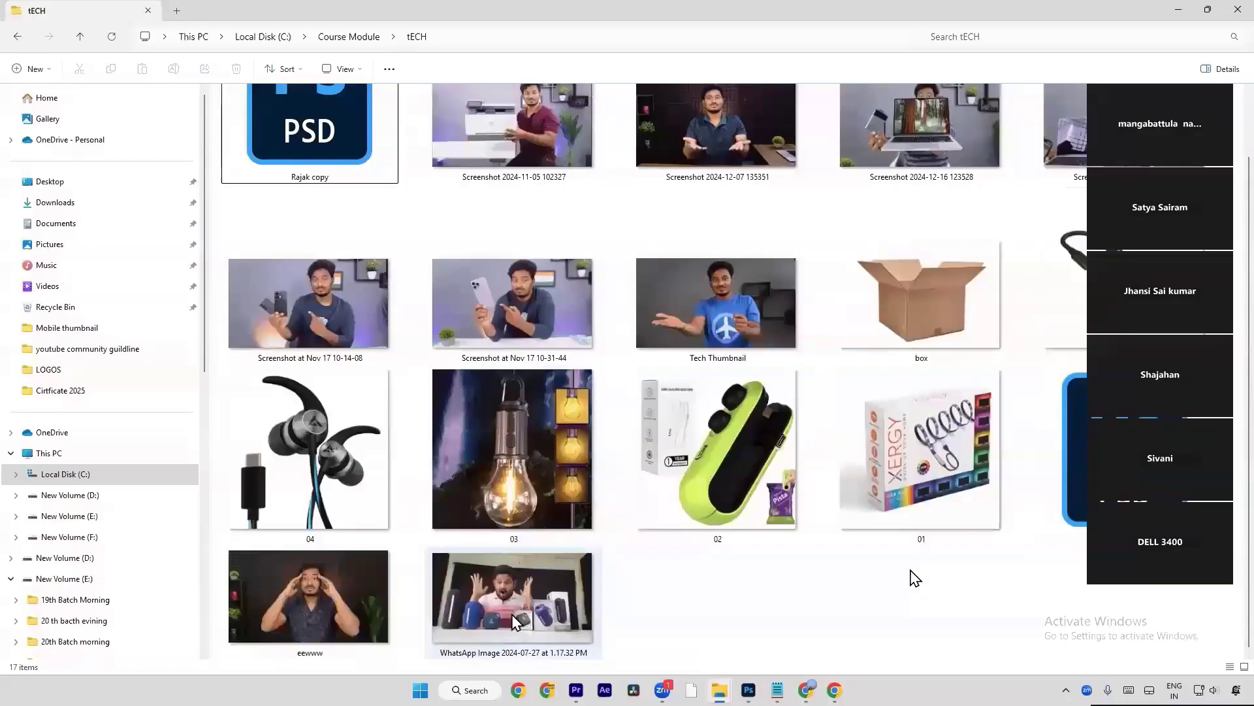
Step: Open the Tech Thumbnail photo from the tECH folder for viewing and bring up the 5 Useful Gadgets text notes
{"action": "left_click", "coordinate": [662, 690]}
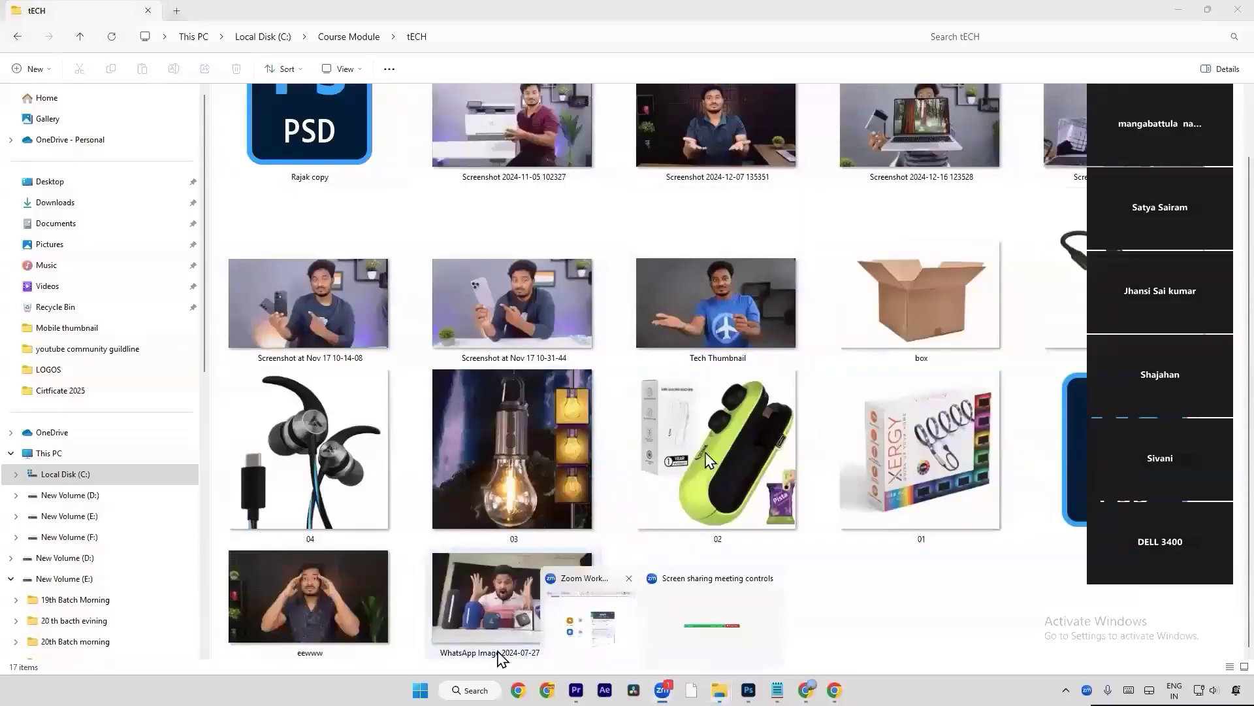
{"action": "scroll", "coordinate": [709, 457], "scroll_direction": "up", "scroll_amount": 1}
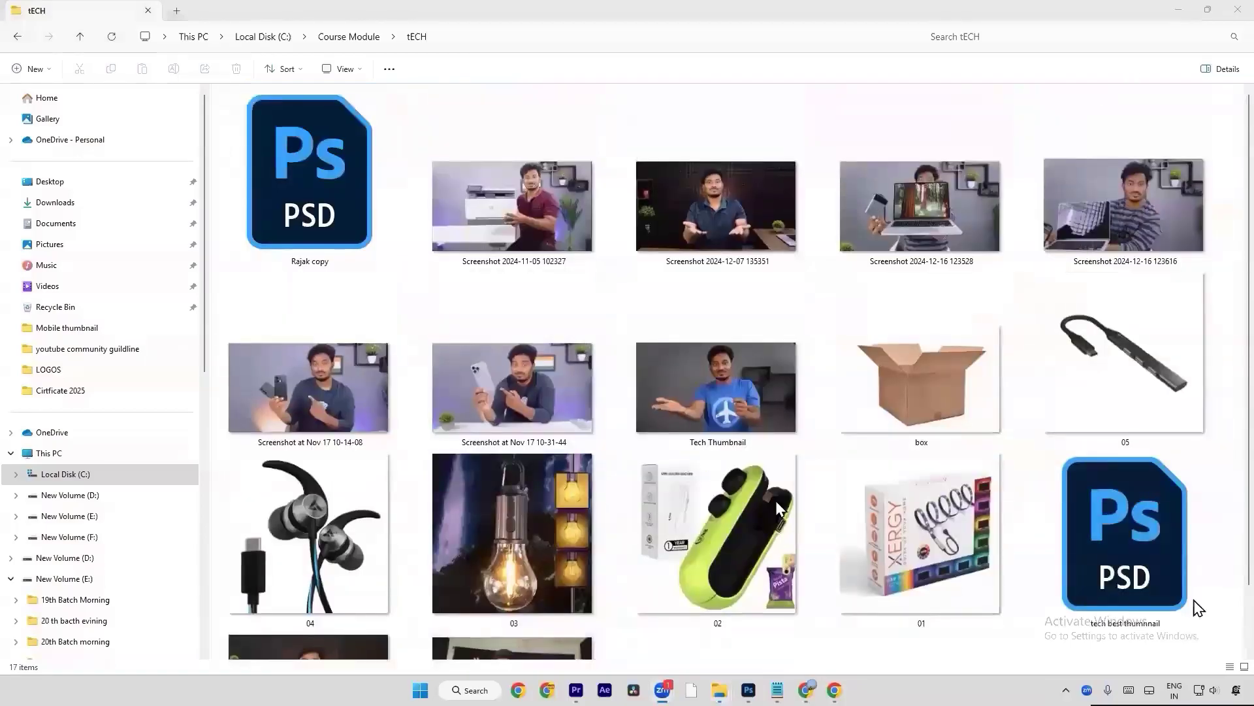
{"action": "left_click", "coordinate": [817, 426]}
{"action": "left_click", "coordinate": [747, 401]}
{"action": "double_click", "coordinate": [746, 401]}
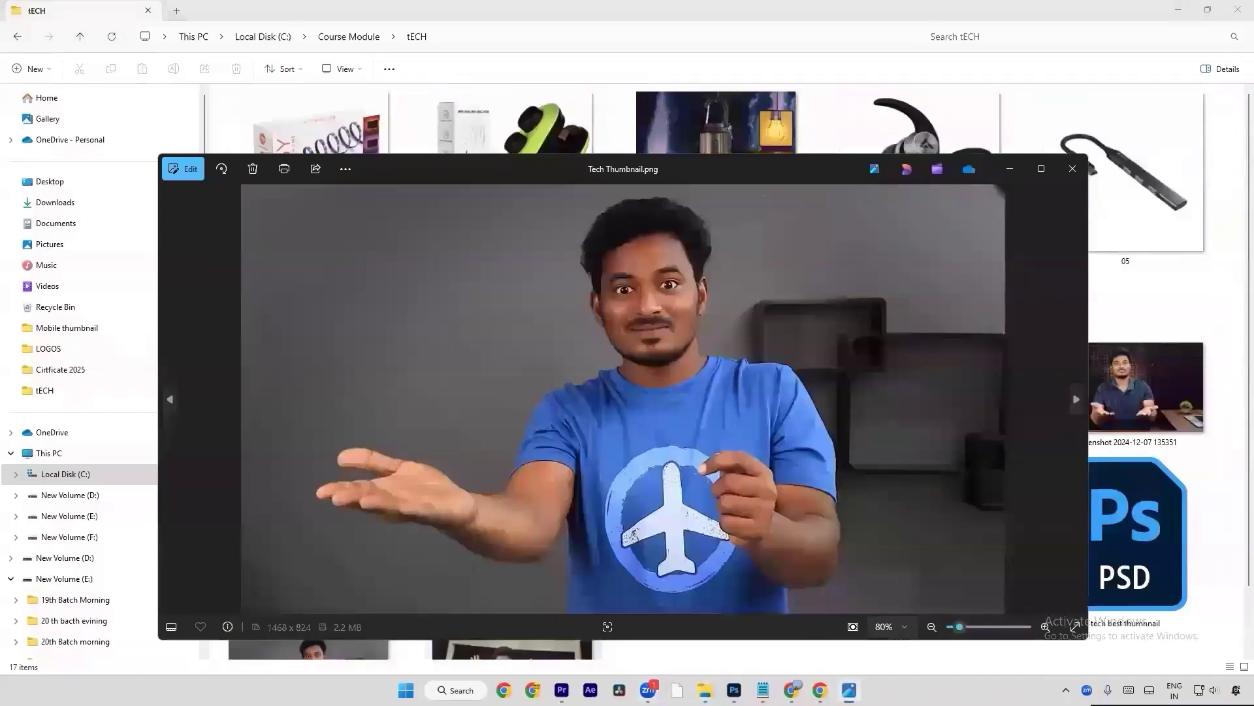
{"action": "key", "text": "alt+Tab"}
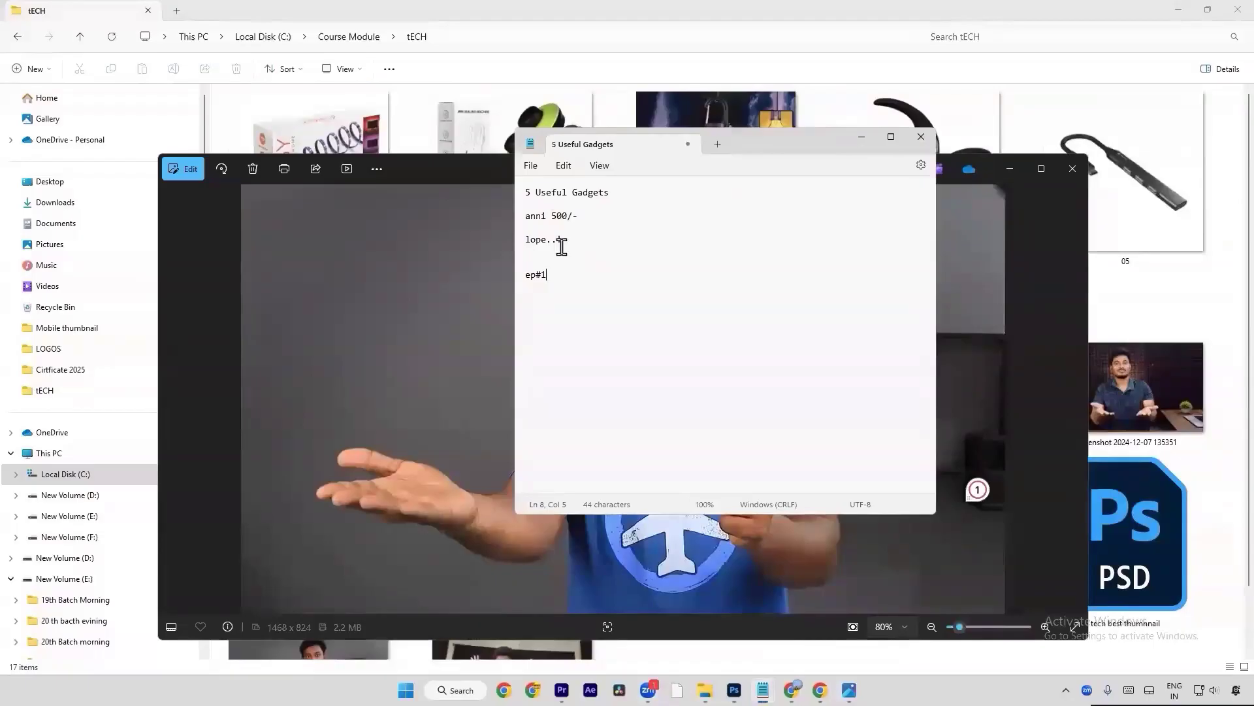
{"action": "left_click", "coordinate": [545, 192]}
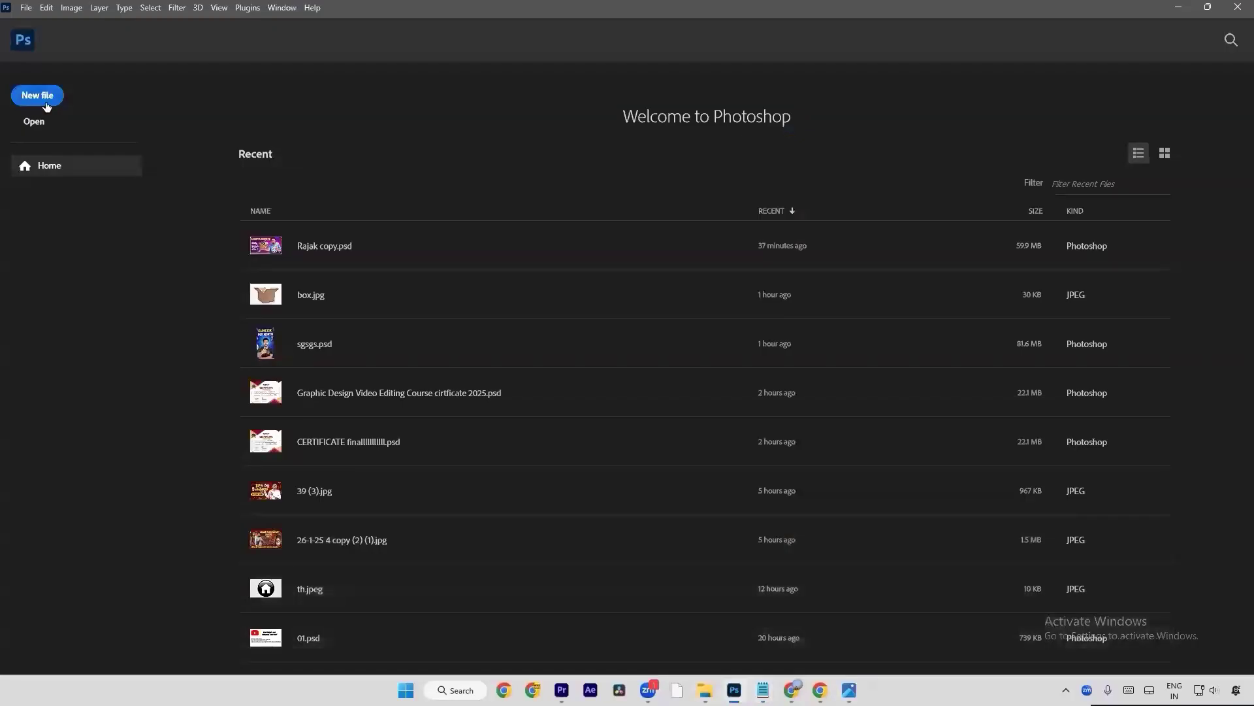
Step: Create a new 1920 x 1080 px document at 150 pixels/inch in RGB color with a white background
{"action": "key", "text": "ctrl+n"}
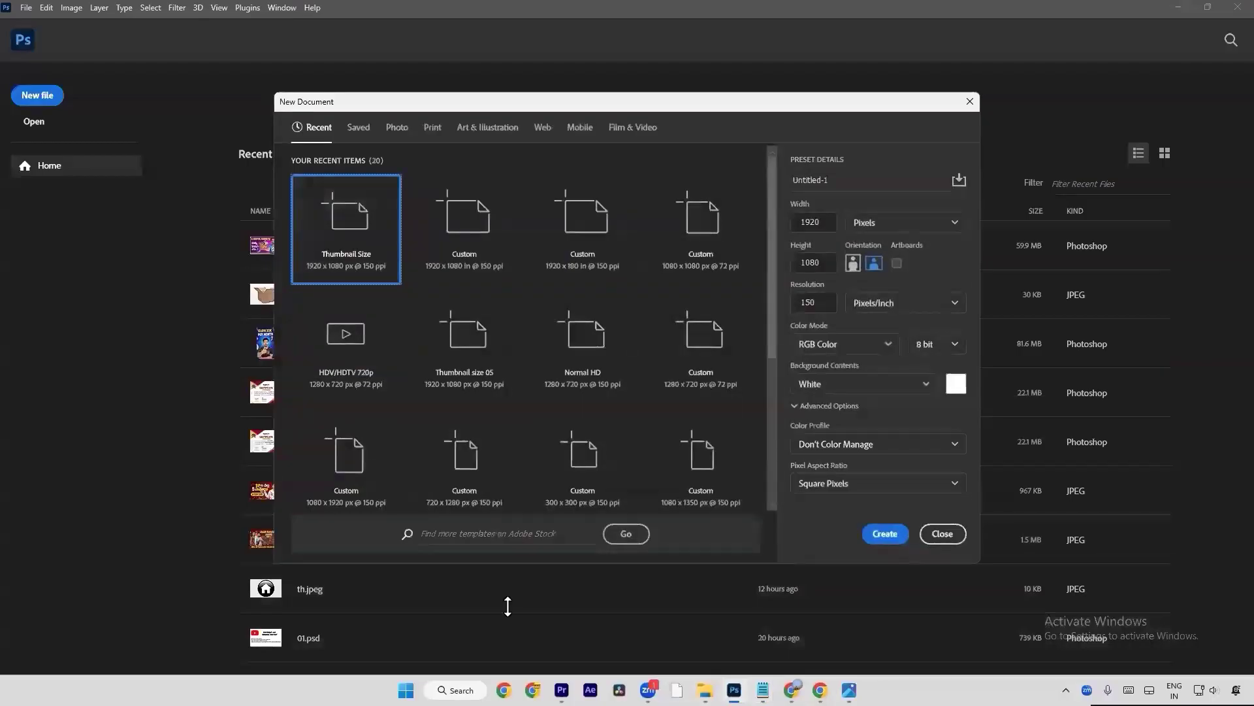
{"action": "left_click", "coordinate": [824, 302]}
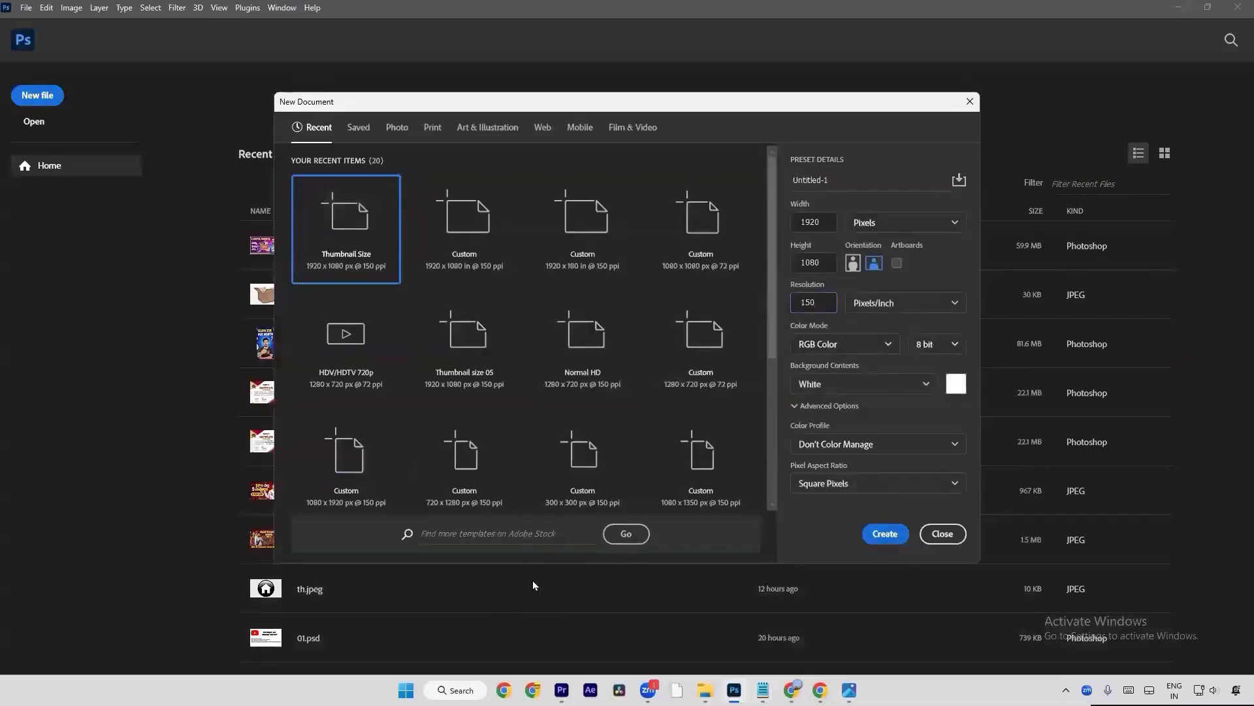
{"action": "left_click", "coordinate": [899, 537]}
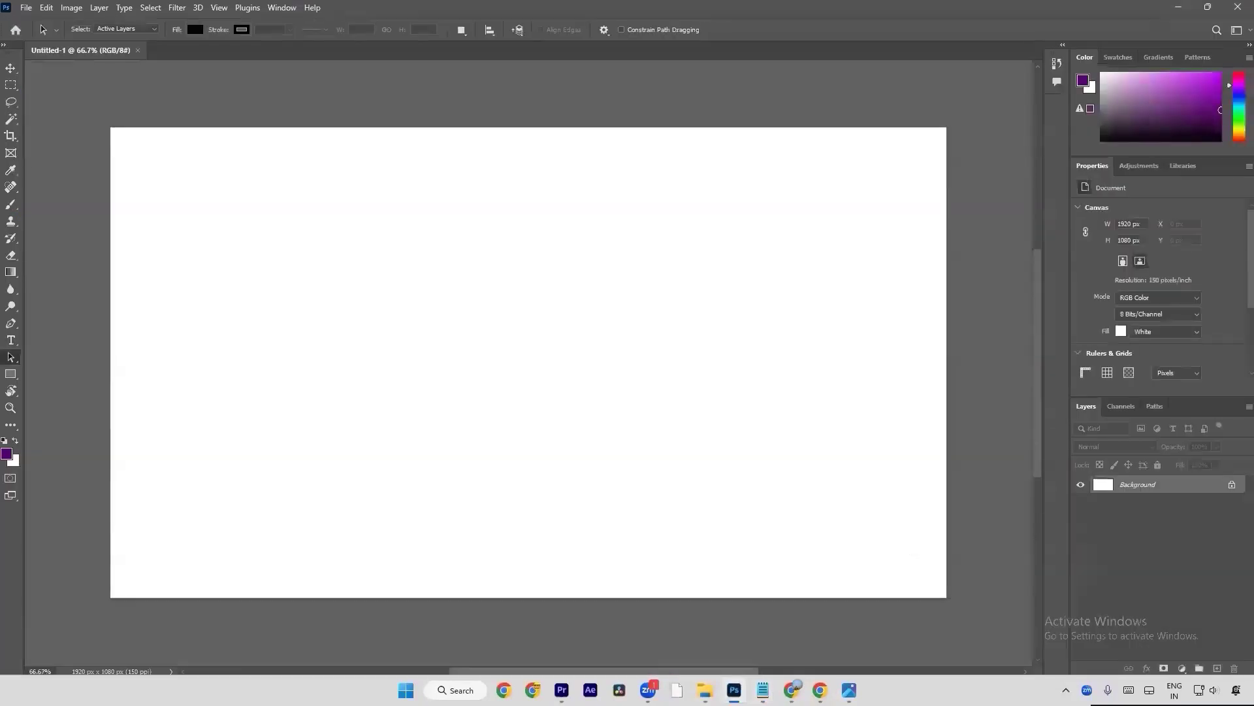
Step: Place the Tech Thumbnail photo from the tECH folder into the new document
{"action": "key", "text": "alt+Tab"}
{"action": "left_click", "coordinate": [520, 382]}
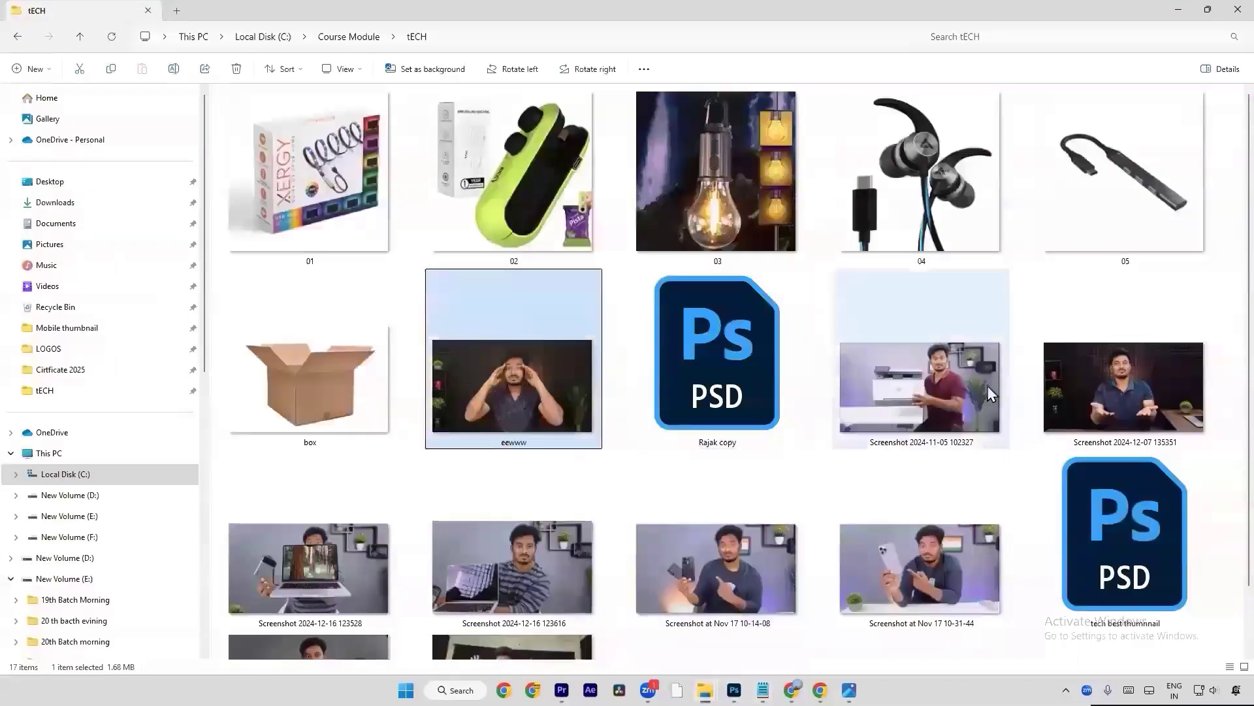
{"action": "left_click", "coordinate": [1018, 394]}
{"action": "scroll", "coordinate": [711, 420], "scroll_direction": "down", "scroll_amount": 2}
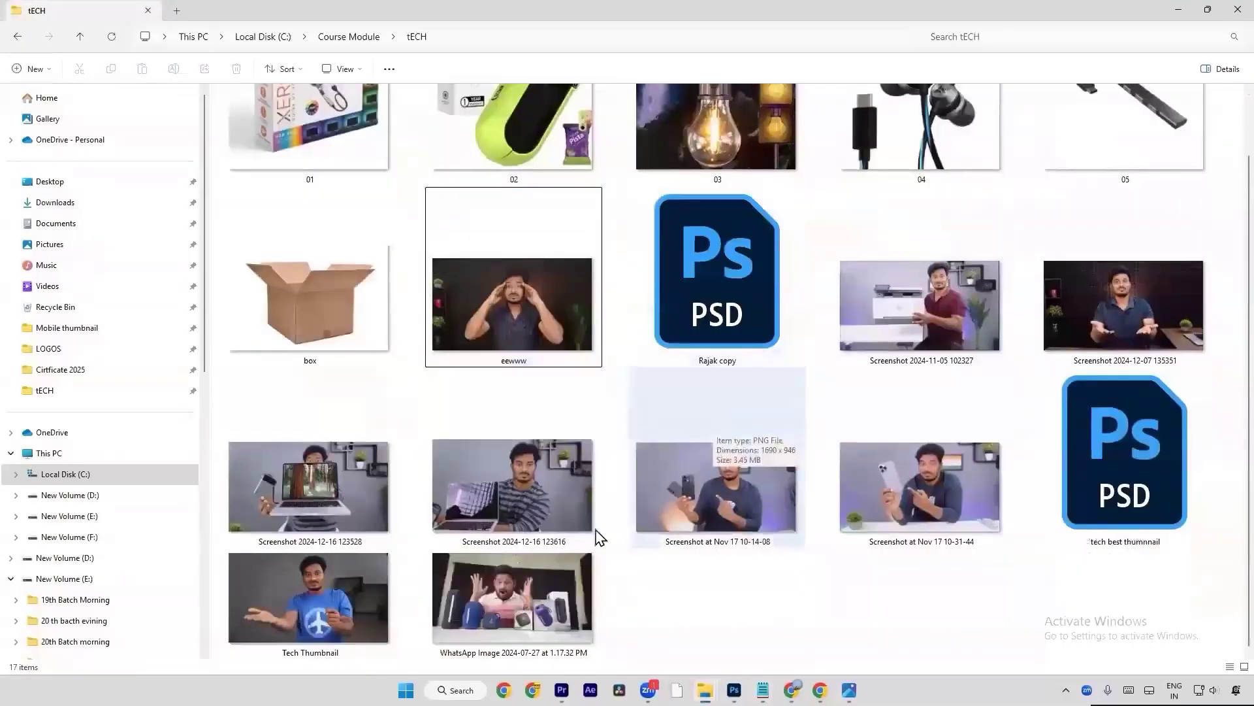
{"action": "left_click_drag", "start_coordinate": [382, 620], "coordinate": [686, 544]}
{"action": "key", "text": "Return"}
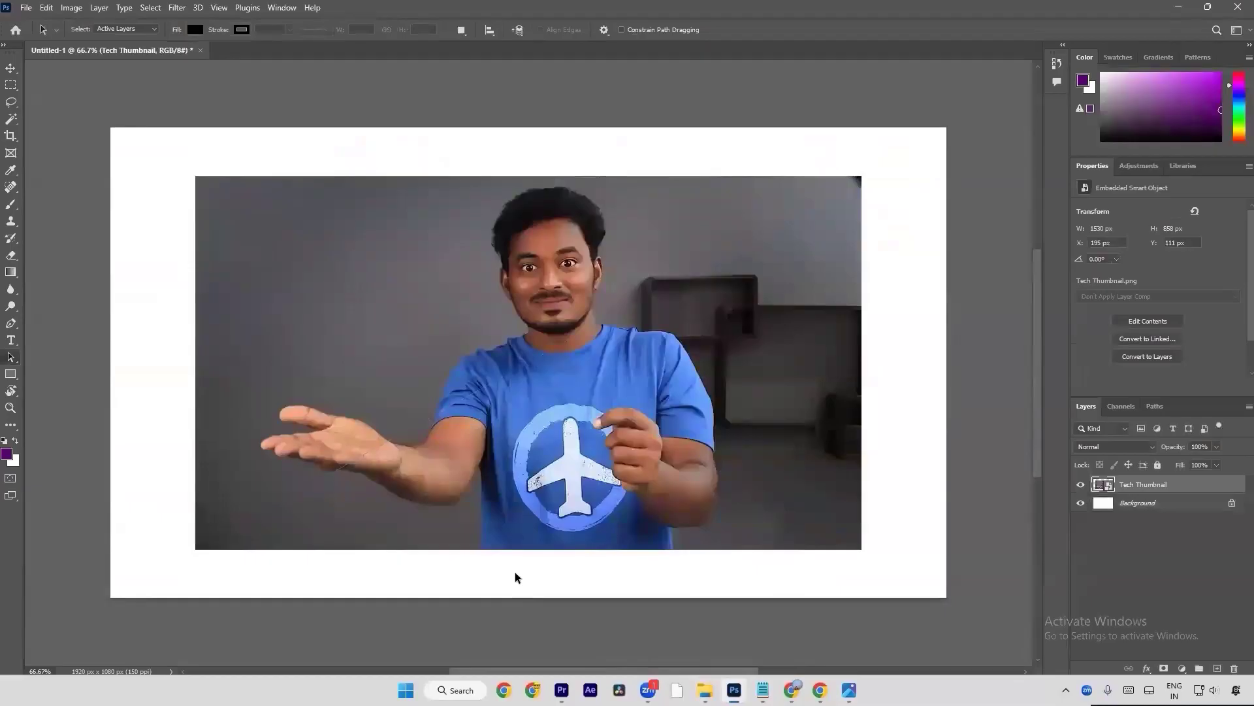
Step: Move the placed photo toward the canvas's lower right, to about X 620 px and Y 236 px
{"action": "key", "text": "XF86AudioLowerVolume"}
{"action": "key", "text": "v"}
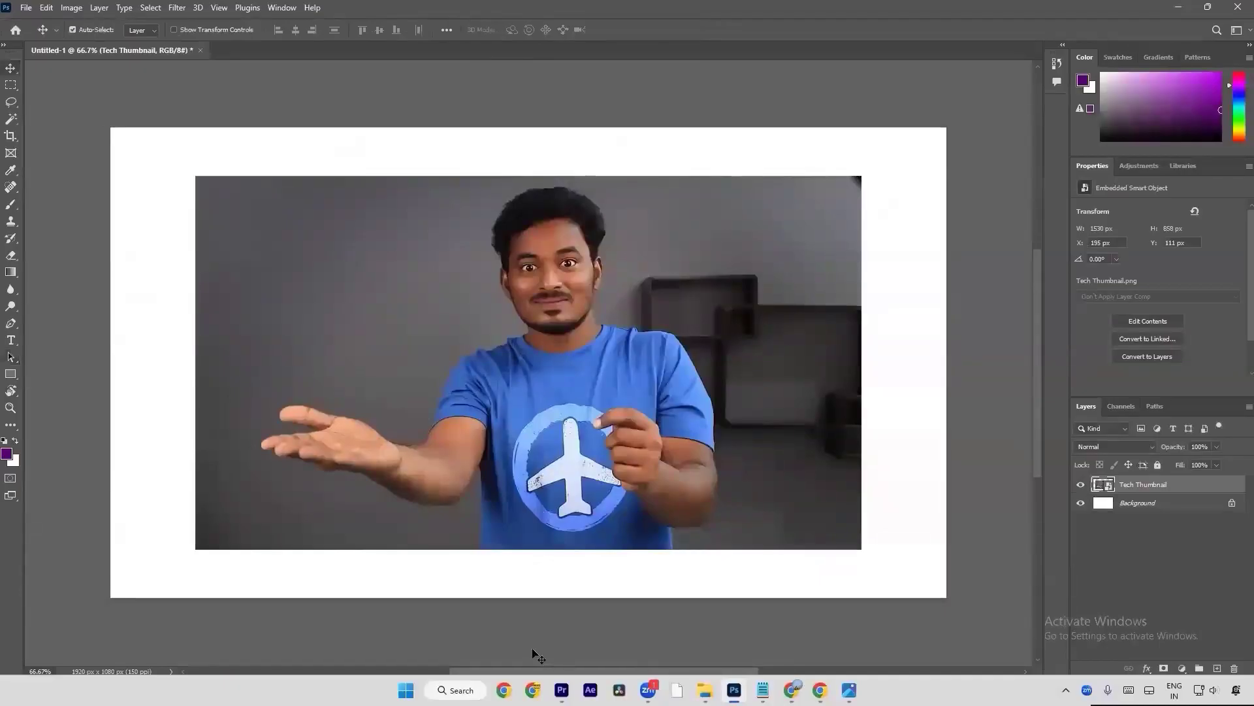
{"action": "left_click_drag", "start_coordinate": [576, 493], "coordinate": [654, 513]}
{"action": "key", "text": "a"}
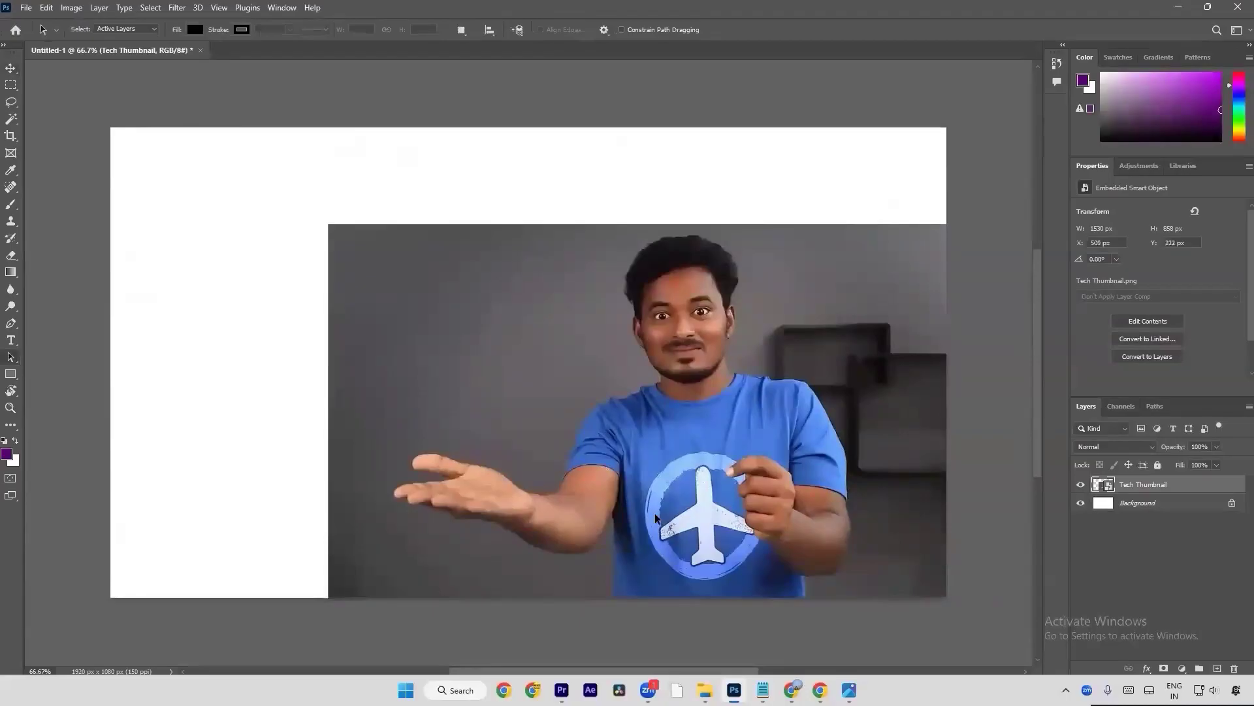
{"action": "key", "text": "v"}
{"action": "left_click_drag", "start_coordinate": [649, 486], "coordinate": [410, 483]}
{"action": "key", "text": "a"}
{"action": "left_click_drag", "start_coordinate": [226, 283], "coordinate": [784, 528]}
{"action": "key", "text": "v"}
{"action": "key", "text": "a"}
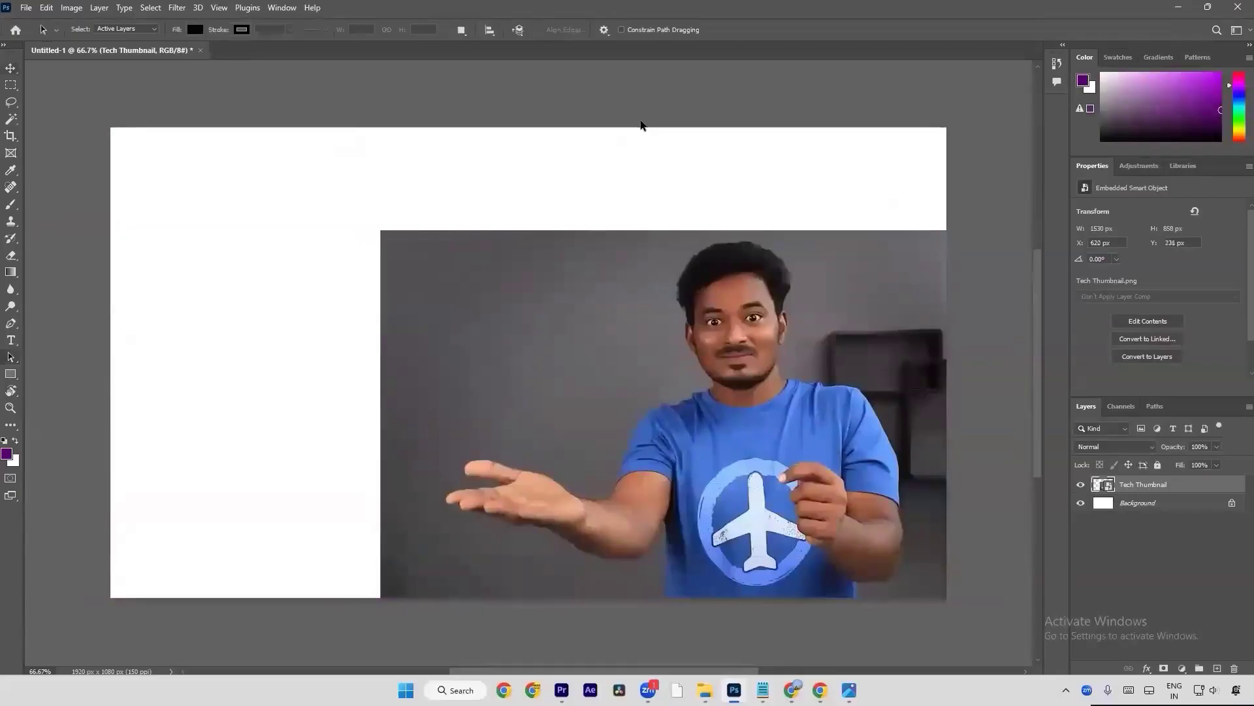
{"action": "left_click_drag", "start_coordinate": [149, 141], "coordinate": [624, 381]}
{"action": "left_click_drag", "start_coordinate": [168, 174], "coordinate": [613, 449]}
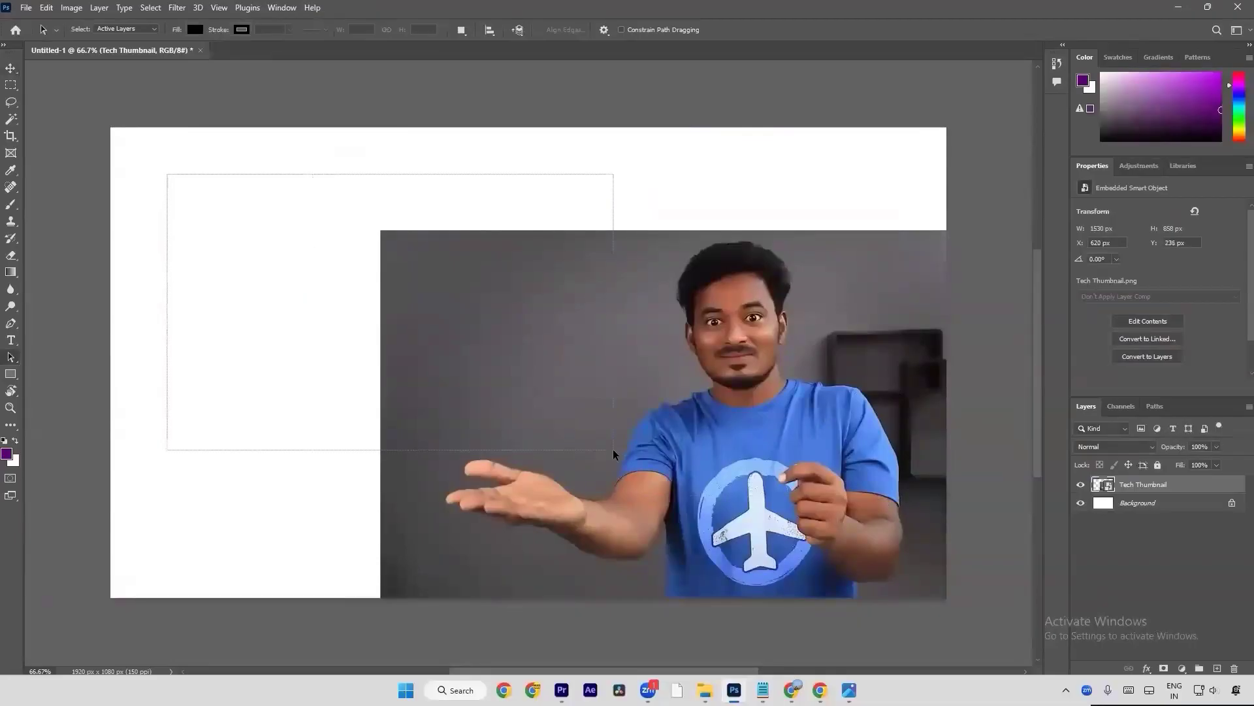
{"action": "left_click_drag", "start_coordinate": [612, 449], "coordinate": [612, 449]}
{"action": "left_click_drag", "start_coordinate": [171, 290], "coordinate": [388, 590]}
{"action": "left_click_drag", "start_coordinate": [171, 126], "coordinate": [779, 254]}
{"action": "left_click_drag", "start_coordinate": [167, 226], "coordinate": [420, 582]}
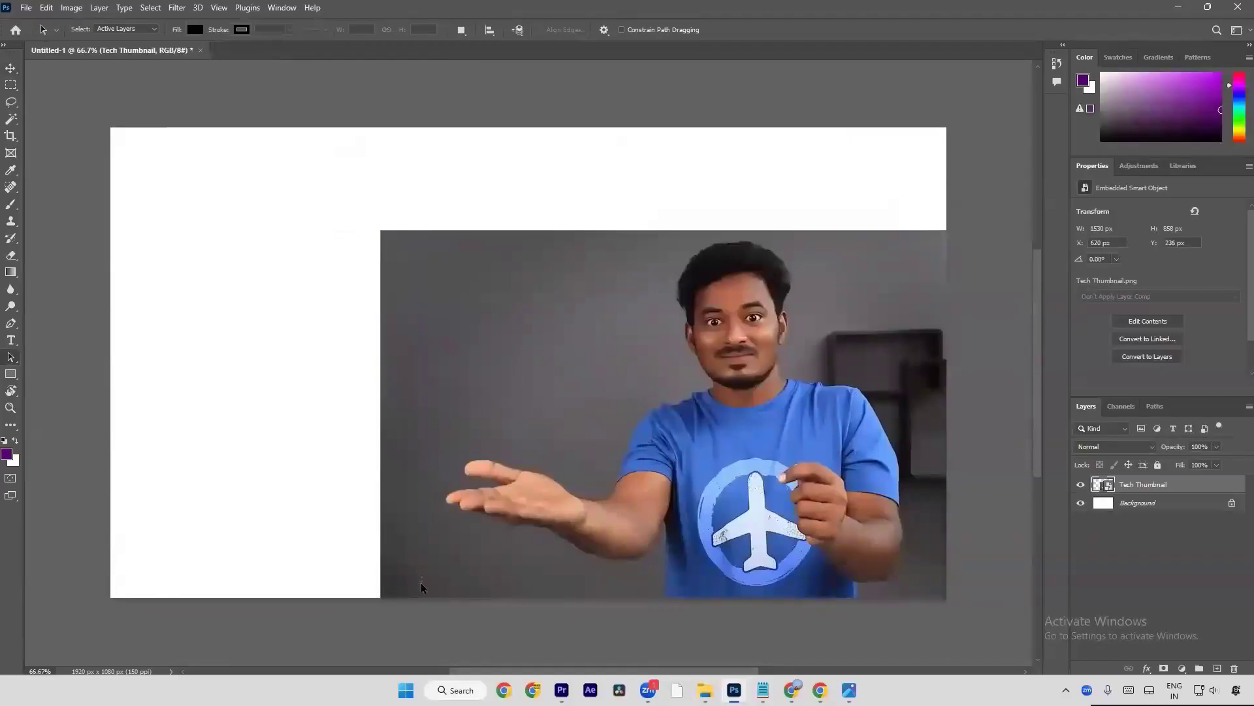
Step: Try enlarging the photo to about 1925 x 1109 px with its proportions unlinked, and undo the transform
{"action": "key", "text": "ctrl+t"}
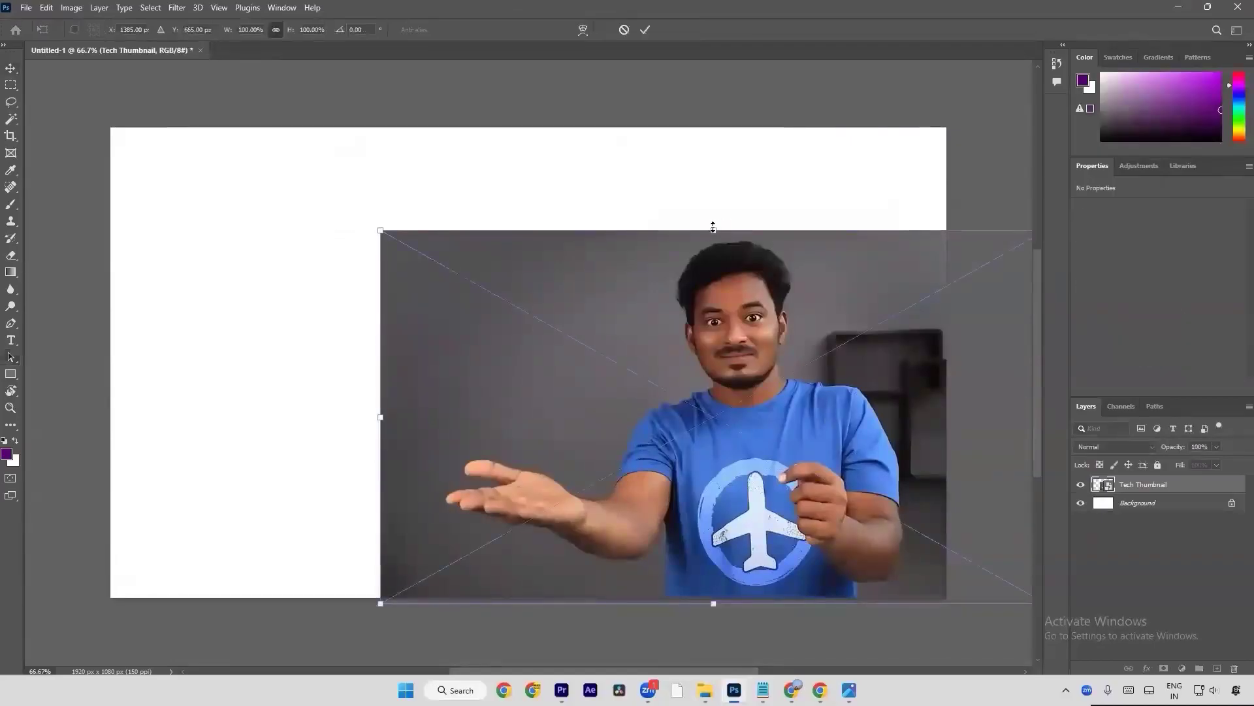
{"action": "left_click_drag", "start_coordinate": [713, 227], "coordinate": [713, 220]}
{"action": "left_click_drag", "start_coordinate": [743, 302], "coordinate": [741, 294]}
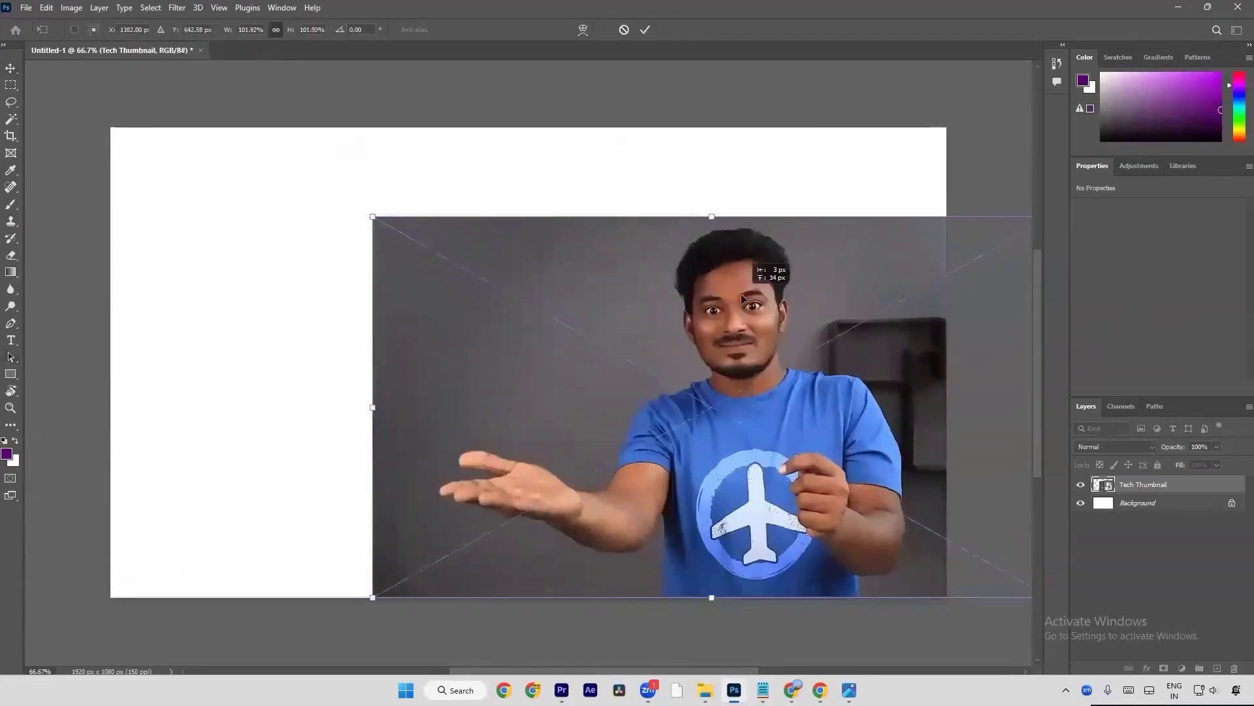
{"action": "left_click", "coordinate": [279, 30]}
{"action": "left_click_drag", "start_coordinate": [712, 217], "coordinate": [712, 115]}
{"action": "left_click_drag", "start_coordinate": [373, 356], "coordinate": [219, 346]}
{"action": "key", "text": "Return"}
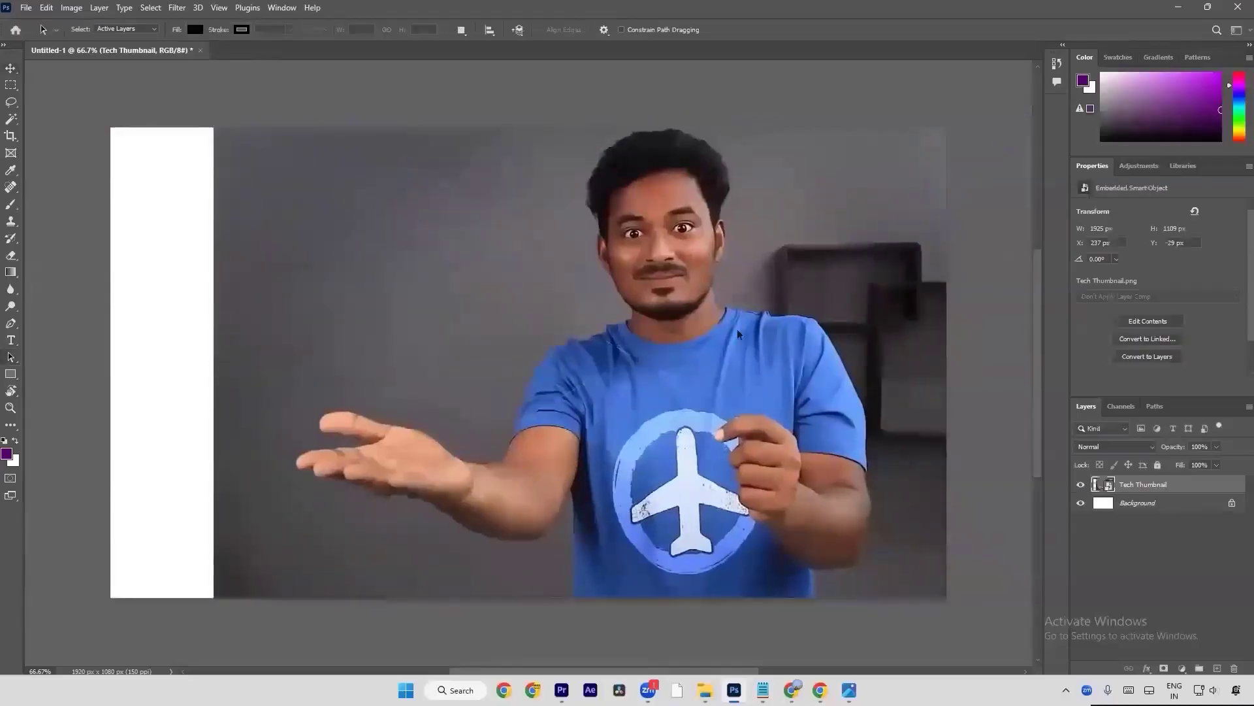
{"action": "key", "text": "ctrl+z"}
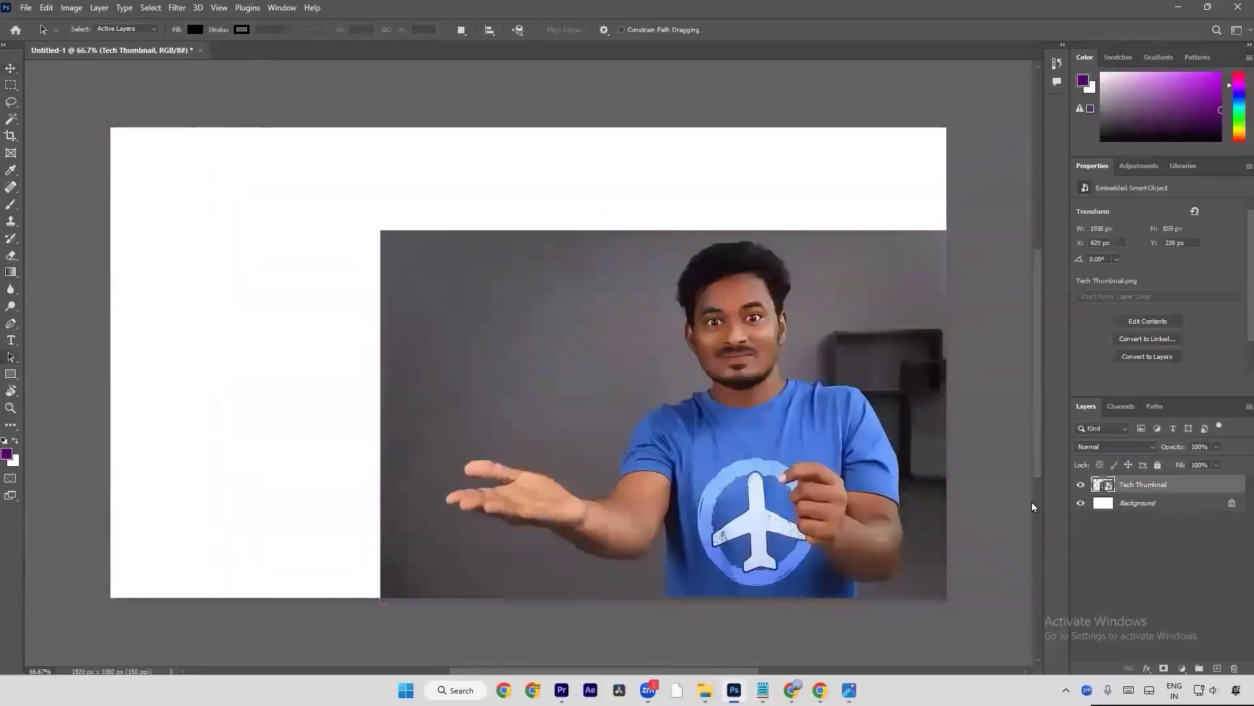
{"action": "key", "text": "ctrl+z"}
{"action": "key", "text": "ctrl+shift+z"}
Step: Scale the photo proportionally to about 1850 x 1038 px and place it at about X 436 px, Y 56 px
{"action": "key", "text": "ctrl+t"}
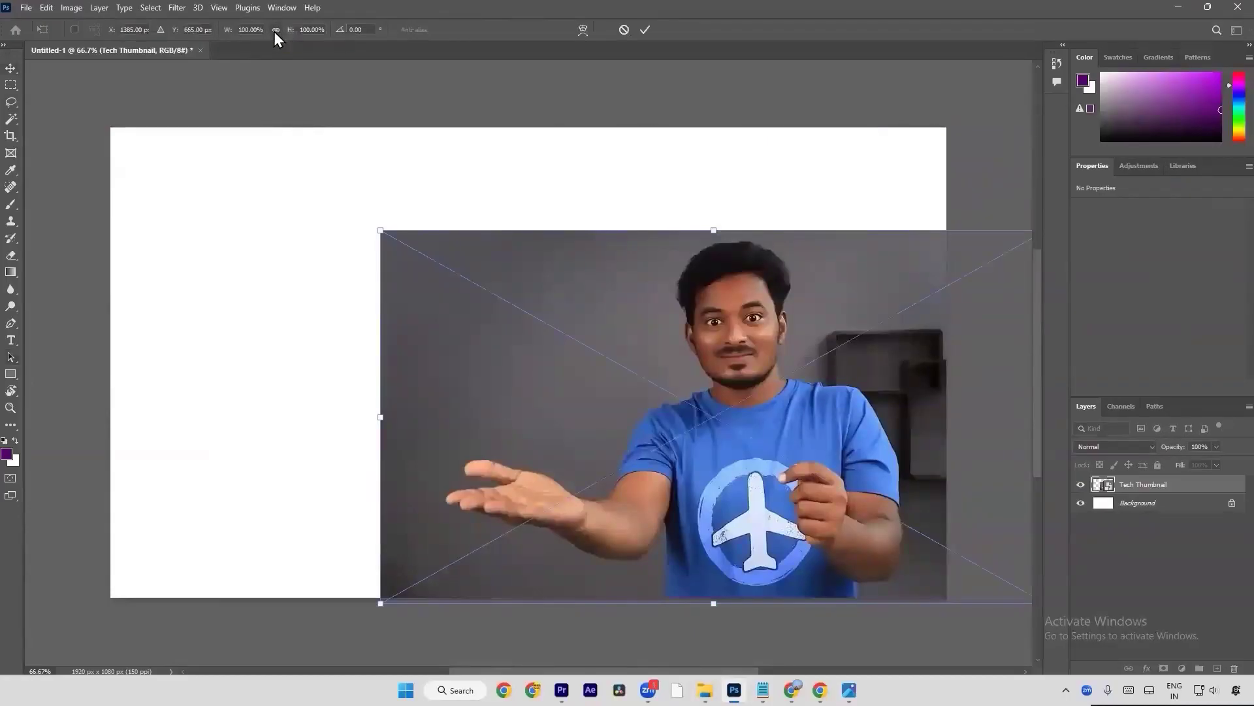
{"action": "left_click_drag", "start_coordinate": [714, 228], "coordinate": [719, 151]}
{"action": "left_click_drag", "start_coordinate": [738, 198], "coordinate": [735, 197]}
{"action": "key", "text": "Return"}
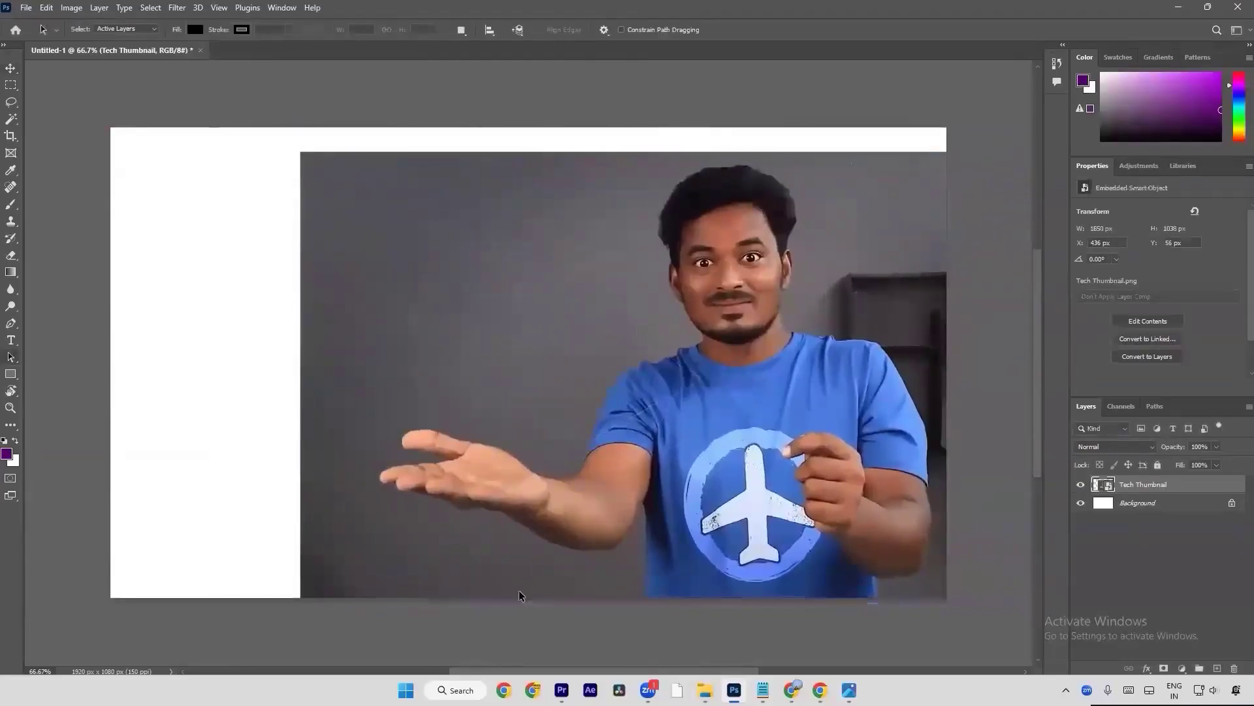
{"action": "left_click", "coordinate": [10, 326]}
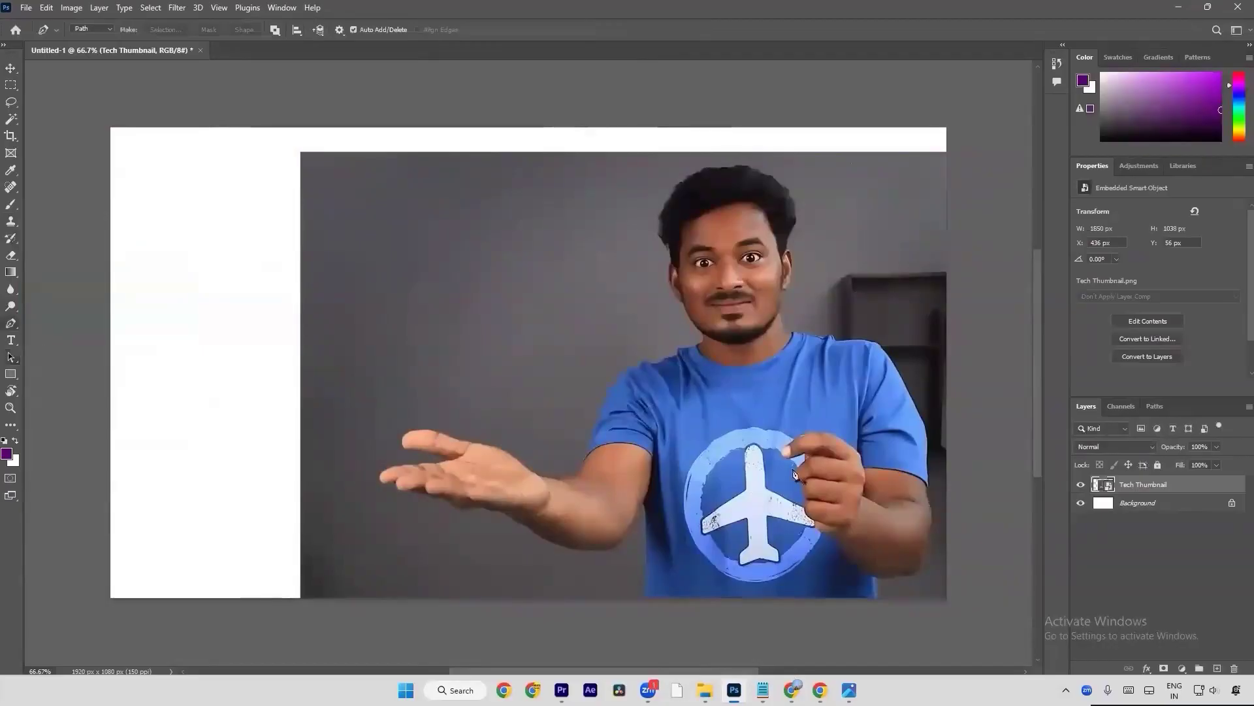
{"action": "key", "text": "a"}
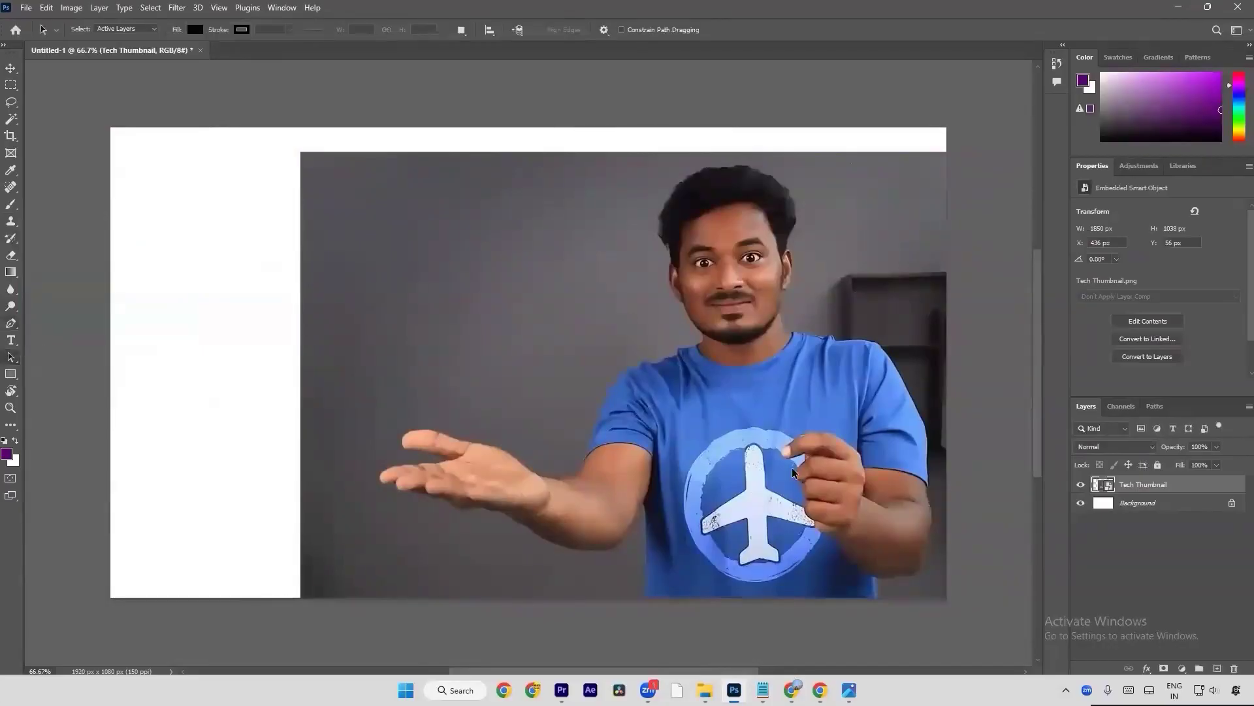
{"action": "scroll", "coordinate": [641, 614], "scroll_direction": "up", "scroll_amount": 5}
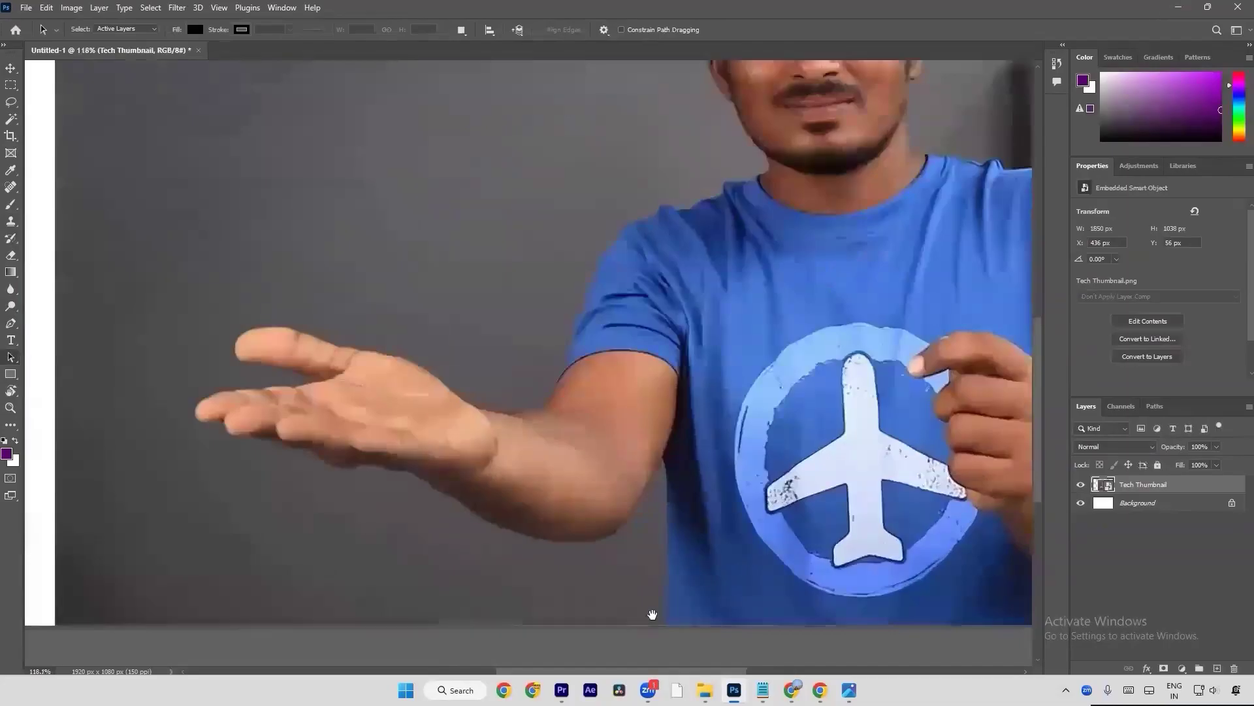
{"action": "scroll", "coordinate": [650, 540], "scroll_direction": "up", "scroll_amount": 5}
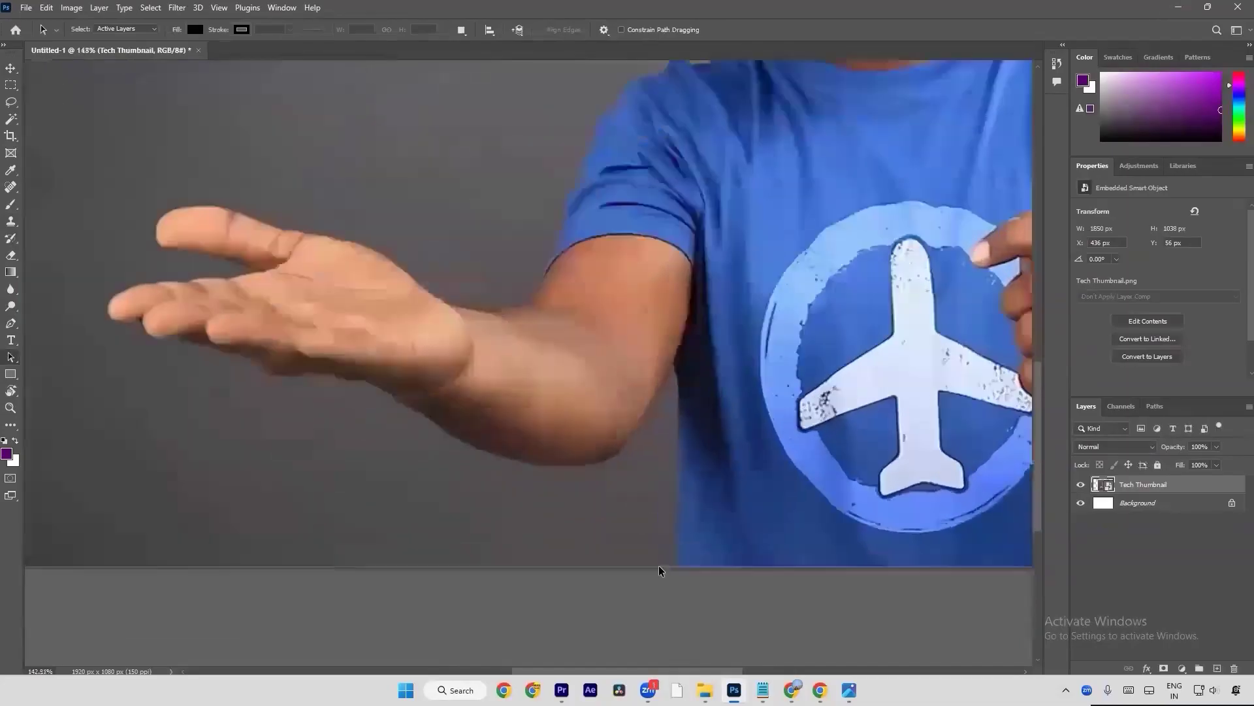
{"action": "scroll", "coordinate": [659, 566], "scroll_direction": "up", "scroll_amount": 2}
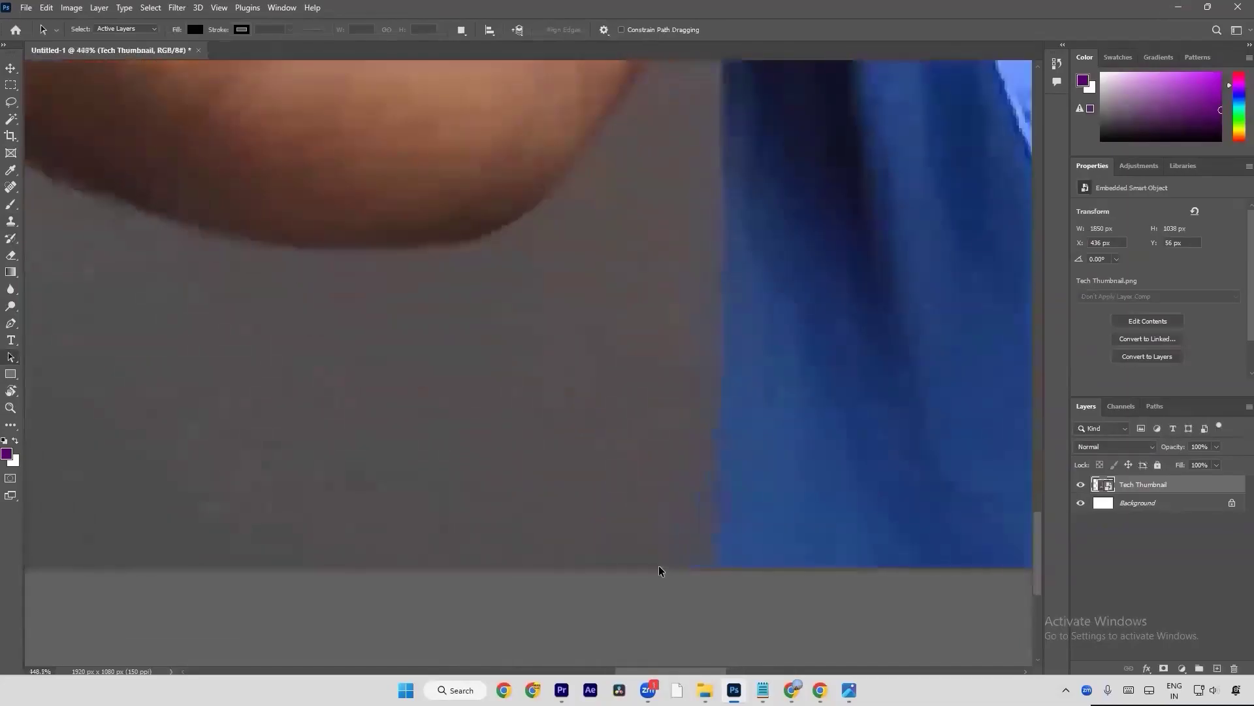
{"action": "scroll", "coordinate": [658, 566], "scroll_direction": "down", "scroll_amount": 2}
{"action": "scroll", "coordinate": [659, 566], "scroll_direction": "up", "scroll_amount": 2}
{"action": "scroll", "coordinate": [659, 566], "scroll_direction": "down", "scroll_amount": 3}
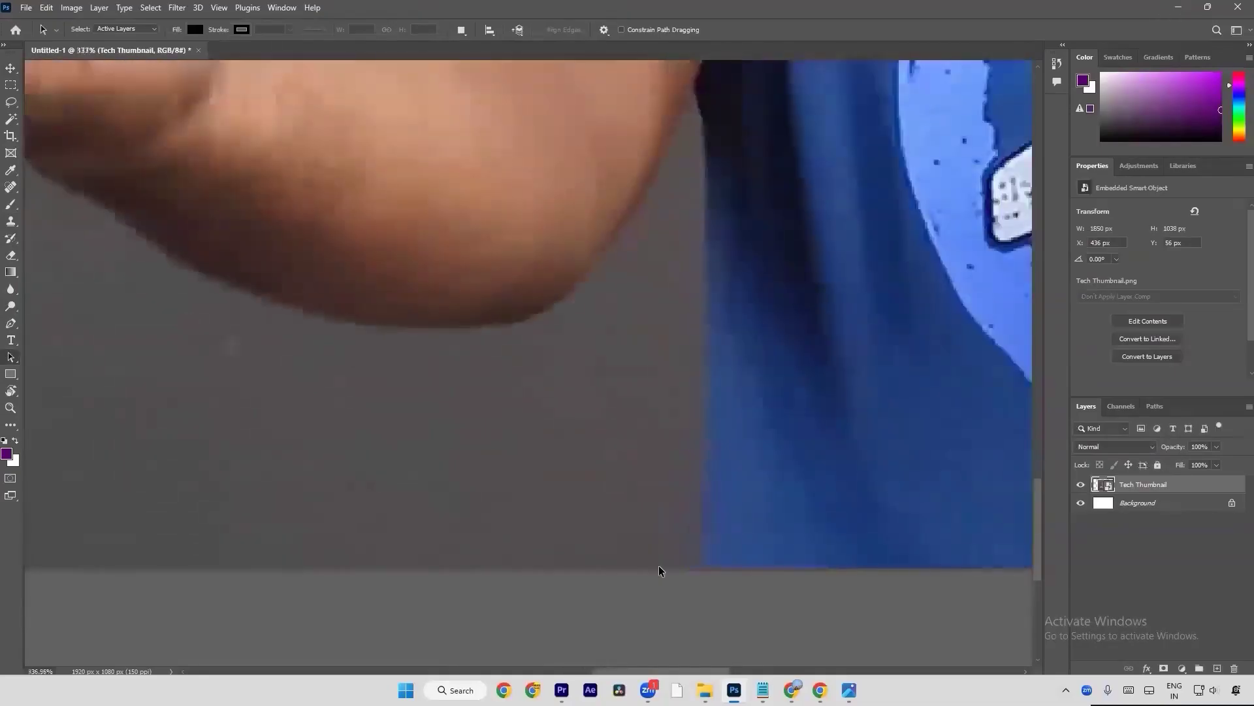
{"action": "scroll", "coordinate": [658, 566], "scroll_direction": "up", "scroll_amount": 3}
{"action": "scroll", "coordinate": [659, 568], "scroll_direction": "down", "scroll_amount": 3}
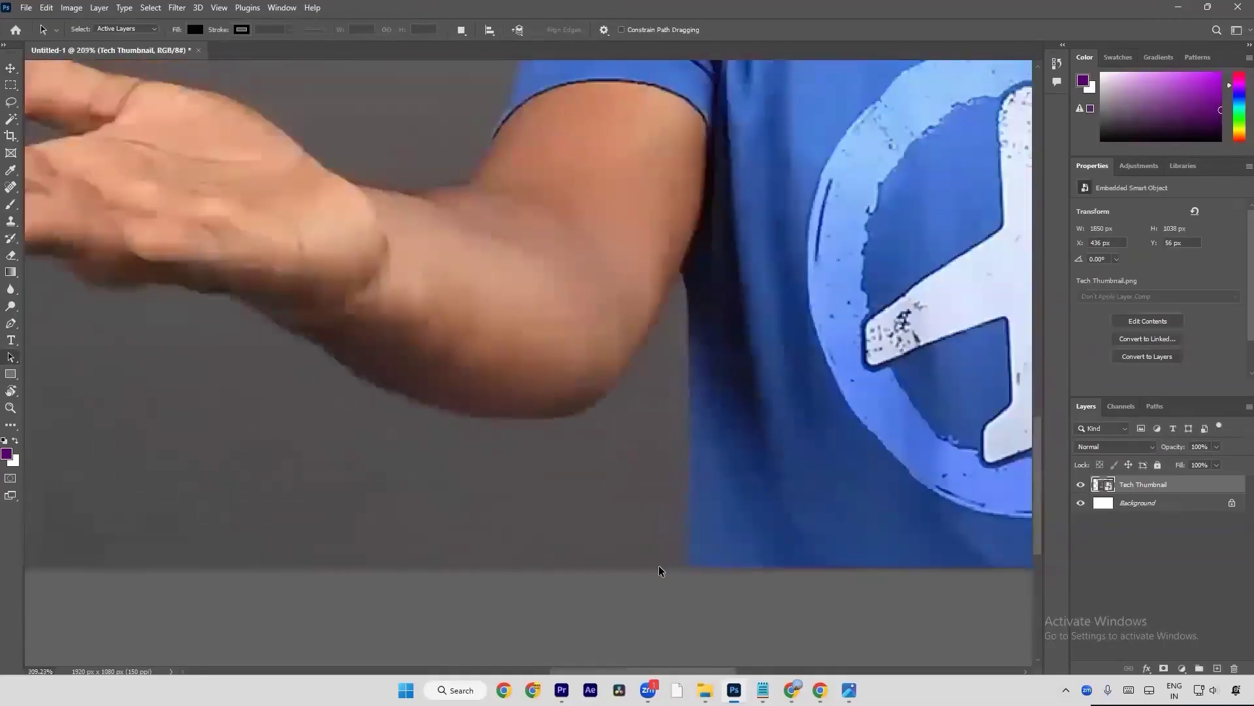
Step: Start a Pen tool path just below the photo at the shirt's side edge and trace it up to the armpit
{"action": "key", "text": "p"}
{"action": "scroll", "coordinate": [689, 587], "scroll_direction": "down", "scroll_amount": 3}
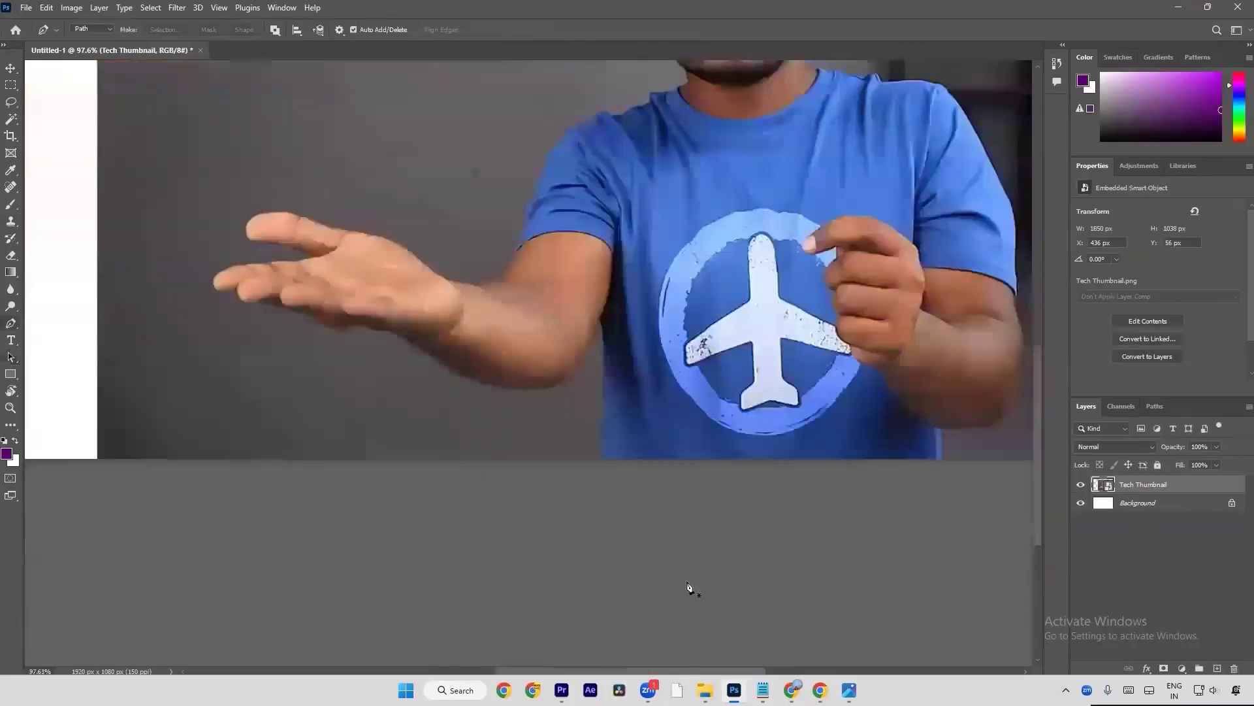
{"action": "scroll", "coordinate": [638, 490], "scroll_direction": "up", "scroll_amount": 4}
{"action": "scroll", "coordinate": [636, 486], "scroll_direction": "up", "scroll_amount": 1}
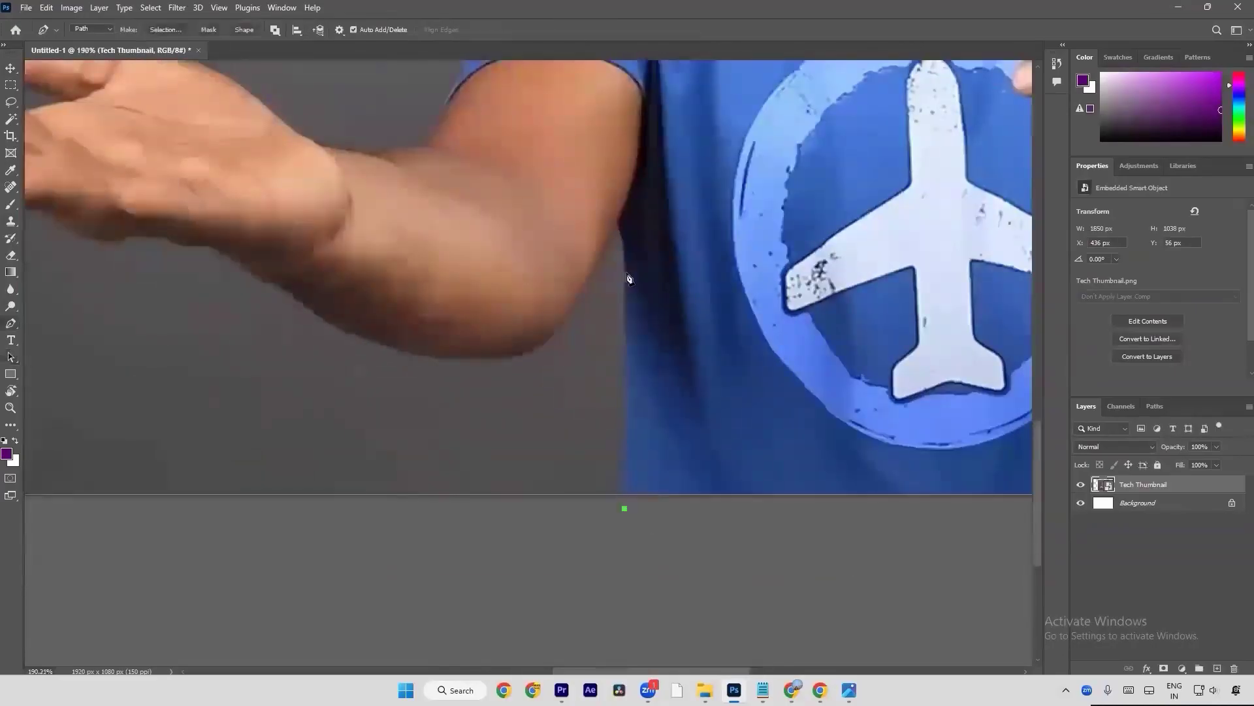
{"action": "left_click", "coordinate": [629, 340]}
{"action": "left_click_drag", "start_coordinate": [621, 227], "coordinate": [620, 223]}
{"action": "scroll", "coordinate": [621, 229], "scroll_direction": "up", "scroll_amount": 5}
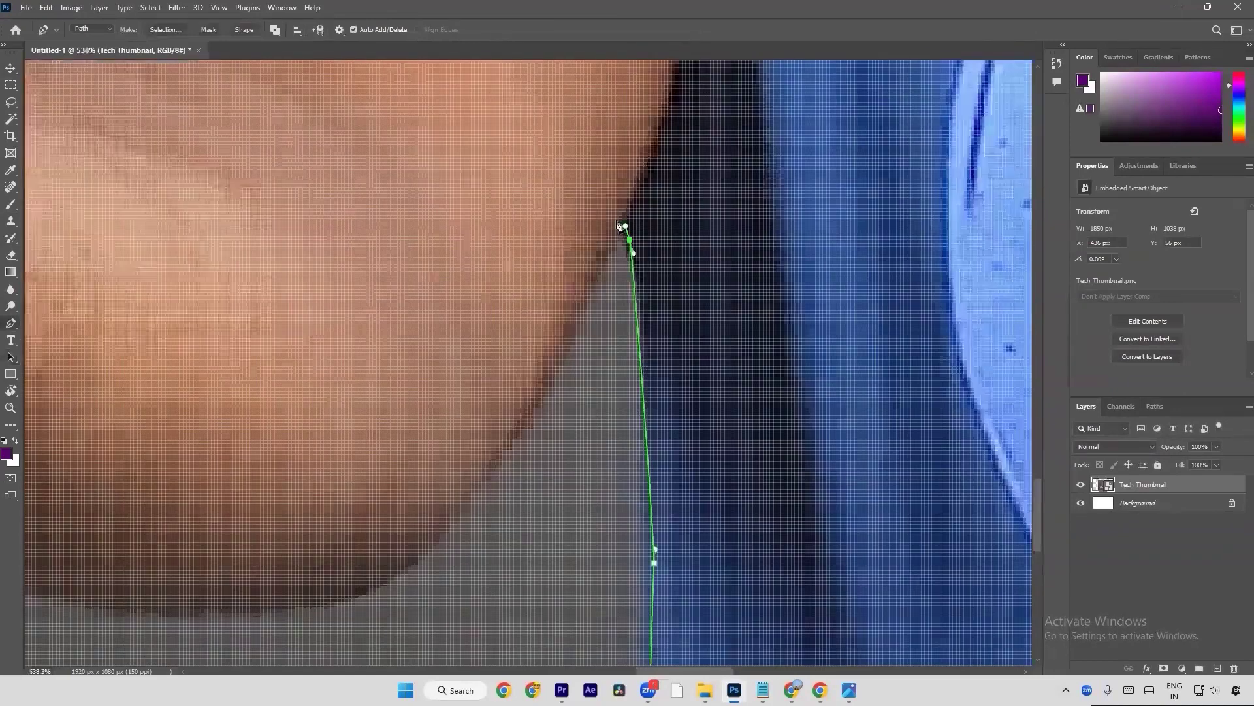
{"action": "scroll", "coordinate": [619, 227], "scroll_direction": "down", "scroll_amount": 4}
Step: Continue the path around the elbow and along the underside of the outstretched forearm and hand to the fingers
{"action": "left_click_drag", "start_coordinate": [560, 457], "coordinate": [537, 509]}
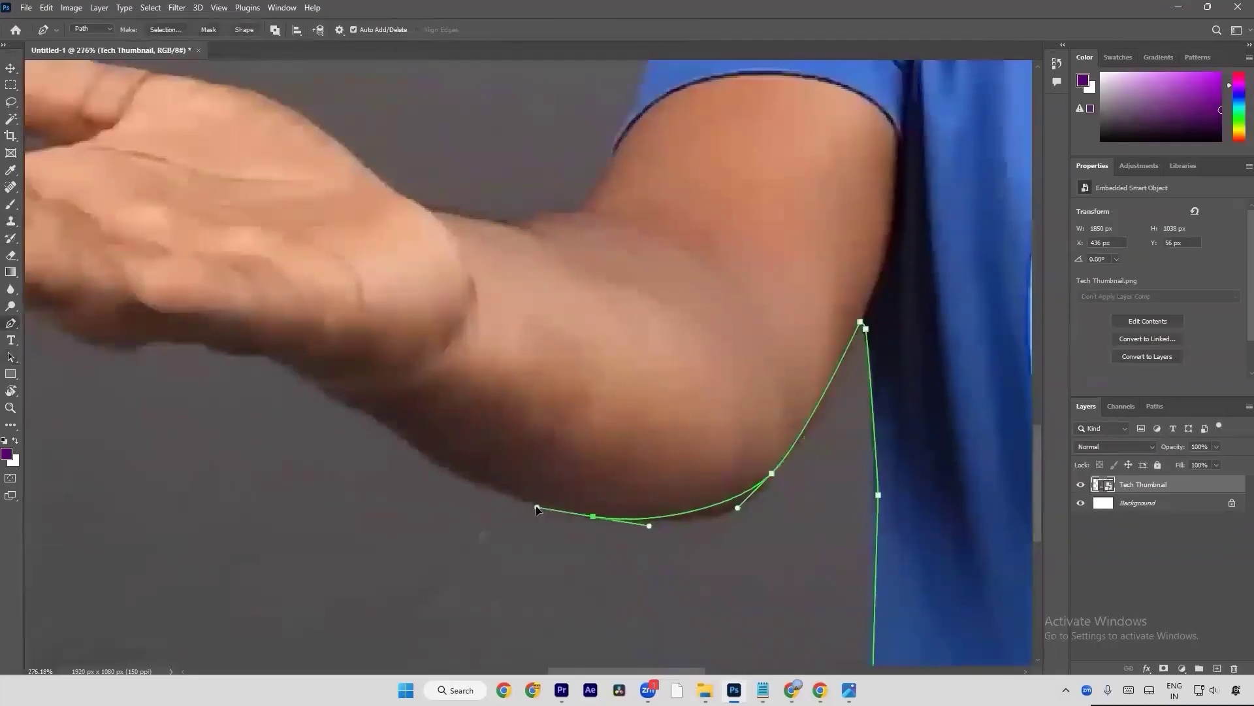
{"action": "left_click", "coordinate": [463, 477]}
{"action": "left_click_drag", "start_coordinate": [398, 396], "coordinate": [628, 513]}
{"action": "left_click", "coordinate": [736, 561]}
{"action": "key", "text": "ctrl+z"}
{"action": "left_click", "coordinate": [688, 507]}
{"action": "left_click_drag", "start_coordinate": [550, 497], "coordinate": [533, 473]}
{"action": "left_click_drag", "start_coordinate": [468, 451], "coordinate": [632, 526]}
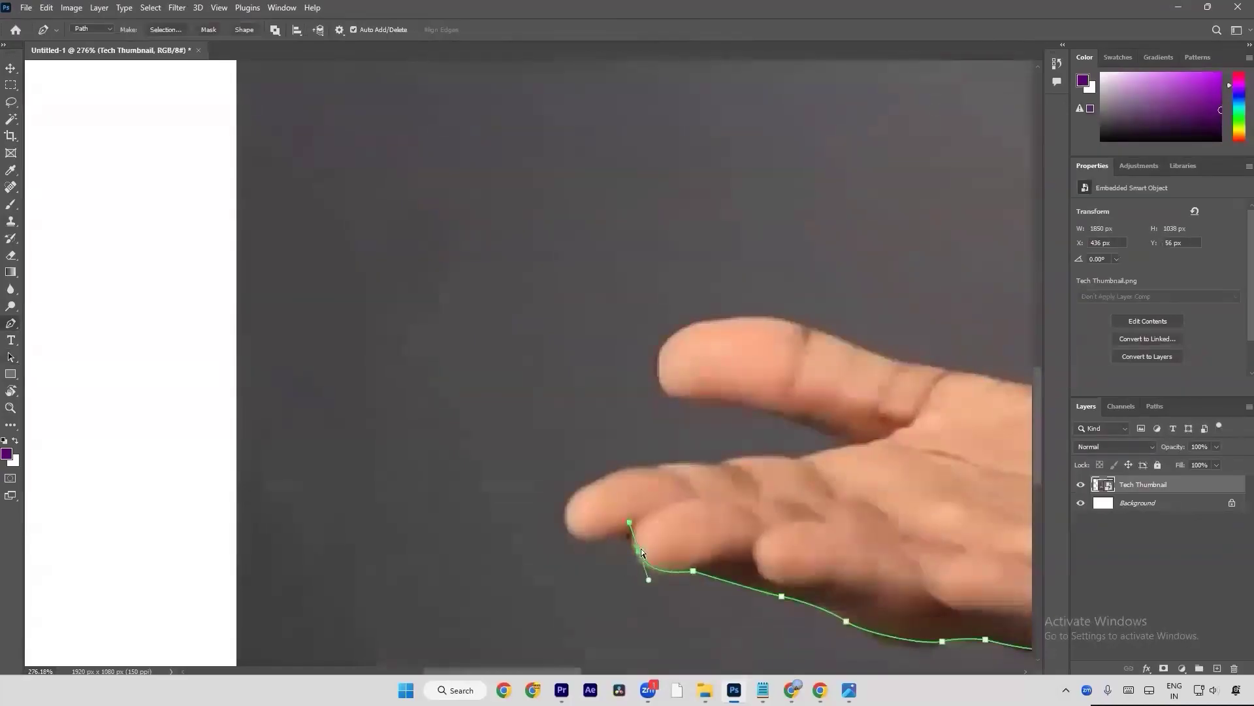
Step: Continue the path around the index fingertip and along the fingers' upper edge to the base of the thumb
{"action": "left_click", "coordinate": [640, 552], "text": "alt"}
{"action": "left_click_drag", "start_coordinate": [583, 536], "coordinate": [686, 469]}
{"action": "left_click", "coordinate": [758, 459]}
{"action": "left_click", "coordinate": [802, 460]}
{"action": "left_click_drag", "start_coordinate": [804, 461], "coordinate": [538, 525]}
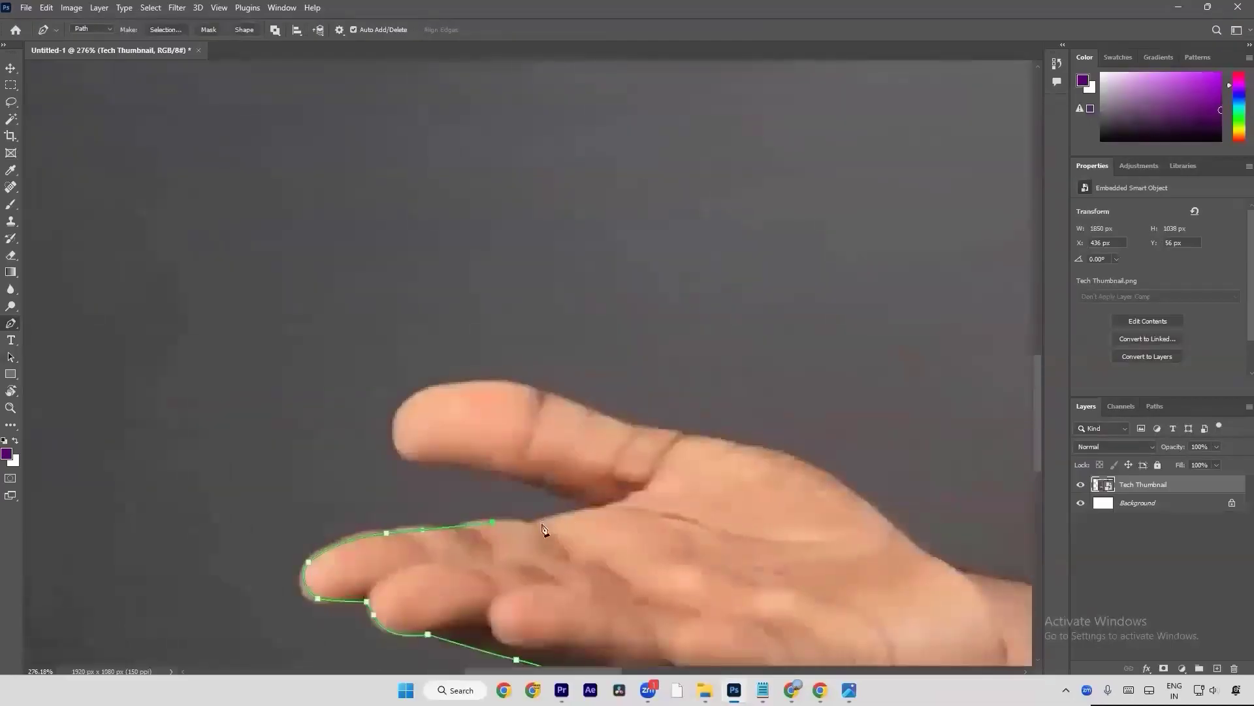
{"action": "left_click", "coordinate": [587, 507]}
Step: Trace the path along the thumb's underside and curve it around the thumb's tip
{"action": "left_click_drag", "start_coordinate": [492, 471], "coordinate": [537, 465]}
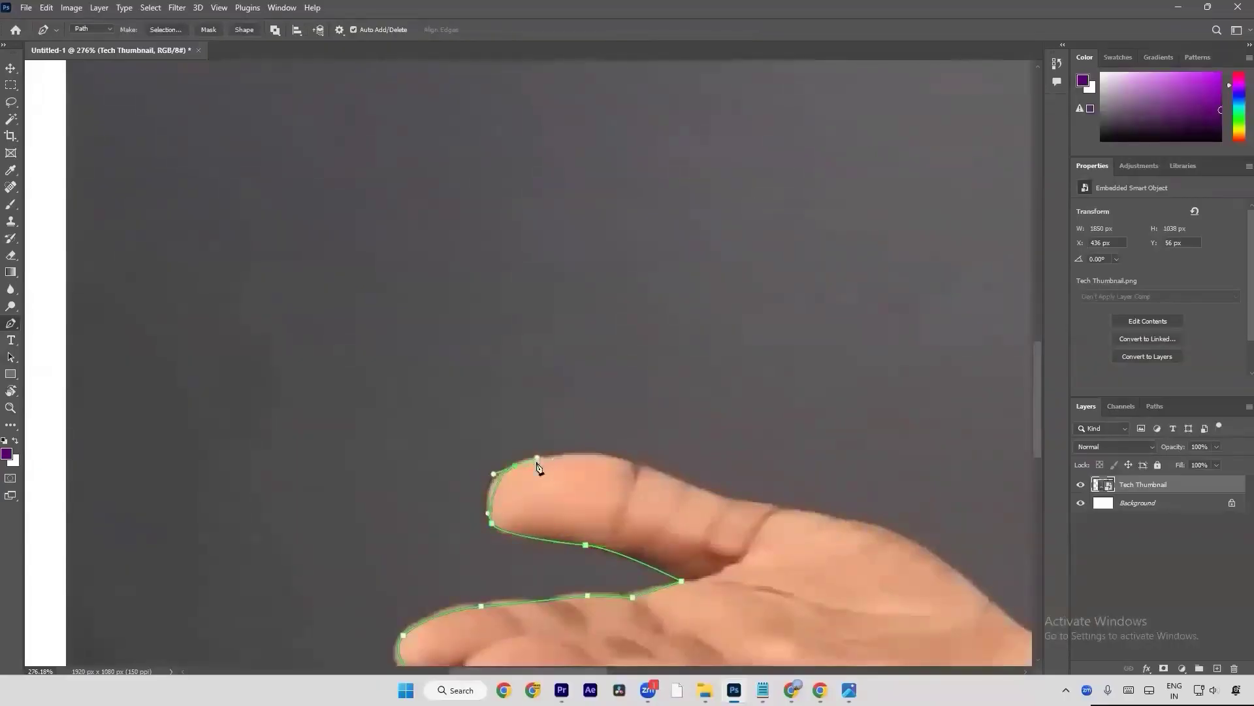
{"action": "key", "text": "Up"}
{"action": "key", "text": "Up"}
{"action": "key", "text": "Up"}
{"action": "key", "text": "Up"}
{"action": "key", "text": "Up"}
{"action": "key", "text": "Up"}
{"action": "key", "text": "Up"}
{"action": "key", "text": "Up"}
{"action": "key", "text": "Up"}
{"action": "key", "text": "Up"}
{"action": "key", "text": "Up"}
{"action": "key", "text": "Up"}
{"action": "key", "text": "Up"}
{"action": "key", "text": "Up"}
{"action": "key", "text": "Up"}
{"action": "key", "text": "Up"}
{"action": "key", "text": "ctrl+z"}
{"action": "key", "text": "Left"}
{"action": "key", "text": "Left"}
Step: Continue the path along the top of the thumb and the palm's edge to the wrist
{"action": "left_click_drag", "start_coordinate": [592, 454], "coordinate": [620, 459]}
{"action": "left_click", "coordinate": [692, 489]}
{"action": "left_click_drag", "start_coordinate": [787, 528], "coordinate": [443, 426]}
{"action": "left_click_drag", "start_coordinate": [540, 452], "coordinate": [574, 466]}
{"action": "left_click", "coordinate": [622, 508]}
{"action": "left_click_drag", "start_coordinate": [673, 549], "coordinate": [492, 526]}
{"action": "left_click", "coordinate": [488, 523]}
{"action": "left_click_drag", "start_coordinate": [509, 465], "coordinate": [389, 494]}
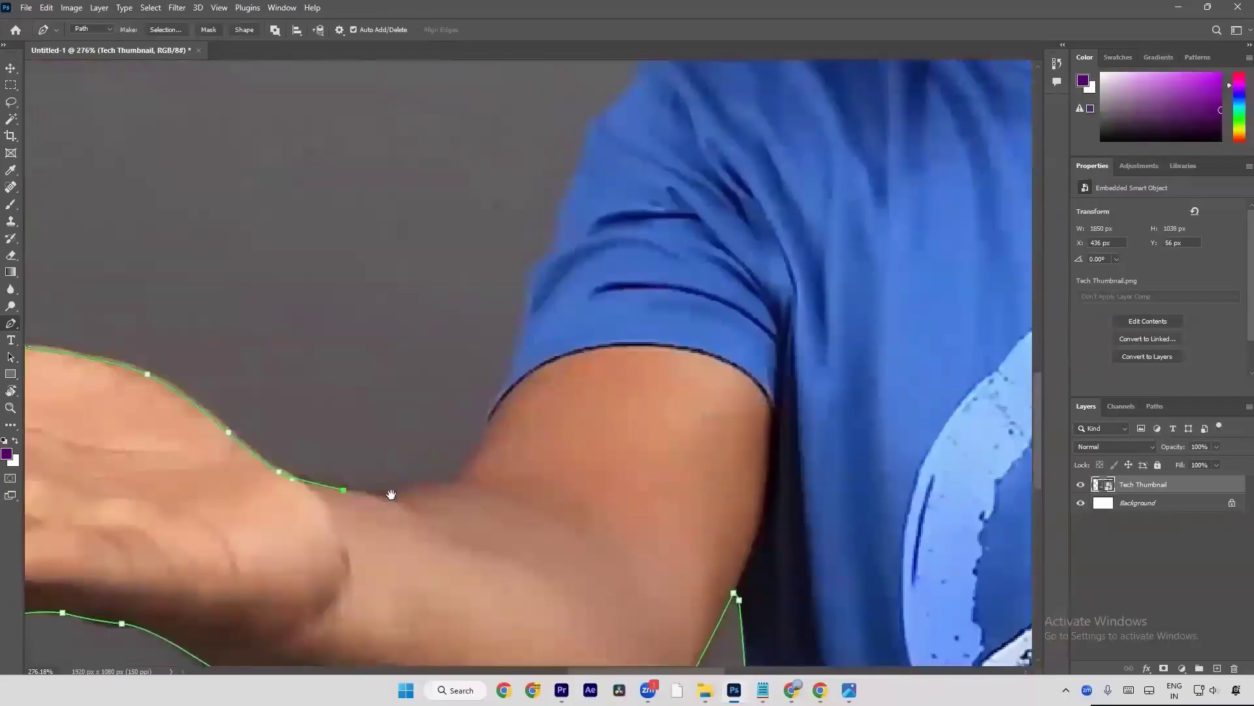
Step: Swap the Rotate View tool for the Hand tool and return to the Pen tool
{"action": "right_click", "coordinate": [8, 394]}
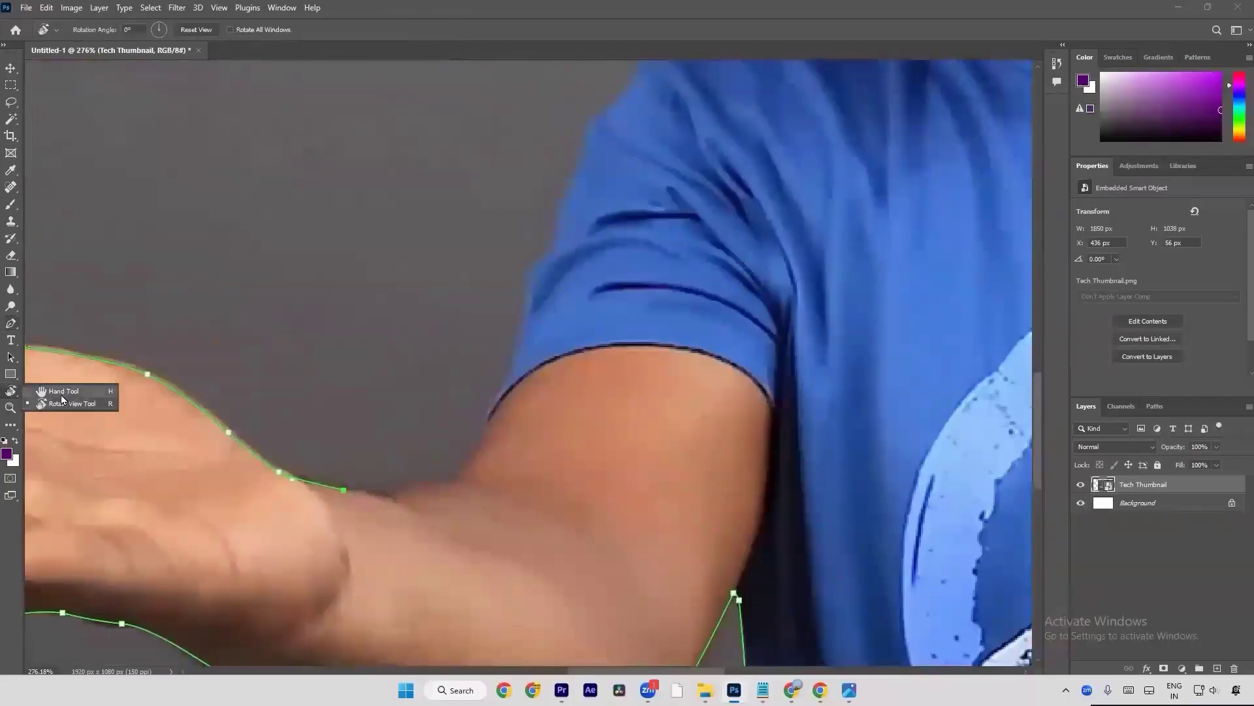
{"action": "left_click", "coordinate": [63, 398]}
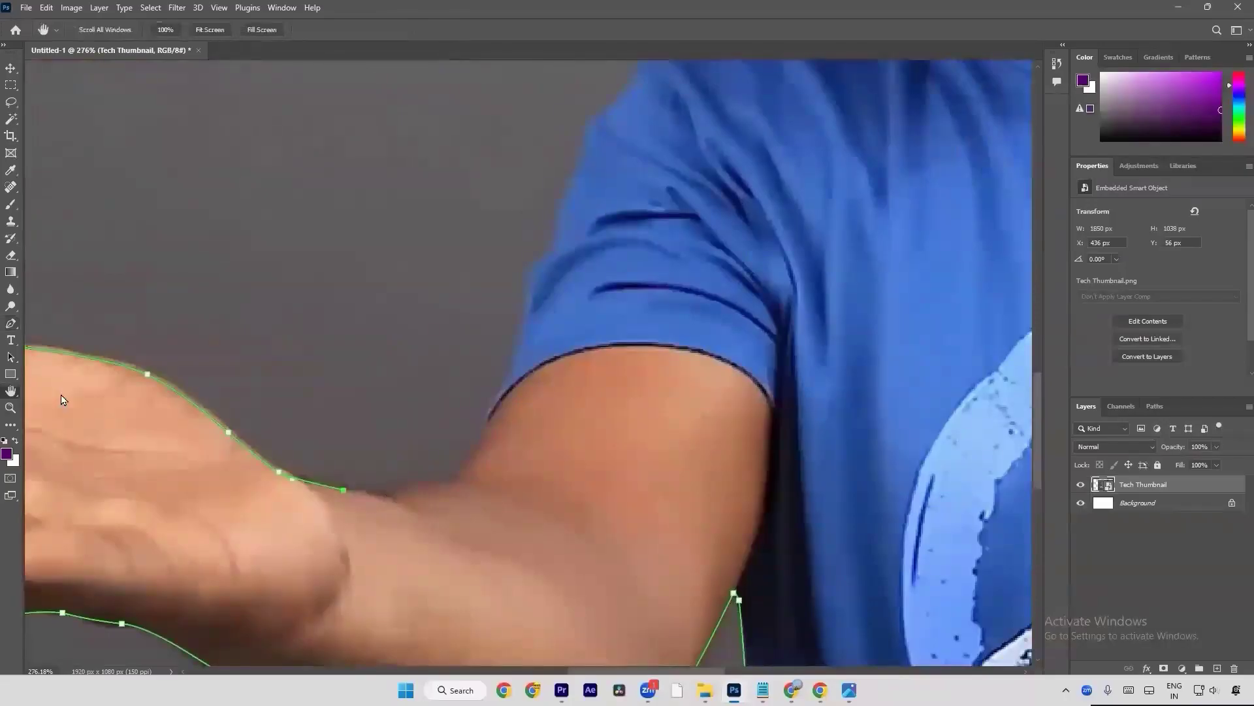
{"action": "left_click", "coordinate": [10, 322]}
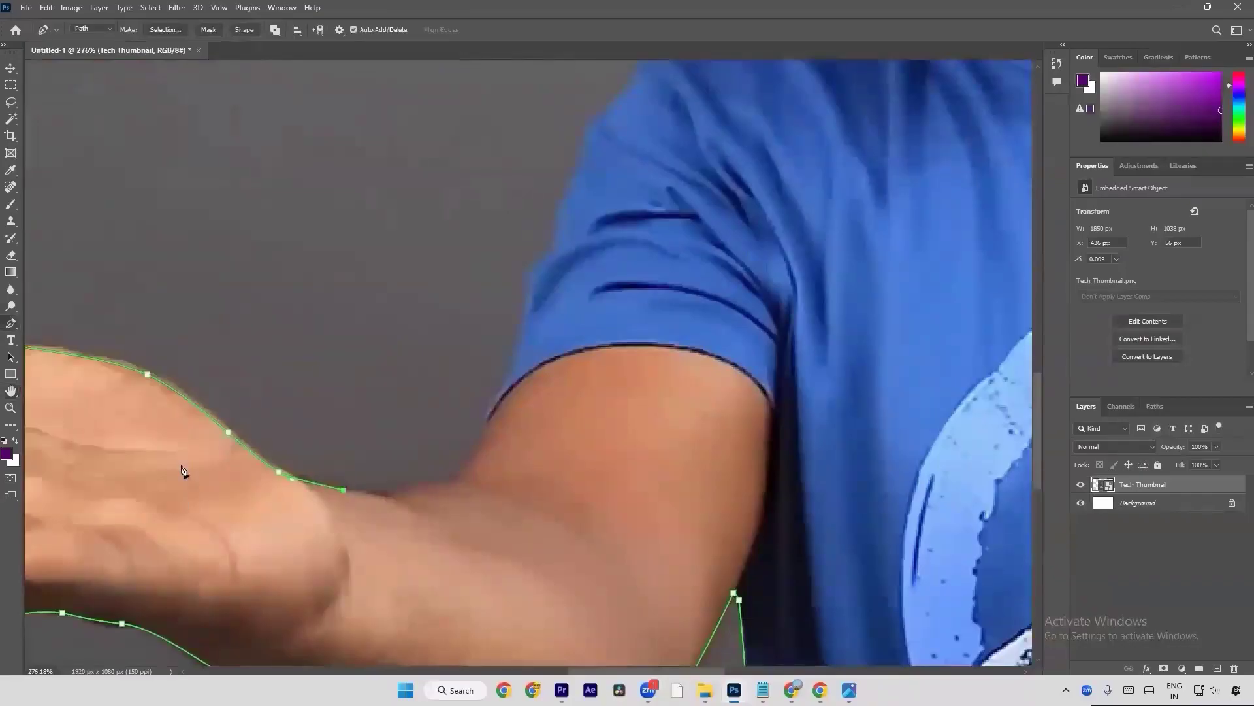
Step: Trace the upper edge of the outstretched forearm into the elbow crease and up to the sleeve hem
{"action": "left_click_drag", "start_coordinate": [344, 481], "coordinate": [347, 564]}
{"action": "scroll", "coordinate": [346, 564], "scroll_direction": "up", "scroll_amount": 1}
{"action": "left_click", "coordinate": [385, 552]}
{"action": "left_click", "coordinate": [449, 547]}
{"action": "left_click", "coordinate": [484, 535]}
{"action": "left_click", "coordinate": [515, 471]}
Step: Continue the path up the outer edge of the outstretched arm's sleeve, undoing the misplaced last point
{"action": "left_click_drag", "start_coordinate": [591, 271], "coordinate": [521, 400]}
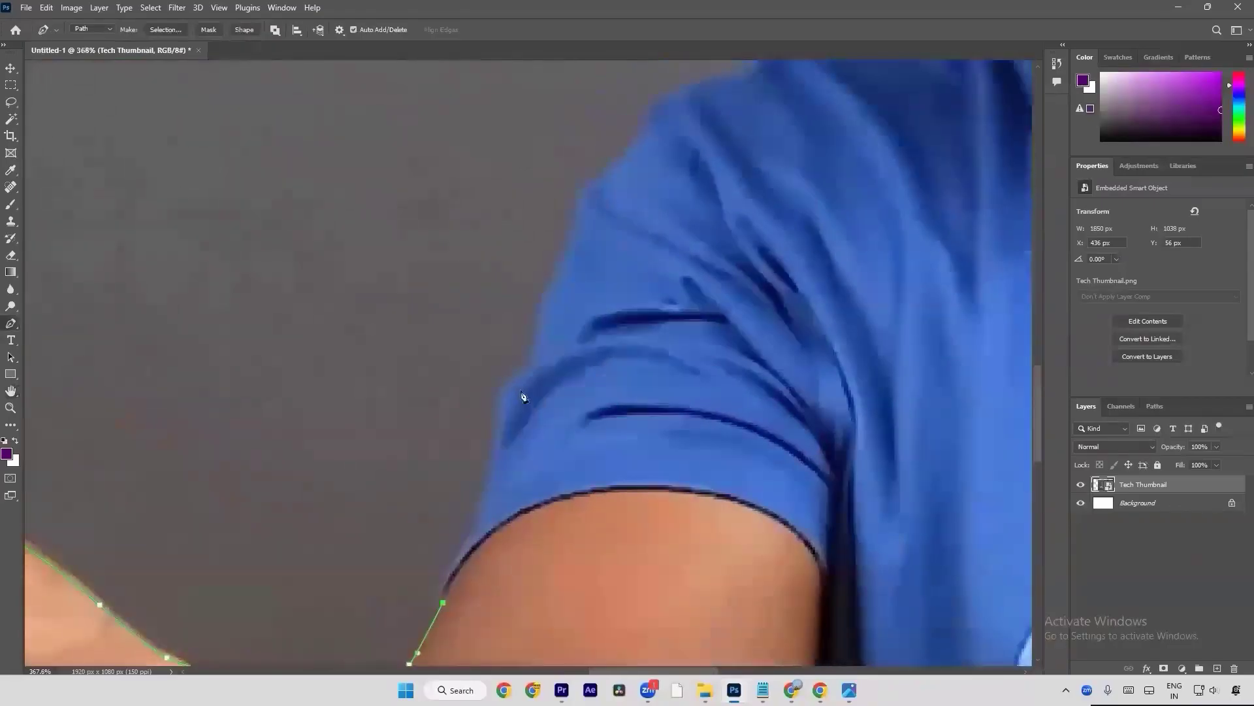
{"action": "left_click", "coordinate": [519, 400]}
{"action": "left_click_drag", "start_coordinate": [566, 283], "coordinate": [504, 420]}
{"action": "left_click", "coordinate": [509, 390]}
{"action": "left_click", "coordinate": [516, 358]}
{"action": "left_click_drag", "start_coordinate": [543, 324], "coordinate": [574, 298]}
{"action": "key", "text": "ctrl+z"}
Step: Trace the path over the outstretched arm's shoulder, following the shirt folds towards the collar
{"action": "left_click_drag", "start_coordinate": [601, 250], "coordinate": [430, 459]}
{"action": "left_click", "coordinate": [466, 431]}
{"action": "left_click_drag", "start_coordinate": [506, 409], "coordinate": [500, 477]}
{"action": "left_click", "coordinate": [568, 414]}
{"action": "left_click", "coordinate": [526, 459]}
{"action": "left_click", "coordinate": [584, 441]}
{"action": "left_click_drag", "start_coordinate": [583, 441], "coordinate": [520, 480]}
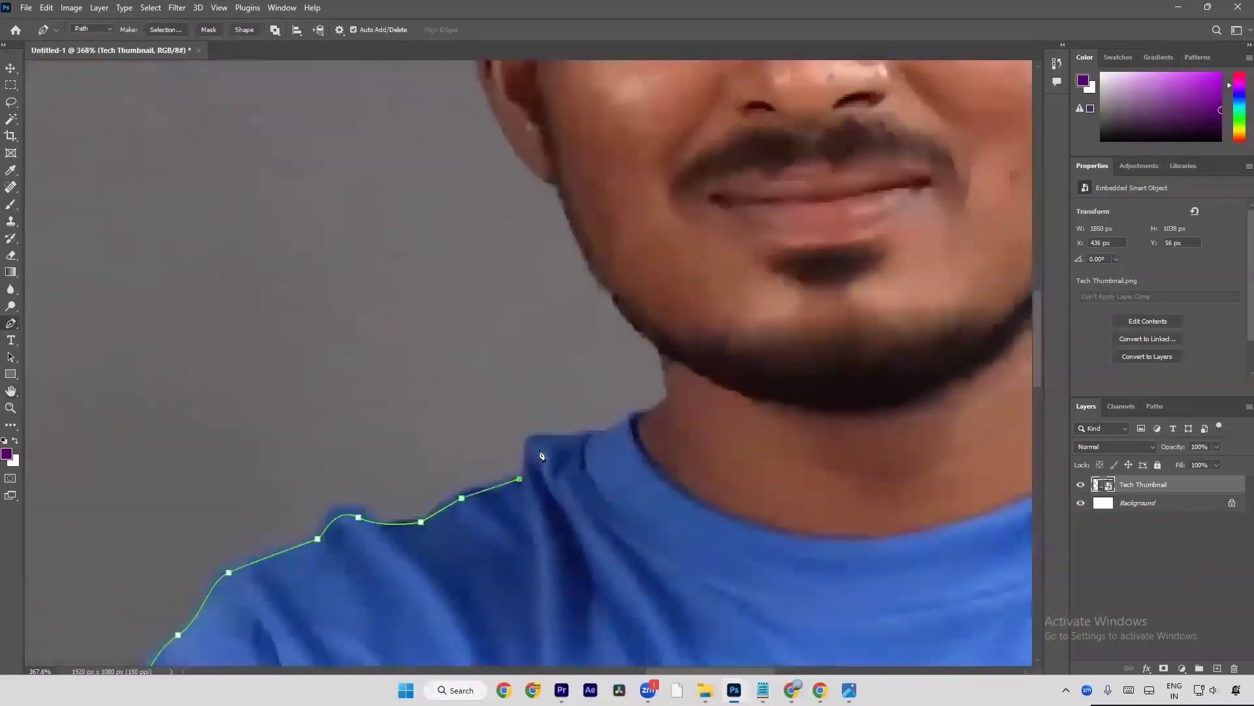
Step: Continue the path along the collar, up the neck and jaw, and around the outer edge of the ear
{"action": "left_click", "coordinate": [623, 430]}
{"action": "left_click", "coordinate": [661, 408]}
{"action": "left_click", "coordinate": [670, 395]}
{"action": "left_click_drag", "start_coordinate": [661, 352], "coordinate": [618, 531]}
{"action": "left_click_drag", "start_coordinate": [531, 422], "coordinate": [426, 232]}
{"action": "left_click", "coordinate": [496, 449], "text": "alt"}
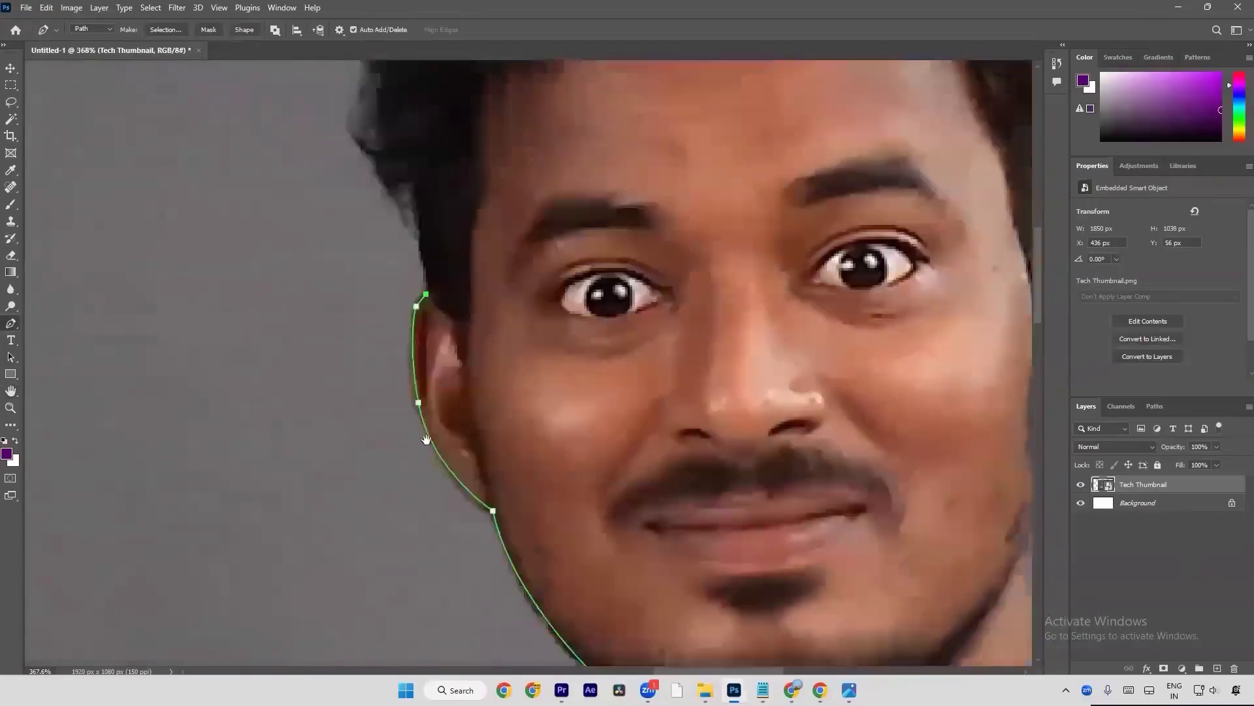
Step: Try tracing the side edge of the hair above the ear, and undo the added points
{"action": "scroll", "coordinate": [421, 401], "scroll_direction": "up", "scroll_amount": 5}
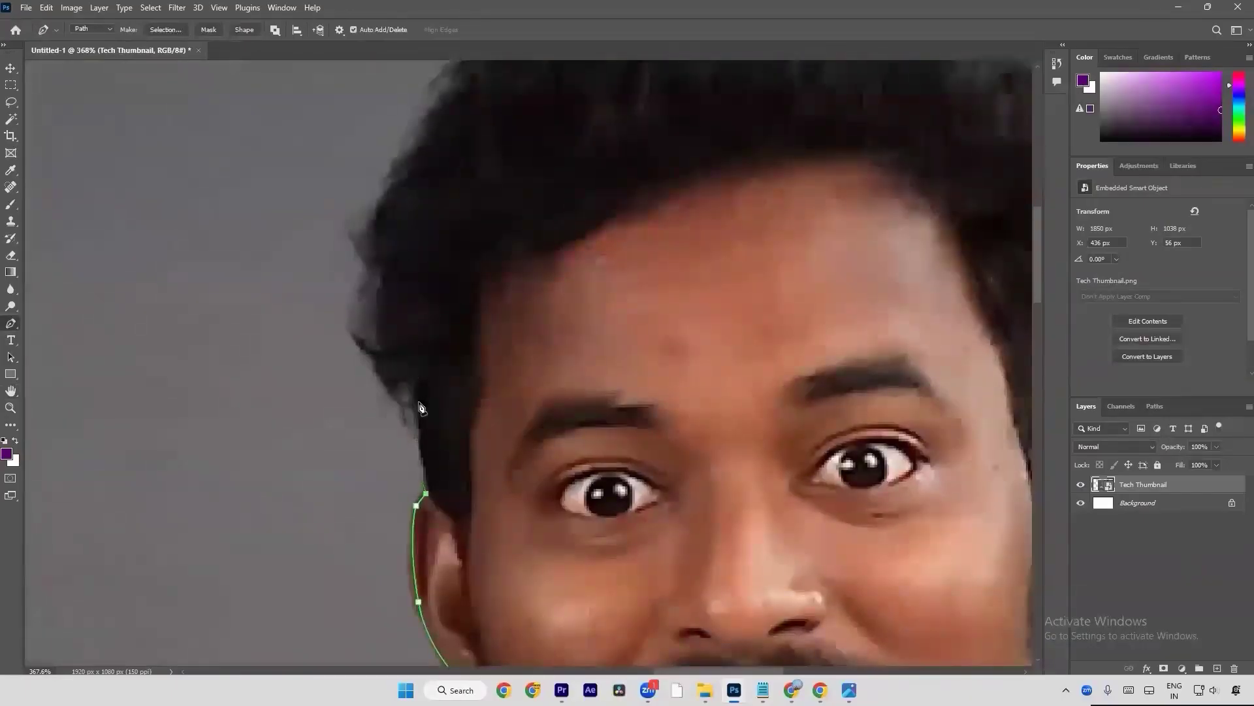
{"action": "left_click_drag", "start_coordinate": [390, 397], "coordinate": [383, 384]}
{"action": "left_click_drag", "start_coordinate": [352, 265], "coordinate": [359, 222]}
{"action": "left_click_drag", "start_coordinate": [378, 170], "coordinate": [228, 428]}
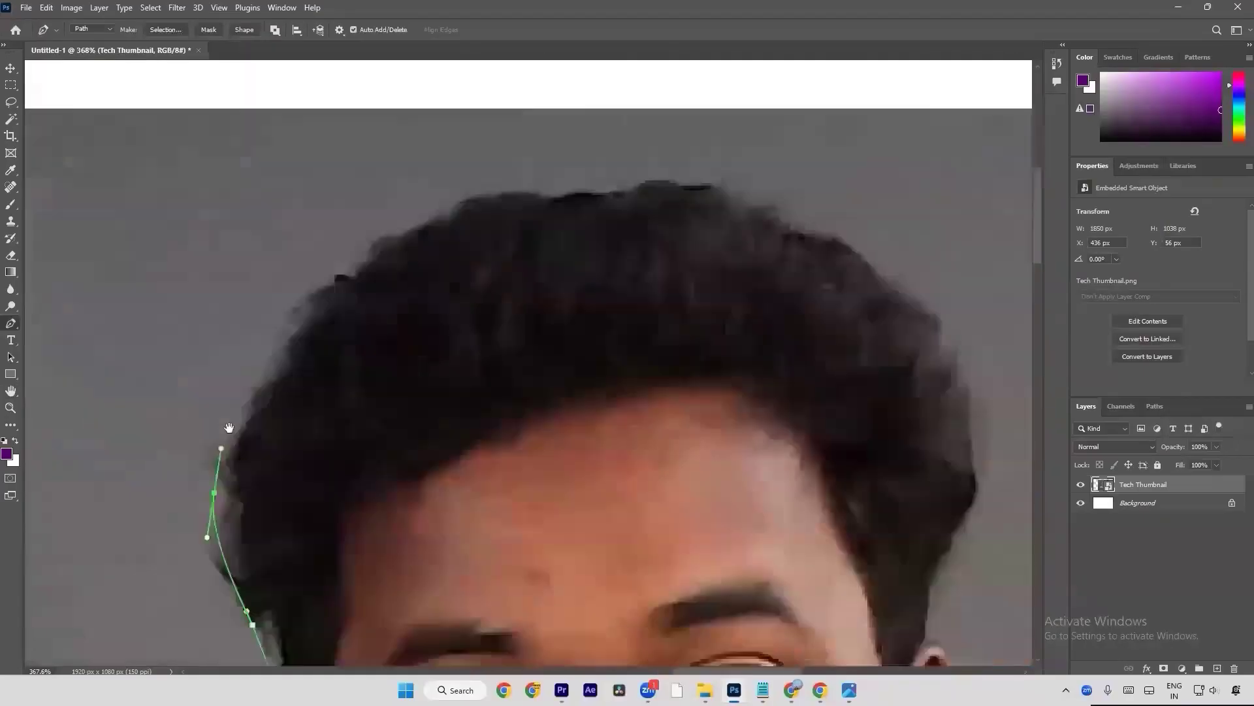
{"action": "scroll", "coordinate": [264, 388], "scroll_direction": "down", "scroll_amount": 5}
{"action": "left_click_drag", "start_coordinate": [265, 506], "coordinate": [309, 448]}
{"action": "key", "text": "ctrl+z"}
{"action": "scroll", "coordinate": [294, 470], "scroll_direction": "up", "scroll_amount": 6}
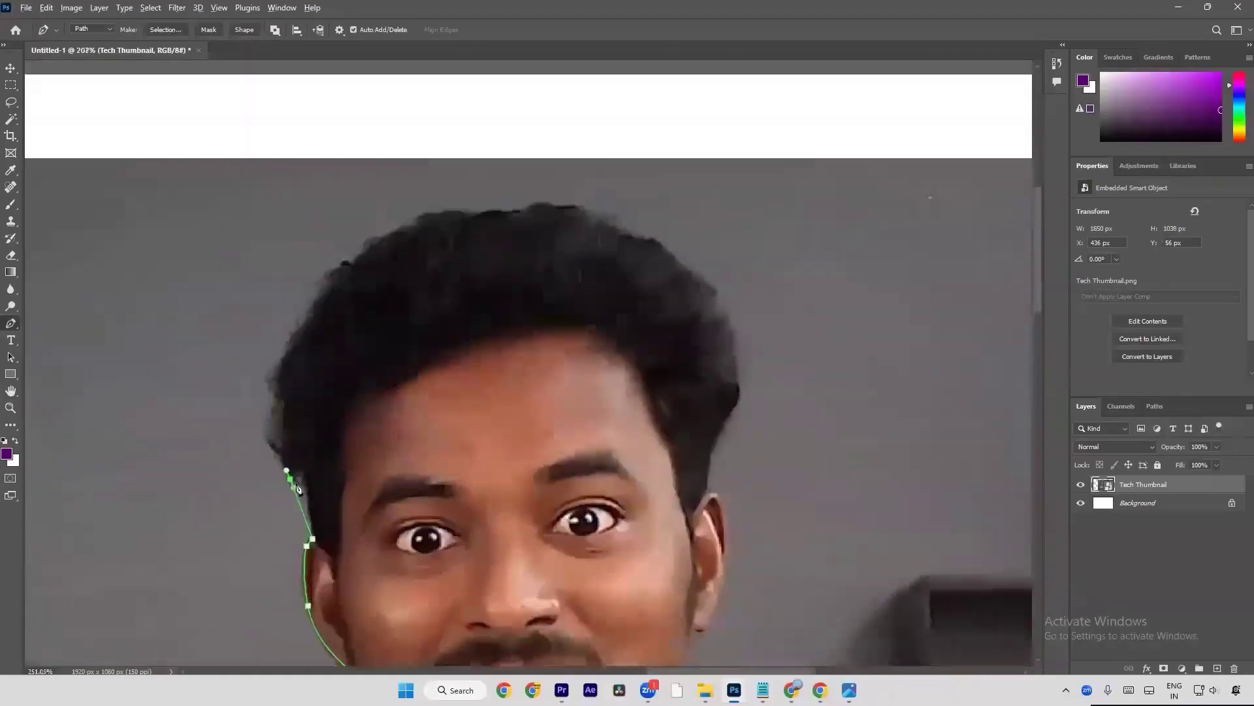
{"action": "key", "text": "ctrl+z"}
Step: Trace the hair outline with smooth curves from above the ear over the top of the head
{"action": "left_click", "coordinate": [313, 487]}
{"action": "left_click_drag", "start_coordinate": [272, 322], "coordinate": [278, 287]}
{"action": "left_click_drag", "start_coordinate": [320, 210], "coordinate": [338, 185]}
{"action": "left_click_drag", "start_coordinate": [516, 93], "coordinate": [450, 323]}
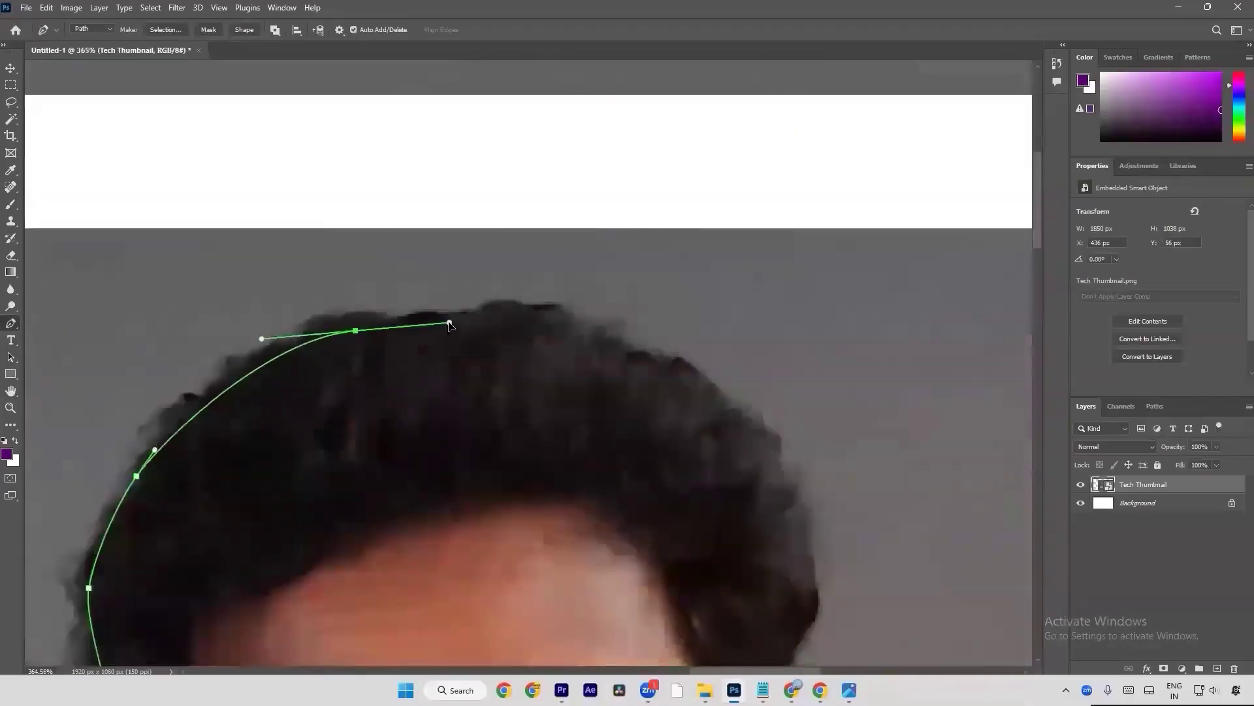
{"action": "left_click_drag", "start_coordinate": [592, 341], "coordinate": [686, 378]}
Step: Continue the path down the opposite side of the hair to the top of the other ear
{"action": "left_click_drag", "start_coordinate": [770, 490], "coordinate": [792, 470]}
{"action": "left_click_drag", "start_coordinate": [767, 519], "coordinate": [766, 539]}
{"action": "left_click", "coordinate": [762, 577]}
{"action": "left_click_drag", "start_coordinate": [789, 614], "coordinate": [800, 469]}
{"action": "scroll", "coordinate": [795, 428], "scroll_direction": "up", "scroll_amount": 2}
Step: Trace around the second ear and its lobe, along the jaw and down the neck to the collar
{"action": "left_click_drag", "start_coordinate": [799, 557], "coordinate": [844, 373]}
{"action": "left_click_drag", "start_coordinate": [842, 391], "coordinate": [828, 439]}
{"action": "left_click", "coordinate": [807, 479]}
{"action": "left_click", "coordinate": [784, 481]}
{"action": "left_click_drag", "start_coordinate": [776, 607], "coordinate": [758, 420]}
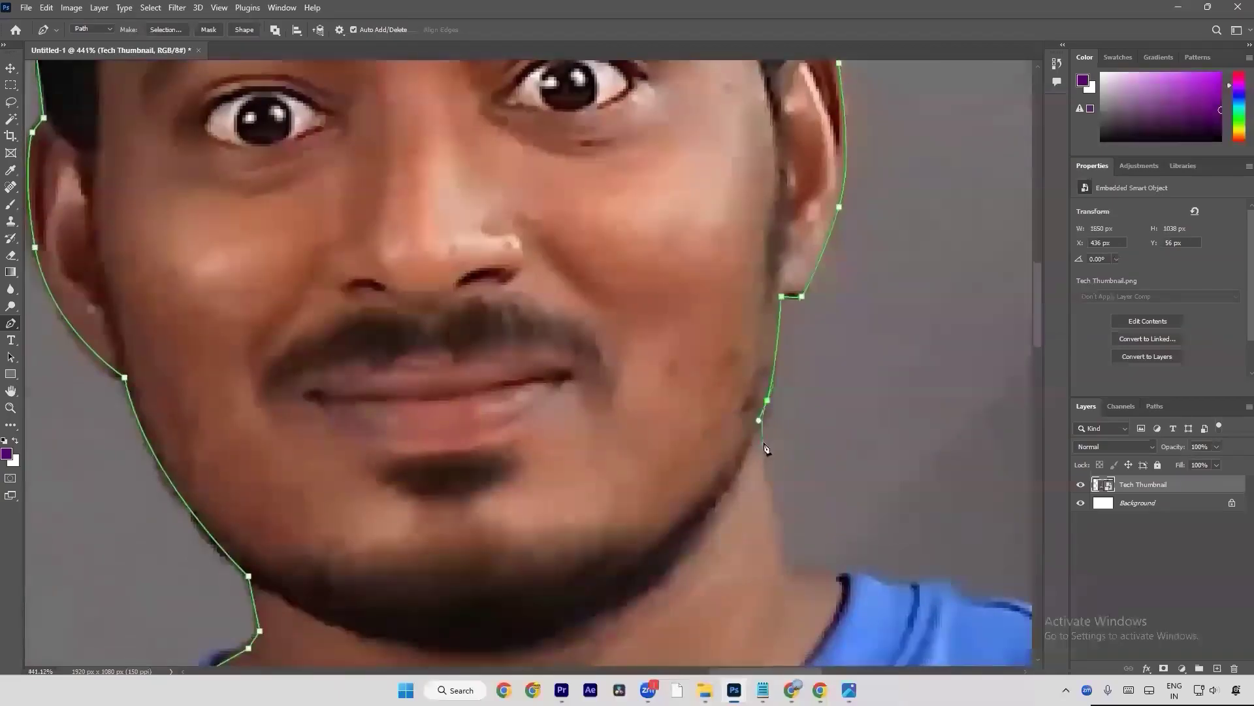
{"action": "left_click", "coordinate": [787, 575]}
Step: Continue the path from the collar along the shirt folds on the bent arm's shoulder
{"action": "left_click_drag", "start_coordinate": [788, 575], "coordinate": [451, 291]}
{"action": "left_click", "coordinate": [500, 294]}
{"action": "left_click", "coordinate": [566, 308]}
{"action": "left_click", "coordinate": [627, 320]}
{"action": "left_click", "coordinate": [705, 334]}
{"action": "left_click", "coordinate": [748, 323]}
{"action": "left_click", "coordinate": [780, 337]}
{"action": "left_click", "coordinate": [789, 349]}
{"action": "left_click", "coordinate": [801, 348]}
{"action": "left_click_drag", "start_coordinate": [820, 352], "coordinate": [452, 282]}
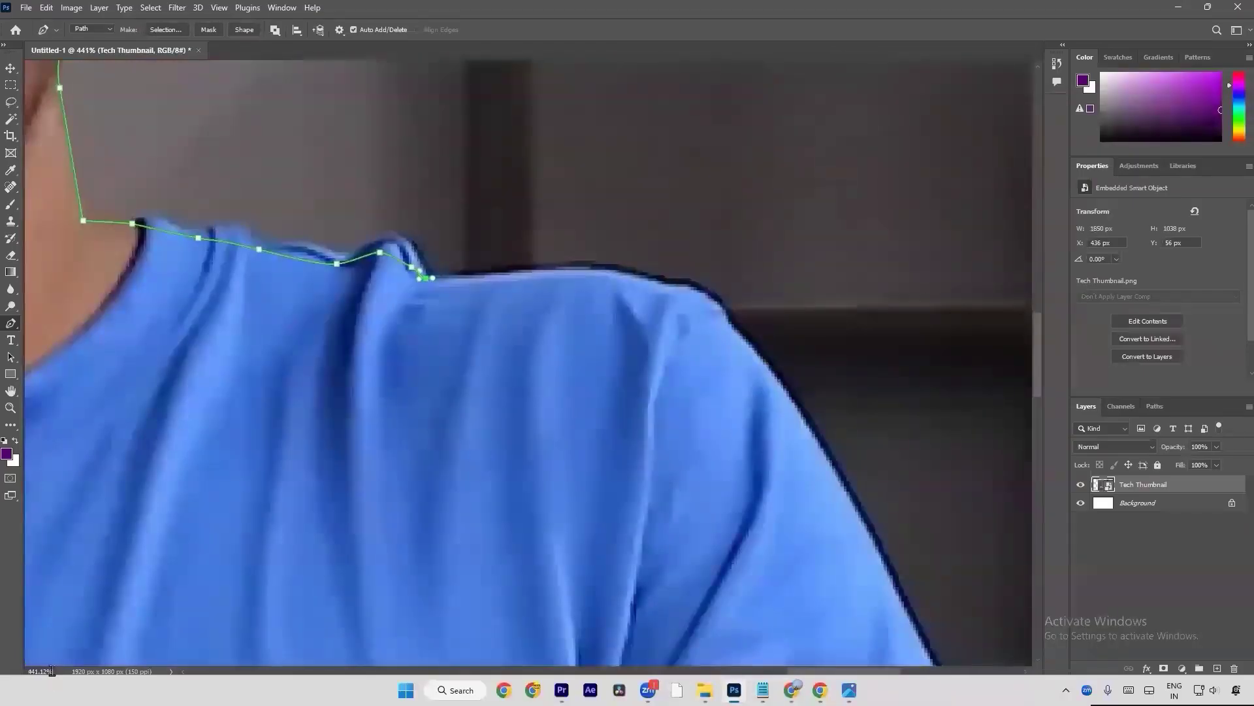
Step: Trace the flat top of the bent arm's shoulder and curve the path around its outer corner
{"action": "left_click", "coordinate": [547, 275]}
{"action": "scroll", "coordinate": [713, 305], "scroll_direction": "down", "scroll_amount": 10}
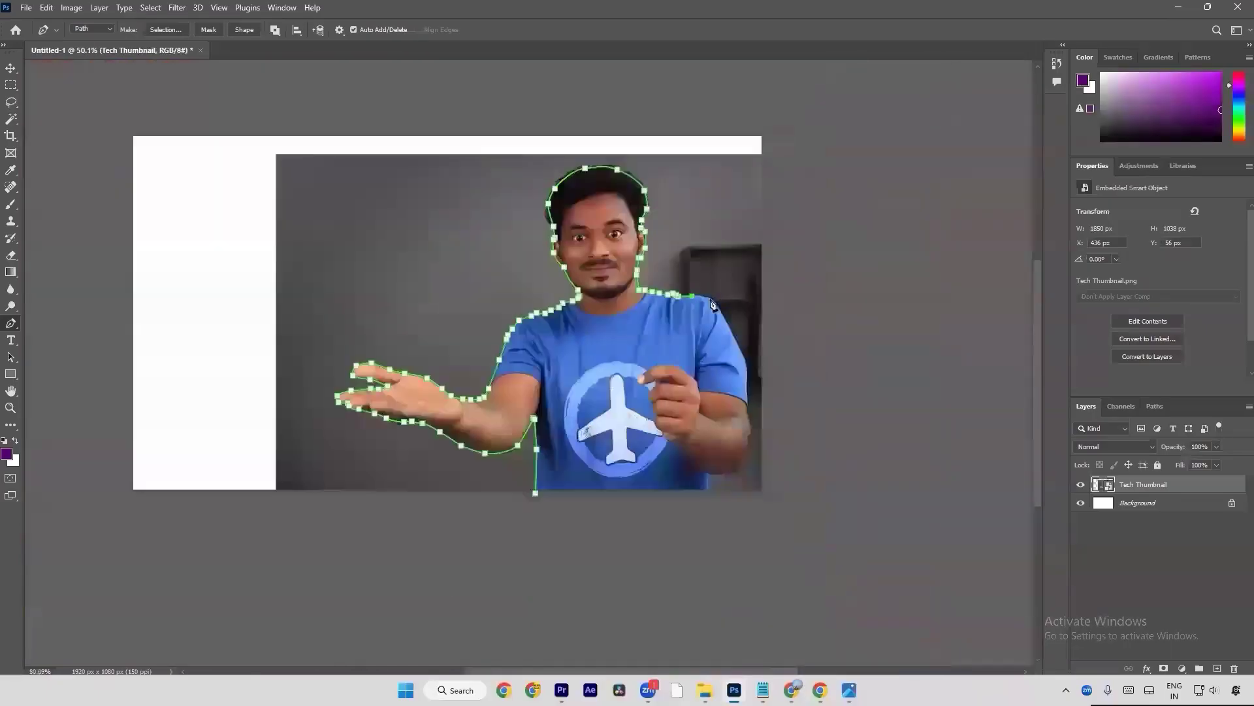
{"action": "scroll", "coordinate": [713, 305], "scroll_direction": "up", "scroll_amount": 10}
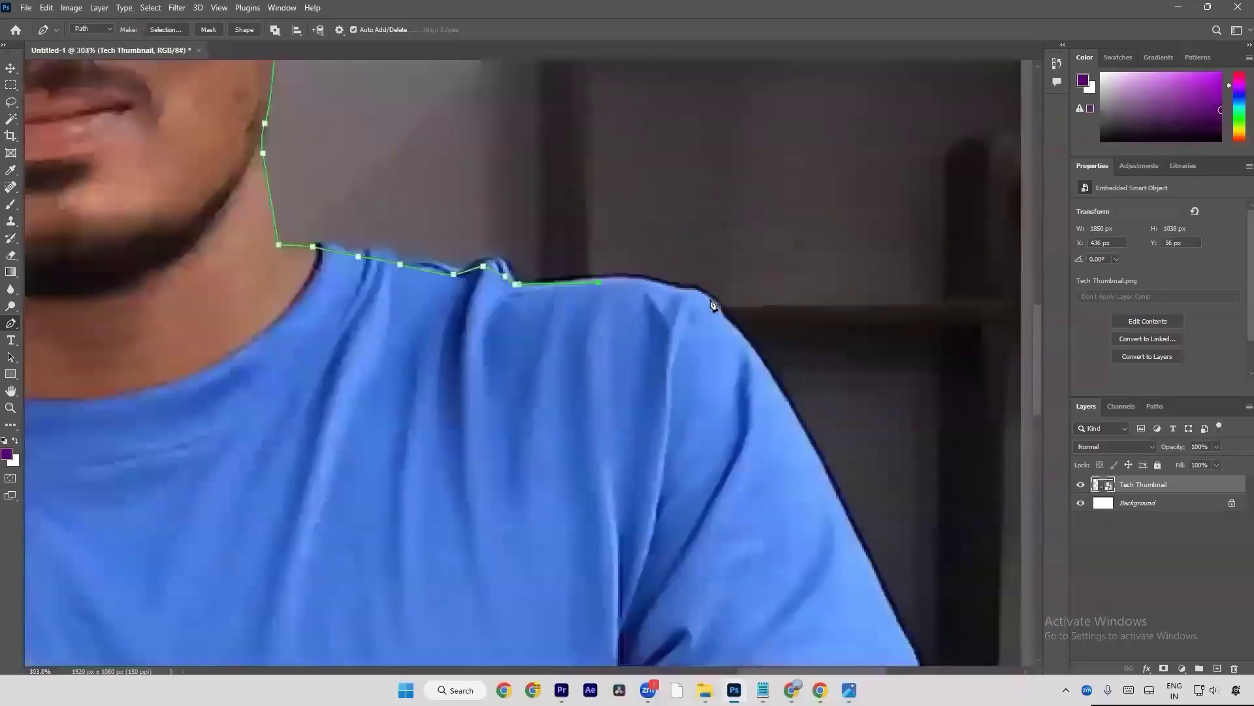
{"action": "scroll", "coordinate": [713, 305], "scroll_direction": "up", "scroll_amount": 3}
{"action": "left_click_drag", "start_coordinate": [712, 305], "coordinate": [739, 329]}
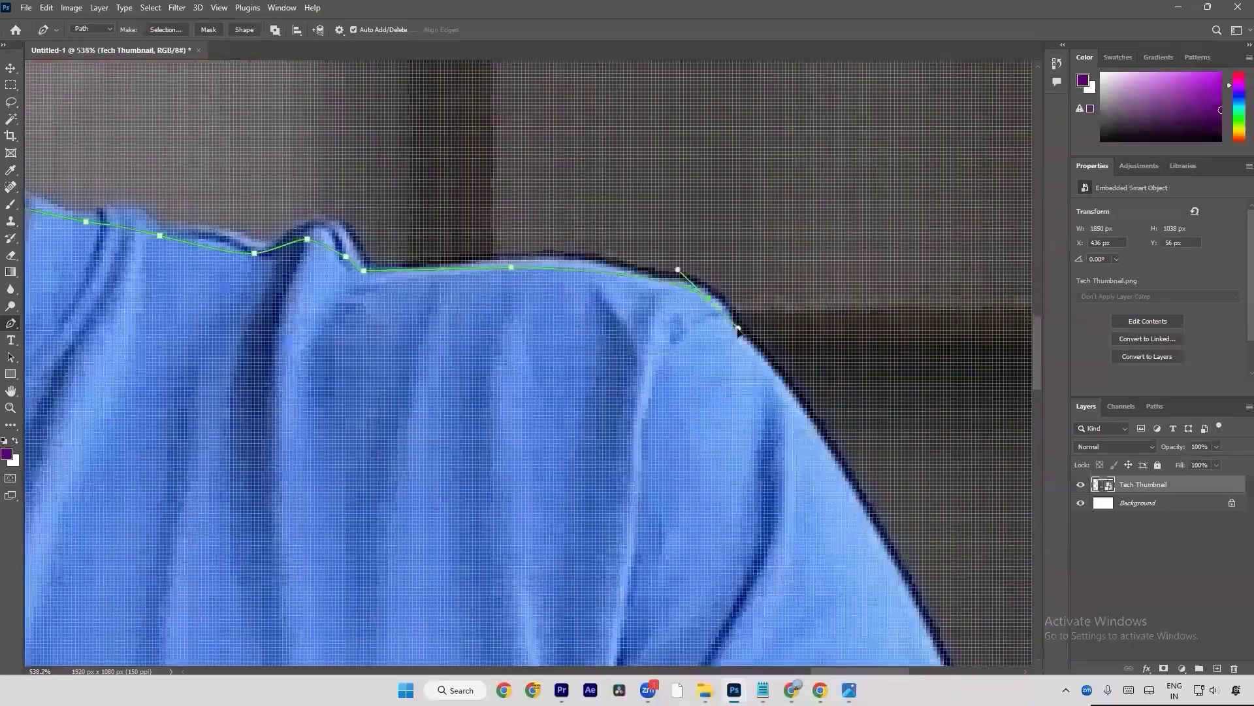
{"action": "left_click_drag", "start_coordinate": [858, 595], "coordinate": [637, 271]}
Step: Continue the path down the outer edge of the bent arm's sleeve to the hem
{"action": "scroll", "coordinate": [637, 271], "scroll_direction": "down", "scroll_amount": 3}
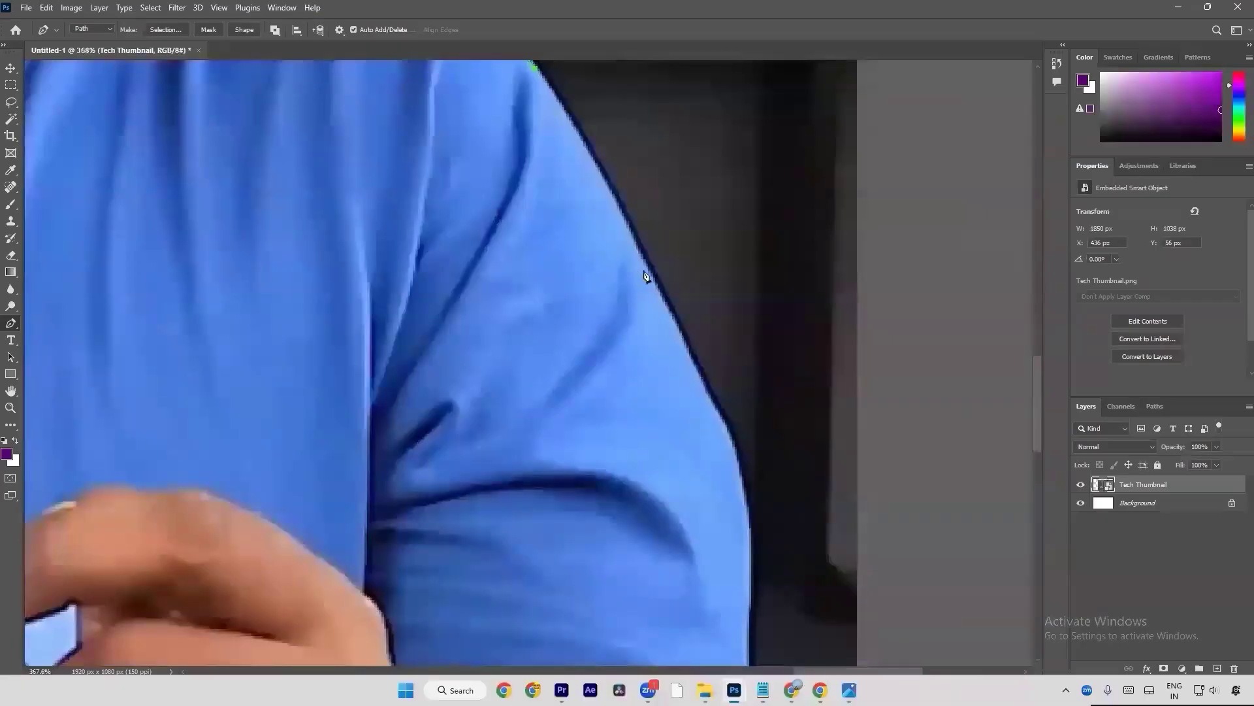
{"action": "left_click", "coordinate": [648, 277]}
{"action": "left_click_drag", "start_coordinate": [664, 316], "coordinate": [635, 232]}
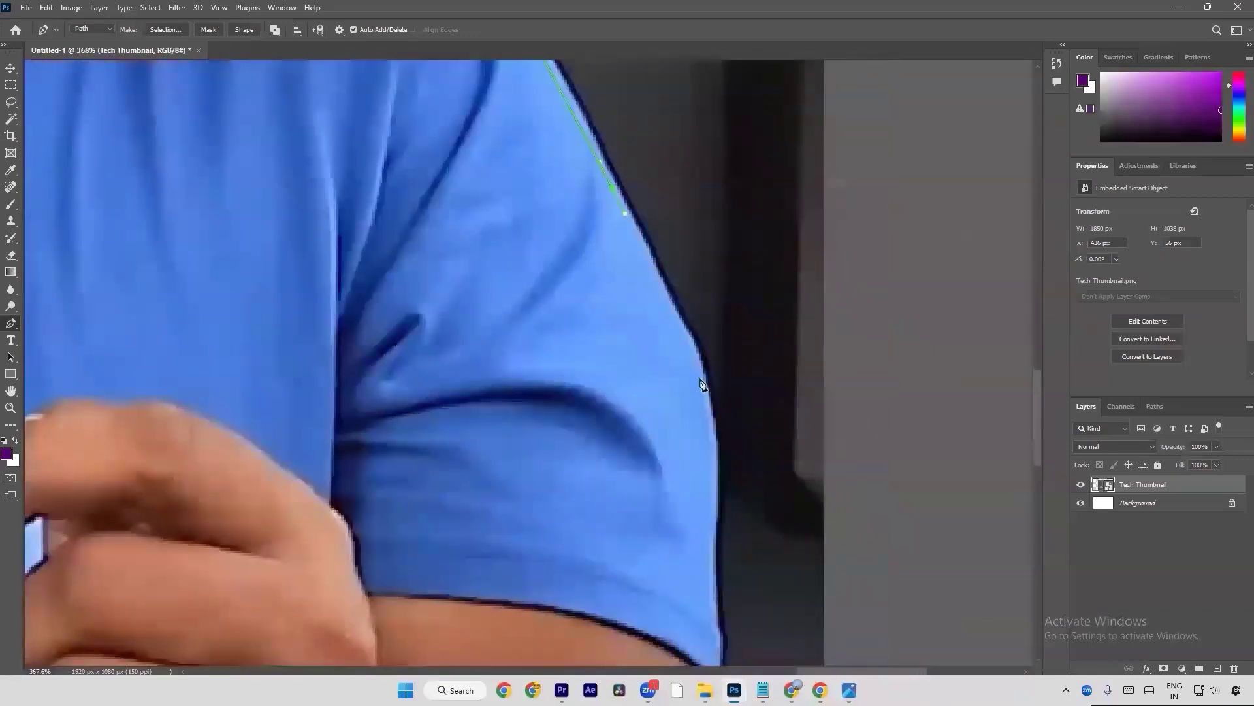
{"action": "left_click_drag", "start_coordinate": [706, 431], "coordinate": [685, 184]}
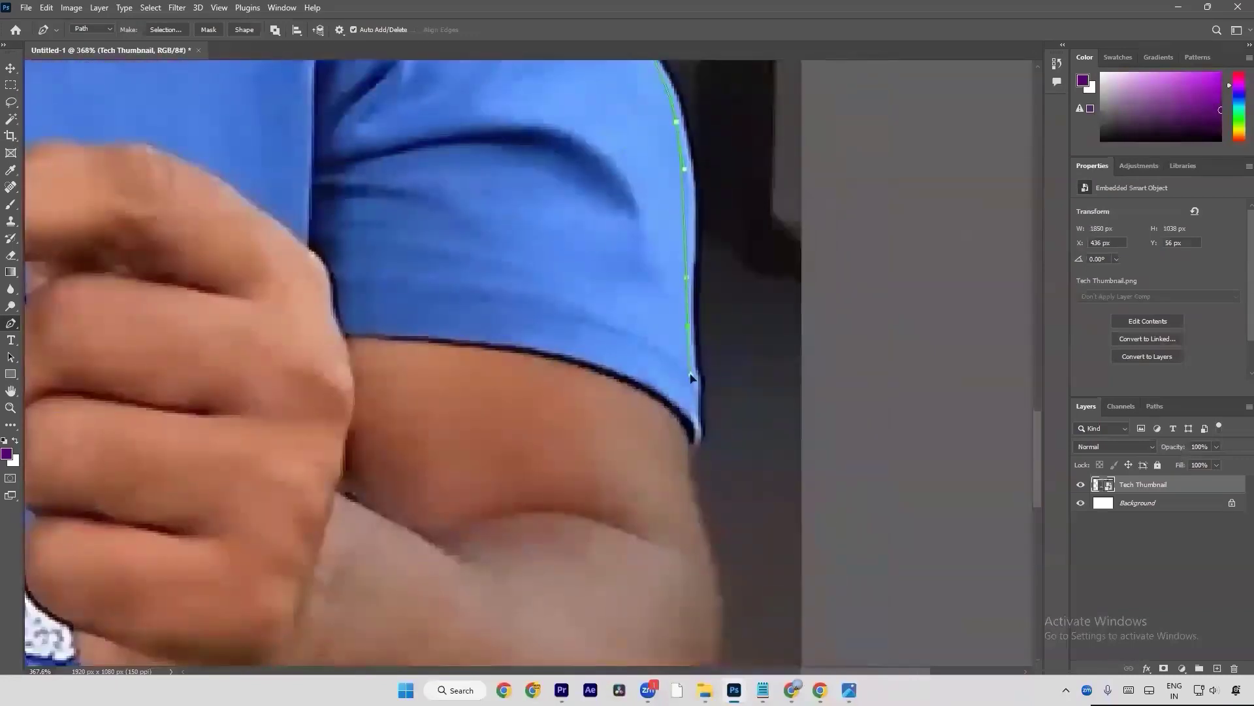
{"action": "left_click", "coordinate": [688, 426]}
{"action": "left_click", "coordinate": [686, 446]}
{"action": "left_click_drag", "start_coordinate": [686, 476], "coordinate": [663, 325]}
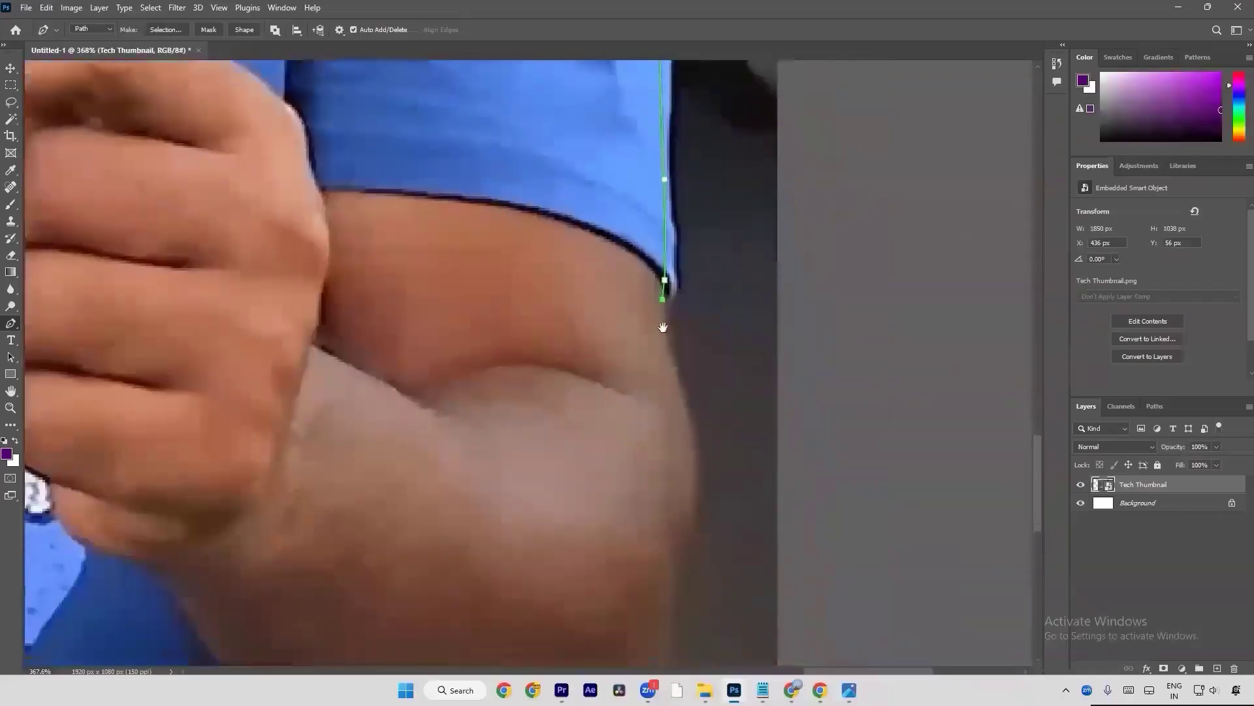
Step: Trace the outer edge of the bent arm and curve the path around the underside of the elbow
{"action": "left_click_drag", "start_coordinate": [677, 381], "coordinate": [684, 403]}
{"action": "left_click_drag", "start_coordinate": [720, 362], "coordinate": [718, 402]}
{"action": "left_click", "coordinate": [710, 433]}
{"action": "left_click_drag", "start_coordinate": [750, 321], "coordinate": [803, 160]}
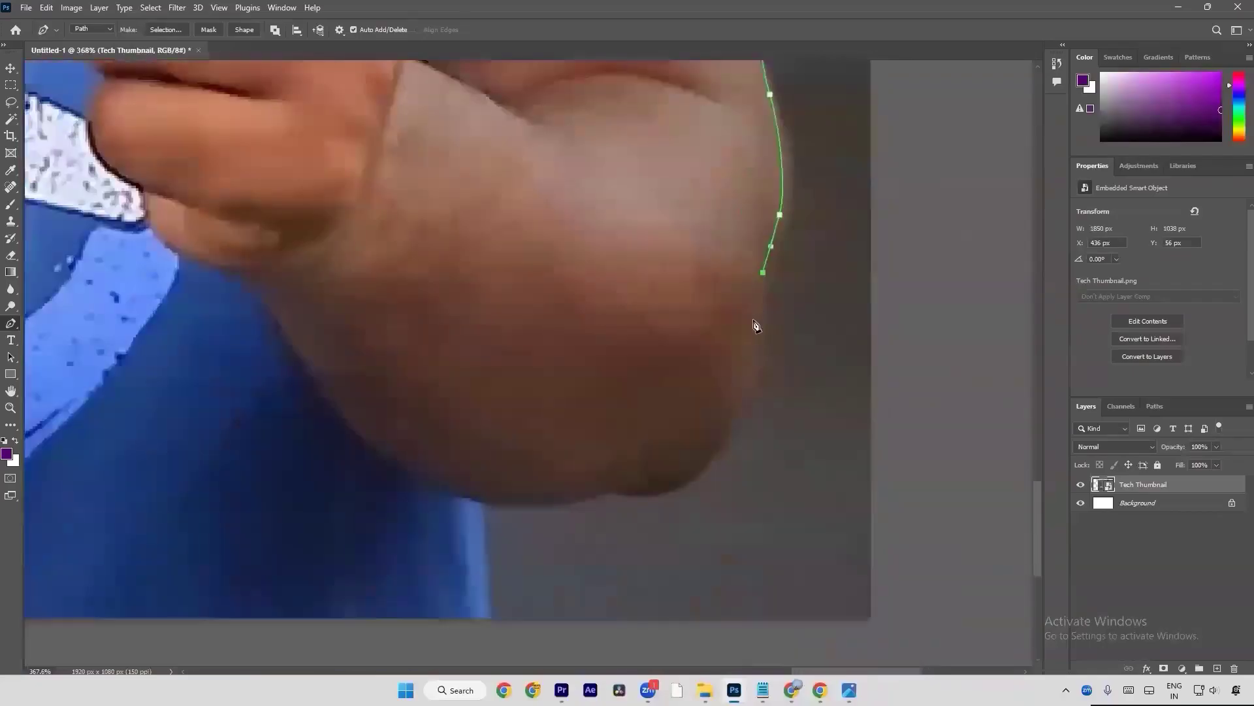
{"action": "left_click_drag", "start_coordinate": [746, 383], "coordinate": [735, 411]}
{"action": "left_click_drag", "start_coordinate": [690, 478], "coordinate": [579, 496]}
Step: Trace the shirt's remaining side to below the photo, close the path at its start, and convert it to a selection
{"action": "left_click", "coordinate": [488, 501]}
{"action": "left_click", "coordinate": [477, 506]}
{"action": "scroll", "coordinate": [490, 536], "scroll_direction": "down", "scroll_amount": 4}
{"action": "left_click_drag", "start_coordinate": [476, 581], "coordinate": [637, 524]}
{"action": "left_click", "coordinate": [647, 543]}
{"action": "left_click_drag", "start_coordinate": [302, 549], "coordinate": [596, 544]}
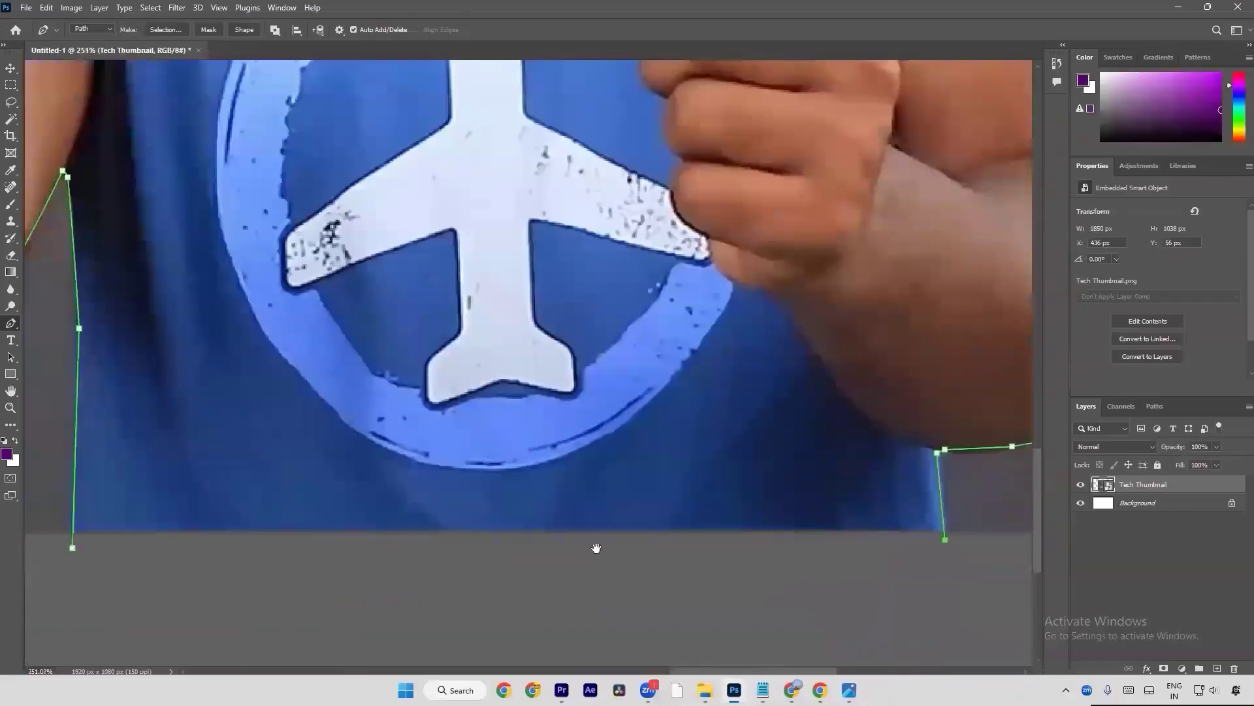
{"action": "left_click", "coordinate": [72, 552]}
{"action": "key", "text": "ctrl+Return"}
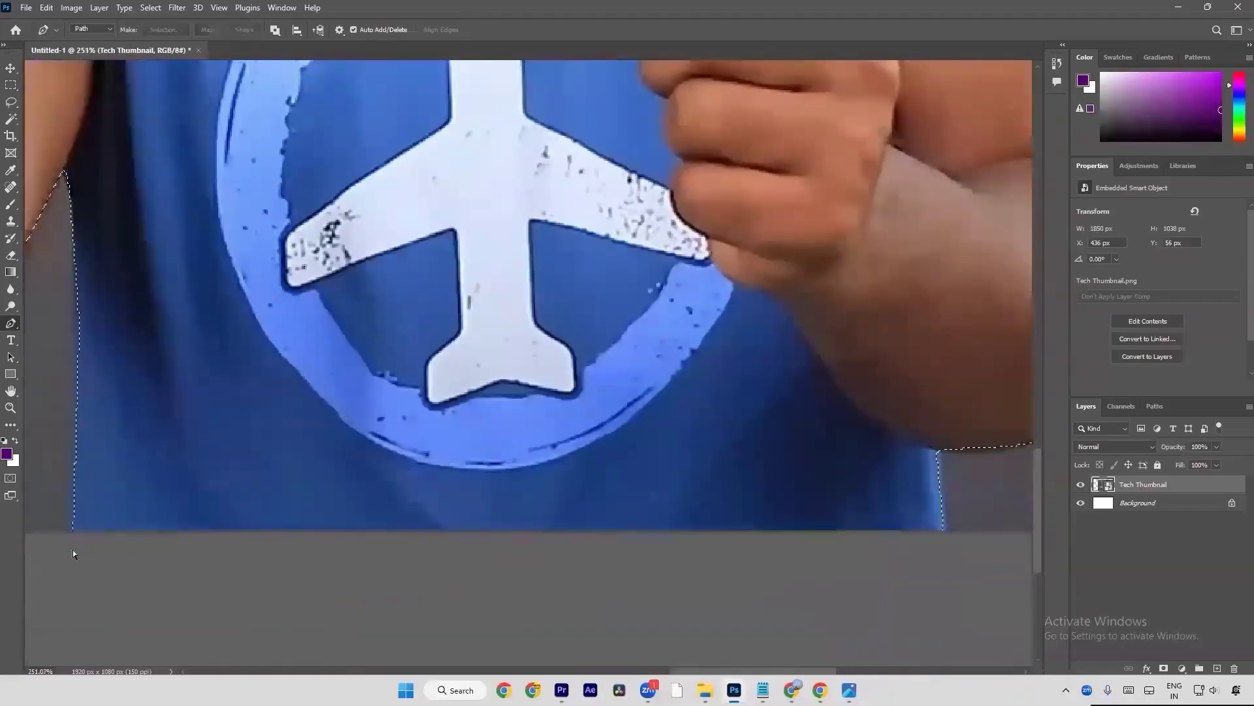
{"action": "key", "text": "ctrl+minus"}
{"action": "key", "text": "ctrl+minus"}
{"action": "key", "text": "ctrl+minus"}
{"action": "key", "text": "ctrl+minus"}
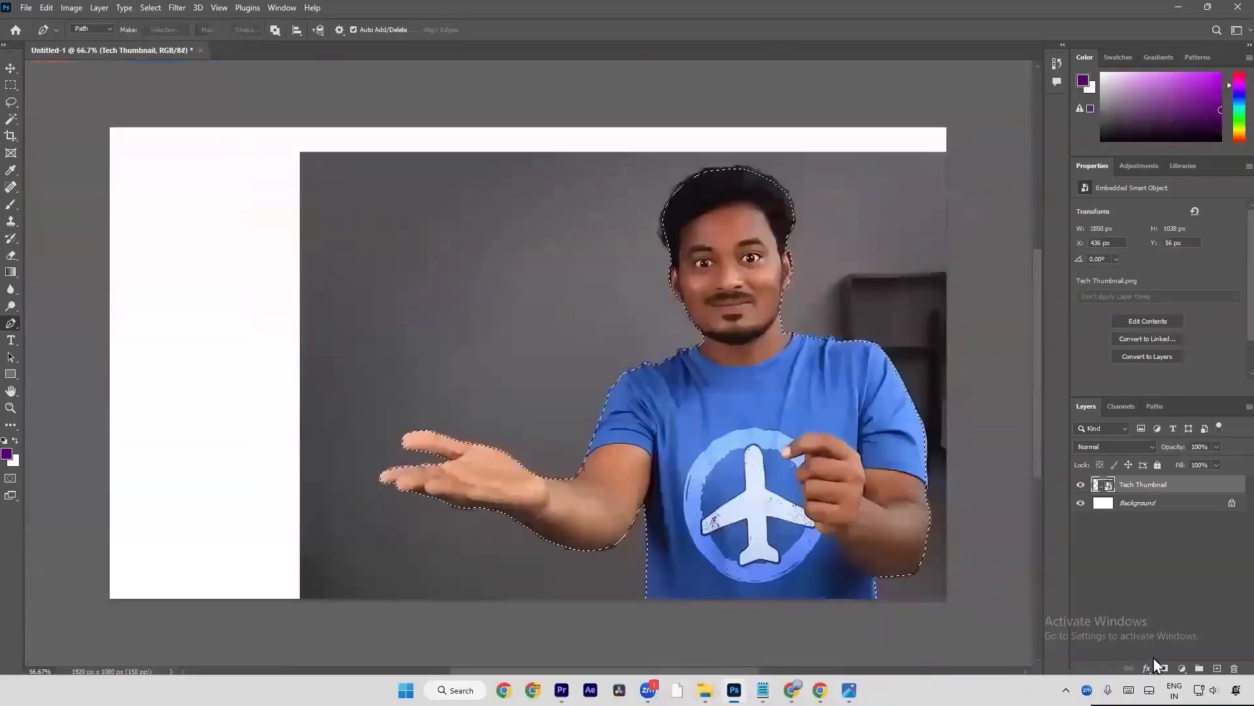
Step: Detach and enlarge the layer list, and mask the Tech Thumbnail layer with the selection
{"action": "left_click_drag", "start_coordinate": [1096, 407], "coordinate": [938, 123]}
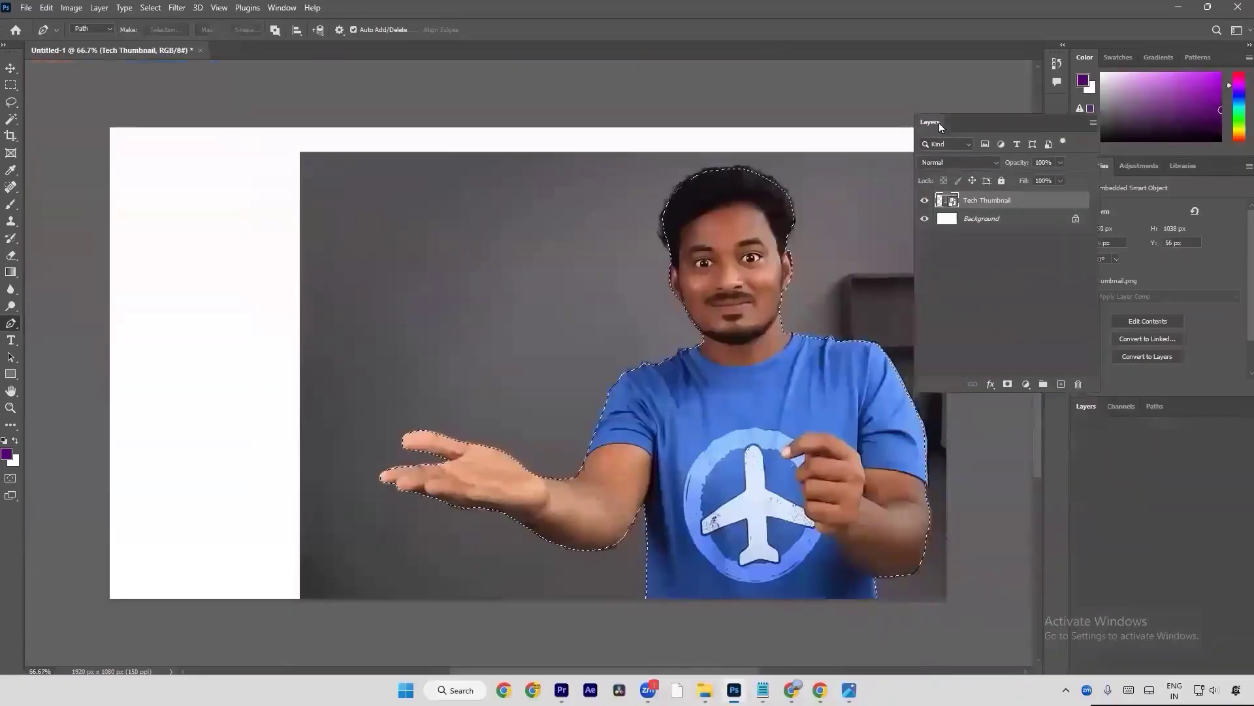
{"action": "left_click_drag", "start_coordinate": [979, 264], "coordinate": [978, 517]}
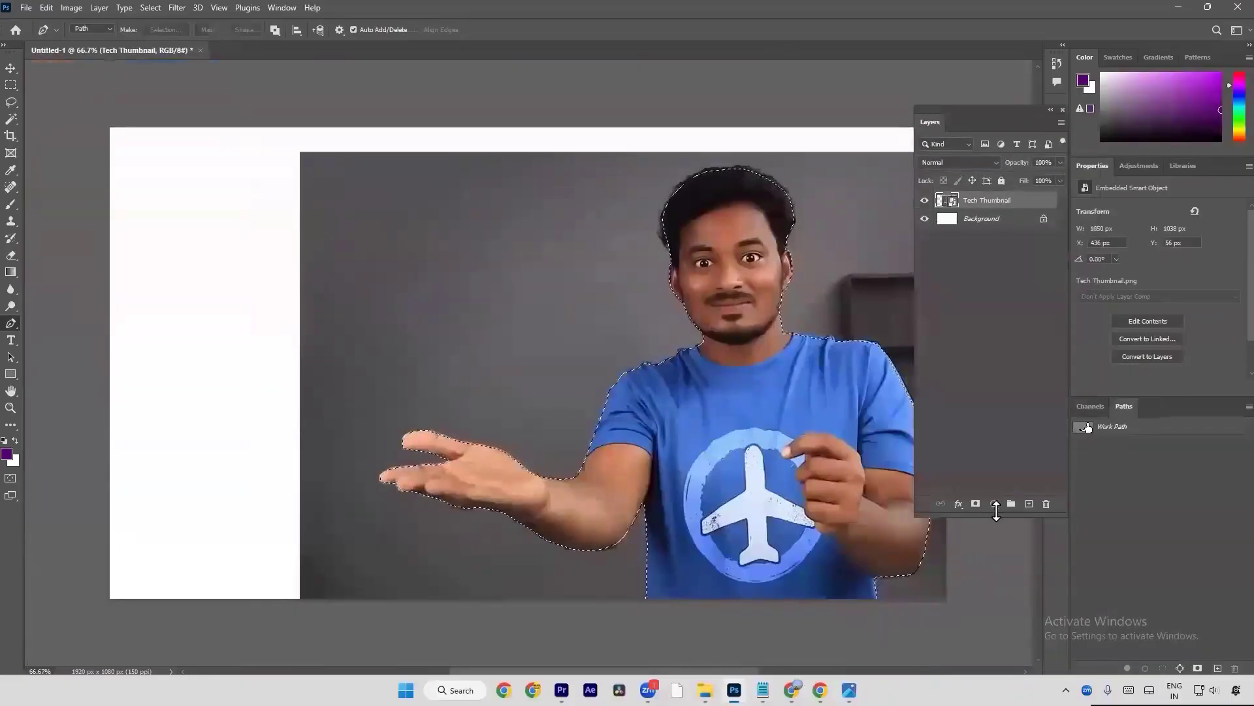
{"action": "left_click", "coordinate": [975, 504]}
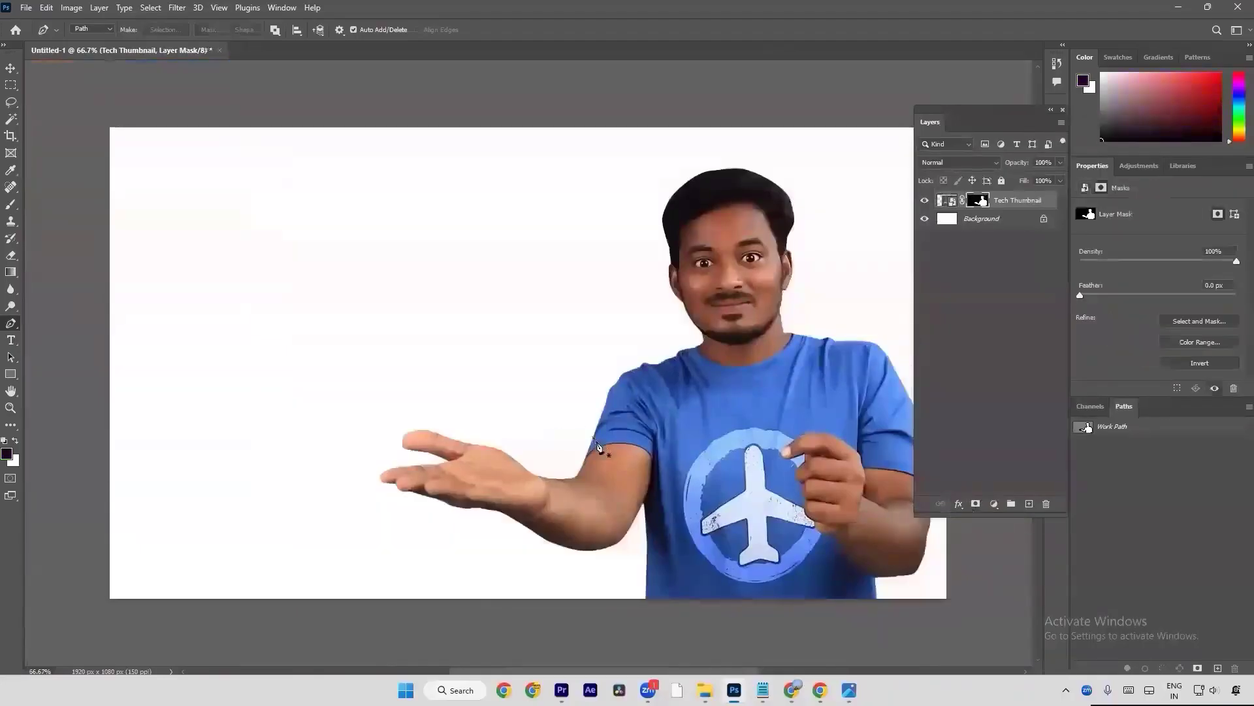
Step: Try feathering the Tech Thumbnail layer mask by 1.5 px, and reset the feather to 0 px
{"action": "key", "text": "a"}
{"action": "scroll", "coordinate": [589, 456], "scroll_direction": "up", "scroll_amount": 5}
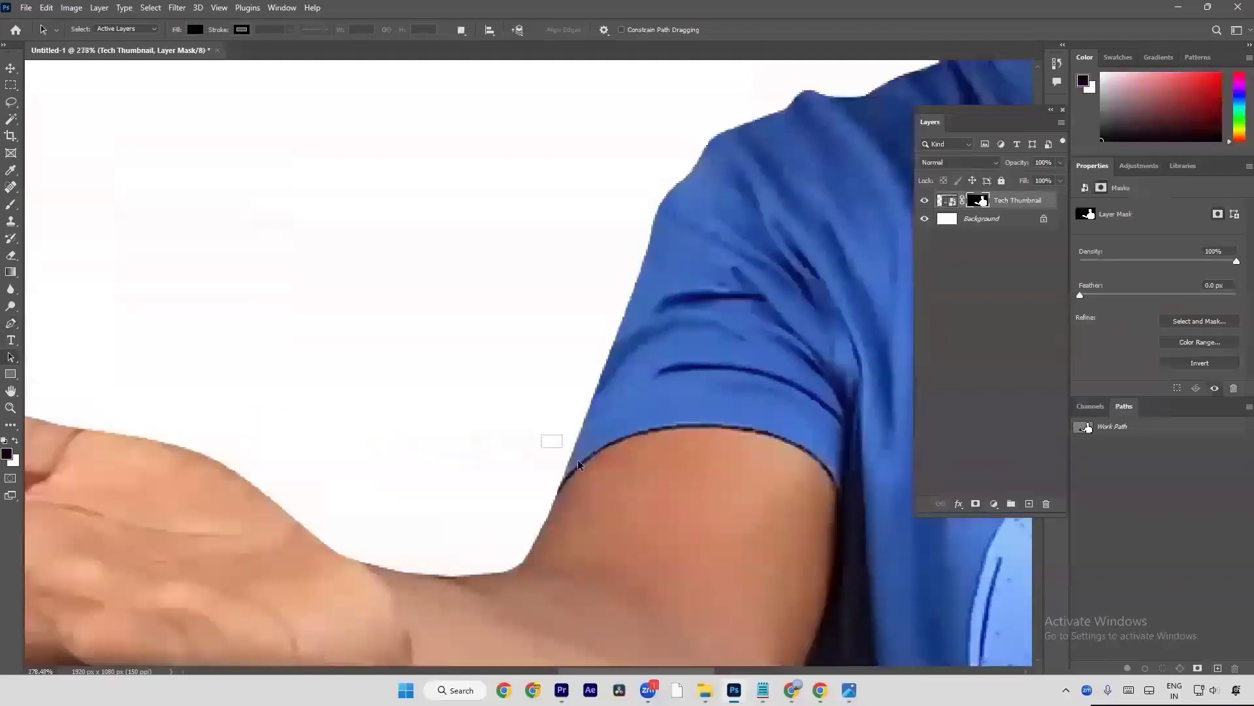
{"action": "scroll", "coordinate": [597, 473], "scroll_direction": "down", "scroll_amount": 4}
{"action": "scroll", "coordinate": [588, 469], "scroll_direction": "up", "scroll_amount": 3}
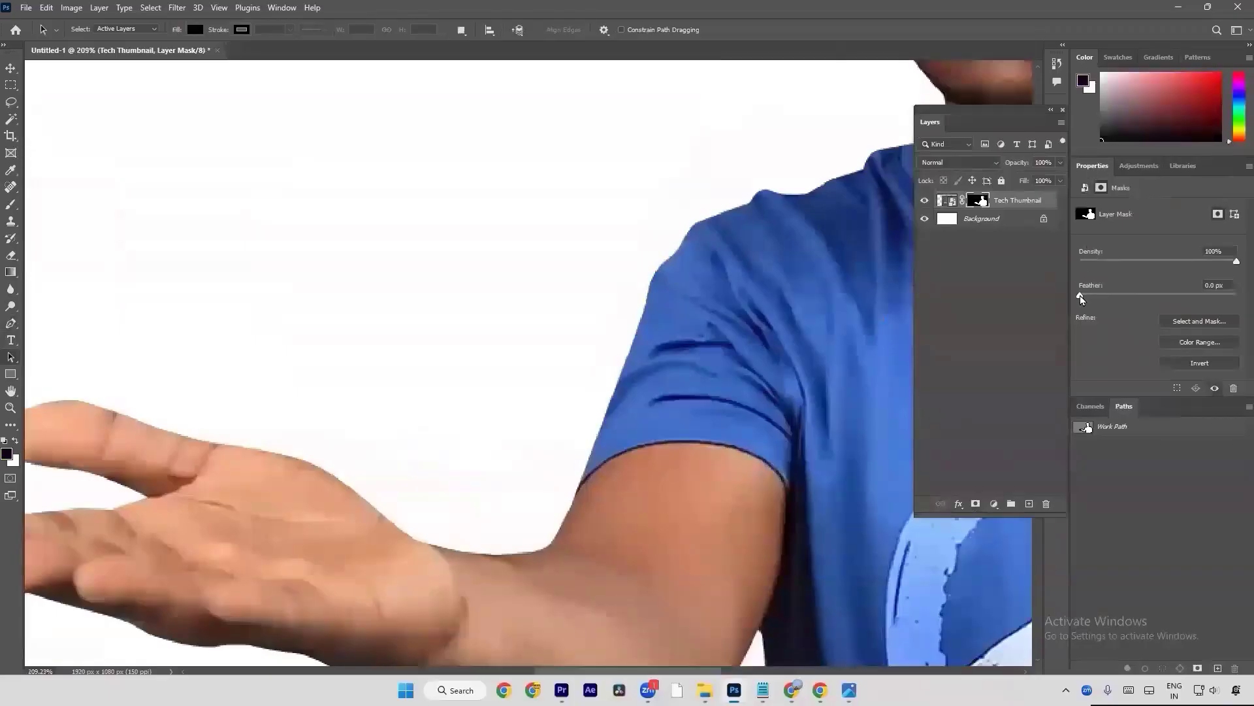
{"action": "left_click_drag", "start_coordinate": [1099, 297], "coordinate": [1095, 295]}
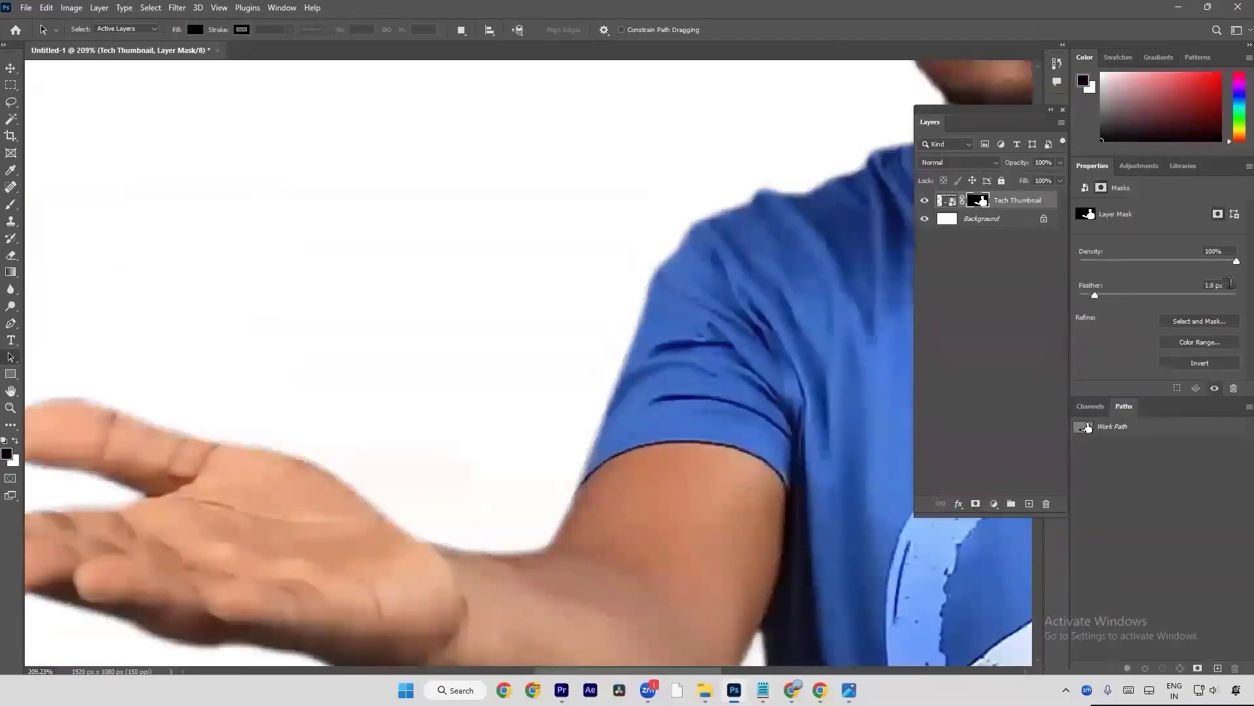
{"action": "type", "text": "105"}
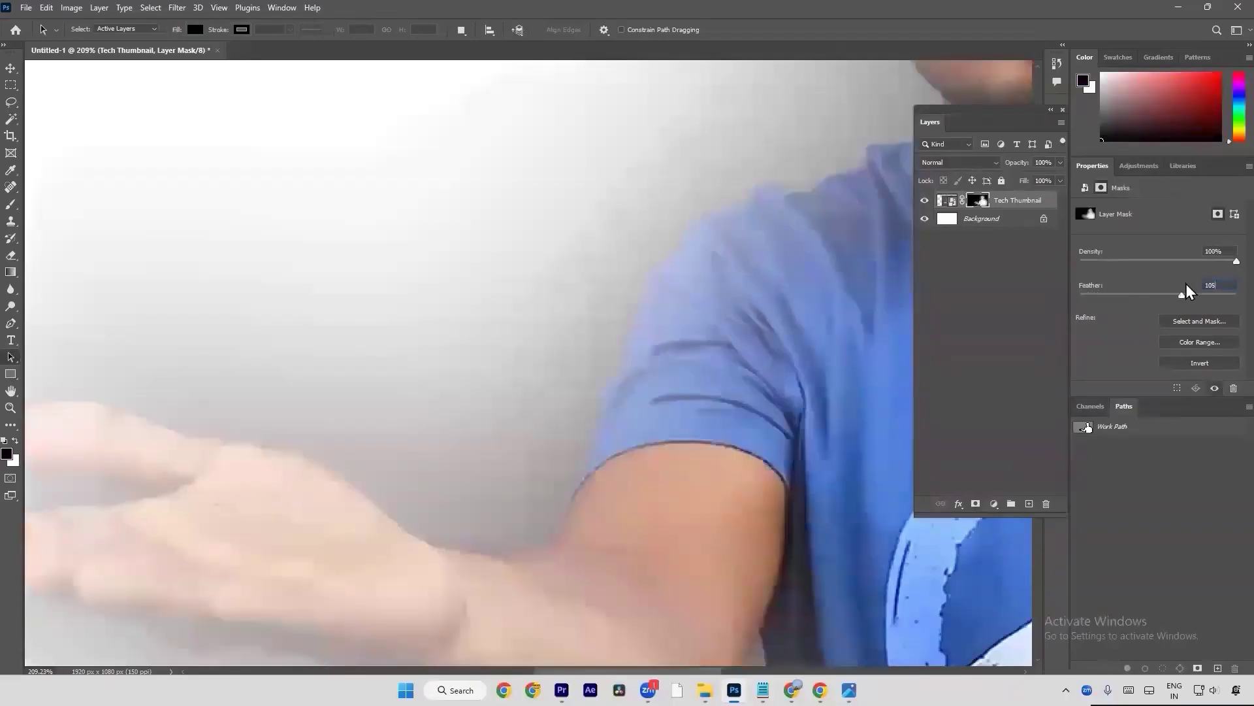
{"action": "left_click_drag", "start_coordinate": [1234, 284], "coordinate": [1190, 284]}
{"action": "type", "text": "1.5"}
{"action": "key", "text": "Return"}
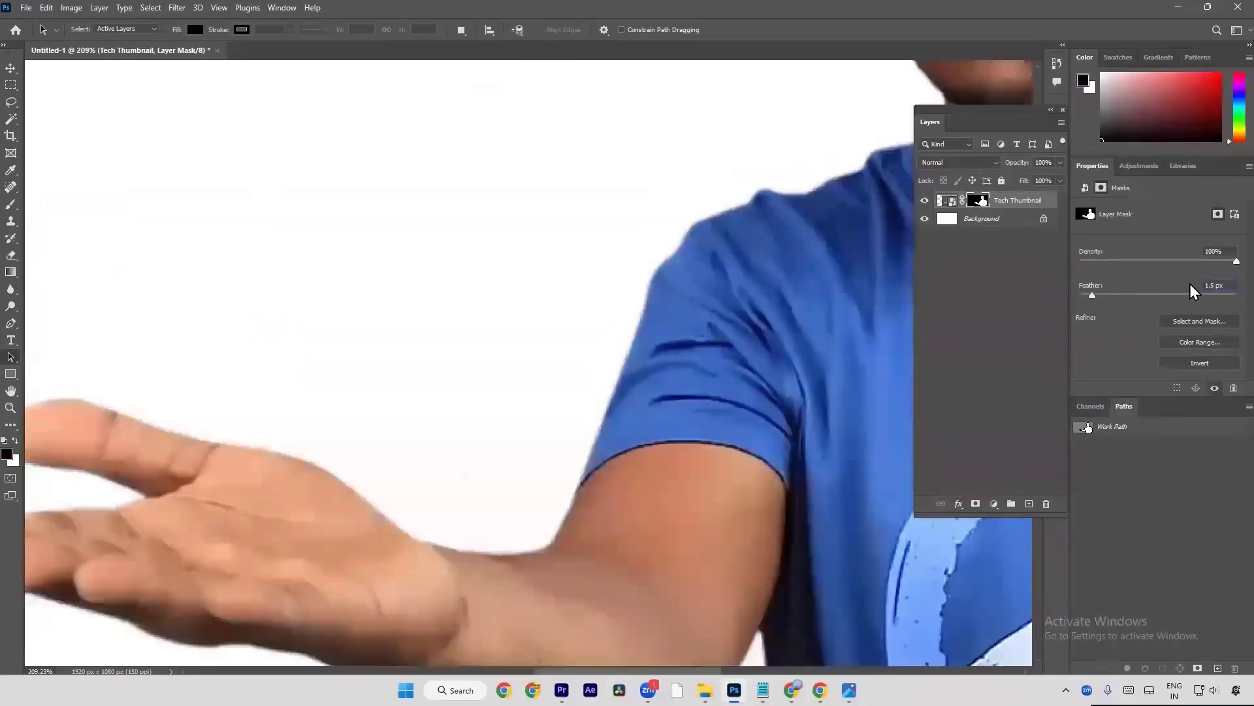
{"action": "left_click_drag", "start_coordinate": [1092, 295], "coordinate": [1068, 294]}
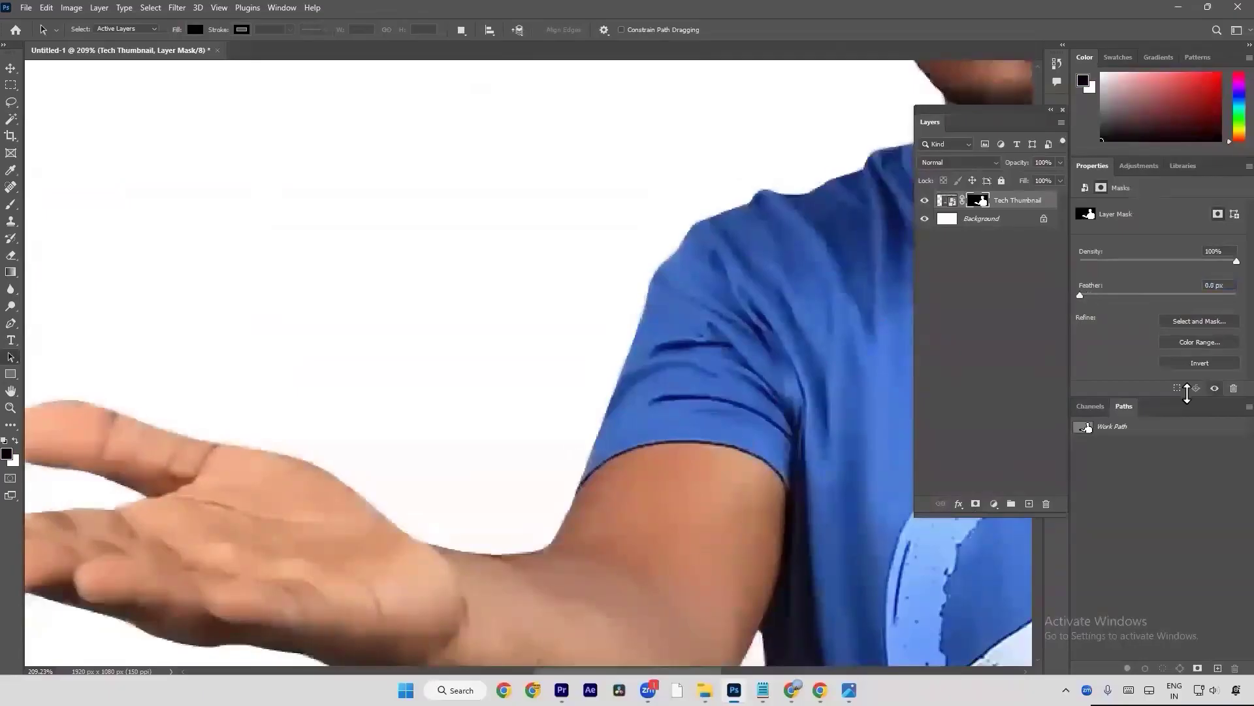
Step: Feather the Tech Thumbnail layer mask by 1.5 px and check the soft edge on the whole canvas
{"action": "type", "text": "105"}
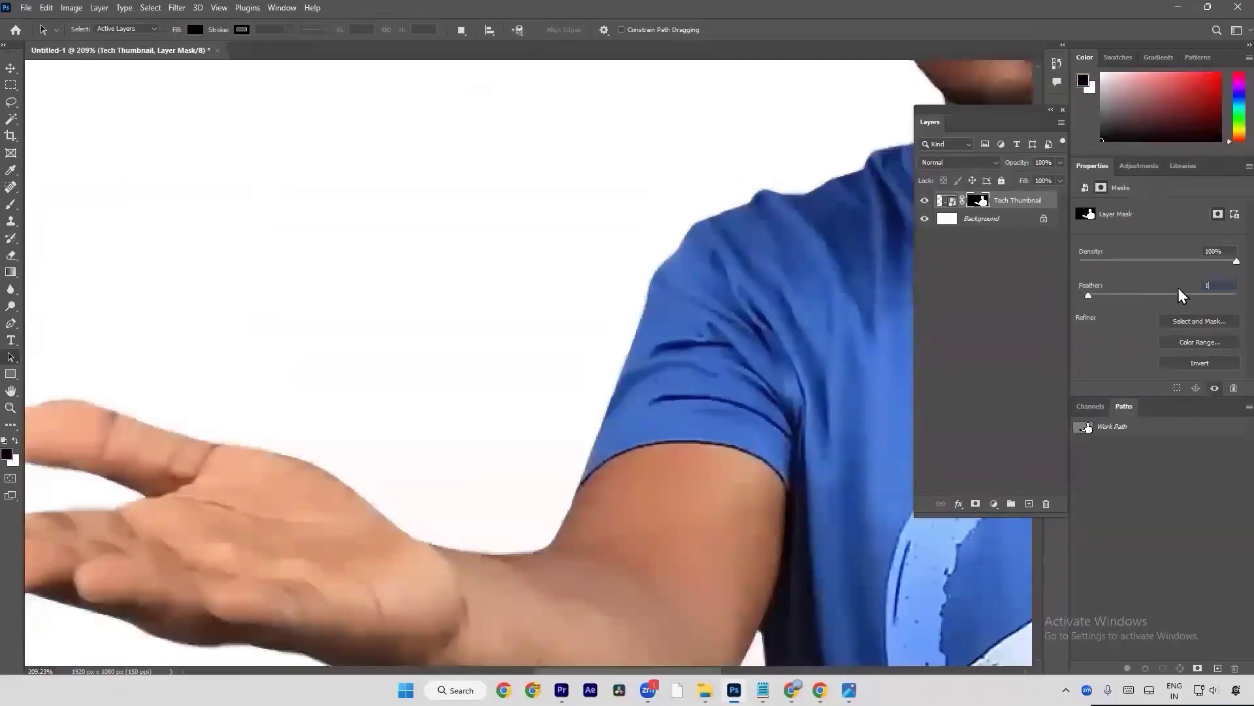
{"action": "key", "text": "Return"}
{"action": "left_click_drag", "start_coordinate": [1229, 284], "coordinate": [1170, 284]}
{"action": "type", "text": "1.5"}
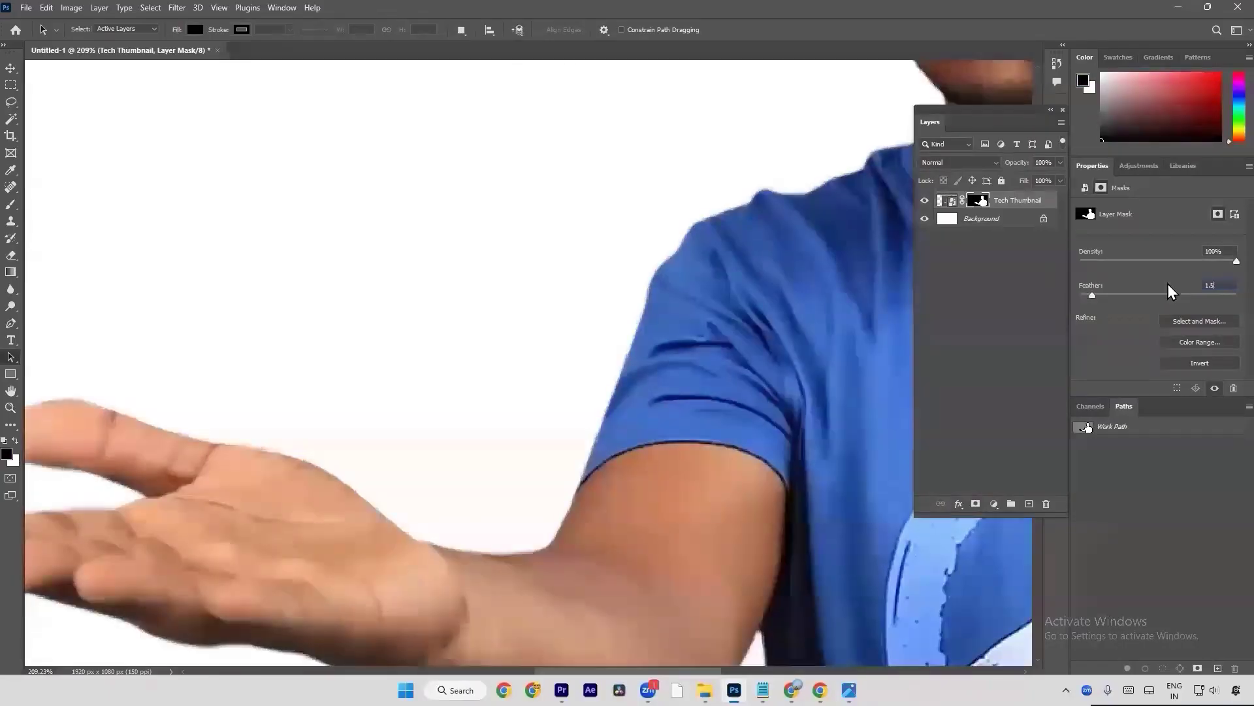
{"action": "left_click", "coordinate": [11, 69]}
{"action": "key", "text": "ctrl+0"}
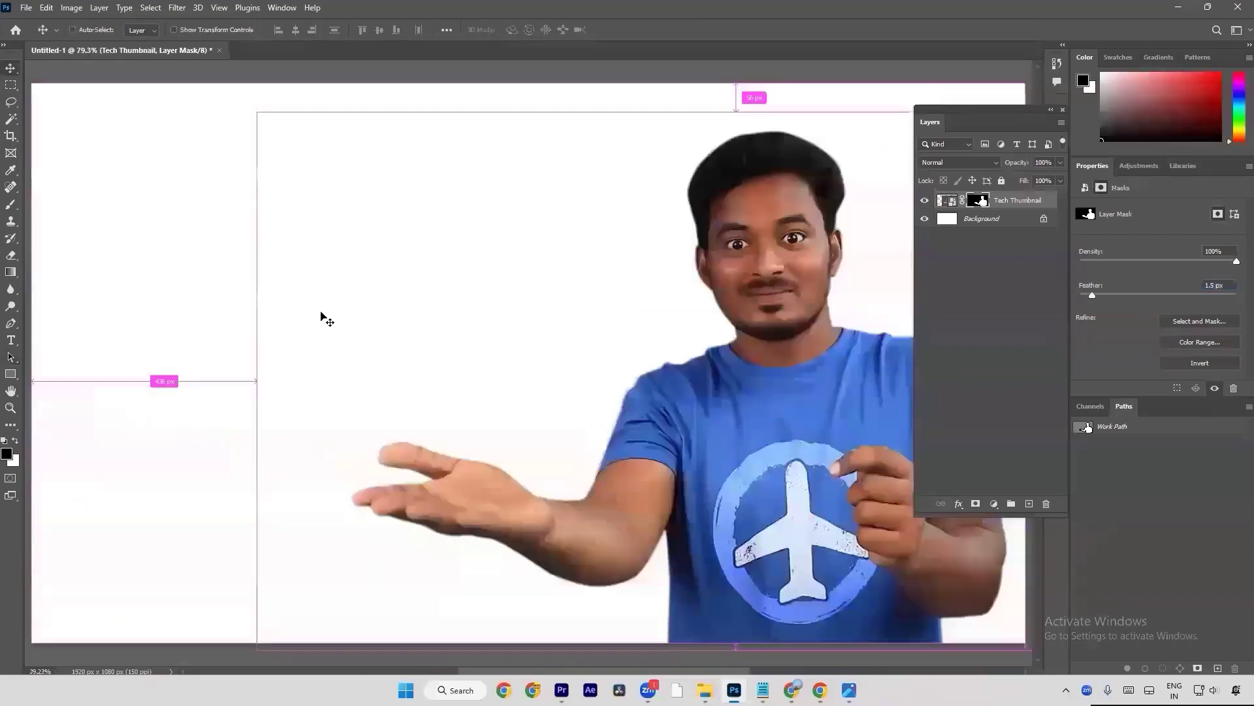
{"action": "key", "text": "a"}
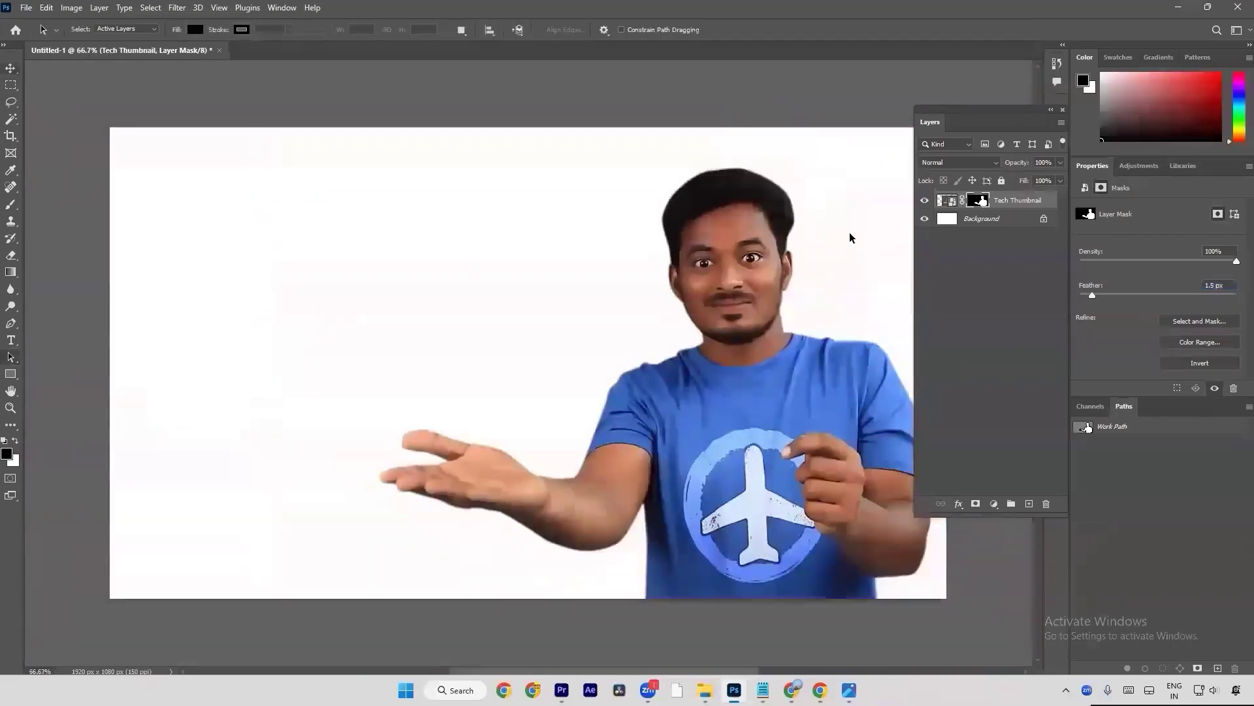
Step: Add a Solid Color fill layer in dark purple #48015f directly above the Background layer
{"action": "left_click", "coordinate": [1003, 218]}
{"action": "left_click", "coordinate": [995, 504]}
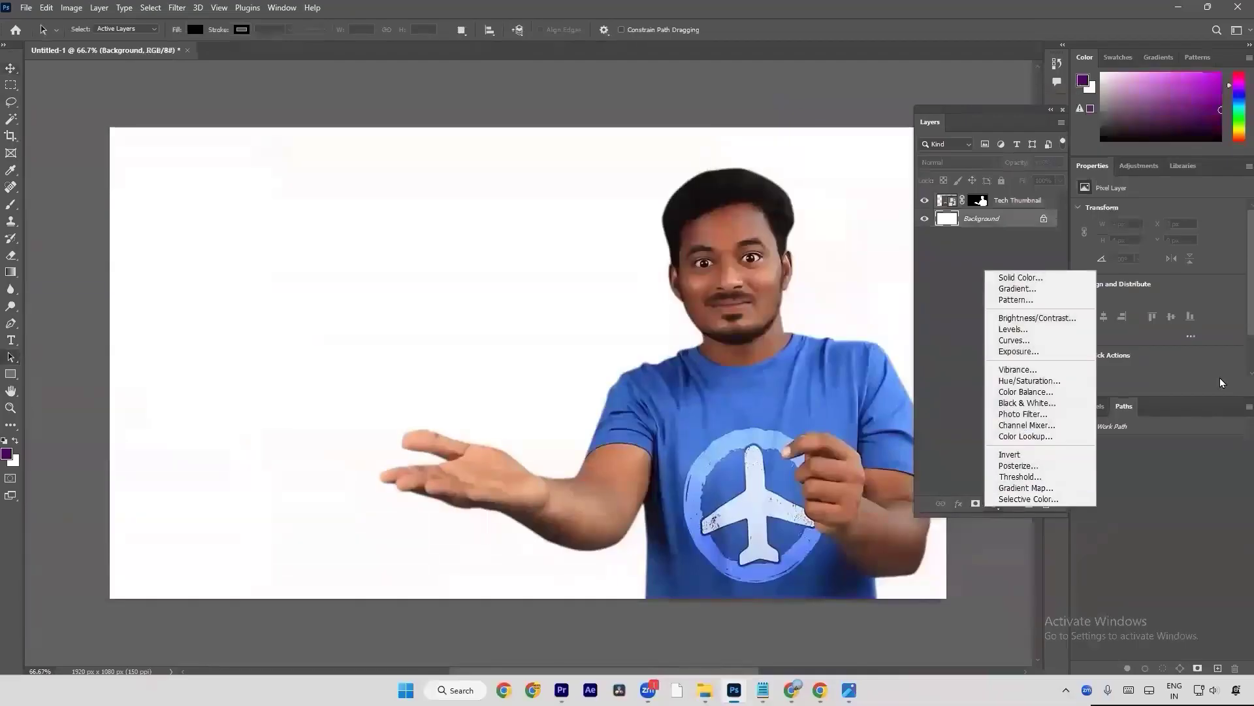
{"action": "left_click", "coordinate": [973, 447]}
{"action": "left_click", "coordinate": [994, 504]}
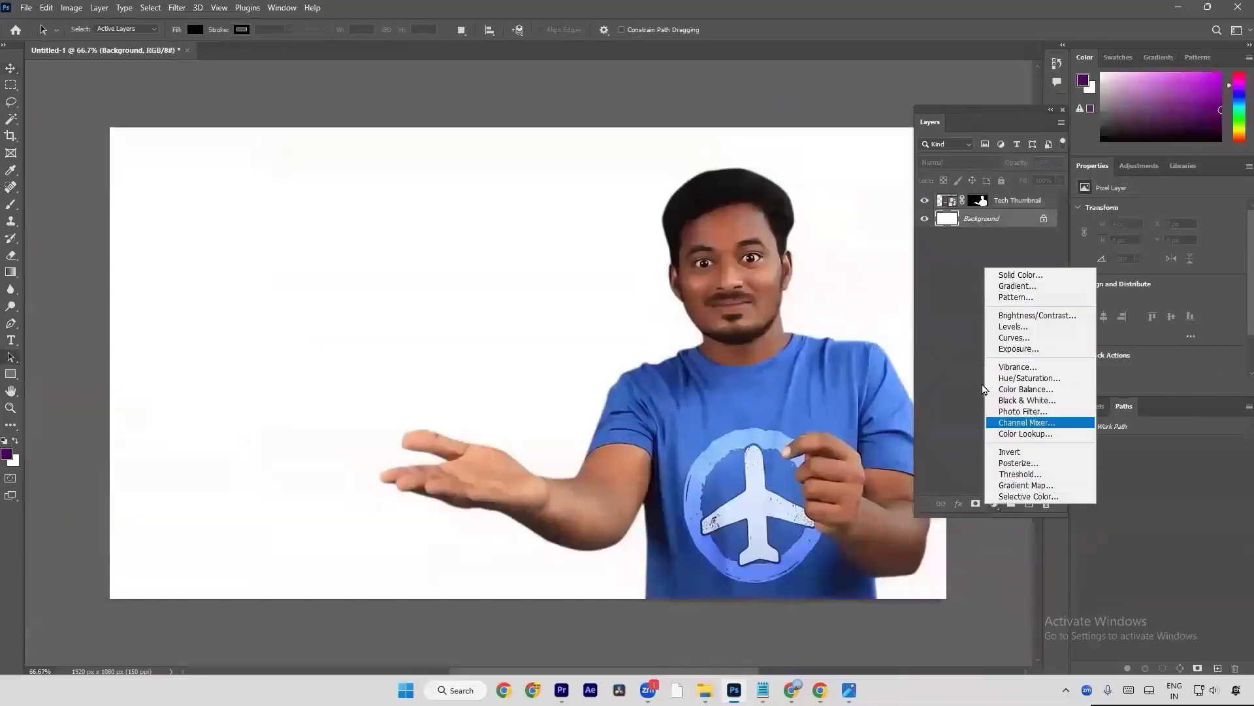
{"action": "left_click", "coordinate": [1019, 277]}
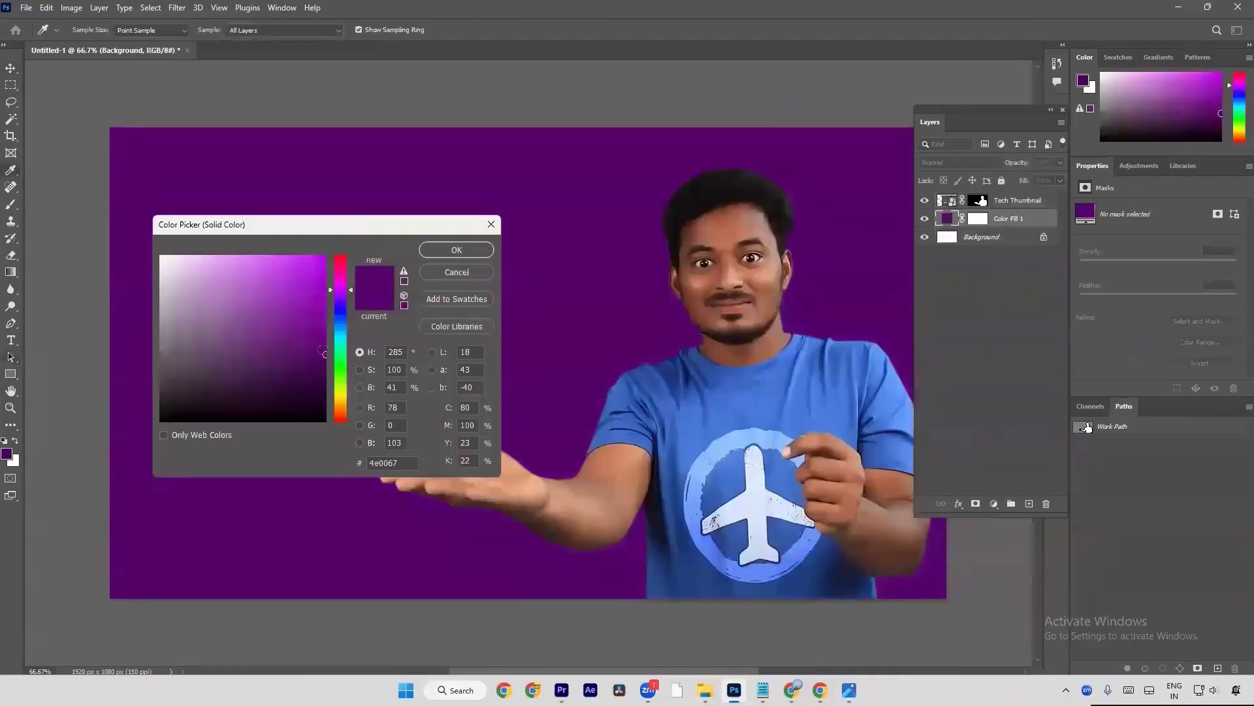
{"action": "left_click_drag", "start_coordinate": [323, 353], "coordinate": [324, 360]}
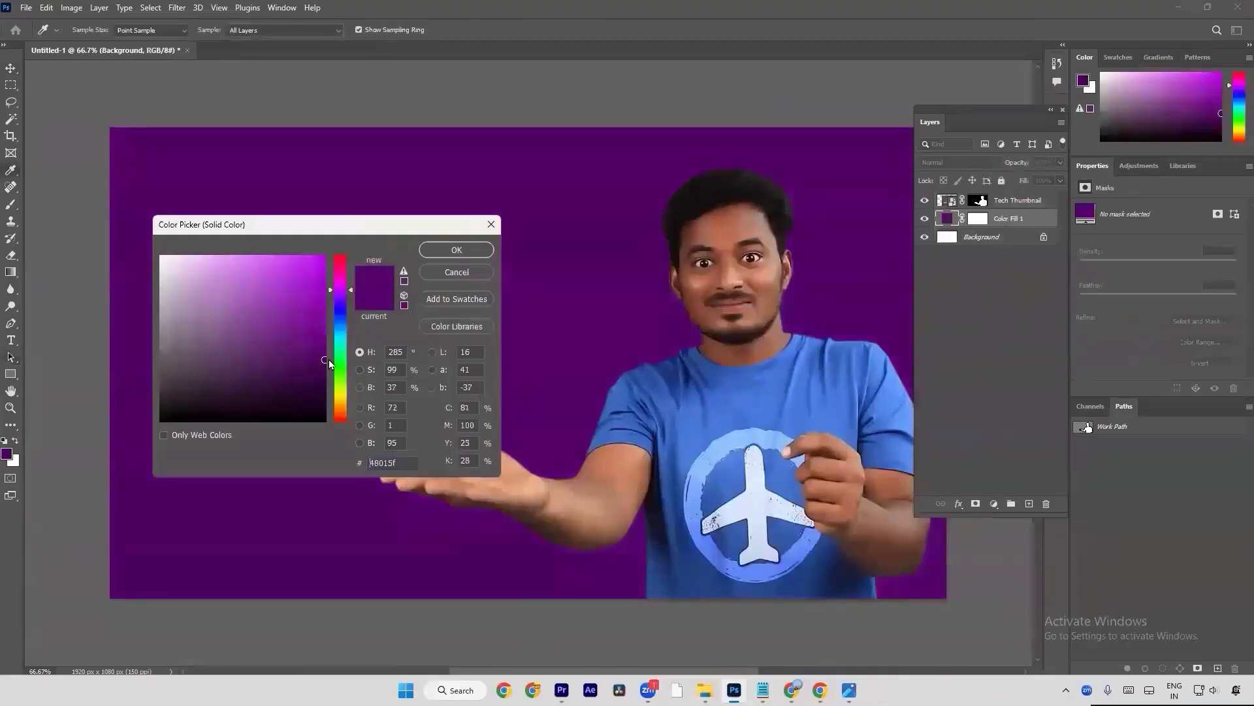
{"action": "left_click", "coordinate": [456, 252]}
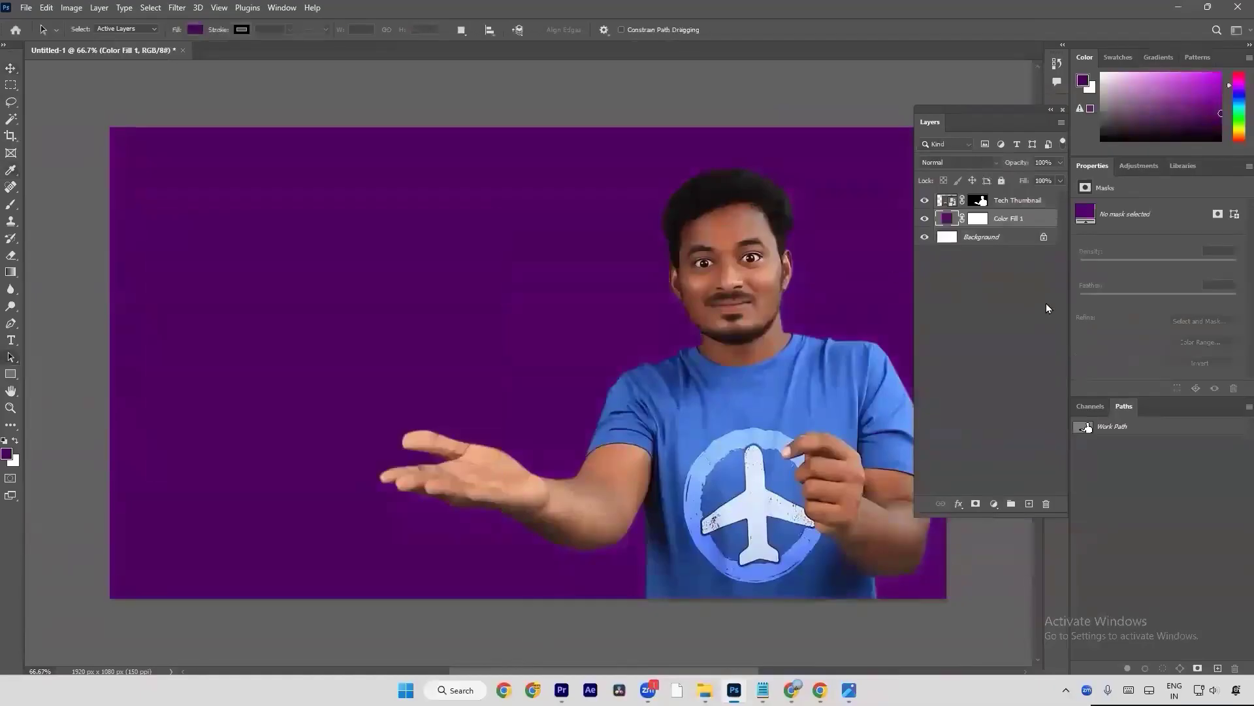
Step: Add a bright purple #a600dc copy of the fill layer and hide it by inverting its mask to black
{"action": "key", "text": "ctrl+j"}
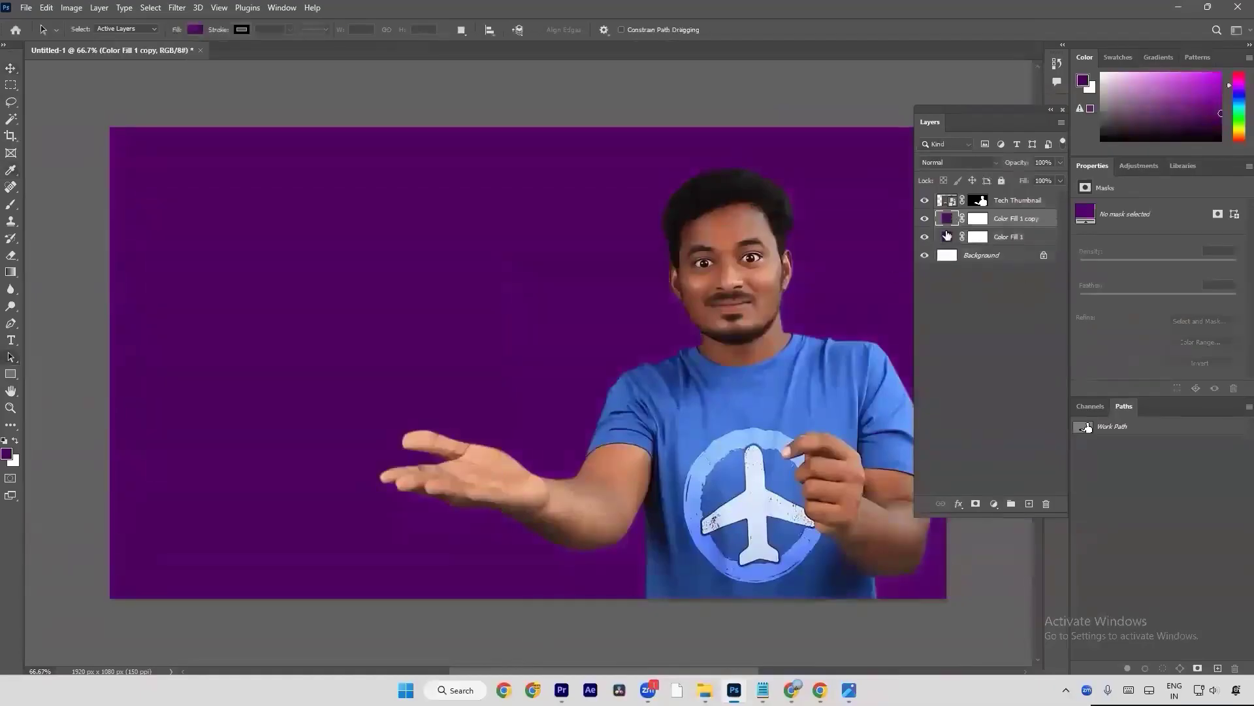
{"action": "double_click", "coordinate": [947, 220]}
{"action": "mouse_move", "coordinate": [313, 357]}
{"action": "left_mouse_down"}
{"action": "mouse_move", "coordinate": [325, 282]}
{"action": "mouse_move", "coordinate": [343, 278]}
{"action": "left_mouse_up"}
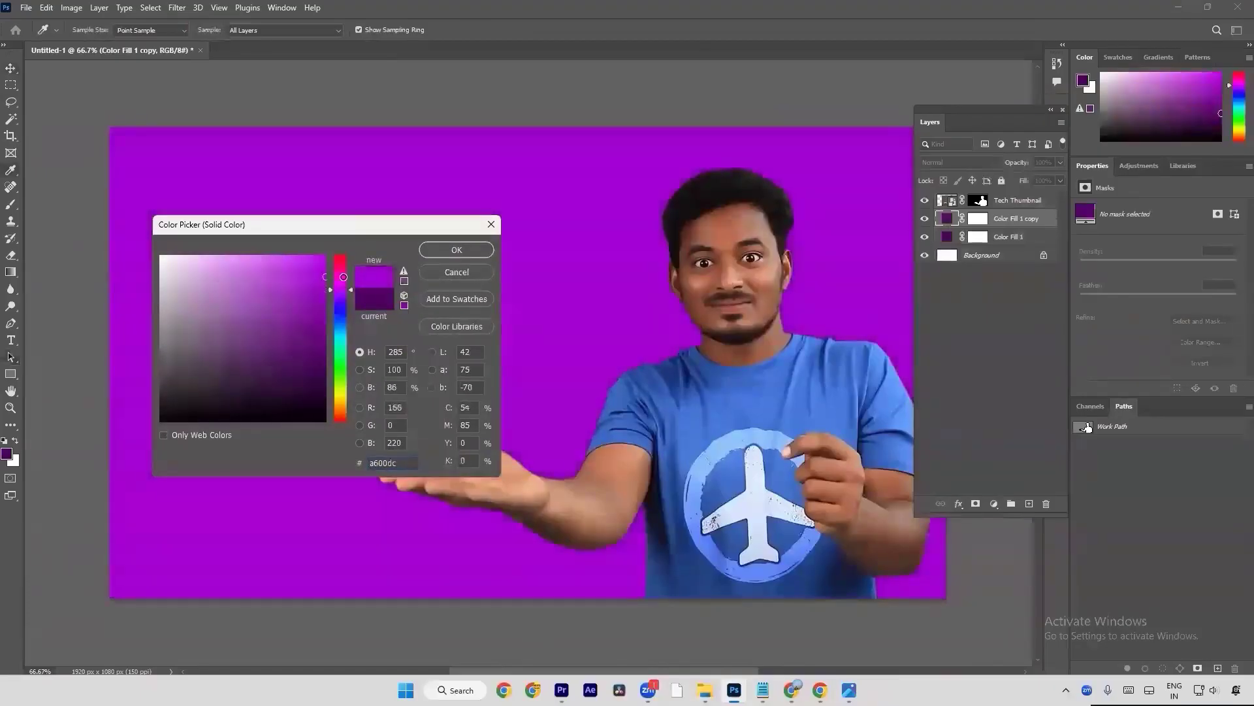
{"action": "left_click", "coordinate": [451, 249]}
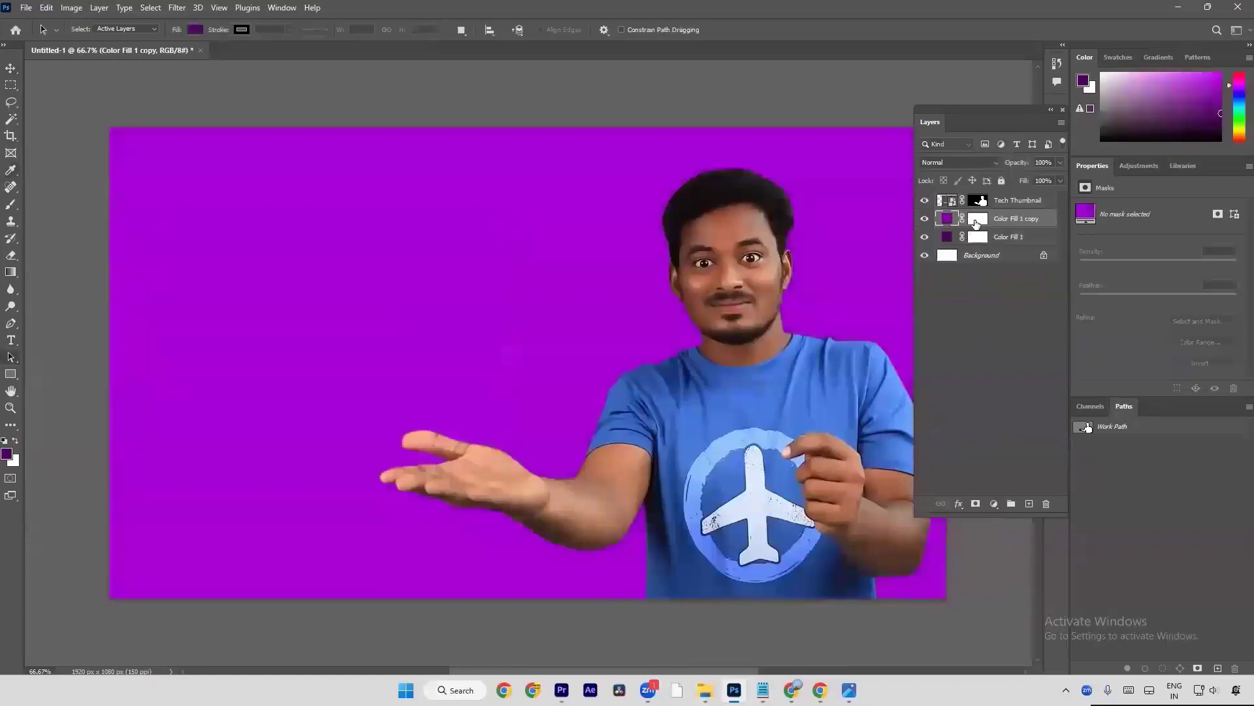
{"action": "left_click", "coordinate": [981, 223]}
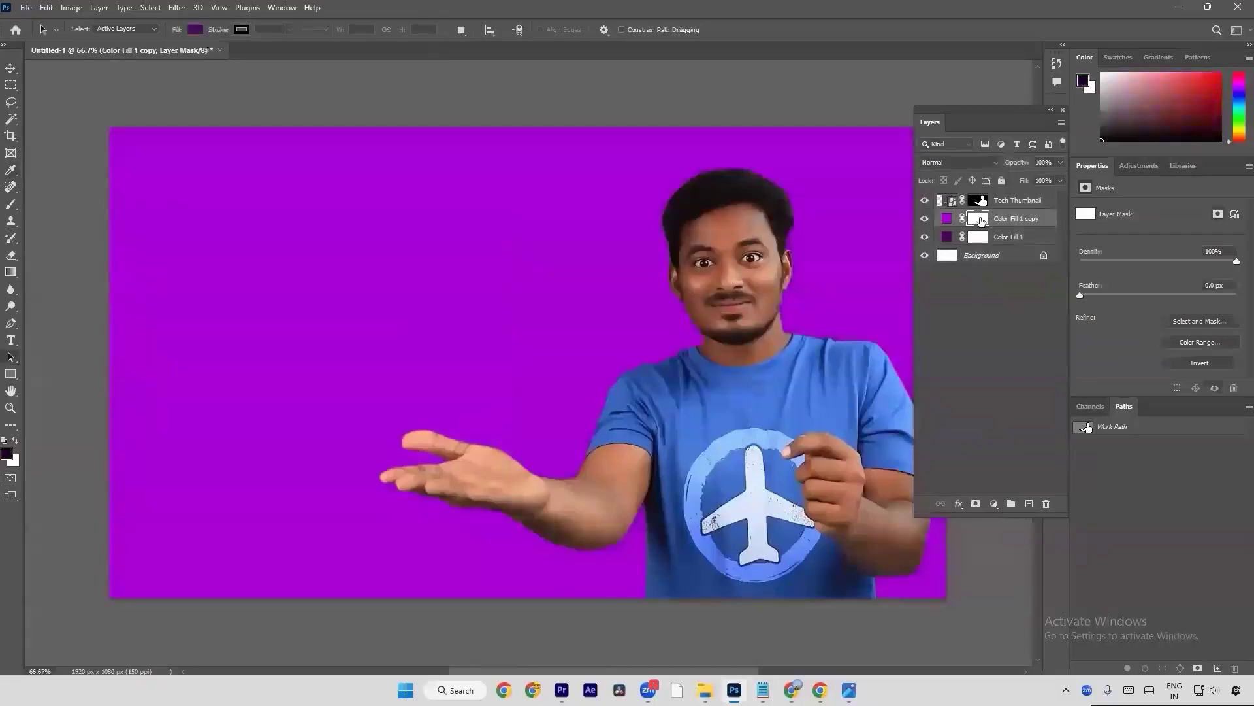
{"action": "key", "text": "ctrl+i"}
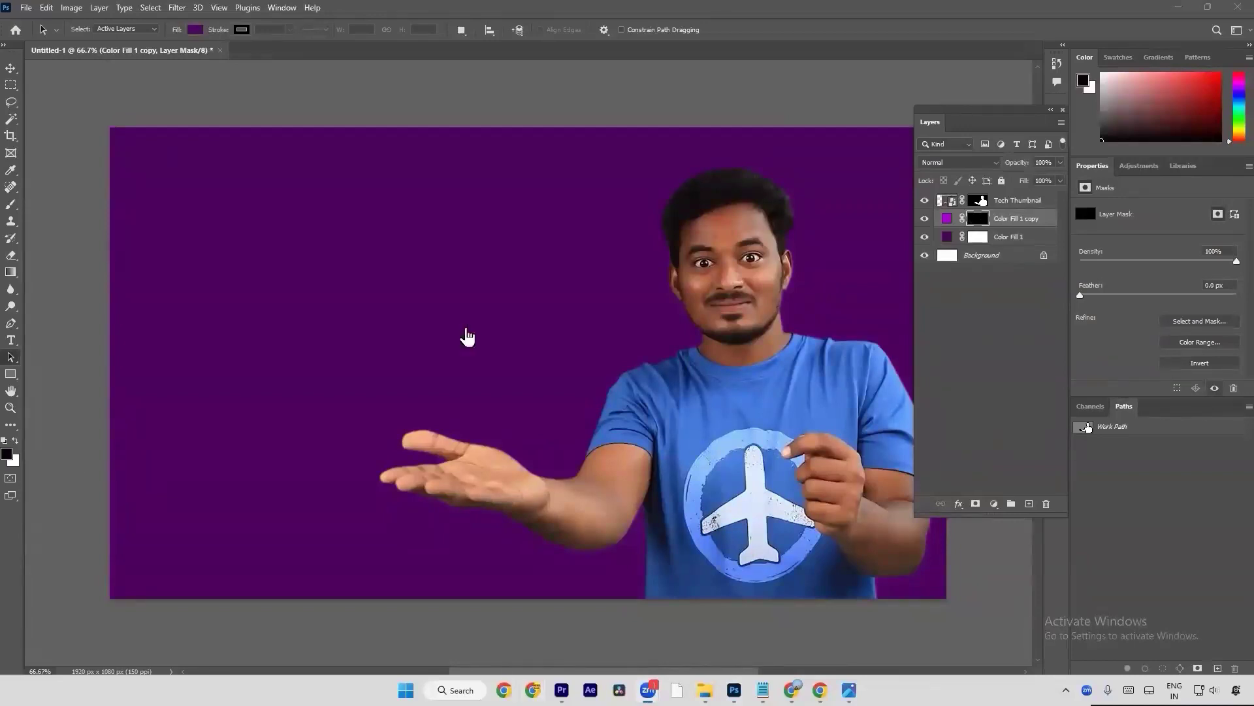
Step: Switch to the Chrome browser and open YouTube in the new tab
{"action": "key", "text": "alt+Tab"}
{"action": "left_click", "coordinate": [725, 9]}
{"action": "left_click", "coordinate": [869, 9]}
{"action": "left_click", "coordinate": [968, 13]}
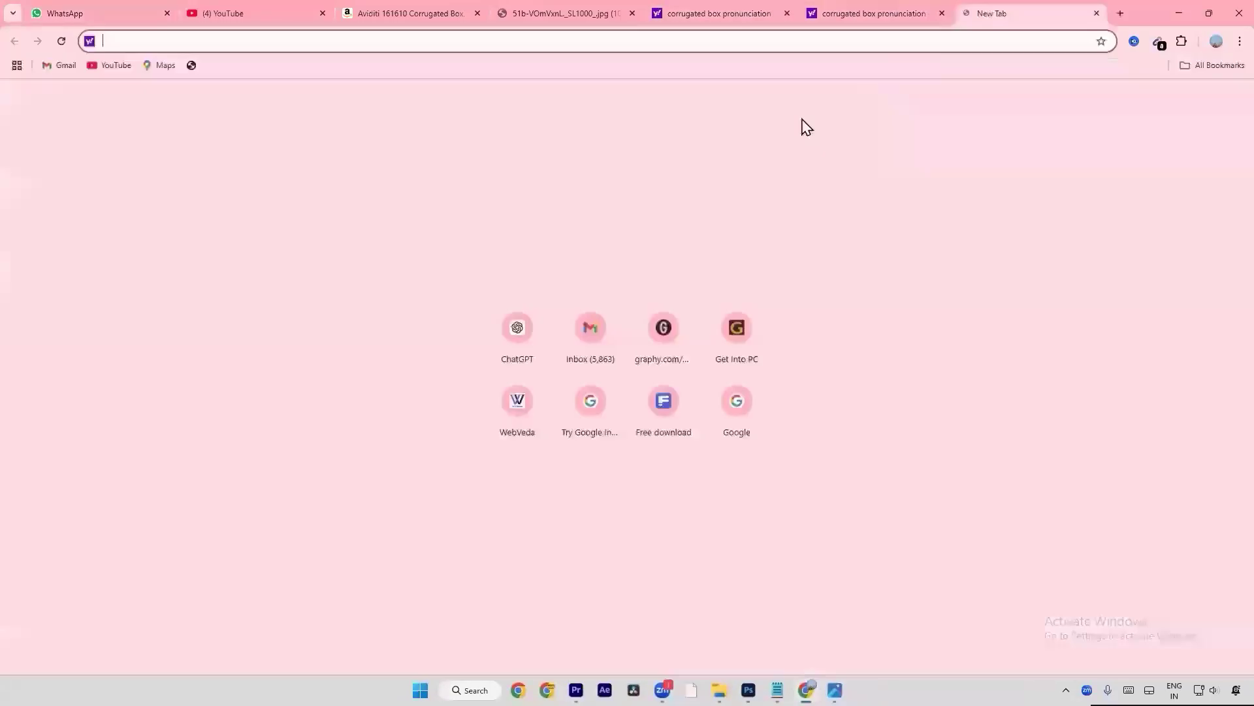
{"action": "left_click", "coordinate": [116, 65]}
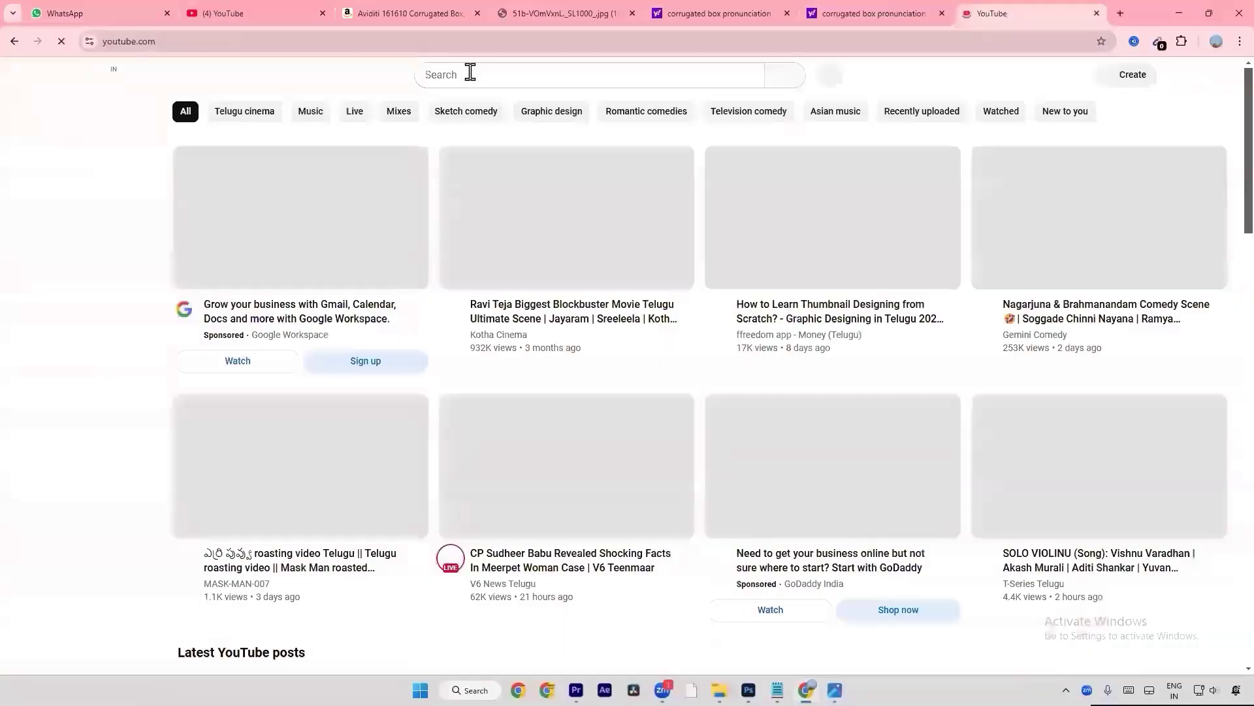
Step: Search YouTube for "tech channel" and look through the resulting thumbnails
{"action": "left_click", "coordinate": [470, 74]}
{"action": "scroll", "coordinate": [470, 74], "scroll_direction": "down", "scroll_amount": 3}
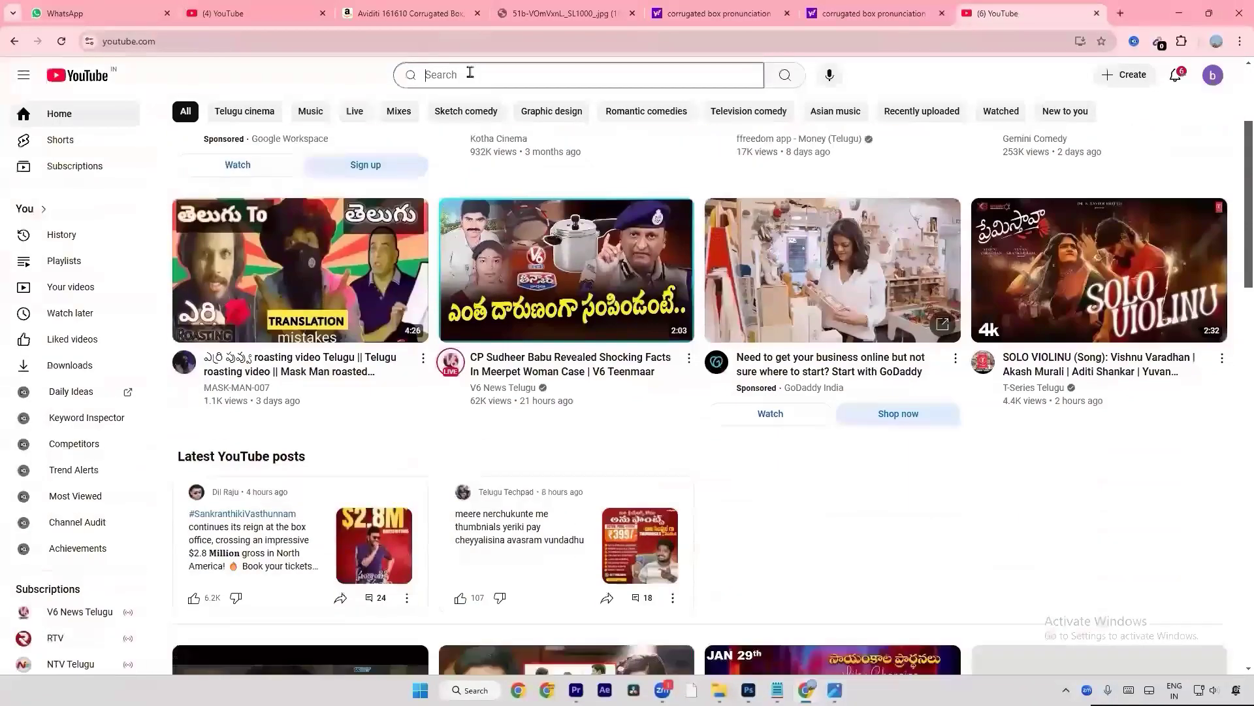
{"action": "type", "text": "rw"}
{"action": "key", "text": "BackSpace"}
{"action": "key", "text": "BackSpace"}
{"action": "type", "text": "tech"}
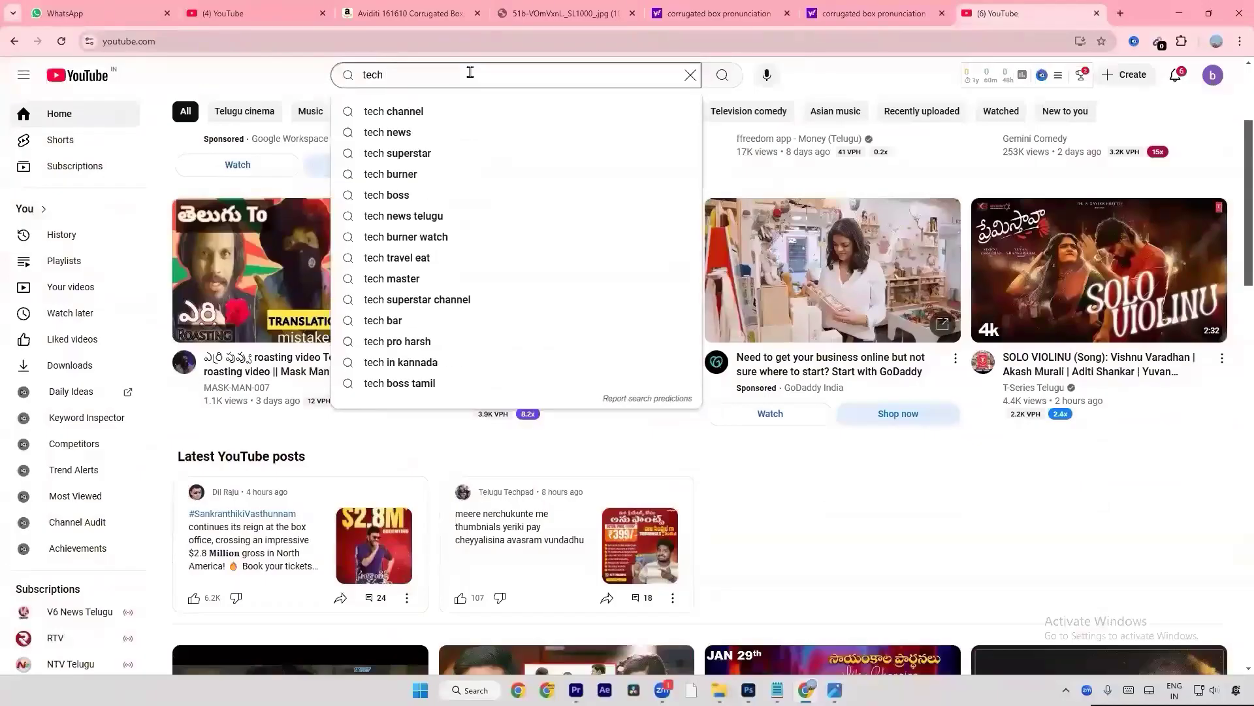
{"action": "key", "text": "Down"}
{"action": "key", "text": "Return"}
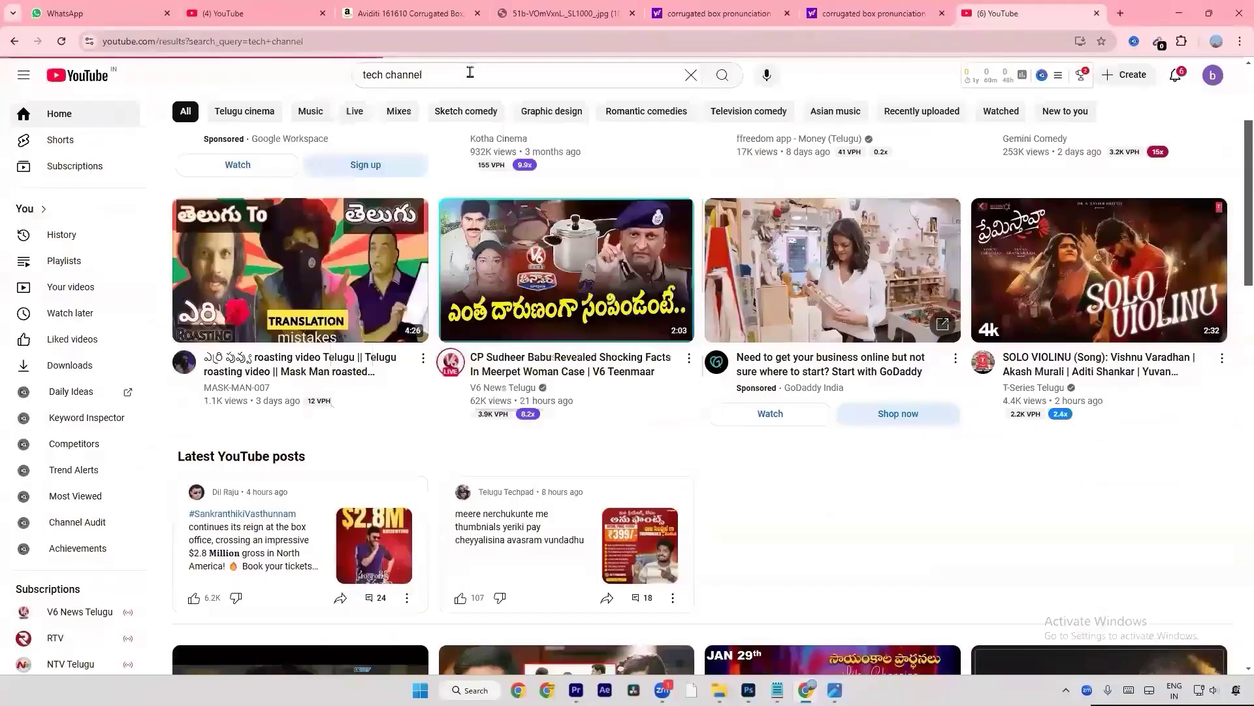
{"action": "scroll", "coordinate": [216, 258], "scroll_direction": "down", "scroll_amount": 7}
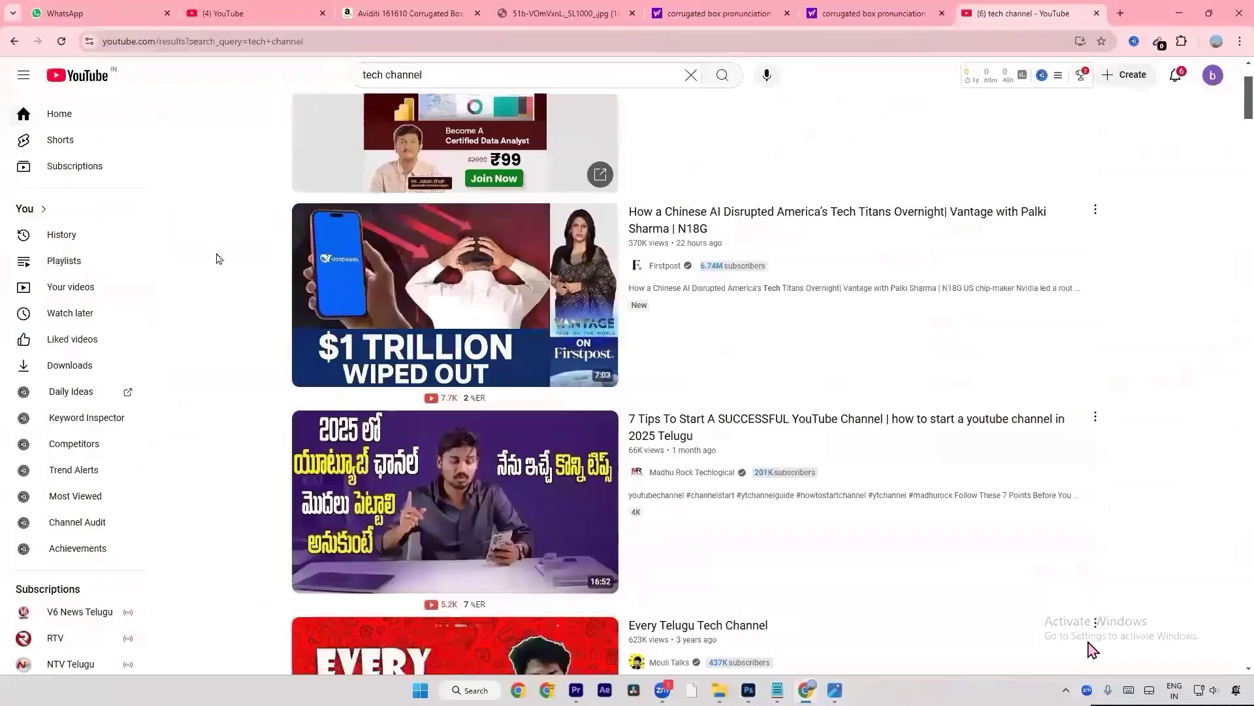
{"action": "middle_click", "coordinate": [209, 527]}
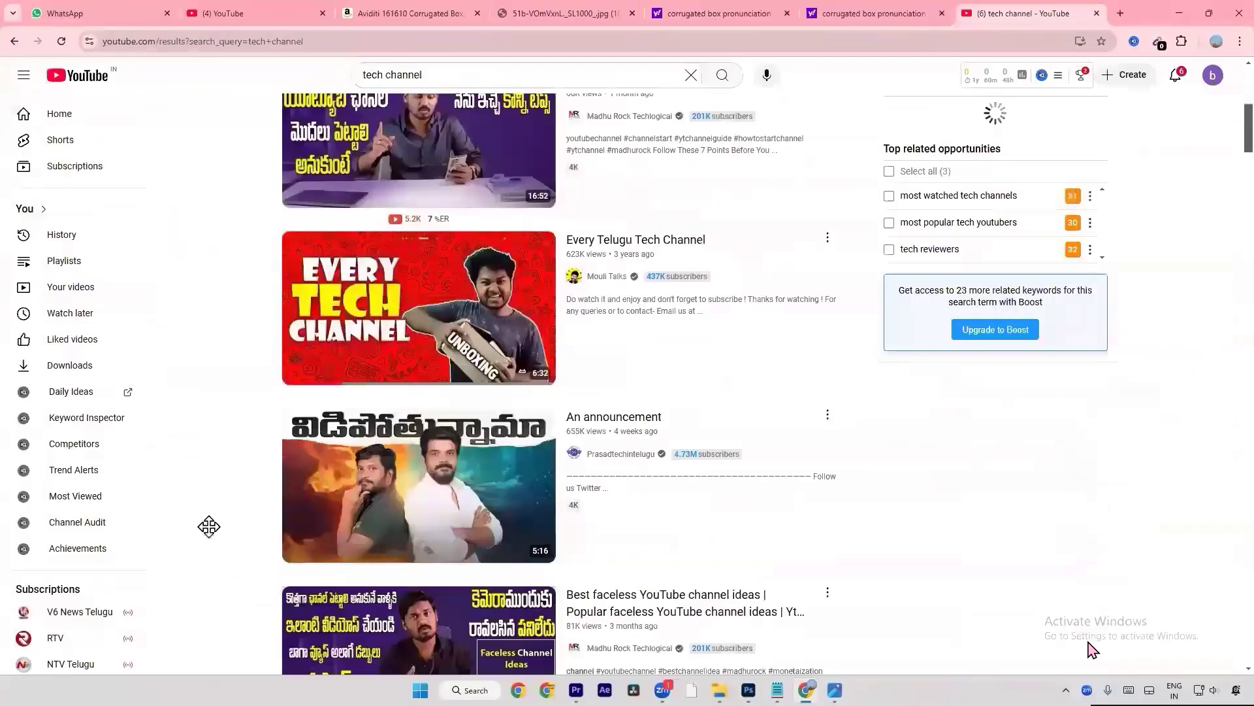
{"action": "scroll", "coordinate": [222, 481], "scroll_direction": "down", "scroll_amount": 14}
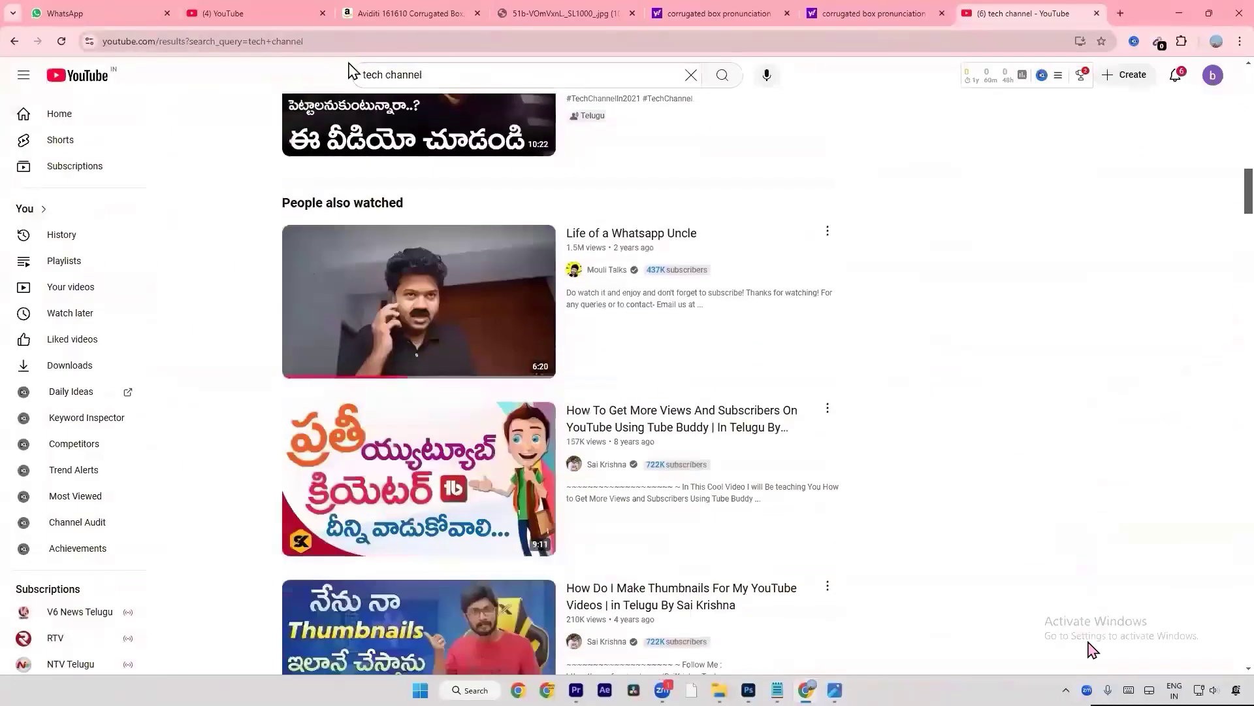
Step: Change the YouTube search to "tech hindhi"
{"action": "left_click_drag", "start_coordinate": [390, 75], "coordinate": [436, 81]}
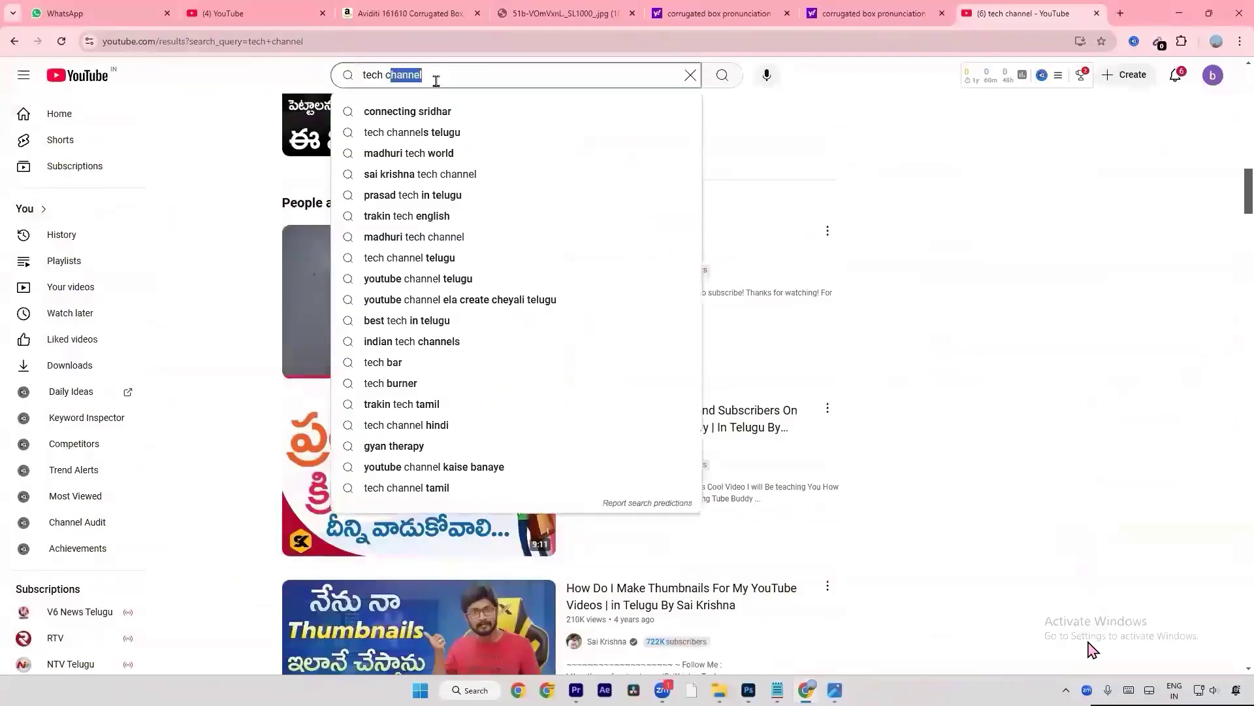
{"action": "key", "text": "BackSpace"}
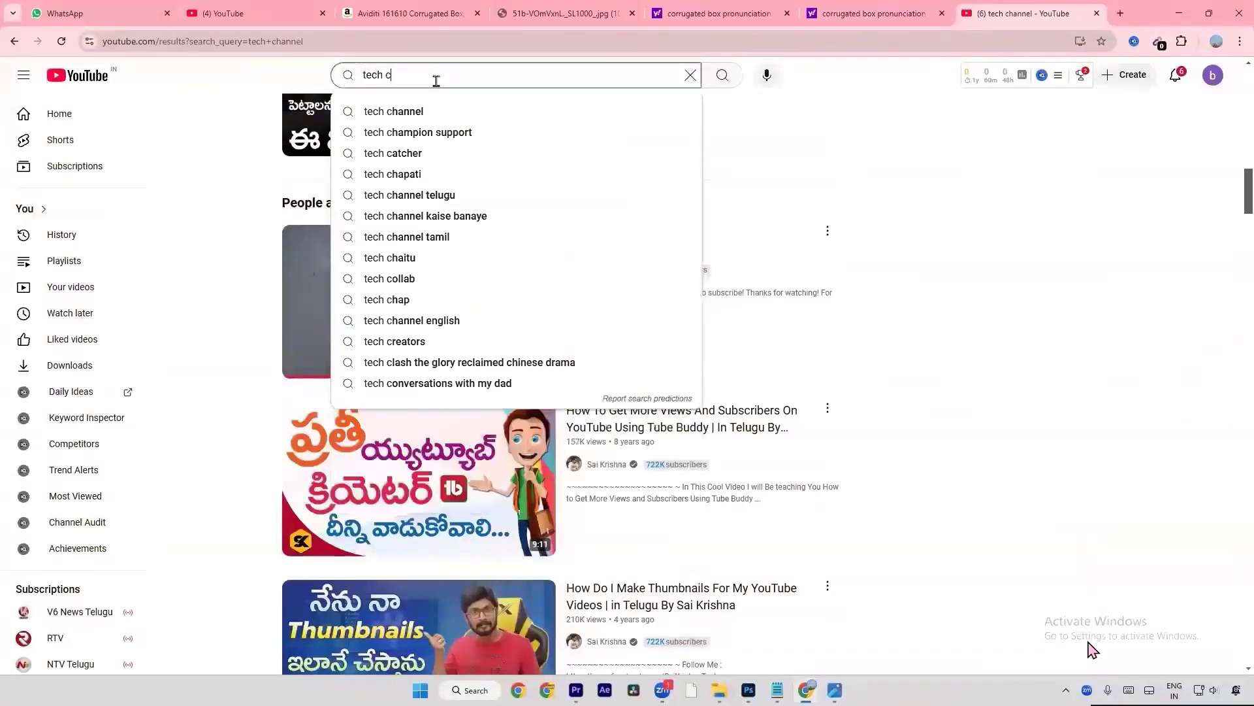
{"action": "key", "text": "BackSpace"}
{"action": "type", "text": "hindhi"}
{"action": "key", "text": "Return"}
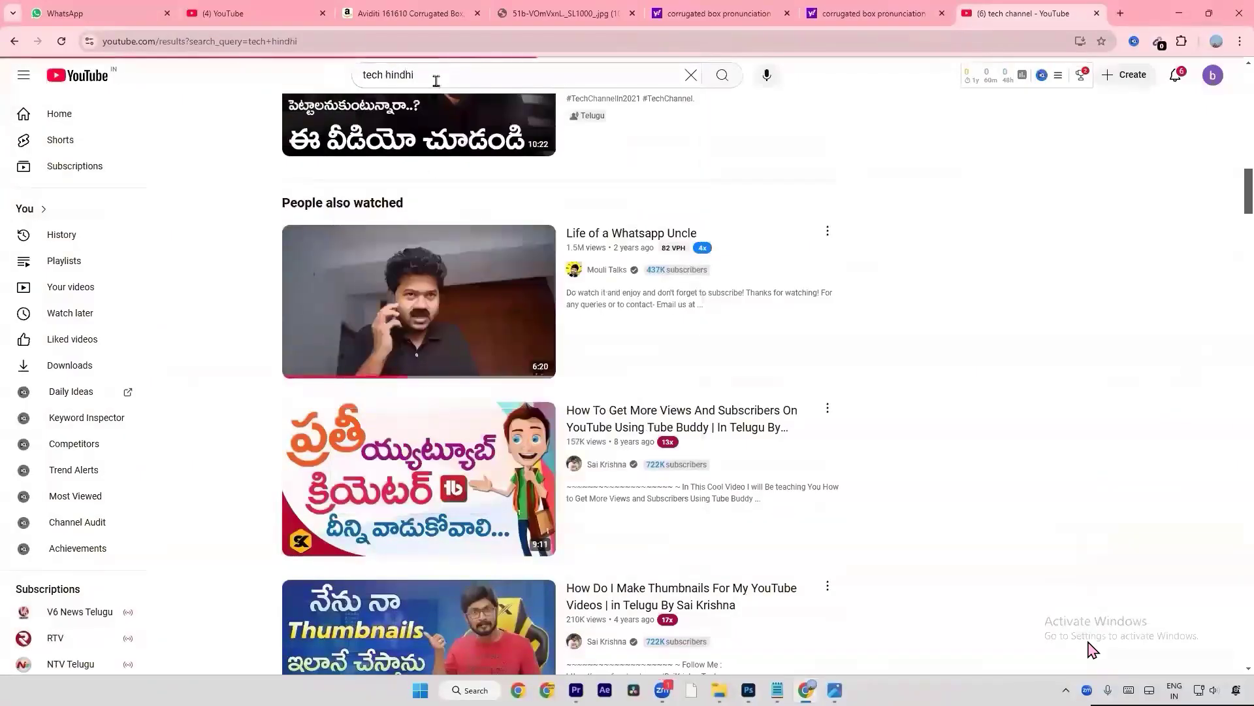
Step: Examine the thumbnail designs and background colors of the tech videos in the search results
{"action": "scroll", "coordinate": [224, 235], "scroll_direction": "down", "scroll_amount": 7}
{"action": "scroll", "coordinate": [224, 236], "scroll_direction": "down", "scroll_amount": 4}
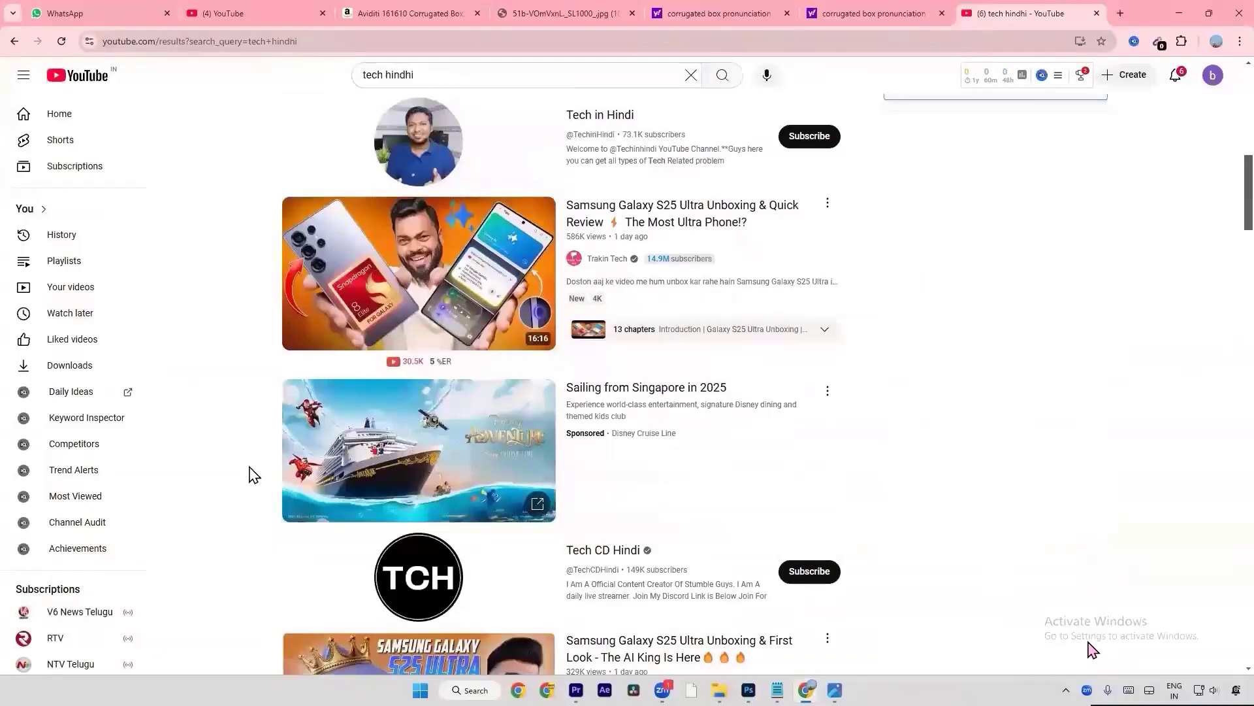
{"action": "scroll", "coordinate": [216, 440], "scroll_direction": "down", "scroll_amount": 11}
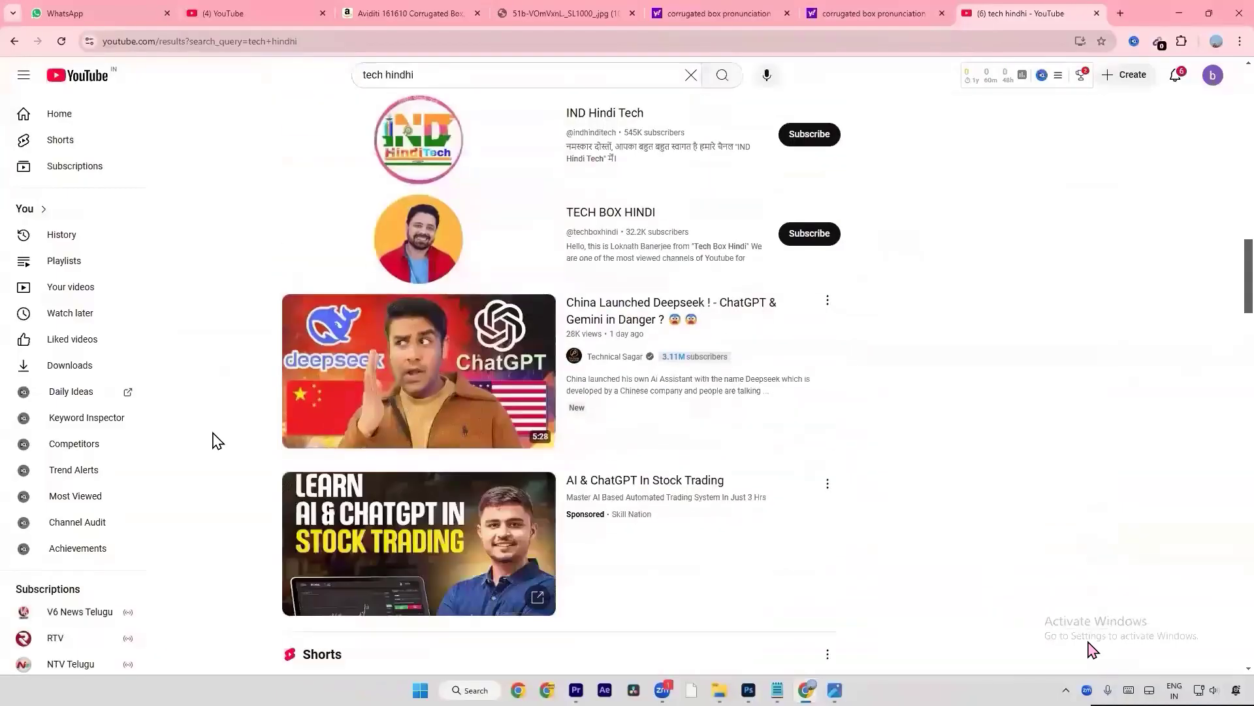
{"action": "scroll", "coordinate": [218, 441], "scroll_direction": "down", "scroll_amount": 2}
{"action": "scroll", "coordinate": [241, 271], "scroll_direction": "down", "scroll_amount": 5}
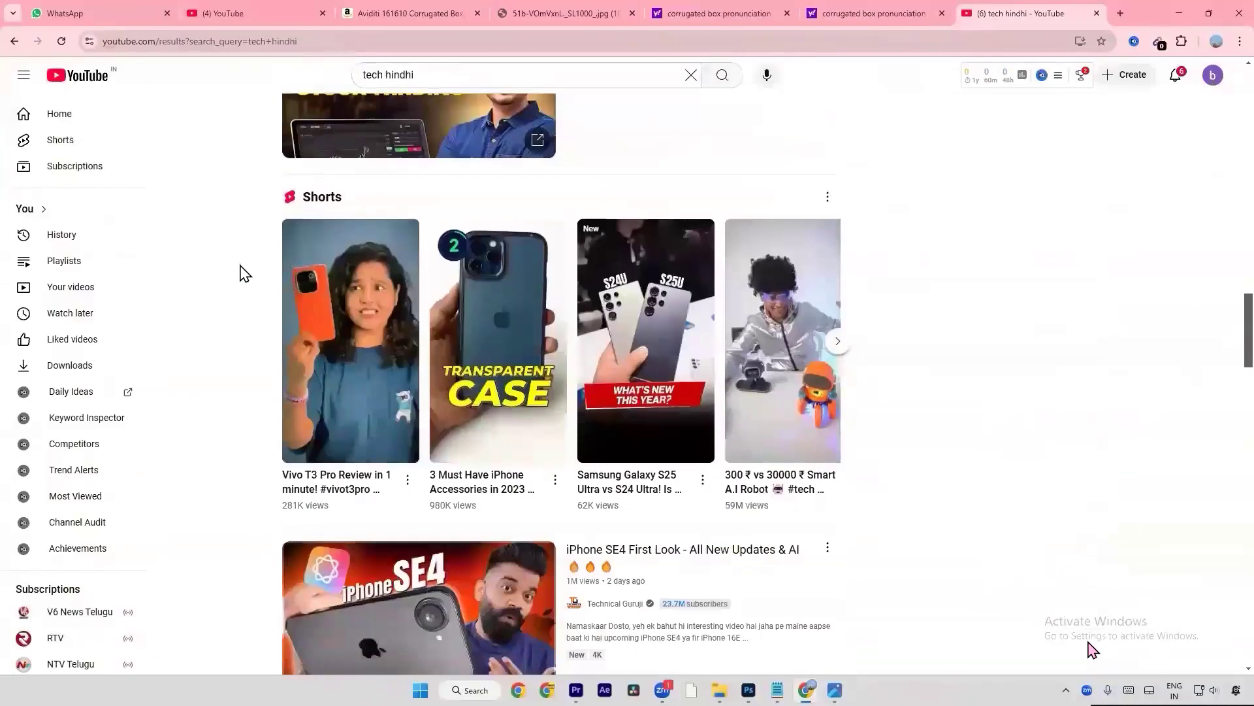
{"action": "scroll", "coordinate": [241, 271], "scroll_direction": "down", "scroll_amount": 8}
{"action": "scroll", "coordinate": [248, 278], "scroll_direction": "up", "scroll_amount": 7}
{"action": "scroll", "coordinate": [254, 276], "scroll_direction": "up", "scroll_amount": 11}
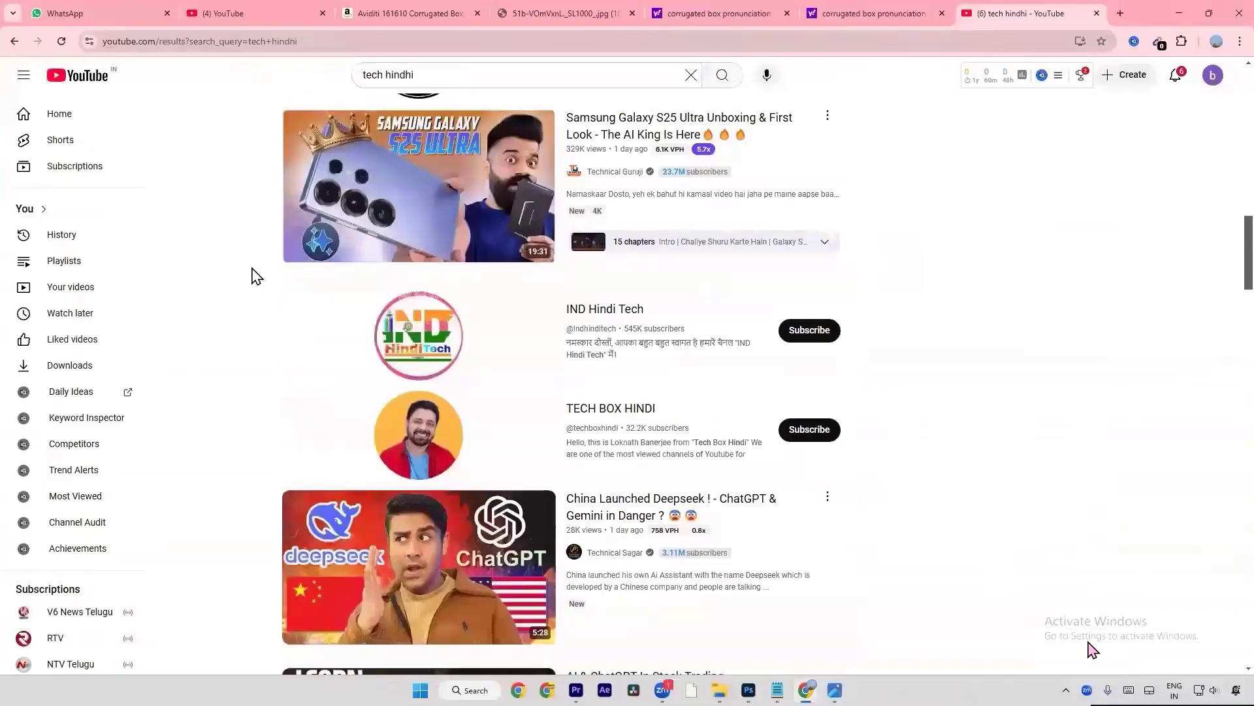
{"action": "scroll", "coordinate": [255, 275], "scroll_direction": "up", "scroll_amount": 10}
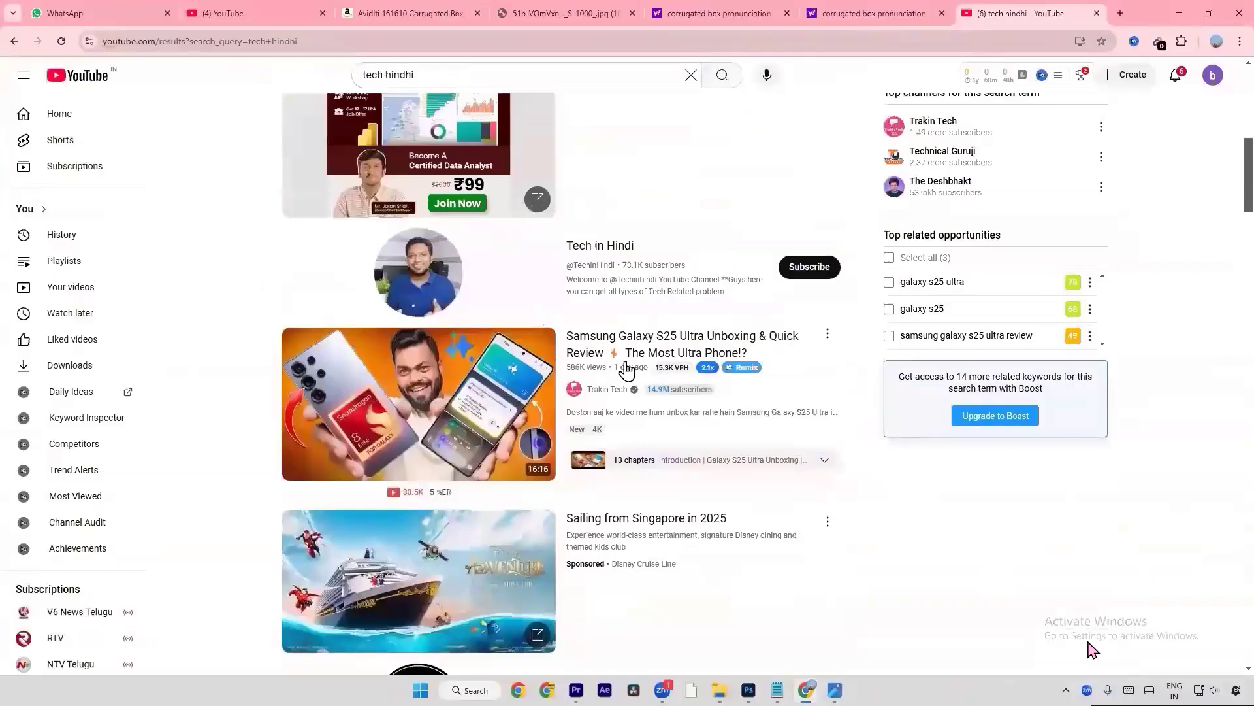
Step: Open the Trakin Tech channel through its Samsung Galaxy S25 Ultra unboxing video and browse the thumbnails of its latest videos
{"action": "left_click", "coordinate": [664, 394]}
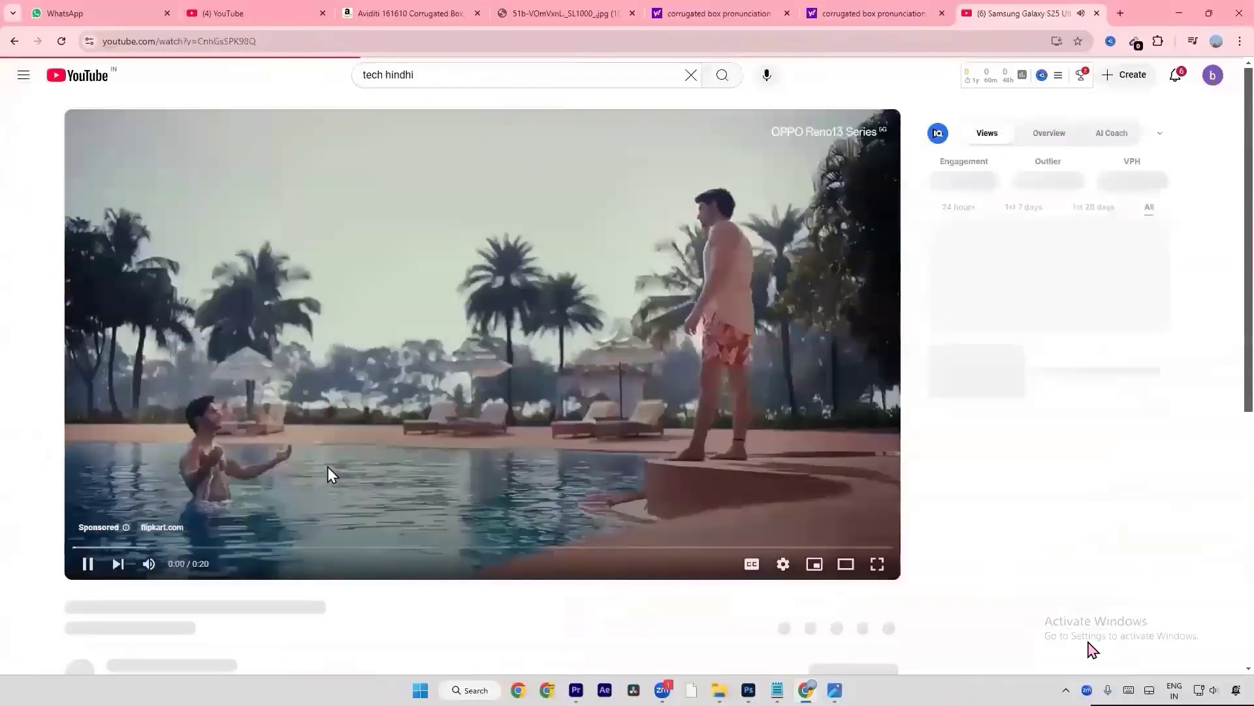
{"action": "left_click", "coordinate": [147, 617]}
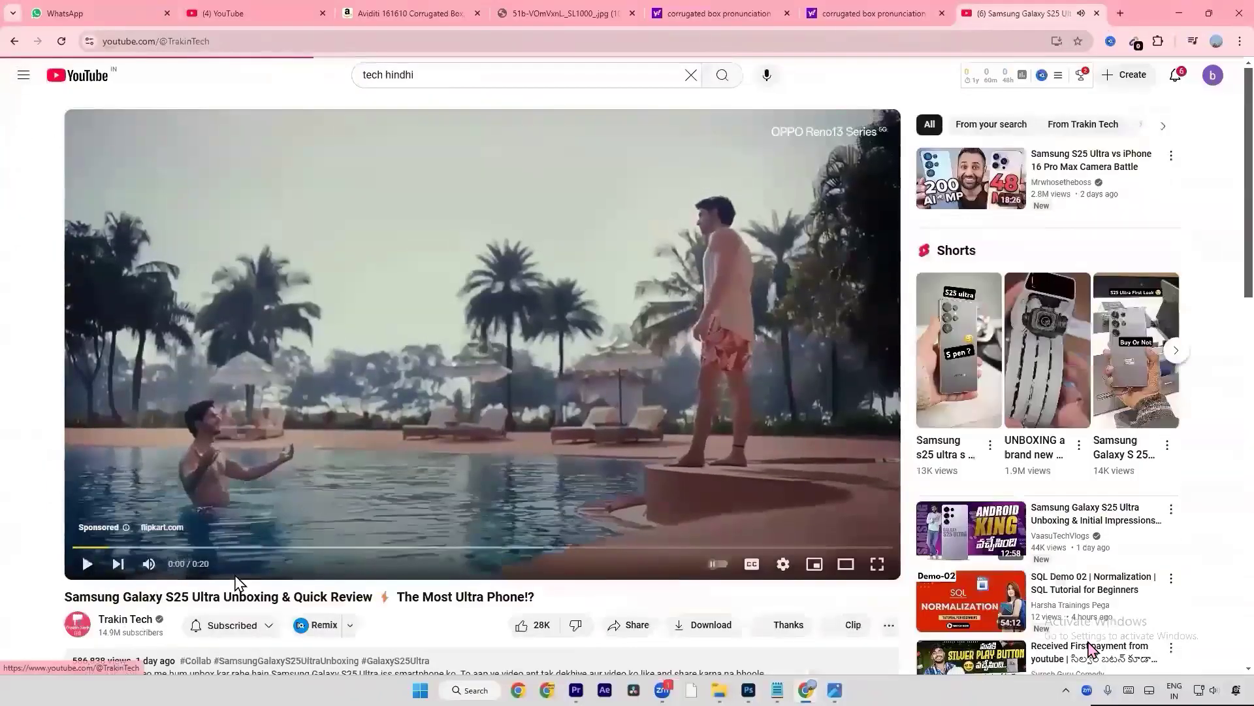
{"action": "left_click", "coordinate": [345, 382]}
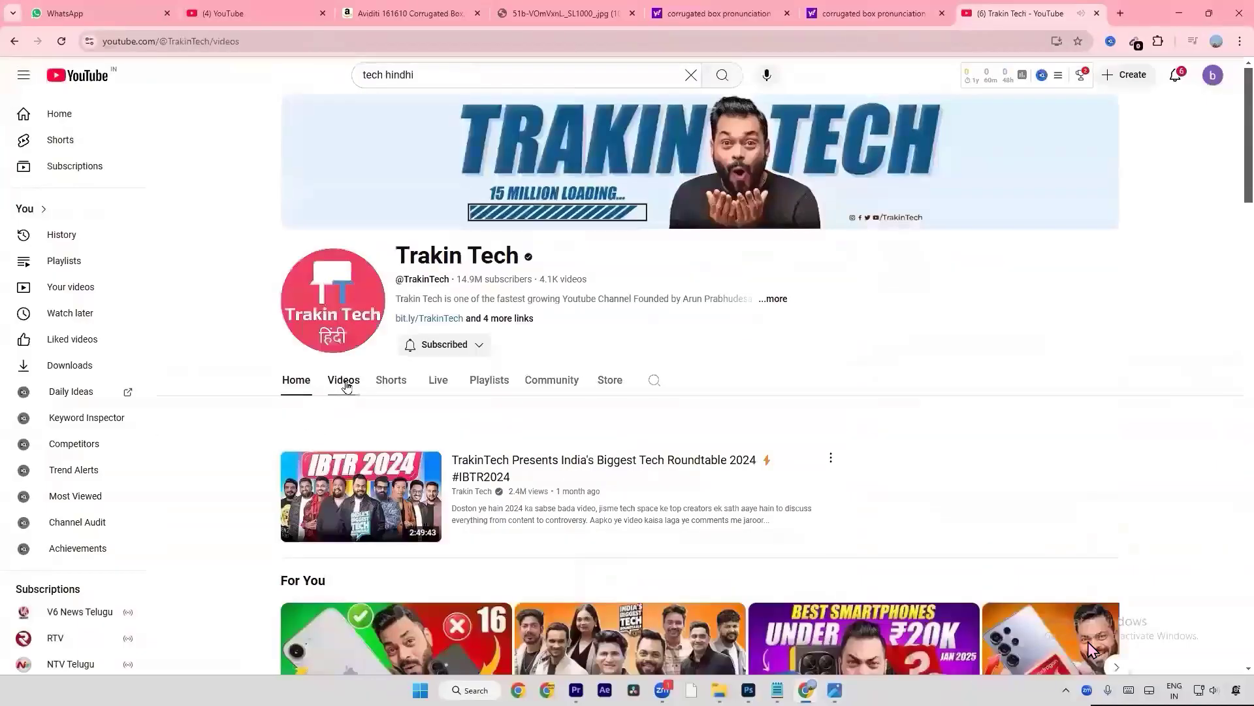
{"action": "scroll", "coordinate": [347, 385], "scroll_direction": "down", "scroll_amount": 1}
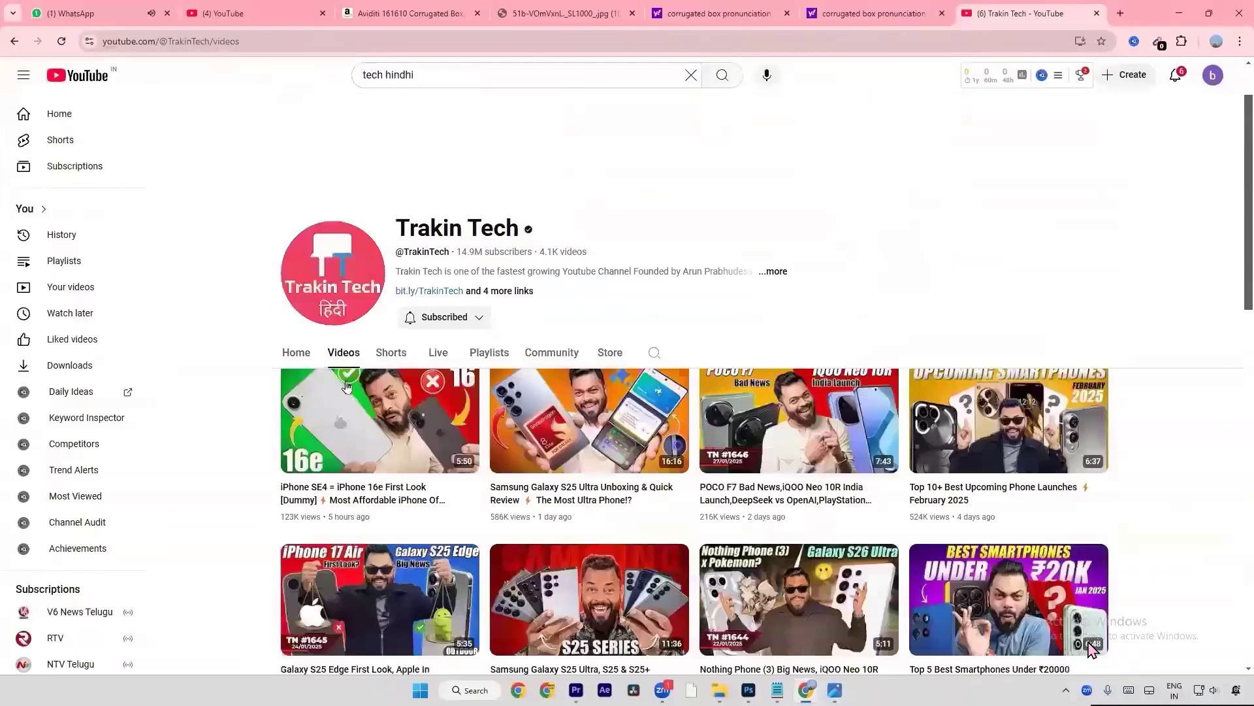
{"action": "scroll", "coordinate": [346, 387], "scroll_direction": "down", "scroll_amount": 3}
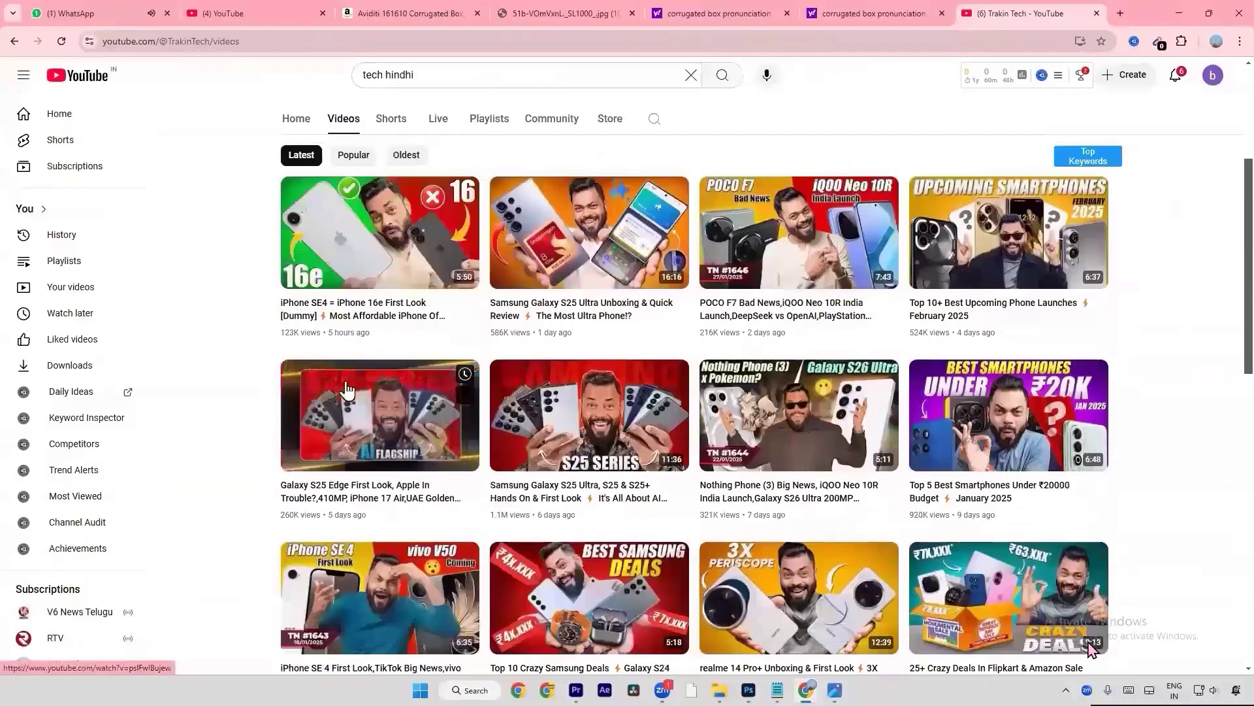
Step: Open Trakin Tech's "25+ Crazy Deals" video, pause it and open its thumbnail image at full size in a new tab
{"action": "scroll", "coordinate": [348, 390], "scroll_direction": "down", "scroll_amount": 3}
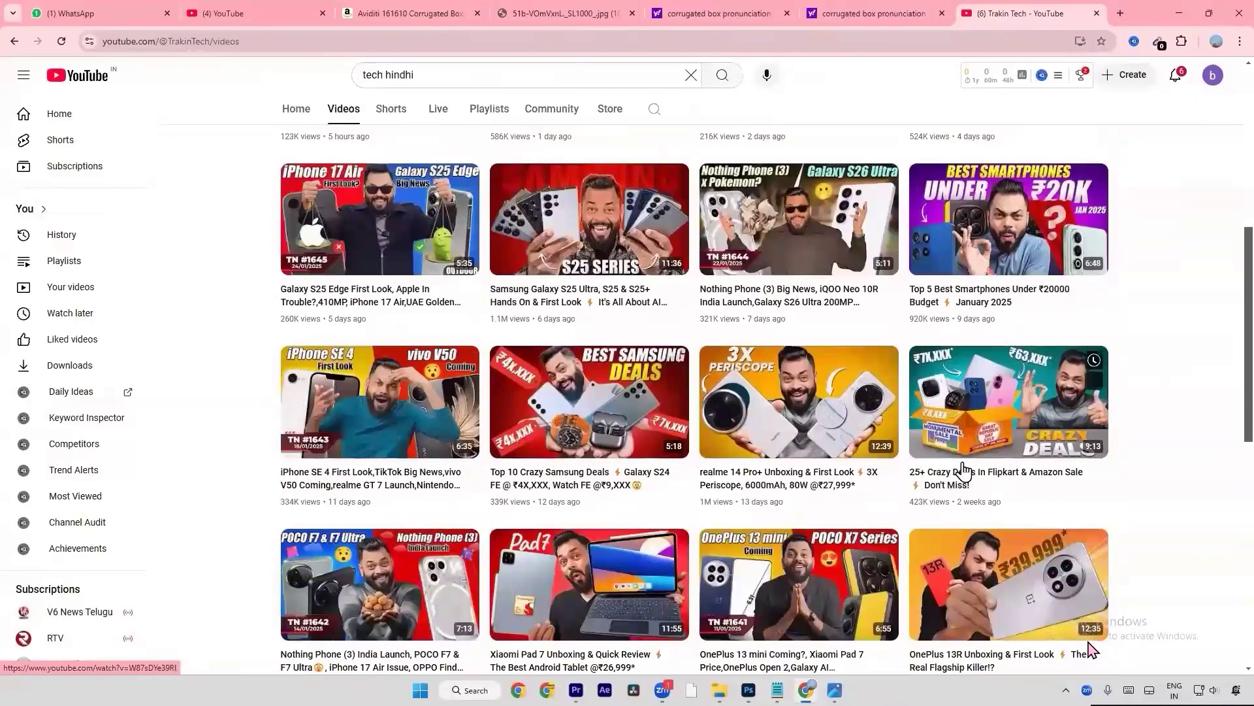
{"action": "left_click", "coordinate": [932, 479]}
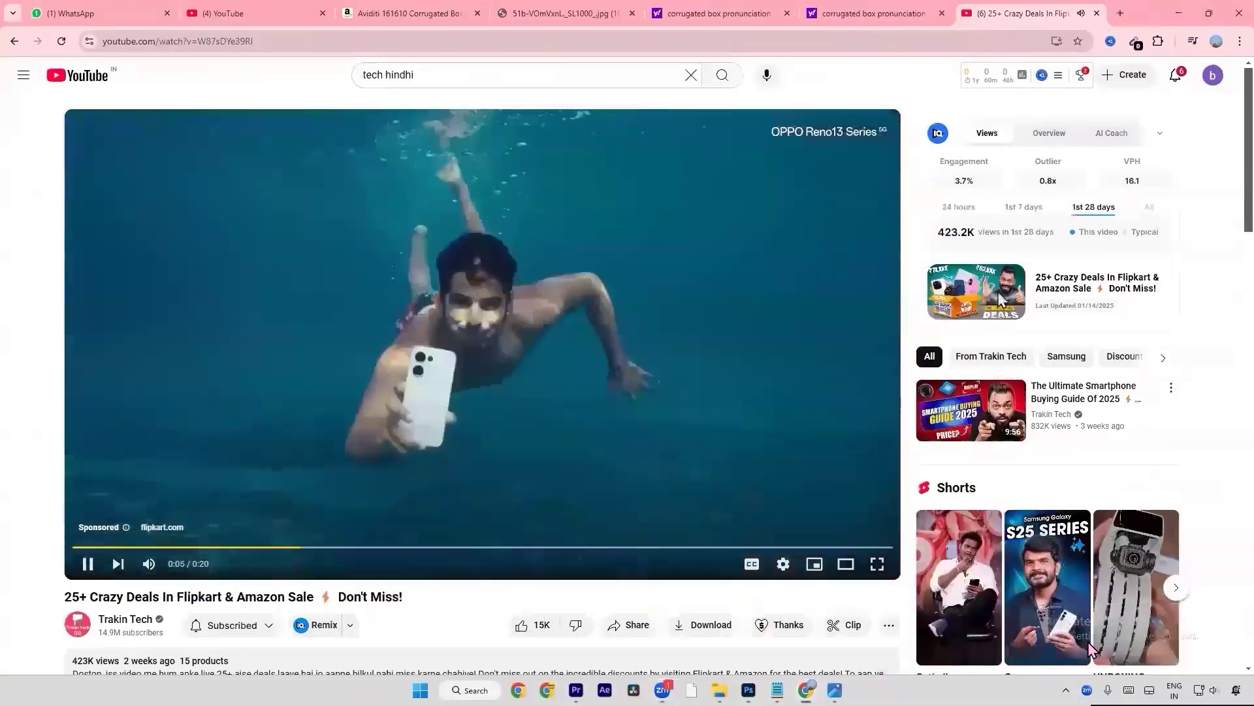
{"action": "left_click", "coordinate": [628, 374]}
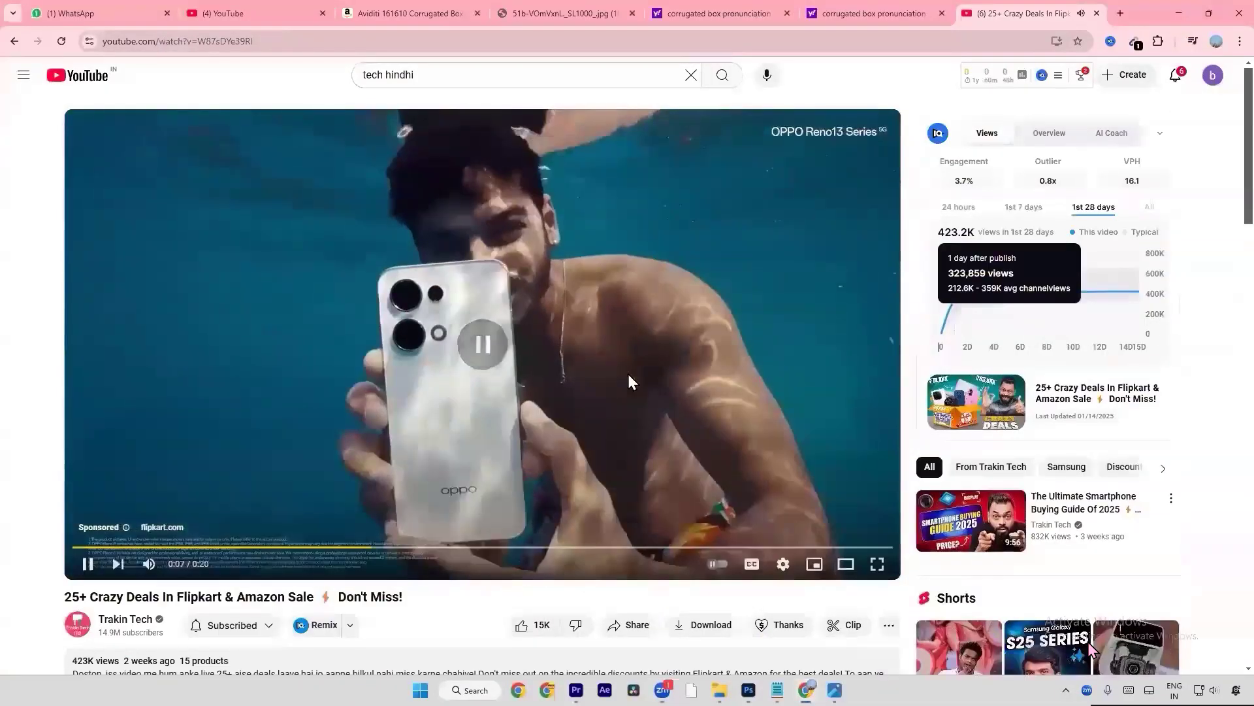
{"action": "left_click", "coordinate": [974, 415]}
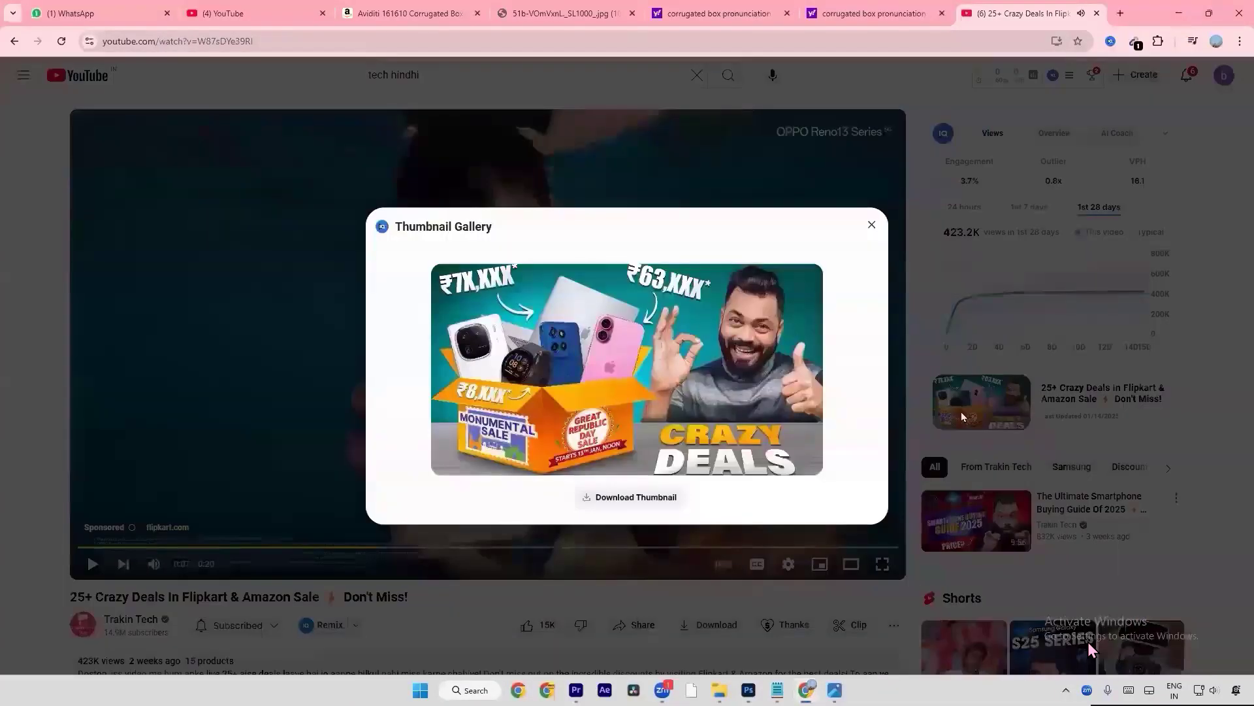
{"action": "right_click", "coordinate": [715, 374]}
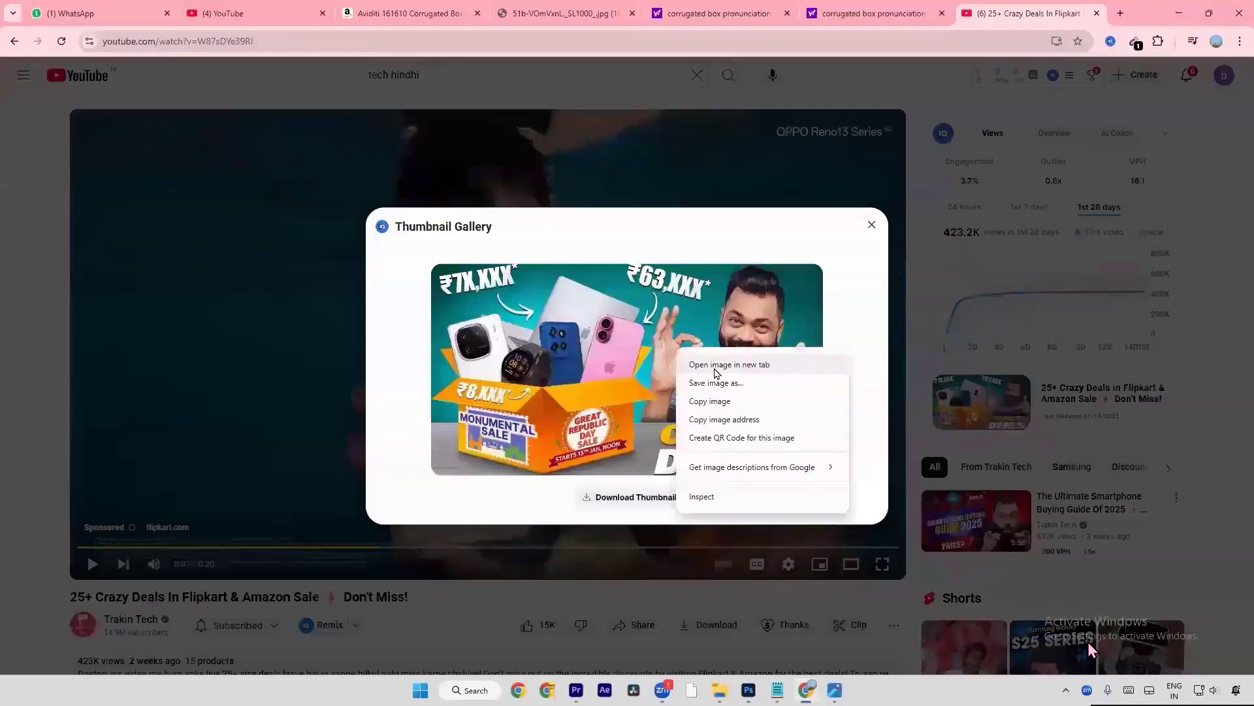
{"action": "left_click", "coordinate": [718, 364]}
{"action": "left_click", "coordinate": [1032, 8]}
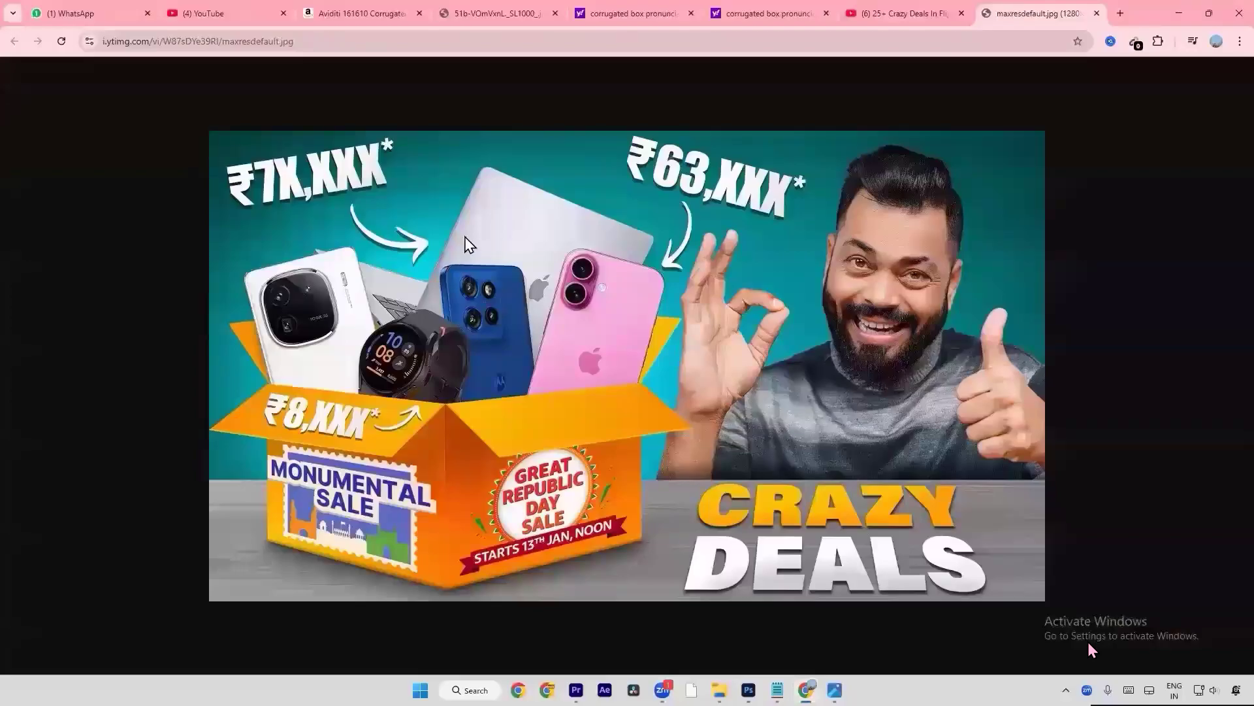
Step: Copy the full-size Crazy Deals thumbnail, save it as a JPG and bring the downloaded file into the Photoshop document
{"action": "right_click", "coordinate": [511, 285]}
{"action": "left_click", "coordinate": [560, 340]}
{"action": "right_click", "coordinate": [504, 299]}
{"action": "left_click", "coordinate": [537, 335]}
{"action": "key", "text": "Return"}
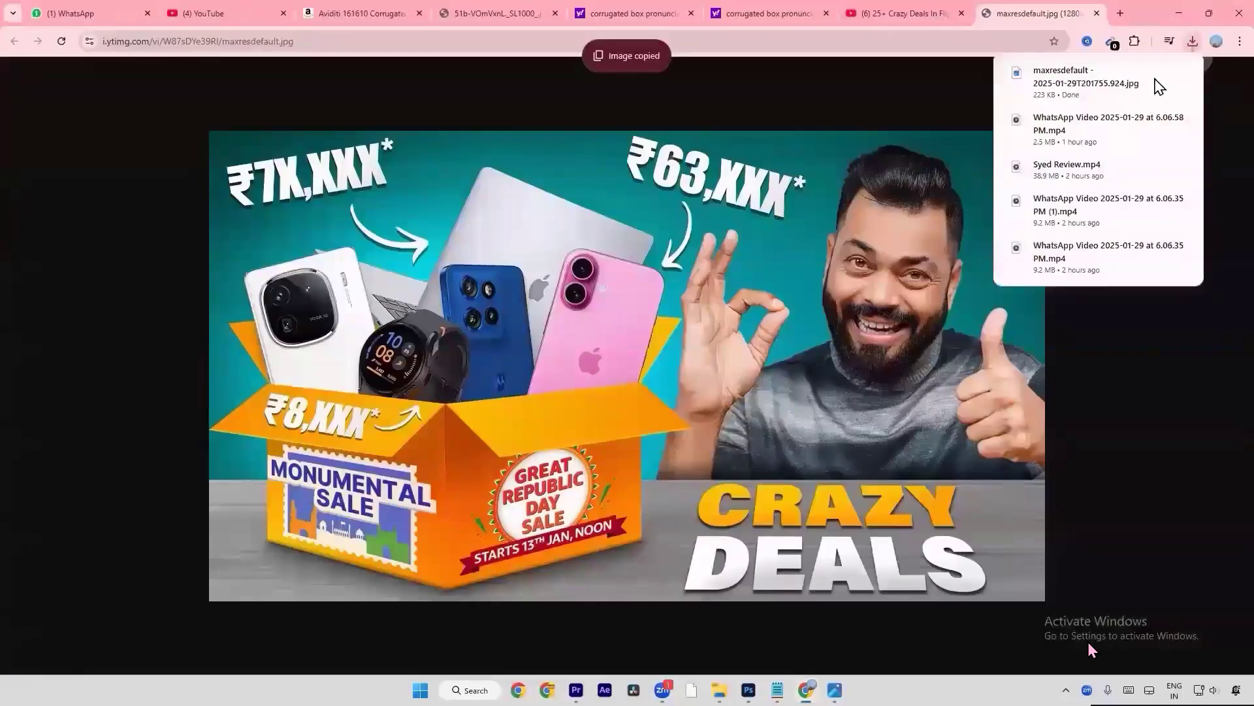
{"action": "left_click", "coordinate": [1159, 81]}
Step: Shrink the placed reference thumbnail to about 732 x 412 px and place it beside the presenter's head, above his open hand
{"action": "left_click_drag", "start_coordinate": [305, 183], "coordinate": [473, 326]}
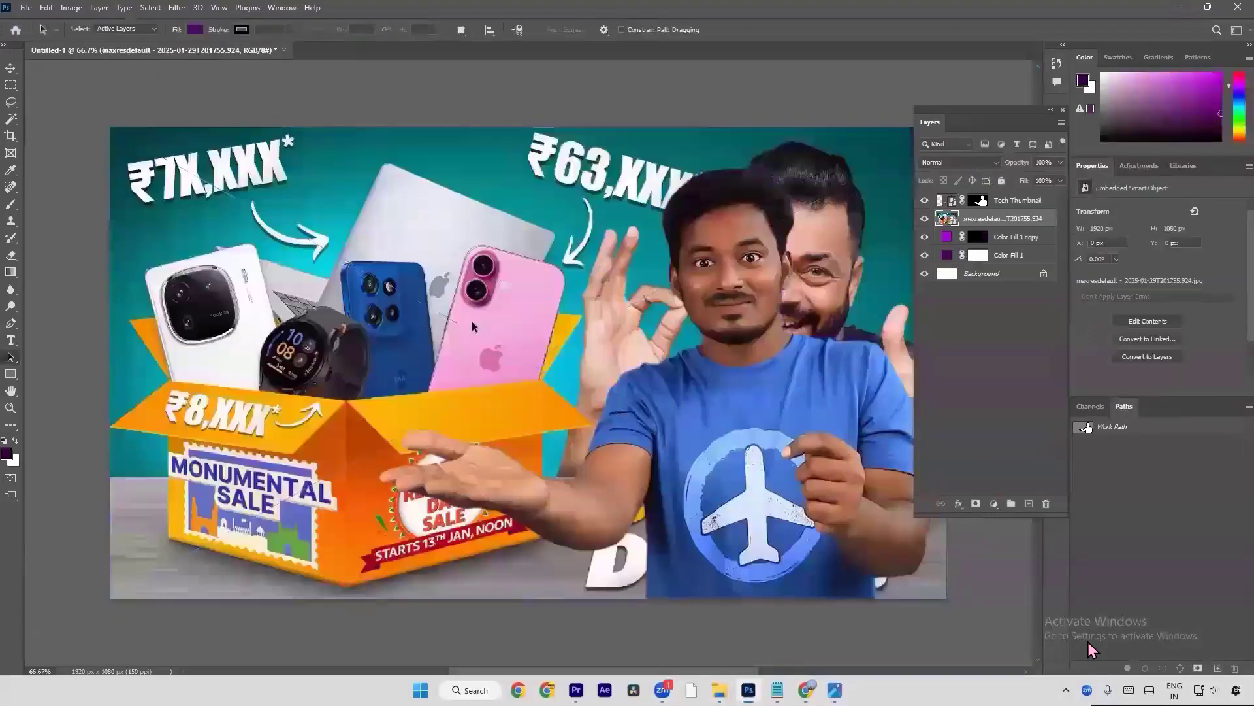
{"action": "left_click_drag", "start_coordinate": [527, 128], "coordinate": [519, 420]}
{"action": "left_click_drag", "start_coordinate": [518, 462], "coordinate": [353, 259]}
{"action": "key", "text": "Return"}
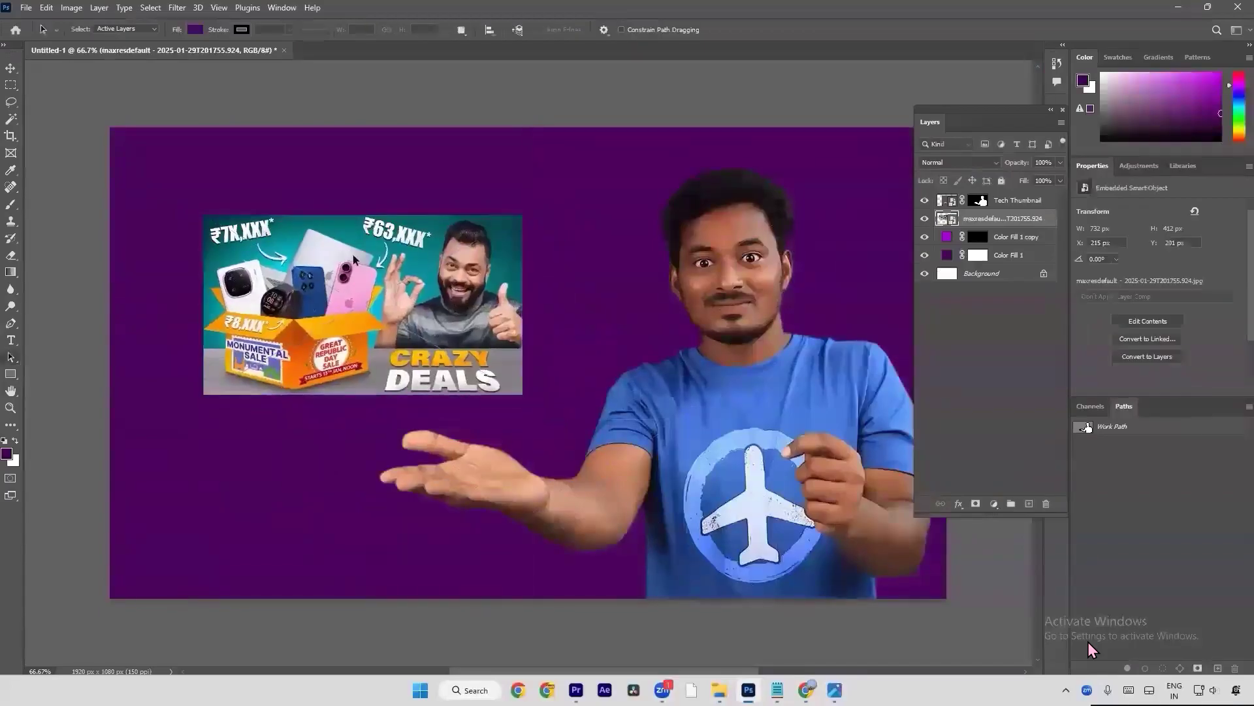
Step: Sample the dark teal from the reference thumbnail's background and add a #004646 solid color fill layer above Color Fill 1
{"action": "left_click", "coordinate": [11, 171]}
{"action": "left_click", "coordinate": [514, 219]}
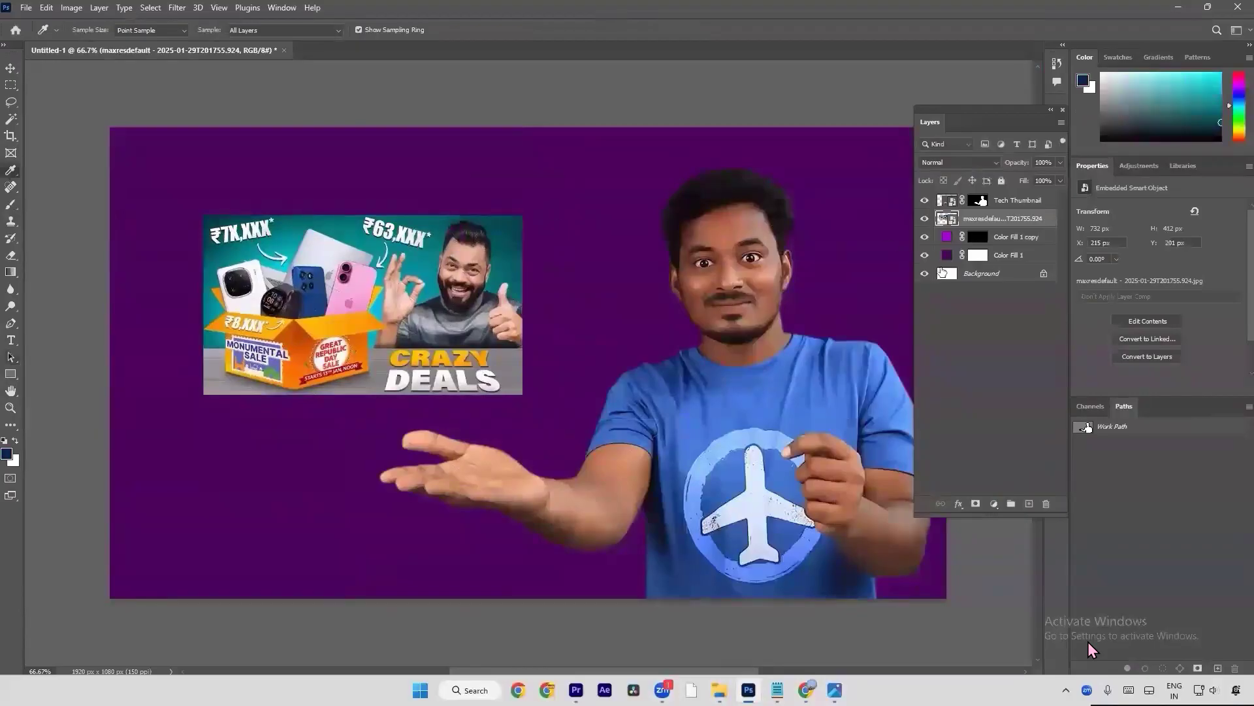
{"action": "left_click", "coordinate": [1016, 262]}
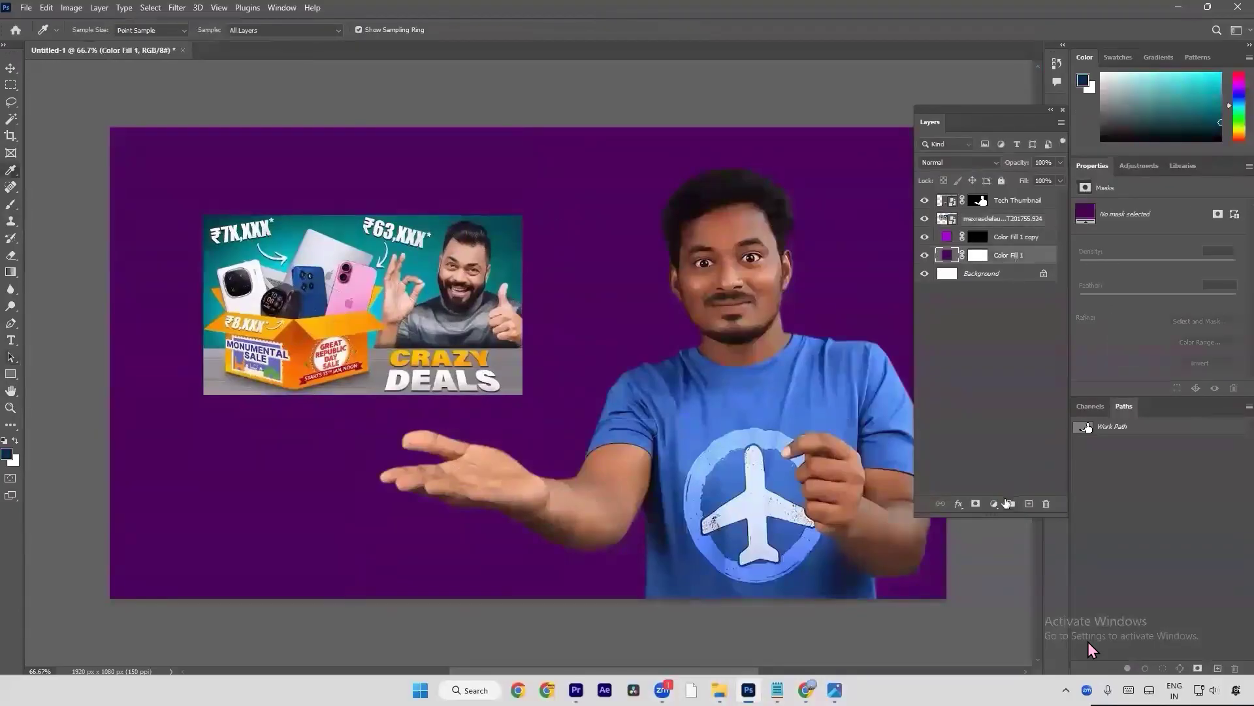
{"action": "left_click", "coordinate": [994, 503]}
{"action": "left_click", "coordinate": [1027, 274]}
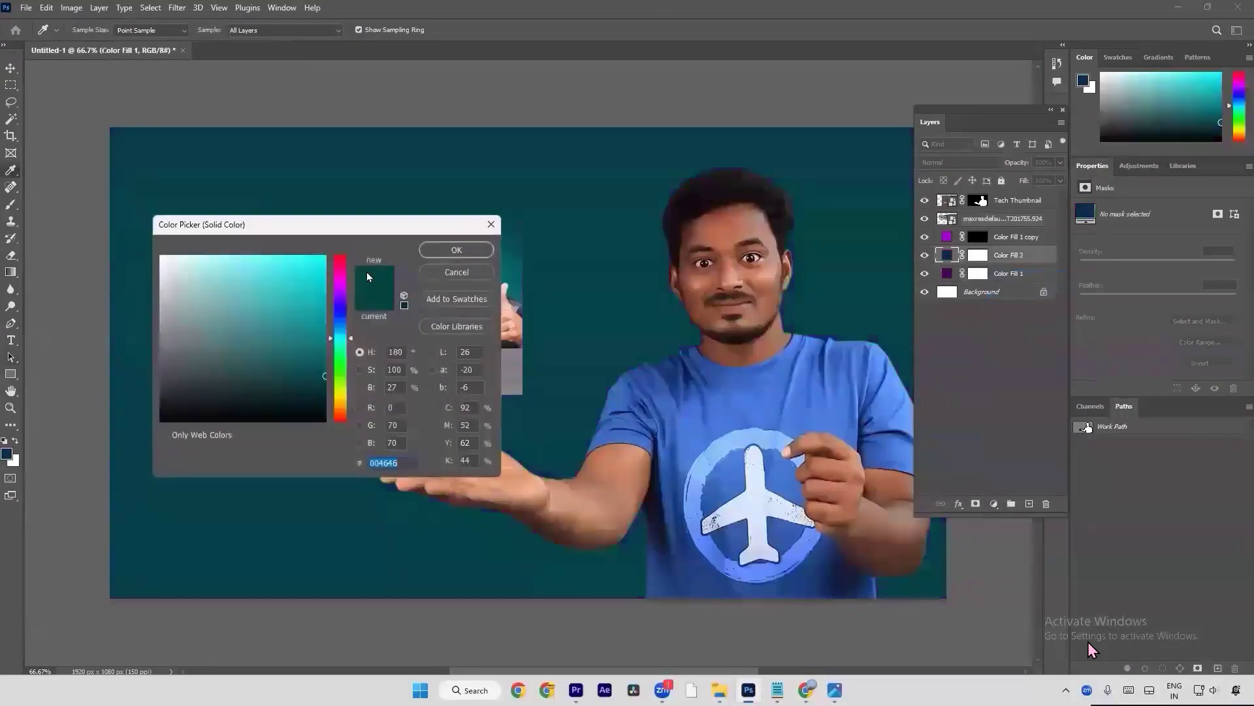
{"action": "key", "text": "Return"}
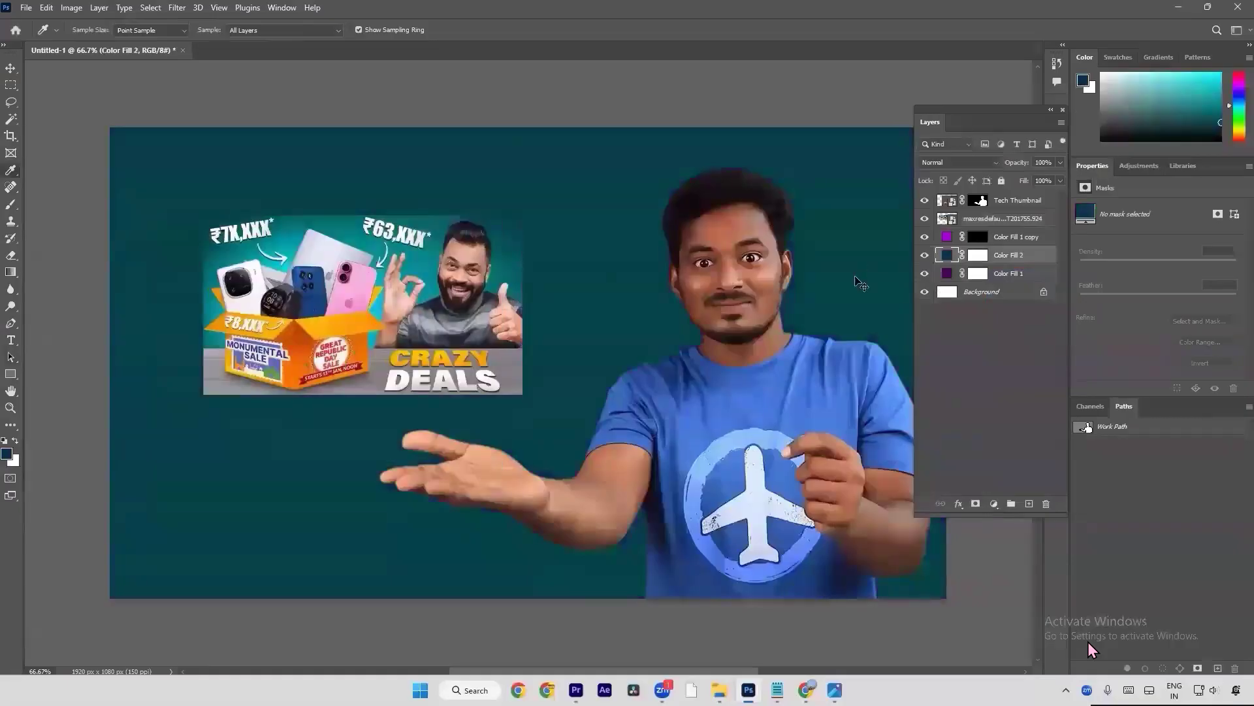
Step: Duplicate the dark teal fill layer, set the copy's color to bright cyan #00c9d3 and invert its layer mask for painting
{"action": "key", "text": "ctrl+j"}
{"action": "double_click", "coordinate": [949, 256]}
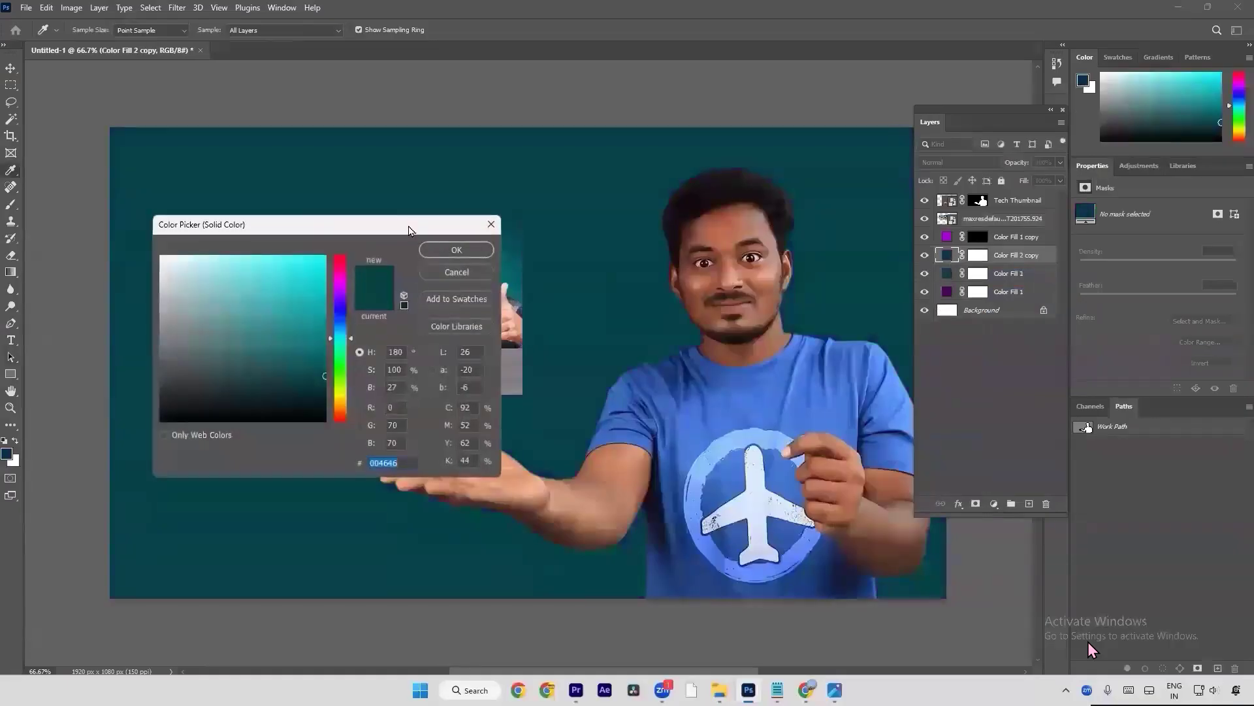
{"action": "left_click", "coordinate": [291, 258]}
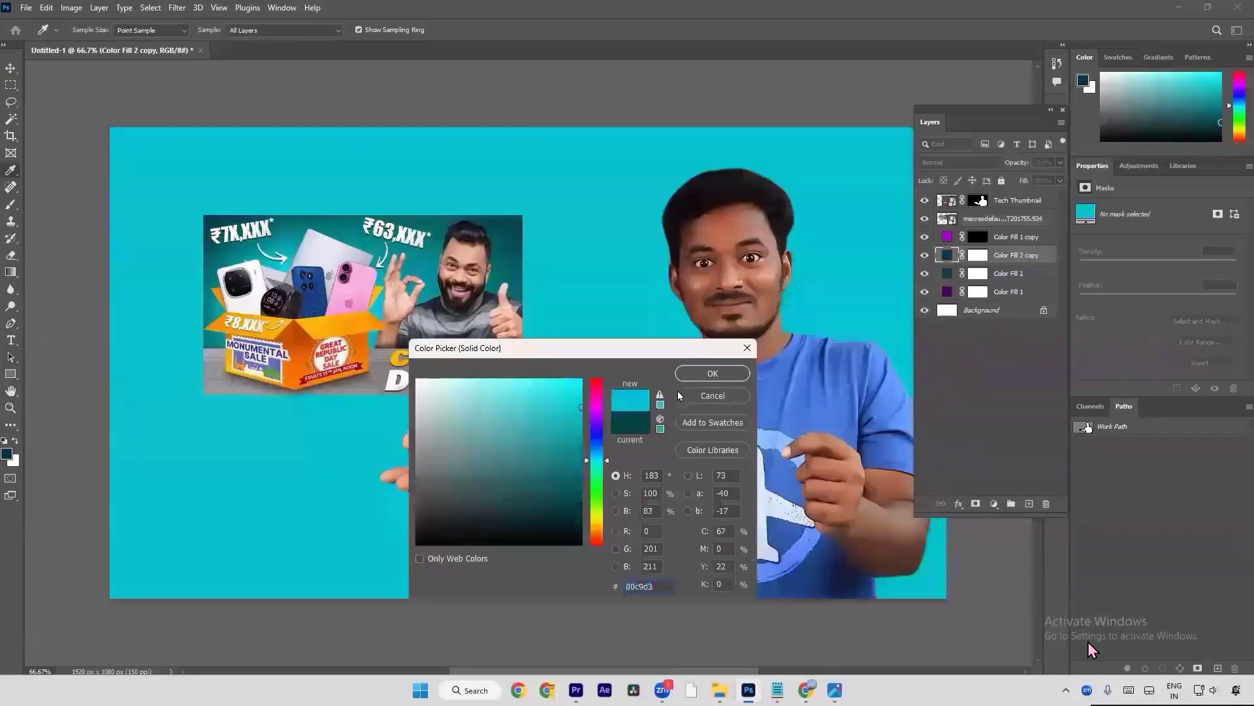
{"action": "left_click", "coordinate": [703, 374]}
{"action": "left_click", "coordinate": [978, 256]}
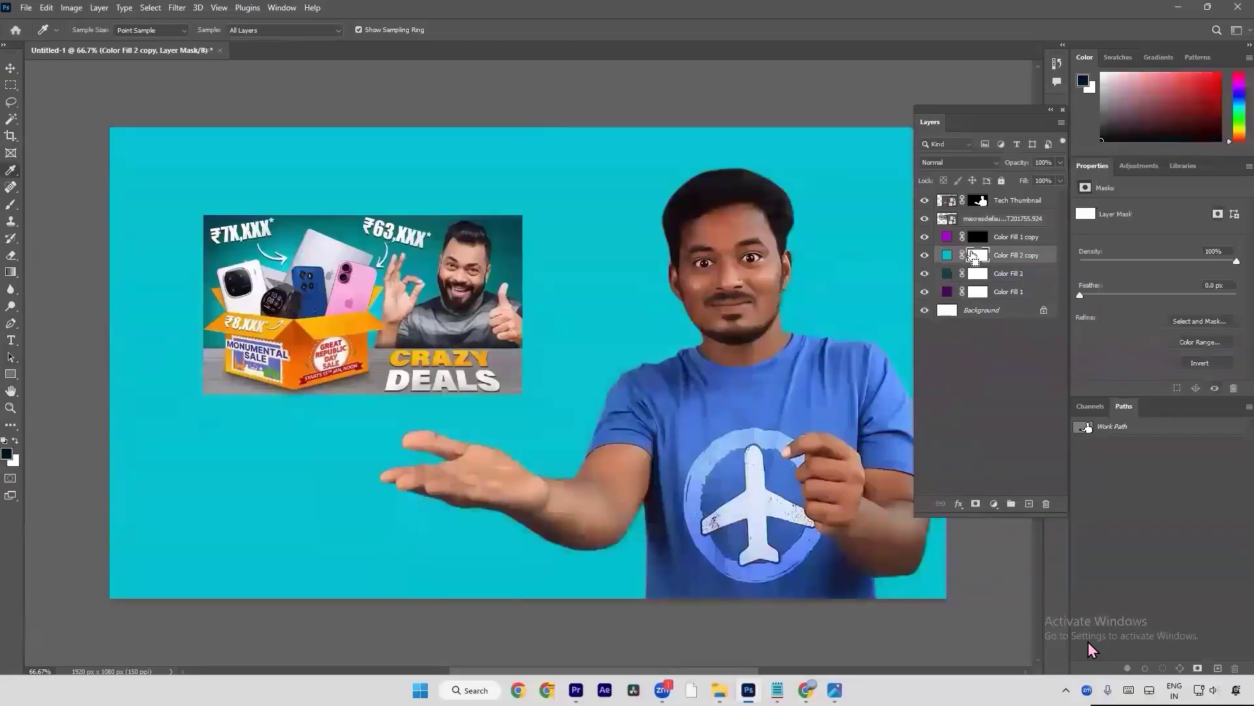
{"action": "key", "text": "ctrl+i"}
{"action": "key", "text": "b"}
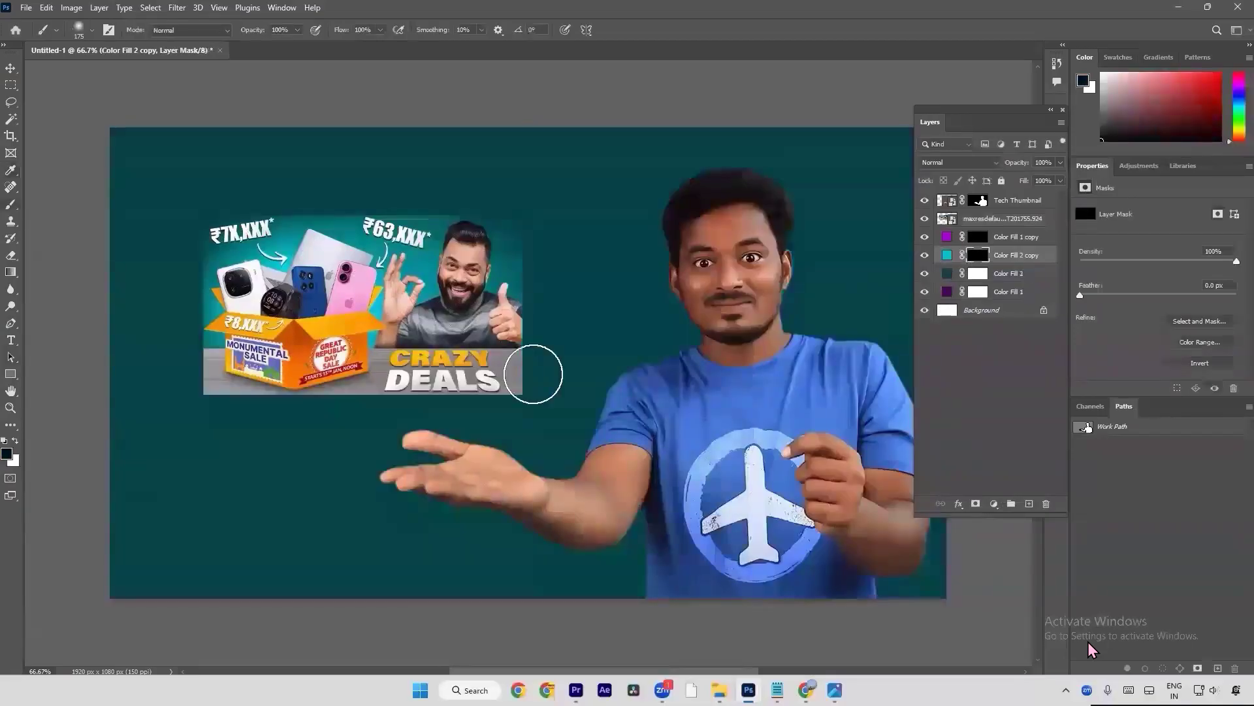
Step: Switch to the browser, close the enlarged Crazy Deals thumbnail, look over the video page and return to Photoshop
{"action": "key", "text": "alt+Tab"}
{"action": "left_click", "coordinate": [875, 12]}
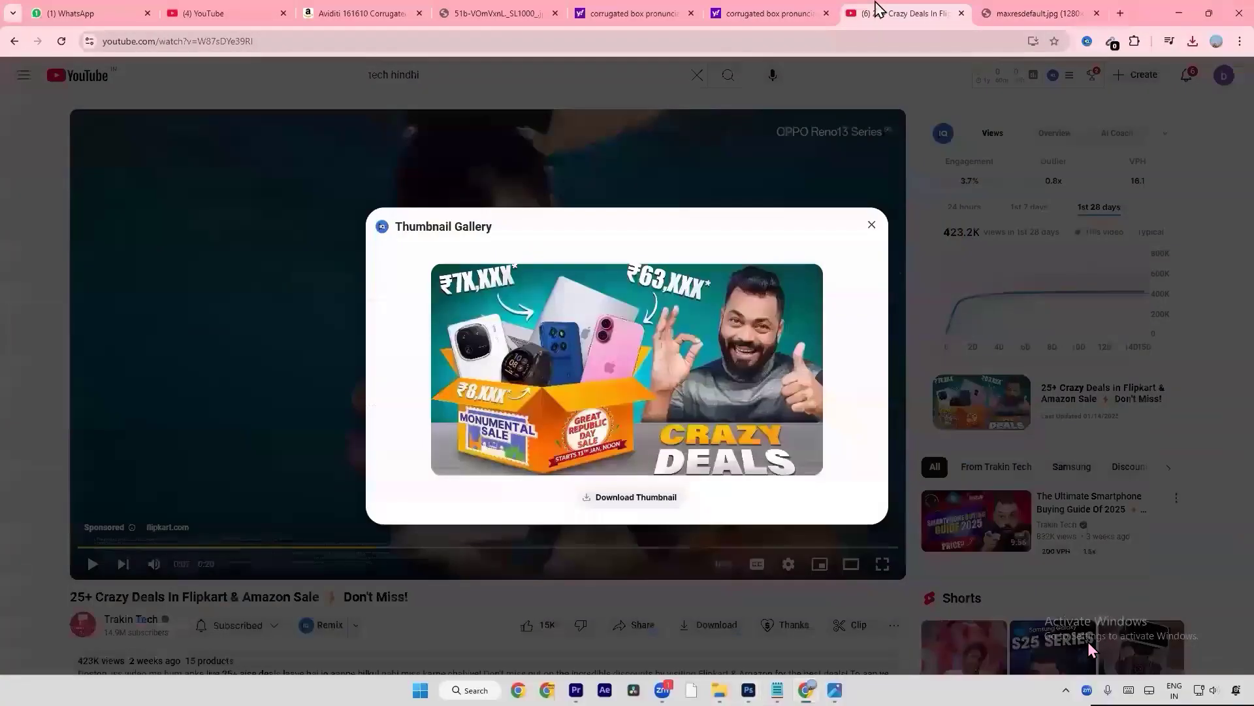
{"action": "left_click", "coordinate": [871, 225]}
{"action": "scroll", "coordinate": [119, 505], "scroll_direction": "down", "scroll_amount": 2}
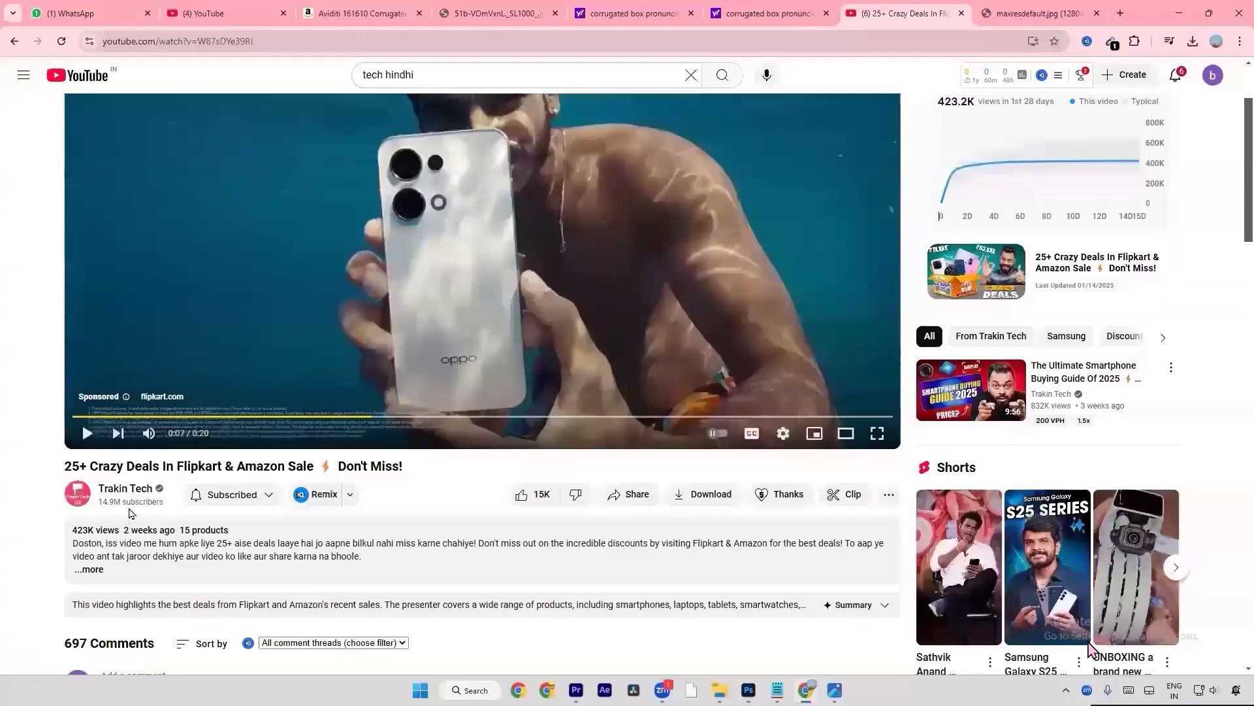
{"action": "key", "text": "alt+Tab"}
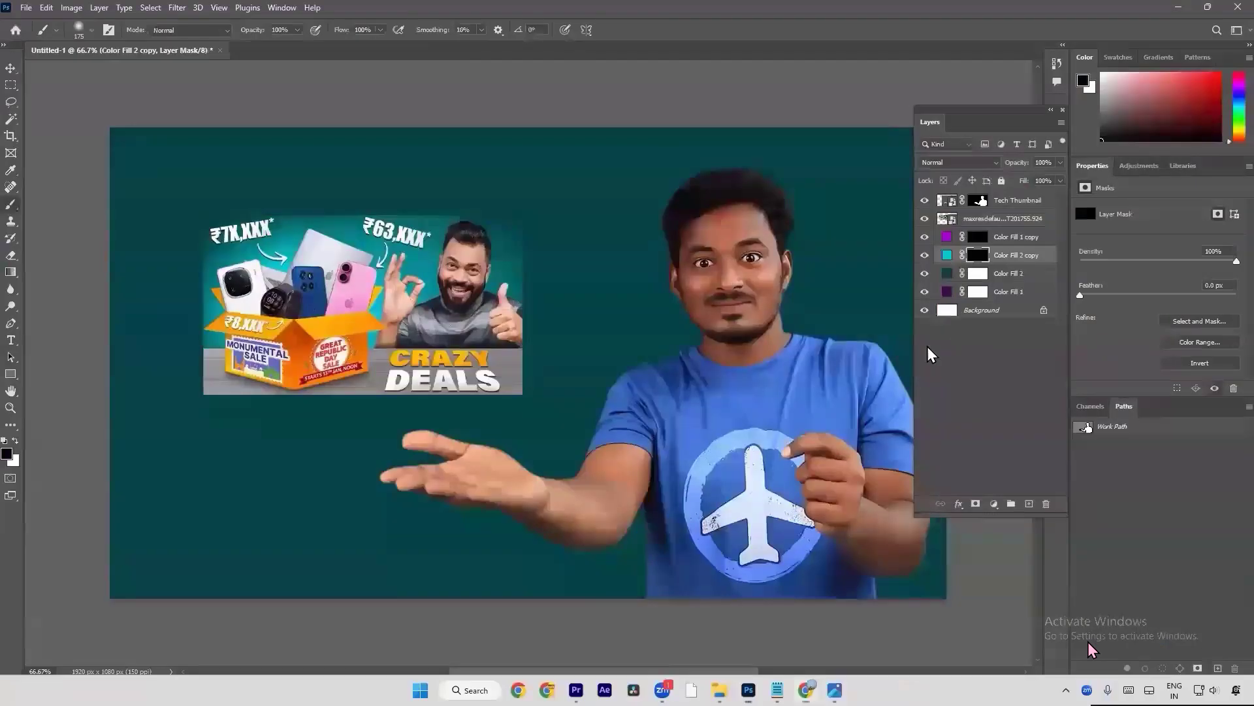
Step: Paint a cyan glow behind the presenter in white on the cyan layer's mask, using a much larger soft brush
{"action": "key", "text": "v"}
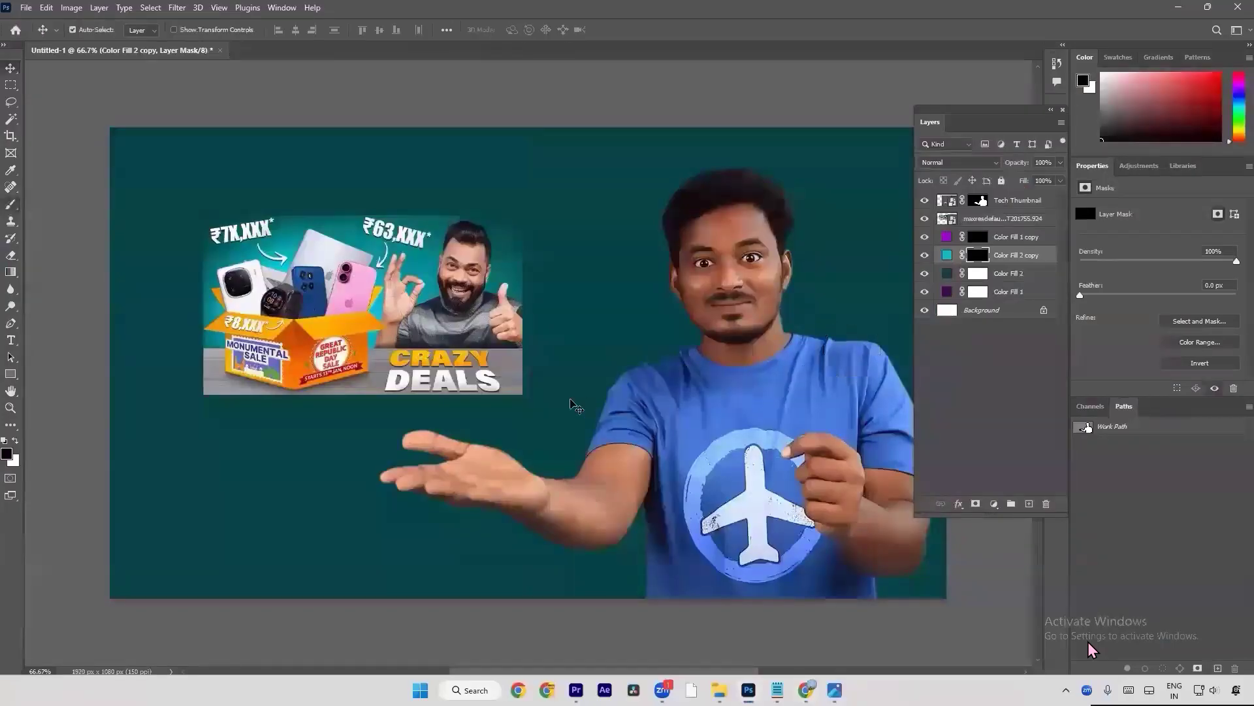
{"action": "key", "text": "b"}
{"action": "key", "text": "bracketright"}
{"action": "key", "text": "bracketright"}
{"action": "key", "text": "bracketright"}
{"action": "key", "text": "bracketright"}
{"action": "key", "text": "bracketright"}
{"action": "key", "text": "bracketright"}
{"action": "key", "text": "bracketright"}
{"action": "key", "text": "bracketright"}
{"action": "key", "text": "bracketright"}
{"action": "key", "text": "bracketright"}
{"action": "key", "text": "bracketright"}
{"action": "key", "text": "bracketright"}
{"action": "key", "text": "bracketright"}
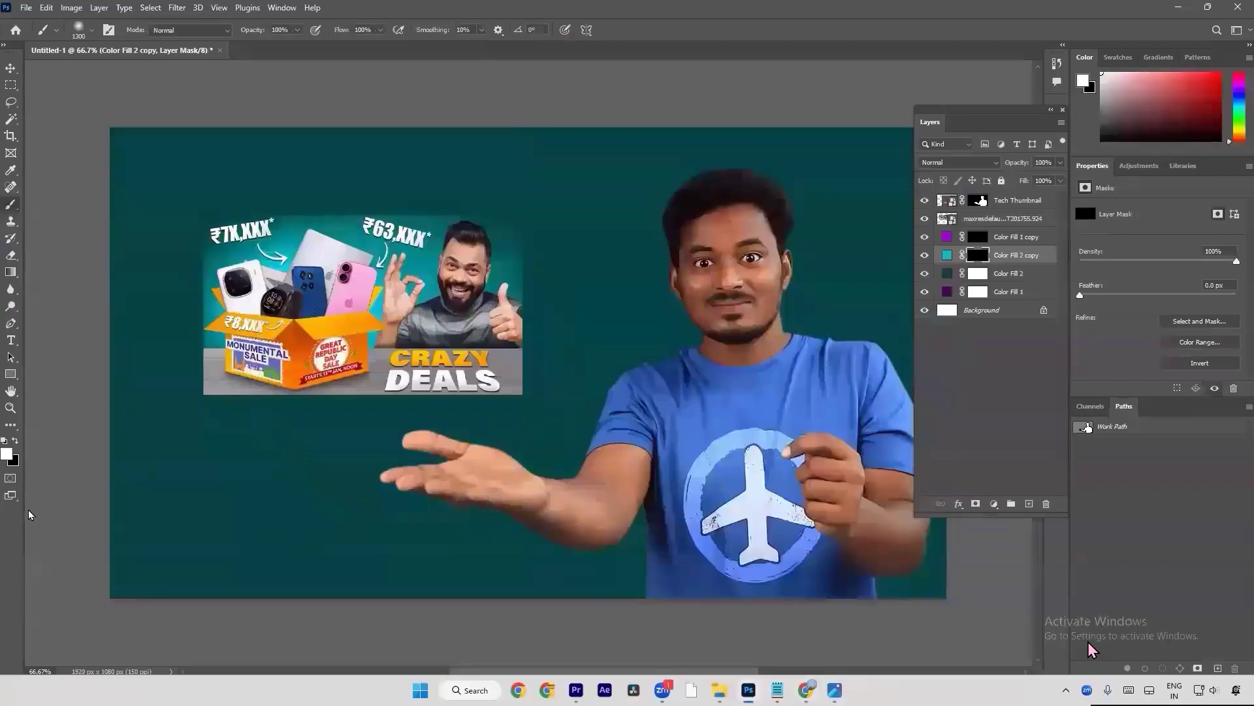
{"action": "key", "text": "x"}
{"action": "left_click_drag", "start_coordinate": [332, 359], "coordinate": [451, 354]}
{"action": "left_click", "coordinate": [618, 346]}
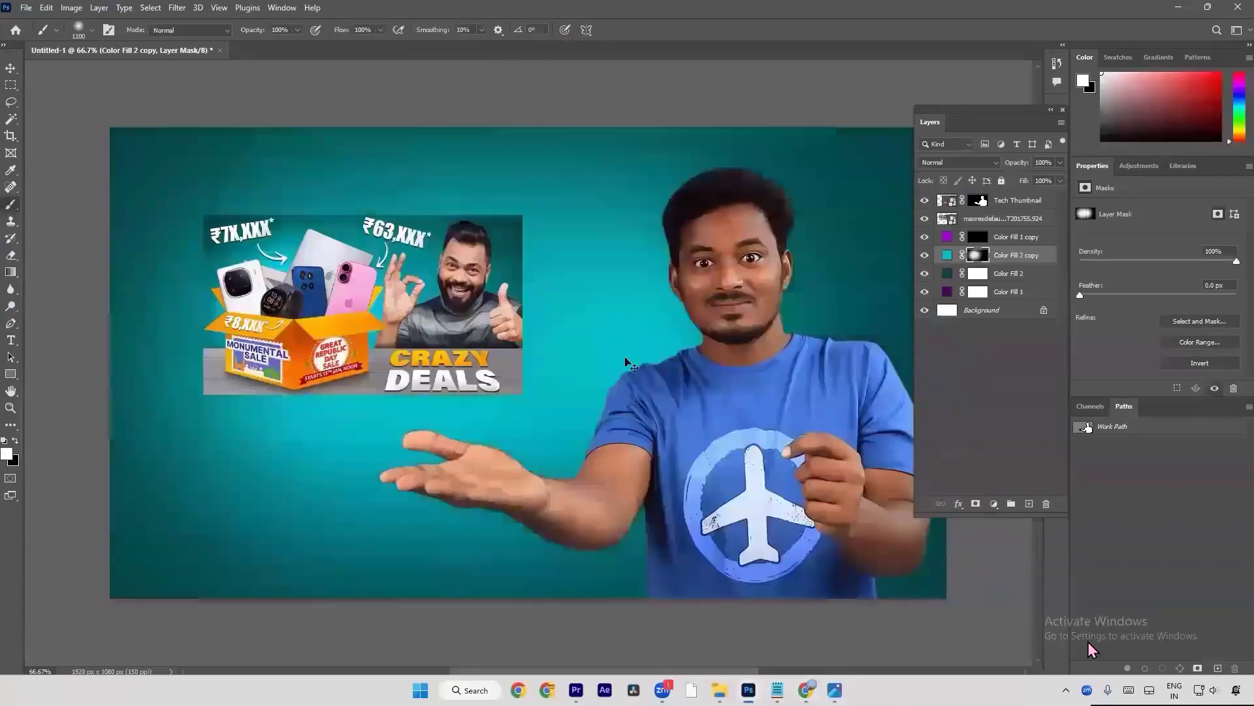
Step: Undo the glow strokes and repaint the cyan glow with single dabs of a 900 to 1100 px soft brush
{"action": "key", "text": "ctrl+z"}
{"action": "key", "text": "ctrl+z"}
{"action": "key", "text": "bracketleft"}
{"action": "key", "text": "bracketleft"}
{"action": "right_click", "coordinate": [371, 373]}
{"action": "key", "text": "bracketright"}
{"action": "key", "text": "bracketright"}
{"action": "left_click", "coordinate": [347, 384]}
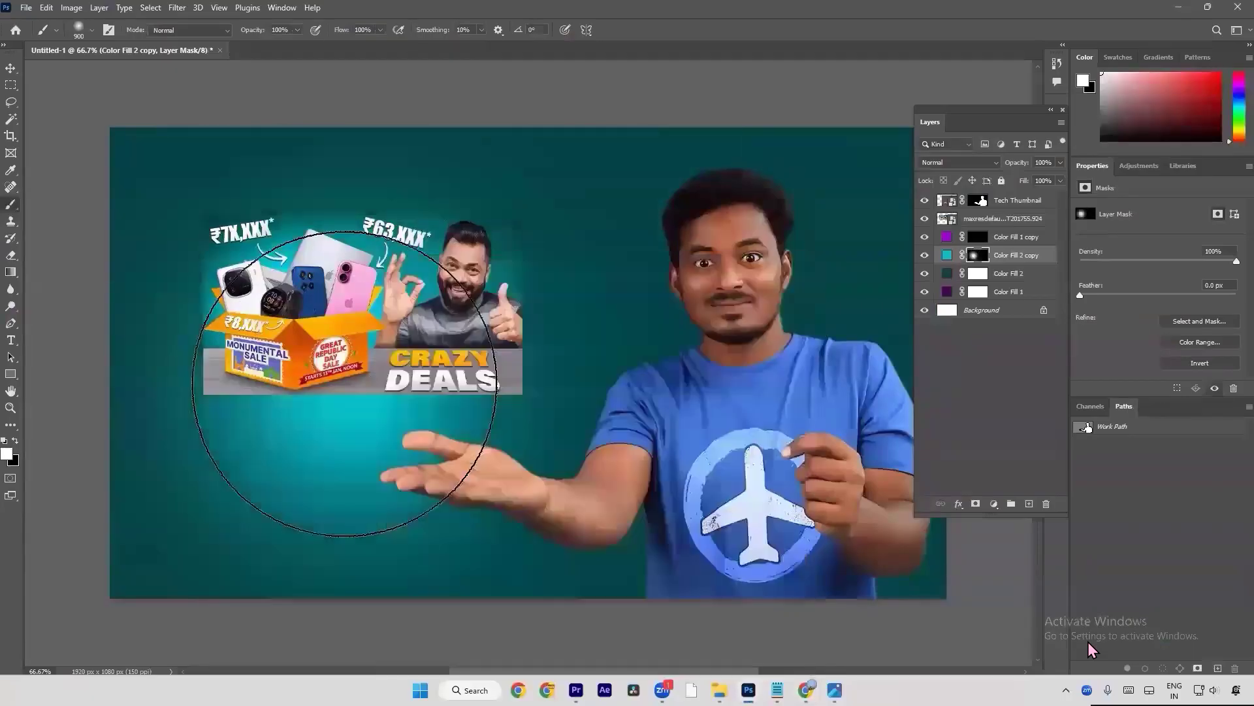
{"action": "left_click", "coordinate": [449, 382]}
{"action": "left_click", "coordinate": [537, 375]}
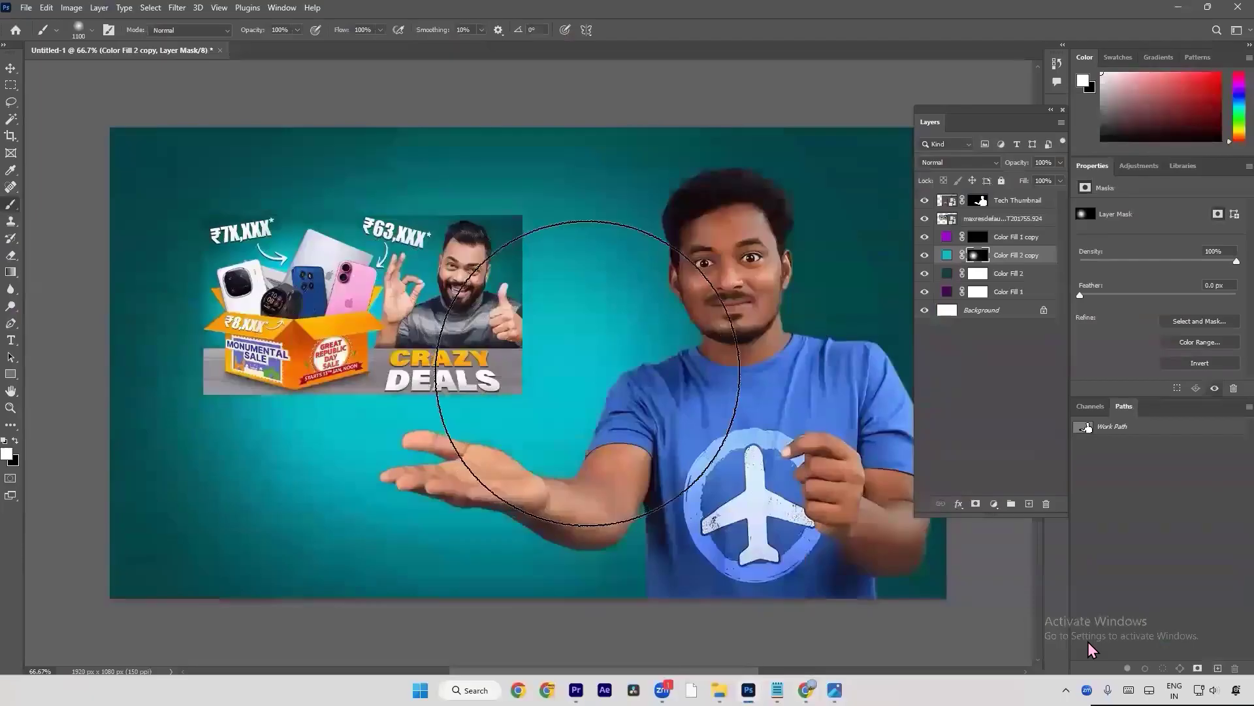
Step: Try a slightly lighter teal, #004c4c, for the dark Color Fill 2 layer
{"action": "key", "text": "v"}
{"action": "left_click", "coordinate": [435, 280]}
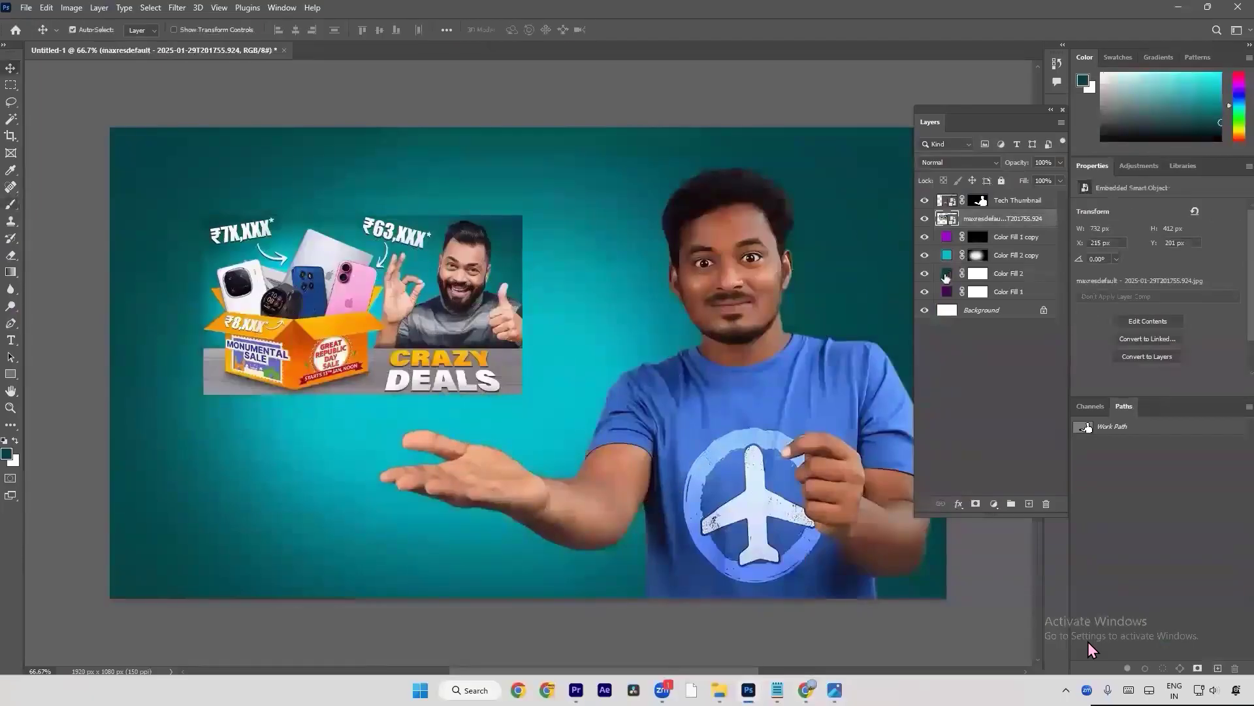
{"action": "double_click", "coordinate": [946, 281]}
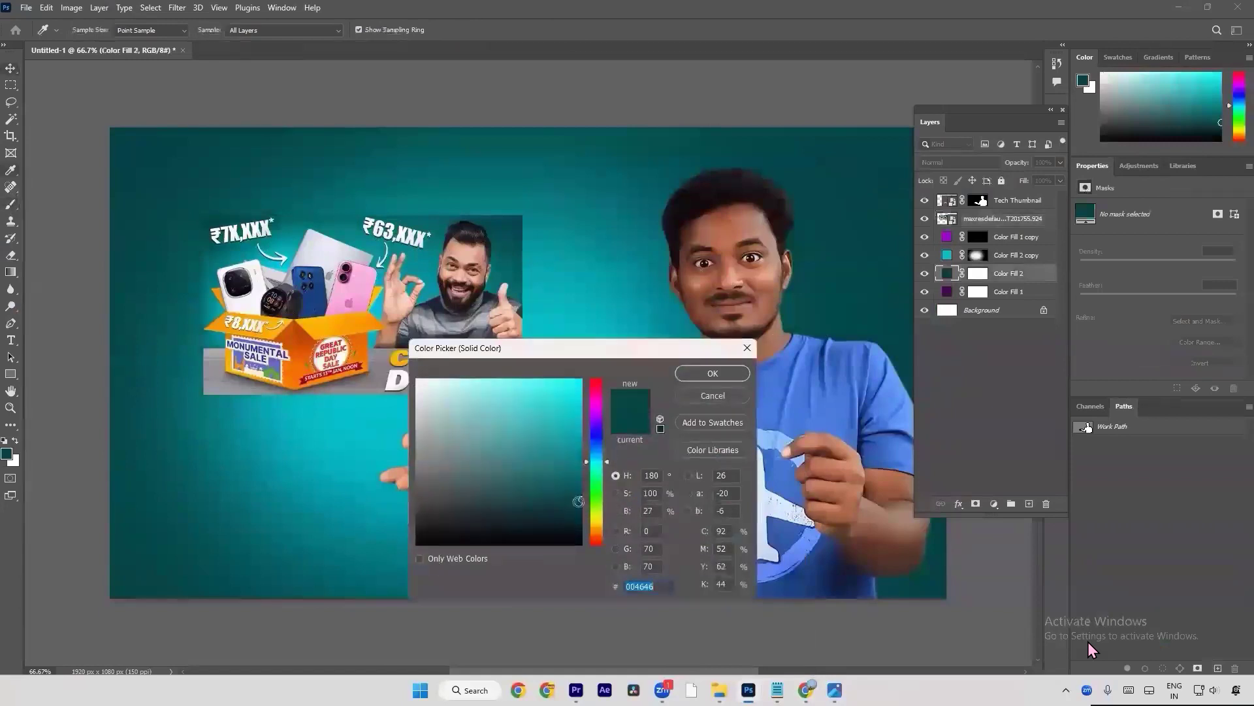
{"action": "mouse_move", "coordinate": [582, 509]}
{"action": "left_mouse_down"}
{"action": "mouse_move", "coordinate": [584, 520]}
{"action": "mouse_move", "coordinate": [593, 504]}
{"action": "mouse_move", "coordinate": [582, 495]}
{"action": "left_mouse_up"}
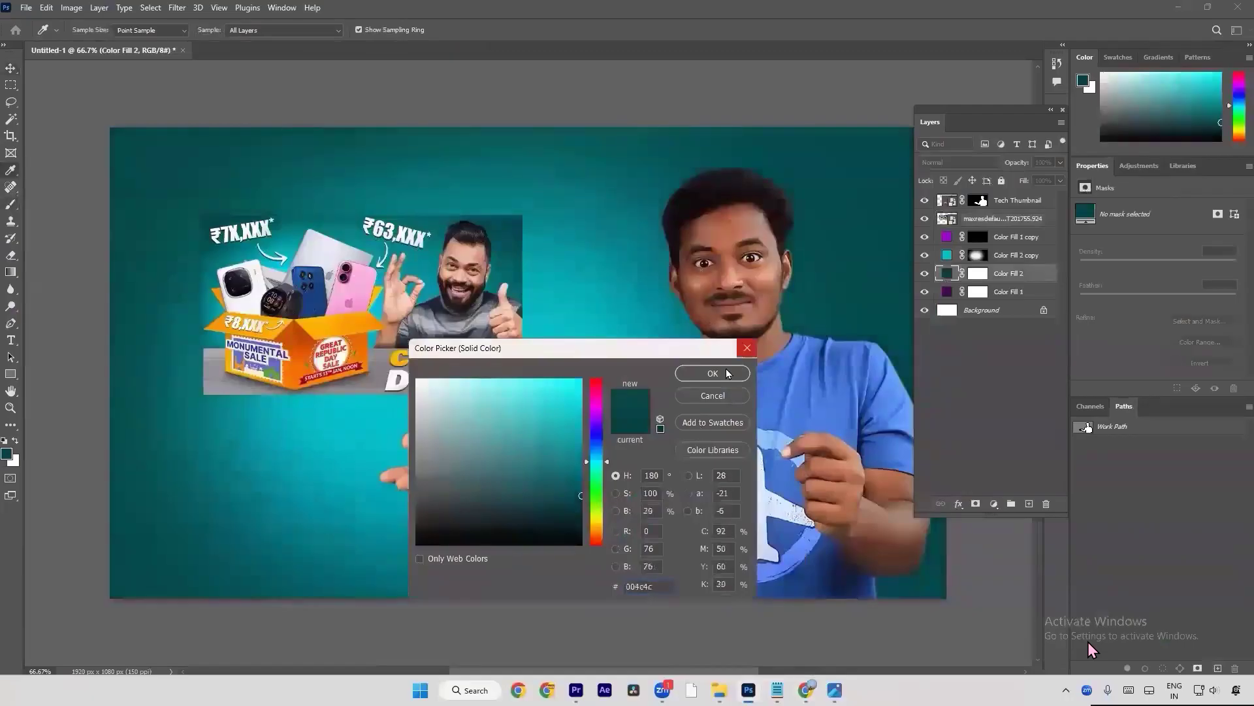
{"action": "left_click", "coordinate": [704, 397]}
{"action": "key", "text": "v"}
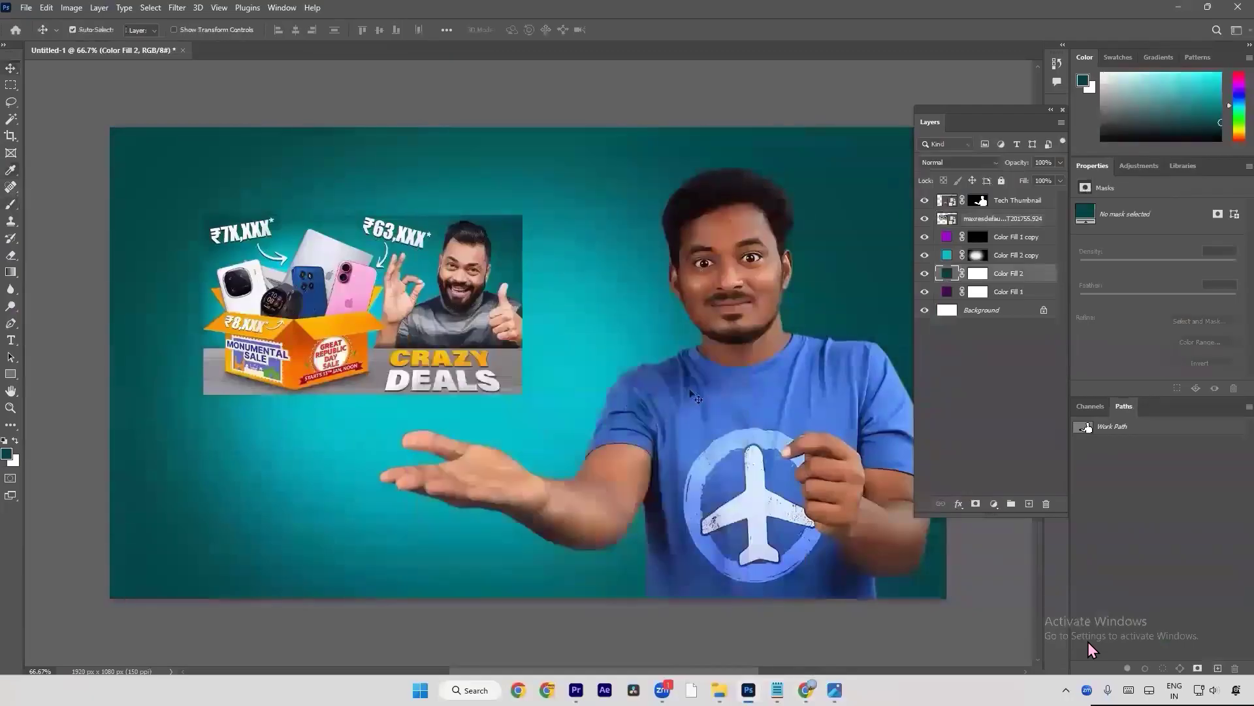
Step: Delete the reference thumbnail, the masked purple Color Fill 1 copy and the cyan Color Fill 2 copy layers
{"action": "left_click", "coordinate": [494, 318]}
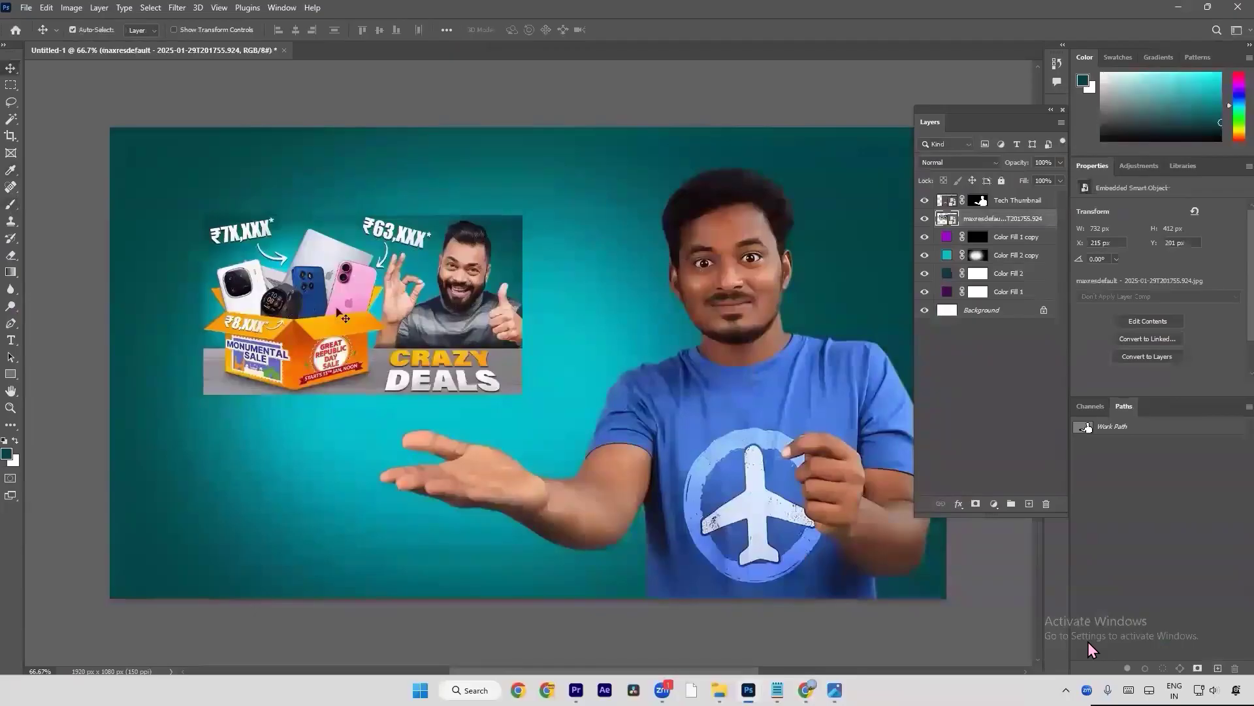
{"action": "key", "text": "Delete"}
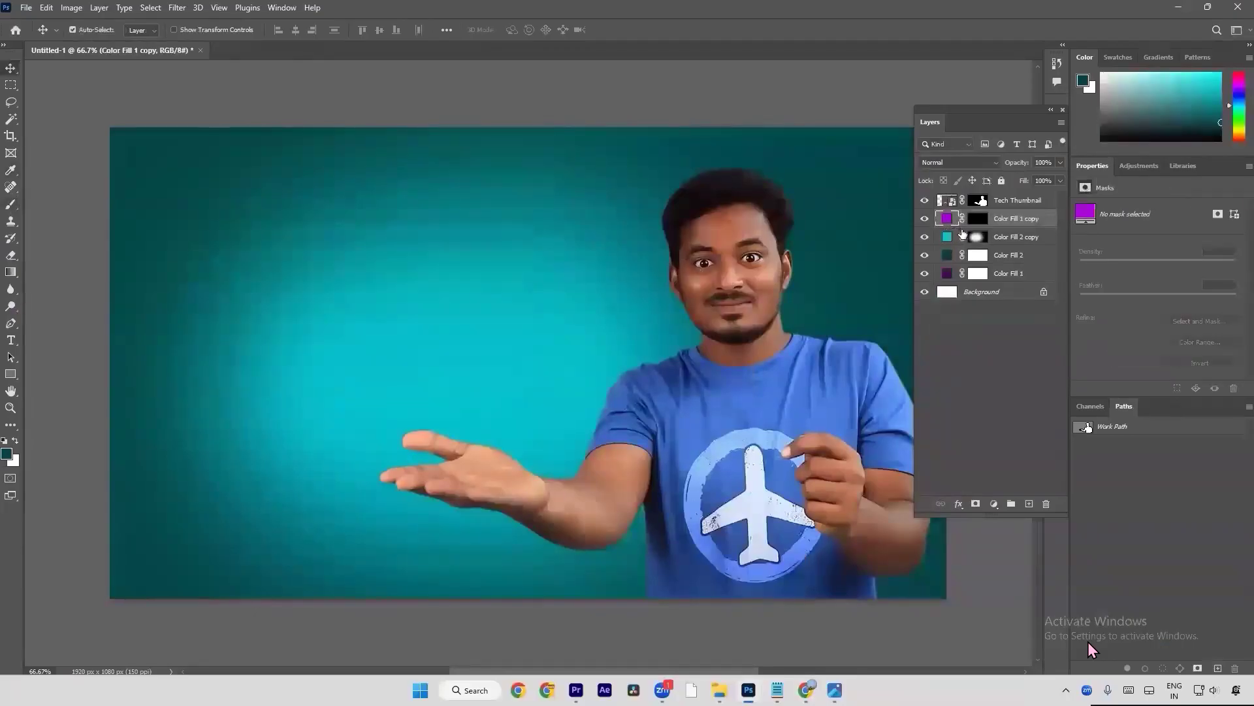
{"action": "key", "text": "Delete"}
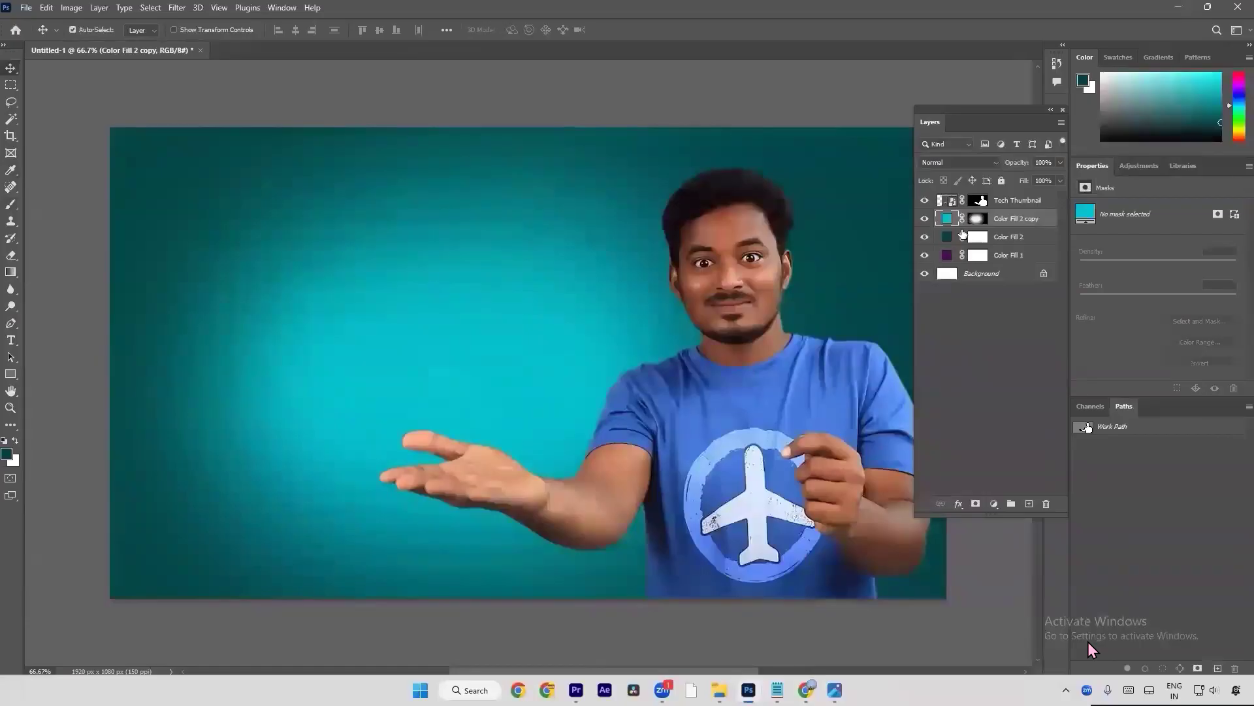
{"action": "key", "text": "Delete"}
Step: Recolour the Color Fill 2 layer to bright purple #a800de and invert its layer mask to black
{"action": "double_click", "coordinate": [952, 223]}
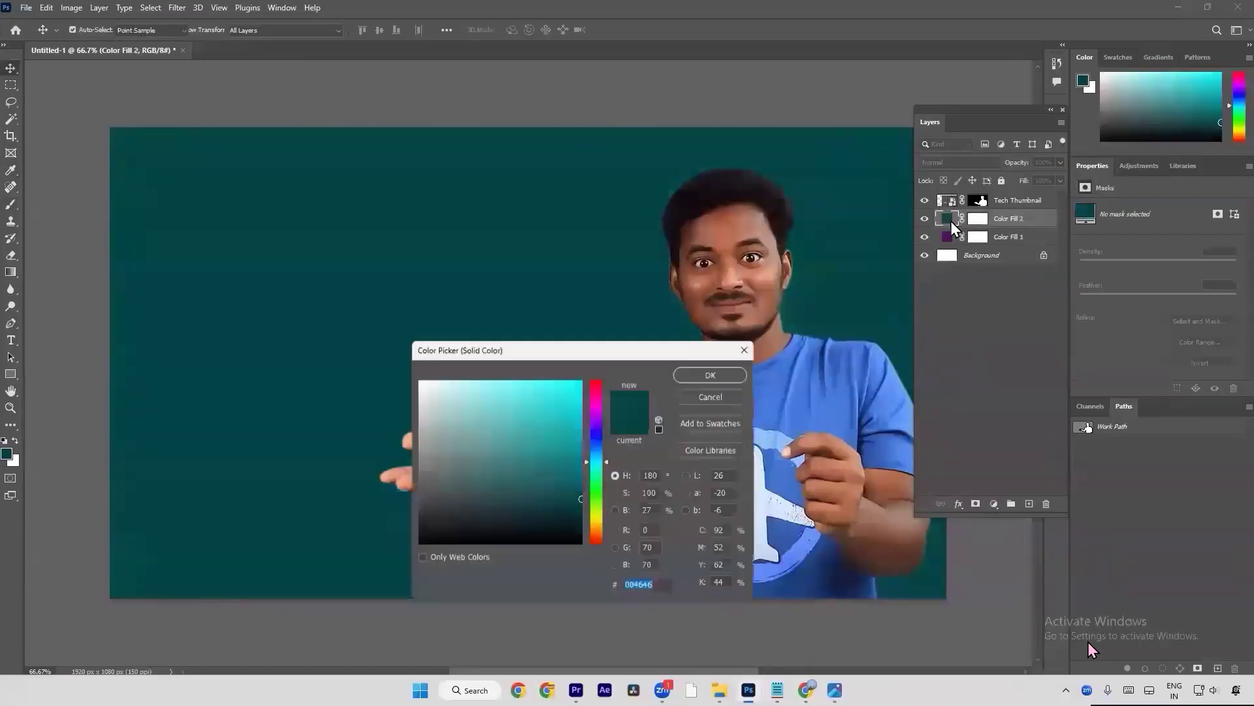
{"action": "left_click", "coordinate": [1131, 60]}
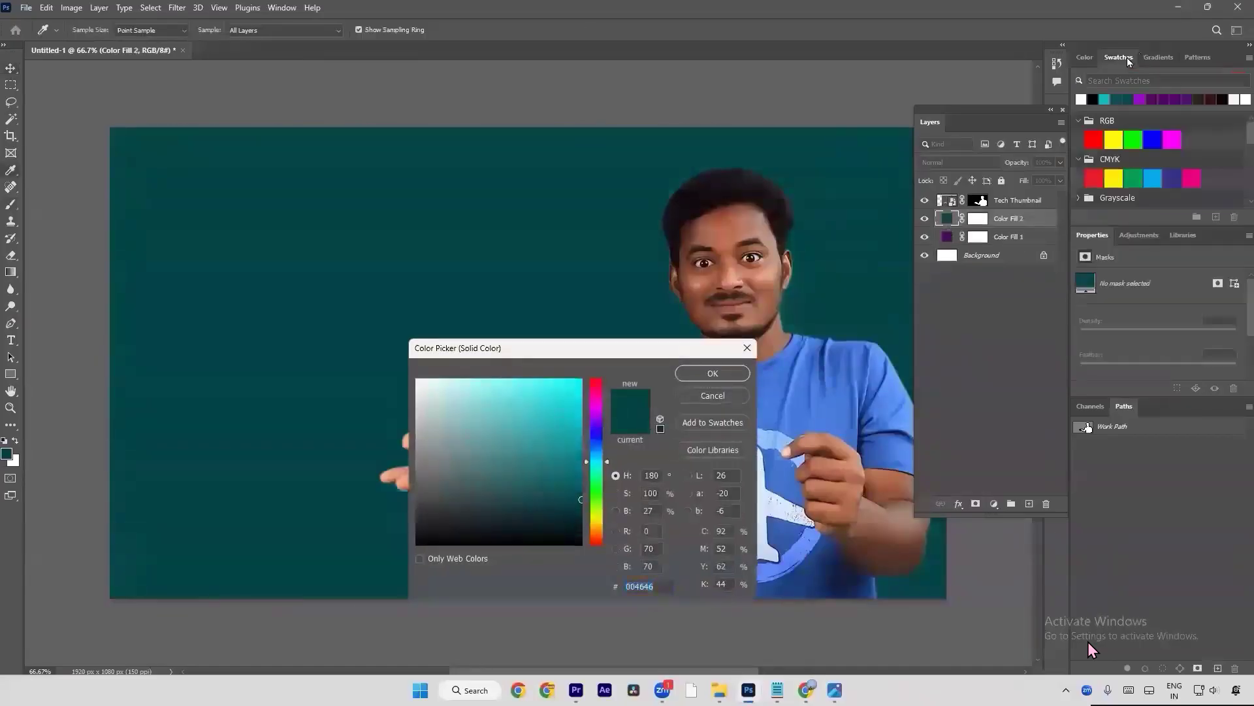
{"action": "left_click", "coordinate": [1140, 99]}
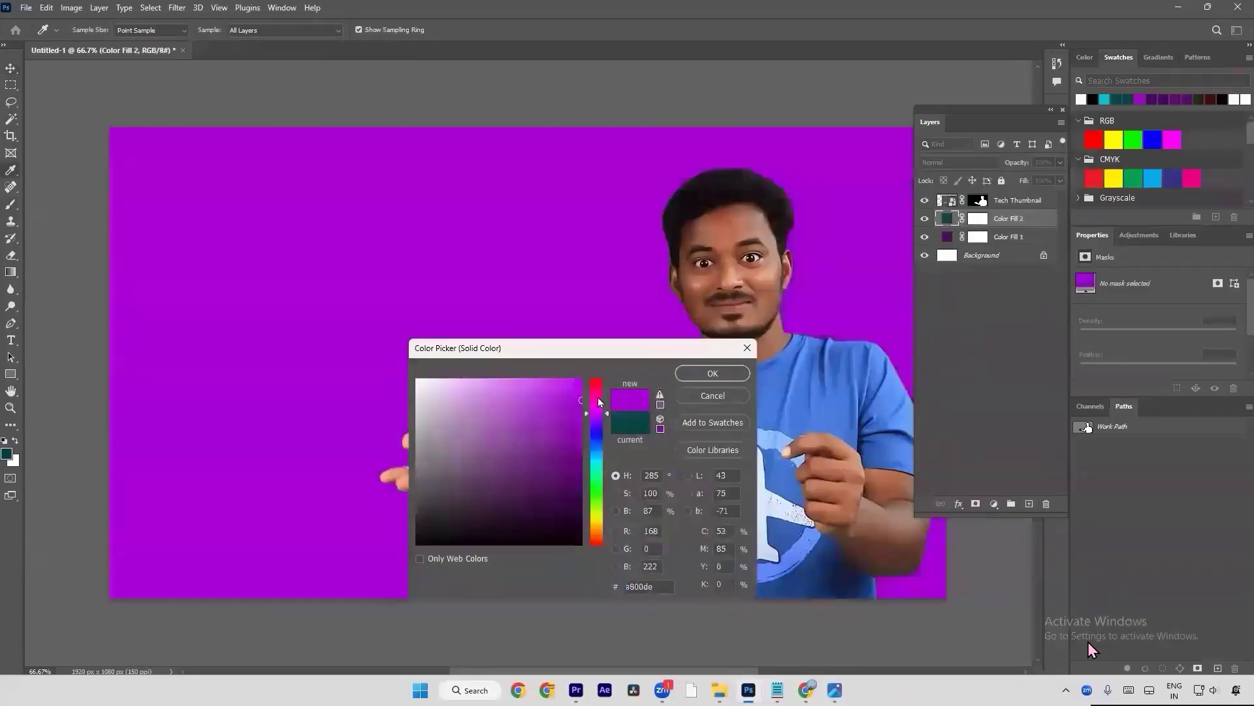
{"action": "left_click", "coordinate": [713, 372]}
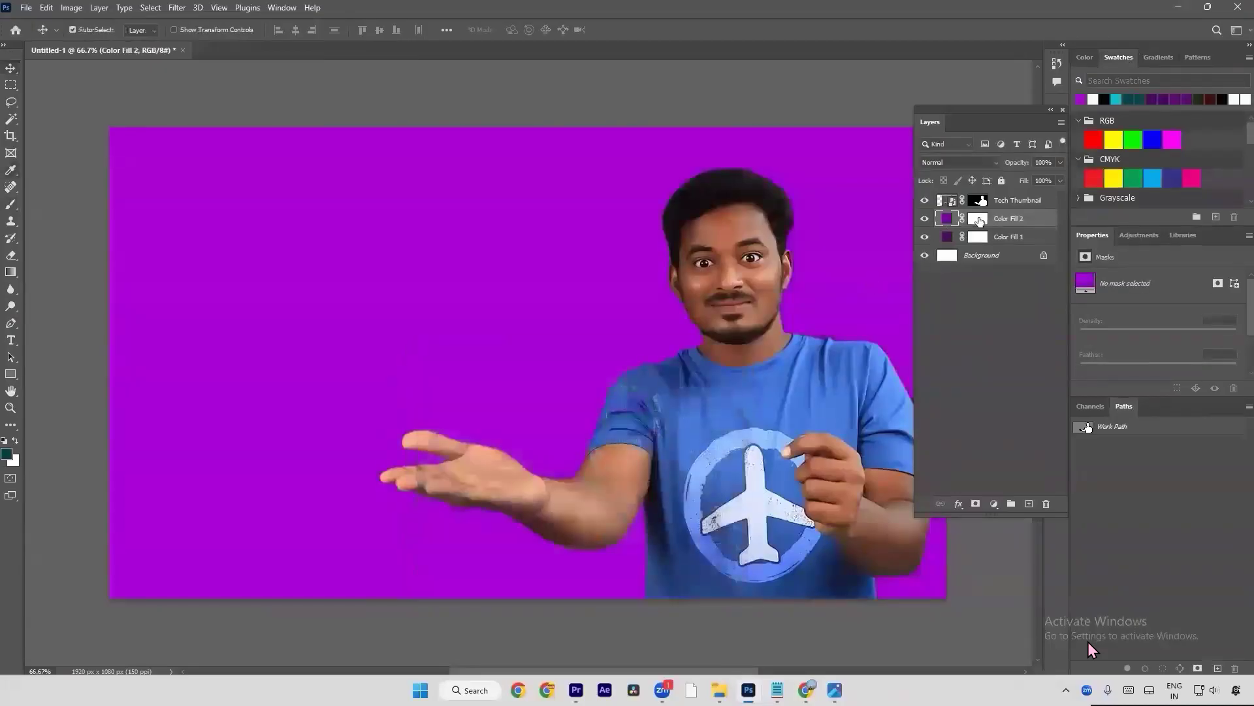
{"action": "left_click", "coordinate": [978, 219]}
{"action": "key", "text": "ctrl+i"}
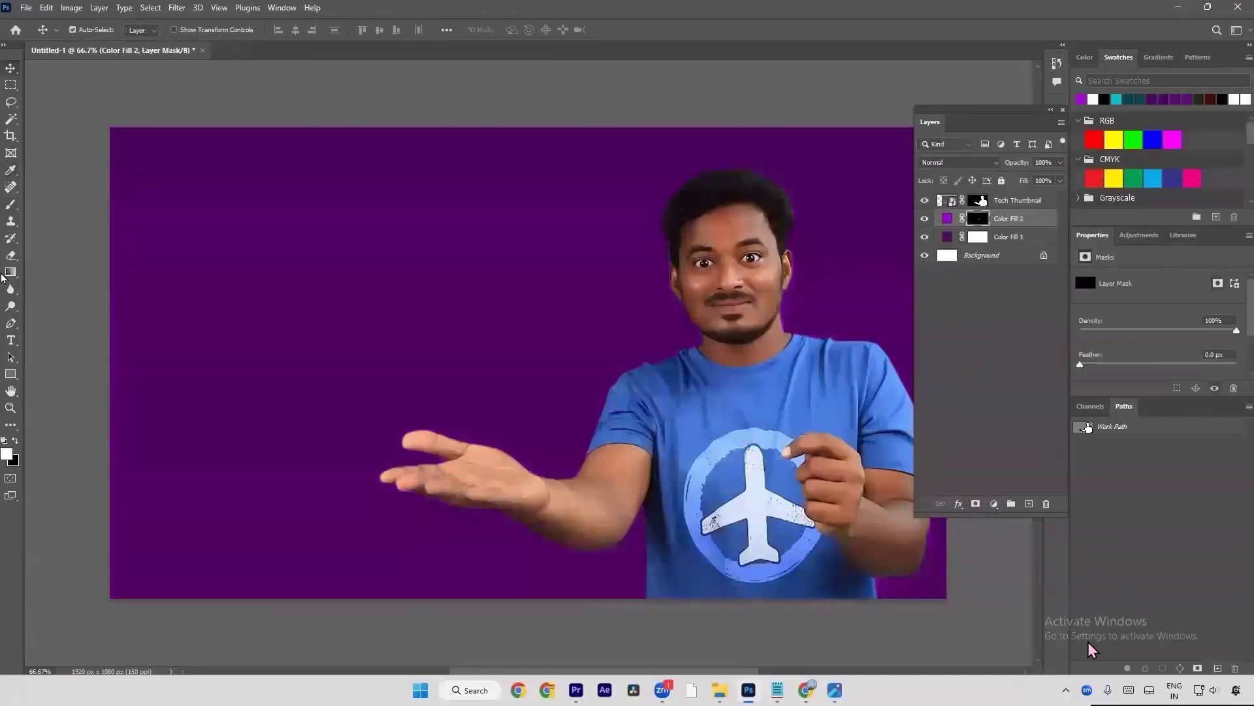
Step: Paint a bright purple glow behind the presenter in white on the Color Fill 2 mask, using an 1100 px soft brush
{"action": "left_click", "coordinate": [11, 205]}
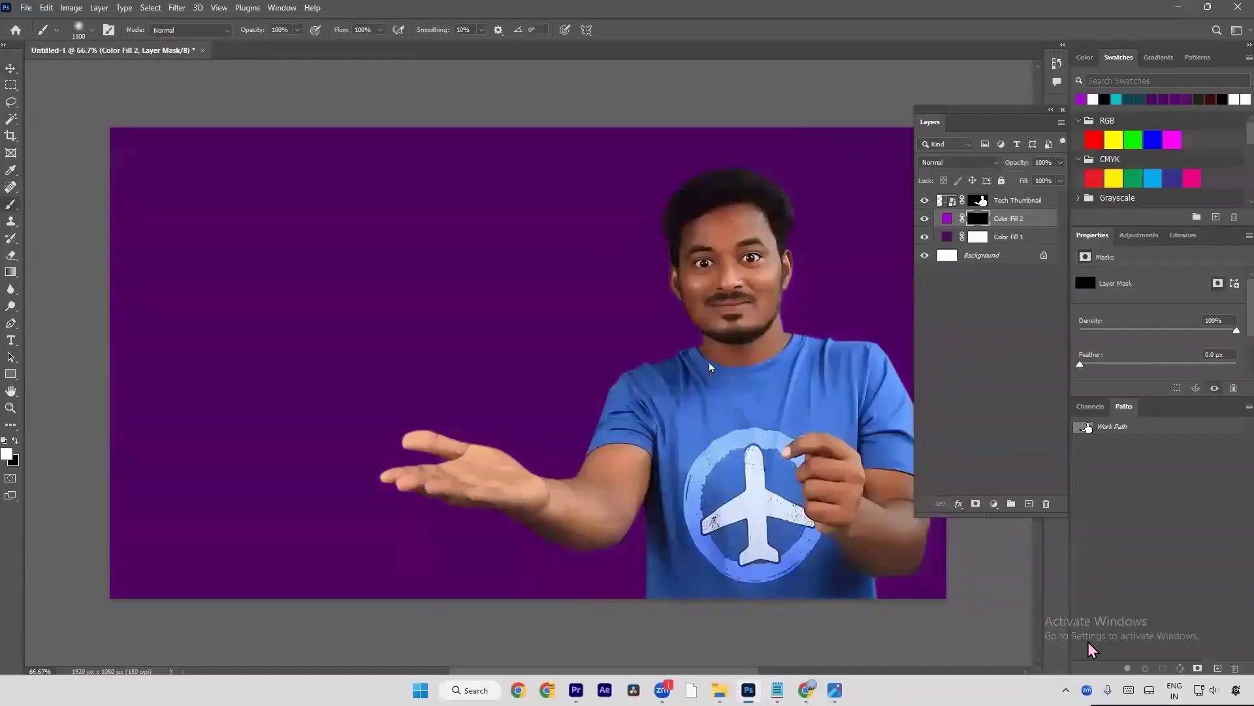
{"action": "left_click_drag", "start_coordinate": [708, 362], "coordinate": [611, 362]}
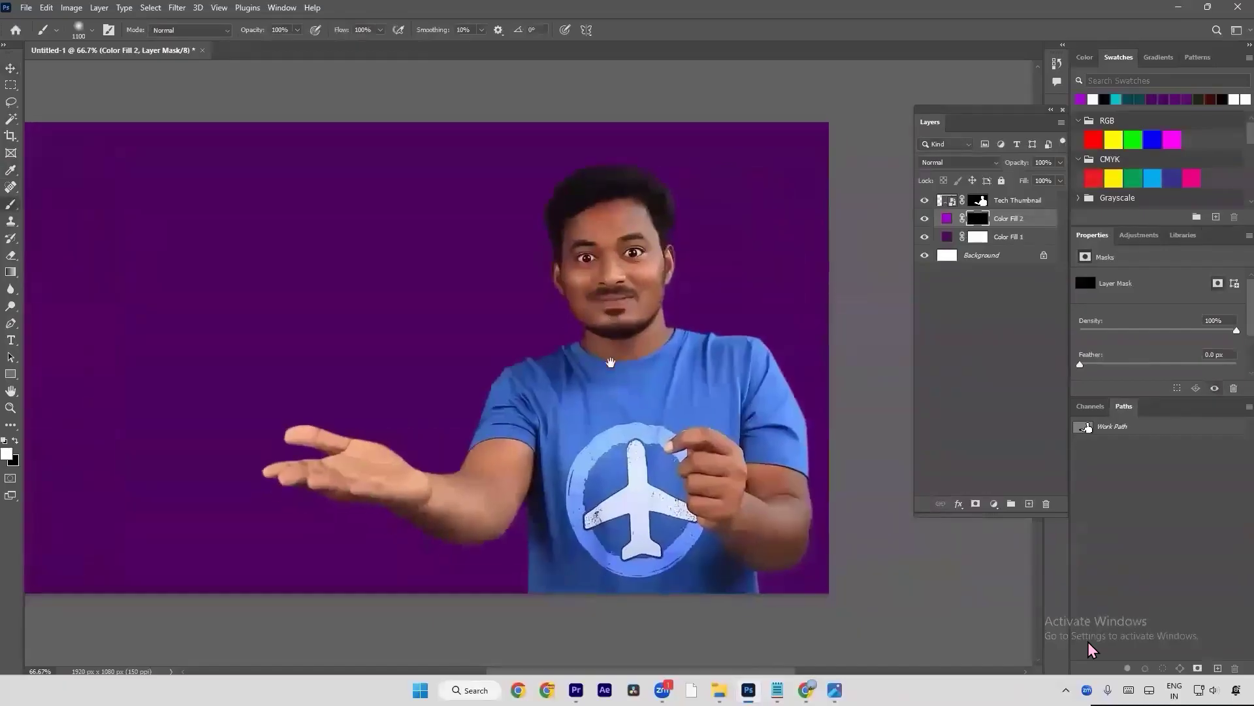
{"action": "left_click", "coordinate": [607, 368]}
{"action": "left_click", "coordinate": [603, 401]}
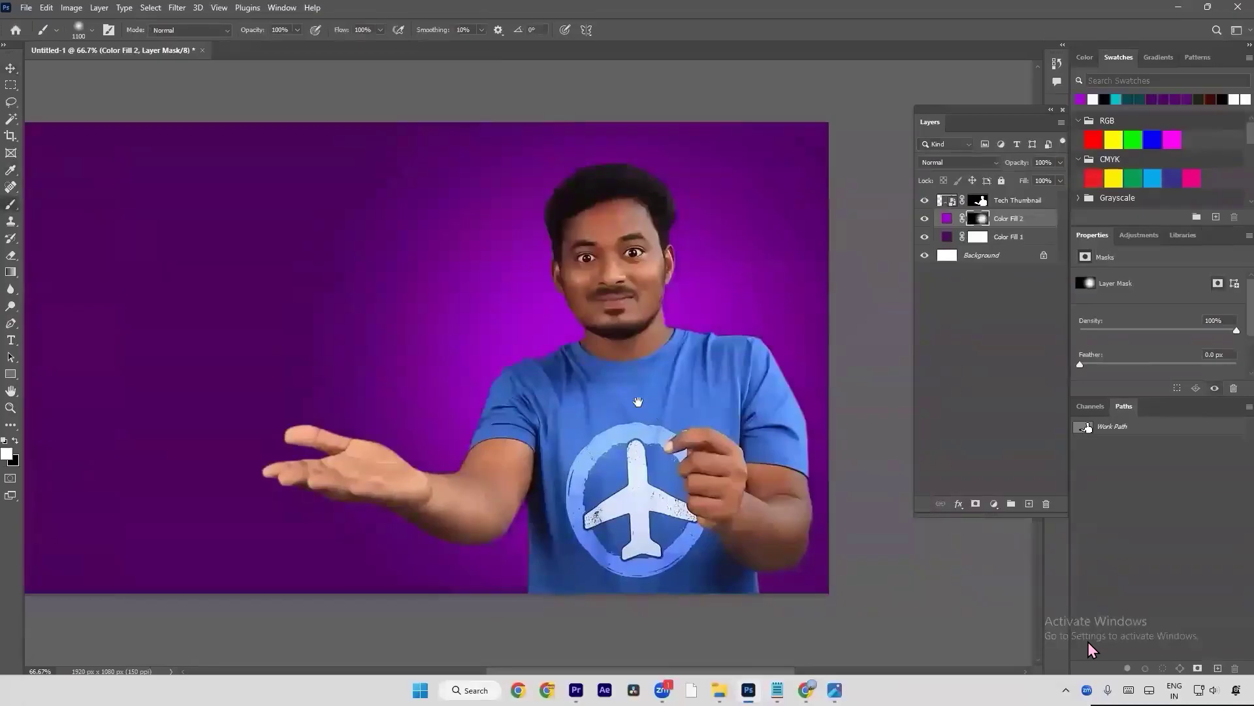
{"action": "left_click", "coordinate": [618, 407]}
{"action": "key", "text": "s"}
{"action": "key", "text": "a"}
{"action": "scroll", "coordinate": [578, 315], "scroll_direction": "up", "scroll_amount": 3}
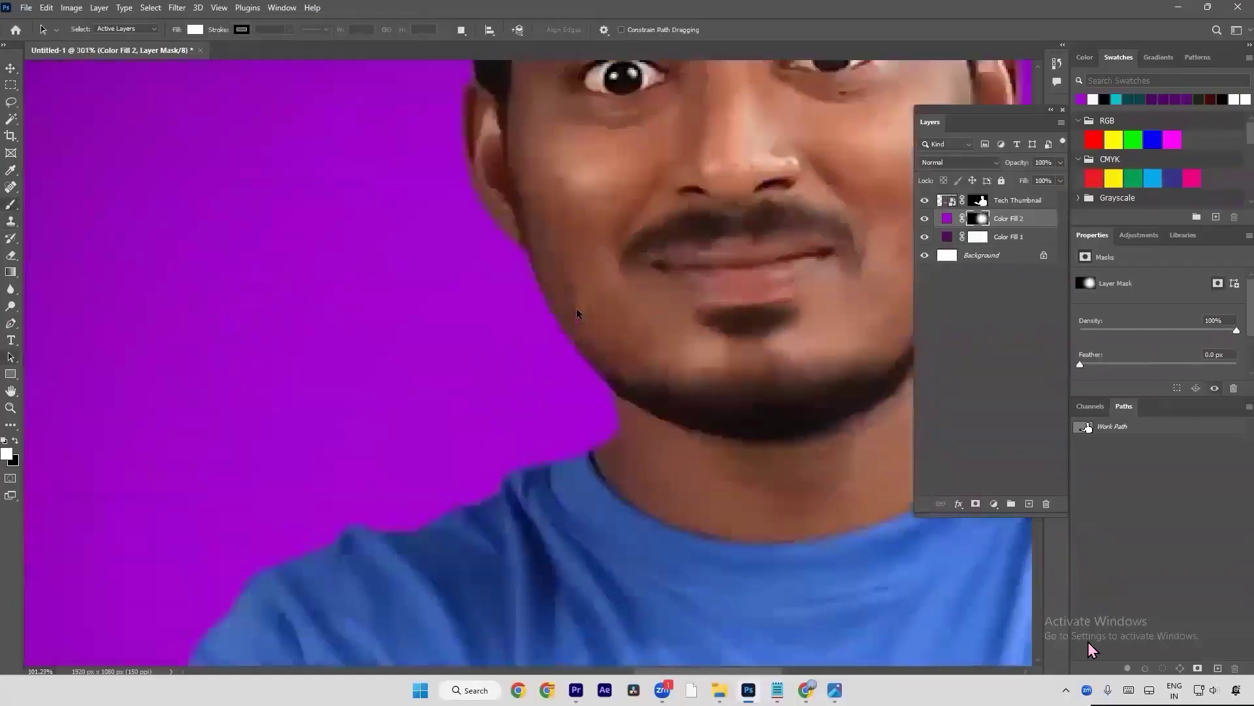
{"action": "scroll", "coordinate": [578, 315], "scroll_direction": "down", "scroll_amount": 4}
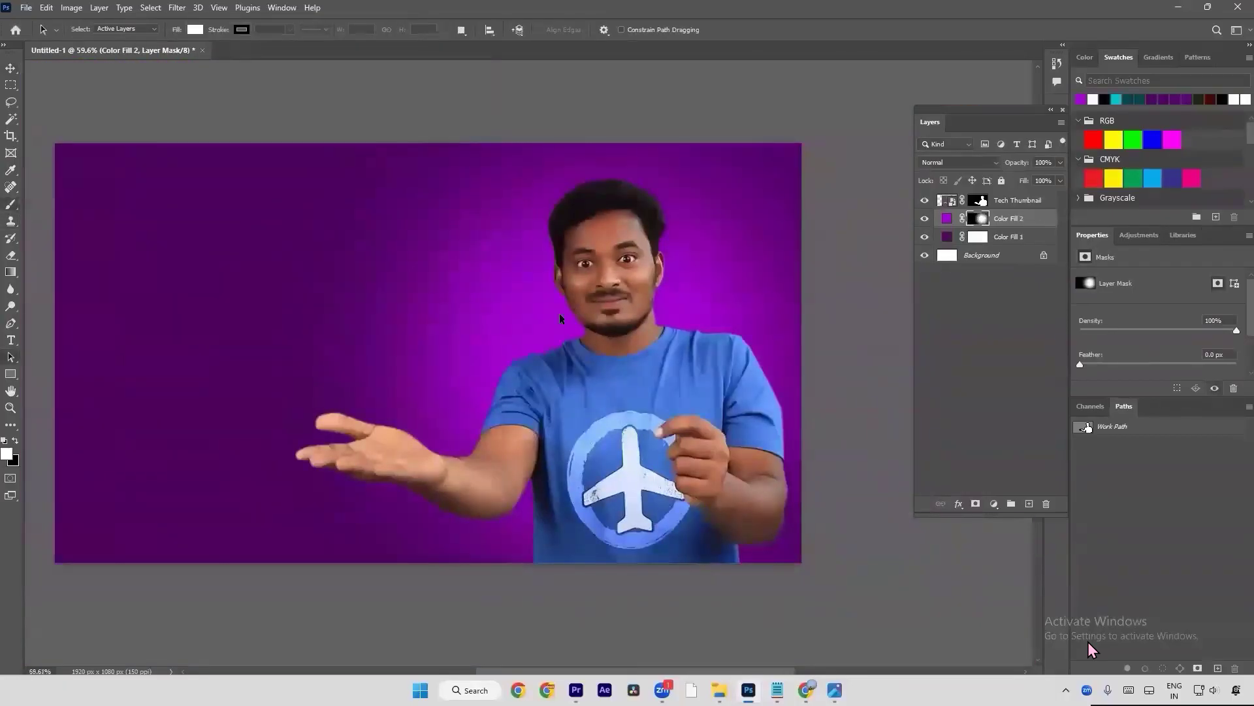
{"action": "left_click_drag", "start_coordinate": [307, 331], "coordinate": [482, 466]}
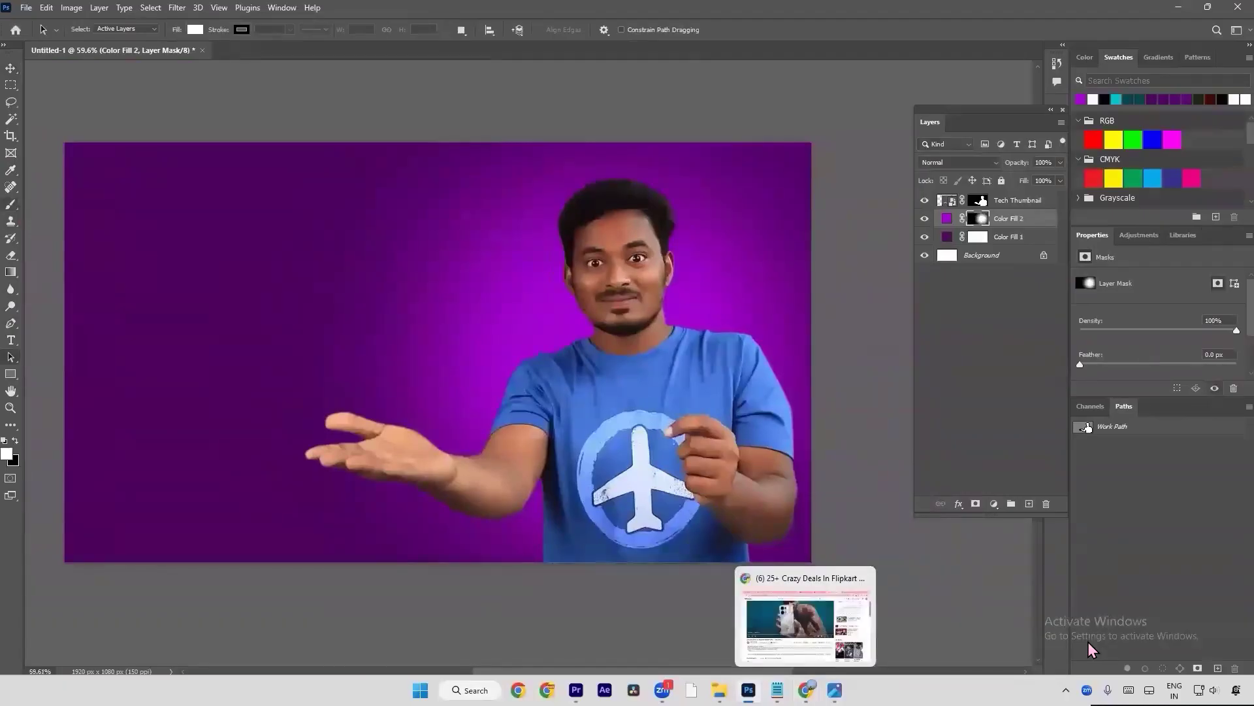
Step: Copy "5 Useful Gadgets" from the Notepad notes and add it as a text line in the upper left of the canvas
{"action": "left_click_drag", "start_coordinate": [665, 202], "coordinate": [519, 196]}
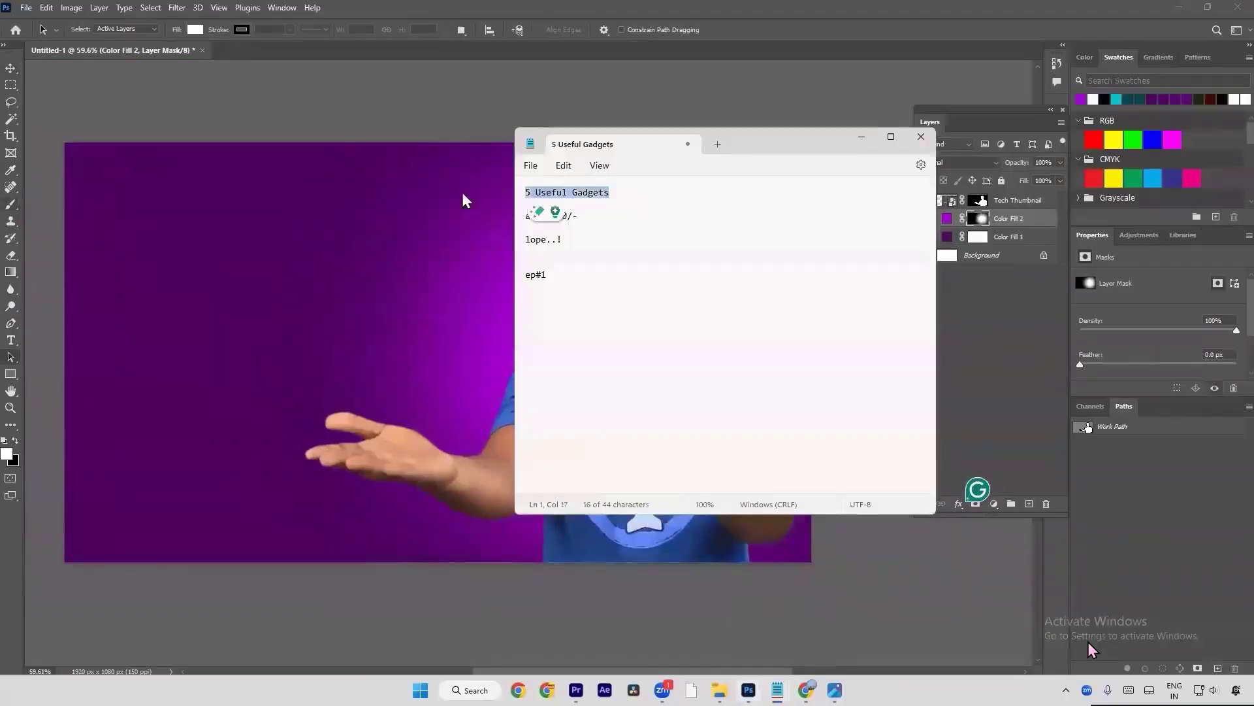
{"action": "key", "text": "ctrl+x"}
{"action": "key", "text": "ctrl+z"}
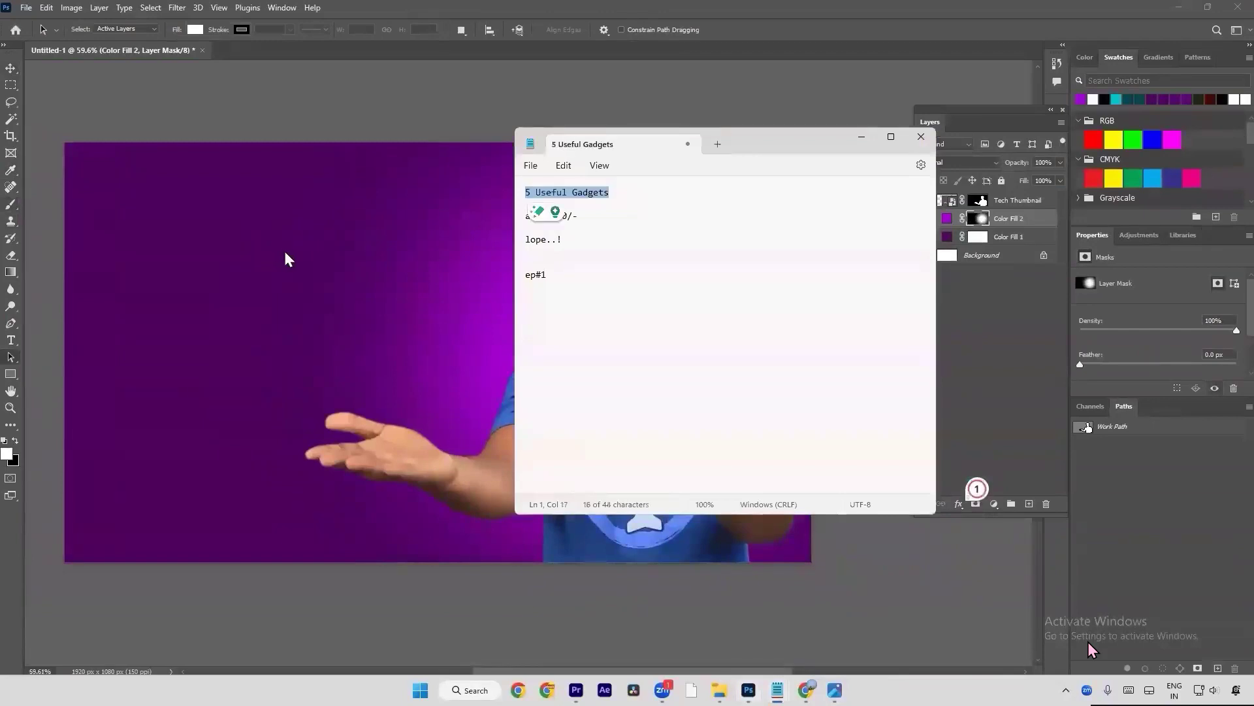
{"action": "left_click", "coordinate": [233, 272]}
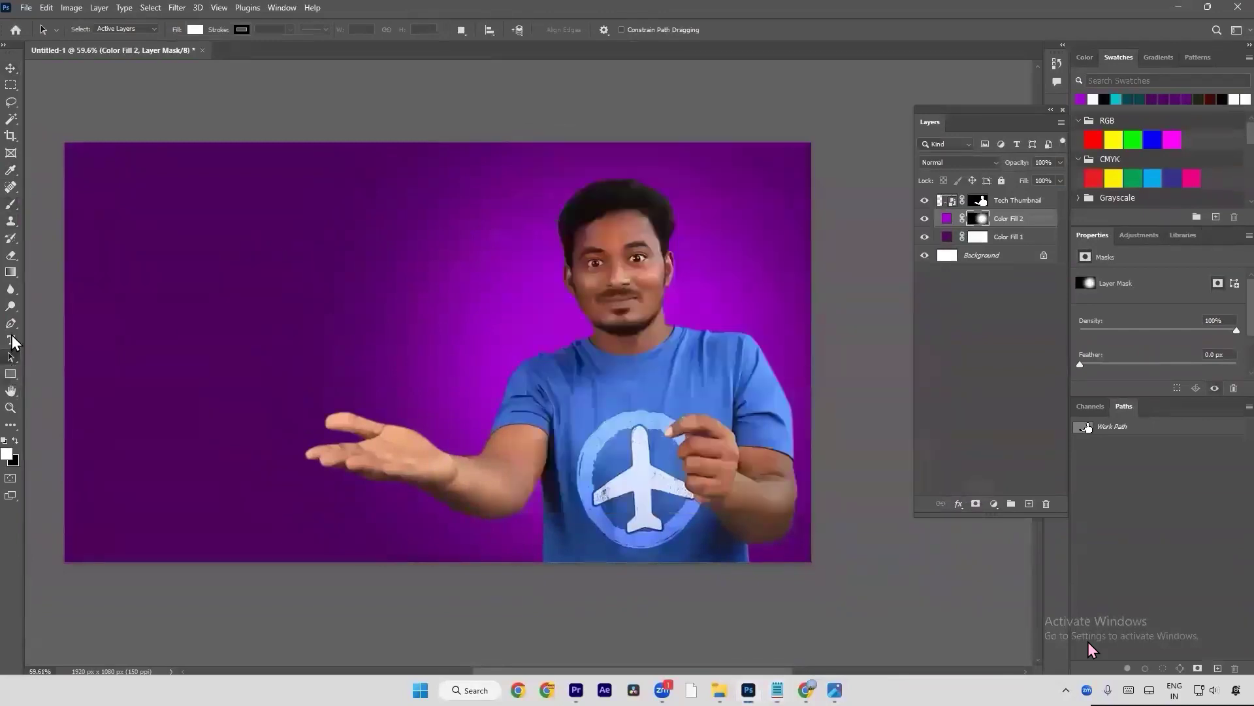
{"action": "key", "text": "t"}
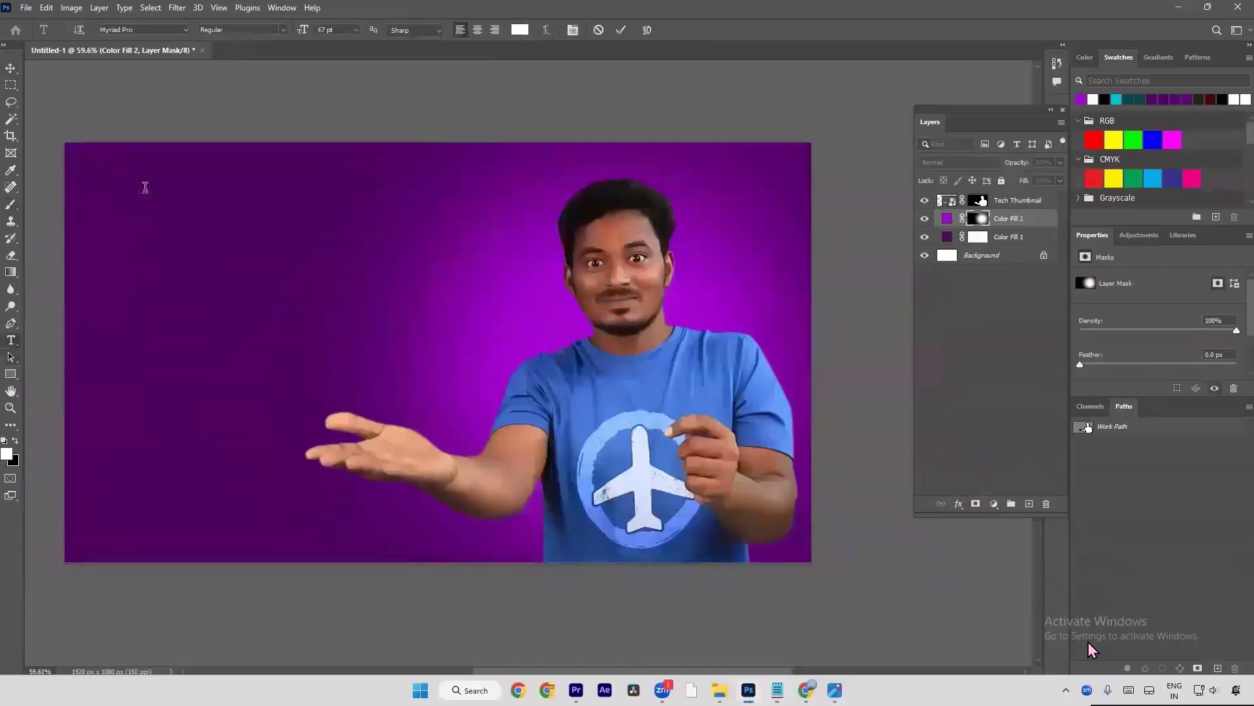
{"action": "left_click", "coordinate": [147, 193]}
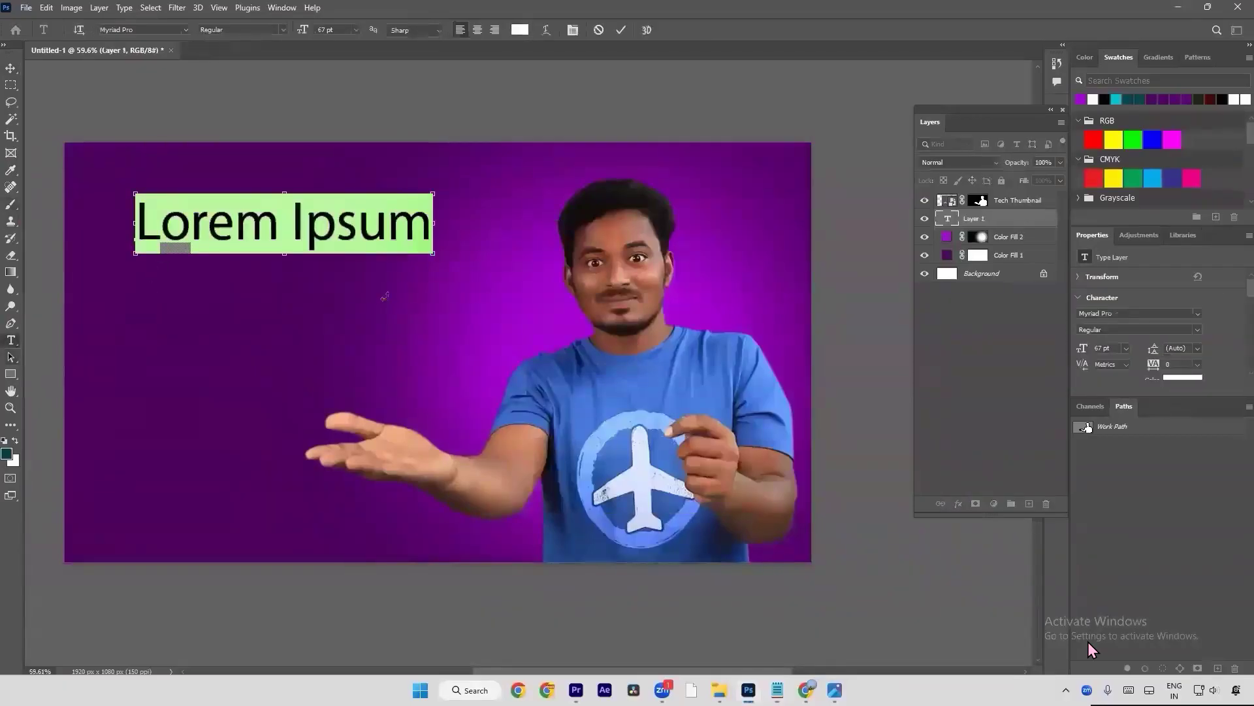
{"action": "key", "text": "ctrl+v"}
{"action": "key", "text": "ctrl+Return"}
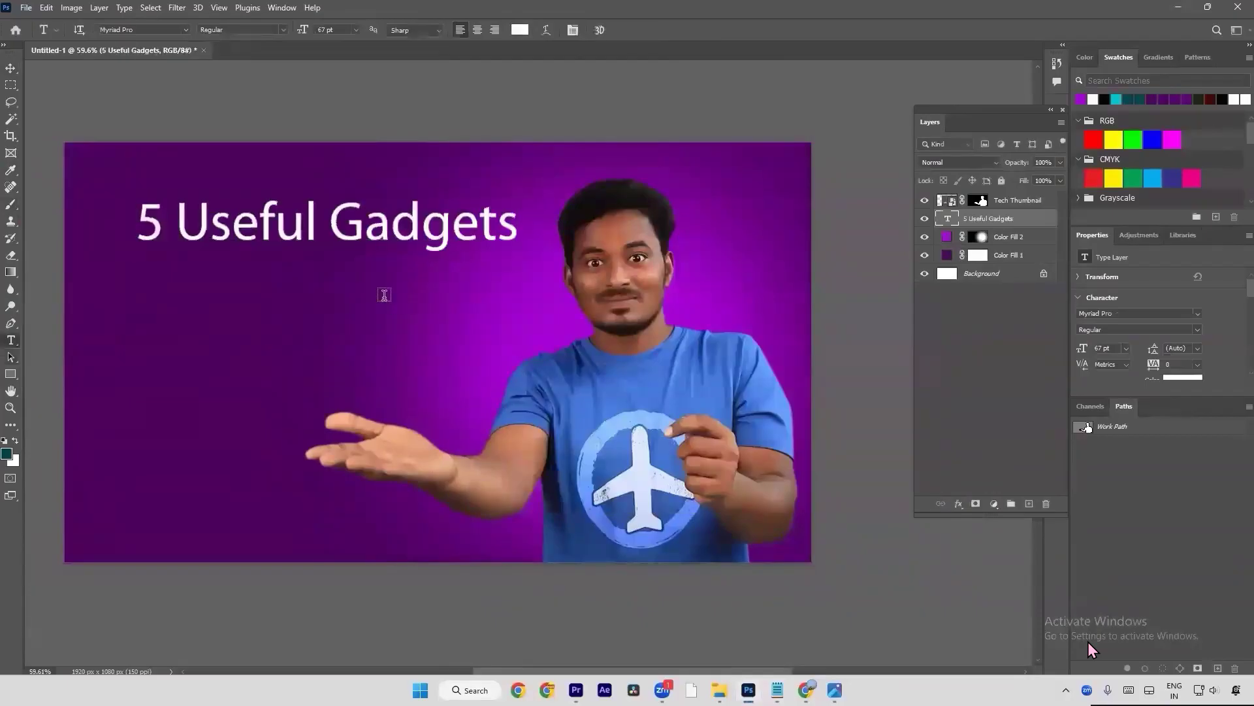
Step: Copy "anni 500/-" from the Notepad notes and add it as a separate text line below "5 Useful Gadgets"
{"action": "key", "text": "alt+Tab"}
{"action": "left_click", "coordinate": [600, 219]}
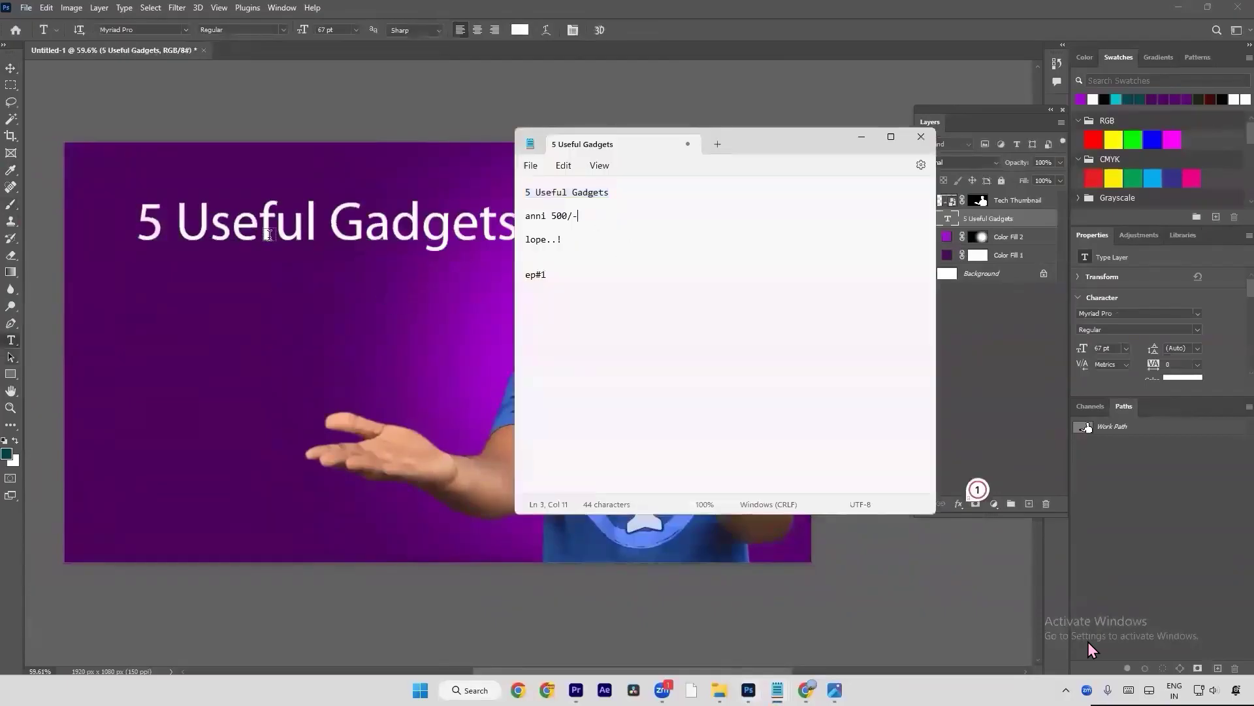
{"action": "key", "text": "alt+Tab"}
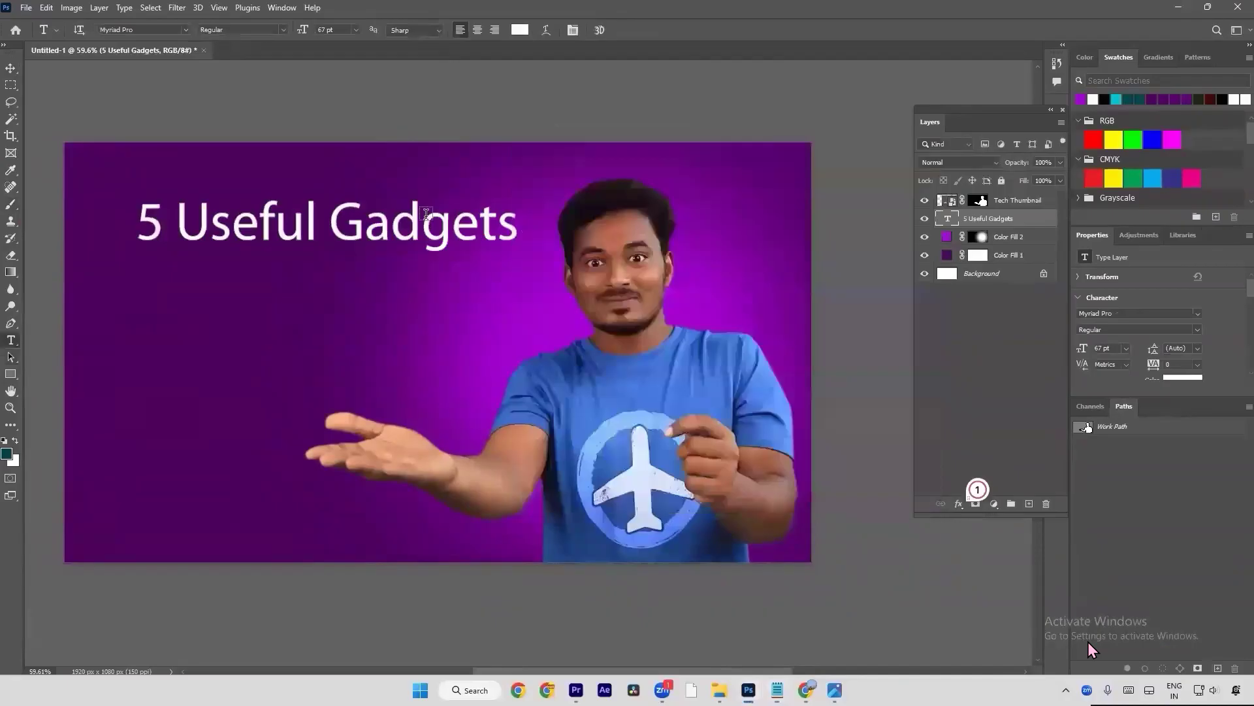
{"action": "key", "text": "alt+Tab"}
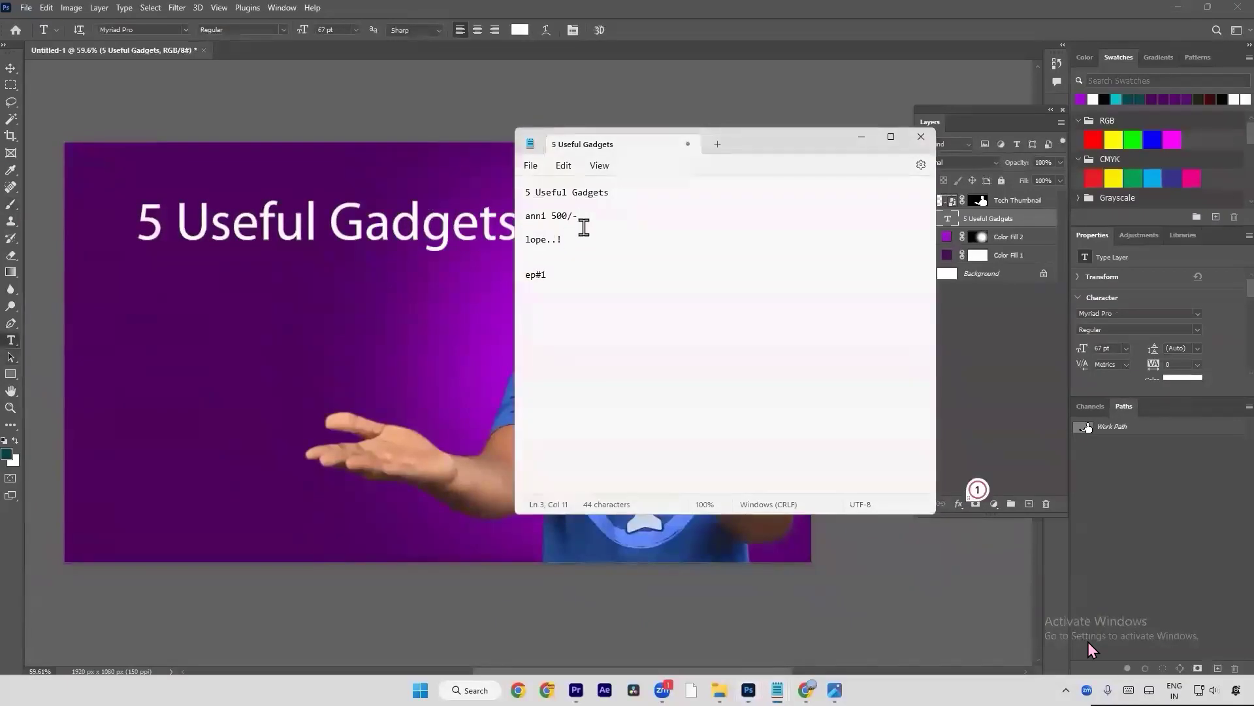
{"action": "triple_click", "coordinate": [584, 220]}
{"action": "key", "text": "ctrl+c"}
{"action": "key", "text": "alt+Tab"}
{"action": "left_click", "coordinate": [226, 333]}
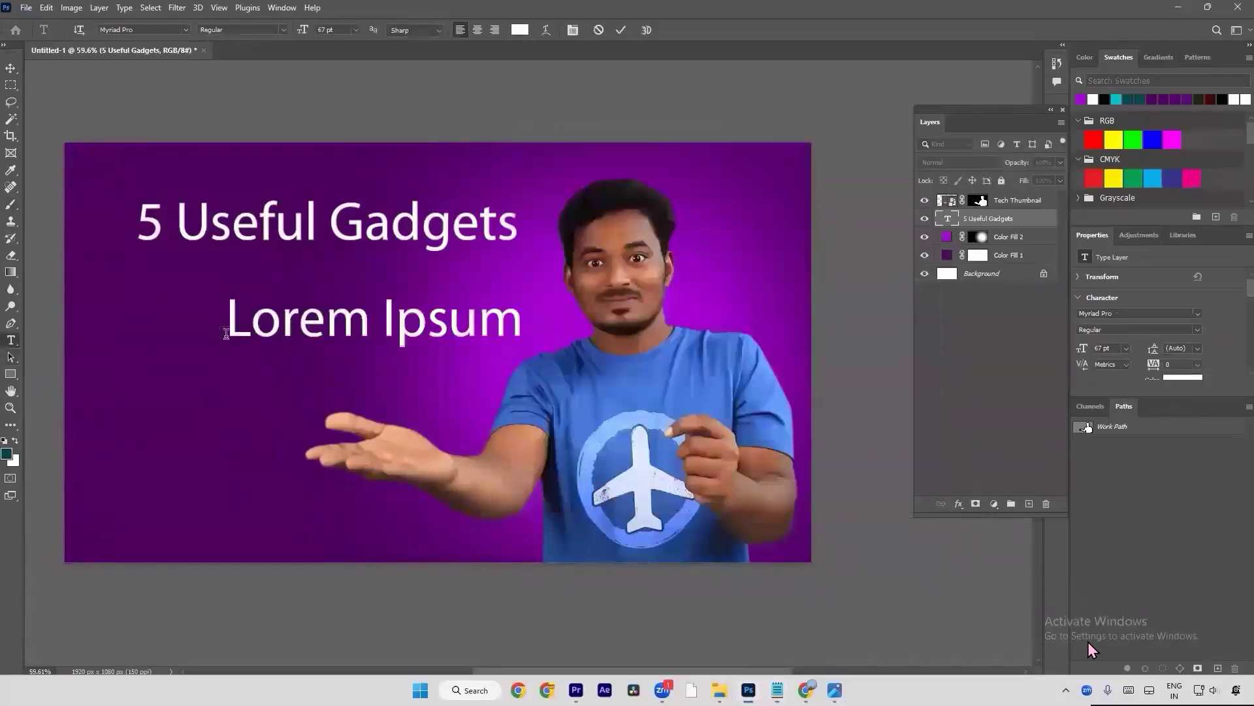
{"action": "key", "text": "ctrl+v"}
{"action": "key", "text": "ctrl+Return"}
Step: Copy "lope..!" from the Notepad notes and add it as a third text line on the canvas's left side
{"action": "key", "text": "alt+Tab"}
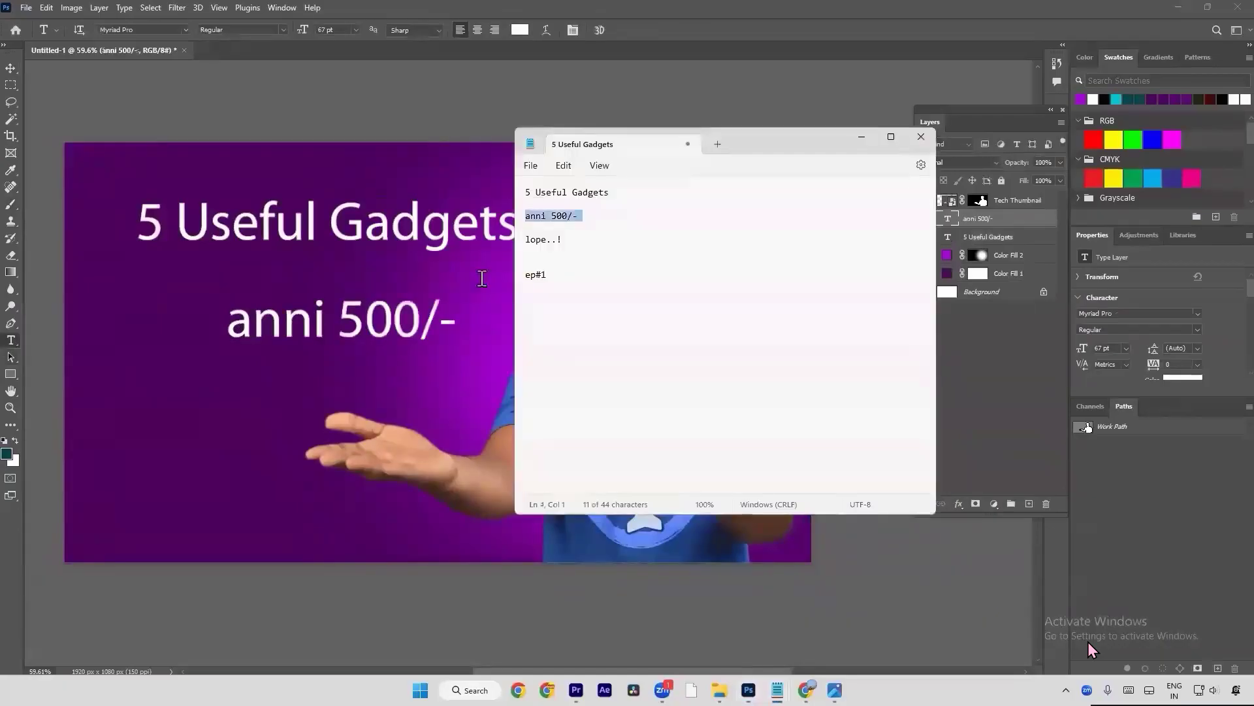
{"action": "left_click_drag", "start_coordinate": [629, 235], "coordinate": [475, 242]}
{"action": "key", "text": "ctrl+c"}
{"action": "key", "text": "alt+Tab"}
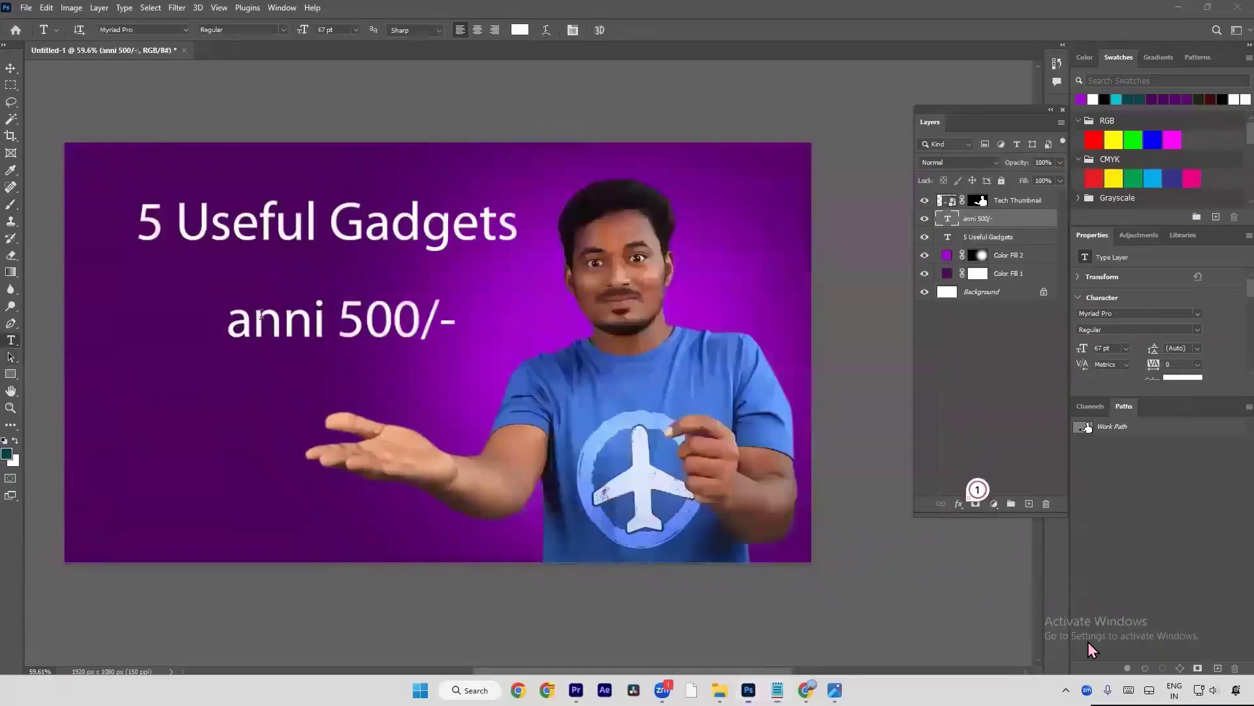
{"action": "left_click", "coordinate": [128, 331]}
{"action": "key", "text": "ctrl+v"}
{"action": "key", "text": "ctrl+Return"}
Step: Stack the three text lines in the canvas's upper left, with "5 Useful Gadgets" first, "anni 500/-" second and "lope..!" last
{"action": "key", "text": "v"}
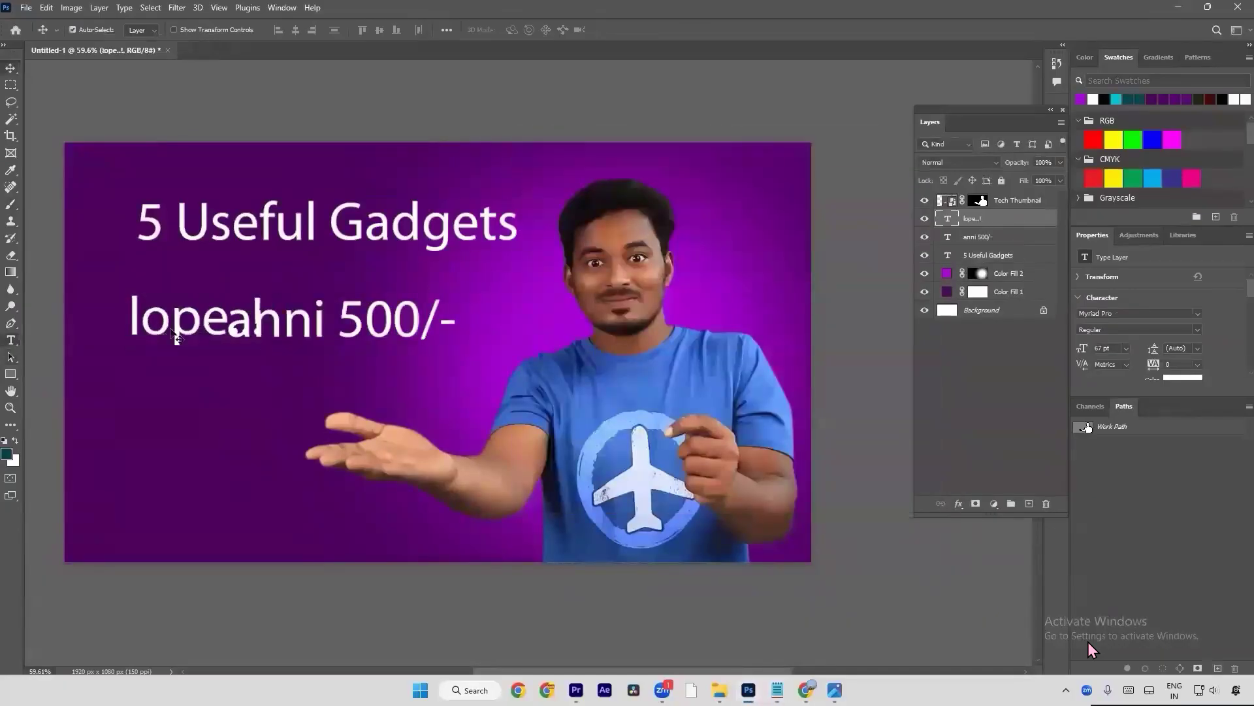
{"action": "left_click_drag", "start_coordinate": [167, 332], "coordinate": [130, 364]}
{"action": "left_click_drag", "start_coordinate": [328, 314], "coordinate": [296, 290]}
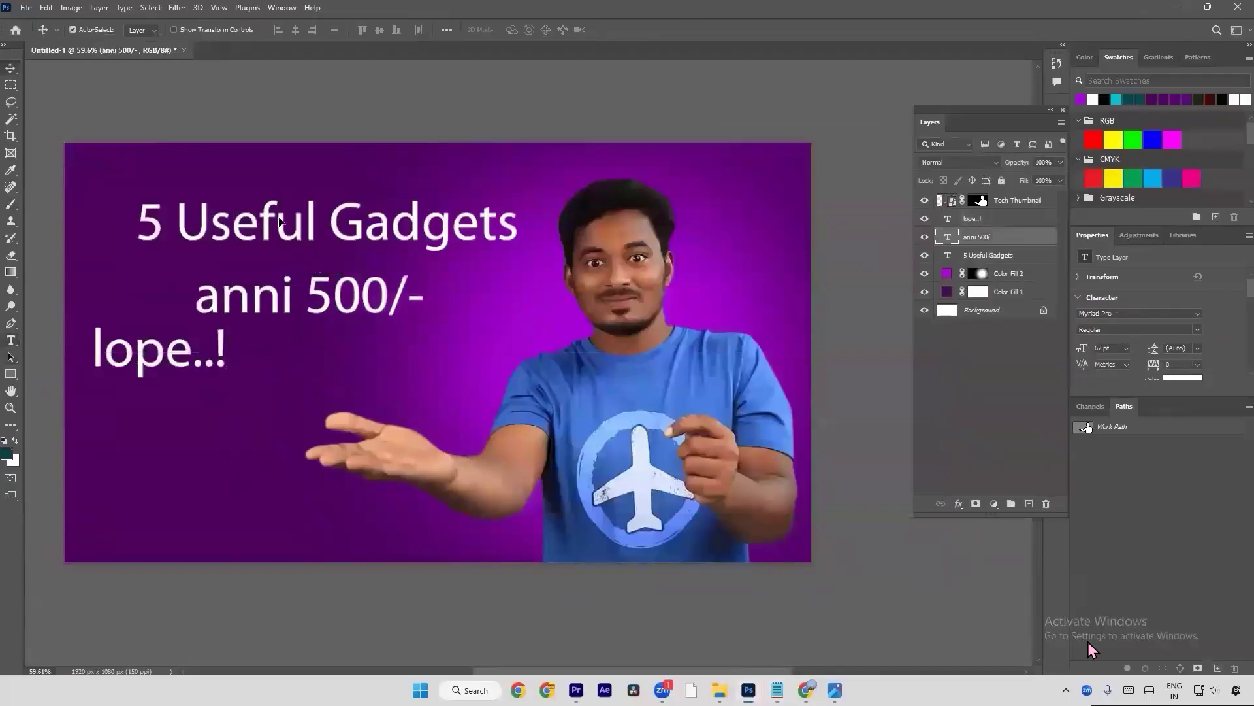
{"action": "left_click_drag", "start_coordinate": [280, 219], "coordinate": [247, 199]}
{"action": "left_click_drag", "start_coordinate": [282, 292], "coordinate": [245, 277]}
{"action": "left_click_drag", "start_coordinate": [230, 348], "coordinate": [237, 344]}
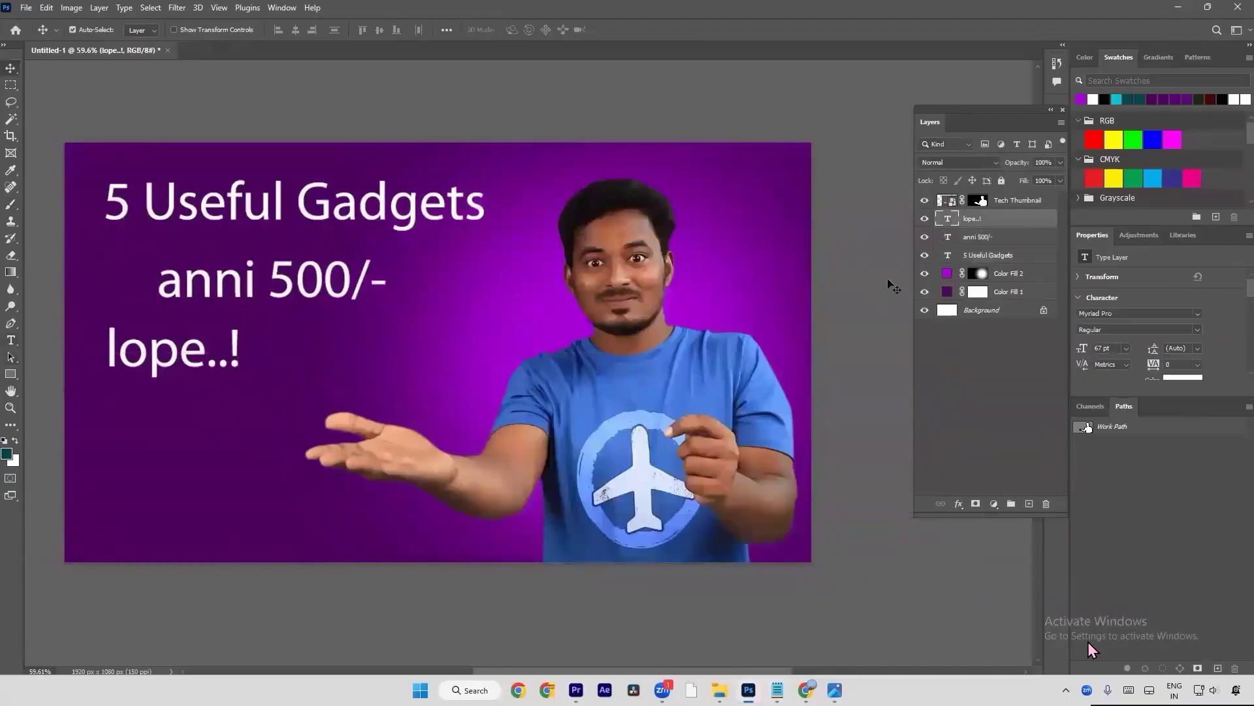
Step: Hide the "5 Useful Gadgets", "anni 500/-" and "lope..!" text layers
{"action": "left_click", "coordinate": [924, 255]}
{"action": "left_click", "coordinate": [924, 237]}
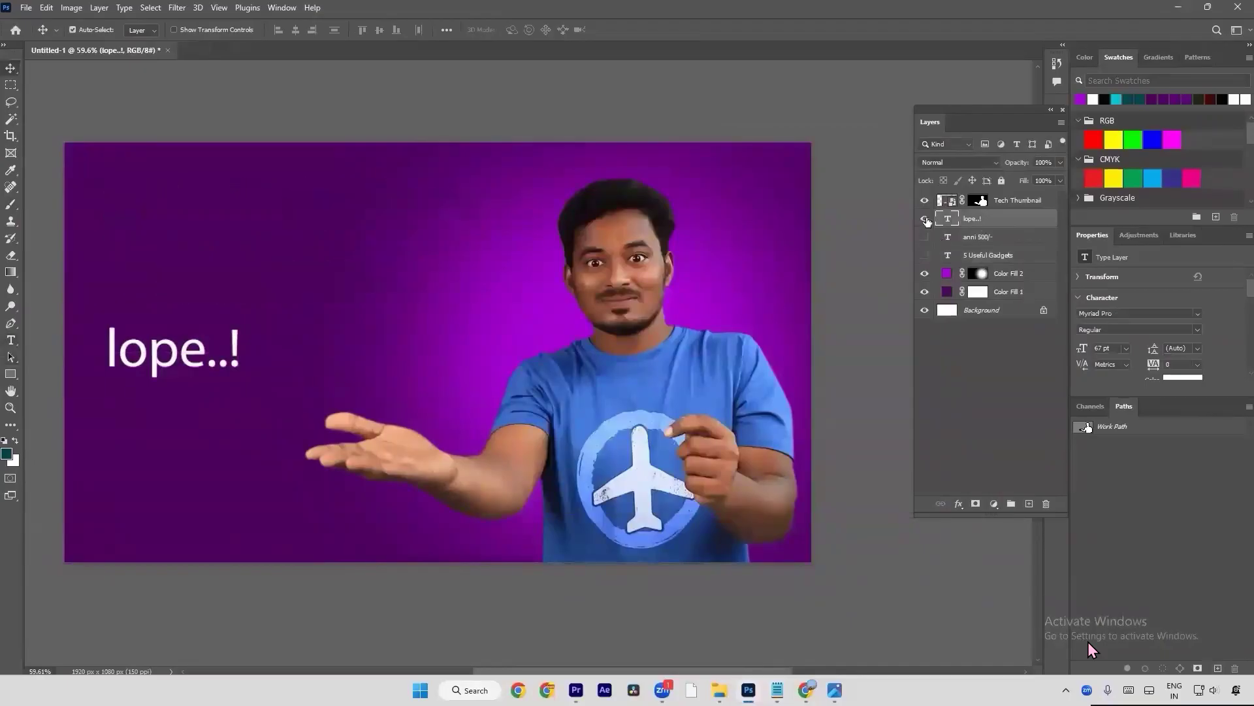
{"action": "left_click", "coordinate": [924, 218]}
{"action": "key", "text": "a"}
{"action": "left_click_drag", "start_coordinate": [311, 306], "coordinate": [512, 457]}
Step: Switch to the browser and search Yahoo images for "cottong box empty" in a new tab
{"action": "key", "text": "alt+Tab"}
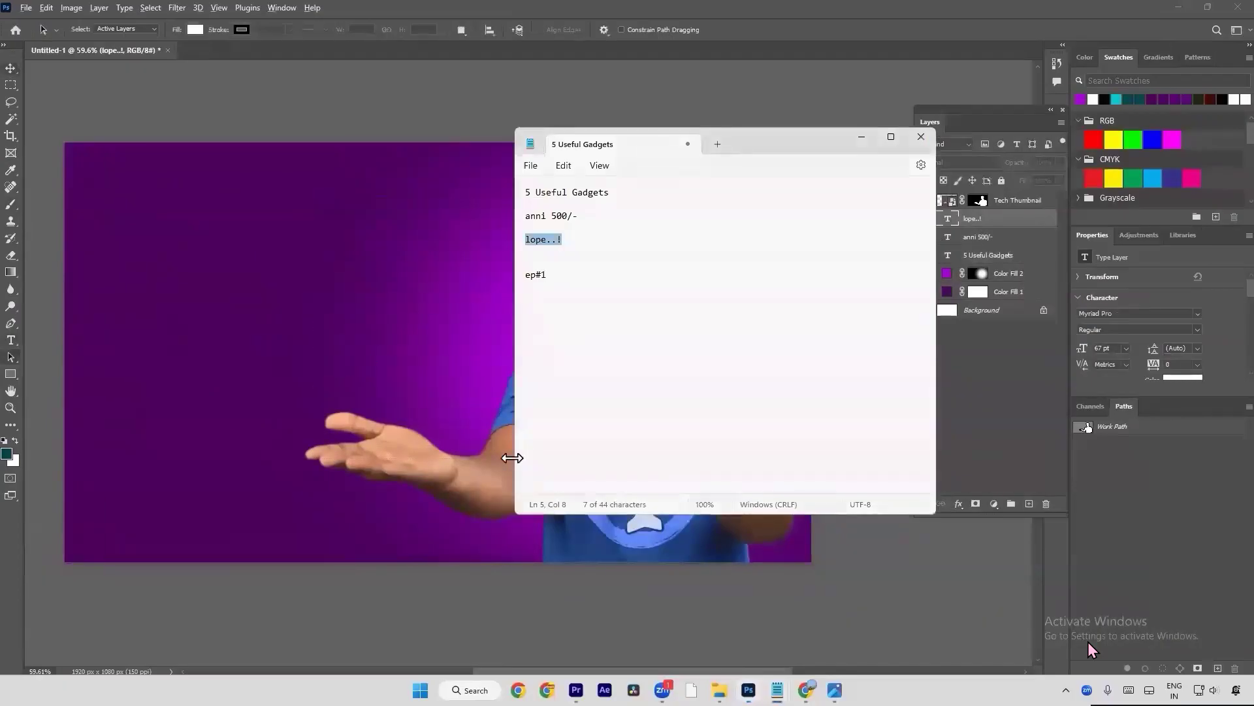
{"action": "key", "text": "alt+Tab"}
{"action": "key", "text": "alt+Tab"}
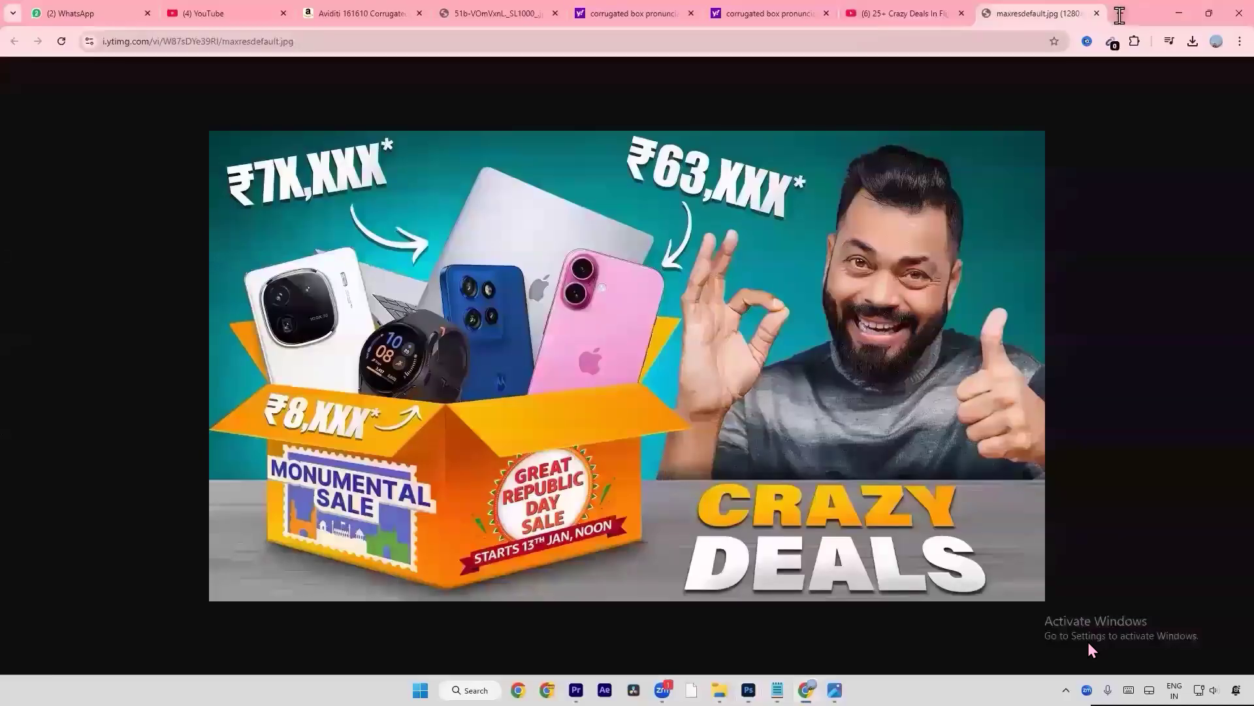
{"action": "left_click", "coordinate": [1119, 13]}
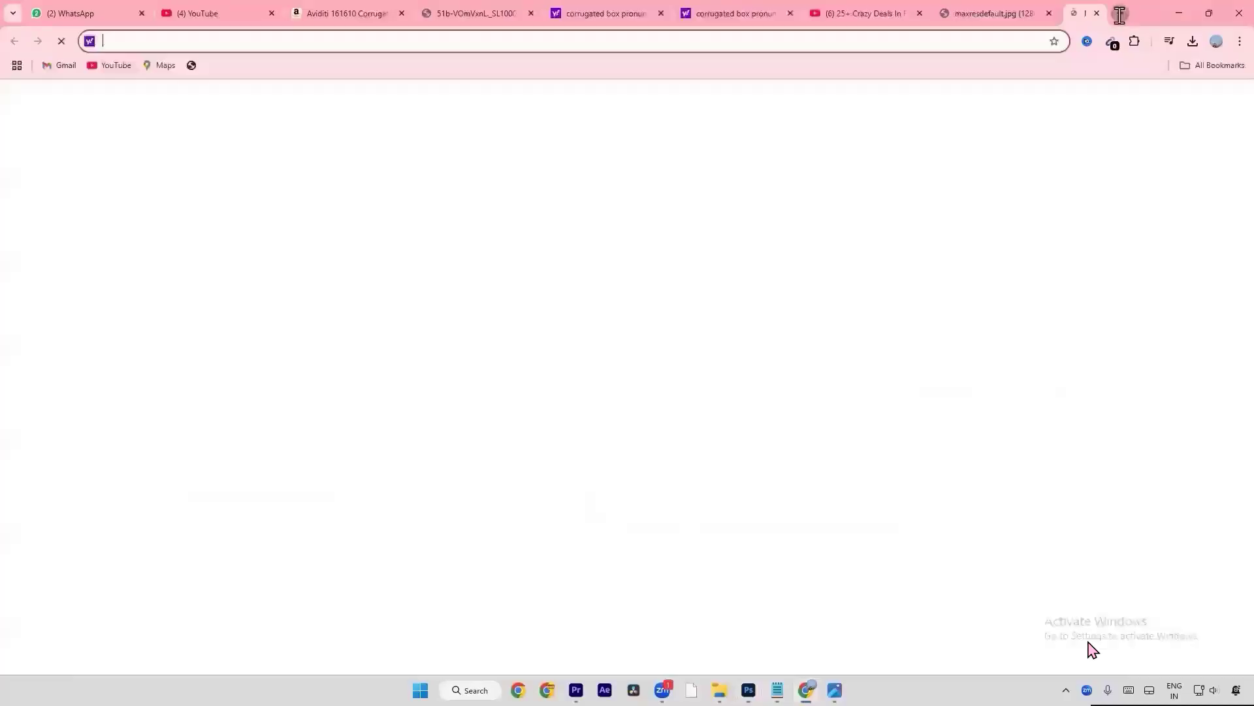
{"action": "type", "text": "cottong"}
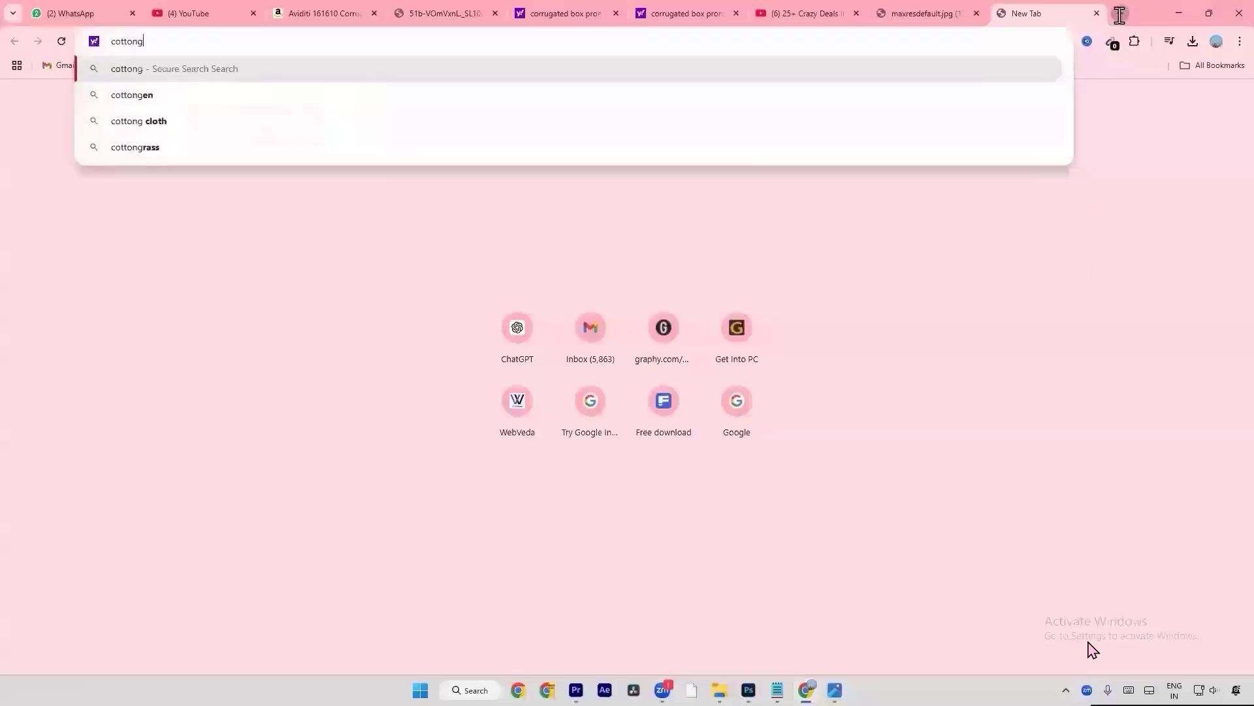
{"action": "type", "text": " box empty"}
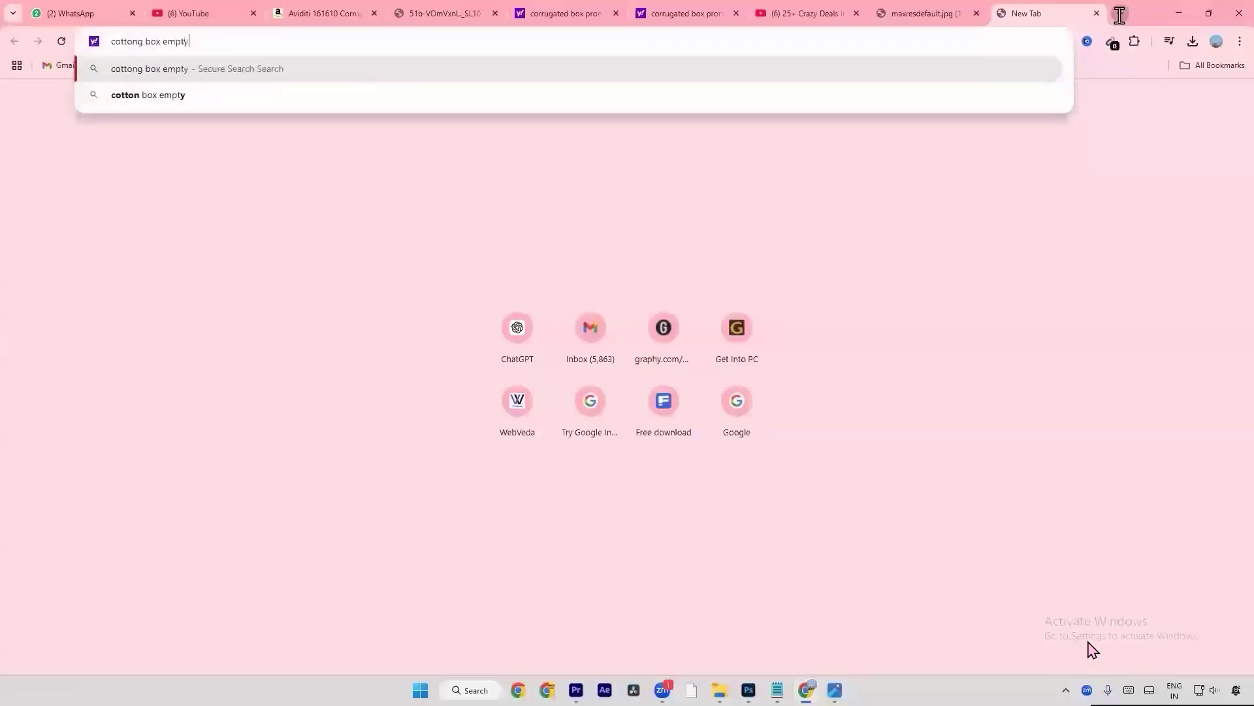
{"action": "key", "text": "Return"}
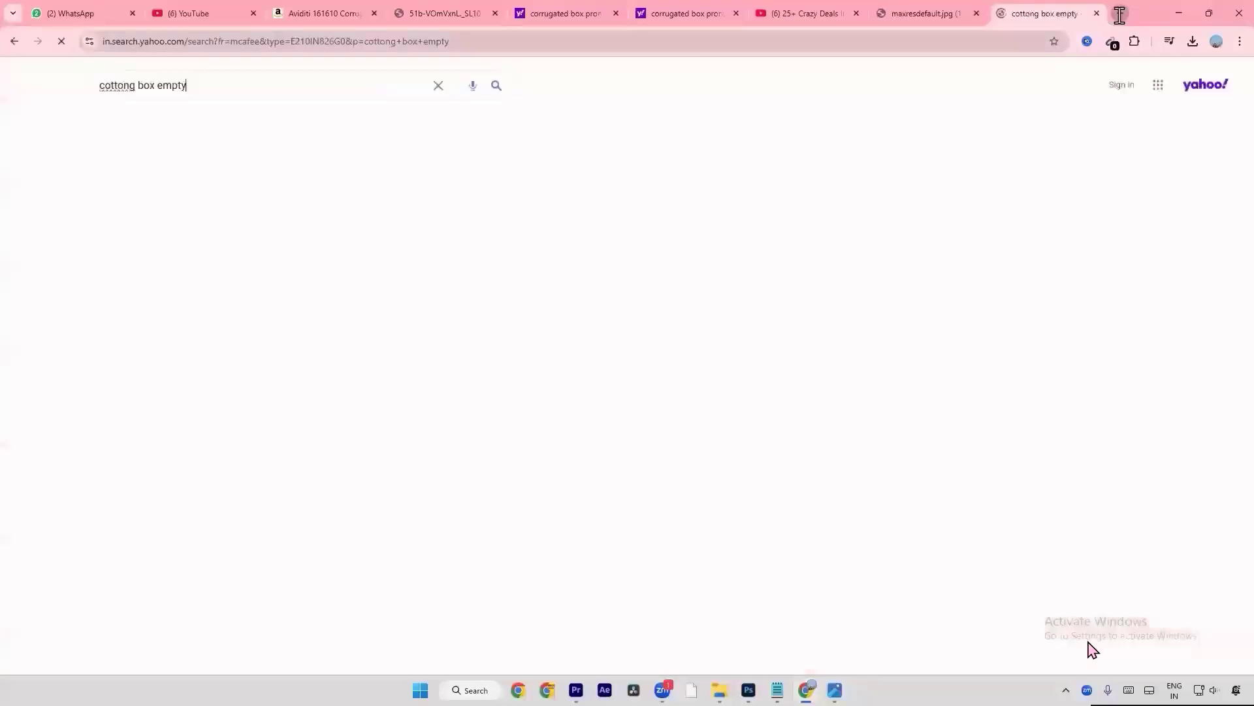
{"action": "left_click", "coordinate": [171, 121]}
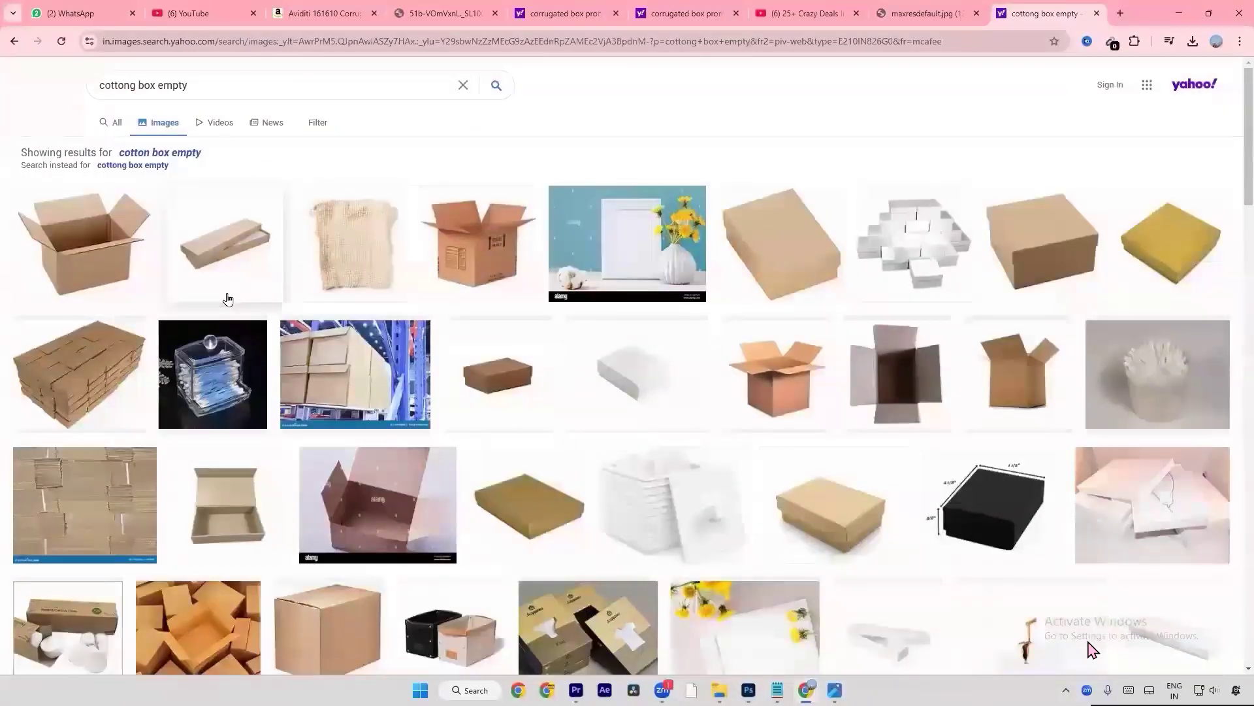
Step: Look through the box image results for an open, empty cardboard box suitable for the thumbnail
{"action": "scroll", "coordinate": [226, 295], "scroll_direction": "down", "scroll_amount": 4}
{"action": "scroll", "coordinate": [228, 300], "scroll_direction": "down", "scroll_amount": 8}
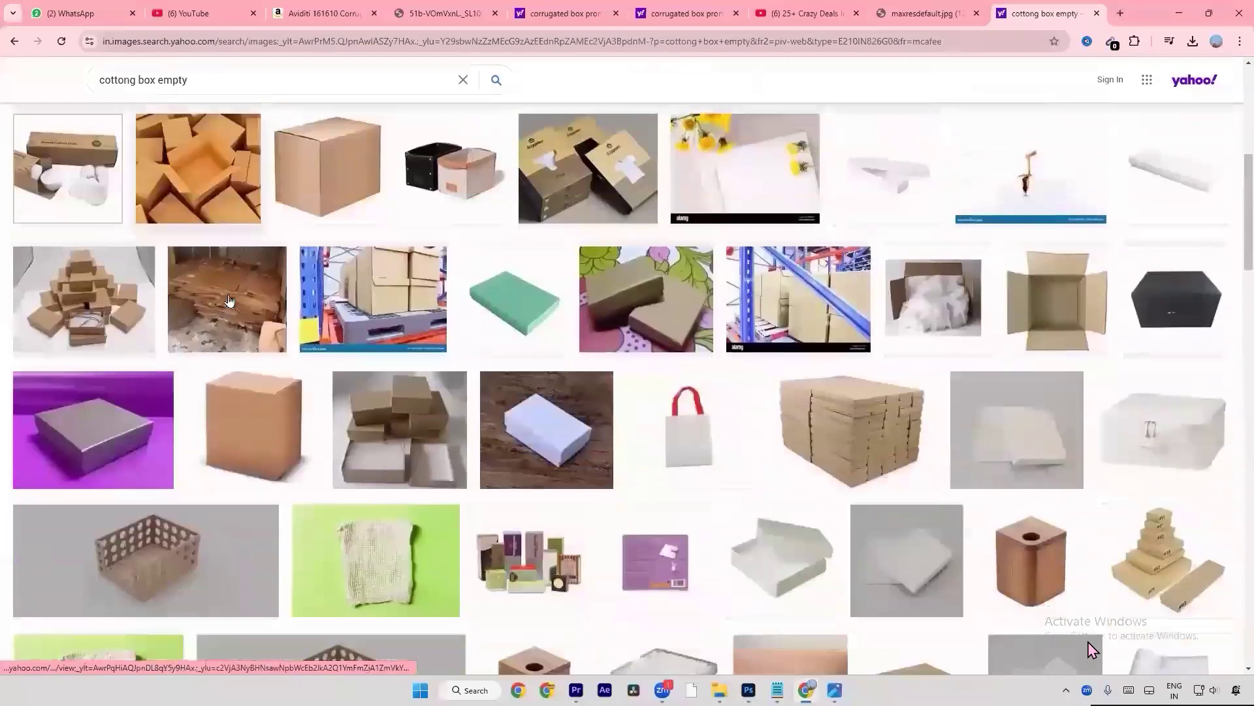
{"action": "scroll", "coordinate": [232, 301], "scroll_direction": "down", "scroll_amount": 3}
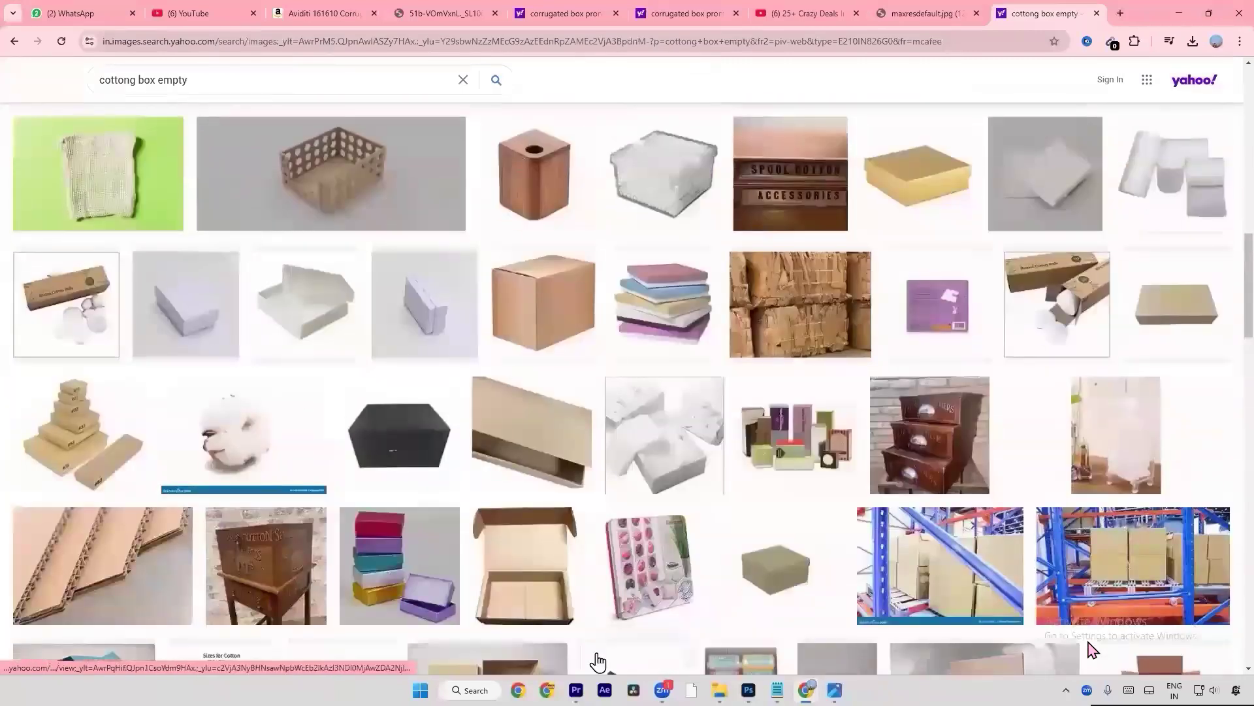
{"action": "scroll", "coordinate": [538, 531], "scroll_direction": "down", "scroll_amount": 2}
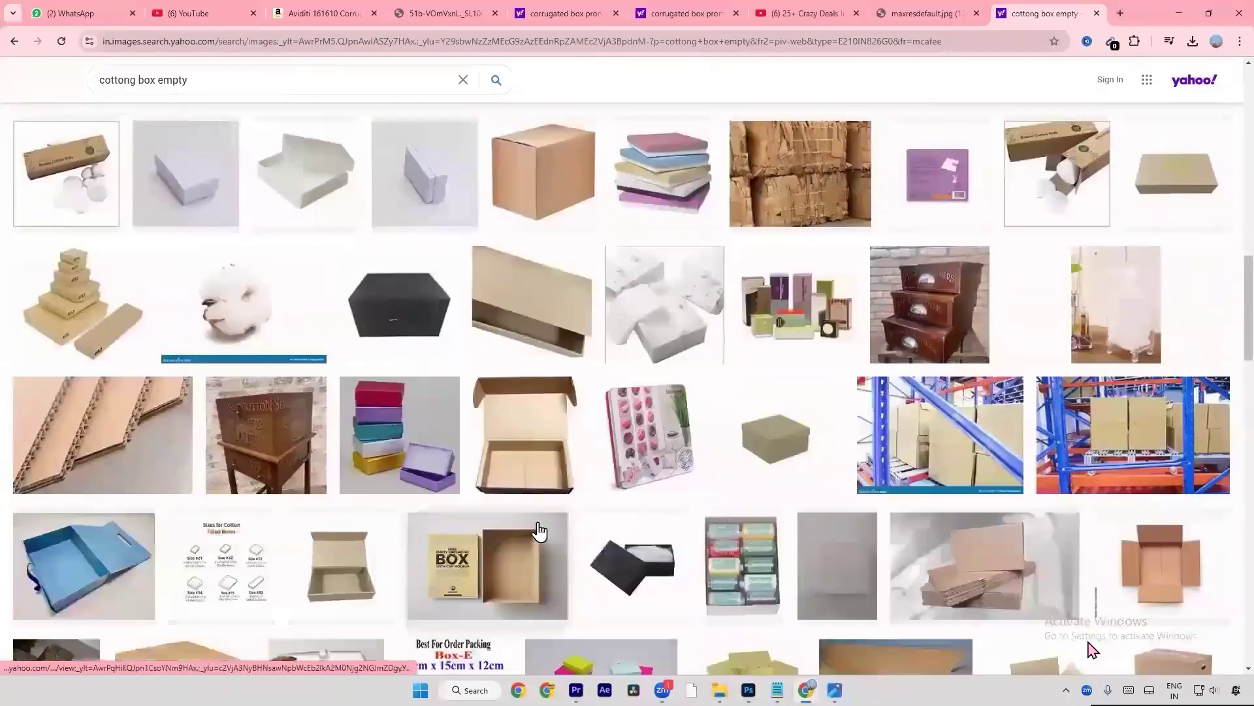
{"action": "scroll", "coordinate": [522, 521], "scroll_direction": "down", "scroll_amount": 3}
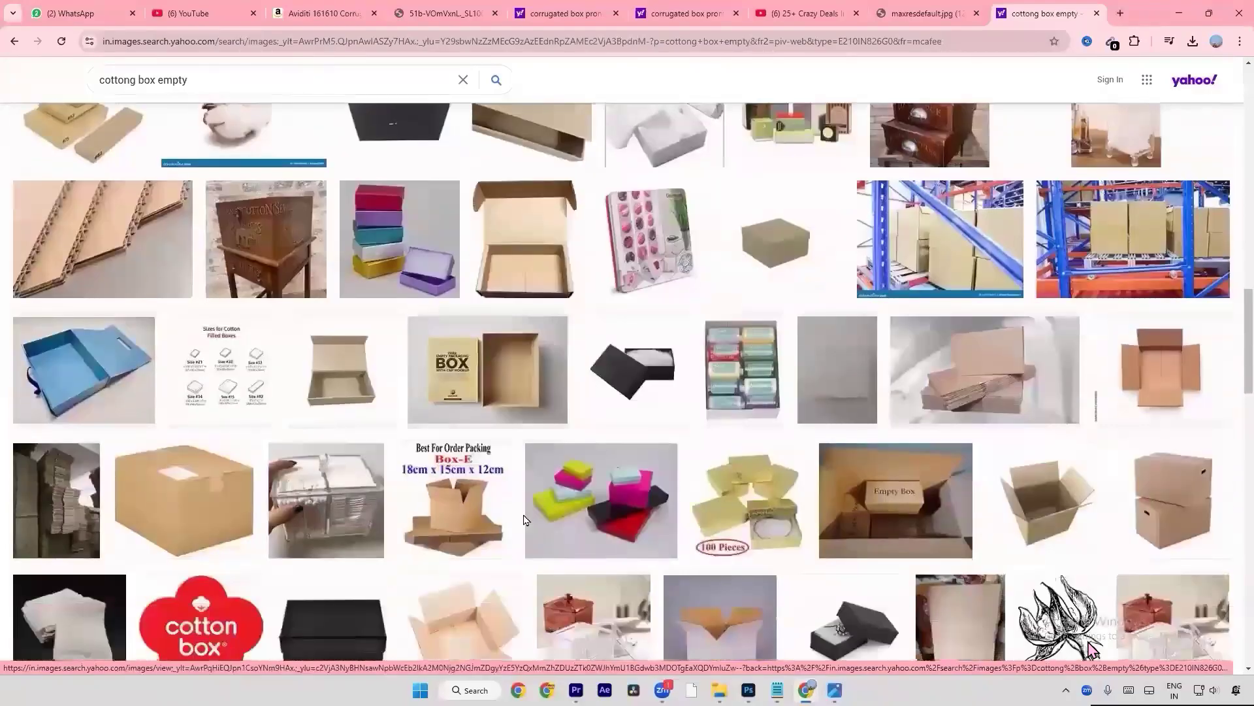
{"action": "scroll", "coordinate": [523, 519], "scroll_direction": "down", "scroll_amount": 2}
{"action": "scroll", "coordinate": [524, 520], "scroll_direction": "down", "scroll_amount": 2}
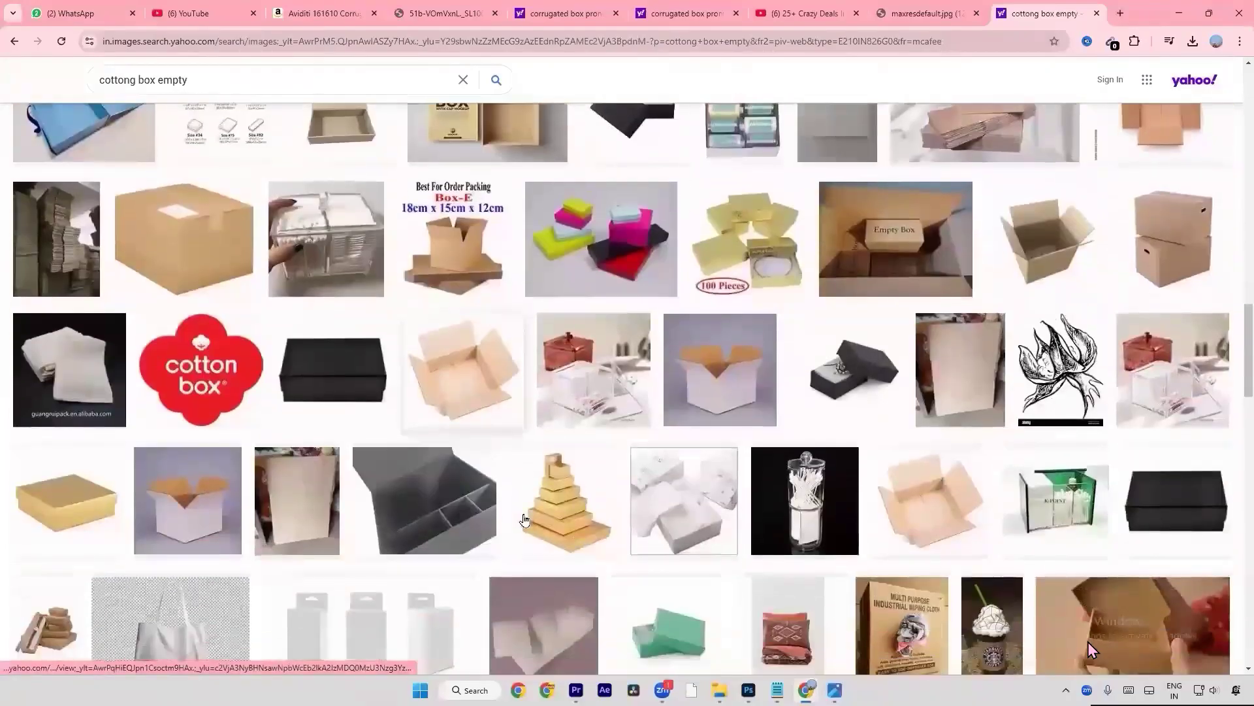
{"action": "scroll", "coordinate": [523, 519], "scroll_direction": "down", "scroll_amount": 10}
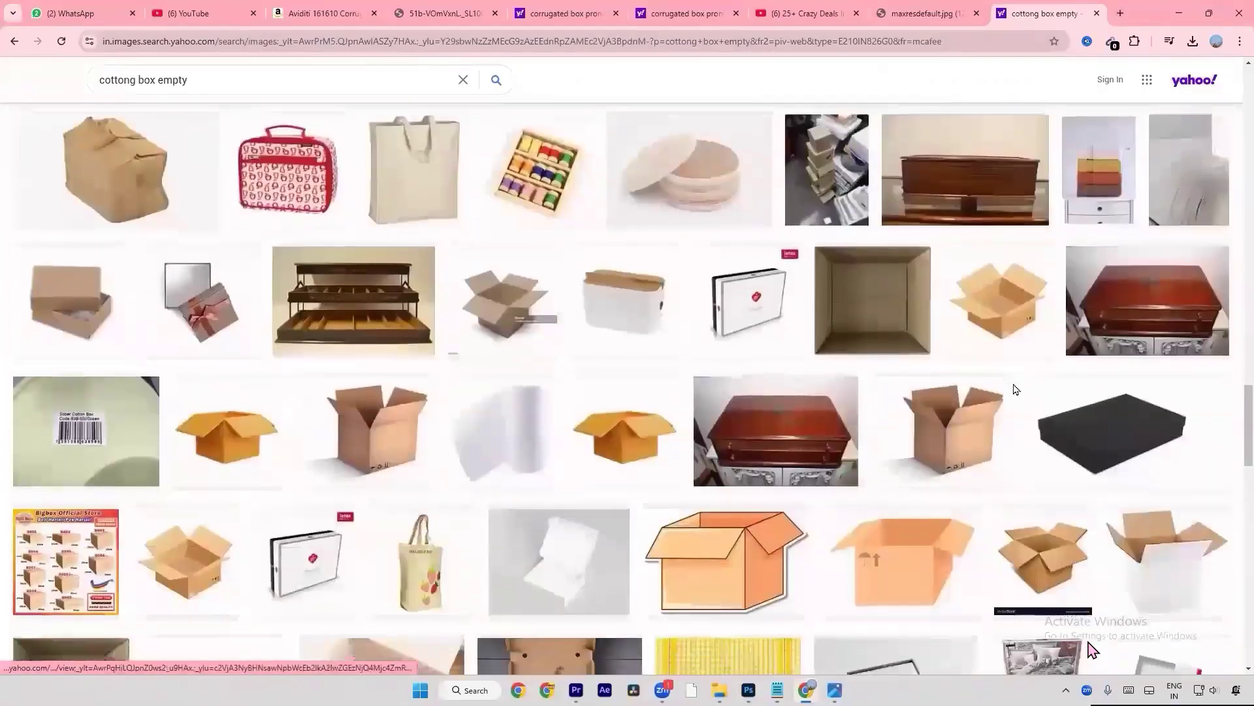
{"action": "scroll", "coordinate": [980, 444], "scroll_direction": "down", "scroll_amount": 2}
{"action": "scroll", "coordinate": [826, 444], "scroll_direction": "down", "scroll_amount": 6}
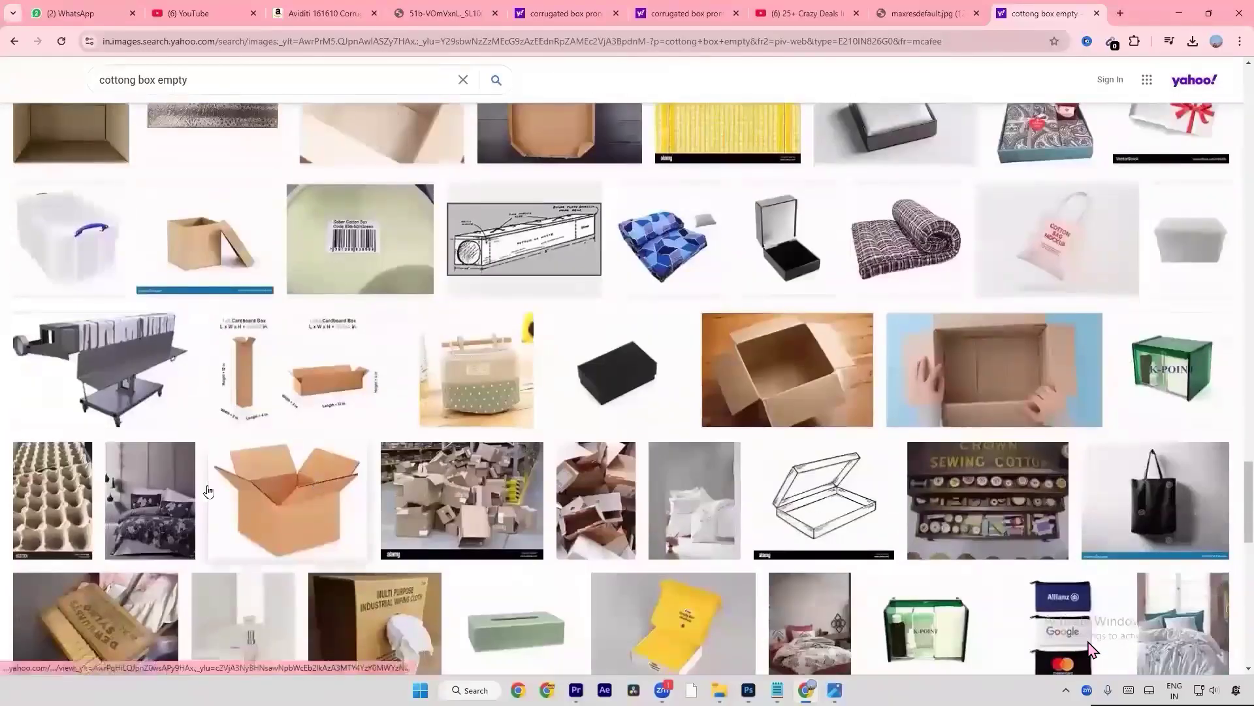
{"action": "scroll", "coordinate": [281, 489], "scroll_direction": "down", "scroll_amount": 4}
{"action": "scroll", "coordinate": [278, 489], "scroll_direction": "down", "scroll_amount": 6}
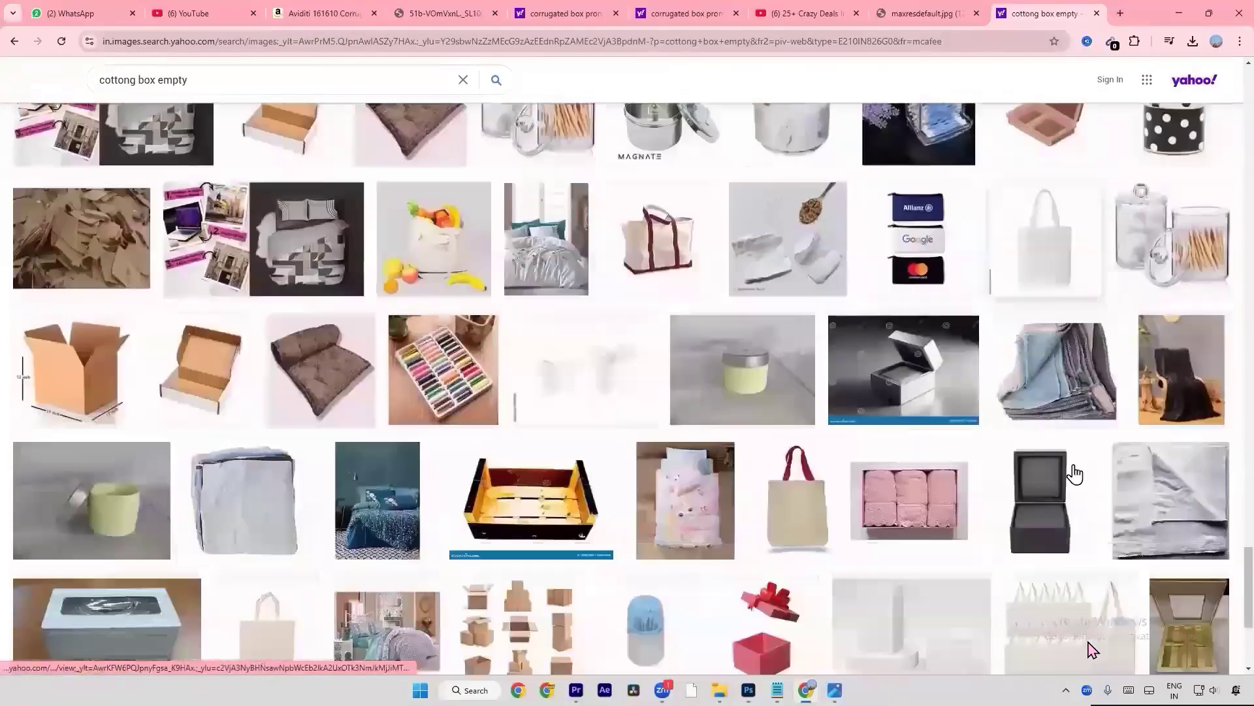
{"action": "scroll", "coordinate": [252, 409], "scroll_direction": "down", "scroll_amount": 4}
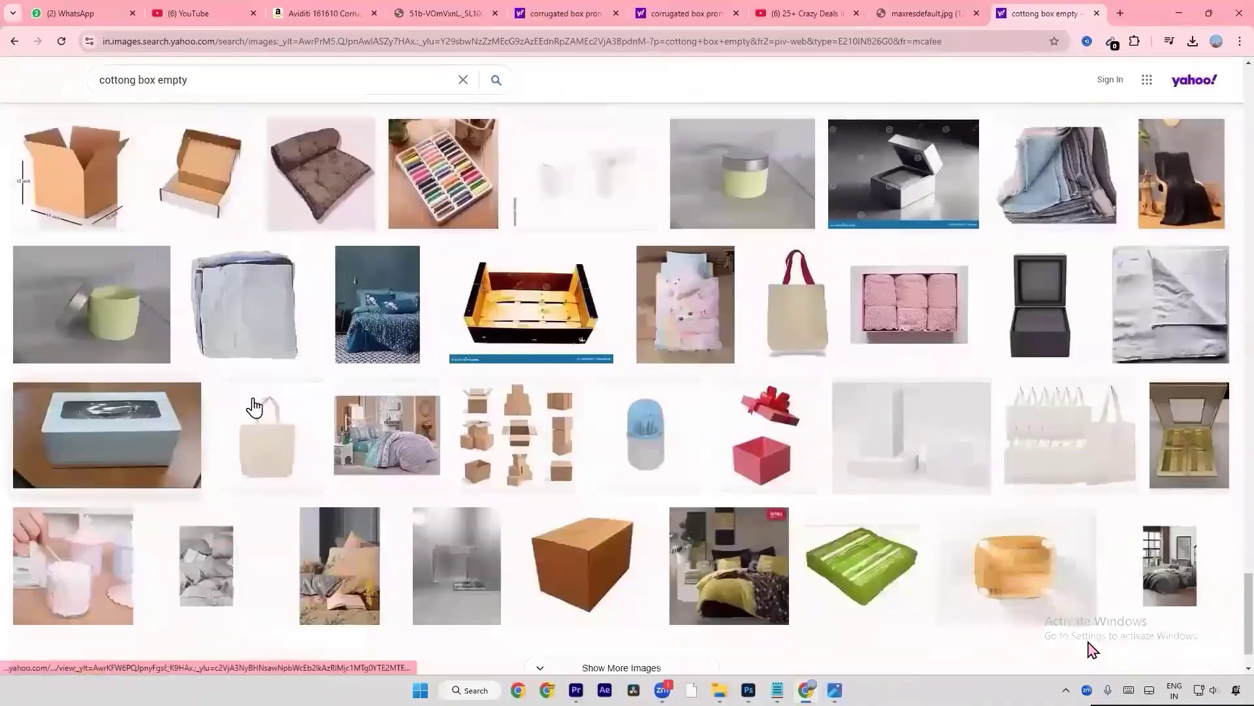
Step: Change the image search to "cottong boxs" and accept the suggested spelling "cotton boxes"
{"action": "left_click", "coordinate": [174, 80]}
{"action": "left_click_drag", "start_coordinate": [157, 80], "coordinate": [257, 96]}
{"action": "key", "text": "BackSpace"}
{"action": "key", "text": "BackSpace"}
{"action": "type", "text": "s"}
{"action": "key", "text": "Return"}
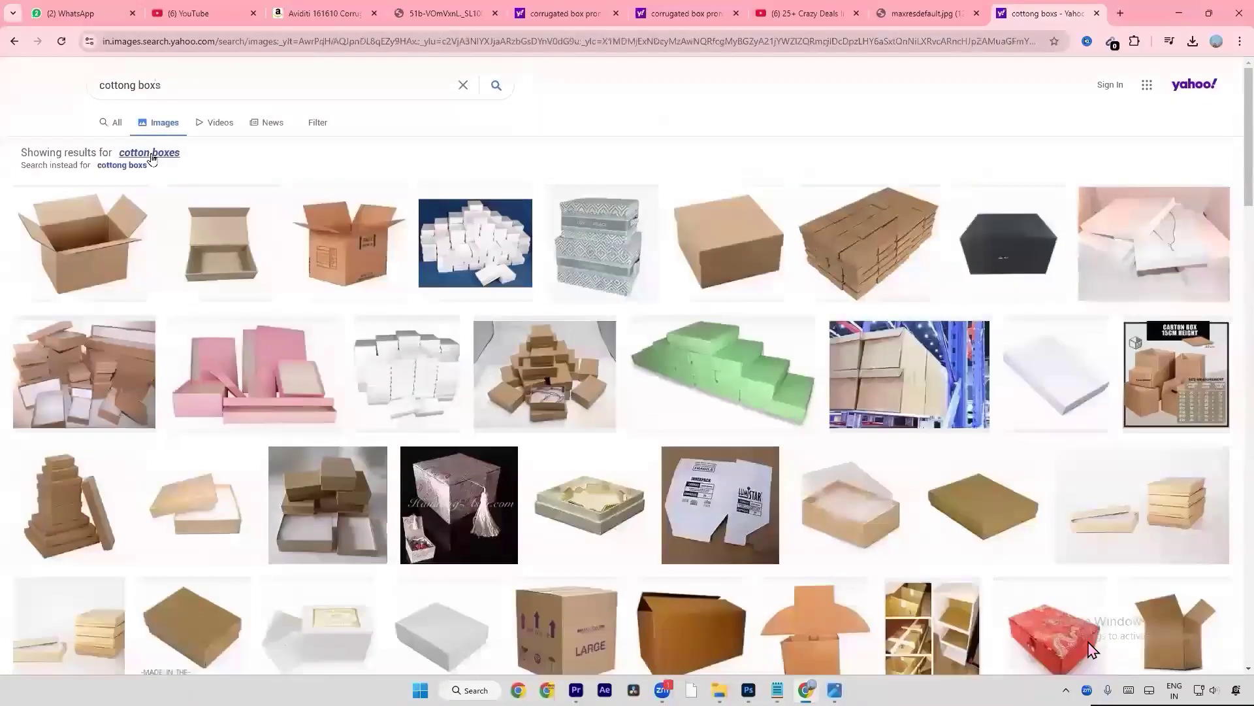
{"action": "left_click", "coordinate": [151, 156]}
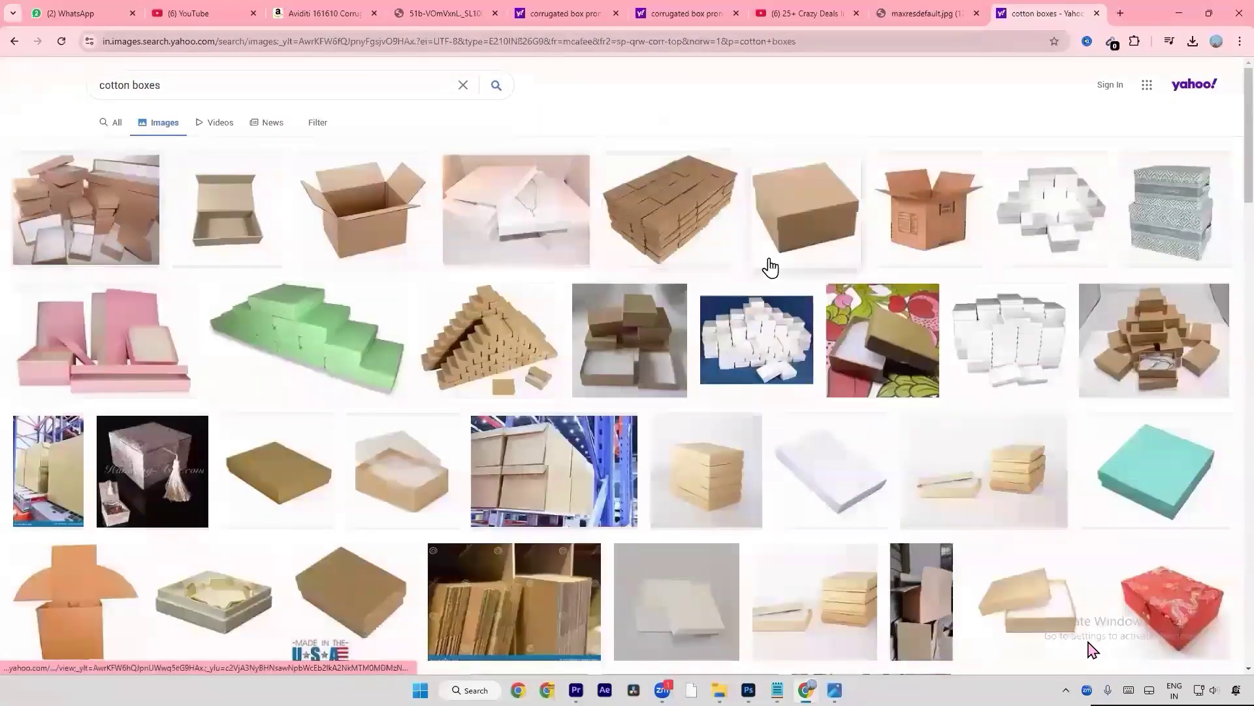
Step: Browse the "cotton boxes" image results for an open box seen from a suitable angle
{"action": "scroll", "coordinate": [432, 261], "scroll_direction": "down", "scroll_amount": 10}
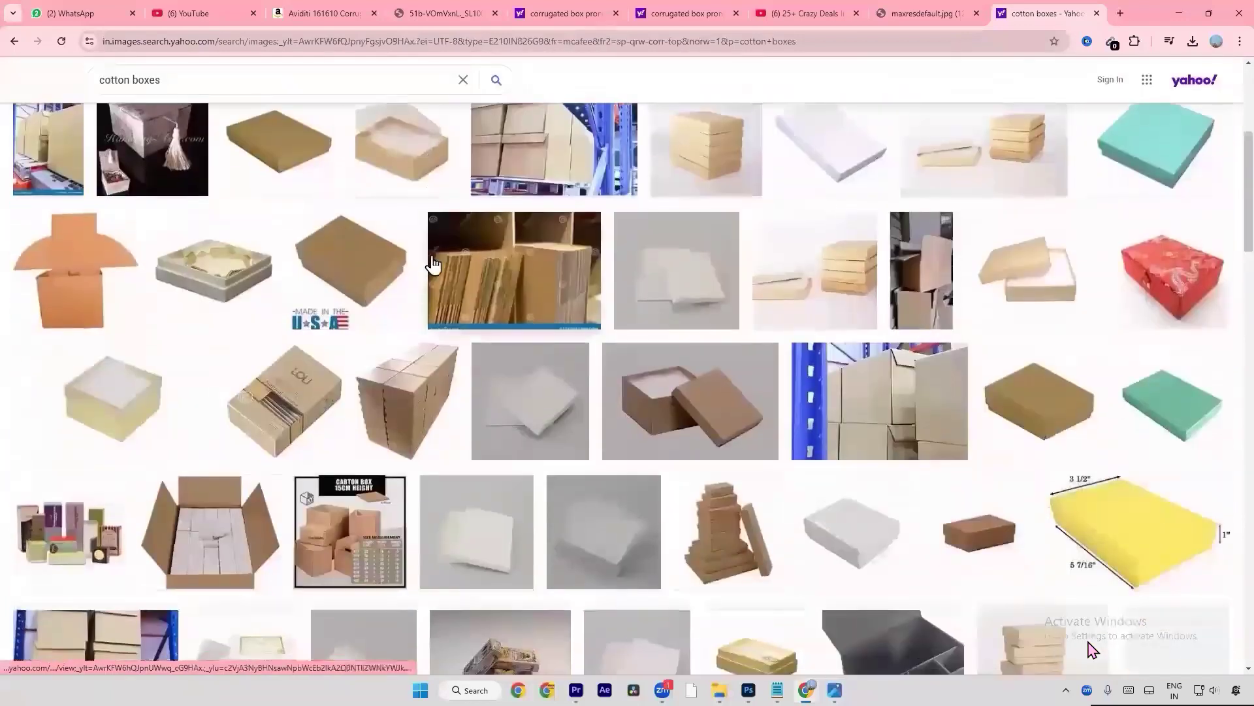
{"action": "scroll", "coordinate": [432, 264], "scroll_direction": "down", "scroll_amount": 8}
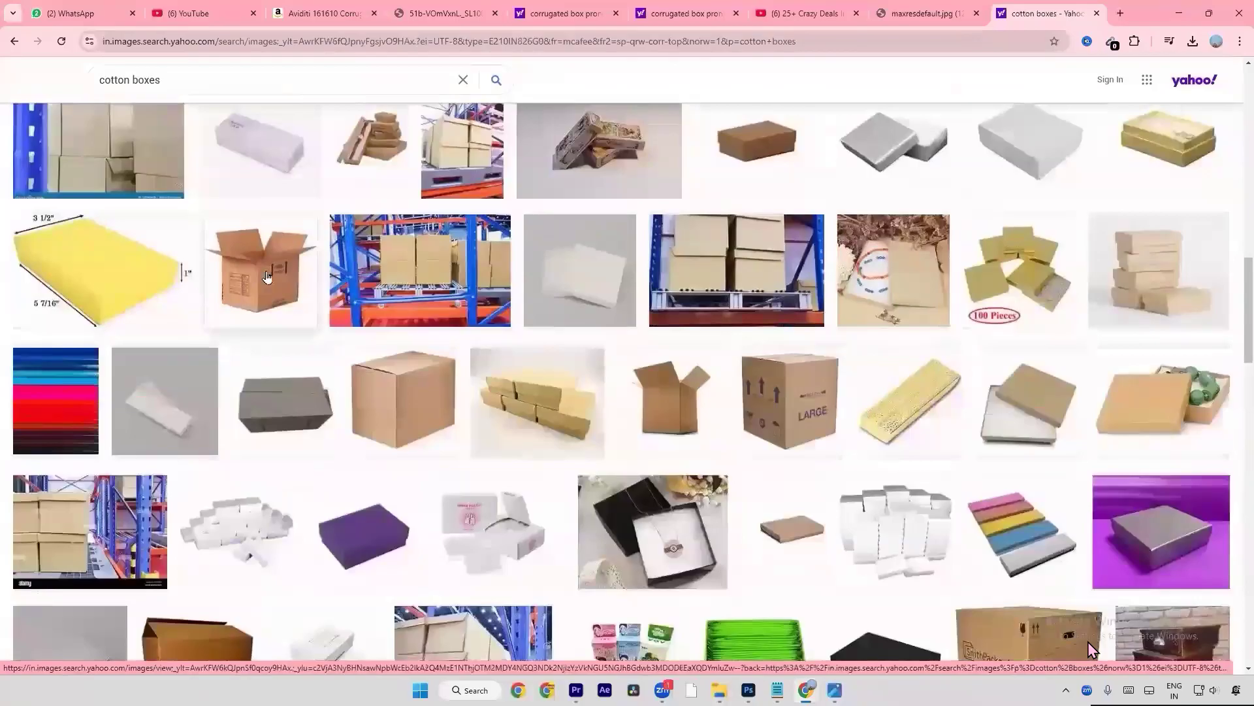
{"action": "scroll", "coordinate": [258, 275], "scroll_direction": "down", "scroll_amount": 6}
{"action": "scroll", "coordinate": [267, 276], "scroll_direction": "down", "scroll_amount": 6}
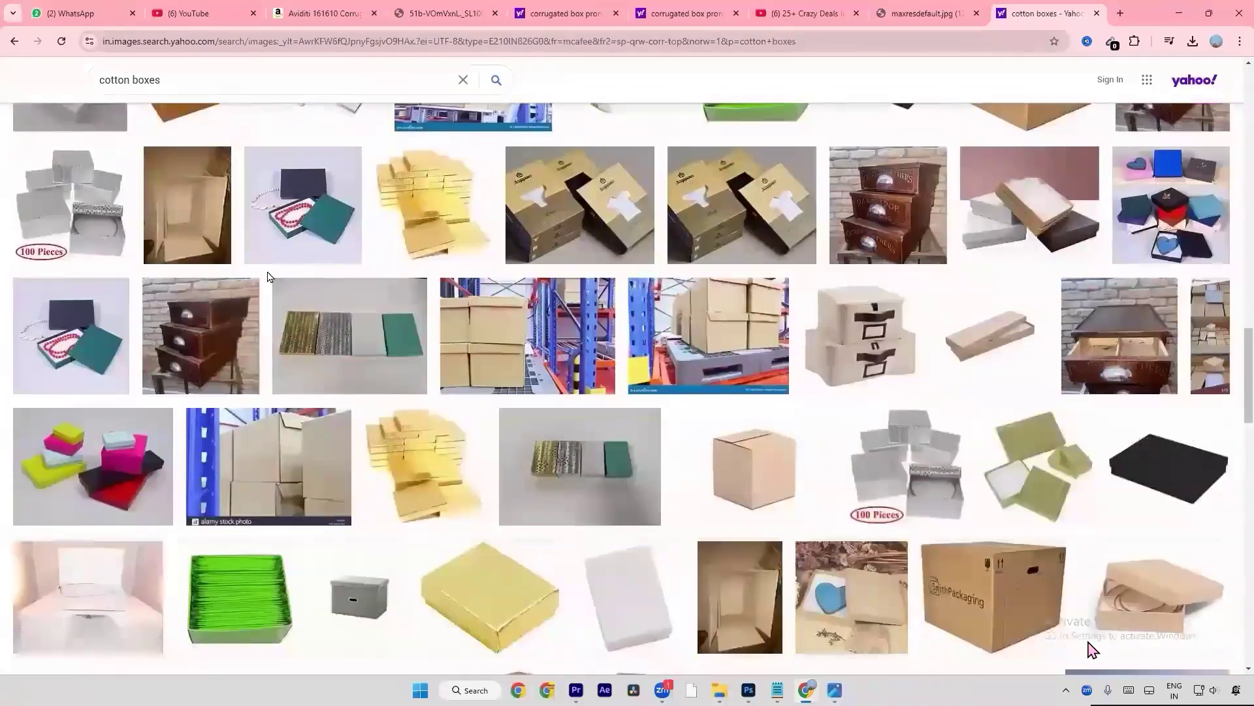
{"action": "scroll", "coordinate": [608, 444], "scroll_direction": "down", "scroll_amount": 2}
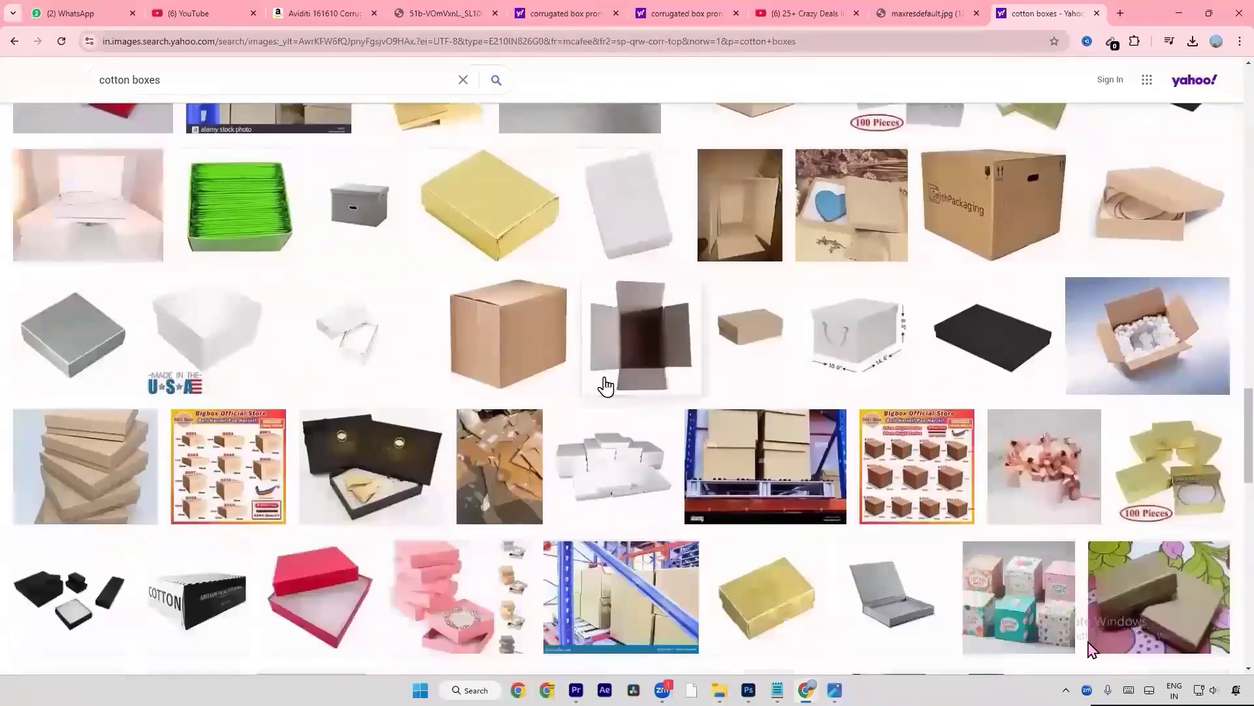
{"action": "scroll", "coordinate": [611, 379], "scroll_direction": "down", "scroll_amount": 4}
{"action": "scroll", "coordinate": [617, 376], "scroll_direction": "down", "scroll_amount": 5}
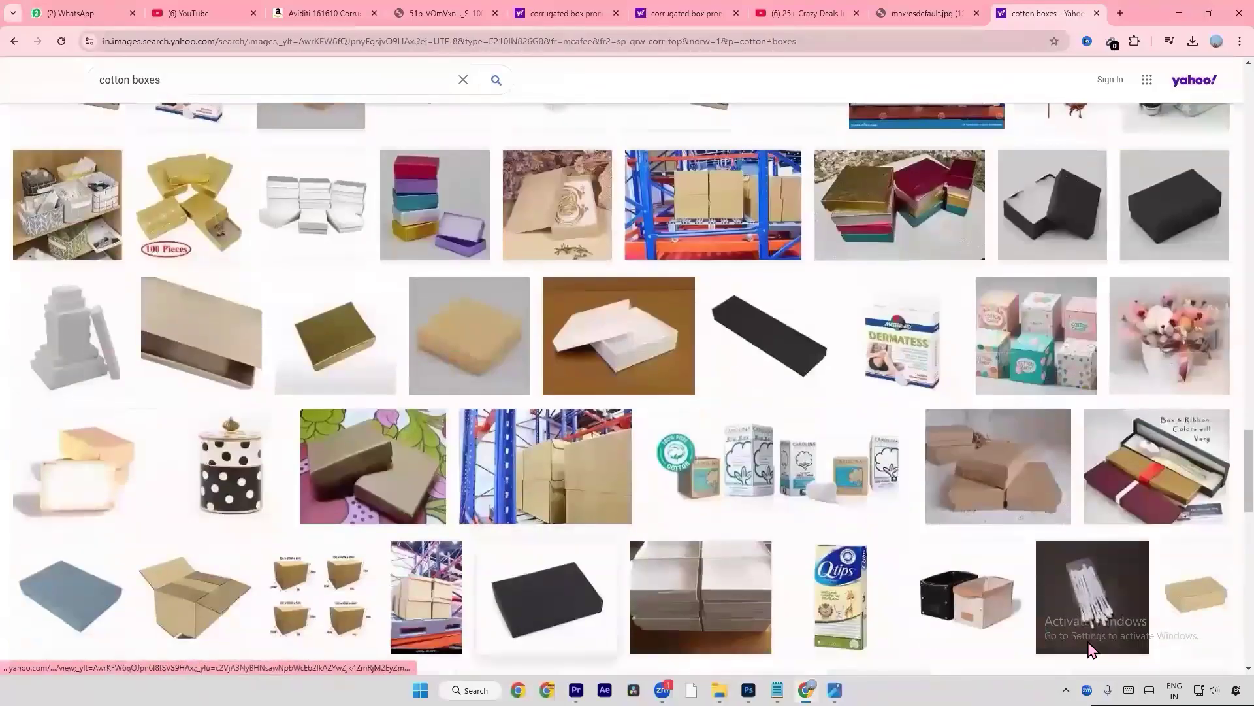
Step: Switch to Photoshop and draw a closed four-sided Pen tool path above the presenter's open hand, outlining where the box goes
{"action": "key", "text": "alt+Tab"}
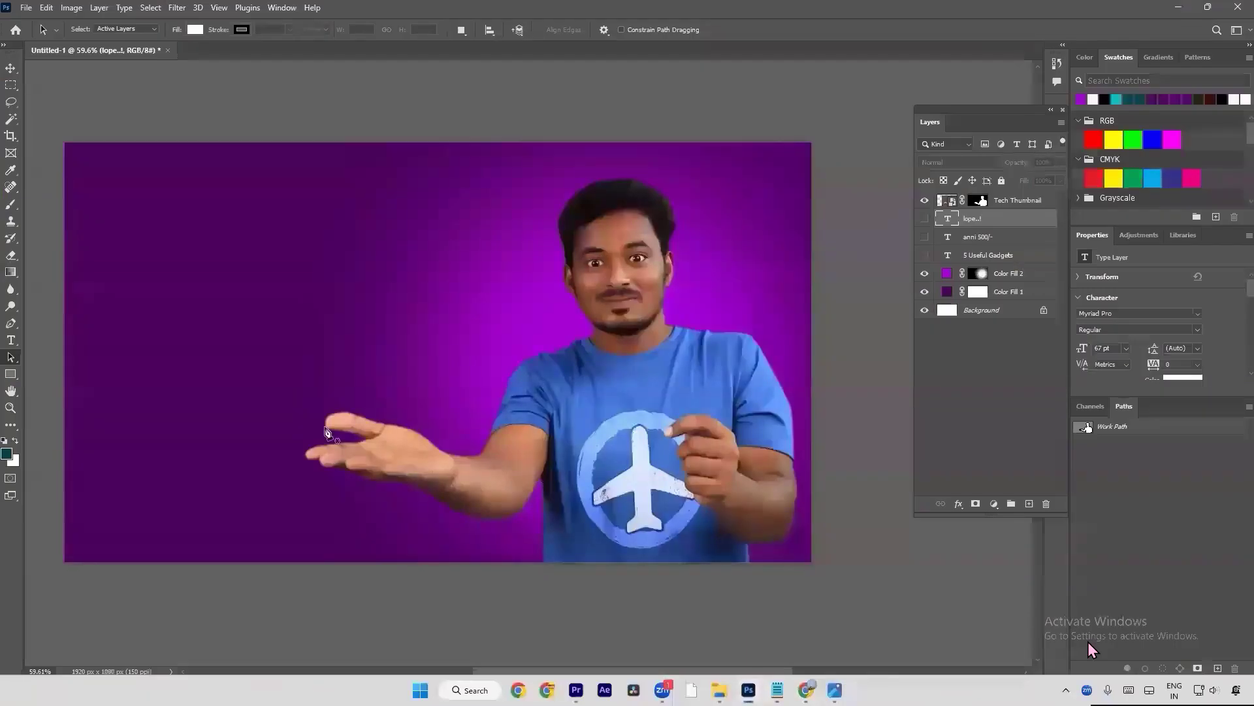
{"action": "key", "text": "p"}
{"action": "left_click", "coordinate": [311, 279]}
{"action": "left_click", "coordinate": [315, 435]}
{"action": "left_click", "coordinate": [492, 439]}
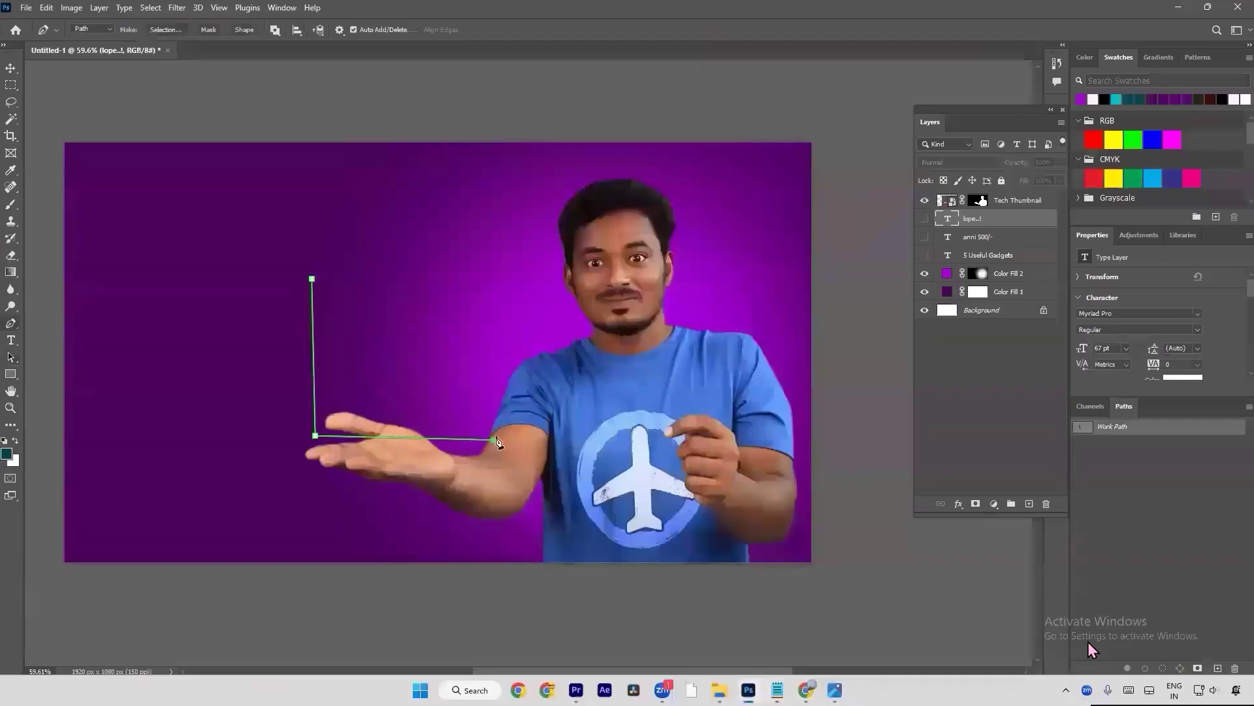
{"action": "left_click", "coordinate": [503, 274]}
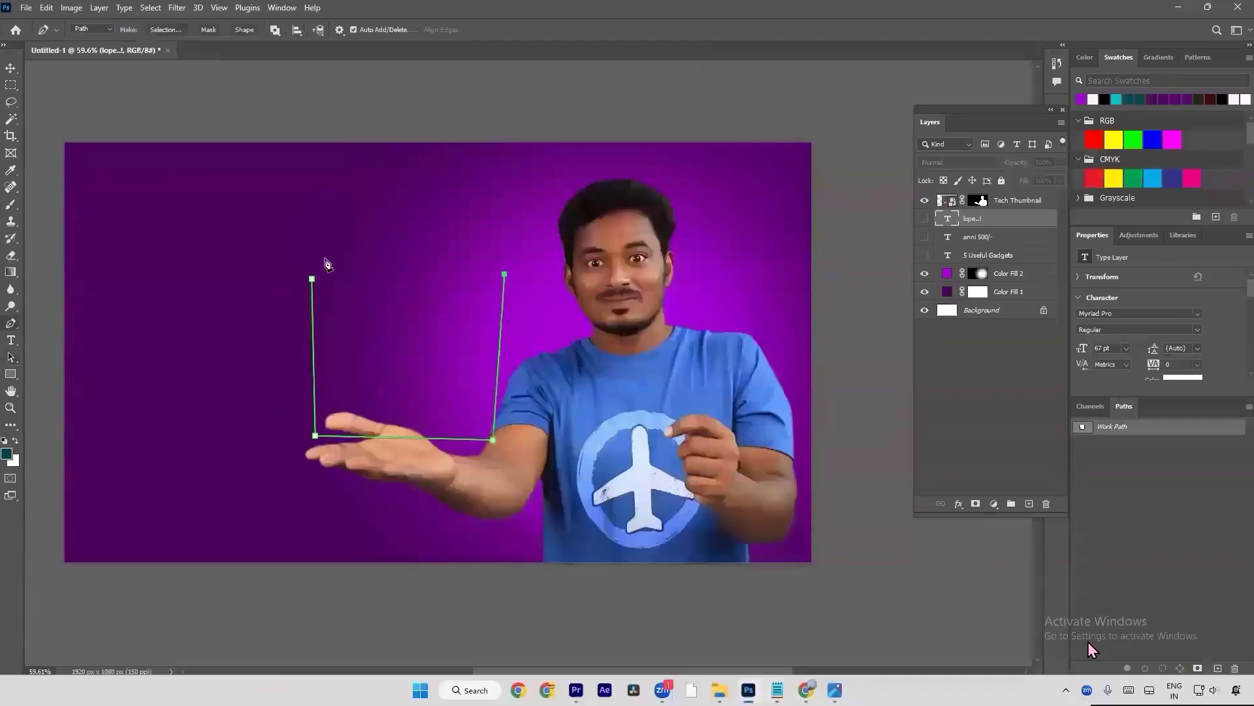
{"action": "left_click", "coordinate": [312, 279]}
{"action": "key", "text": "a"}
{"action": "key", "text": "v"}
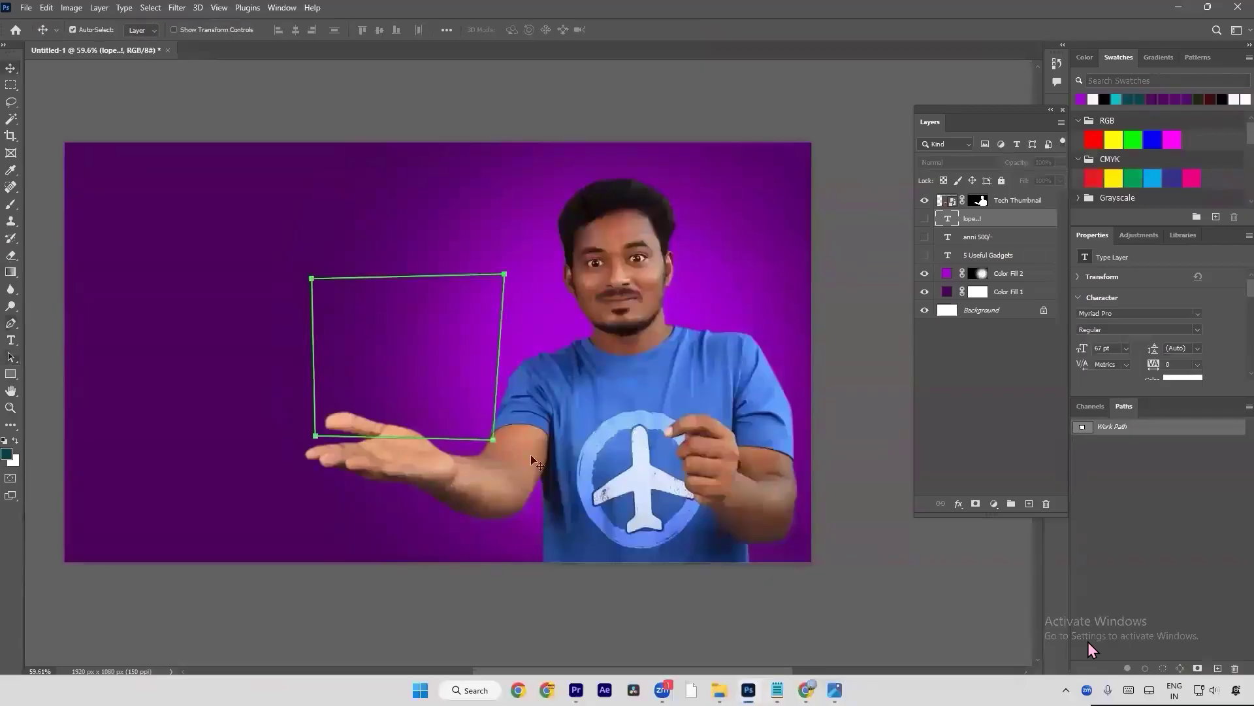
Step: Switch back to the browser and examine the remaining "cotton boxes" results for a box matching the outlined shape
{"action": "key", "text": "alt+Tab"}
{"action": "scroll", "coordinate": [538, 457], "scroll_direction": "down", "scroll_amount": 6}
{"action": "scroll", "coordinate": [548, 467], "scroll_direction": "up", "scroll_amount": 4}
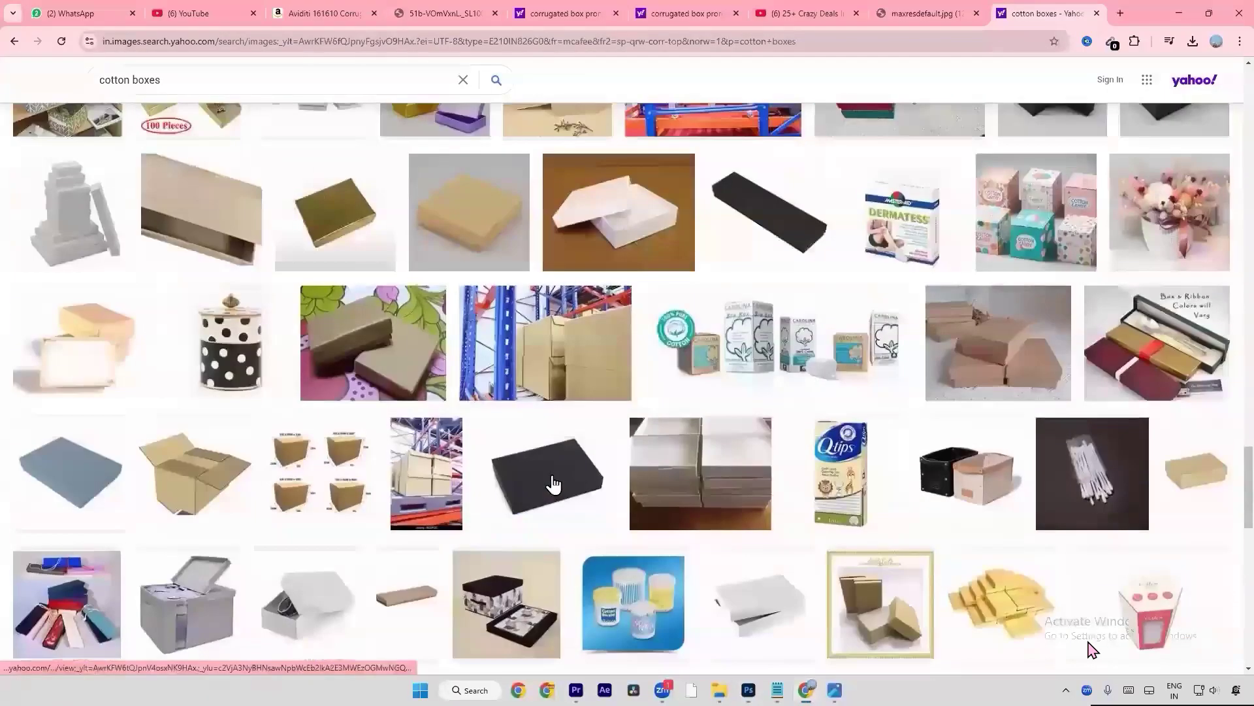
{"action": "scroll", "coordinate": [552, 481], "scroll_direction": "down", "scroll_amount": 3}
{"action": "scroll", "coordinate": [552, 483], "scroll_direction": "down", "scroll_amount": 10}
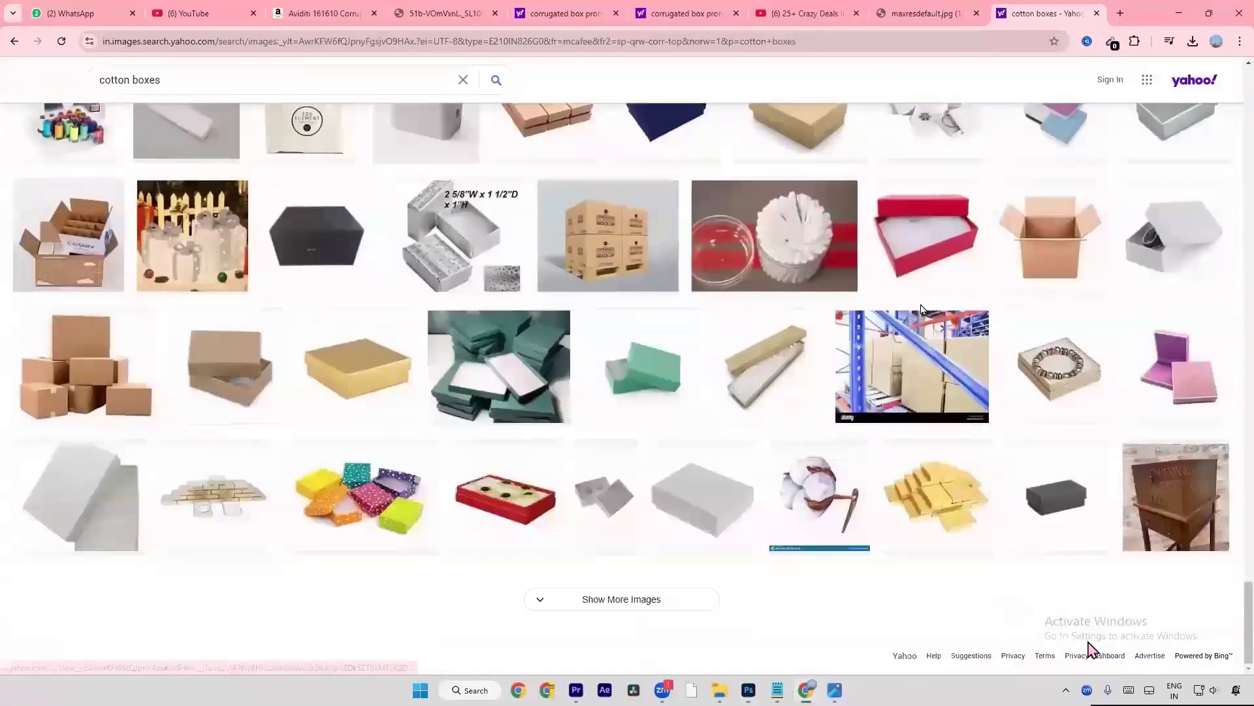
{"action": "scroll", "coordinate": [925, 320], "scroll_direction": "down", "scroll_amount": 10}
{"action": "scroll", "coordinate": [927, 344], "scroll_direction": "down", "scroll_amount": 15}
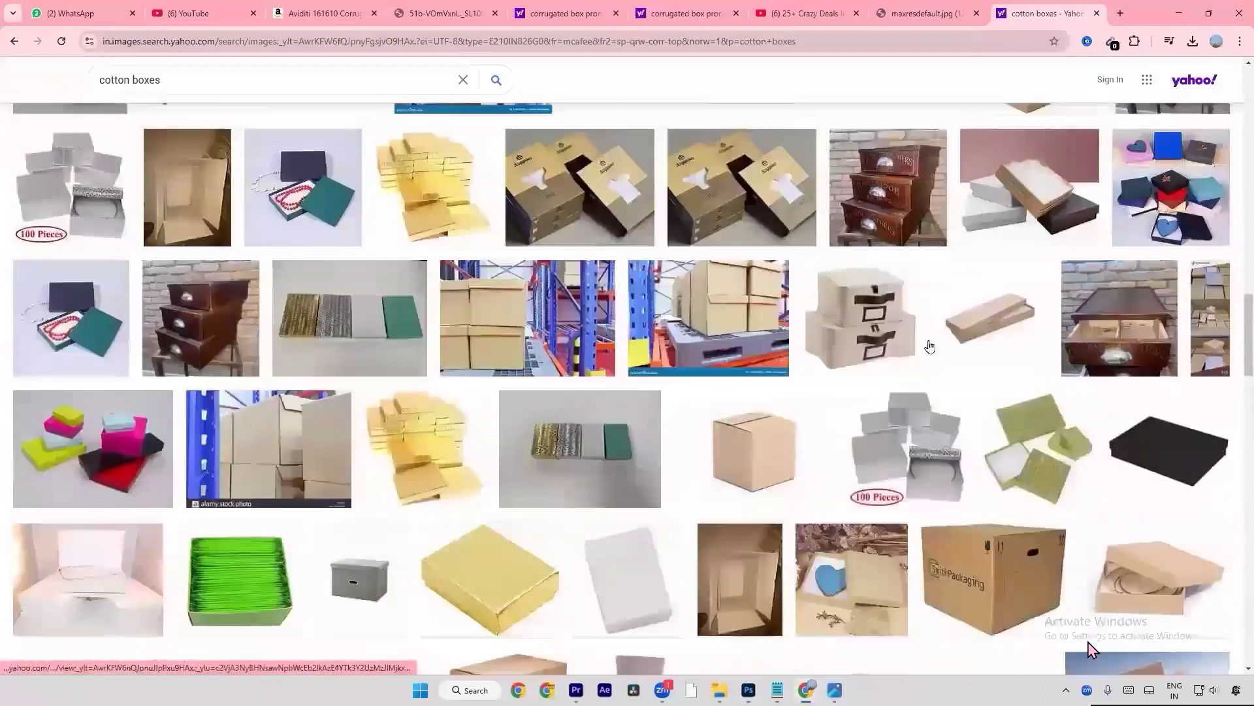
{"action": "scroll", "coordinate": [705, 523], "scroll_direction": "up", "scroll_amount": 20}
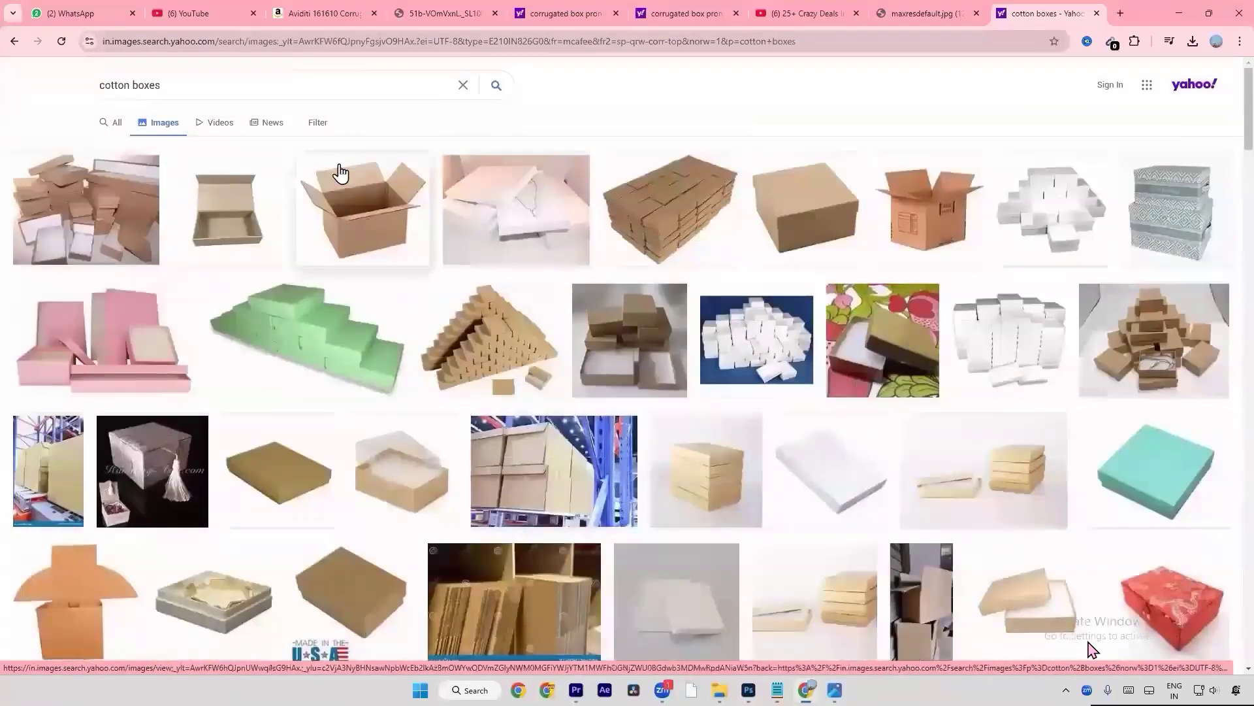
Step: Close the Aviditi product tab and copy "corrugated box" from the query of the pronunciation search
{"action": "left_click", "coordinate": [408, 13]}
{"action": "left_click", "coordinate": [374, 13]}
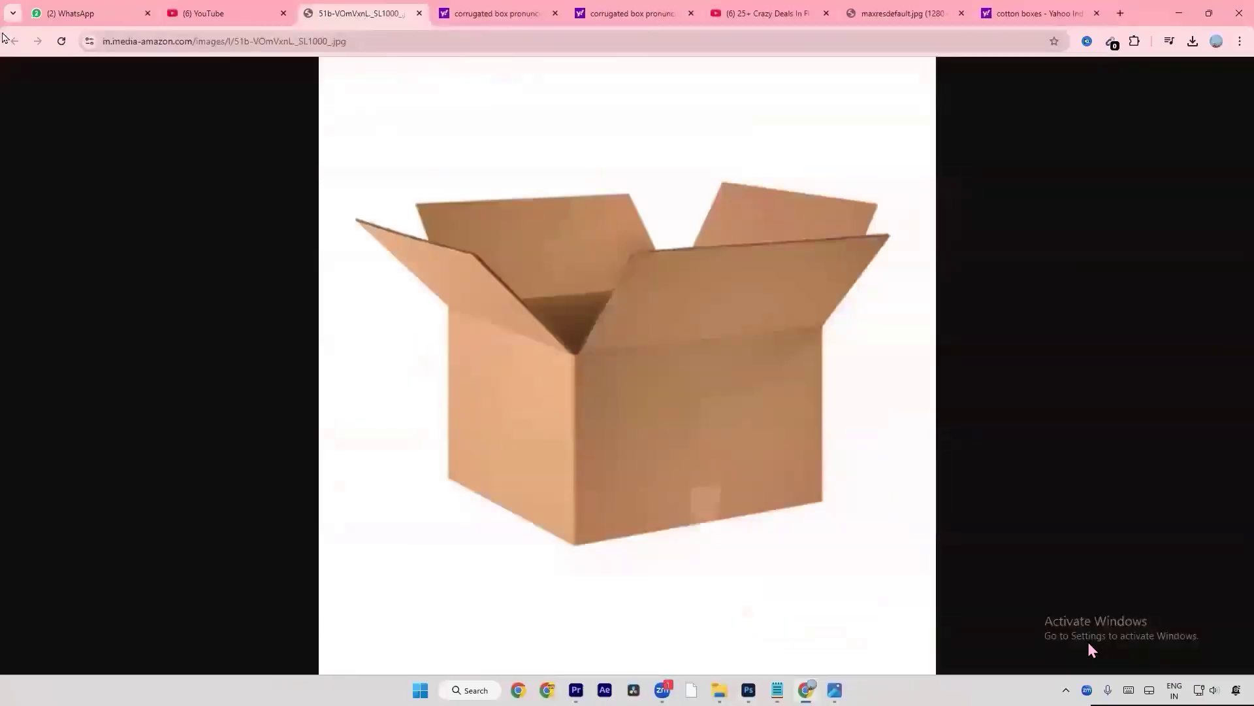
{"action": "left_click", "coordinate": [507, 18]}
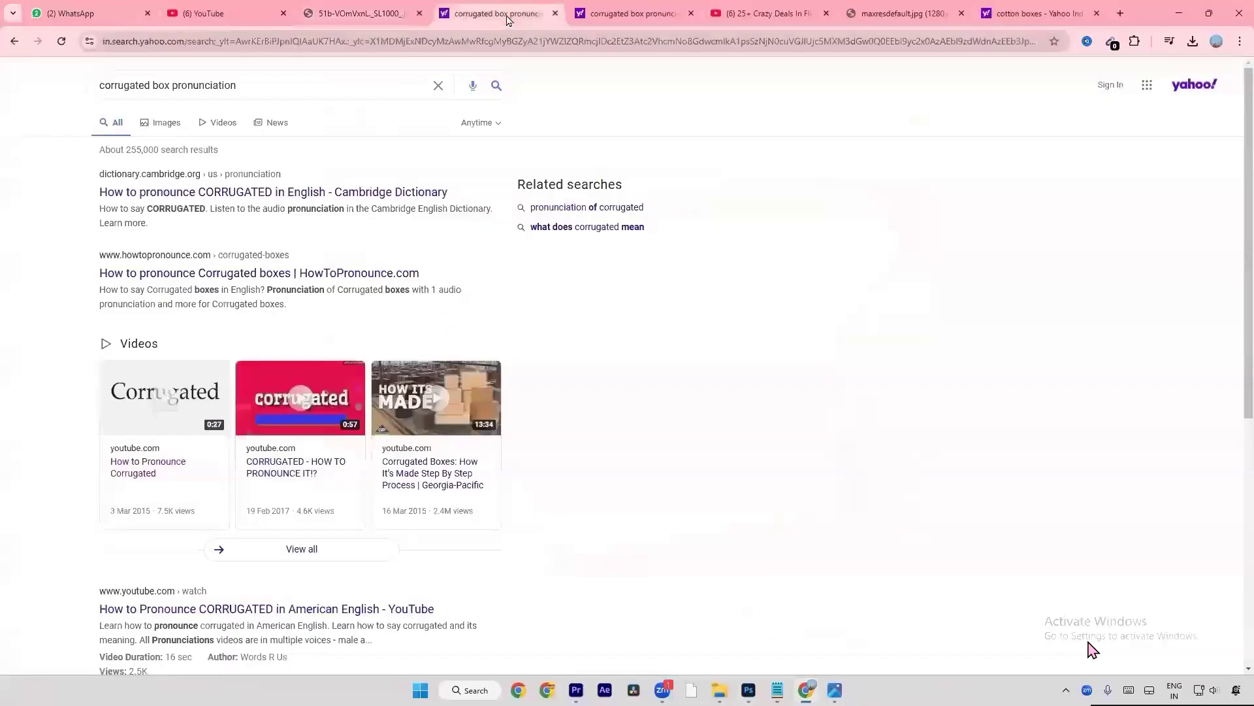
{"action": "left_click_drag", "start_coordinate": [169, 87], "coordinate": [75, 93]}
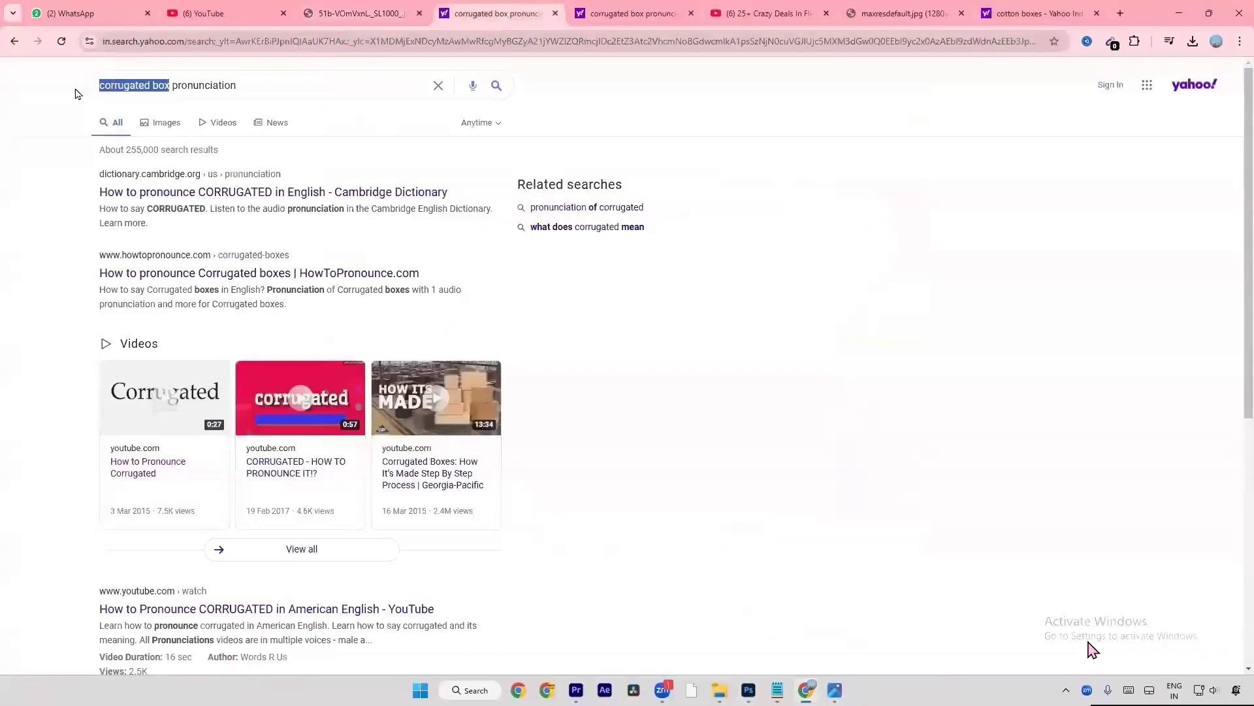
{"action": "key", "text": "ctrl+x"}
{"action": "key", "text": "ctrl+v"}
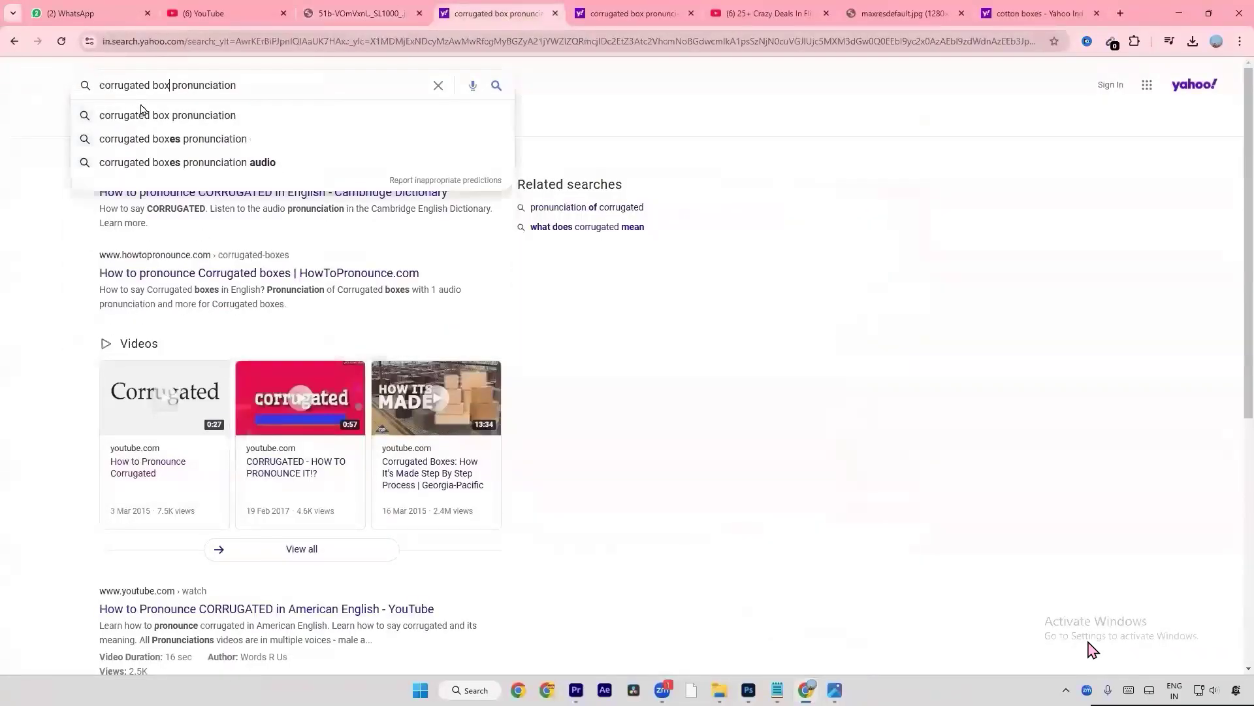
Step: Run an image search for "corrugated box AMAZON" and look through the results for an open box seen from a suitable angle
{"action": "left_click_drag", "start_coordinate": [173, 88], "coordinate": [434, 89]}
{"action": "type", "text": "AMAZON"}
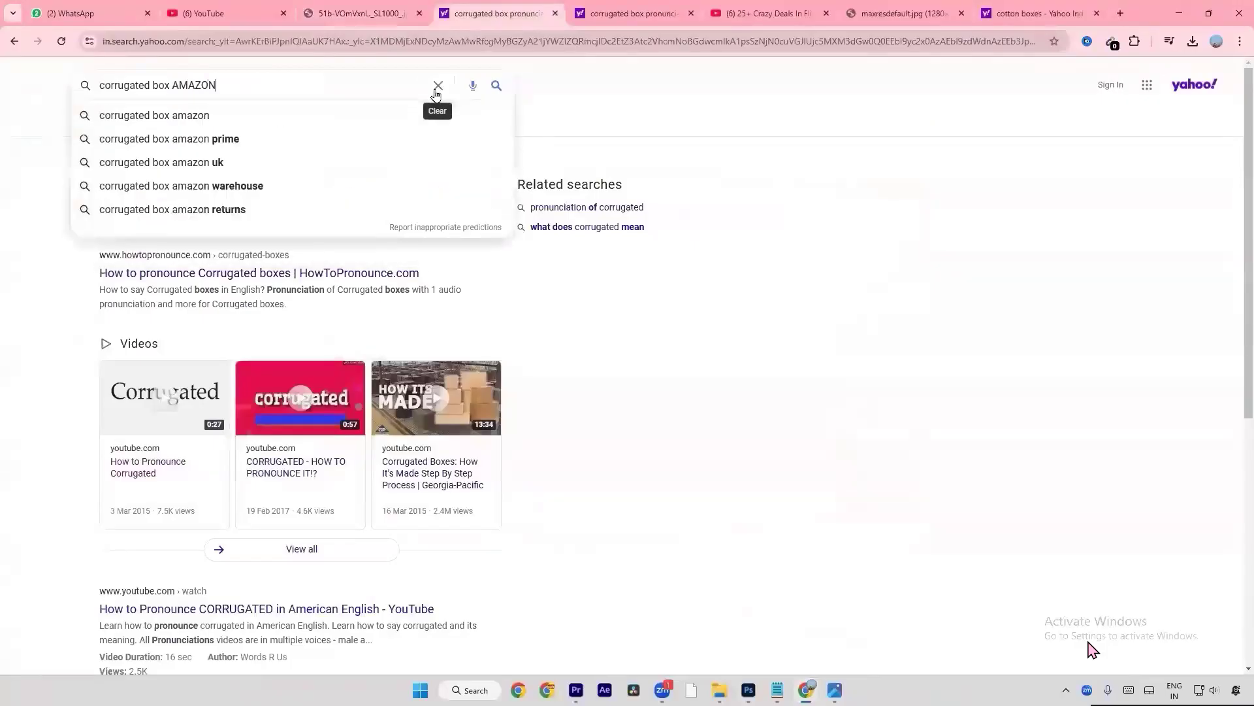
{"action": "key", "text": "Return"}
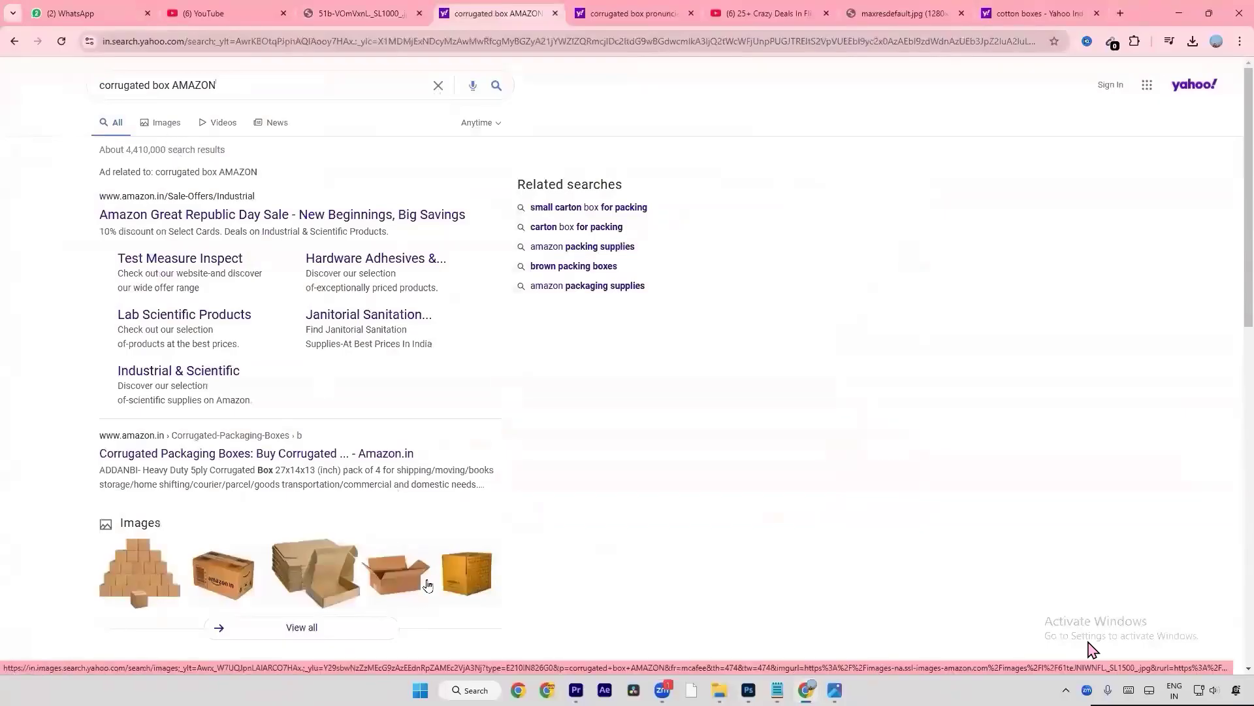
{"action": "left_click", "coordinate": [168, 125]}
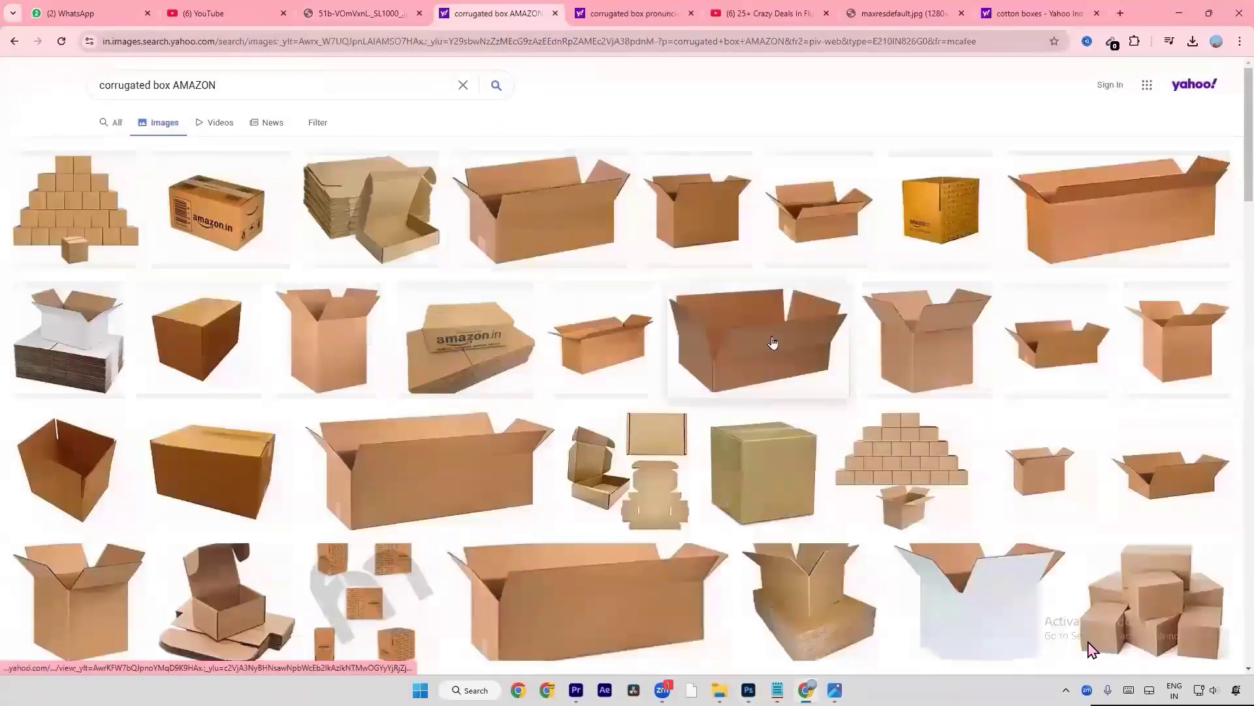
{"action": "scroll", "coordinate": [189, 328], "scroll_direction": "down", "scroll_amount": 4}
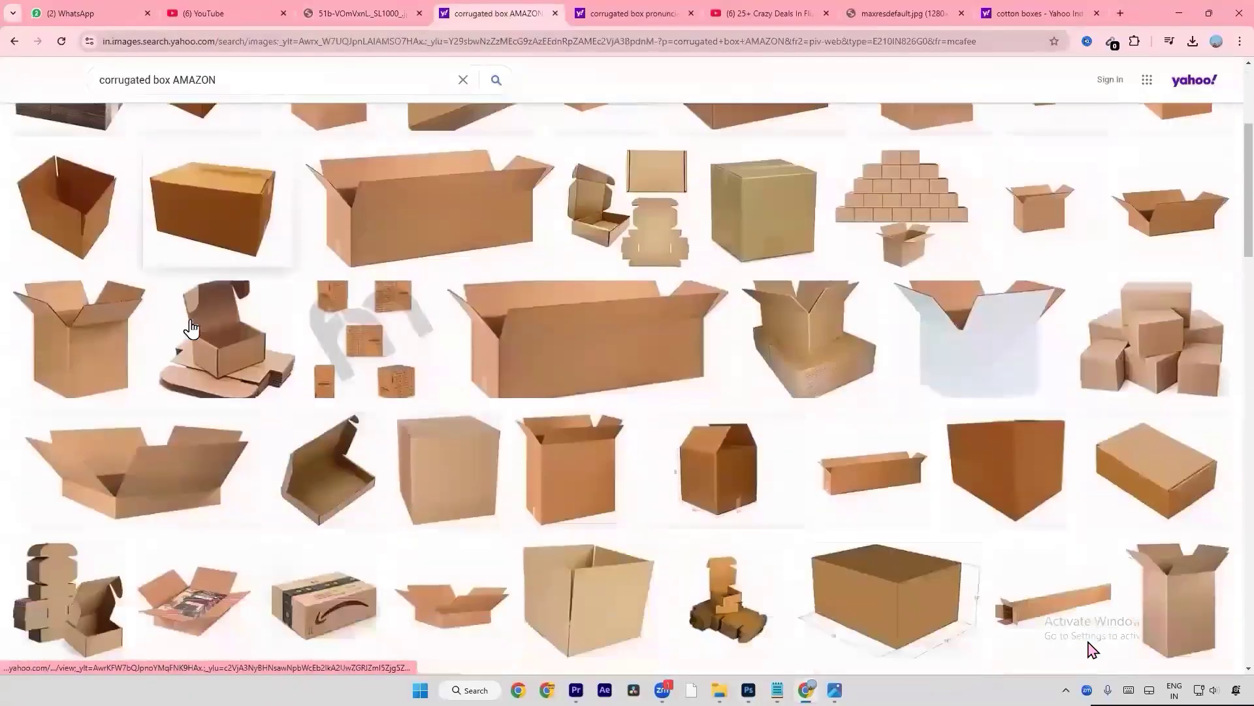
{"action": "scroll", "coordinate": [191, 328], "scroll_direction": "down", "scroll_amount": 2}
{"action": "scroll", "coordinate": [704, 328], "scroll_direction": "down", "scroll_amount": 2}
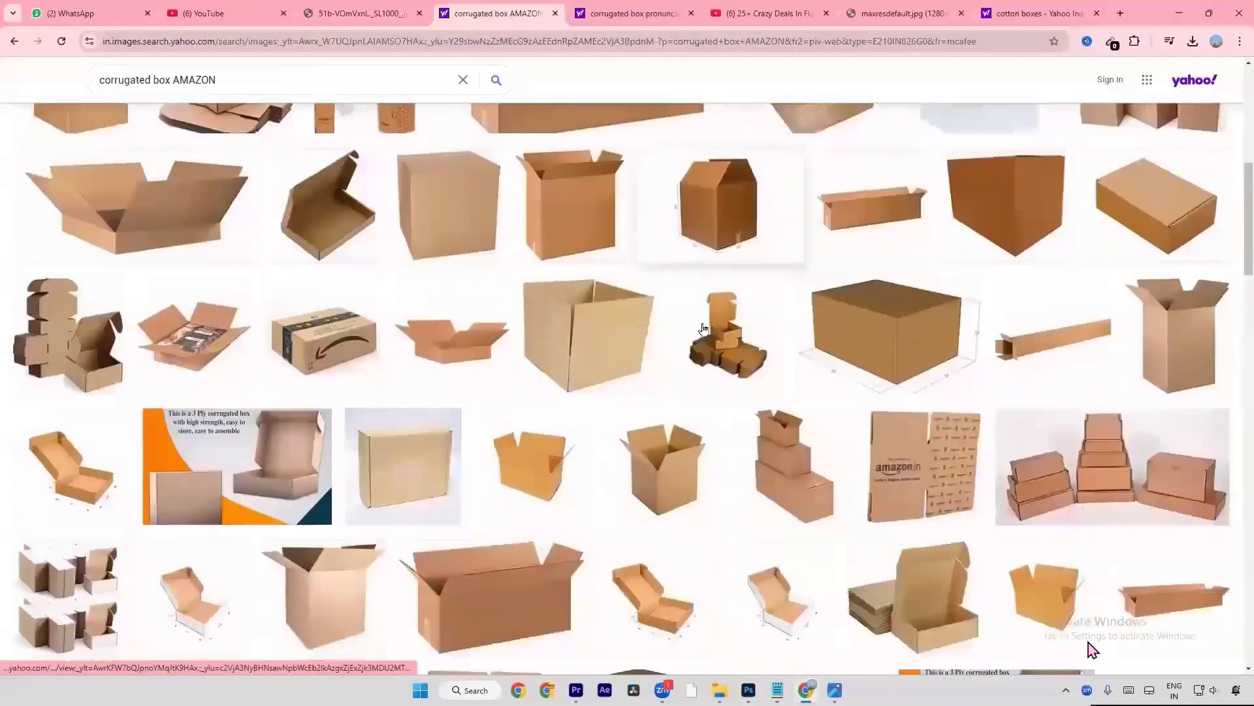
{"action": "scroll", "coordinate": [845, 410], "scroll_direction": "up", "scroll_amount": 6}
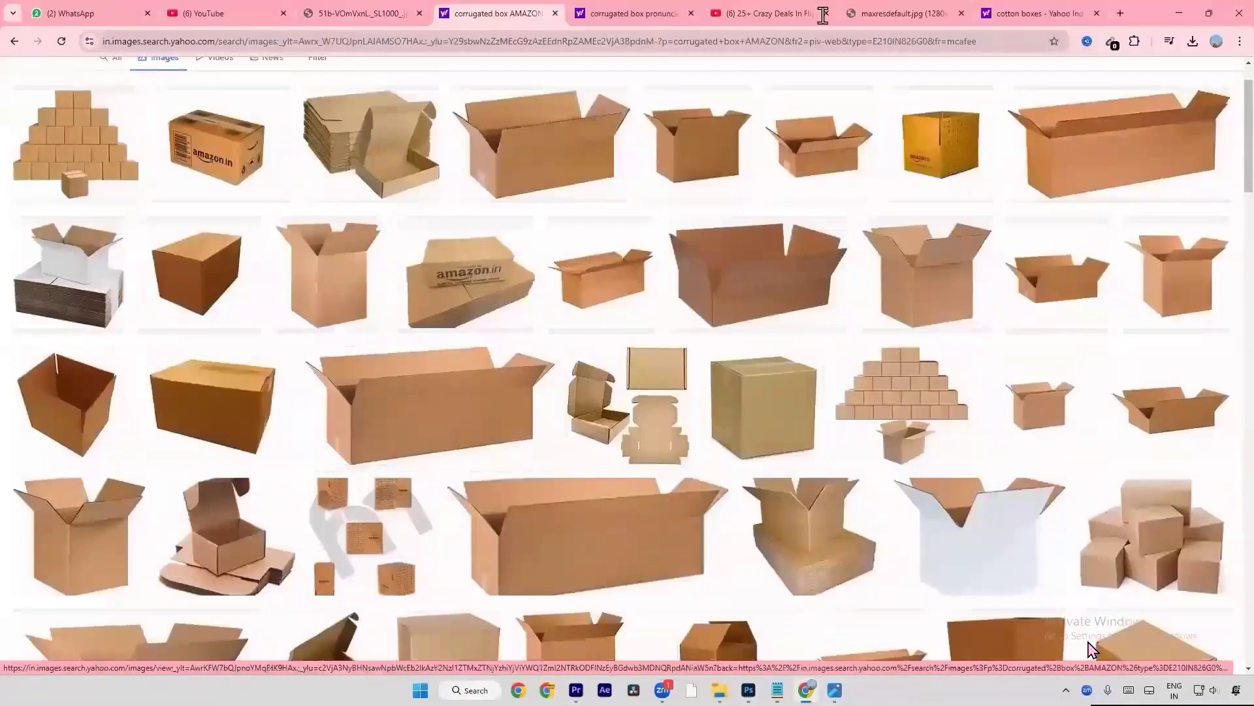
Step: Compare the box in the "Crazy Deals" reference thumbnail with the opened Amazon box photo and the corrugated box image results
{"action": "key", "text": "ctrl+7"}
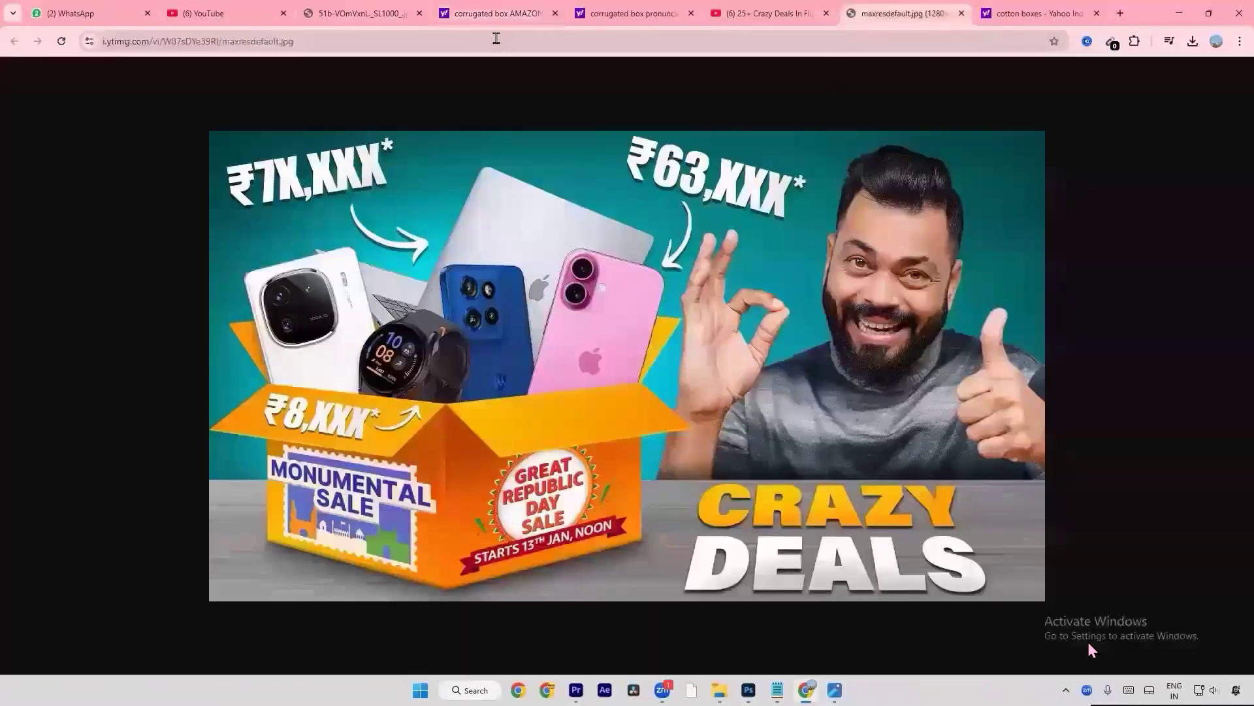
{"action": "left_click", "coordinate": [362, 15]}
{"action": "left_click", "coordinate": [621, 13]}
{"action": "left_click", "coordinate": [363, 13]}
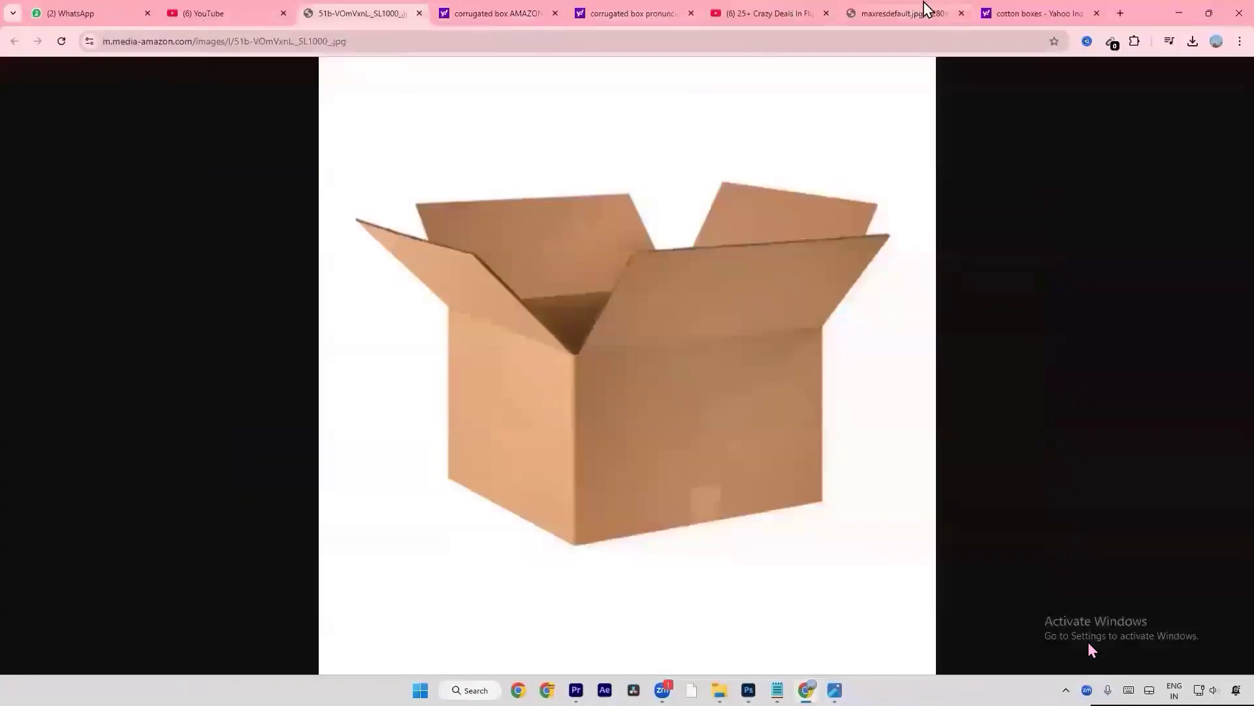
{"action": "left_click", "coordinate": [588, 7]}
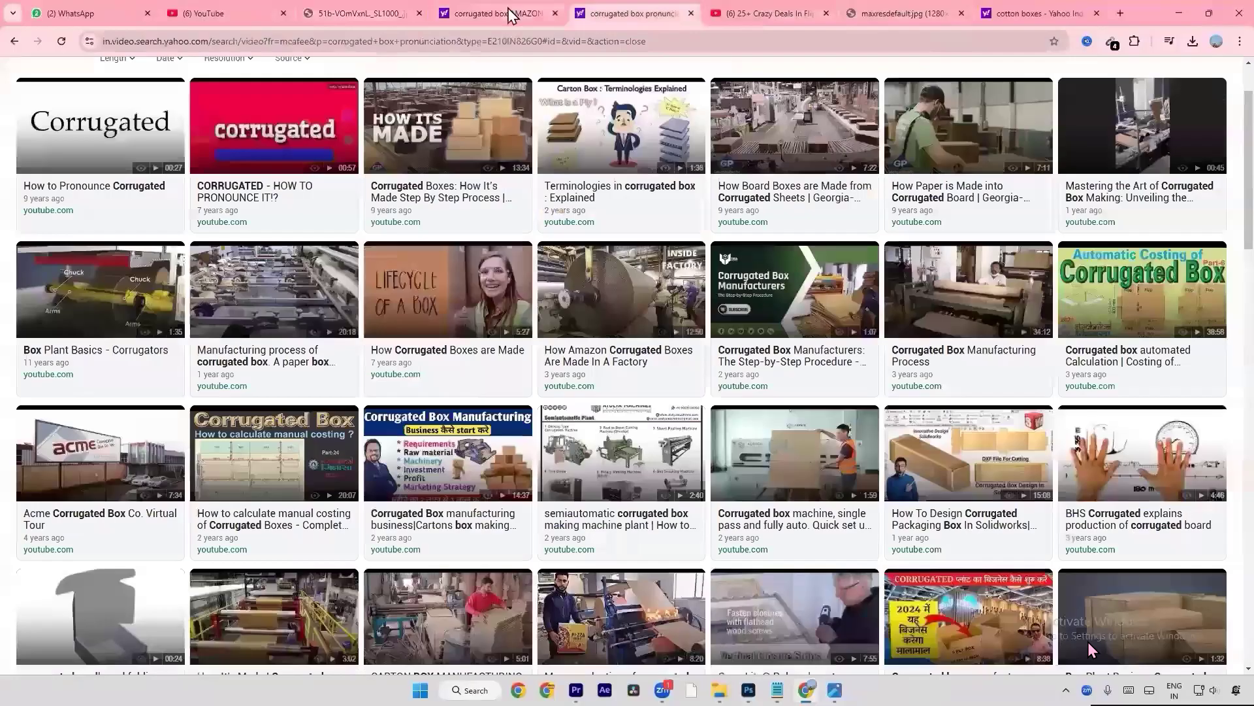
{"action": "left_click", "coordinate": [478, 9]}
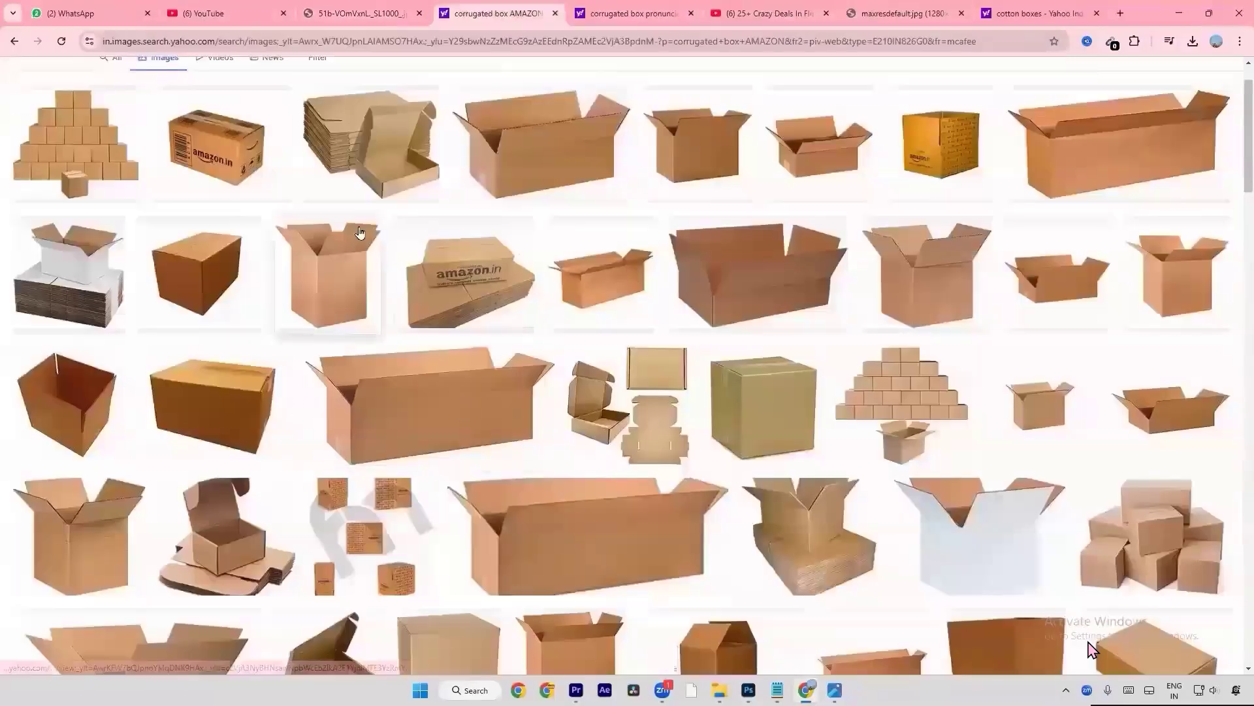
{"action": "scroll", "coordinate": [524, 327], "scroll_direction": "down", "scroll_amount": 4}
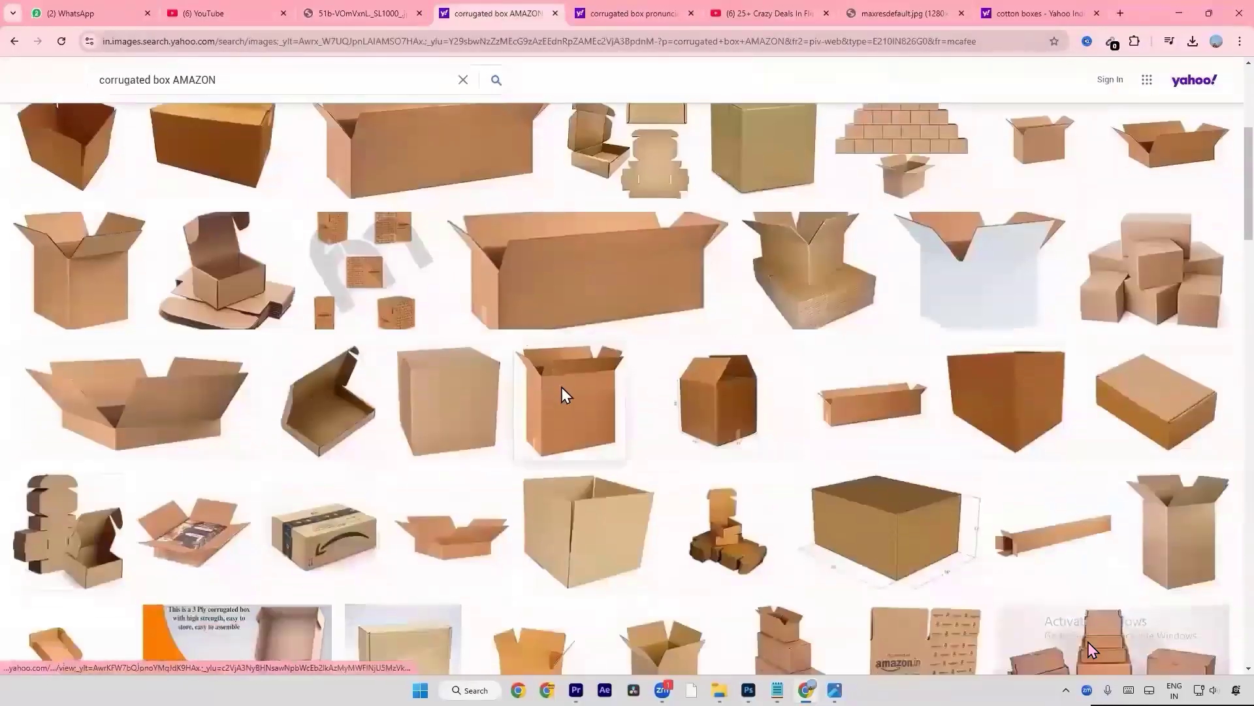
{"action": "scroll", "coordinate": [567, 400], "scroll_direction": "up", "scroll_amount": 5}
Step: Download the open cardboard box photo 51b-VOmVxnL._SL1000_.jpg and place it in the Photoshop thumbnail document
{"action": "left_click", "coordinate": [379, 15]}
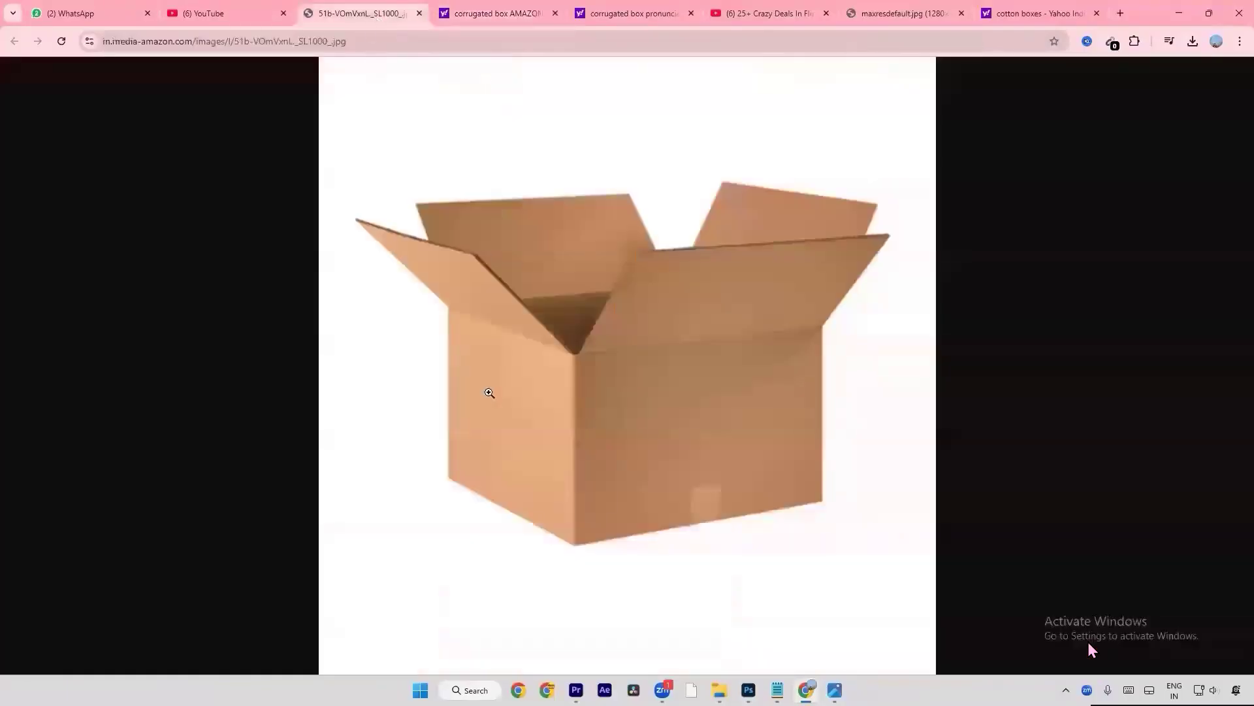
{"action": "right_click", "coordinate": [578, 286]}
{"action": "left_click", "coordinate": [616, 321]}
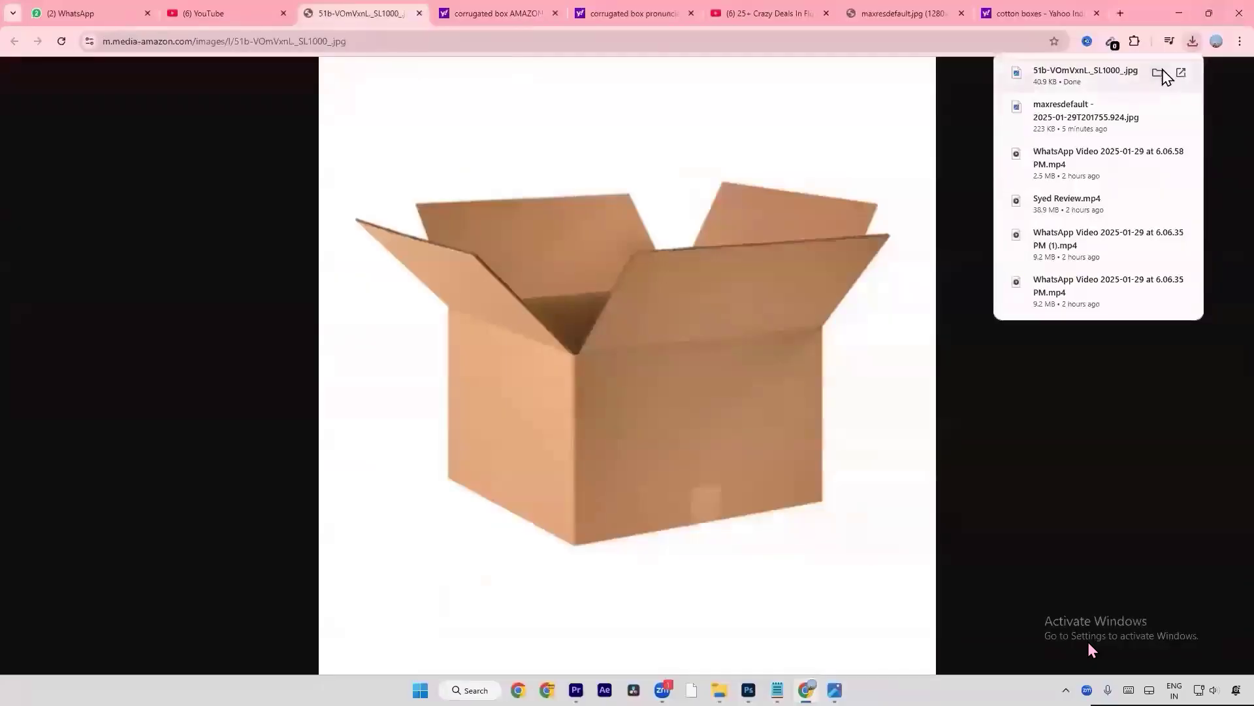
{"action": "left_click", "coordinate": [1158, 73]}
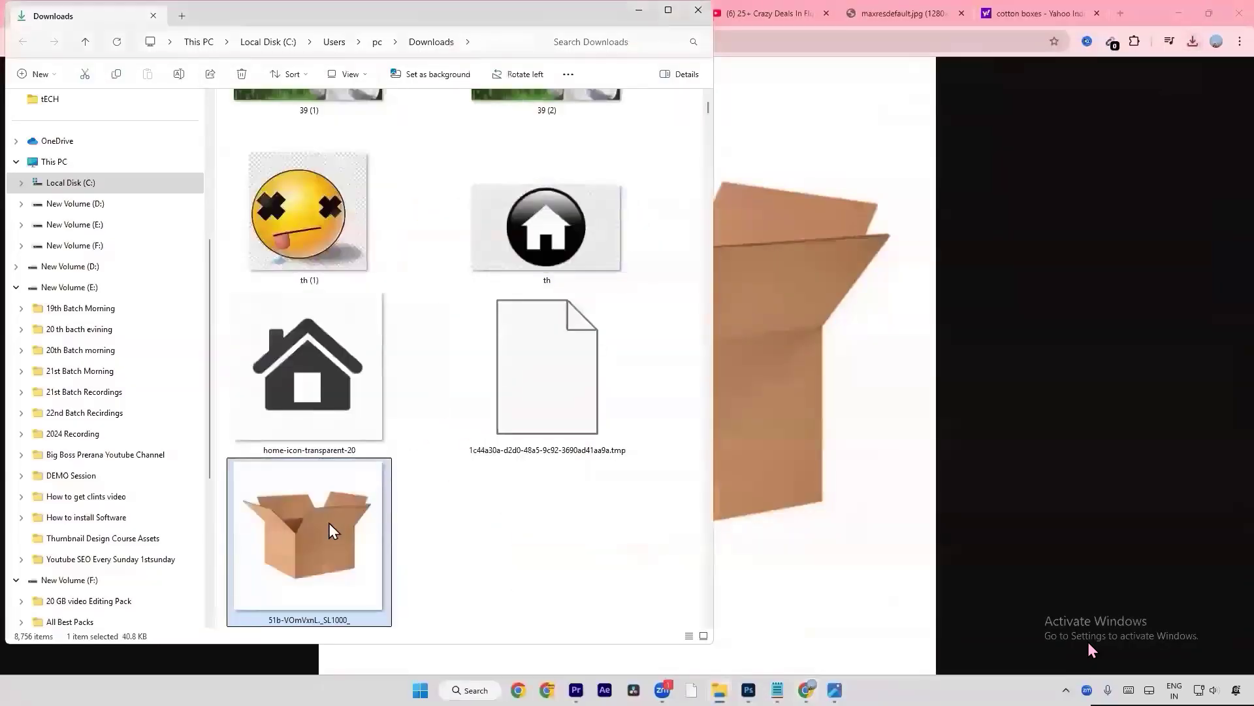
{"action": "left_click_drag", "start_coordinate": [309, 536], "coordinate": [461, 402]}
{"action": "key", "text": "Return"}
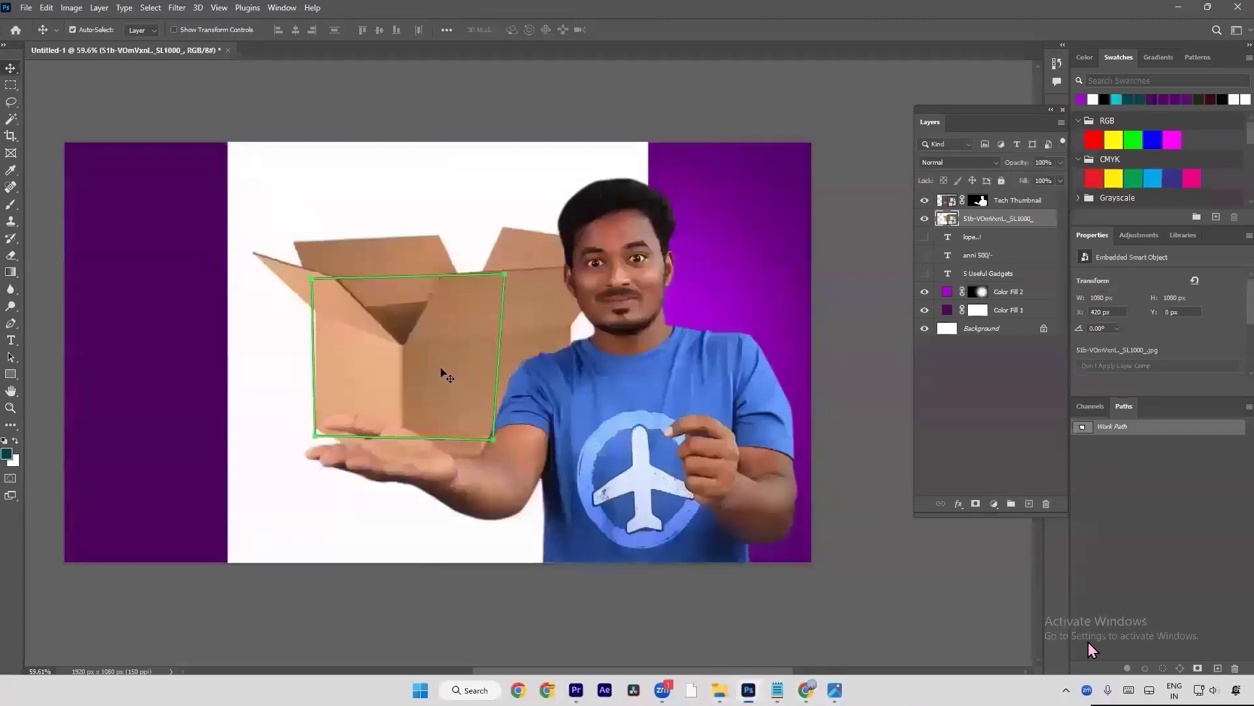
Step: Delete the four-sided guide path and move the box image horizontally to about X 165 px
{"action": "key", "text": "a"}
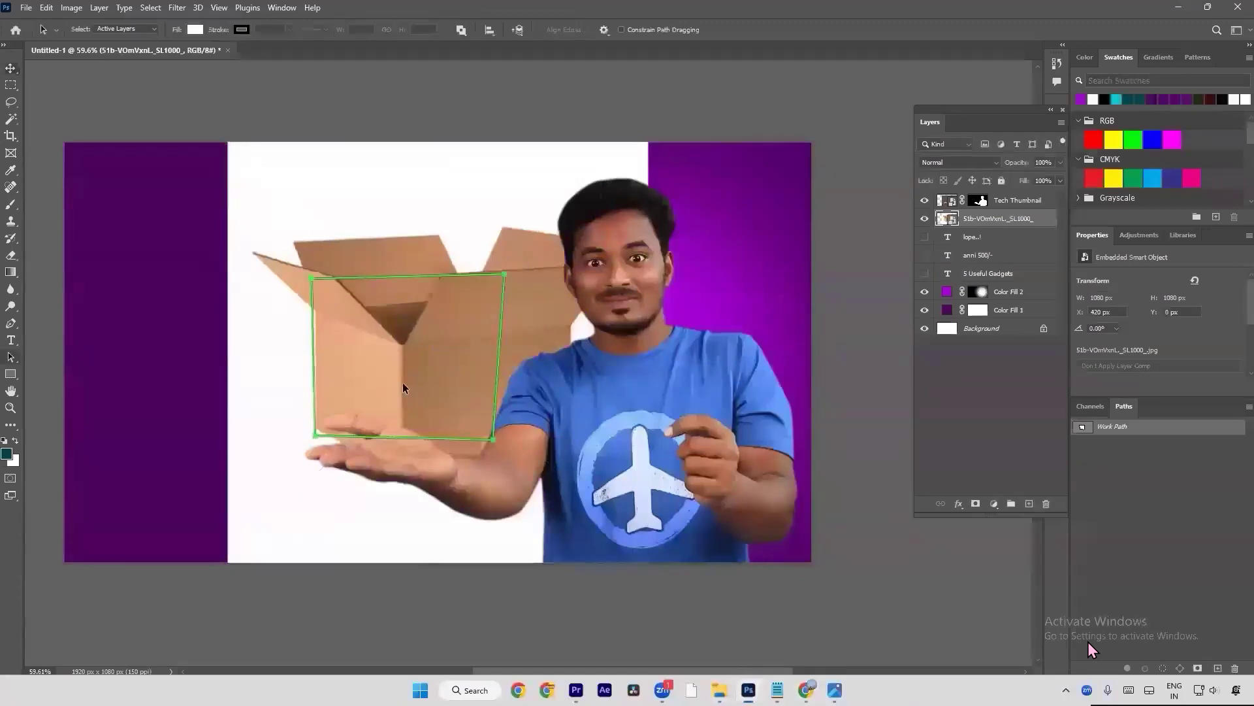
{"action": "key", "text": "ctrl+t"}
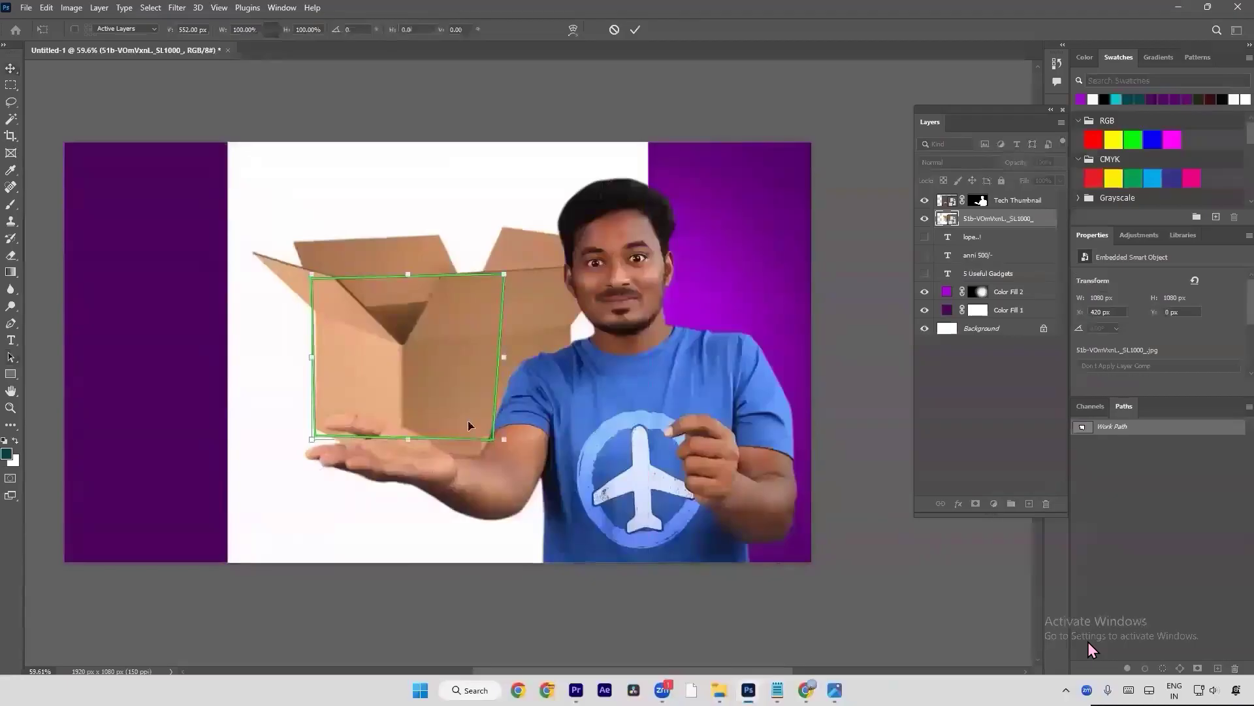
{"action": "key", "text": "Return"}
{"action": "left_click", "coordinate": [14, 323]}
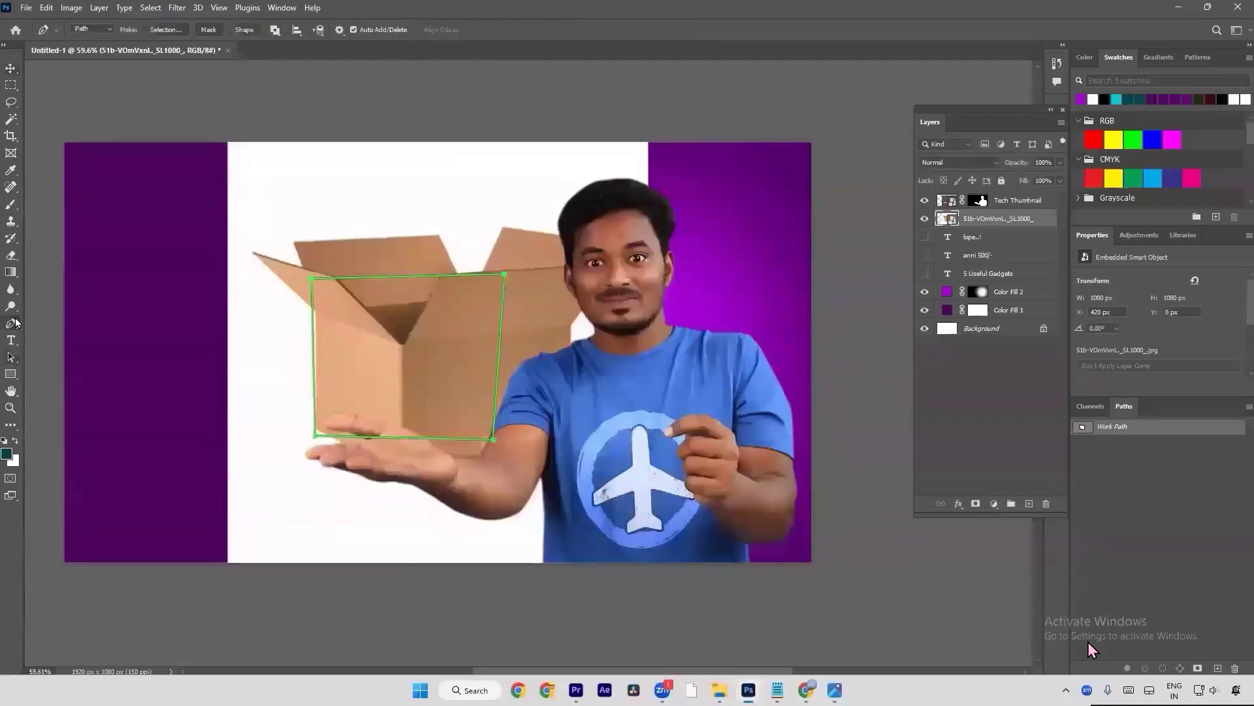
{"action": "right_click", "coordinate": [433, 331]}
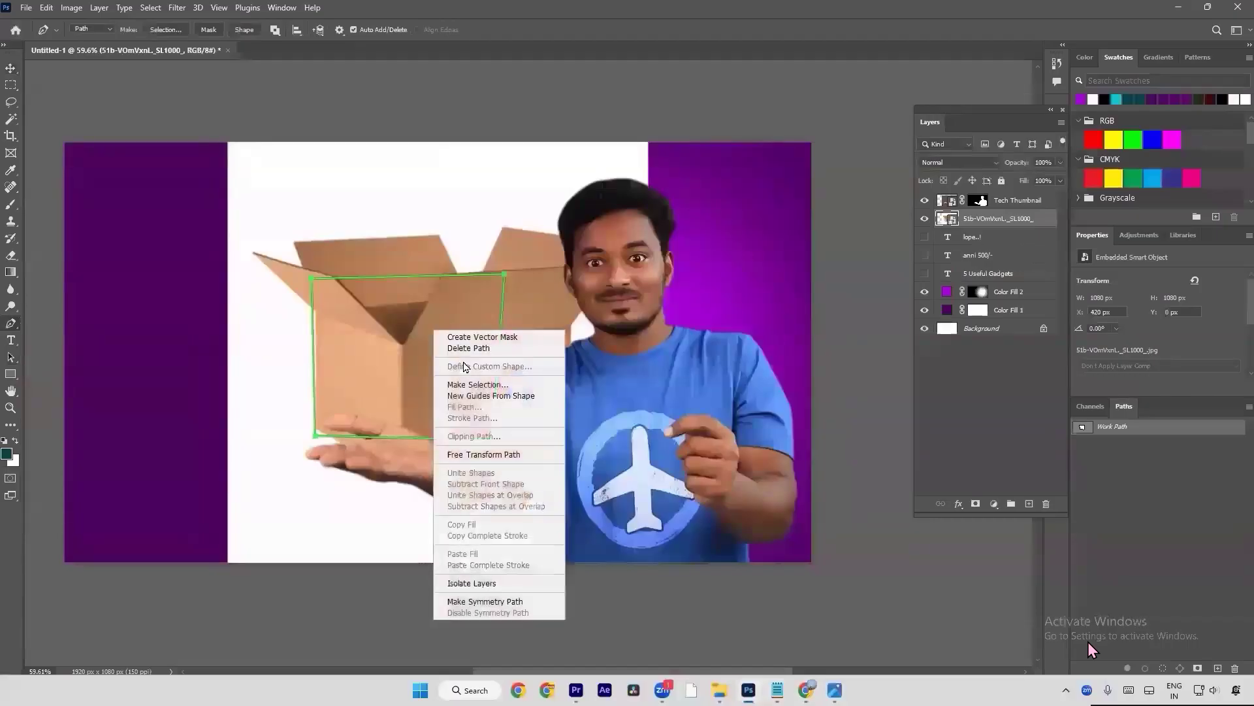
{"action": "left_click", "coordinate": [464, 350]}
{"action": "key", "text": "v"}
{"action": "left_click_drag", "start_coordinate": [461, 351], "coordinate": [365, 355]}
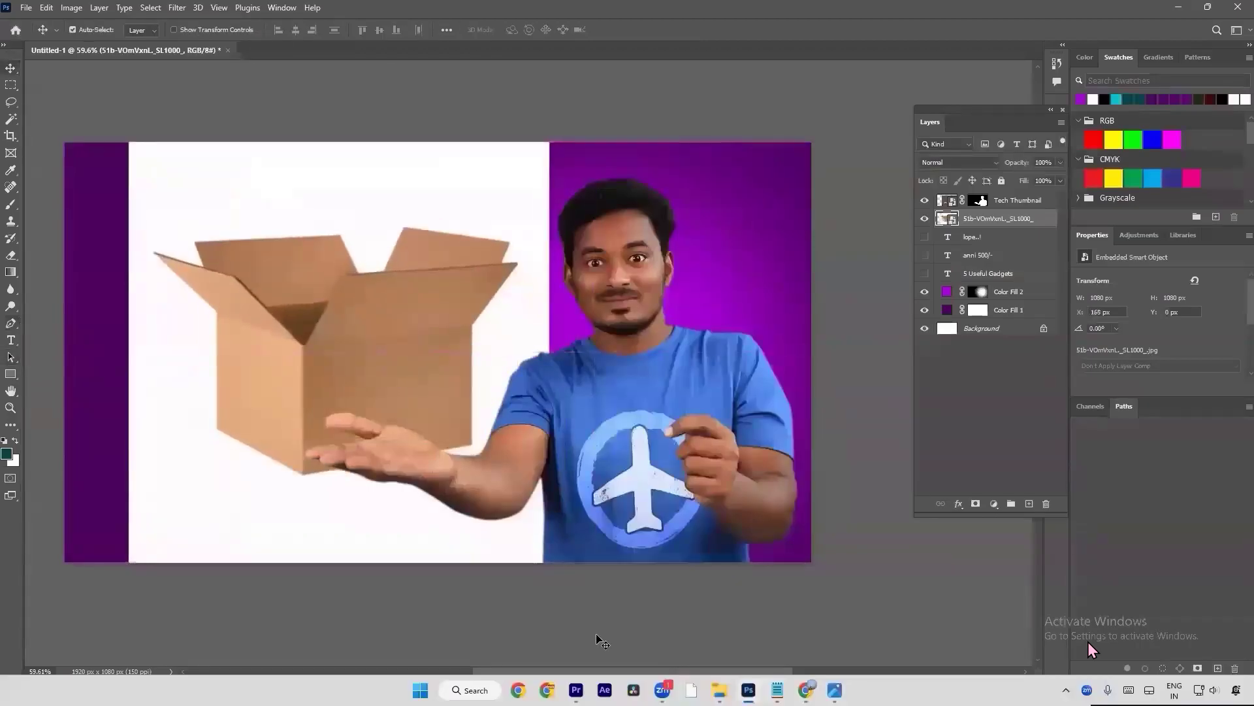
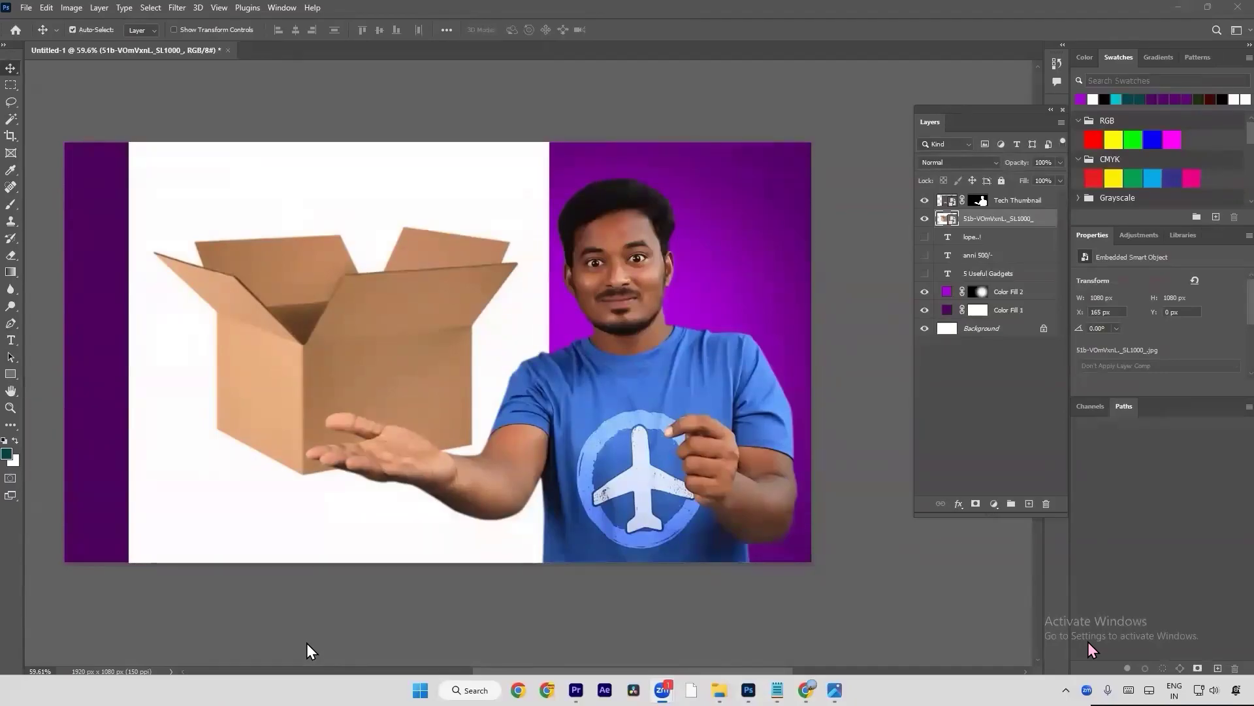
Step: Select the box photo's white background with the Magic Wand, add a layer mask and invert it to isolate the box
{"action": "key", "text": "XF86AudioRaiseVolume"}
{"action": "left_click", "coordinate": [11, 123]}
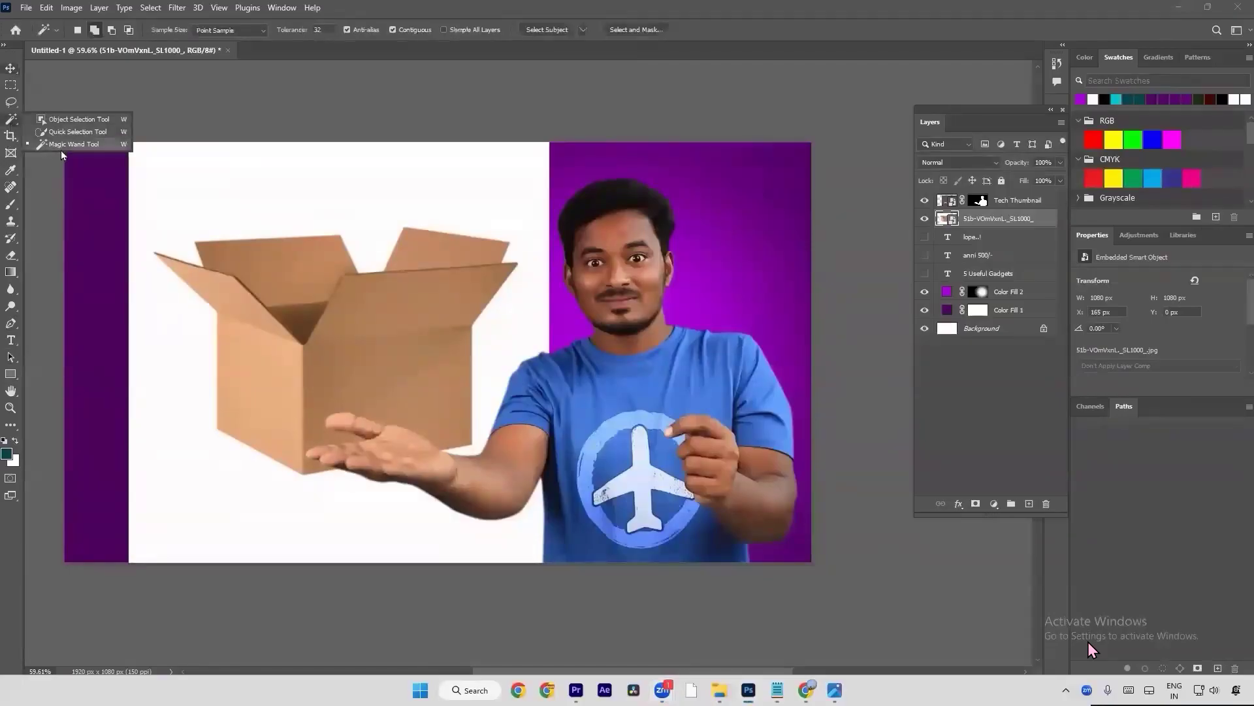
{"action": "left_click", "coordinate": [61, 147]}
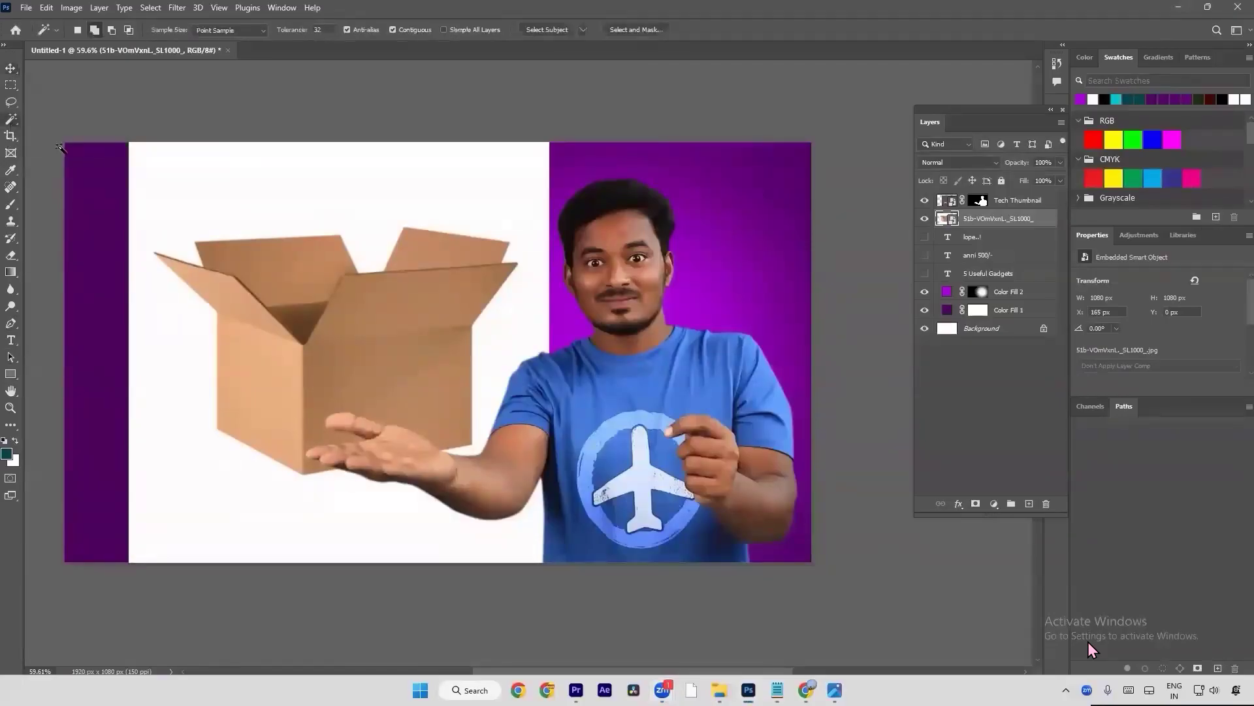
{"action": "left_click", "coordinate": [283, 200]}
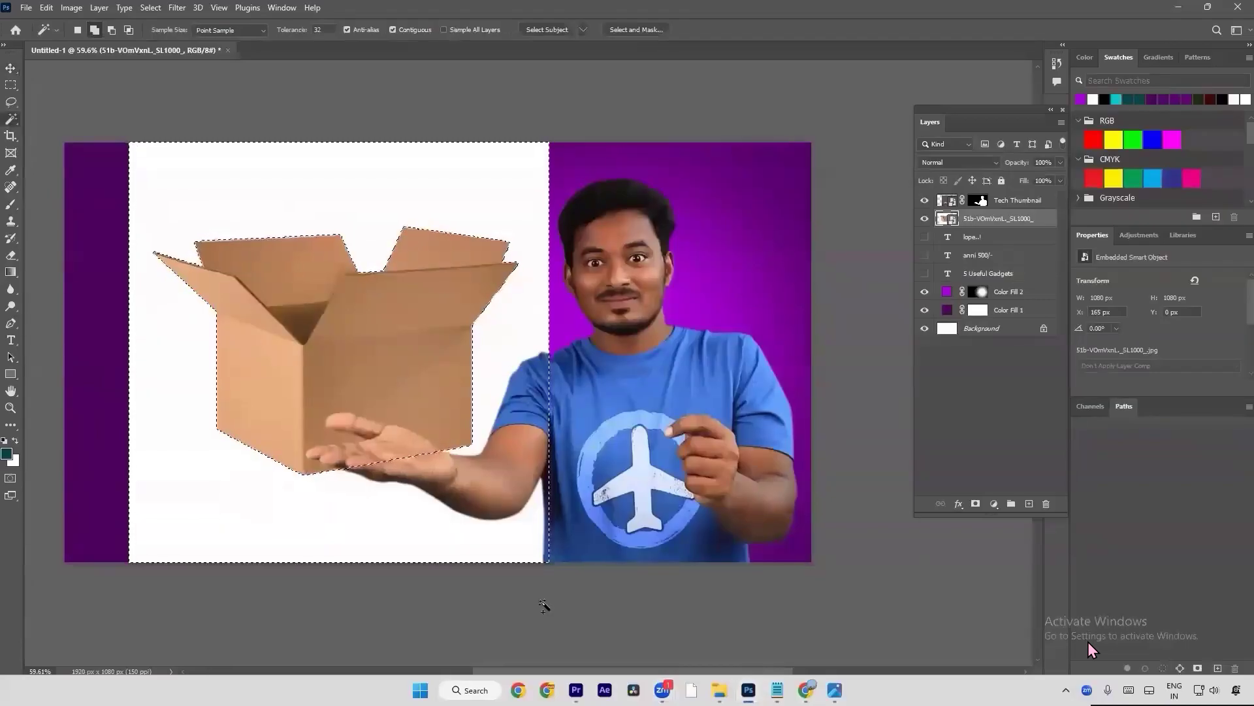
{"action": "left_click", "coordinate": [976, 503]}
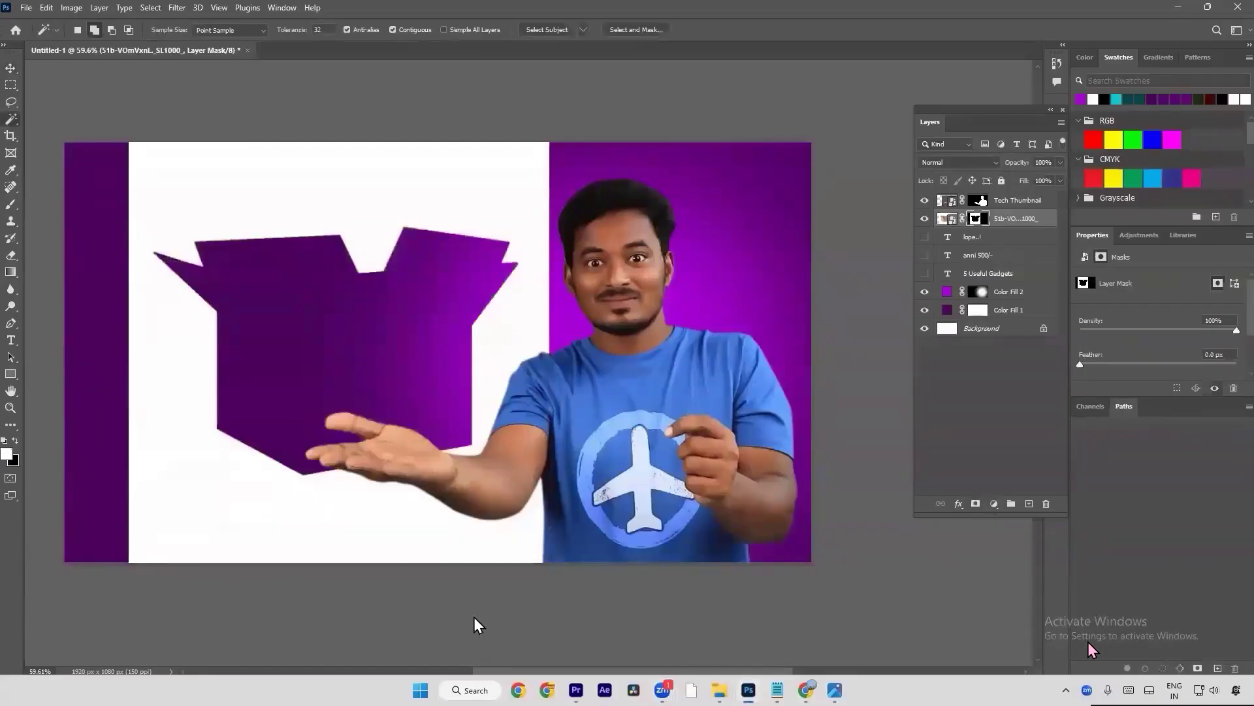
{"action": "key", "text": "ctrl+i"}
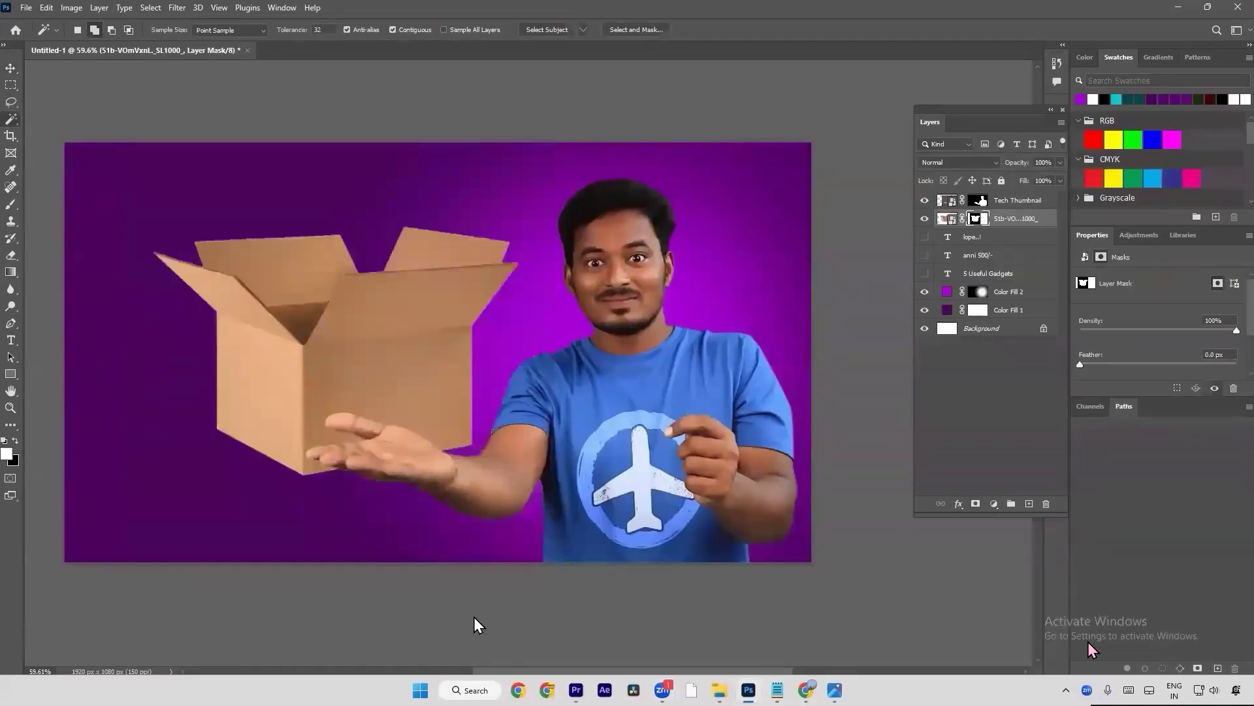
Step: Widen the layer list and move the box layer above the Tech Thumbnail layer so it covers the presenter's fingers
{"action": "key", "text": "a"}
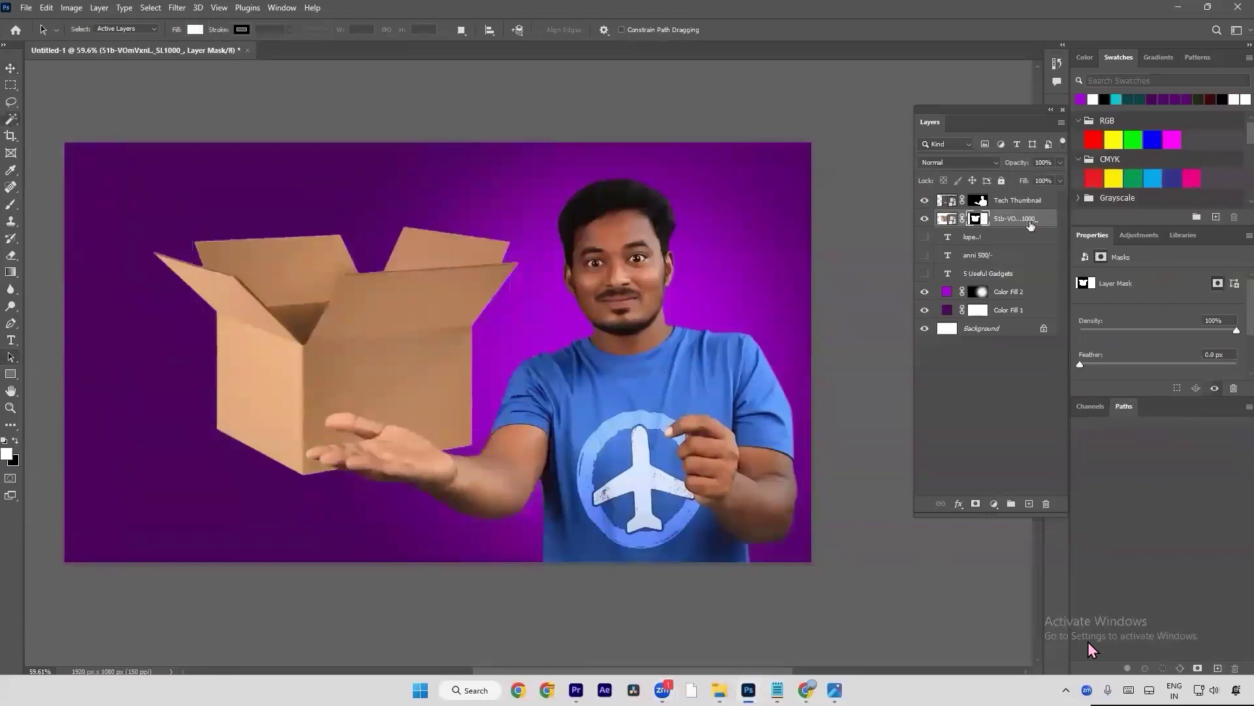
{"action": "left_click_drag", "start_coordinate": [935, 126], "coordinate": [866, 158]}
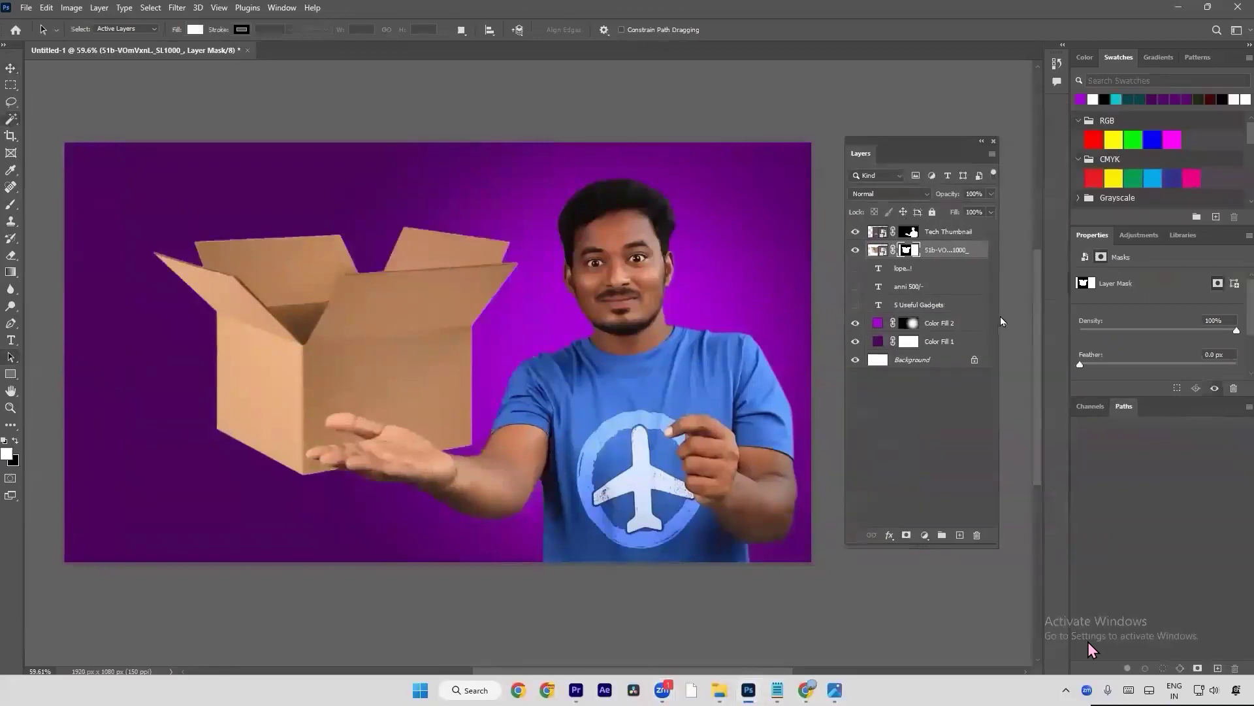
{"action": "left_click_drag", "start_coordinate": [1010, 316], "coordinate": [1072, 307]}
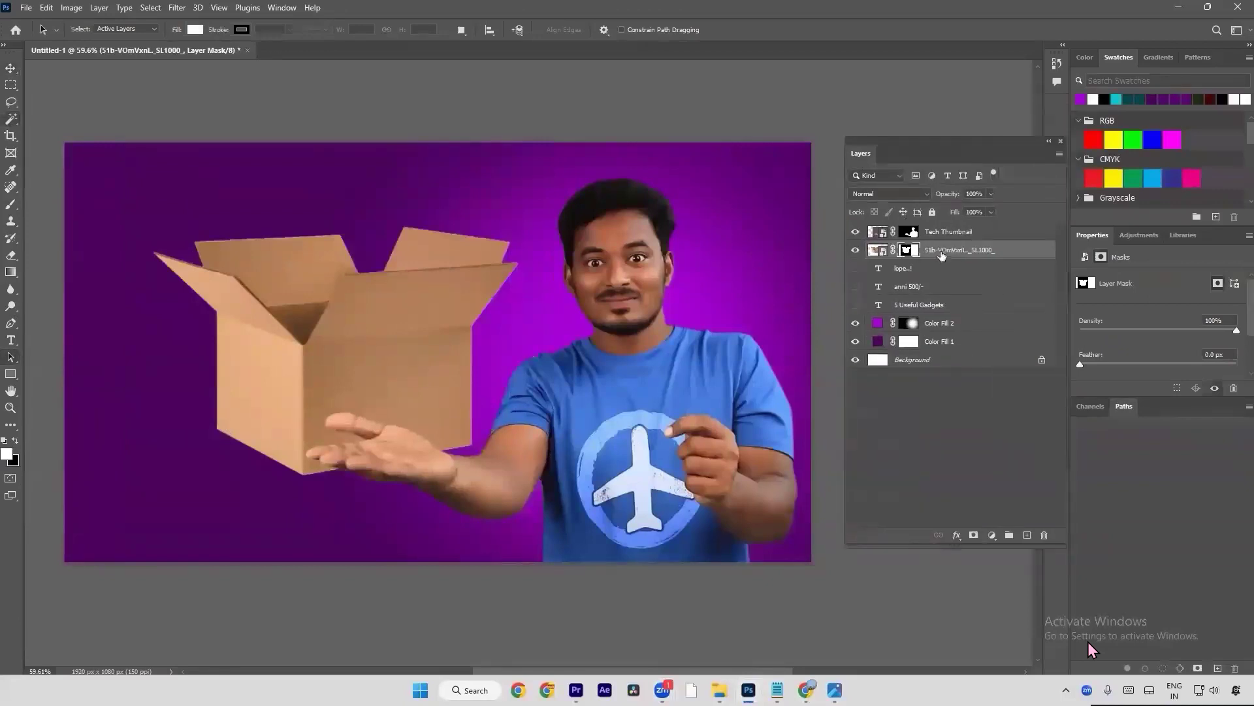
{"action": "left_click_drag", "start_coordinate": [932, 254], "coordinate": [956, 231]}
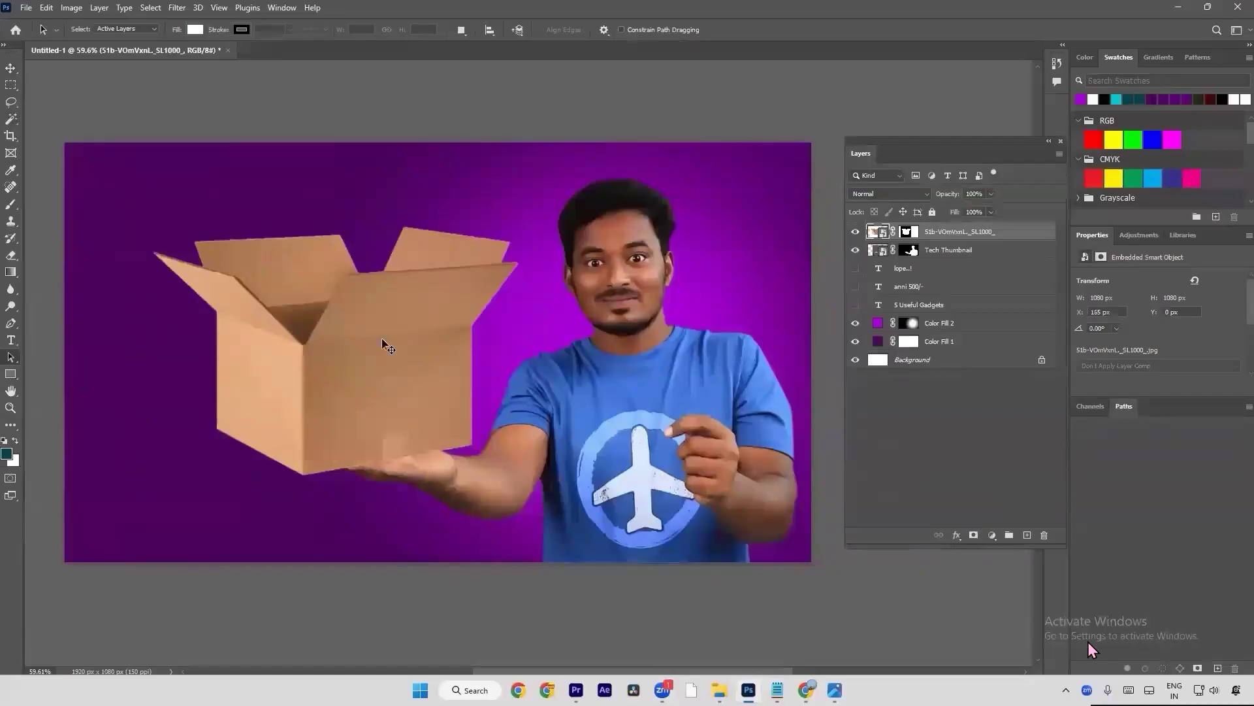
Step: Scale the box to about 78% with Free Transform and position it resting on the presenter's open palm
{"action": "key", "text": "v"}
{"action": "key", "text": "ctrl+t"}
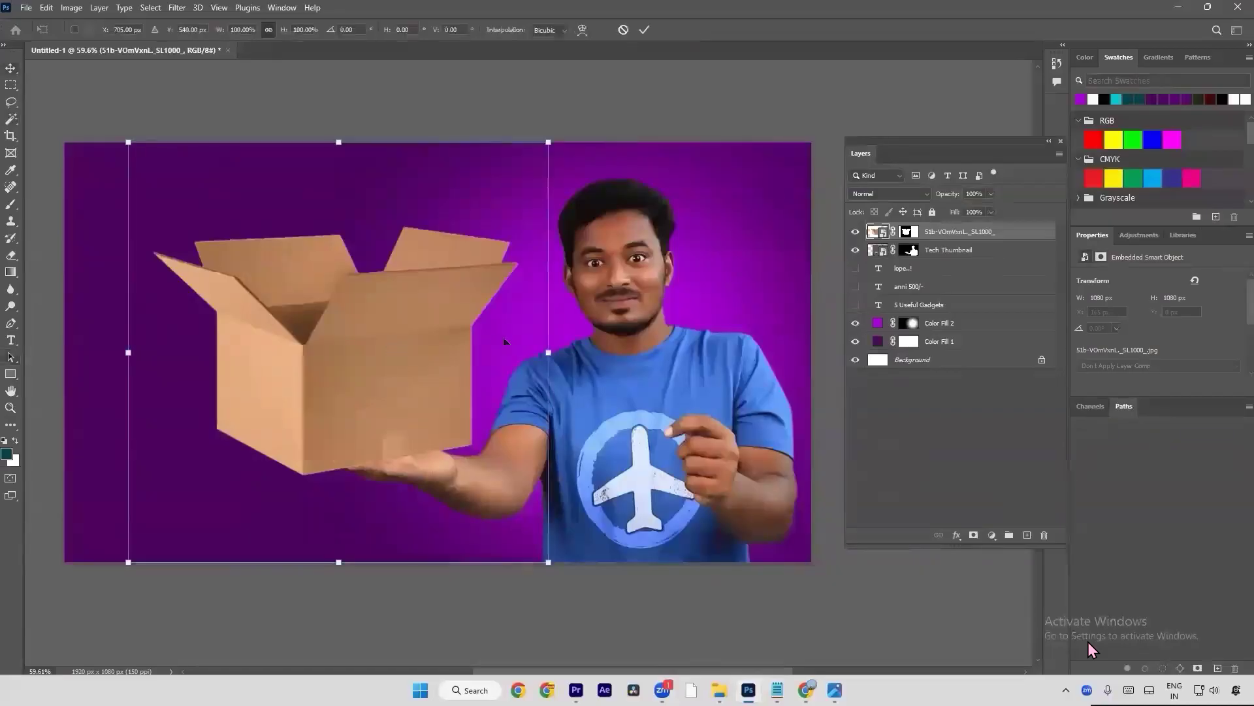
{"action": "left_click_drag", "start_coordinate": [552, 352], "coordinate": [458, 394]}
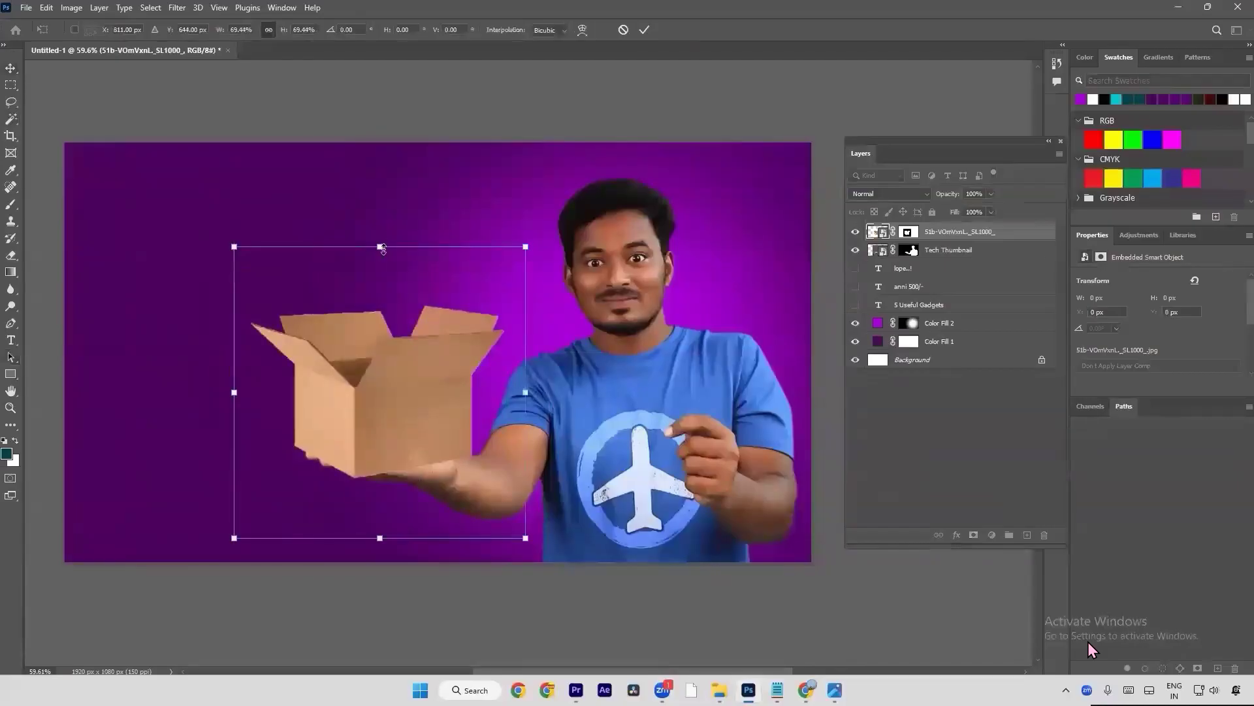
{"action": "left_click_drag", "start_coordinate": [380, 248], "coordinate": [381, 222]}
{"action": "mouse_move", "coordinate": [399, 317]}
{"action": "left_mouse_down"}
{"action": "mouse_move", "coordinate": [399, 261]}
{"action": "mouse_move", "coordinate": [406, 342]}
{"action": "mouse_move", "coordinate": [424, 308]}
{"action": "mouse_move", "coordinate": [407, 303]}
{"action": "mouse_move", "coordinate": [408, 314]}
{"action": "left_mouse_up"}
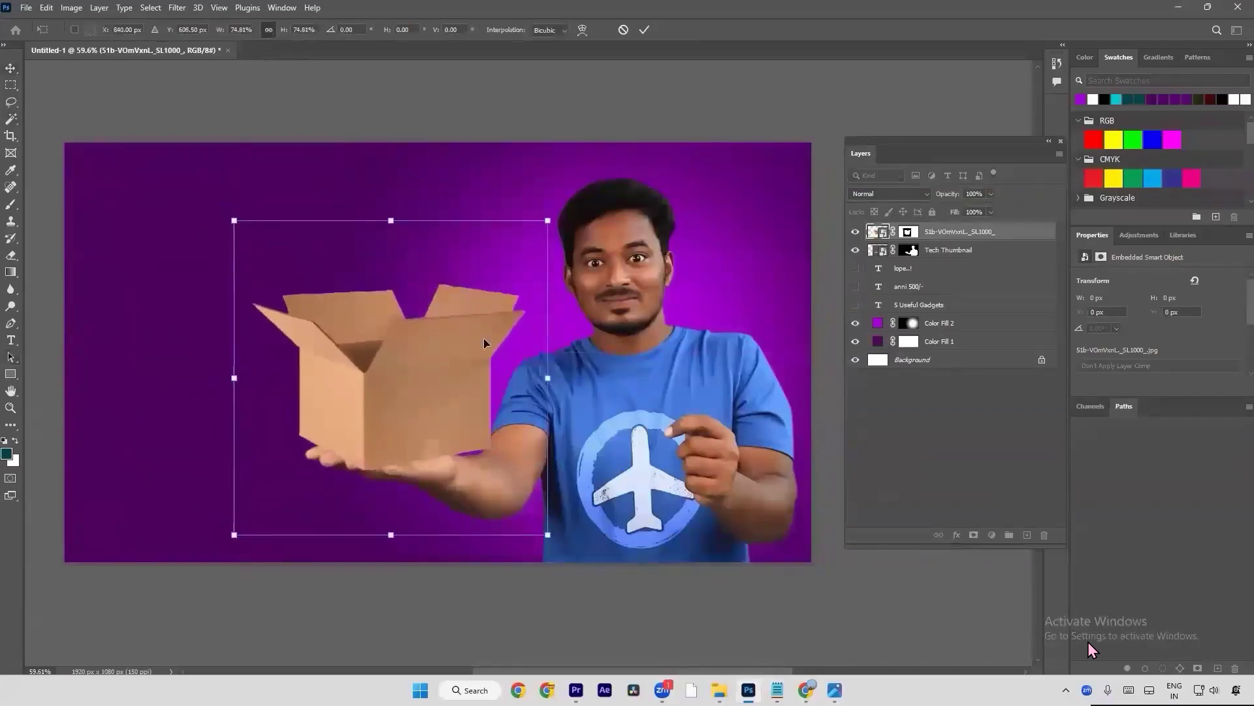
{"action": "left_click_drag", "start_coordinate": [234, 377], "coordinate": [221, 378]}
{"action": "mouse_move", "coordinate": [391, 423]}
{"action": "left_mouse_down"}
{"action": "mouse_move", "coordinate": [398, 394]}
{"action": "mouse_move", "coordinate": [384, 421]}
{"action": "left_mouse_up"}
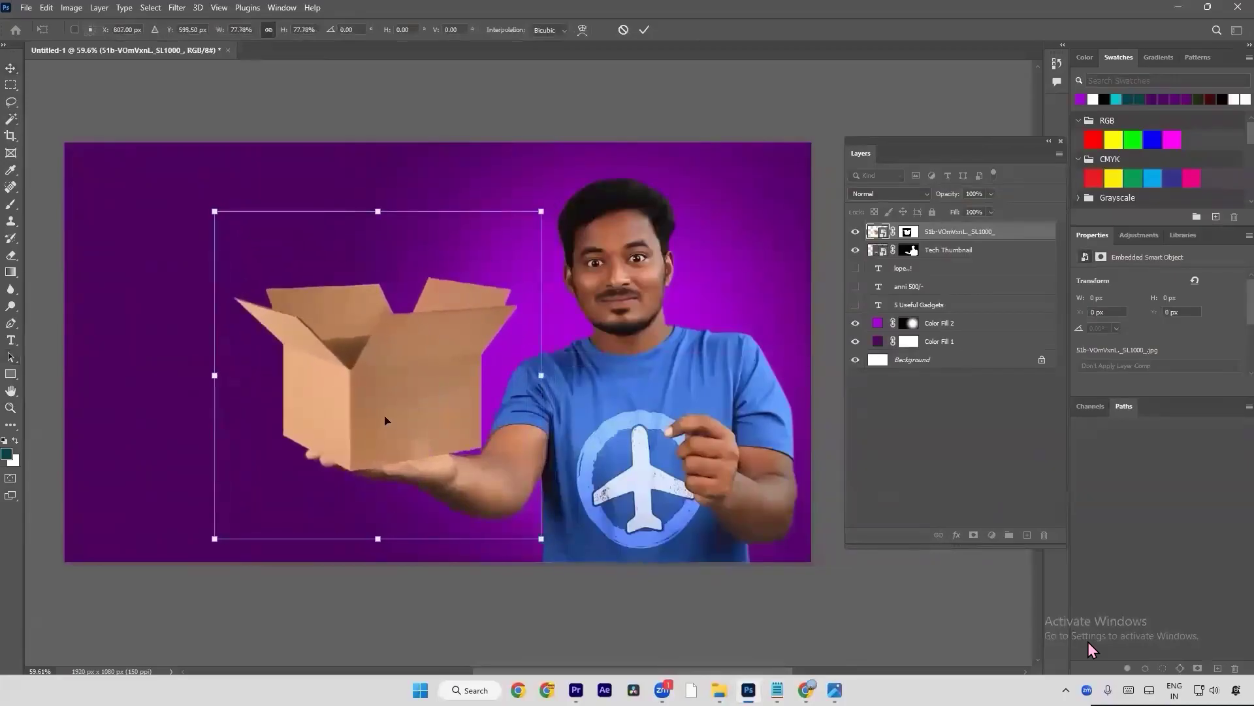
{"action": "key", "text": "Return"}
{"action": "key", "text": "a"}
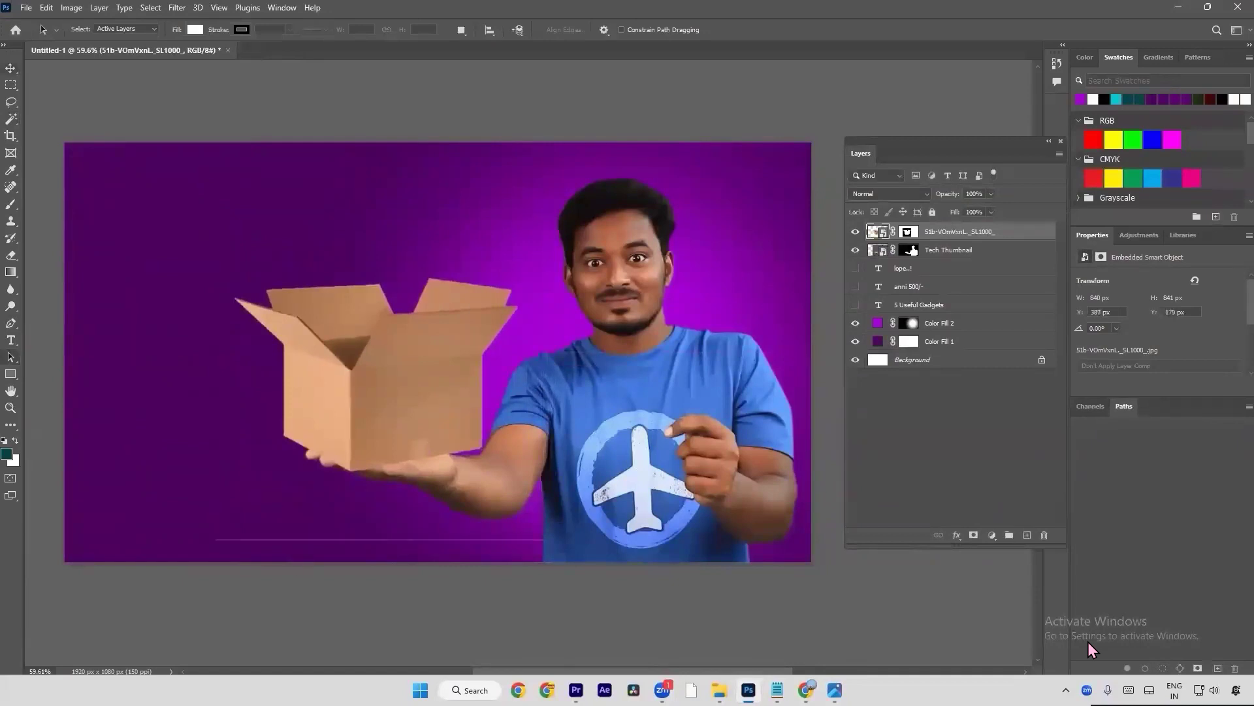
{"action": "left_click", "coordinate": [11, 119]}
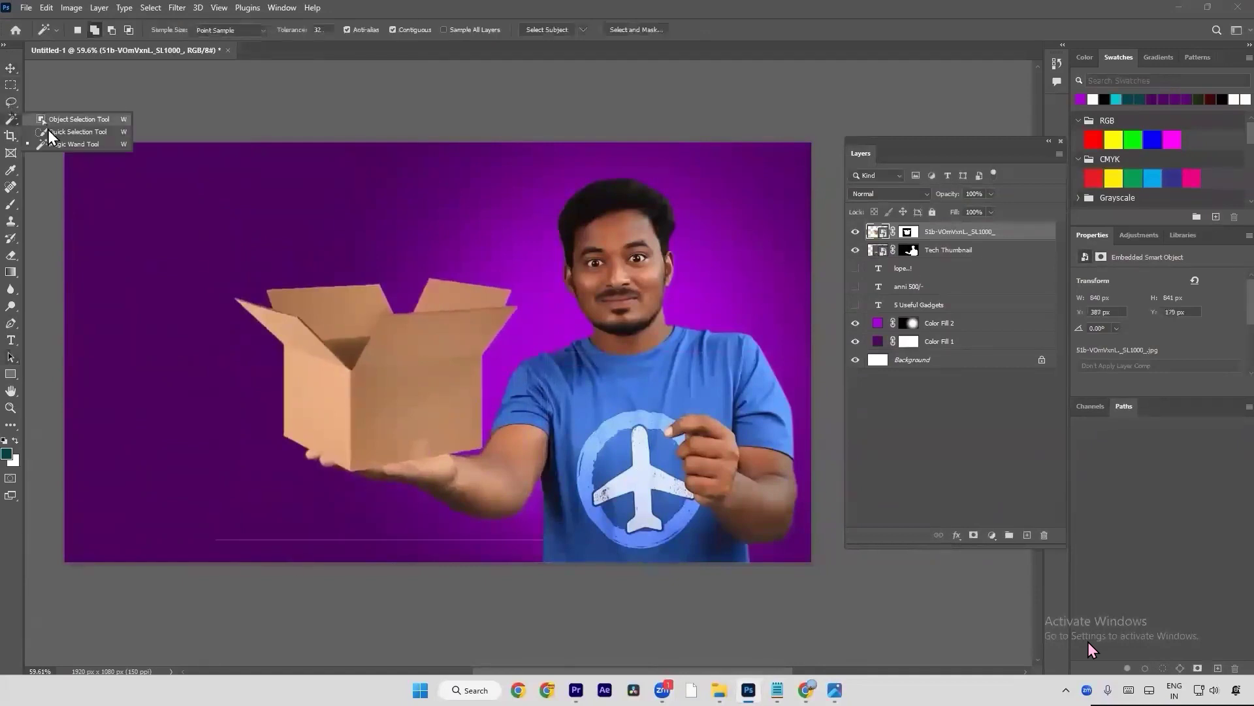
{"action": "left_click", "coordinate": [49, 142]}
{"action": "key", "text": "a"}
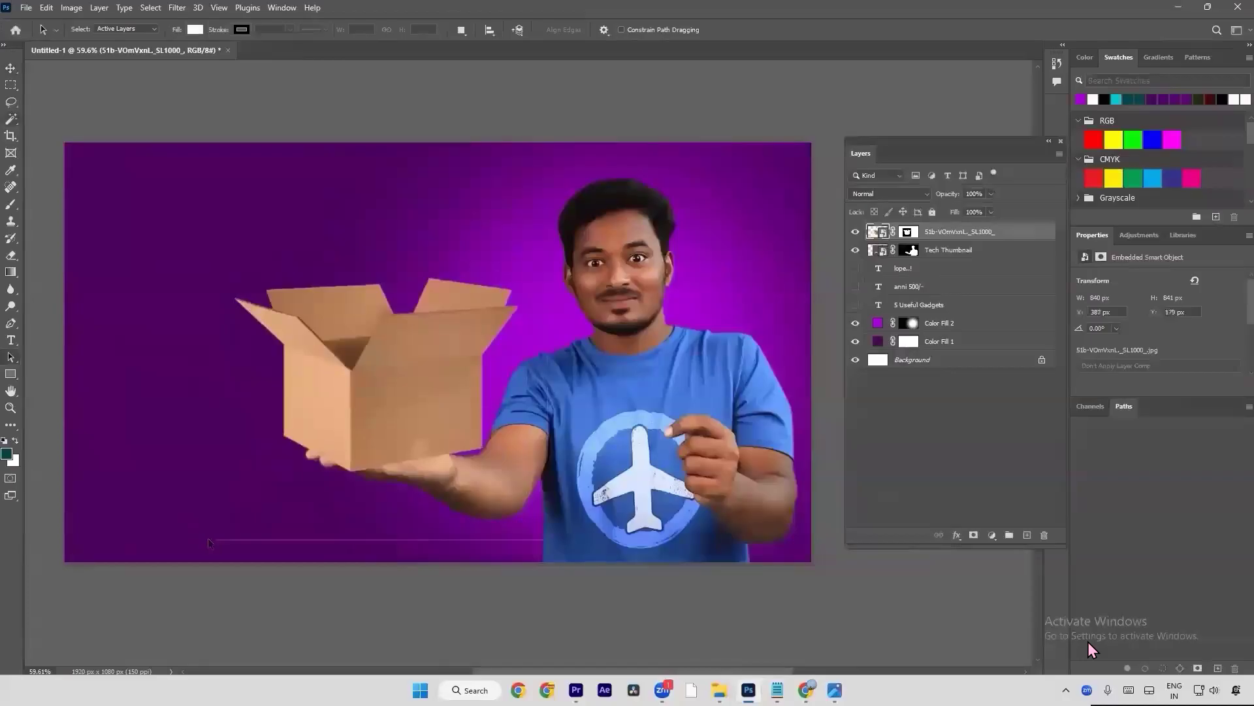
{"action": "scroll", "coordinate": [209, 542], "scroll_direction": "up", "scroll_amount": 5}
{"action": "scroll", "coordinate": [209, 542], "scroll_direction": "down", "scroll_amount": 3}
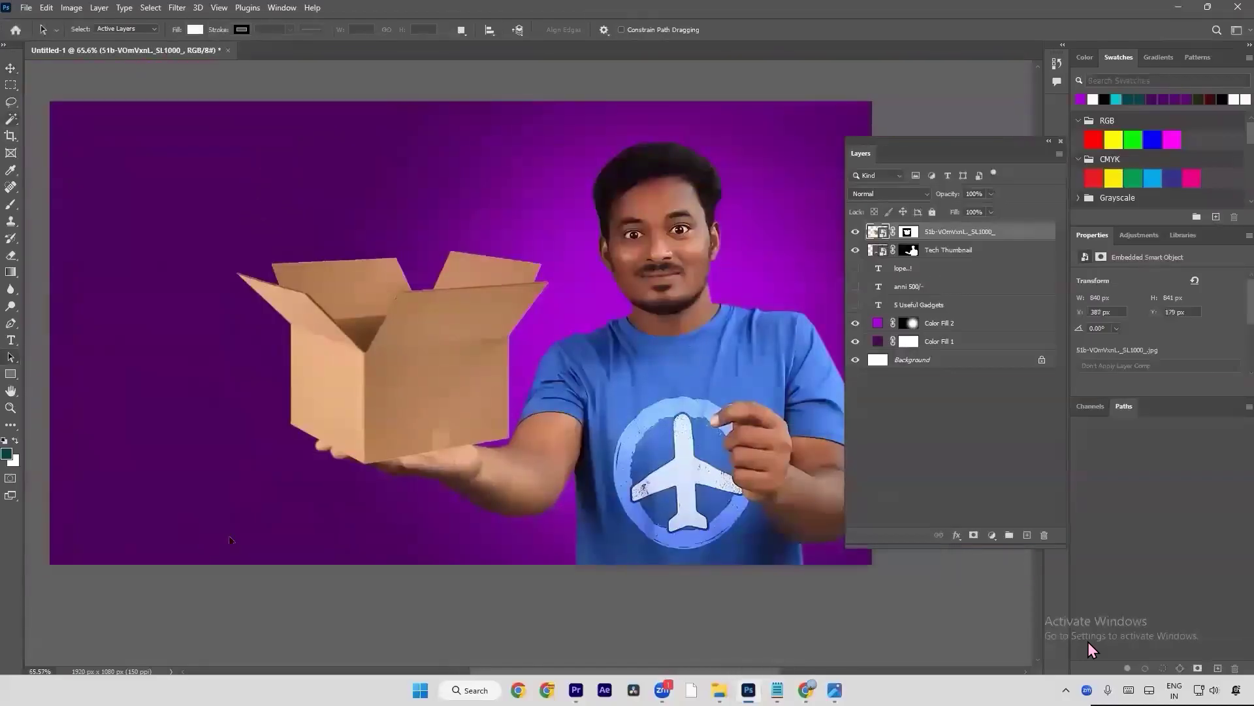
{"action": "scroll", "coordinate": [228, 540], "scroll_direction": "down", "scroll_amount": 1}
{"action": "left_click_drag", "start_coordinate": [175, 523], "coordinate": [542, 548]}
Step: Paint black on the box layer's mask with a 150 px brush to hide the thin leftover line below the box
{"action": "left_click", "coordinate": [908, 233]}
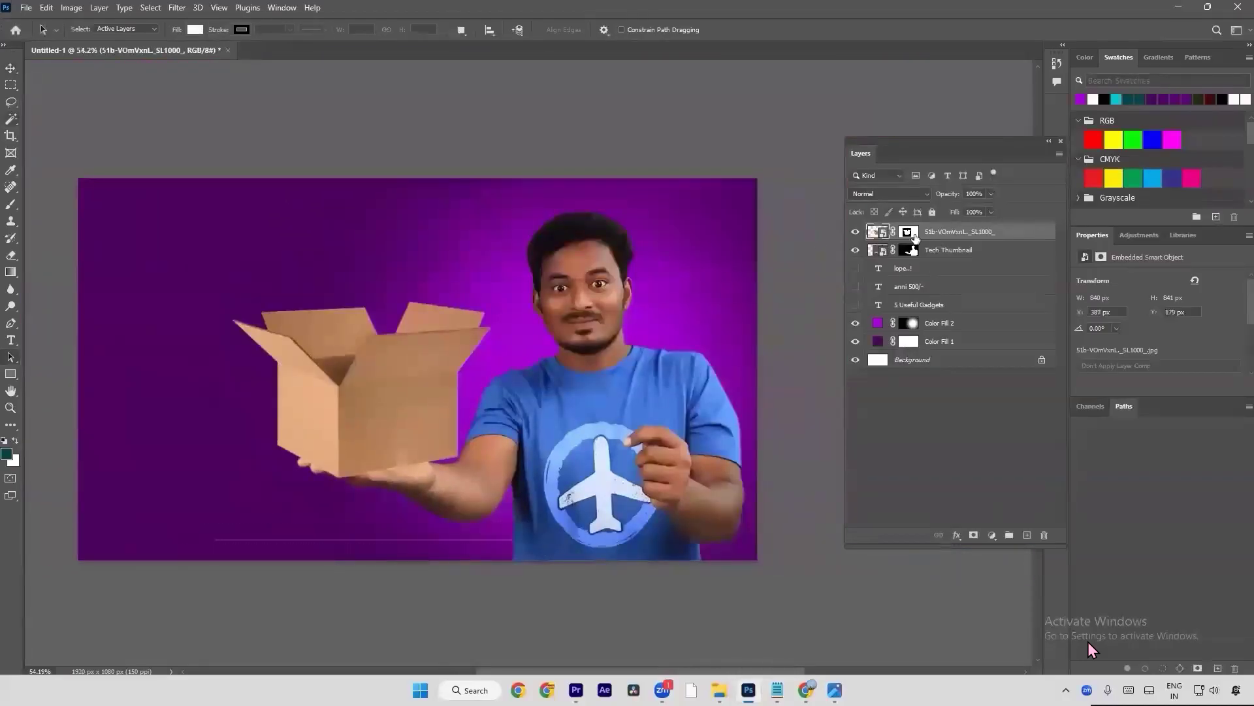
{"action": "left_click", "coordinate": [11, 205]}
{"action": "key", "text": "bracketleft"}
{"action": "key", "text": "bracketleft"}
{"action": "key", "text": "bracketleft"}
{"action": "key", "text": "bracketleft"}
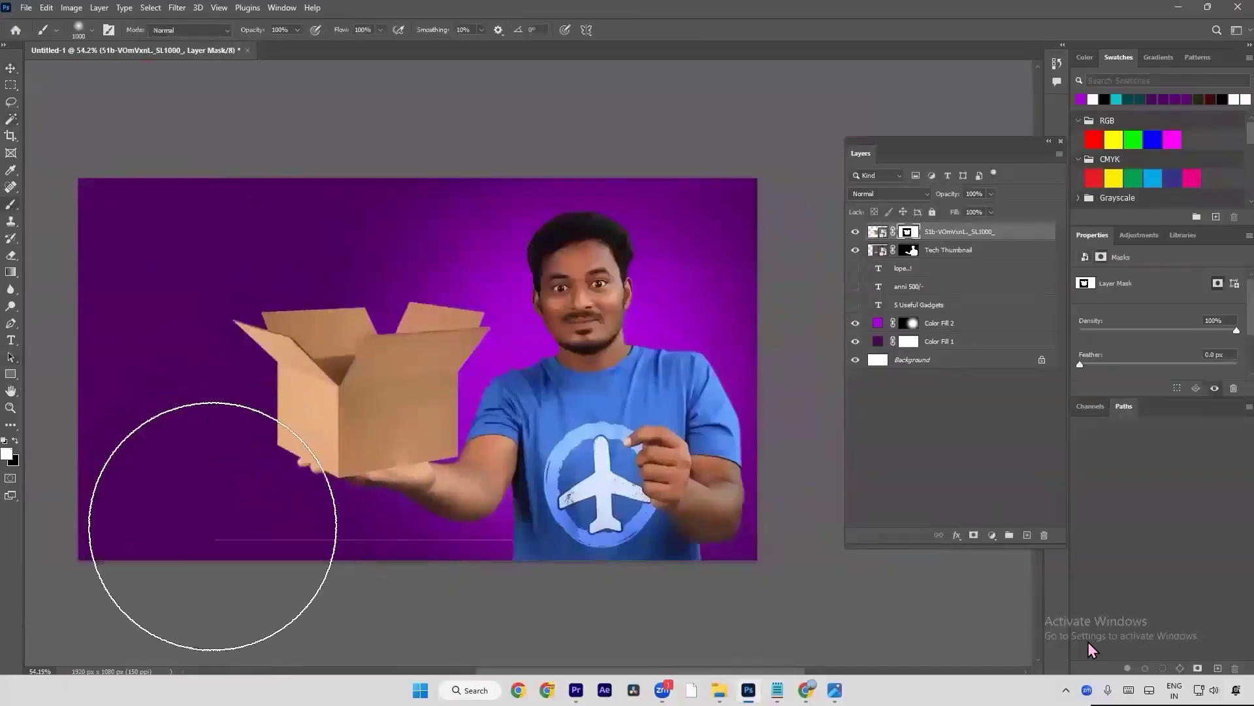
{"action": "key", "text": "bracketleft"}
{"action": "key", "text": "bracketleft"}
{"action": "key", "text": "bracketleft"}
{"action": "key", "text": "bracketleft"}
{"action": "key", "text": "bracketleft"}
{"action": "key", "text": "bracketleft"}
{"action": "key", "text": "bracketleft"}
{"action": "key", "text": "bracketleft"}
{"action": "key", "text": "bracketleft"}
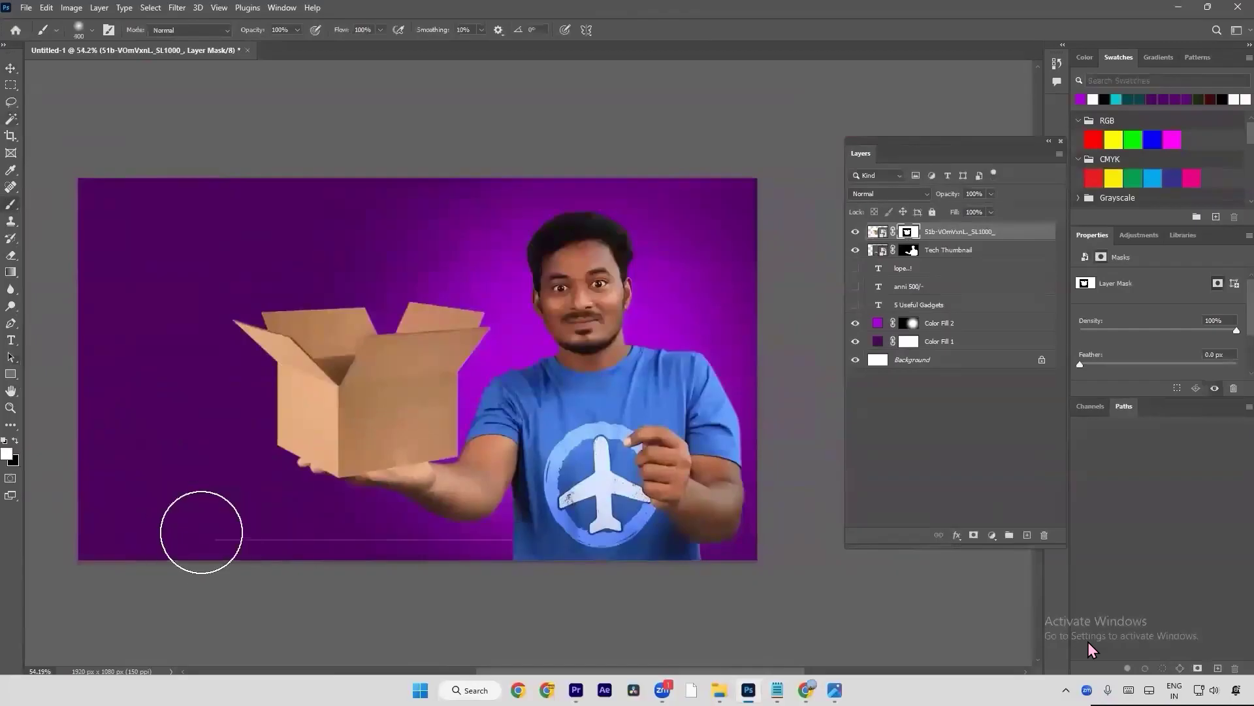
{"action": "key", "text": "bracketleft"}
{"action": "key", "text": "bracketleft"}
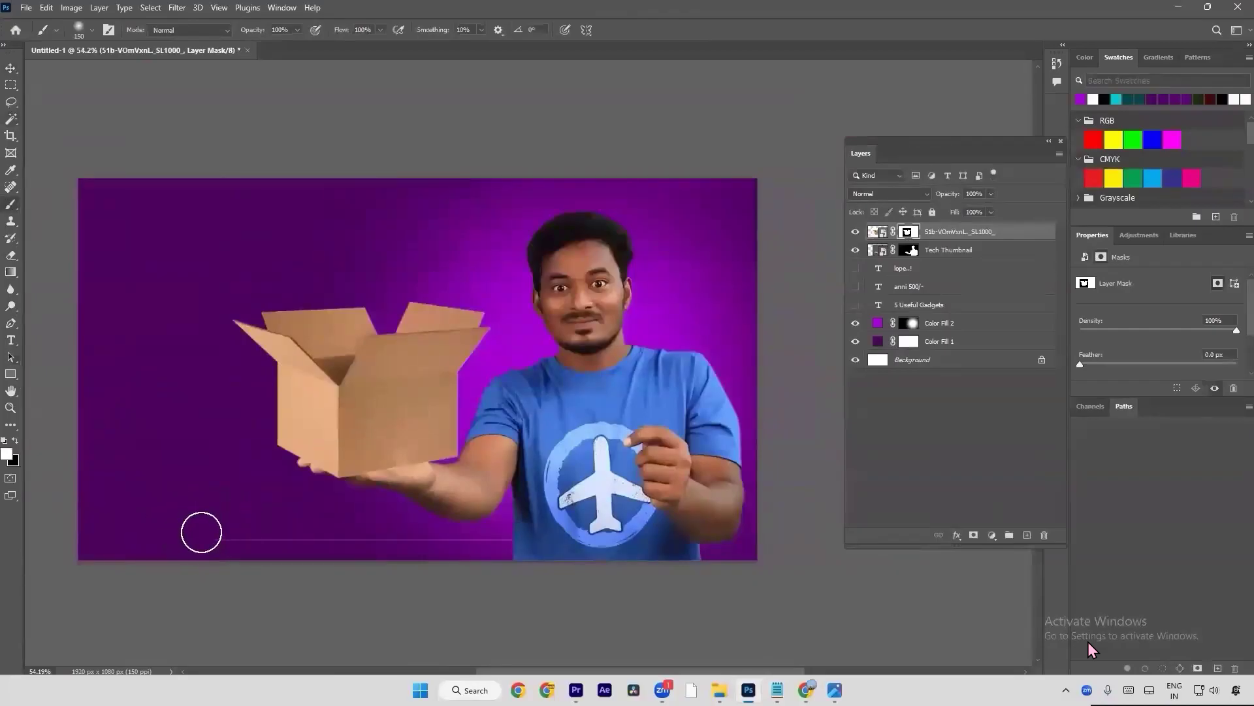
{"action": "left_click_drag", "start_coordinate": [200, 533], "coordinate": [288, 532]}
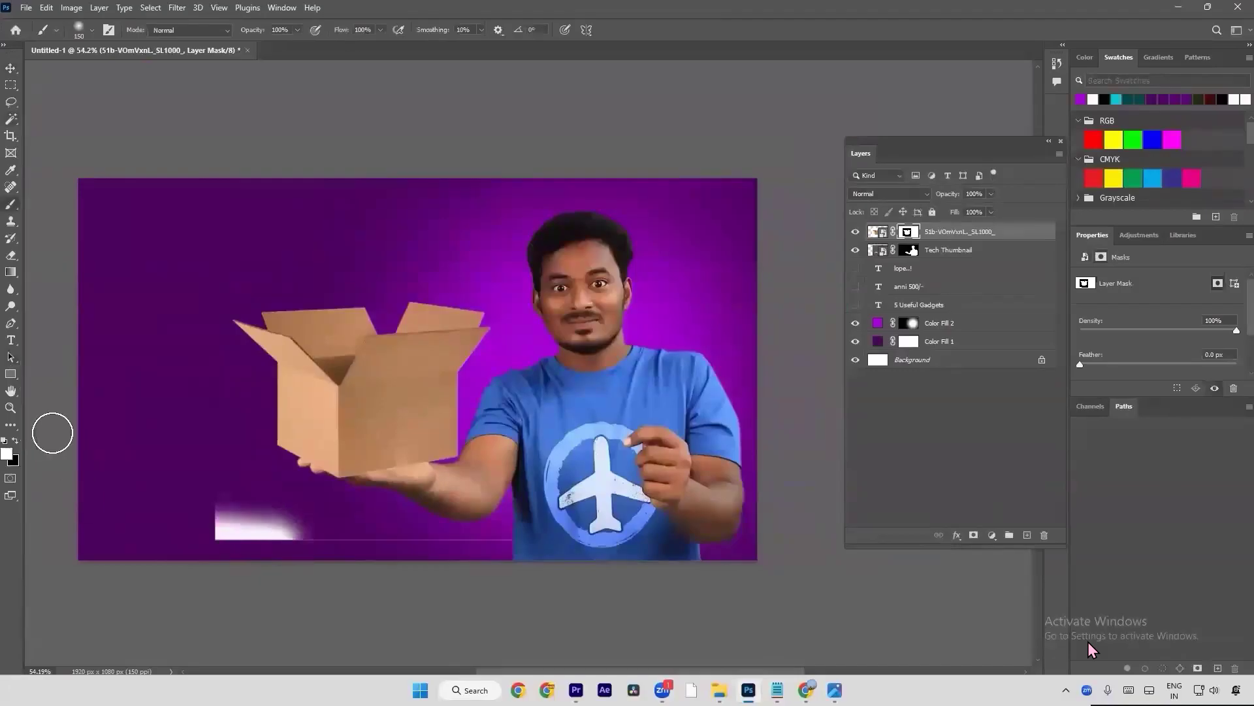
{"action": "left_click", "coordinate": [16, 442]}
{"action": "mouse_move", "coordinate": [210, 532]}
{"action": "left_mouse_down"}
{"action": "mouse_move", "coordinate": [243, 520]}
{"action": "mouse_move", "coordinate": [238, 537]}
{"action": "mouse_move", "coordinate": [361, 547]}
{"action": "mouse_move", "coordinate": [608, 540]}
{"action": "left_mouse_up"}
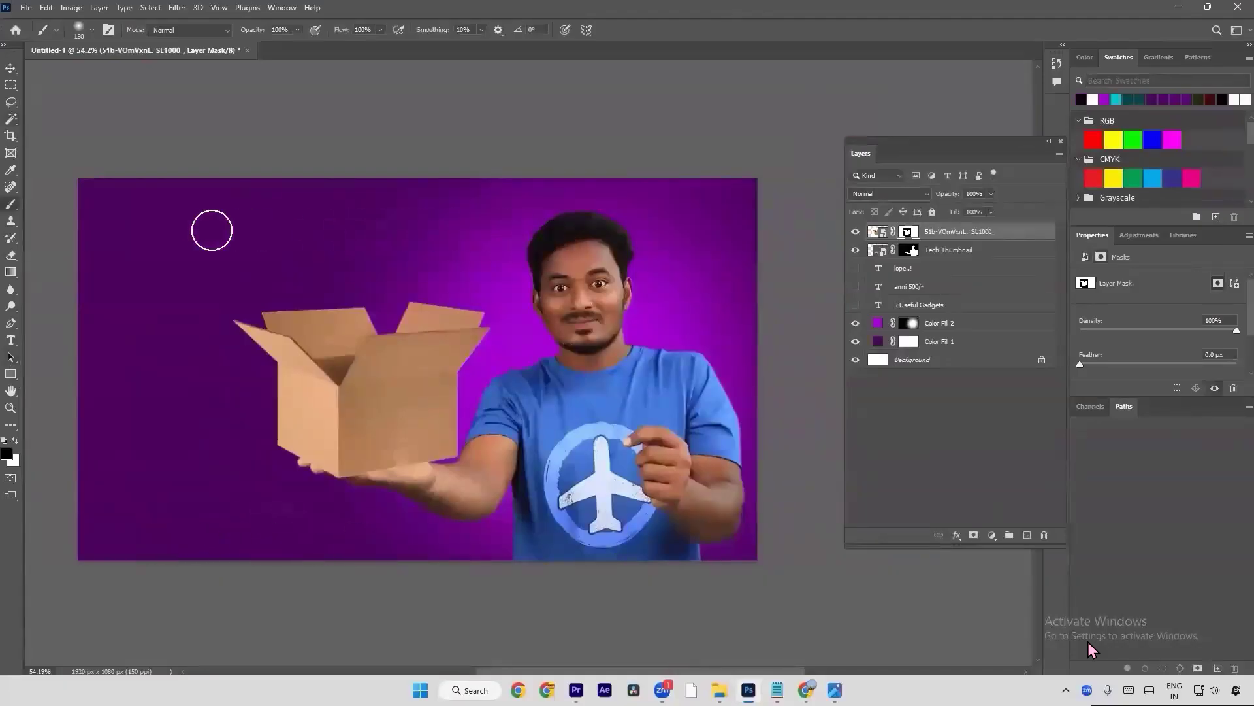
{"action": "key", "text": "a"}
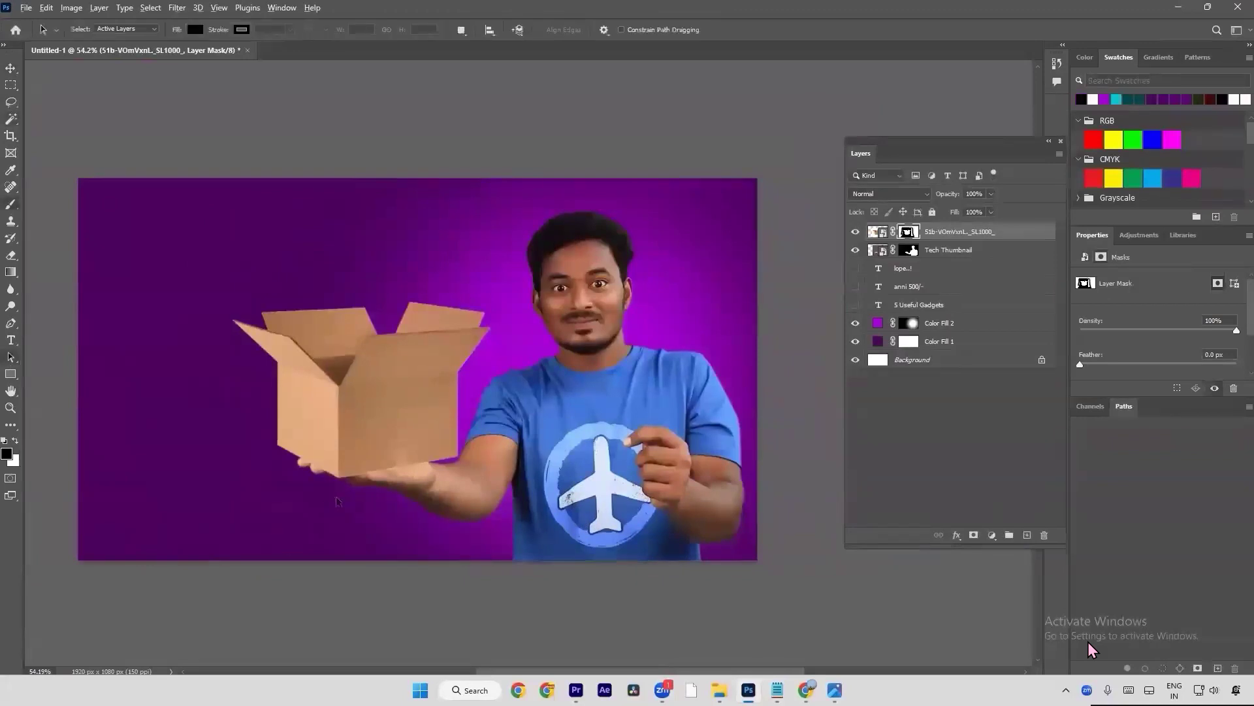
{"action": "scroll", "coordinate": [339, 497], "scroll_direction": "up", "scroll_amount": 5}
{"action": "scroll", "coordinate": [369, 465], "scroll_direction": "down", "scroll_amount": 3}
{"action": "key", "text": "v"}
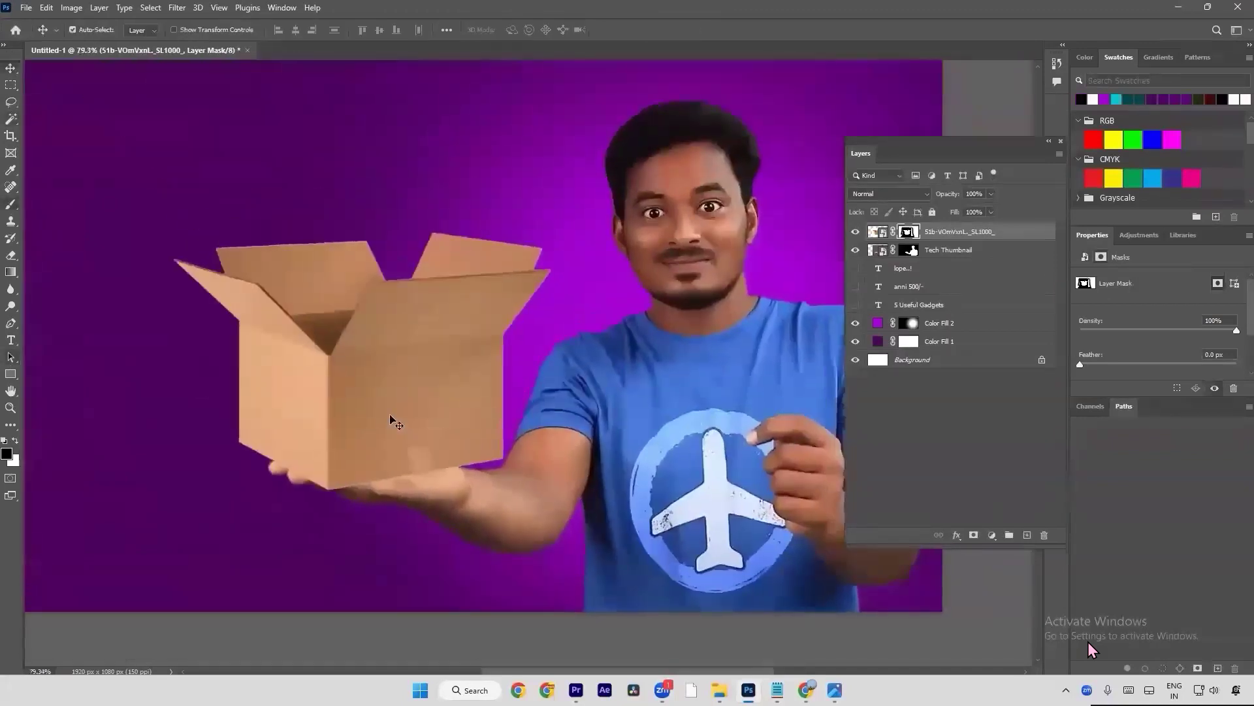
{"action": "scroll", "coordinate": [409, 436], "scroll_direction": "down", "scroll_amount": 3}
{"action": "key", "text": "a"}
{"action": "left_click_drag", "start_coordinate": [87, 494], "coordinate": [786, 564]}
{"action": "left_click_drag", "start_coordinate": [163, 524], "coordinate": [58, 513]}
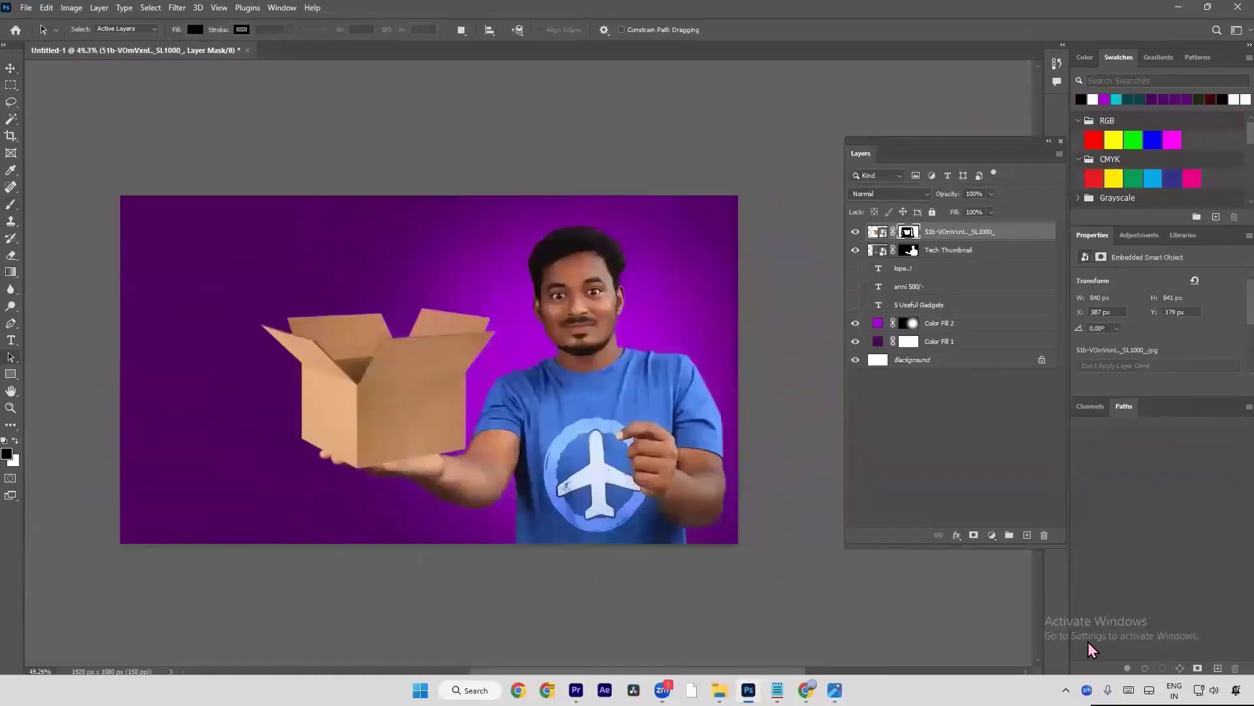
Step: Switch to the browser, look at the Crazy Deals reference thumbnail and run an image search for "wood table png" in a new tab
{"action": "left_click", "coordinate": [806, 690]}
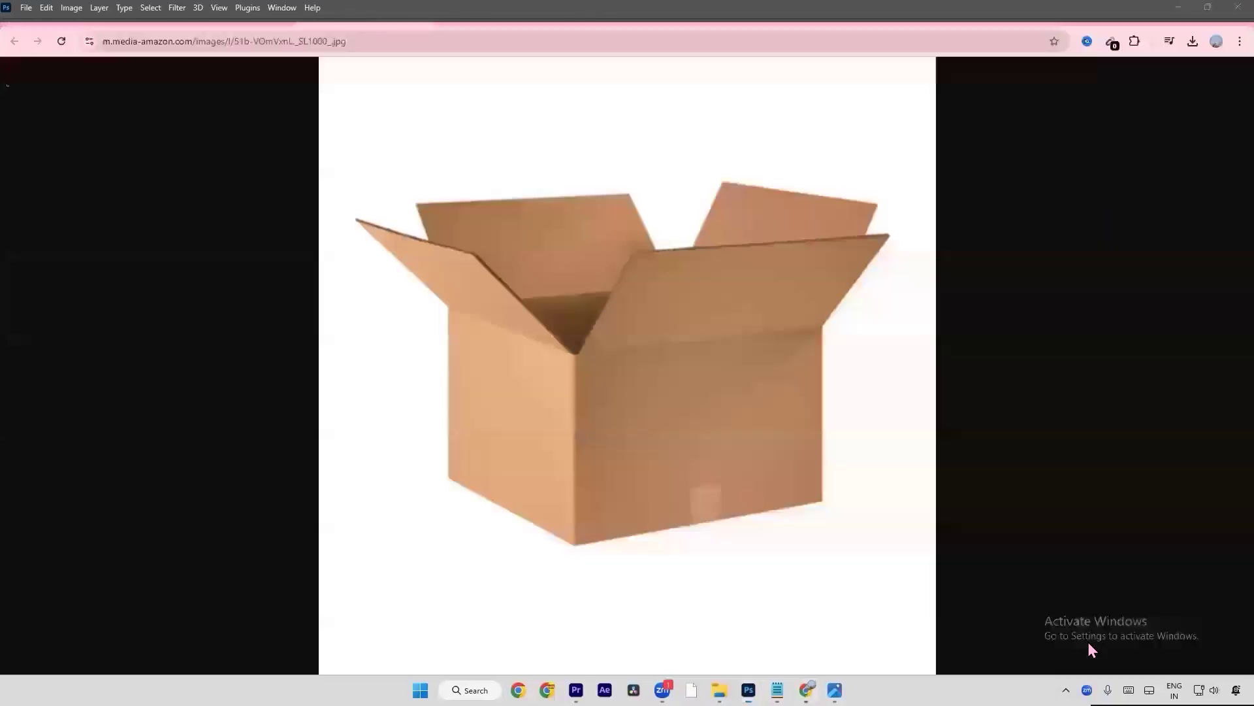
{"action": "left_click", "coordinate": [869, 12]}
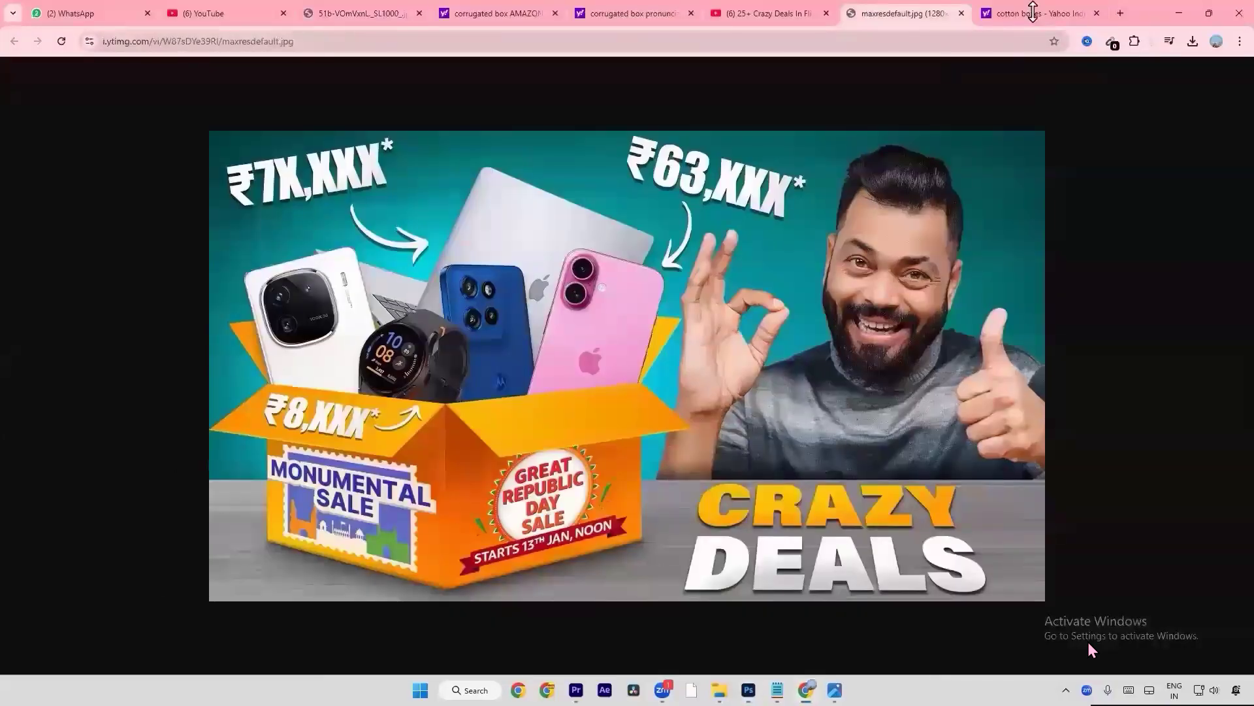
{"action": "left_click", "coordinate": [1120, 14]}
{"action": "type", "text": "wood table"}
{"action": "key", "text": "Down"}
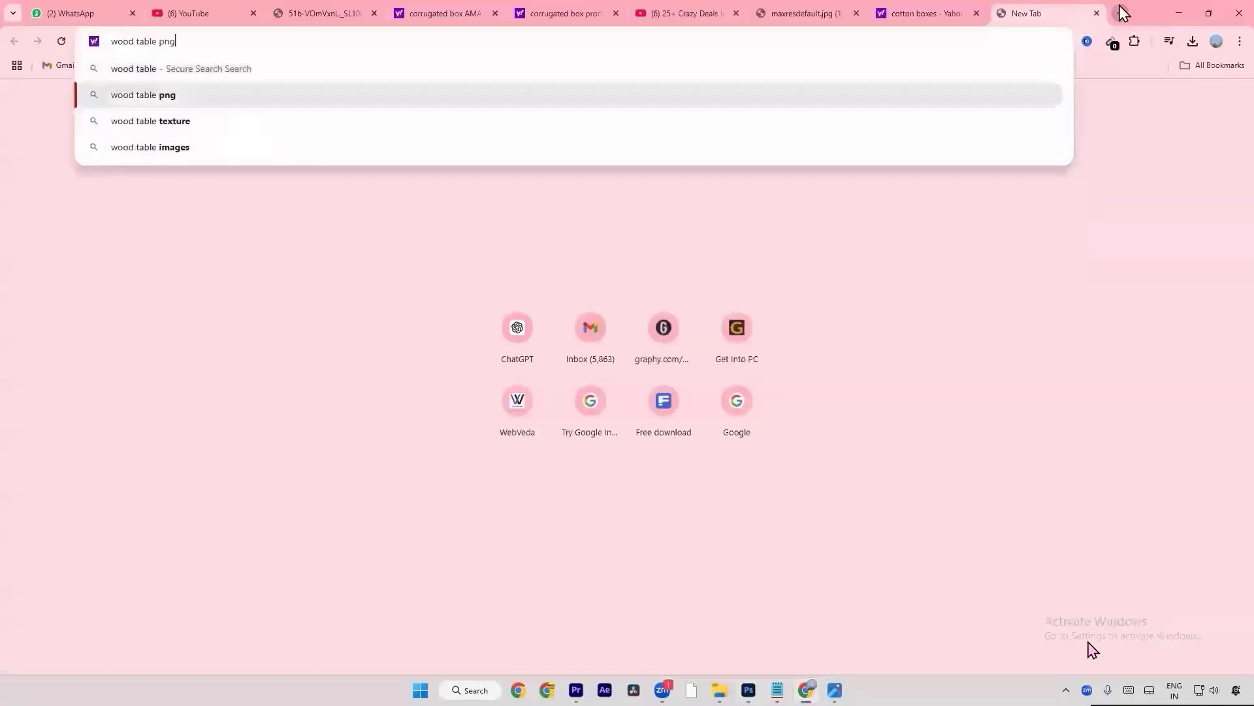
{"action": "key", "text": "Return"}
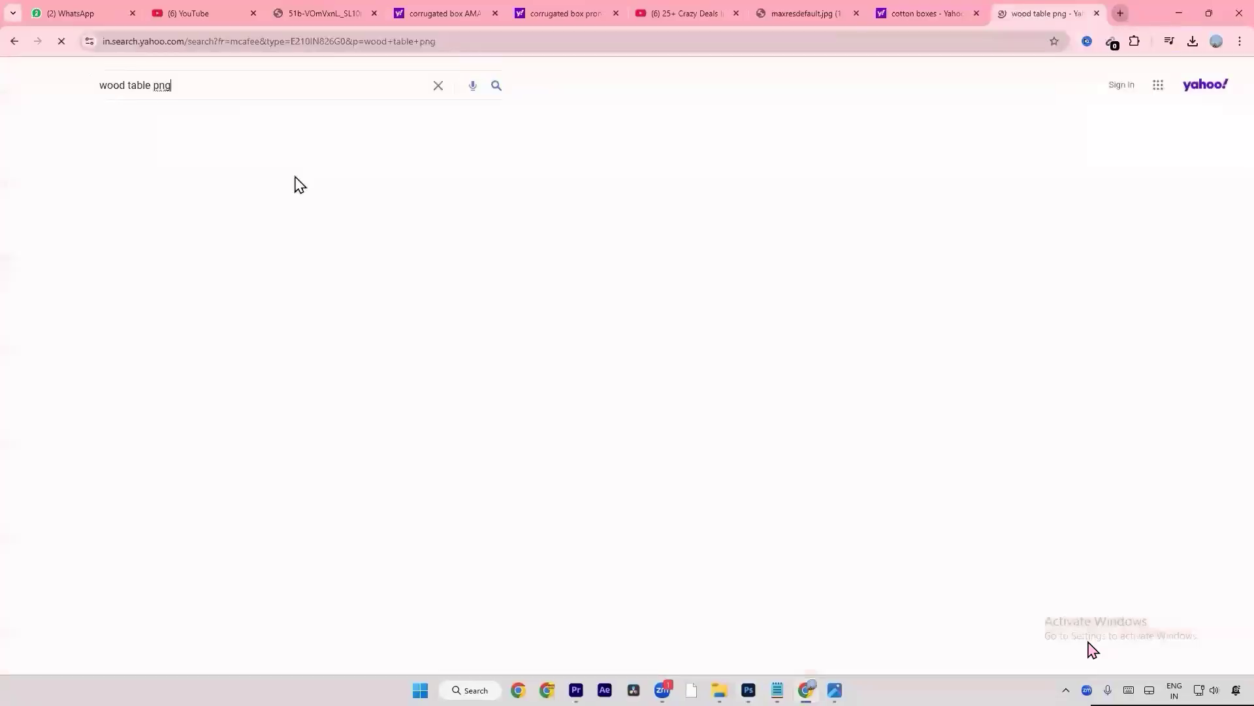
{"action": "left_click", "coordinate": [152, 125]}
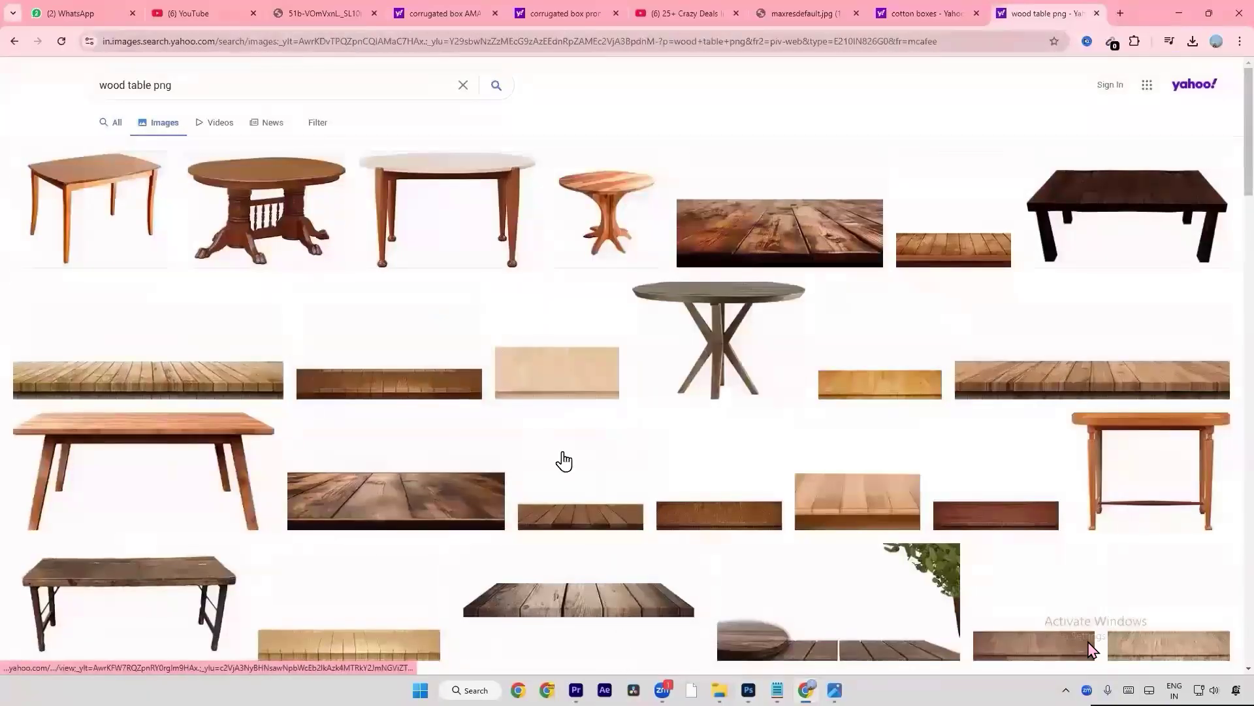
Step: Browse the wood table image results for a suitable tabletop, comparing them with the surface in the Crazy Deals thumbnail
{"action": "scroll", "coordinate": [879, 9], "scroll_direction": "down", "scroll_amount": 2}
{"action": "left_click", "coordinate": [782, 9]}
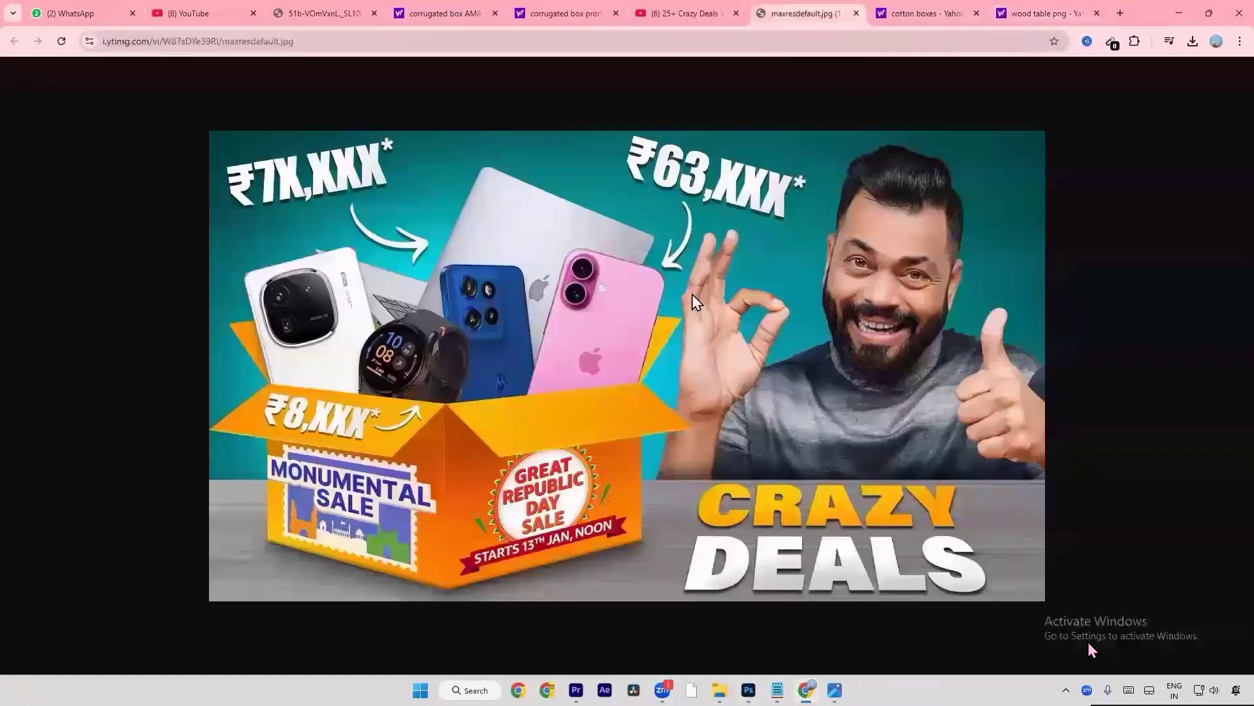
{"action": "left_click", "coordinate": [1017, 9]}
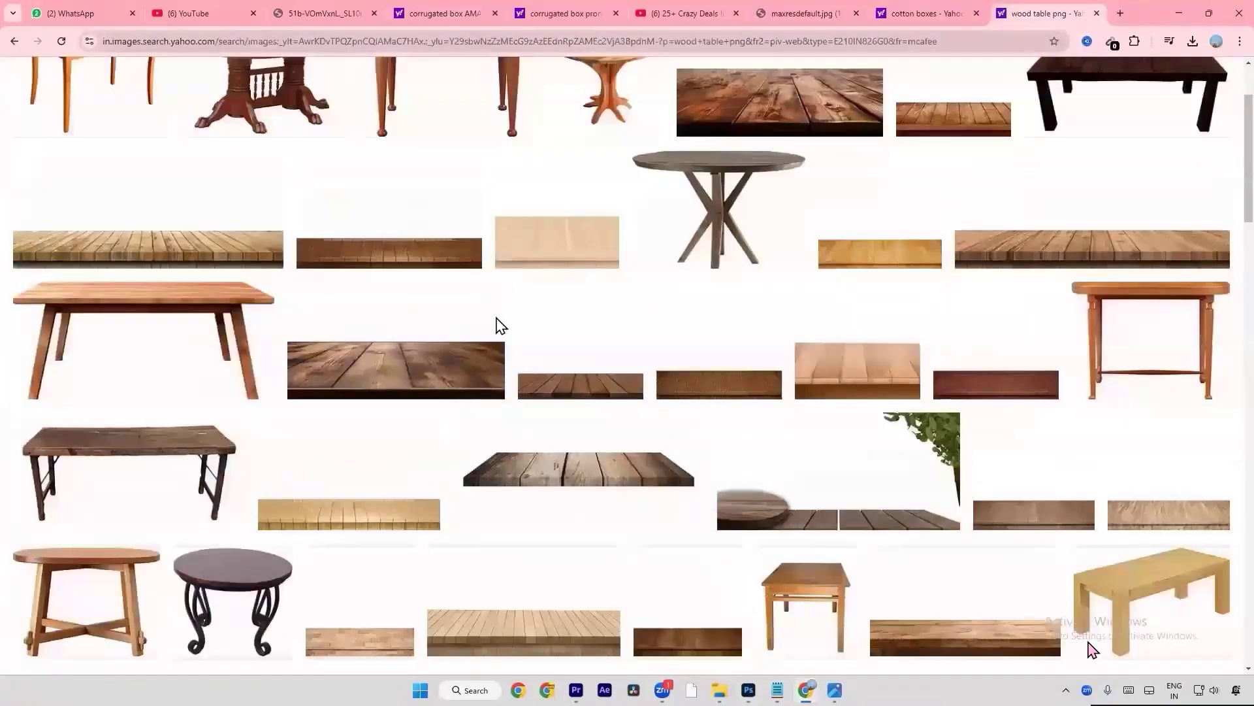
{"action": "scroll", "coordinate": [633, 347], "scroll_direction": "up", "scroll_amount": 2}
{"action": "scroll", "coordinate": [298, 387], "scroll_direction": "down", "scroll_amount": 6}
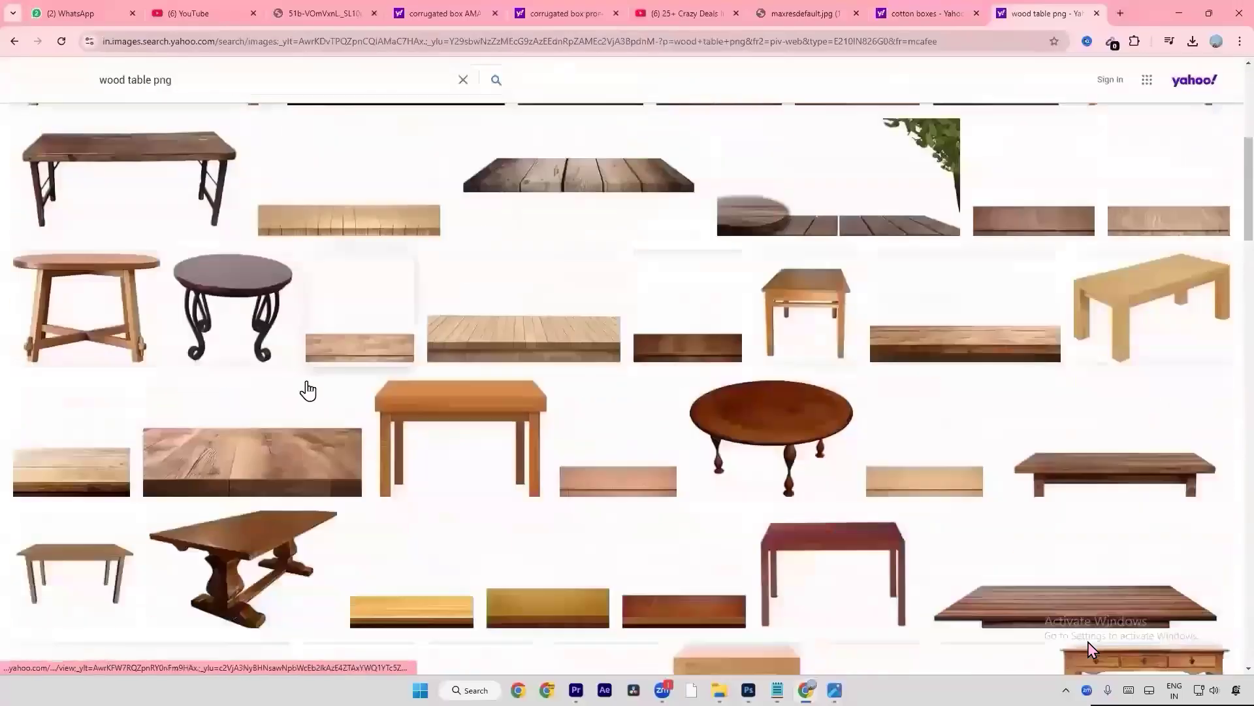
{"action": "scroll", "coordinate": [308, 391], "scroll_direction": "down", "scroll_amount": 5}
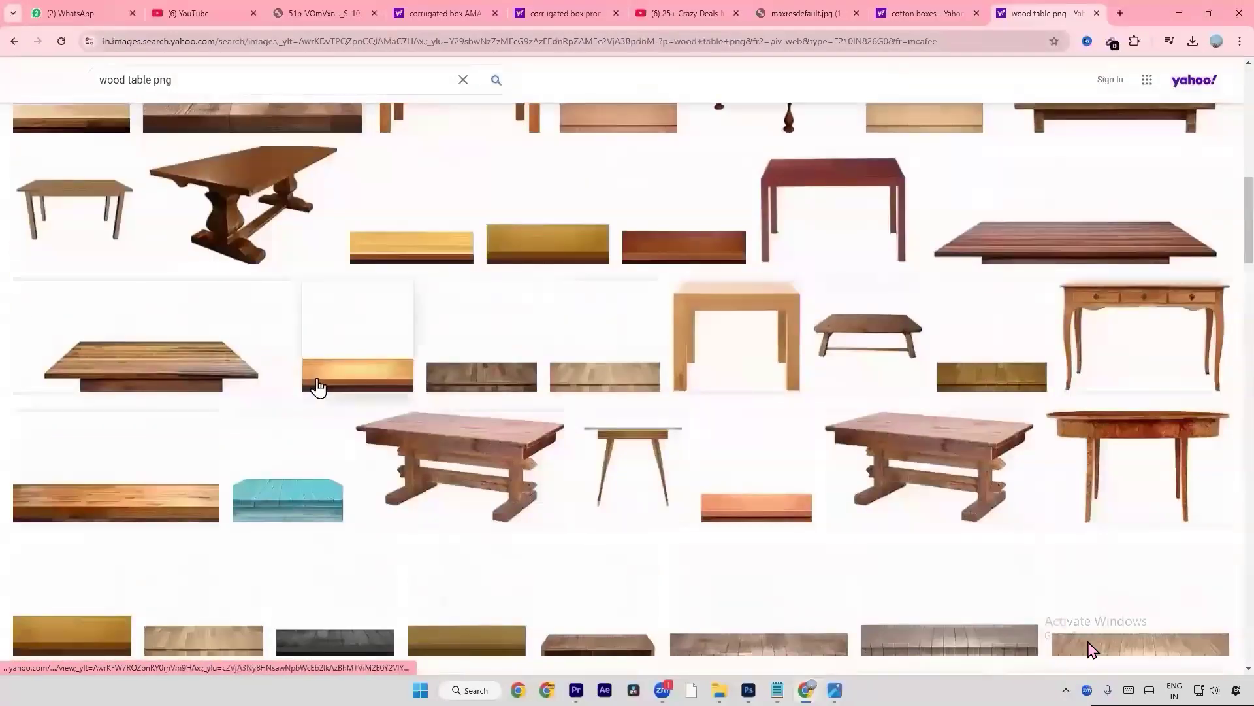
{"action": "scroll", "coordinate": [317, 387], "scroll_direction": "down", "scroll_amount": 5}
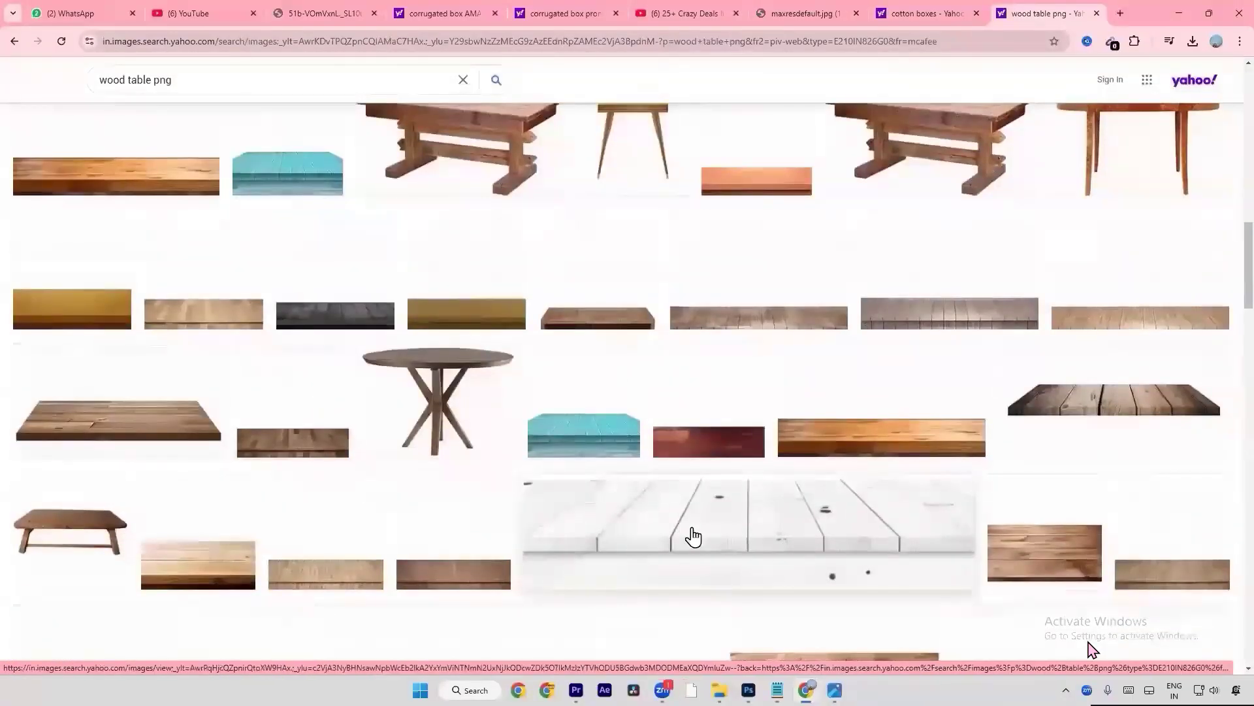
{"action": "scroll", "coordinate": [679, 533], "scroll_direction": "up", "scroll_amount": 7}
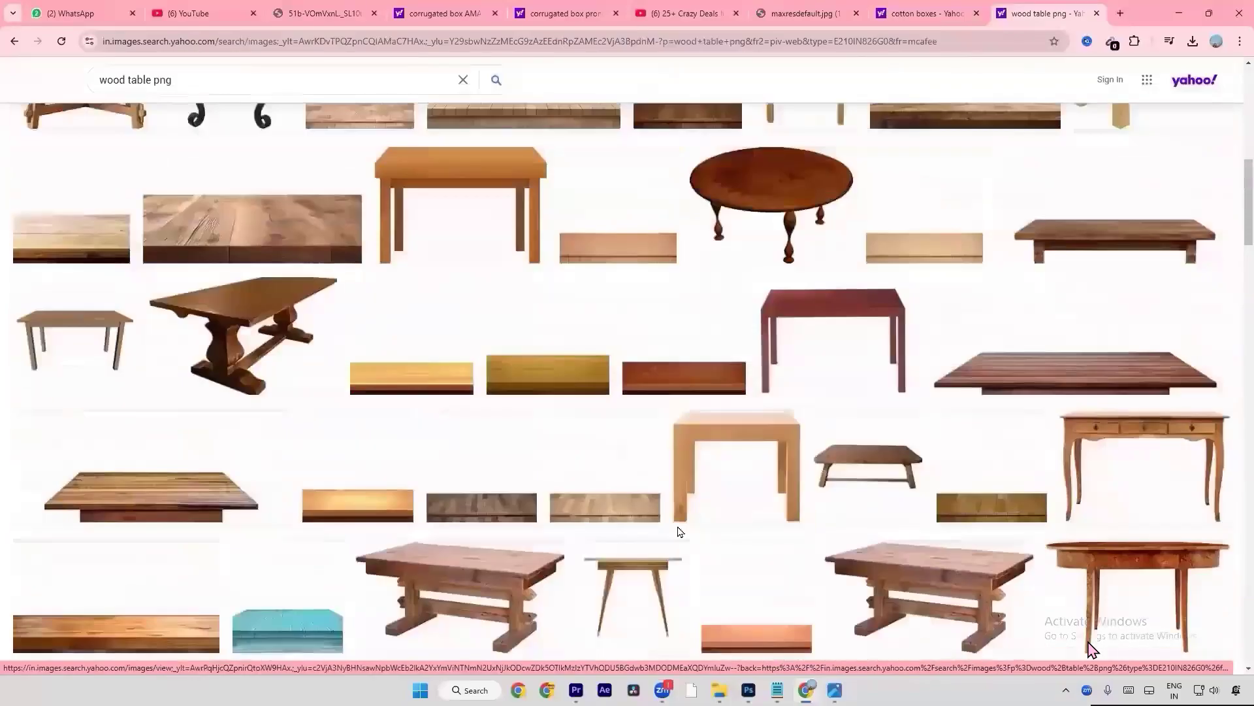
{"action": "scroll", "coordinate": [680, 533], "scroll_direction": "up", "scroll_amount": 5}
{"action": "scroll", "coordinate": [224, 476], "scroll_direction": "up", "scroll_amount": 5}
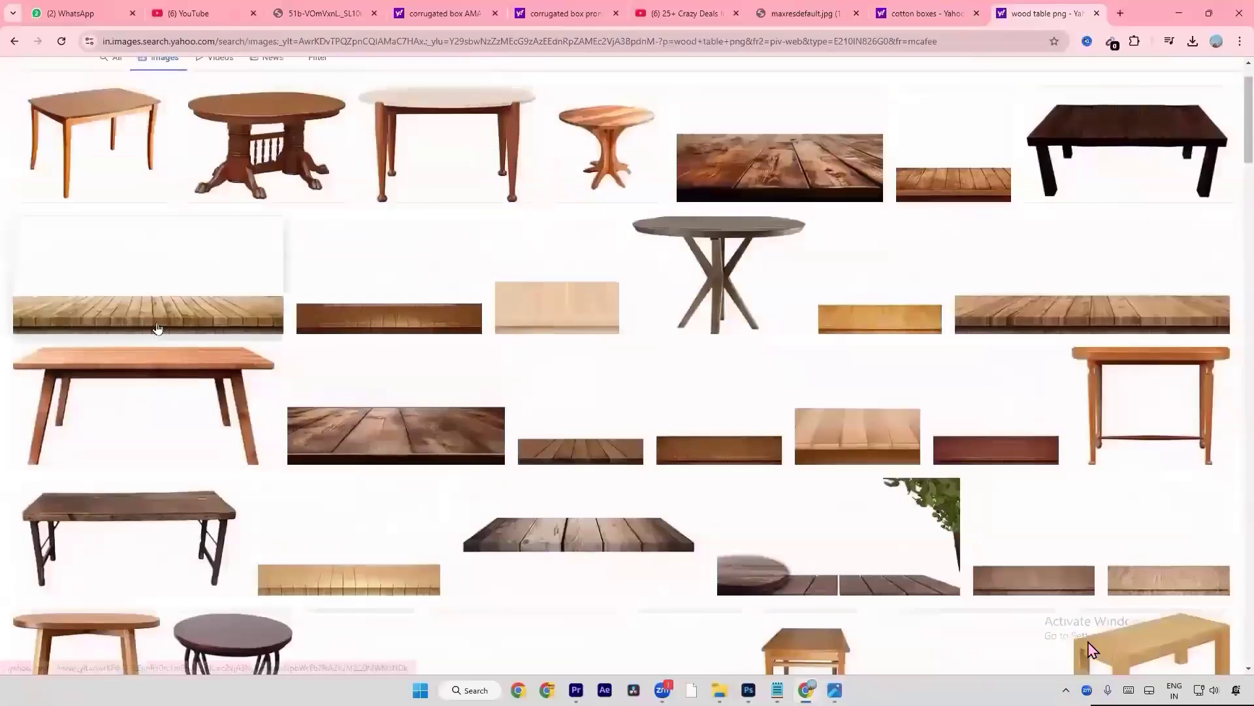
Step: Open the 1920x876 vecteezy empty old wood table image at full size and save it to the computer
{"action": "left_click", "coordinate": [188, 313]}
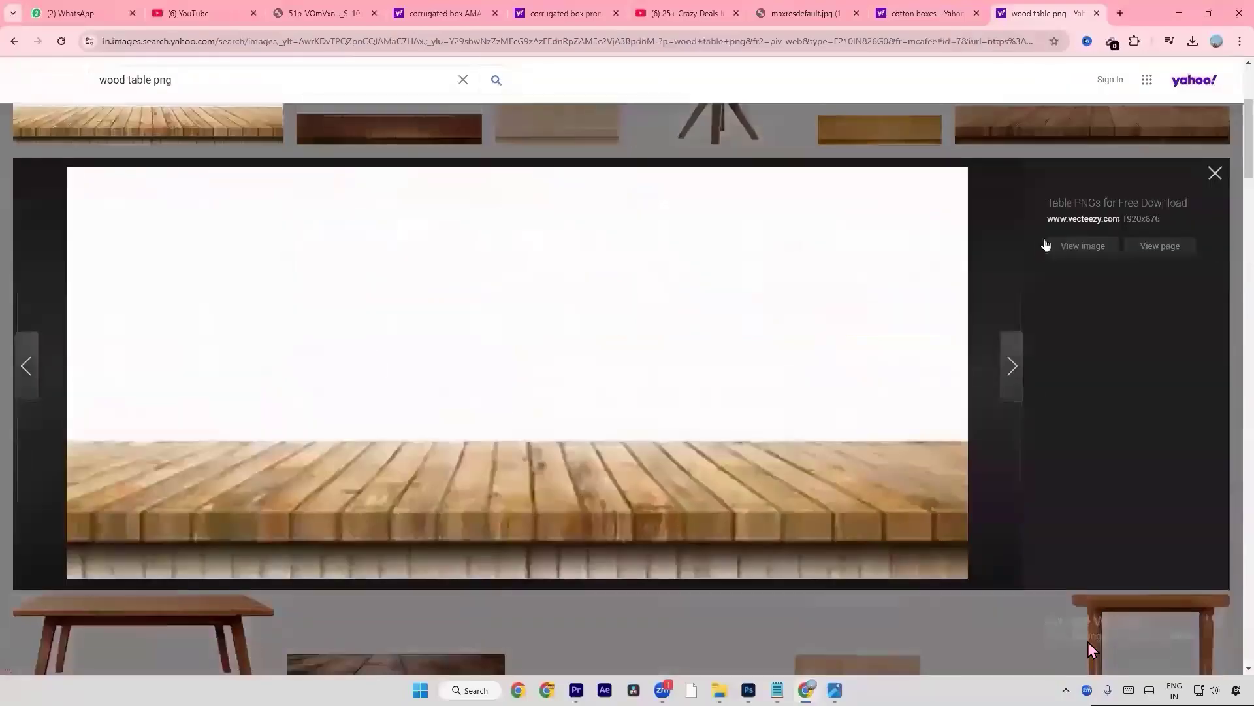
{"action": "left_click", "coordinate": [1079, 251]}
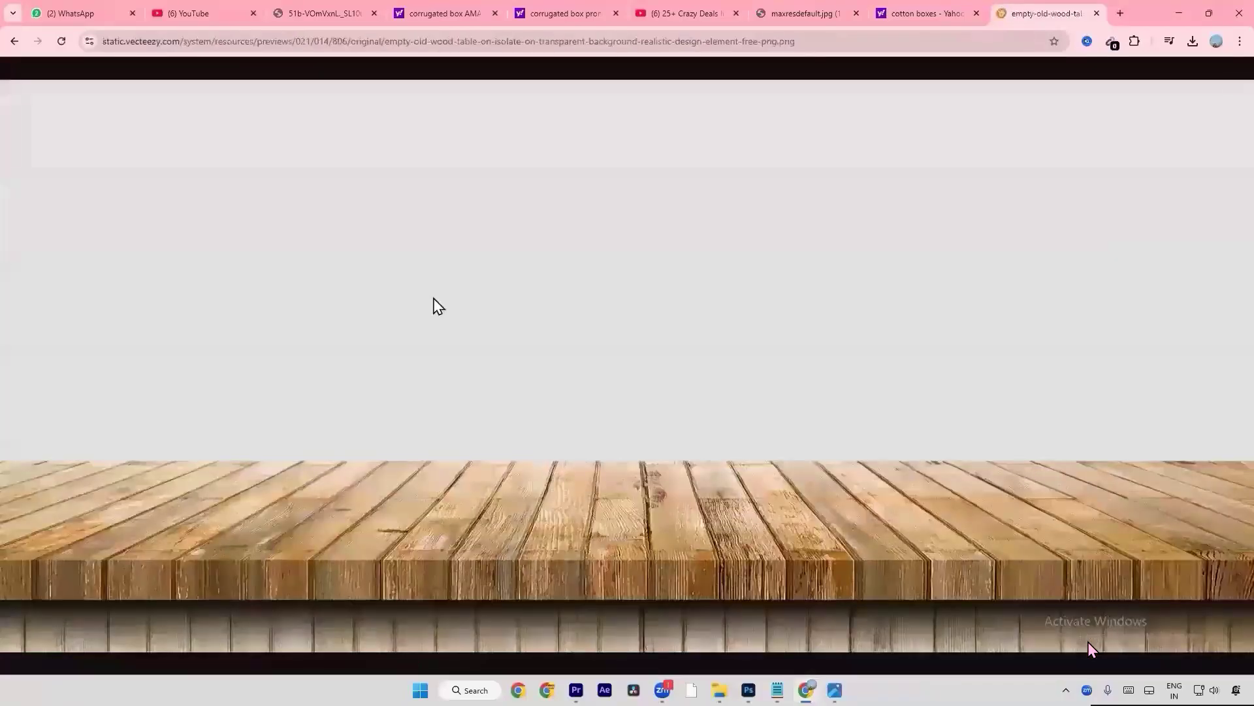
{"action": "right_click", "coordinate": [436, 299]}
{"action": "left_click", "coordinate": [473, 338]}
{"action": "key", "text": "Return"}
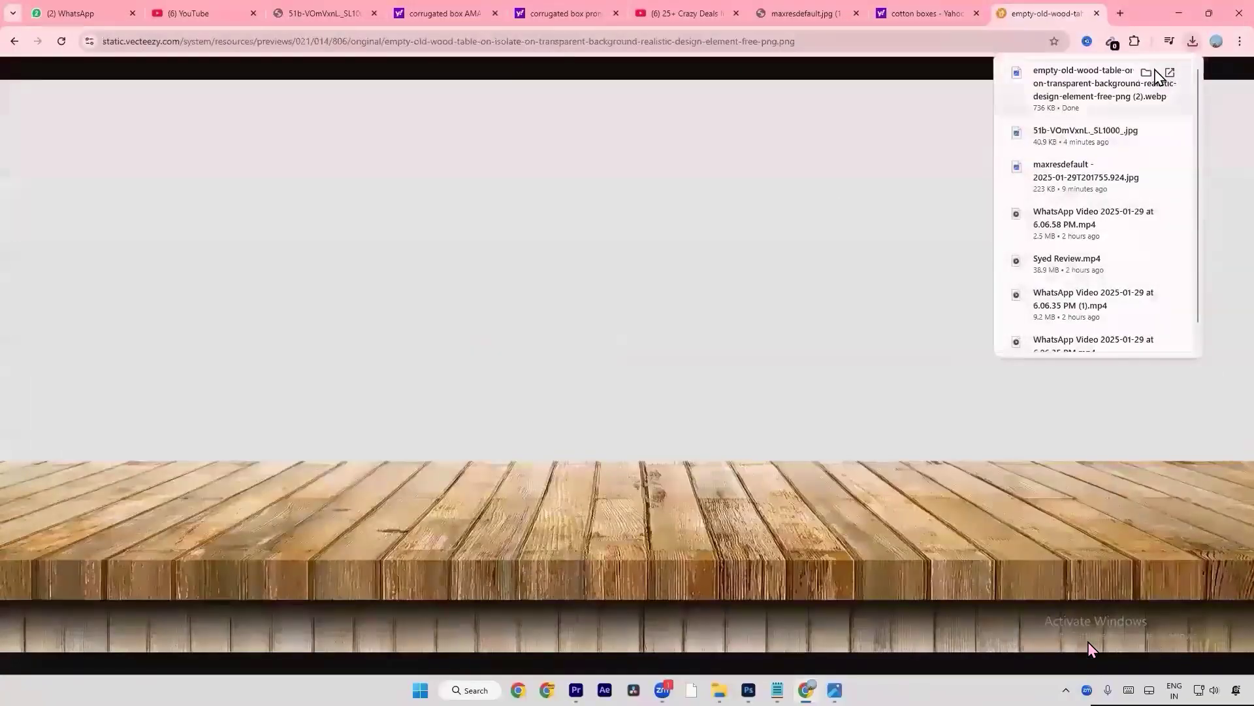
Step: Place the downloaded wood table image in the Photoshop document as a strip along the canvas bottom, at about Y 994 px
{"action": "left_click", "coordinate": [1152, 73]}
{"action": "left_click_drag", "start_coordinate": [432, 488], "coordinate": [496, 541]}
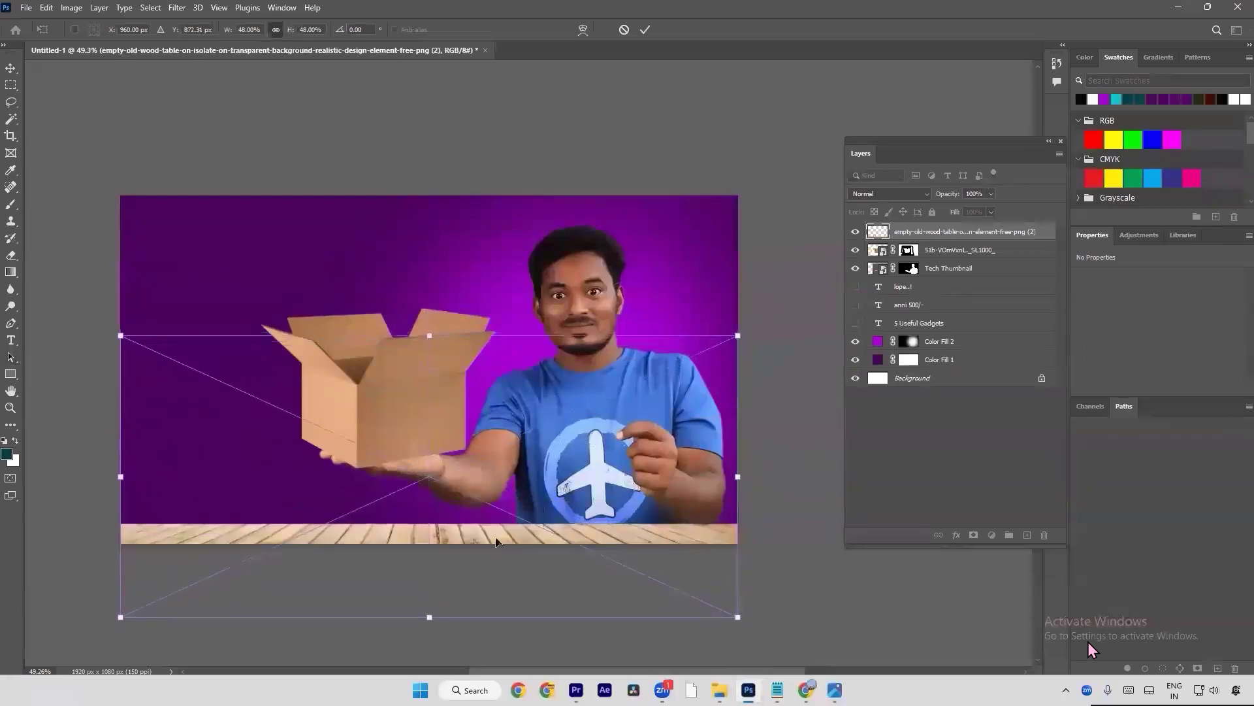
{"action": "key", "text": "Return"}
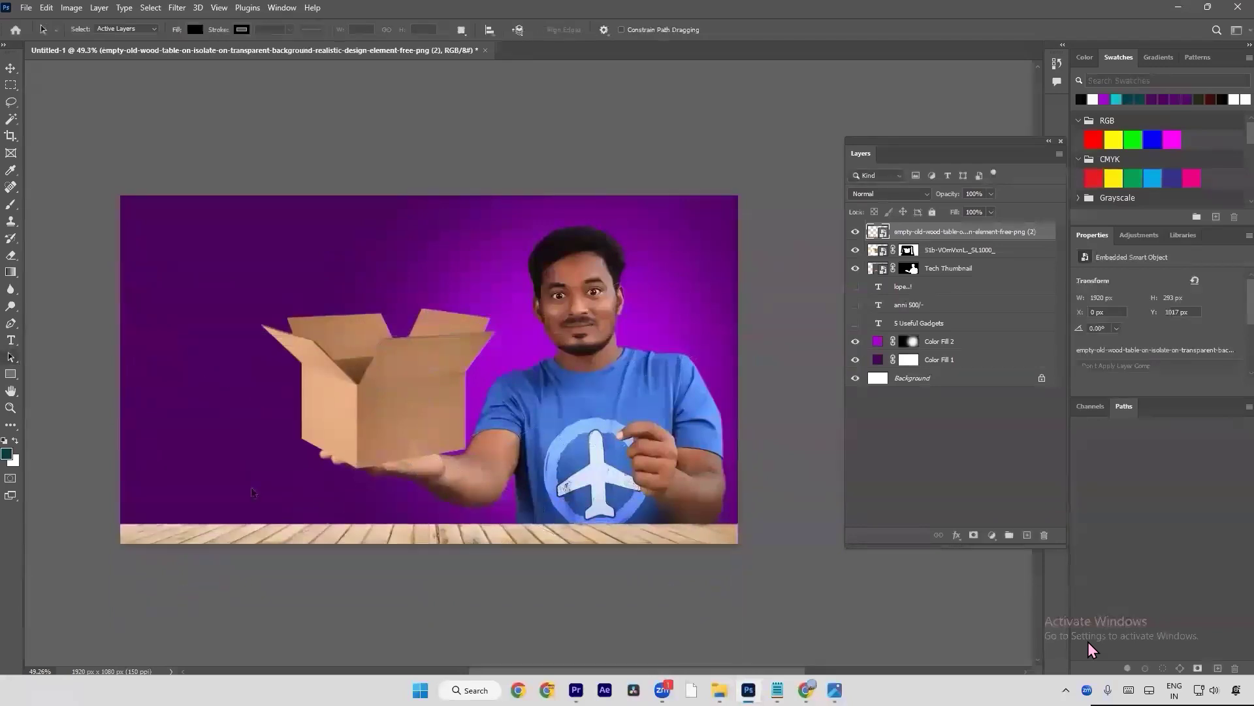
{"action": "key", "text": "v"}
{"action": "left_click_drag", "start_coordinate": [605, 543], "coordinate": [611, 535]}
Step: Move the presenter slightly upward above the wooden table, and raise the cardboard box to sit on his palm again
{"action": "left_click", "coordinate": [637, 462]}
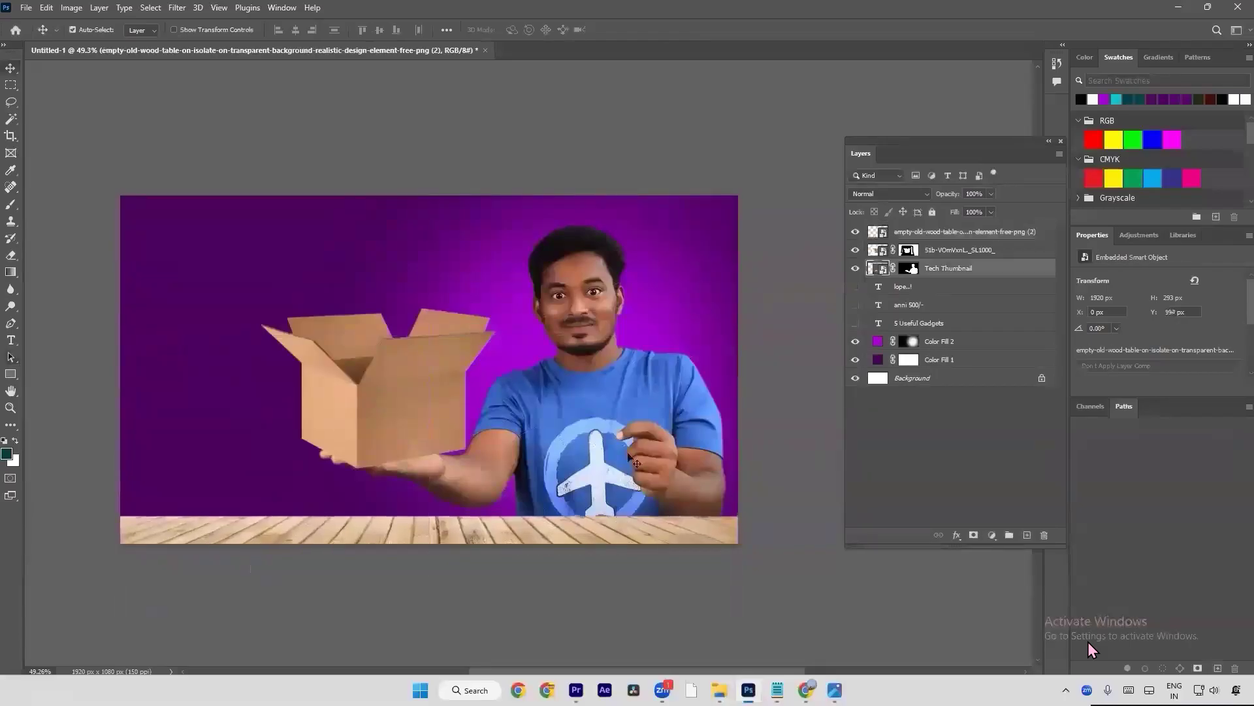
{"action": "left_click_drag", "start_coordinate": [616, 418], "coordinate": [615, 396]}
{"action": "mouse_move", "coordinate": [451, 415]}
{"action": "left_mouse_down"}
{"action": "mouse_move", "coordinate": [446, 381]}
{"action": "mouse_move", "coordinate": [482, 392]}
{"action": "mouse_move", "coordinate": [465, 359]}
{"action": "mouse_move", "coordinate": [442, 384]}
{"action": "mouse_move", "coordinate": [451, 393]}
{"action": "left_mouse_up"}
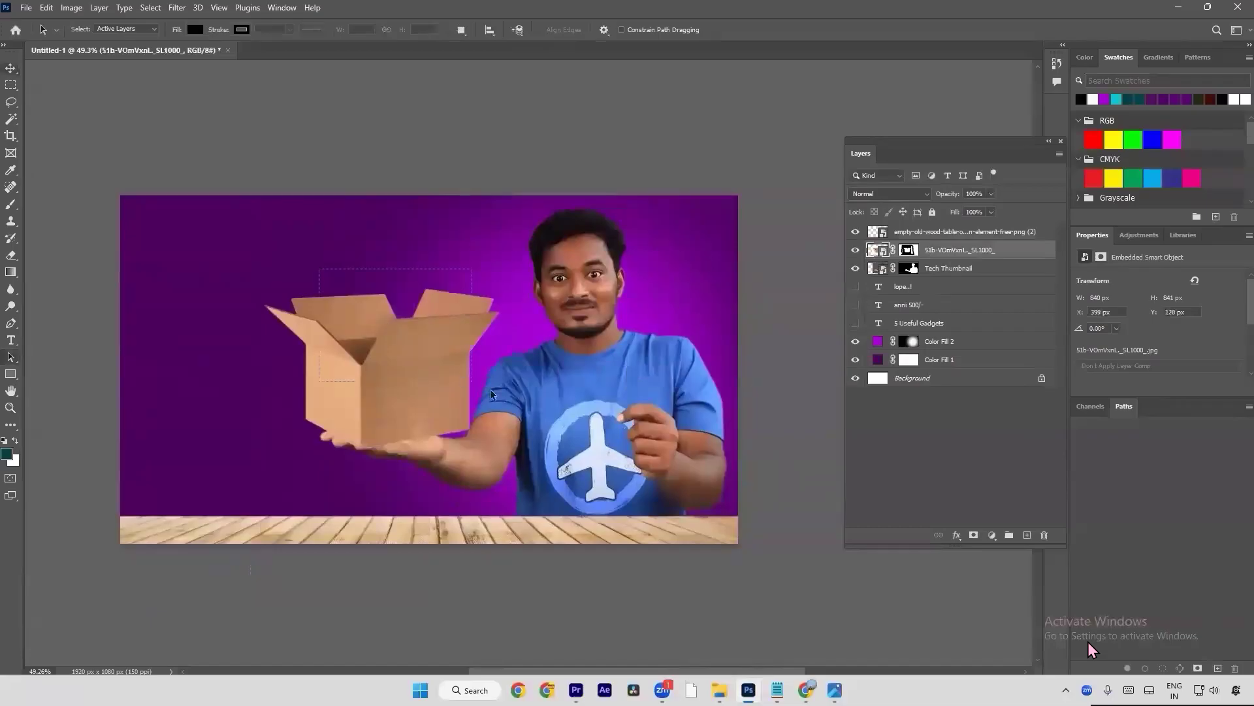
Step: Switch to File Explorer and place image 01, the XERGY LED strip box, from the tECH folder into the Photoshop document
{"action": "key", "text": "alt+Tab"}
{"action": "key", "text": "alt+Tab"}
{"action": "key", "text": "alt+Tab"}
{"action": "key", "text": "alt+Tab"}
{"action": "key", "text": "alt+Tab"}
{"action": "key", "text": "alt+Tab"}
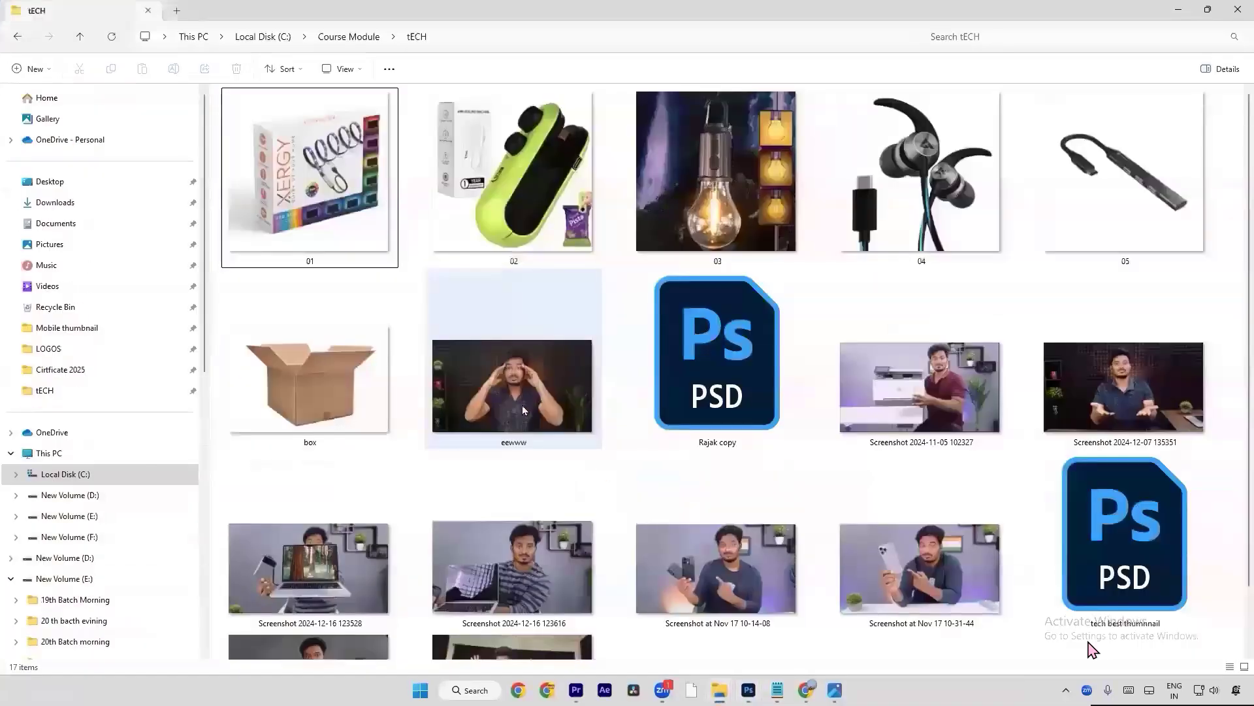
{"action": "left_click", "coordinate": [522, 410]}
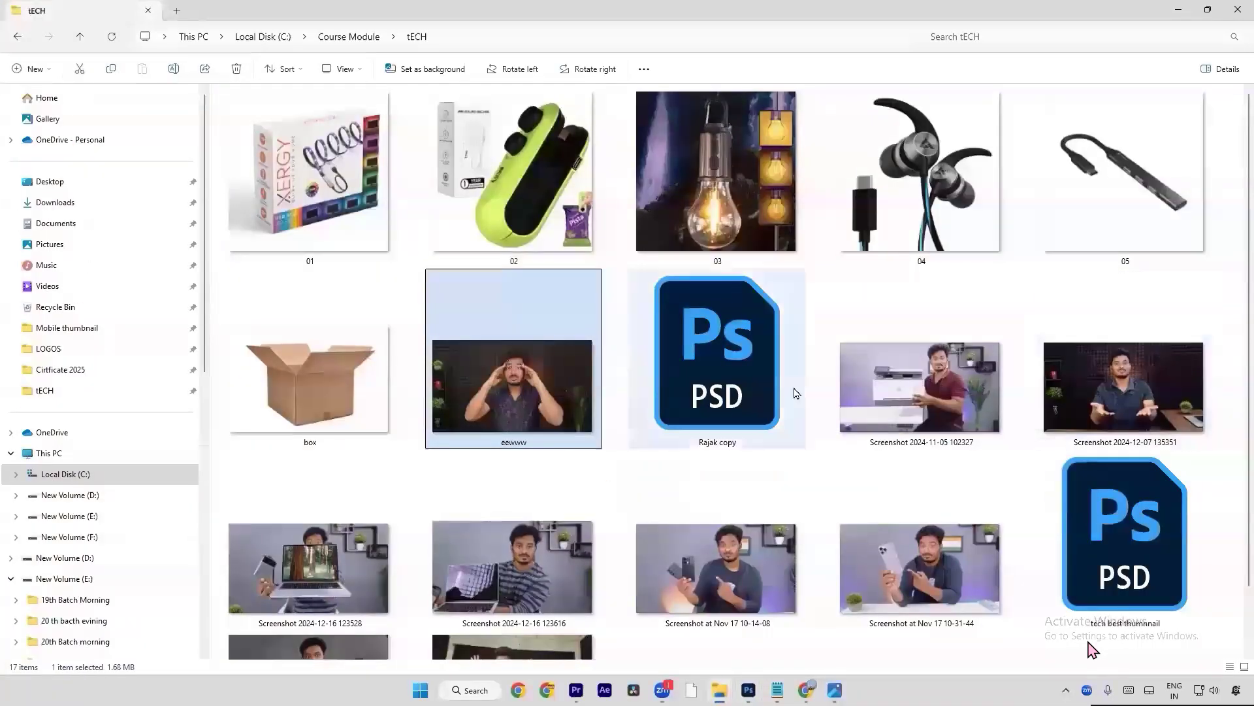
{"action": "left_click", "coordinate": [273, 172]}
{"action": "left_click_drag", "start_coordinate": [303, 206], "coordinate": [436, 344]}
{"action": "key", "text": "alt+Tab"}
{"action": "key", "text": "alt+Tab"}
{"action": "key", "text": "alt+Tab"}
{"action": "key", "text": "Return"}
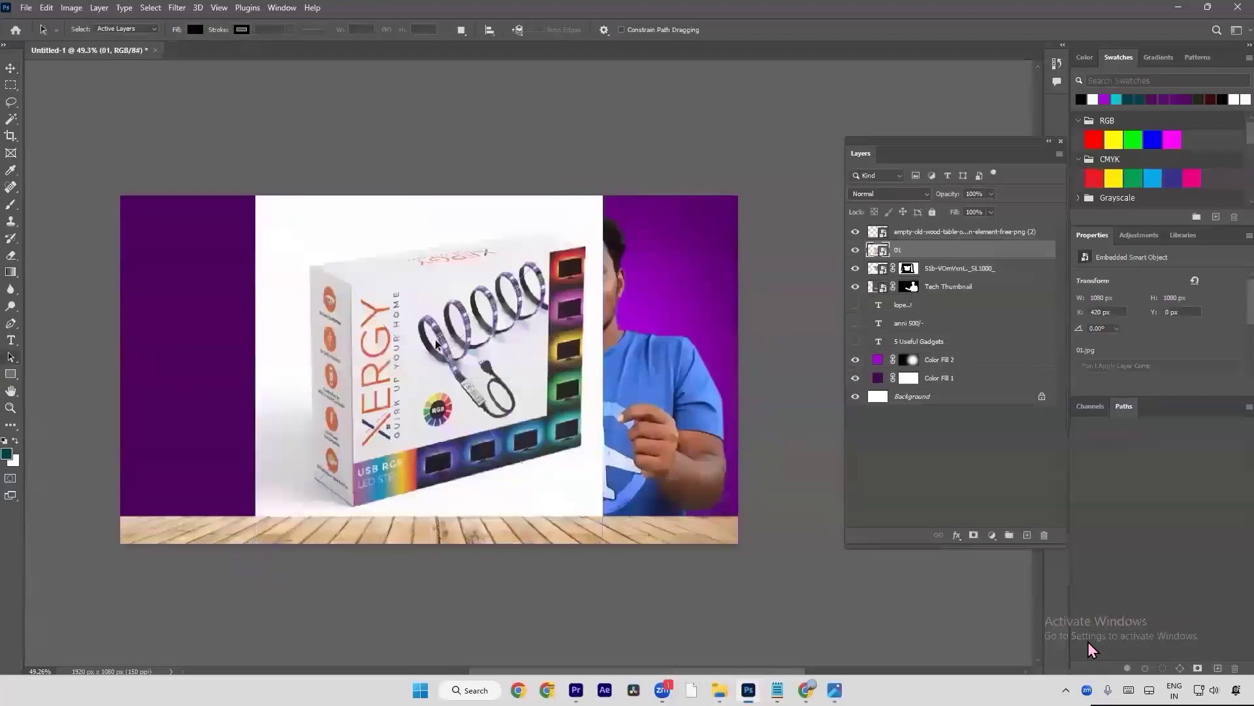
Step: Bring the XERGY box layer to the top of the layer stack and mask out its white background around the box
{"action": "key", "text": "ctrl+shift+bracketright"}
{"action": "key", "text": "w"}
{"action": "left_click", "coordinate": [289, 338]}
{"action": "left_click", "coordinate": [292, 457], "text": "shift"}
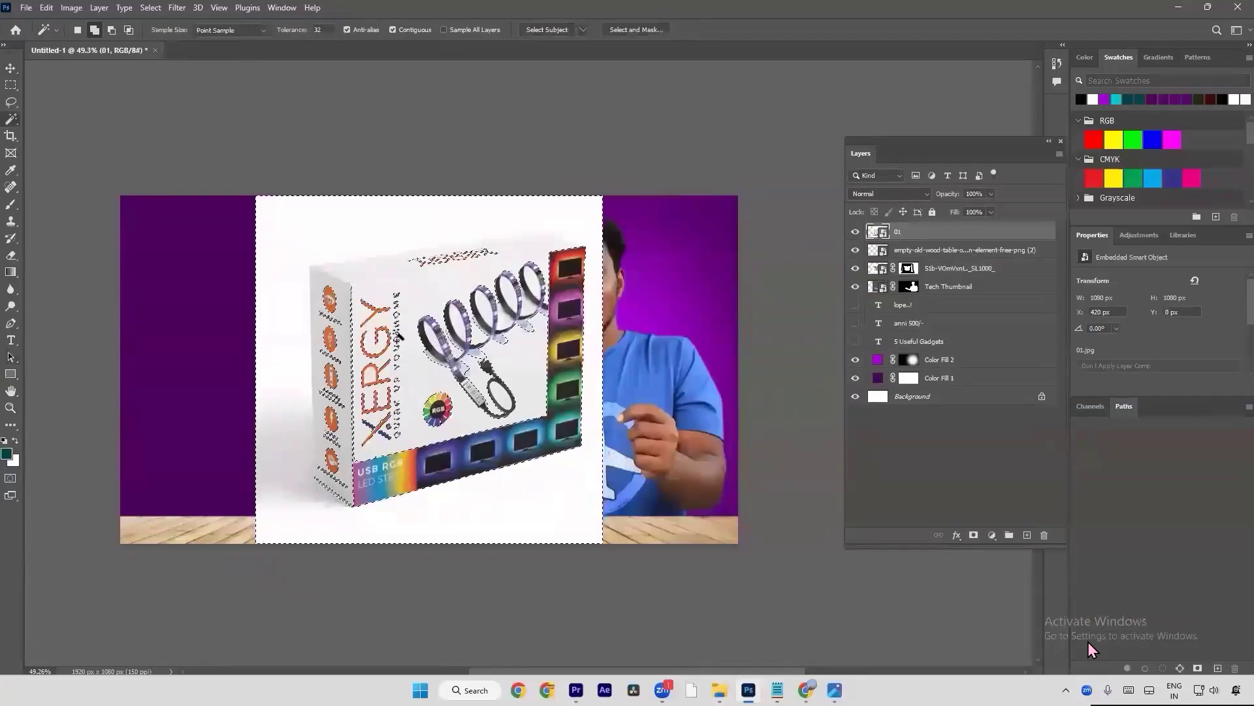
{"action": "key", "text": "ctrl+d"}
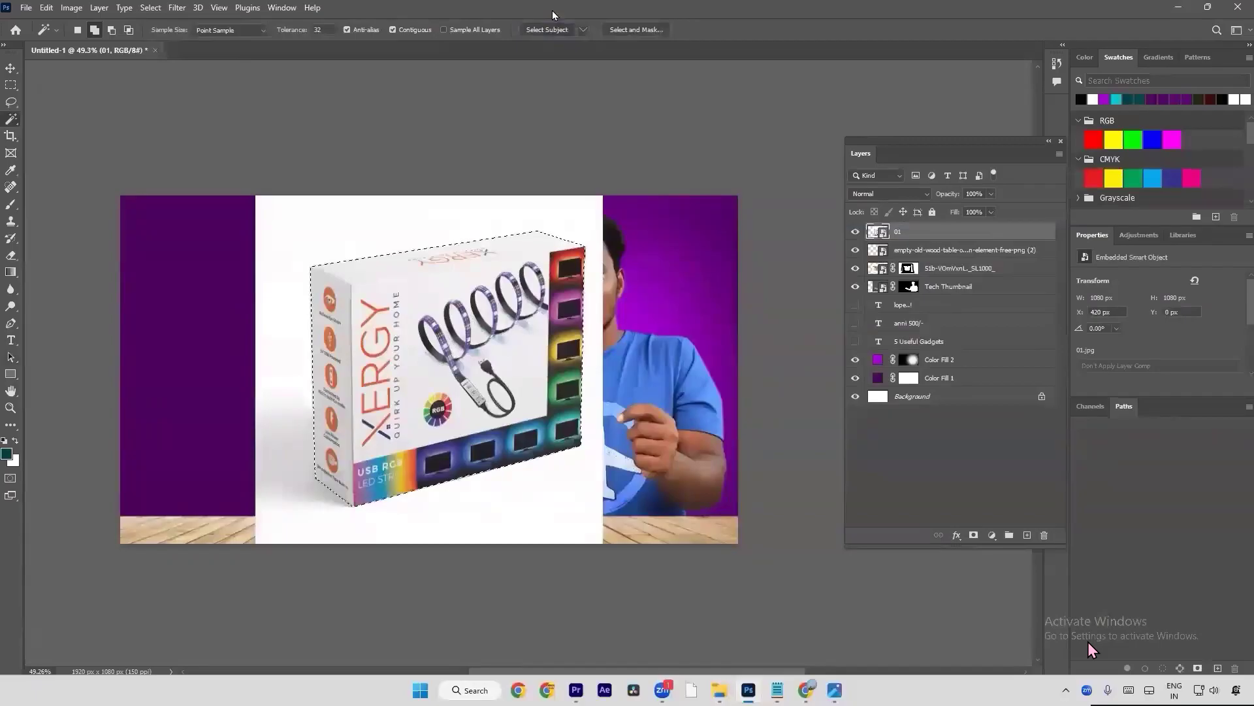
{"action": "left_click", "coordinate": [974, 536]}
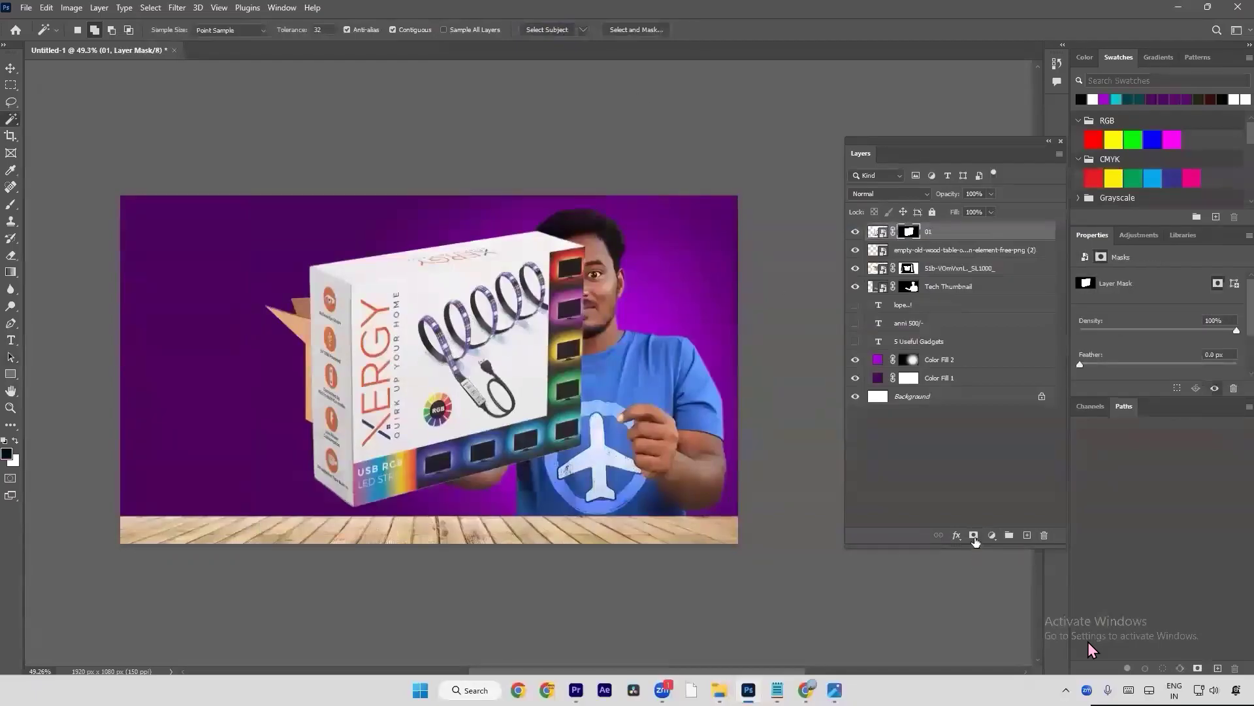
Step: Scale the masked XERGY box down to 36.94% and position it at the opening of the cardboard box
{"action": "key", "text": "ctrl+t"}
{"action": "left_click_drag", "start_coordinate": [605, 370], "coordinate": [454, 292]}
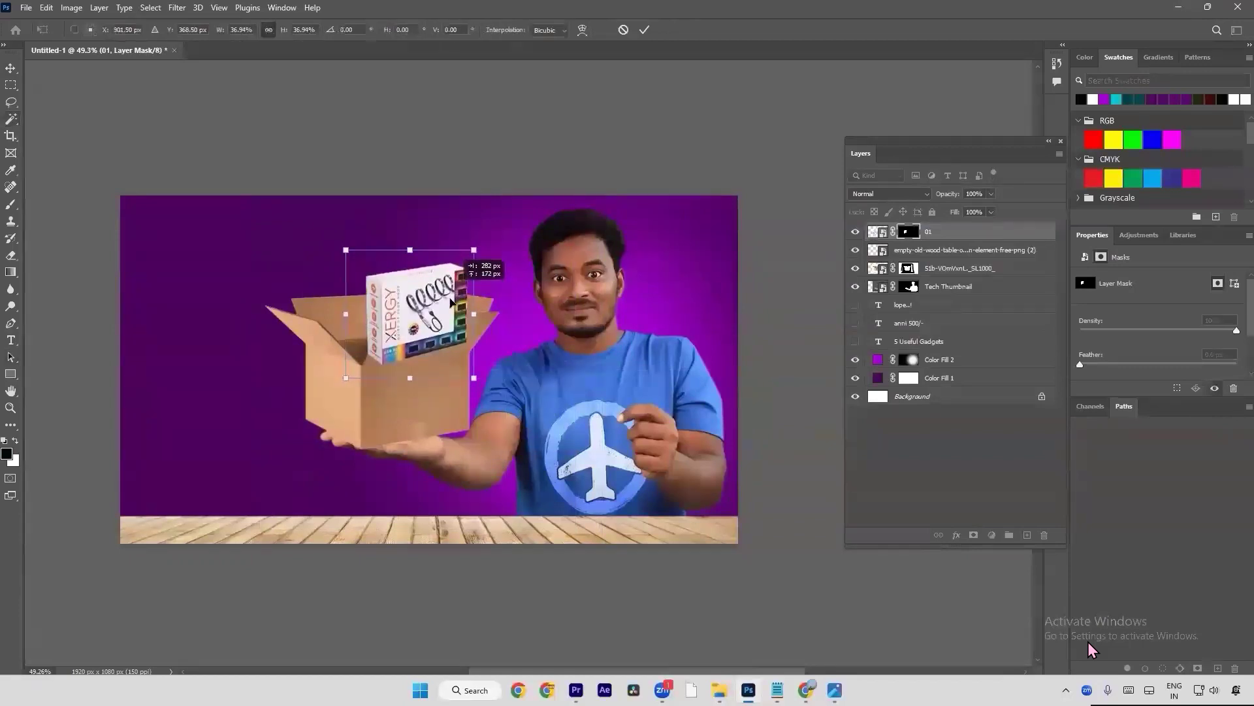
{"action": "left_click_drag", "start_coordinate": [453, 302], "coordinate": [450, 310]}
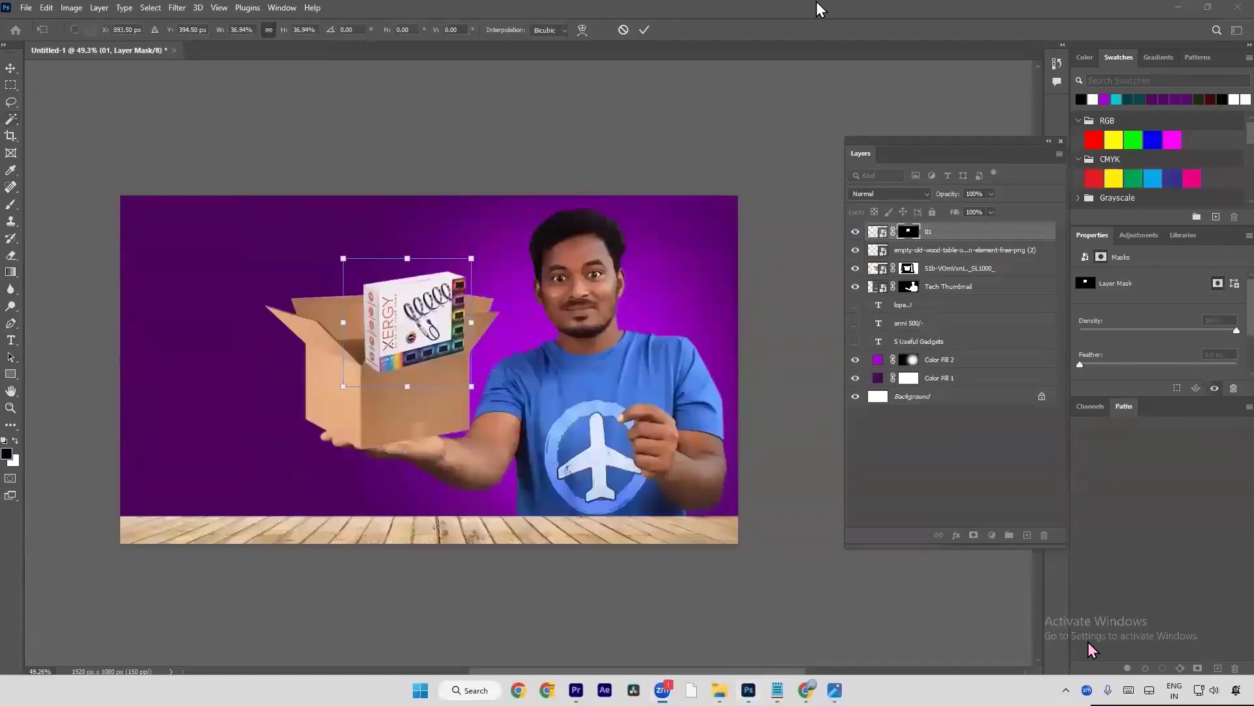
{"action": "left_click", "coordinate": [645, 30]}
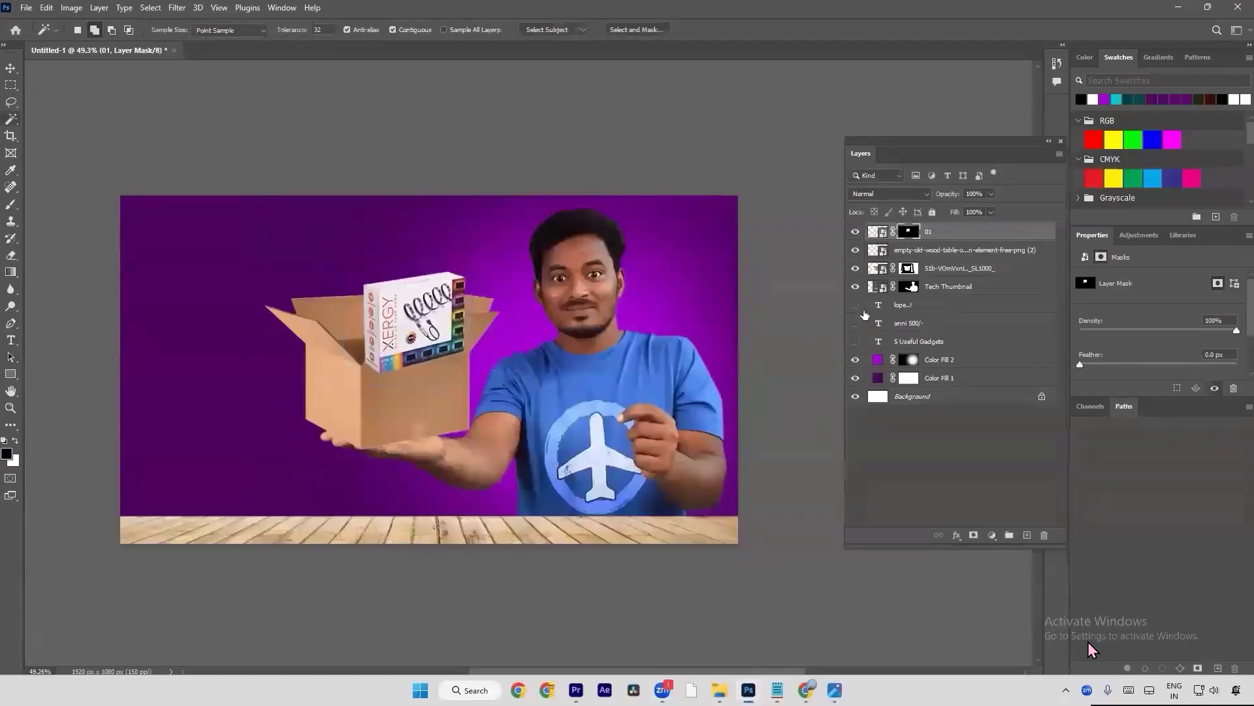
Step: Nudge the XERGY box slightly left and down within the cardboard box
{"action": "right_click", "coordinate": [11, 119]}
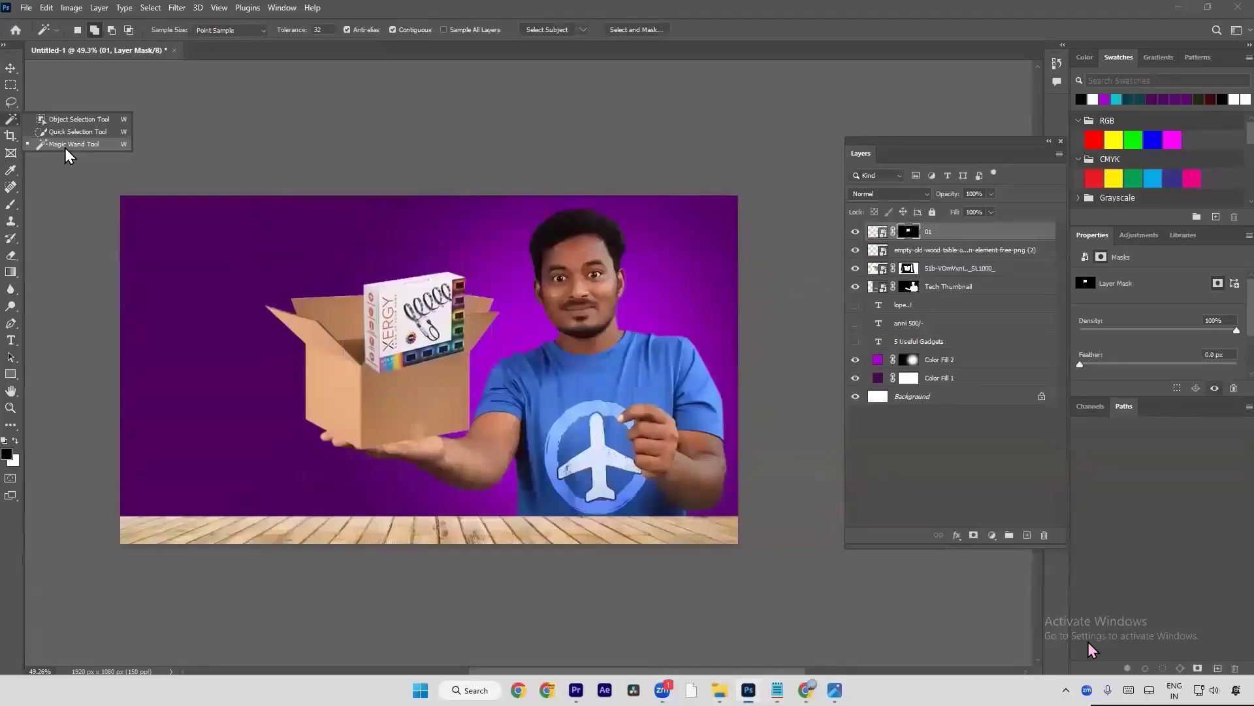
{"action": "key", "text": "a"}
{"action": "key", "text": "v"}
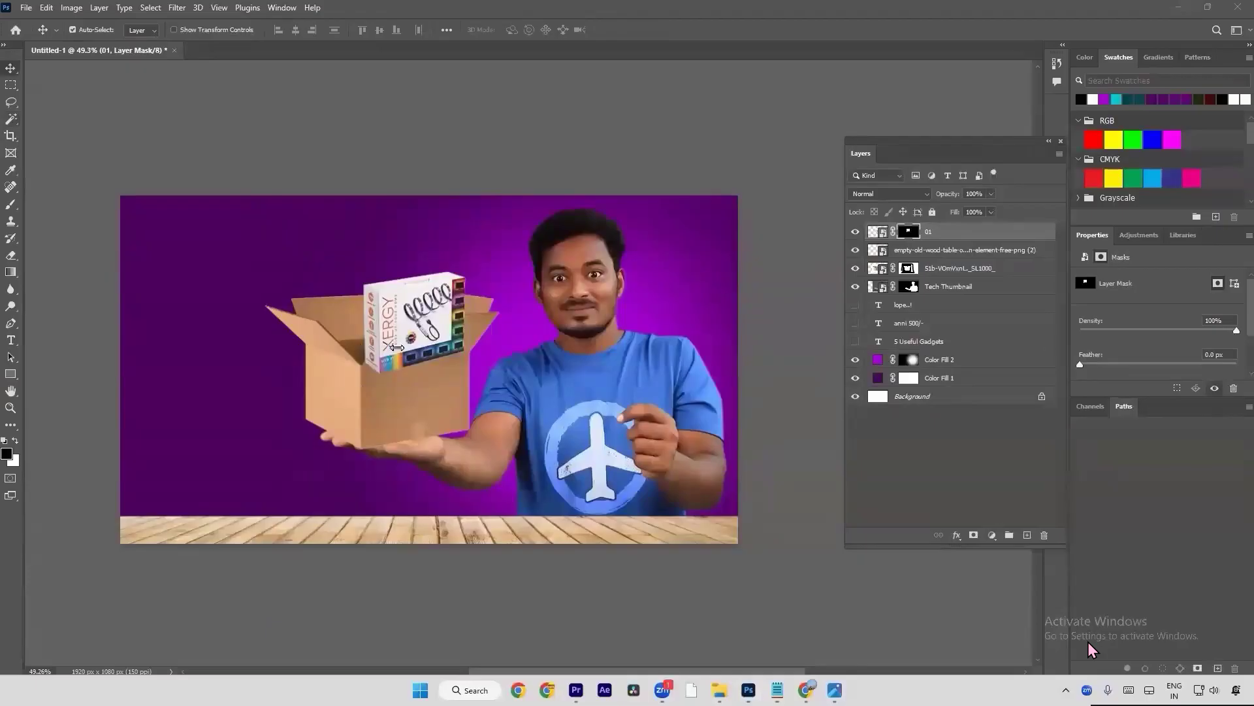
{"action": "mouse_move", "coordinate": [408, 338]}
{"action": "left_mouse_down"}
{"action": "mouse_move", "coordinate": [644, 340]}
{"action": "mouse_move", "coordinate": [461, 341]}
{"action": "mouse_move", "coordinate": [418, 327]}
{"action": "mouse_move", "coordinate": [415, 339]}
{"action": "left_mouse_up"}
Step: Stack a duplicate of the cardboard box layer above the XERGY box layer, and raise the XERGY box to about Y 189 px
{"action": "left_click", "coordinate": [437, 415]}
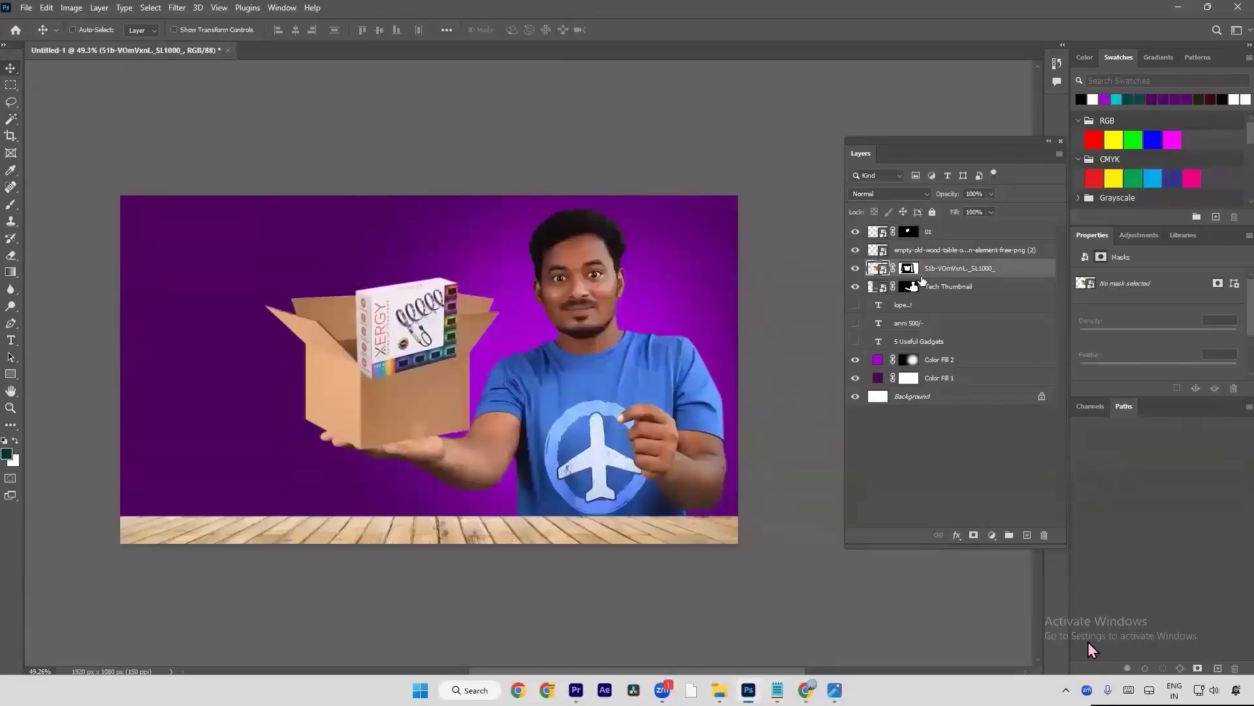
{"action": "key", "text": "ctrl+j"}
{"action": "left_click_drag", "start_coordinate": [947, 269], "coordinate": [941, 240]}
{"action": "left_click", "coordinate": [941, 231]}
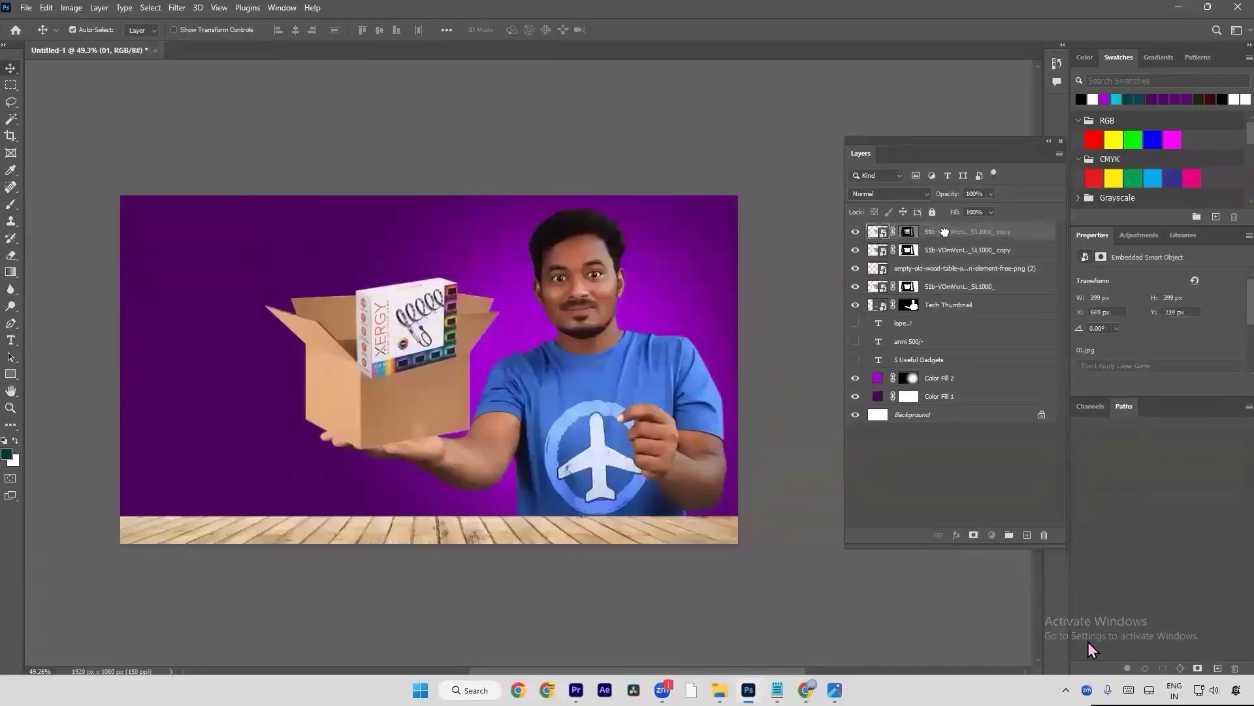
{"action": "left_click", "coordinate": [945, 247]}
{"action": "left_click_drag", "start_coordinate": [942, 257], "coordinate": [938, 234]}
{"action": "scroll", "coordinate": [409, 307], "scroll_direction": "up", "scroll_amount": 1}
{"action": "scroll", "coordinate": [407, 305], "scroll_direction": "down", "scroll_amount": 1}
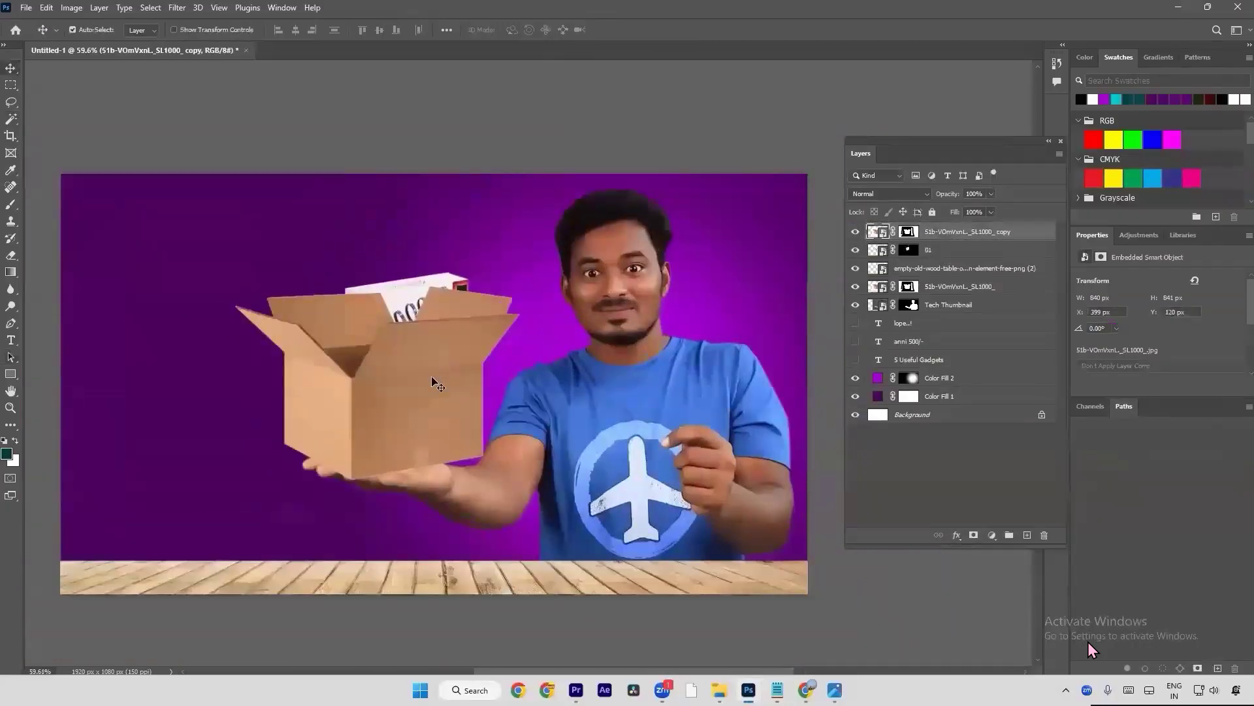
{"action": "mouse_move", "coordinate": [418, 292]}
{"action": "left_mouse_down"}
{"action": "mouse_move", "coordinate": [420, 249]}
{"action": "mouse_move", "coordinate": [416, 290]}
{"action": "mouse_move", "coordinate": [416, 279]}
{"action": "left_mouse_up"}
{"action": "key", "text": "a"}
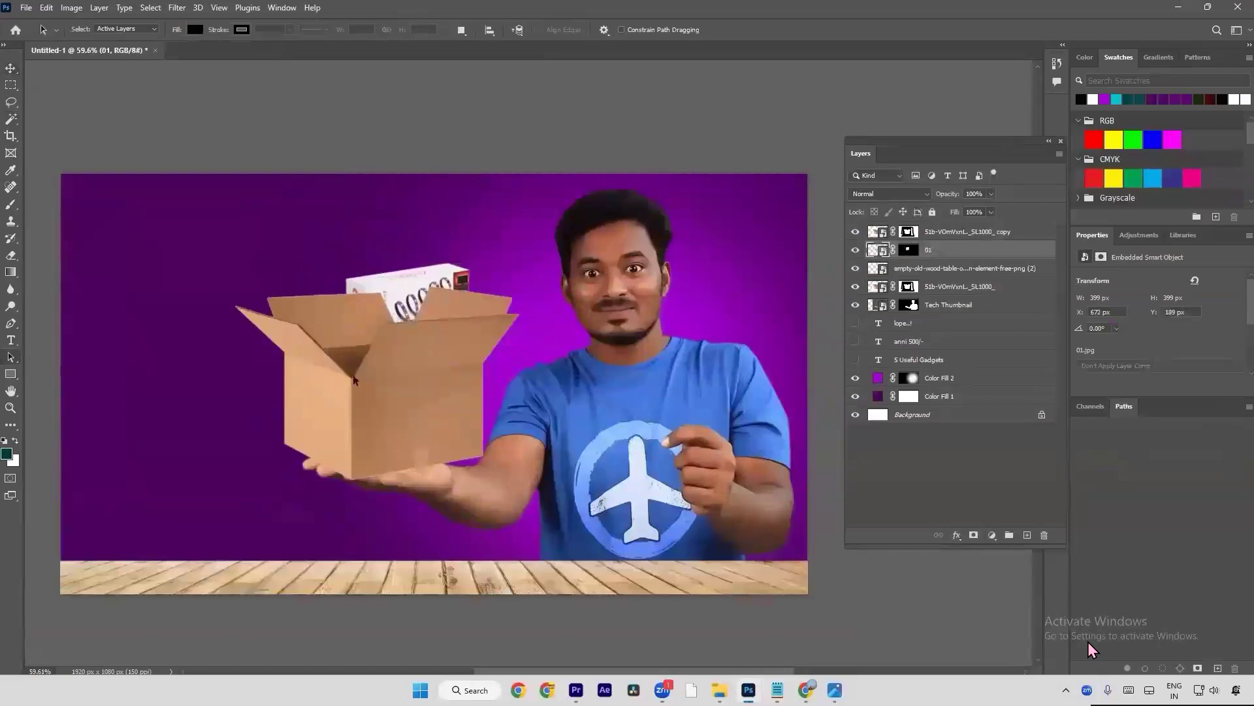
{"action": "key", "text": "p"}
{"action": "scroll", "coordinate": [353, 379], "scroll_direction": "up", "scroll_amount": 2}
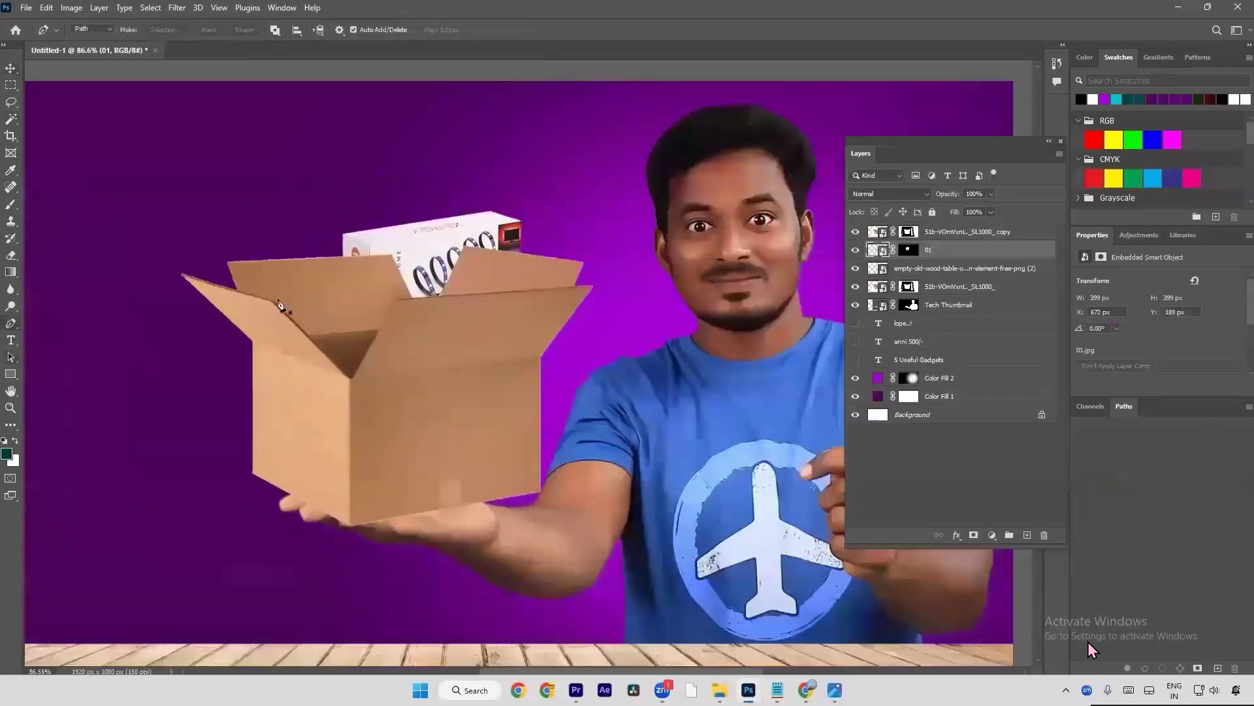
{"action": "left_click", "coordinate": [275, 301]}
{"action": "left_click", "coordinate": [350, 379]}
{"action": "scroll", "coordinate": [460, 353], "scroll_direction": "down", "scroll_amount": 3}
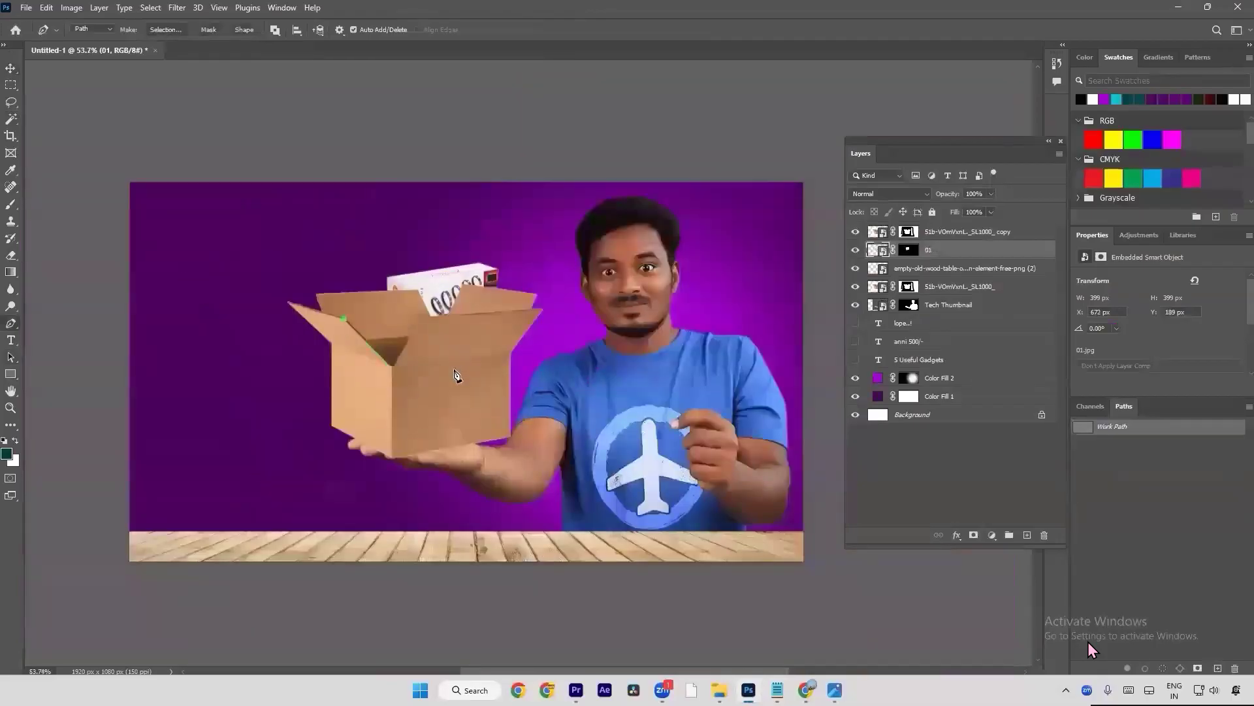
Step: Move the duplicate cardboard box beside the original, over the presenter at about X 1106 px, and ready the Lasso tool
{"action": "key", "text": "v"}
{"action": "left_click_drag", "start_coordinate": [428, 392], "coordinate": [671, 394]}
{"action": "key", "text": "l"}
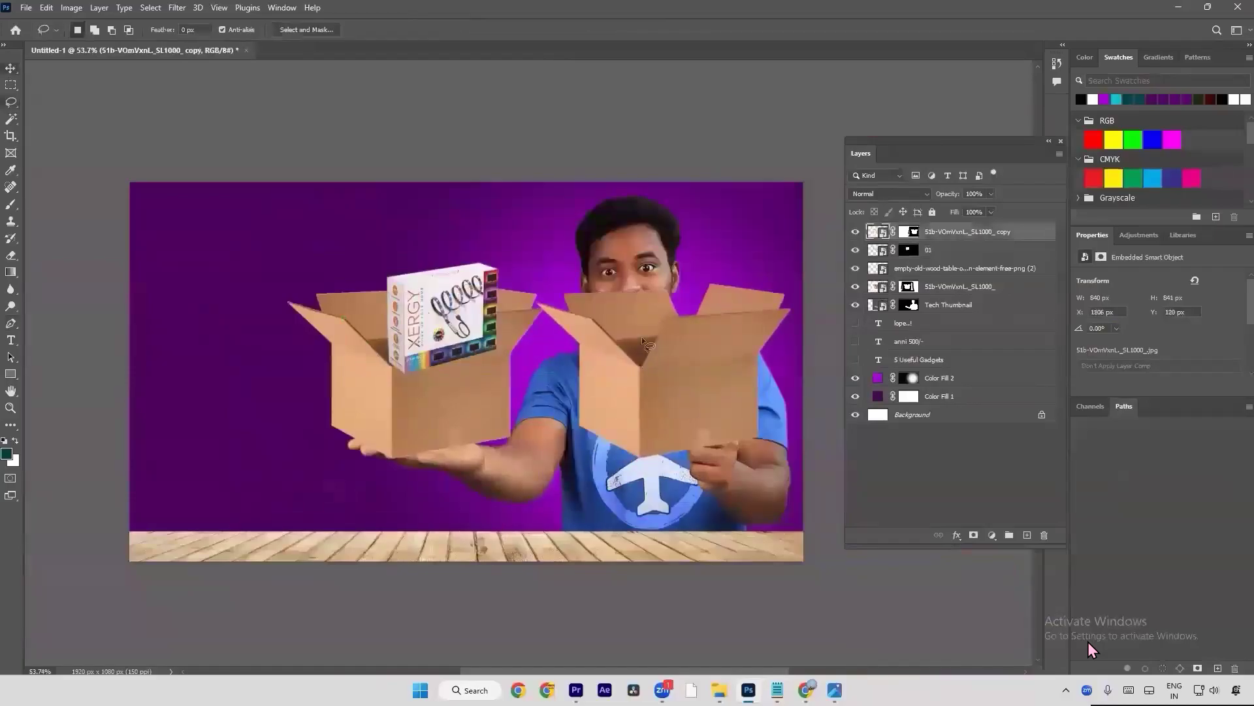
Step: Trace a closed Pen path around the duplicated box's inside and back flaps and convert it to a selection
{"action": "key", "text": "p"}
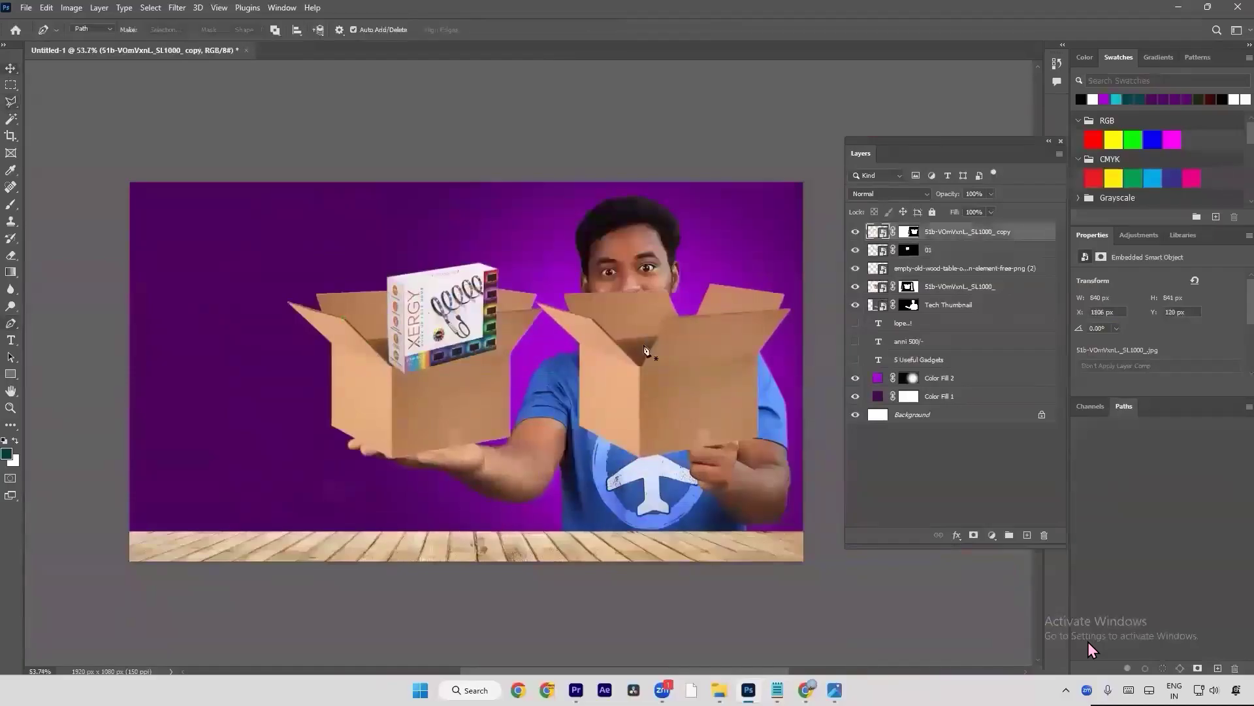
{"action": "left_click", "coordinate": [668, 320]}
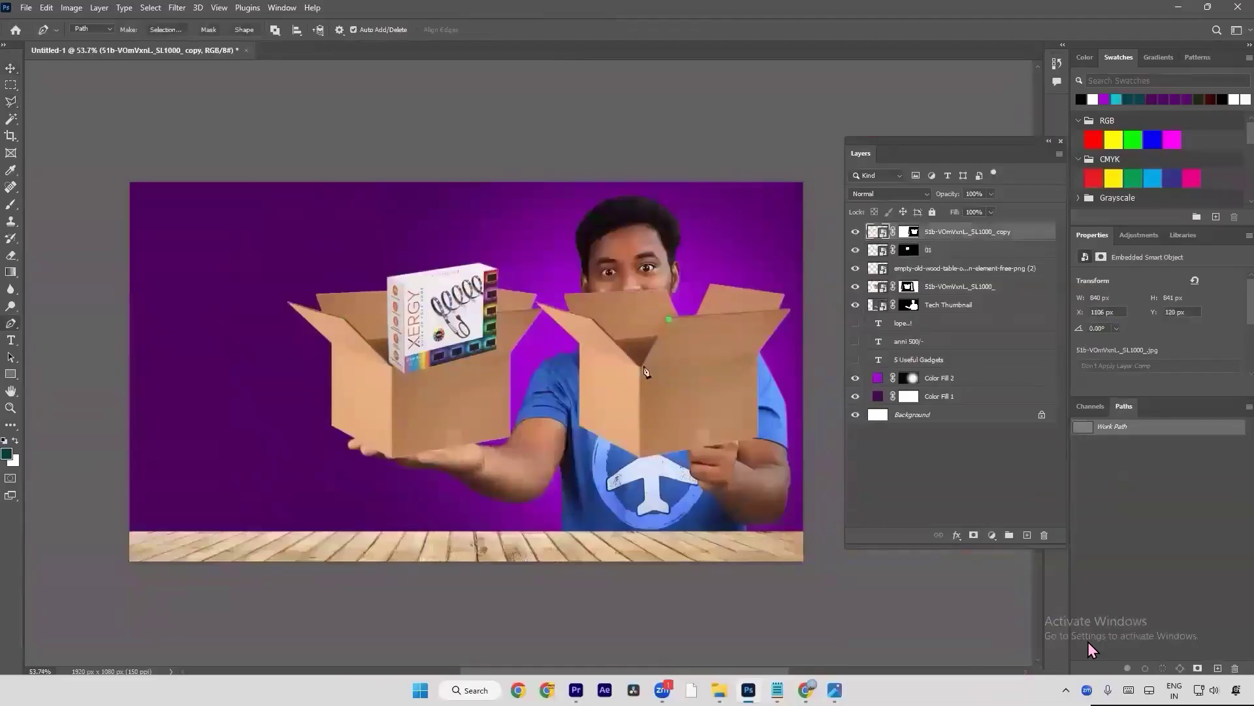
{"action": "left_click", "coordinate": [642, 365]}
{"action": "left_click", "coordinate": [594, 318]}
{"action": "left_click", "coordinate": [559, 271]}
{"action": "left_click", "coordinate": [674, 255]}
{"action": "left_click", "coordinate": [779, 266]}
{"action": "left_click", "coordinate": [791, 300]}
{"action": "left_click", "coordinate": [784, 308]}
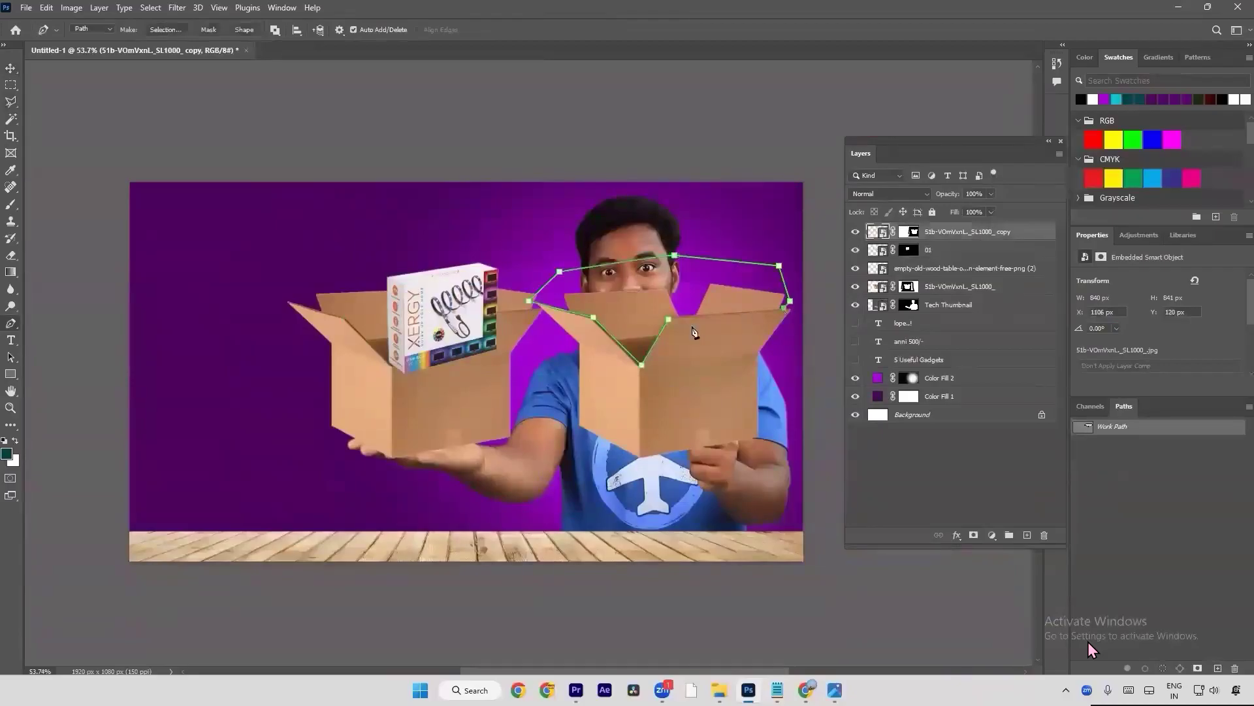
{"action": "left_click", "coordinate": [796, 311]}
{"action": "left_click", "coordinate": [669, 320]}
{"action": "key", "text": "ctrl+Return"}
Step: Fill the selected area with black on the duplicated box layer's mask and deselect
{"action": "left_click", "coordinate": [914, 232]}
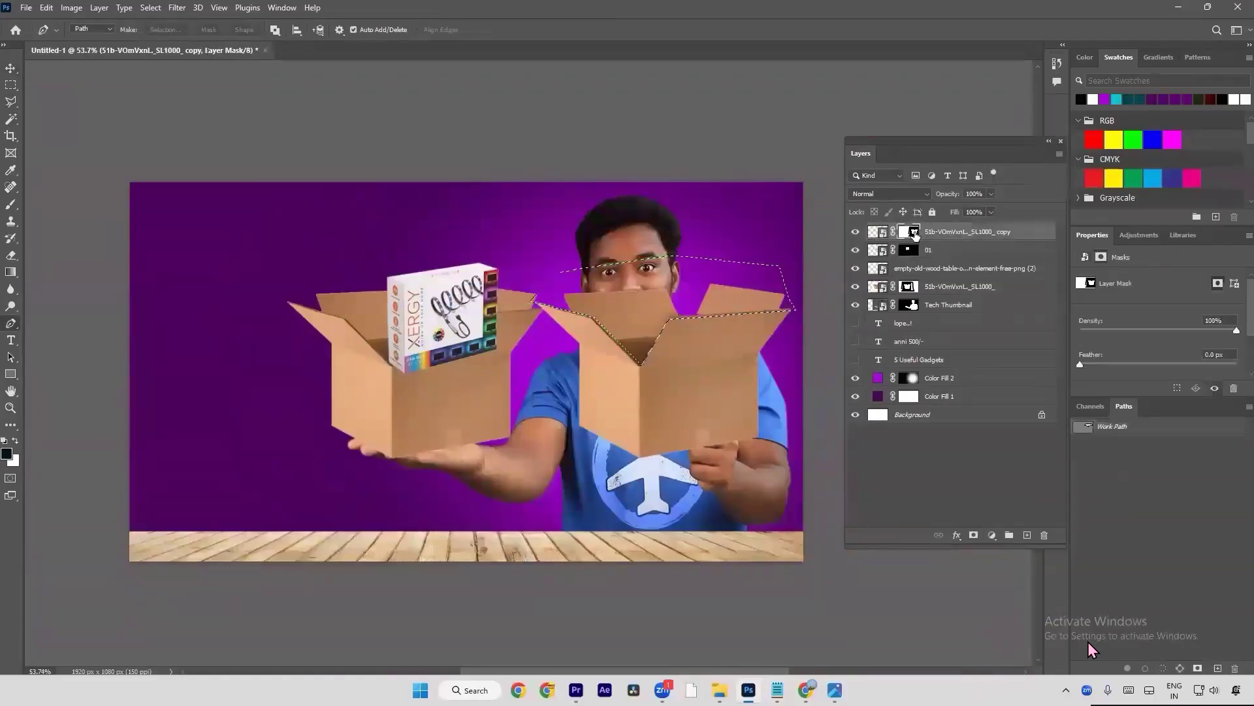
{"action": "key", "text": "alt+BackSpace"}
{"action": "key", "text": "ctrl+d"}
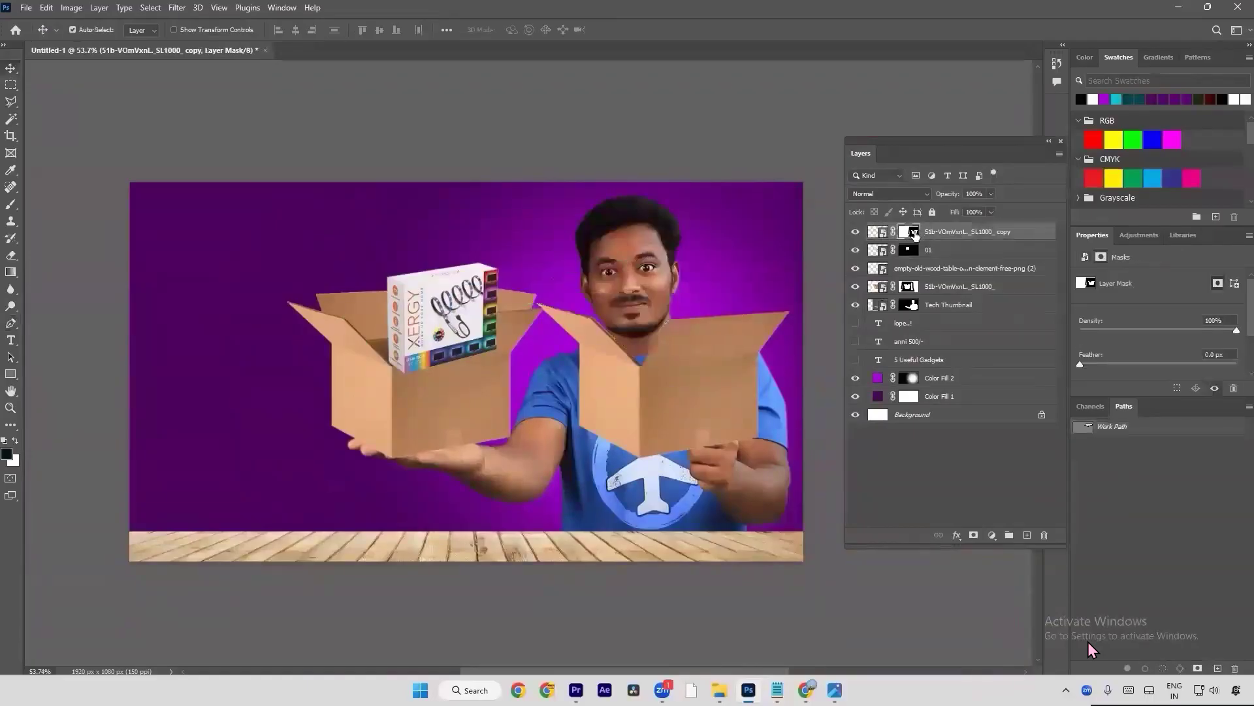
Step: Align the duplicated front part over the held box and reposition the XERGY product box at its opening
{"action": "key", "text": "a"}
{"action": "key", "text": "v"}
{"action": "mouse_move", "coordinate": [456, 322]}
{"action": "left_mouse_down"}
{"action": "mouse_move", "coordinate": [268, 381]}
{"action": "mouse_move", "coordinate": [449, 298]}
{"action": "mouse_move", "coordinate": [458, 323]}
{"action": "left_mouse_up"}
{"action": "left_click_drag", "start_coordinate": [649, 414], "coordinate": [452, 416]}
{"action": "left_click_drag", "start_coordinate": [443, 256], "coordinate": [484, 282]}
Step: Slide the front part away and back onto the held box, and settle the XERGY product box inside it
{"action": "left_click_drag", "start_coordinate": [467, 382], "coordinate": [704, 465]}
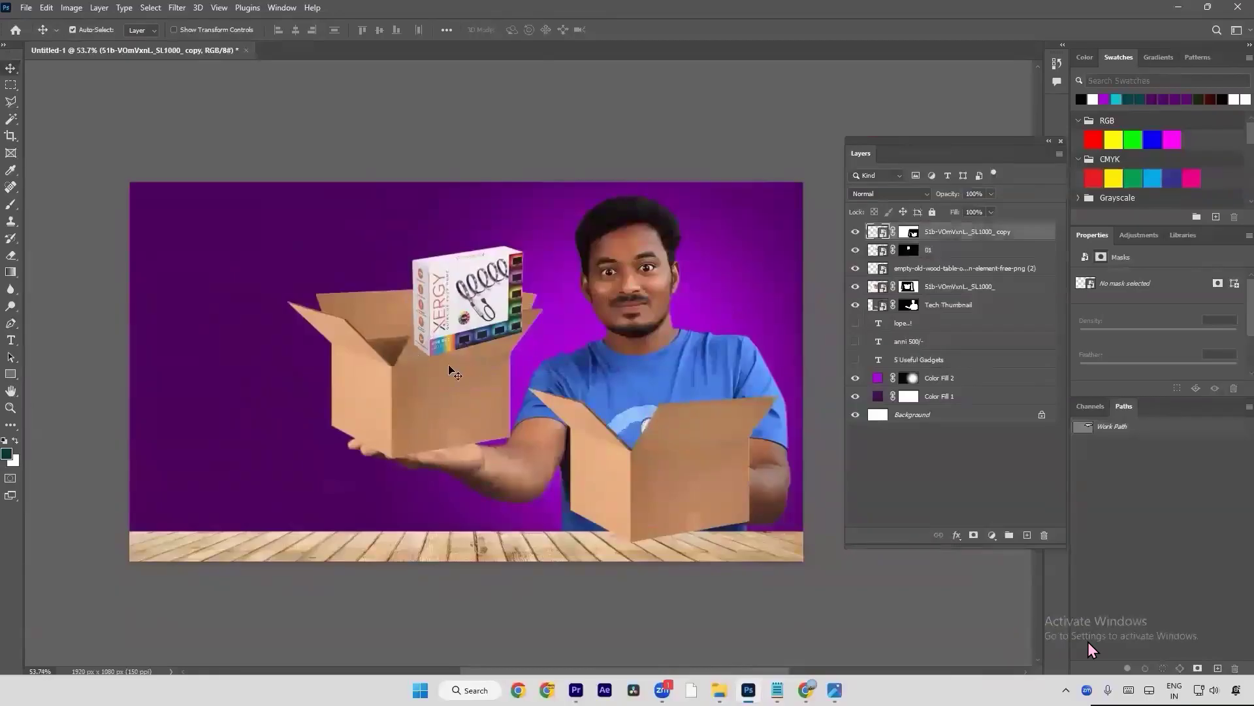
{"action": "left_click_drag", "start_coordinate": [650, 445], "coordinate": [410, 370]}
{"action": "mouse_move", "coordinate": [465, 263]}
{"action": "left_mouse_down"}
{"action": "mouse_move", "coordinate": [468, 200]}
{"action": "mouse_move", "coordinate": [457, 255]}
{"action": "left_mouse_up"}
{"action": "left_click_drag", "start_coordinate": [460, 303], "coordinate": [437, 294]}
{"action": "left_click_drag", "start_coordinate": [774, 538], "coordinate": [433, 389]}
{"action": "left_click_drag", "start_coordinate": [451, 272], "coordinate": [476, 300]}
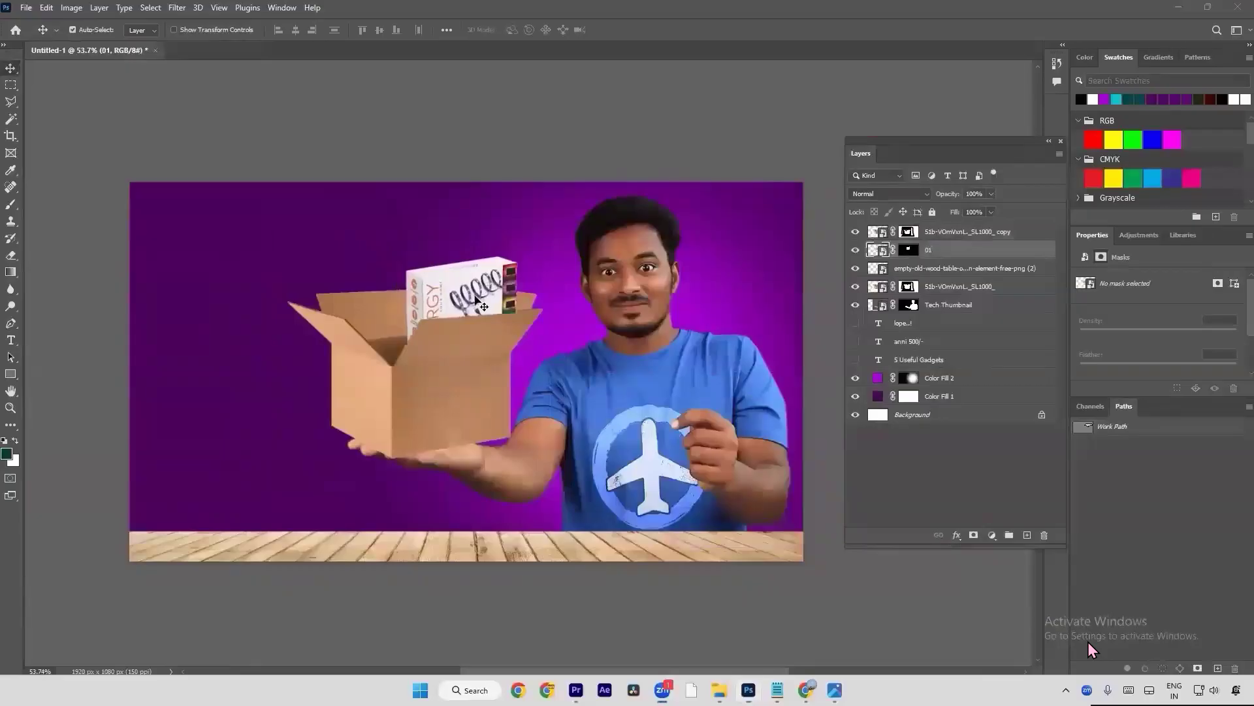
Step: Place the 02.jpg mini sealing machine image from the file window into the composition
{"action": "key", "text": "alt+Tab"}
{"action": "left_click_drag", "start_coordinate": [552, 183], "coordinate": [571, 267]}
{"action": "key", "text": "alt+Tab"}
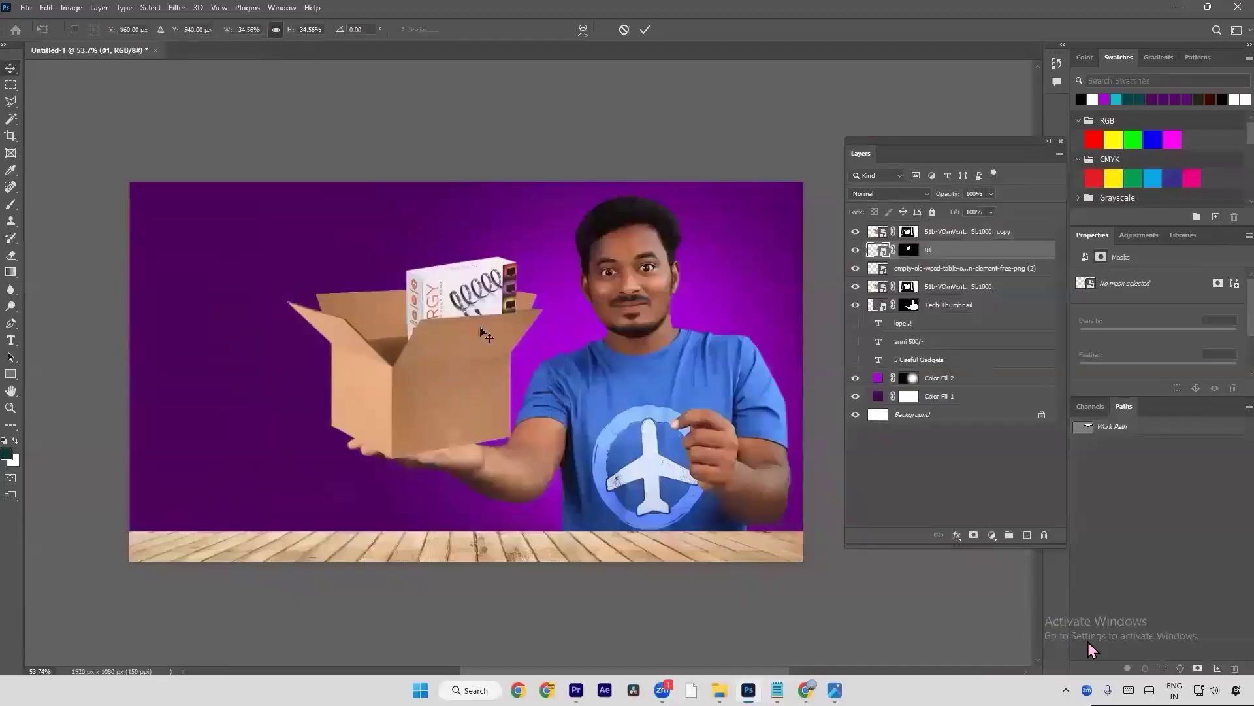
{"action": "key", "text": "Return"}
{"action": "key", "text": "ctrl+]"}
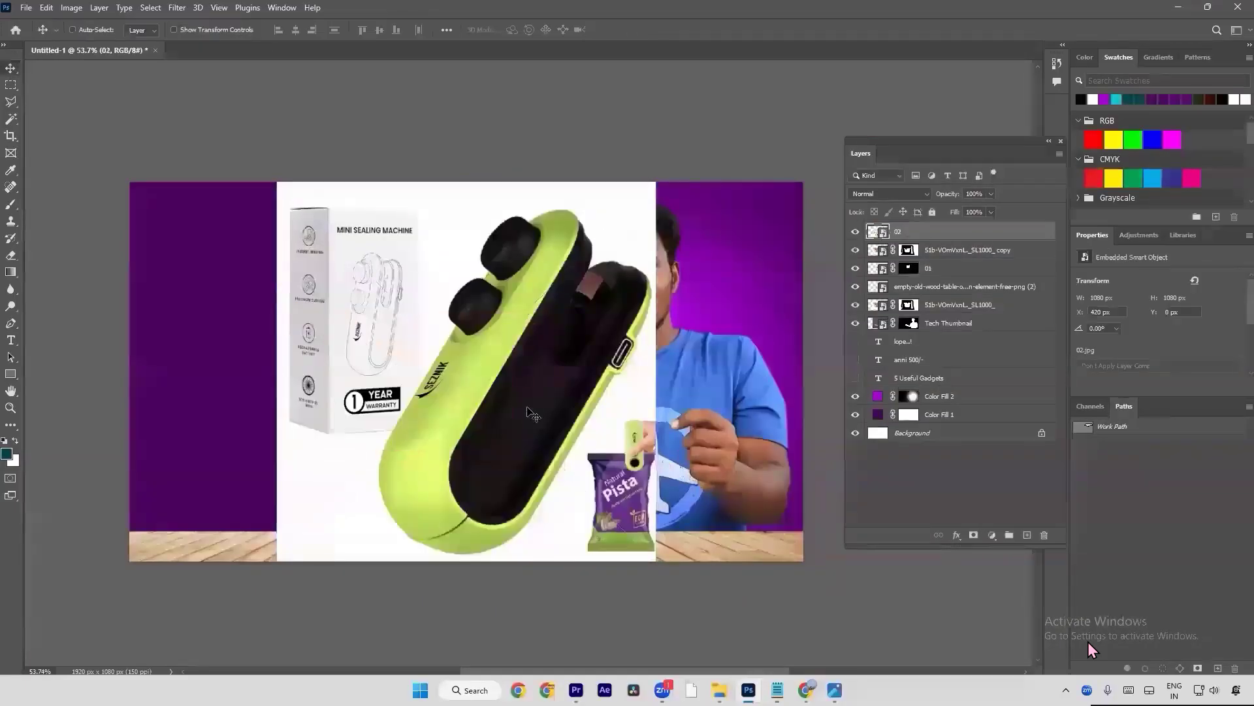
Step: Select the sealing machine with Select Subject and mask out the rest of the 02 layer
{"action": "key", "text": "w"}
{"action": "left_click", "coordinate": [539, 29]}
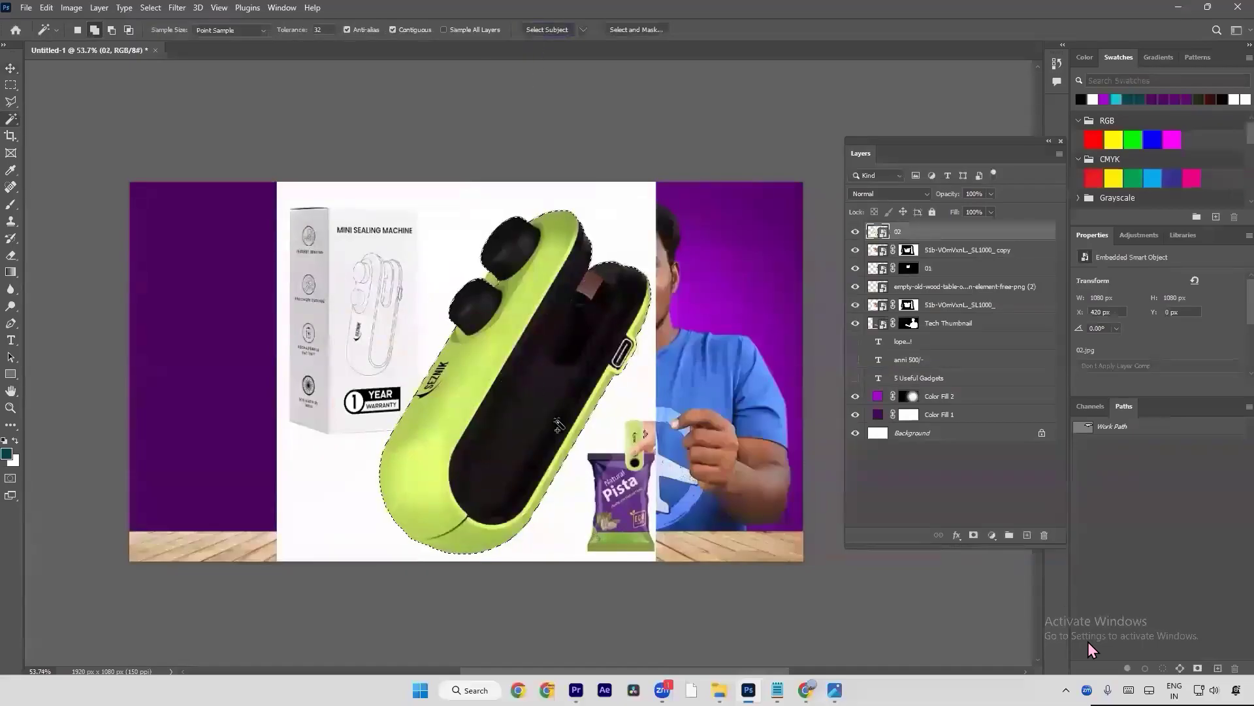
{"action": "left_click", "coordinate": [974, 535]}
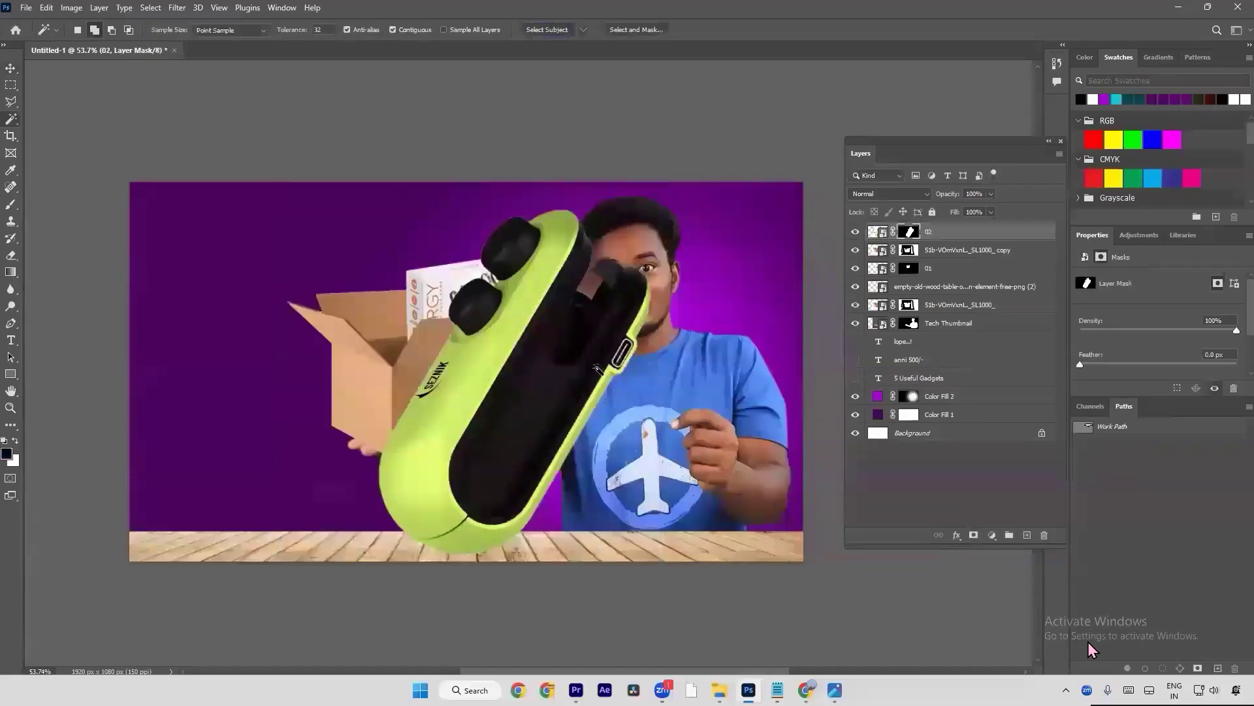
Step: Scale the sealing machine to about 28% over the box's left side and move layer 02 below the duplicated box layer
{"action": "key", "text": "ctrl+t"}
{"action": "left_click_drag", "start_coordinate": [659, 371], "coordinate": [376, 338]}
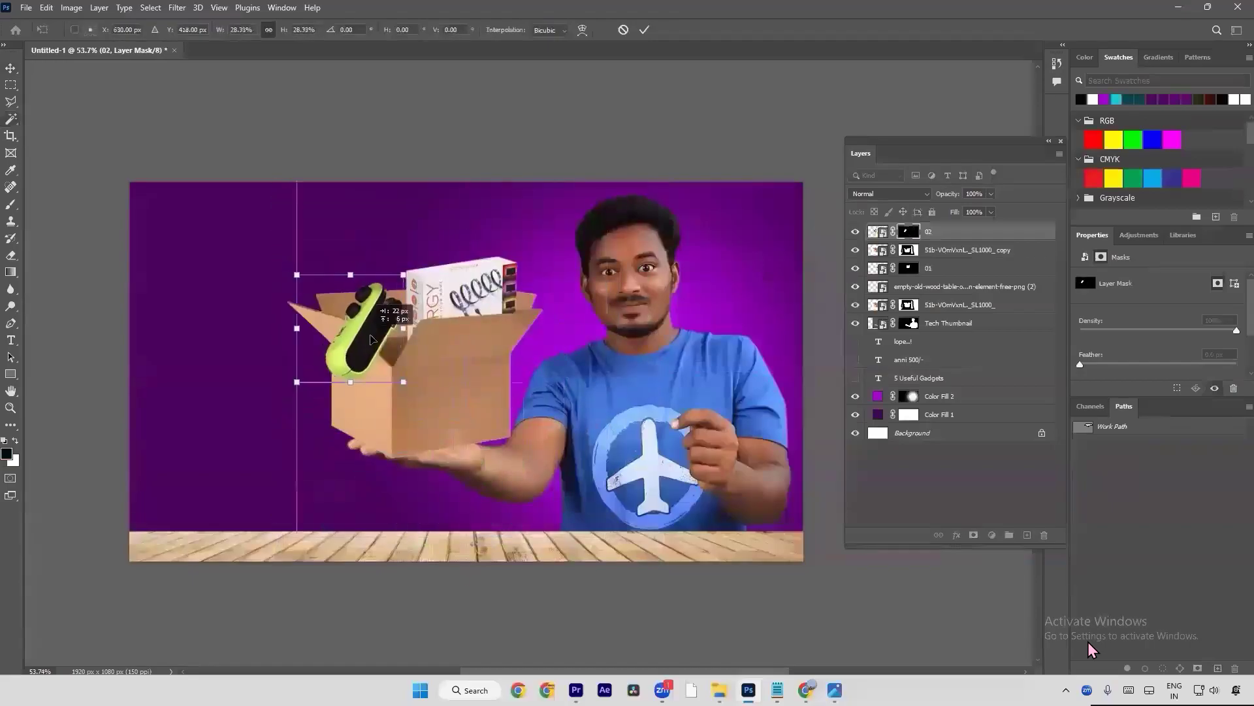
{"action": "key", "text": "Return"}
{"action": "left_click_drag", "start_coordinate": [953, 235], "coordinate": [957, 258]}
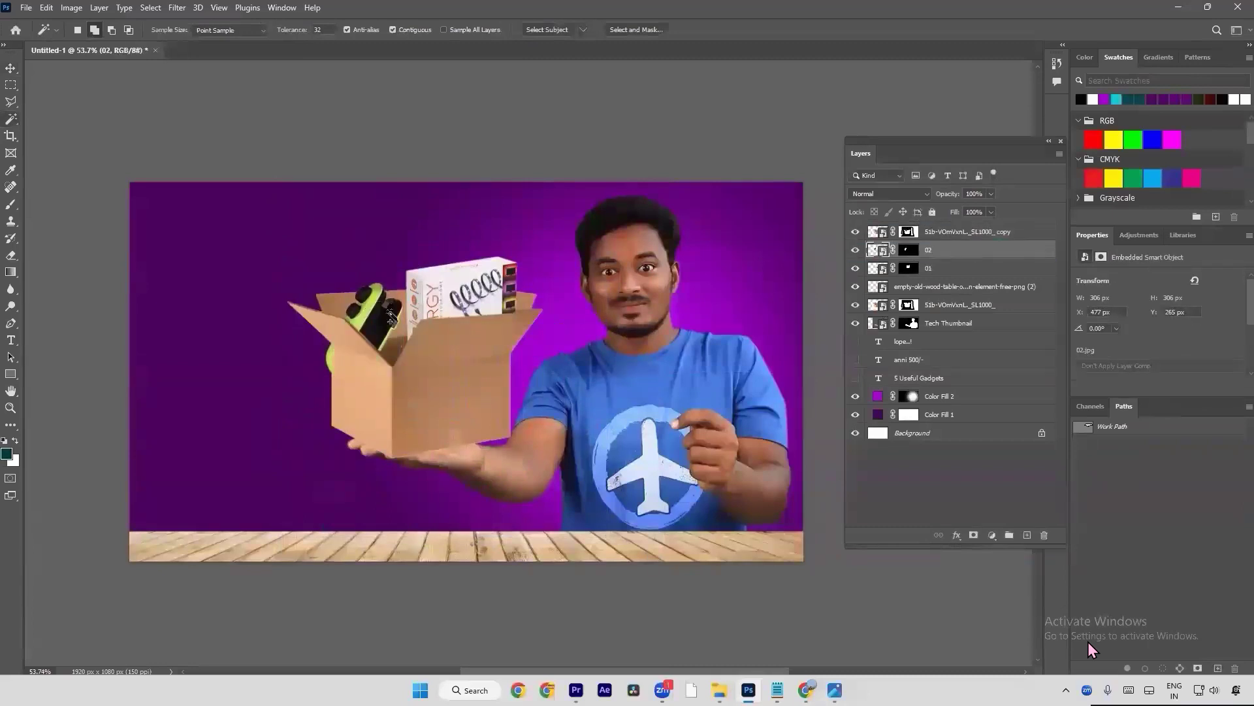
Step: Rotate the sealing machine to about -44° and seat it in the left side of the open box
{"action": "left_click", "coordinate": [416, 336]}
{"action": "key", "text": "ctrl+s"}
{"action": "key", "text": "Escape"}
{"action": "key", "text": "ctrl+t"}
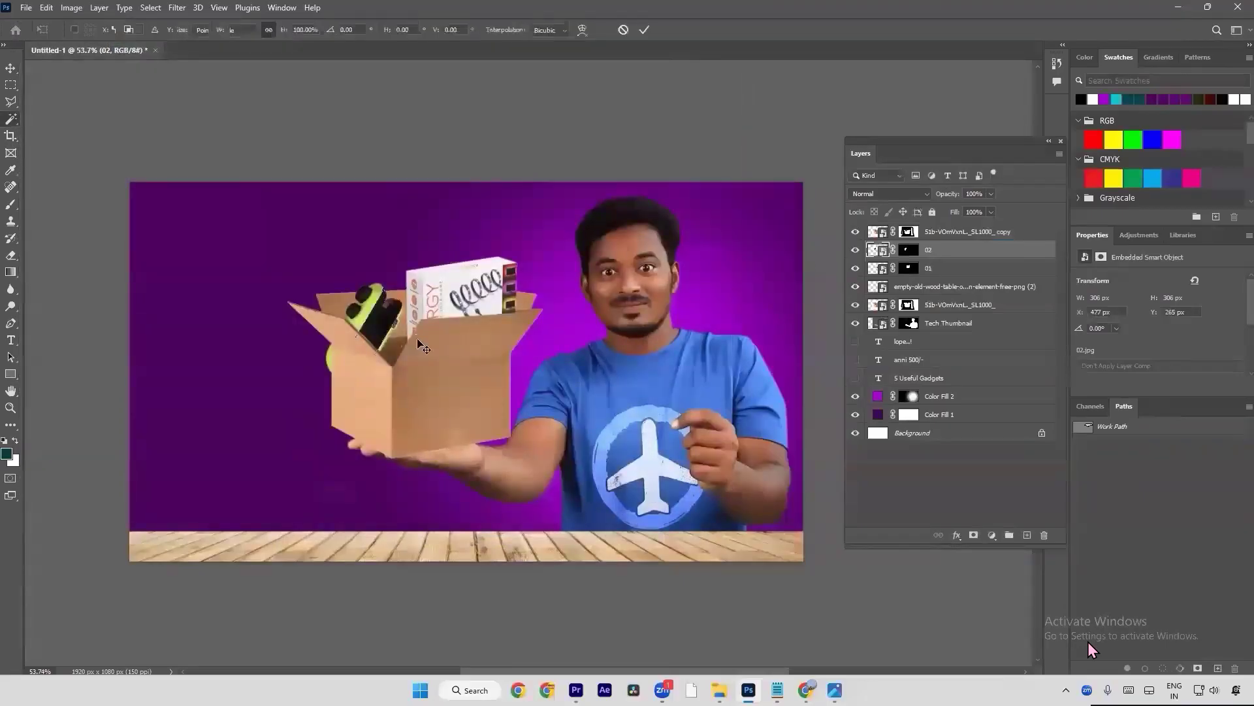
{"action": "left_click_drag", "start_coordinate": [452, 373], "coordinate": [411, 308]}
{"action": "mouse_move", "coordinate": [401, 319]}
{"action": "left_mouse_down"}
{"action": "mouse_move", "coordinate": [424, 300]}
{"action": "mouse_move", "coordinate": [393, 282]}
{"action": "mouse_move", "coordinate": [390, 311]}
{"action": "left_mouse_up"}
{"action": "key", "text": "Return"}
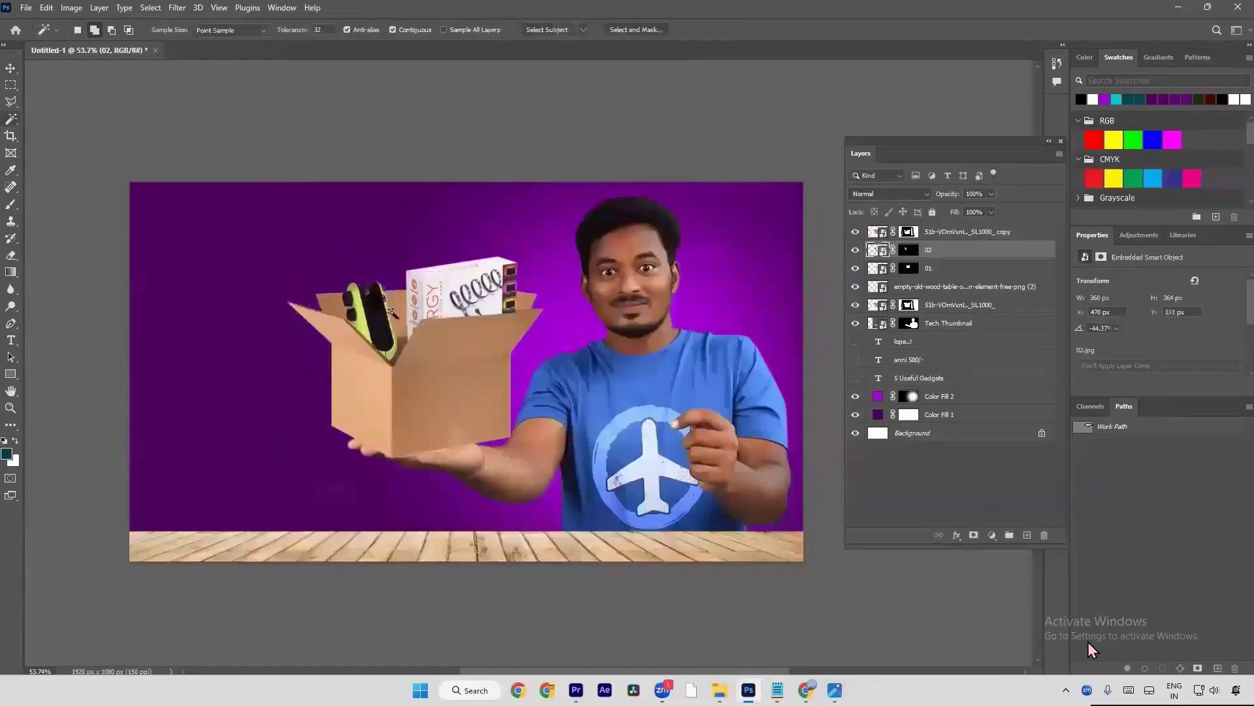
Step: Scale the XERGY product box to about 74% and position it at the right side of the open box
{"action": "mouse_move", "coordinate": [482, 301]}
{"action": "left_mouse_down"}
{"action": "mouse_move", "coordinate": [501, 291]}
{"action": "mouse_move", "coordinate": [486, 301]}
{"action": "left_mouse_up"}
{"action": "key", "text": "ctrl+t"}
{"action": "left_click_drag", "start_coordinate": [393, 315], "coordinate": [488, 300]}
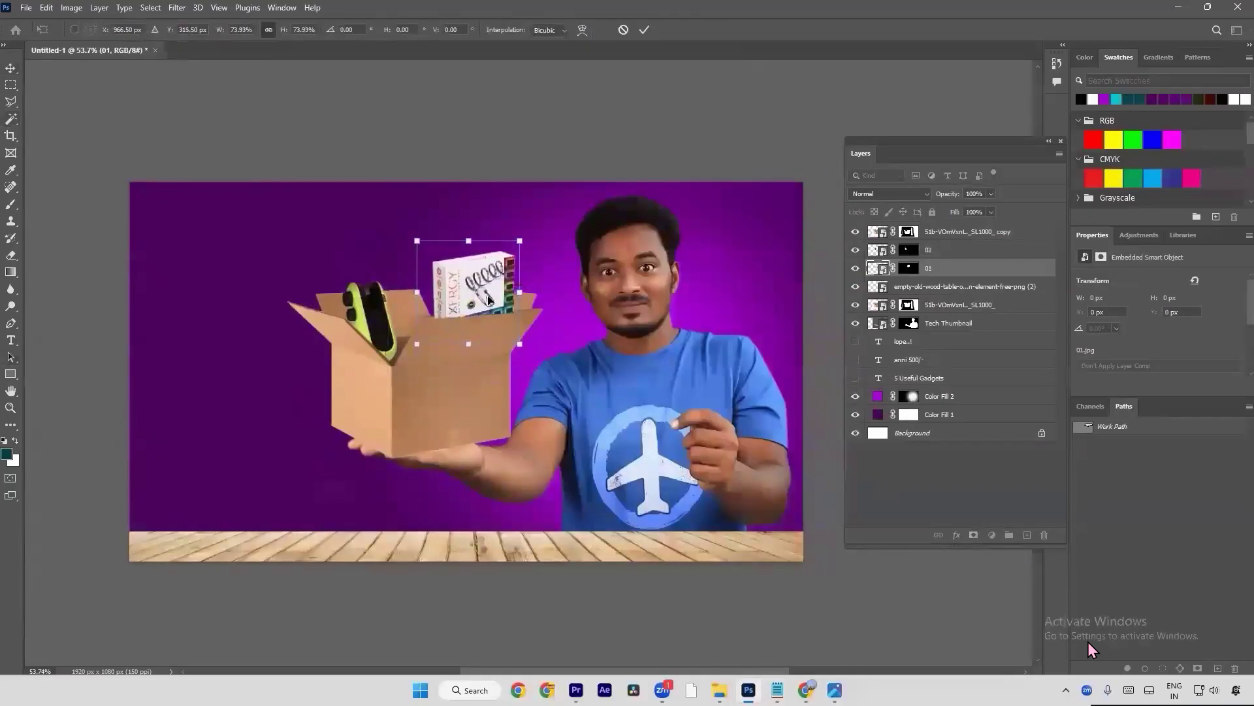
{"action": "key", "text": "Return"}
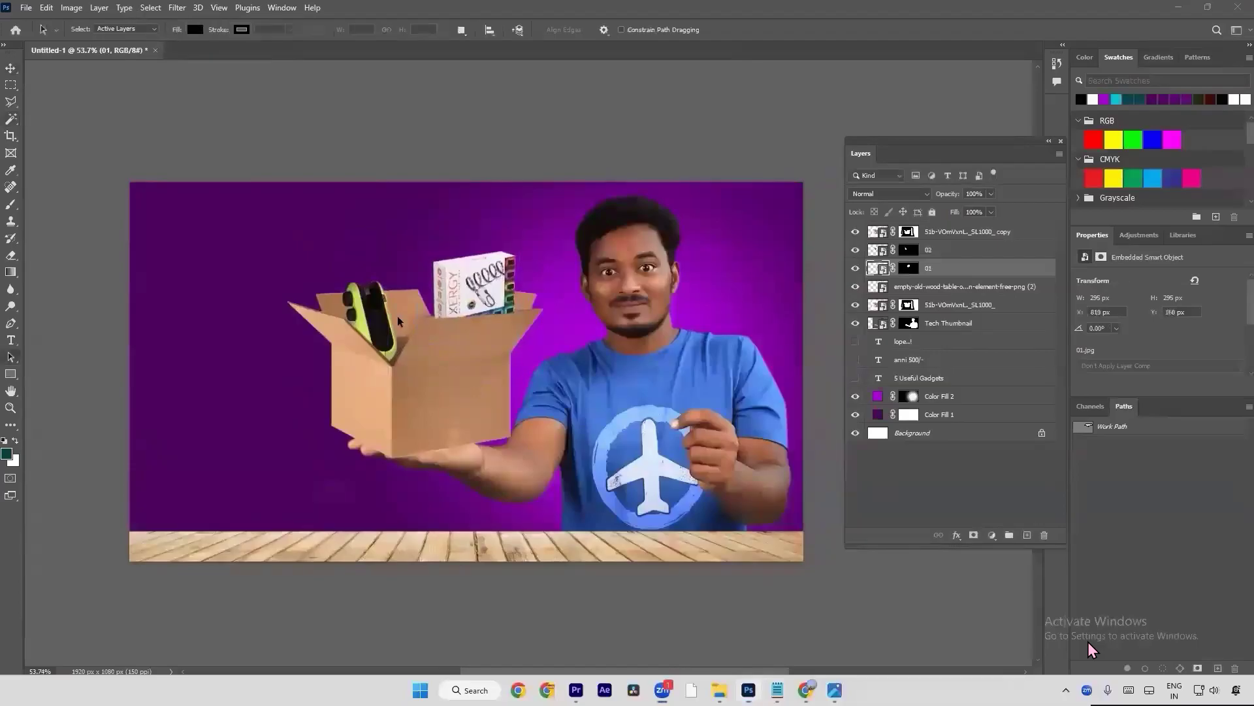
Step: Place the 03.jpg hanging light bulb image from the file window into the composition
{"action": "key", "text": "alt+Tab"}
{"action": "left_click_drag", "start_coordinate": [706, 194], "coordinate": [532, 311]}
{"action": "key", "text": "alt+Tab"}
{"action": "key", "text": "Return"}
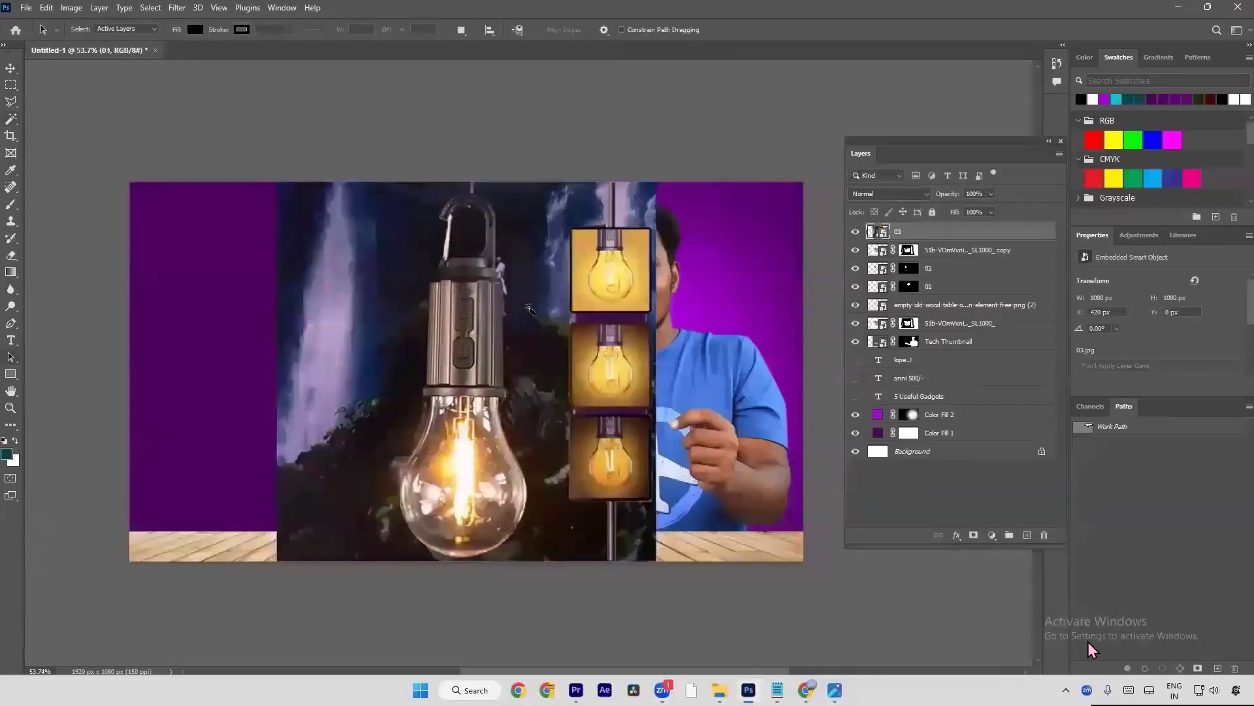
{"action": "key", "text": "w"}
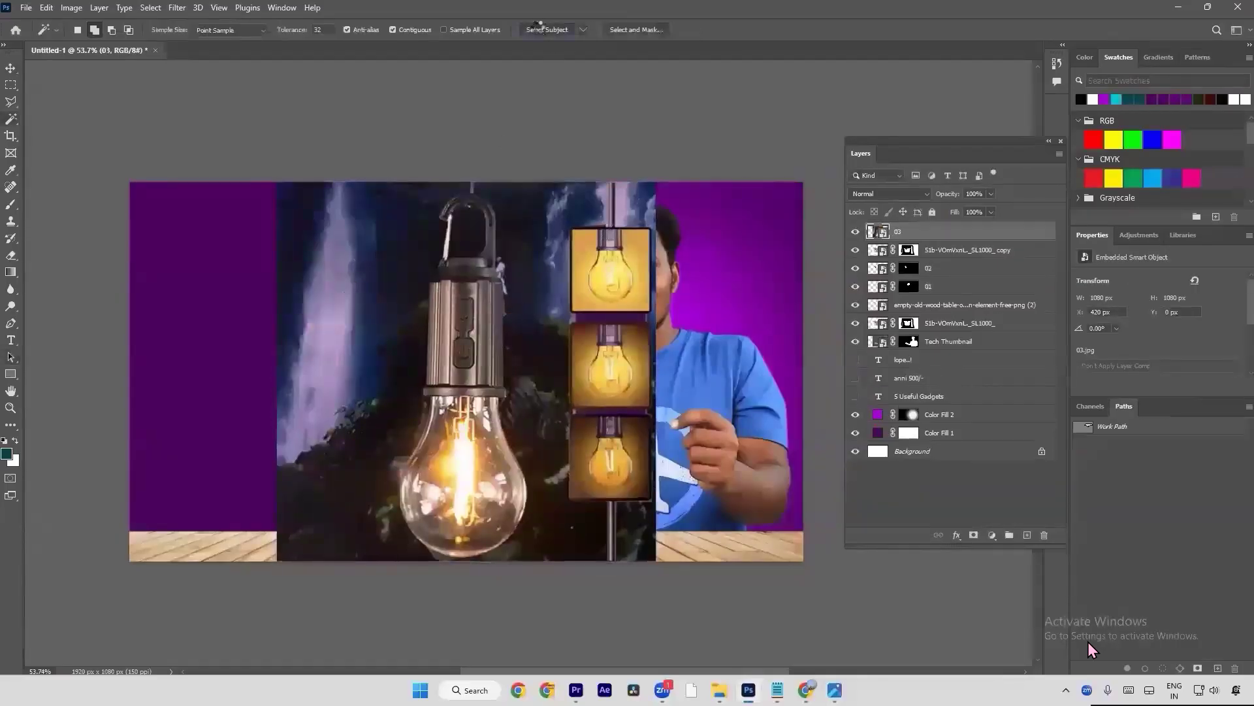
{"action": "left_click", "coordinate": [539, 27]}
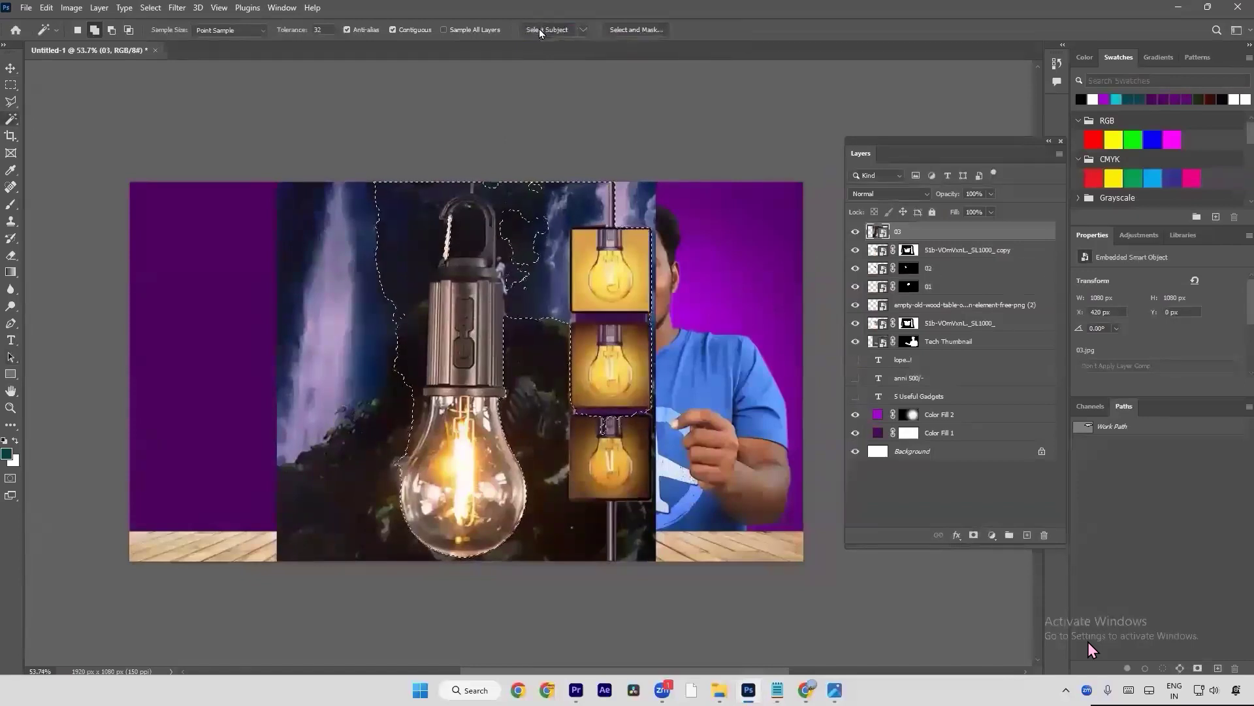
{"action": "key", "text": "ctrl+d"}
{"action": "key", "text": "a"}
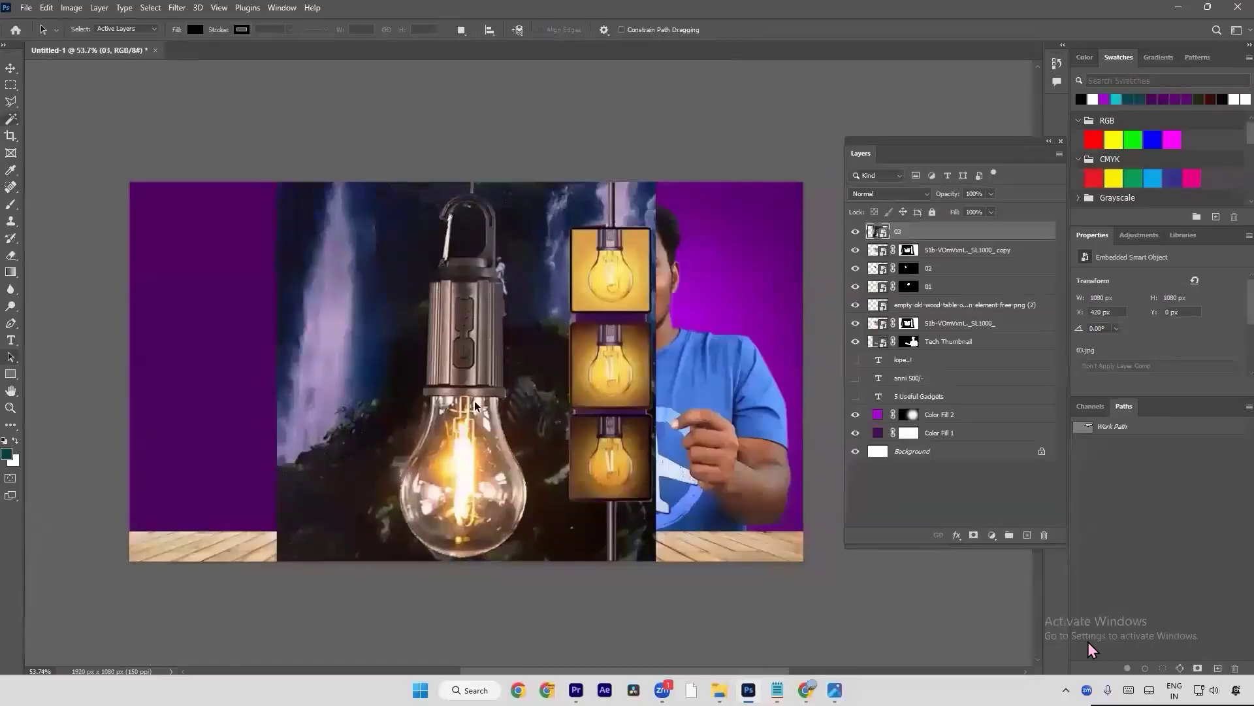
{"action": "key", "text": "p"}
{"action": "scroll", "coordinate": [432, 292], "scroll_direction": "up", "scroll_amount": 4}
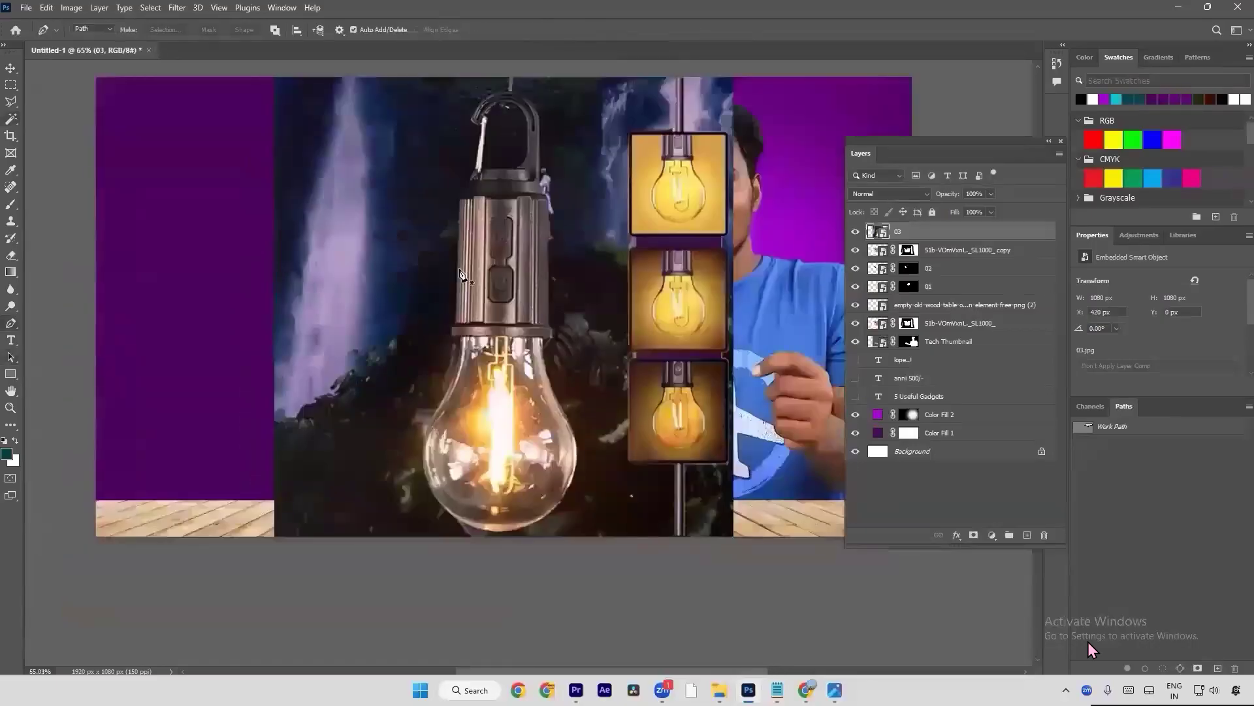
{"action": "scroll", "coordinate": [465, 174], "scroll_direction": "down", "scroll_amount": 4}
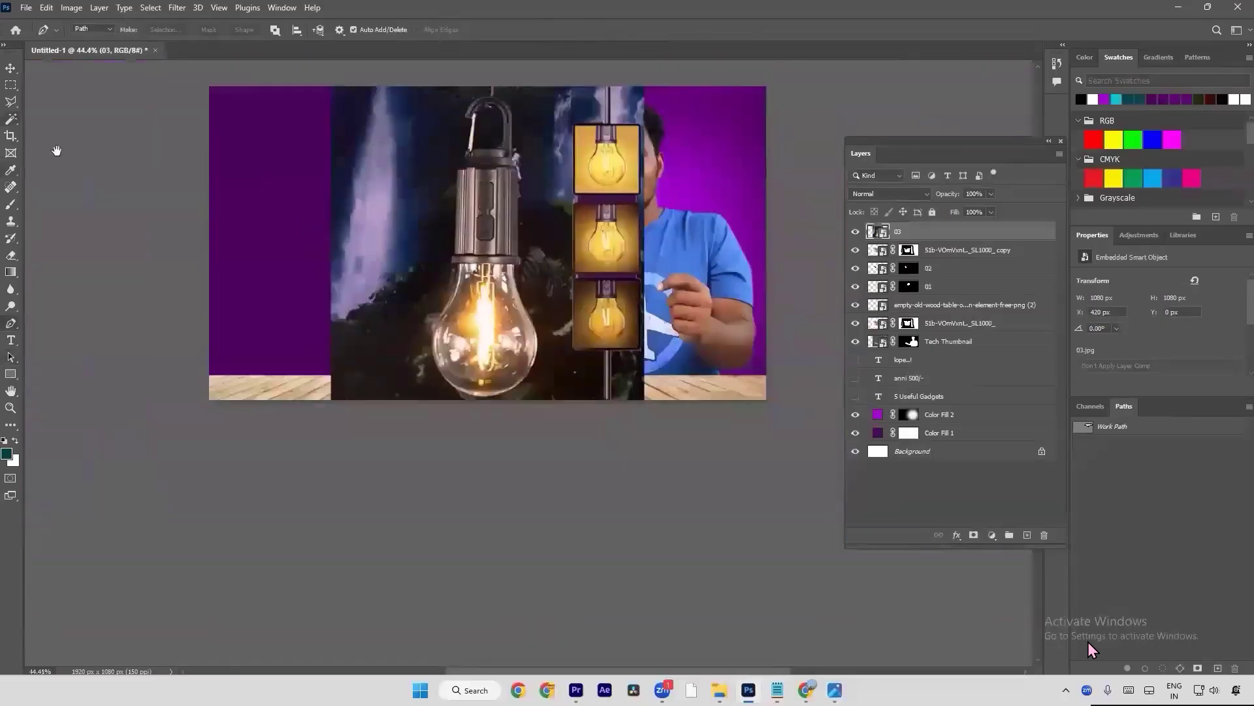
Step: Select the large hanging bulb with the Object Selection tool and mask out the rest of the 03 layer
{"action": "left_click", "coordinate": [14, 135]}
{"action": "right_click", "coordinate": [11, 119]}
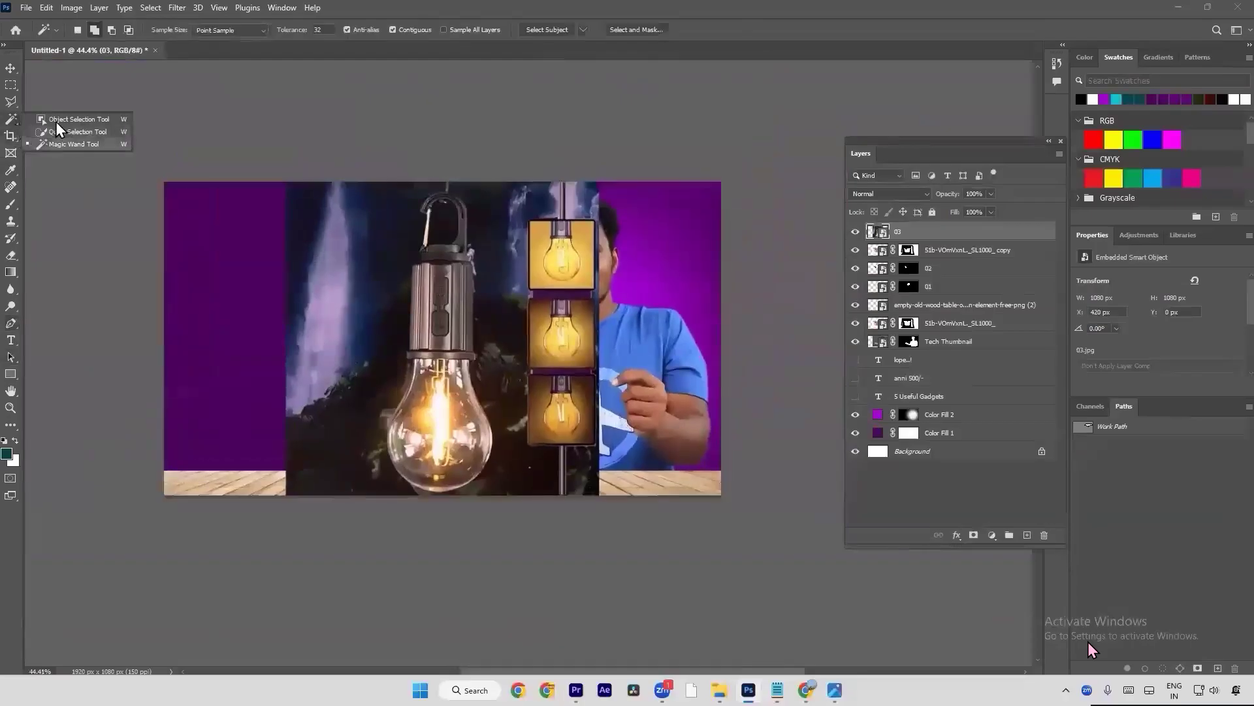
{"action": "left_click", "coordinate": [61, 120]}
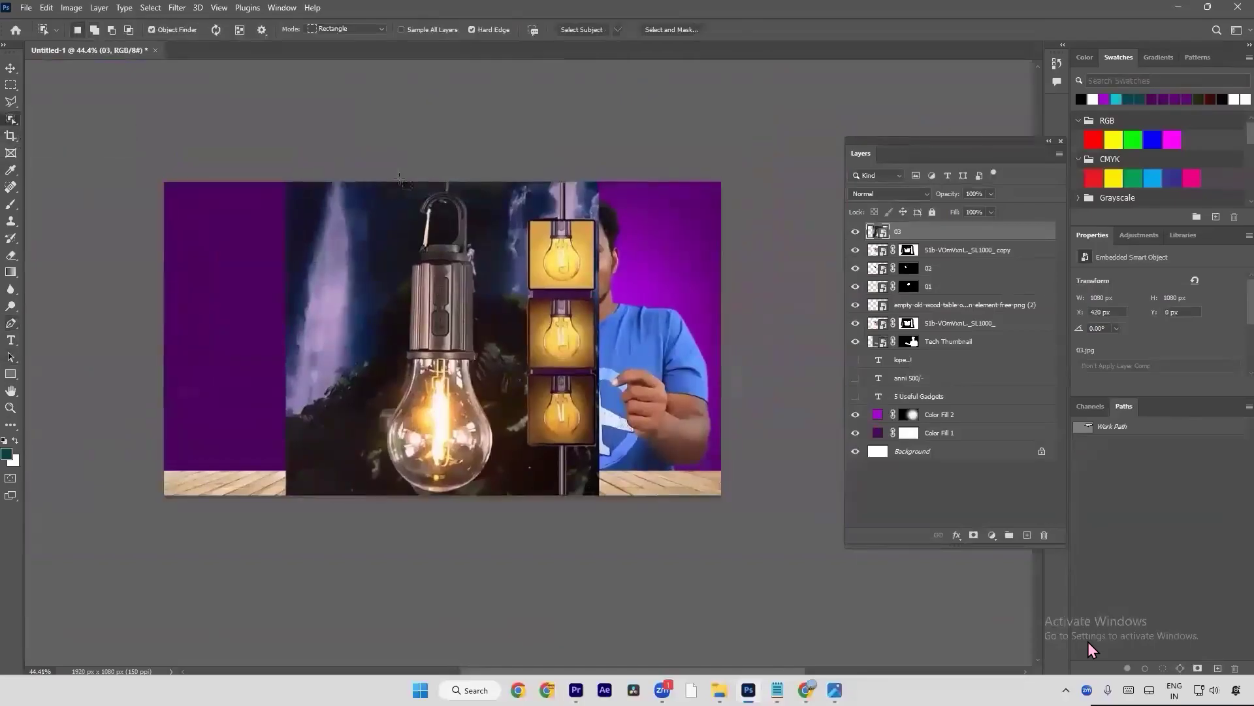
{"action": "left_click_drag", "start_coordinate": [387, 185], "coordinate": [505, 493]}
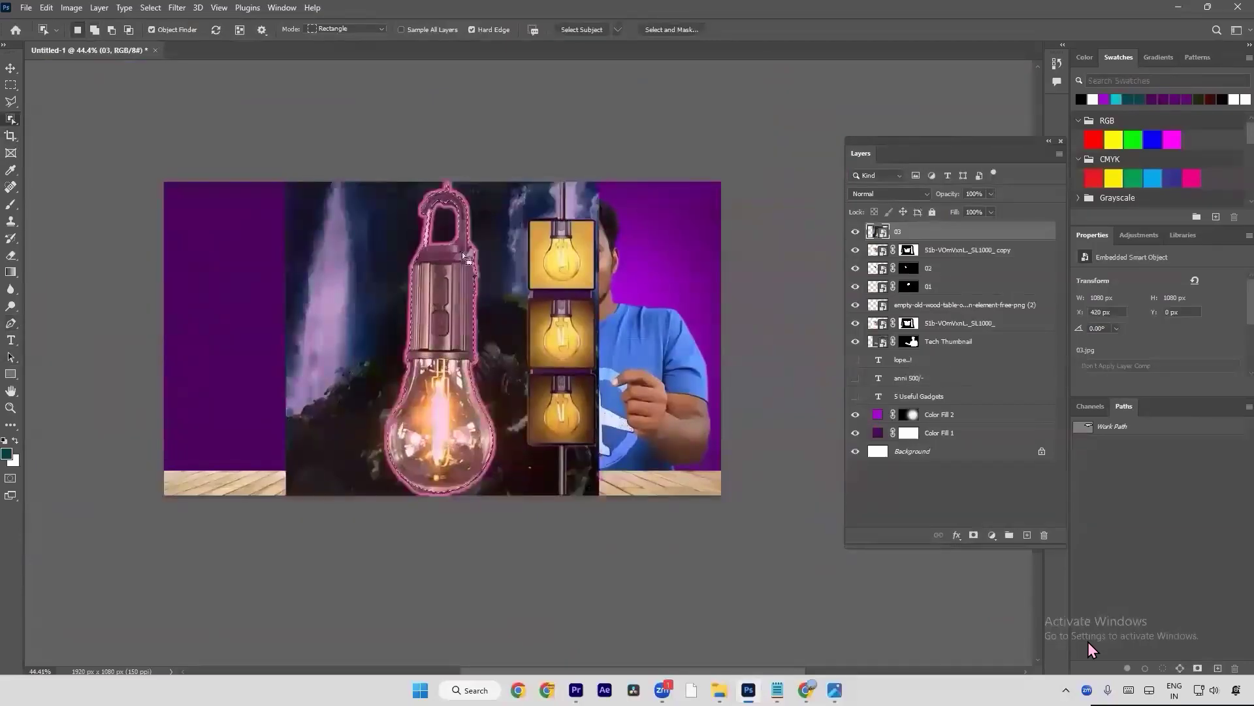
{"action": "key", "text": "ctrl+d"}
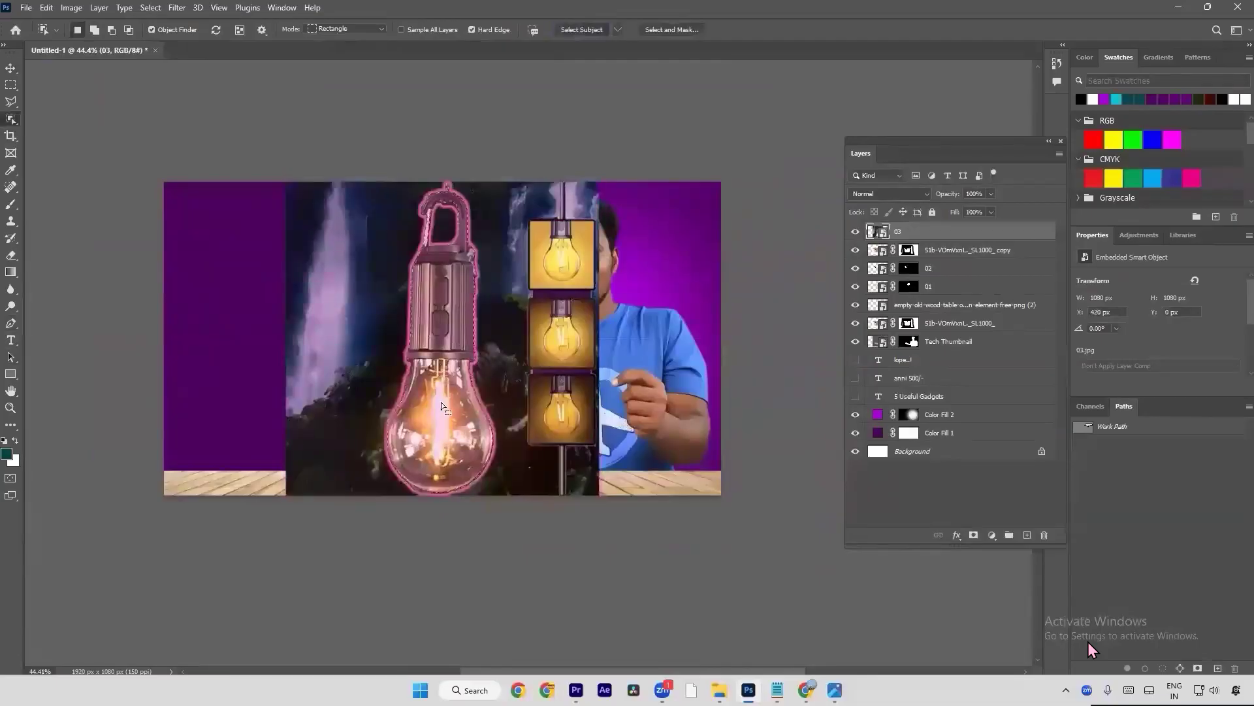
{"action": "left_click", "coordinate": [445, 445]}
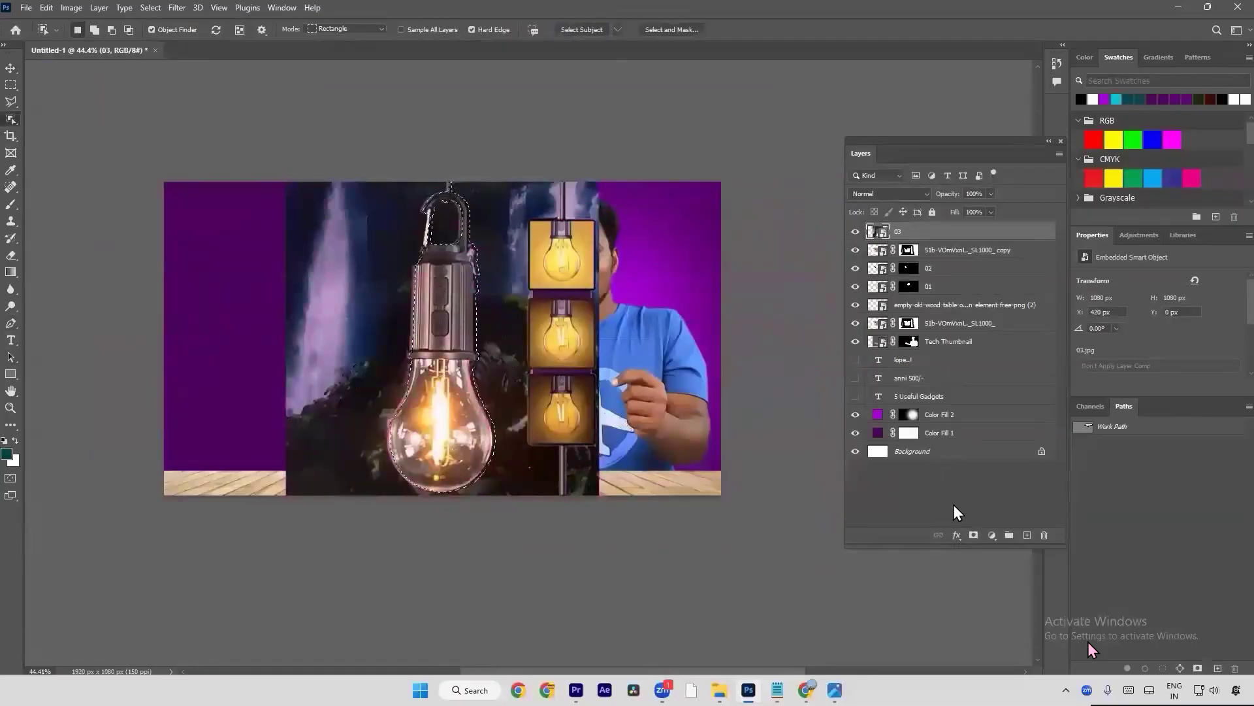
{"action": "left_click", "coordinate": [973, 537]}
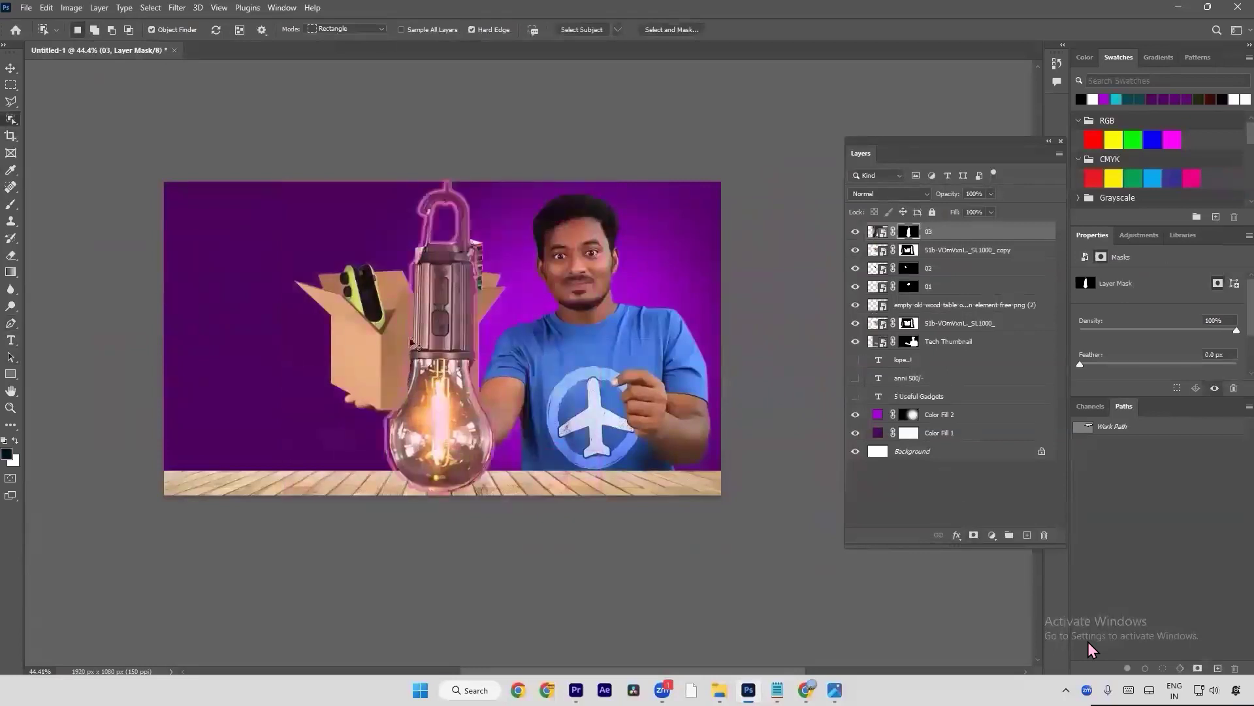
Step: Shrink the bulb, rotate it to 167° and place it between the sealing machine and the XERGY product box
{"action": "key", "text": "ctrl+t"}
{"action": "left_click_drag", "start_coordinate": [592, 337], "coordinate": [413, 293]}
{"action": "left_click_drag", "start_coordinate": [443, 347], "coordinate": [356, 243]}
{"action": "key", "text": "ctrl+z"}
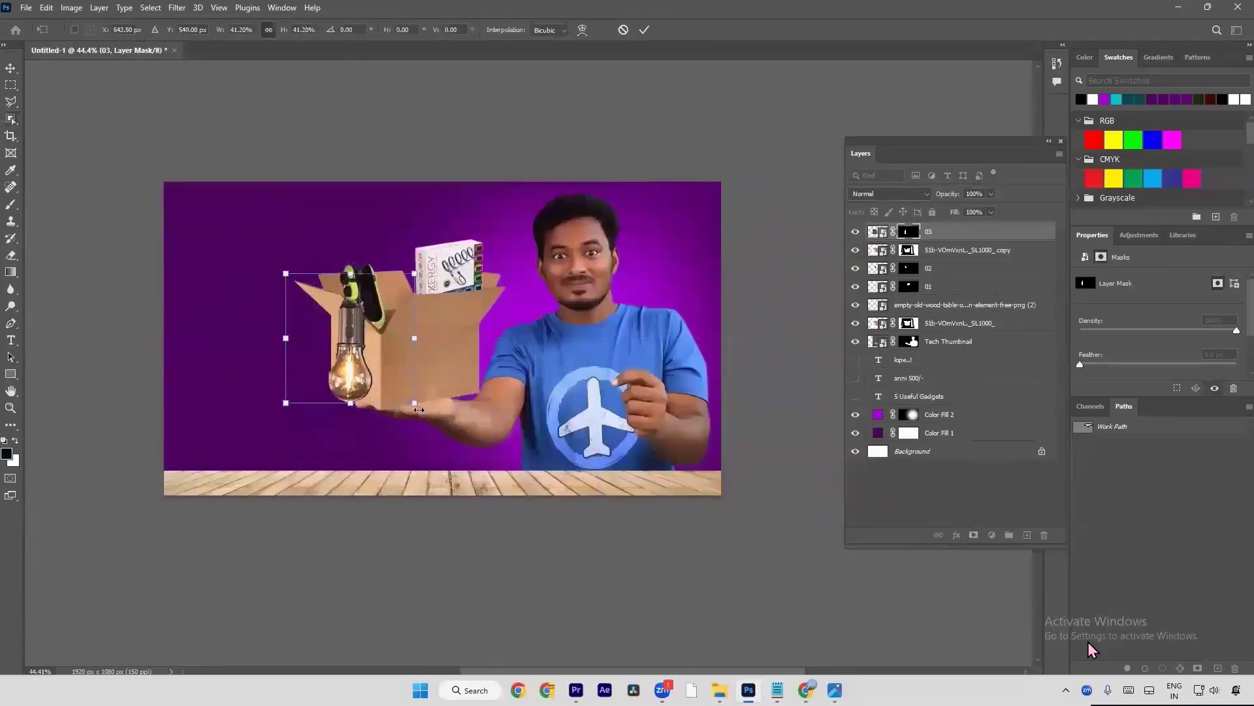
{"action": "left_click_drag", "start_coordinate": [423, 406], "coordinate": [413, 270]}
{"action": "key", "text": "Return"}
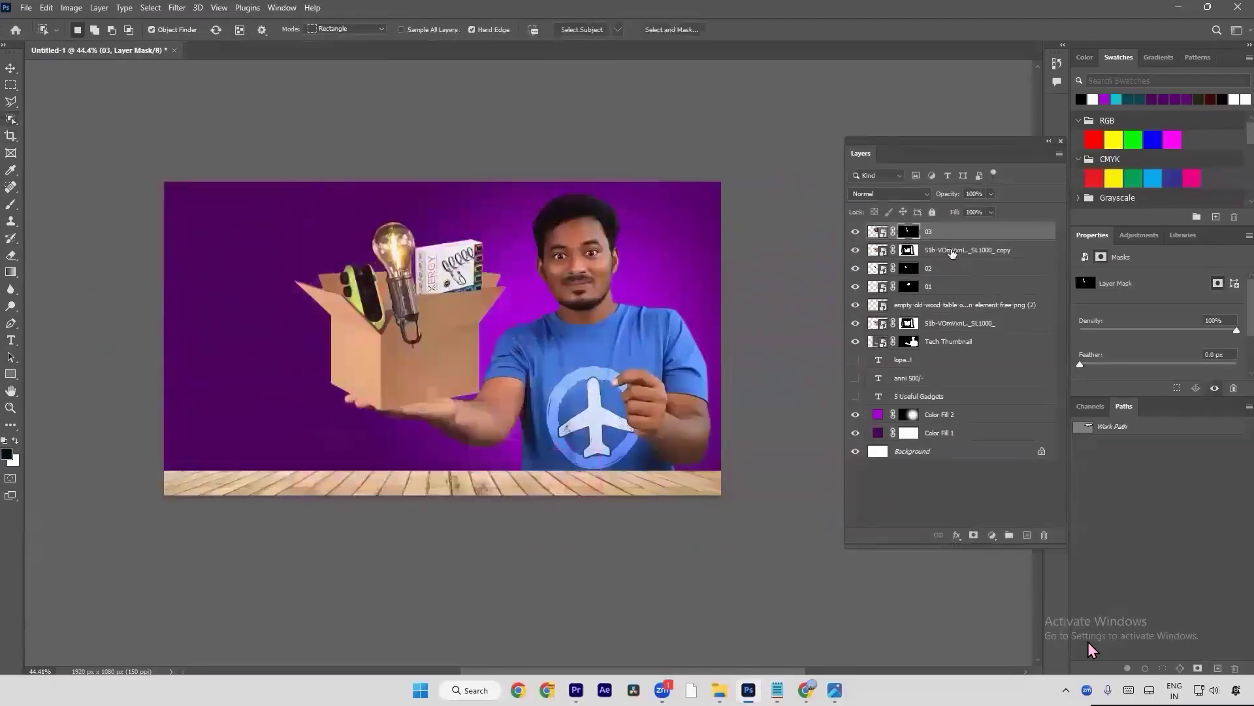
Step: Rename the duplicated box layer "box front view" and move layer 03 directly below it
{"action": "double_click", "coordinate": [953, 250]}
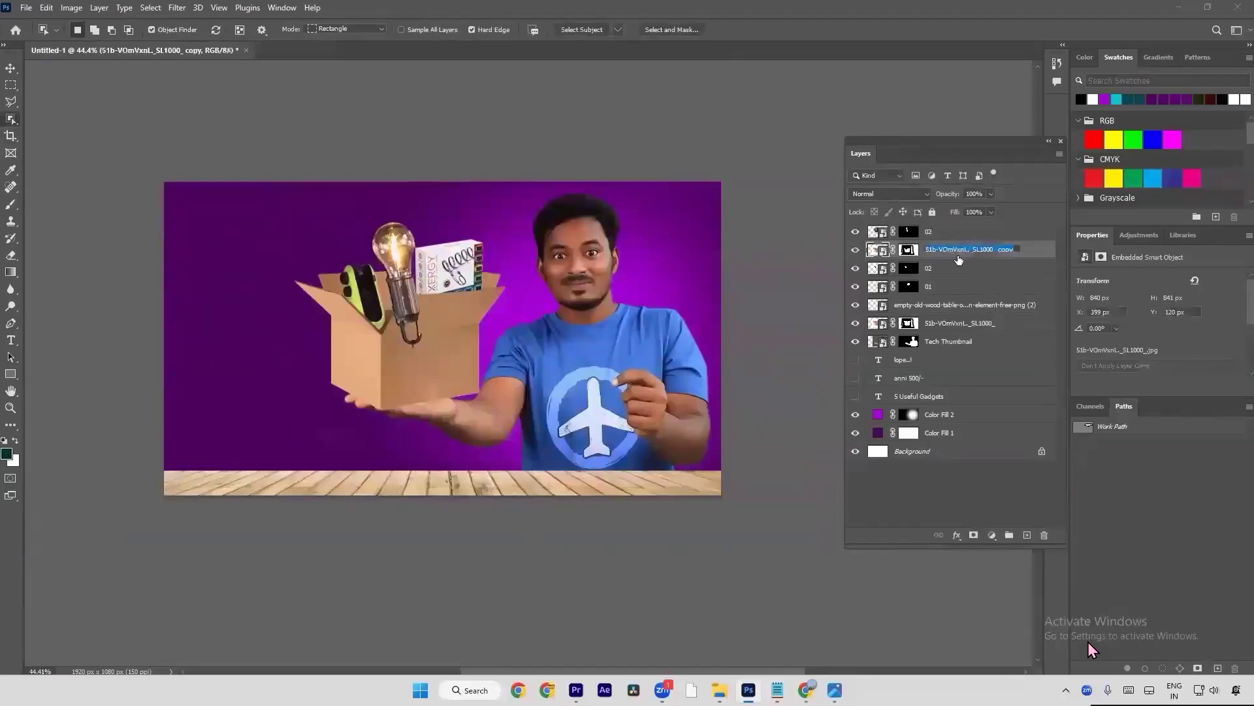
{"action": "type", "text": "box front view"}
{"action": "key", "text": "Return"}
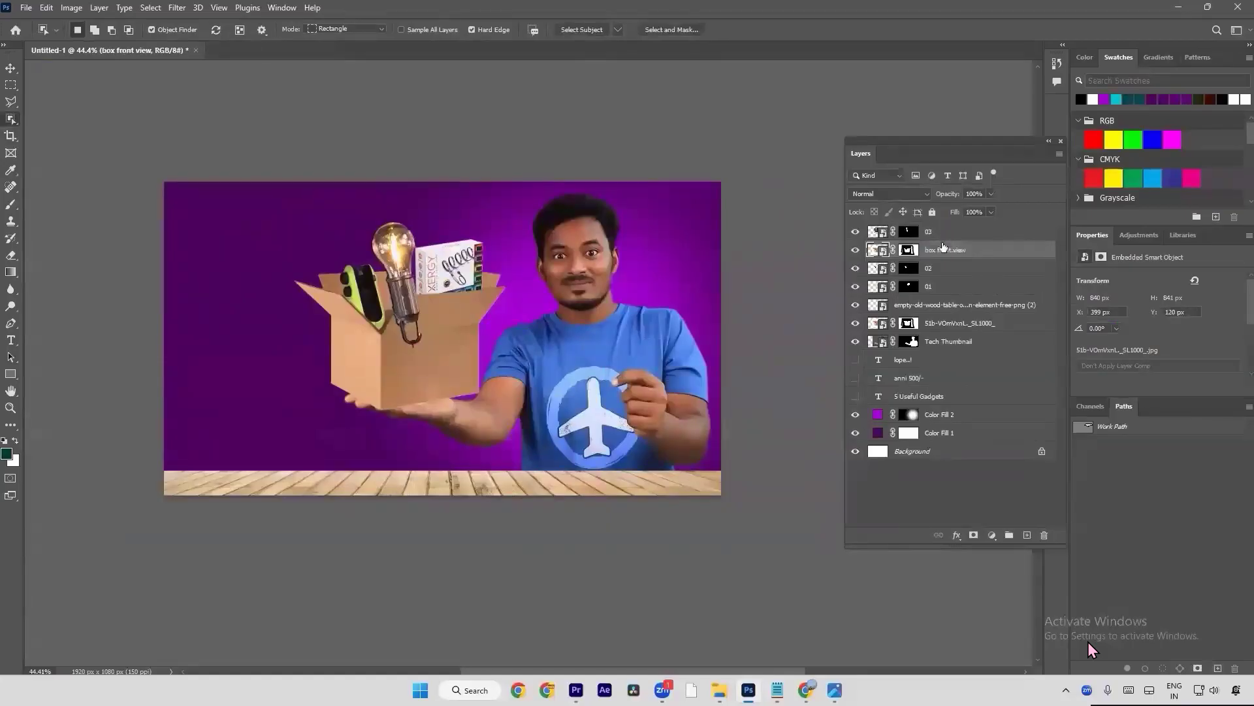
{"action": "left_click_drag", "start_coordinate": [948, 231], "coordinate": [959, 266]}
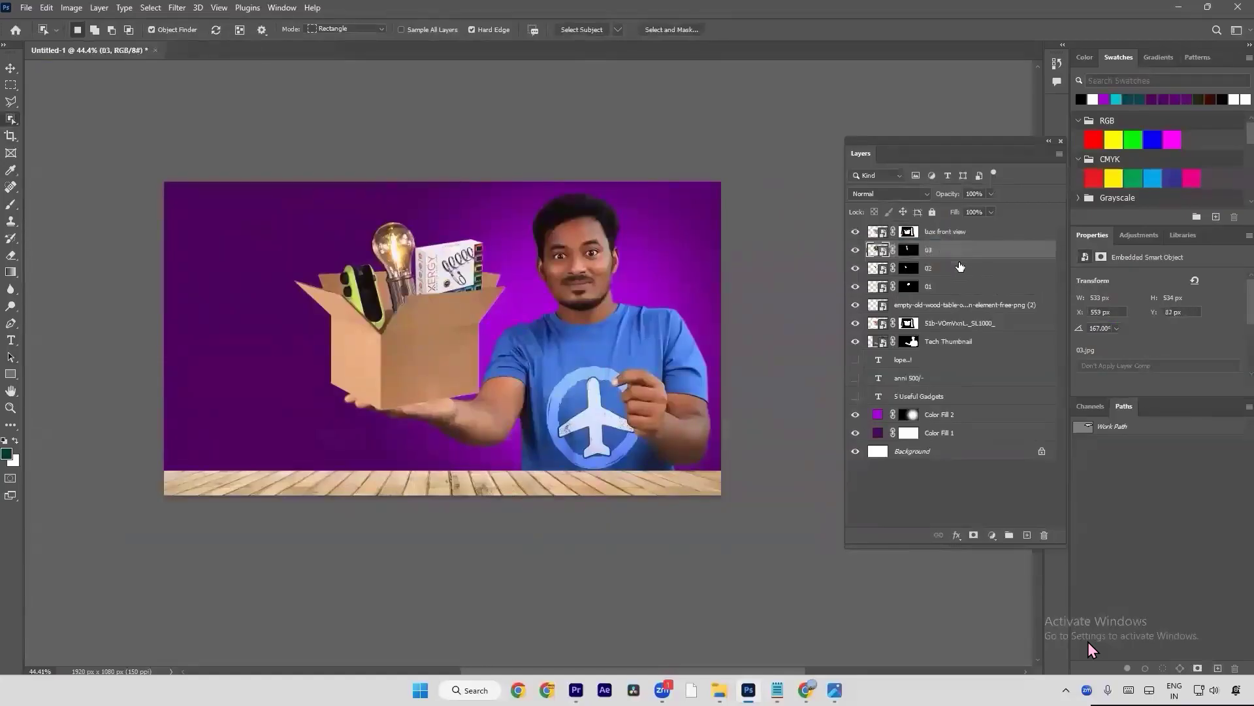
{"action": "key", "text": "a"}
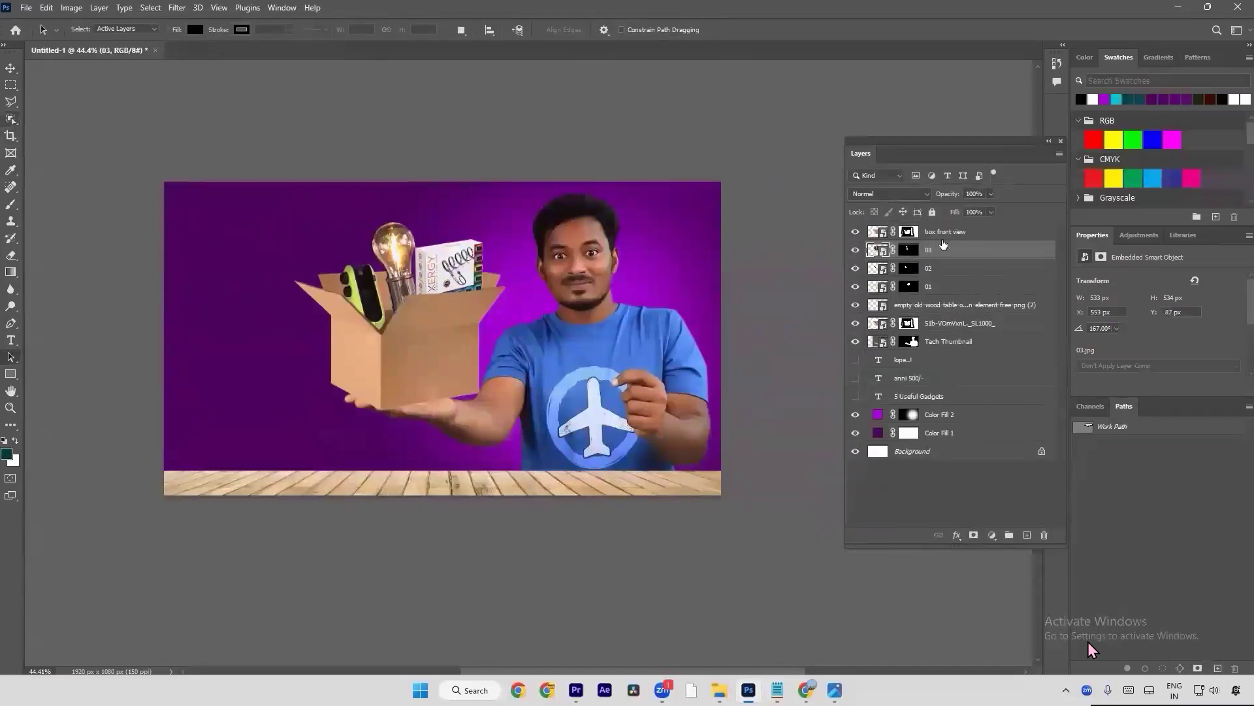
Step: Shrink the bulb to about 407 px wide and set it lower in the box, beside the XERGY product box
{"action": "left_click", "coordinate": [10, 67]}
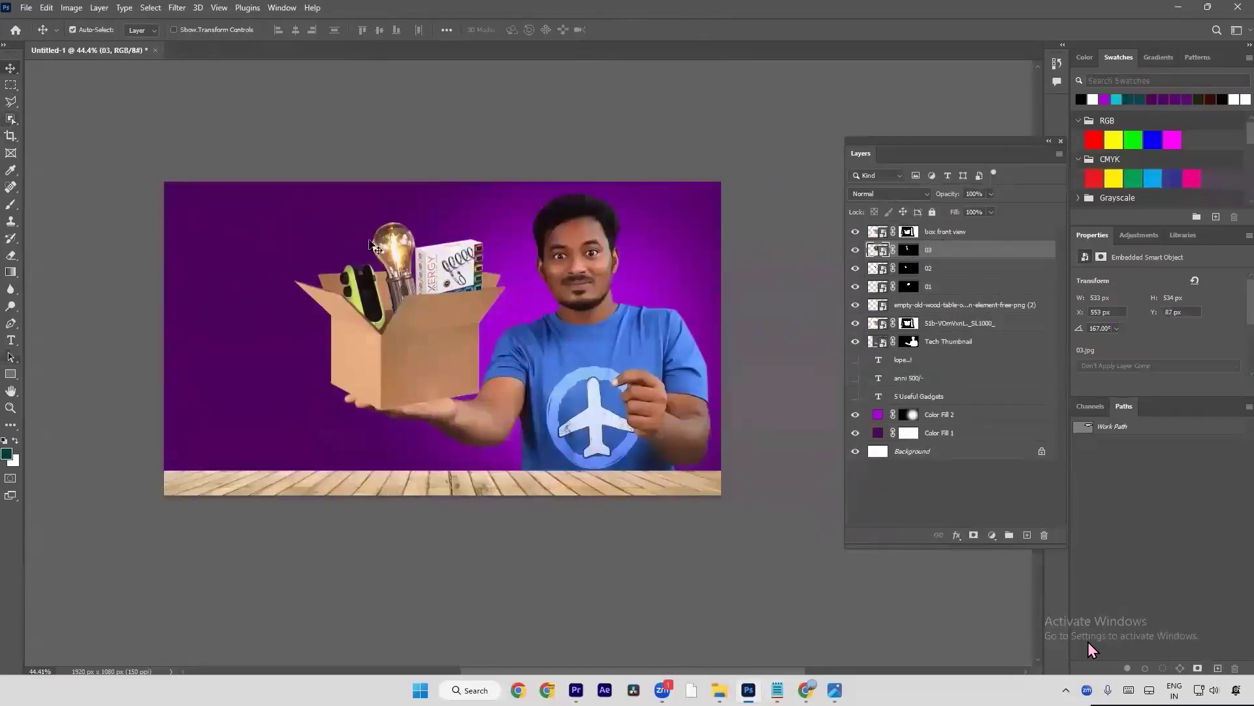
{"action": "key", "text": "ctrl+t"}
{"action": "left_click_drag", "start_coordinate": [412, 264], "coordinate": [436, 290]}
{"action": "key", "text": "Return"}
{"action": "scroll", "coordinate": [418, 301], "scroll_direction": "up", "scroll_amount": 5}
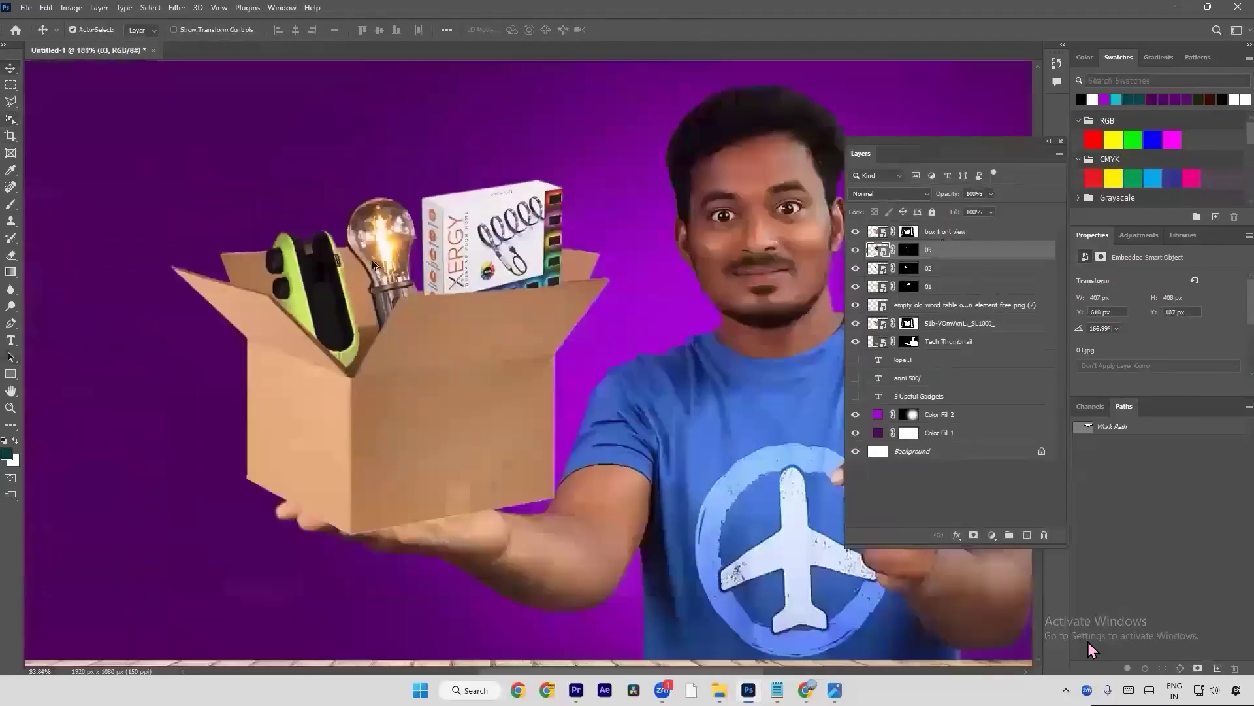
{"action": "key", "text": "a"}
{"action": "key", "text": "v"}
{"action": "scroll", "coordinate": [431, 278], "scroll_direction": "down", "scroll_amount": 2}
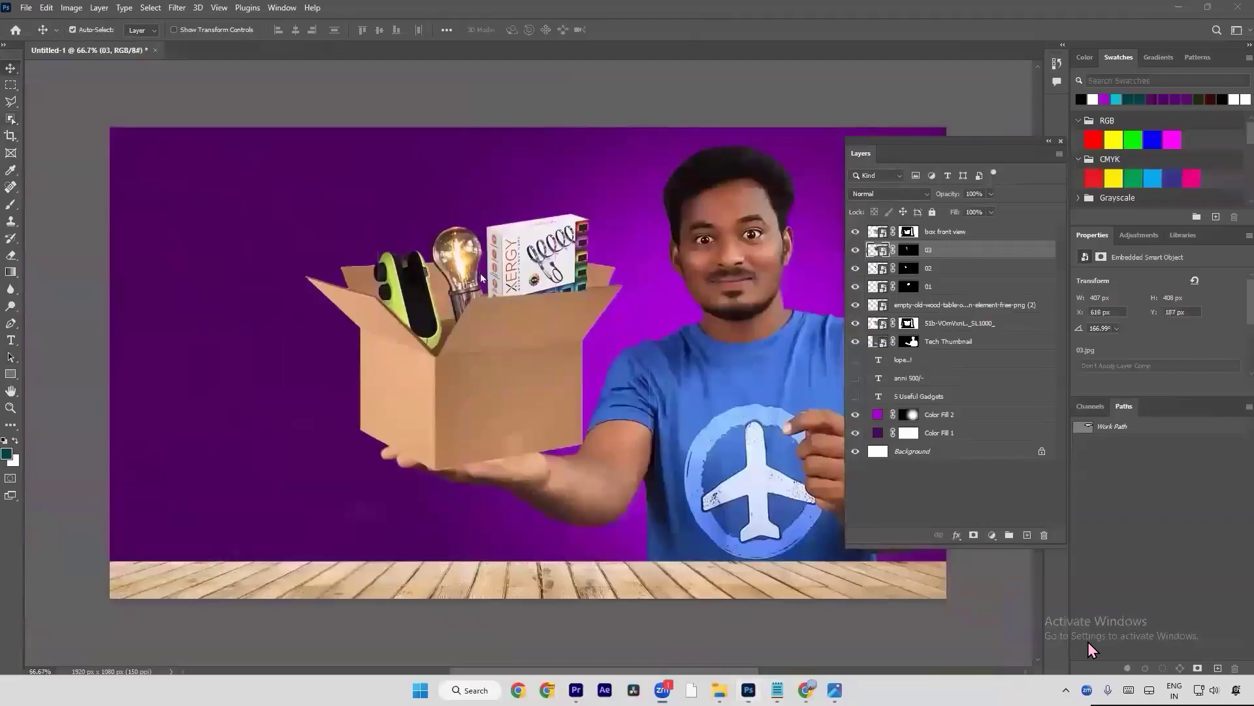
Step: Place the 04.jpg earphones image from the file window into the composition and bring its layer to the front
{"action": "key", "text": "alt+Tab"}
{"action": "left_click_drag", "start_coordinate": [910, 189], "coordinate": [512, 358]}
{"action": "key", "text": "alt+Tab"}
{"action": "key", "text": "Return"}
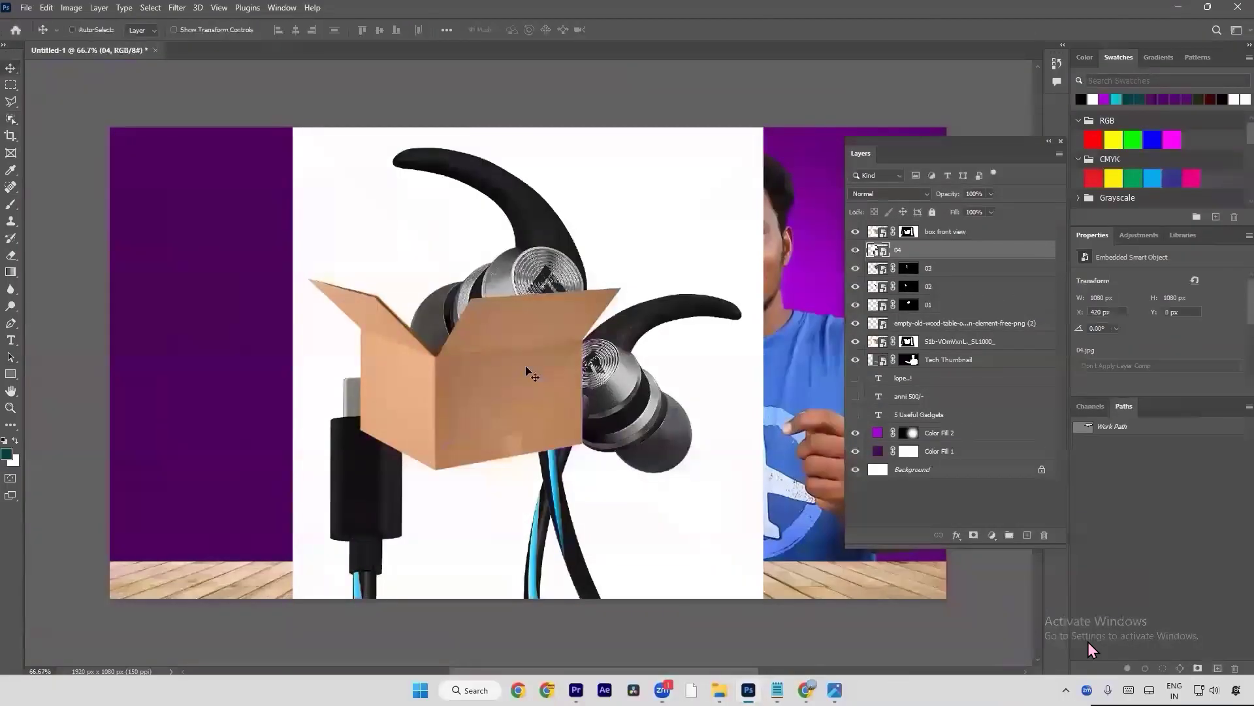
{"action": "key", "text": "ctrl+shift+bracketright"}
Step: Mask out the white background of layer 04 with the Magic Wand, including the white patch between the earphone cables
{"action": "key", "text": "w"}
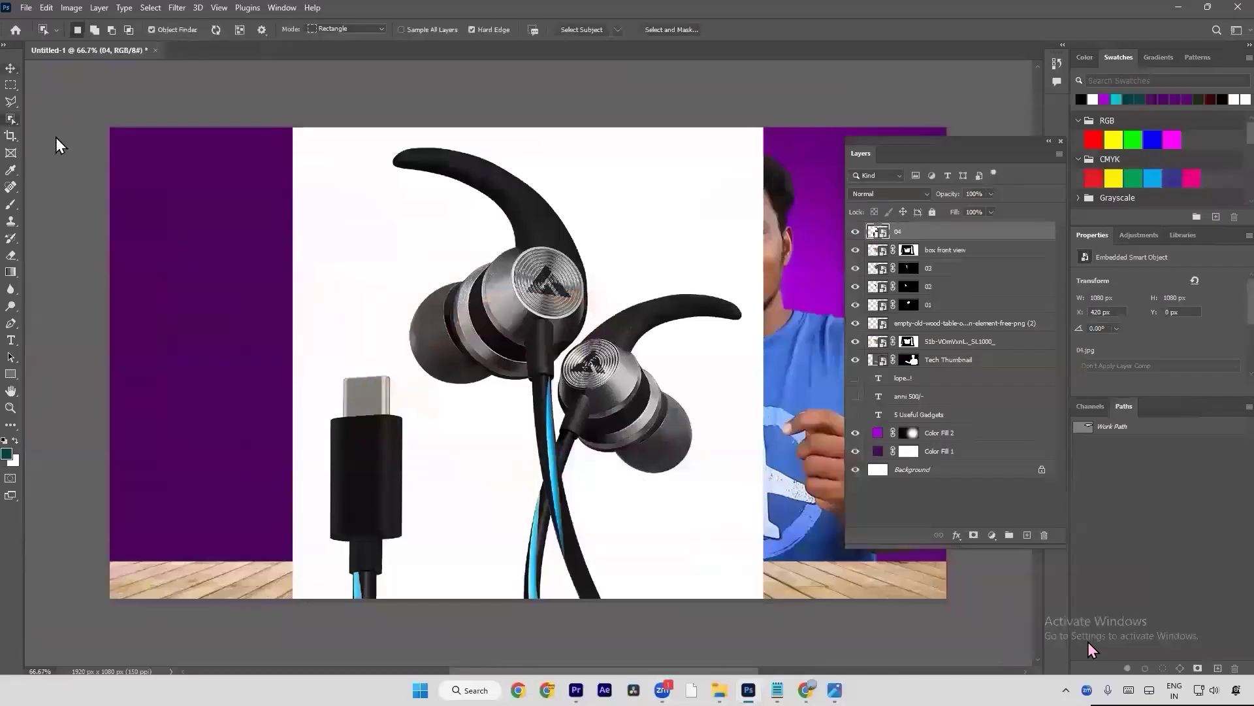
{"action": "right_click", "coordinate": [10, 119]}
{"action": "left_click", "coordinate": [65, 144]}
{"action": "left_click", "coordinate": [418, 278]}
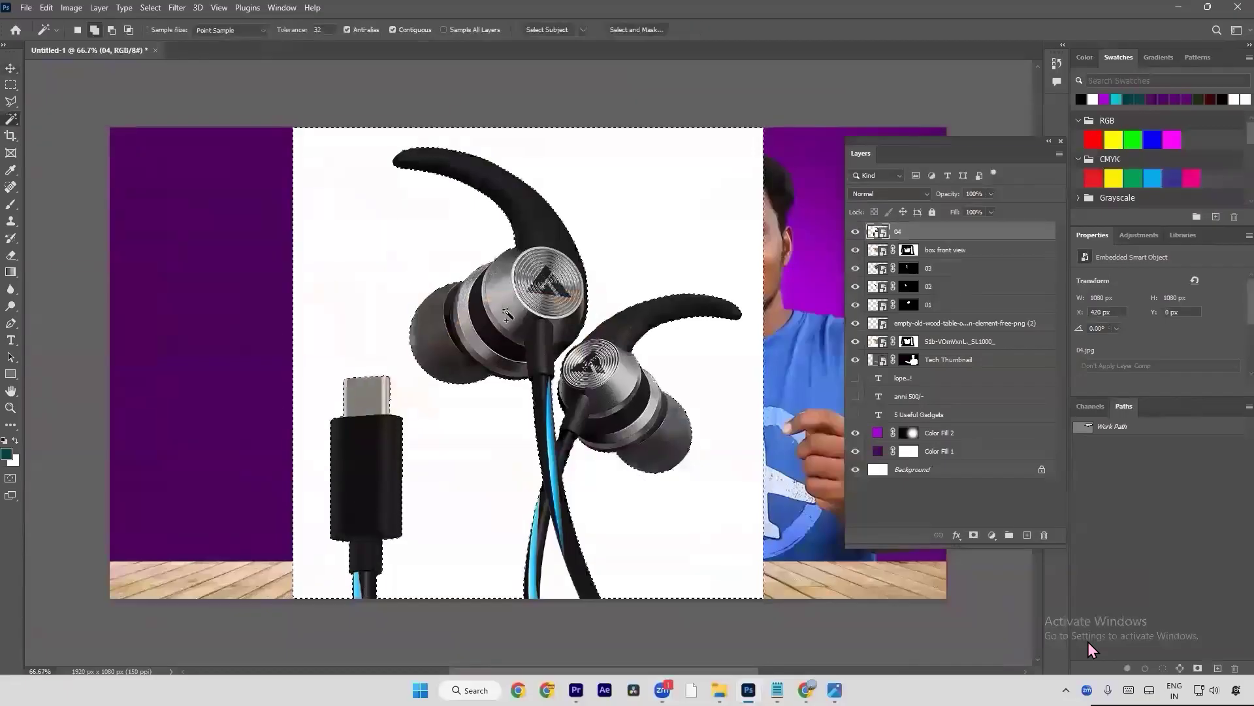
{"action": "left_click", "coordinate": [972, 535]}
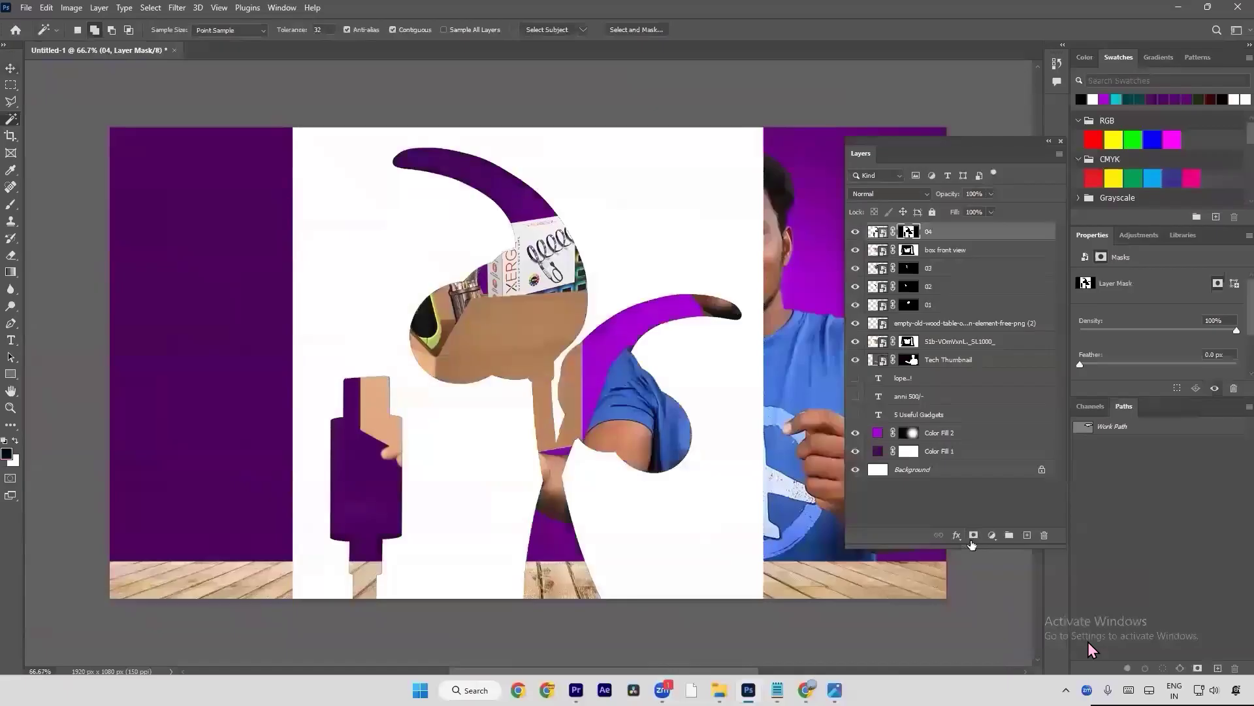
{"action": "key", "text": "ctrl+i"}
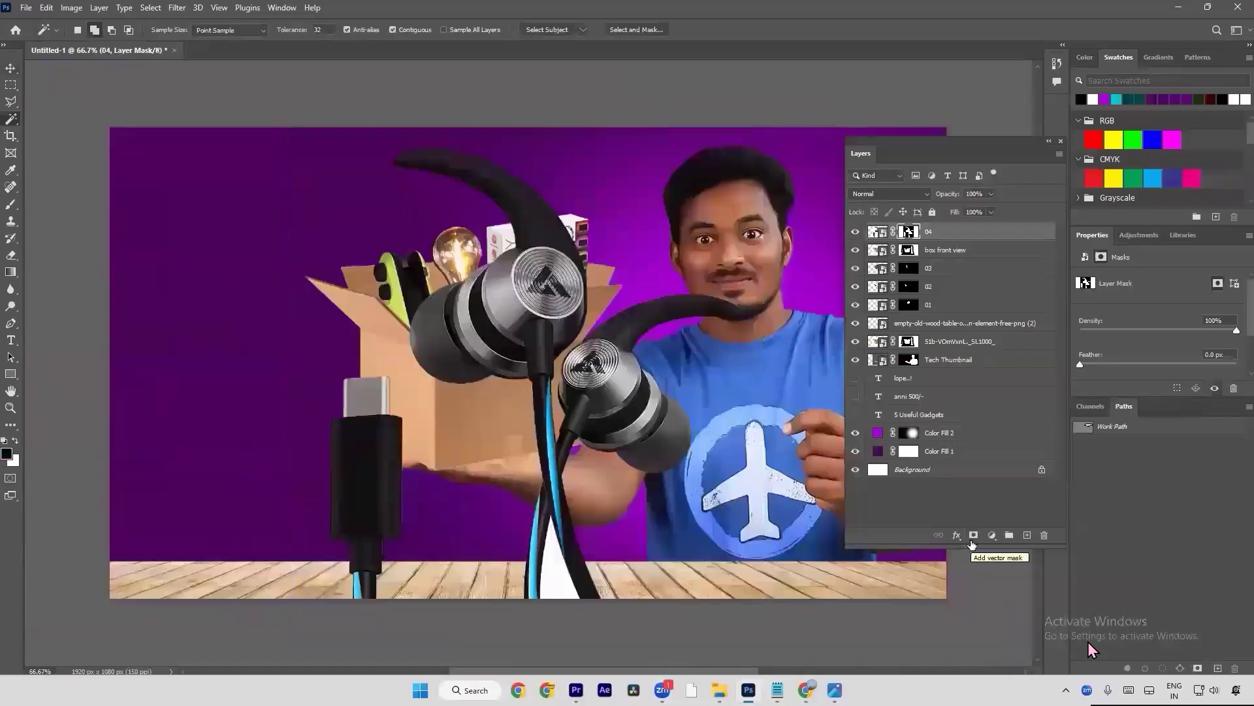
{"action": "left_click", "coordinate": [559, 572]}
{"action": "key", "text": "alt+BackSpace"}
{"action": "key", "text": "ctrl+d"}
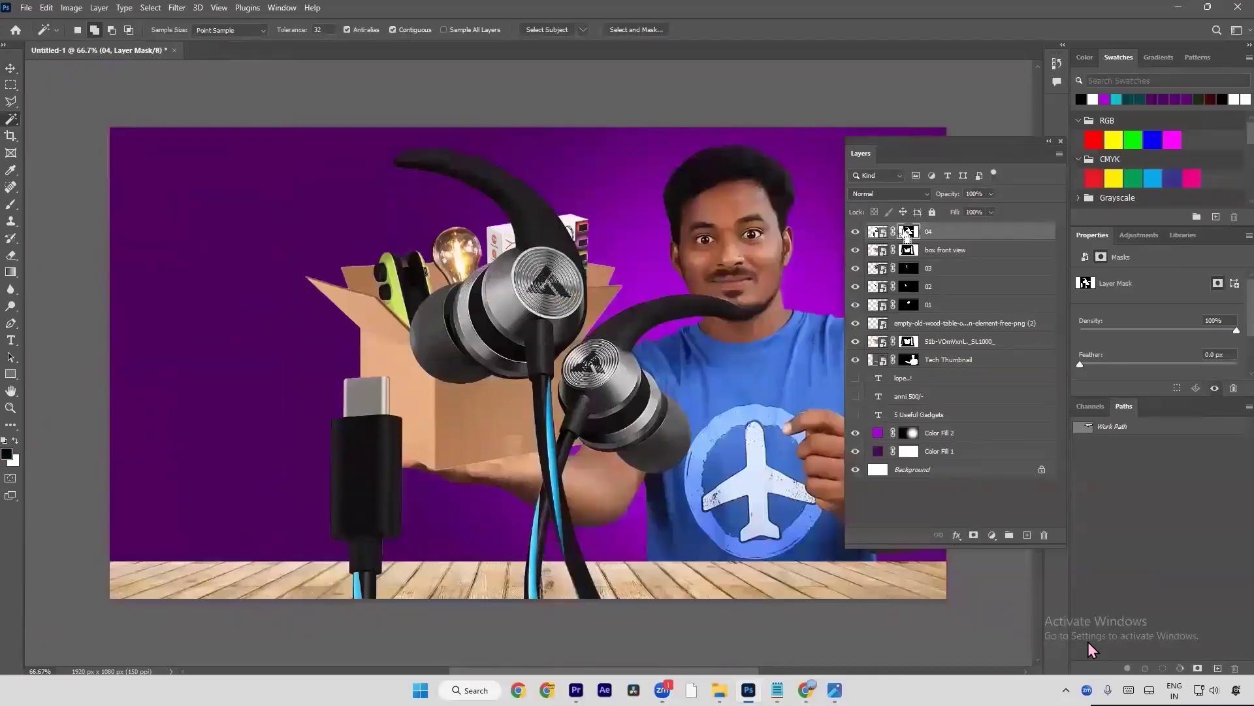
Step: Shrink the earphones to about 165 px wide in front of the XERGY box and move layer 04 directly below "box front view"
{"action": "key", "text": "ctrl+t"}
{"action": "left_click_drag", "start_coordinate": [765, 363], "coordinate": [503, 274]}
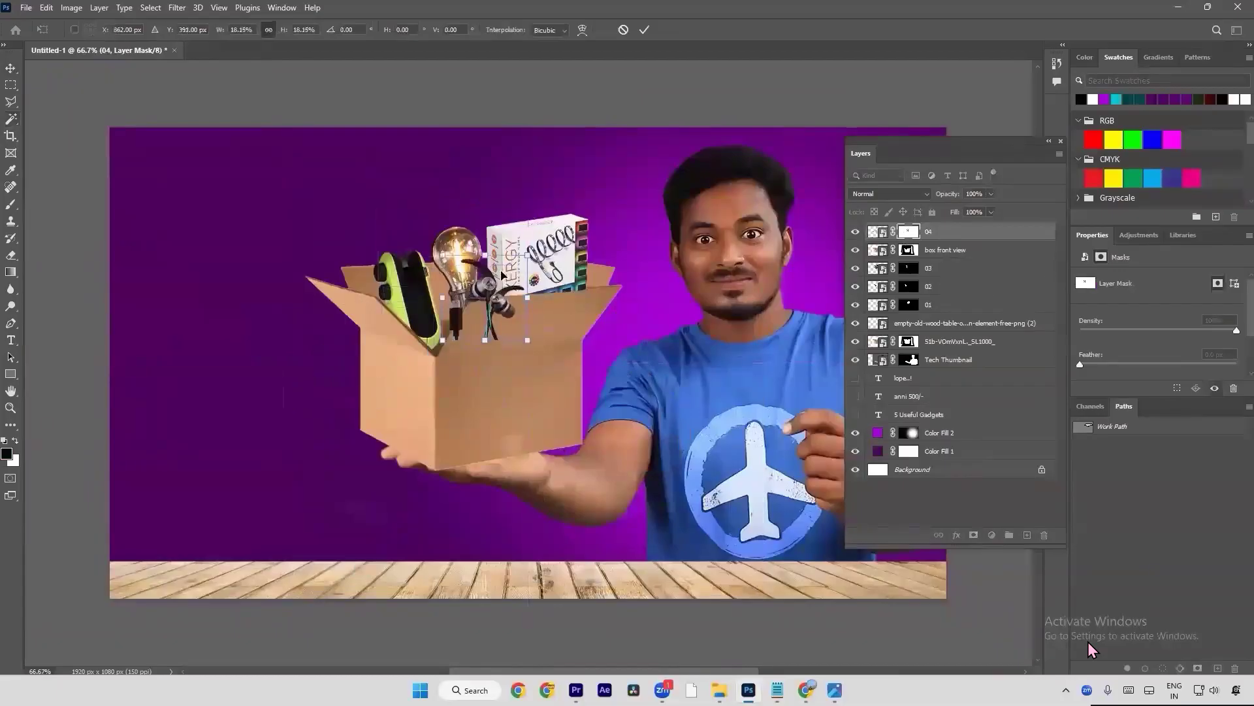
{"action": "key", "text": "Return"}
{"action": "left_click_drag", "start_coordinate": [969, 237], "coordinate": [965, 259]}
{"action": "scroll", "coordinate": [399, 277], "scroll_direction": "up", "scroll_amount": 3}
{"action": "key", "text": "ctrl+t"}
{"action": "left_click_drag", "start_coordinate": [575, 272], "coordinate": [635, 288]}
{"action": "key", "text": "Return"}
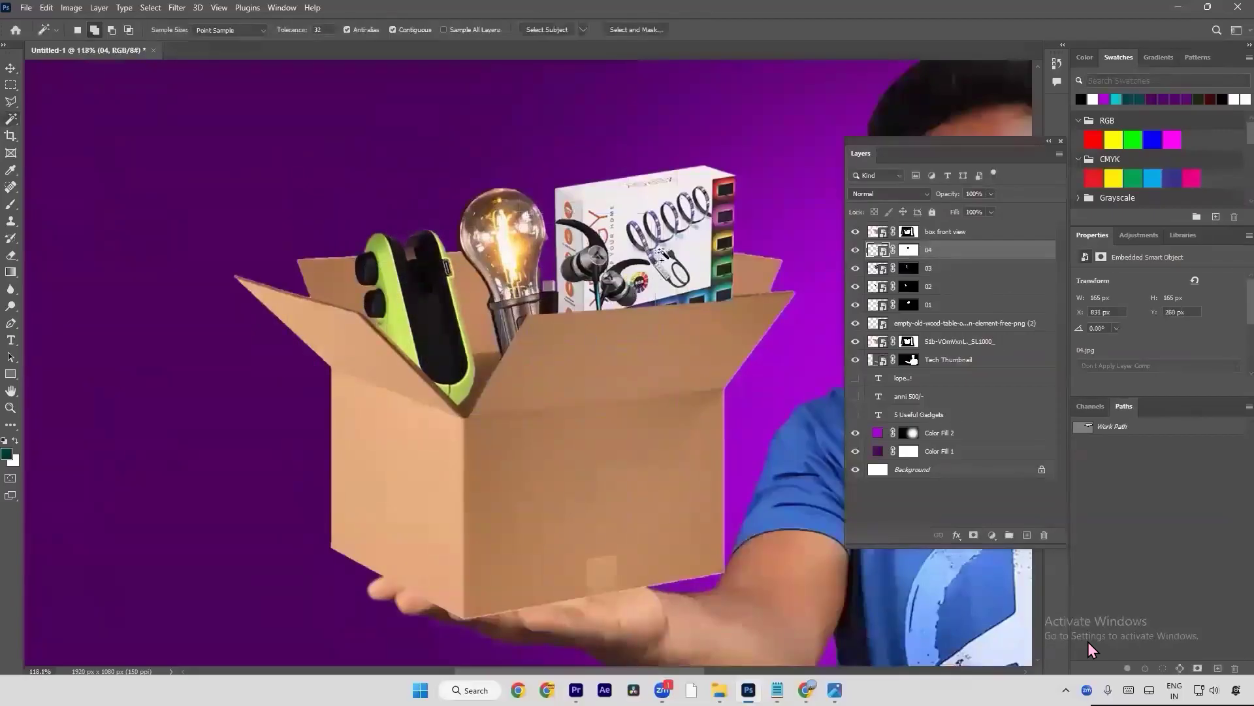
Step: Reposition the green sealing machine, the earphones and the bulb so they stand spaced out inside the cardboard box
{"action": "key", "text": "v"}
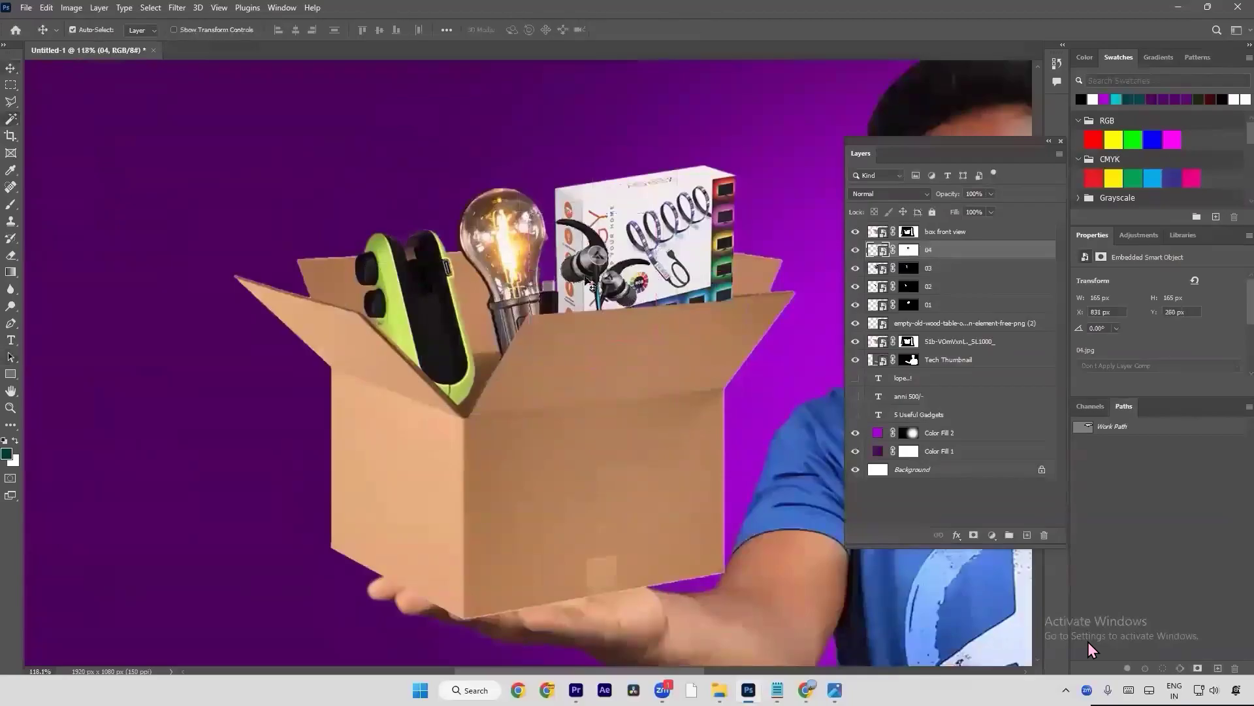
{"action": "left_click_drag", "start_coordinate": [437, 322], "coordinate": [463, 351]}
{"action": "left_click_drag", "start_coordinate": [579, 285], "coordinate": [727, 298]}
{"action": "scroll", "coordinate": [438, 316], "scroll_direction": "up", "scroll_amount": 3}
{"action": "scroll", "coordinate": [441, 303], "scroll_direction": "down", "scroll_amount": 3}
{"action": "left_click_drag", "start_coordinate": [460, 321], "coordinate": [392, 265]}
{"action": "left_click_drag", "start_coordinate": [531, 253], "coordinate": [543, 173]}
Step: Move layer 03 below the wooden table layer, then raise the bulb behind the XERGY box and shift the earphones in front of it
{"action": "left_click", "coordinate": [606, 197]}
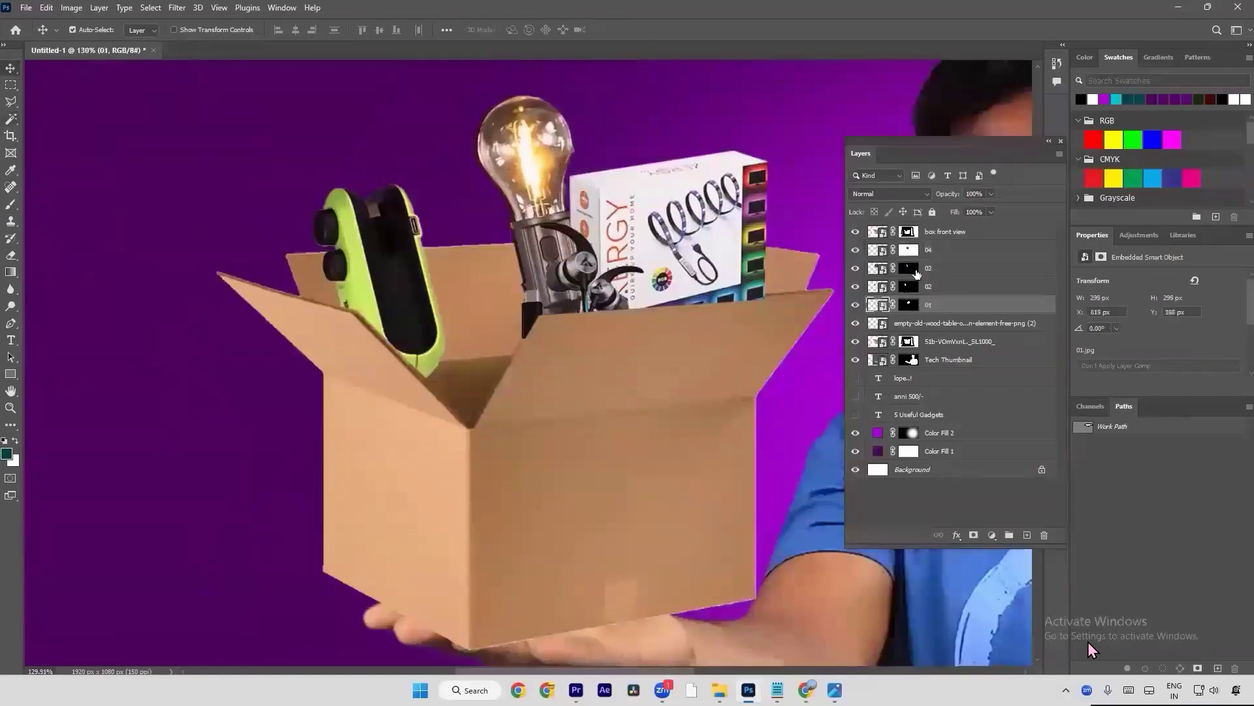
{"action": "left_click", "coordinate": [569, 167]}
{"action": "left_click", "coordinate": [941, 268]}
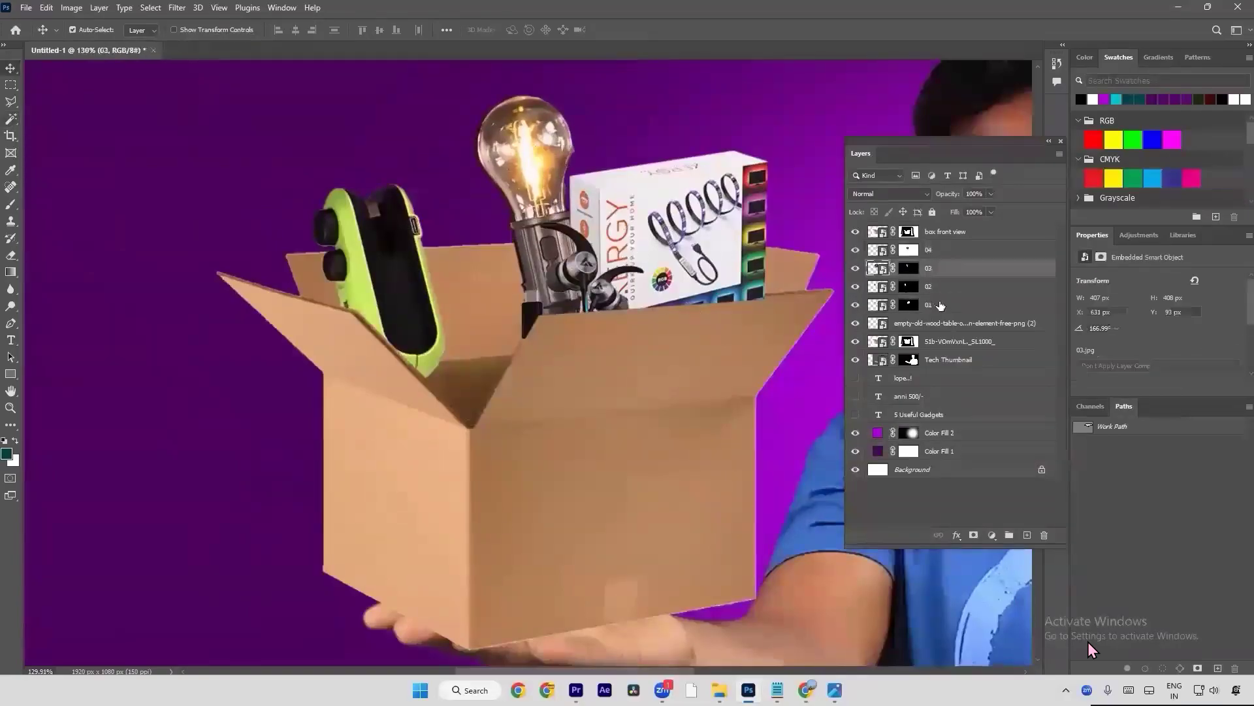
{"action": "left_click_drag", "start_coordinate": [944, 272], "coordinate": [949, 328]}
{"action": "left_click_drag", "start_coordinate": [542, 162], "coordinate": [556, 130]}
{"action": "left_click_drag", "start_coordinate": [586, 284], "coordinate": [634, 279]}
{"action": "key", "text": "a"}
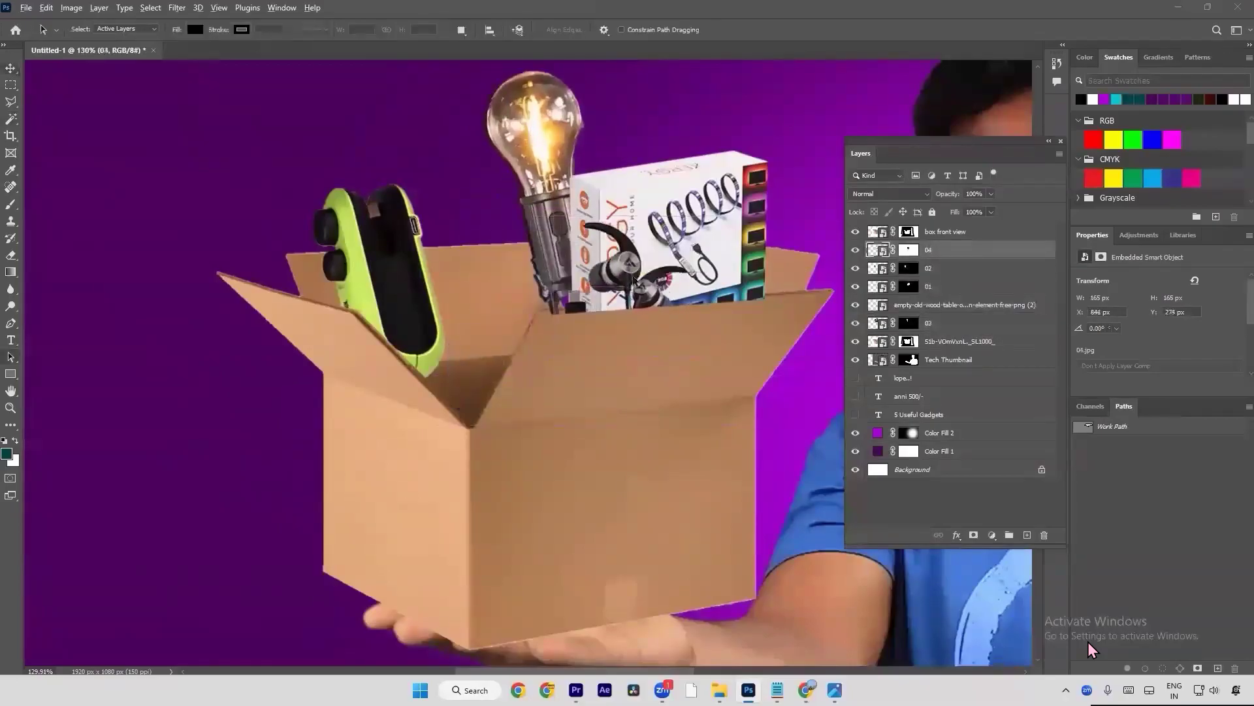
Step: Place the 05.jpg Portronics USB hub image from the file window into the composition
{"action": "key", "text": "alt+Tab"}
{"action": "left_click_drag", "start_coordinate": [1062, 230], "coordinate": [604, 315]}
{"action": "key", "text": "alt+Tab"}
{"action": "key", "text": "Return"}
Step: Select the white background of layer 05 with the Magic Wand and mask it out, keeping the USB hub
{"action": "key", "text": "w"}
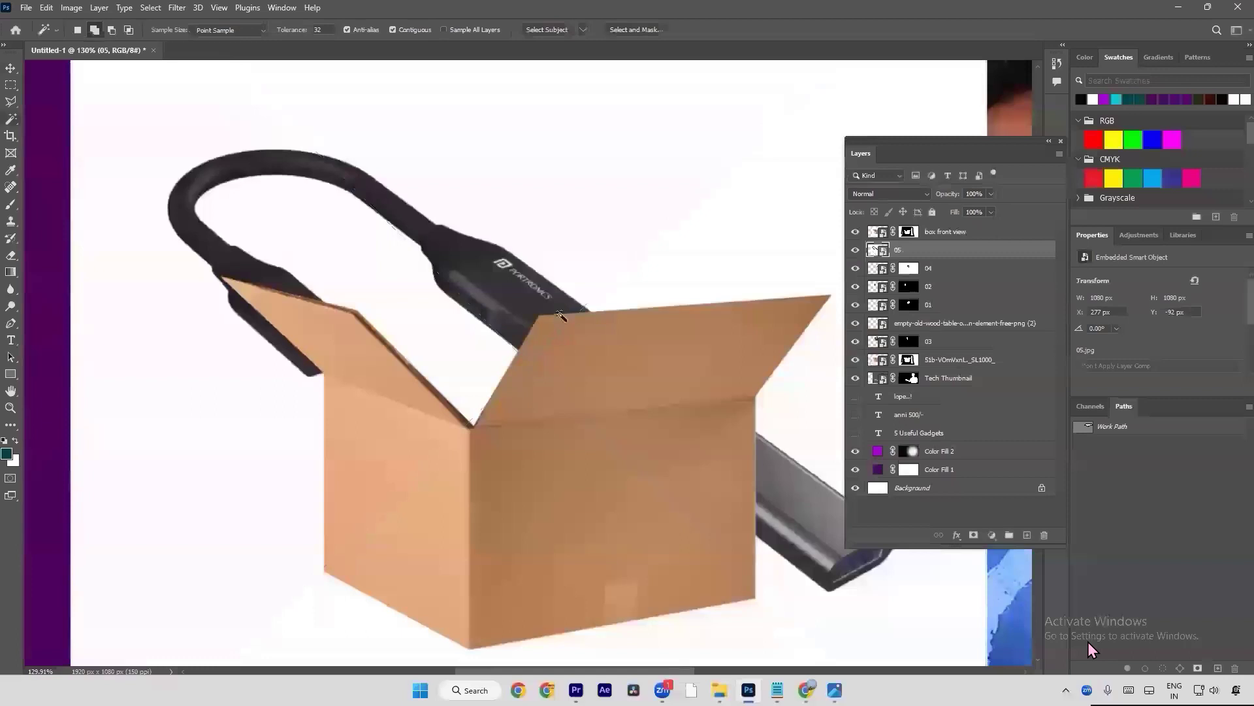
{"action": "left_click", "coordinate": [603, 305]}
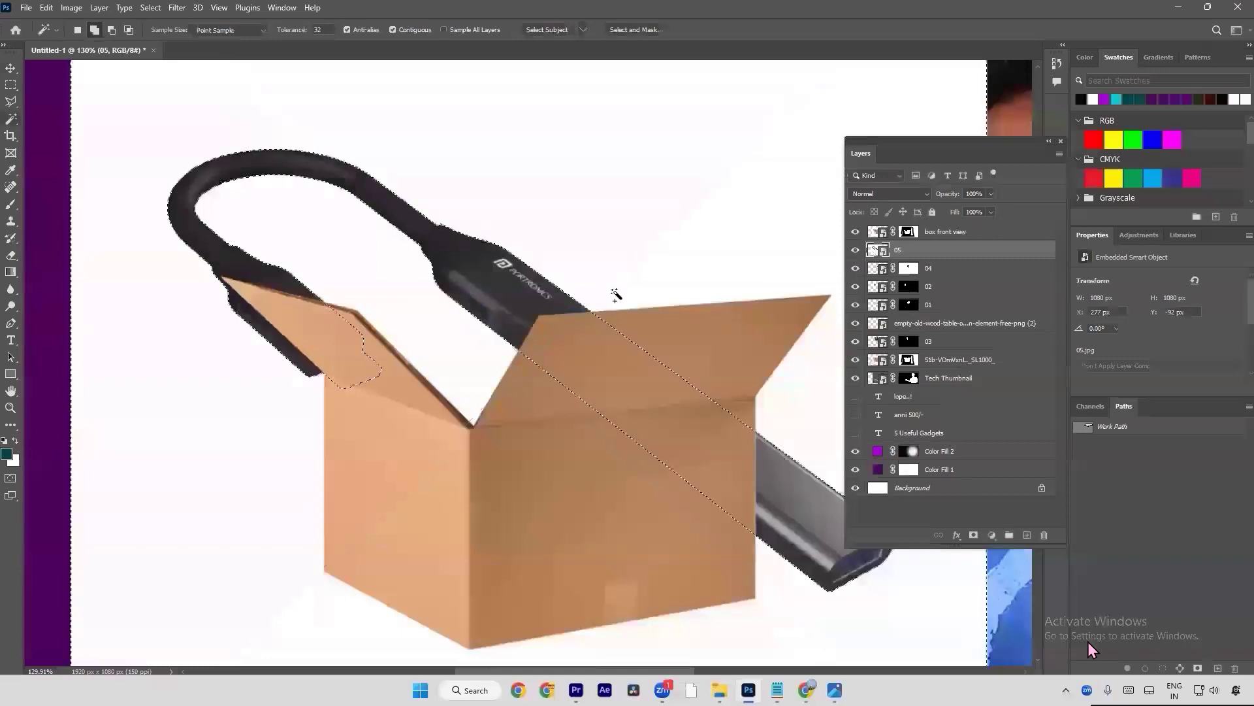
{"action": "left_click", "coordinate": [973, 535]}
{"action": "key", "text": "ctrl+i"}
Step: Shrink the USB hub to about 50%, rotate it nearly upright and place it between the sealing machine and the bulb
{"action": "key", "text": "ctrl+t"}
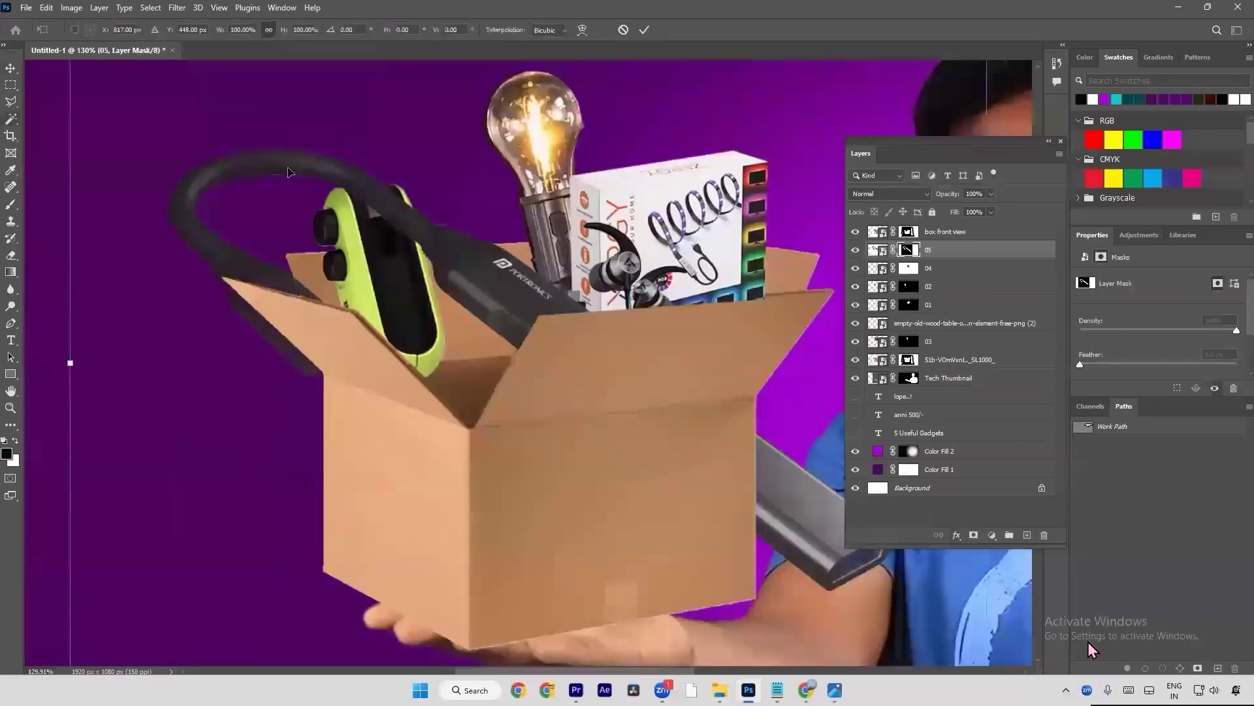
{"action": "scroll", "coordinate": [292, 169], "scroll_direction": "down", "scroll_amount": 6}
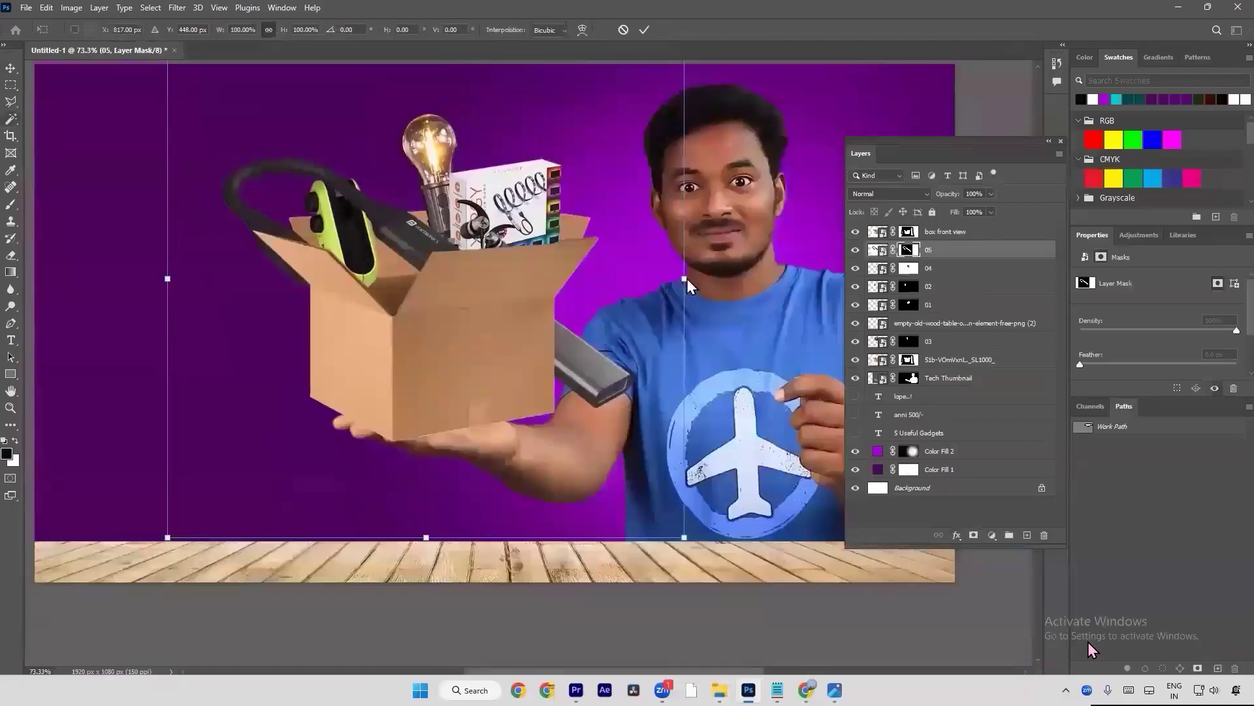
{"action": "left_click_drag", "start_coordinate": [687, 284], "coordinate": [439, 315]}
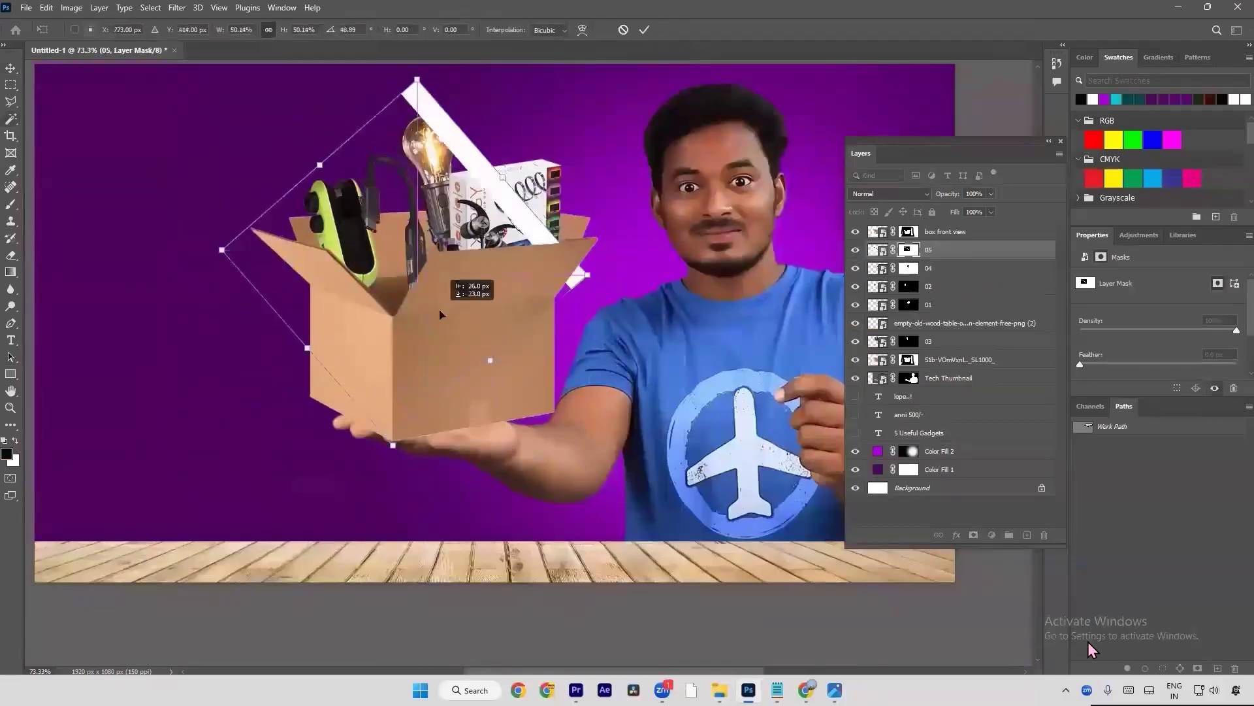
{"action": "key", "text": "Return"}
{"action": "key", "text": "a"}
{"action": "scroll", "coordinate": [377, 208], "scroll_direction": "up", "scroll_amount": 3}
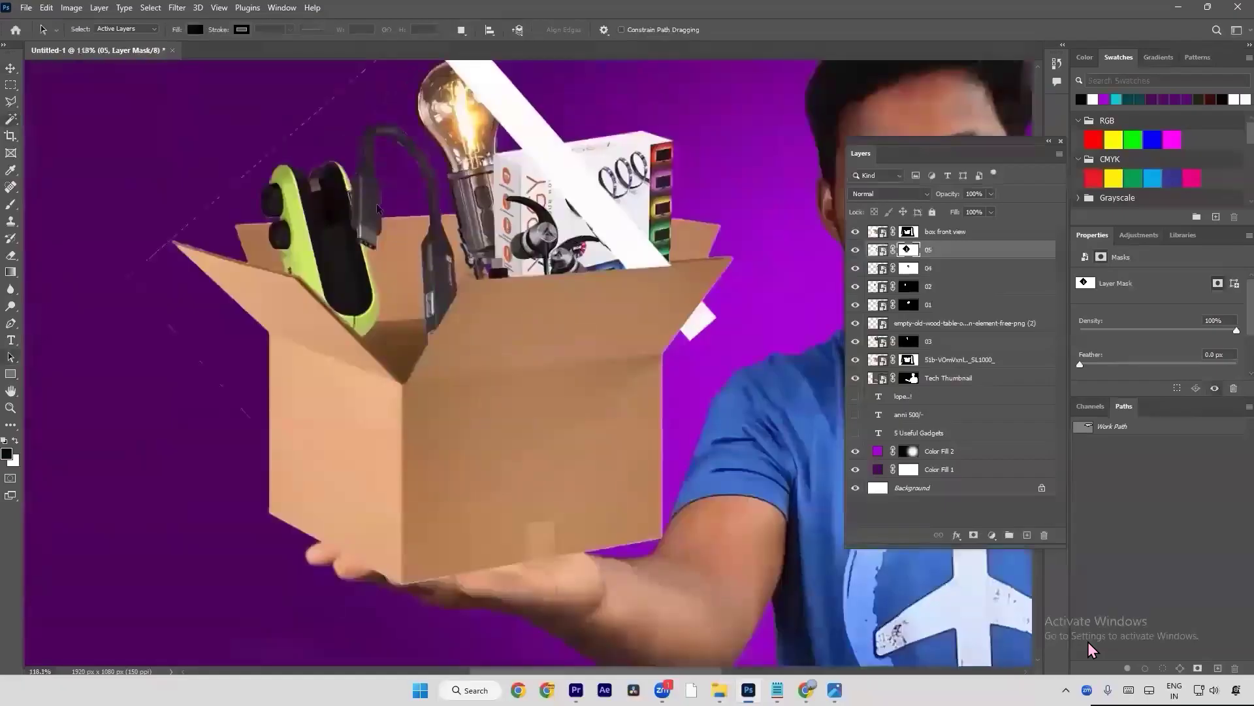
Step: Paint over the leftover white strip on layer 05's mask in black with a hard round brush to hide it
{"action": "left_click", "coordinate": [10, 118]}
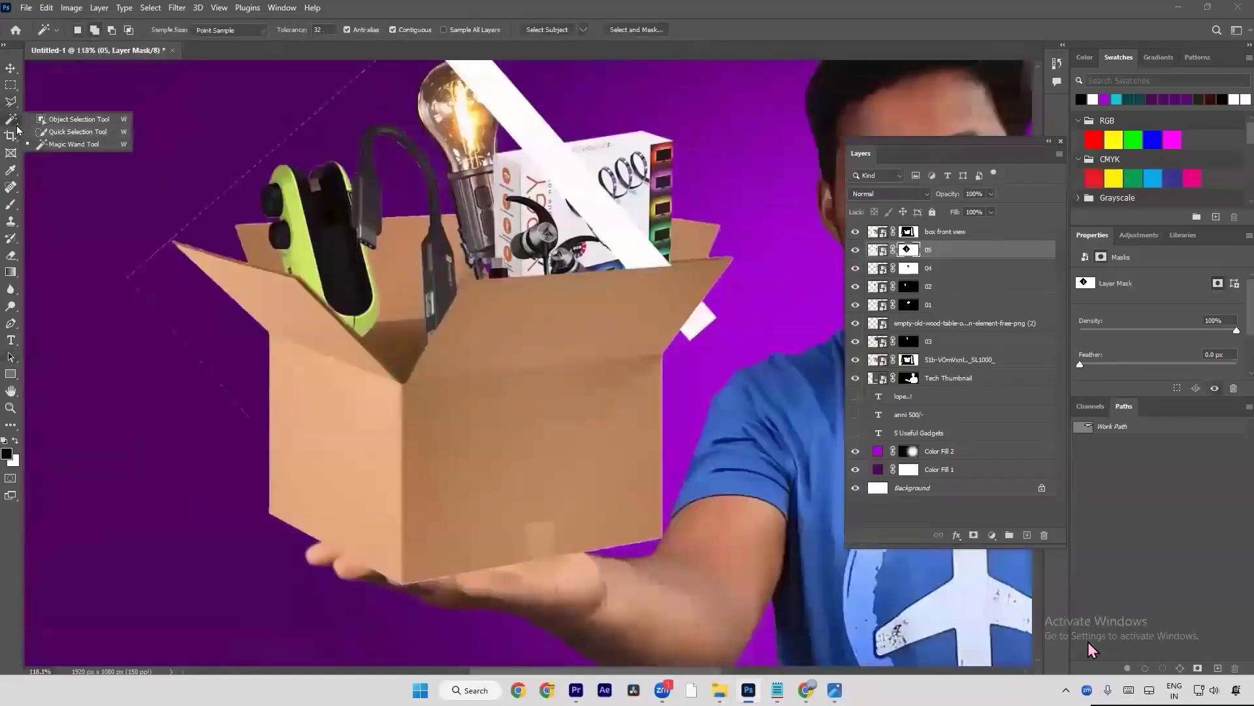
{"action": "key", "text": "a"}
{"action": "scroll", "coordinate": [521, 310], "scroll_direction": "down", "scroll_amount": 2}
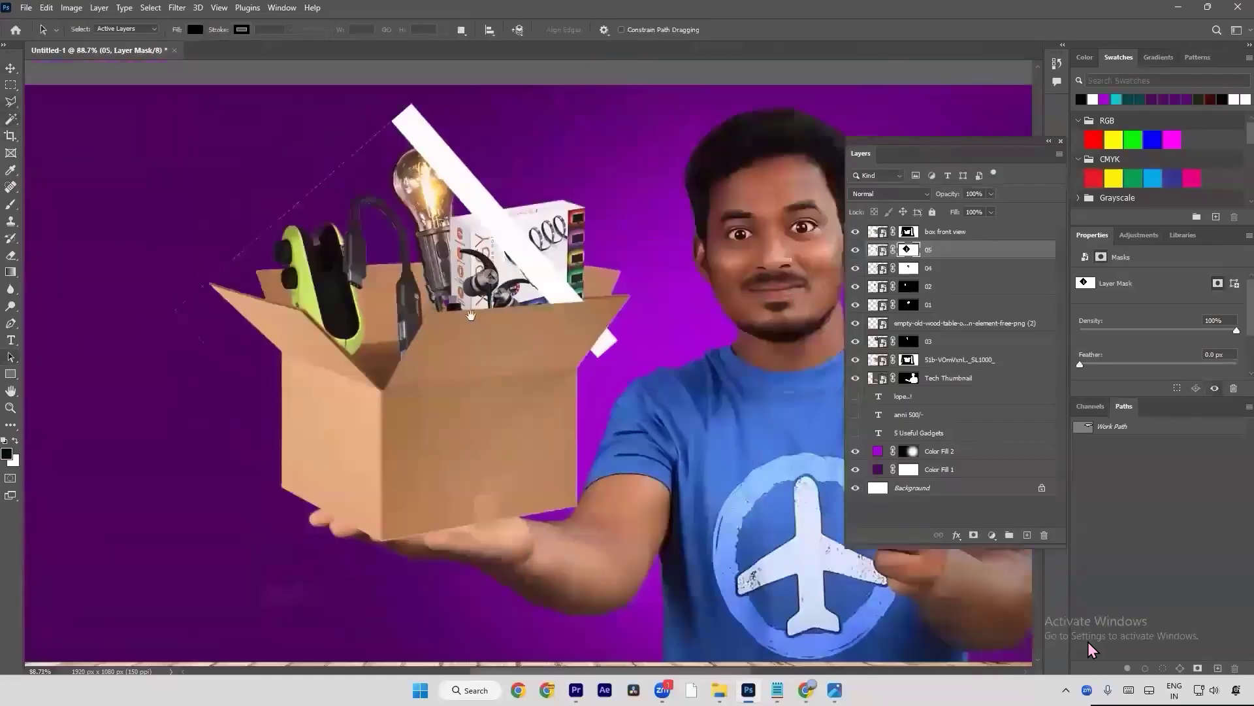
{"action": "key", "text": "b"}
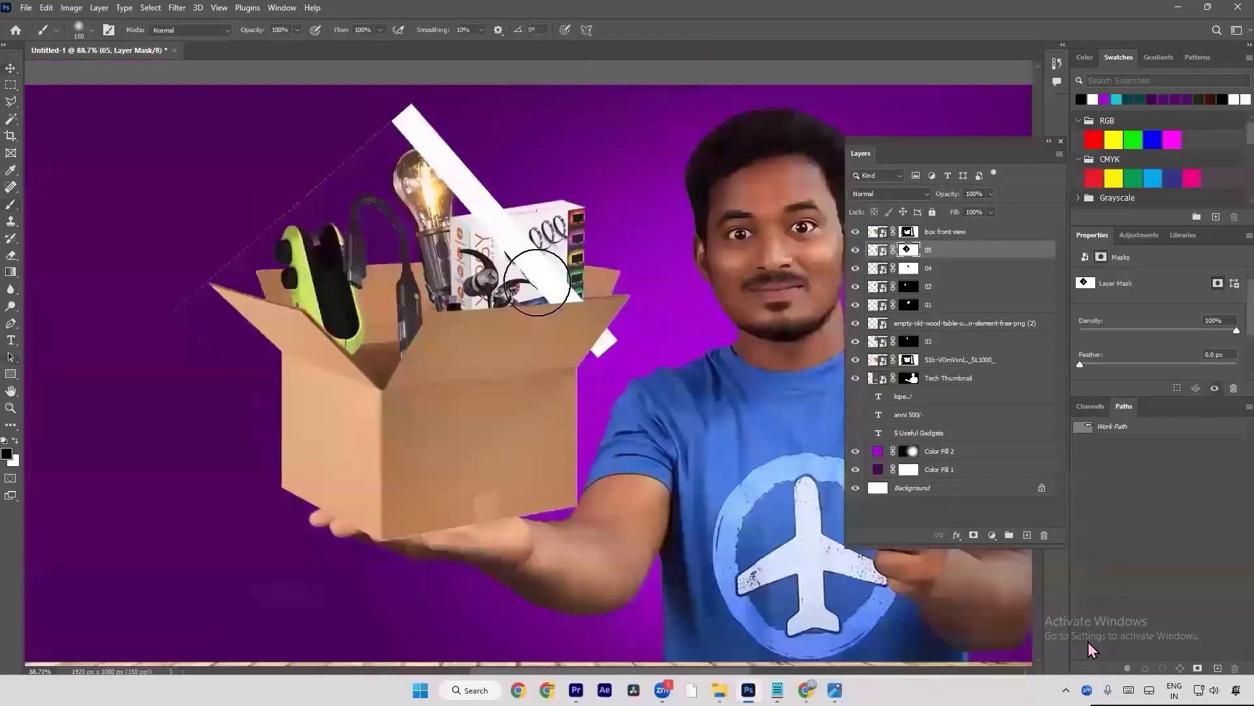
{"action": "right_click", "coordinate": [10, 193]}
{"action": "right_click", "coordinate": [11, 208]}
{"action": "left_click", "coordinate": [52, 208]}
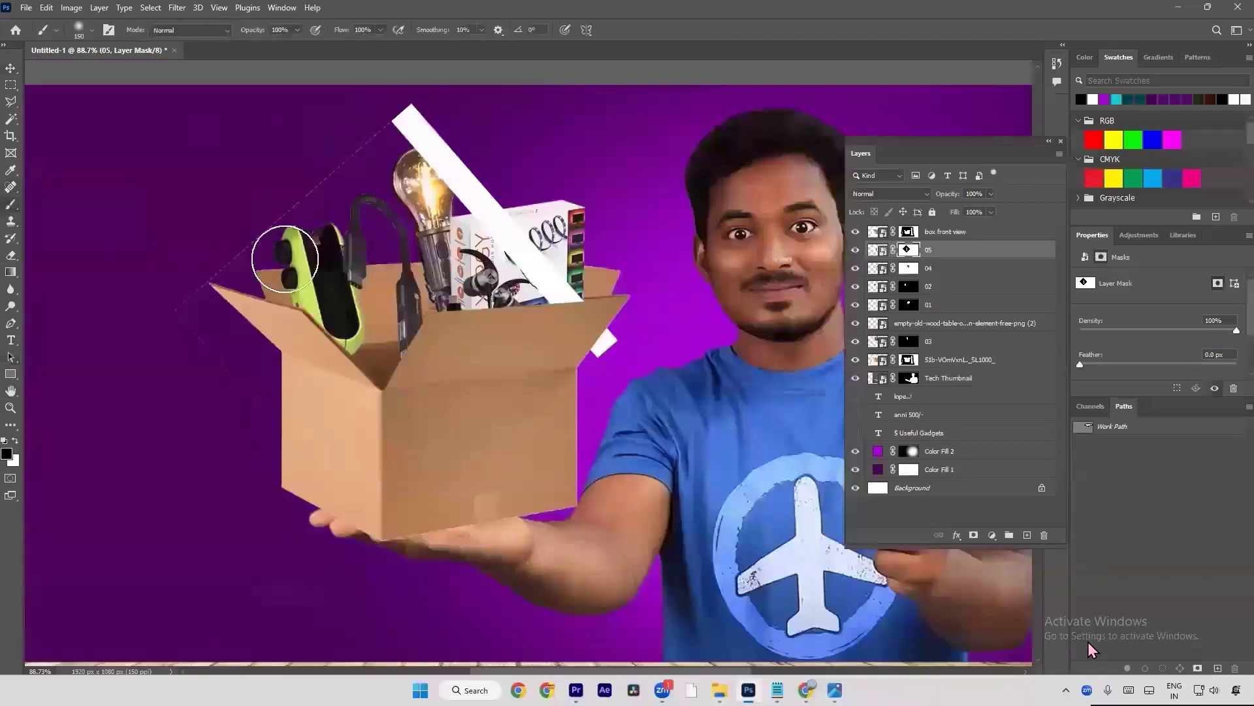
{"action": "right_click", "coordinate": [371, 306]}
{"action": "left_click", "coordinate": [569, 431]}
{"action": "left_click_drag", "start_coordinate": [445, 166], "coordinate": [591, 327]}
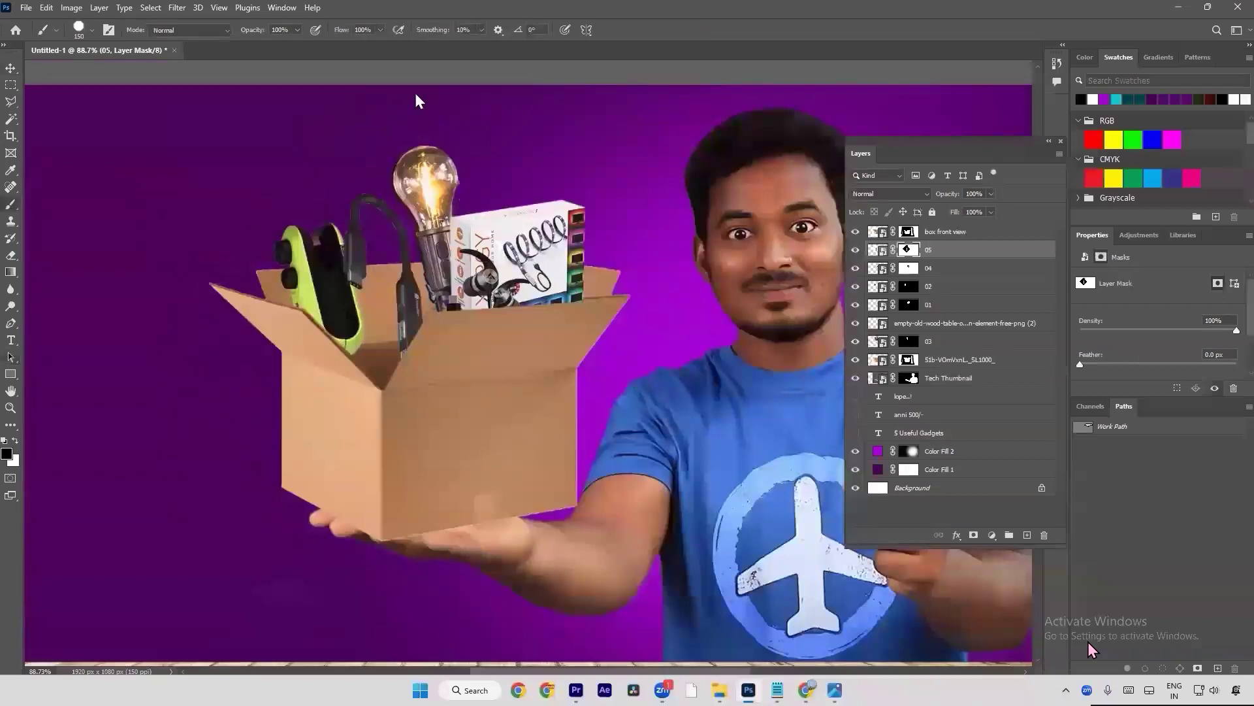
Step: Toggle the visibility of the bulb, XERGY box and sealing machine layers to check how each product sits in the box
{"action": "key", "text": "v"}
{"action": "left_click", "coordinate": [831, 304]}
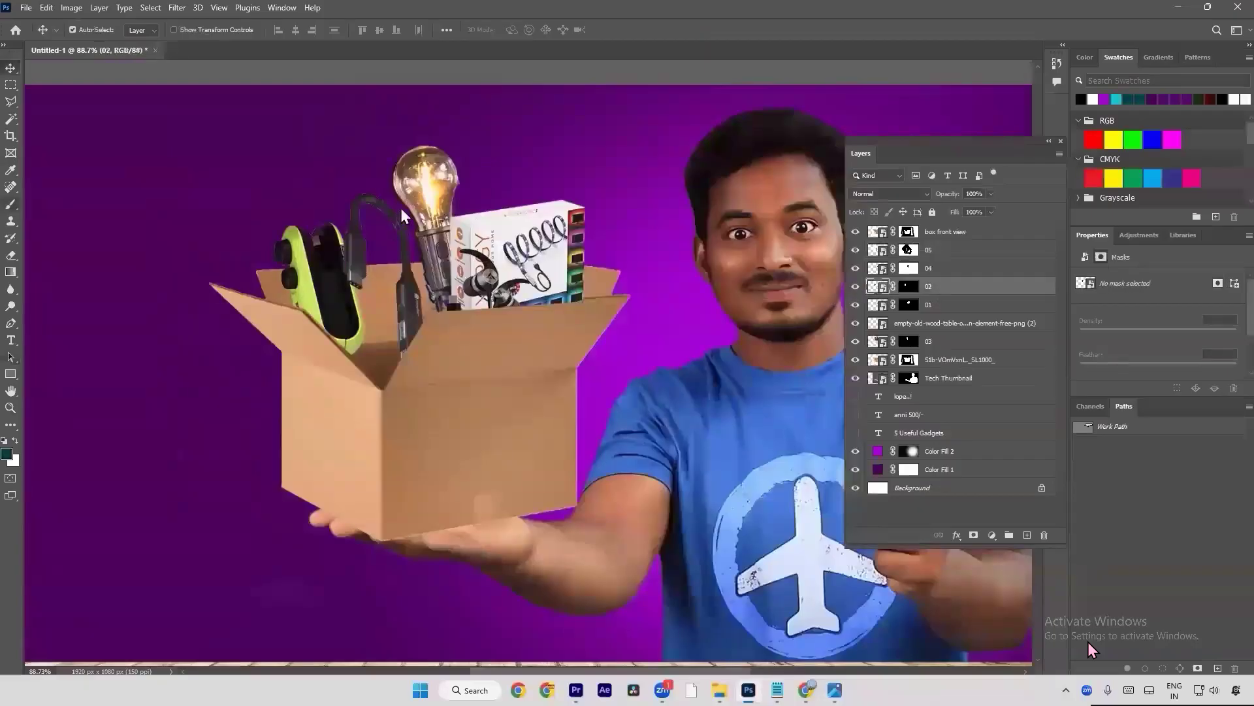
{"action": "left_click", "coordinate": [879, 342]}
{"action": "left_click", "coordinate": [855, 341]}
{"action": "left_click", "coordinate": [857, 342]}
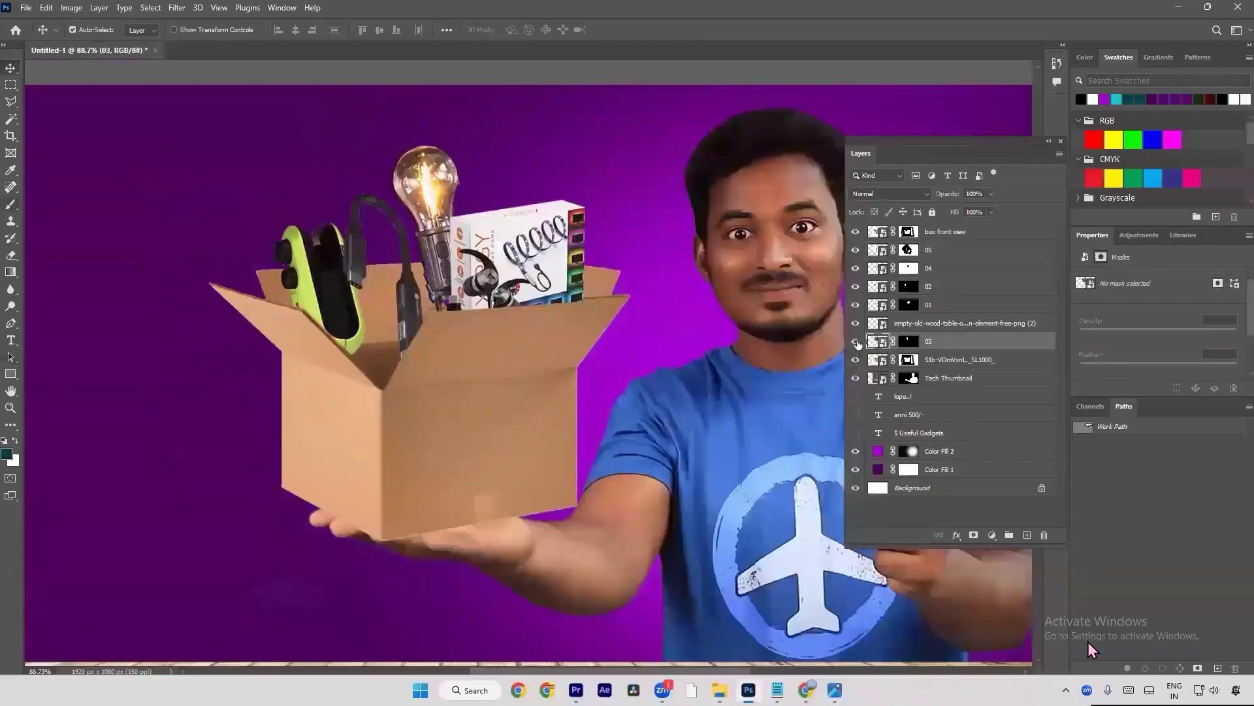
{"action": "left_click", "coordinate": [507, 237]}
{"action": "left_click", "coordinate": [856, 306]}
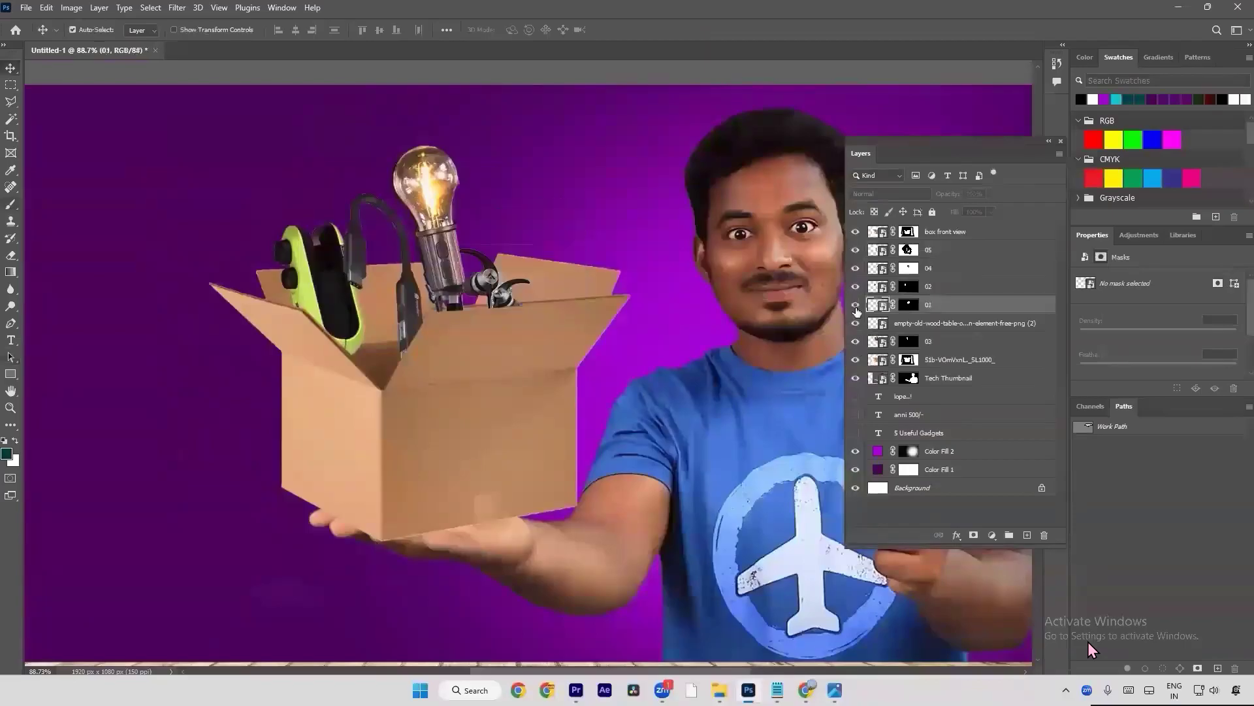
{"action": "left_click", "coordinate": [856, 306]}
{"action": "key", "text": "a"}
{"action": "key", "text": "v"}
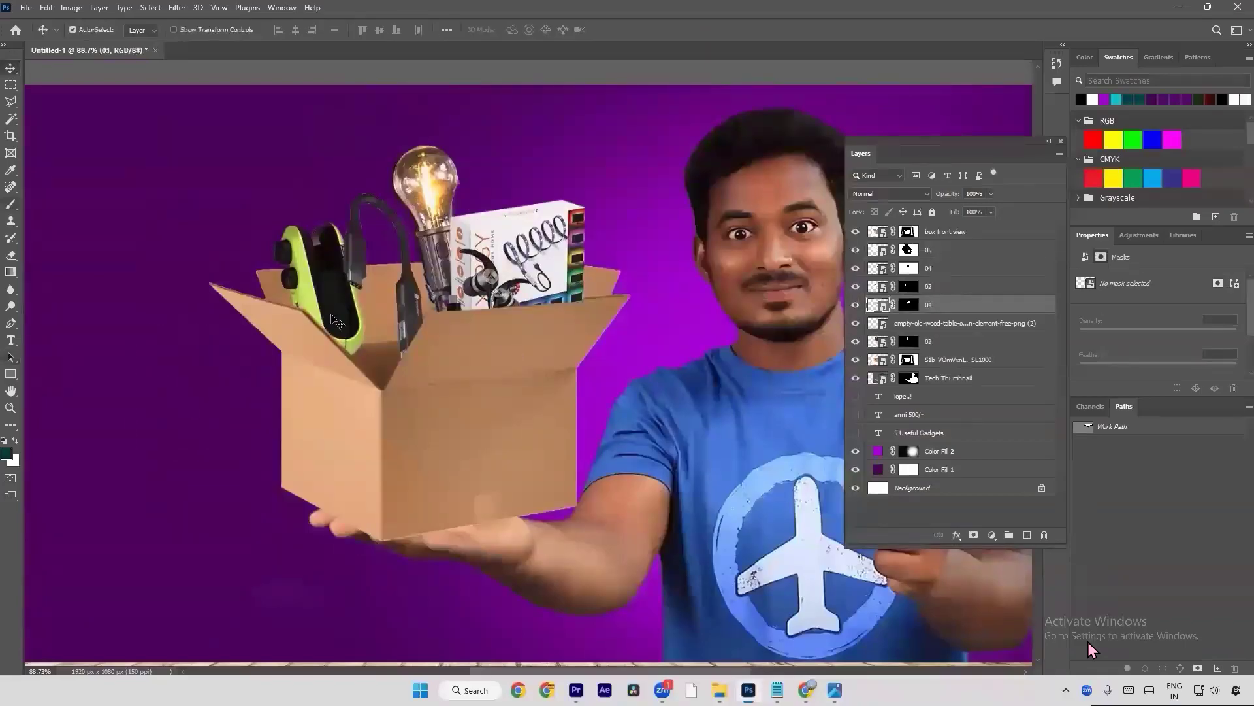
{"action": "left_click", "coordinate": [337, 321]}
{"action": "left_click", "coordinate": [853, 288]}
{"action": "left_click", "coordinate": [855, 287]}
{"action": "left_click", "coordinate": [855, 286]}
{"action": "left_click", "coordinate": [855, 286]}
{"action": "left_click", "coordinate": [484, 402]}
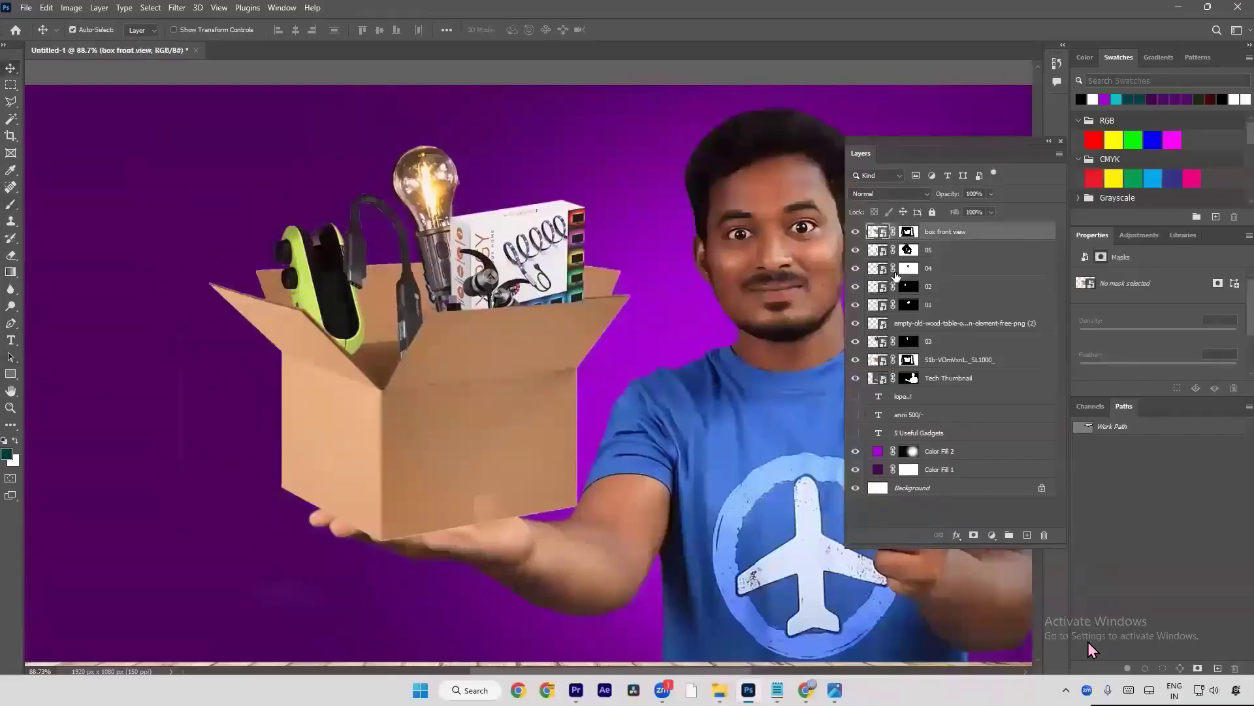
Step: Hide and restore the "box front view" layer and inspect the original box layer and its mask beneath the products
{"action": "left_click", "coordinate": [855, 232]}
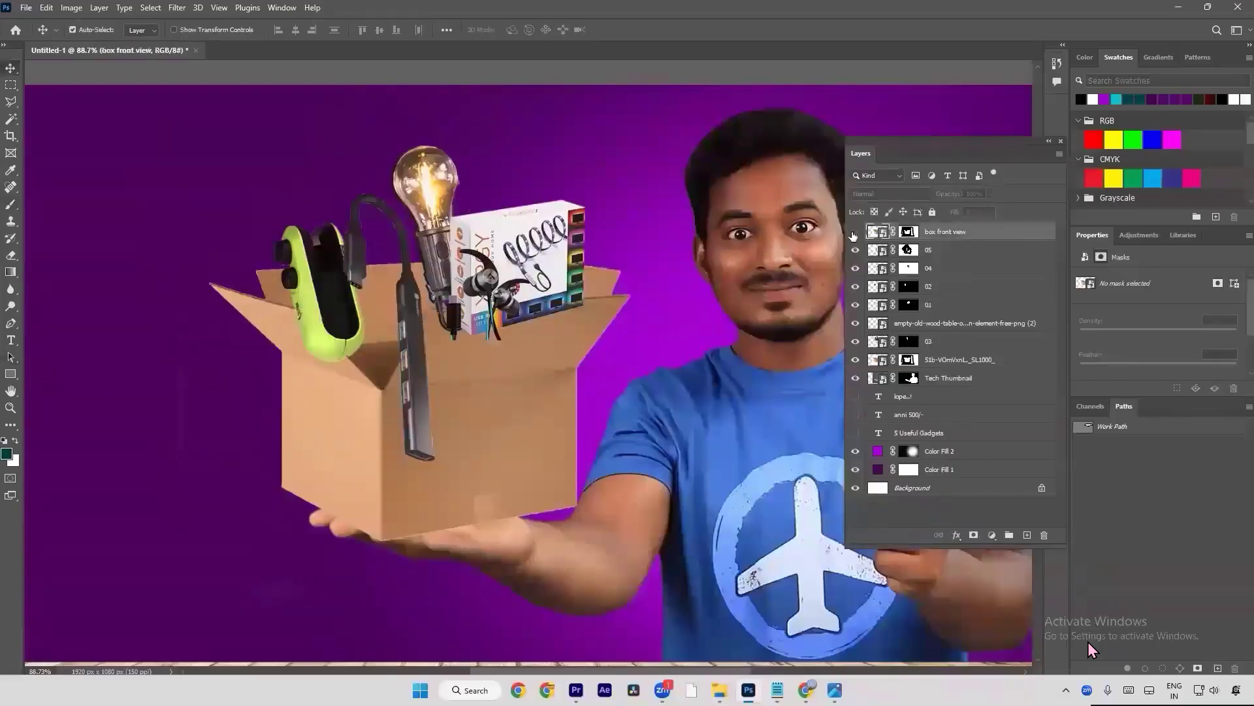
{"action": "left_click", "coordinate": [869, 361]}
{"action": "left_click", "coordinate": [855, 360]}
{"action": "left_click", "coordinate": [855, 359]}
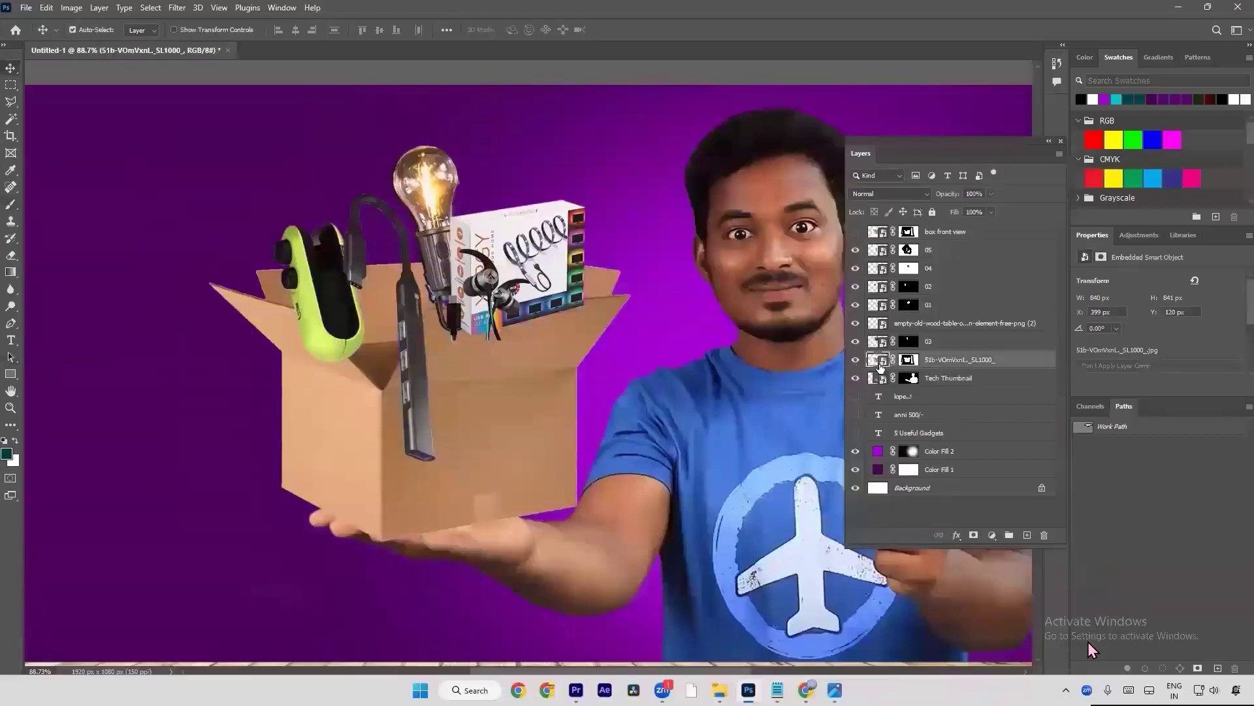
{"action": "left_click", "coordinate": [908, 359]}
{"action": "key", "text": "b"}
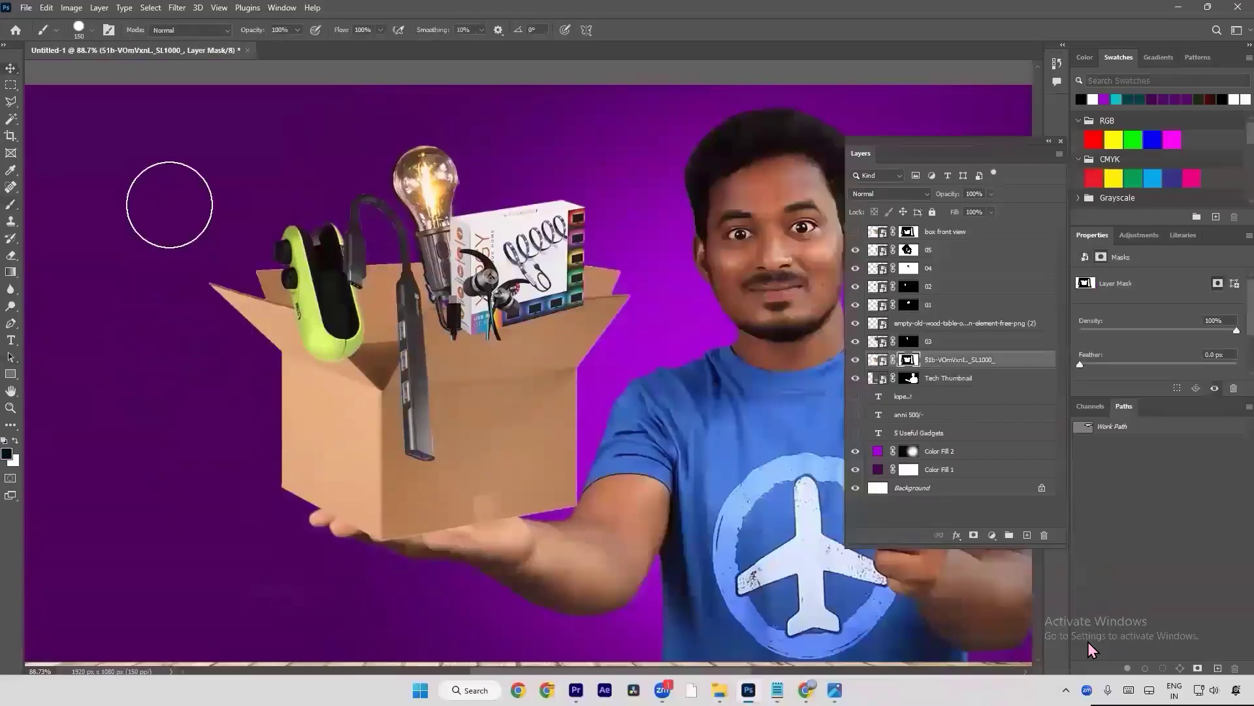
{"action": "key", "text": "a"}
{"action": "key", "text": "v"}
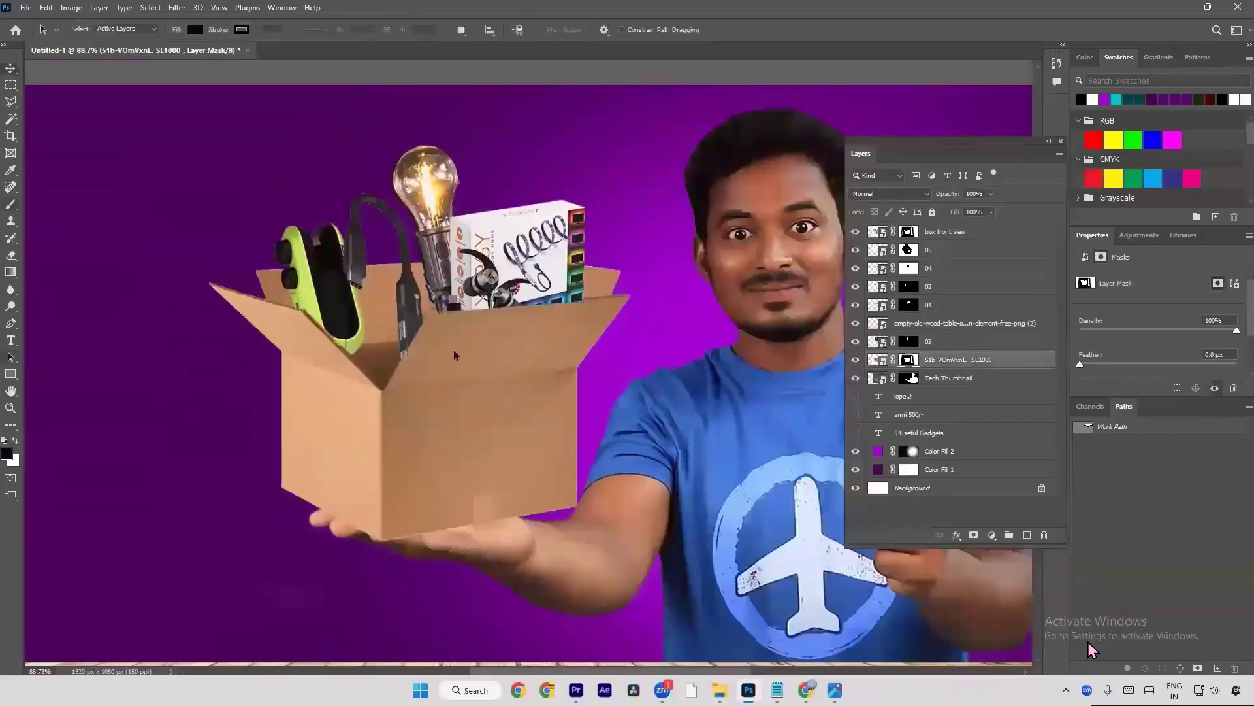
Step: Add a new layer above "box front view", fill it with yellow and clip it to the box
{"action": "scroll", "coordinate": [487, 278], "scroll_direction": "up", "scroll_amount": 2}
{"action": "key", "text": "a"}
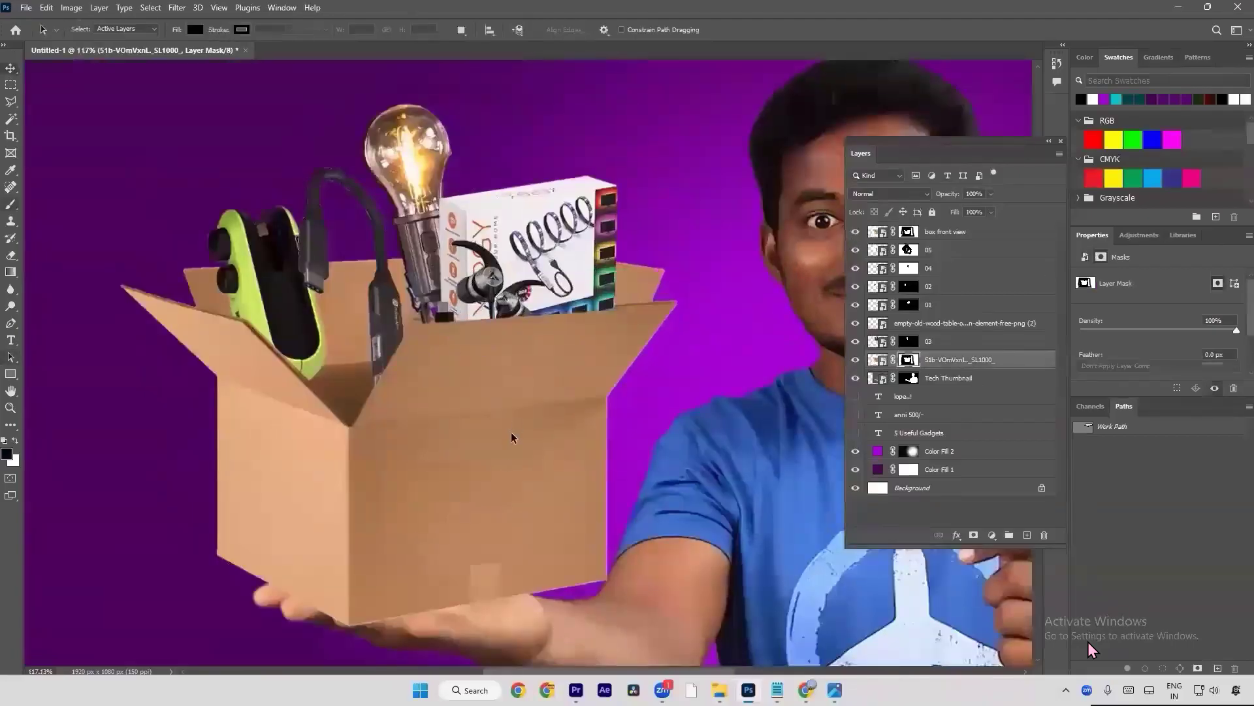
{"action": "scroll", "coordinate": [507, 463], "scroll_direction": "down", "scroll_amount": 3}
{"action": "key", "text": "v"}
{"action": "left_click", "coordinate": [493, 471]}
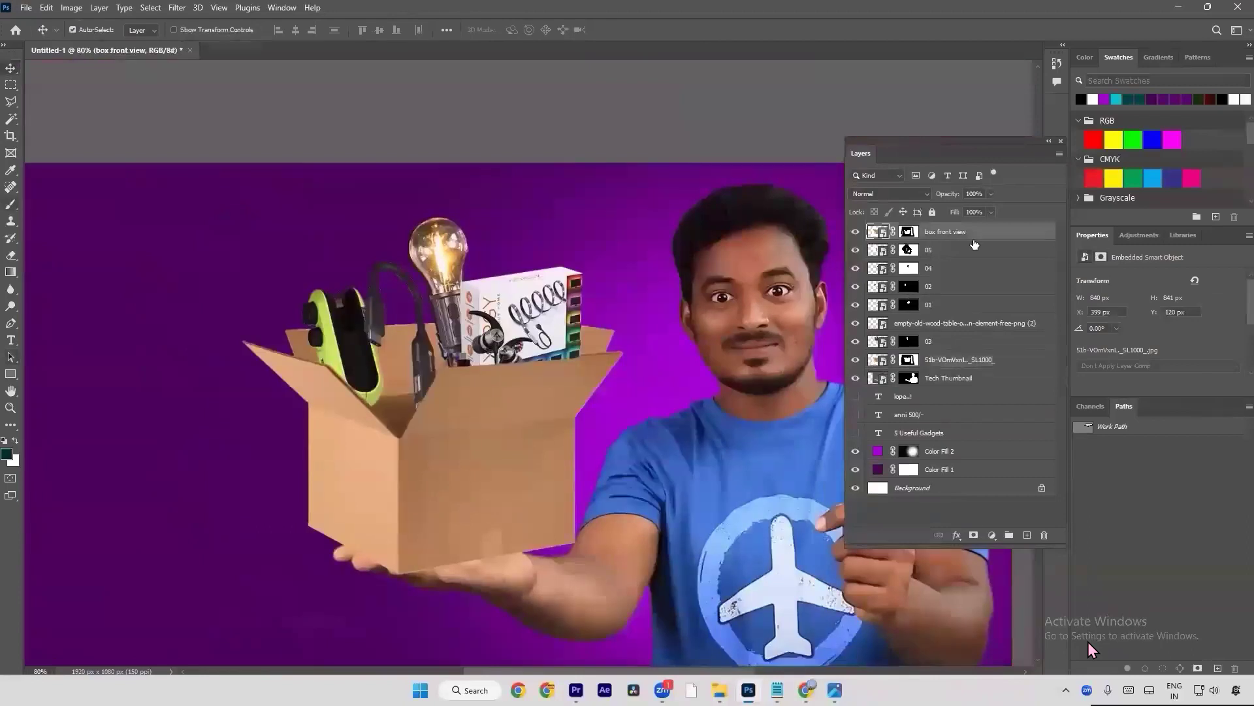
{"action": "key", "text": "a"}
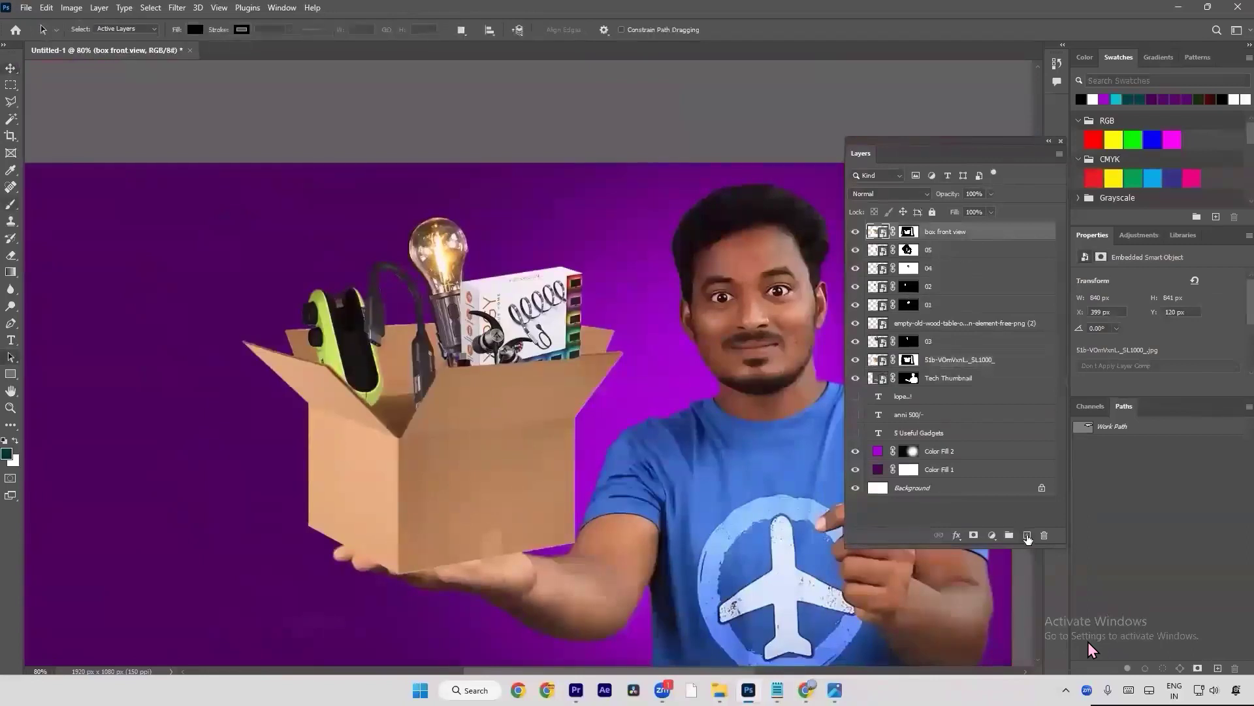
{"action": "left_click", "coordinate": [1027, 536]}
{"action": "left_click", "coordinate": [1114, 138]}
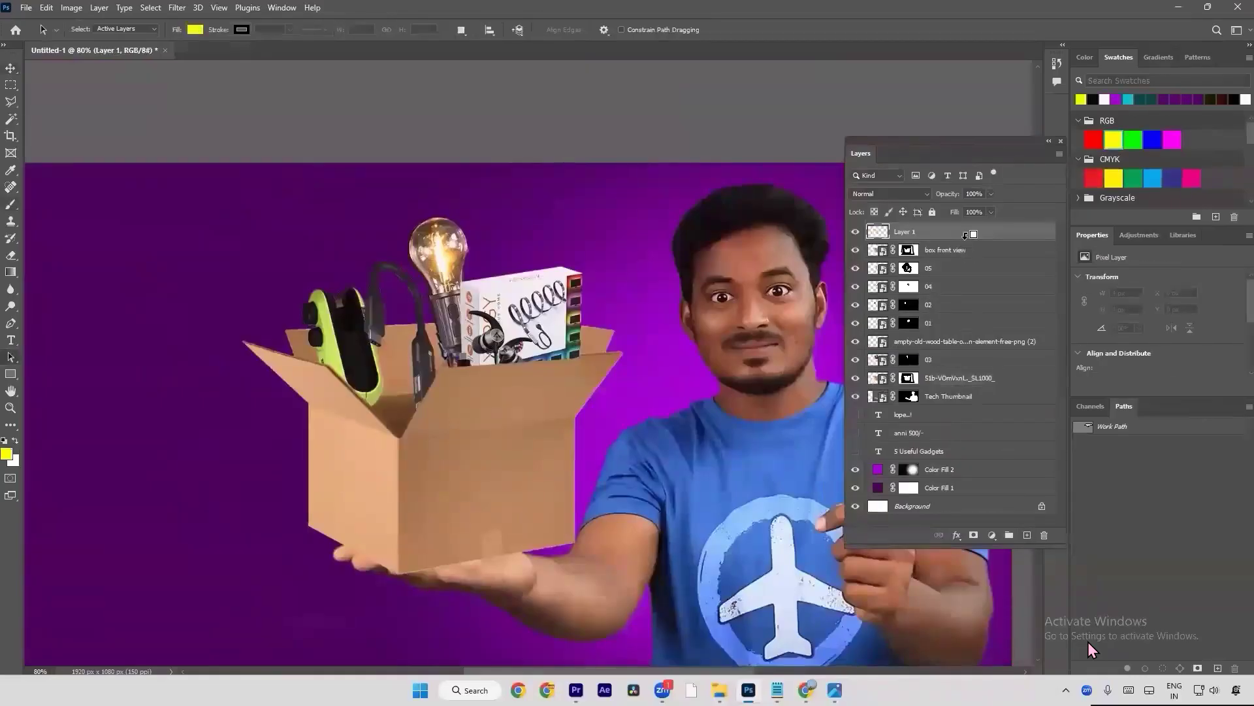
{"action": "key", "text": "alt+BackSpace"}
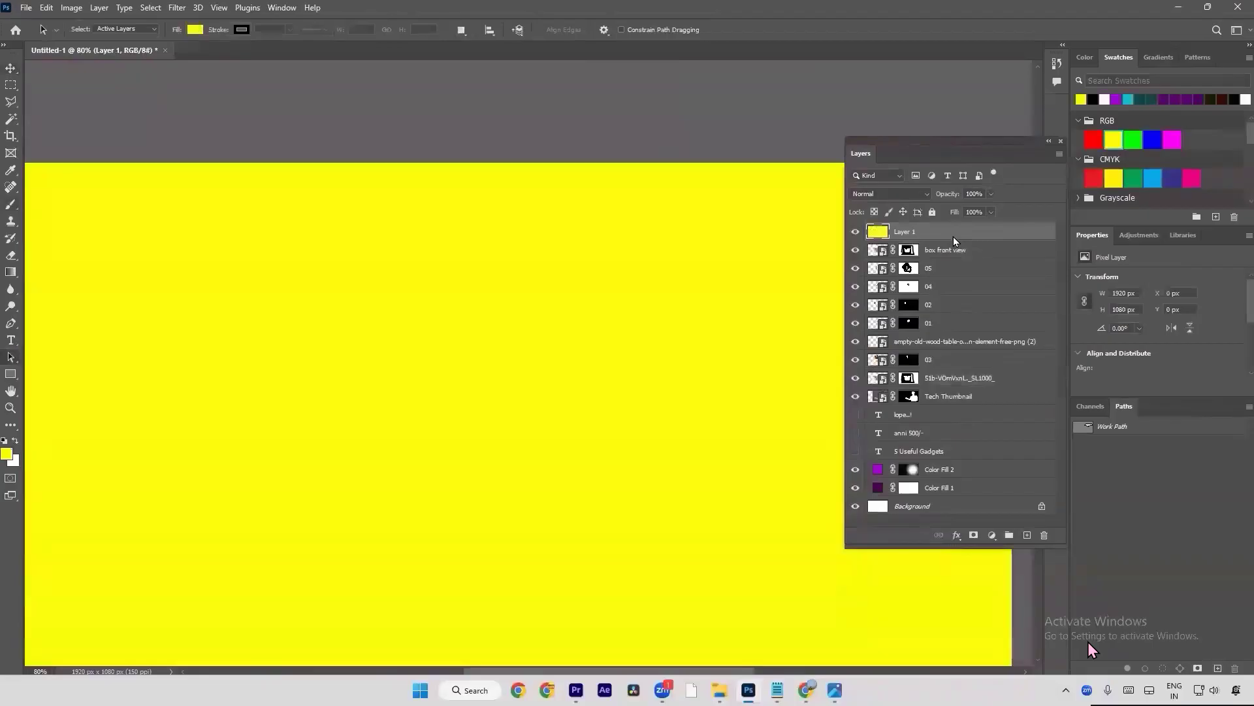
{"action": "right_click", "coordinate": [954, 236]}
{"action": "left_click", "coordinate": [1005, 374]}
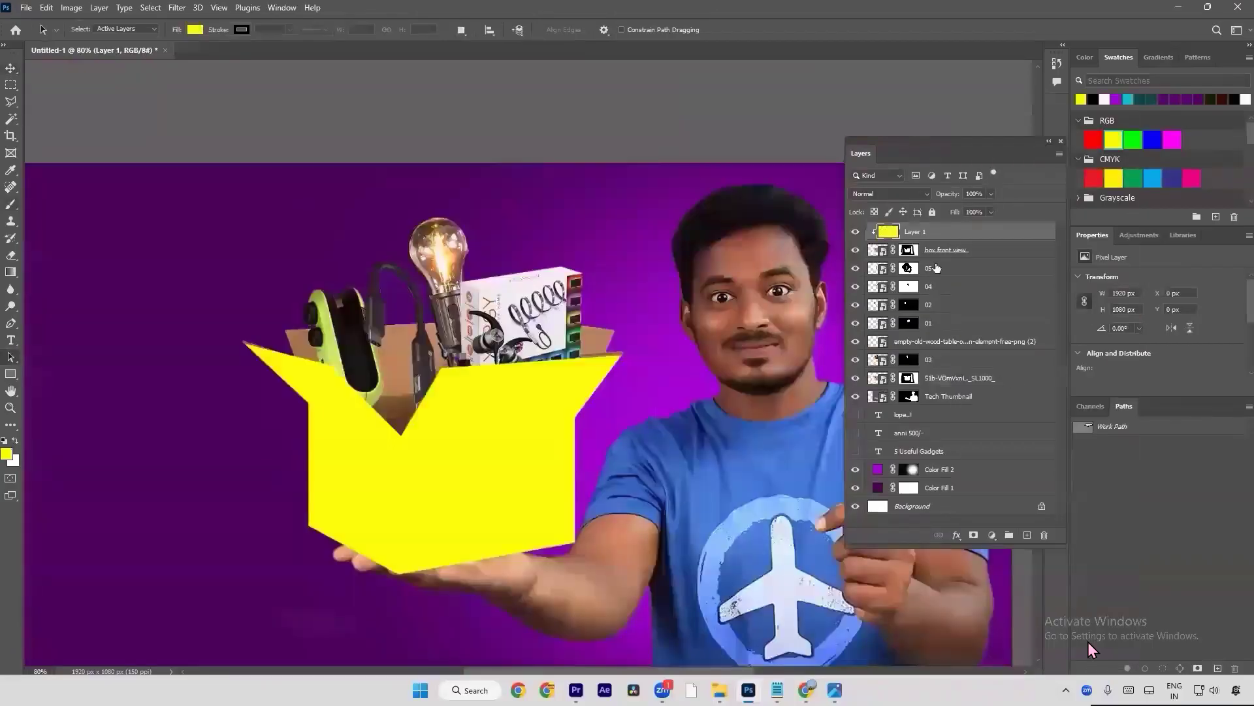
Step: Set the yellow clipped layer's blend mode to Linear Burn
{"action": "left_click", "coordinate": [919, 196]}
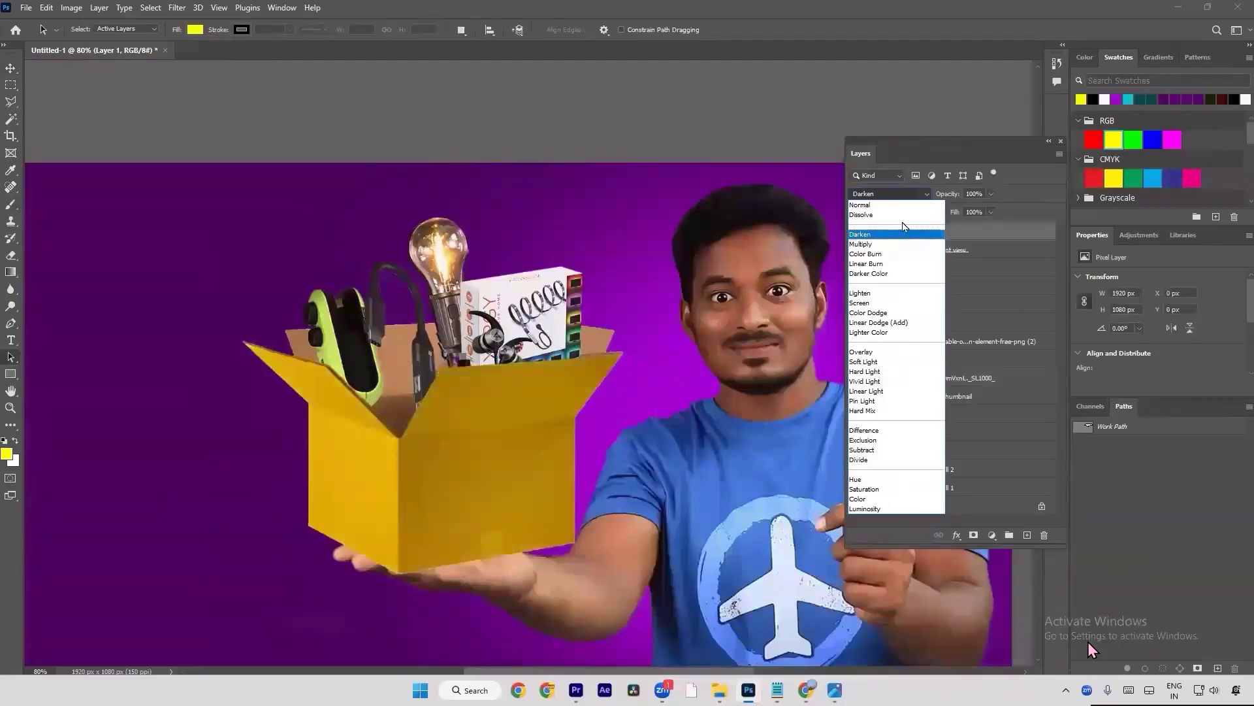
{"action": "left_click", "coordinate": [905, 264]}
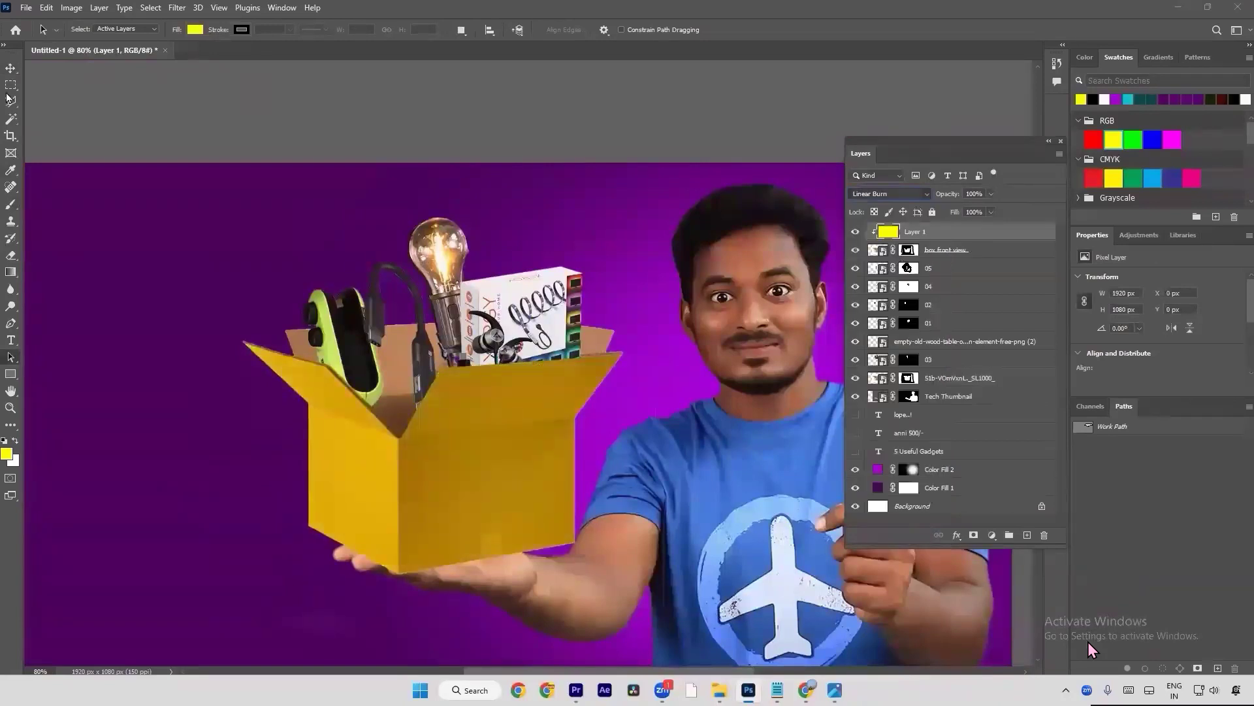
{"action": "left_click", "coordinate": [11, 68]}
{"action": "key", "text": "ctrl"}
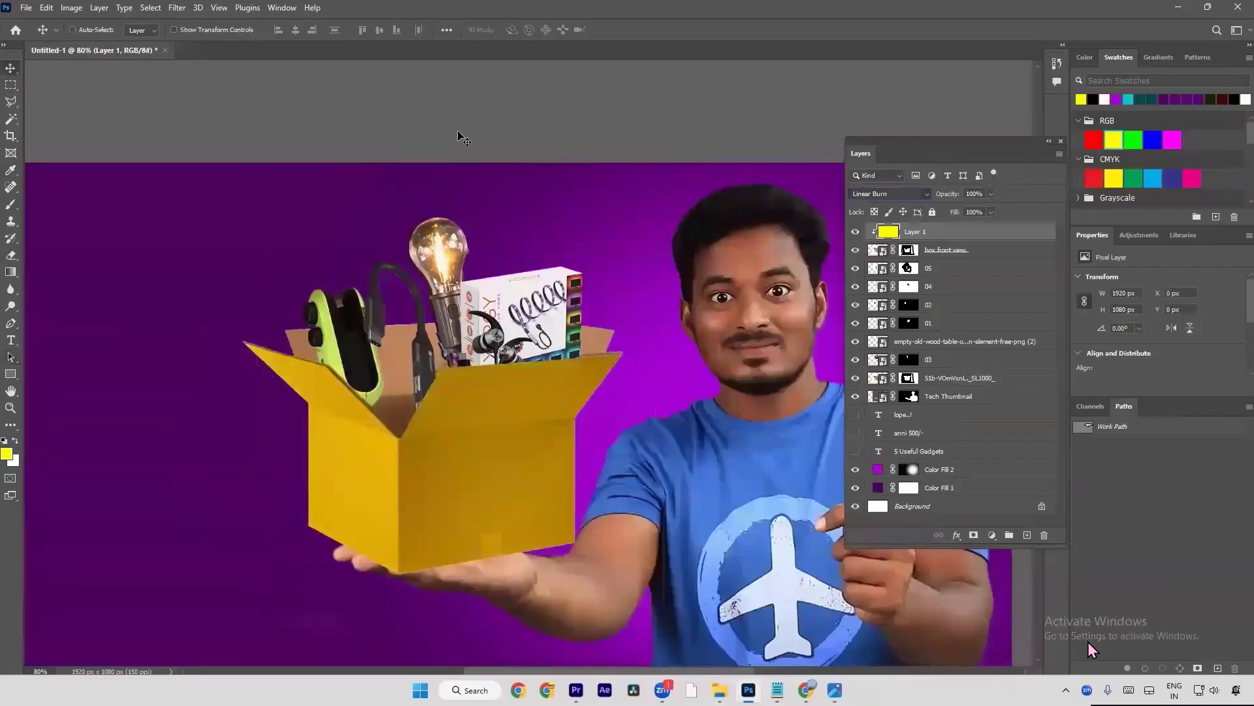
Step: Try a Hue/Saturation hue shift of about +42 on the yellow clipped layer, and cancel it
{"action": "left_click", "coordinate": [71, 7]}
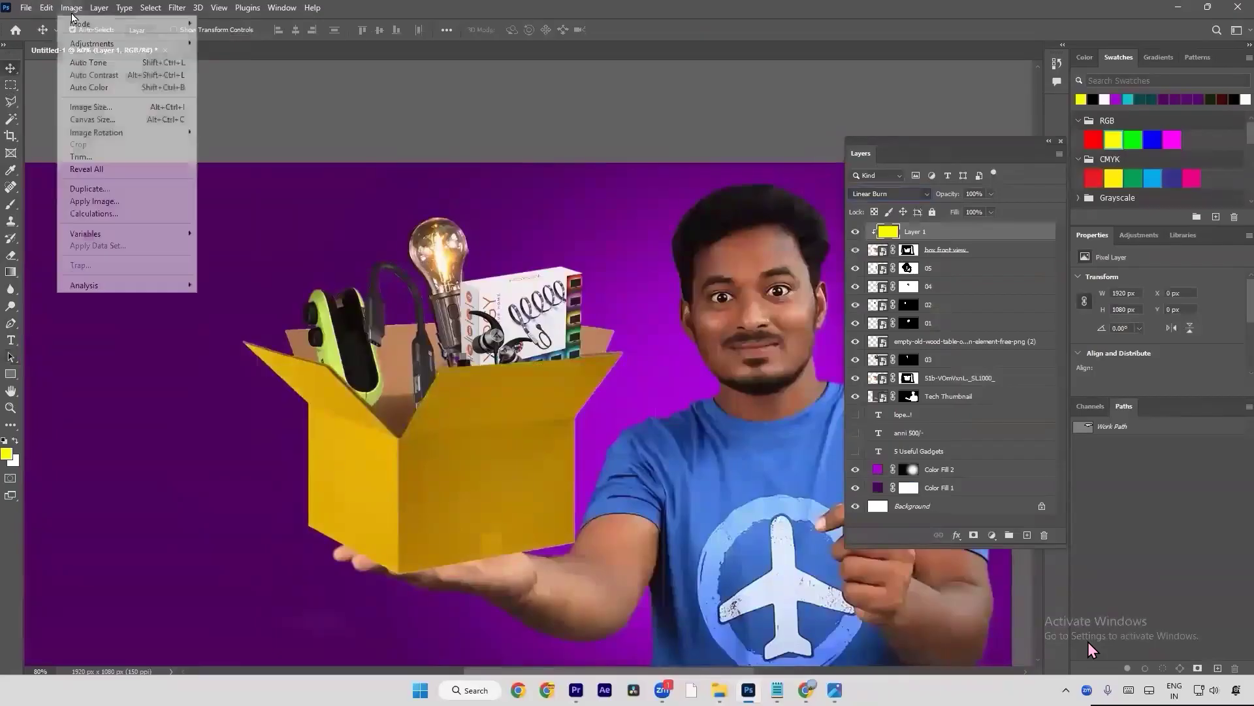
{"action": "mouse_move", "coordinate": [116, 44]}
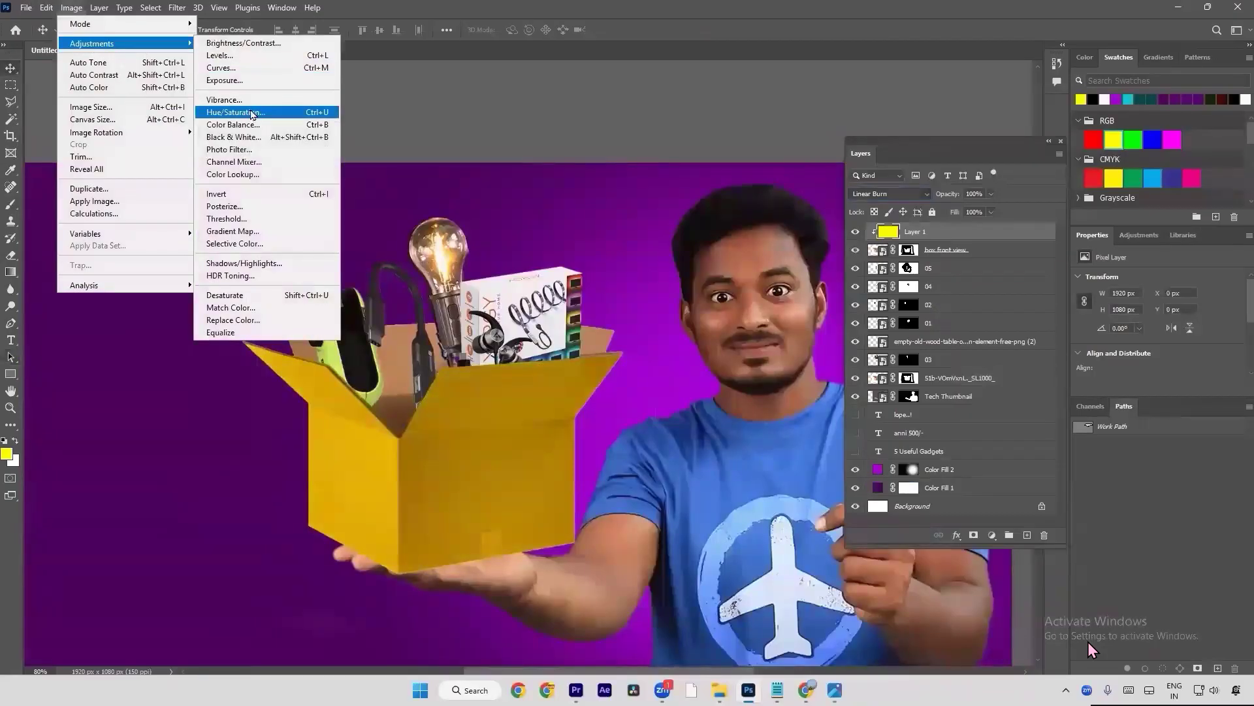
{"action": "left_click", "coordinate": [251, 113]}
{"action": "left_click_drag", "start_coordinate": [746, 504], "coordinate": [786, 512]}
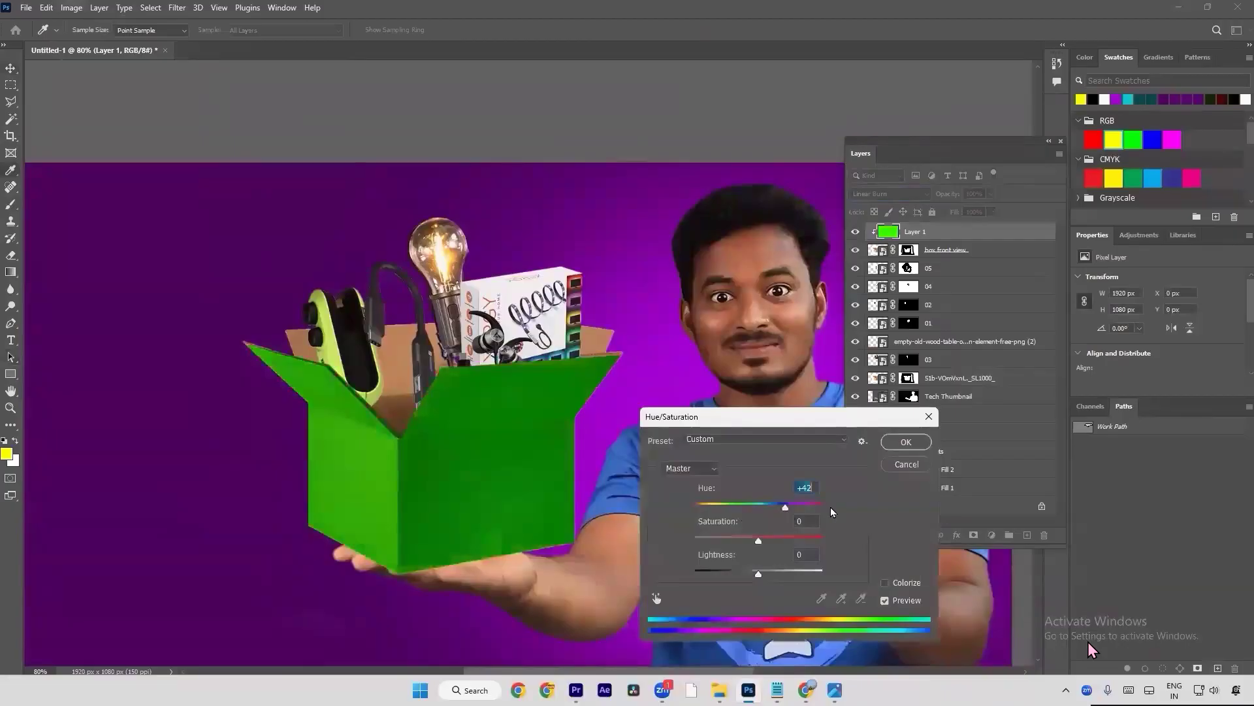
{"action": "left_click", "coordinate": [906, 464]}
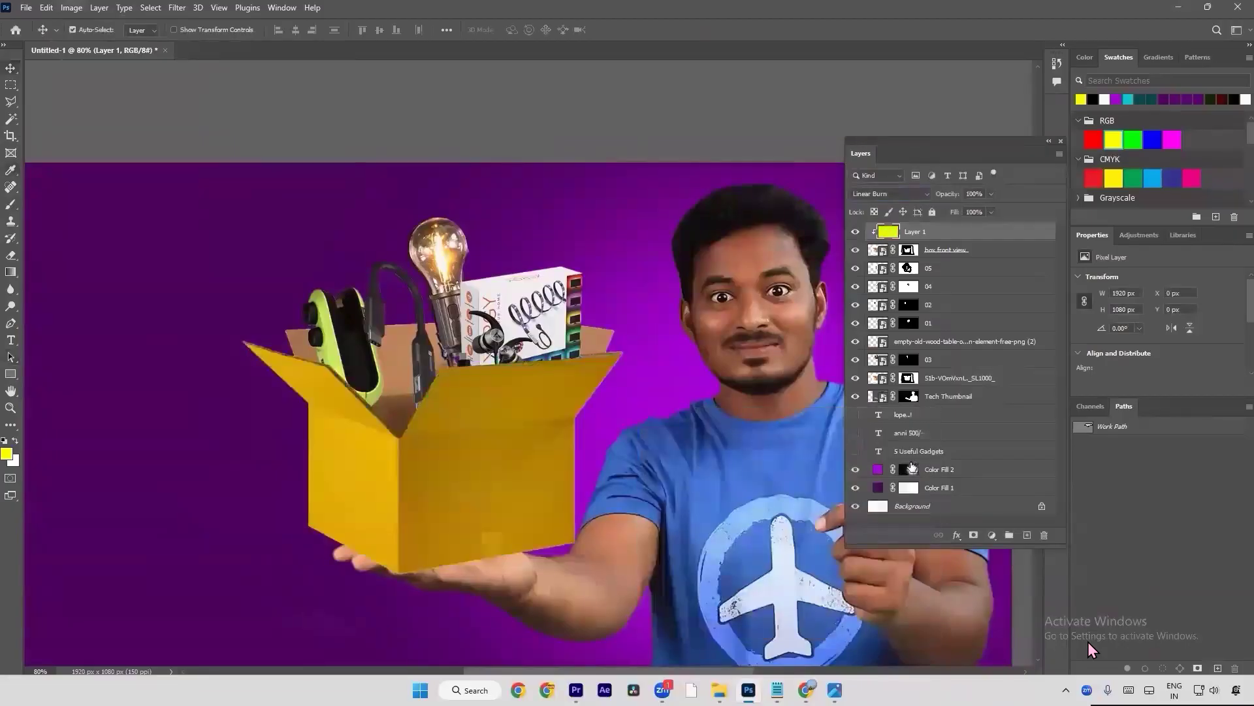
Step: Delete the yellow clipped layer above "box front view"
{"action": "key", "text": "Delete"}
{"action": "key", "text": "a"}
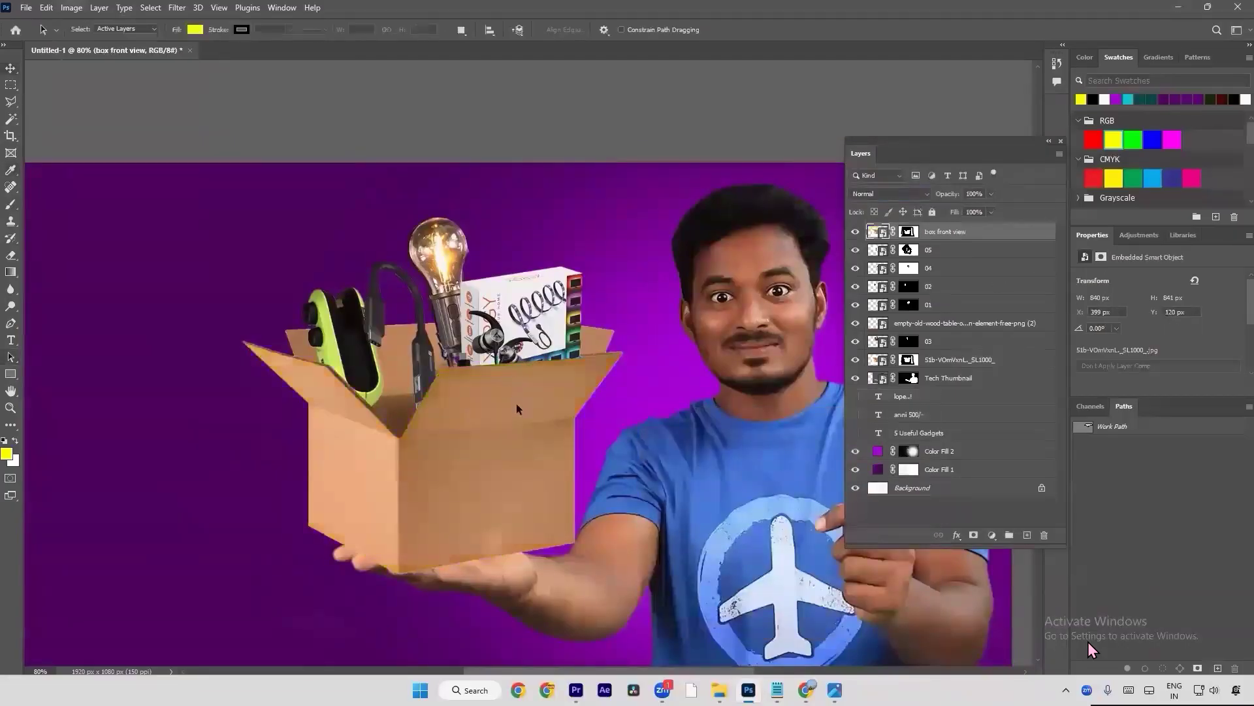
{"action": "key", "text": "v"}
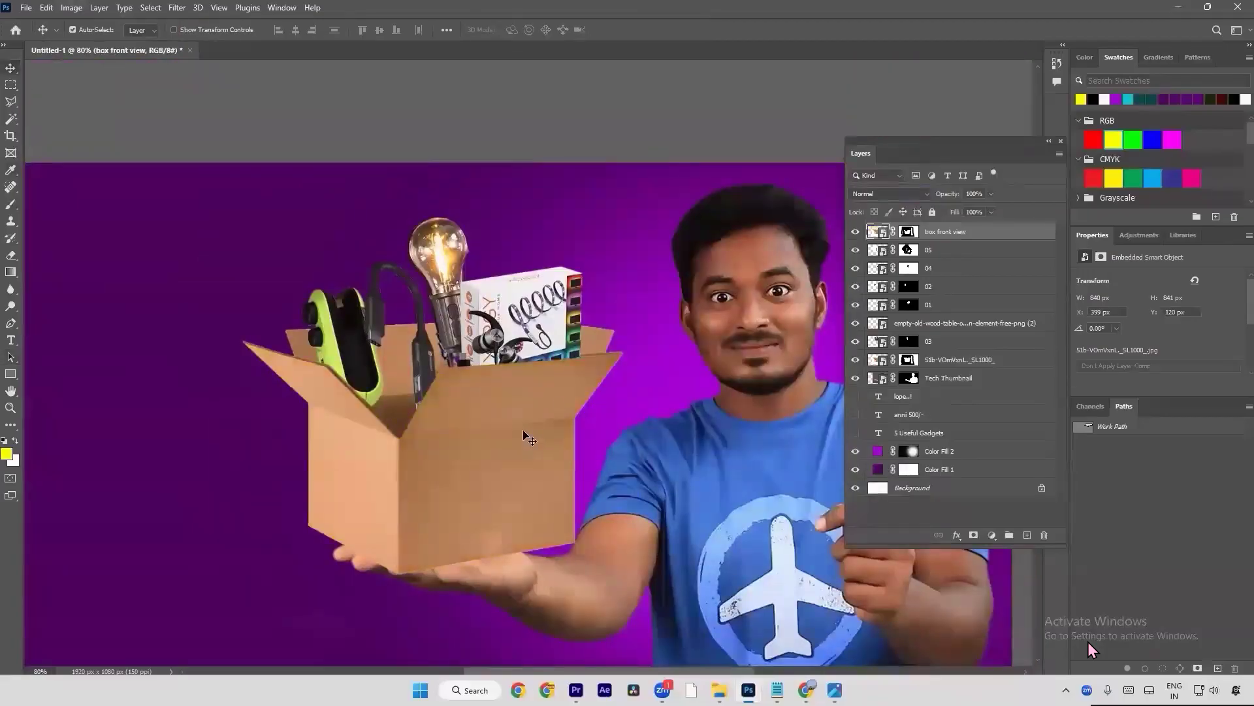
Step: Try a slight feather on the "box front view" layer mask and return it to 0 px
{"action": "scroll", "coordinate": [544, 409], "scroll_direction": "up", "scroll_amount": 2}
{"action": "left_click_drag", "start_coordinate": [544, 409], "coordinate": [564, 292]}
{"action": "scroll", "coordinate": [554, 348], "scroll_direction": "up", "scroll_amount": 3}
{"action": "key", "text": "a"}
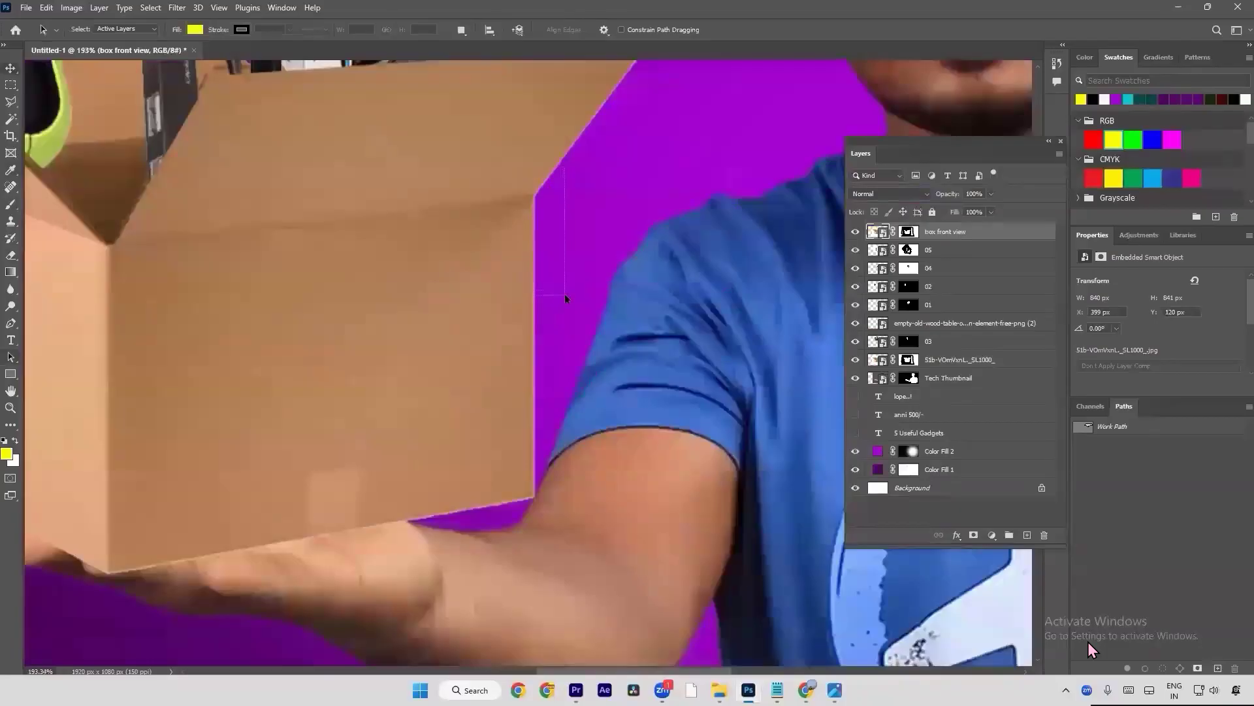
{"action": "scroll", "coordinate": [565, 292], "scroll_direction": "down", "scroll_amount": 2}
{"action": "left_click", "coordinate": [915, 232]}
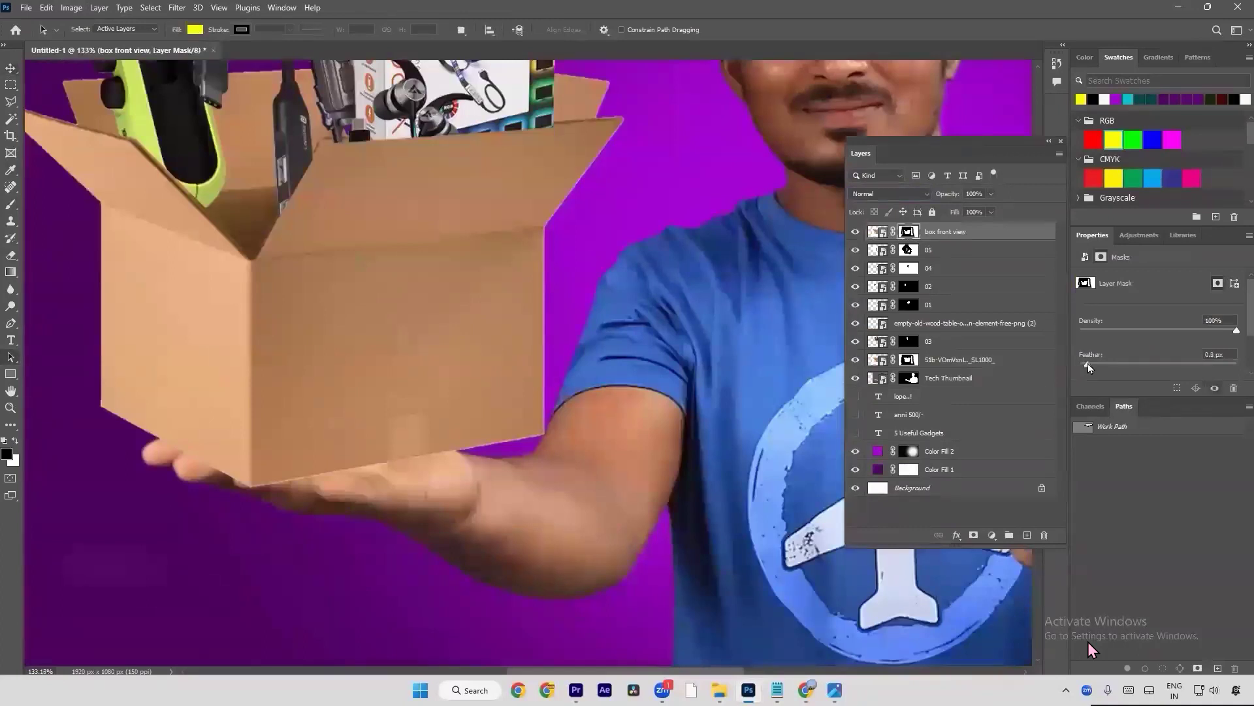
{"action": "left_click_drag", "start_coordinate": [1088, 364], "coordinate": [1057, 365]}
Step: Shift the edge of the "box front view" mask inward in Select and Mask, outputting to a new layer with a layer mask
{"action": "double_click", "coordinate": [909, 233]}
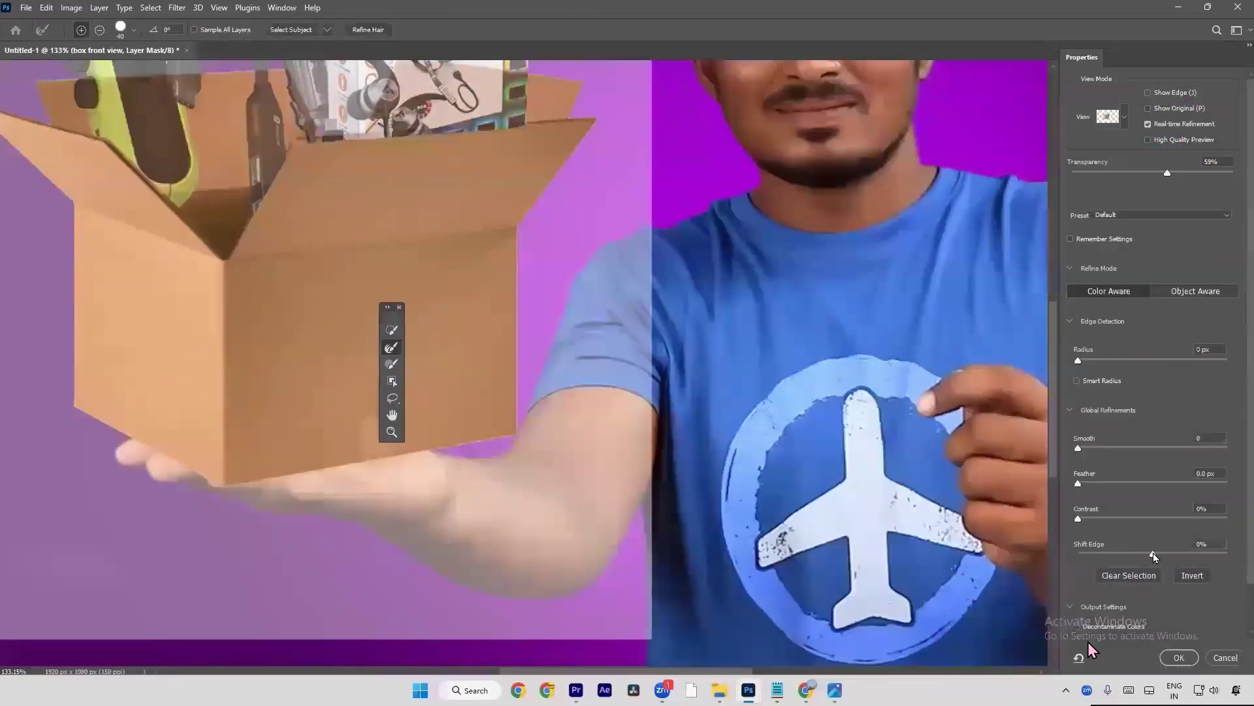
{"action": "left_click_drag", "start_coordinate": [1154, 553], "coordinate": [1109, 555]}
{"action": "left_click", "coordinate": [1180, 657]}
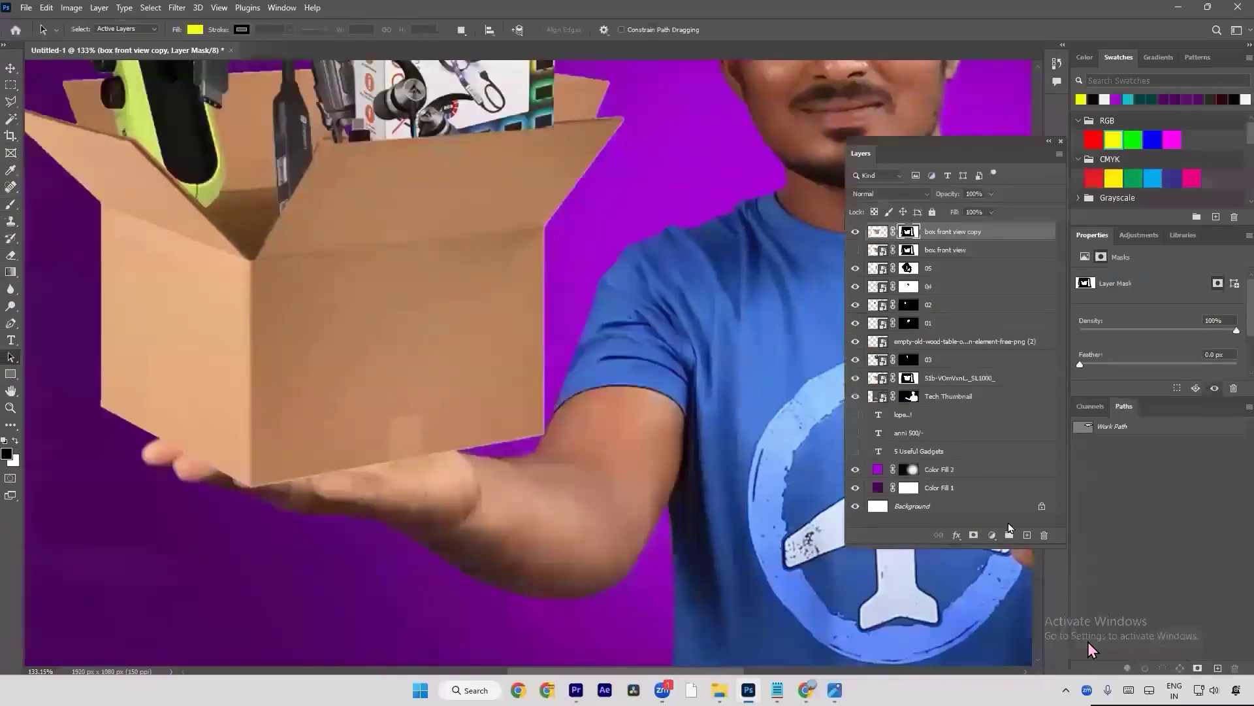
{"action": "key", "text": "ctrl+0"}
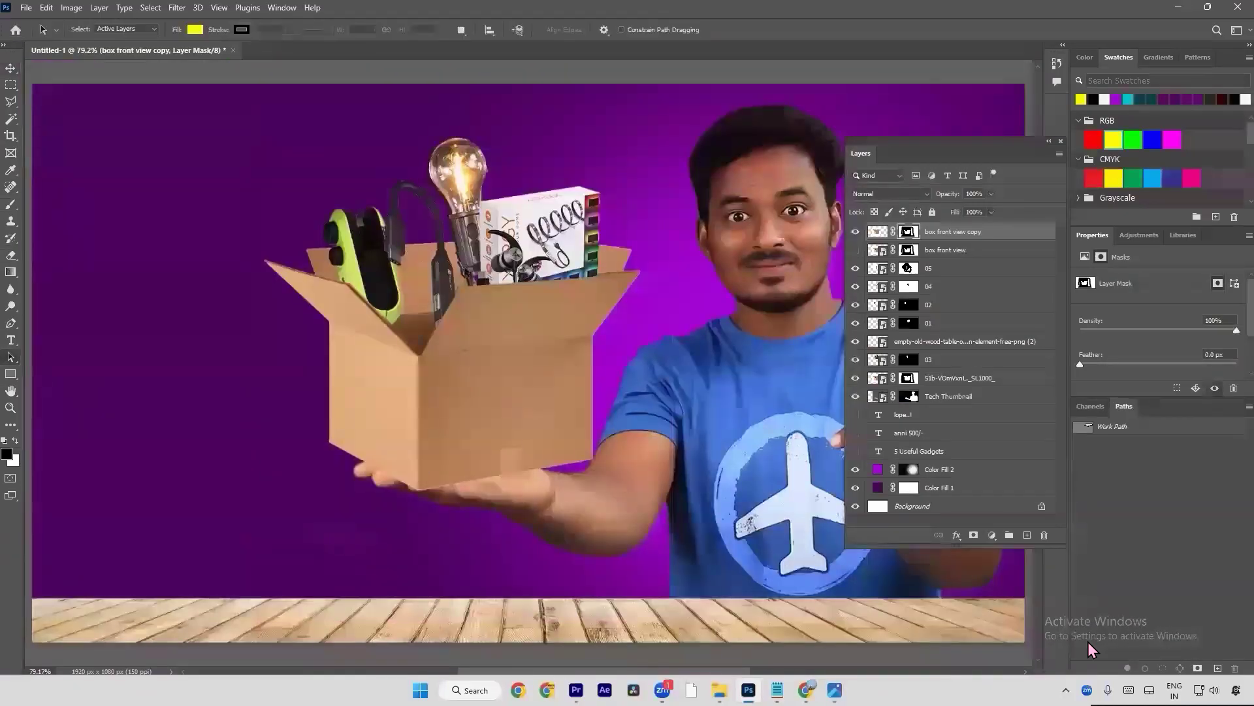
Step: Show the "5 Useful Gadgets" text layer and move it to the top of the layer stack
{"action": "scroll", "coordinate": [593, 298], "scroll_direction": "down", "scroll_amount": 4}
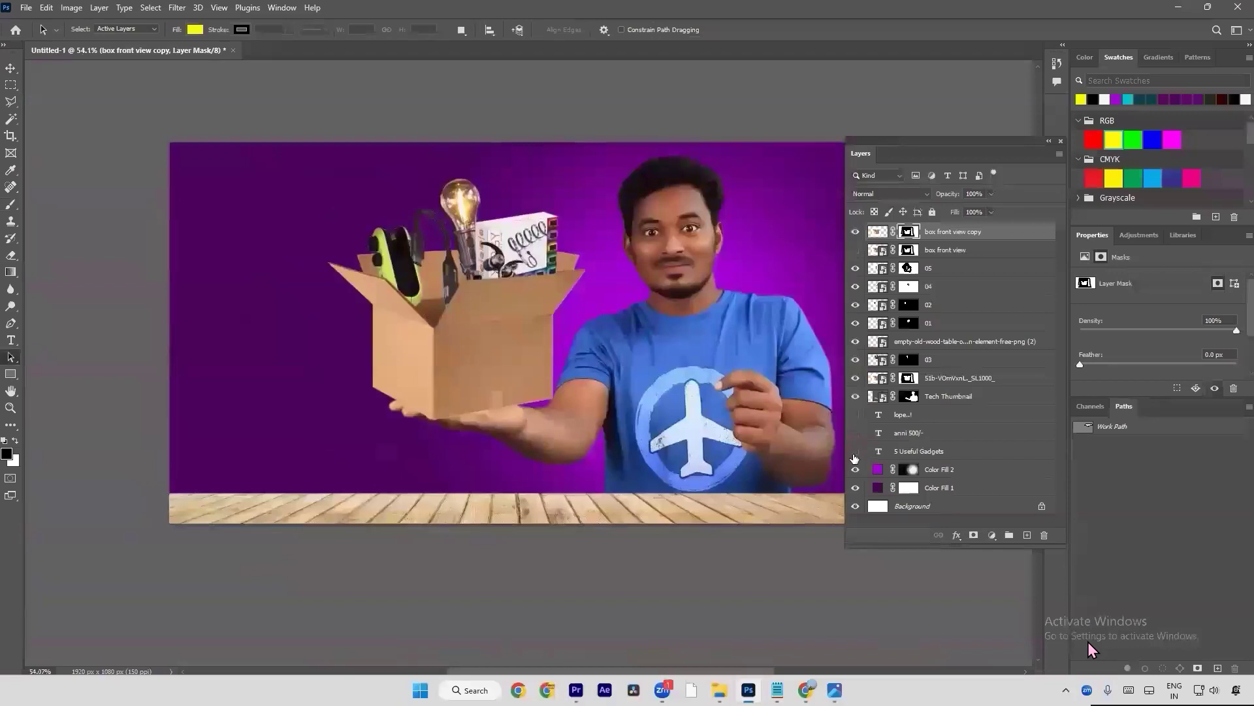
{"action": "left_click", "coordinate": [855, 452]}
{"action": "left_click", "coordinate": [912, 454]}
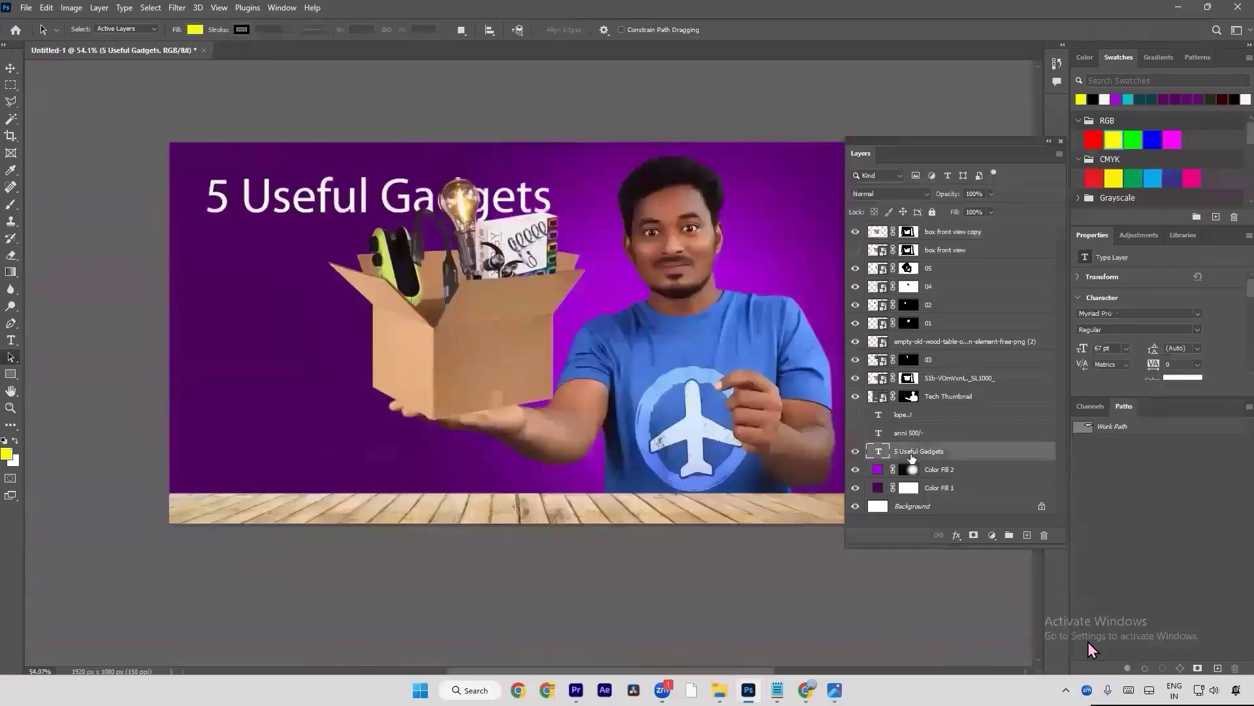
{"action": "left_click_drag", "start_coordinate": [913, 457], "coordinate": [915, 226]}
Step: Move the "5 Useful Gadgets" title up and slightly left, closer to the canvas's upper-left corner
{"action": "key", "text": "t"}
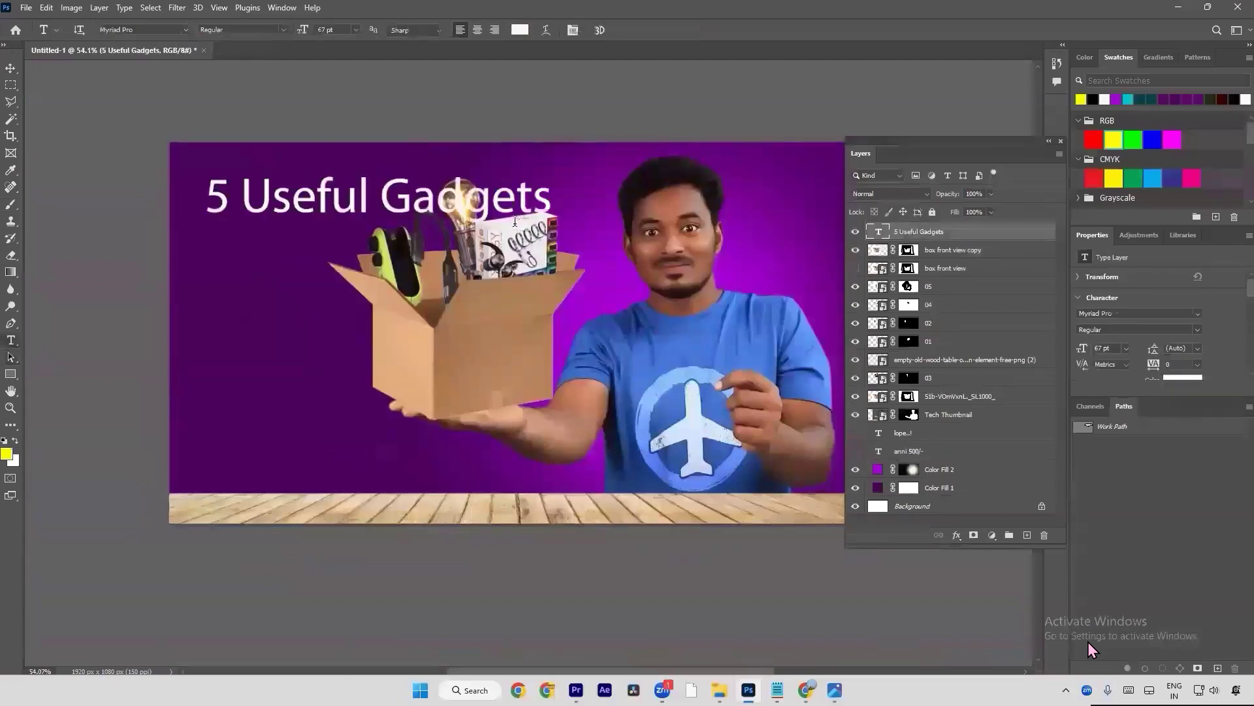
{"action": "key", "text": "v"}
{"action": "mouse_move", "coordinate": [515, 223]}
{"action": "left_mouse_down"}
{"action": "mouse_move", "coordinate": [517, 196]}
{"action": "mouse_move", "coordinate": [516, 305]}
{"action": "mouse_move", "coordinate": [491, 233]}
{"action": "mouse_move", "coordinate": [510, 213]}
{"action": "mouse_move", "coordinate": [482, 214]}
{"action": "mouse_move", "coordinate": [518, 198]}
{"action": "left_mouse_up"}
{"action": "key", "text": "a"}
{"action": "left_click_drag", "start_coordinate": [355, 205], "coordinate": [811, 448]}
{"action": "key", "text": "v"}
{"action": "left_click_drag", "start_coordinate": [479, 196], "coordinate": [457, 191]}
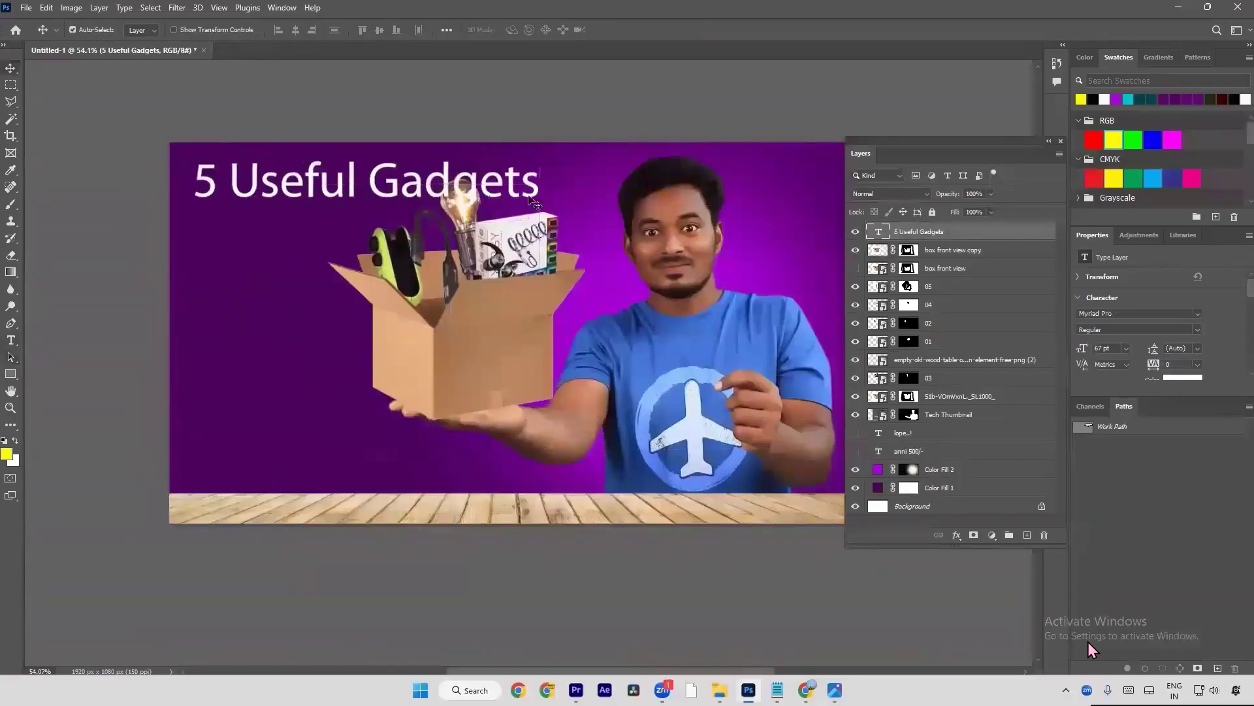
Step: Enlarge the "5 Useful Gadgets" title to about 117% with Free Transform, keeping its left edge in place
{"action": "key", "text": "ctrl+t"}
{"action": "left_click_drag", "start_coordinate": [539, 182], "coordinate": [600, 182]}
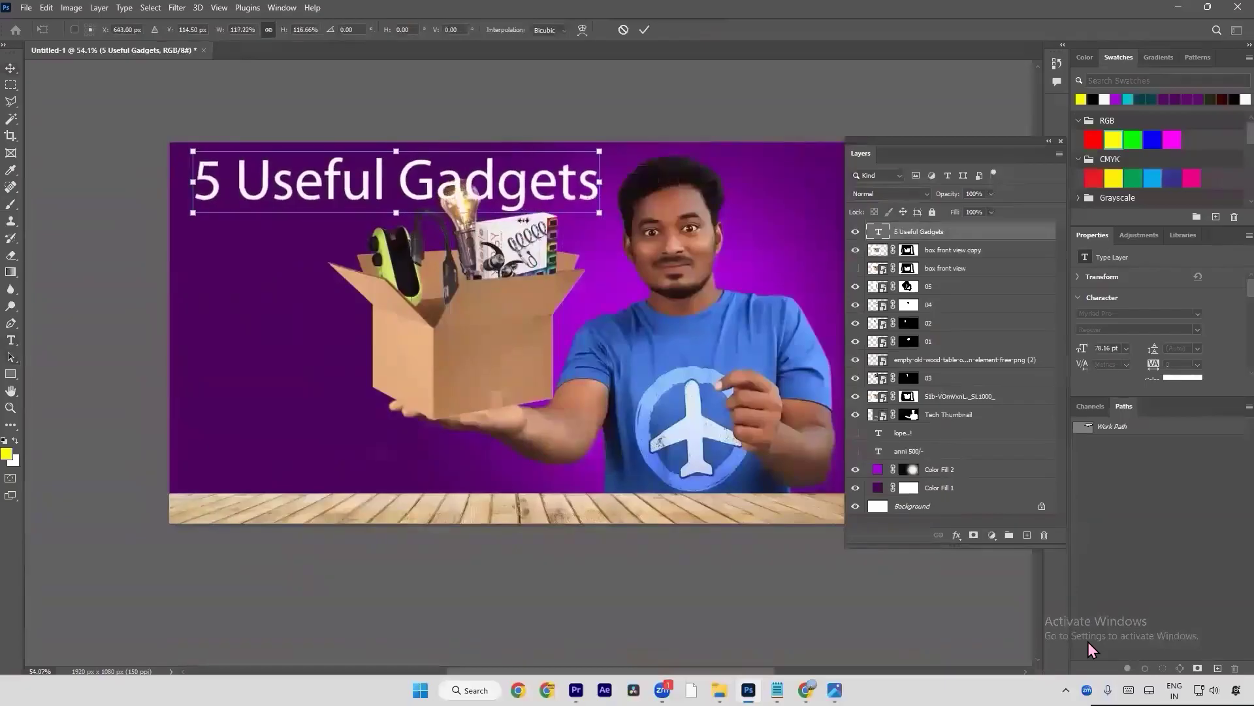
{"action": "key", "text": "Return"}
{"action": "key", "text": "a"}
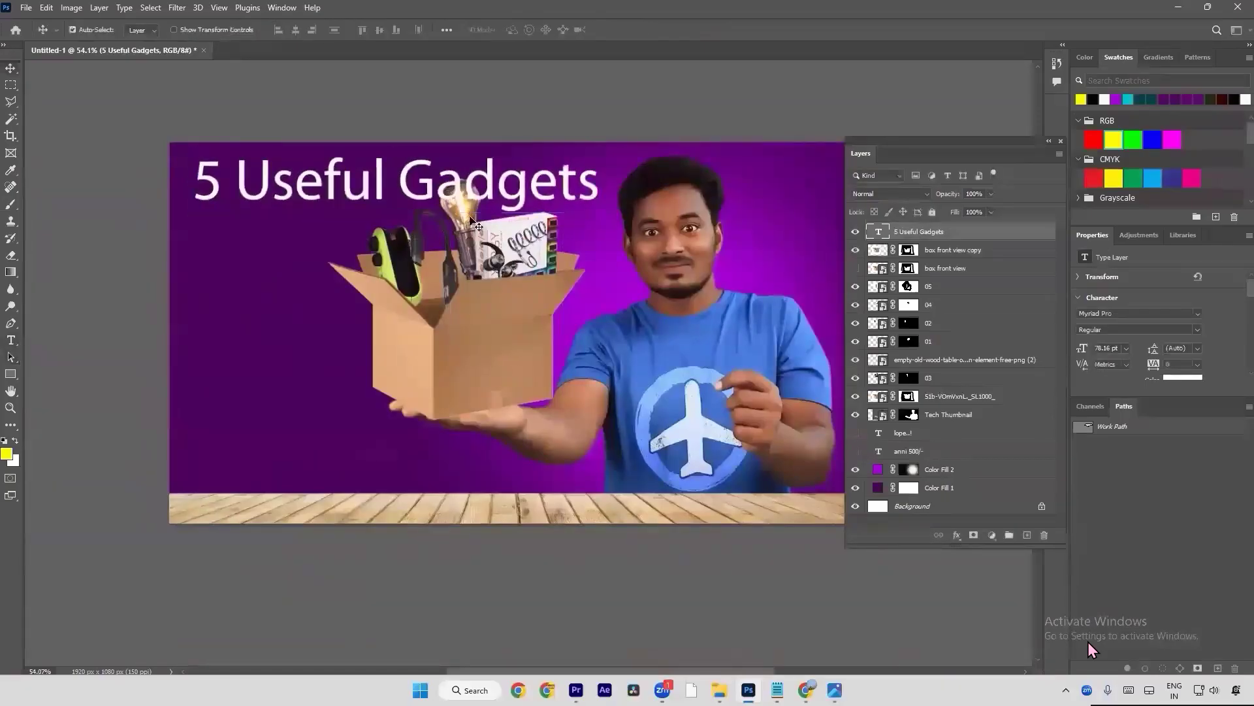
Step: Select all layers from "box front view copy" down to "Tech Thumbnail" and move them straight down about 63 px
{"action": "key", "text": "v"}
{"action": "left_click", "coordinate": [938, 255]}
{"action": "left_click", "coordinate": [946, 271], "text": "ctrl"}
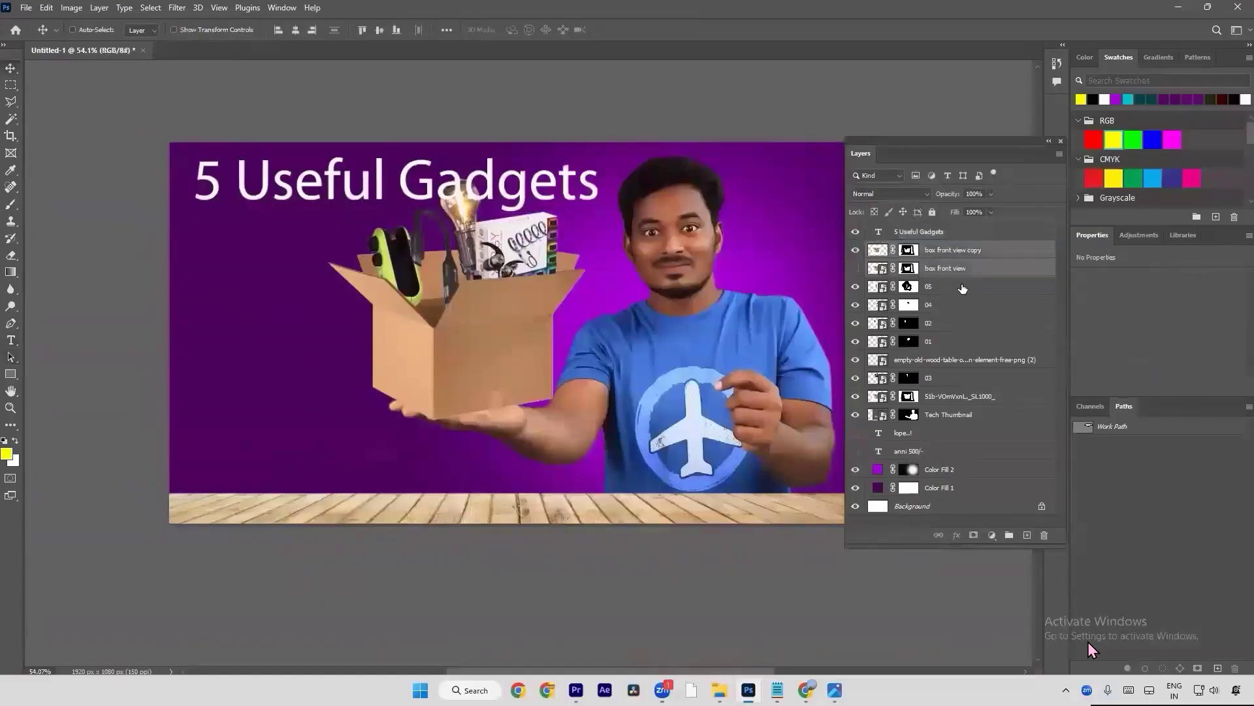
{"action": "left_click", "coordinate": [962, 287], "text": "ctrl"}
{"action": "left_click", "coordinate": [963, 305], "text": "ctrl"}
{"action": "left_click", "coordinate": [971, 324], "text": "ctrl"}
{"action": "left_click", "coordinate": [972, 341], "text": "ctrl"}
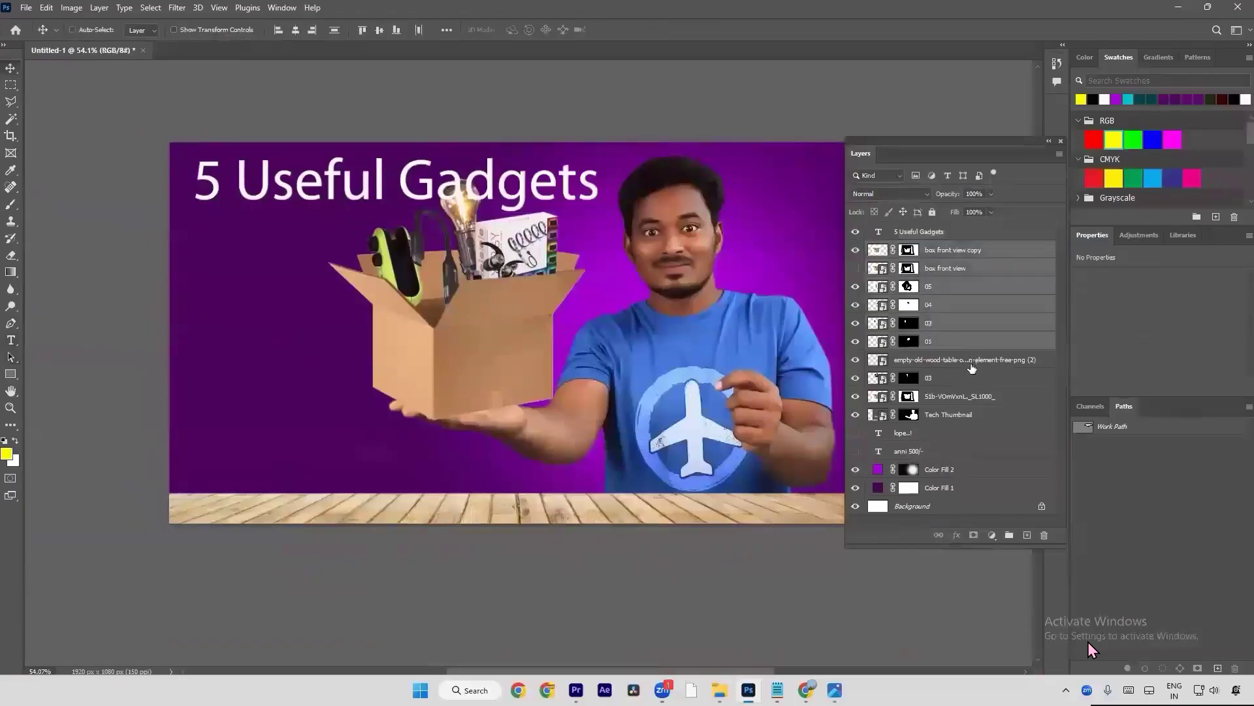
{"action": "left_click", "coordinate": [972, 361], "text": "ctrl"}
{"action": "left_click", "coordinate": [972, 379], "text": "ctrl"}
{"action": "left_click", "coordinate": [973, 397], "text": "ctrl"}
{"action": "left_click", "coordinate": [978, 416], "text": "ctrl"}
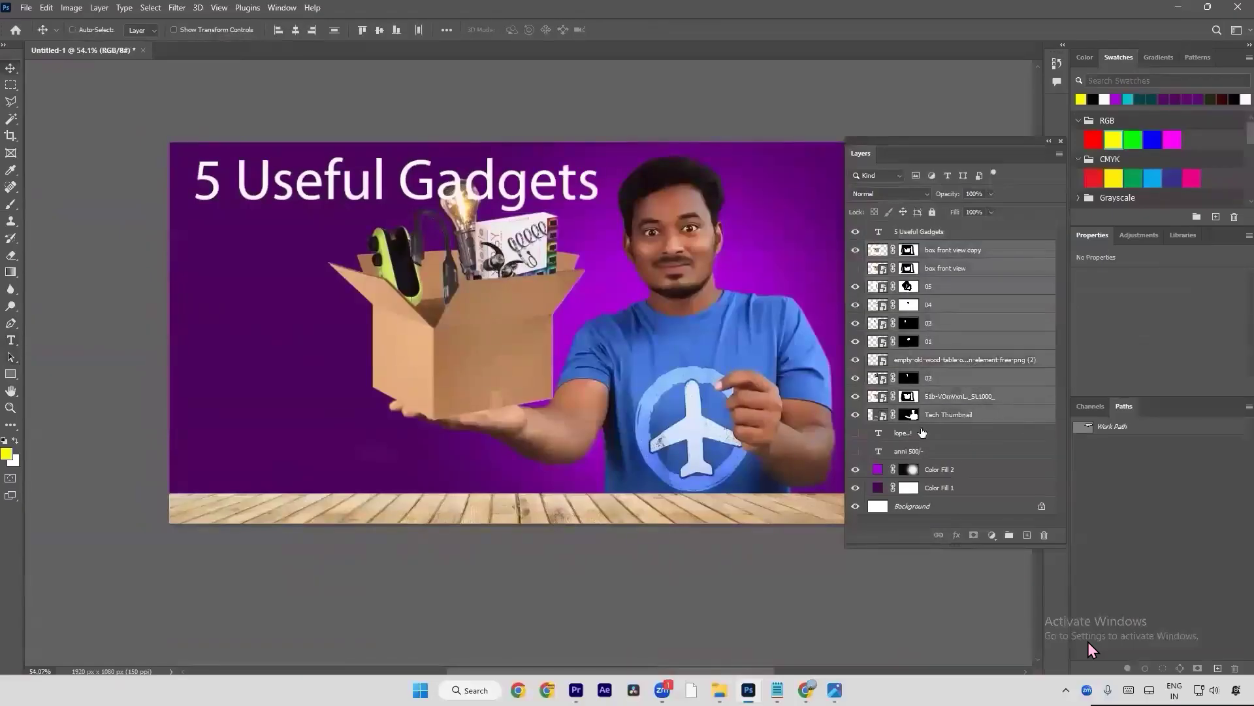
{"action": "key", "text": "ctrl+t"}
{"action": "mouse_move", "coordinate": [748, 353]}
{"action": "left_mouse_down"}
{"action": "mouse_move", "coordinate": [746, 386]}
{"action": "mouse_move", "coordinate": [755, 371]}
{"action": "left_mouse_up"}
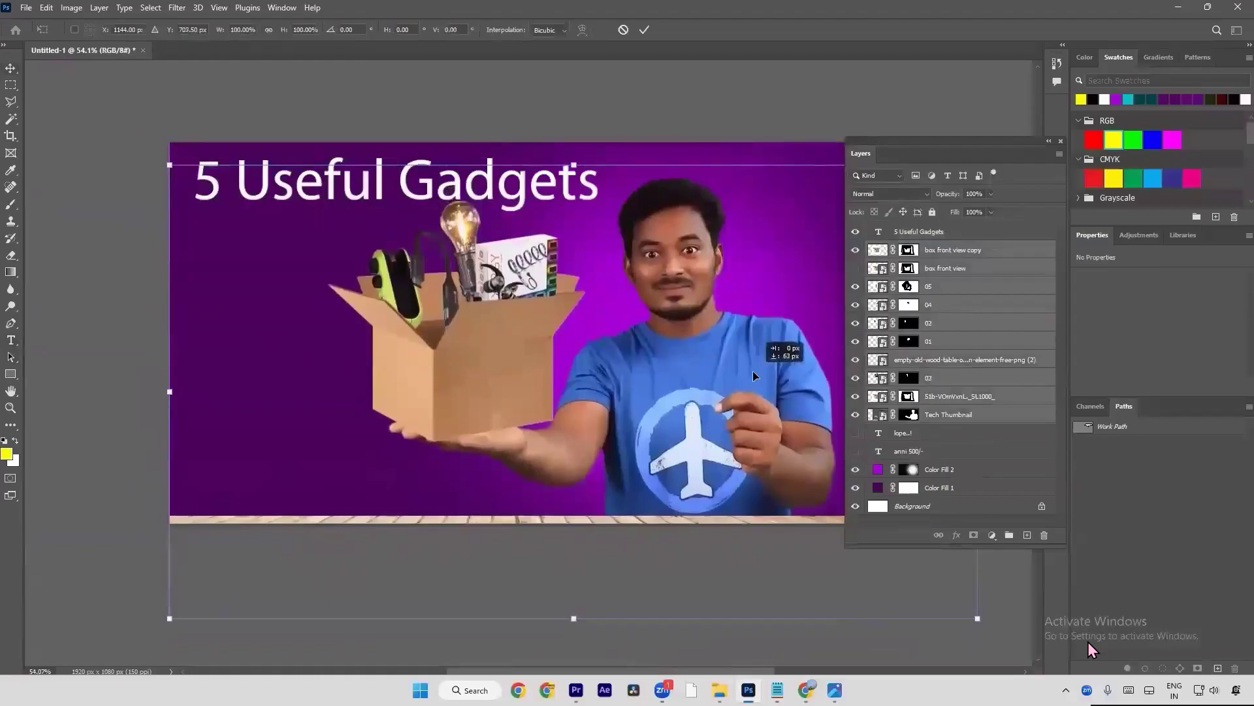
{"action": "key", "text": "Return"}
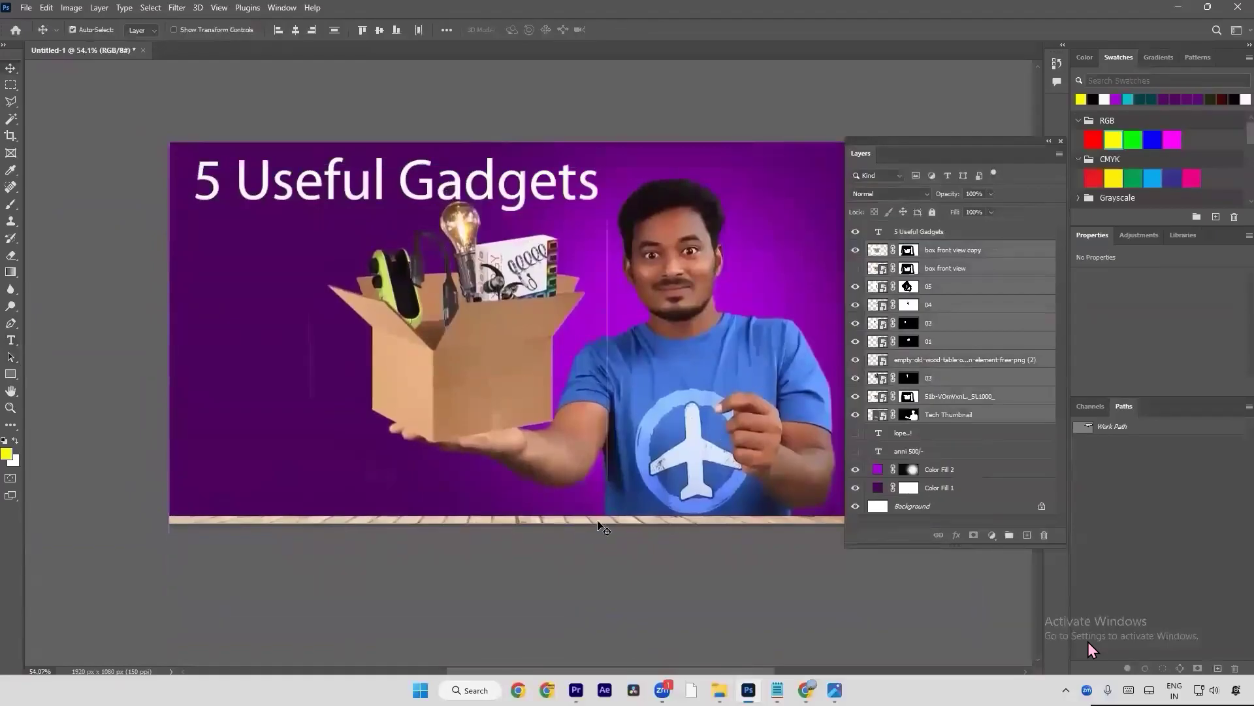
Step: Move the wooden table layer up to a Y position of 1004 px along the canvas's lower edge
{"action": "right_click", "coordinate": [608, 525]}
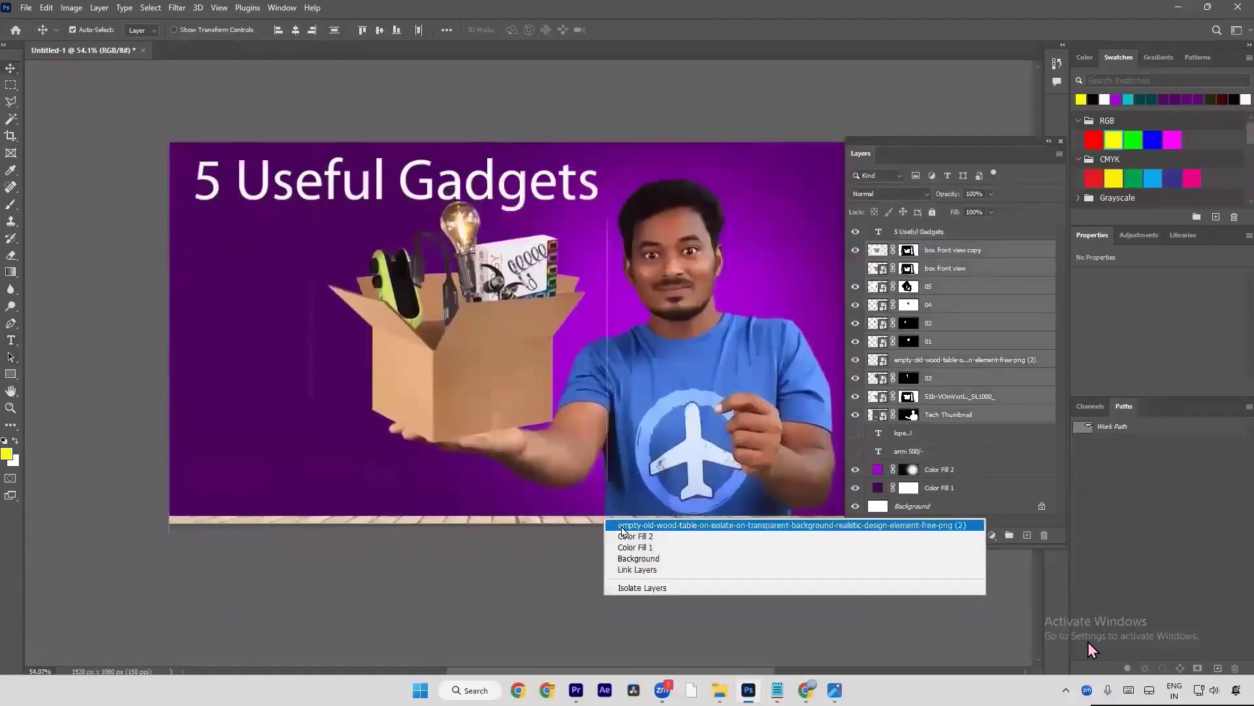
{"action": "left_click", "coordinate": [627, 526]}
{"action": "key", "text": "ctrl+t"}
{"action": "mouse_move", "coordinate": [630, 527]}
{"action": "left_mouse_down"}
{"action": "mouse_move", "coordinate": [630, 494]}
{"action": "mouse_move", "coordinate": [634, 506]}
{"action": "left_mouse_up"}
{"action": "key", "text": "Return"}
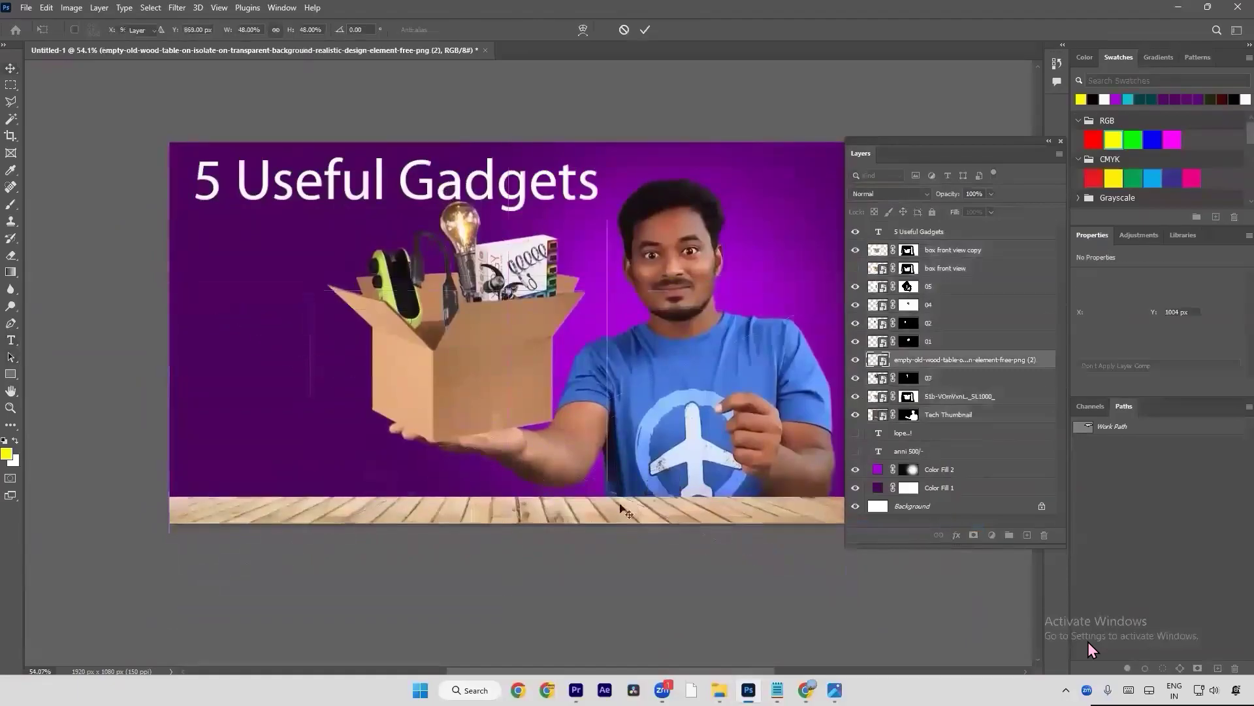
{"action": "scroll", "coordinate": [582, 399], "scroll_direction": "up", "scroll_amount": 5}
{"action": "scroll", "coordinate": [604, 347], "scroll_direction": "down", "scroll_amount": 4}
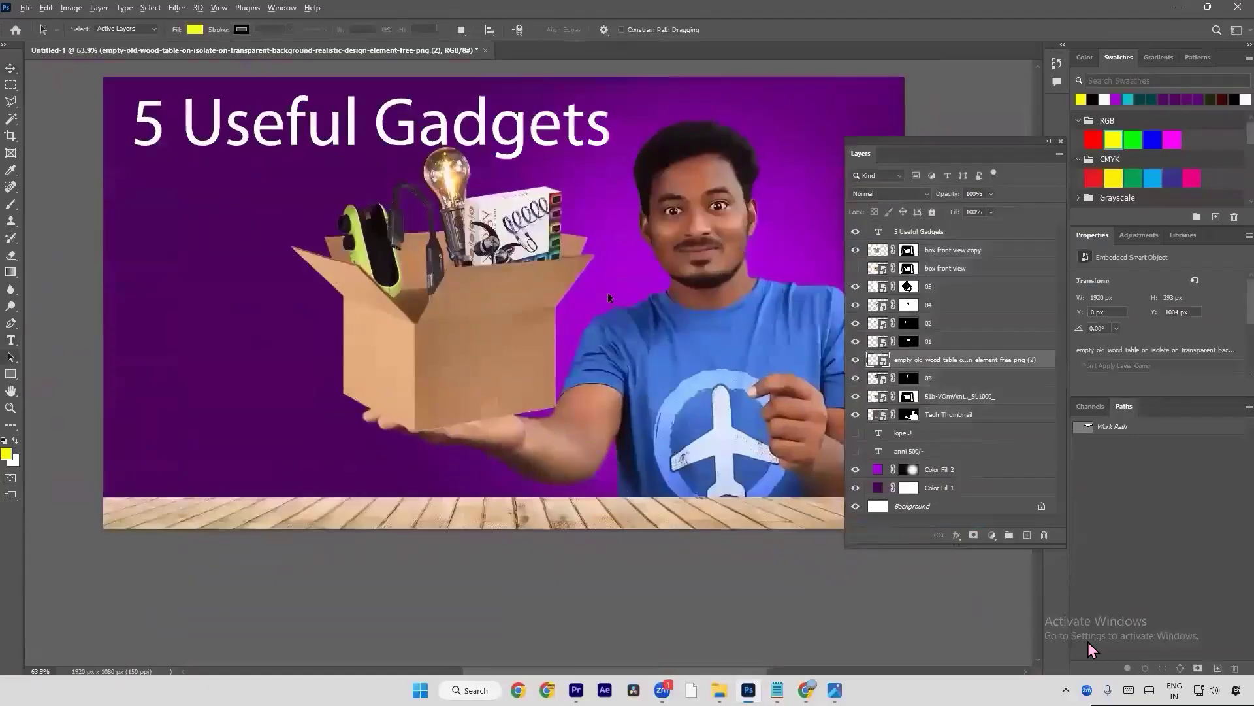
{"action": "scroll", "coordinate": [608, 294], "scroll_direction": "down", "scroll_amount": 1}
{"action": "scroll", "coordinate": [614, 261], "scroll_direction": "down", "scroll_amount": 3}
{"action": "key", "text": "v"}
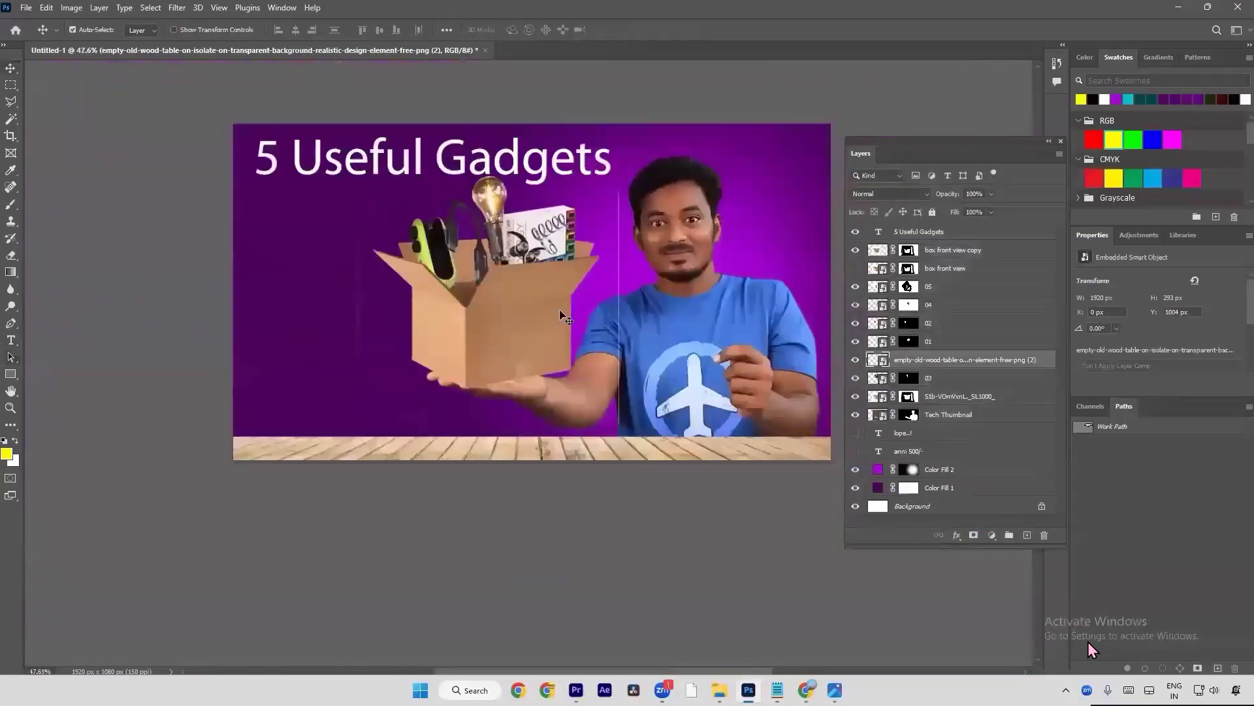
Step: Toggle the visibility of the "box front view copy" layer and the wooden table layer to compare the composition with and without them
{"action": "left_click", "coordinate": [584, 310]}
{"action": "left_click", "coordinate": [856, 250]}
{"action": "left_click", "coordinate": [856, 250]}
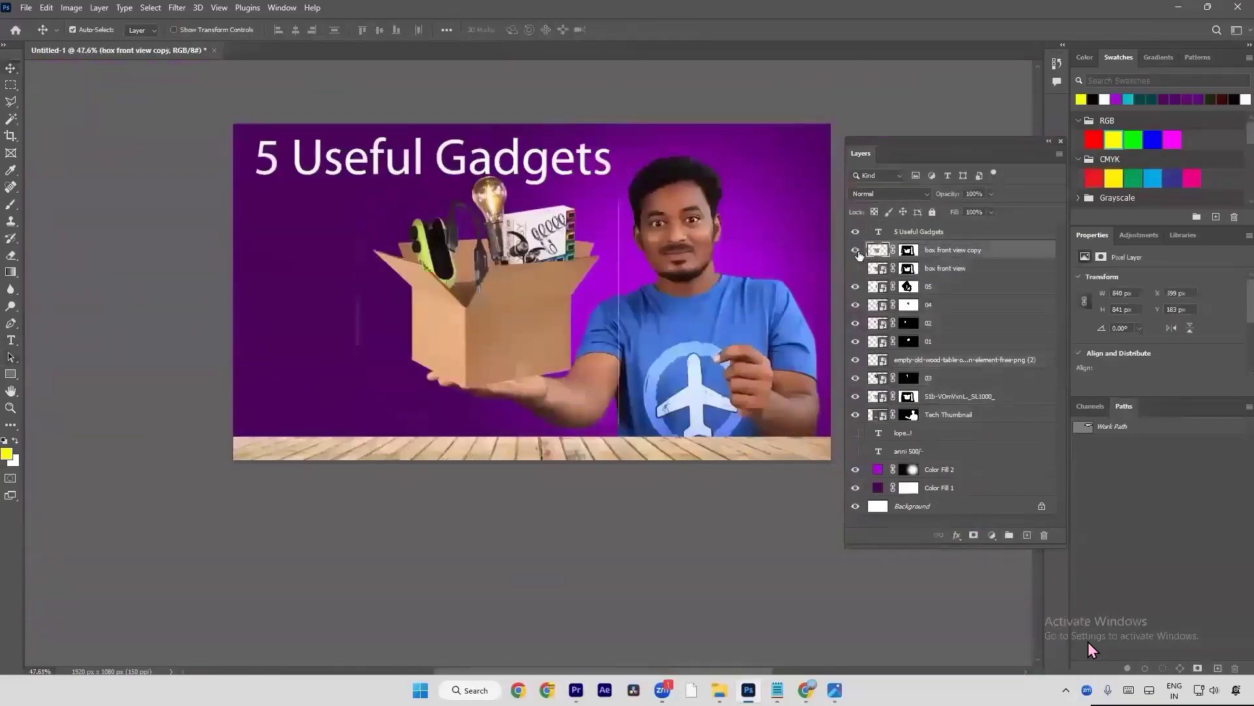
{"action": "left_click", "coordinate": [907, 250]}
{"action": "key", "text": "b"}
{"action": "key", "text": "d"}
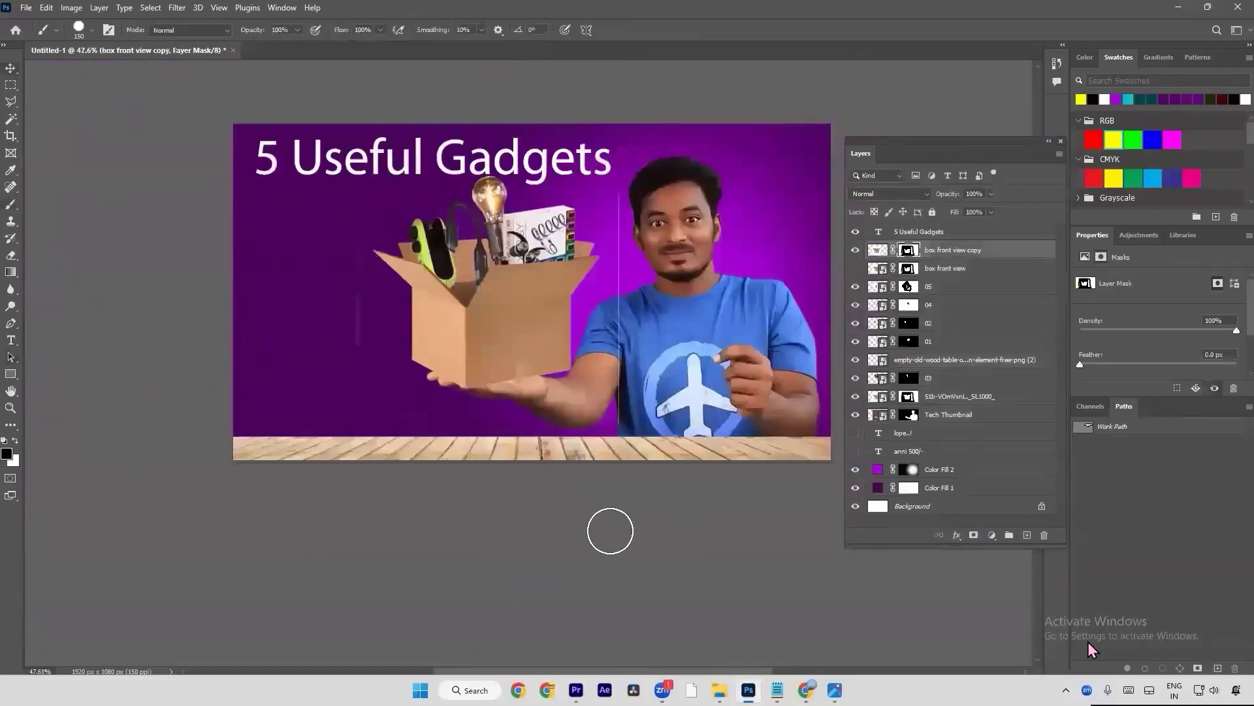
{"action": "left_click", "coordinate": [944, 360]}
{"action": "left_click", "coordinate": [856, 360]}
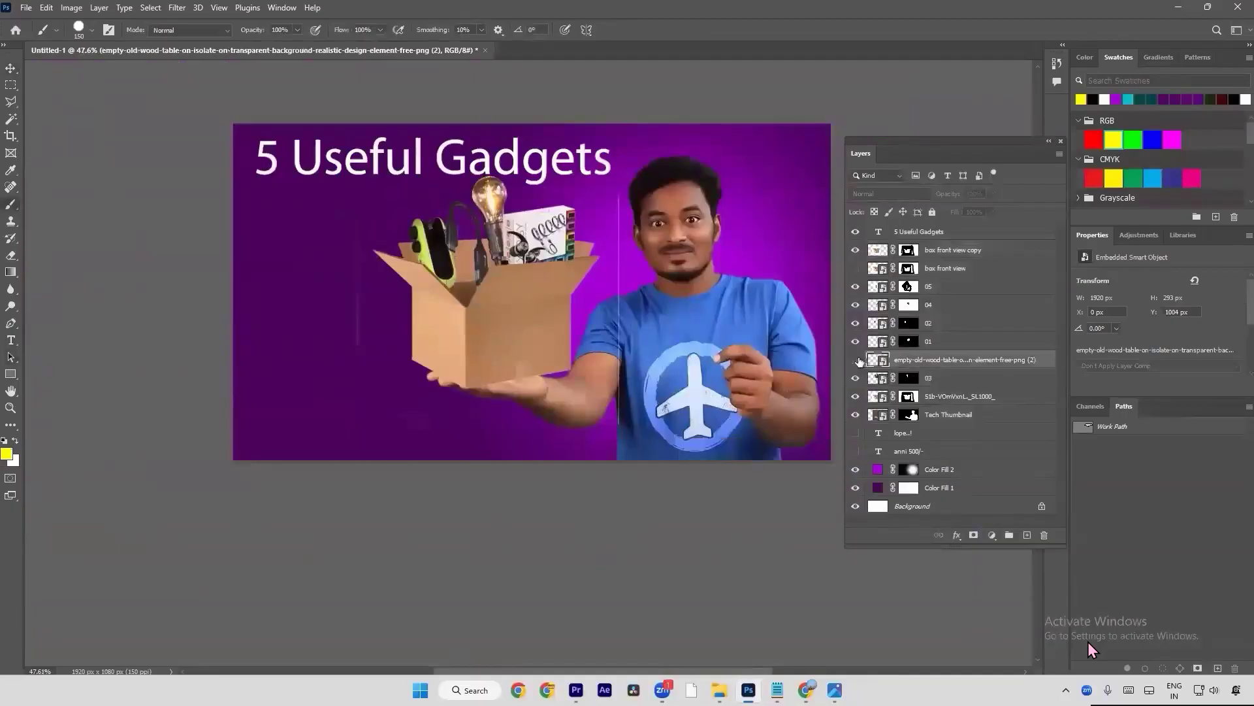
{"action": "left_click", "coordinate": [855, 360]}
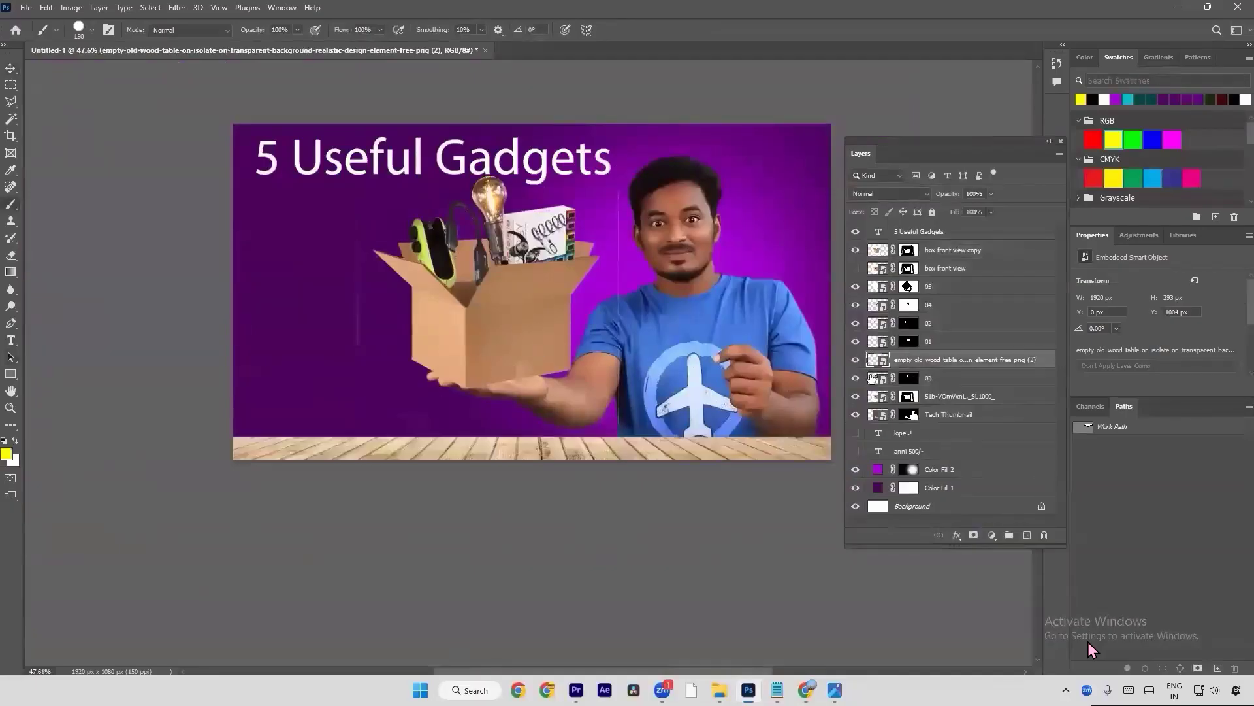
Step: Show the "box front view" layer, try brushing black on its mask over the faint vertical line beside the box, and undo the stroke
{"action": "key", "text": "v"}
{"action": "left_click", "coordinate": [911, 252]}
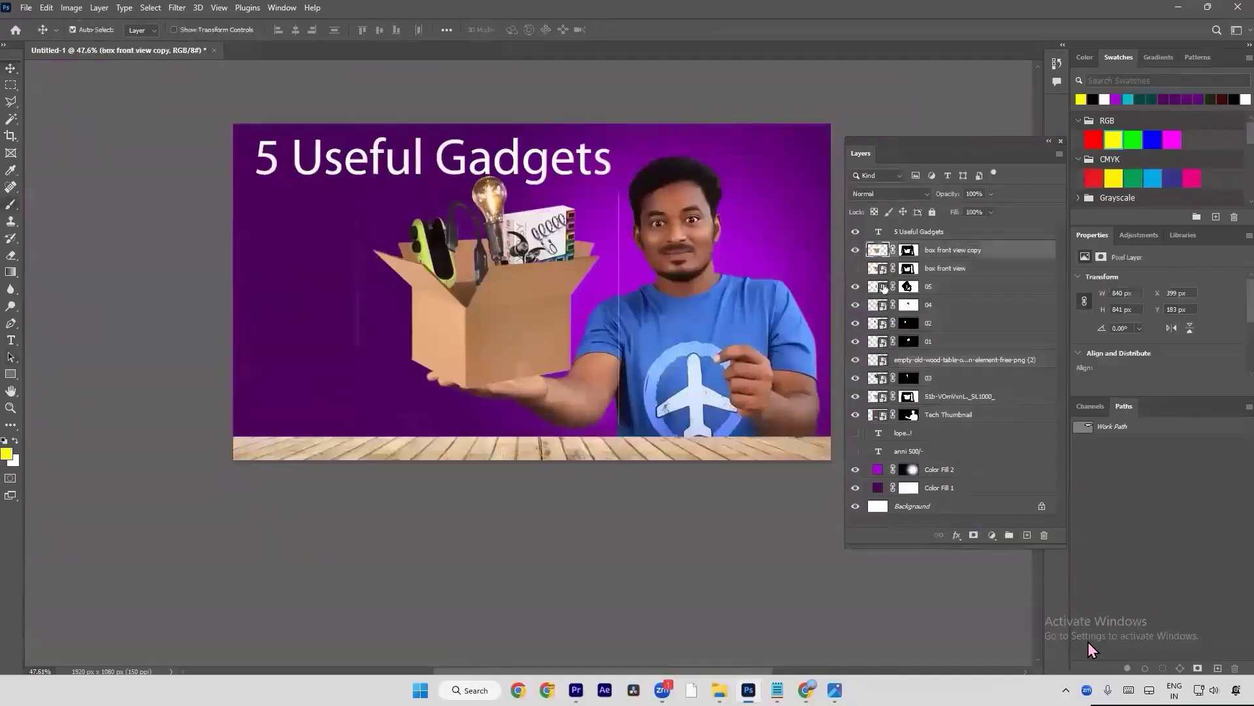
{"action": "left_click", "coordinate": [909, 251]}
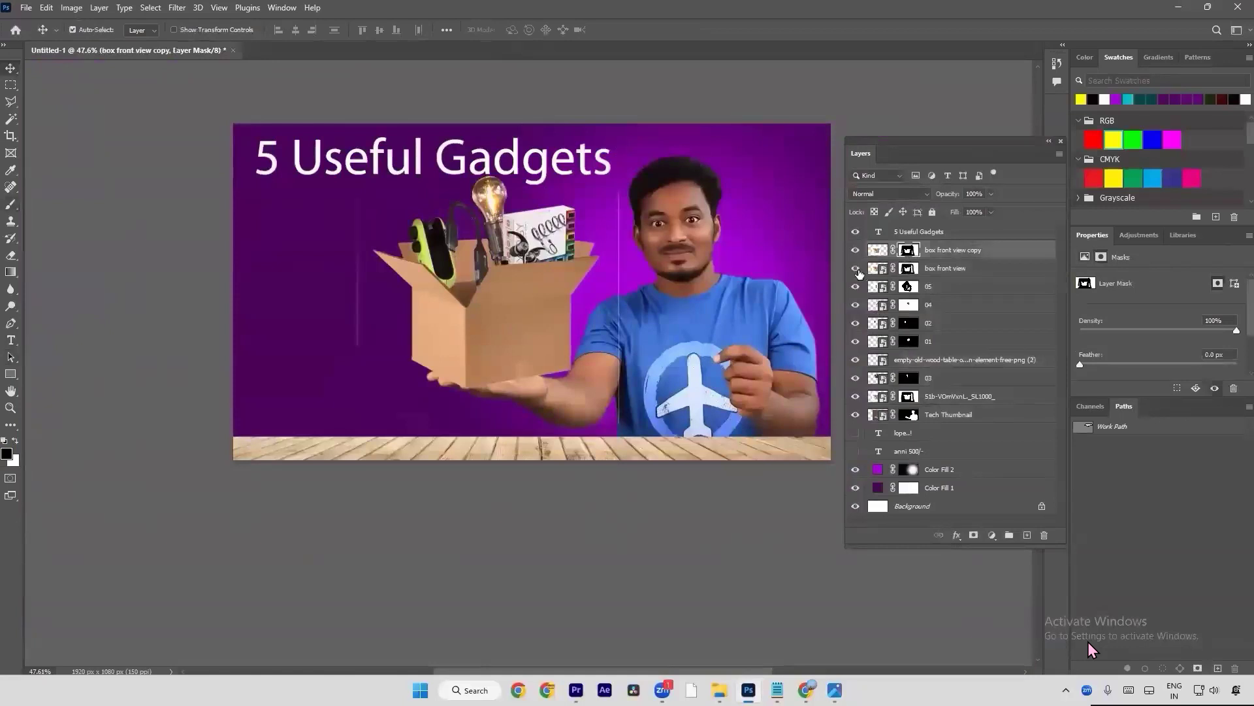
{"action": "left_click", "coordinate": [912, 273]}
{"action": "key", "text": "b"}
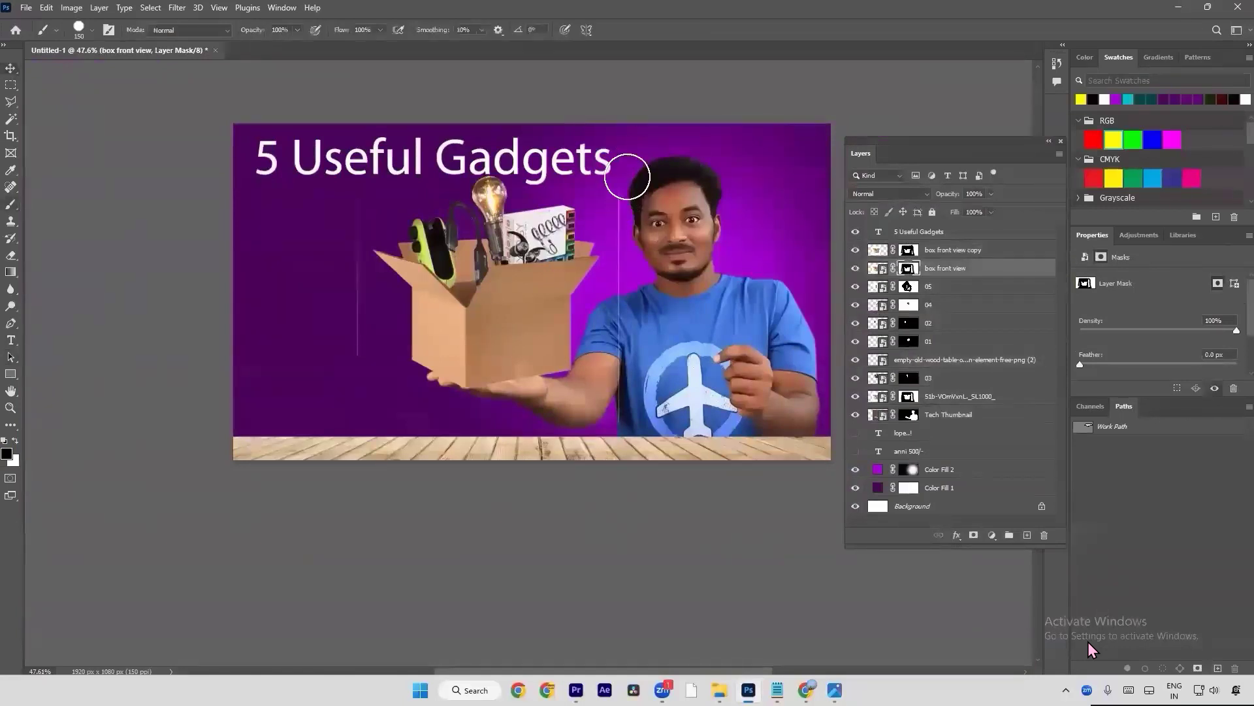
{"action": "mouse_move", "coordinate": [336, 344]}
{"action": "left_mouse_down"}
{"action": "mouse_move", "coordinate": [360, 261]}
{"action": "mouse_move", "coordinate": [371, 331]}
{"action": "left_mouse_up"}
{"action": "key", "text": "ctrl+z"}
Step: Examine the cut-out edges of the cardboard box, the gadgets and the man closely, along with the masks of the two box front layers
{"action": "left_click", "coordinate": [908, 249]}
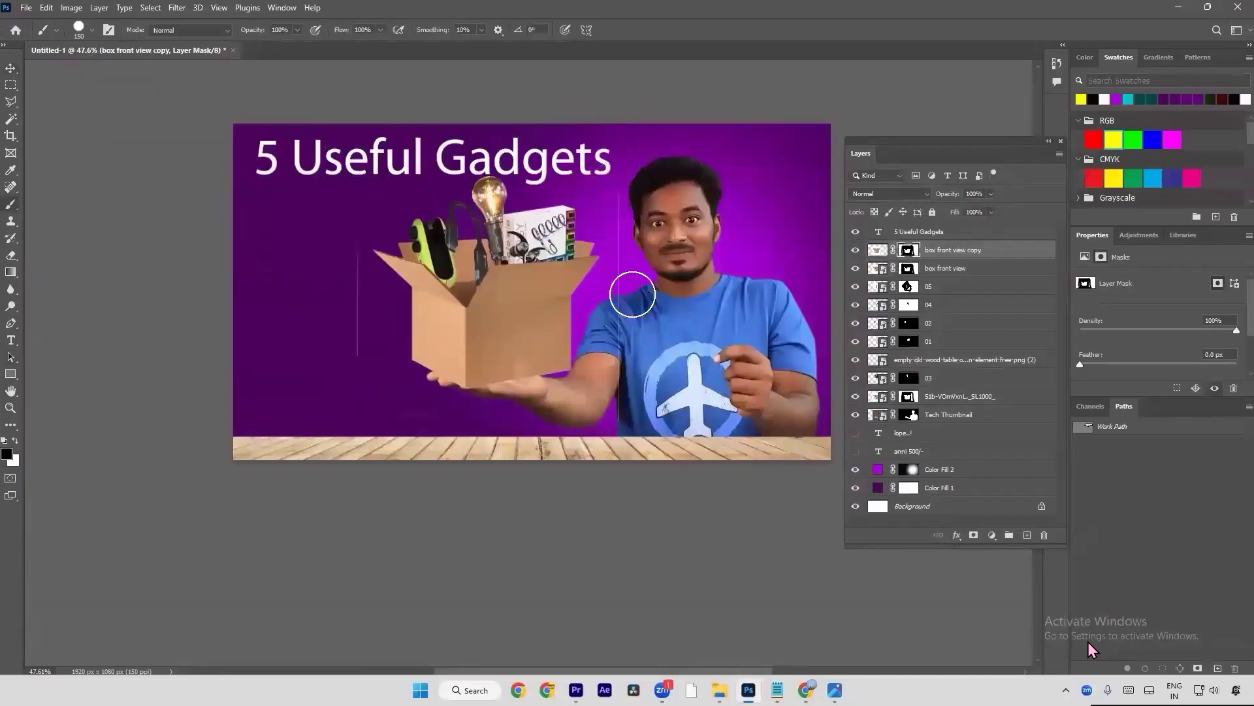
{"action": "scroll", "coordinate": [637, 424], "scroll_direction": "up", "scroll_amount": 4}
{"action": "left_click_drag", "start_coordinate": [639, 354], "coordinate": [609, 514]}
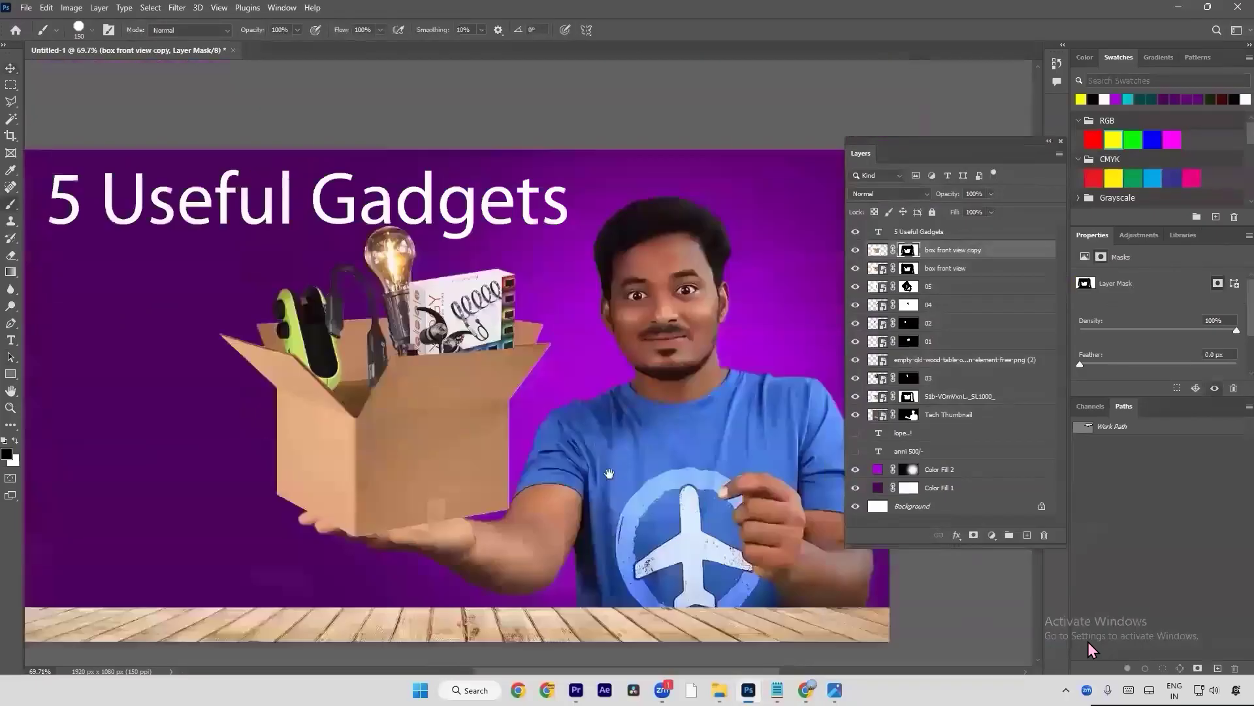
{"action": "key", "text": "a"}
{"action": "scroll", "coordinate": [584, 328], "scroll_direction": "up", "scroll_amount": 5}
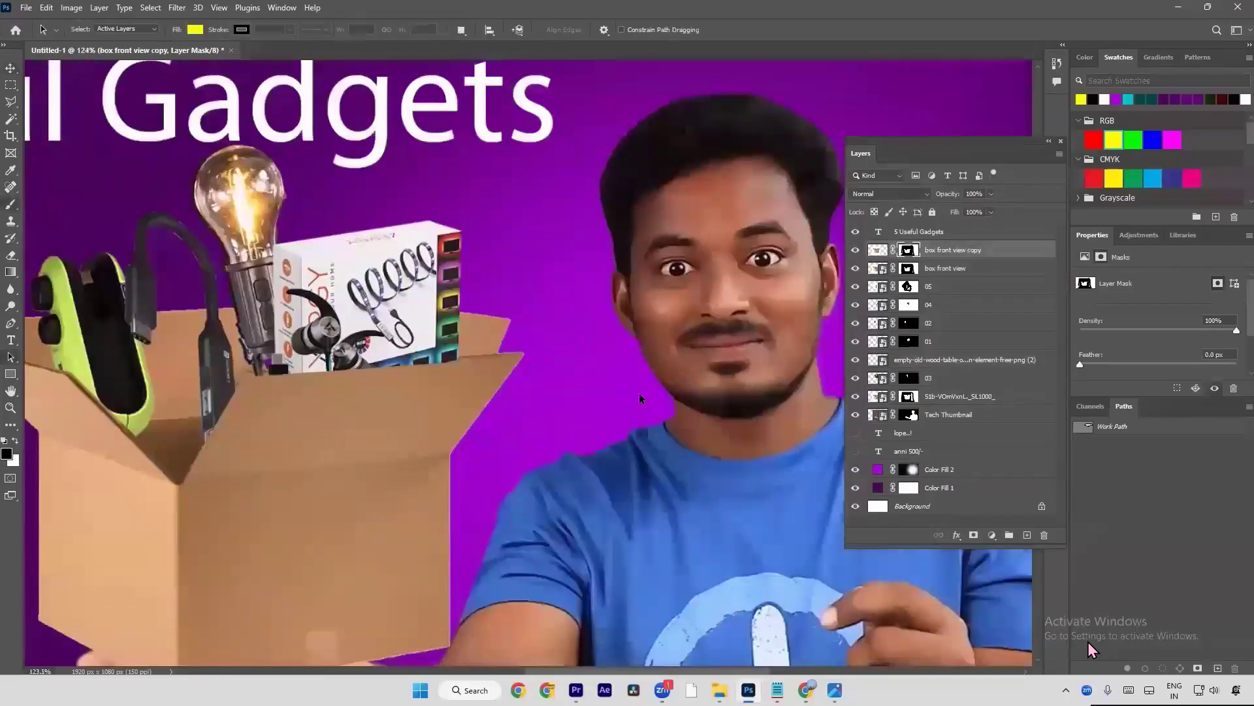
{"action": "scroll", "coordinate": [639, 393], "scroll_direction": "down", "scroll_amount": 7}
{"action": "scroll", "coordinate": [496, 354], "scroll_direction": "up", "scroll_amount": 4}
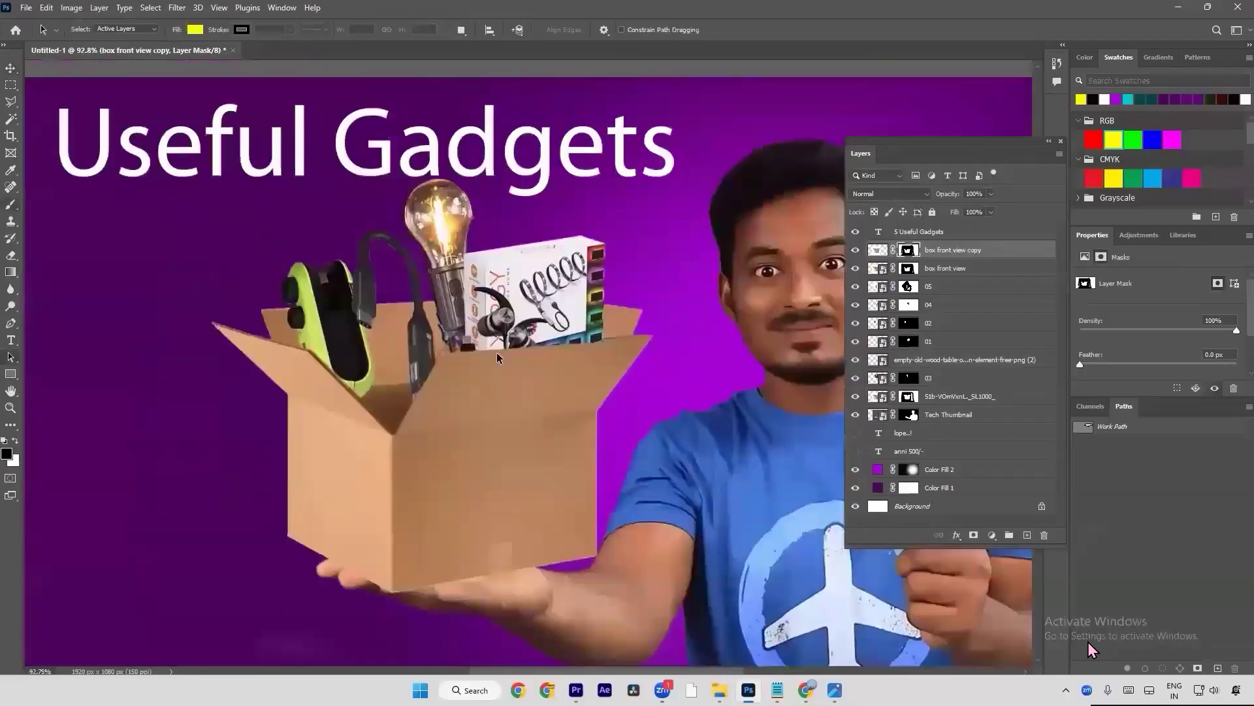
{"action": "scroll", "coordinate": [153, 371], "scroll_direction": "up", "scroll_amount": 6}
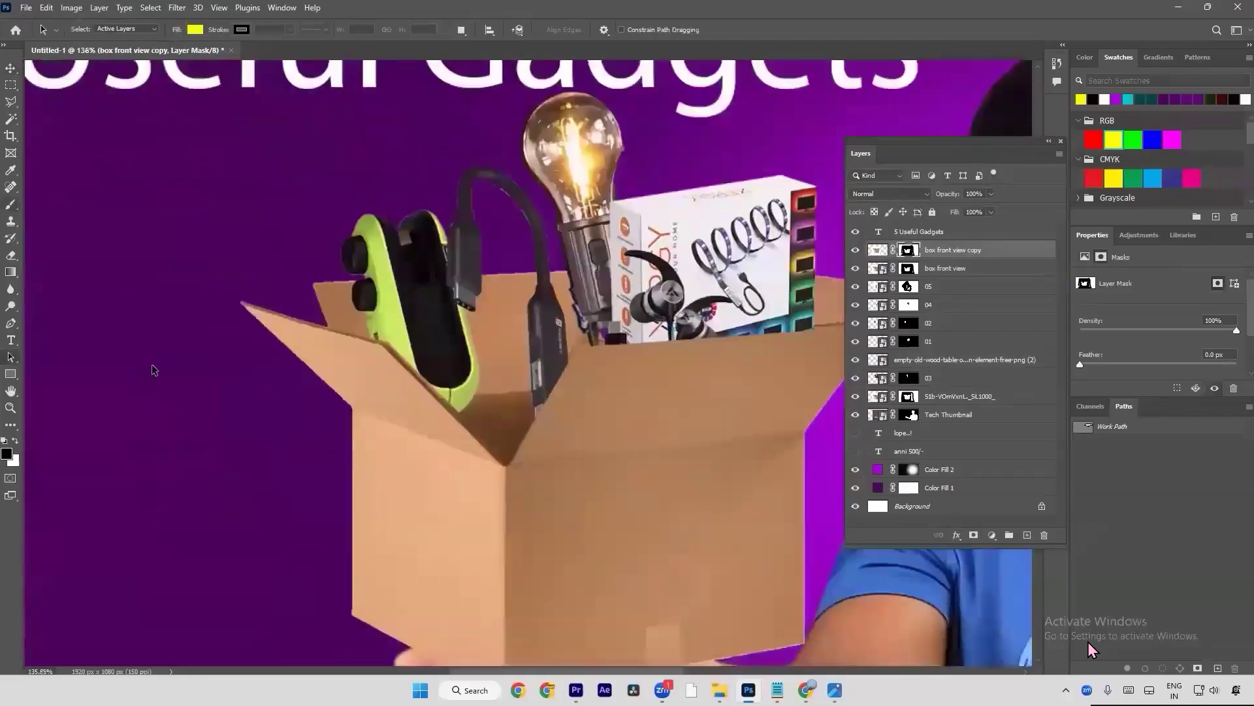
{"action": "scroll", "coordinate": [181, 372], "scroll_direction": "up", "scroll_amount": 3}
{"action": "key", "text": "v"}
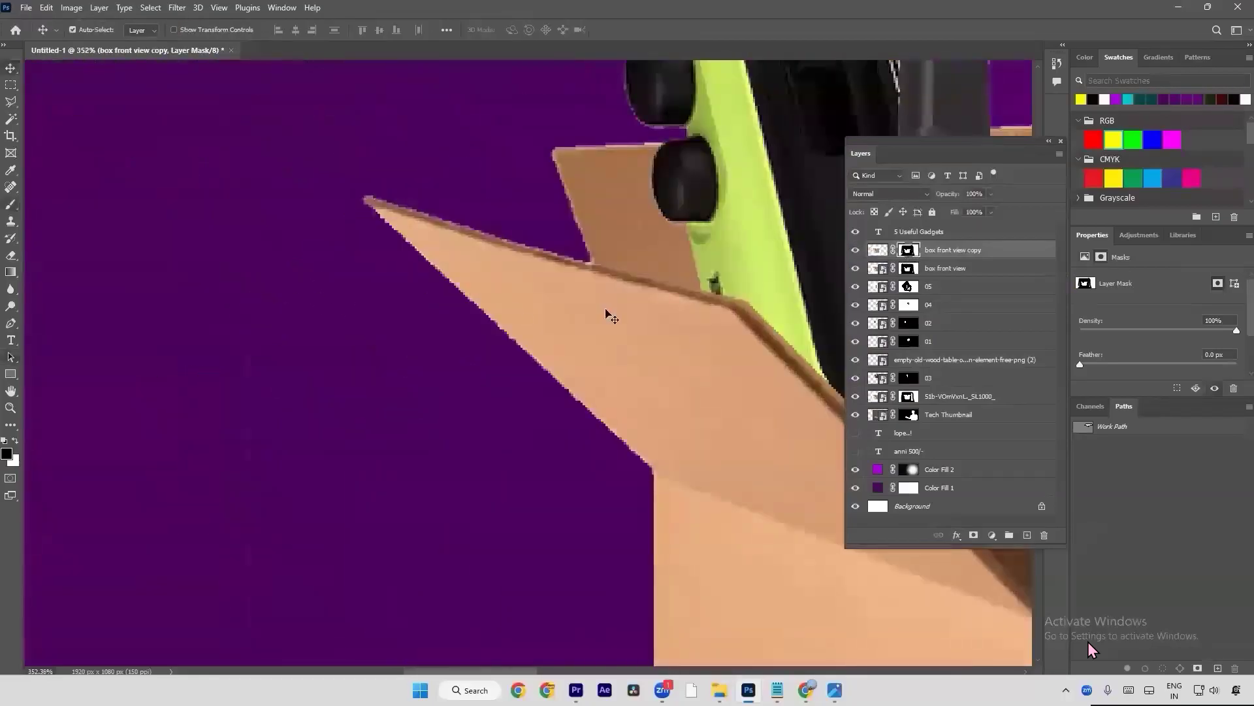
{"action": "scroll", "coordinate": [526, 320], "scroll_direction": "down", "scroll_amount": 3}
{"action": "scroll", "coordinate": [526, 321], "scroll_direction": "down", "scroll_amount": 4}
{"action": "key", "text": "b"}
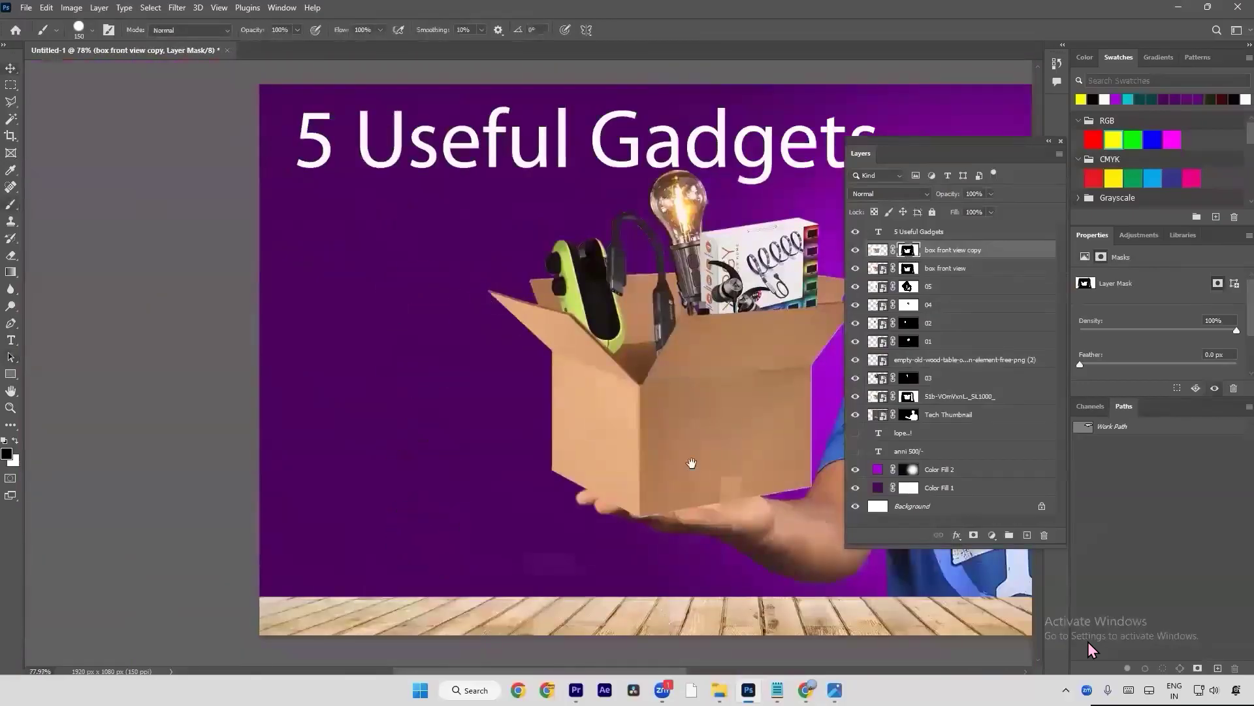
{"action": "left_click_drag", "start_coordinate": [692, 463], "coordinate": [452, 466]}
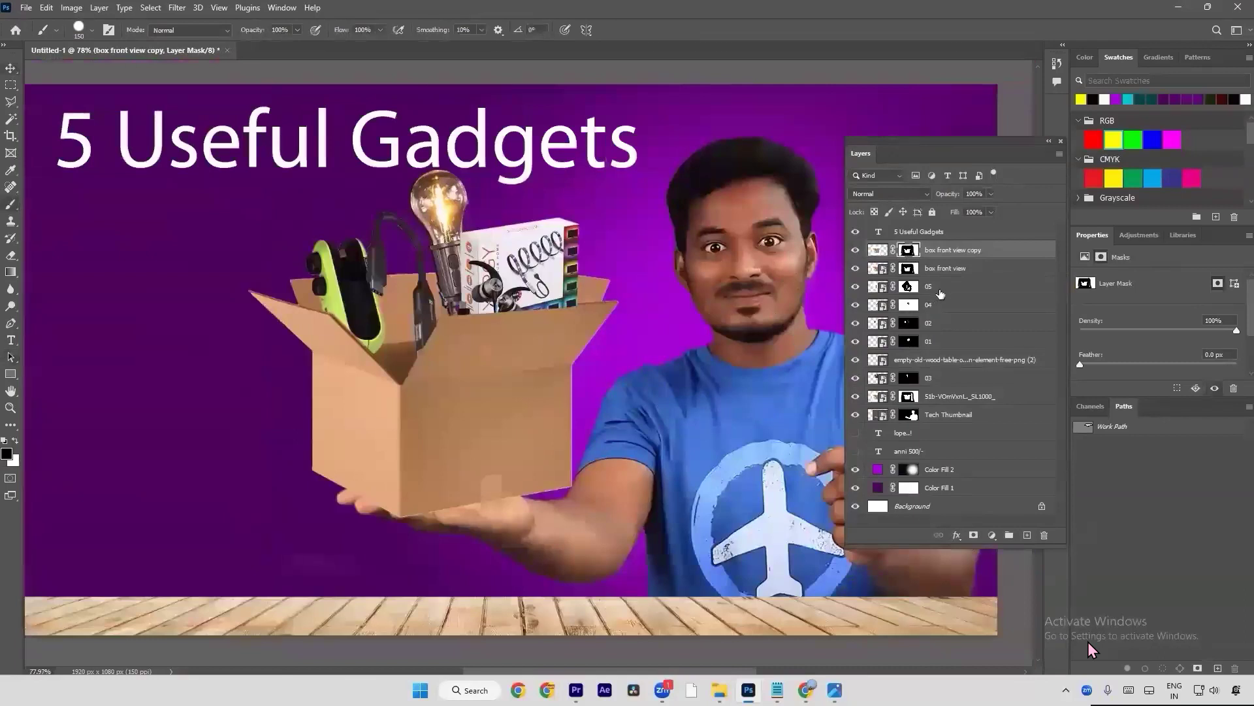
{"action": "left_click", "coordinate": [954, 271]}
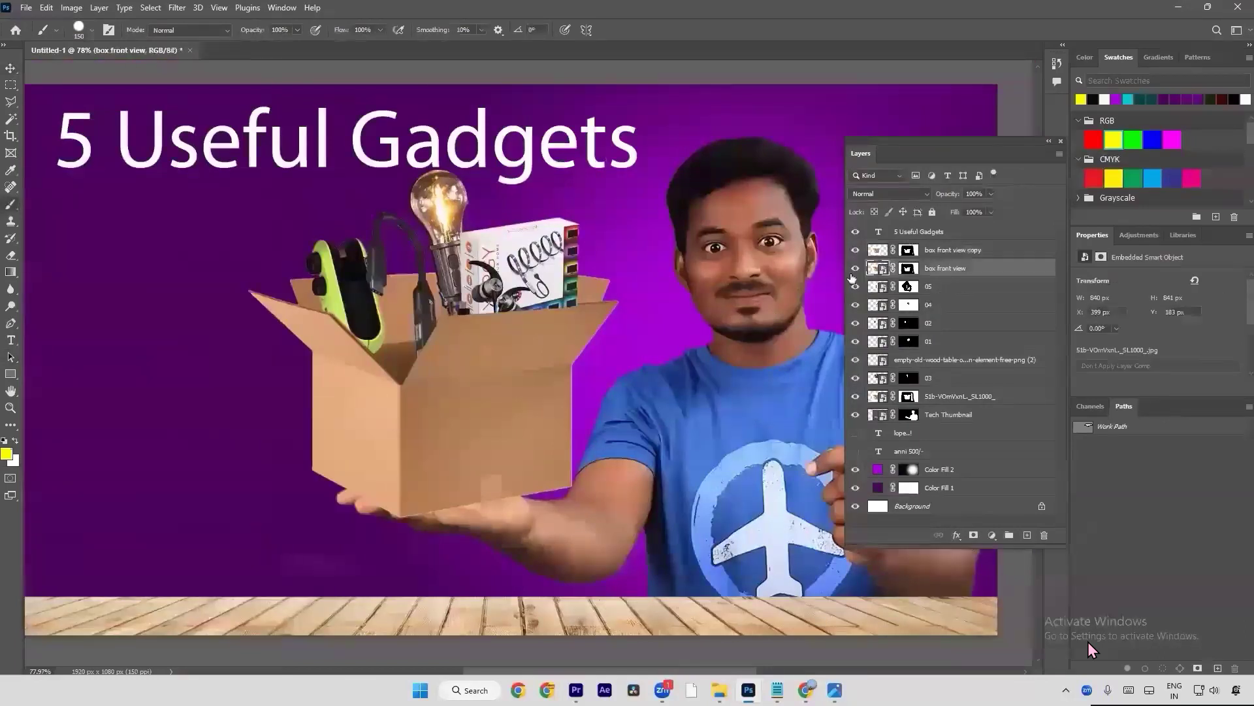
{"action": "left_click", "coordinate": [907, 268]}
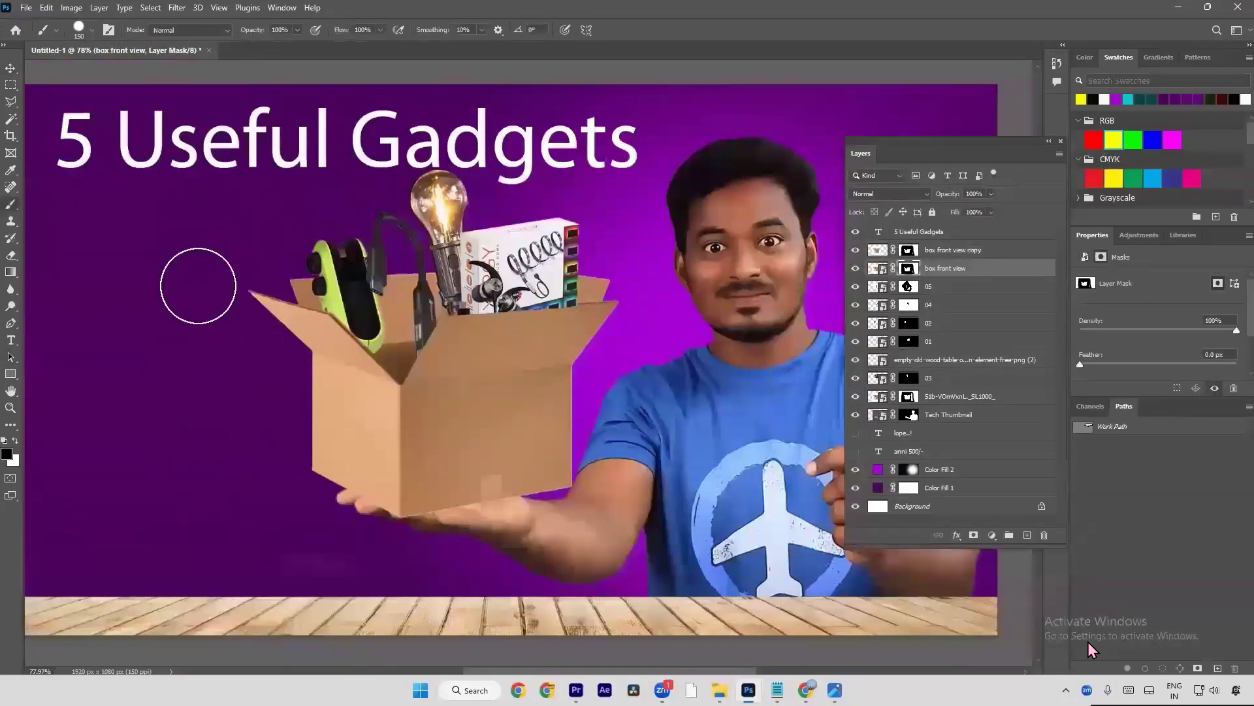
{"action": "key", "text": "v"}
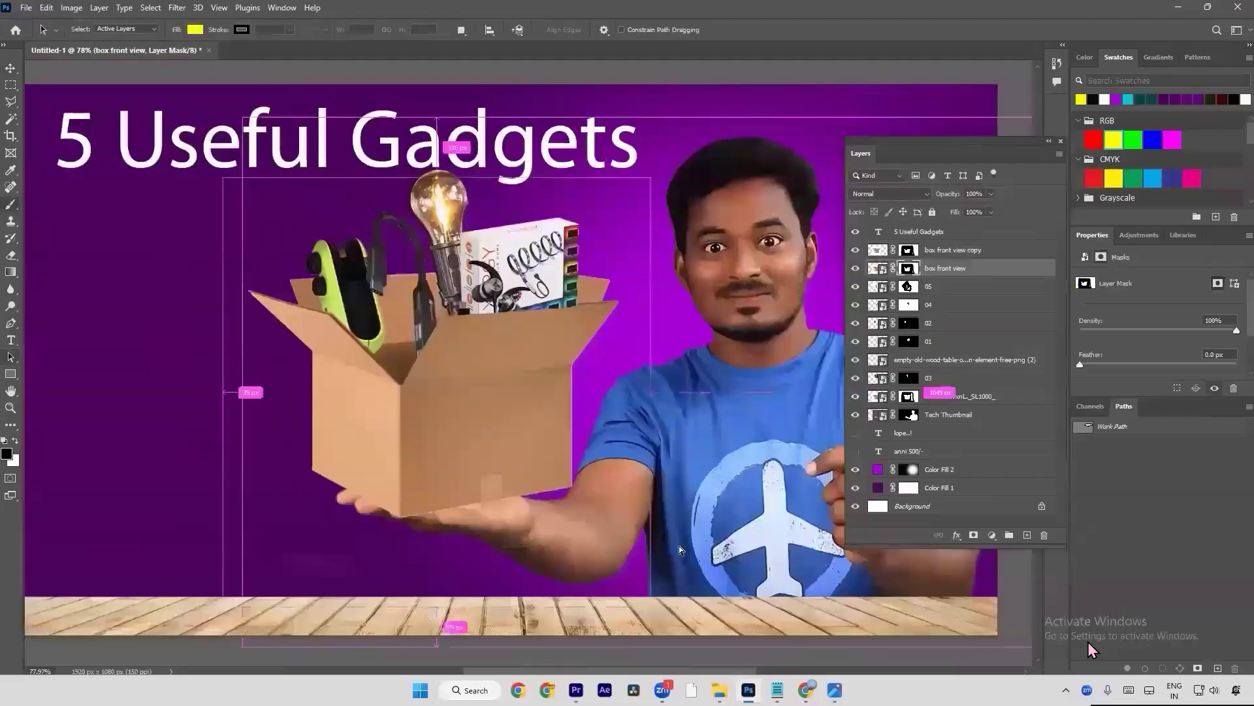
{"action": "key", "text": "ctrl+minus"}
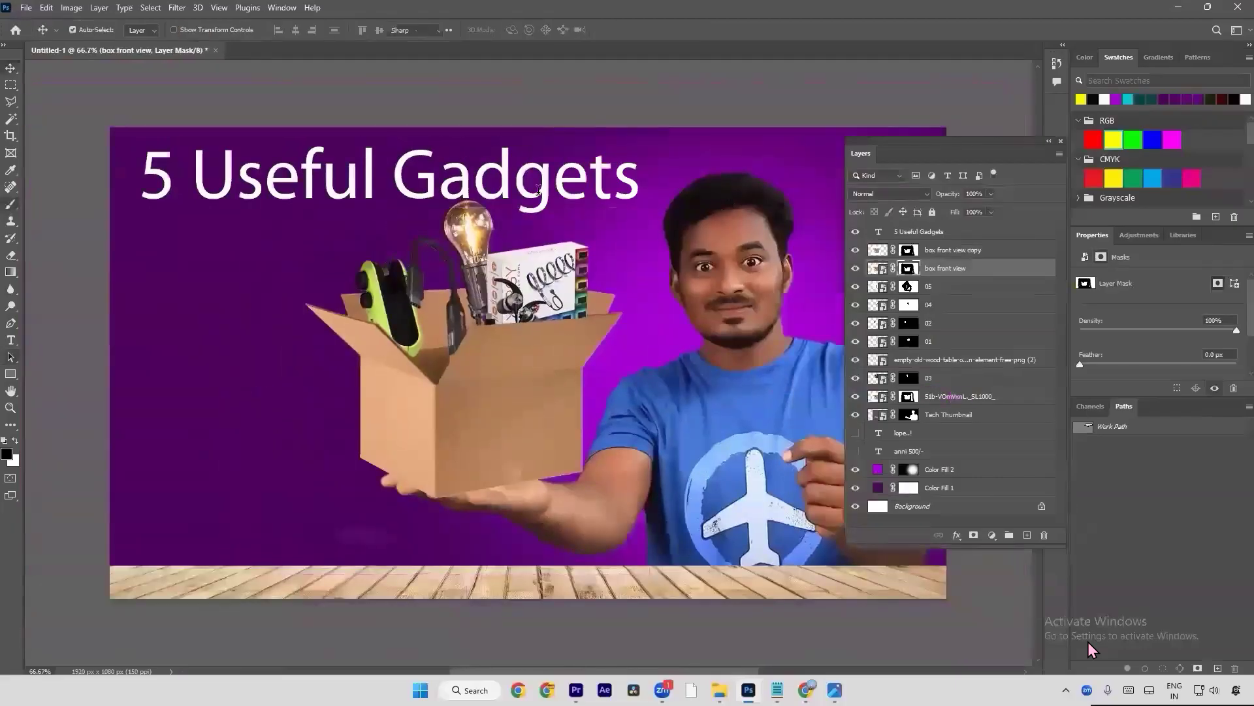
Step: Enlarge the "5 Useful Gadgets" title slightly with Free Transform to a text size of about 79.93 pt
{"action": "key", "text": "t"}
{"action": "left_click", "coordinate": [530, 182]}
{"action": "key", "text": "ctrl+a"}
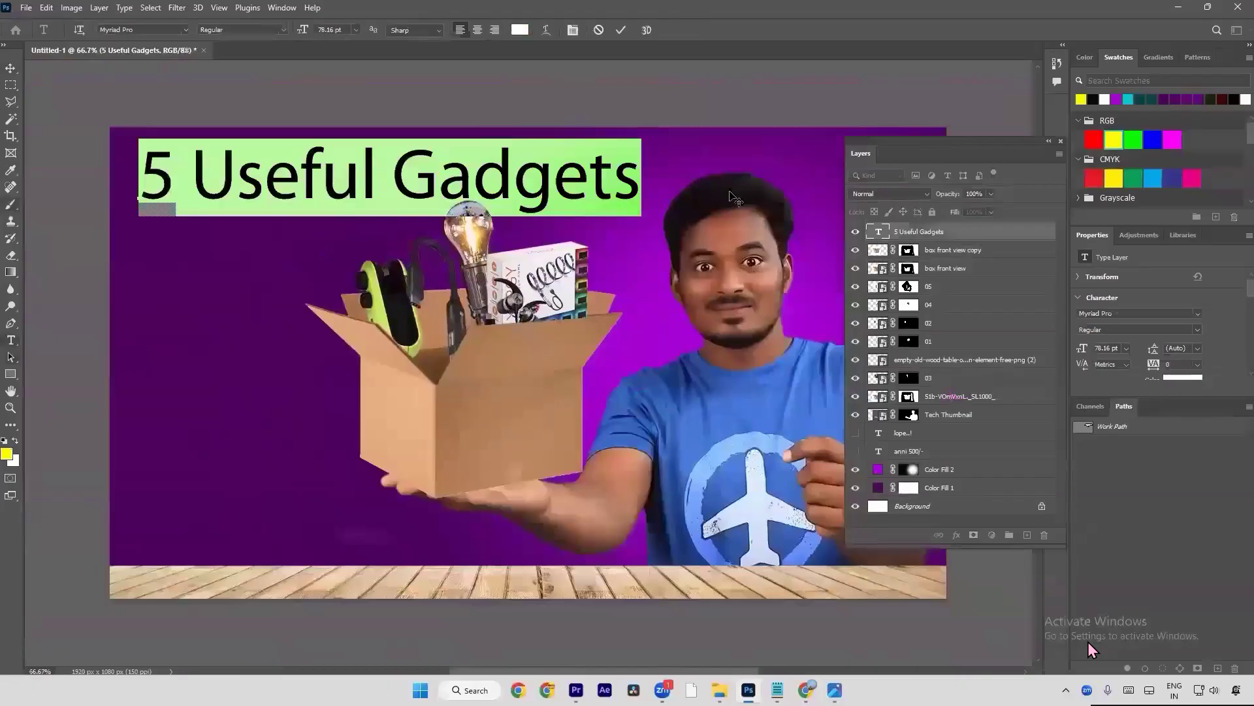
{"action": "left_click", "coordinate": [621, 28]}
{"action": "key", "text": "ctrl+t"}
{"action": "mouse_move", "coordinate": [642, 177]}
{"action": "left_mouse_down"}
{"action": "mouse_move", "coordinate": [675, 177]}
{"action": "mouse_move", "coordinate": [644, 177]}
{"action": "left_mouse_up"}
{"action": "key", "text": "Return"}
{"action": "left_click", "coordinate": [607, 186]}
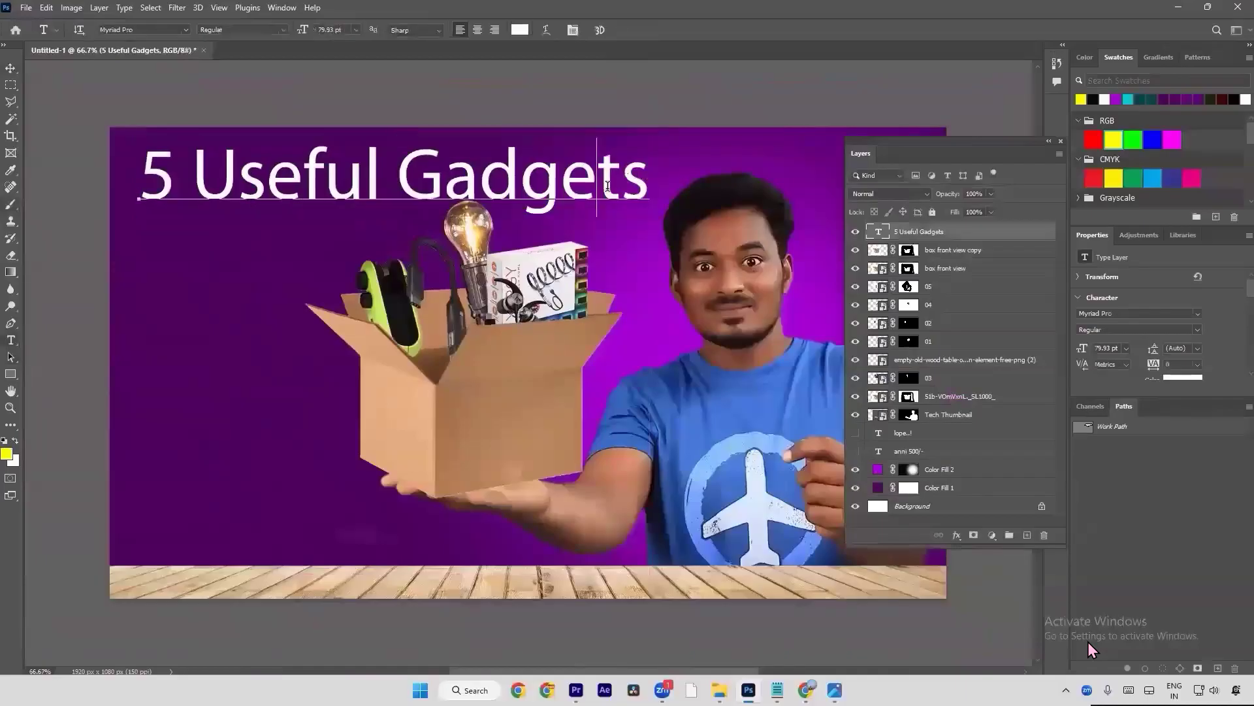
{"action": "left_click", "coordinate": [620, 31]}
{"action": "key", "text": "a"}
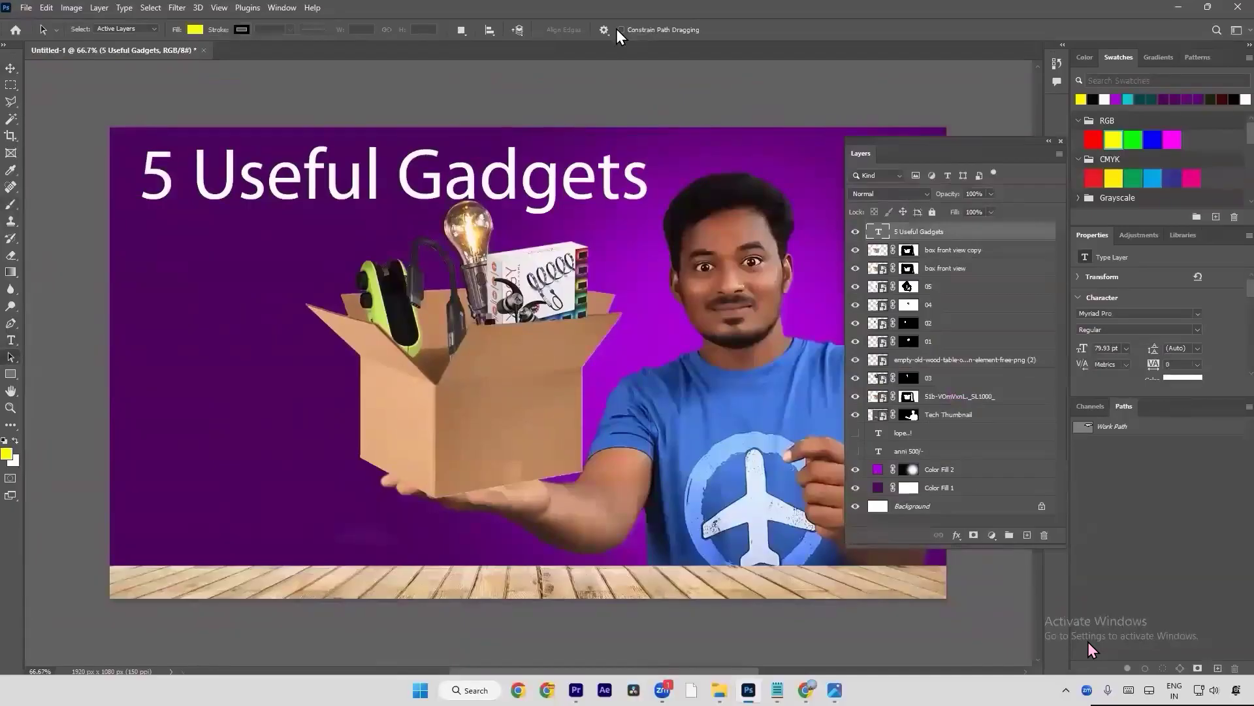
Step: Change the font of the whole "5 Useful Gadgets" title to Anton Regular
{"action": "key", "text": "t"}
{"action": "left_click", "coordinate": [591, 172]}
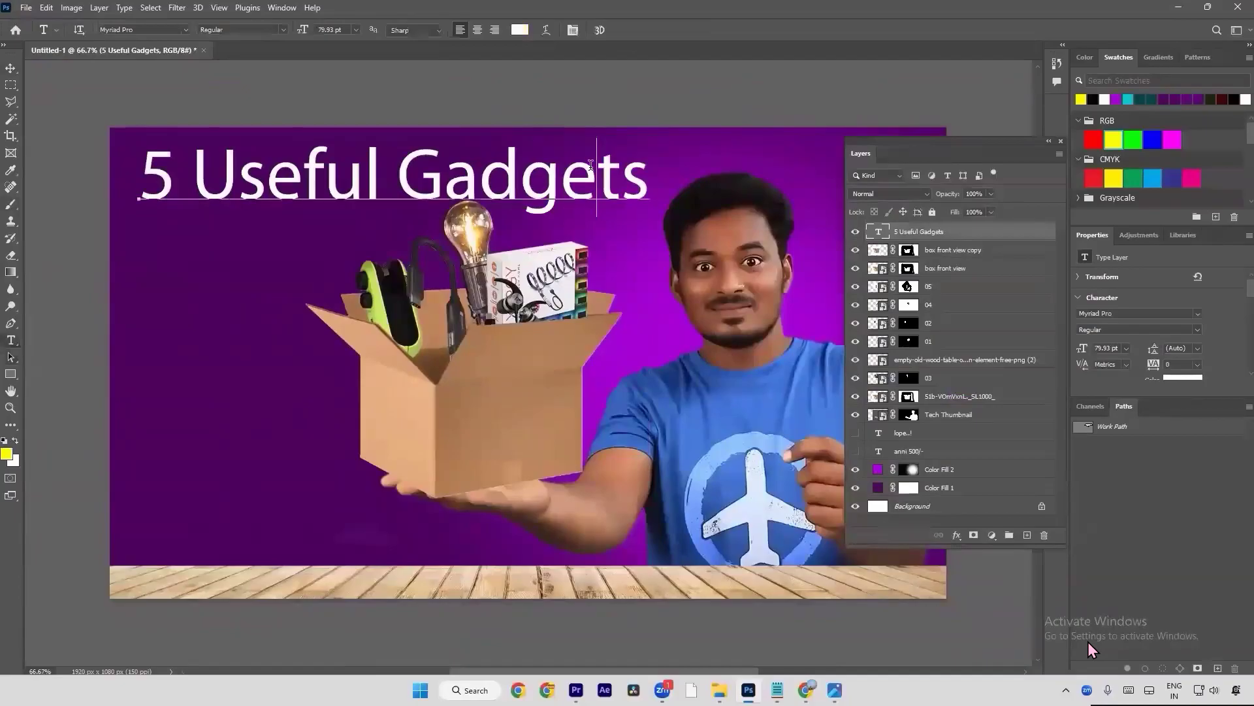
{"action": "key", "text": "ctrl+a"}
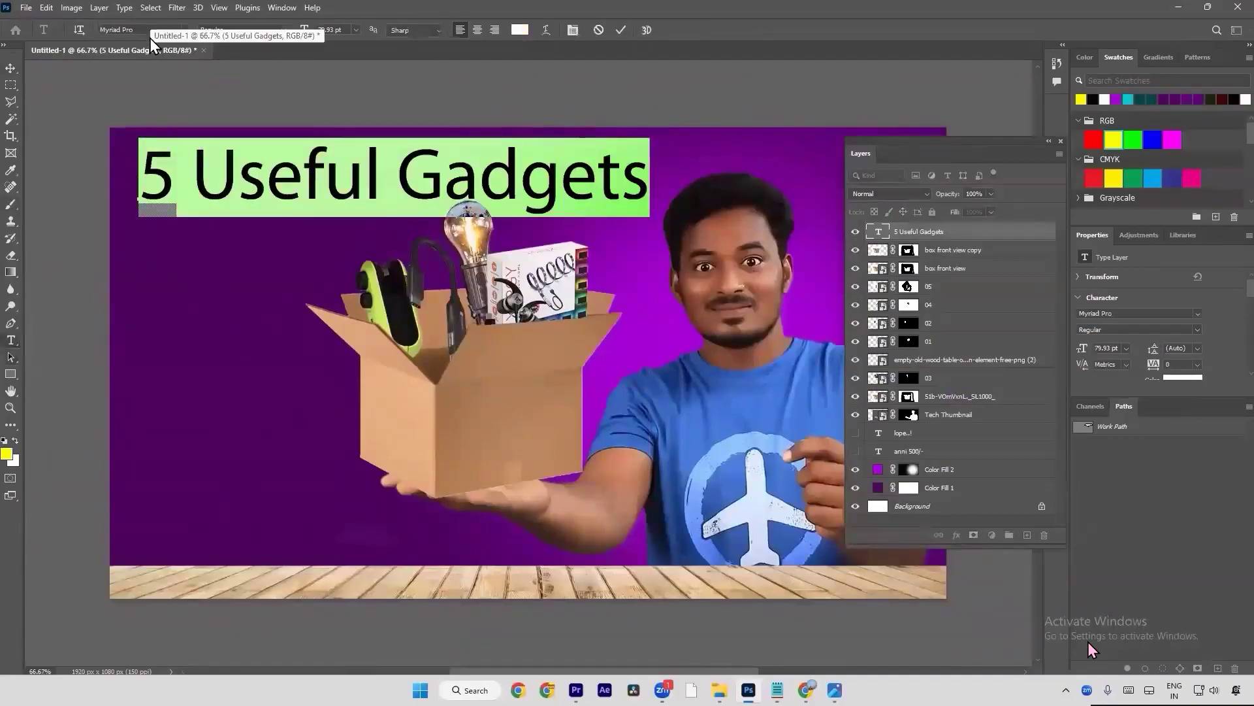
{"action": "left_click", "coordinate": [149, 30]}
{"action": "type", "text": "anton"}
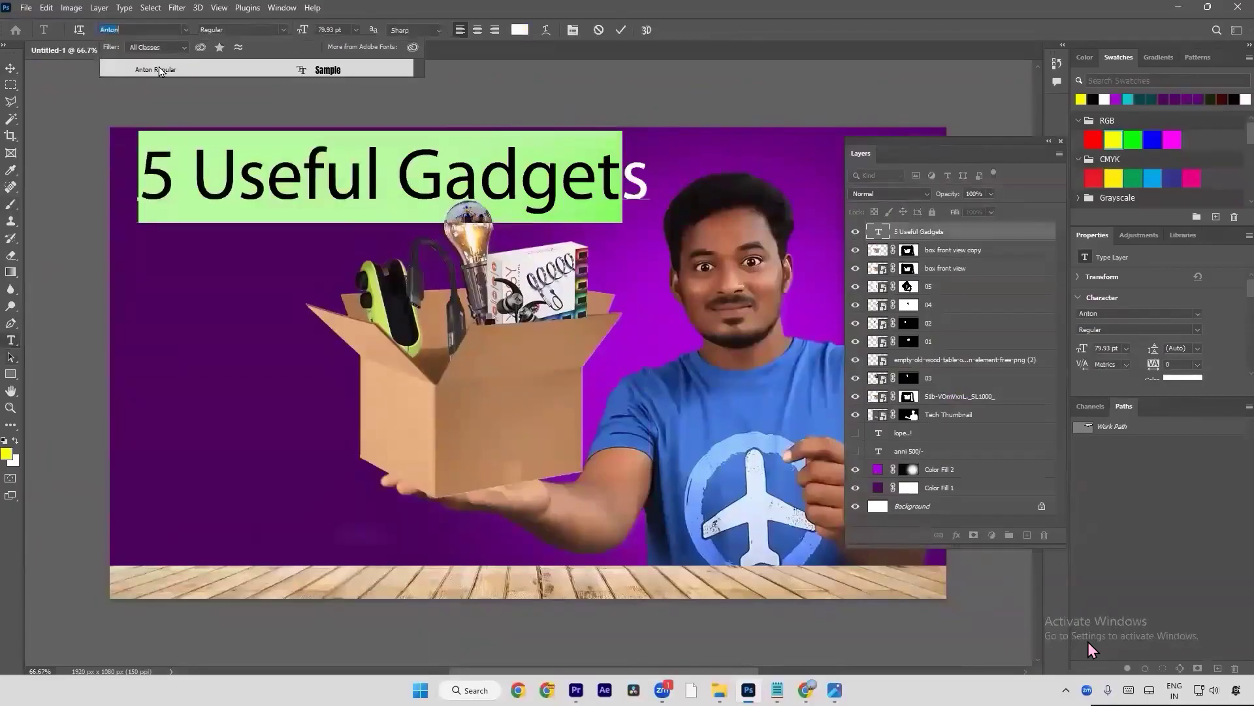
{"action": "left_click", "coordinate": [157, 68]}
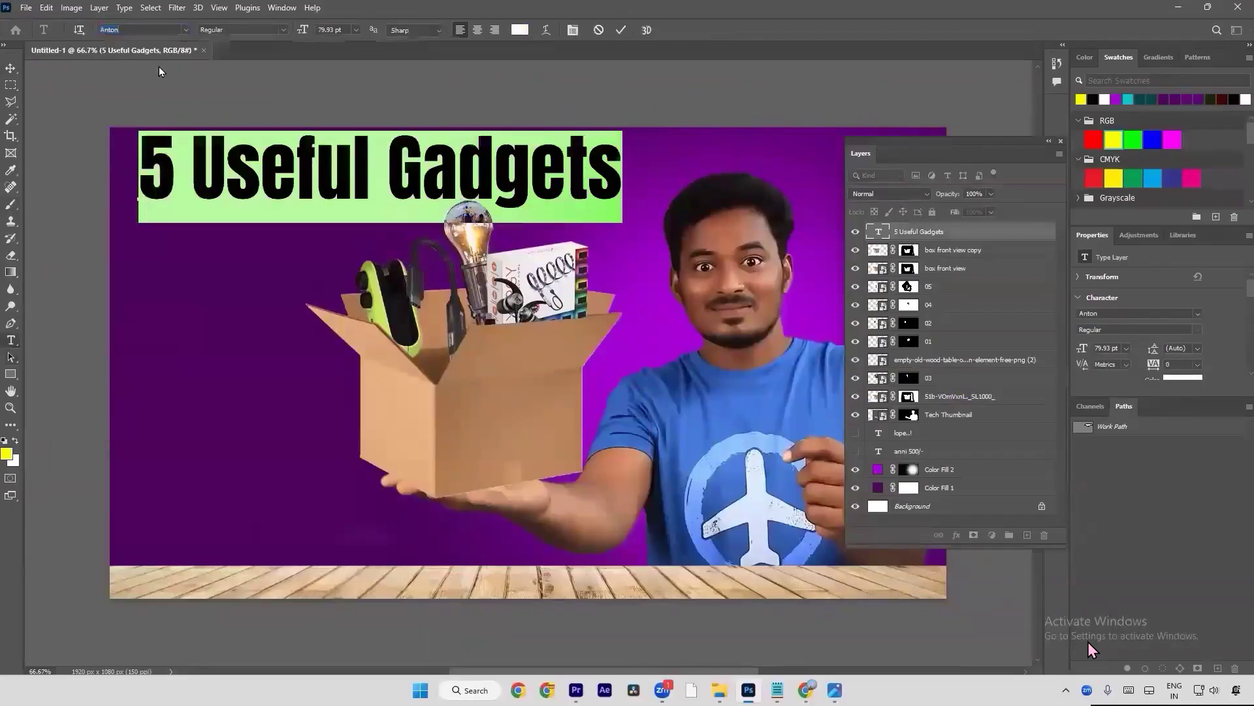
Step: Apply All Caps to the title and move it down about 32 px with Free Transform
{"action": "left_click", "coordinate": [573, 30]}
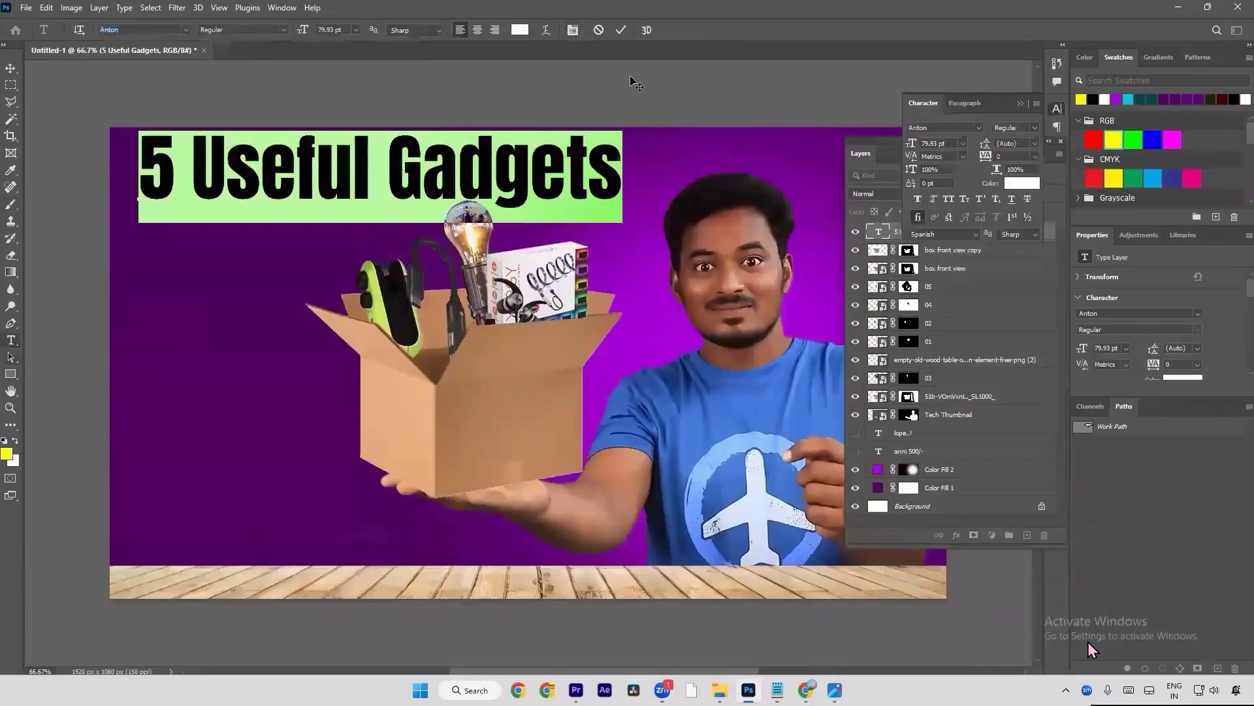
{"action": "left_click", "coordinate": [950, 200]}
{"action": "key", "text": "ctrl+Return"}
{"action": "key", "text": "ctrl+t"}
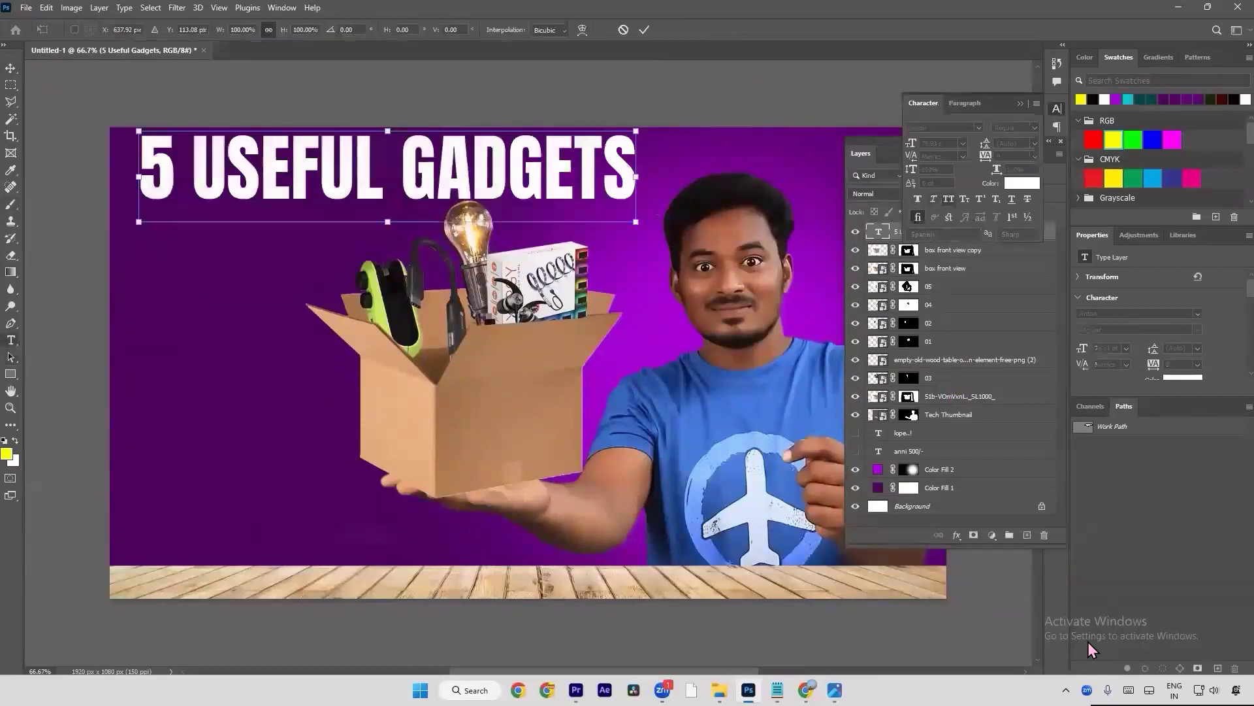
{"action": "left_click_drag", "start_coordinate": [579, 205], "coordinate": [585, 222]}
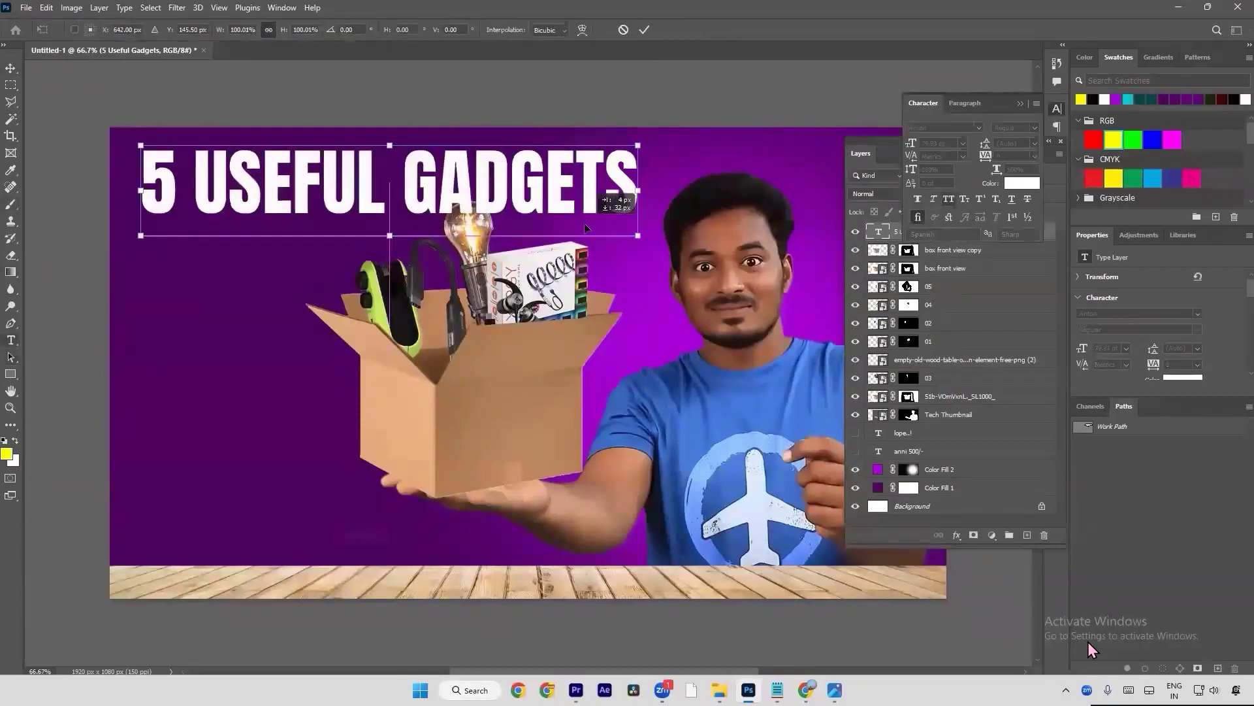
{"action": "key", "text": "Return"}
Step: Rearrange the gadgets in the box: lower the bulb beneath the title, shift the product box right, and nudge the earphones and green controller slightly
{"action": "key", "text": "v"}
{"action": "scroll", "coordinate": [468, 254], "scroll_direction": "up", "scroll_amount": 3}
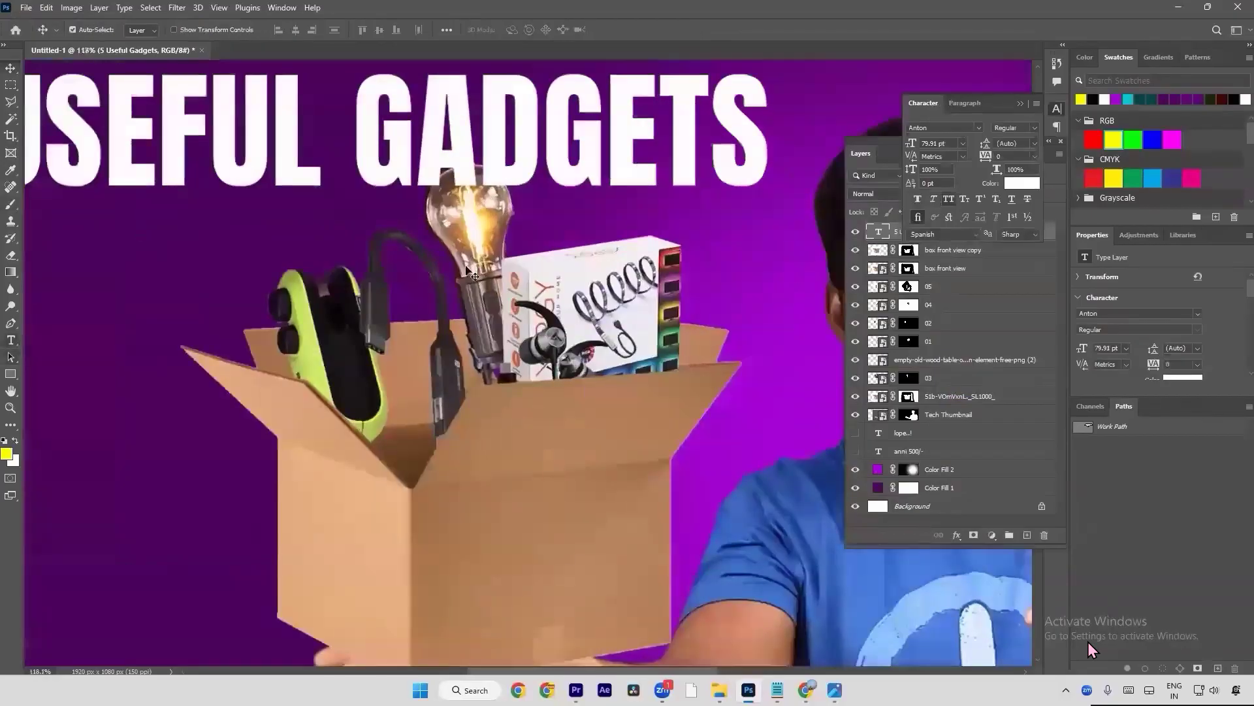
{"action": "left_click", "coordinate": [493, 373]}
{"action": "left_click_drag", "start_coordinate": [494, 373], "coordinate": [403, 379]}
{"action": "key", "text": "ctrl+z"}
{"action": "left_click_drag", "start_coordinate": [482, 249], "coordinate": [486, 275]}
{"action": "left_click_drag", "start_coordinate": [584, 287], "coordinate": [614, 290]}
{"action": "left_click_drag", "start_coordinate": [552, 344], "coordinate": [549, 346]}
{"action": "left_click_drag", "start_coordinate": [366, 373], "coordinate": [371, 375]}
{"action": "key", "text": "a"}
Step: Delete the "box front view copy" layer, keeping the "box front view" layer
{"action": "scroll", "coordinate": [489, 499], "scroll_direction": "down", "scroll_amount": 4}
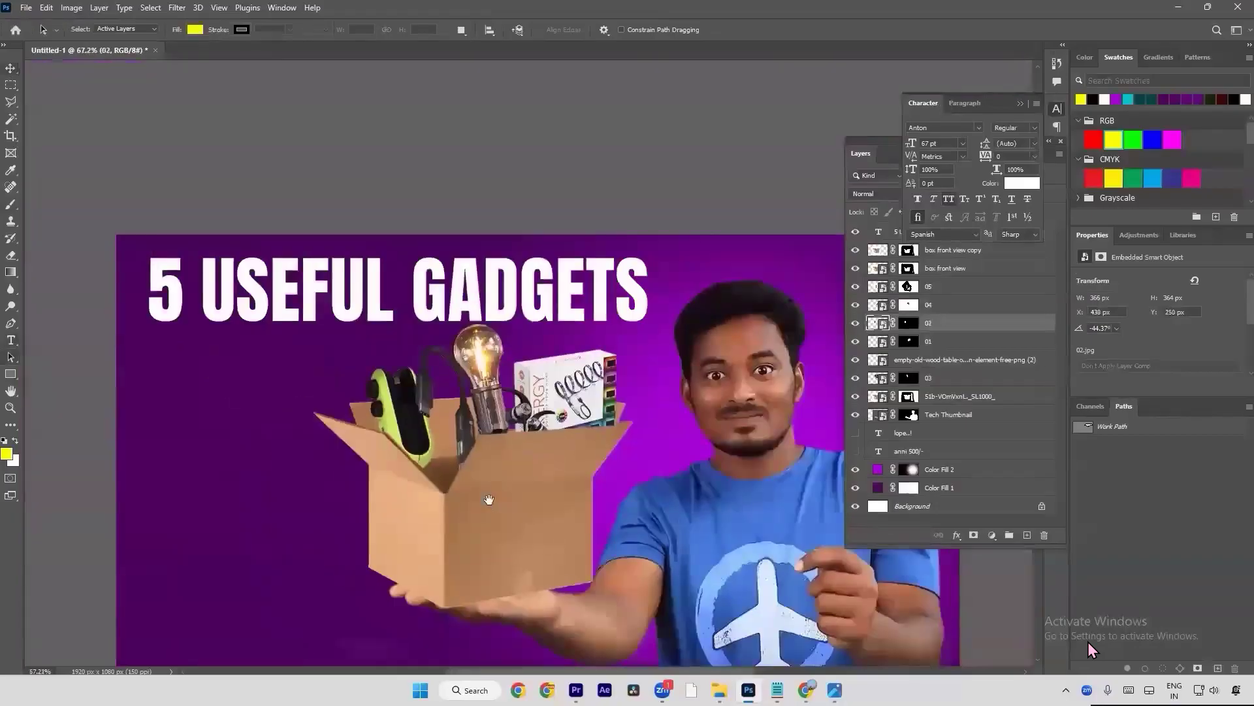
{"action": "scroll", "coordinate": [456, 433], "scroll_direction": "down", "scroll_amount": 2}
{"action": "key", "text": "v"}
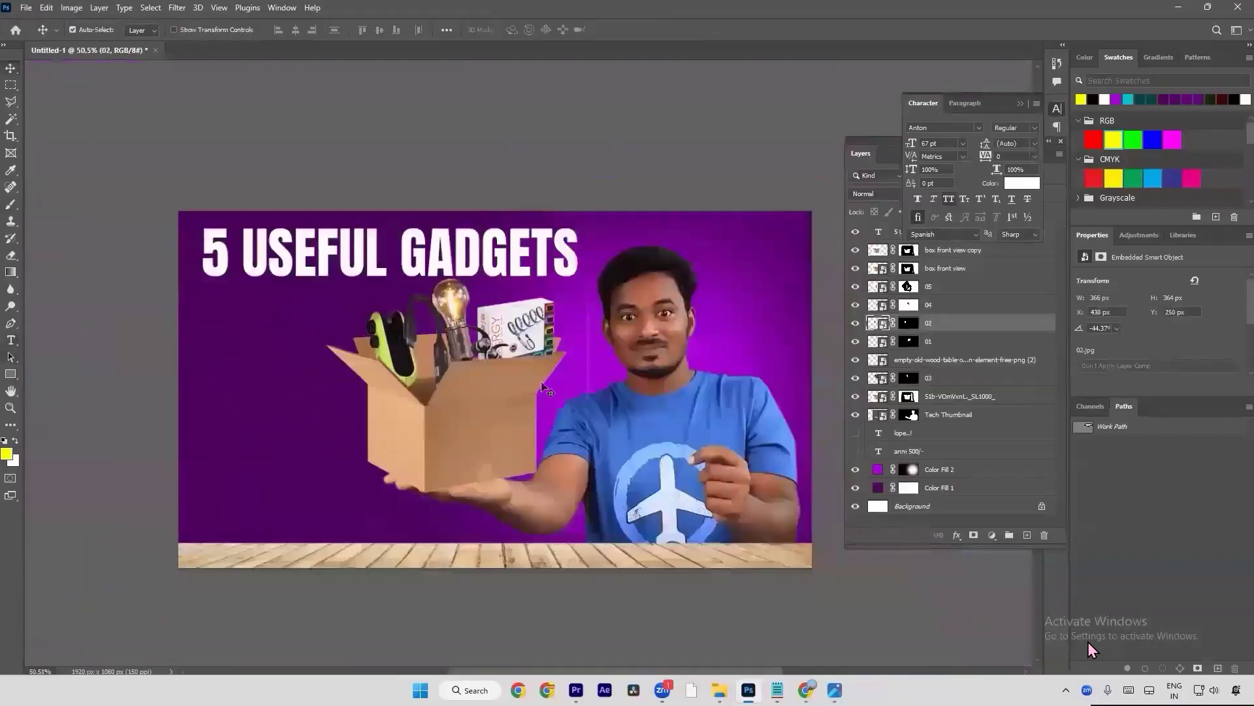
{"action": "scroll", "coordinate": [530, 381], "scroll_direction": "up", "scroll_amount": 4}
{"action": "left_click", "coordinate": [928, 250]}
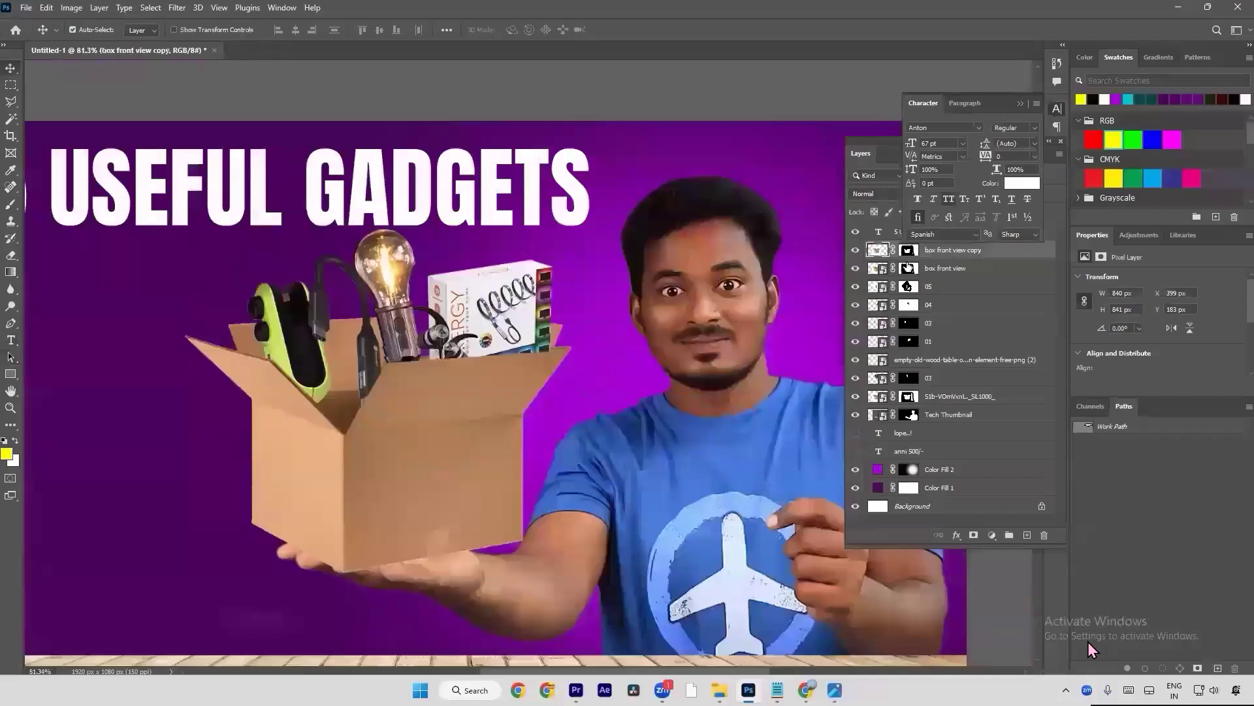
{"action": "key", "text": "Delete"}
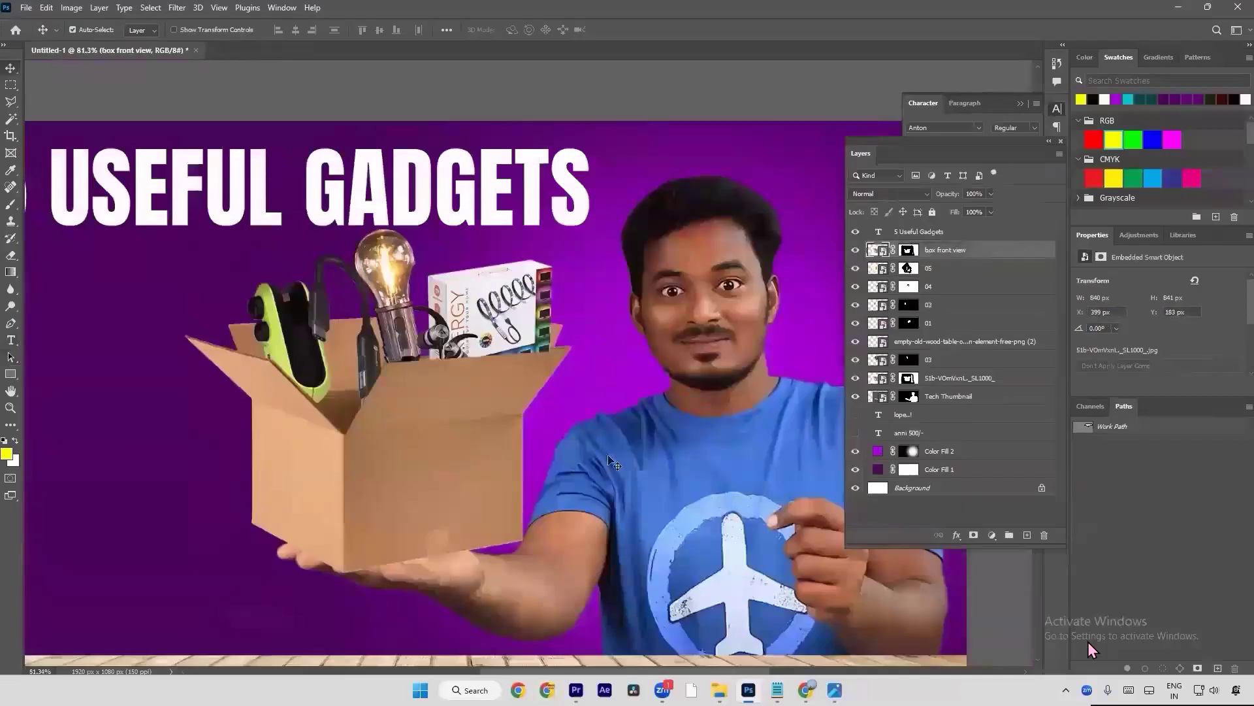
{"action": "key", "text": "b"}
{"action": "scroll", "coordinate": [610, 465], "scroll_direction": "down", "scroll_amount": 3}
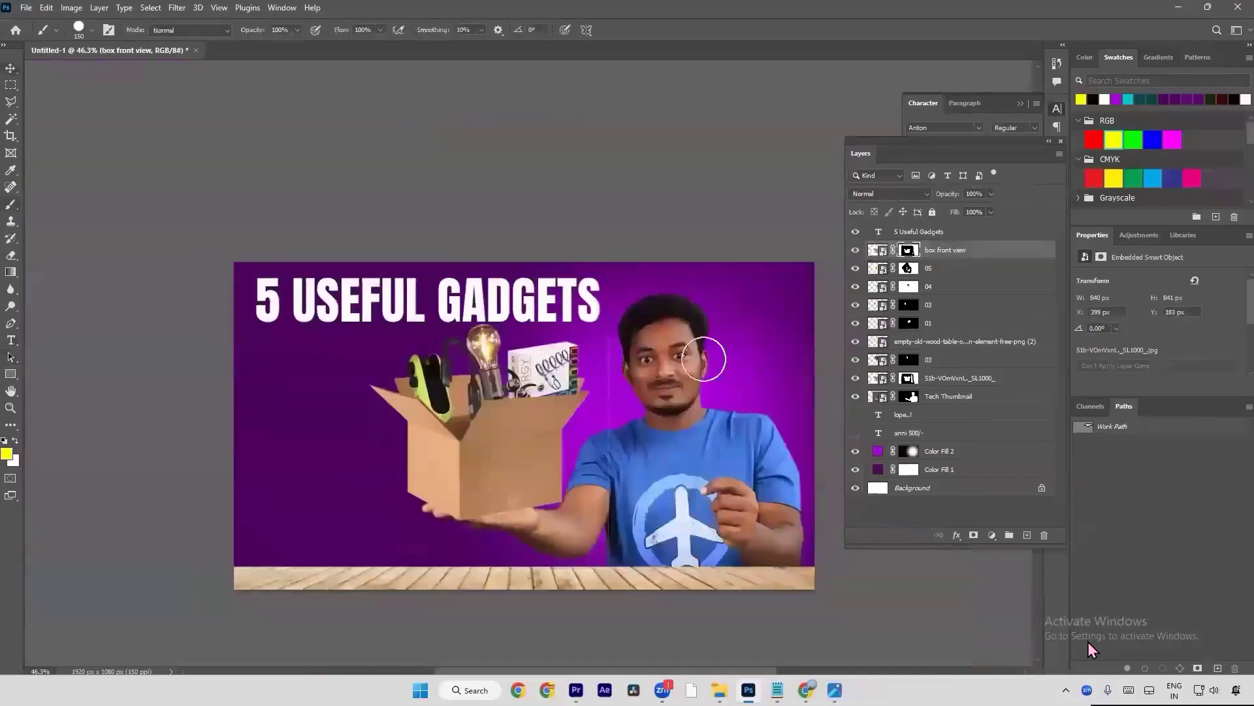
Step: Paint black on the mask of the cardboard box layer above "Tech Thumbnail" to remove the faint vertical line beside the man
{"action": "left_click", "coordinate": [920, 345]}
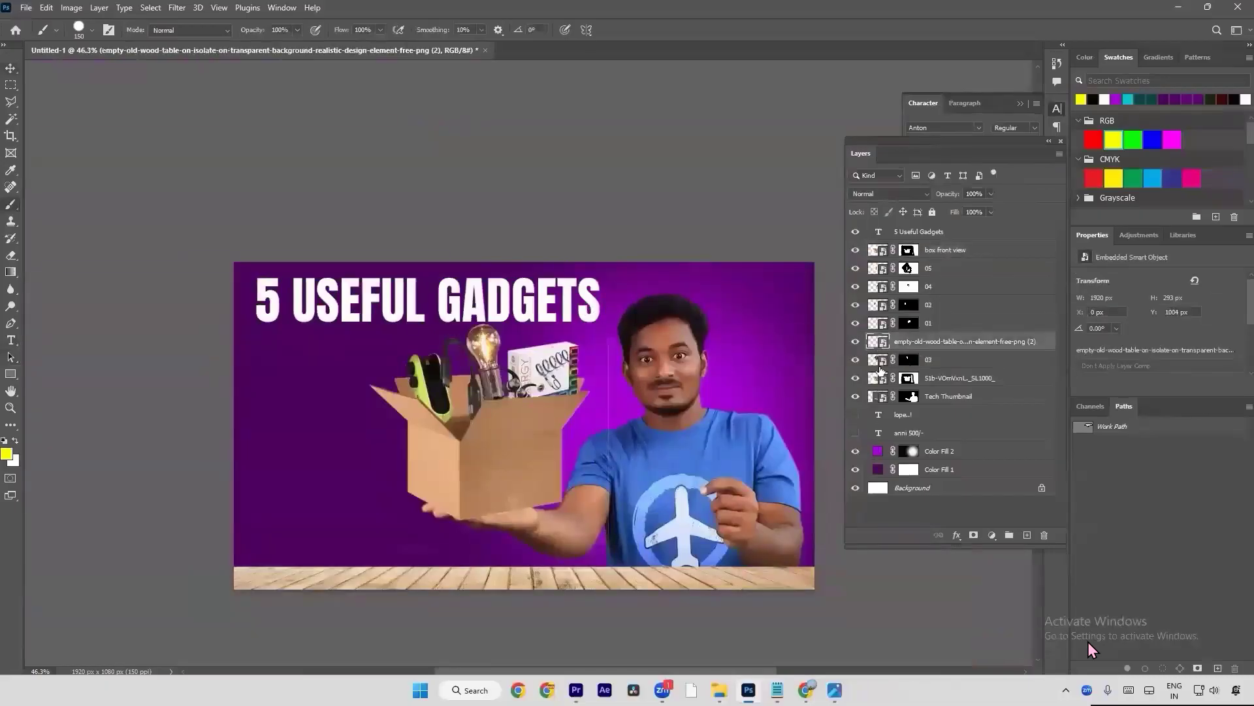
{"action": "left_click", "coordinate": [909, 377]}
{"action": "mouse_move", "coordinate": [612, 331]}
{"action": "left_mouse_down"}
{"action": "mouse_move", "coordinate": [625, 553]}
{"action": "mouse_move", "coordinate": [624, 469]}
{"action": "mouse_move", "coordinate": [611, 472]}
{"action": "mouse_move", "coordinate": [614, 346]}
{"action": "mouse_move", "coordinate": [615, 532]}
{"action": "left_mouse_up"}
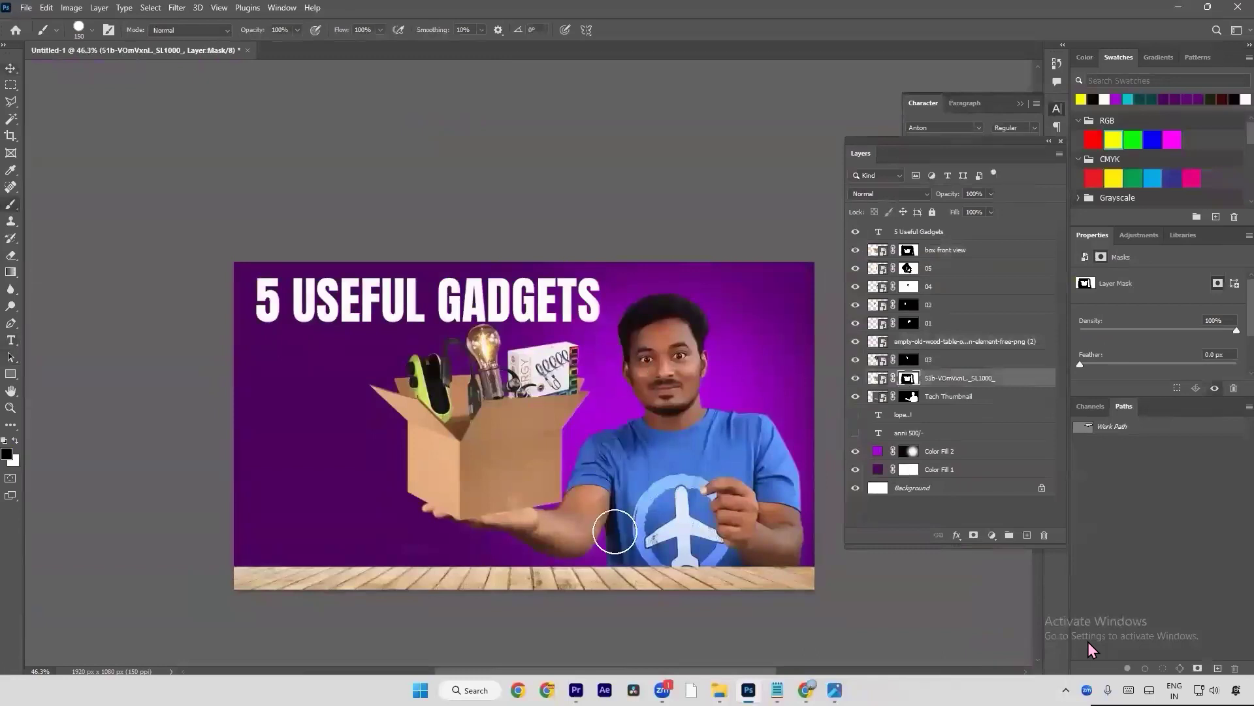
Step: Rename the cardboard box image layer above "Tech Thumbnail" to "box"
{"action": "key", "text": "a"}
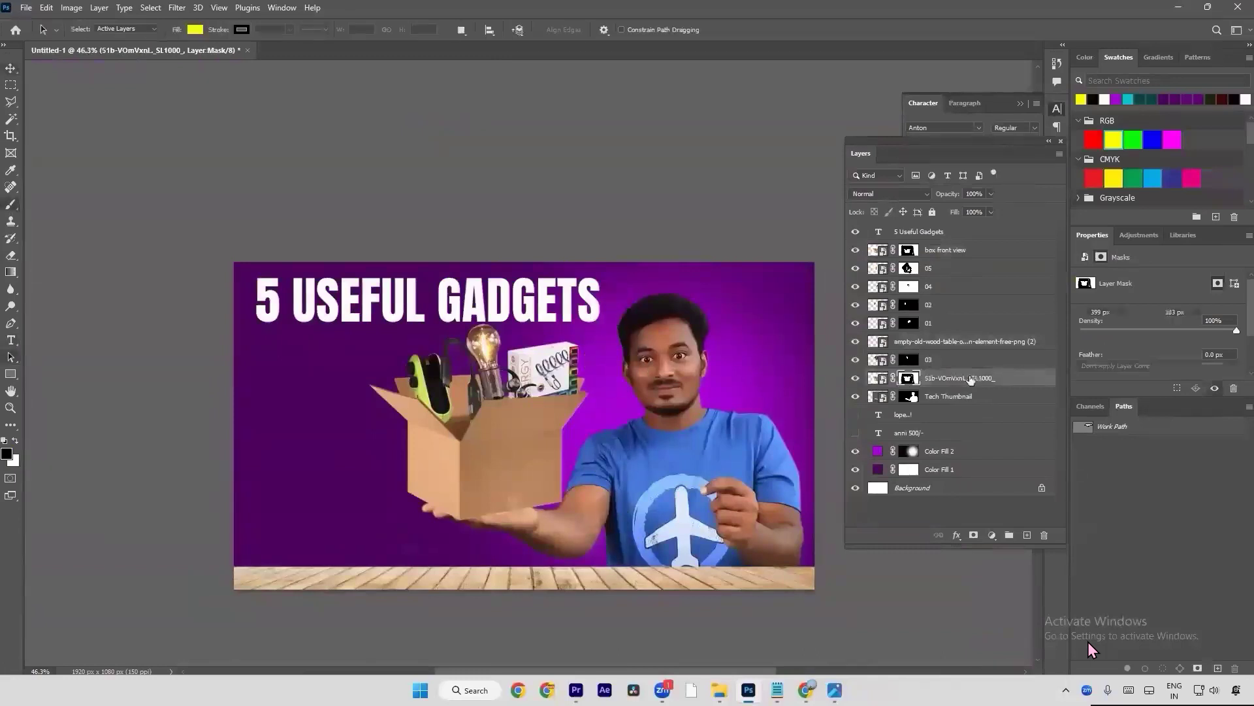
{"action": "double_click", "coordinate": [971, 379]}
{"action": "type", "text": "b"}
{"action": "key", "text": "Return"}
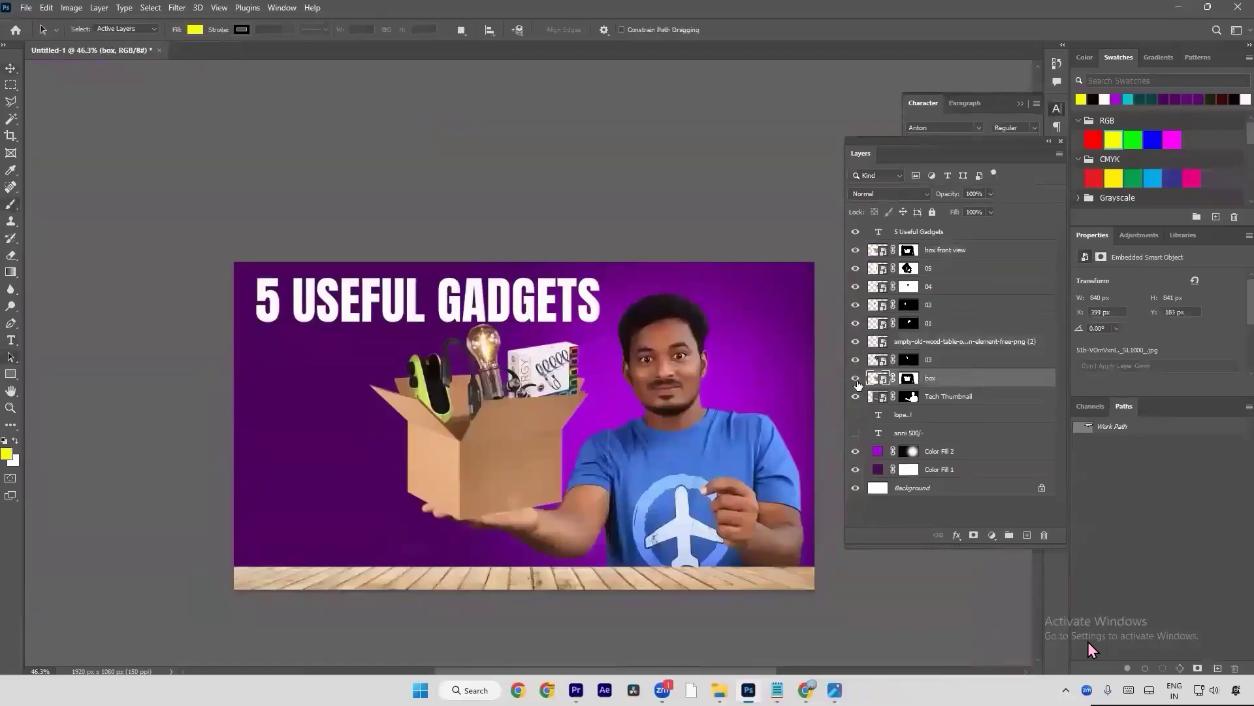
Step: Add a new empty layer directly above "Tech Thumbnail" and below the "box" layer
{"action": "key", "text": "v"}
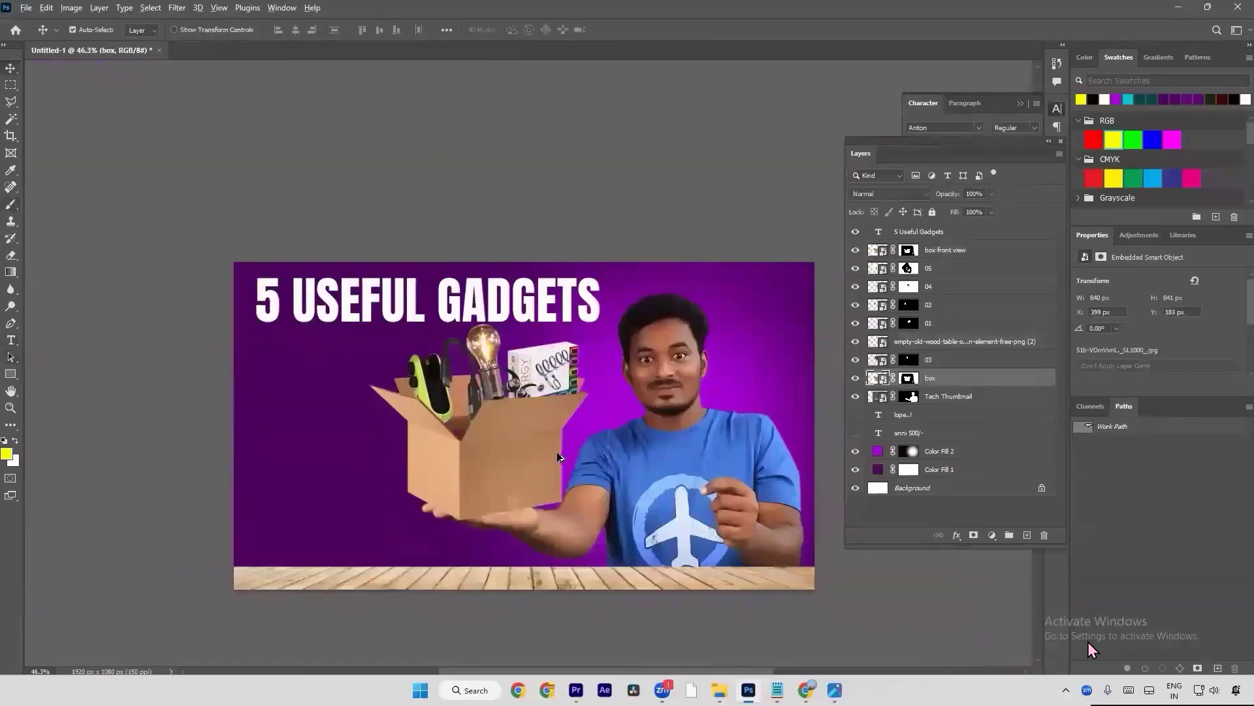
{"action": "scroll", "coordinate": [557, 456], "scroll_direction": "up", "scroll_amount": 3}
{"action": "scroll", "coordinate": [523, 503], "scroll_direction": "down", "scroll_amount": 3}
{"action": "key", "text": "a"}
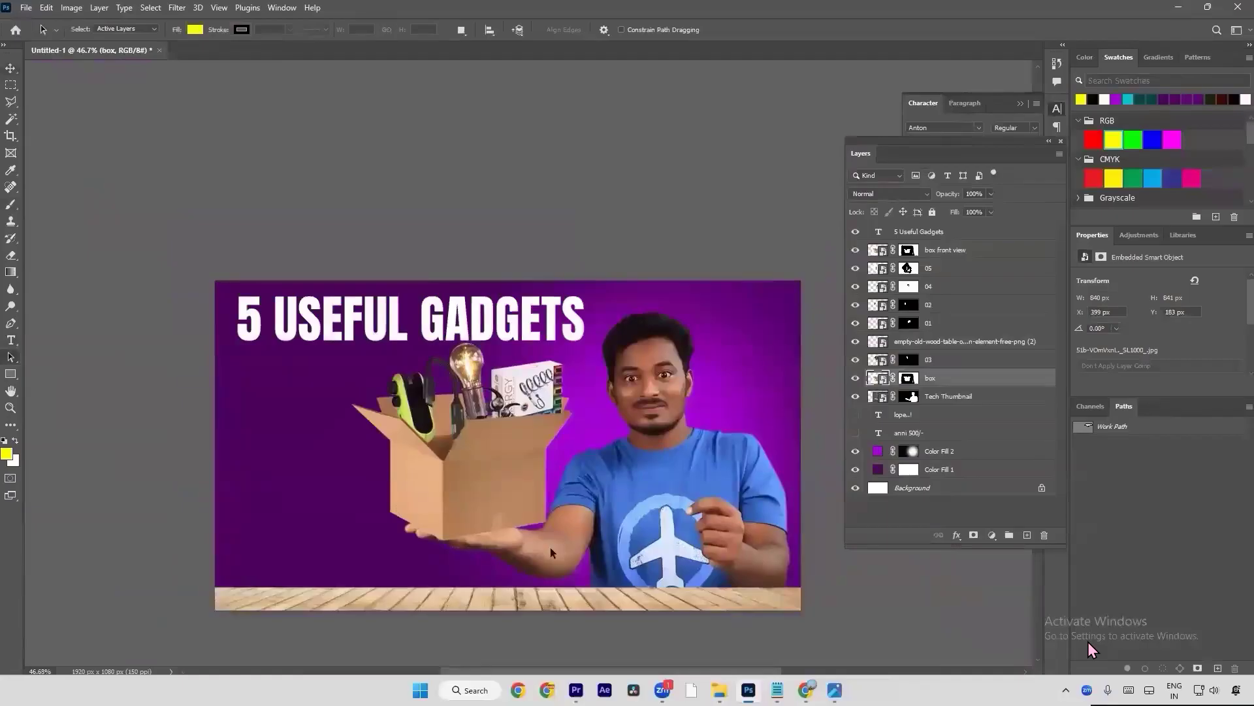
{"action": "key", "text": "v"}
{"action": "left_click", "coordinate": [513, 476]}
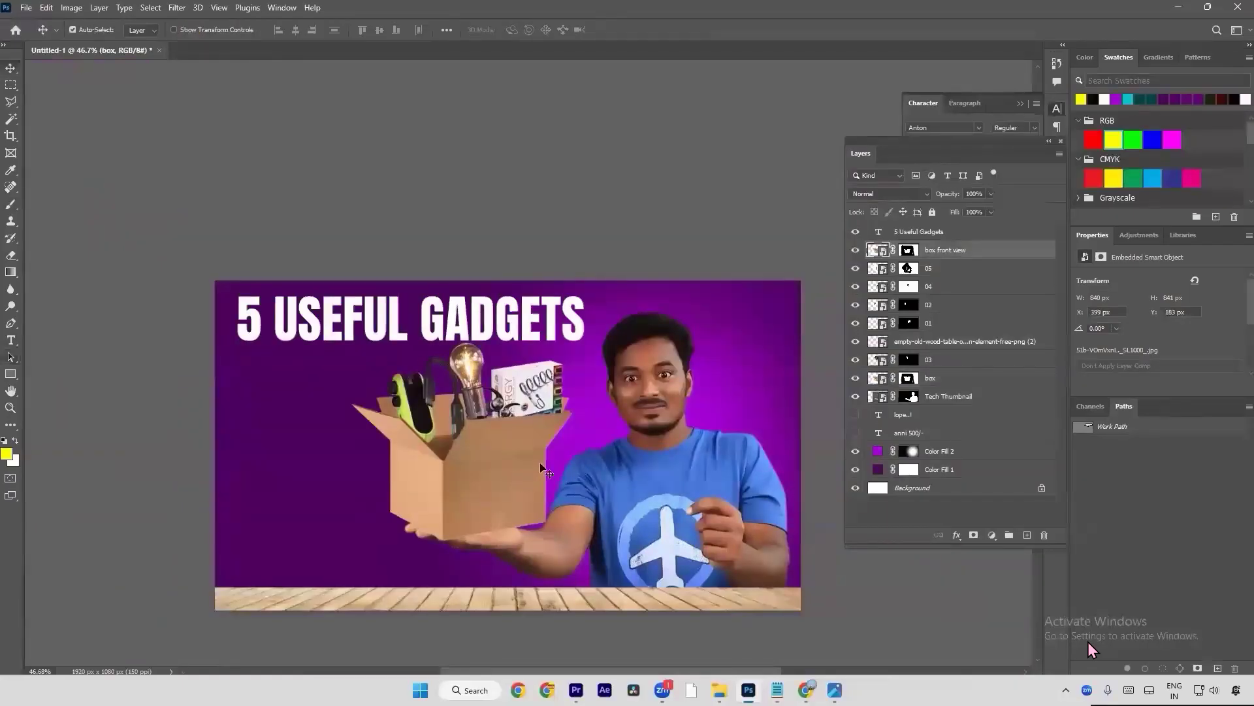
{"action": "left_click", "coordinate": [945, 383]}
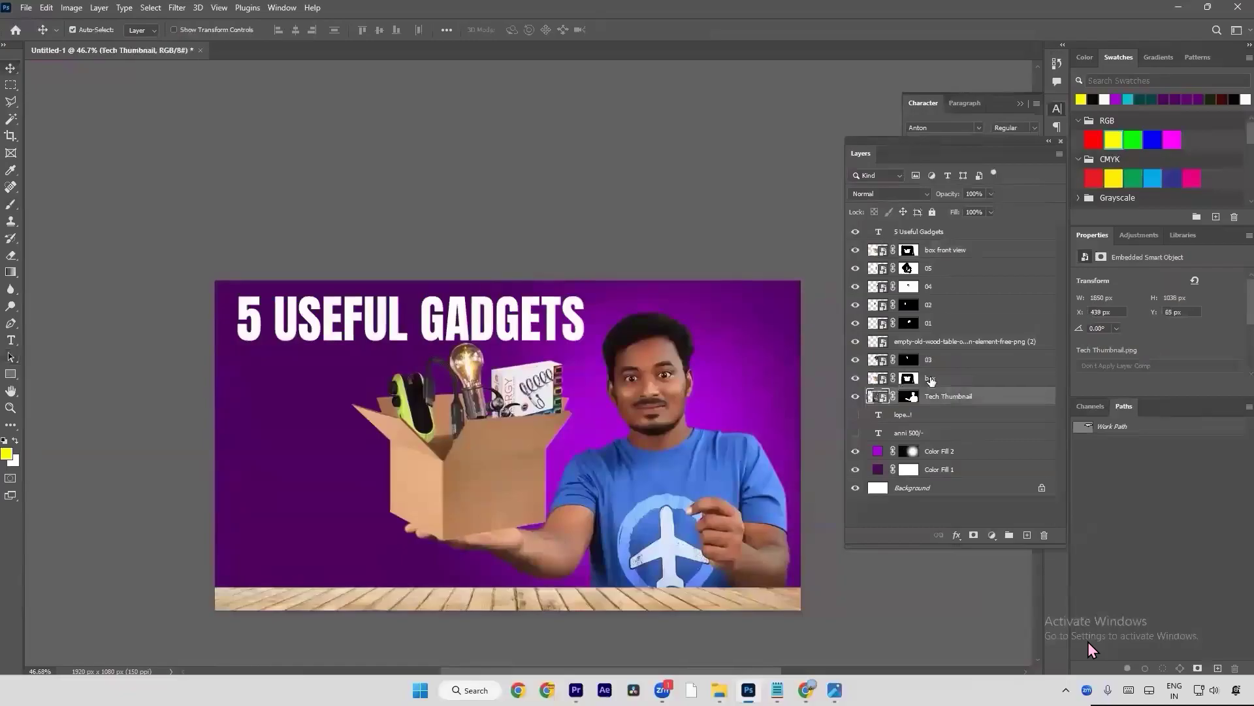
{"action": "left_click", "coordinate": [966, 400]}
{"action": "left_click", "coordinate": [1026, 536]}
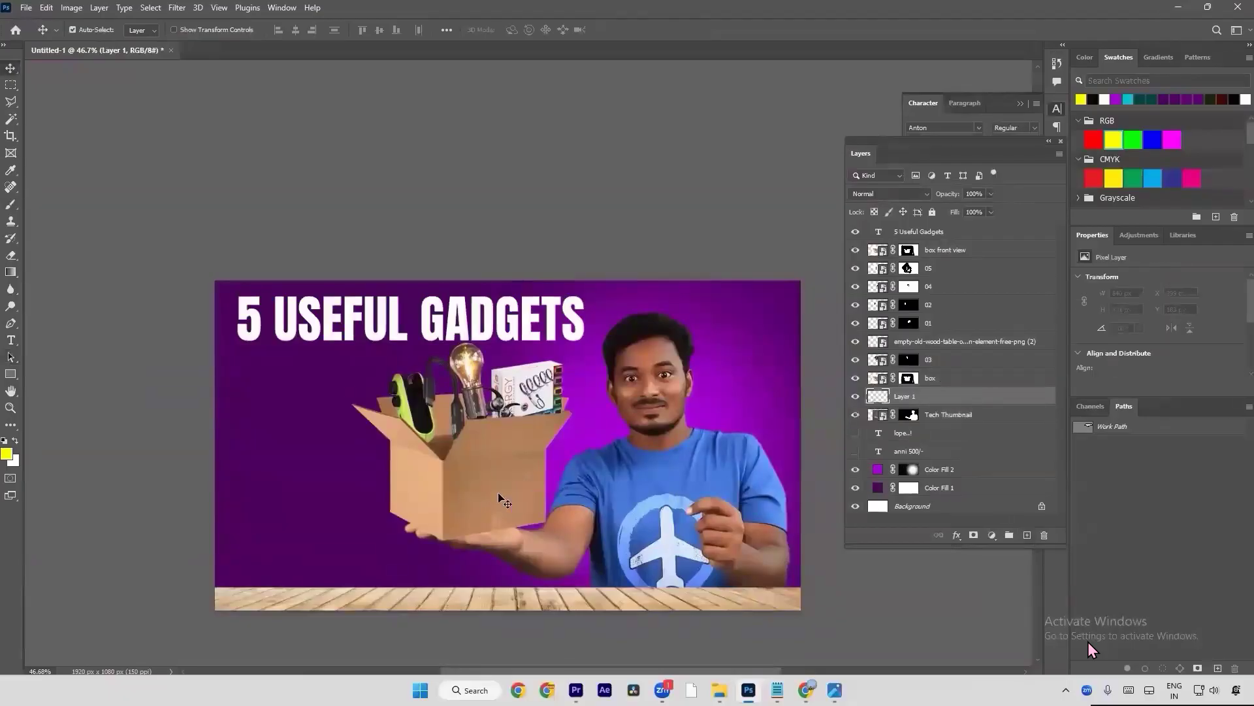
Step: Set up the Brush with the default black foreground and shrink it to 20 px for shading under the box
{"action": "key", "text": "b"}
{"action": "key", "text": "d"}
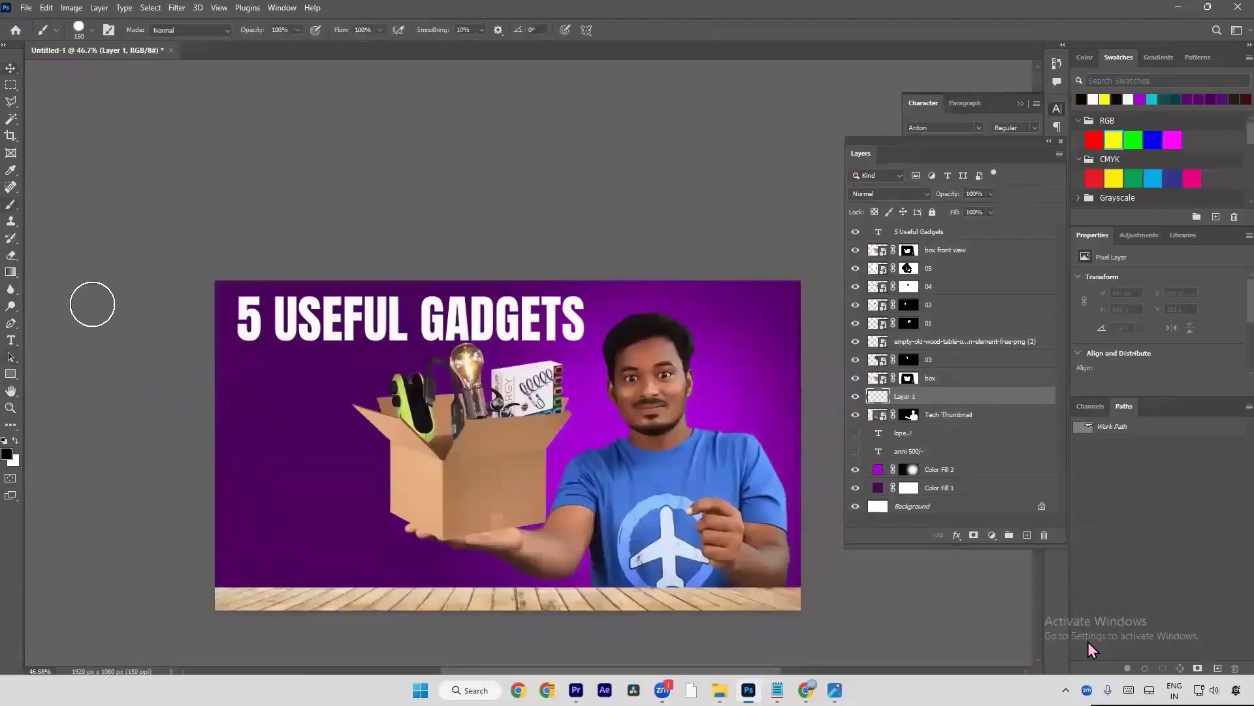
{"action": "key", "text": "bracketright"}
{"action": "key", "text": "bracketright"}
{"action": "key", "text": "bracketright"}
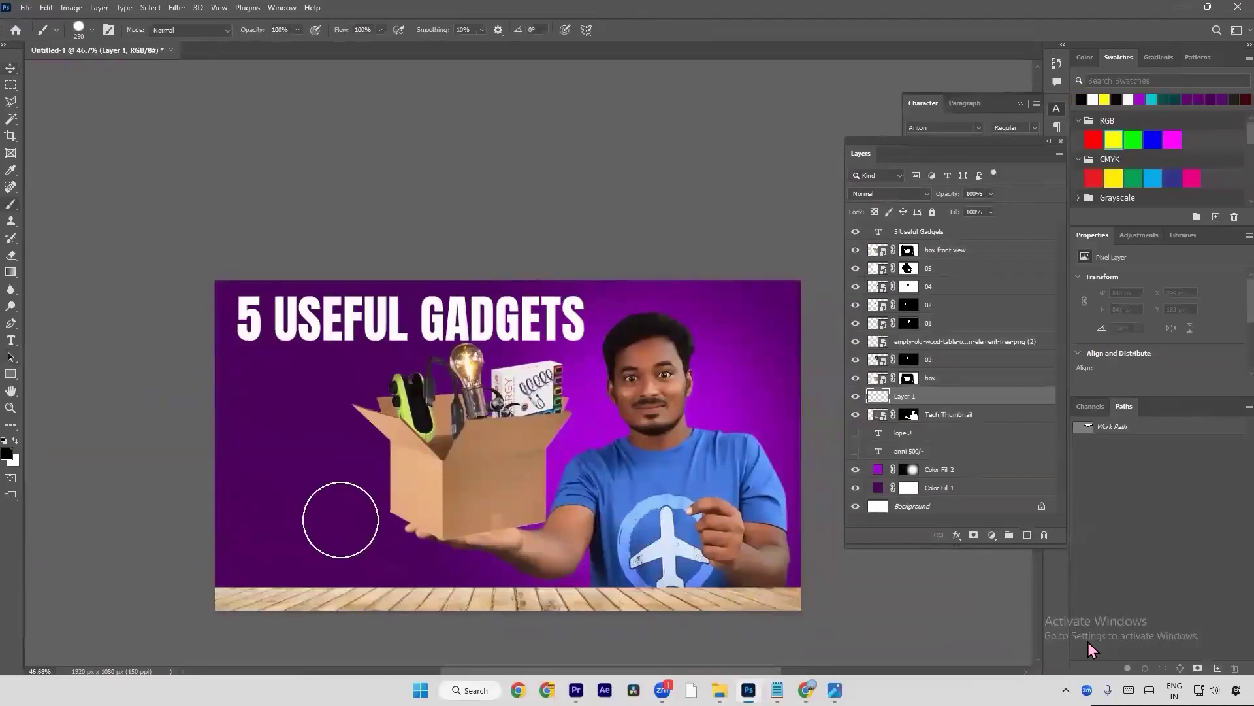
{"action": "key", "text": "bracketleft"}
{"action": "key", "text": "bracketleft"}
{"action": "key", "text": "bracketleft"}
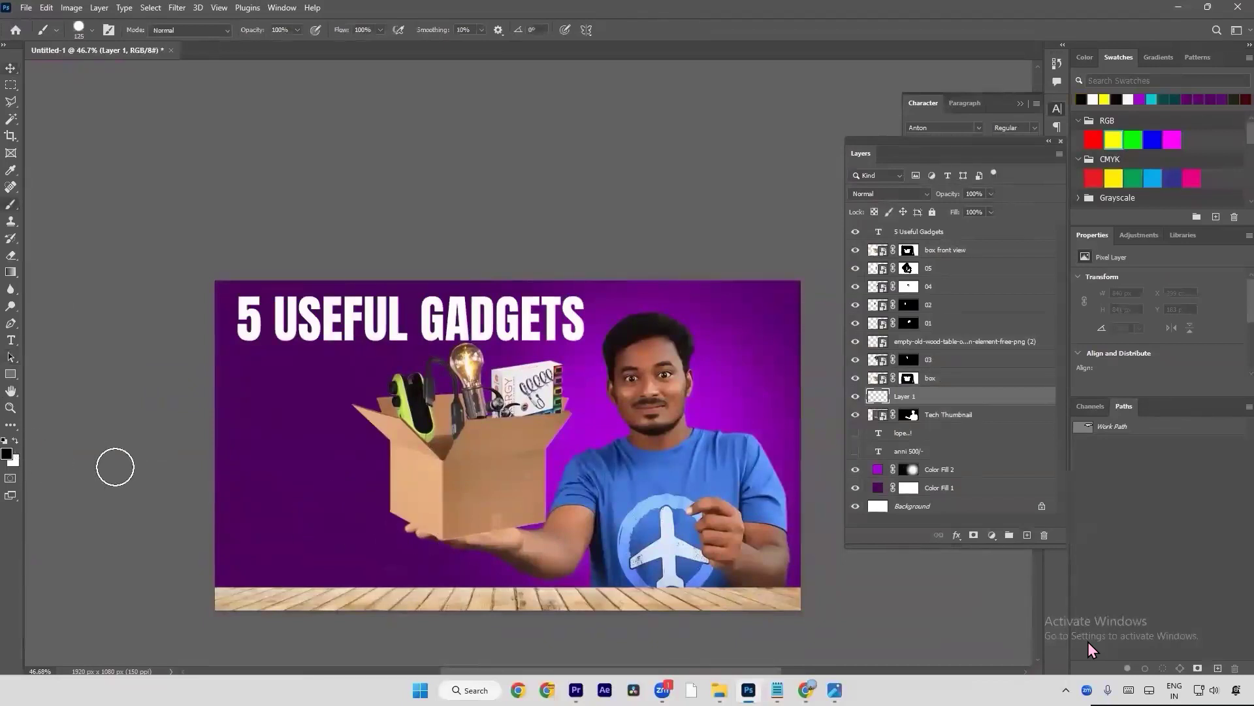
{"action": "key", "text": "bracketleft"}
{"action": "key", "text": "bracketleft"}
{"action": "key", "text": "bracketleft"}
{"action": "key", "text": "bracketleft"}
{"action": "key", "text": "bracketleft"}
{"action": "key", "text": "bracketleft"}
{"action": "key", "text": "bracketleft"}
{"action": "key", "text": "bracketleft"}
{"action": "scroll", "coordinate": [456, 535], "scroll_direction": "up", "scroll_amount": 3}
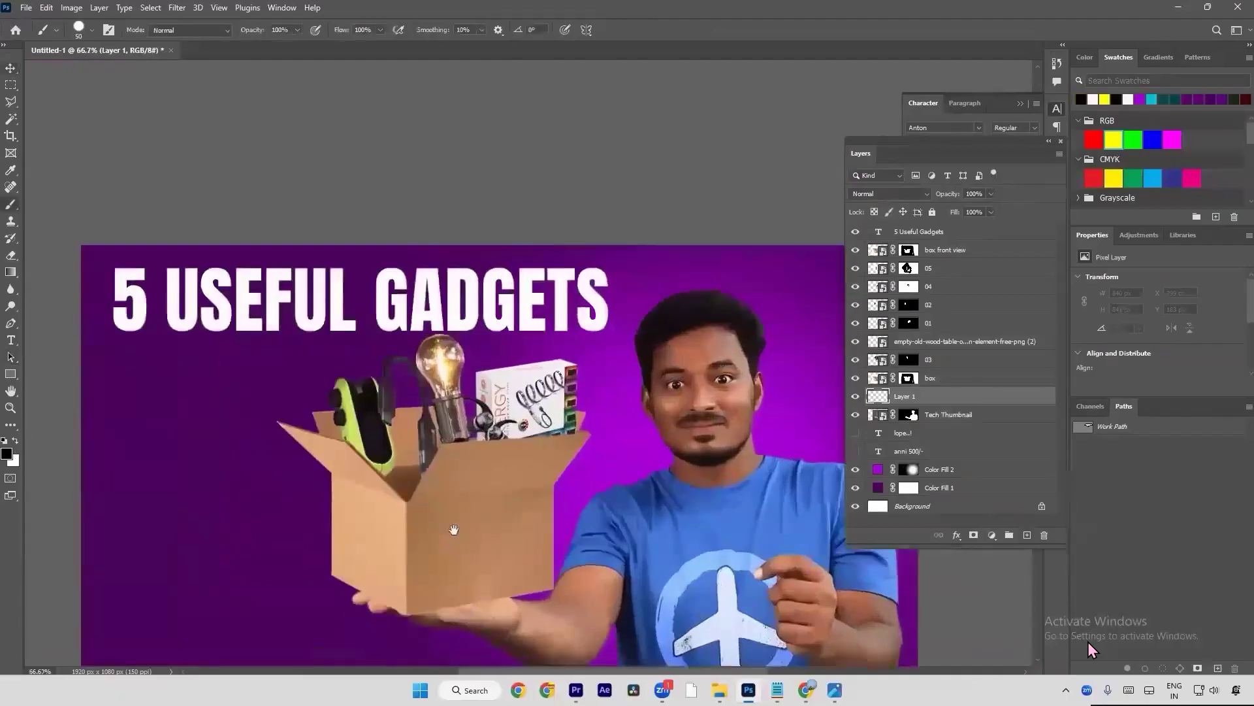
{"action": "scroll", "coordinate": [471, 464], "scroll_direction": "up", "scroll_amount": 5}
{"action": "key", "text": "bracketleft"}
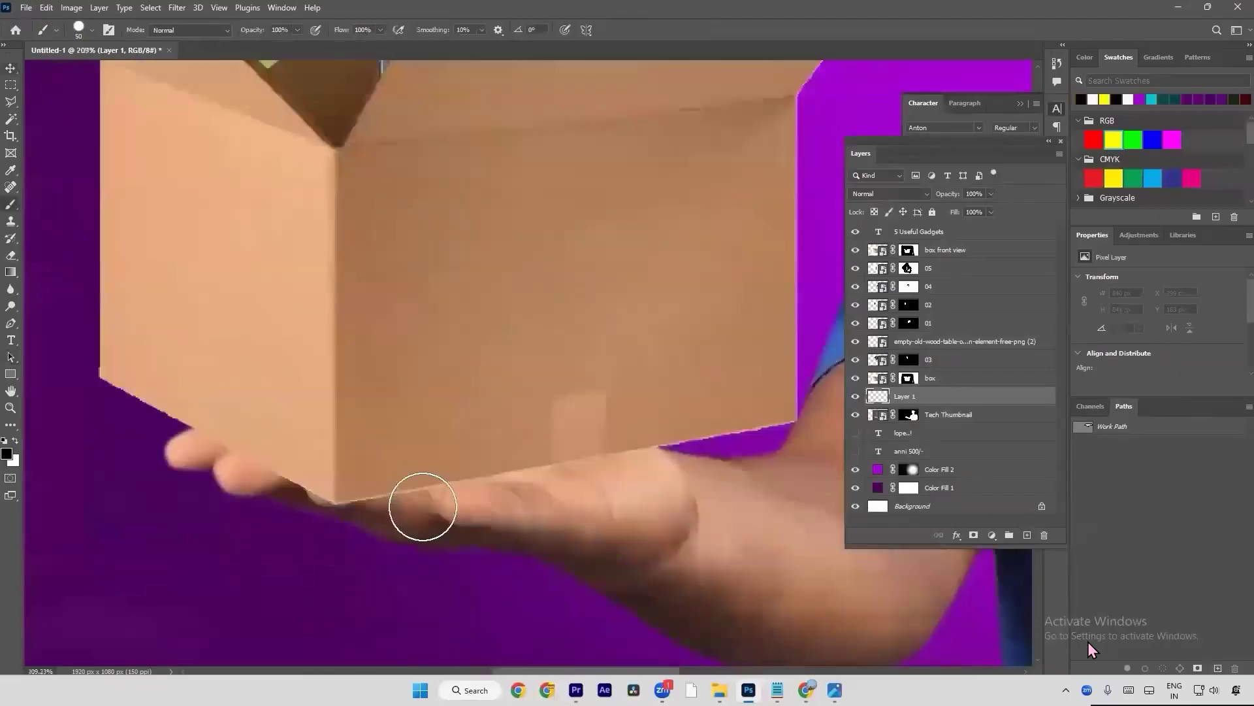
{"action": "key", "text": "bracketleft"}
{"action": "key", "text": "bracketleft"}
Step: Undo a trial hard-edged stroke beneath the box and switch the brush to Soft Round
{"action": "left_click_drag", "start_coordinate": [353, 496], "coordinate": [601, 448]}
{"action": "key", "text": "ctrl+z"}
{"action": "right_click", "coordinate": [539, 449]}
{"action": "left_click", "coordinate": [622, 423]}
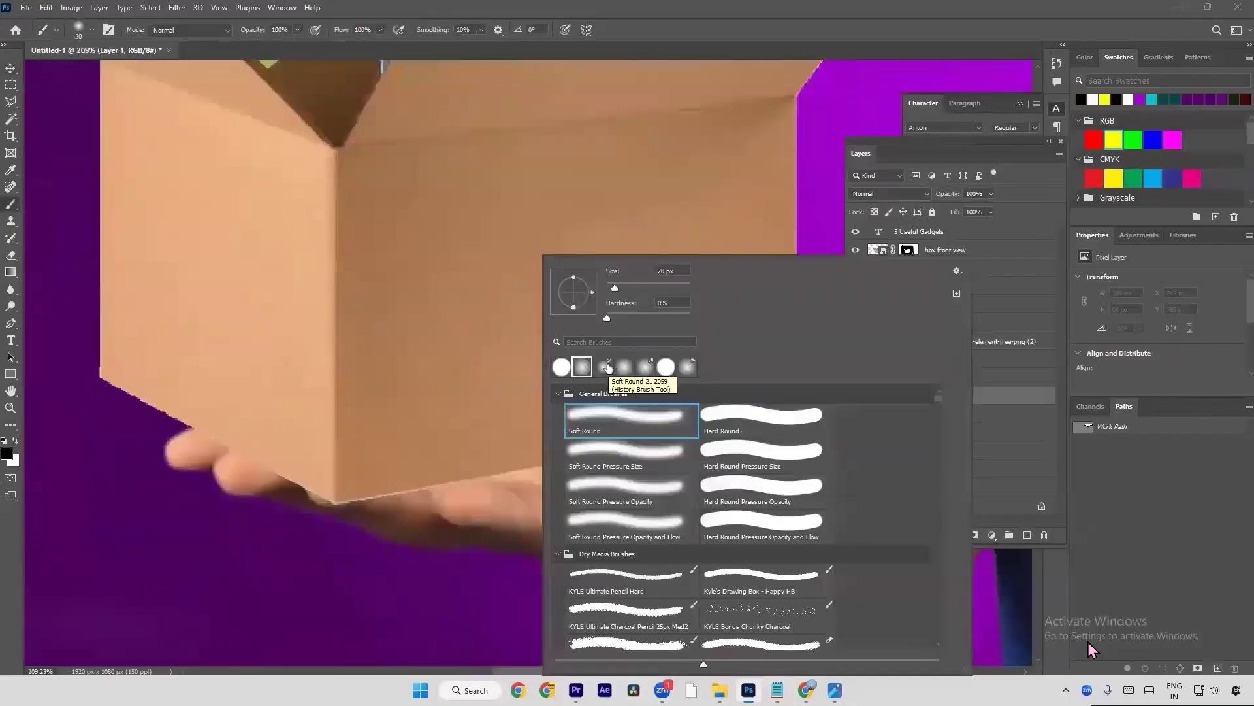
{"action": "left_click", "coordinate": [393, 489]}
Step: Enlarge the soft brush to 35 px and paint a black contact shadow along the box's bottom edge over the palm
{"action": "key", "text": "bracketright"}
{"action": "key", "text": "bracketright"}
{"action": "key", "text": "bracketright"}
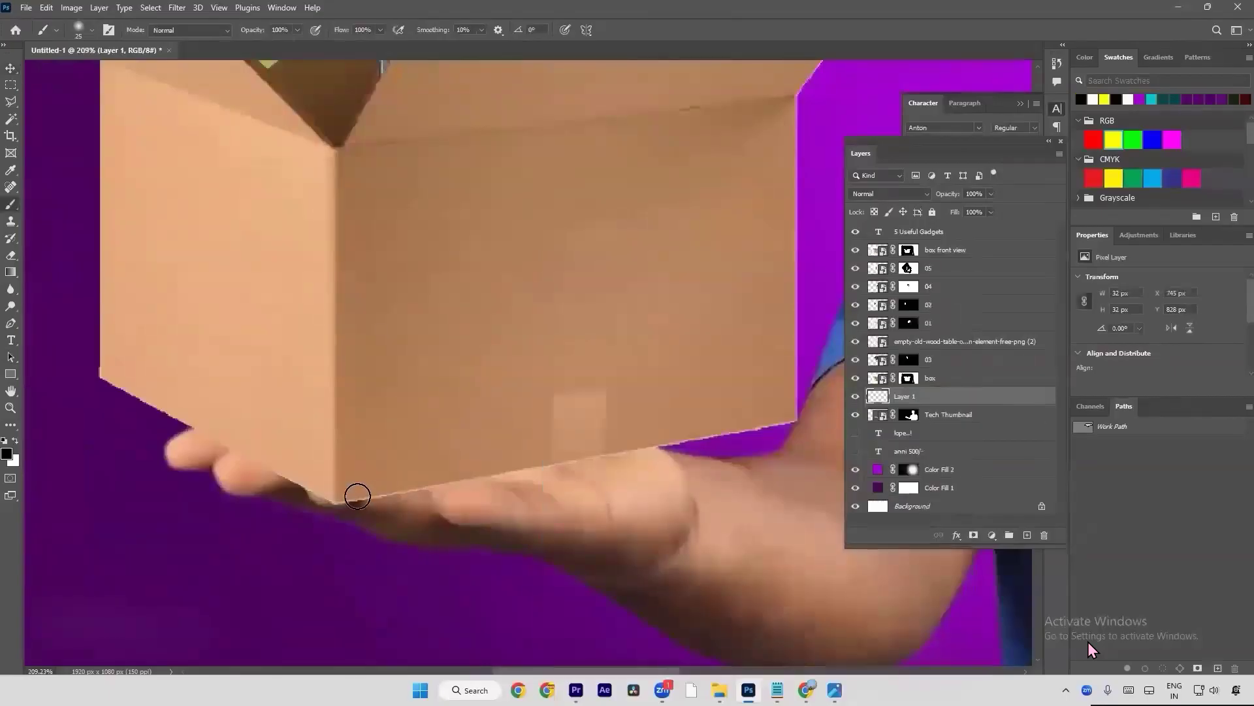
{"action": "mouse_move", "coordinate": [356, 494]}
{"action": "left_mouse_down"}
{"action": "mouse_move", "coordinate": [691, 432]}
{"action": "mouse_move", "coordinate": [555, 463]}
{"action": "mouse_move", "coordinate": [349, 463]}
{"action": "mouse_move", "coordinate": [560, 443]}
{"action": "mouse_move", "coordinate": [362, 473]}
{"action": "left_mouse_up"}
{"action": "key", "text": "ctrl+z"}
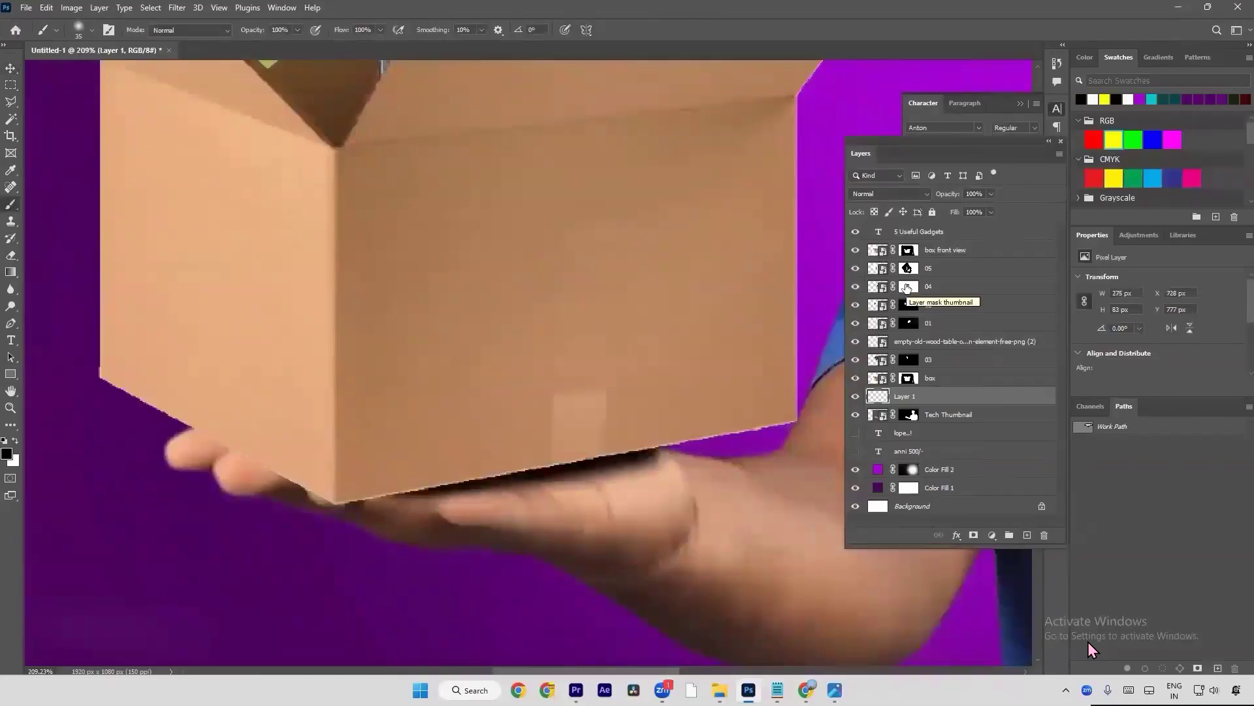
Step: Lower the shadow layer's opacity to 74% and toggle its visibility to compare the effect
{"action": "left_click", "coordinate": [992, 194]}
{"action": "left_click_drag", "start_coordinate": [936, 215], "coordinate": [965, 218]}
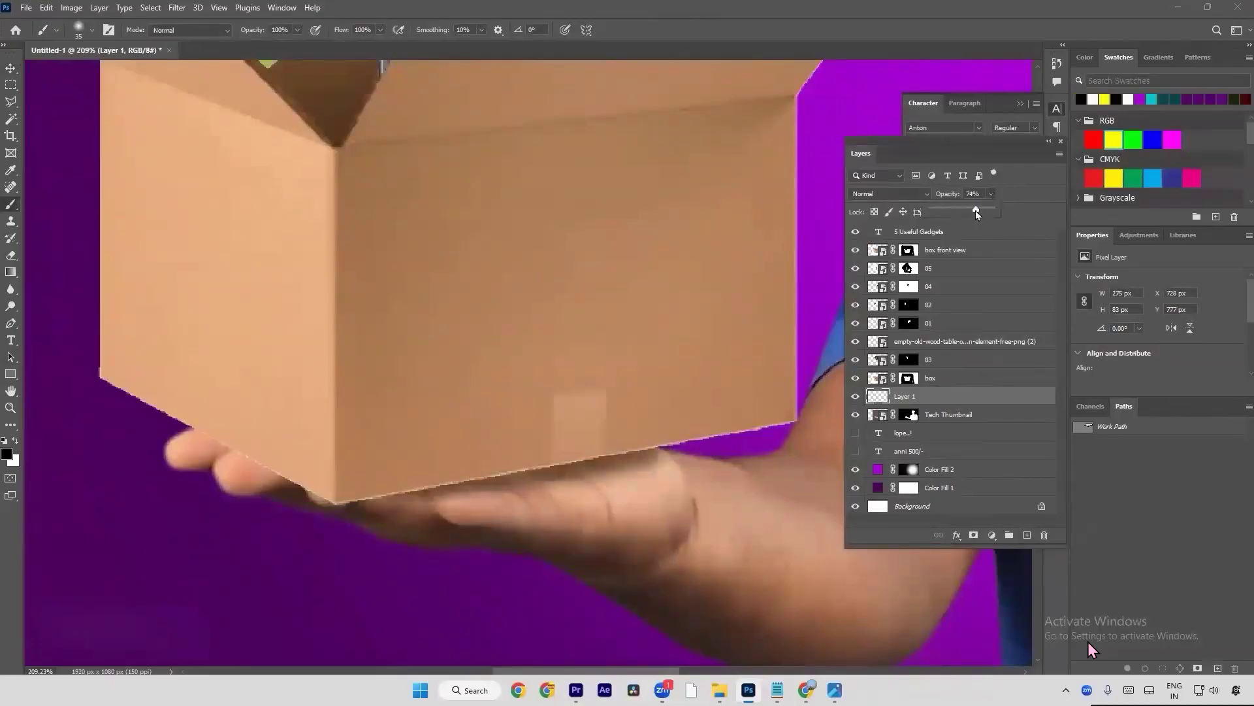
{"action": "left_click", "coordinate": [855, 397]}
{"action": "left_click", "coordinate": [855, 396]}
{"action": "key", "text": "ctrl+0"}
{"action": "key", "text": "a"}
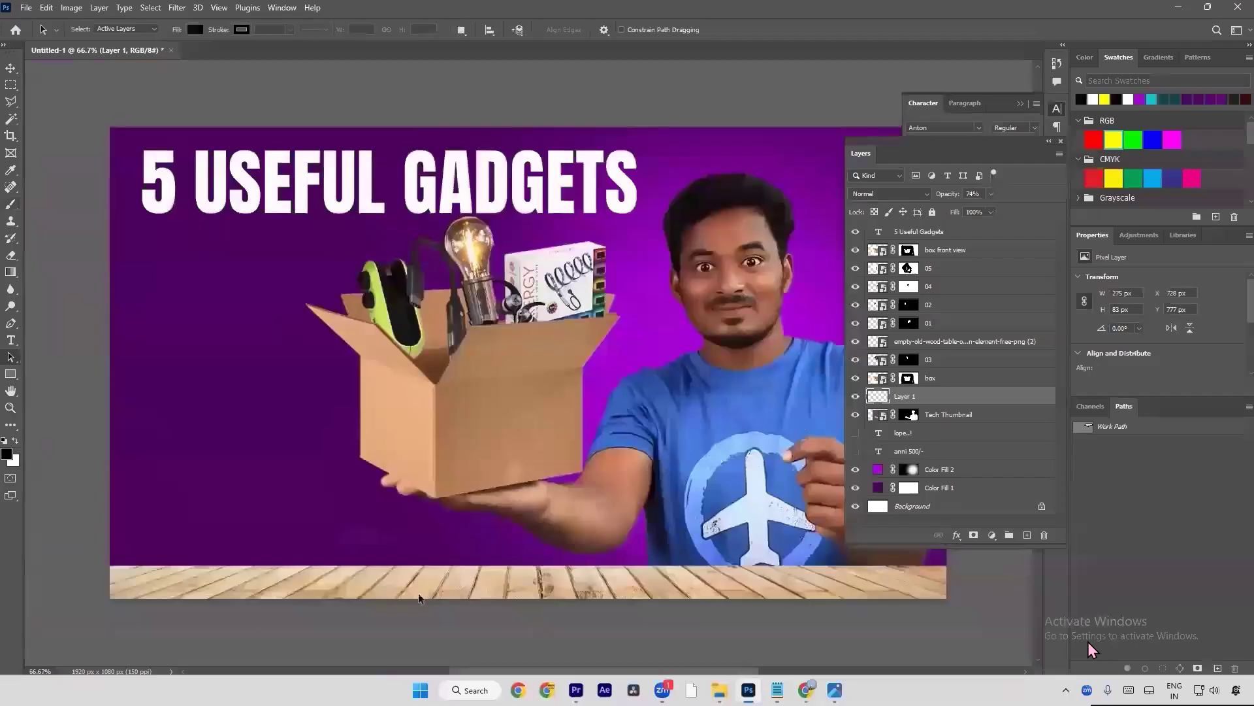
Step: Free-transform the shadow, nudging it up about 3 px and rotating it about -1.25°, to fit the box's bottom edge
{"action": "scroll", "coordinate": [477, 520], "scroll_direction": "up", "scroll_amount": 6}
{"action": "key", "text": "ctrl+t"}
{"action": "key", "text": "Up"}
{"action": "key", "text": "Up"}
{"action": "key", "text": "Up"}
{"action": "left_click_drag", "start_coordinate": [666, 507], "coordinate": [668, 503]}
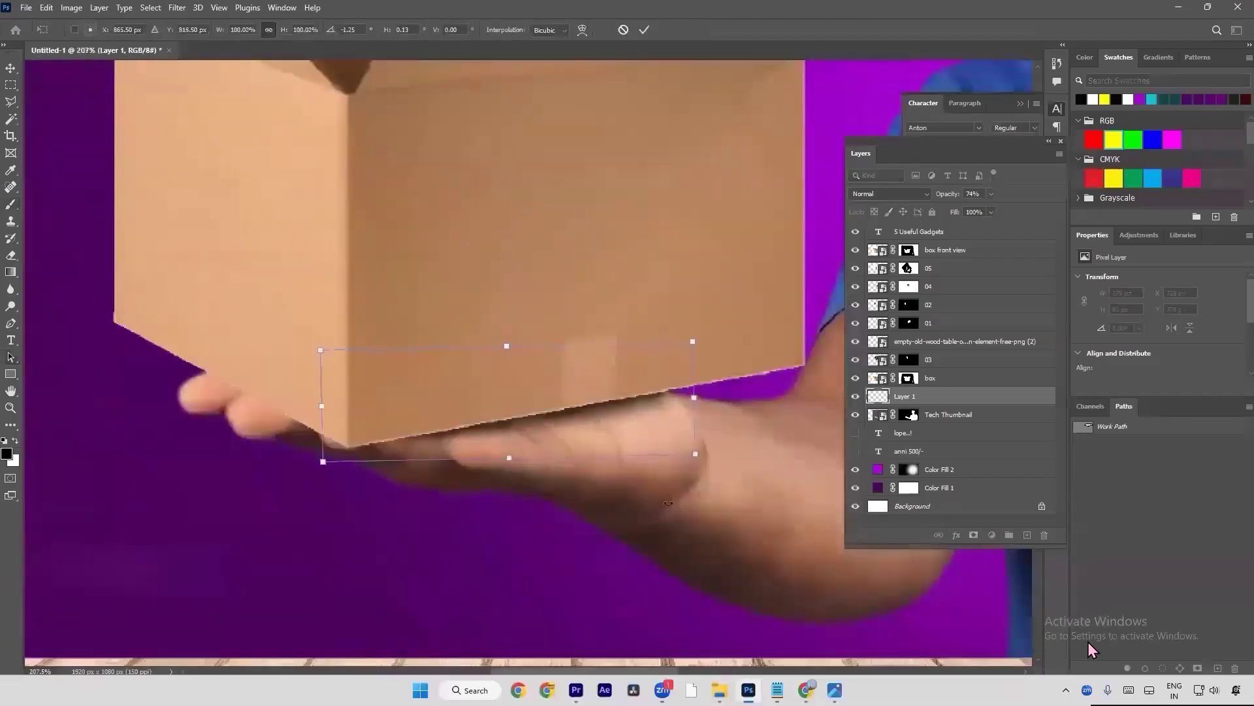
{"action": "key", "text": "Return"}
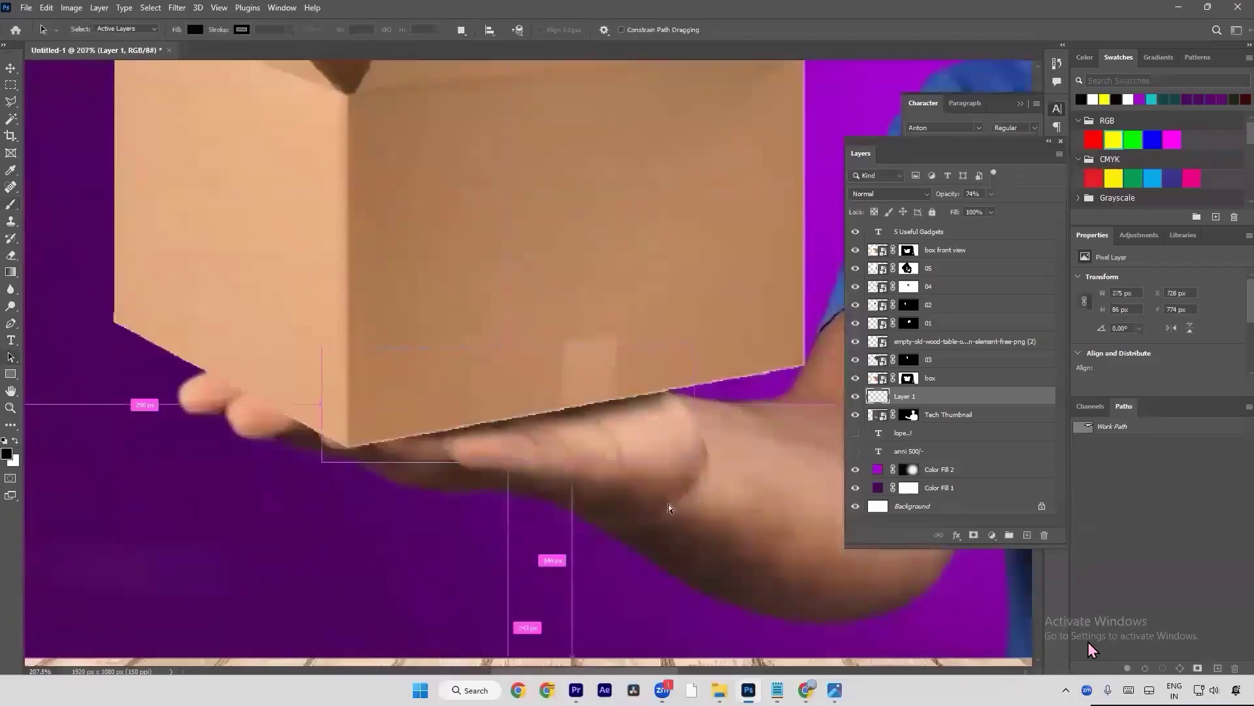
{"action": "key", "text": "ctrl+0"}
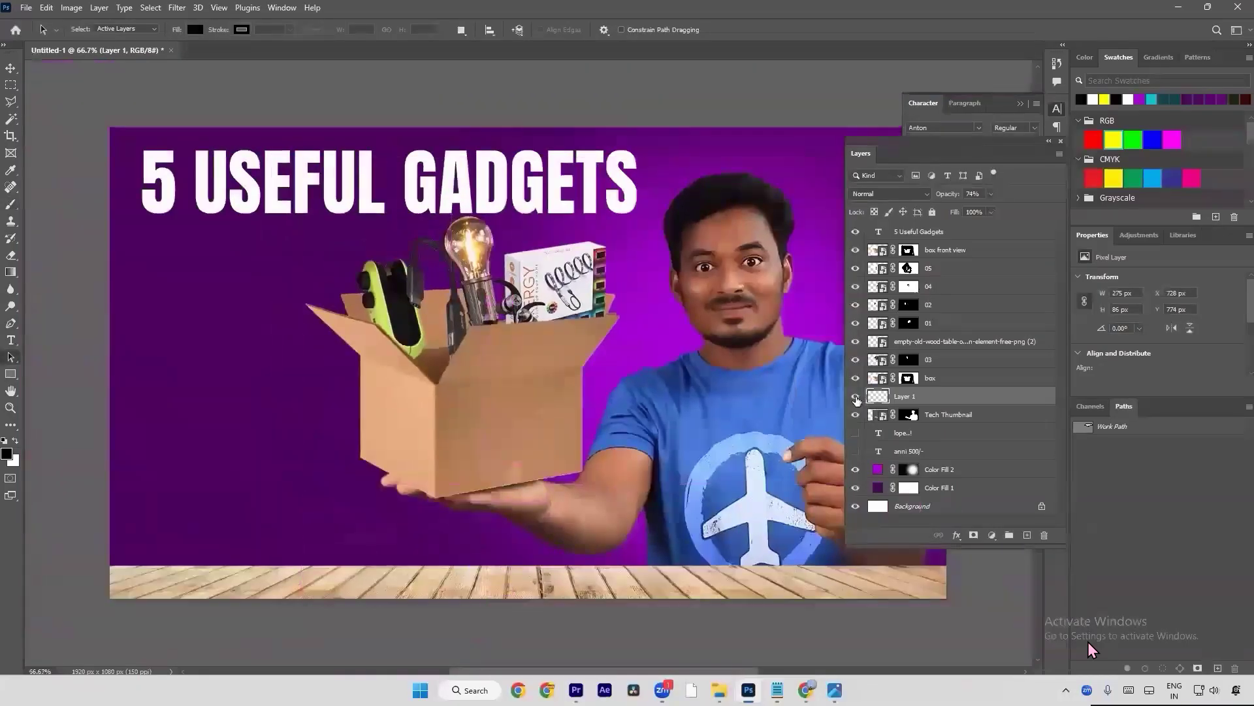
Step: With the "box front view" mask active, trace a Pen path around the area just outside the box's lower and right edges and convert it to a selection
{"action": "key", "text": "v"}
{"action": "scroll", "coordinate": [486, 497], "scroll_direction": "up", "scroll_amount": 5}
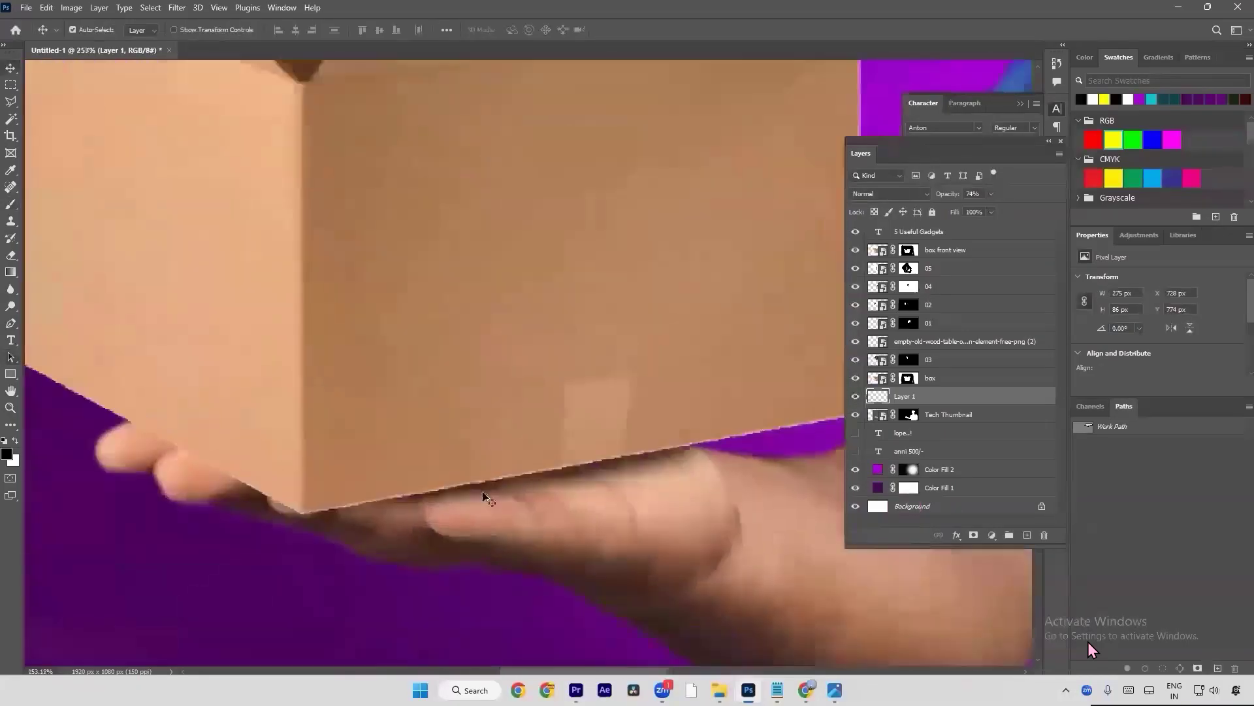
{"action": "left_click", "coordinate": [484, 476]}
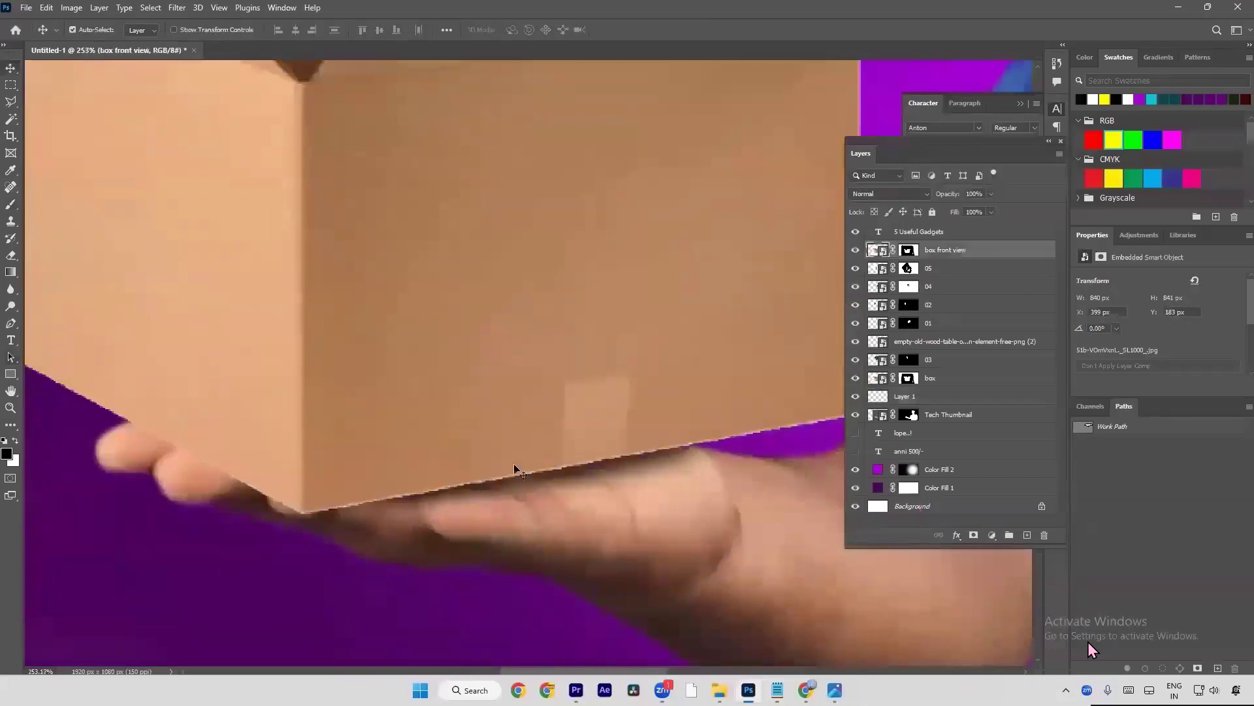
{"action": "left_click", "coordinate": [908, 250]}
{"action": "scroll", "coordinate": [371, 490], "scroll_direction": "down", "scroll_amount": 1}
{"action": "key", "text": "p"}
{"action": "left_click", "coordinate": [100, 379]}
{"action": "left_click", "coordinate": [318, 499]}
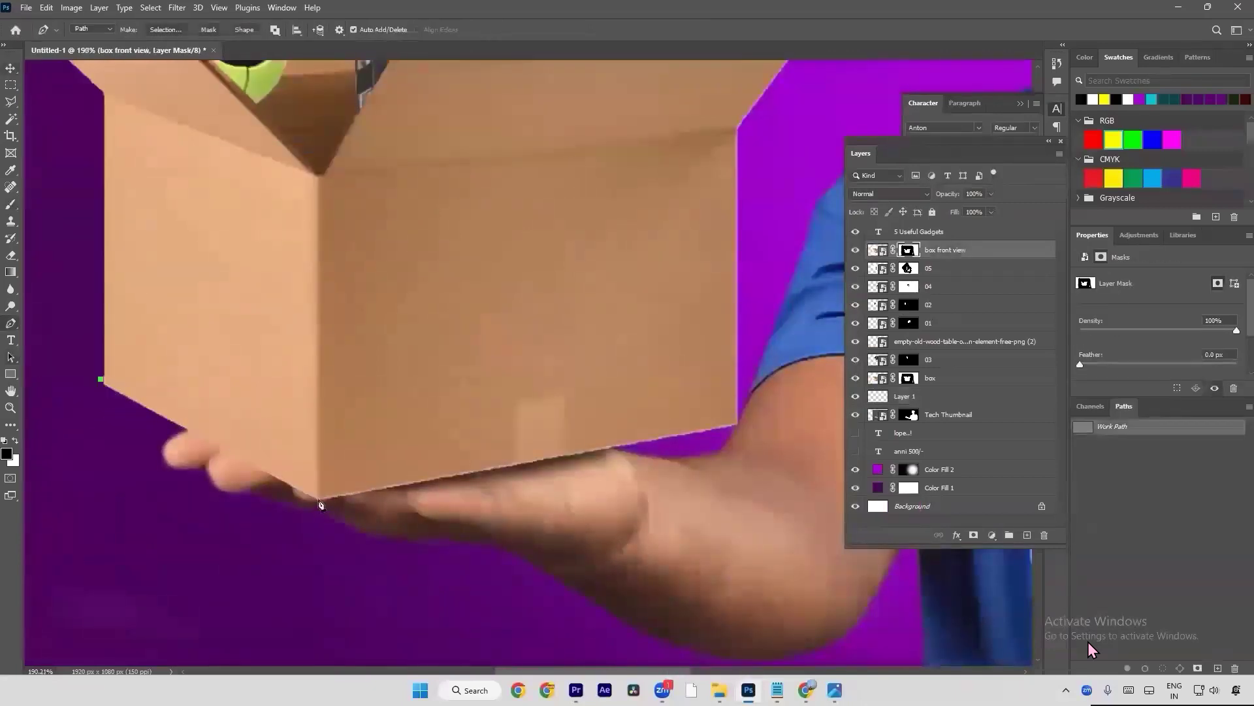
{"action": "left_click", "coordinate": [734, 423]}
{"action": "left_click", "coordinate": [735, 129]}
{"action": "left_click", "coordinate": [756, 135]}
{"action": "left_click", "coordinate": [756, 515]}
{"action": "left_click", "coordinate": [379, 542]}
{"action": "left_click", "coordinate": [117, 435]}
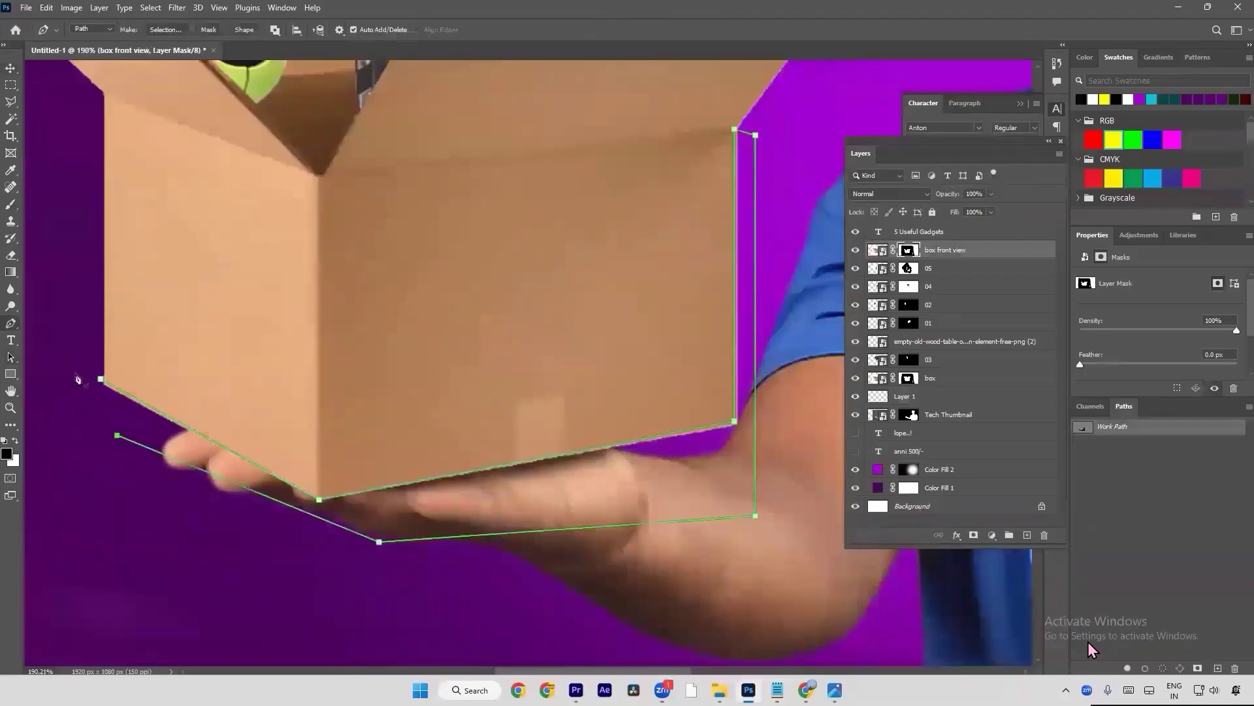
{"action": "left_click", "coordinate": [101, 379]}
{"action": "left_click", "coordinate": [100, 384]}
{"action": "key", "text": "ctrl+Return"}
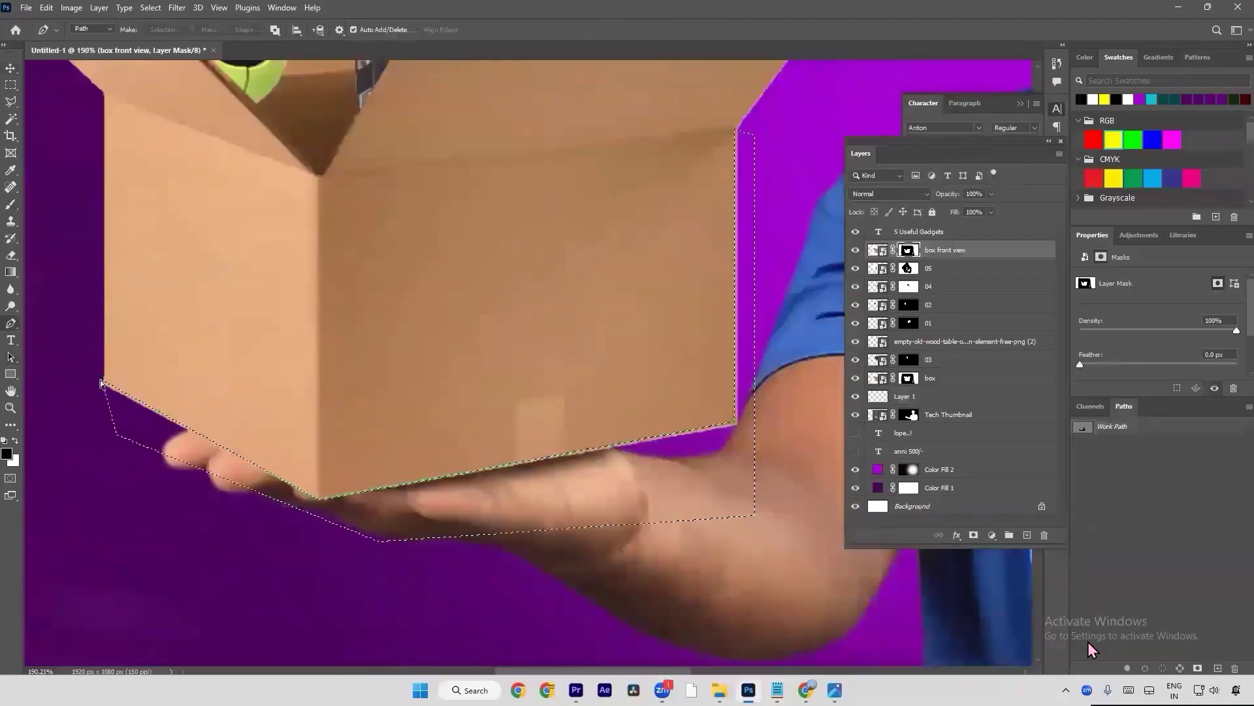
Step: Fill the selected area with black on the "box" layer's mask to trim the box's rough edges, and deselect
{"action": "key", "text": "ctrl+d"}
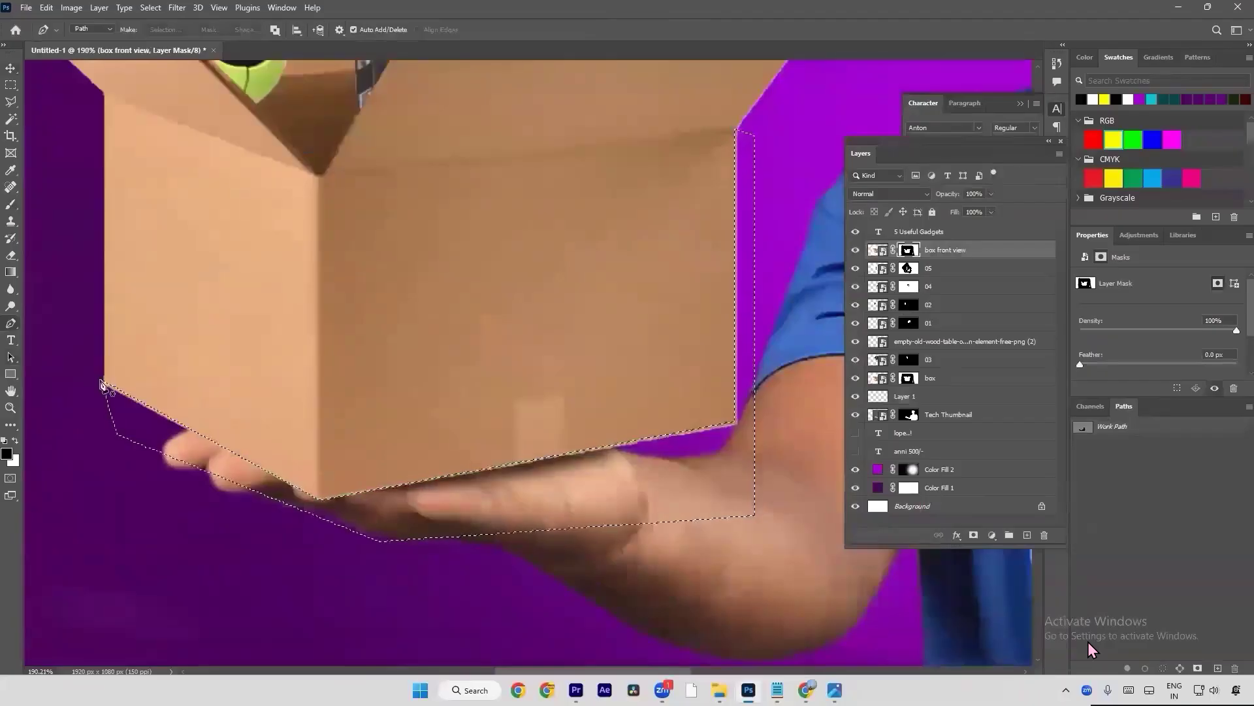
{"action": "key", "text": "ctrl+z"}
{"action": "left_click", "coordinate": [909, 378]}
{"action": "key", "text": "alt+BackSpace"}
{"action": "key", "text": "ctrl+d"}
{"action": "key", "text": "ctrl+0"}
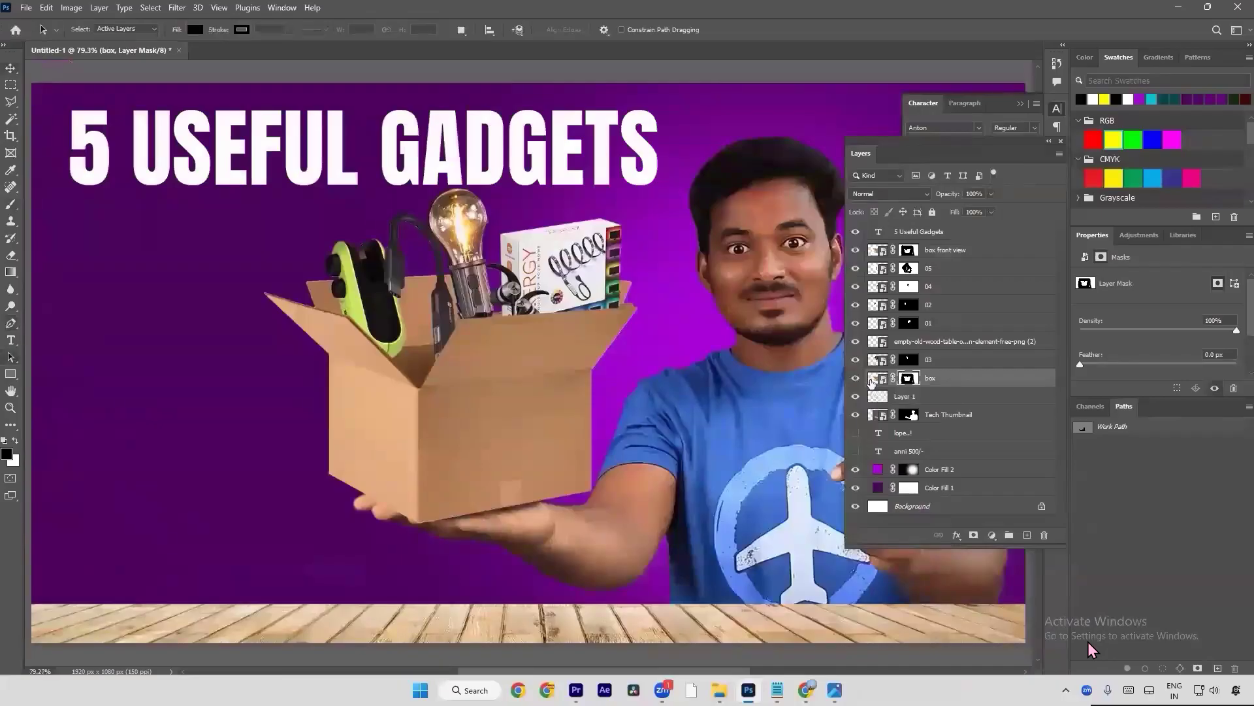
{"action": "scroll", "coordinate": [576, 425], "scroll_direction": "down", "scroll_amount": 2}
{"action": "key", "text": "b"}
{"action": "key", "text": "a"}
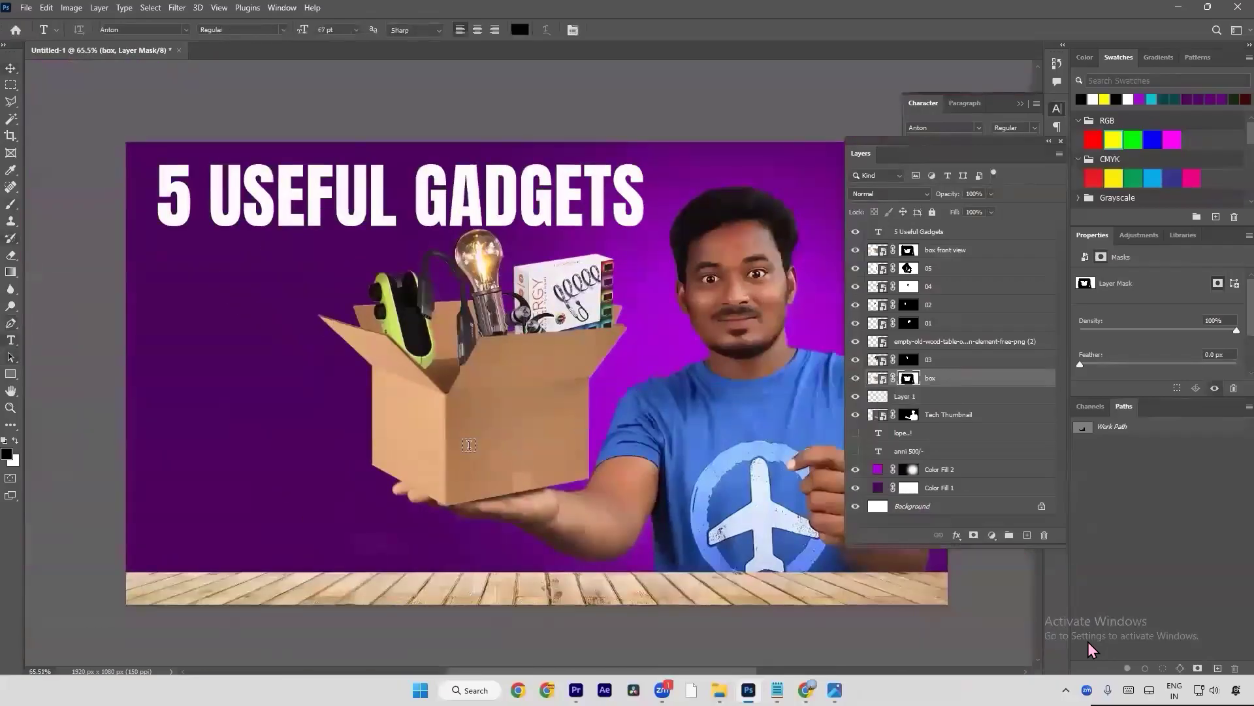
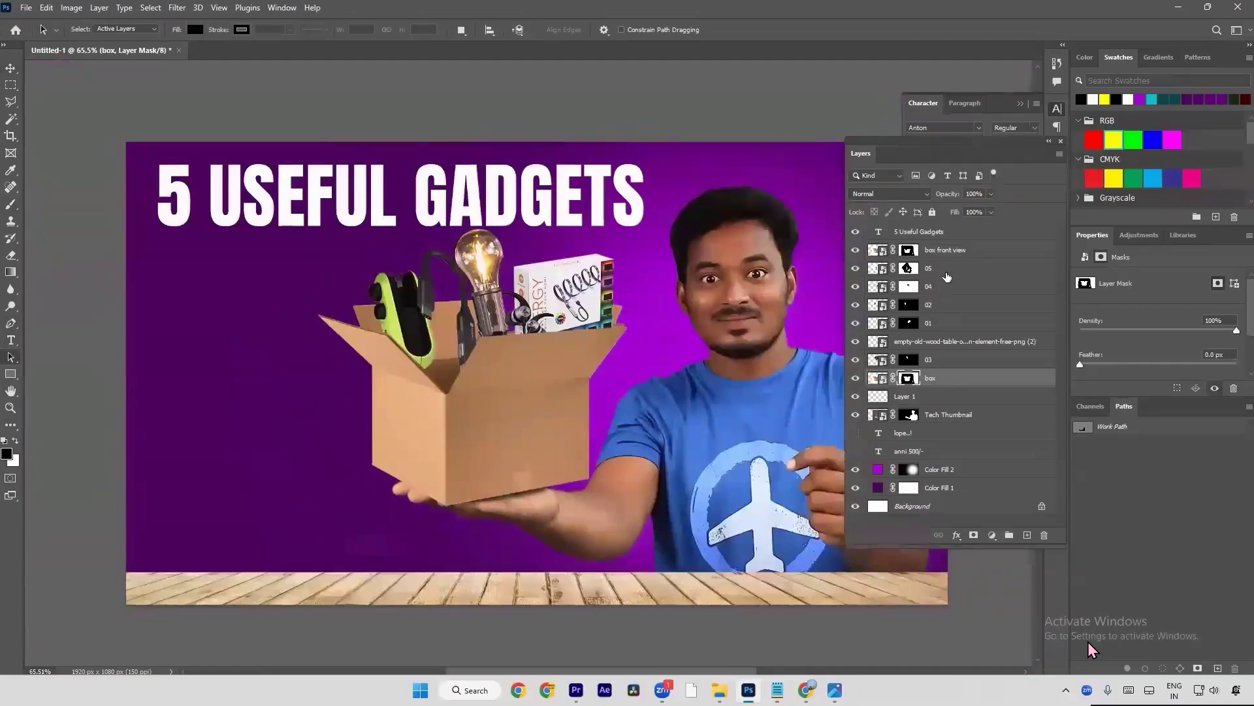
Step: Draw a black rectangle shape about 288 × 166 px over the box's front face, above the title layer
{"action": "left_click", "coordinate": [976, 238]}
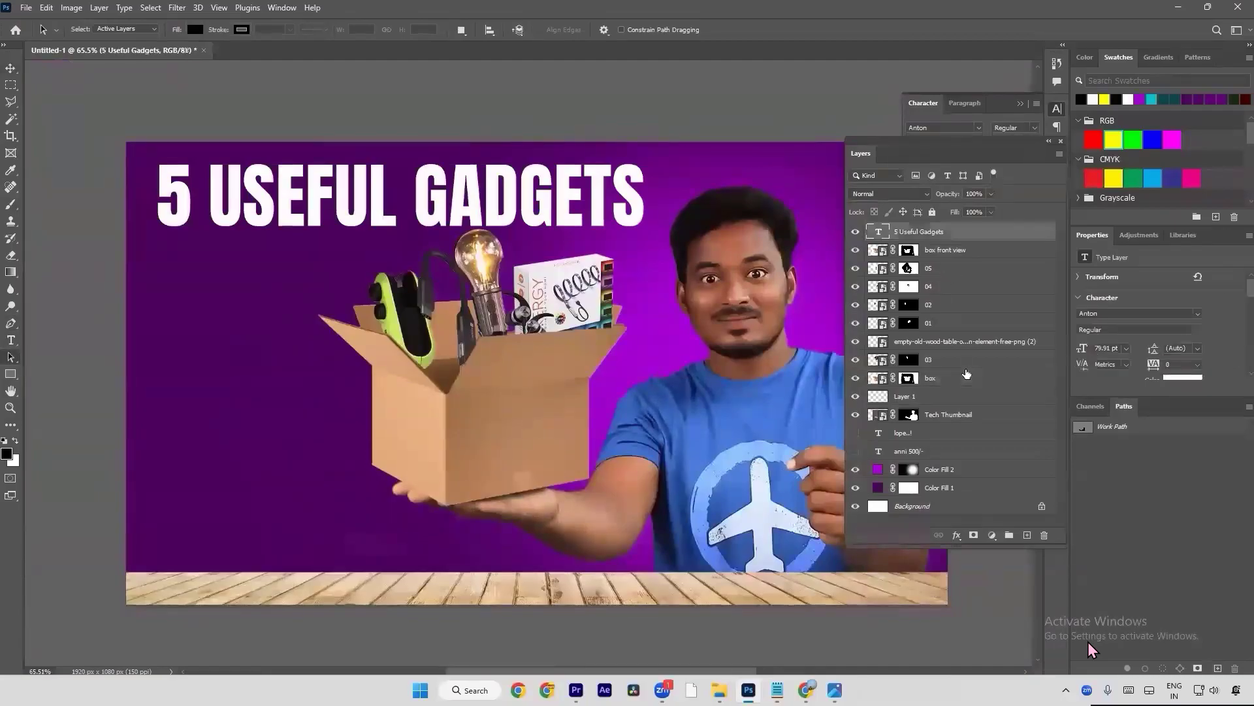
{"action": "left_click", "coordinate": [9, 373]}
{"action": "left_click_drag", "start_coordinate": [472, 398], "coordinate": [596, 469]}
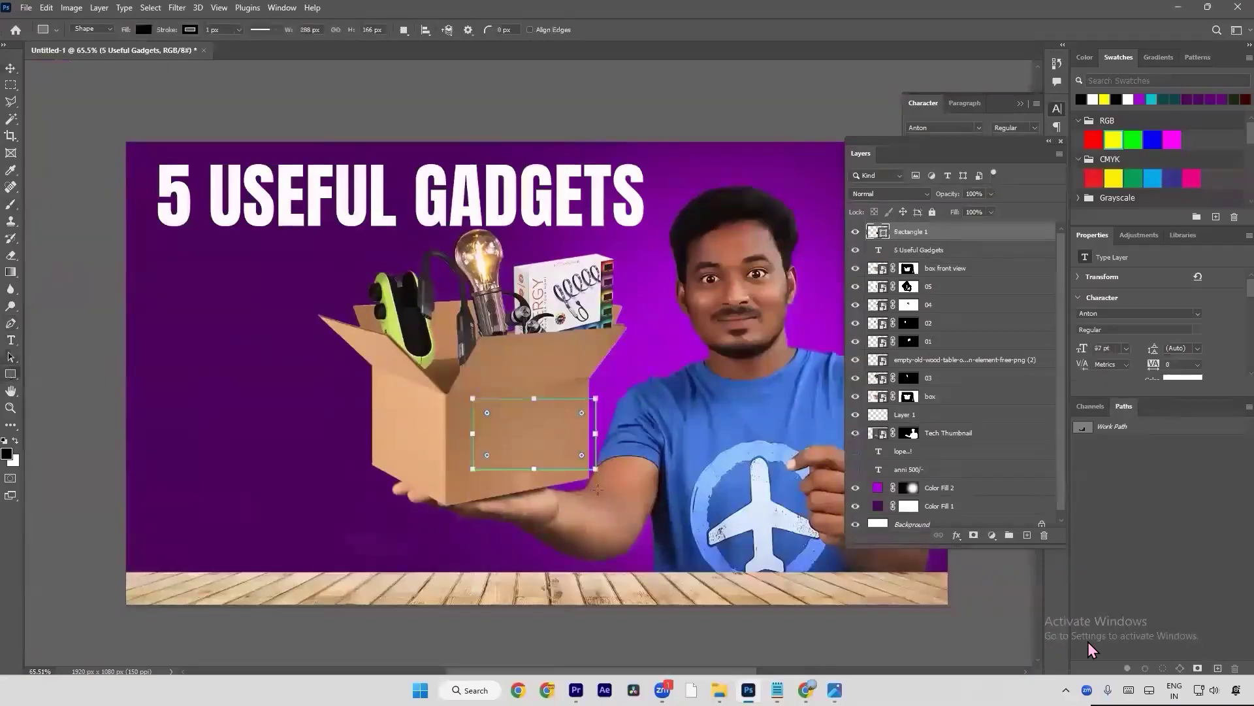
Step: Distort the black rectangle with Free Transform so its corners match the corners of the box's front face
{"action": "key", "text": "v"}
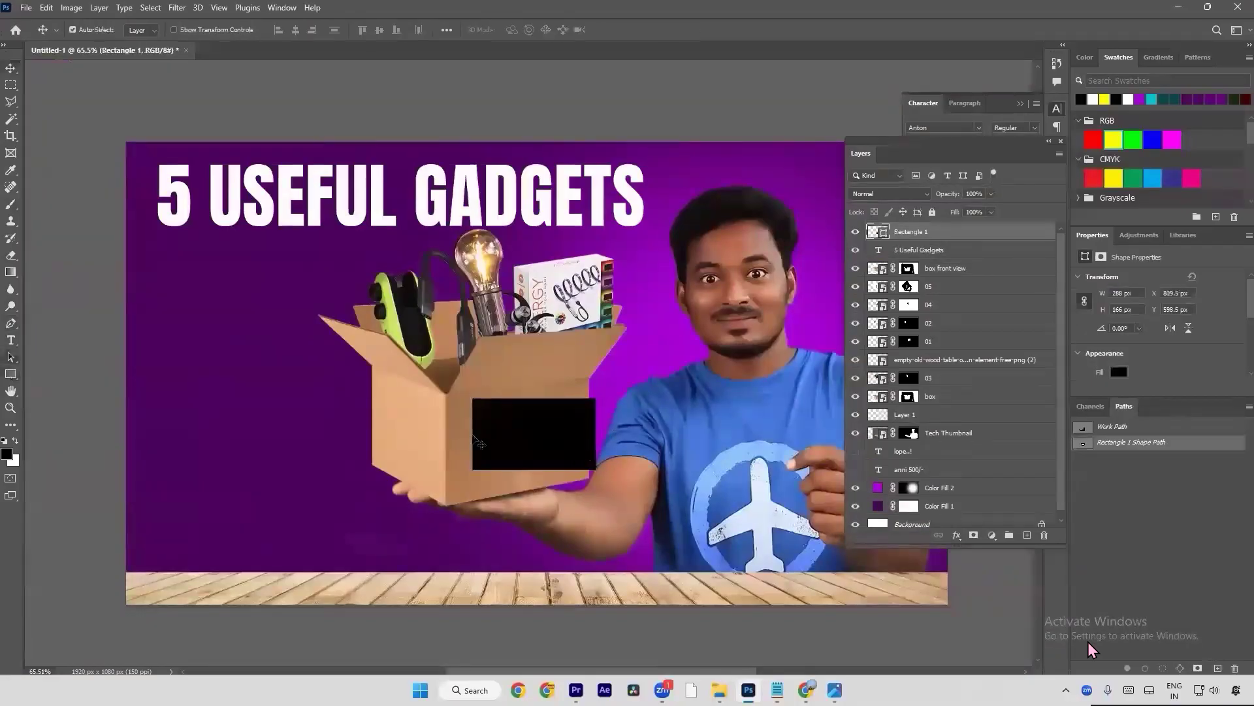
{"action": "scroll", "coordinate": [473, 436], "scroll_direction": "up", "scroll_amount": 6}
{"action": "mouse_move", "coordinate": [521, 424]}
{"action": "left_mouse_down"}
{"action": "mouse_move", "coordinate": [481, 417]}
{"action": "mouse_move", "coordinate": [511, 425]}
{"action": "left_mouse_up"}
{"action": "key", "text": "ctrl+t"}
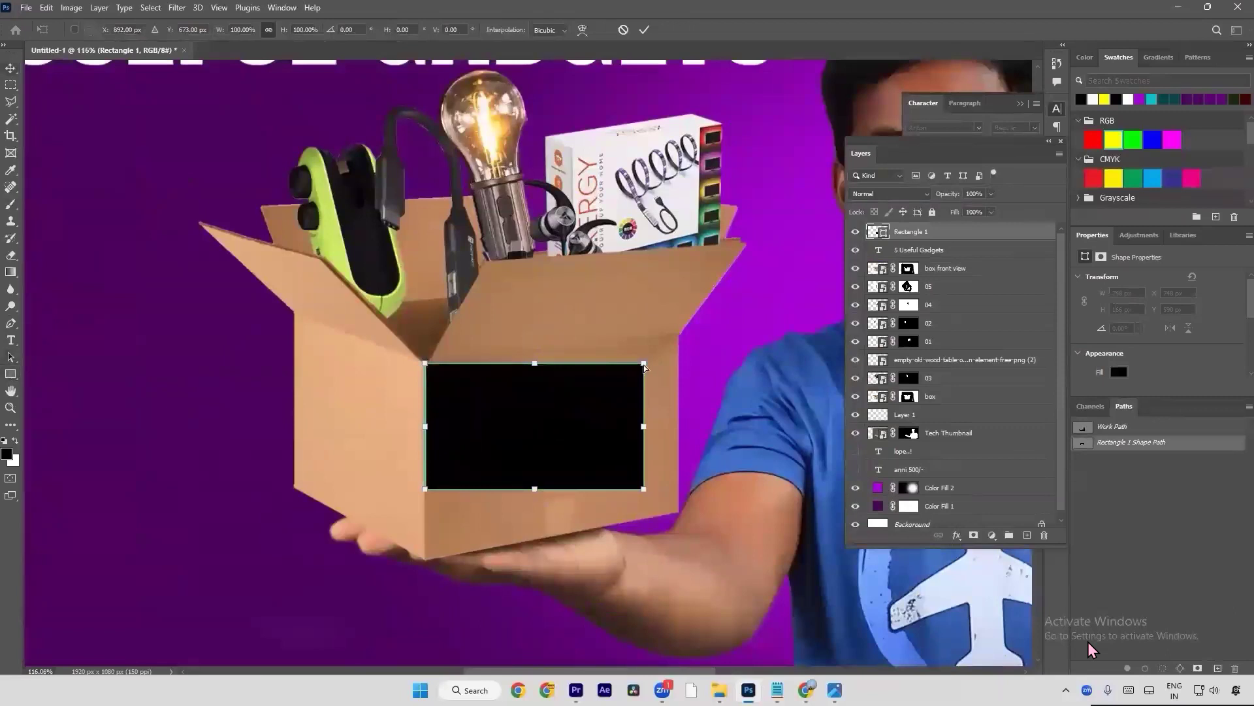
{"action": "left_click_drag", "start_coordinate": [644, 365], "coordinate": [676, 336]}
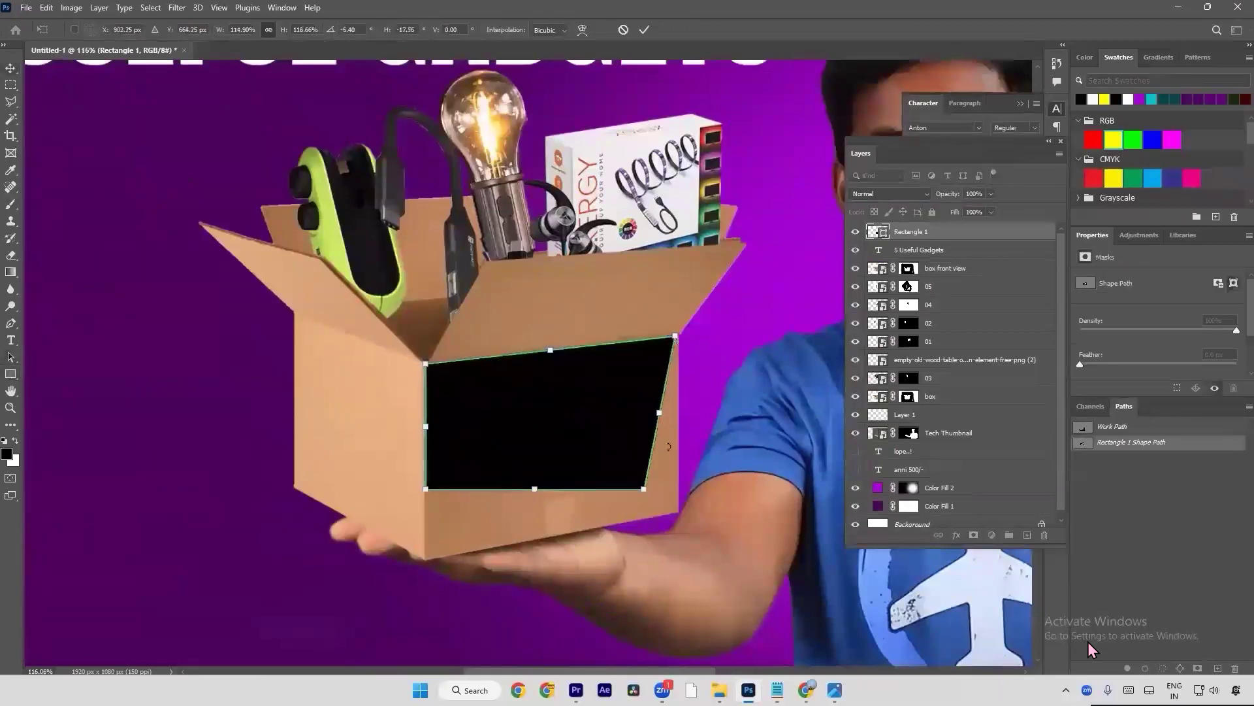
{"action": "left_click_drag", "start_coordinate": [646, 495], "coordinate": [678, 510]}
{"action": "left_click_drag", "start_coordinate": [426, 495], "coordinate": [425, 561]}
{"action": "key", "text": "Return"}
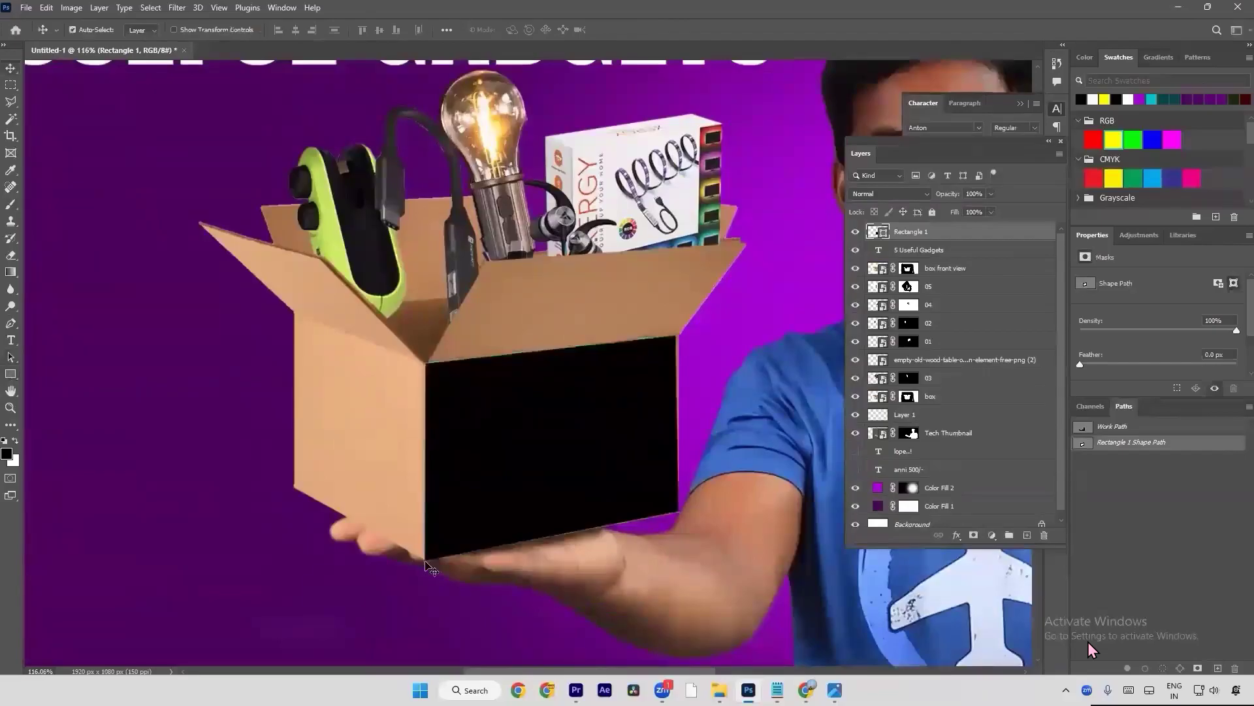
{"action": "key", "text": "ctrl+j"}
{"action": "key", "text": "ctrl+t"}
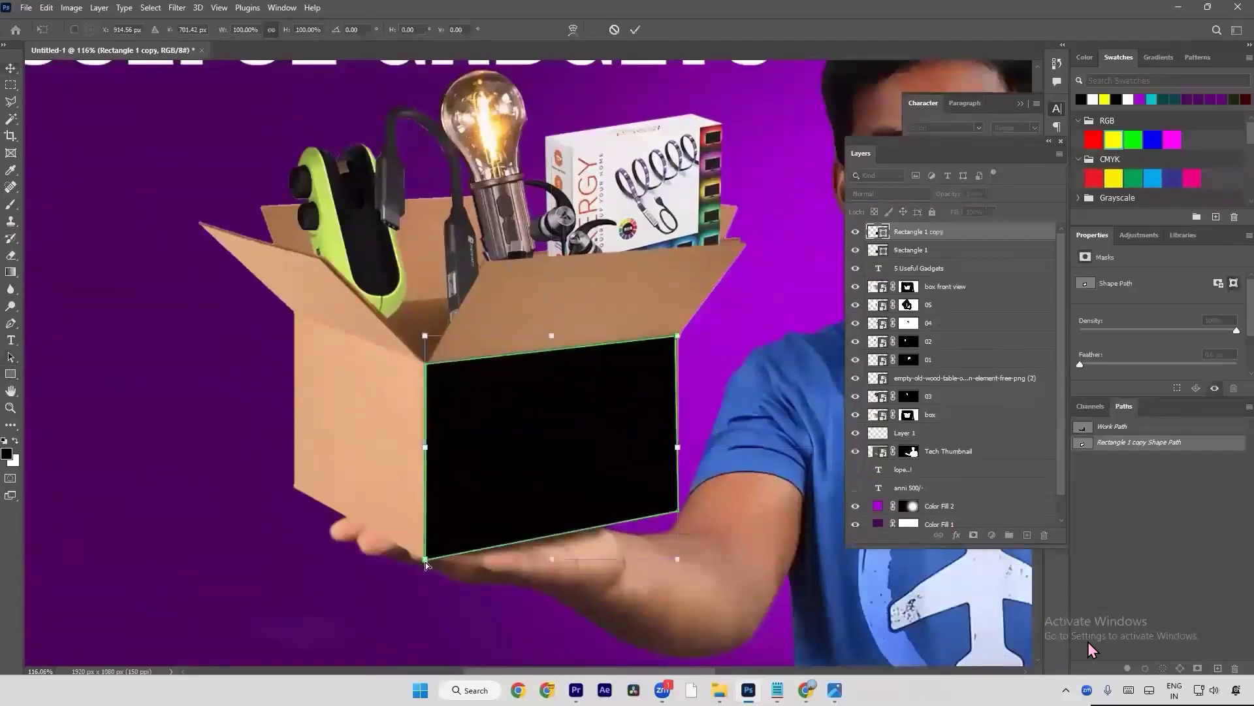
{"action": "left_click_drag", "start_coordinate": [451, 528], "coordinate": [273, 524]}
{"action": "key", "text": "Return"}
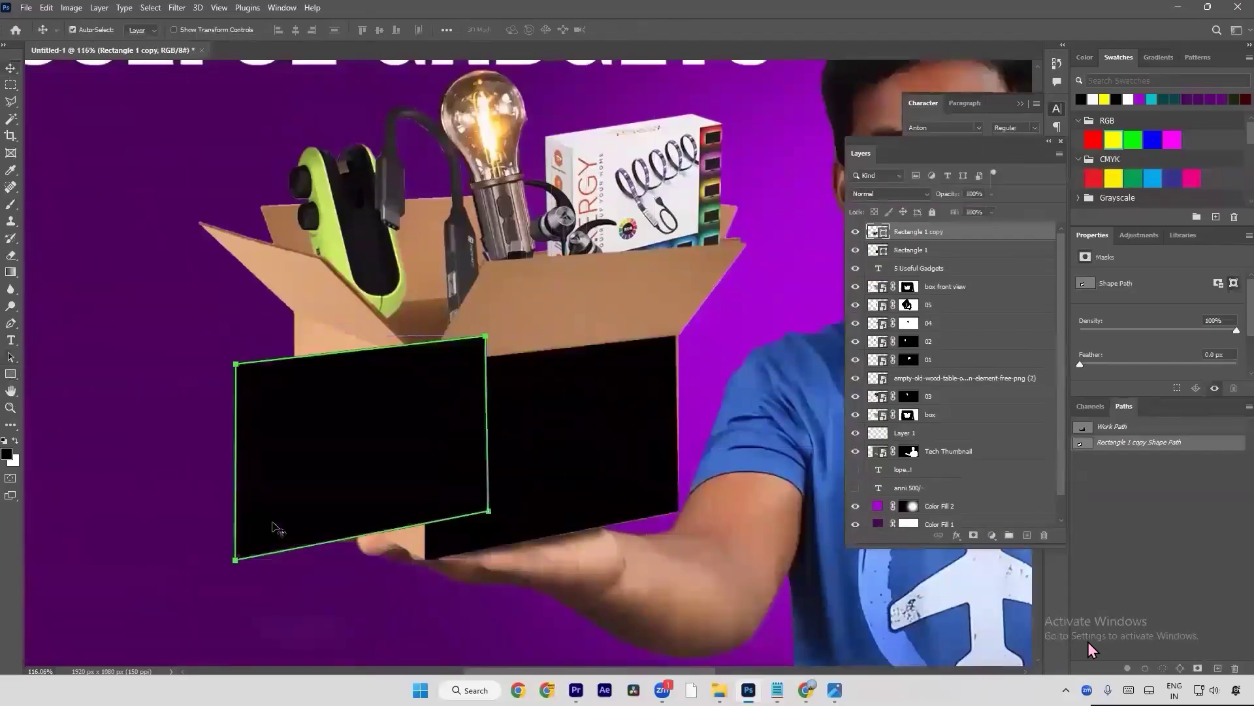
{"action": "key", "text": "Delete"}
Step: Draw a second black rectangle beside the box and distort it so its corners match the box's left side face
{"action": "left_click", "coordinate": [10, 375]}
{"action": "mouse_move", "coordinate": [154, 367]}
{"action": "left_mouse_down"}
{"action": "mouse_move", "coordinate": [302, 465]}
{"action": "mouse_move", "coordinate": [301, 490]}
{"action": "left_mouse_up"}
{"action": "key", "text": "v"}
{"action": "key", "text": "ctrl+t"}
{"action": "left_click_drag", "start_coordinate": [262, 444], "coordinate": [382, 443]}
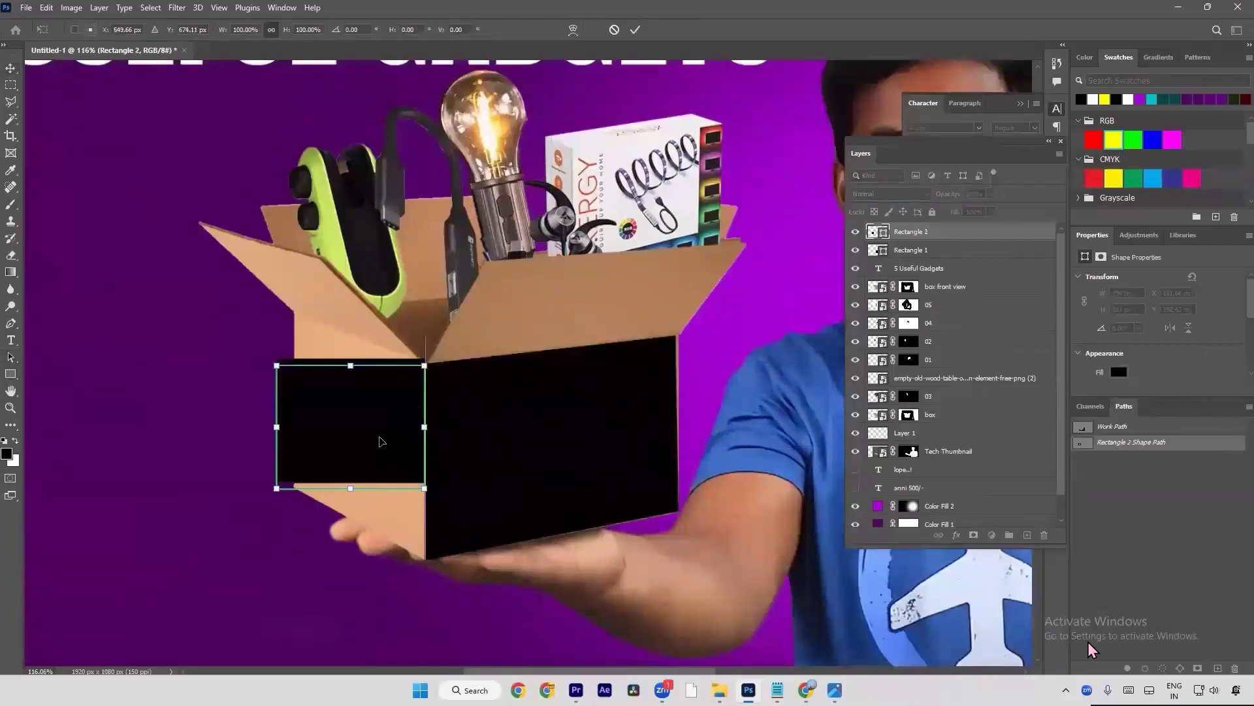
{"action": "left_click_drag", "start_coordinate": [276, 367], "coordinate": [296, 318]}
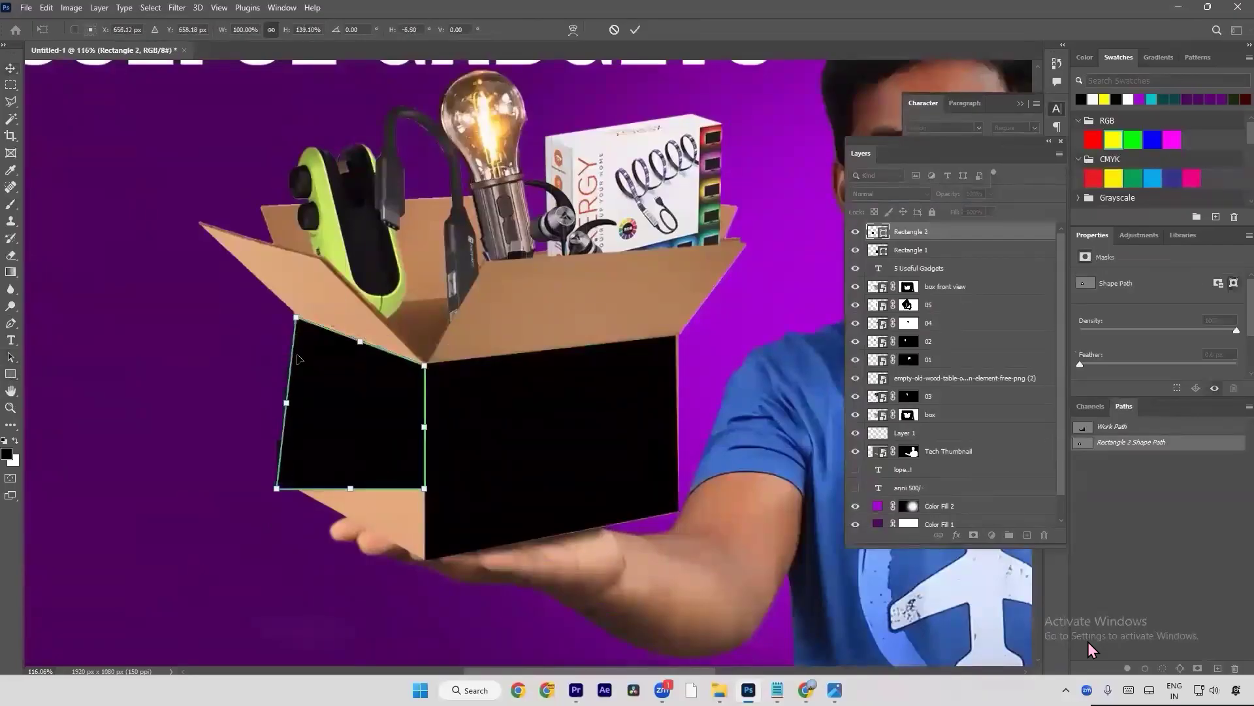
{"action": "mouse_move", "coordinate": [281, 495]}
{"action": "left_mouse_down"}
{"action": "mouse_move", "coordinate": [292, 425]}
{"action": "mouse_move", "coordinate": [295, 488]}
{"action": "left_mouse_up"}
{"action": "left_click_drag", "start_coordinate": [415, 485], "coordinate": [424, 563]}
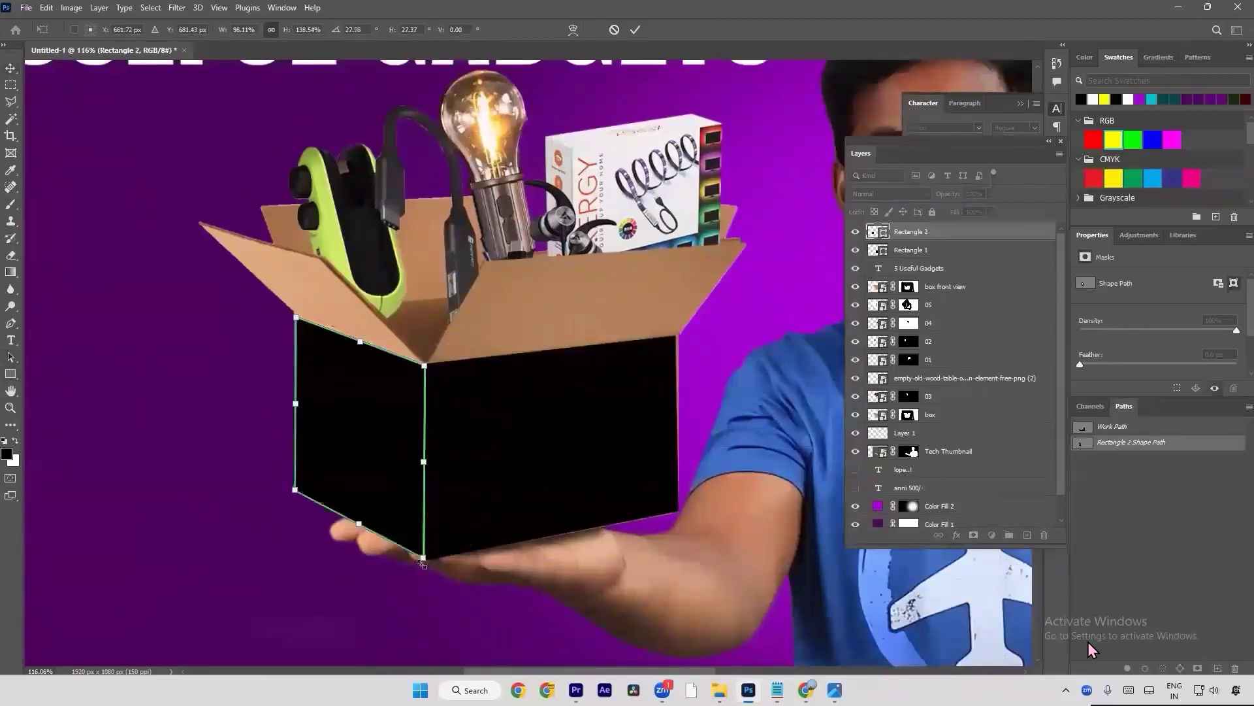
{"action": "key", "text": "Return"}
{"action": "key", "text": "Return"}
{"action": "left_click", "coordinate": [426, 570]}
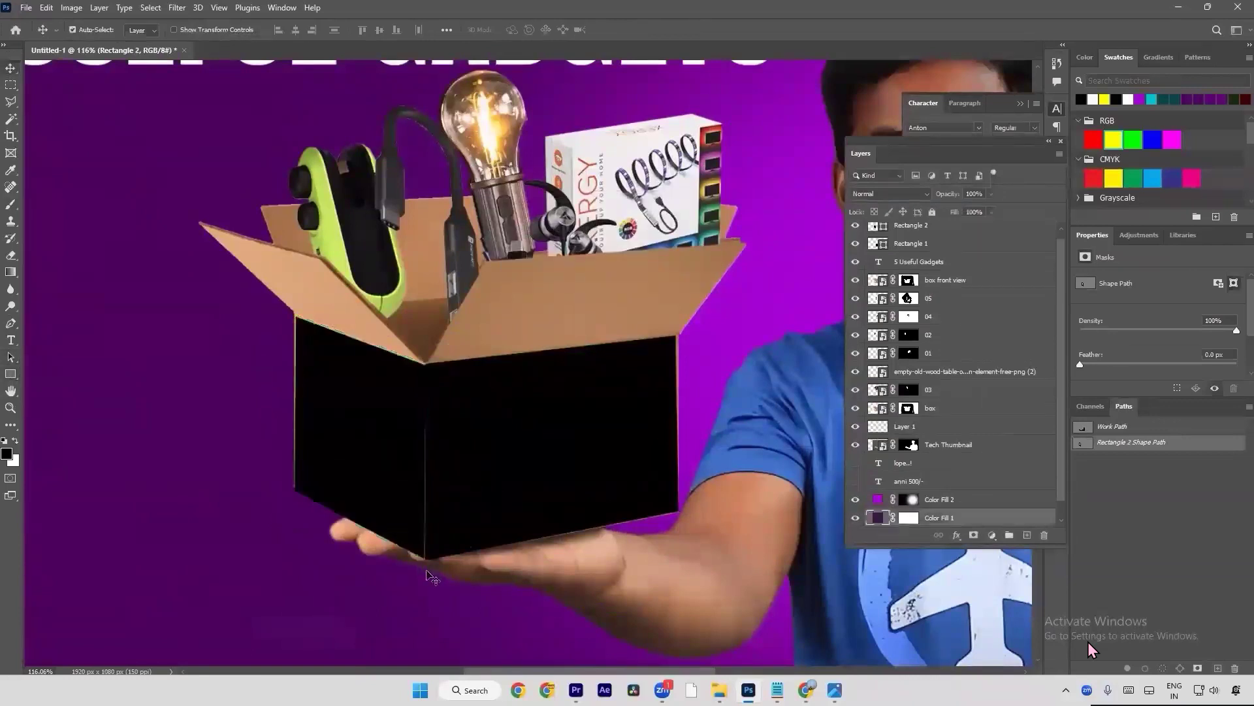
Step: Fill both the side-face and front-face rectangles with the CMYK red swatch
{"action": "left_click", "coordinate": [396, 434]}
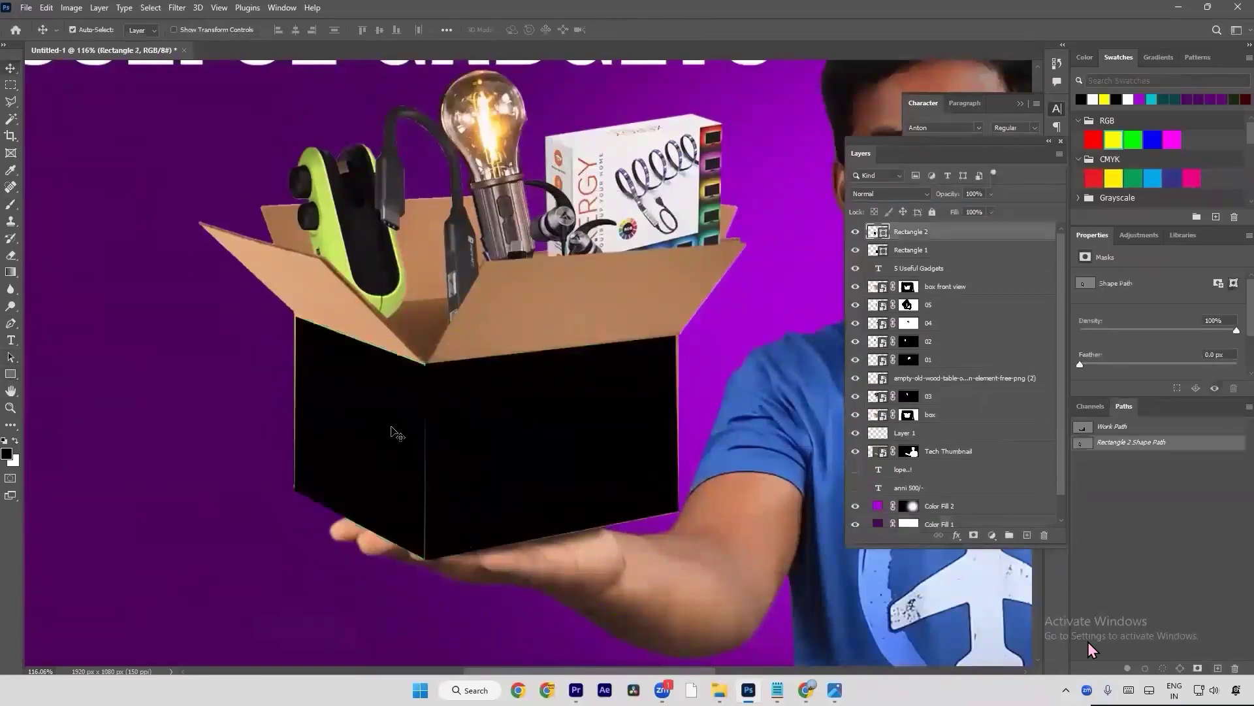
{"action": "left_click", "coordinate": [1103, 172]}
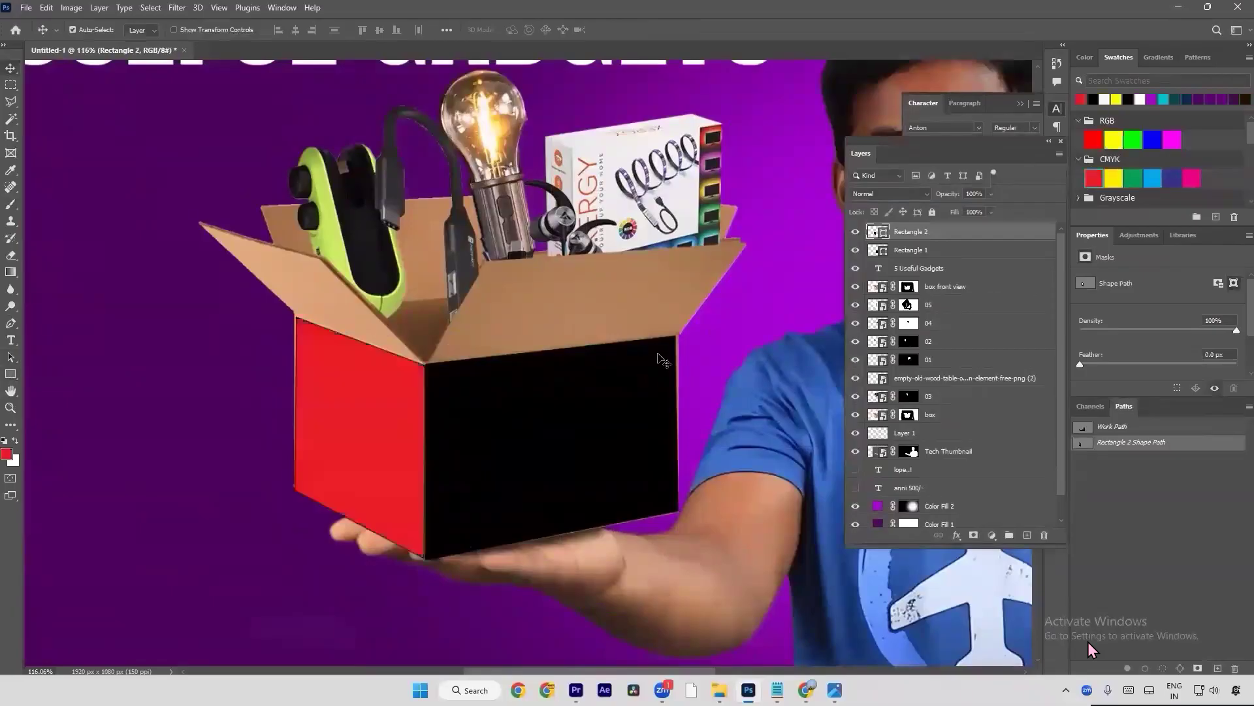
{"action": "key", "text": "alt+bracketleft"}
{"action": "left_click", "coordinate": [1105, 173]}
{"action": "left_click", "coordinate": [753, 379]}
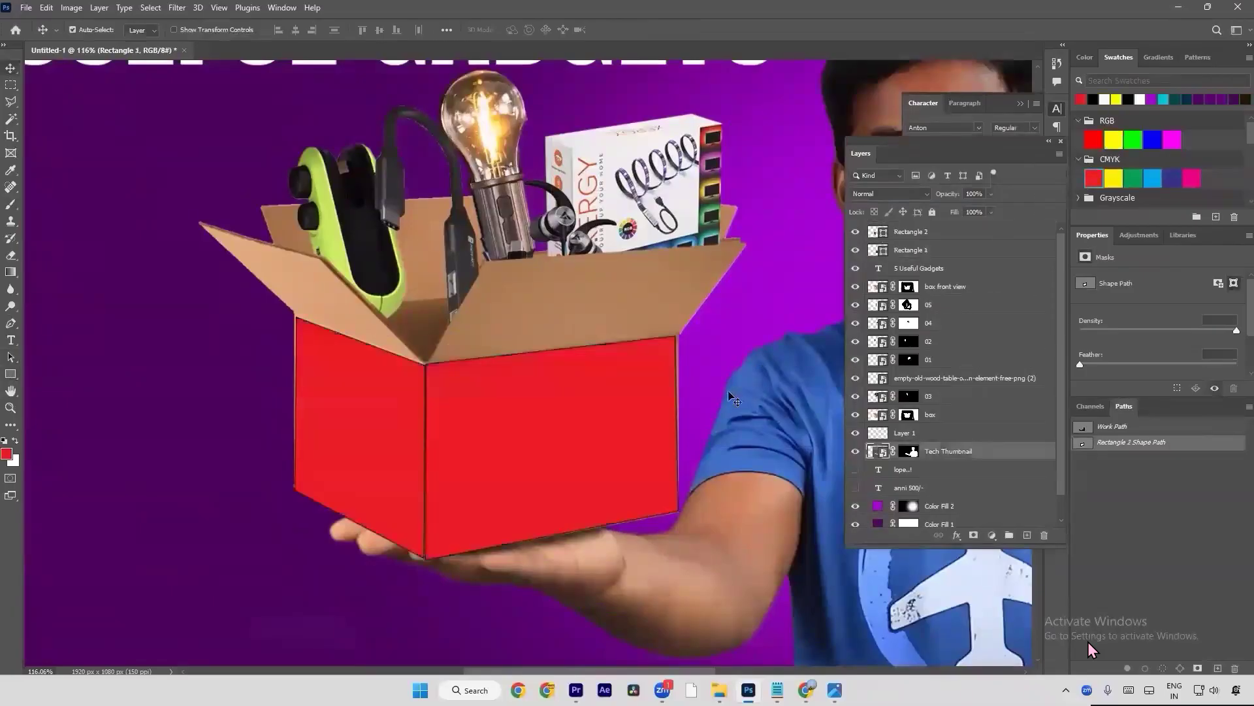
Step: Remove the stroke from both the Rectangle 1 and Rectangle 2 shapes
{"action": "left_click", "coordinate": [920, 250]}
{"action": "left_click", "coordinate": [914, 232], "text": "shift"}
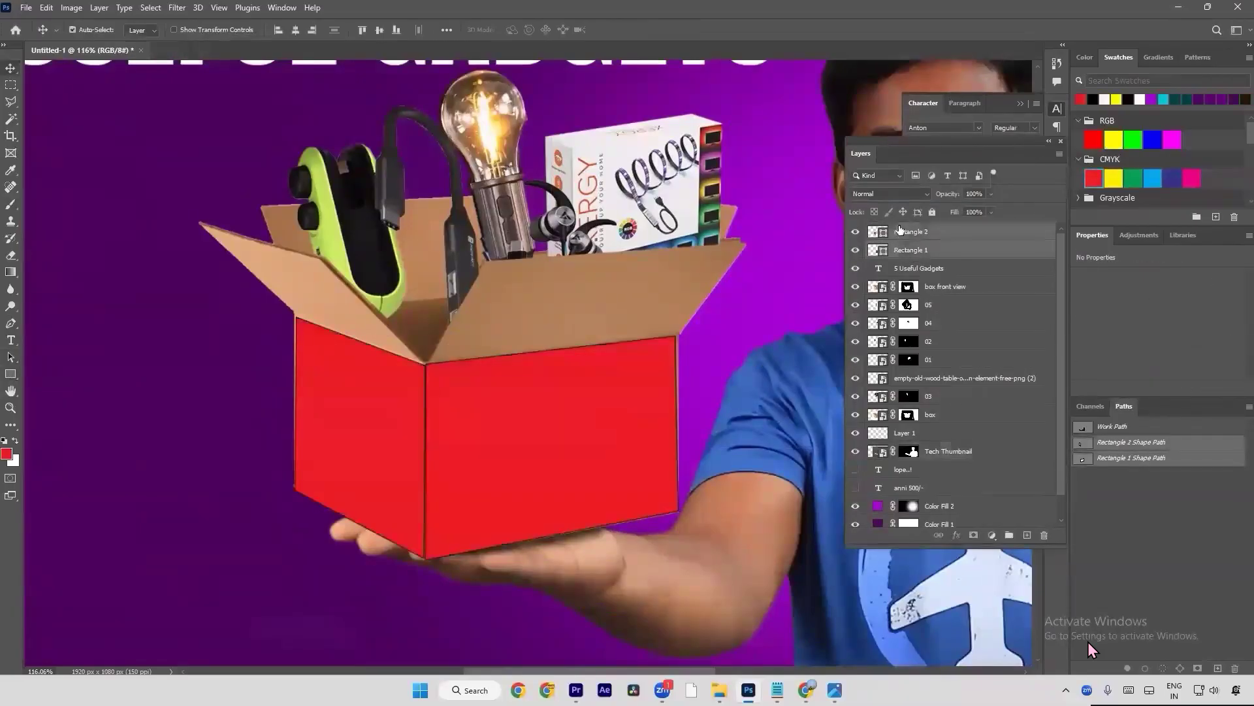
{"action": "key", "text": "u"}
{"action": "left_click", "coordinate": [190, 29]}
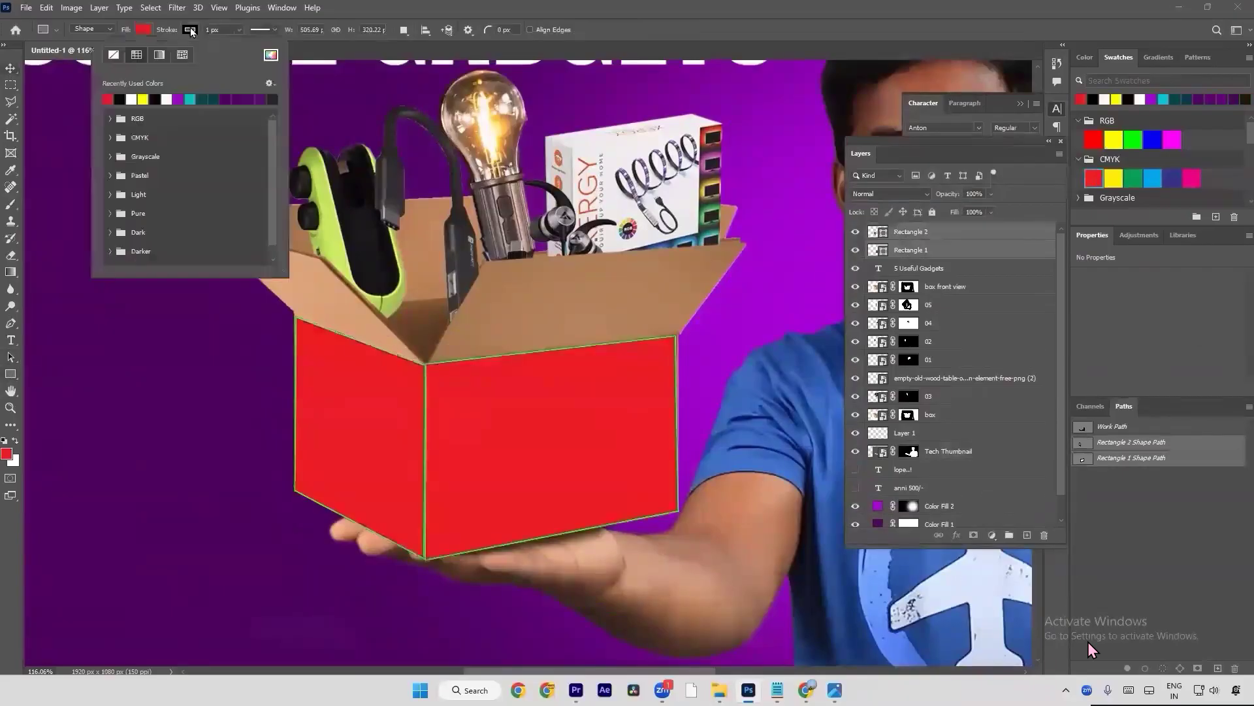
{"action": "left_click", "coordinate": [116, 60]}
{"action": "left_click", "coordinate": [18, 67]}
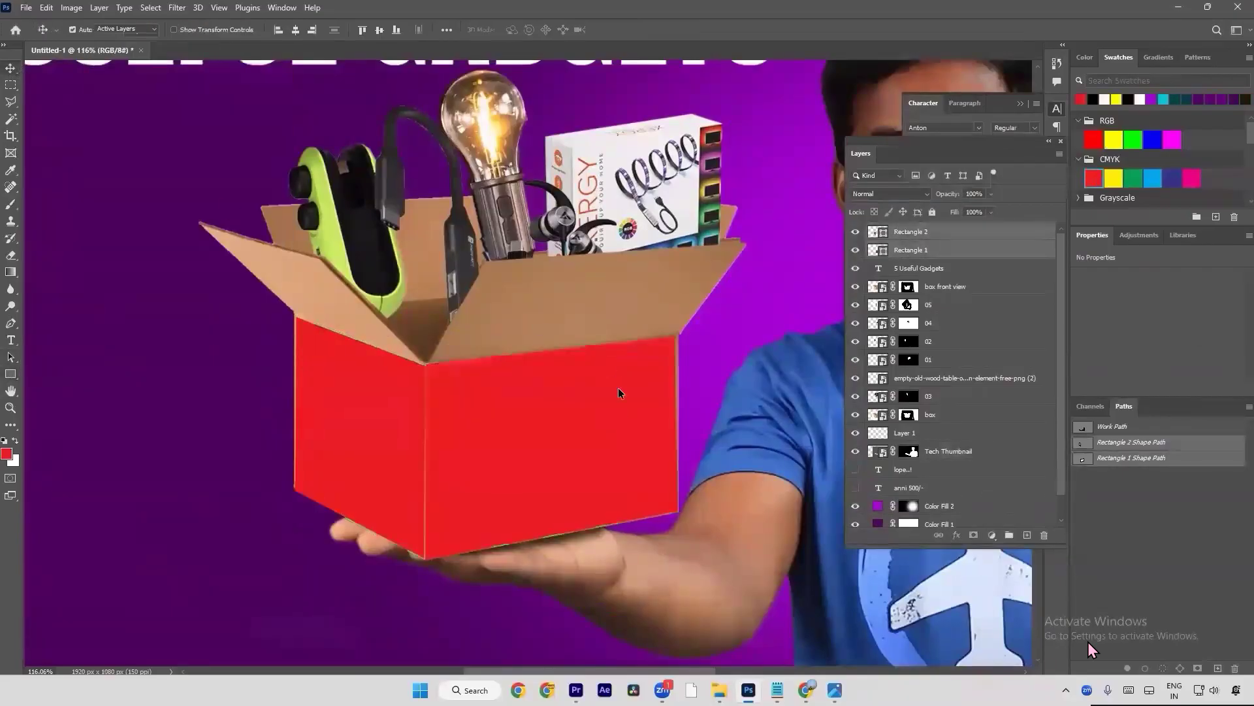
Step: Change the fill of the side-face rectangle to dark red, #5a0003
{"action": "left_click", "coordinate": [878, 233]}
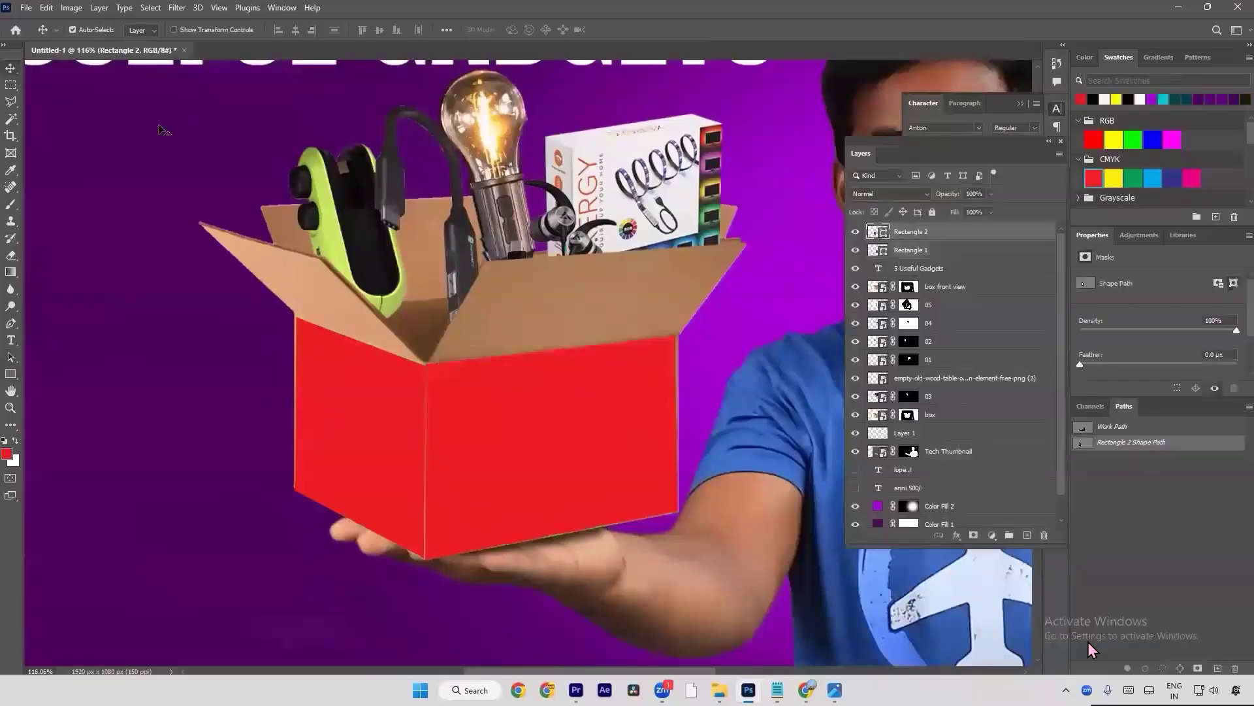
{"action": "key", "text": "u"}
{"action": "left_click", "coordinate": [148, 30]}
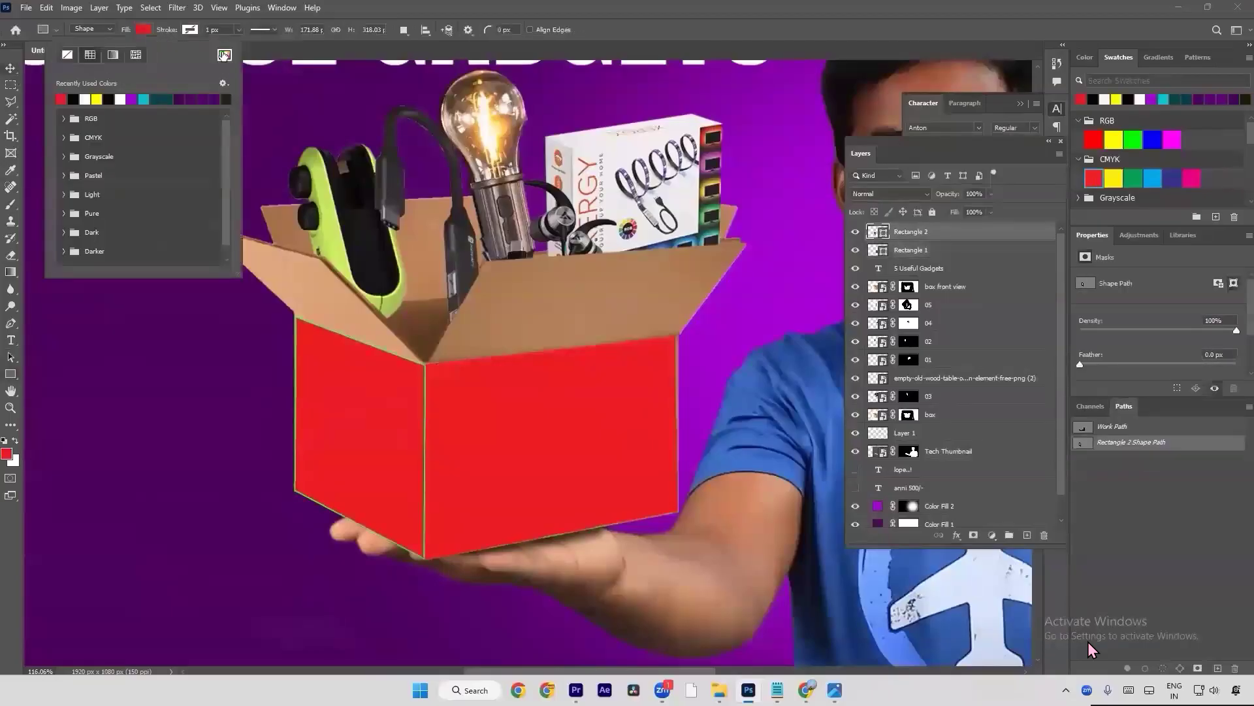
{"action": "left_click", "coordinate": [224, 54]}
{"action": "left_click", "coordinate": [575, 463]}
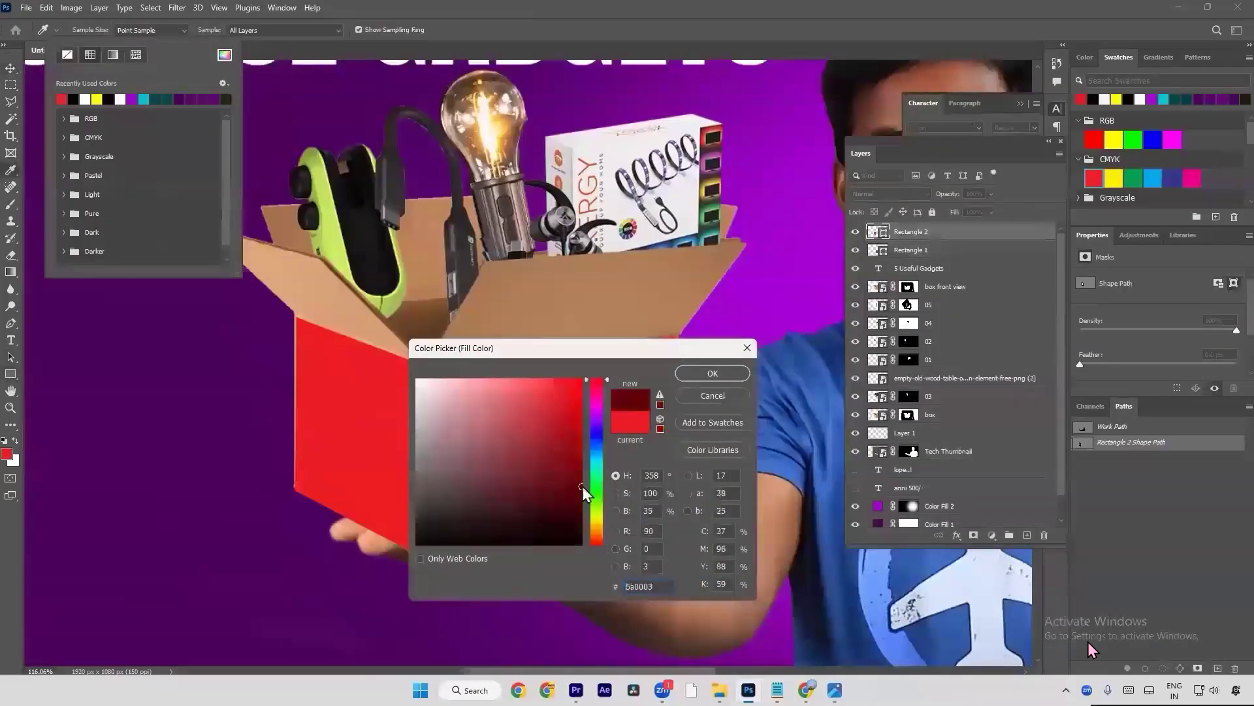
{"action": "key", "text": "Return"}
{"action": "key", "text": "v"}
Step: Fill the front-face rectangle with the same dark red as the side face
{"action": "left_click", "coordinate": [633, 430]}
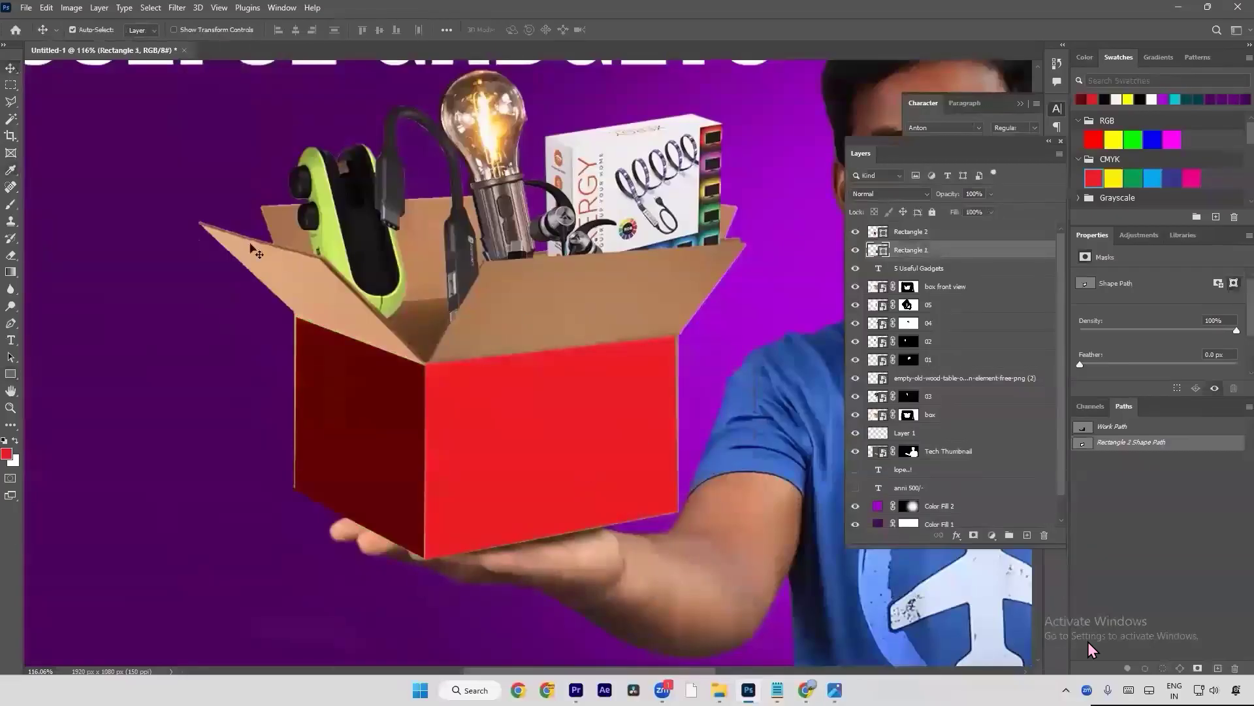
{"action": "key", "text": "u"}
{"action": "left_click", "coordinate": [144, 29]}
{"action": "left_click", "coordinate": [67, 96]}
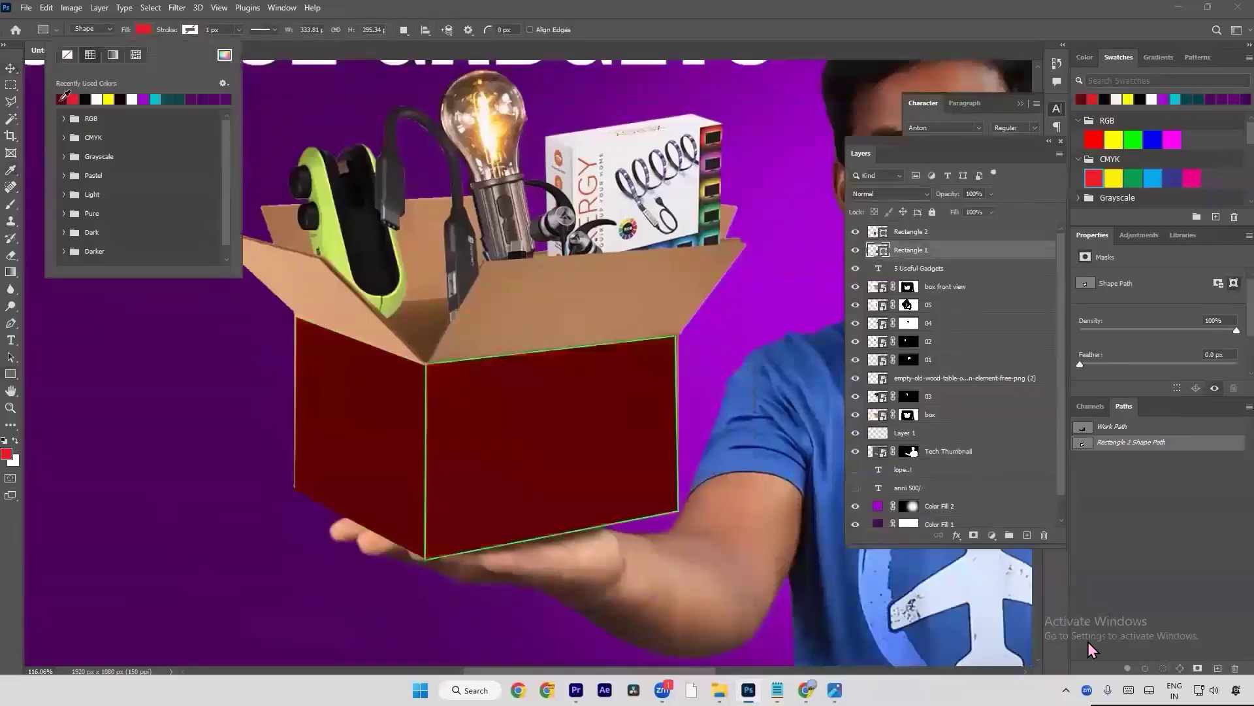
{"action": "key", "text": "a"}
{"action": "key", "text": "ctrl+0"}
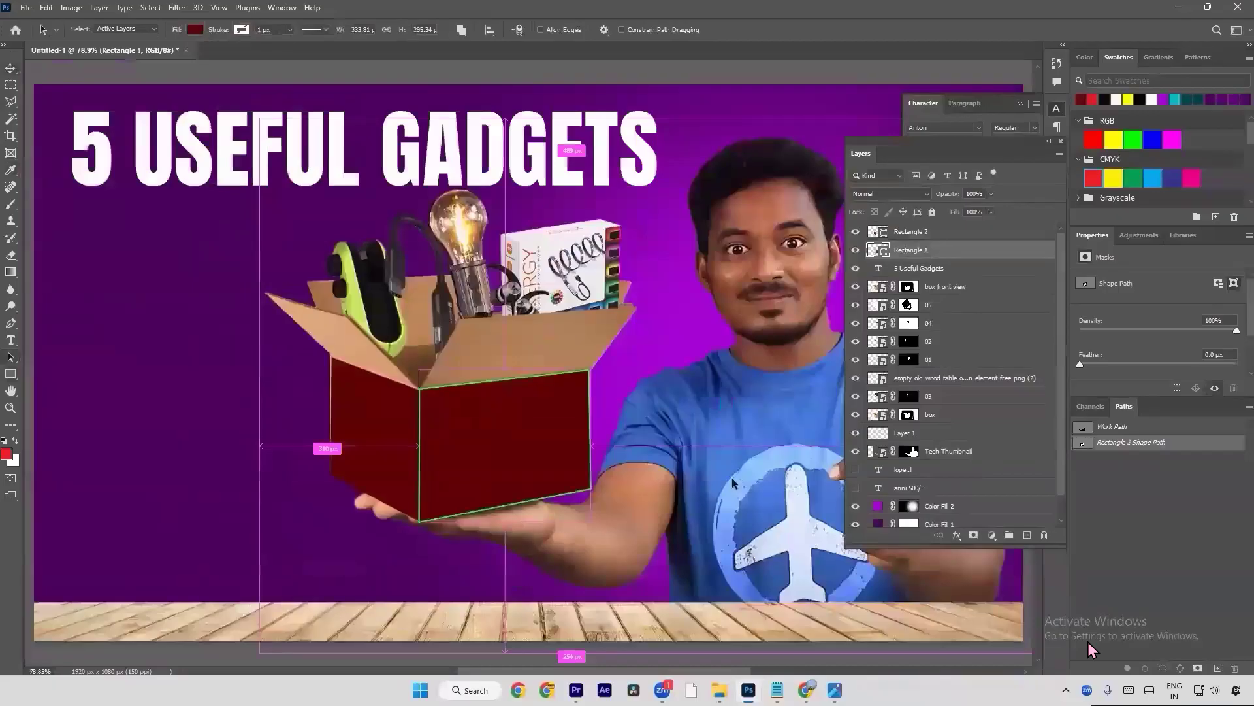
Step: Try the Soft Light blend mode on the front-face rectangle, Rectangle 1
{"action": "key", "text": "v"}
{"action": "scroll", "coordinate": [375, 522], "scroll_direction": "up", "scroll_amount": 7}
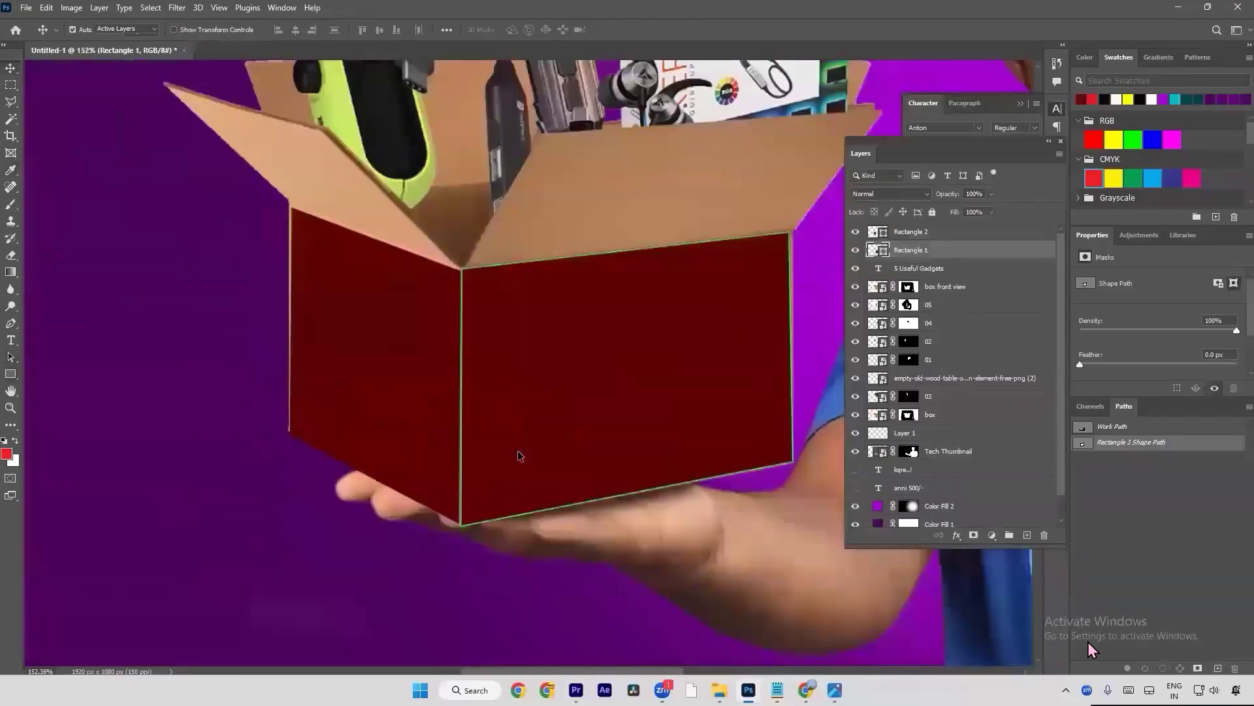
{"action": "scroll", "coordinate": [524, 458], "scroll_direction": "down", "scroll_amount": 3}
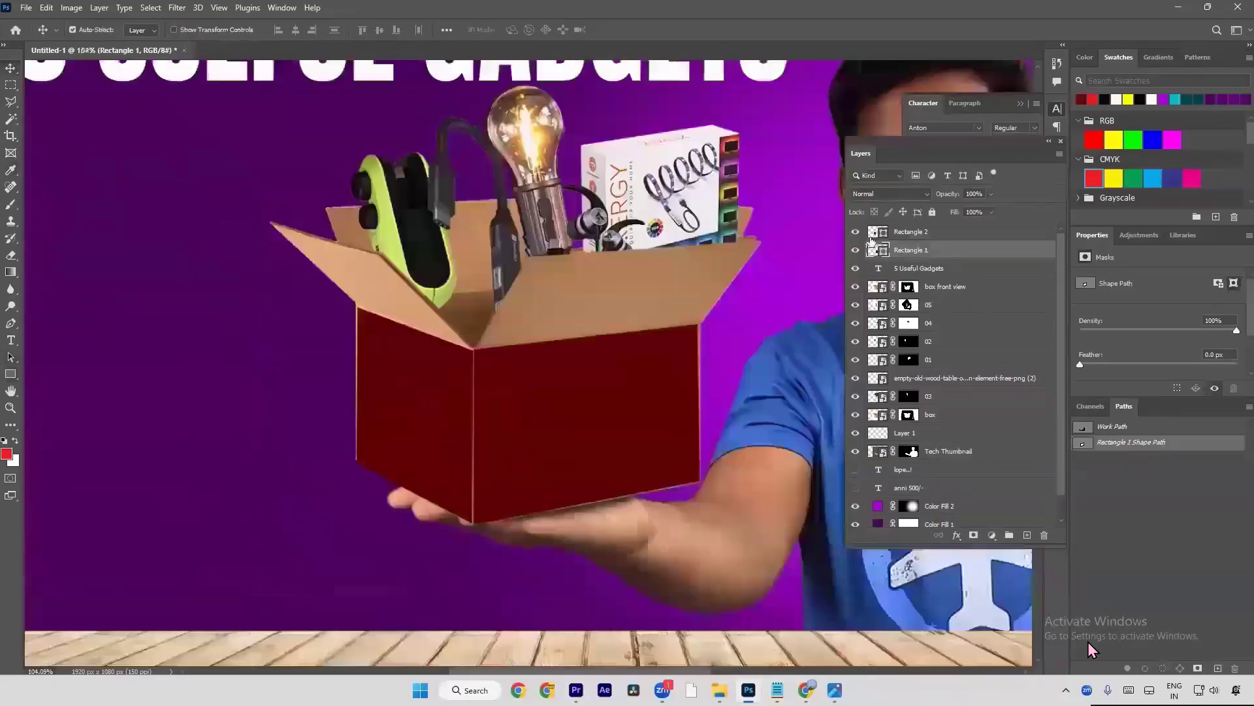
{"action": "left_click", "coordinate": [913, 195]}
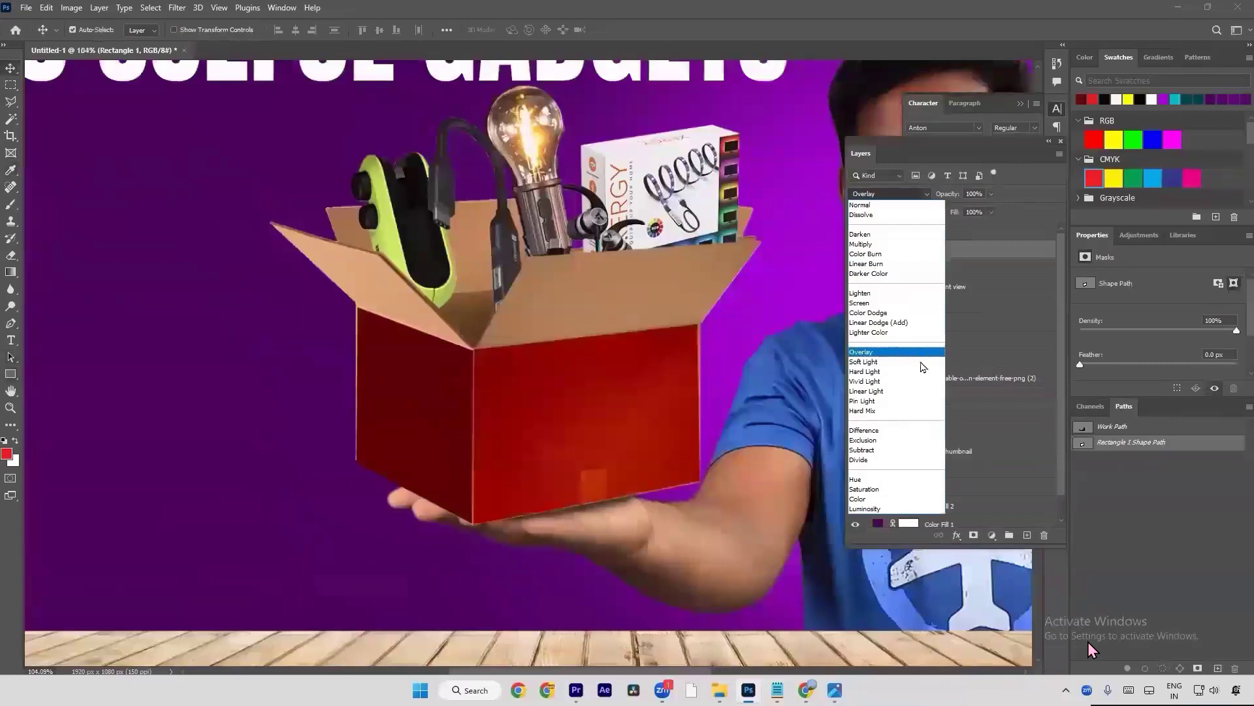
{"action": "left_click", "coordinate": [922, 362]}
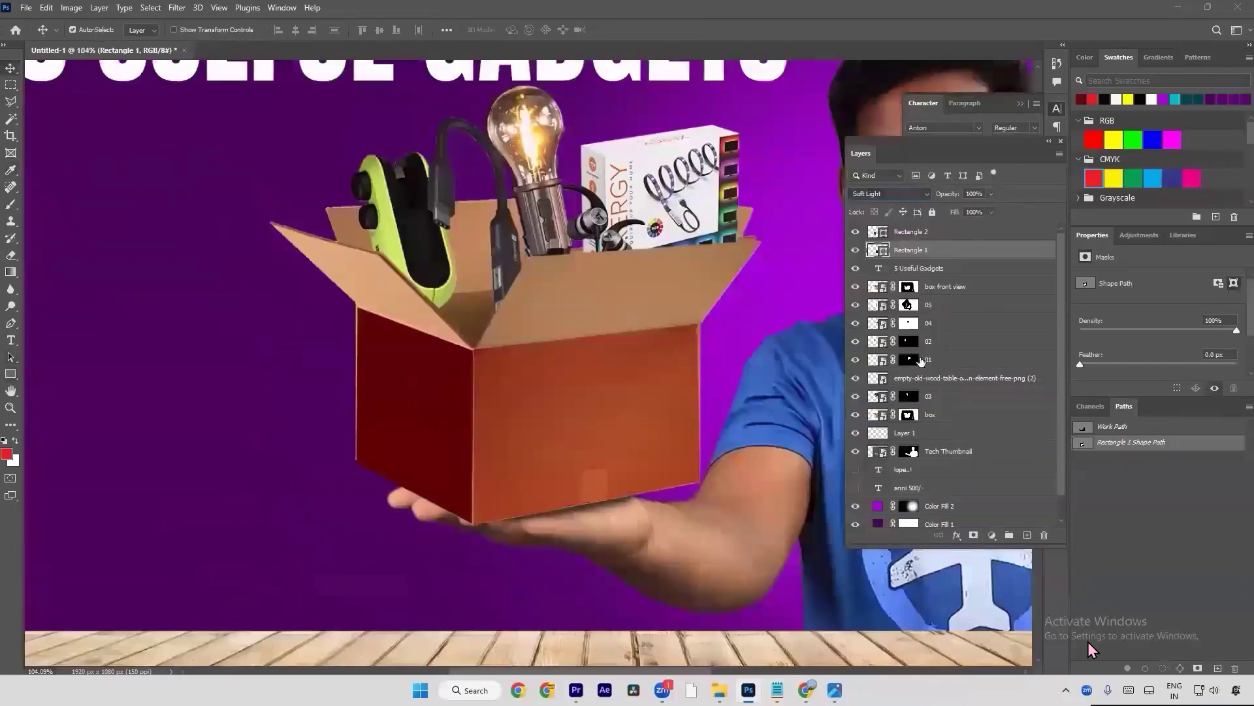
Step: Set the blend mode of the side-face rectangle, Rectangle 2, to Vivid Light
{"action": "left_click", "coordinate": [908, 228]}
{"action": "left_click", "coordinate": [888, 178]}
{"action": "left_click", "coordinate": [917, 189]}
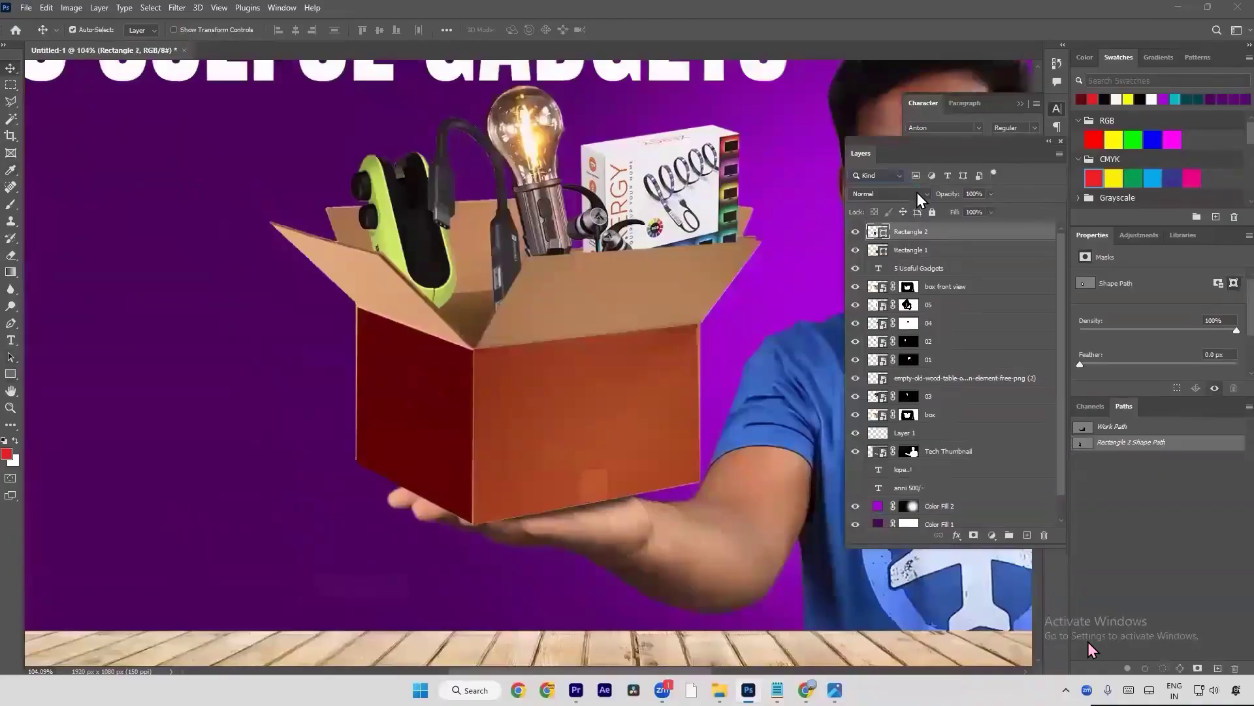
{"action": "left_click", "coordinate": [916, 192]}
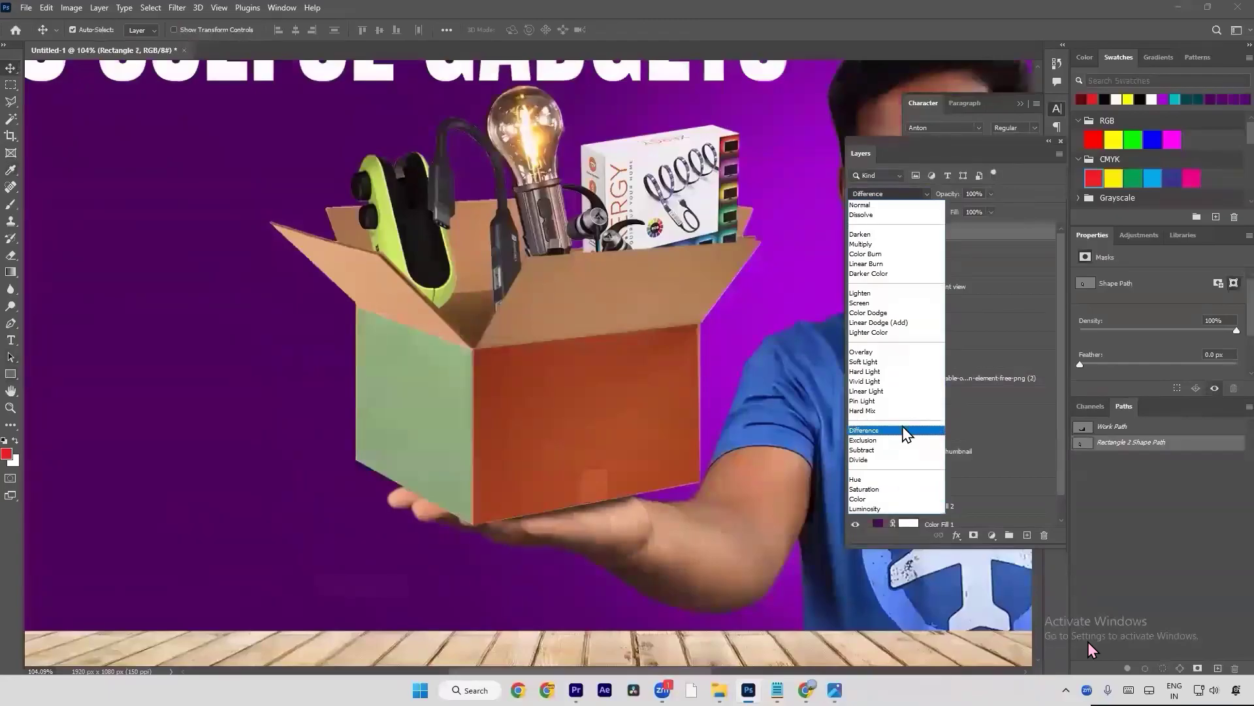
{"action": "left_click", "coordinate": [907, 388]}
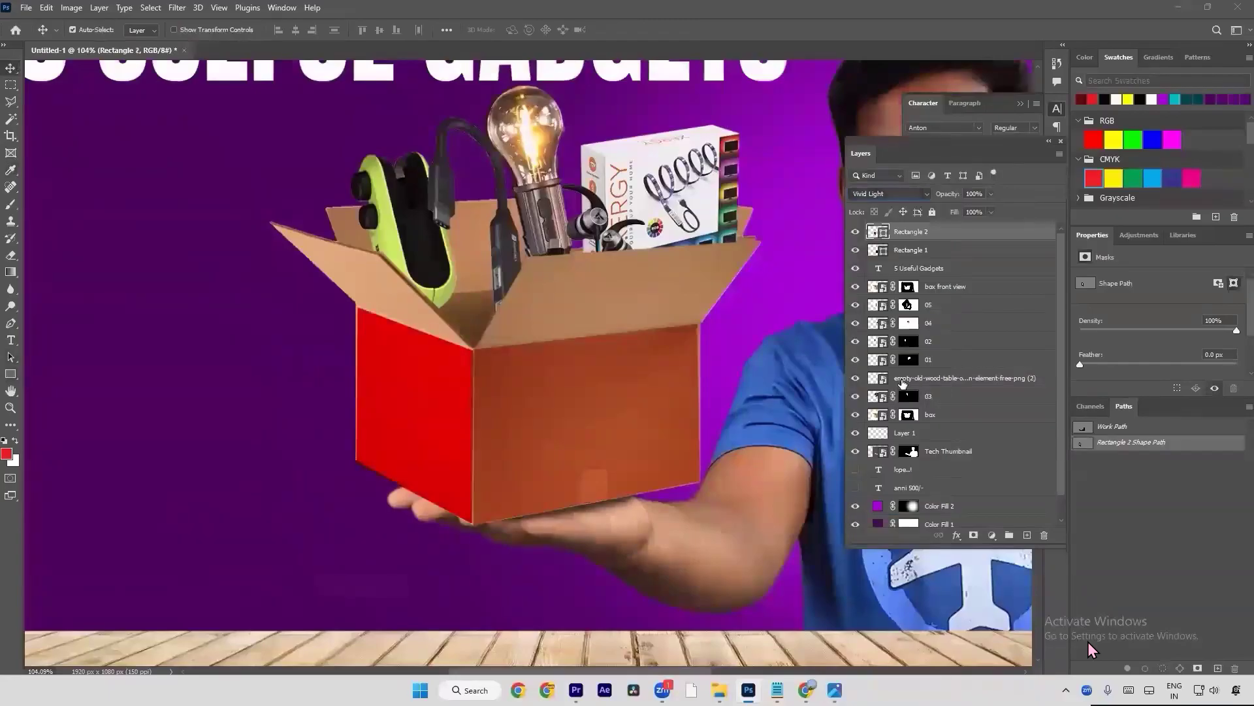
Step: Set the blend mode of the front-face rectangle, Rectangle 1, to Vivid Light
{"action": "left_click", "coordinate": [890, 248]}
{"action": "left_click", "coordinate": [888, 194]}
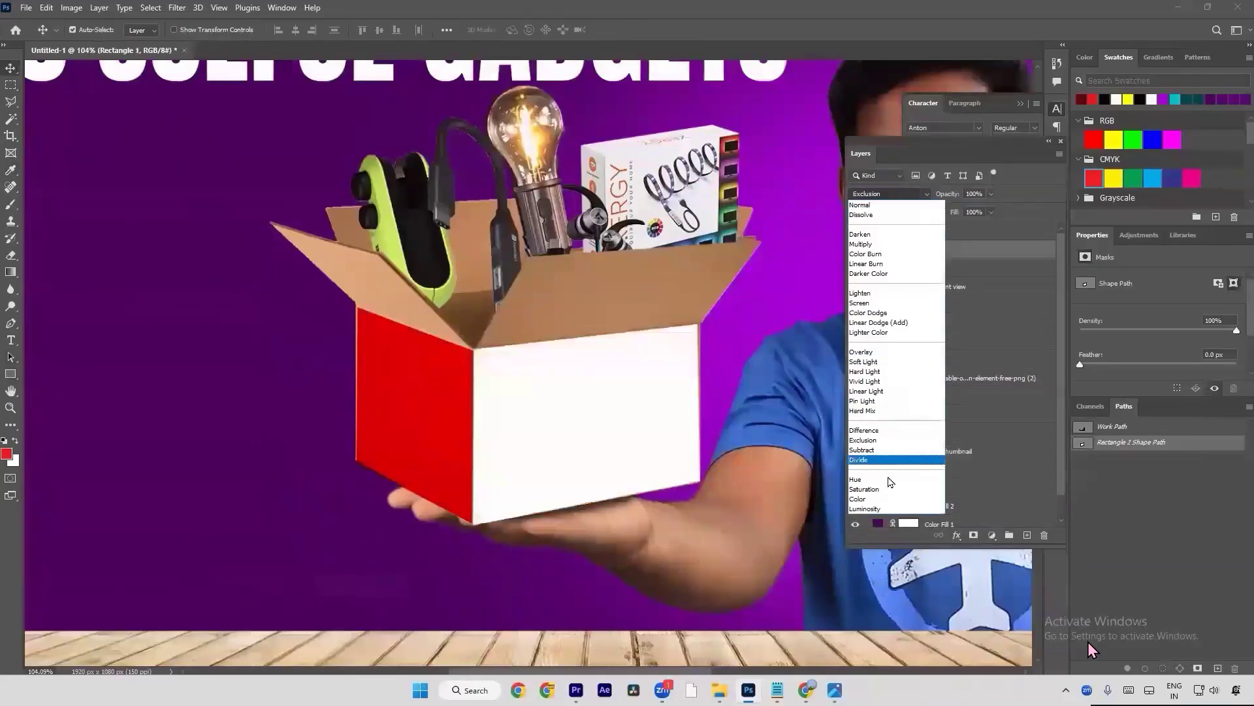
{"action": "left_click", "coordinate": [899, 385]}
{"action": "left_click", "coordinate": [11, 83]}
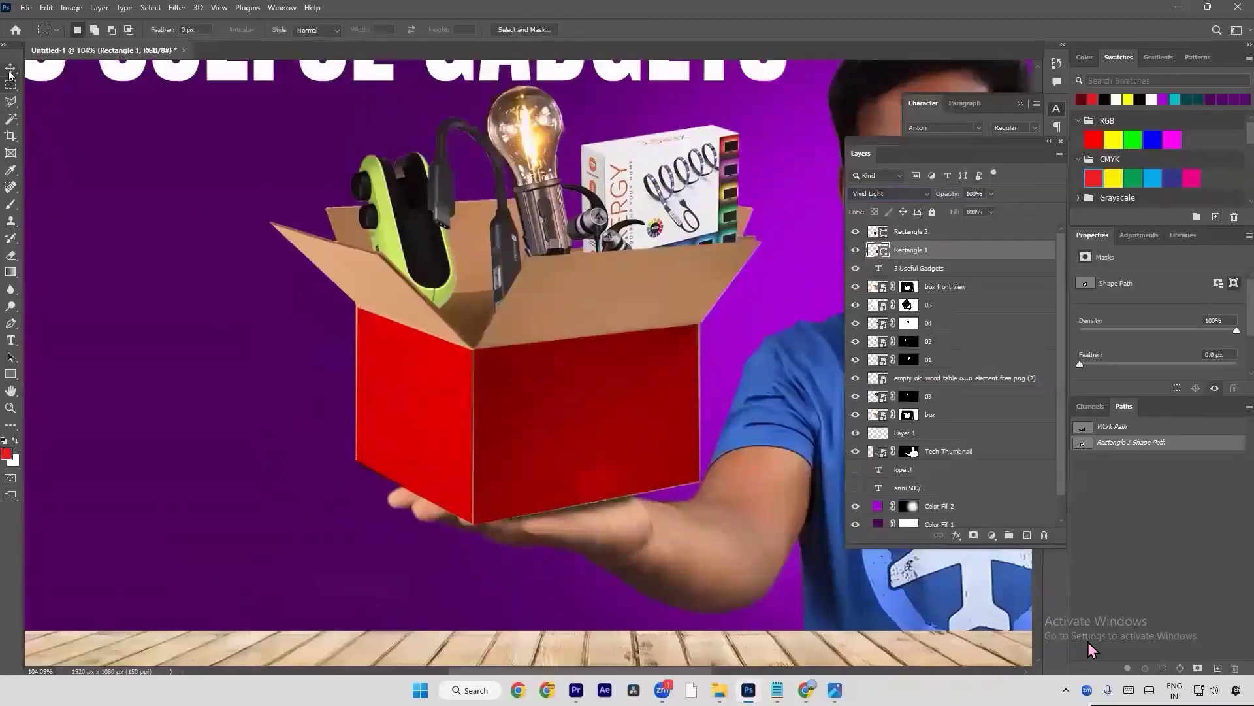
{"action": "left_click", "coordinate": [925, 193]}
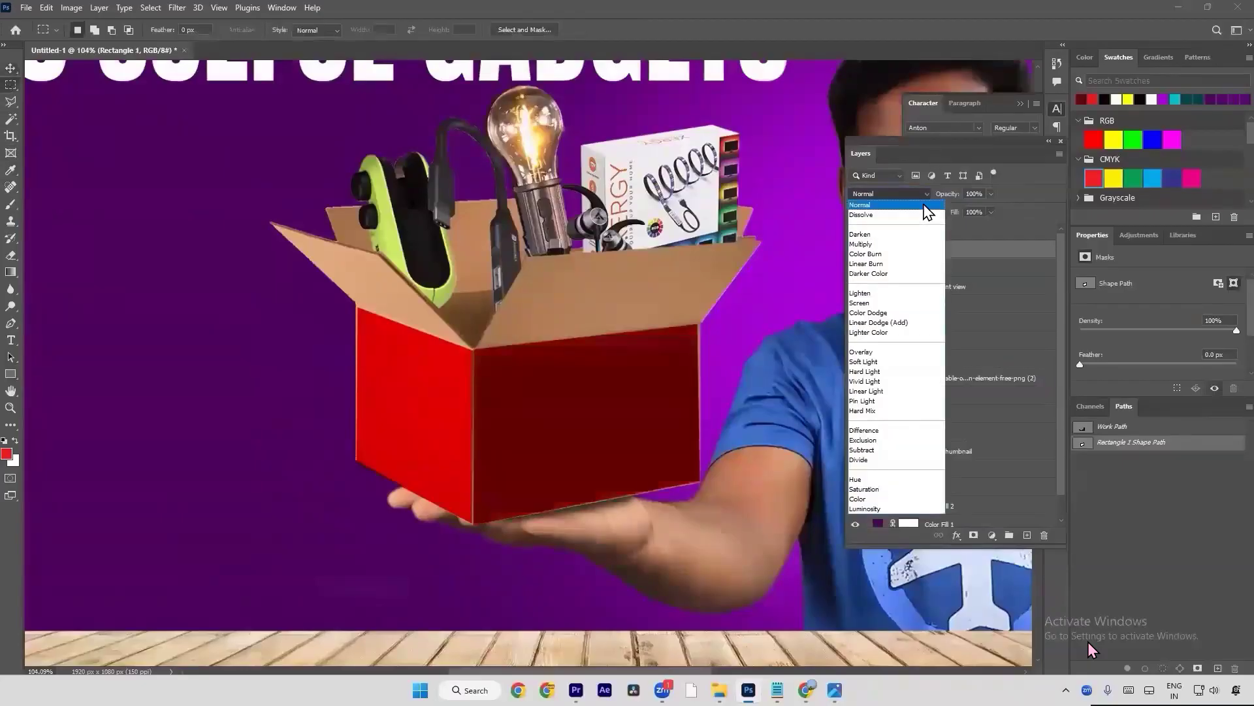
{"action": "left_click", "coordinate": [904, 383]}
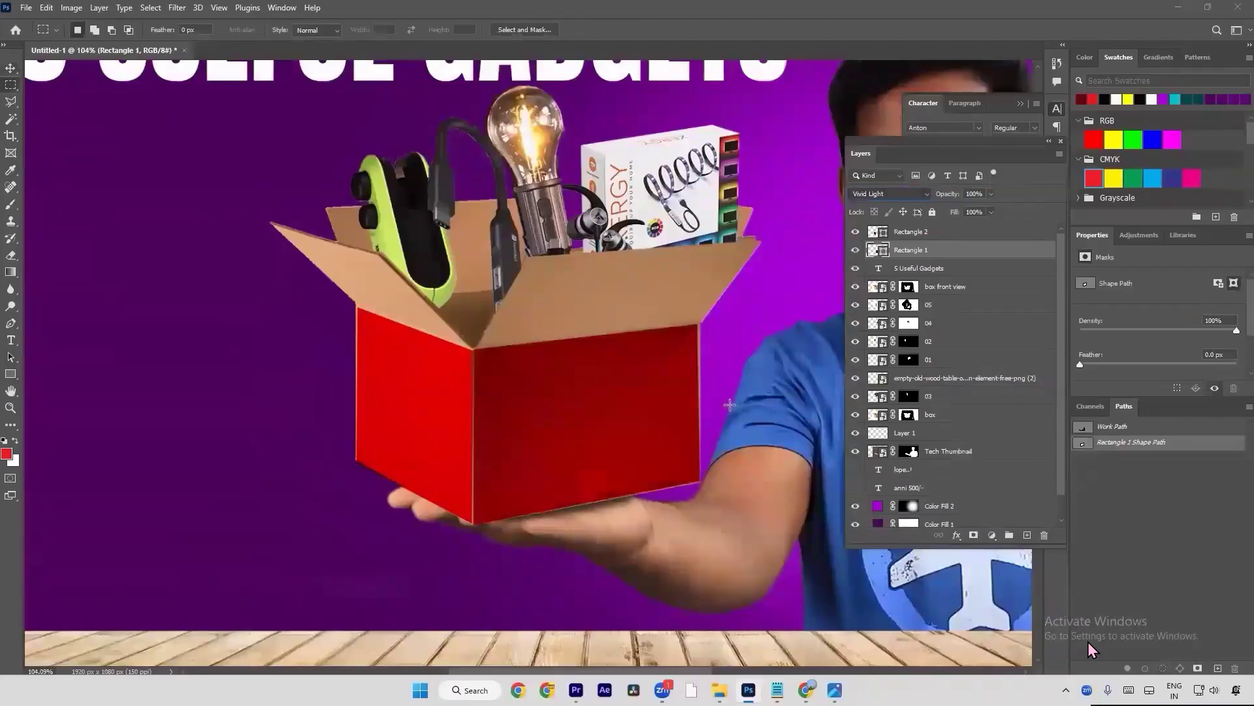
{"action": "key", "text": "a"}
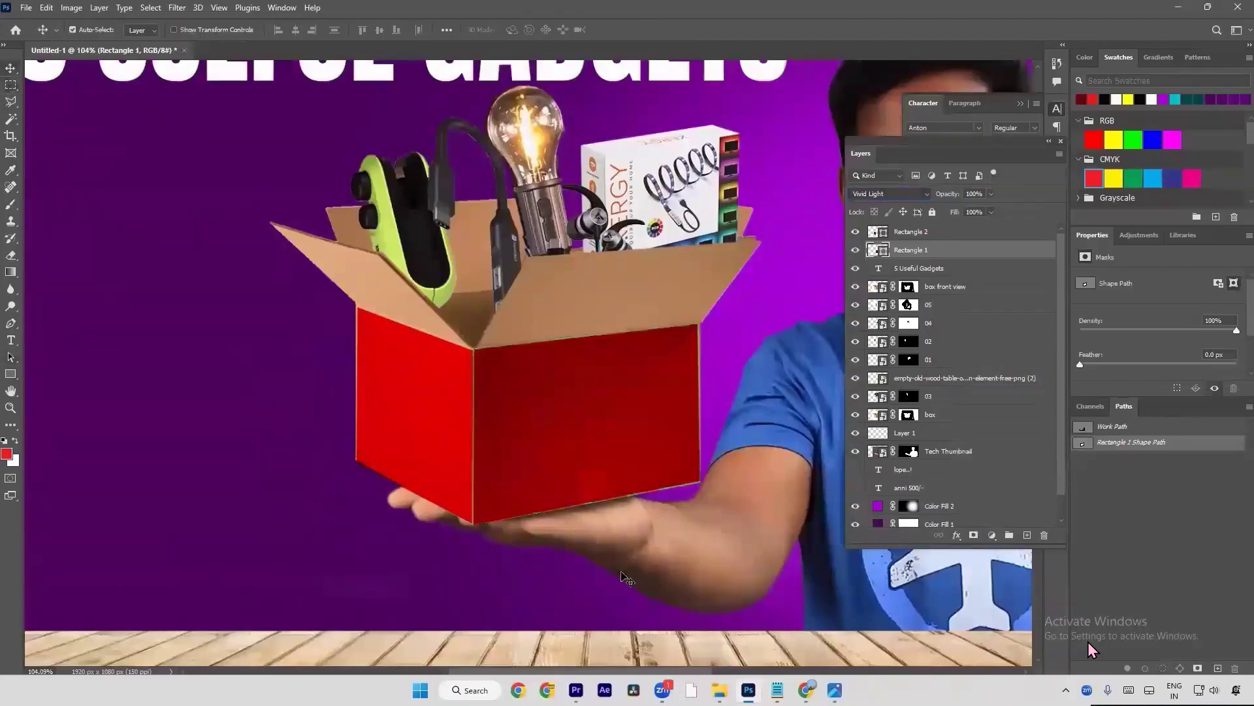
{"action": "scroll", "coordinate": [622, 568], "scroll_direction": "down", "scroll_amount": 3}
{"action": "key", "text": "v"}
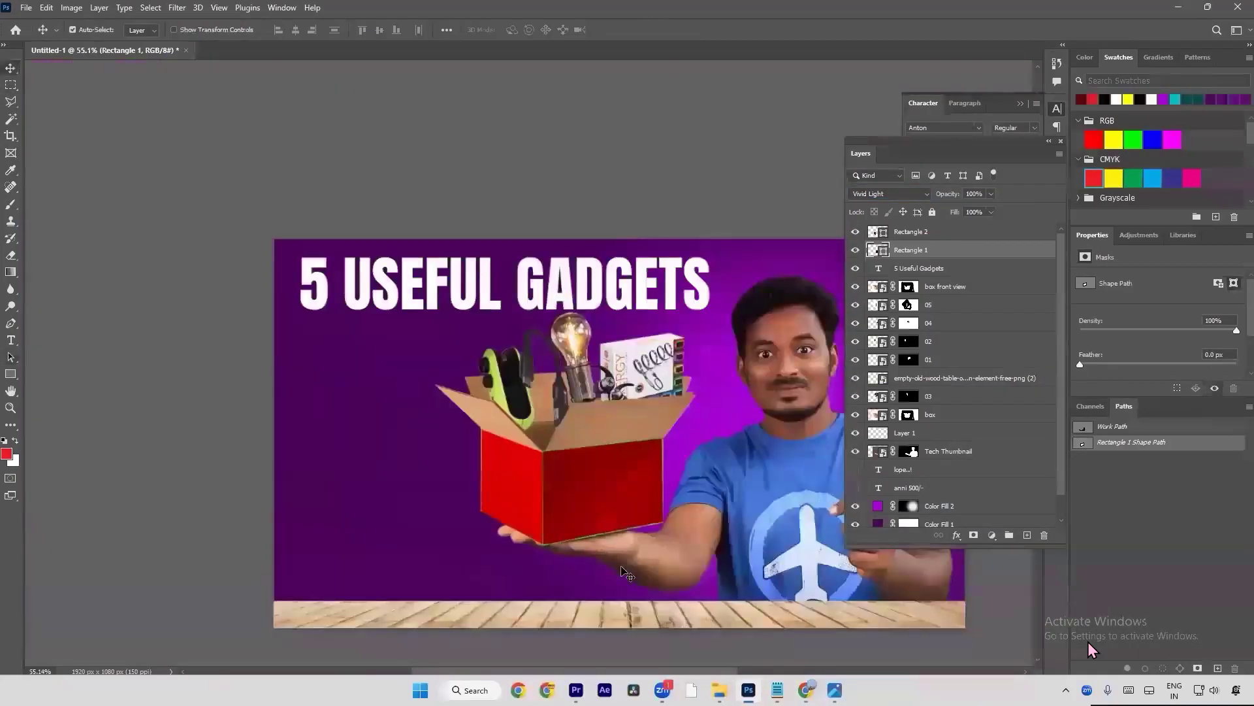
Step: Try green on the front-face rectangle, Rectangle 1, and magenta on the side-face rectangle, Rectangle 2
{"action": "left_click", "coordinate": [1142, 179]}
{"action": "left_click", "coordinate": [915, 232]}
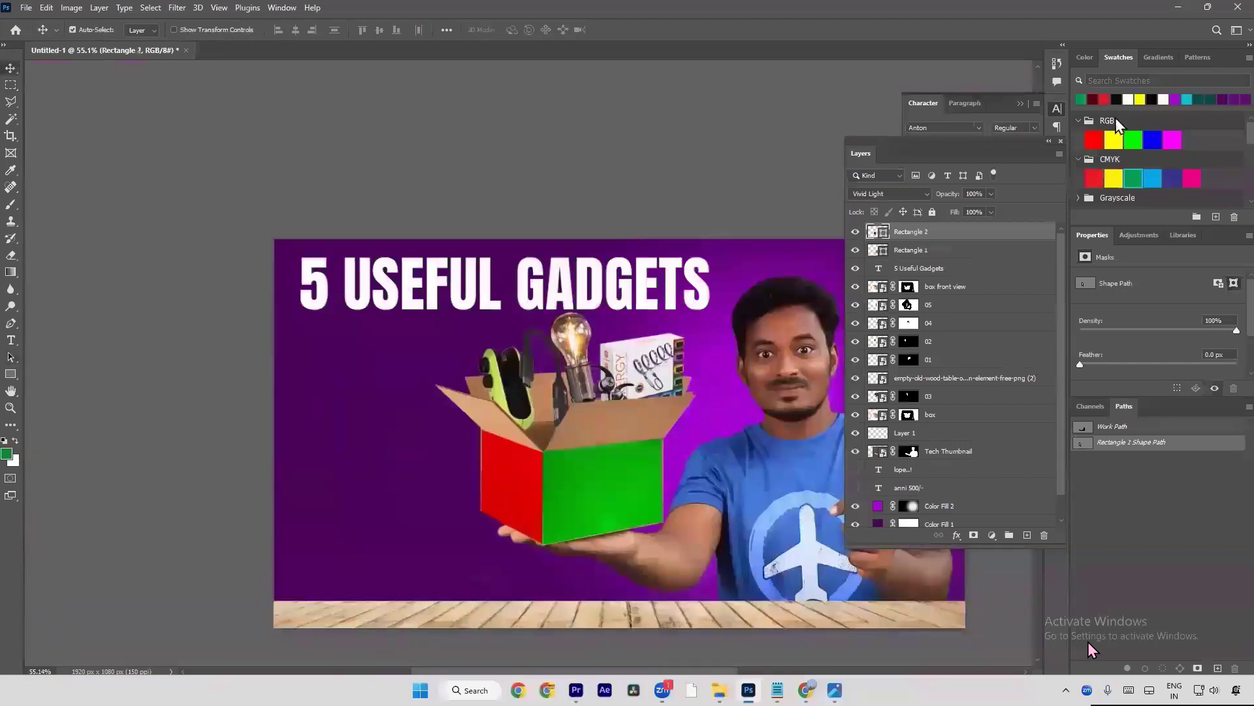
{"action": "left_click", "coordinate": [1140, 178]}
{"action": "left_click", "coordinate": [1192, 178]}
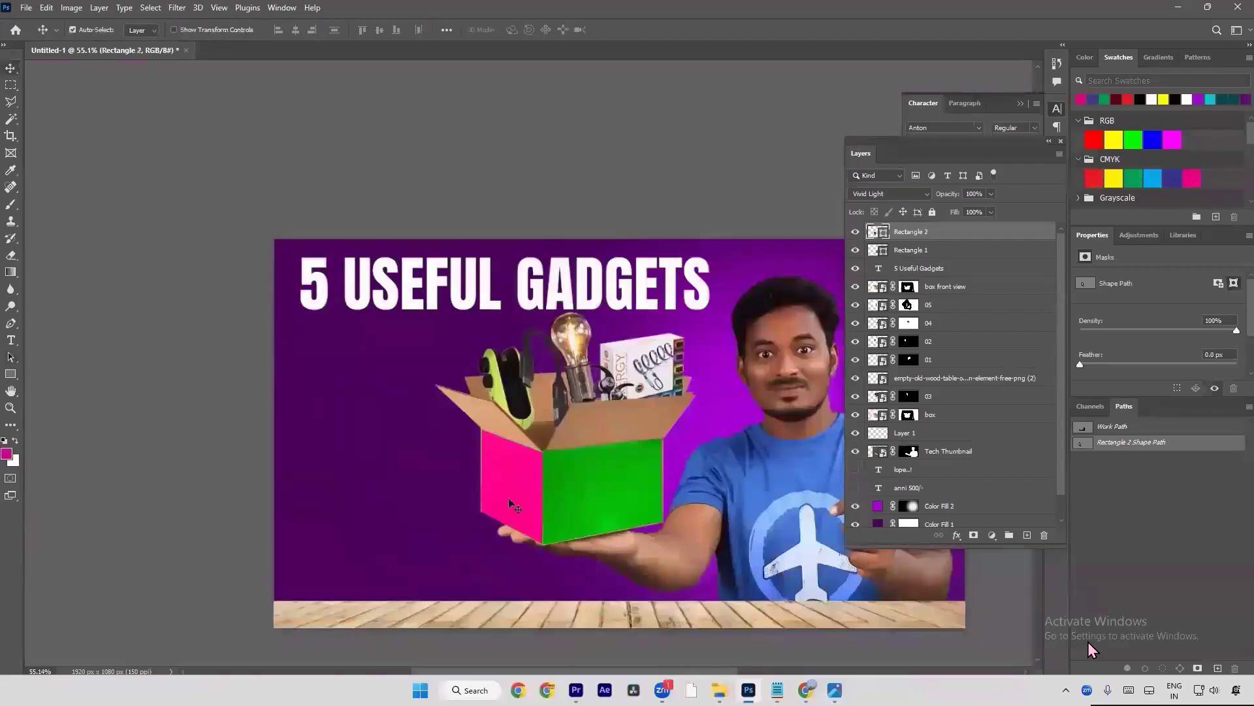
Step: Delete both colored box-face rectangles and draw a new rectangle about 365 × 174 px overlapping the box's side face
{"action": "key", "text": "Delete"}
{"action": "key", "text": "Delete"}
{"action": "key", "text": "u"}
{"action": "left_click_drag", "start_coordinate": [382, 442], "coordinate": [513, 504]}
{"action": "key", "text": "a"}
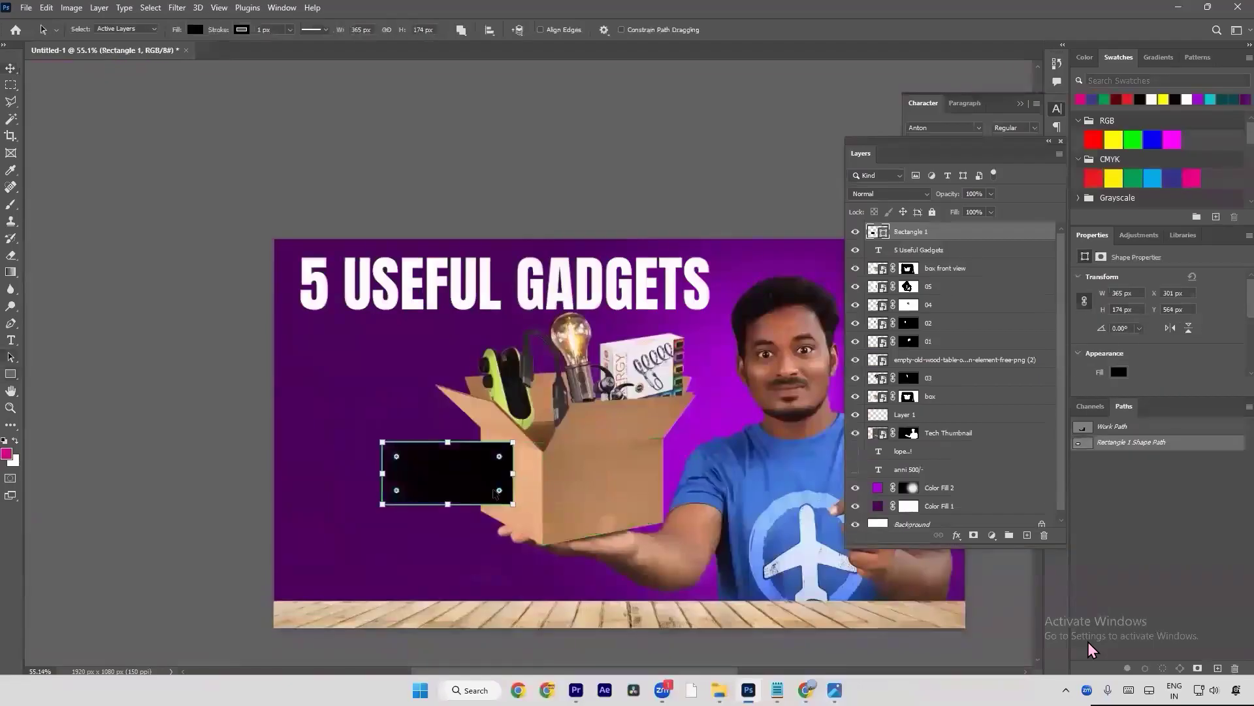
Step: Fill the new rectangle with CMYK red and scale it down onto the front face of the box
{"action": "left_click", "coordinate": [1094, 178]}
{"action": "key", "text": "v"}
{"action": "key", "text": "ctrl+t"}
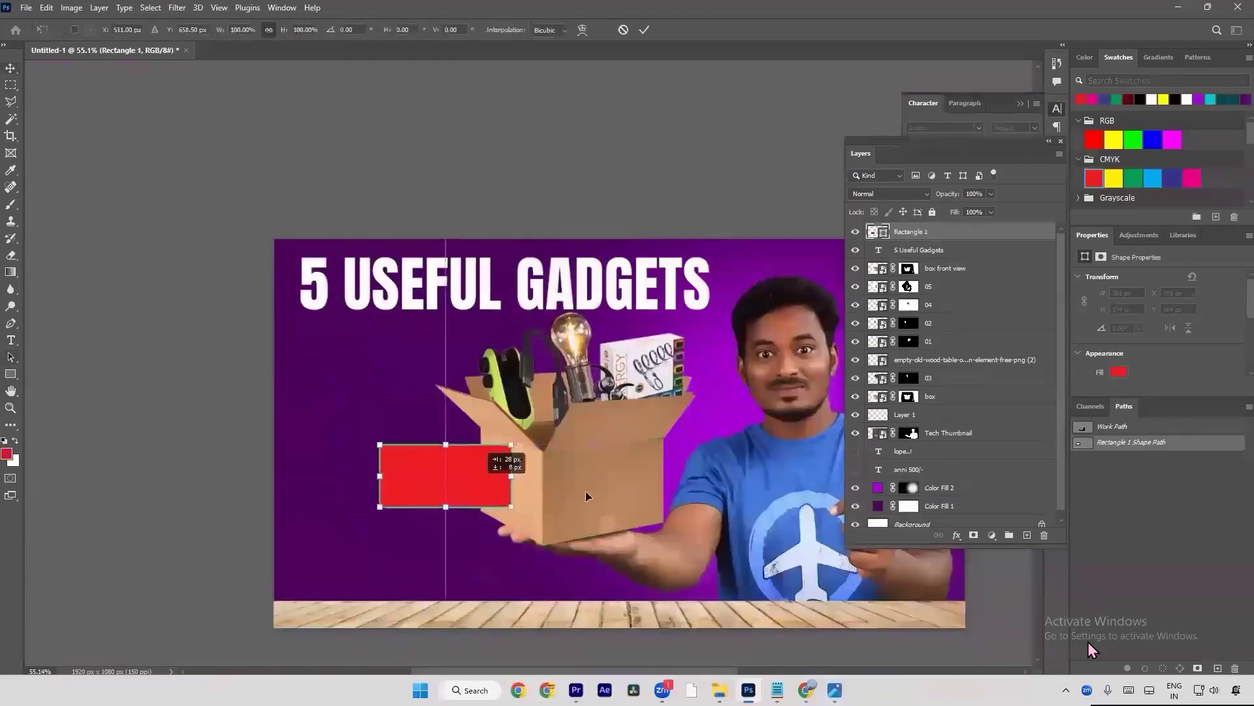
{"action": "left_click_drag", "start_coordinate": [482, 491], "coordinate": [653, 504]}
{"action": "left_click_drag", "start_coordinate": [682, 455], "coordinate": [656, 461]}
{"action": "left_click_drag", "start_coordinate": [684, 515], "coordinate": [603, 424]}
{"action": "key", "text": "Return"}
Step: Skew the red rectangle's corners so that it follows the perspective of the box's front face
{"action": "scroll", "coordinate": [656, 491], "scroll_direction": "up", "scroll_amount": 6}
{"action": "scroll", "coordinate": [602, 424], "scroll_direction": "up", "scroll_amount": 3}
{"action": "key", "text": "ctrl+t"}
{"action": "mouse_move", "coordinate": [335, 342]}
{"action": "left_mouse_down"}
{"action": "mouse_move", "coordinate": [339, 371]}
{"action": "mouse_move", "coordinate": [329, 358]}
{"action": "left_mouse_up"}
{"action": "left_click_drag", "start_coordinate": [660, 343], "coordinate": [662, 324]}
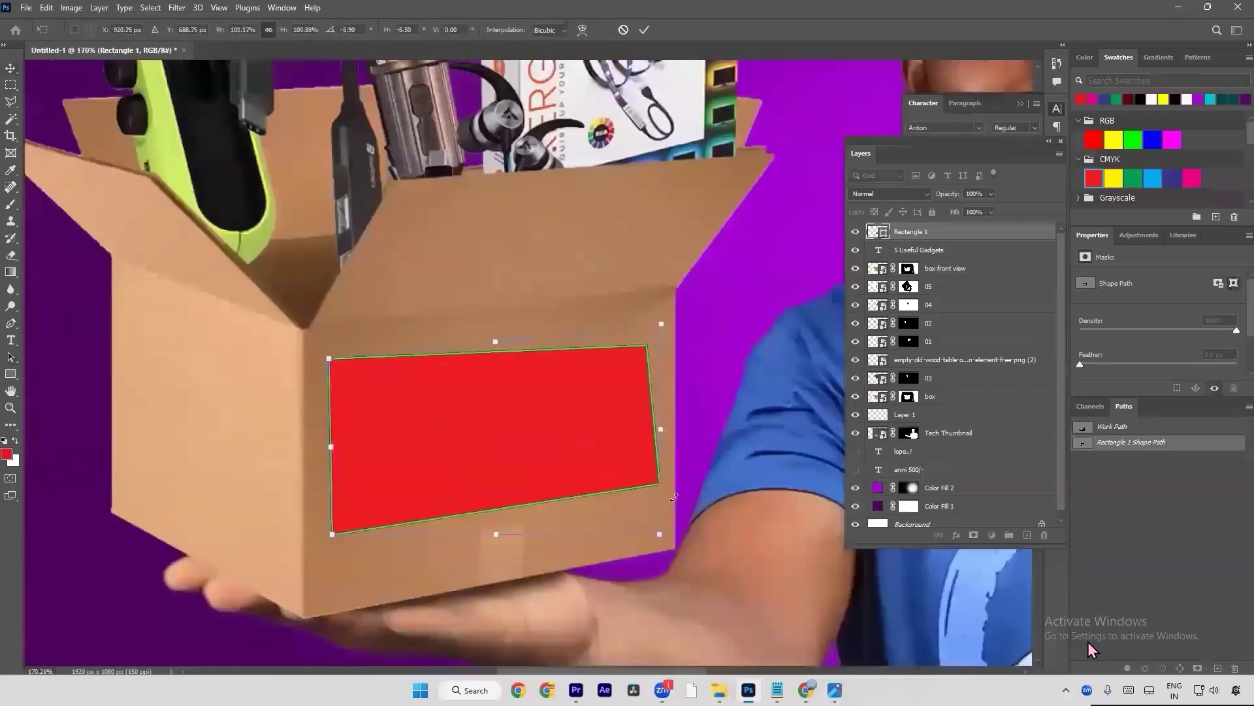
{"action": "left_click_drag", "start_coordinate": [659, 534], "coordinate": [650, 546]}
{"action": "key", "text": "Return"}
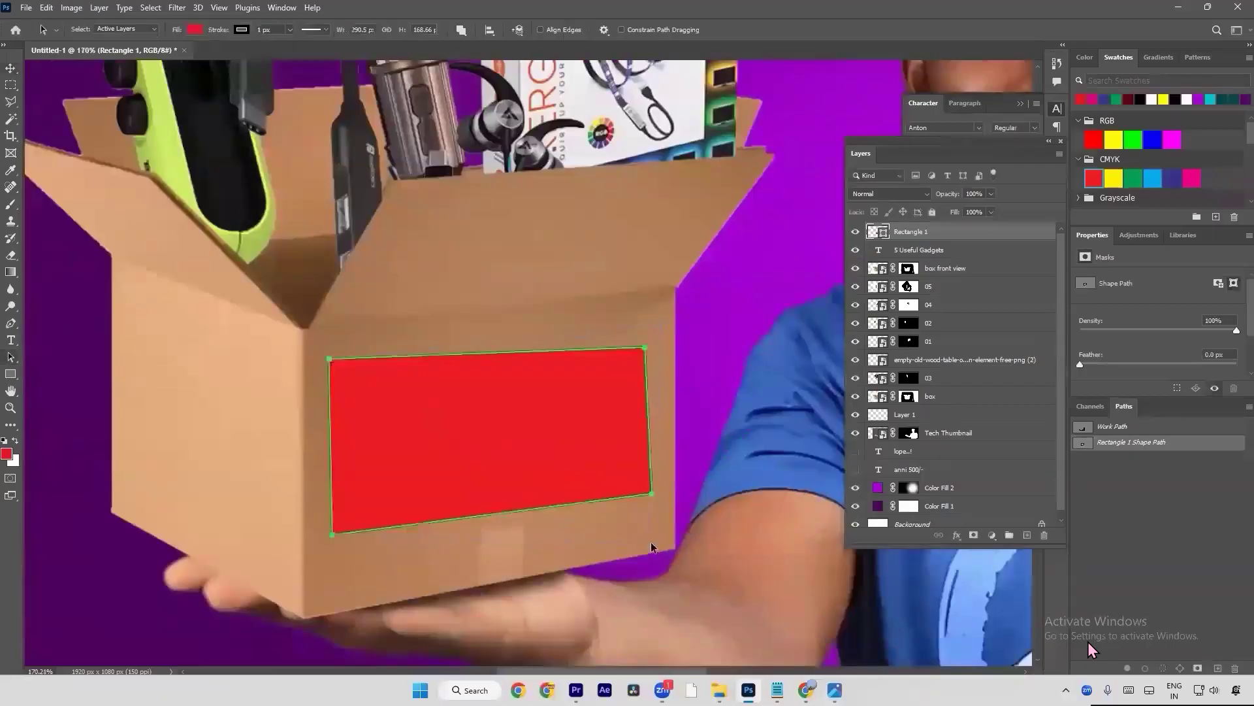
Step: Remove the stroke from the red rectangle
{"action": "key", "text": "u"}
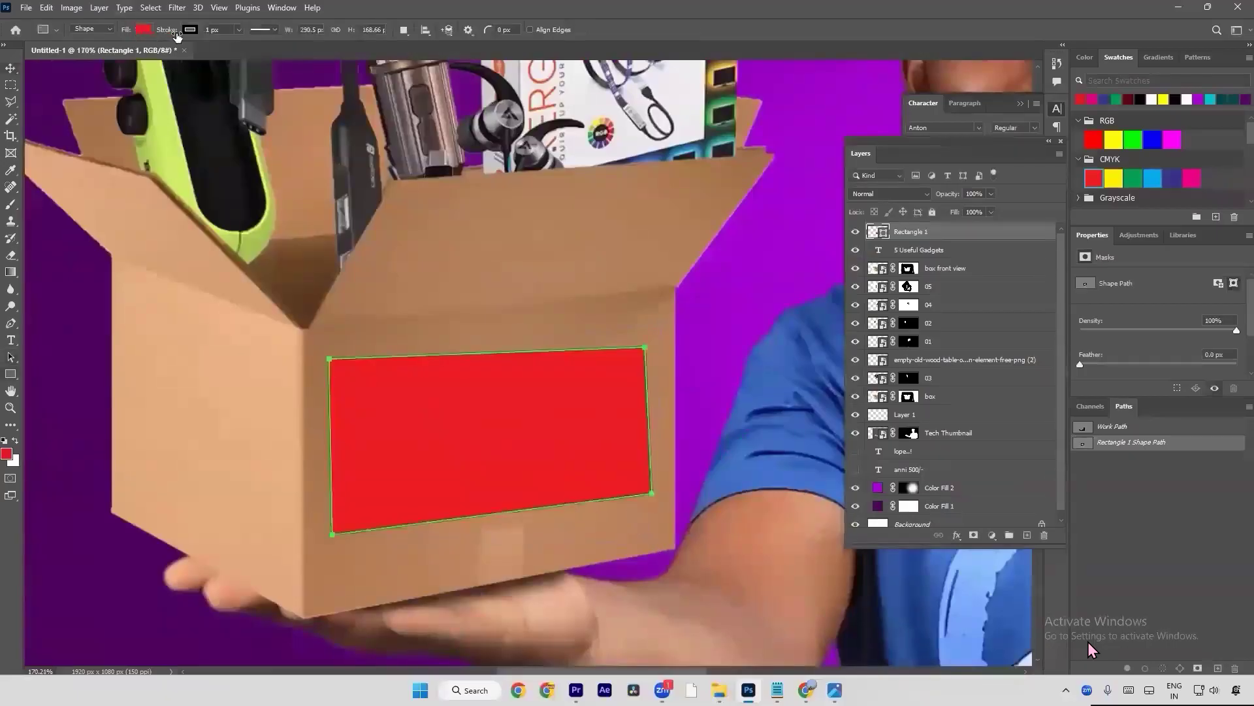
{"action": "left_click", "coordinate": [190, 31]}
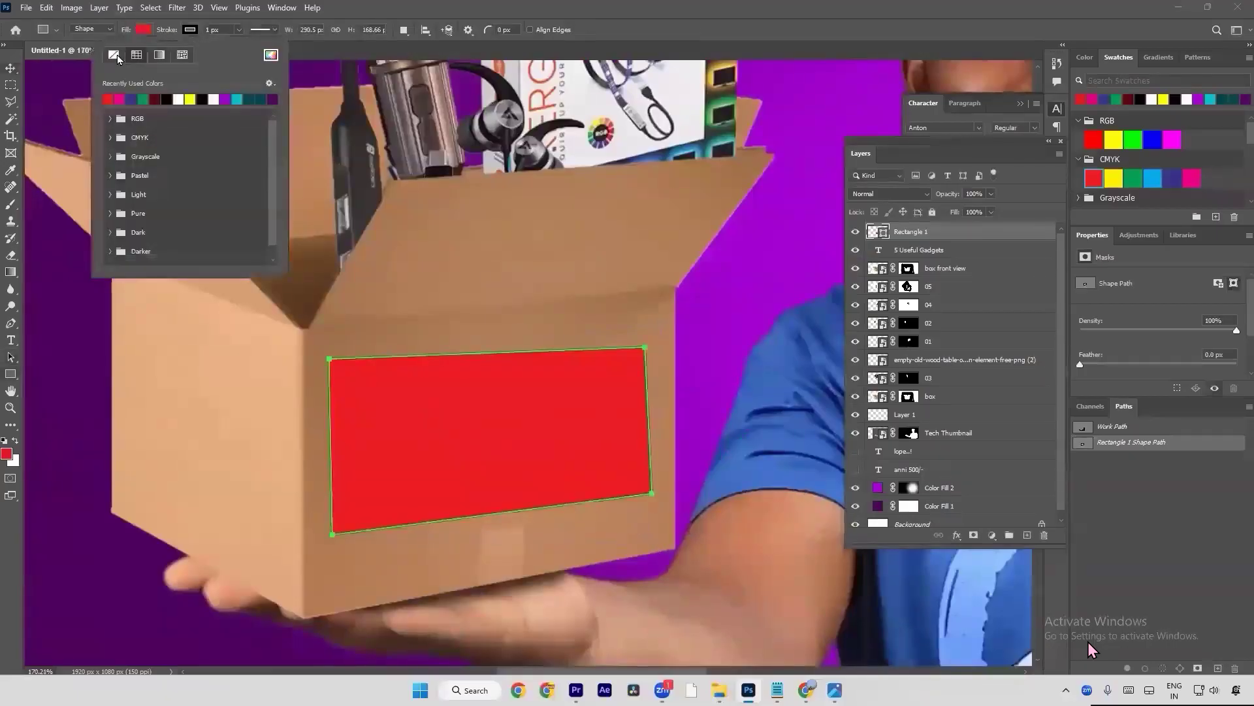
{"action": "left_click", "coordinate": [117, 55]}
Step: Shift the red rectangle slightly toward the box's outer edge and refine its outer corners to match the box perspective
{"action": "left_click", "coordinate": [11, 67]}
{"action": "left_click_drag", "start_coordinate": [451, 414], "coordinate": [462, 414]}
{"action": "key", "text": "ctrl+t"}
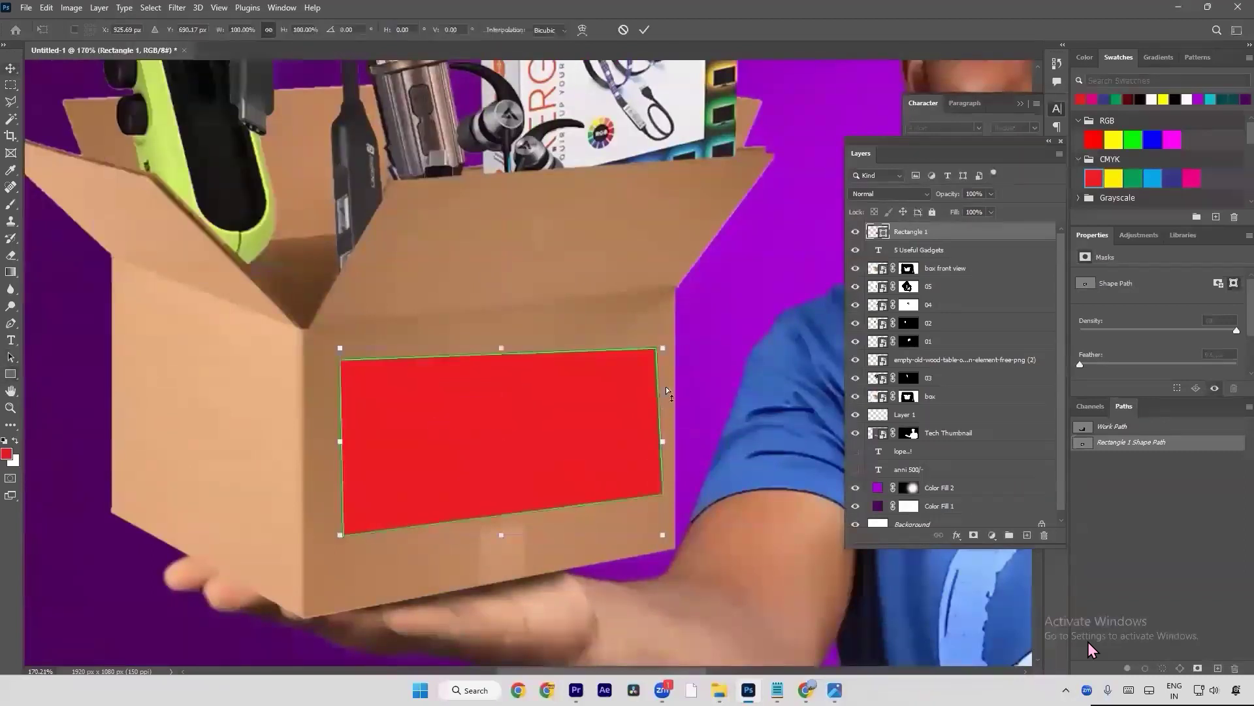
{"action": "left_click_drag", "start_coordinate": [661, 348], "coordinate": [661, 337]}
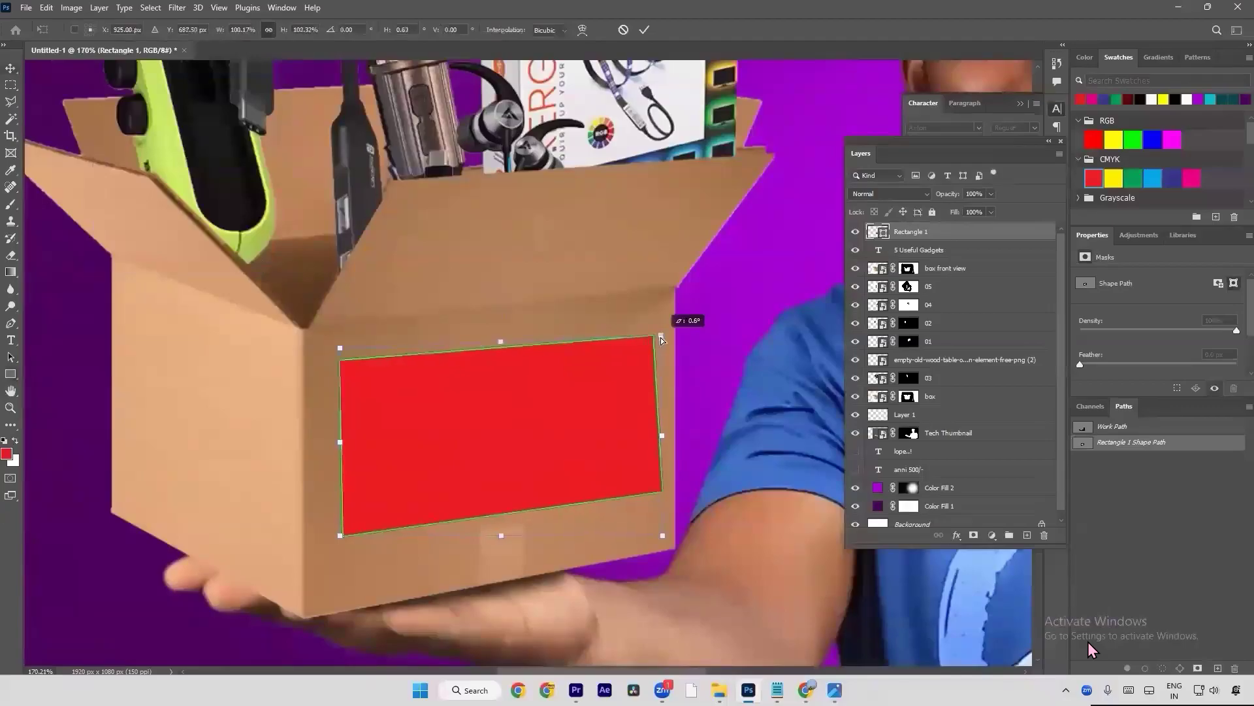
{"action": "left_click_drag", "start_coordinate": [664, 537], "coordinate": [653, 537]}
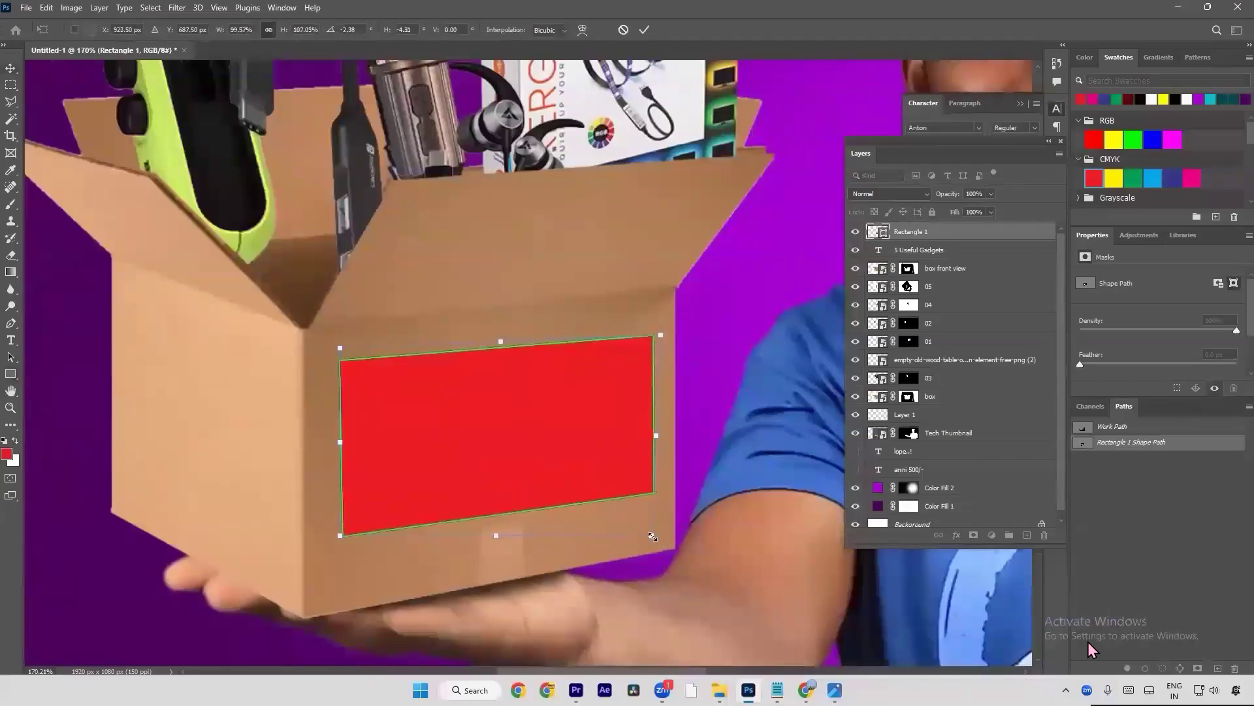
{"action": "key", "text": "Return"}
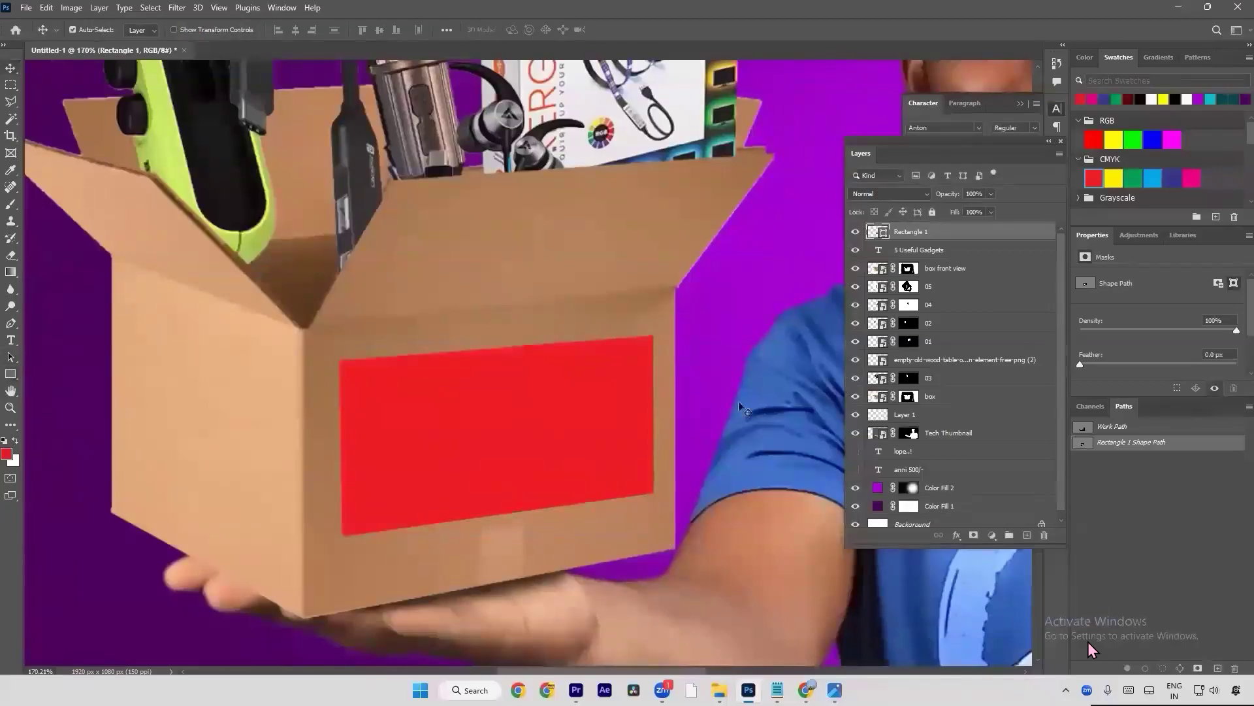
Step: Add a Bevel & Emboss effect to Rectangle 1, reset to its default settings with the size reduced to 0 px
{"action": "right_click", "coordinate": [958, 240]}
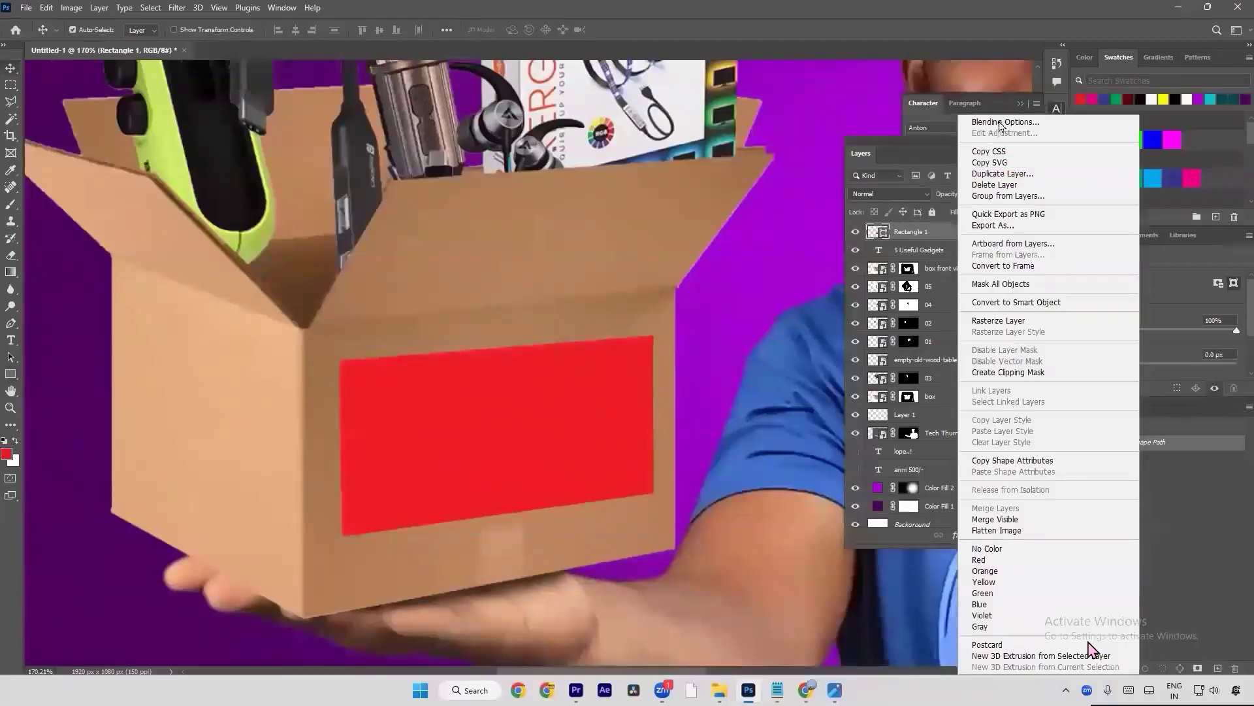
{"action": "left_click", "coordinate": [1001, 124]}
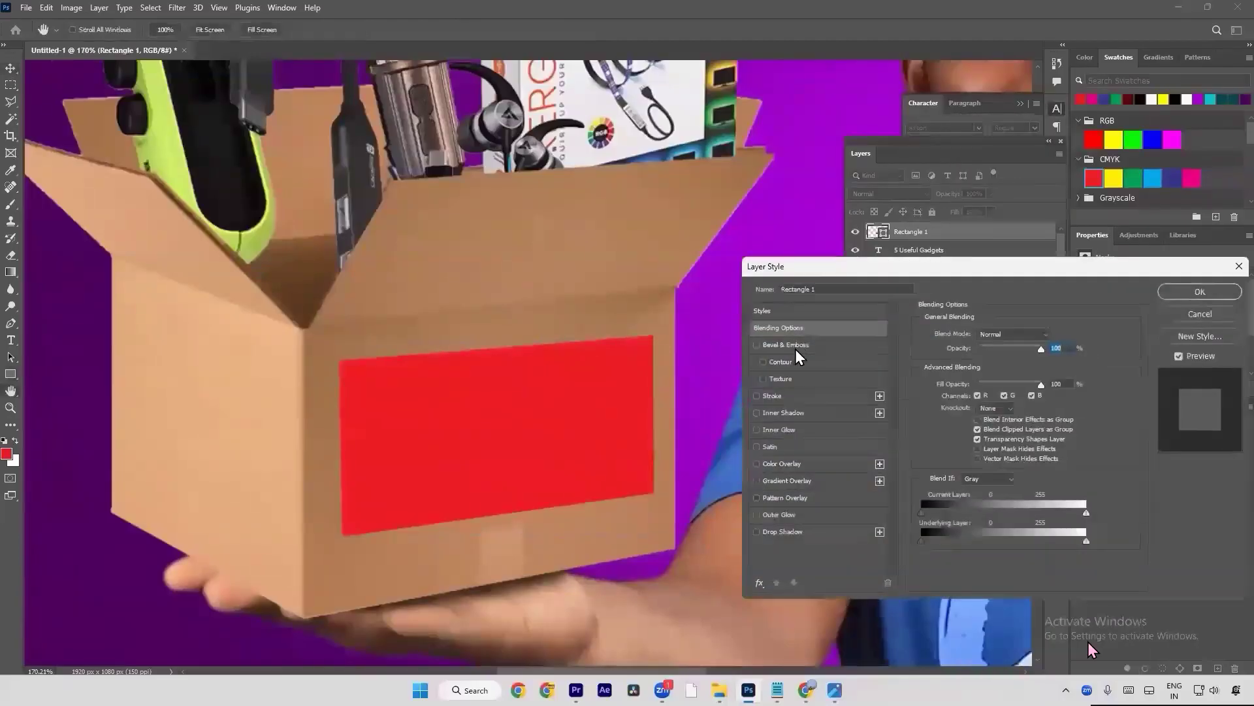
{"action": "left_click", "coordinate": [796, 349]}
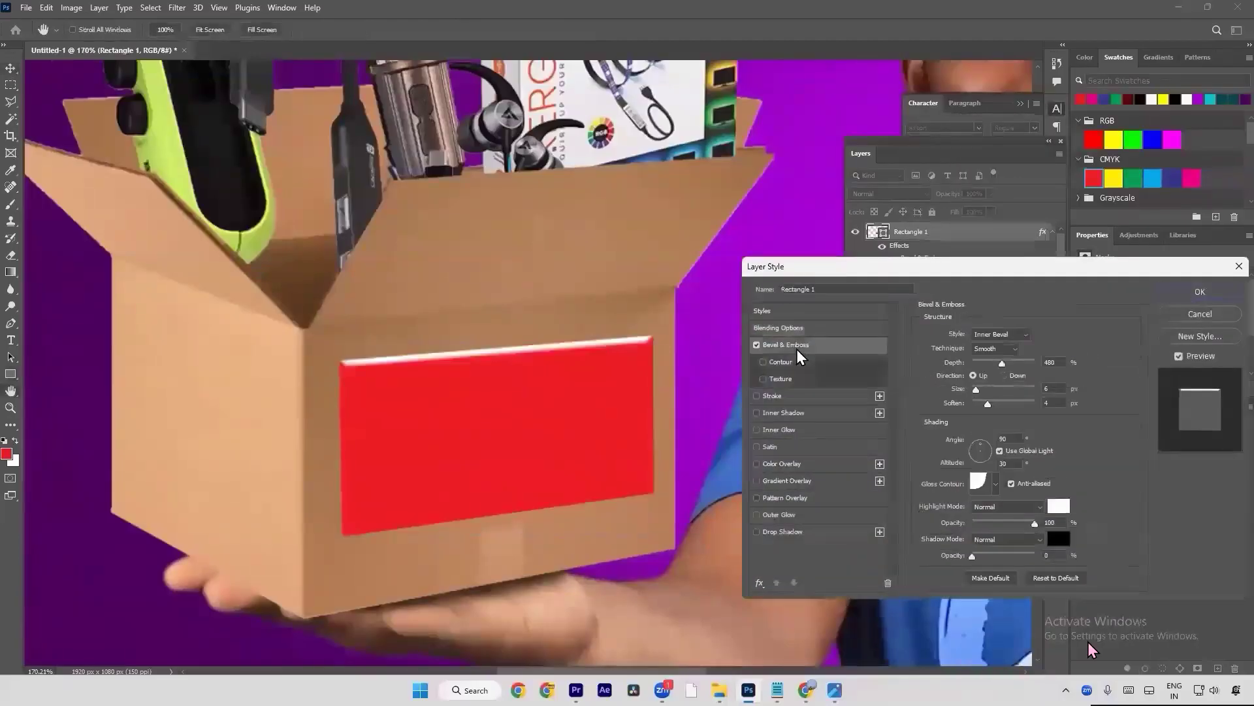
{"action": "left_click", "coordinate": [1057, 578]}
{"action": "left_click_drag", "start_coordinate": [959, 389], "coordinate": [946, 390]}
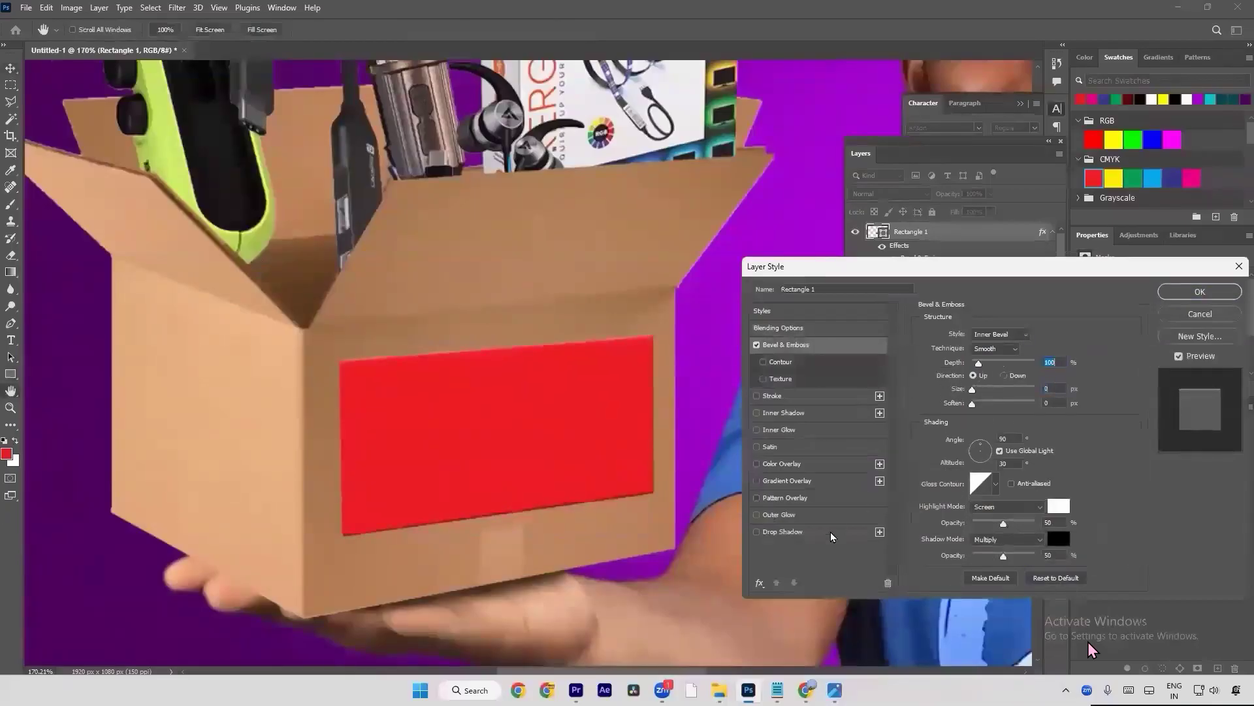
Step: Add a Drop Shadow to Rectangle 1 with 54% opacity, a very short distance and 0 px size
{"action": "left_click", "coordinate": [830, 533]}
{"action": "left_click", "coordinate": [1047, 517]}
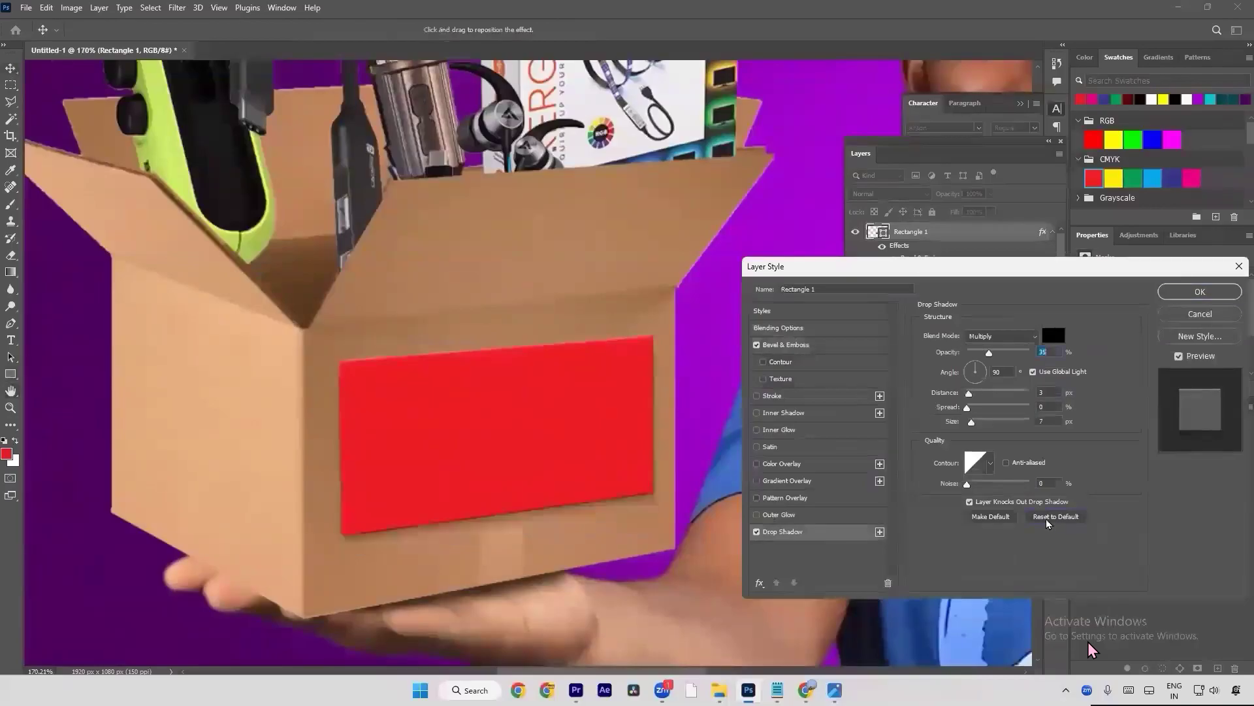
{"action": "left_click_drag", "start_coordinate": [946, 394], "coordinate": [943, 424]}
{"action": "mouse_move", "coordinate": [947, 356]}
{"action": "left_mouse_down"}
{"action": "mouse_move", "coordinate": [976, 357]}
{"action": "mouse_move", "coordinate": [960, 357]}
{"action": "left_mouse_up"}
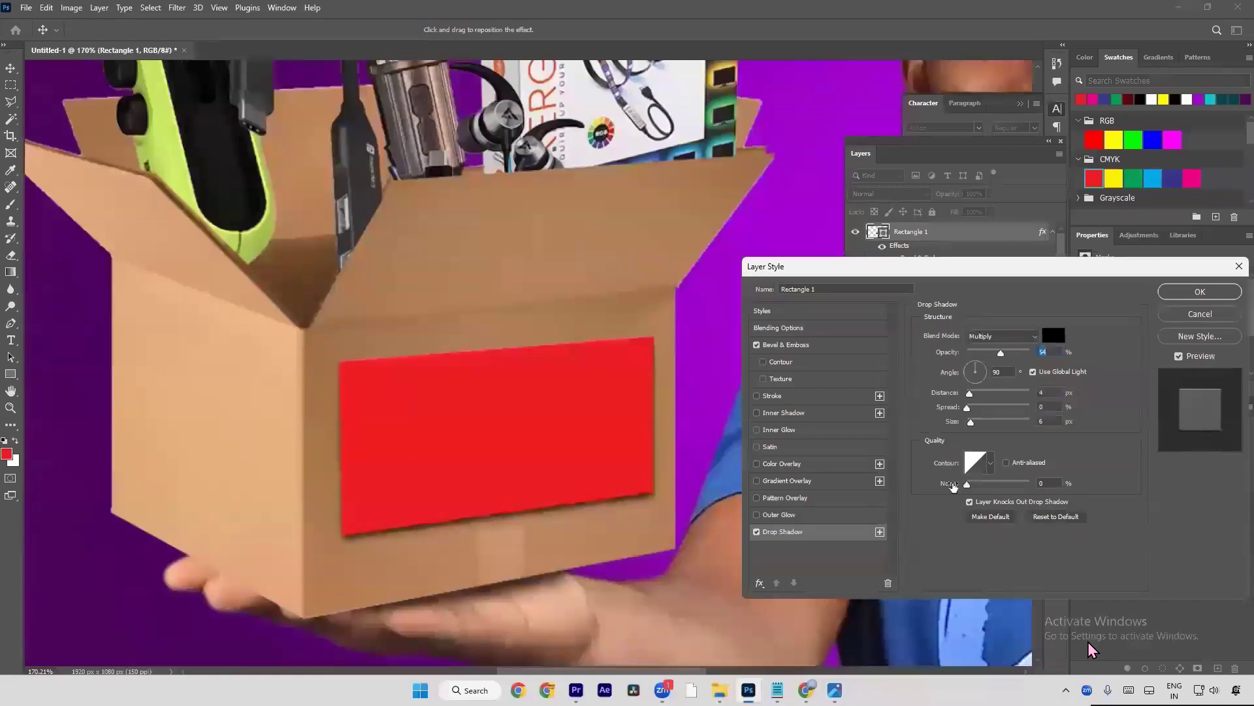
{"action": "left_click_drag", "start_coordinate": [954, 424], "coordinate": [944, 395]}
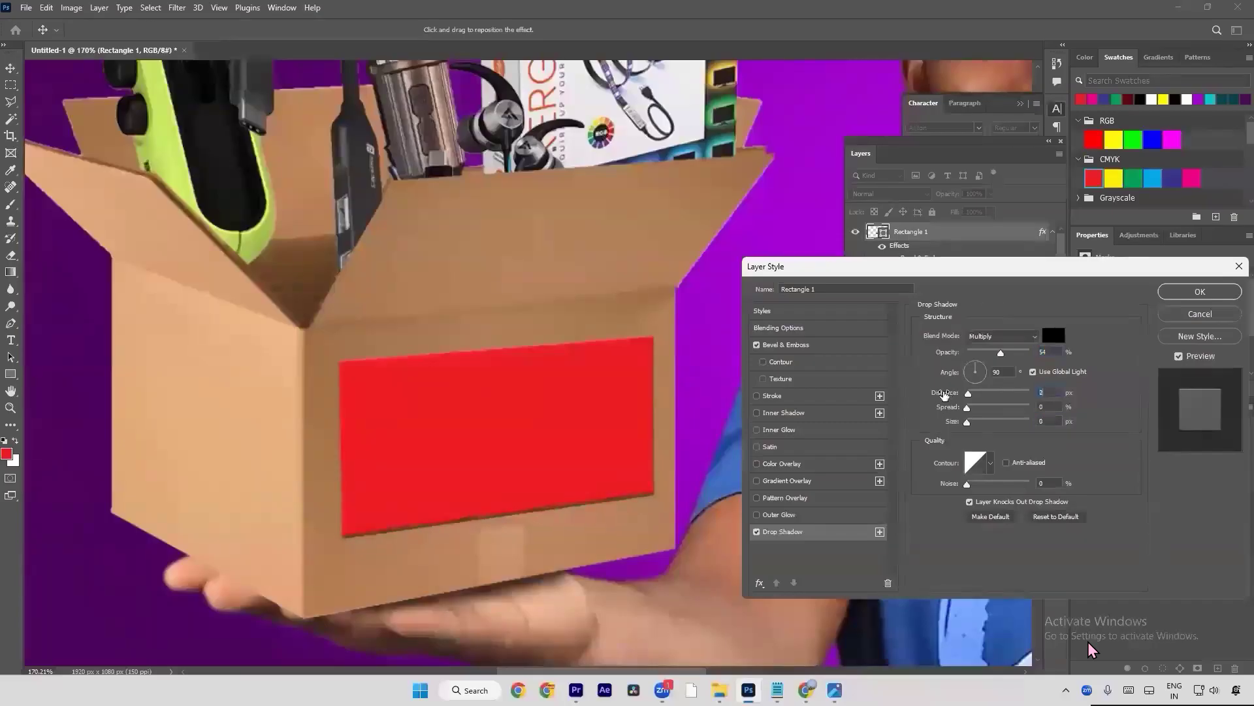
{"action": "key", "text": "Return"}
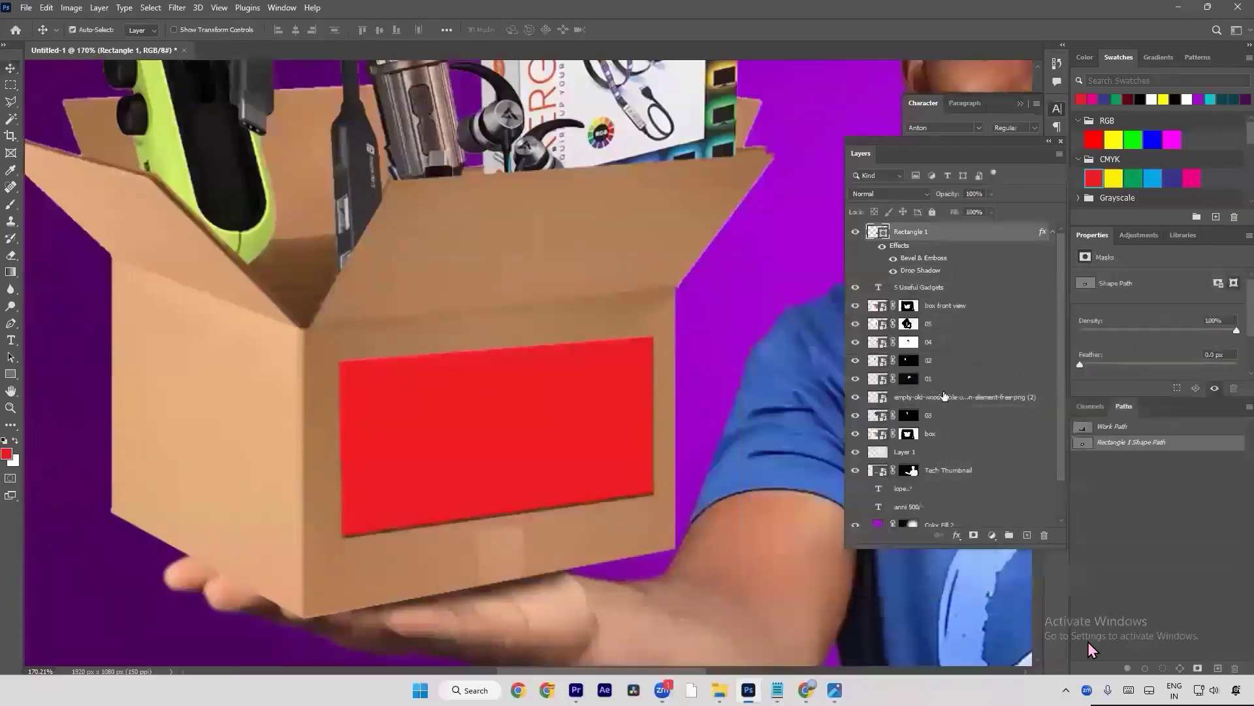
Step: Duplicate the "5 Useful Gadgets" title and move the copy down across the box
{"action": "key", "text": "ctrl+0"}
{"action": "key", "text": "t"}
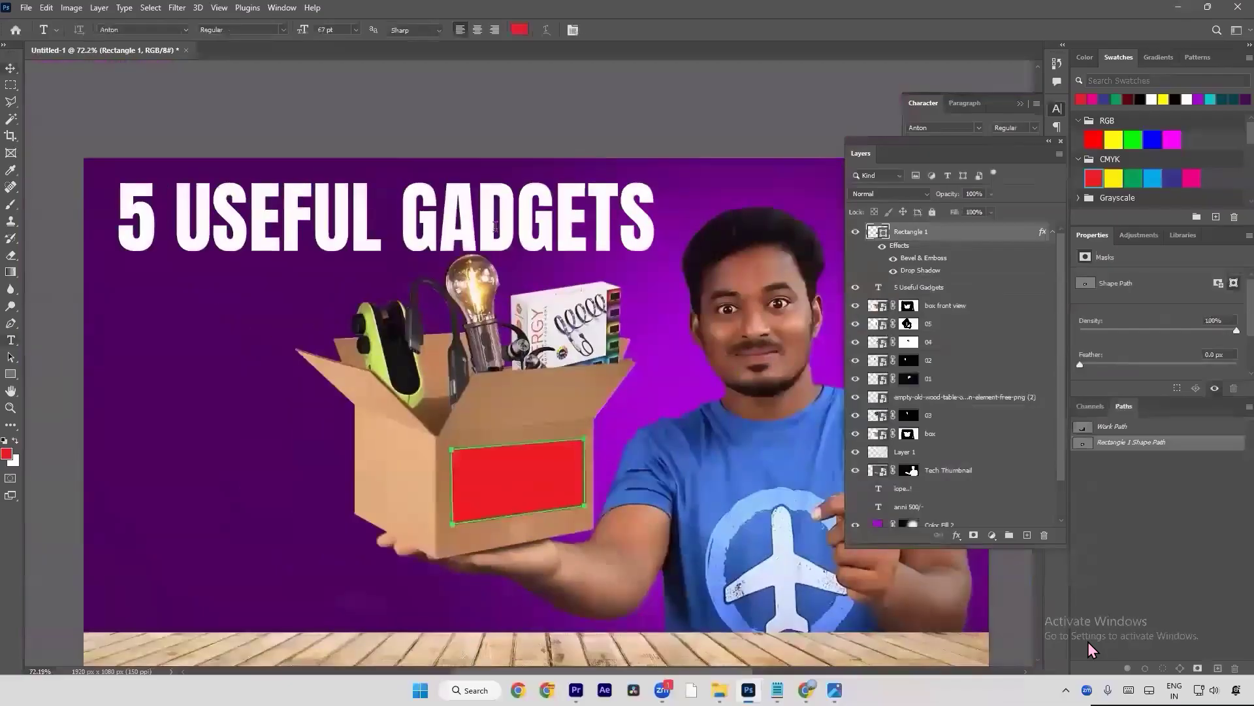
{"action": "left_click", "coordinate": [495, 226]}
{"action": "key", "text": "Escape"}
{"action": "key", "text": "a"}
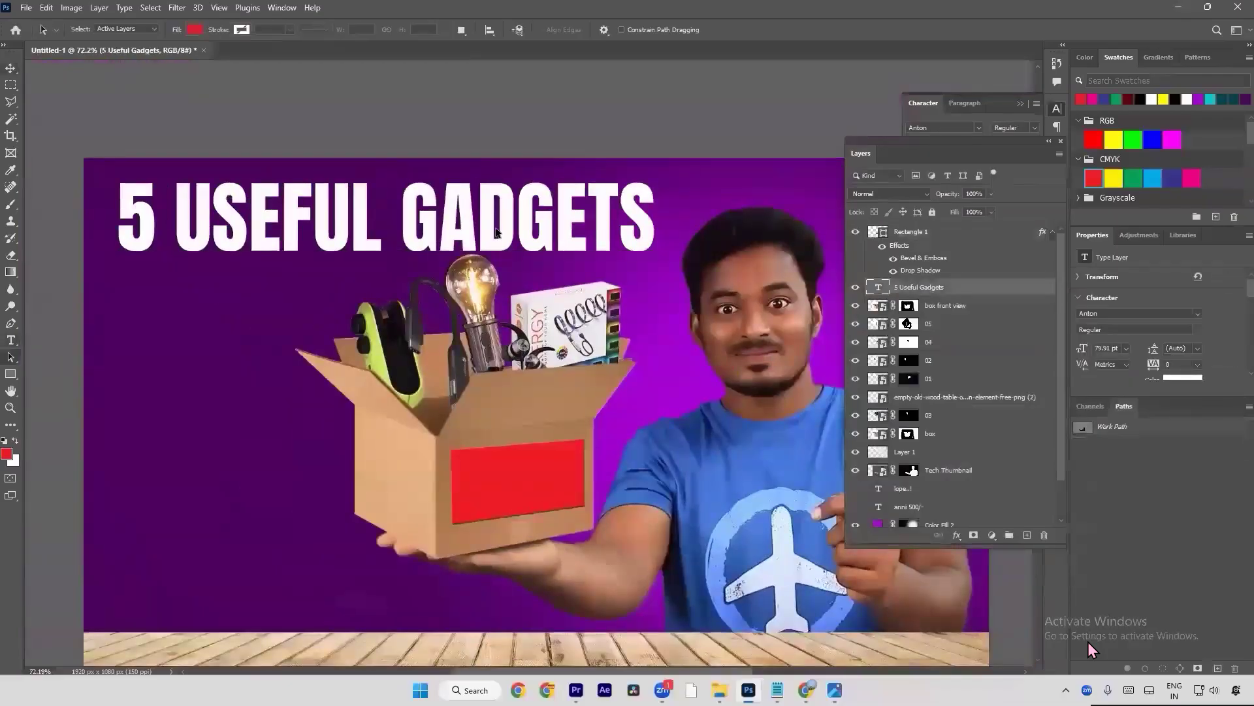
{"action": "key", "text": "ctrl+j"}
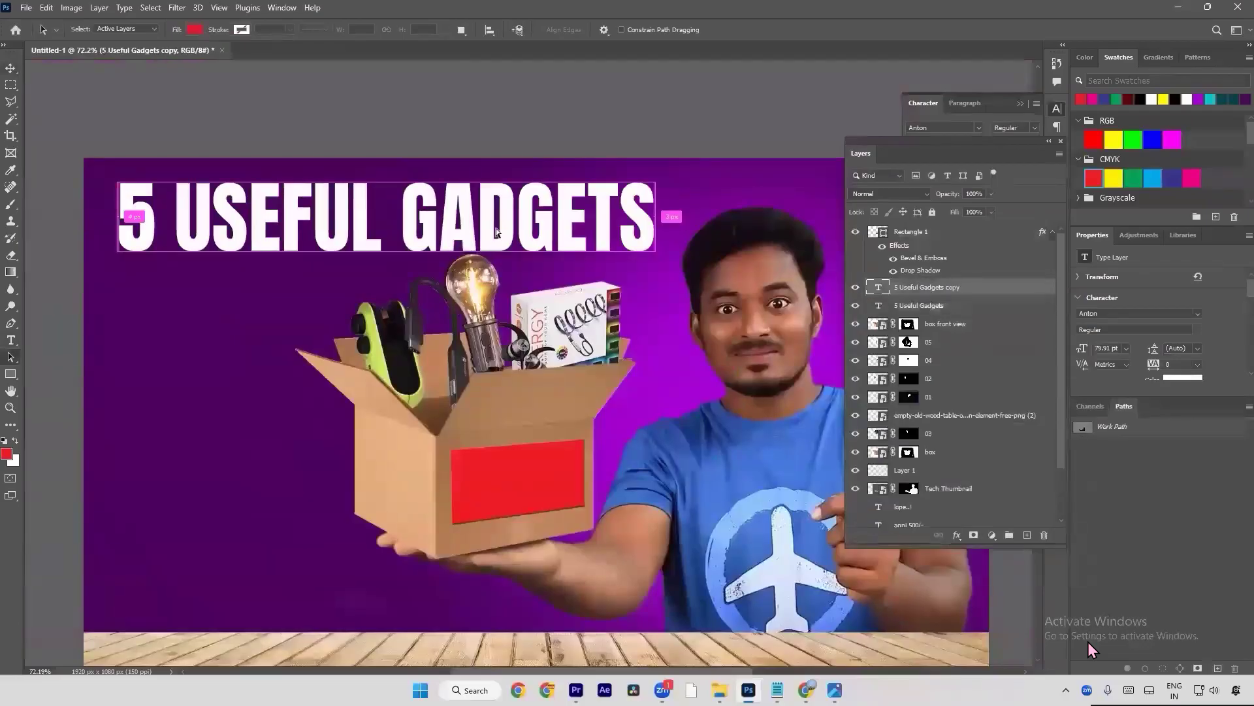
{"action": "key", "text": "ctrl+t"}
{"action": "left_click_drag", "start_coordinate": [487, 228], "coordinate": [488, 422]}
{"action": "key", "text": "Return"}
Step: Replace the text of the duplicated title with "EP-1"
{"action": "left_click", "coordinate": [489, 422]}
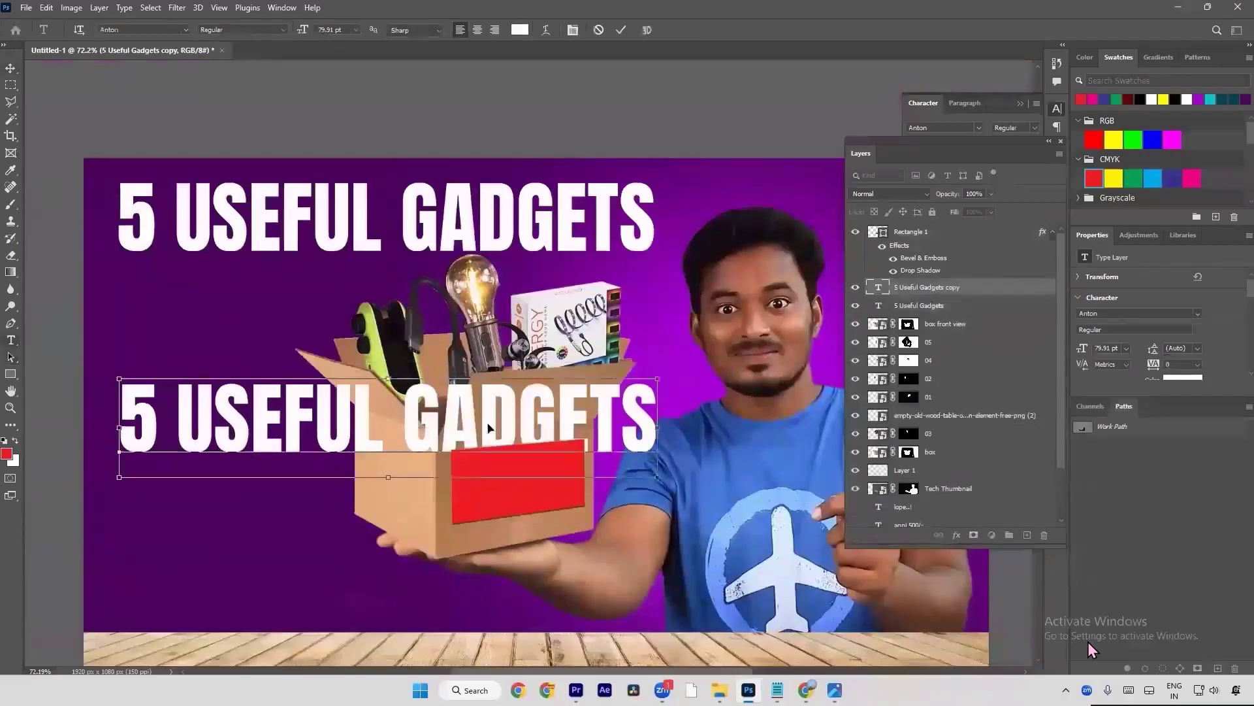
{"action": "key", "text": "ctrl+a"}
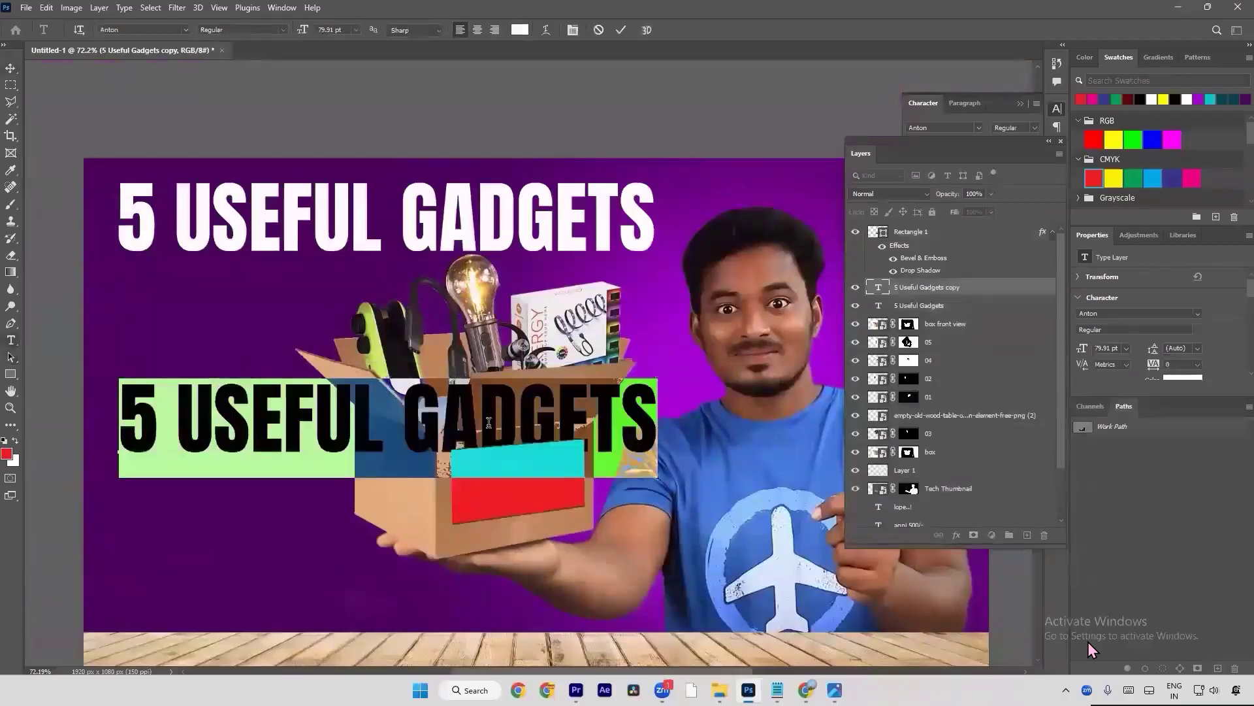
{"action": "key", "text": "BackSpace"}
{"action": "type", "text": "EP"}
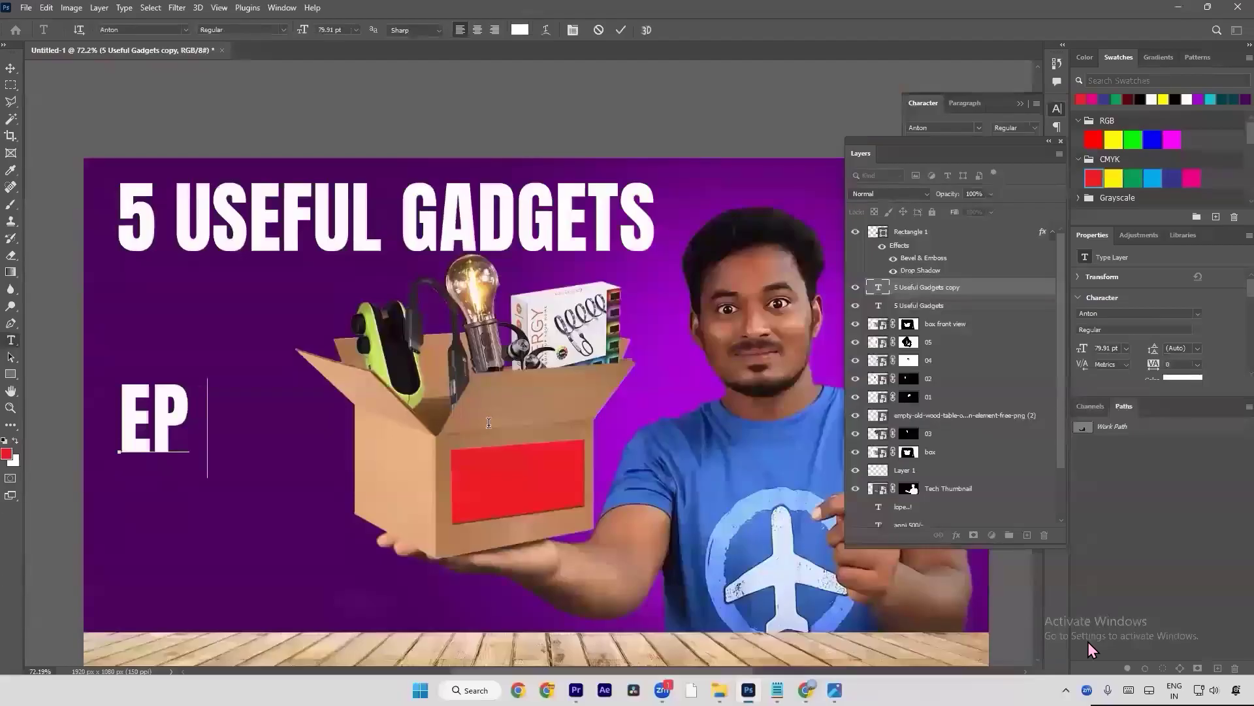
{"action": "type", "text": " -"}
{"action": "key", "text": "BackSpace"}
{"action": "type", "text": "2"}
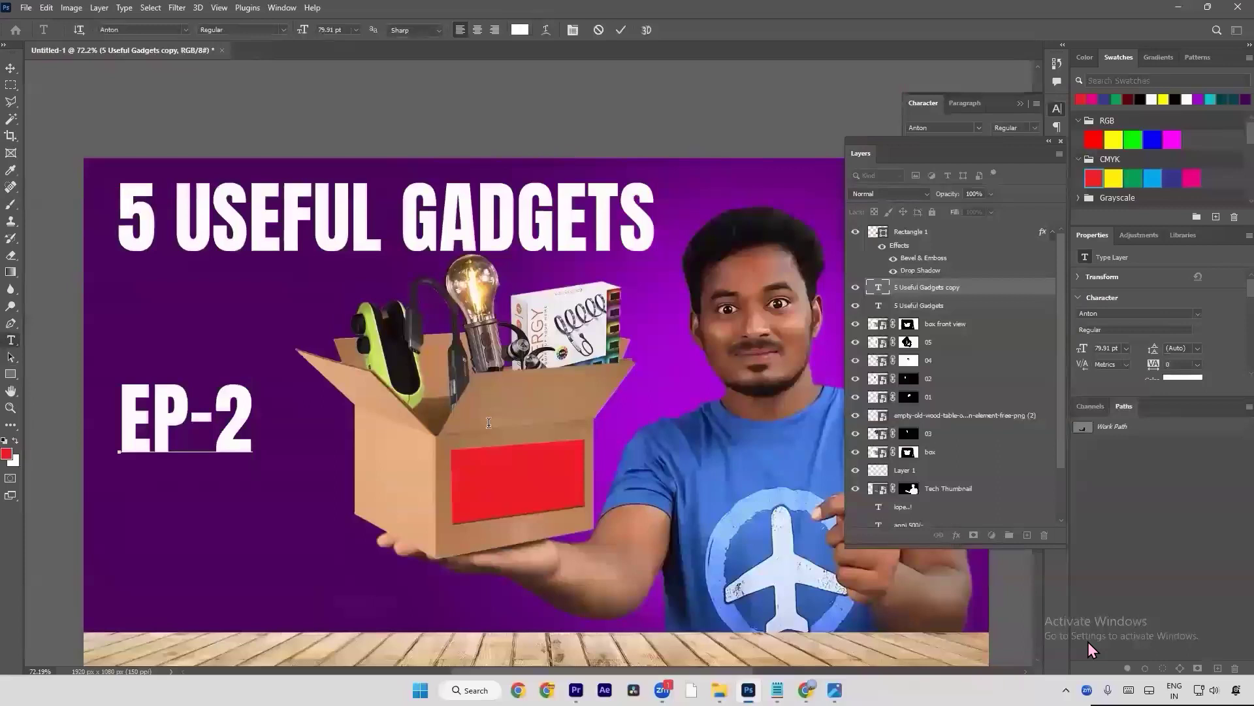
{"action": "key", "text": "Delete"}
{"action": "type", "text": "1"}
{"action": "key", "text": "ctrl+Return"}
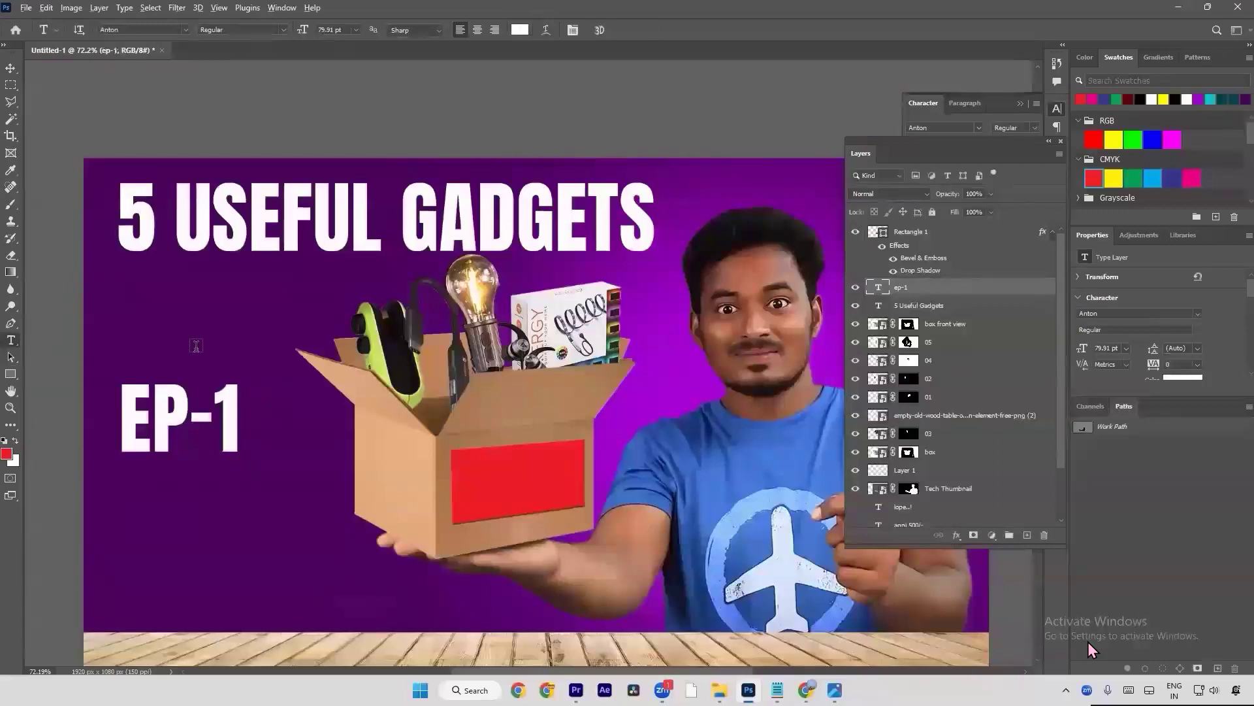
Step: Place the EP-1 text above the red rectangle, scaled down to about 58% and tilted to match the label
{"action": "scroll", "coordinate": [196, 345], "scroll_direction": "up", "scroll_amount": 1}
{"action": "key", "text": "v"}
{"action": "left_click_drag", "start_coordinate": [180, 437], "coordinate": [664, 507]}
{"action": "key", "text": "ctrl+]"}
{"action": "scroll", "coordinate": [637, 516], "scroll_direction": "up", "scroll_amount": 3}
{"action": "key", "text": "ctrl+t"}
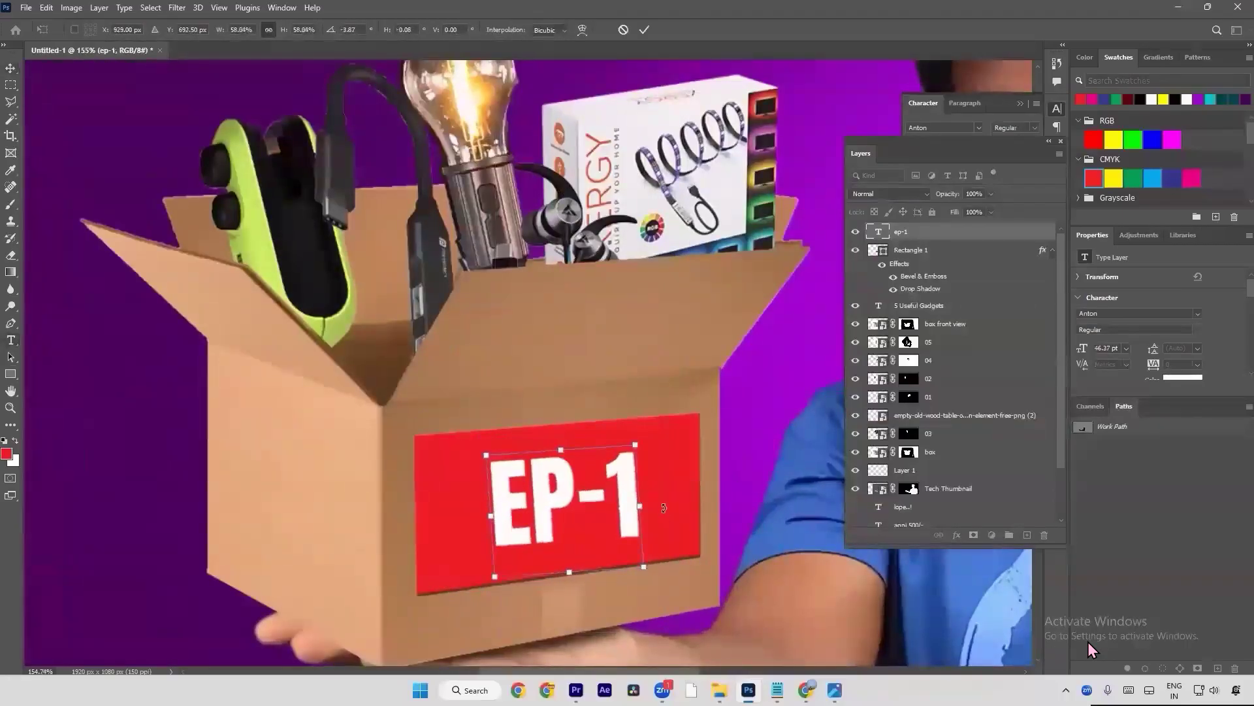
{"action": "key", "text": "Return"}
Step: Examine the overall thumbnail composition with the new EP-1 label on the box
{"action": "key", "text": "ctrl+0"}
{"action": "key", "text": "a"}
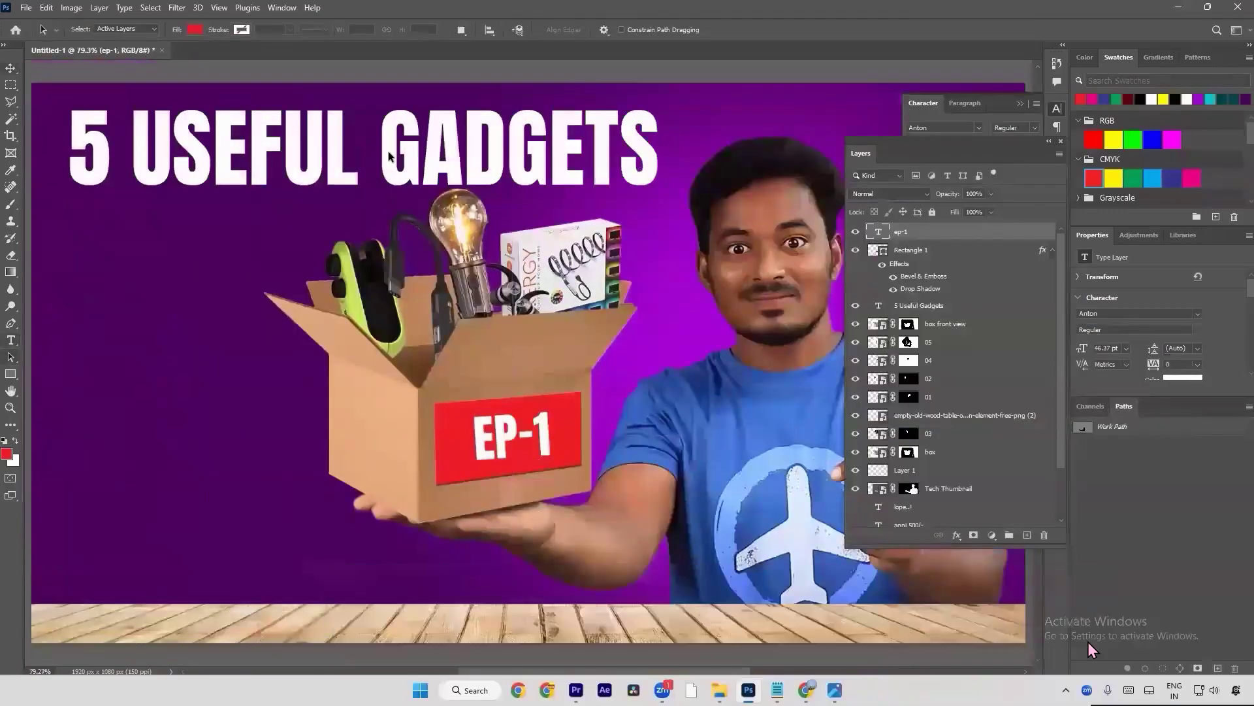
{"action": "scroll", "coordinate": [621, 359], "scroll_direction": "down", "scroll_amount": 1}
{"action": "scroll", "coordinate": [581, 348], "scroll_direction": "right", "scroll_amount": 3}
{"action": "scroll", "coordinate": [581, 347], "scroll_direction": "up", "scroll_amount": 1}
{"action": "scroll", "coordinate": [581, 347], "scroll_direction": "down", "scroll_amount": 4}
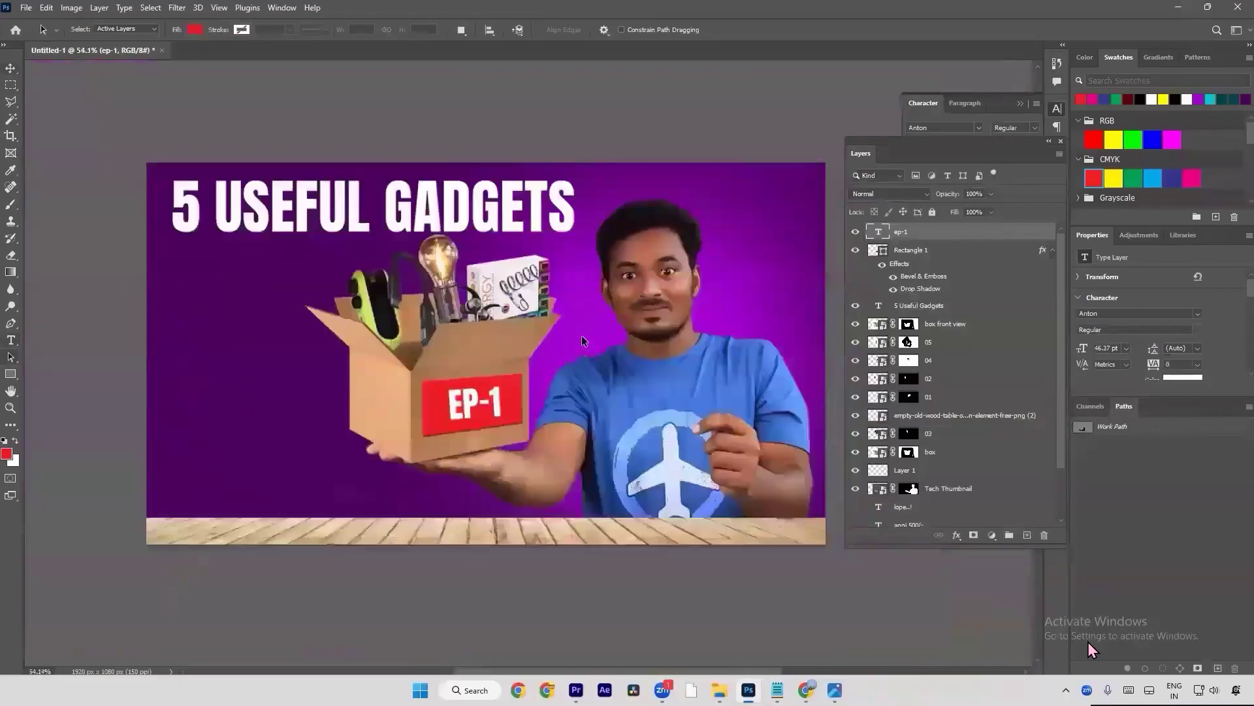
{"action": "key", "text": "v"}
{"action": "left_click", "coordinate": [582, 337]}
{"action": "key", "text": "a"}
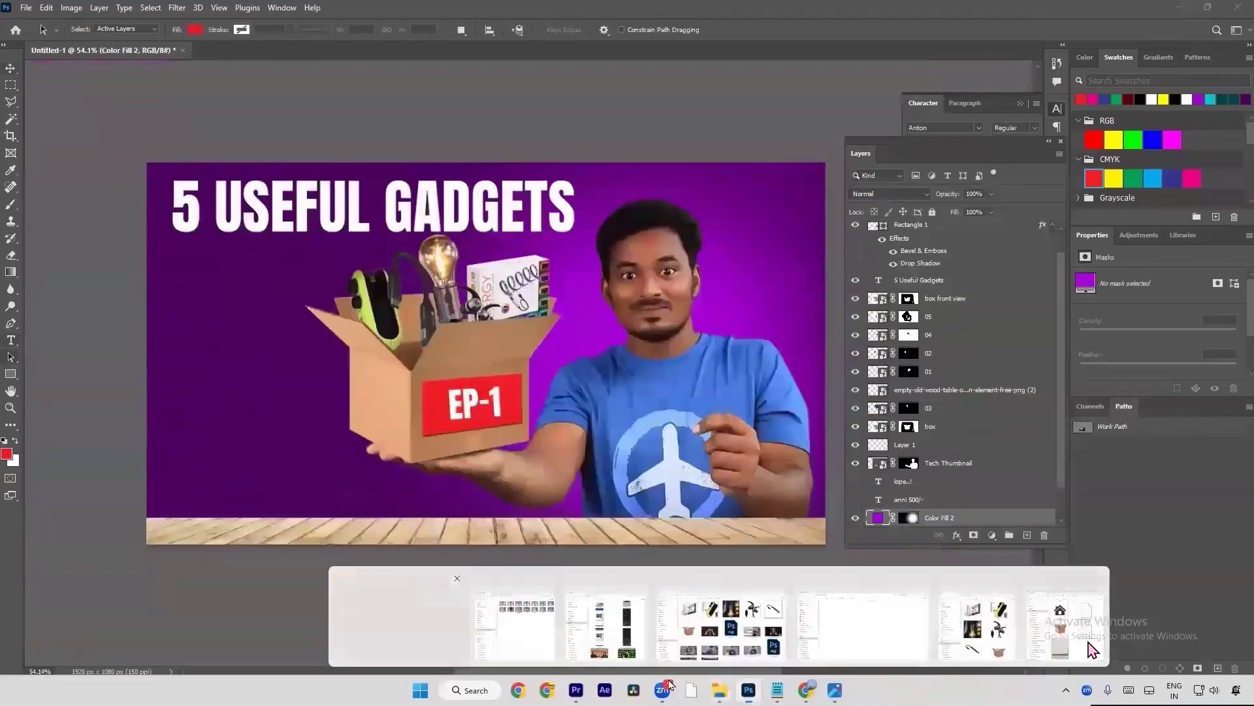
Step: Switch to File Explorer and search drives E: and F: for thumbnail assets, checking the Thumbnail Design Course Assets folder
{"action": "left_click", "coordinate": [397, 624]}
{"action": "left_click", "coordinate": [108, 282]}
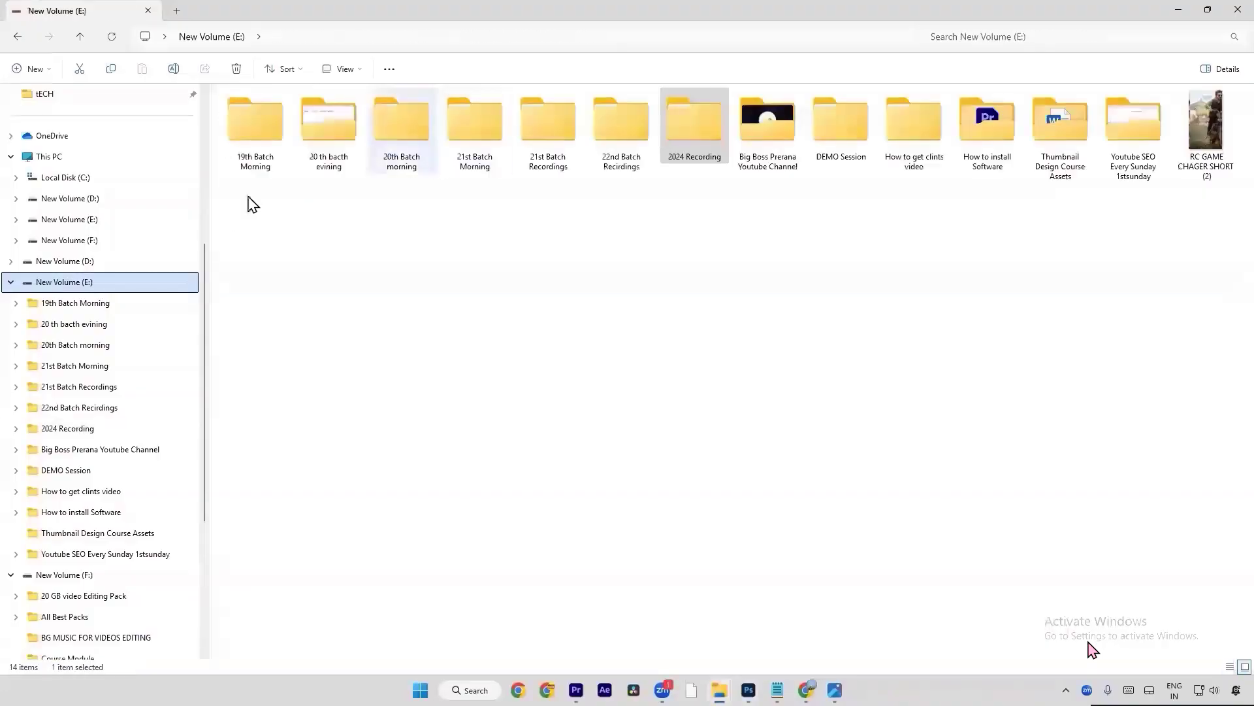
{"action": "left_click", "coordinate": [141, 242]}
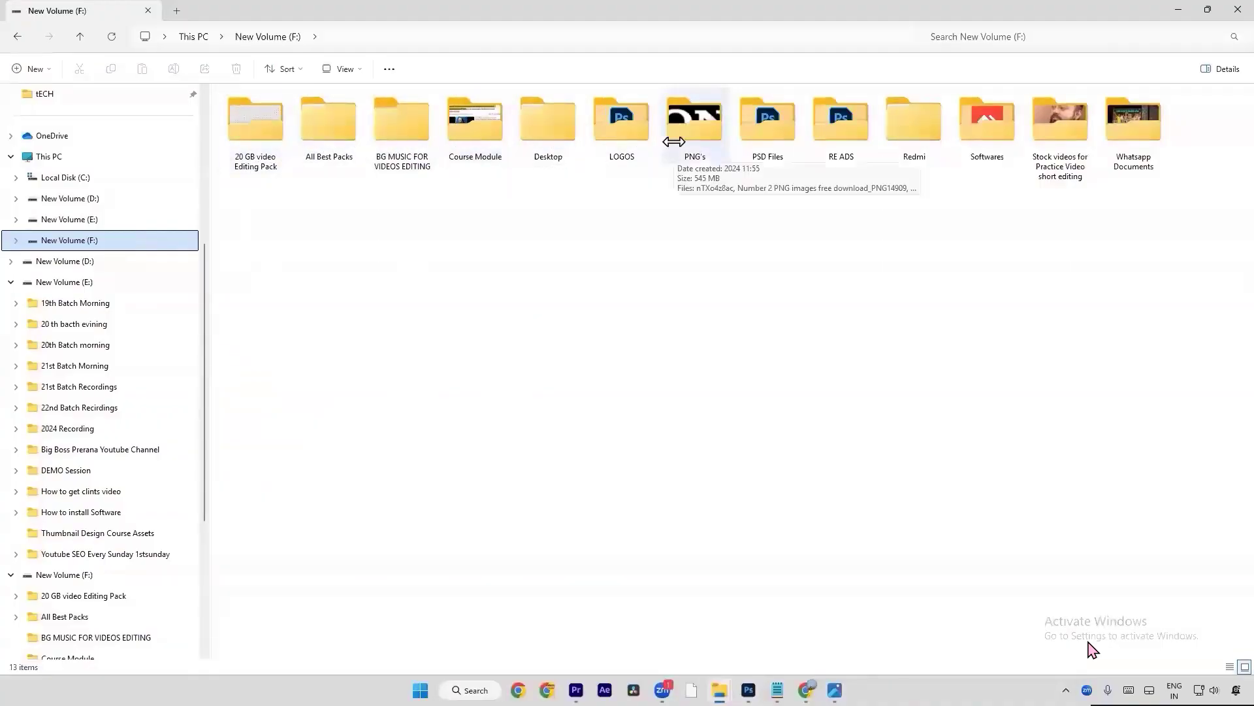
{"action": "left_click", "coordinate": [565, 138]}
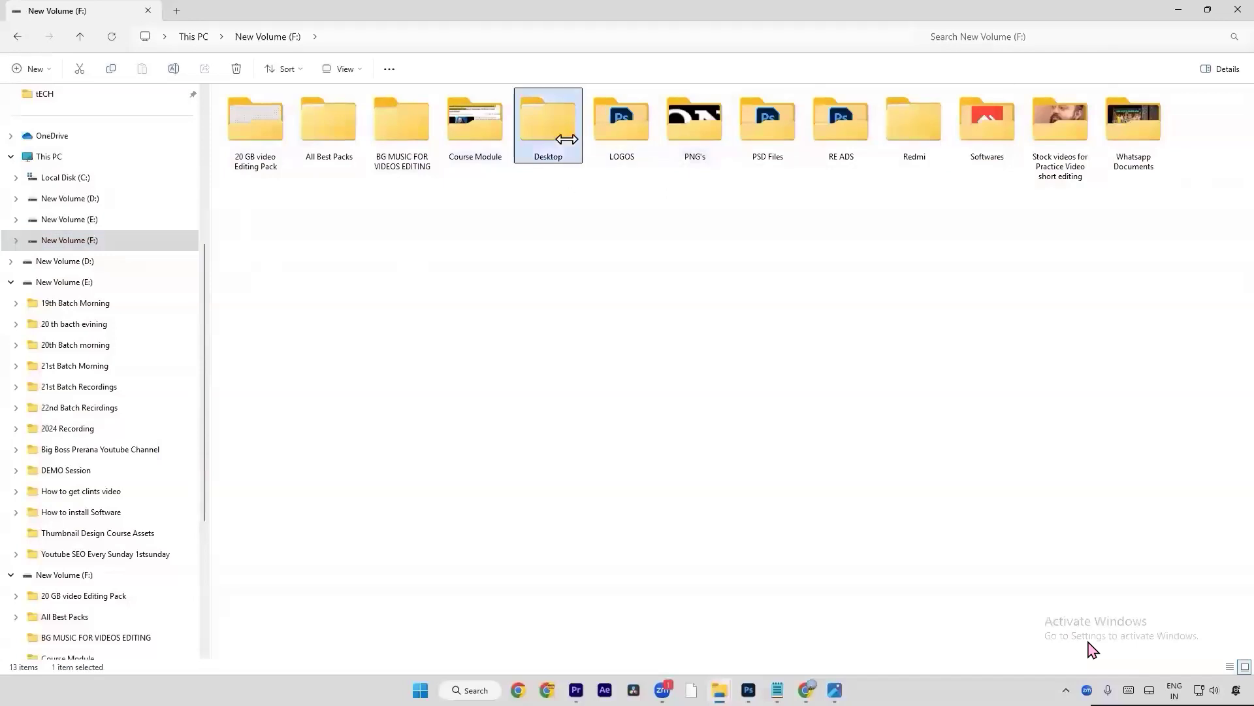
{"action": "left_click", "coordinate": [194, 38]}
{"action": "double_click", "coordinate": [626, 139]}
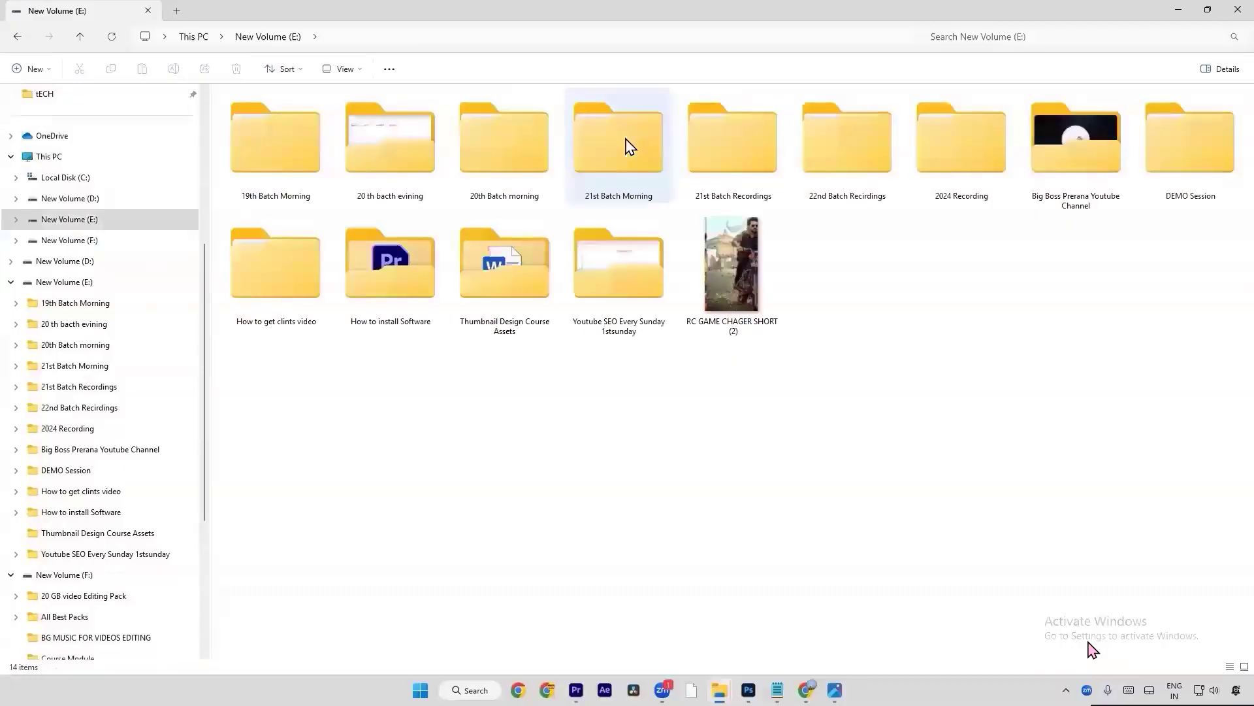
{"action": "double_click", "coordinate": [547, 266]}
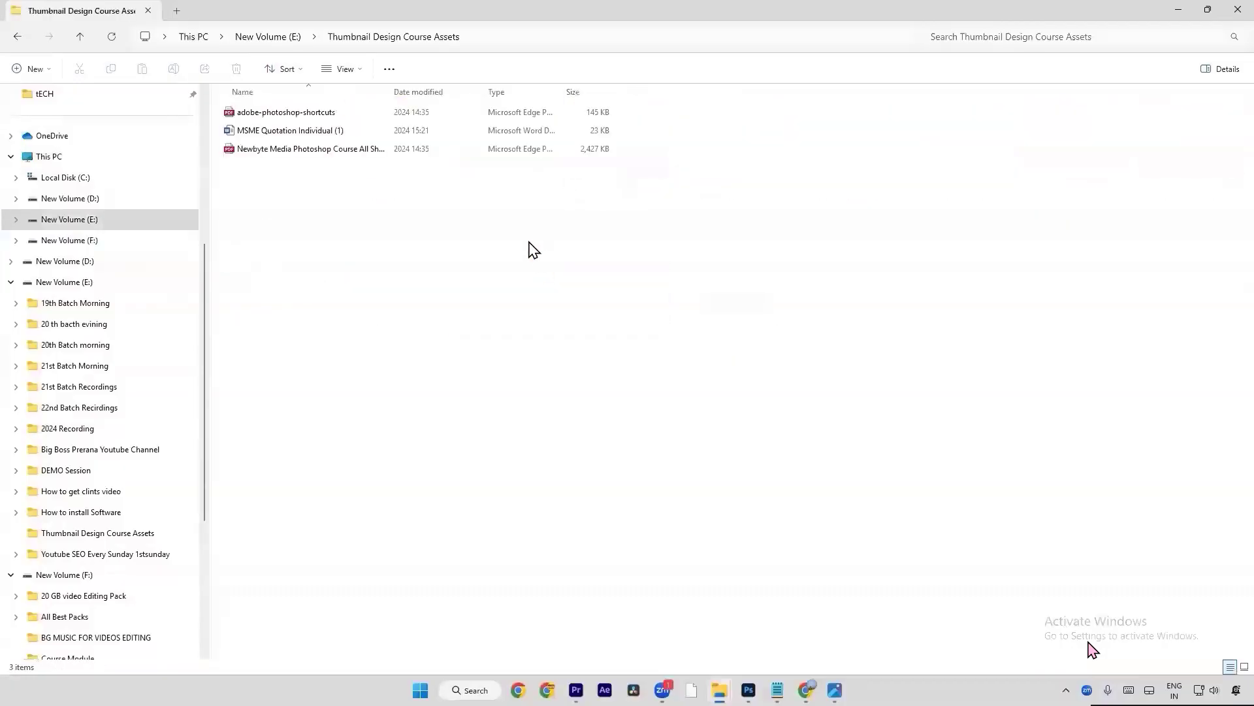
{"action": "key", "text": "alt+Left"}
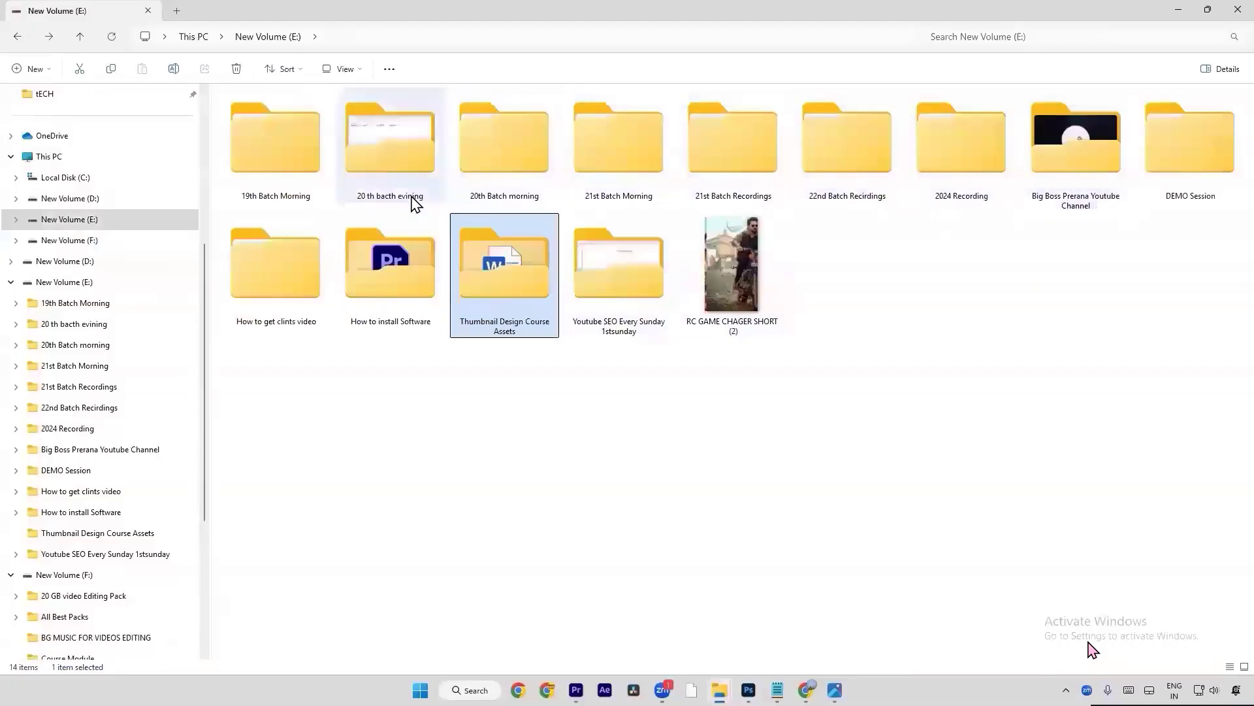
{"action": "key", "text": "alt+Left"}
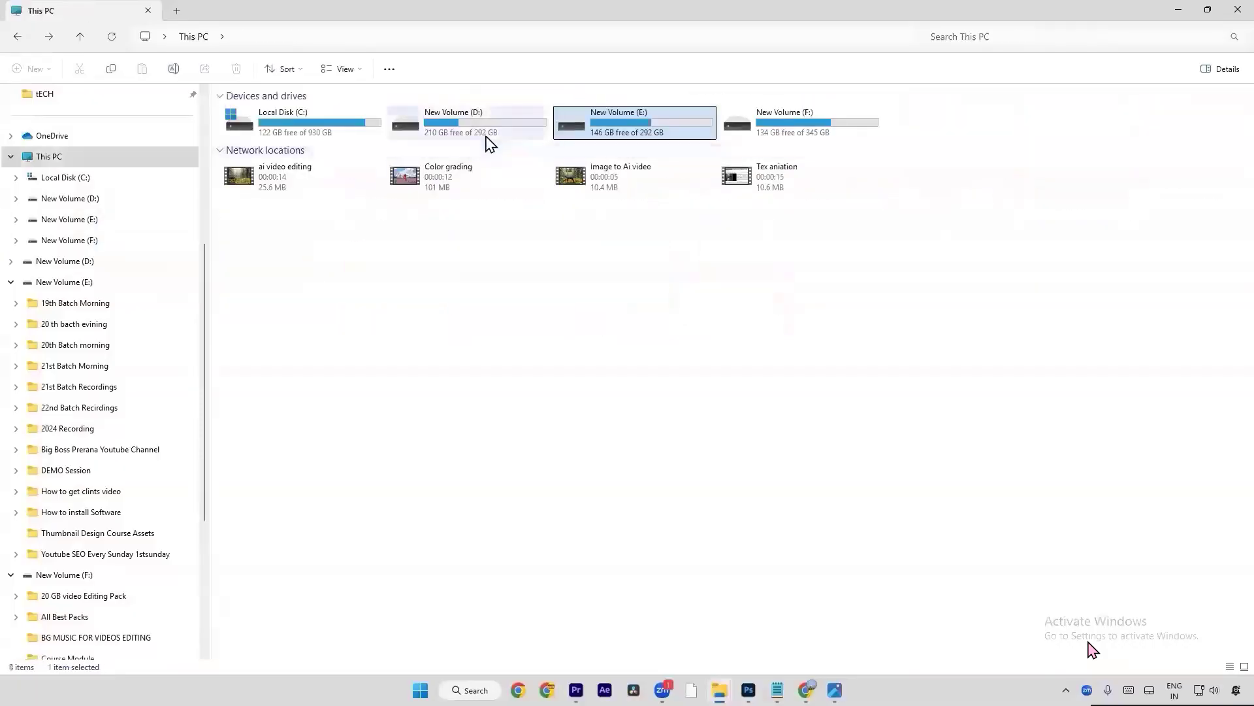
Step: Check the Thumbnail design folder on drive D: for usable assets
{"action": "double_click", "coordinate": [487, 137]}
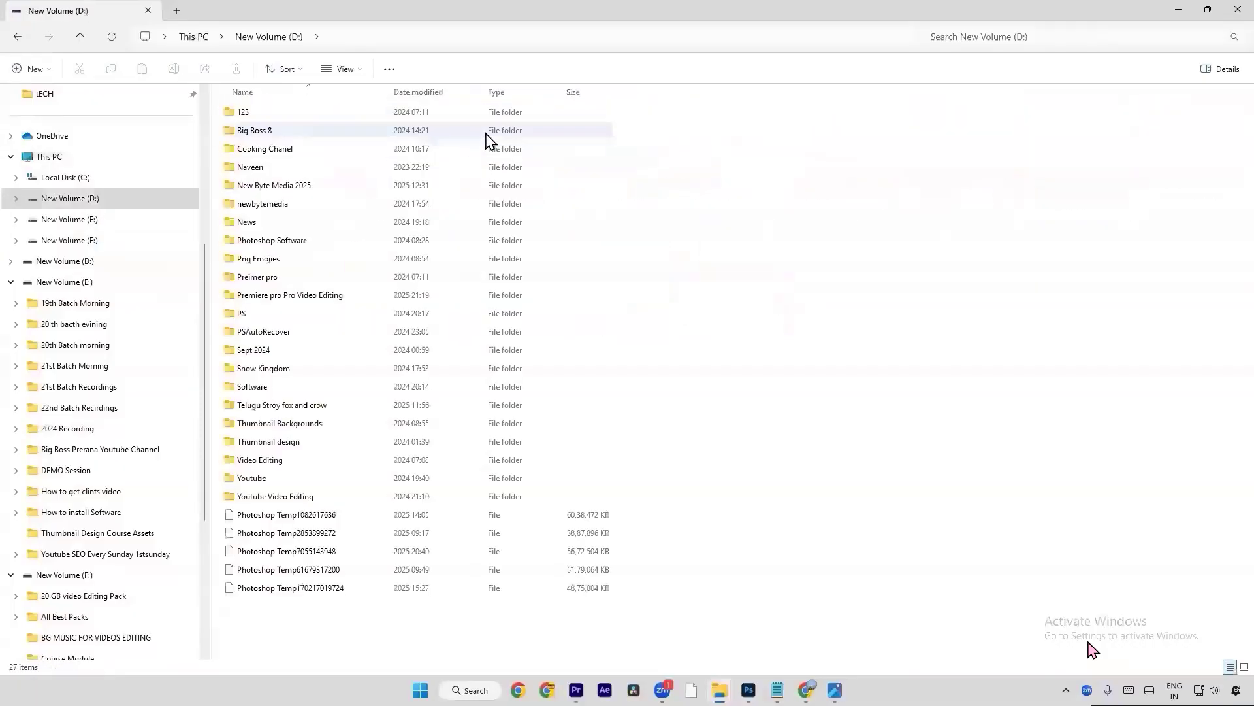
{"action": "double_click", "coordinate": [428, 442]}
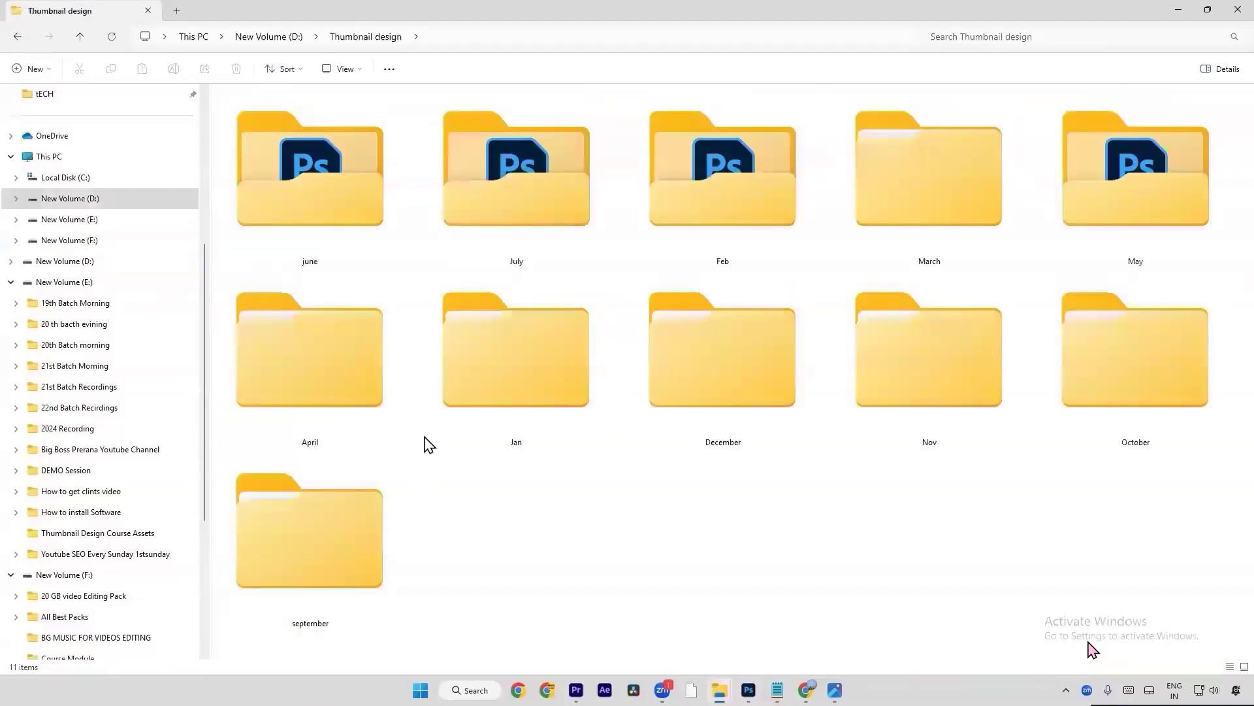
{"action": "key", "text": "alt+Left"}
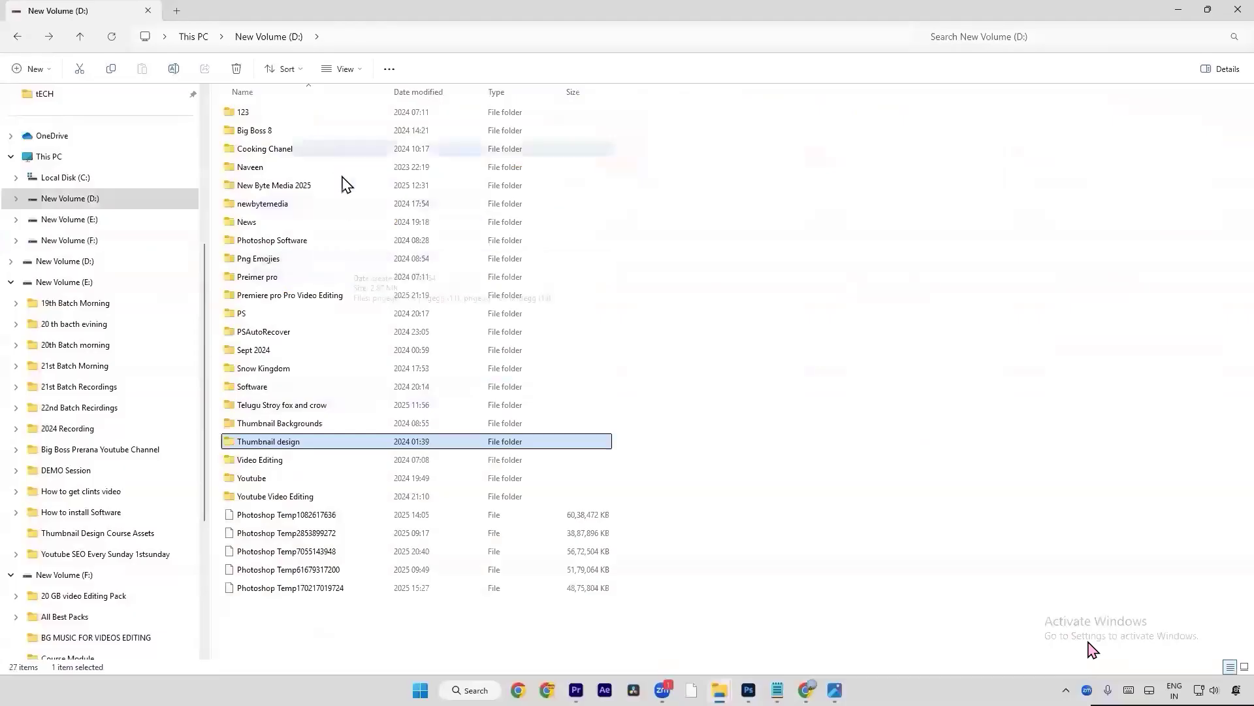
Step: Look through drive E: again and the All Best Packs folder on drive F: for thumbnail effects
{"action": "key", "text": "alt+Up"}
{"action": "double_click", "coordinate": [637, 120]}
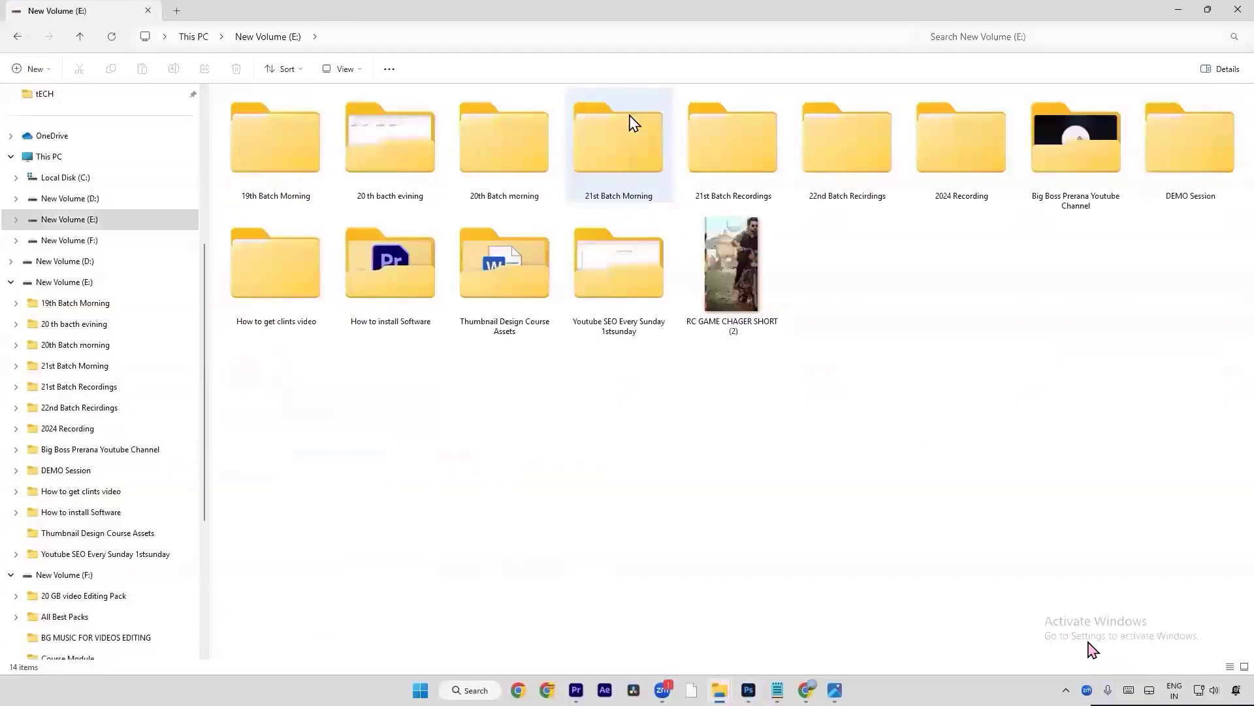
{"action": "key", "text": "alt+Up"}
{"action": "double_click", "coordinate": [815, 124]}
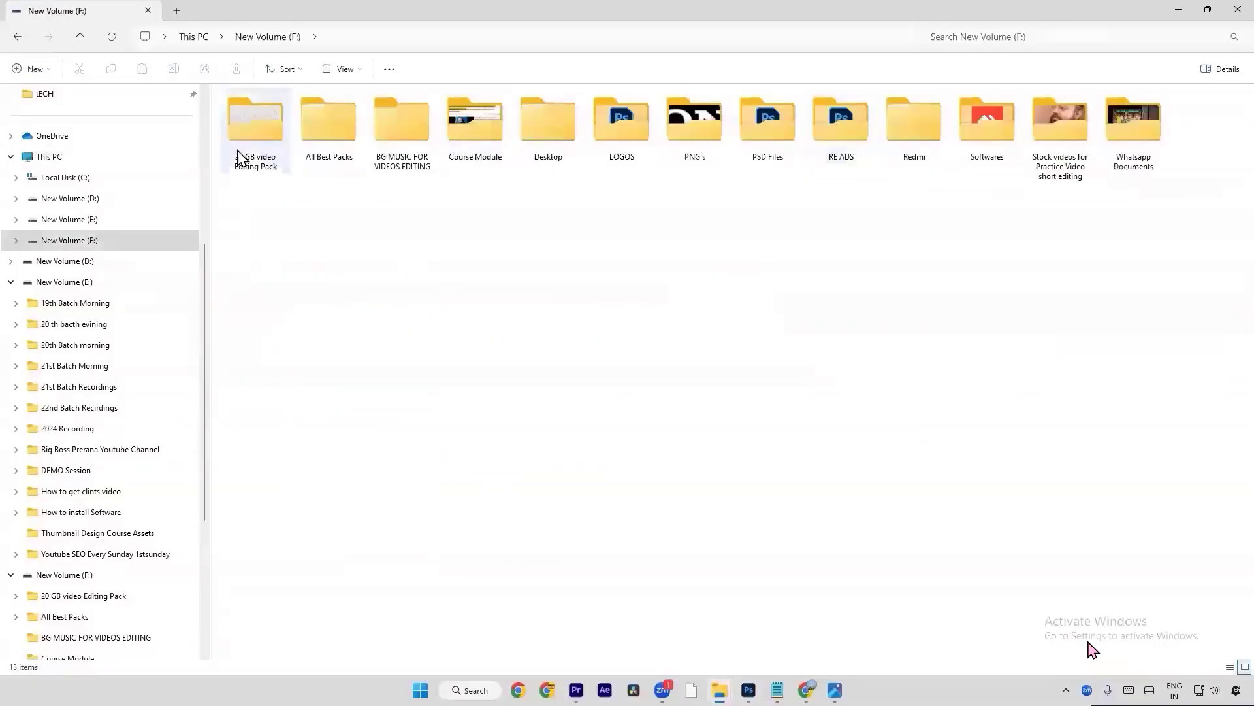
{"action": "double_click", "coordinate": [317, 154]}
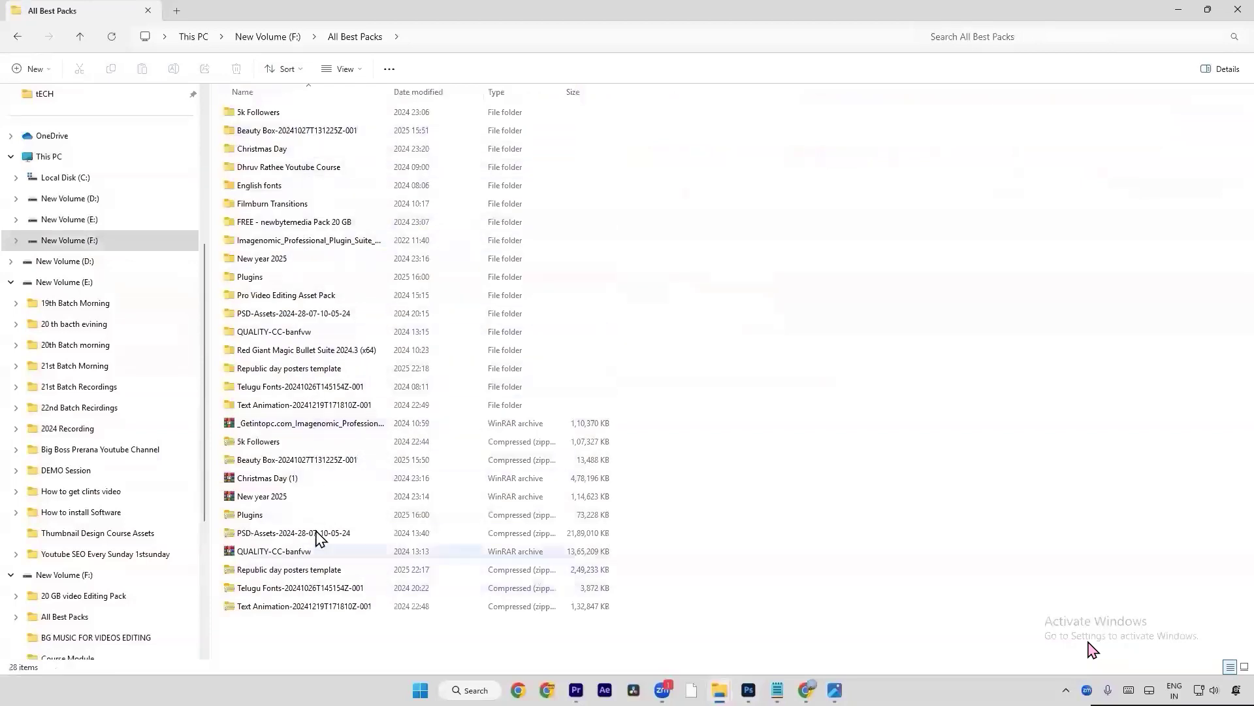
{"action": "double_click", "coordinate": [308, 114]}
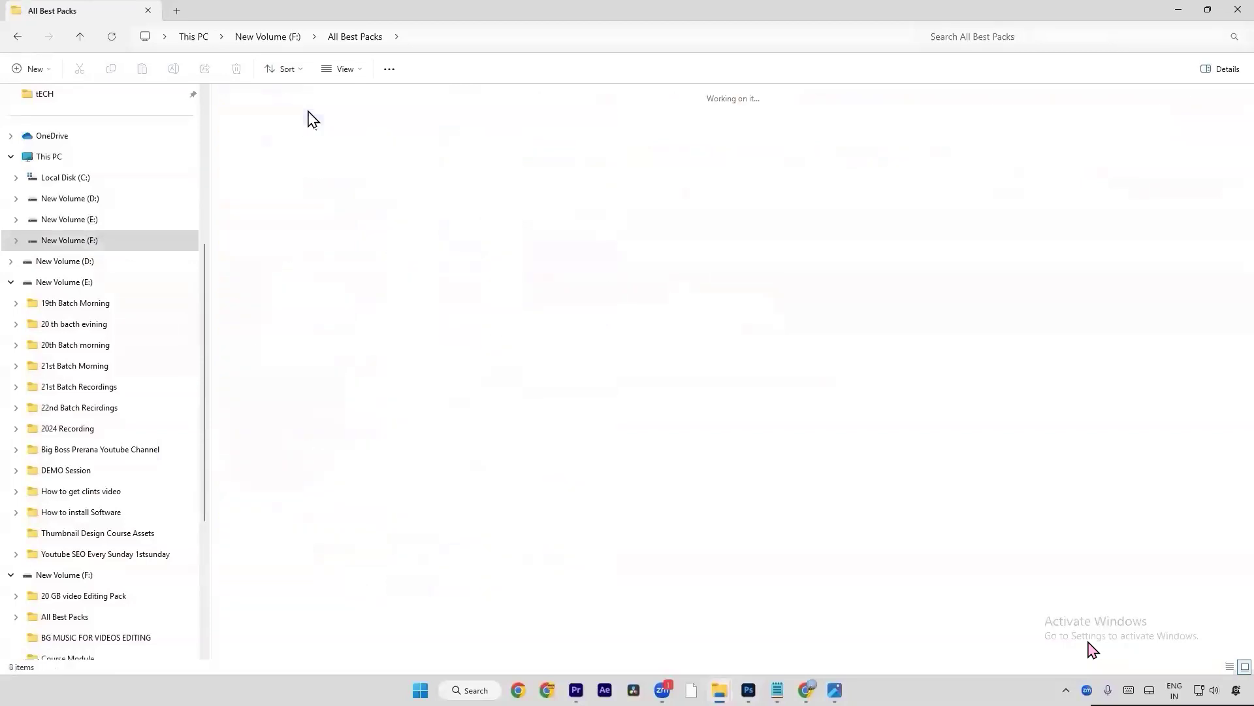
{"action": "key", "text": "alt+Left"}
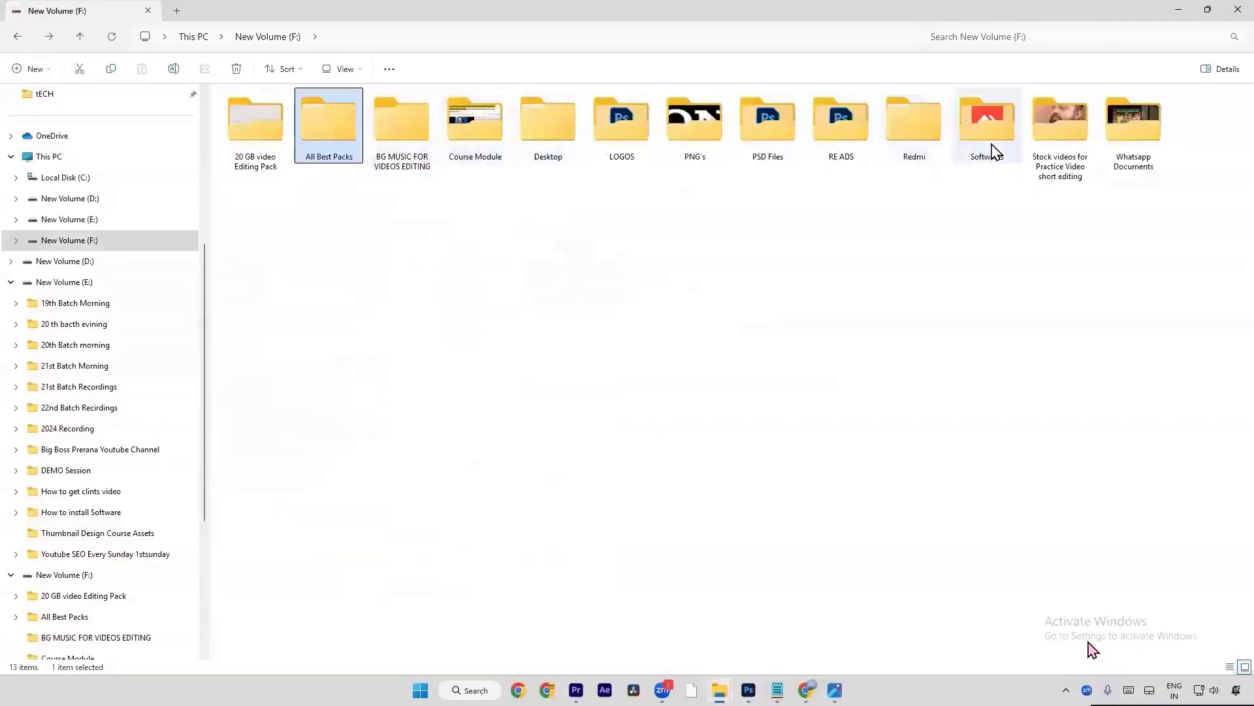
Step: Switch to Chrome and open Google Drive by searching for "drive"
{"action": "mouse_move", "coordinate": [575, 690]}
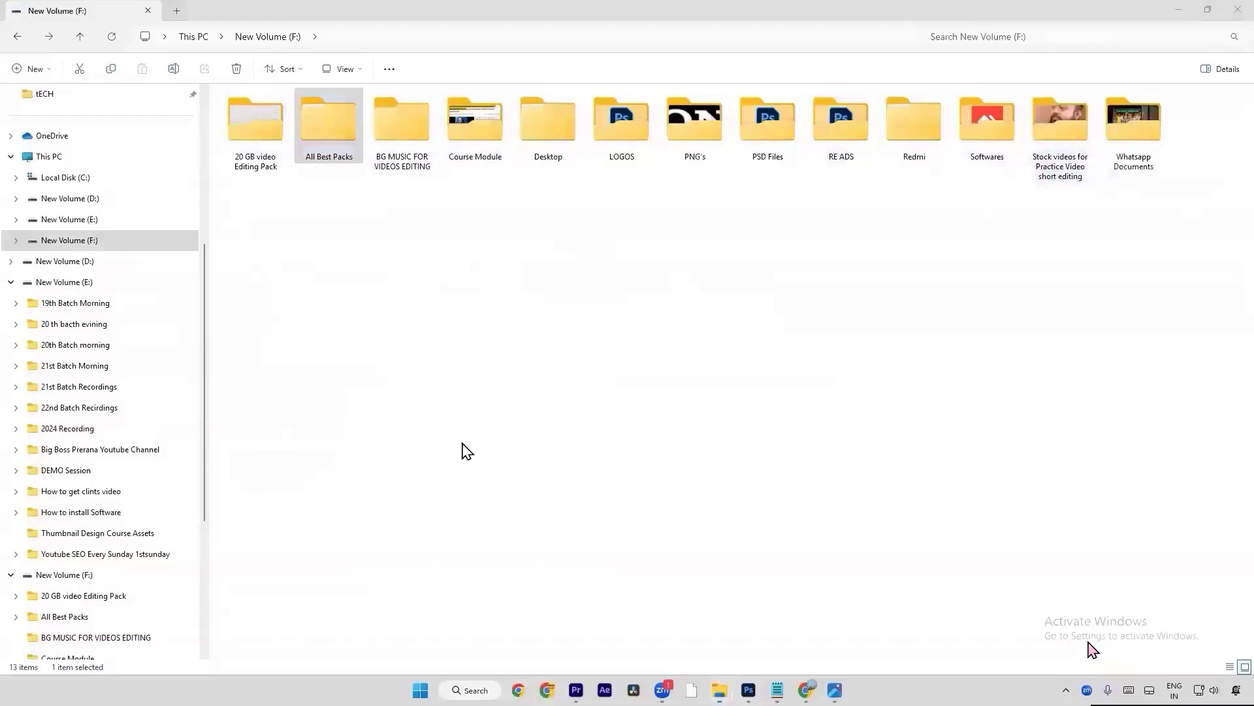
{"action": "left_click", "coordinate": [846, 349]}
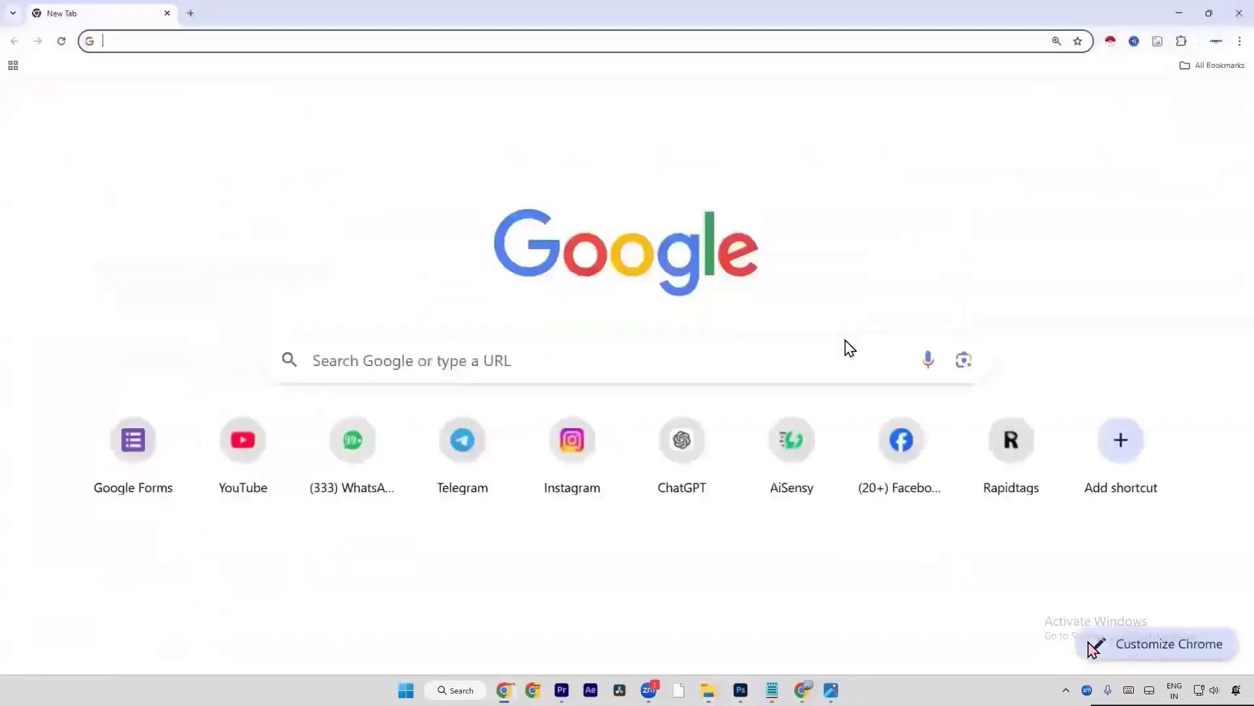
{"action": "type", "text": "dr"}
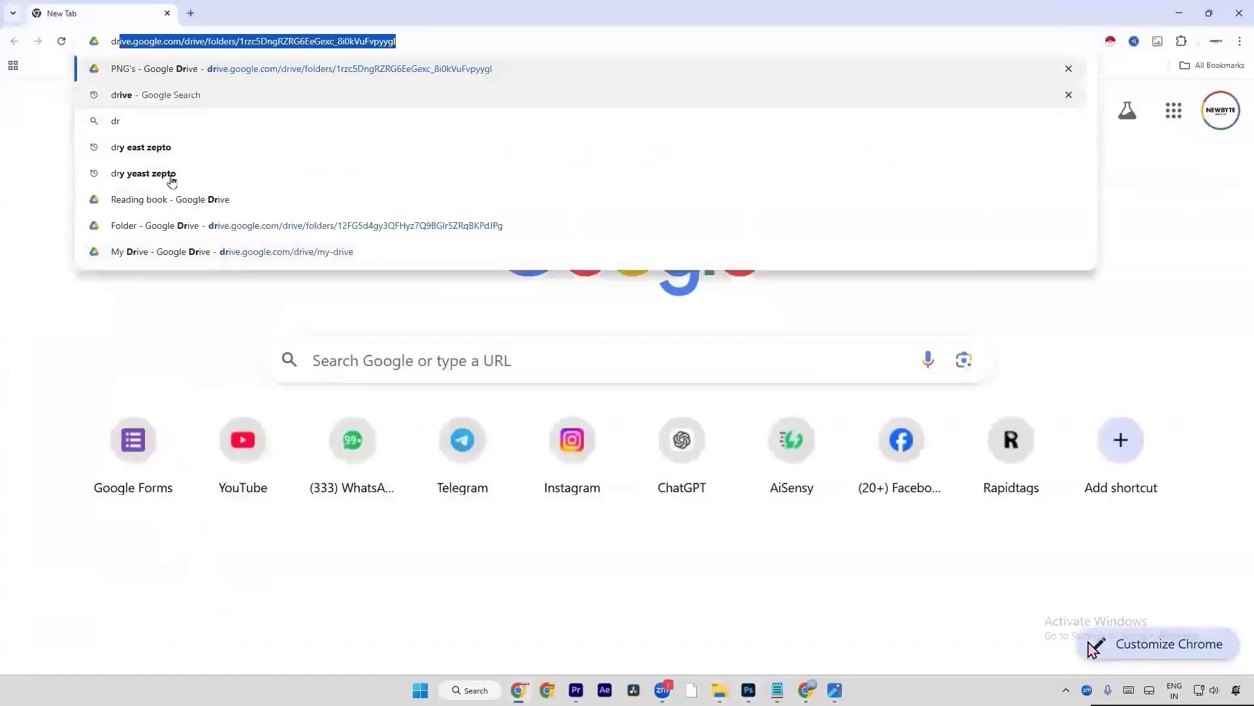
{"action": "left_click", "coordinate": [155, 94]}
{"action": "left_click", "coordinate": [229, 211]}
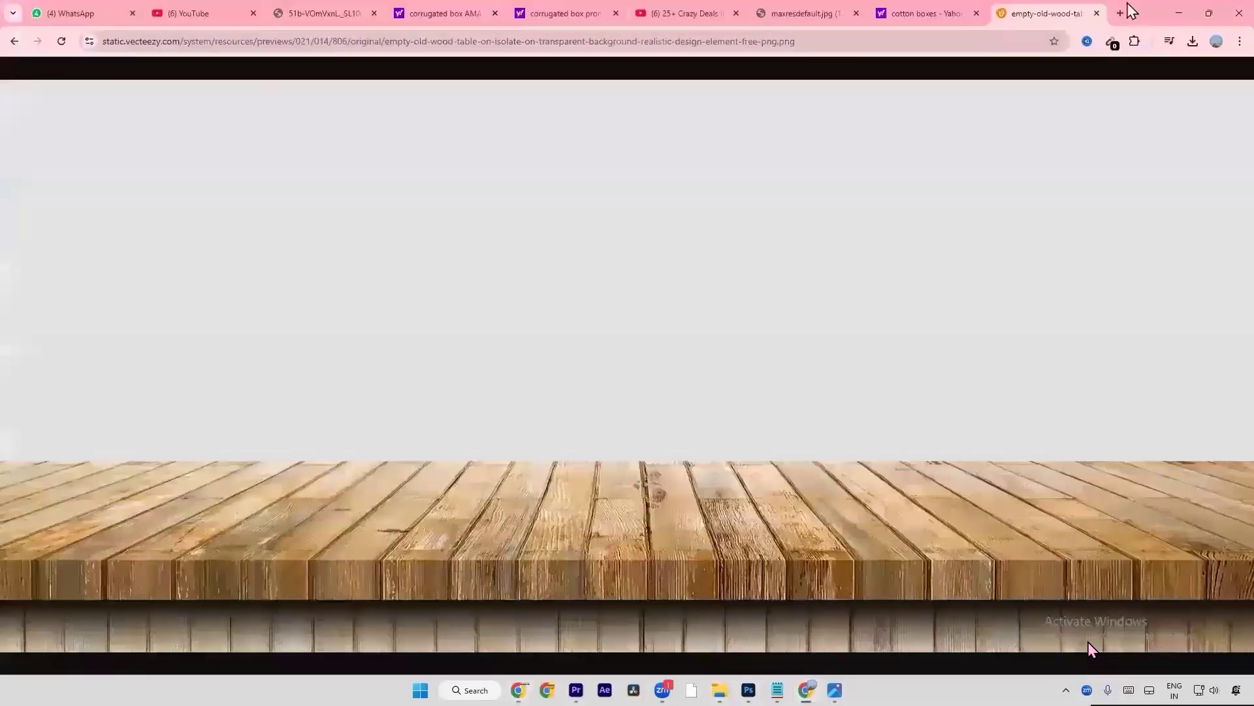
Step: Open Google Drive in a new tab of the other Chrome profile and show My Drive
{"action": "key", "text": "ctrl+t"}
{"action": "type", "text": "drive.google.com/drive/my-drive"}
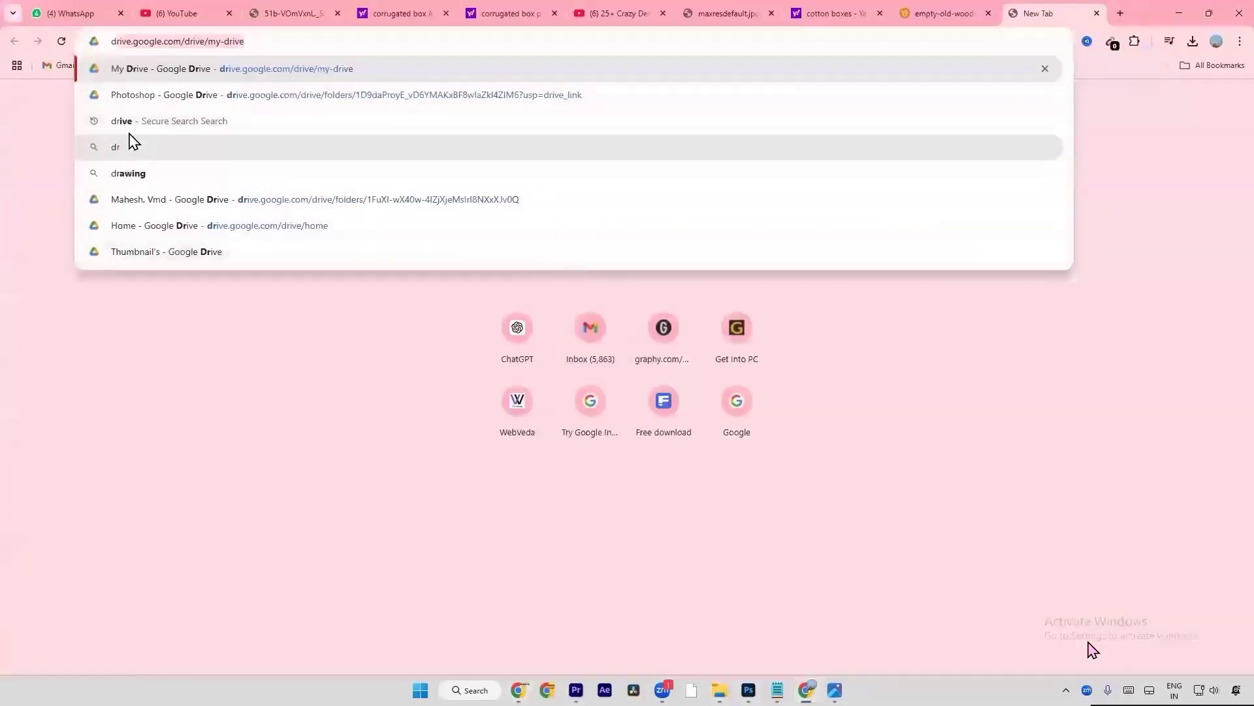
{"action": "left_click", "coordinate": [131, 128]}
{"action": "left_click", "coordinate": [156, 193]}
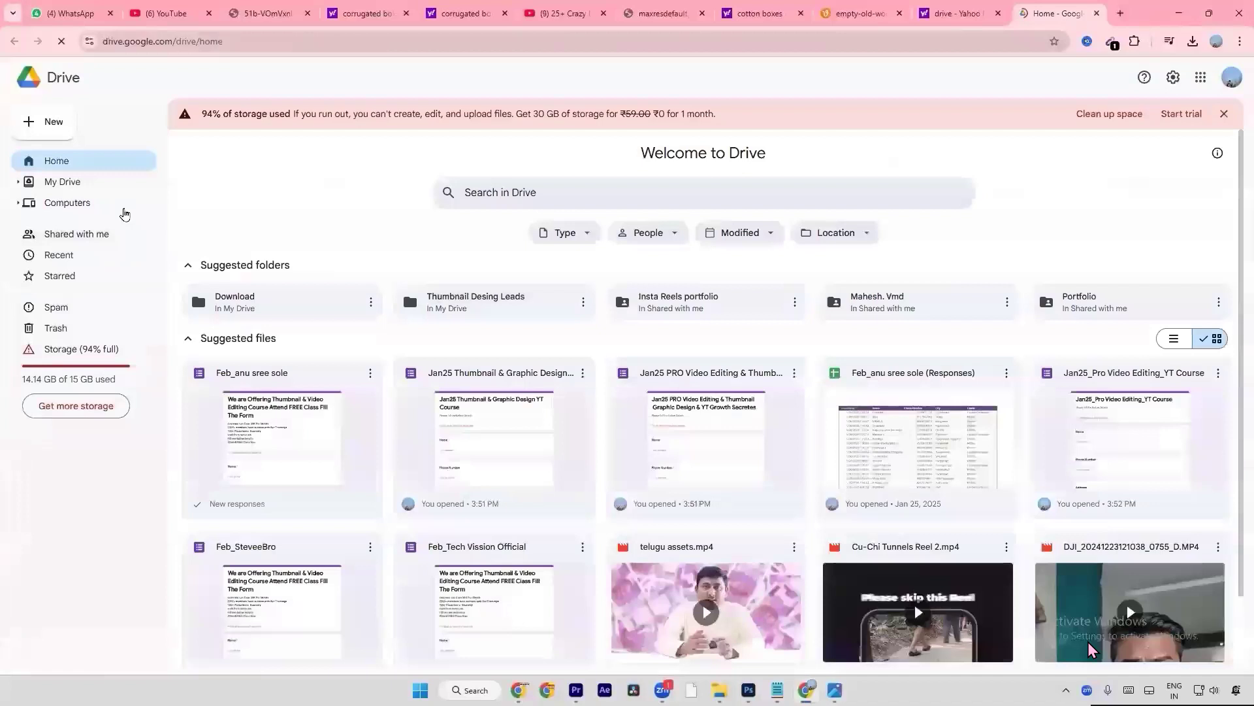
{"action": "left_click", "coordinate": [99, 194]}
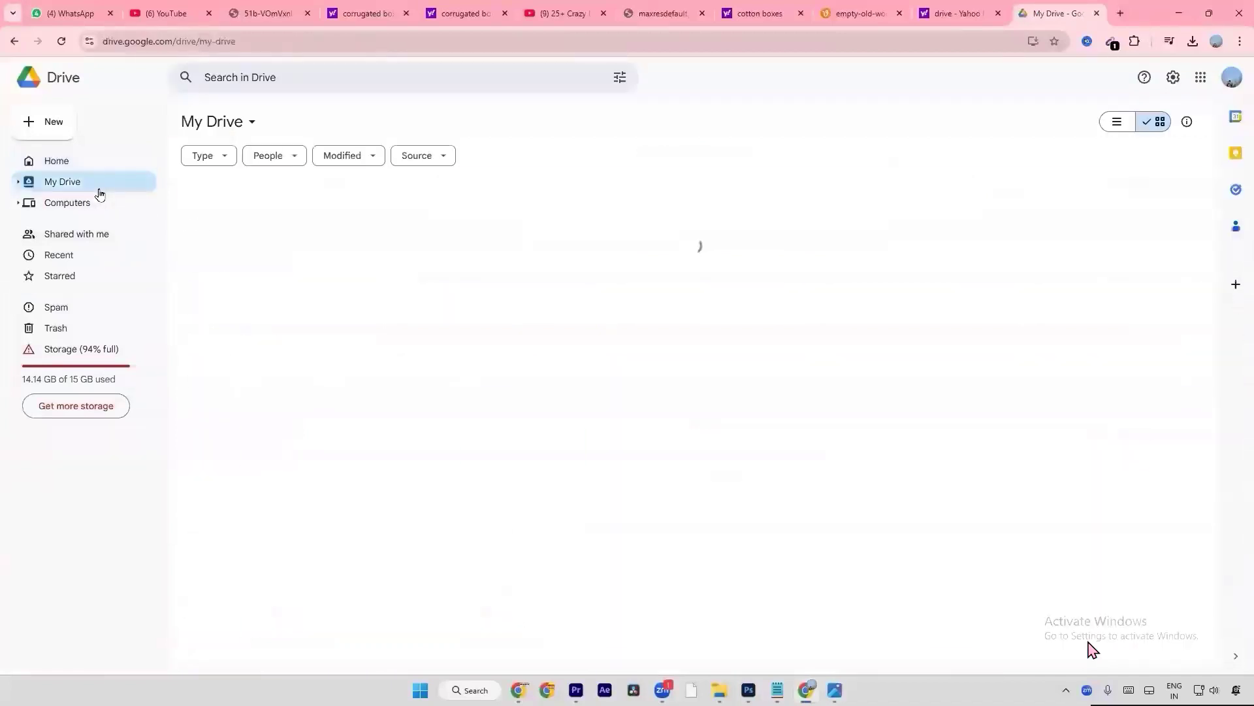
Step: Check the Thumbnail Desing Leads folder for assets and return to My Drive
{"action": "double_click", "coordinate": [617, 273]}
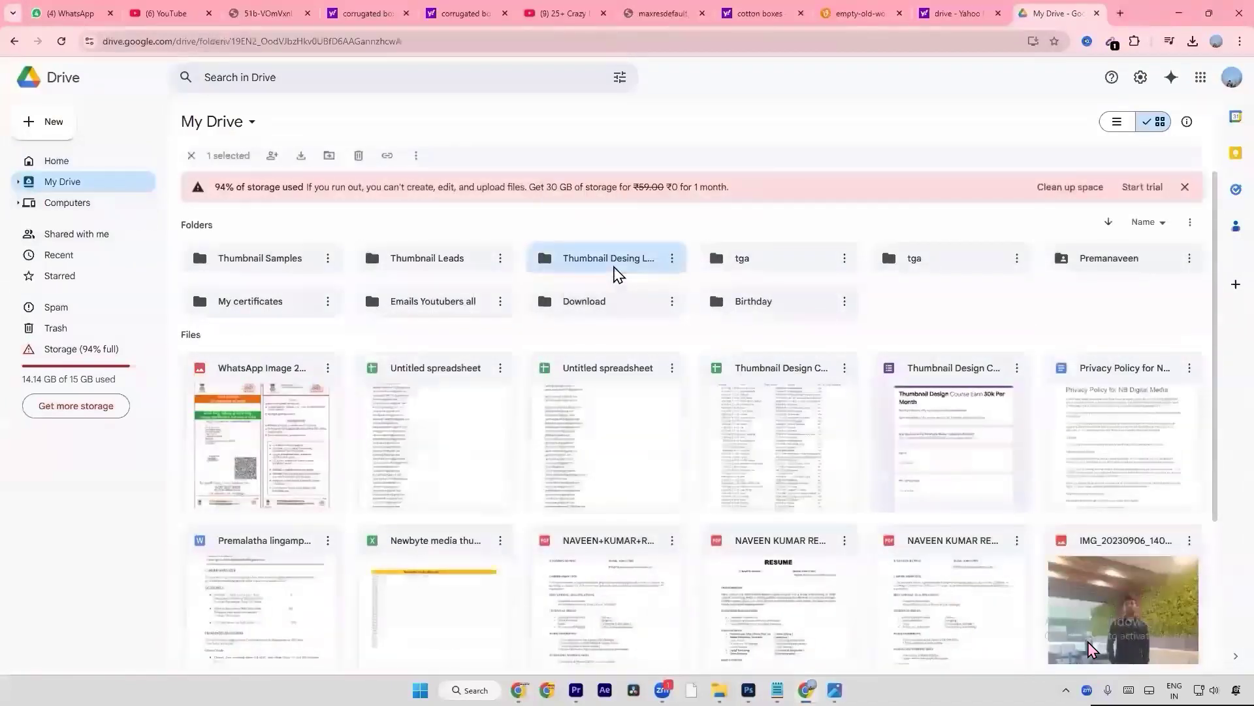
{"action": "left_click", "coordinate": [230, 124]}
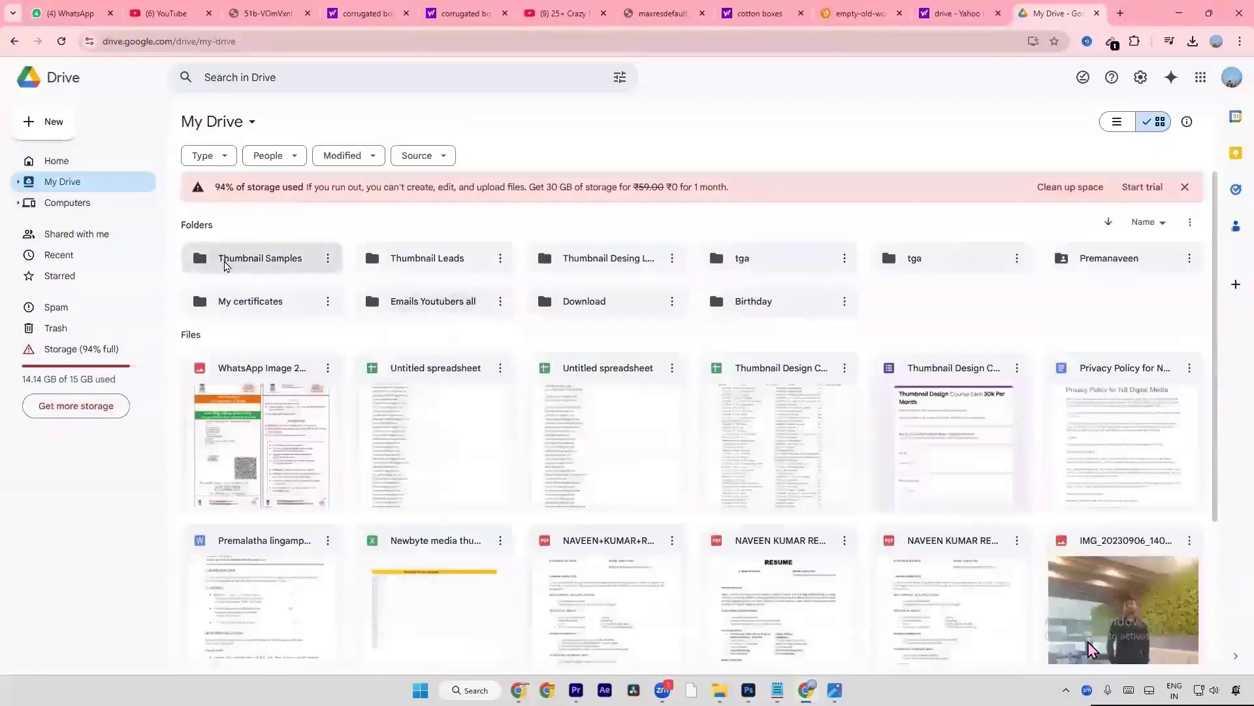
{"action": "double_click", "coordinate": [632, 260]}
{"action": "left_click", "coordinate": [213, 125]}
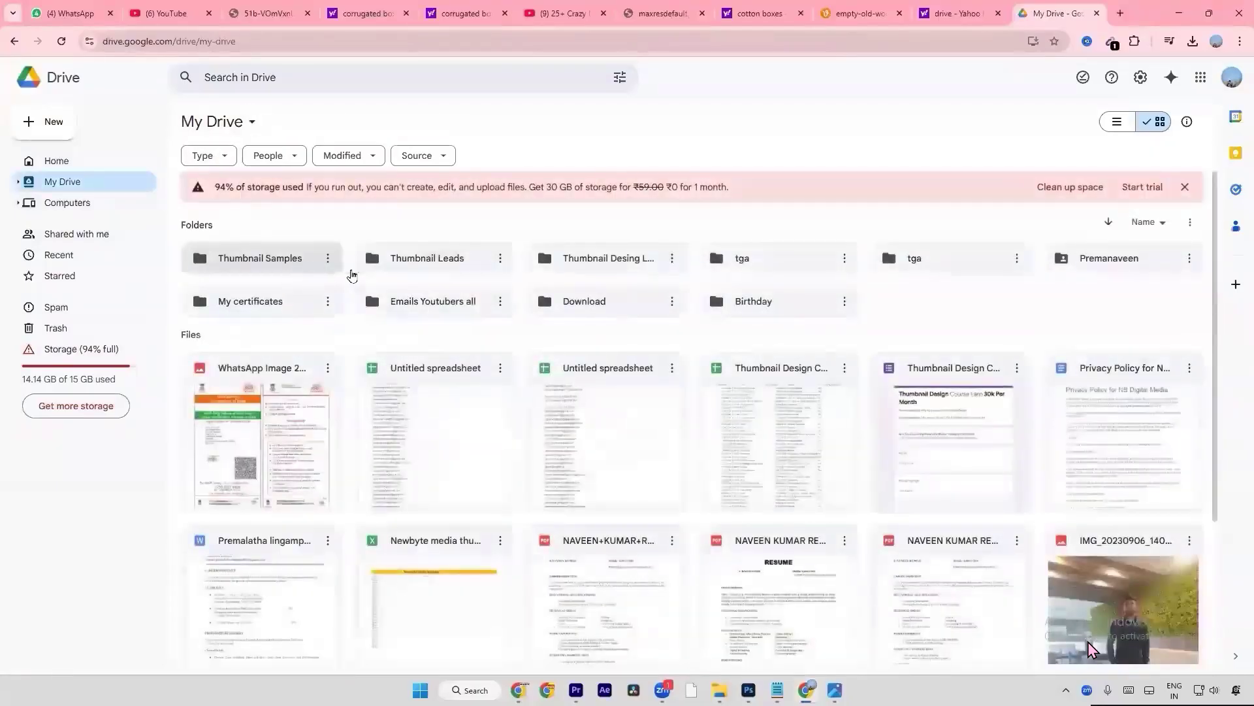
Step: Return to the first Drive window, open Youtube Thumbnail Assets inside the students' Thumbnail Designs folder, and check its Light Stroke folder
{"action": "left_click", "coordinate": [1176, 15]}
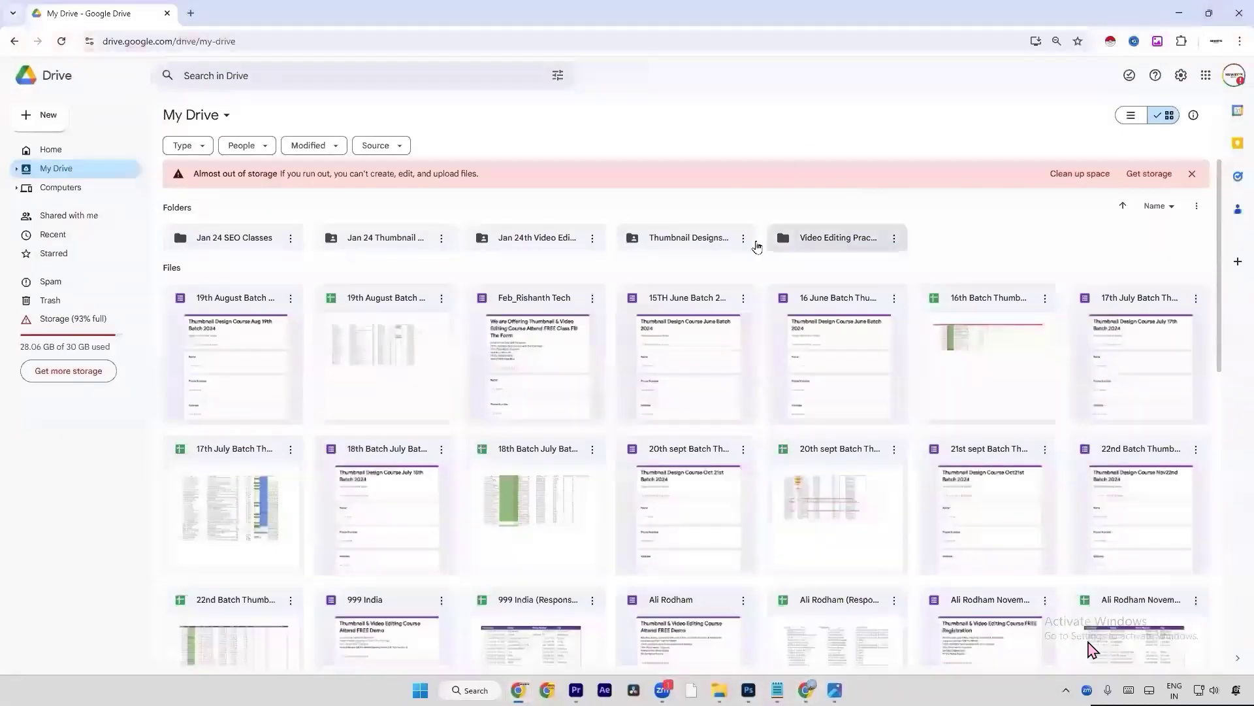
{"action": "double_click", "coordinate": [705, 247]}
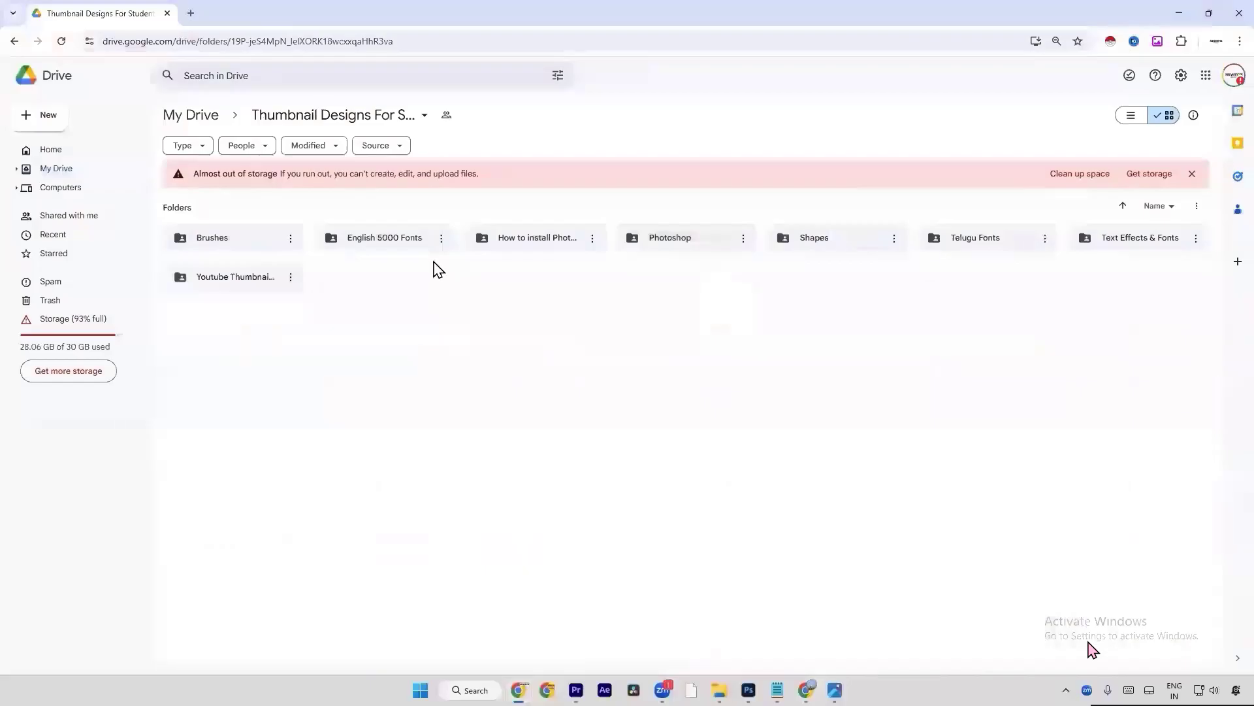
{"action": "double_click", "coordinate": [242, 288]}
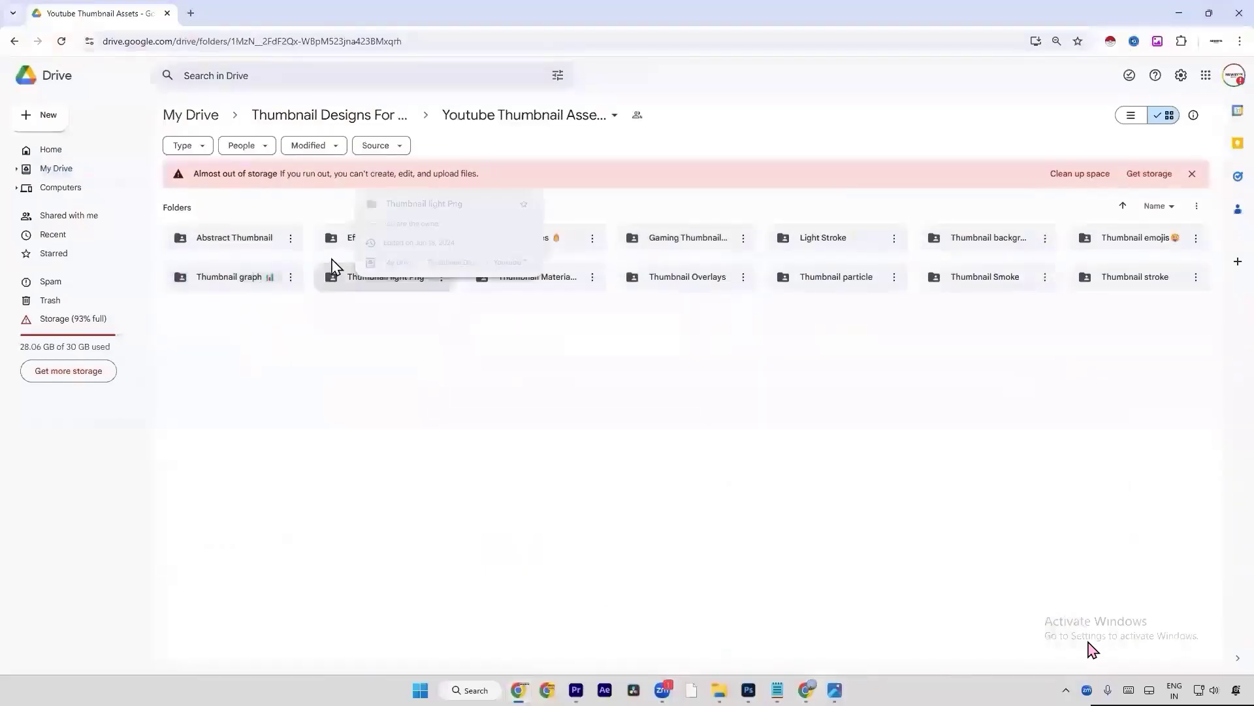
{"action": "double_click", "coordinate": [835, 249]}
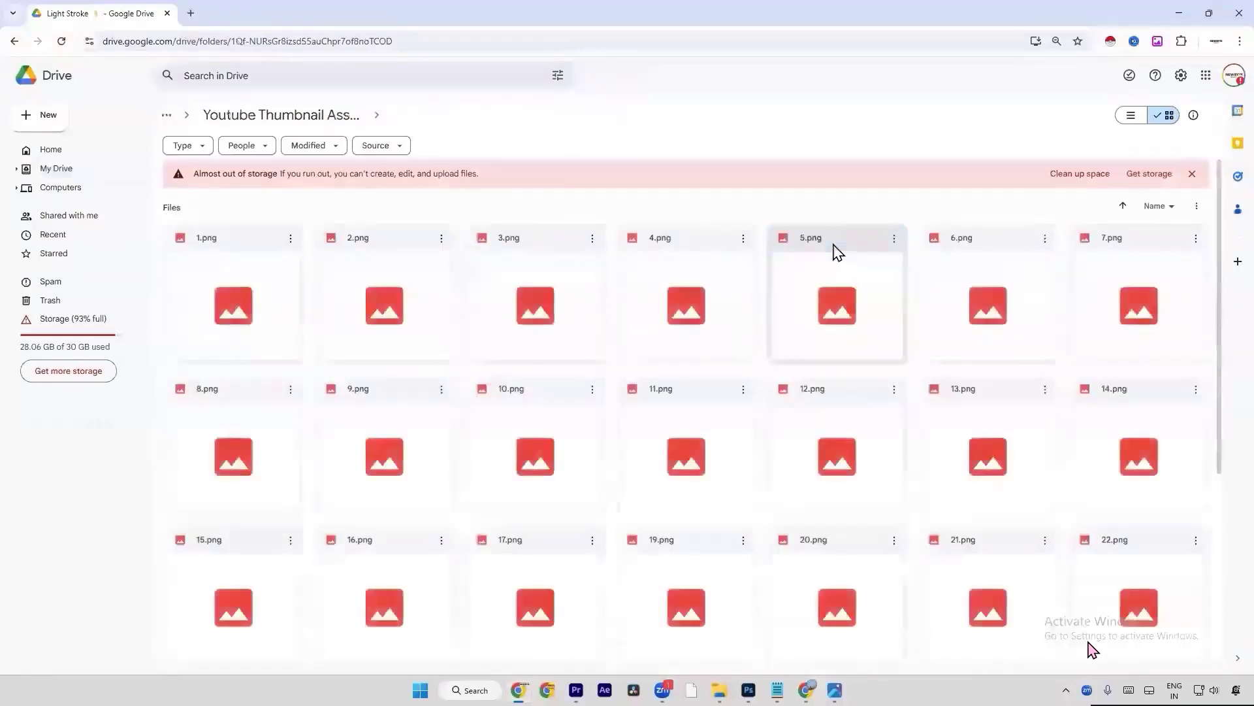
{"action": "left_click", "coordinate": [302, 123]}
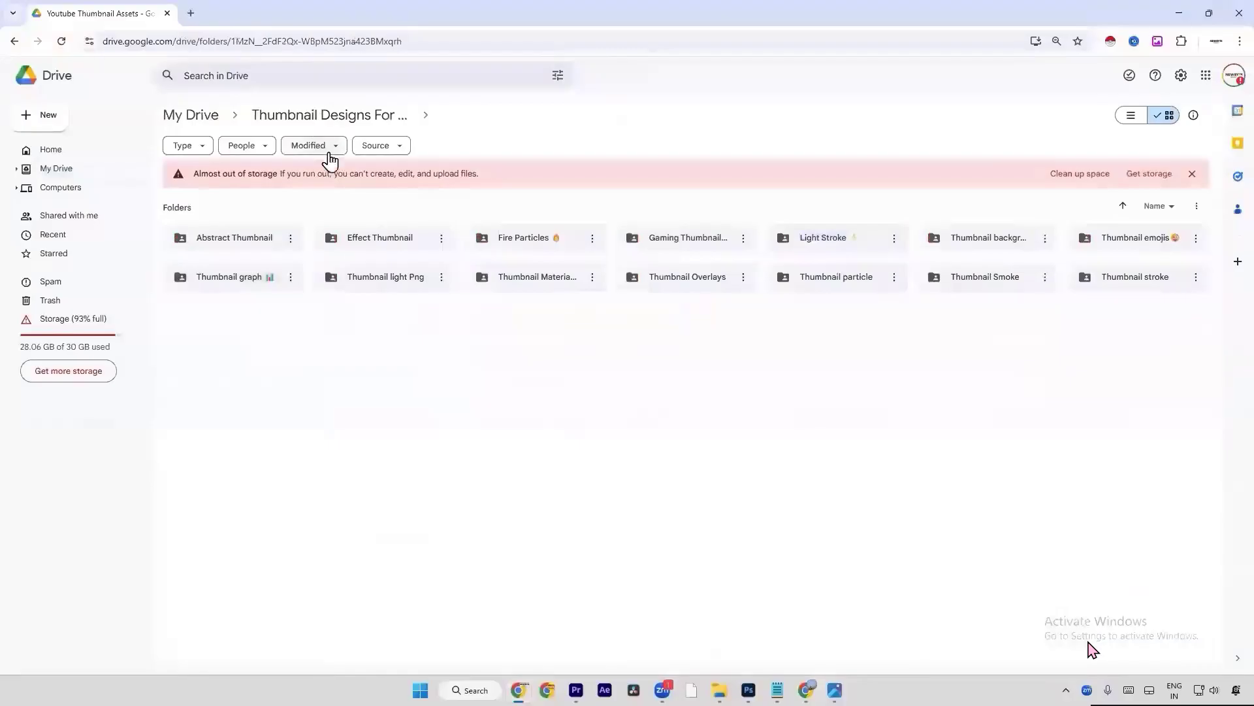
Step: Open the Effect Thumbnail folder and look through its effect images for a suitable glow
{"action": "double_click", "coordinate": [373, 247]}
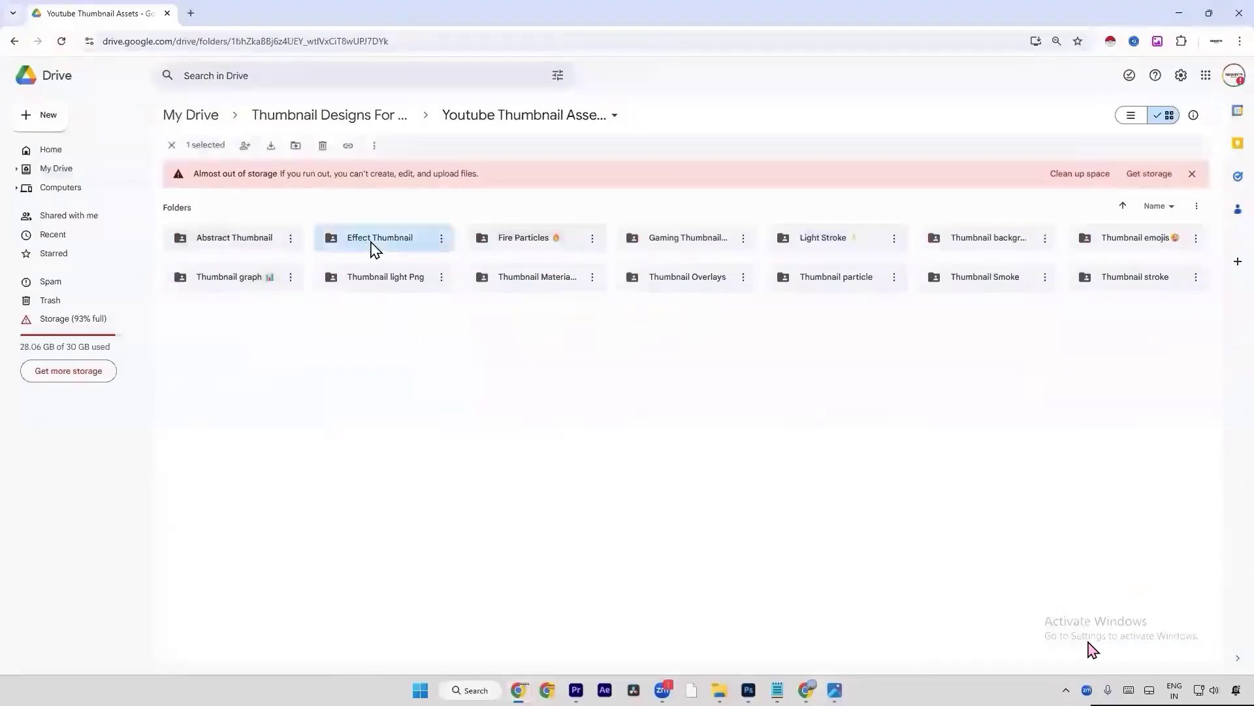
{"action": "scroll", "coordinate": [523, 433], "scroll_direction": "down", "scroll_amount": 10}
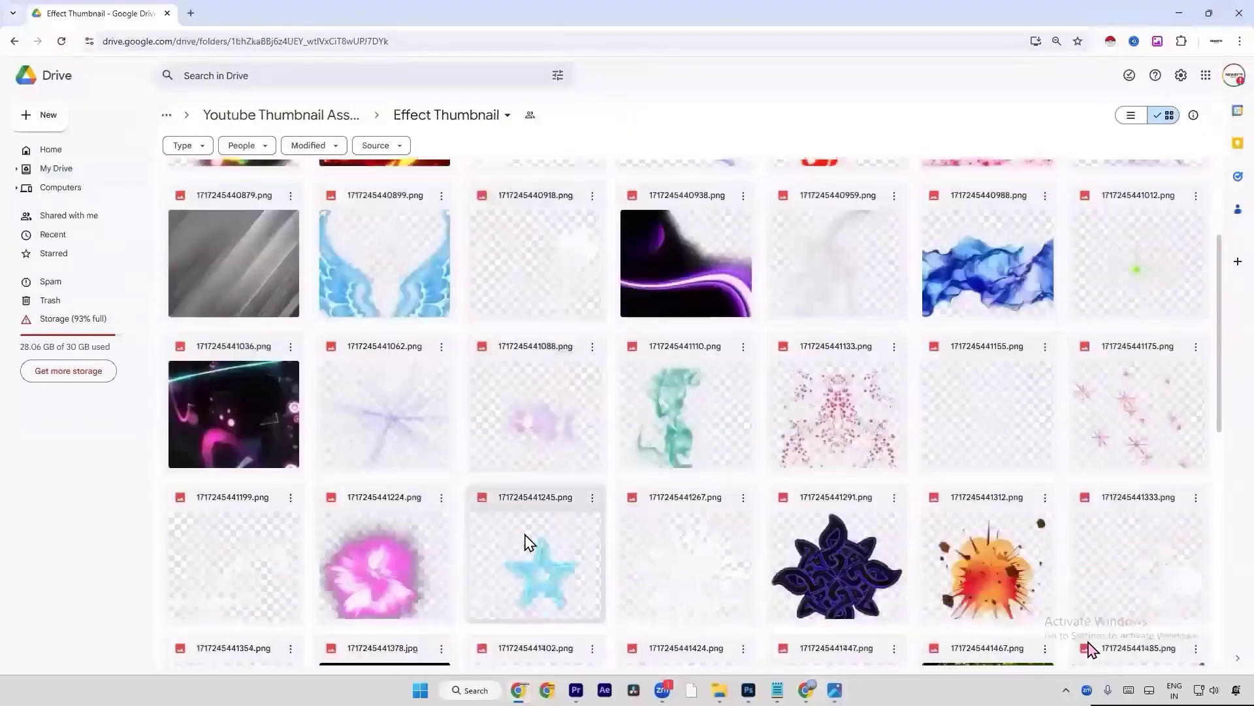
{"action": "scroll", "coordinate": [529, 574], "scroll_direction": "down", "scroll_amount": 10}
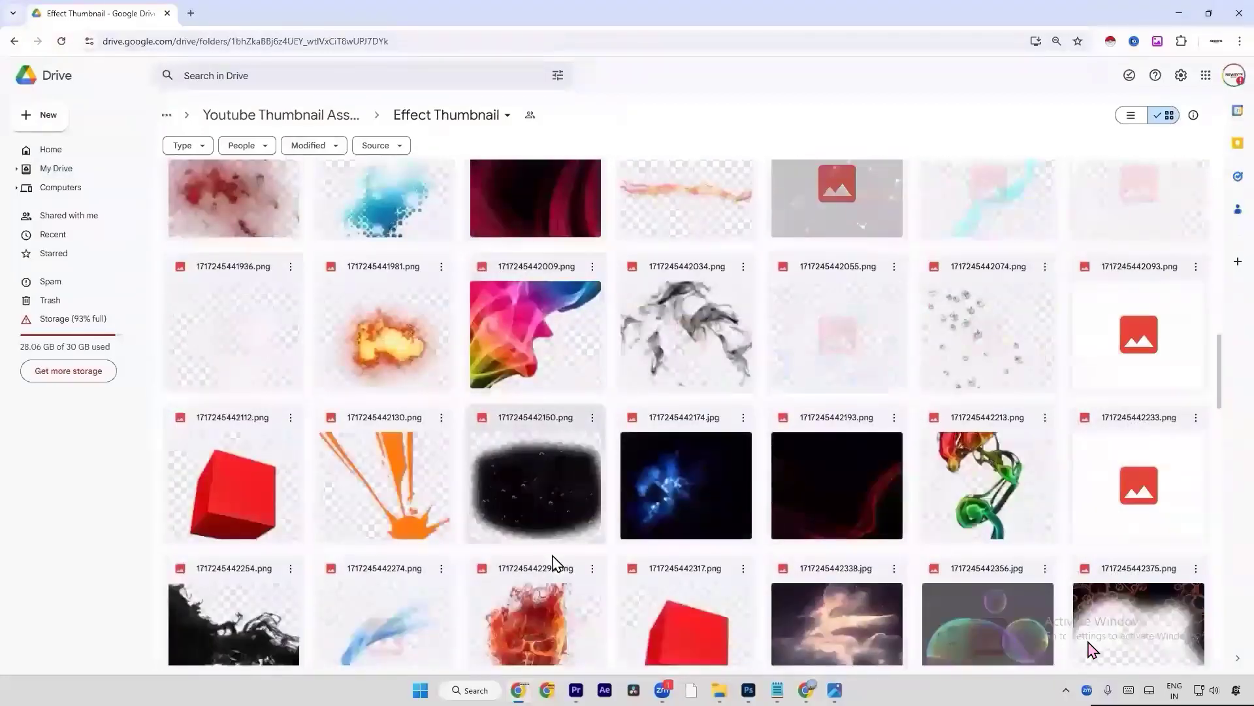
{"action": "scroll", "coordinate": [552, 556], "scroll_direction": "down", "scroll_amount": 9}
{"action": "scroll", "coordinate": [670, 372], "scroll_direction": "up", "scroll_amount": 5}
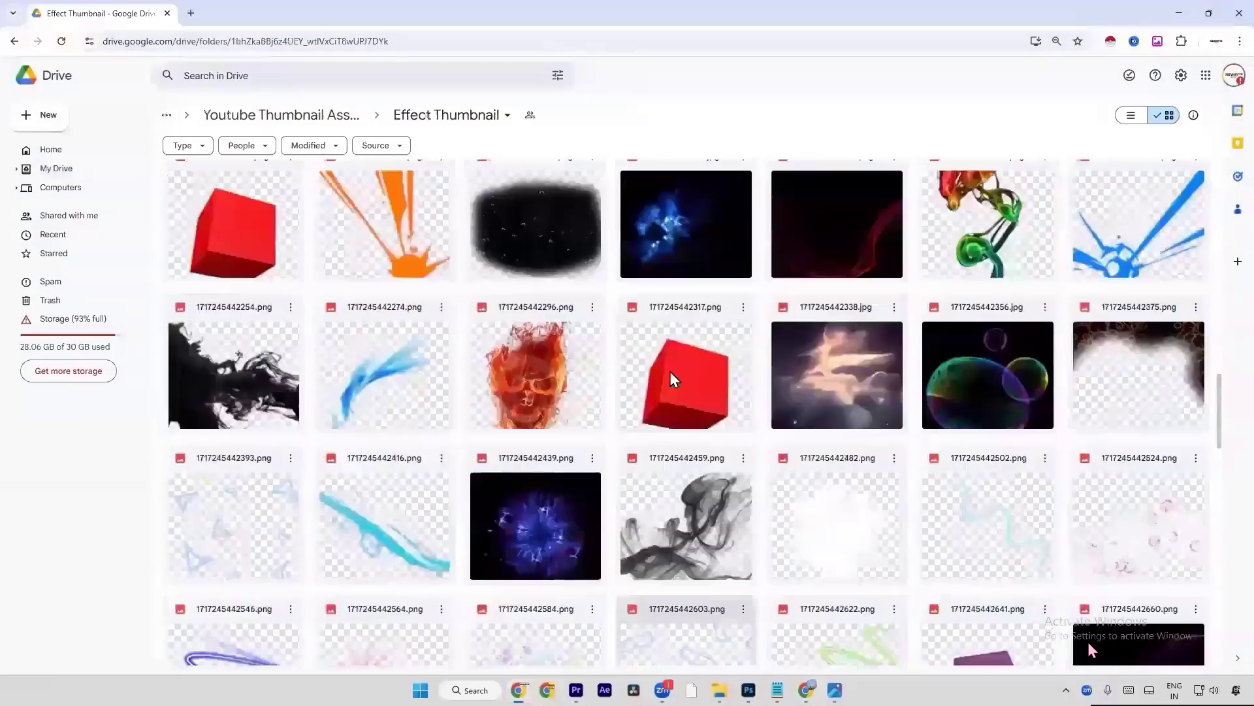
{"action": "scroll", "coordinate": [670, 372], "scroll_direction": "up", "scroll_amount": 2}
{"action": "scroll", "coordinate": [671, 374], "scroll_direction": "up", "scroll_amount": 6}
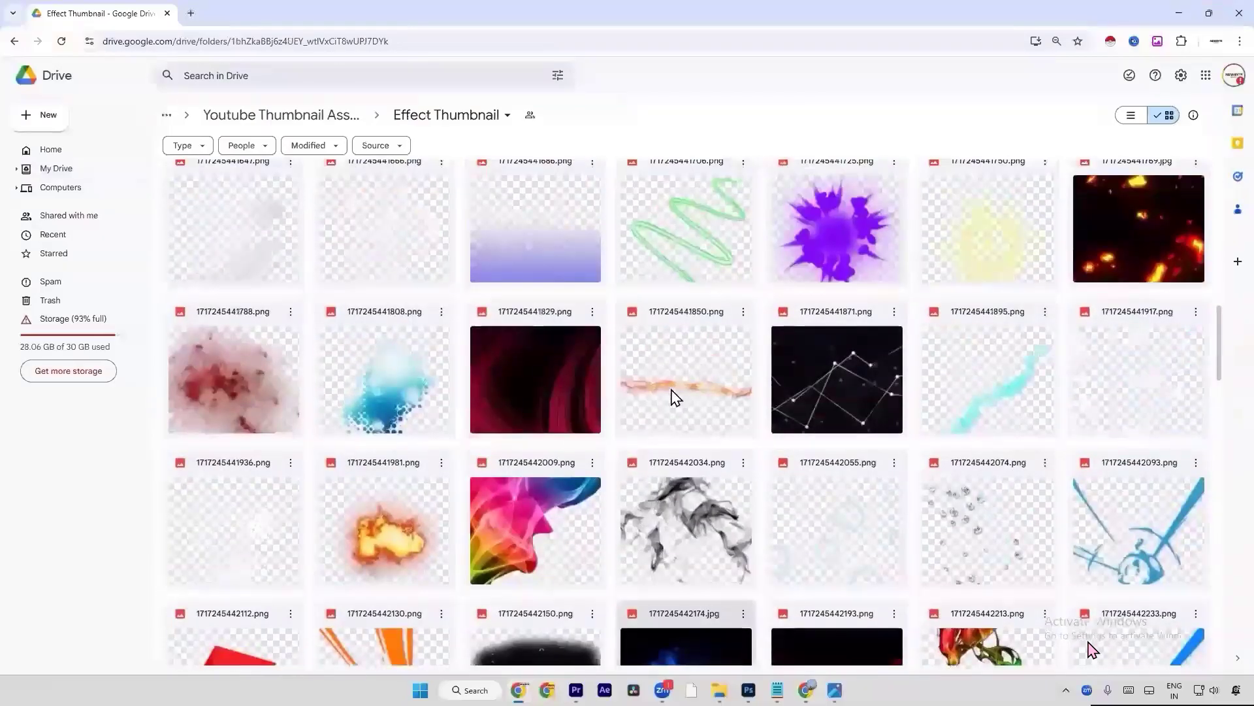
{"action": "scroll", "coordinate": [686, 431], "scroll_direction": "down", "scroll_amount": 4}
Step: Preview the blue glow image 1717245442174.jpg, download it, and return to the Effect Thumbnail folder
{"action": "double_click", "coordinate": [689, 443]}
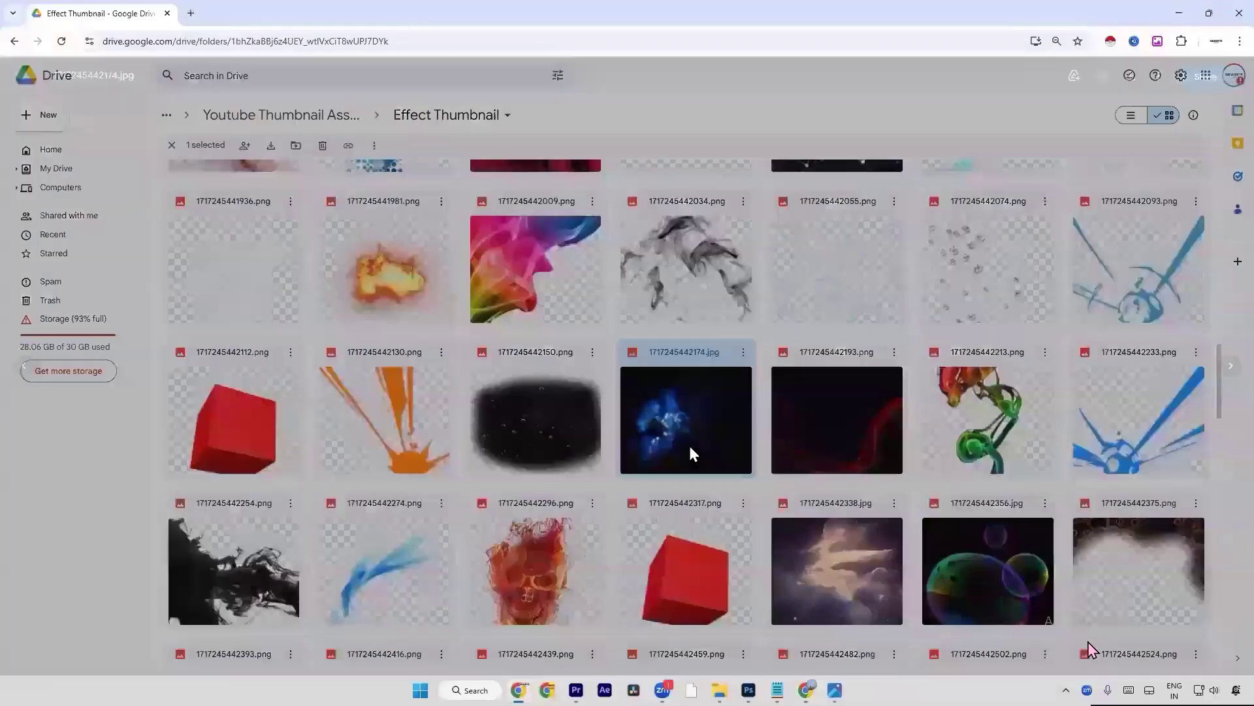
{"action": "left_click", "coordinate": [1120, 79]}
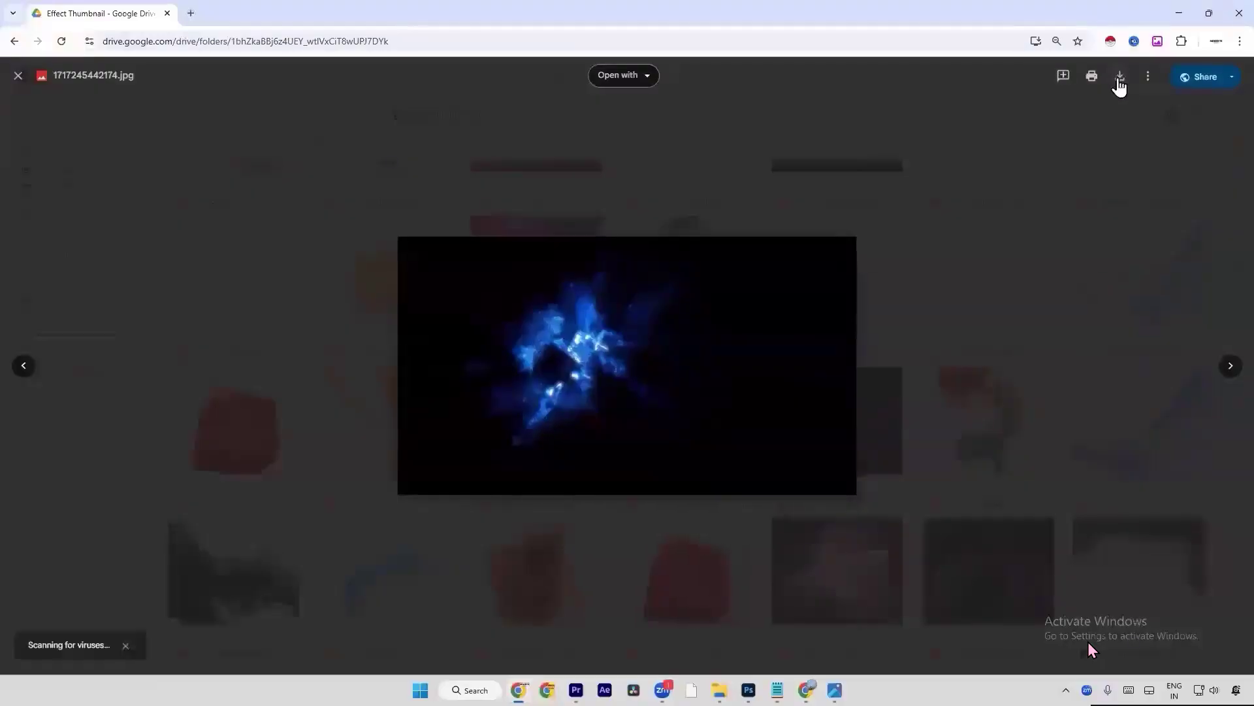
{"action": "left_click", "coordinate": [24, 79]}
{"action": "left_click", "coordinate": [447, 115]}
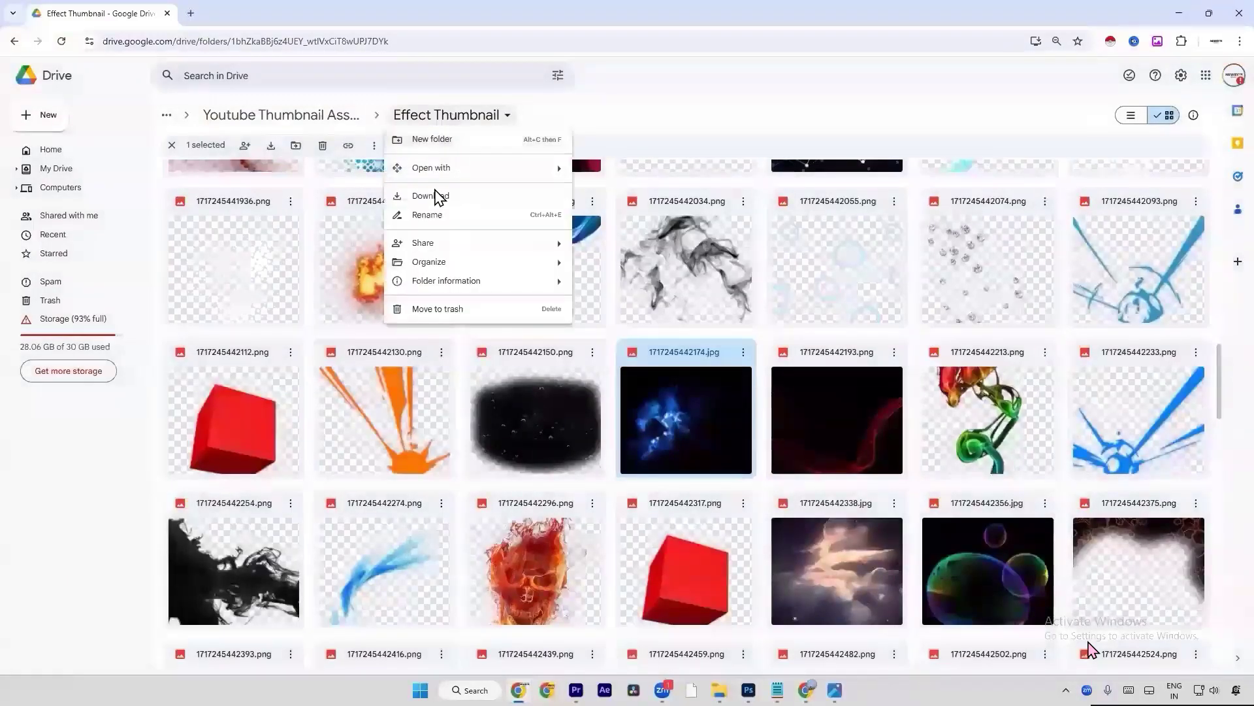
Step: Locate the downloaded 1717245442174.jpg through the recent download history and try to bring the file into another open window
{"action": "left_click", "coordinate": [1193, 41]}
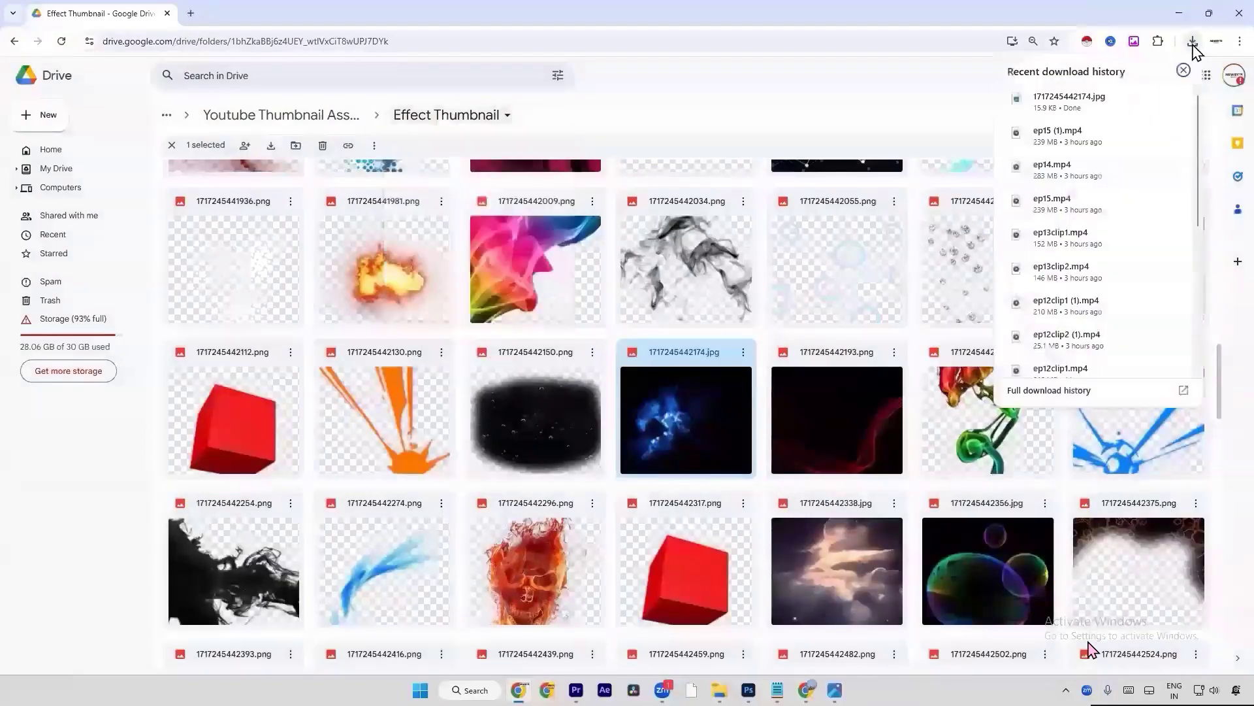
{"action": "left_click", "coordinate": [1150, 101]}
{"action": "left_click_drag", "start_coordinate": [573, 539], "coordinate": [806, 688]}
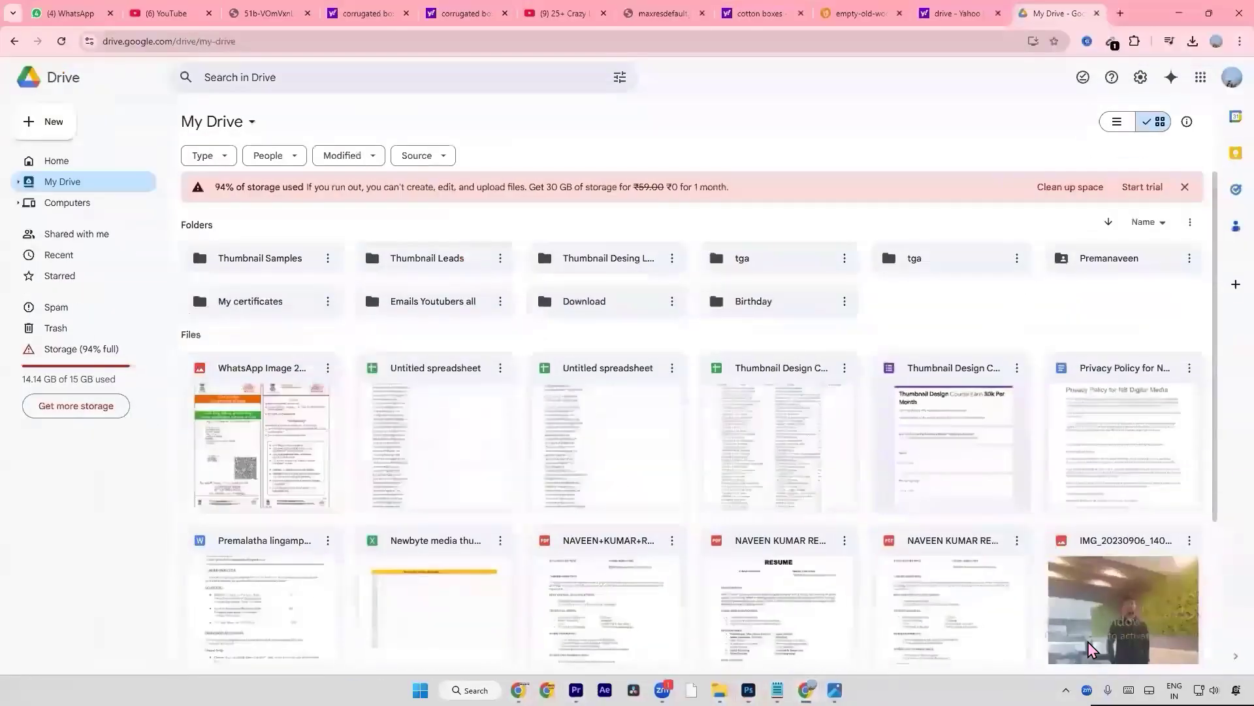
{"action": "key", "text": "alt+Tab"}
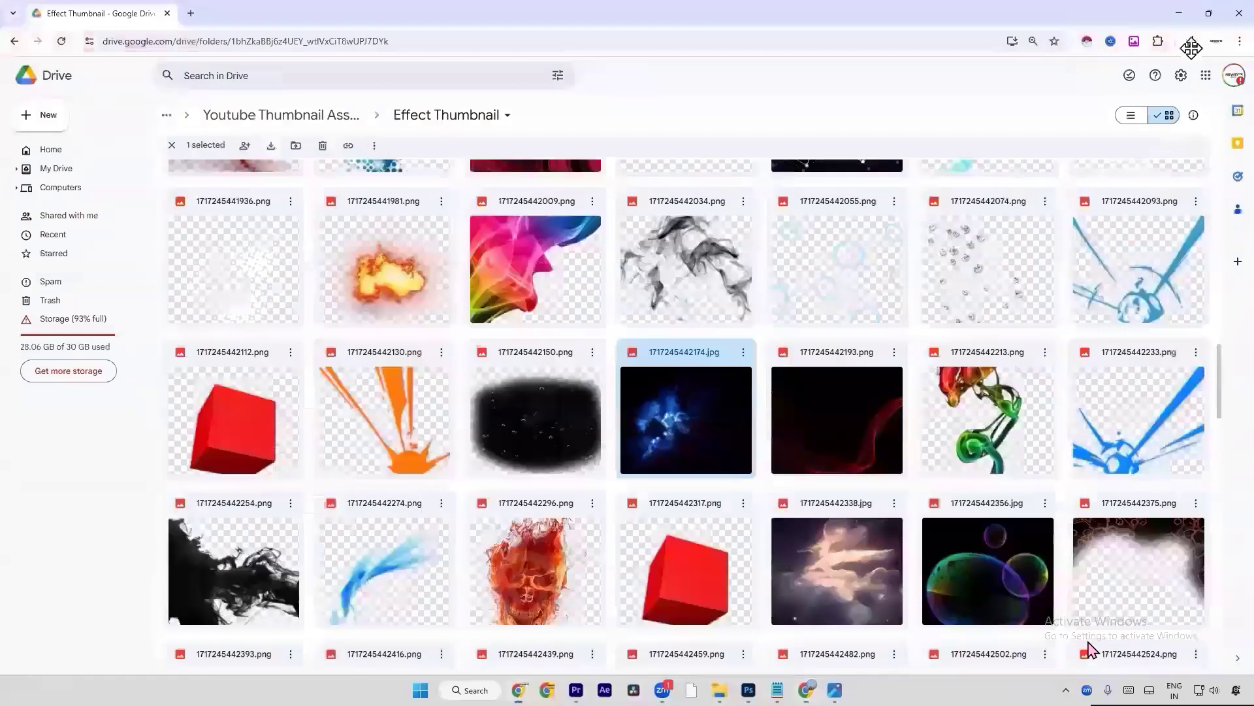
Step: Place the downloaded effect image 1717245442174.jpg from the browser into the Photoshop thumbnail document
{"action": "left_click", "coordinate": [1143, 101]}
{"action": "left_click_drag", "start_coordinate": [601, 508], "coordinate": [756, 679]}
{"action": "left_click_drag", "start_coordinate": [726, 687], "coordinate": [373, 366]}
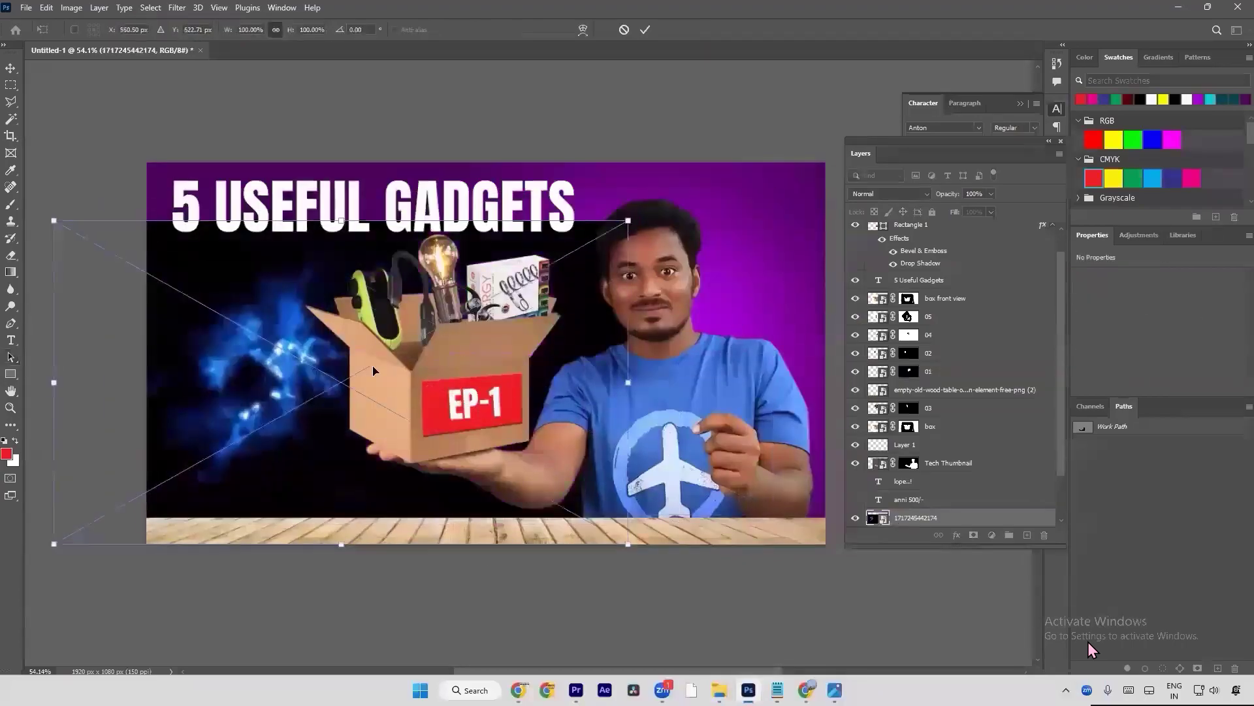
{"action": "key", "text": "Return"}
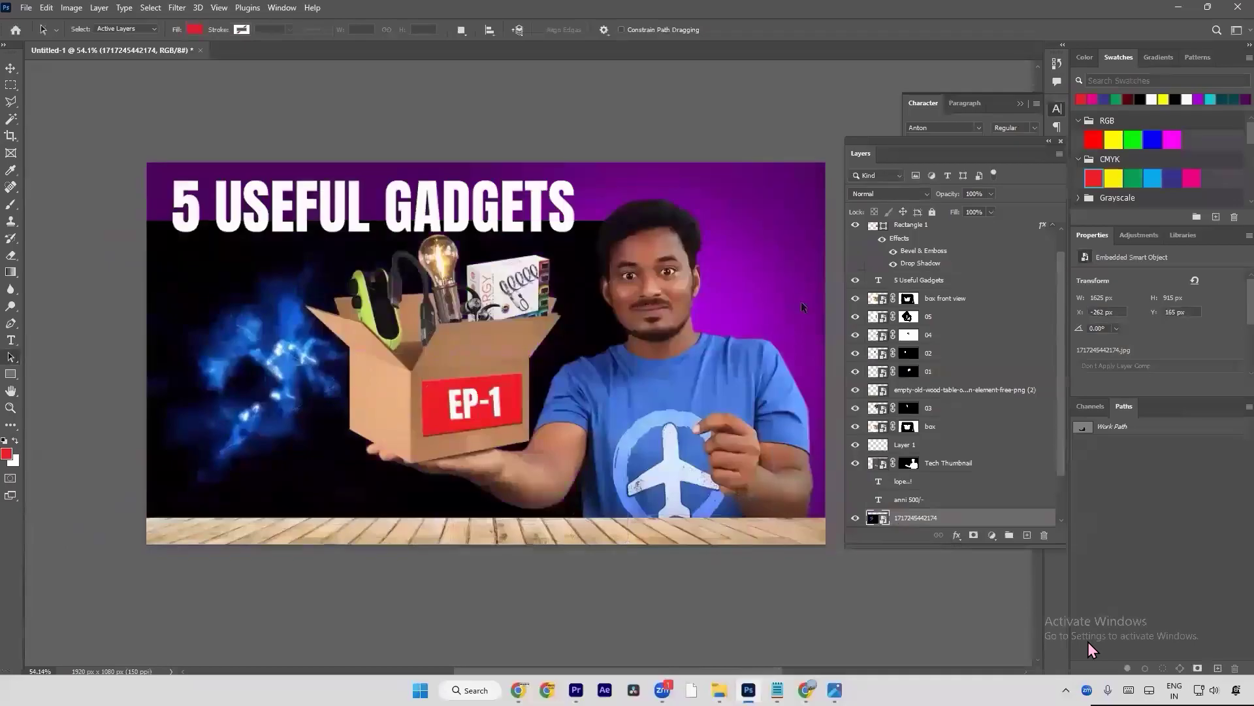
Step: Shift the effect layer's hue to +80 with Hue/Saturation and set its blend mode to Screen
{"action": "left_click", "coordinate": [72, 8]}
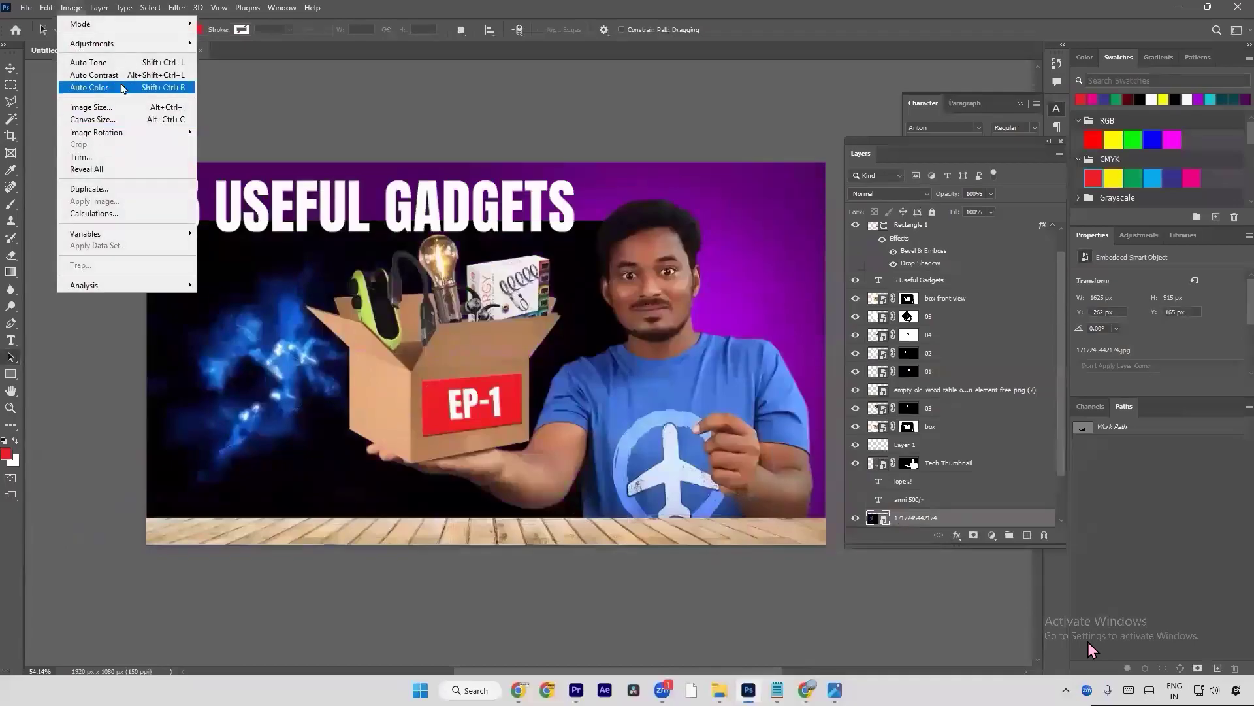
{"action": "mouse_move", "coordinate": [139, 46]}
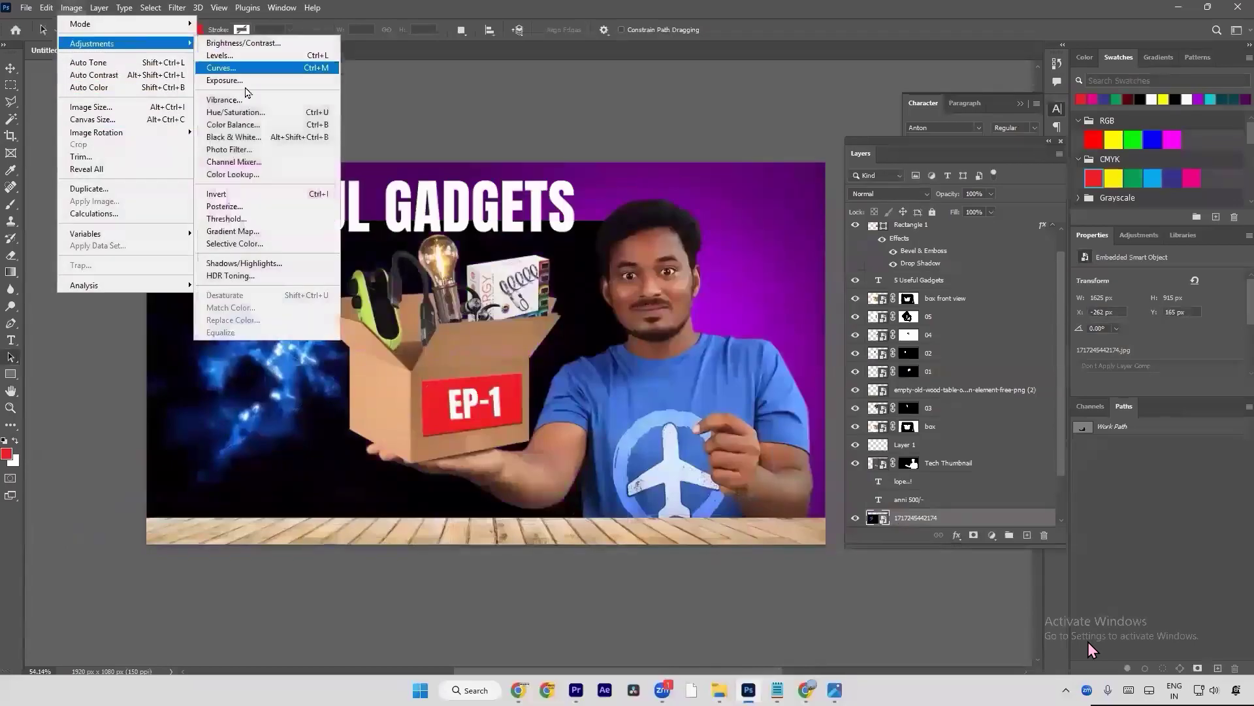
{"action": "left_click", "coordinate": [252, 114]}
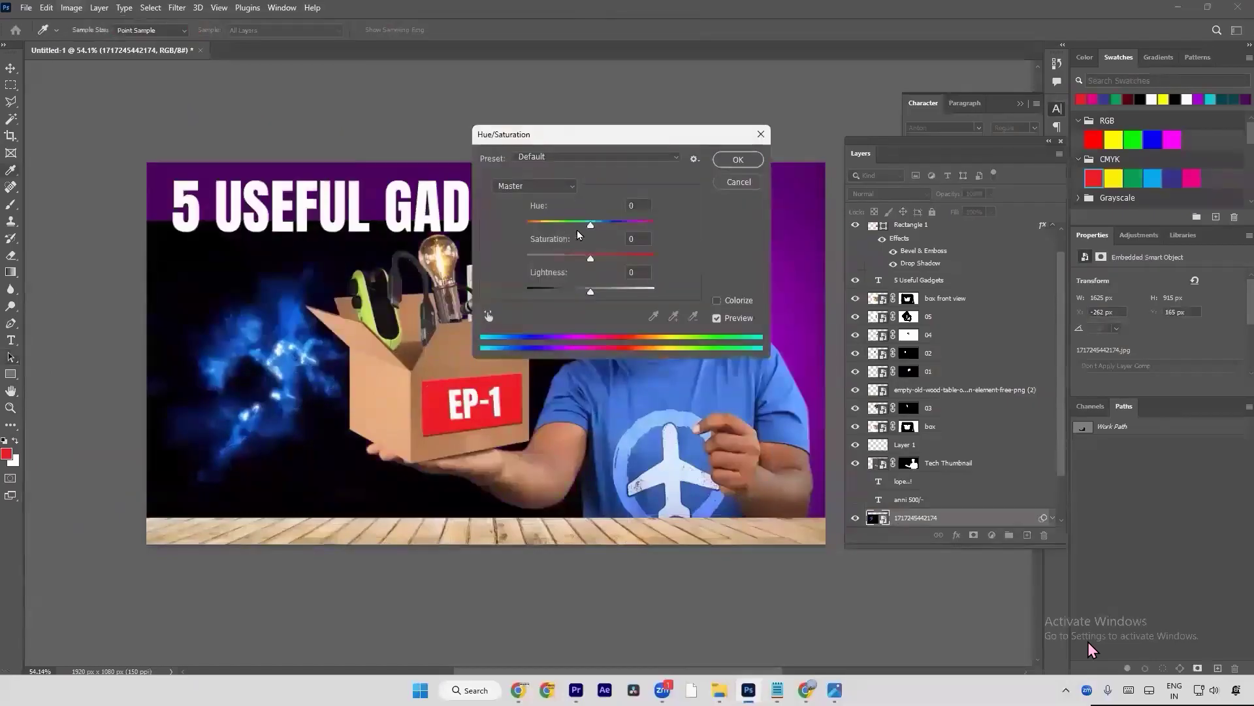
{"action": "left_click_drag", "start_coordinate": [590, 226], "coordinate": [629, 228]}
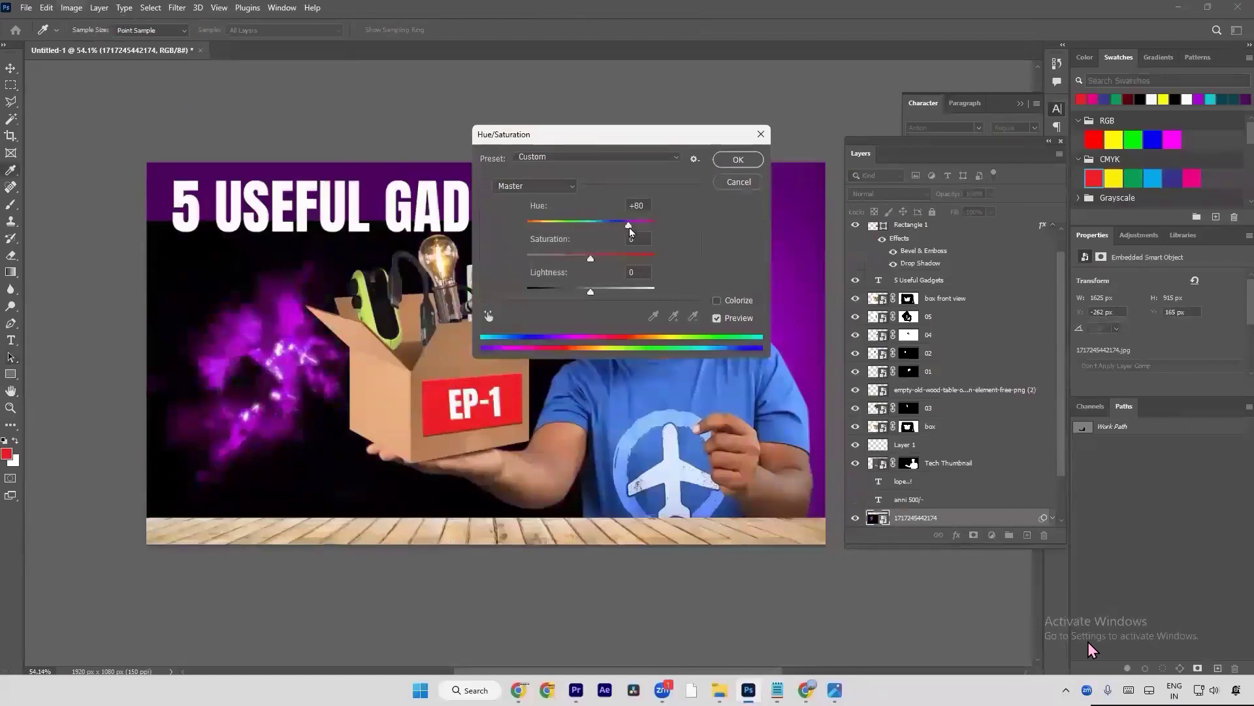
{"action": "left_click", "coordinate": [738, 160]}
{"action": "left_click", "coordinate": [865, 194]}
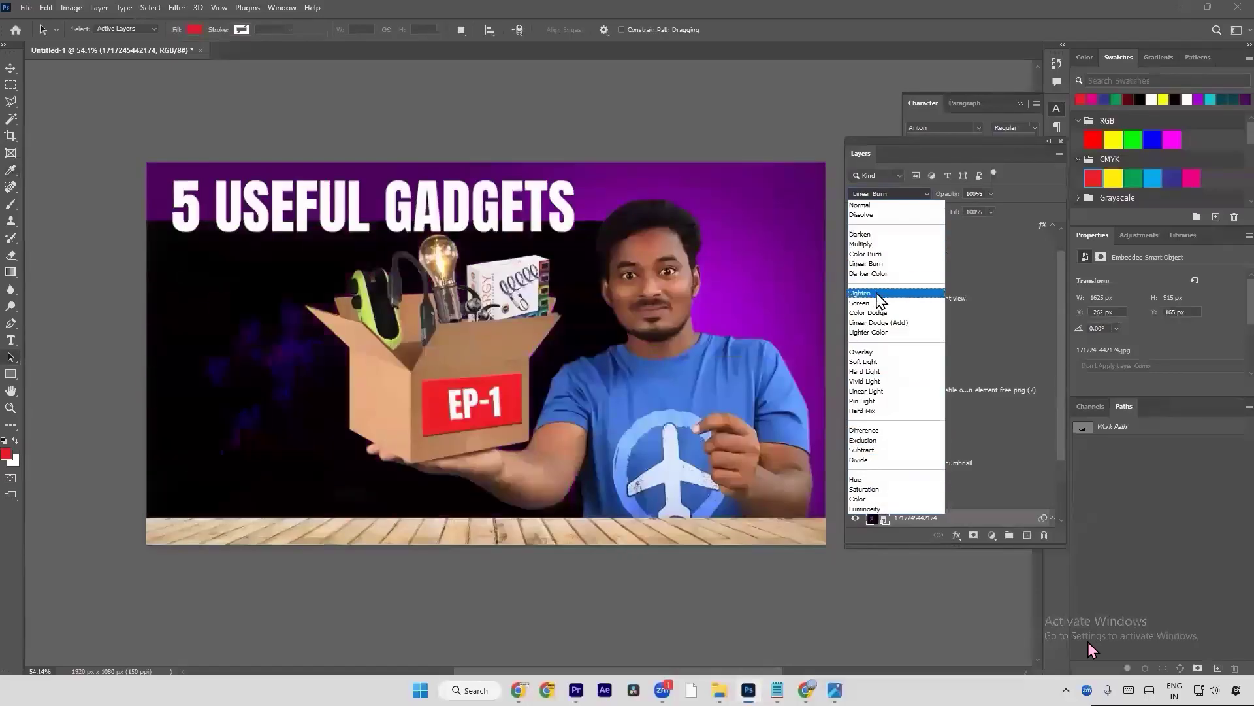
{"action": "left_click", "coordinate": [877, 303]}
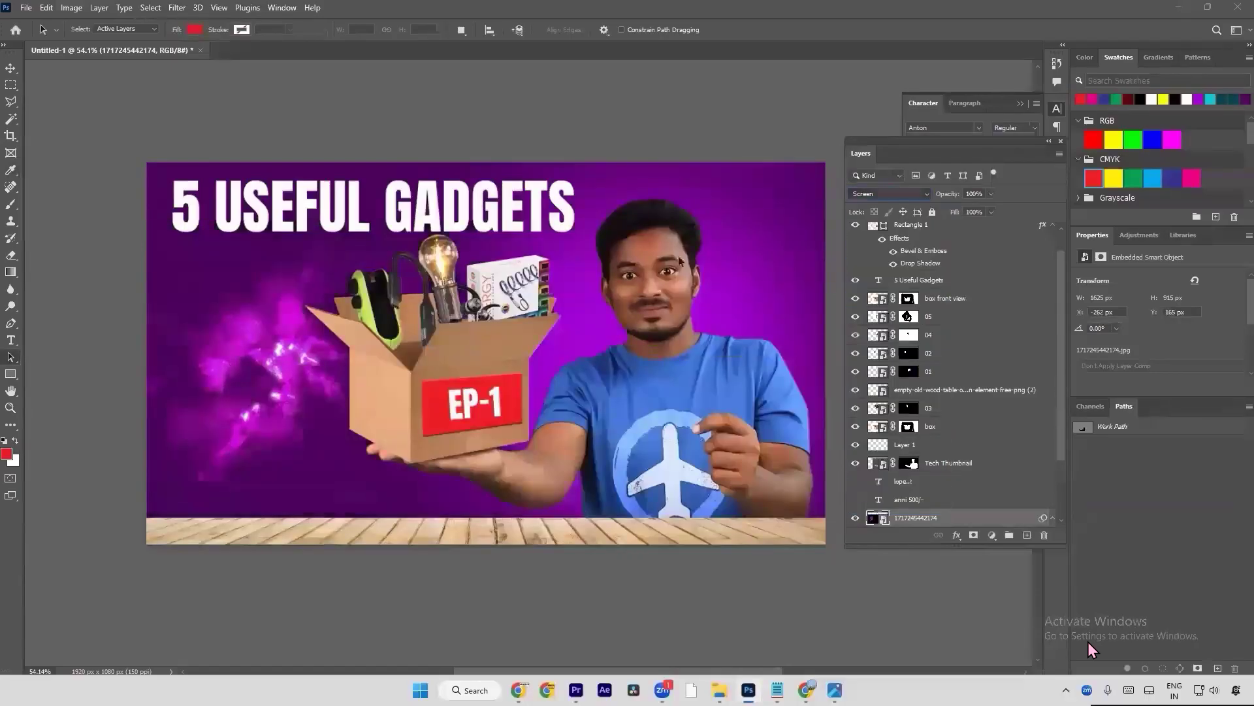
Step: Move the effect behind the box and man and enlarge it to about 2075 × 1168 px
{"action": "left_click", "coordinate": [11, 66]}
{"action": "left_click_drag", "start_coordinate": [291, 392], "coordinate": [466, 363]}
{"action": "key", "text": "ctrl+t"}
{"action": "left_click", "coordinate": [684, 291]}
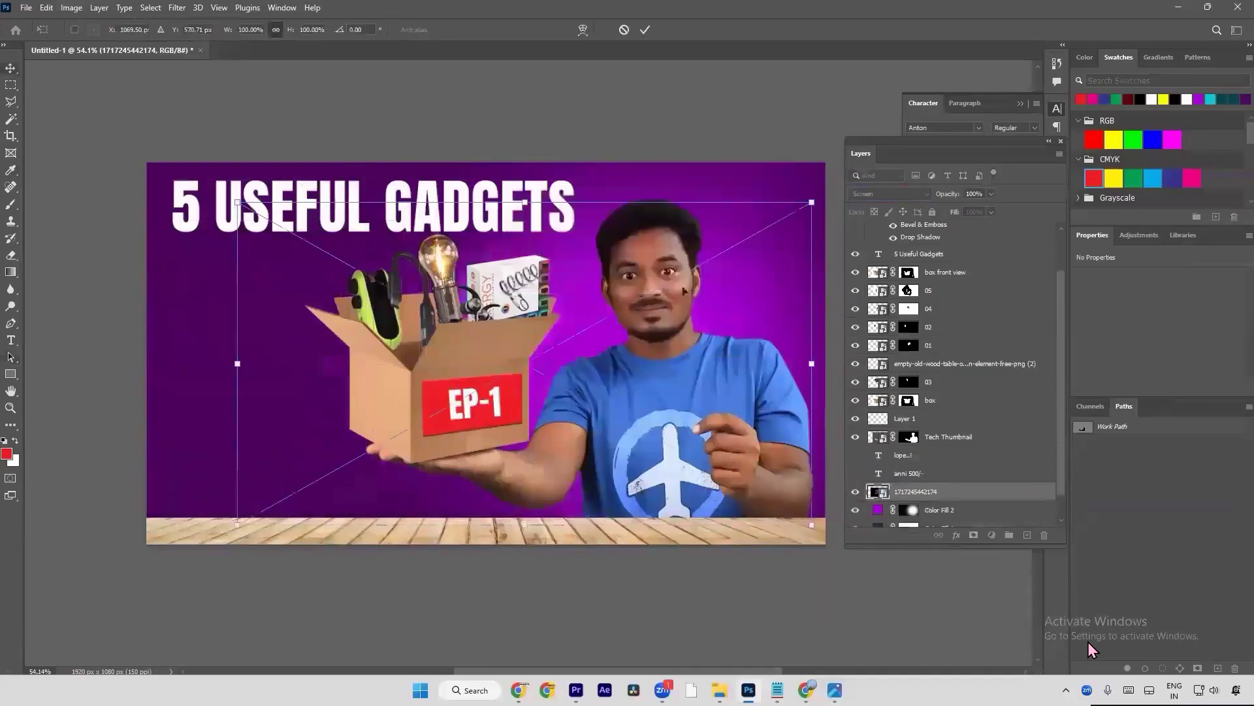
{"action": "left_click_drag", "start_coordinate": [541, 196], "coordinate": [601, 254]}
{"action": "key", "text": "Return"}
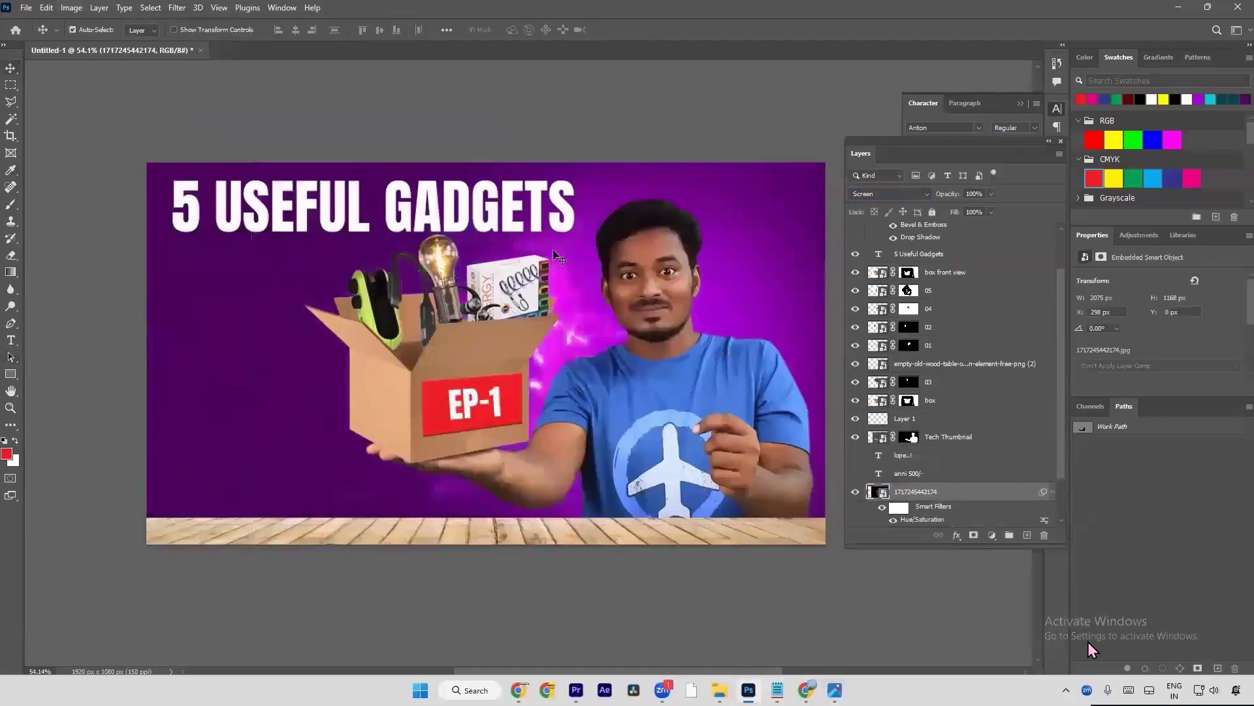
Step: Shift the enlarged effect layer left behind the box, to an X position of about 71 px
{"action": "key", "text": "ctrl+t"}
{"action": "key", "text": "Return"}
{"action": "left_click_drag", "start_coordinate": [601, 315], "coordinate": [529, 322]}
{"action": "key", "text": "Return"}
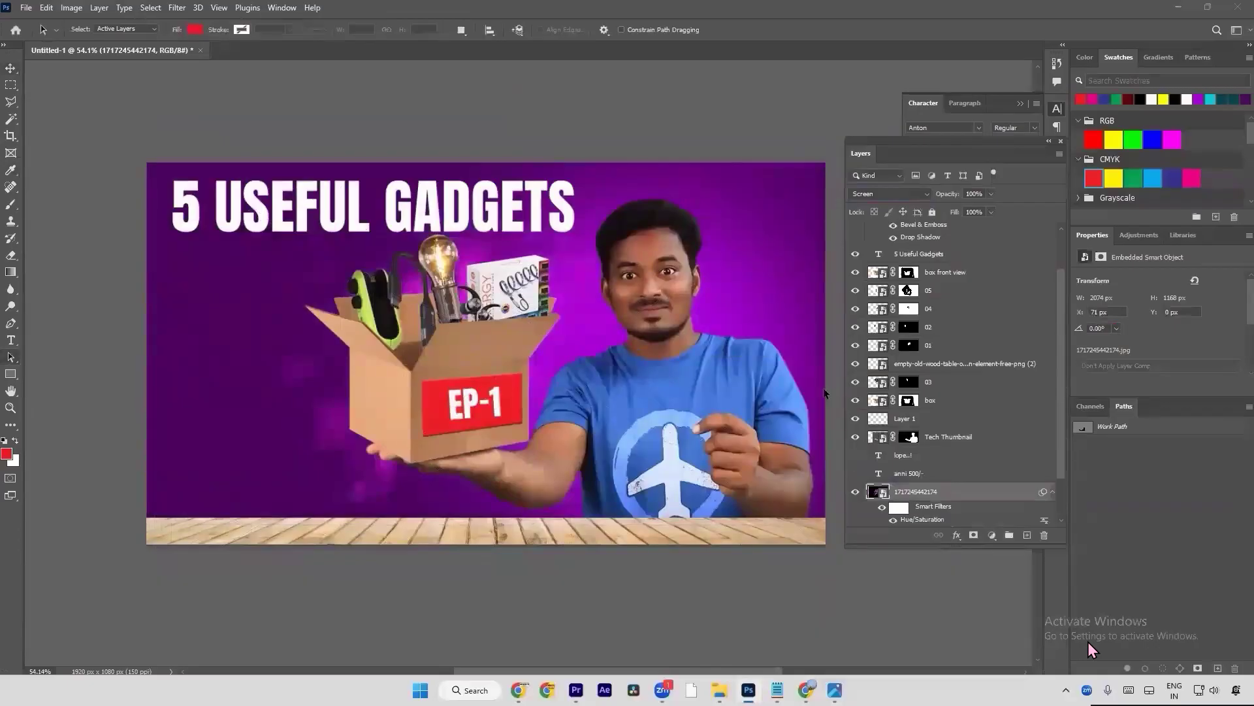
Step: Browse the Effect Thumbnail folder in Google Drive for another background effect and preview 1717245443350.png
{"action": "key", "text": "alt+Tab"}
{"action": "key", "text": "alt+Tab"}
{"action": "scroll", "coordinate": [669, 399], "scroll_direction": "down", "scroll_amount": 15}
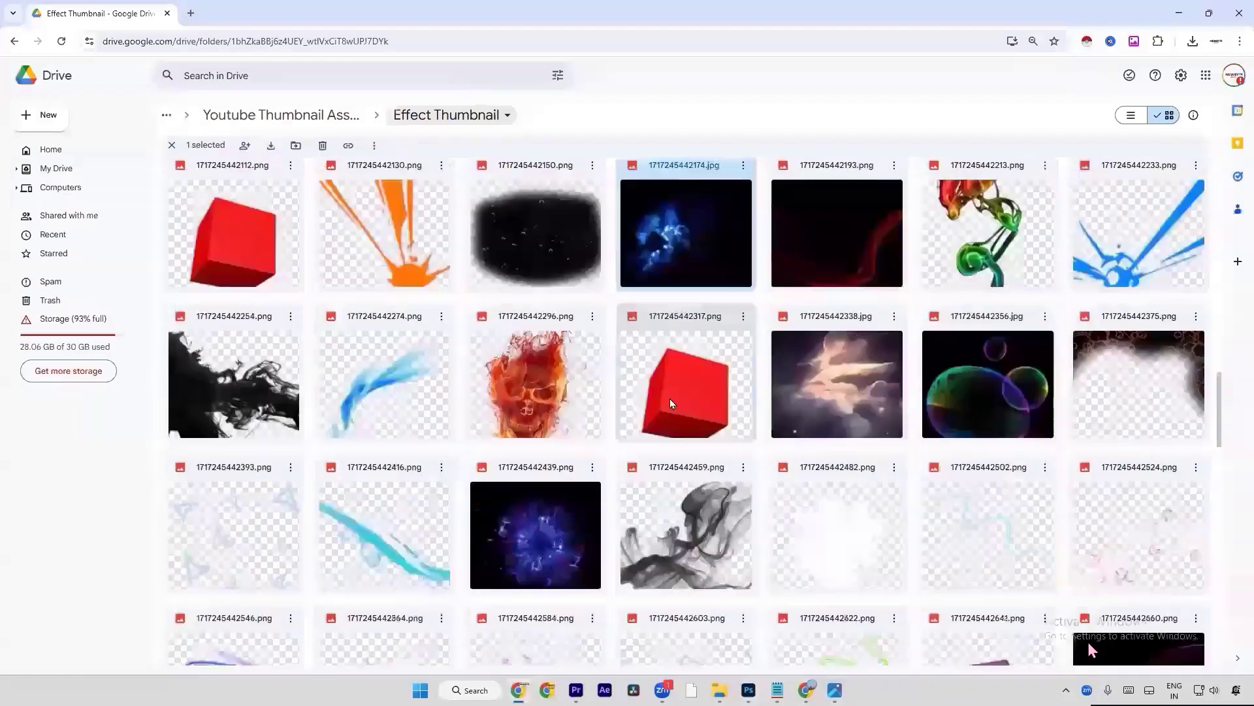
{"action": "scroll", "coordinate": [712, 440], "scroll_direction": "down", "scroll_amount": 3}
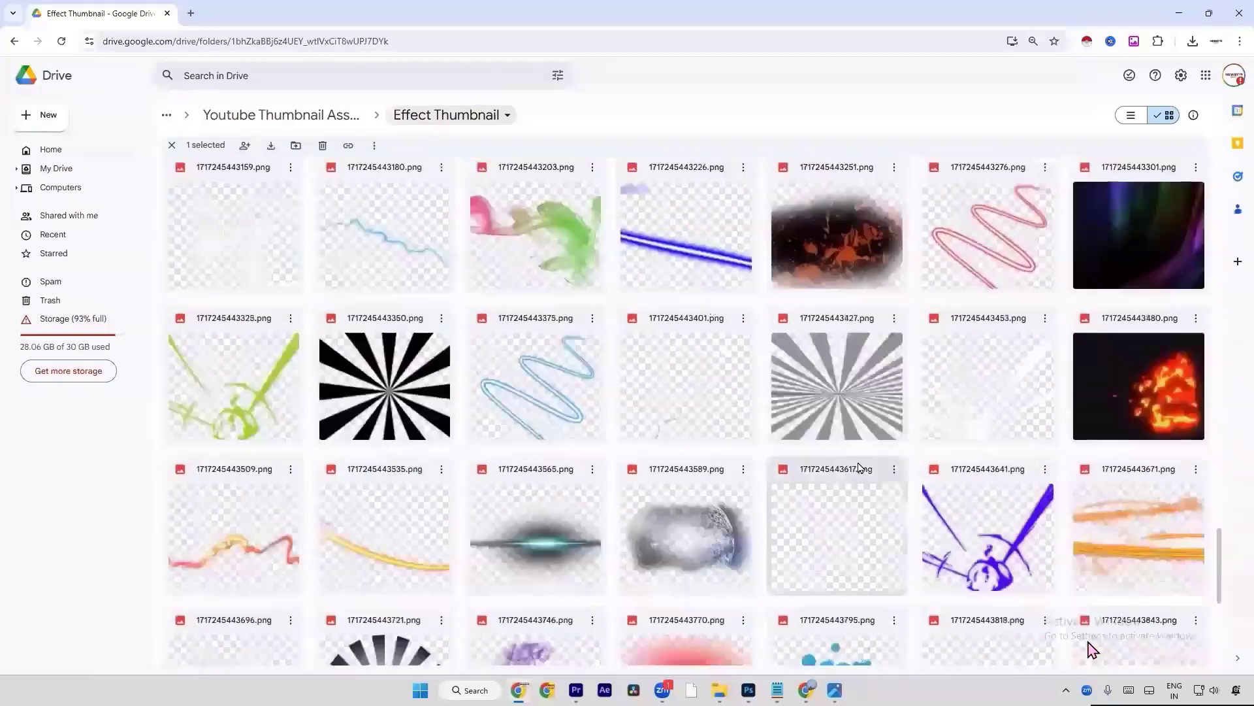
{"action": "scroll", "coordinate": [374, 384], "scroll_direction": "down", "scroll_amount": 3}
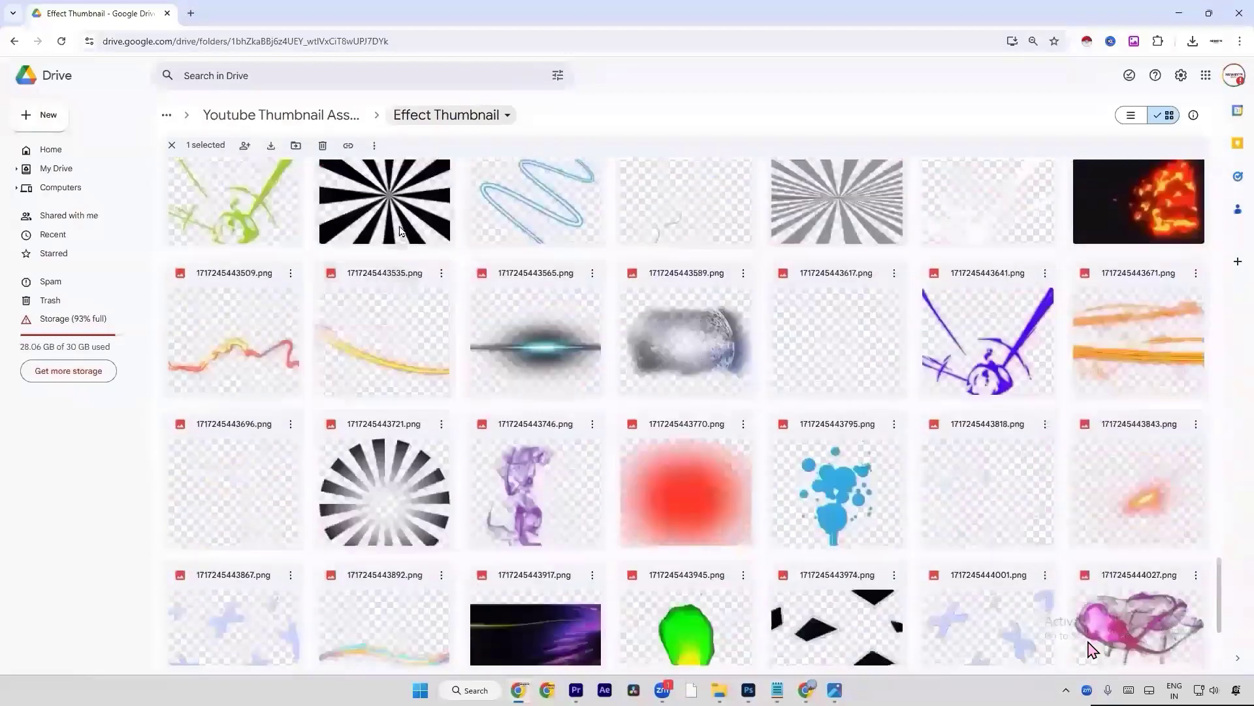
{"action": "double_click", "coordinate": [396, 210]}
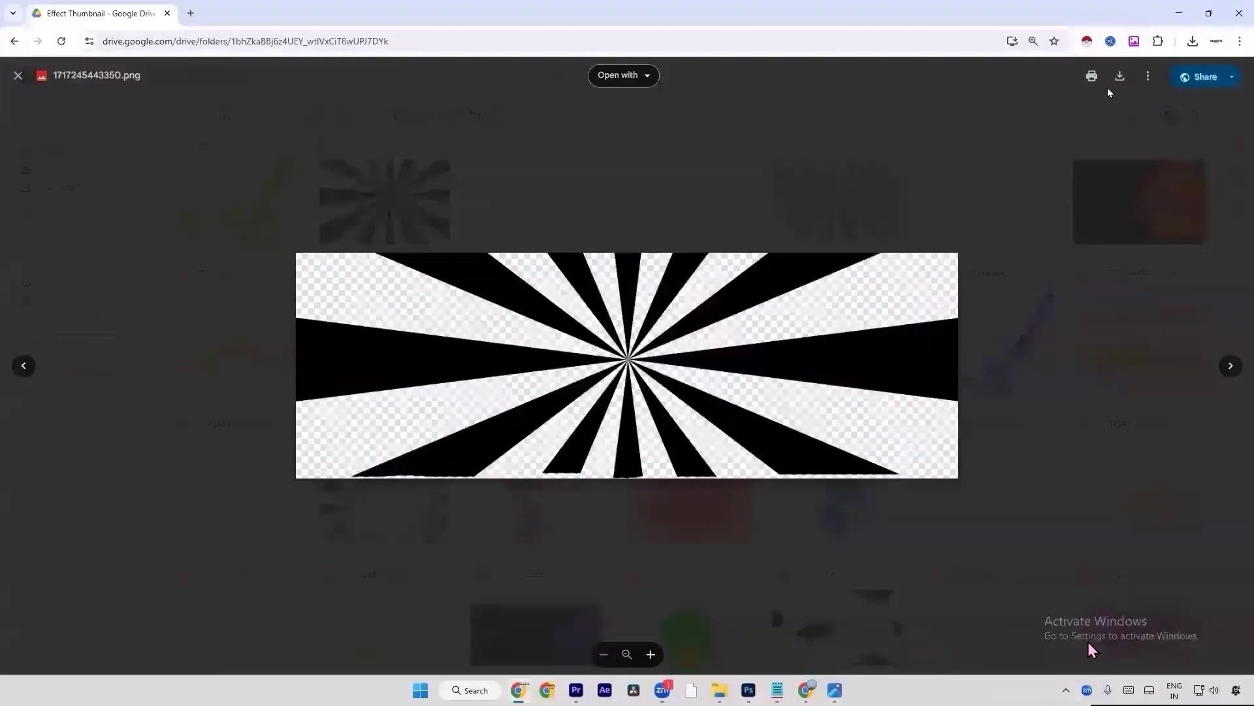
{"action": "left_click", "coordinate": [18, 76]}
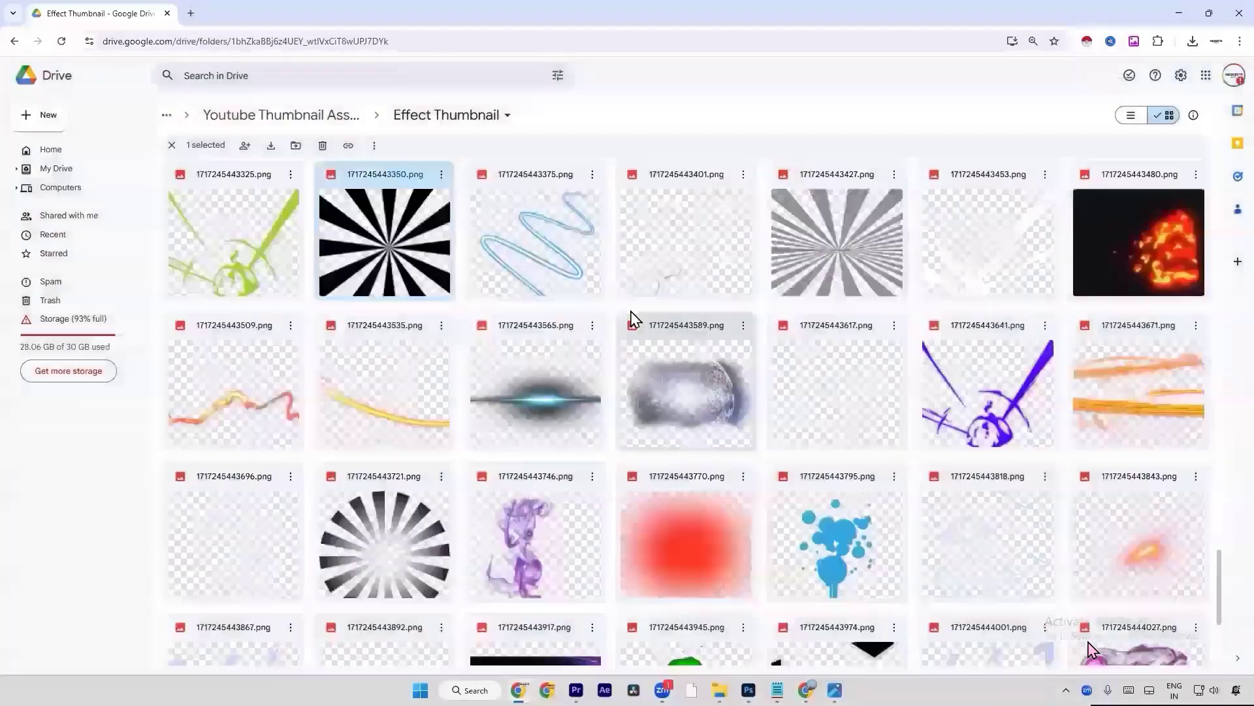
{"action": "scroll", "coordinate": [588, 327], "scroll_direction": "down", "scroll_amount": 3}
{"action": "scroll", "coordinate": [400, 389], "scroll_direction": "down", "scroll_amount": 8}
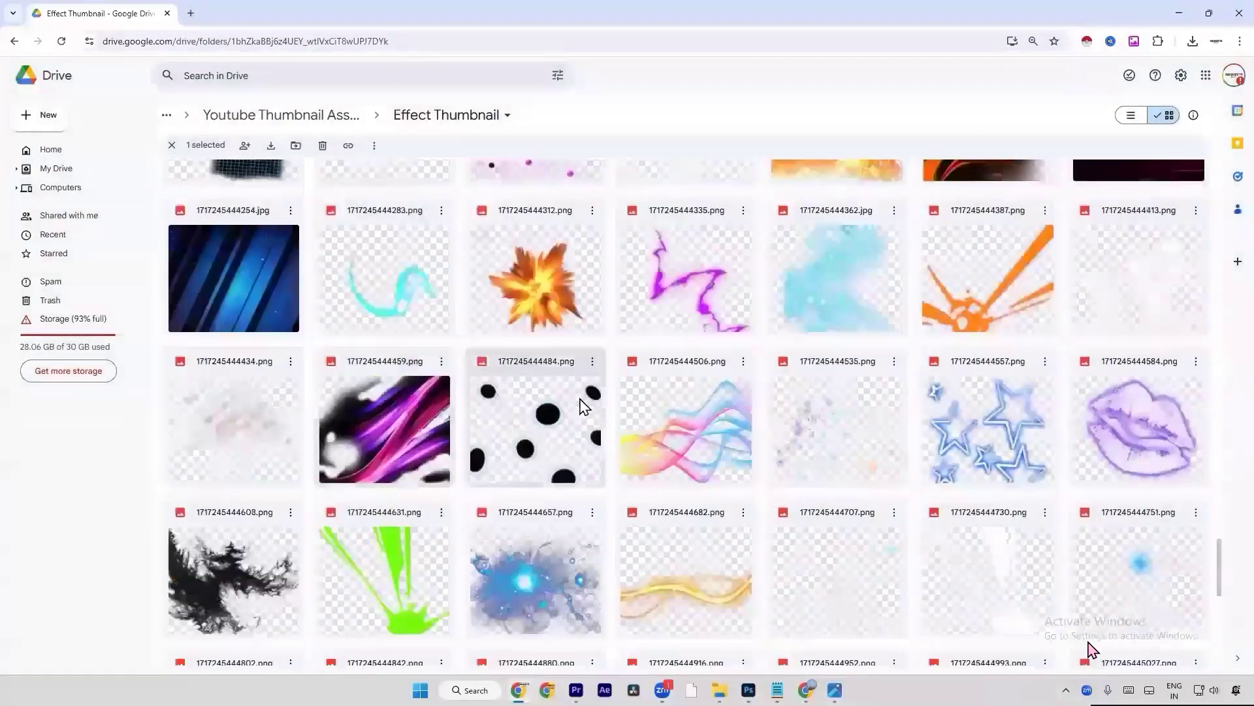
{"action": "scroll", "coordinate": [437, 472], "scroll_direction": "down", "scroll_amount": 6}
{"action": "scroll", "coordinate": [524, 644], "scroll_direction": "down", "scroll_amount": 2}
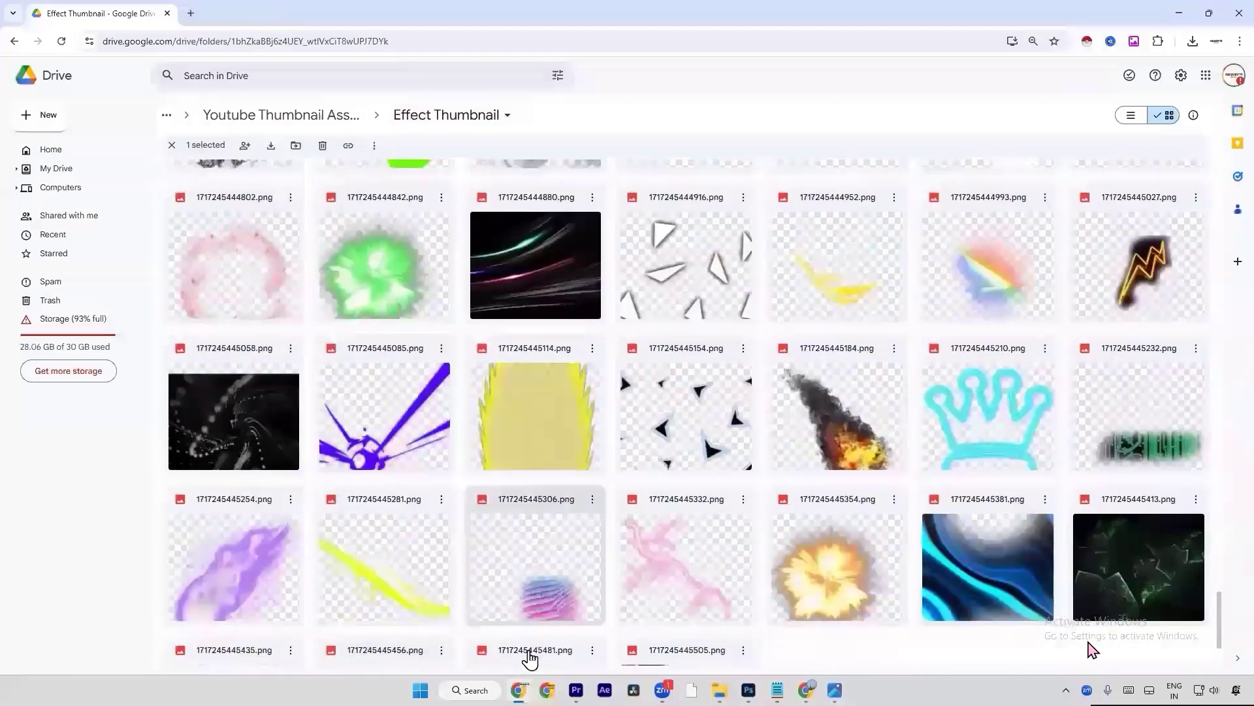
{"action": "scroll", "coordinate": [515, 455], "scroll_direction": "down", "scroll_amount": 4}
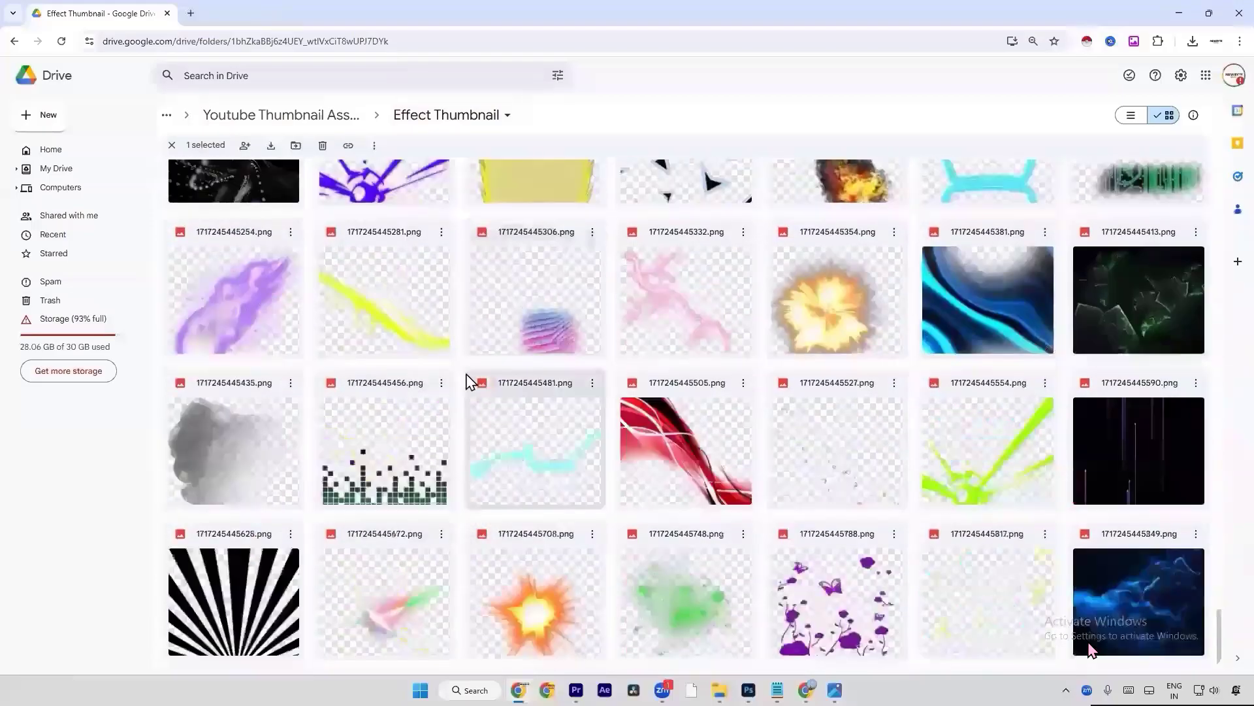
Step: Search Google Images for "rays png" in a new browser tab
{"action": "left_click", "coordinate": [191, 13]}
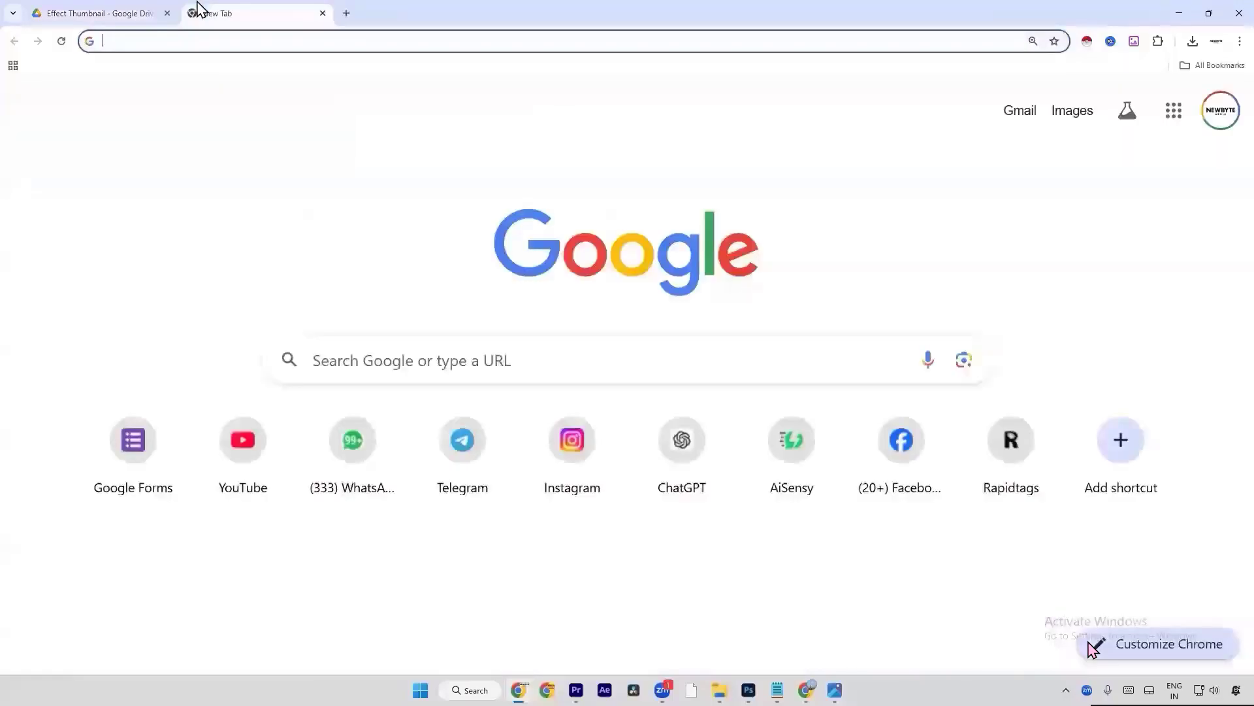
{"action": "type", "text": "rays e"}
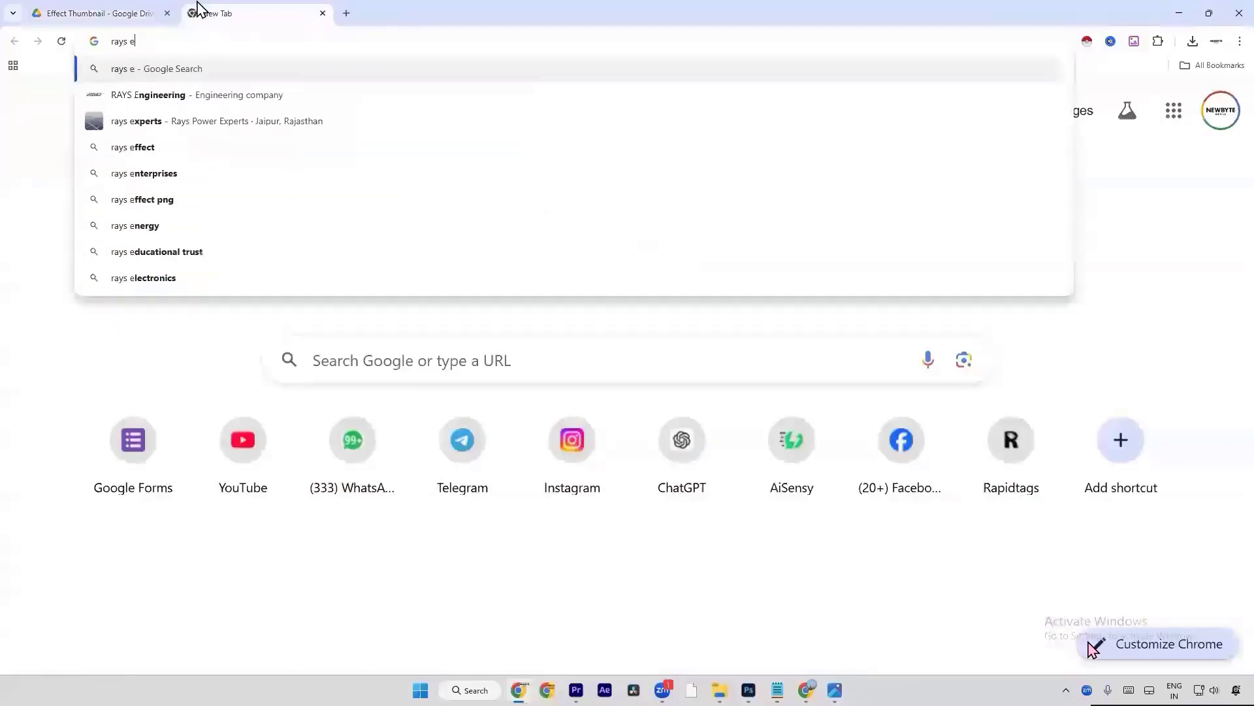
{"action": "key", "text": "BackSpace"}
{"action": "type", "text": "png"}
{"action": "key", "text": "Return"}
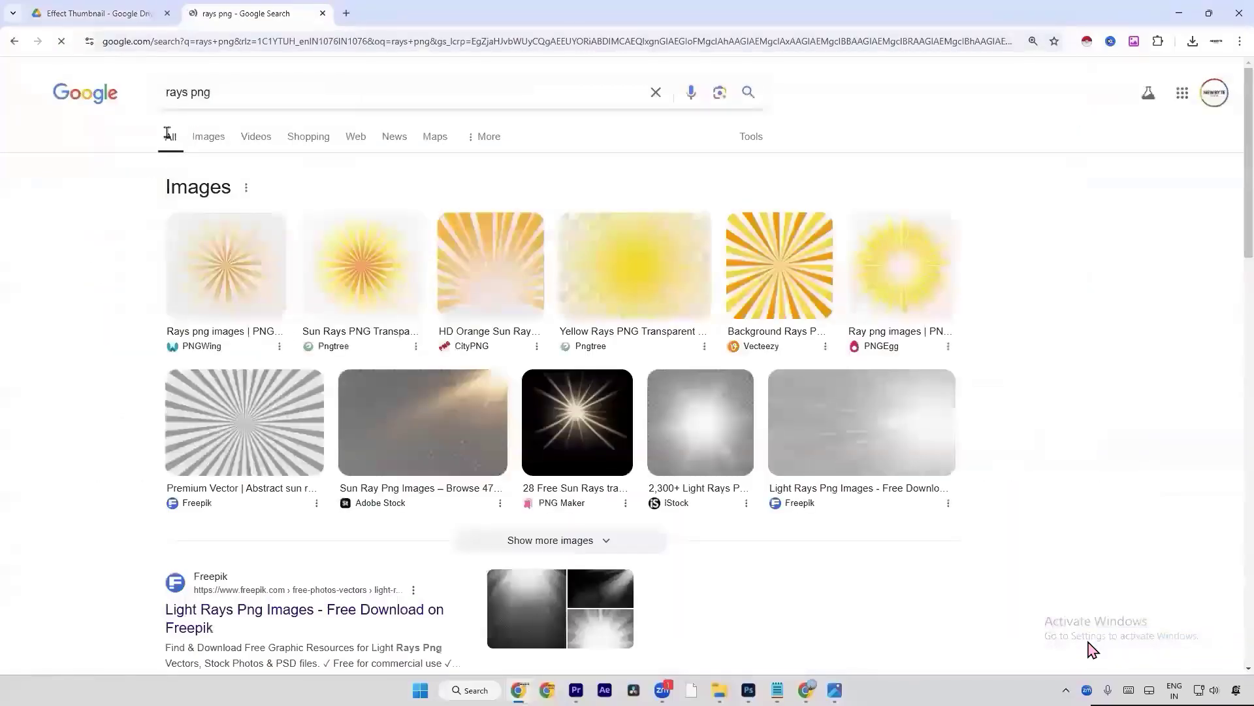
{"action": "left_click", "coordinate": [199, 139]}
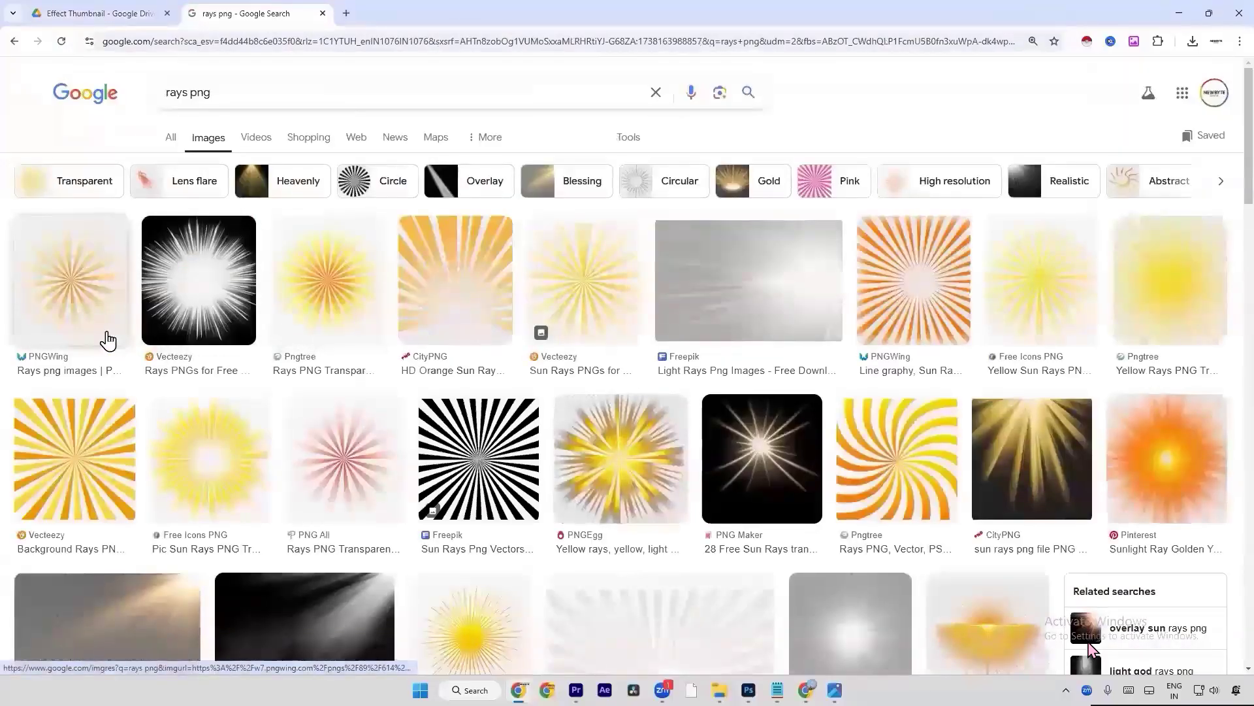
Step: Open the PNGWing rays collection from the first image result and look through its images
{"action": "left_click", "coordinate": [105, 334]}
{"action": "left_click", "coordinate": [1007, 390]}
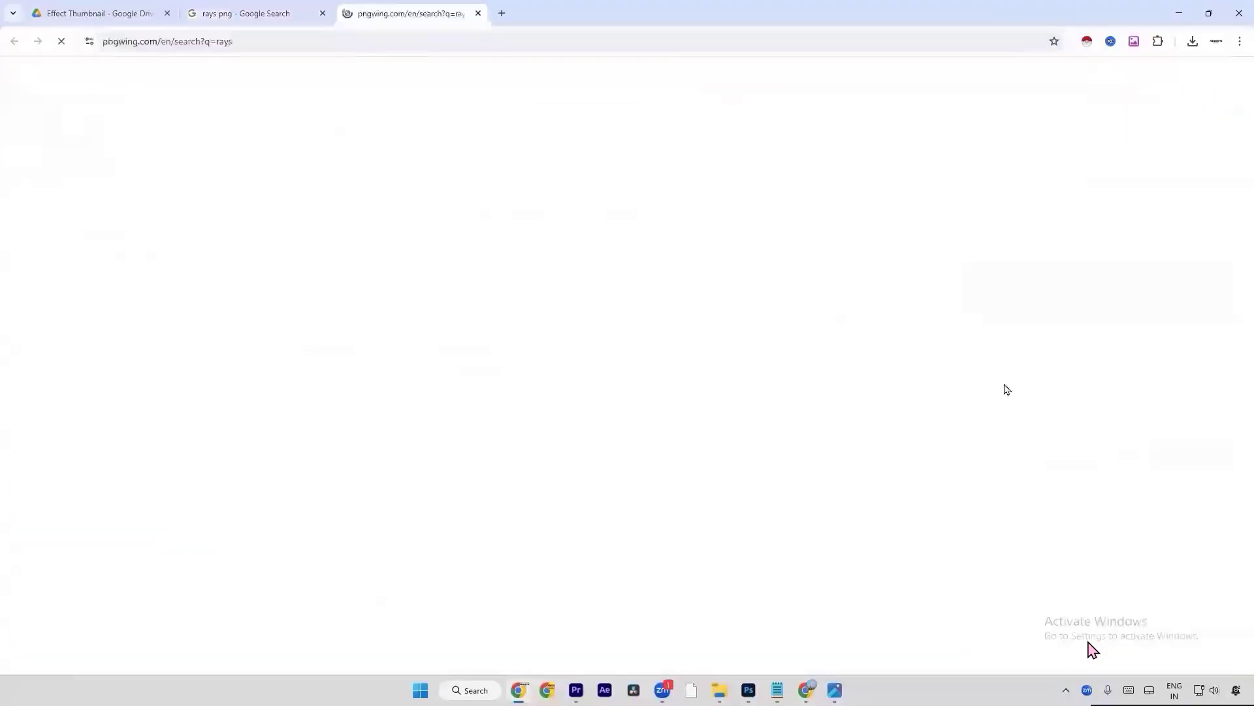
{"action": "scroll", "coordinate": [580, 416], "scroll_direction": "down", "scroll_amount": 5}
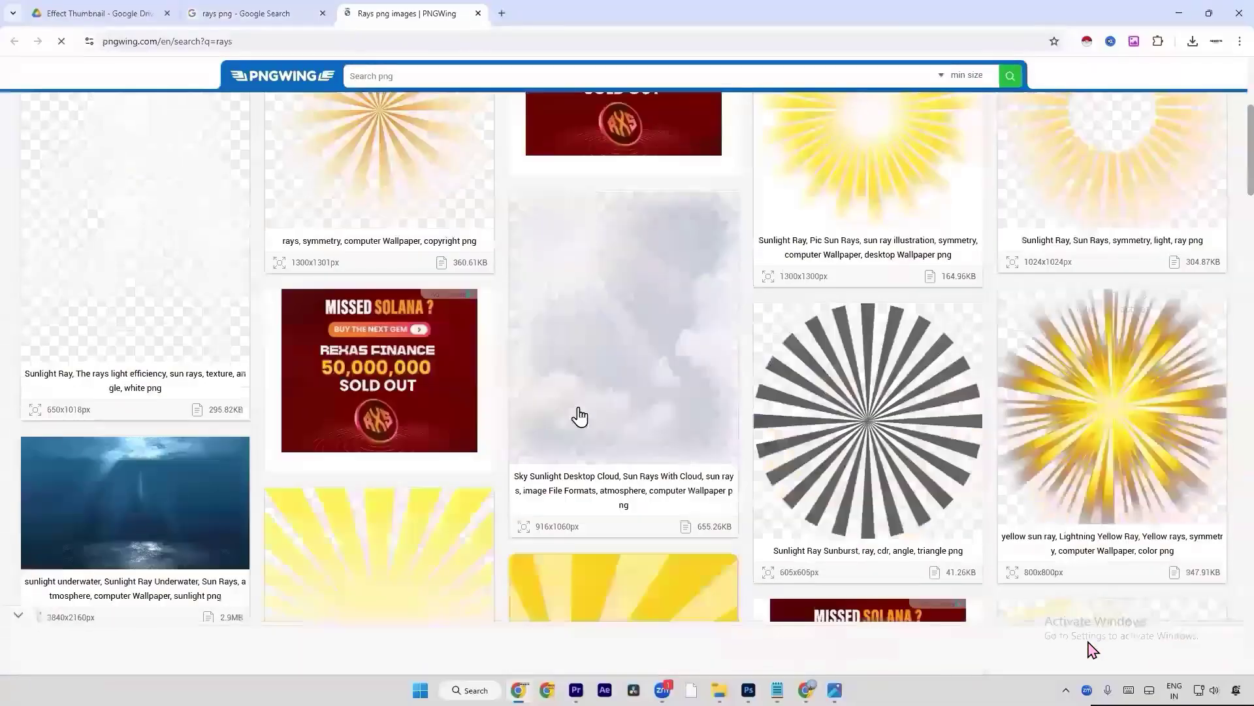
Step: Try to download the Sunlight Ray Sunburst PNG from its PNGWing page, muting the unlock ad
{"action": "left_click", "coordinate": [922, 409]}
{"action": "scroll", "coordinate": [539, 556], "scroll_direction": "down", "scroll_amount": 4}
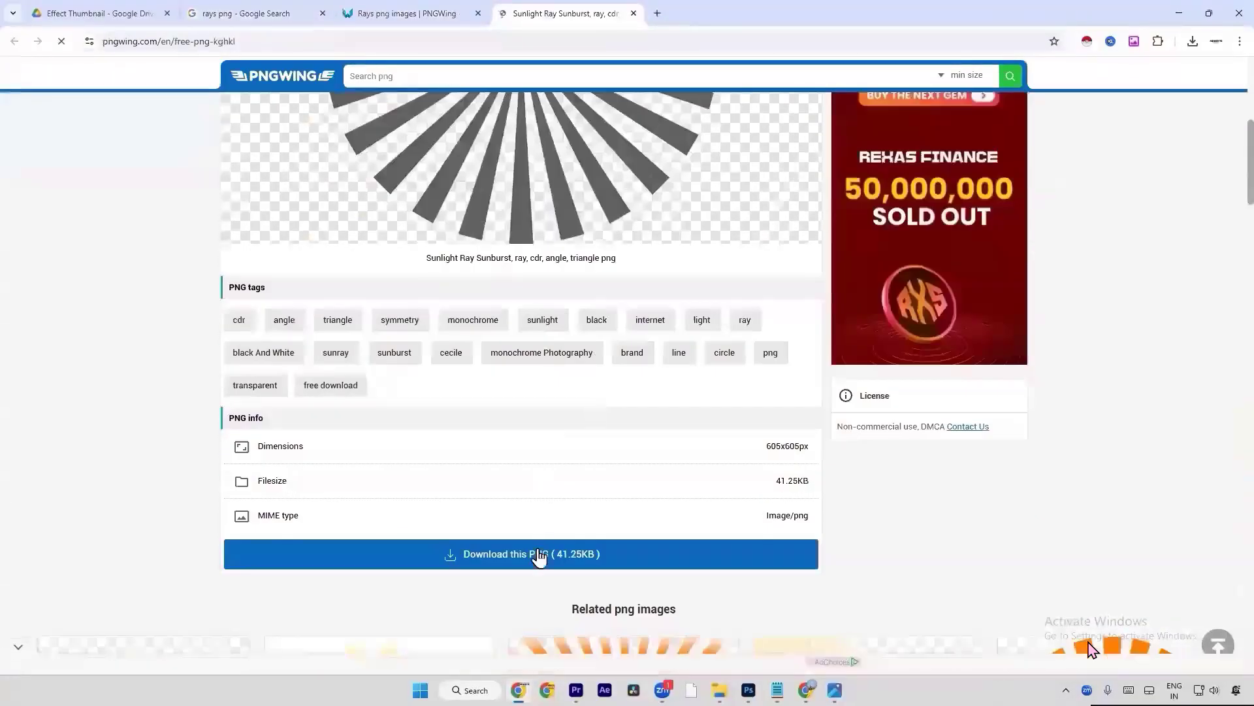
{"action": "left_click", "coordinate": [539, 556]}
{"action": "scroll", "coordinate": [586, 493], "scroll_direction": "down", "scroll_amount": 5}
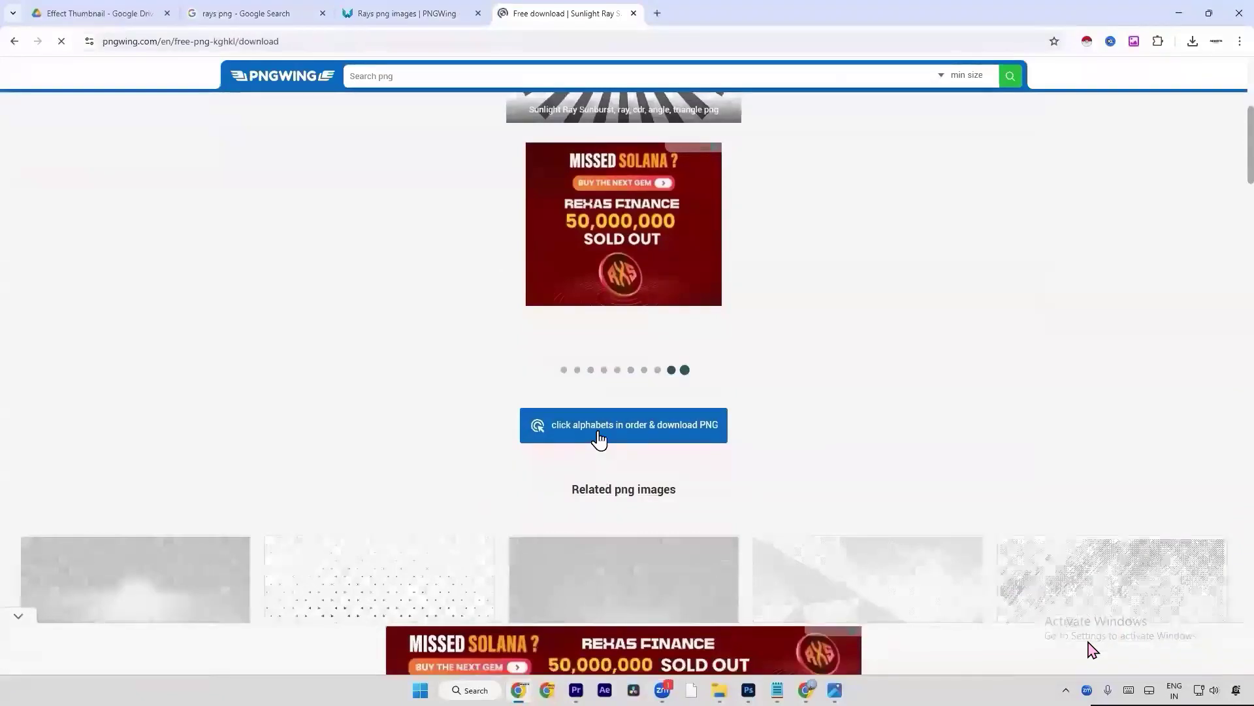
{"action": "left_click", "coordinate": [599, 434]}
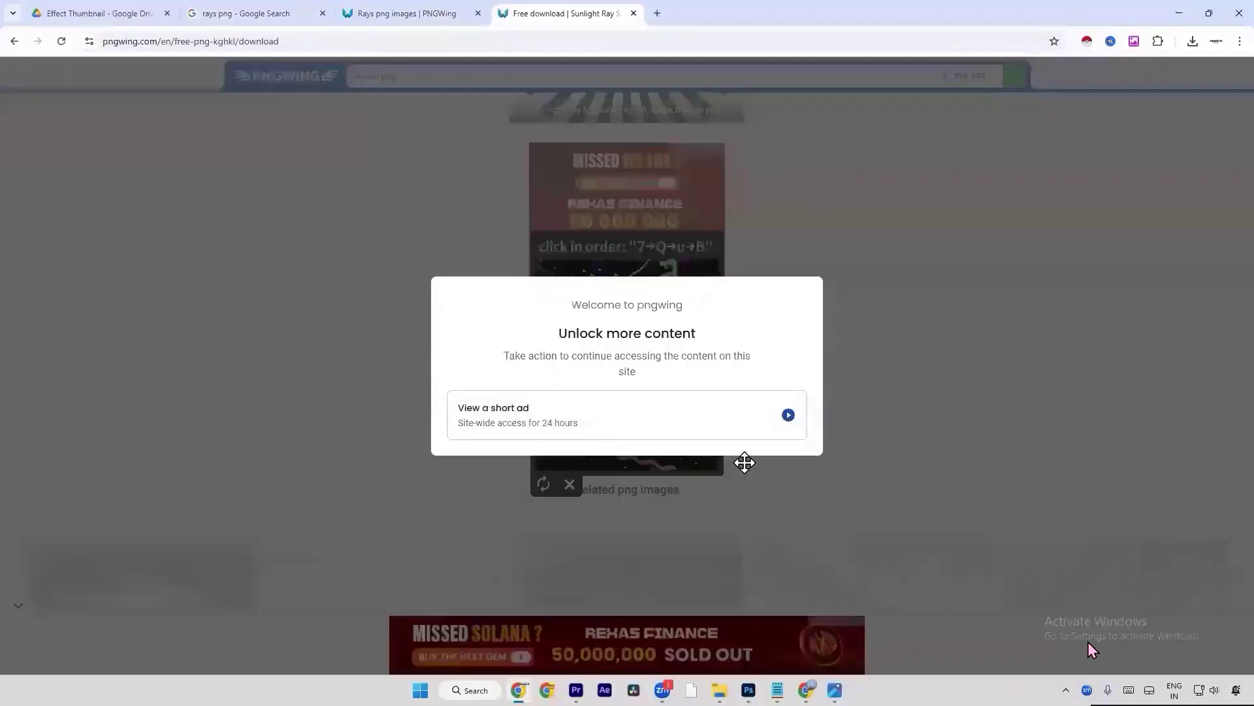
{"action": "left_click", "coordinate": [789, 415]}
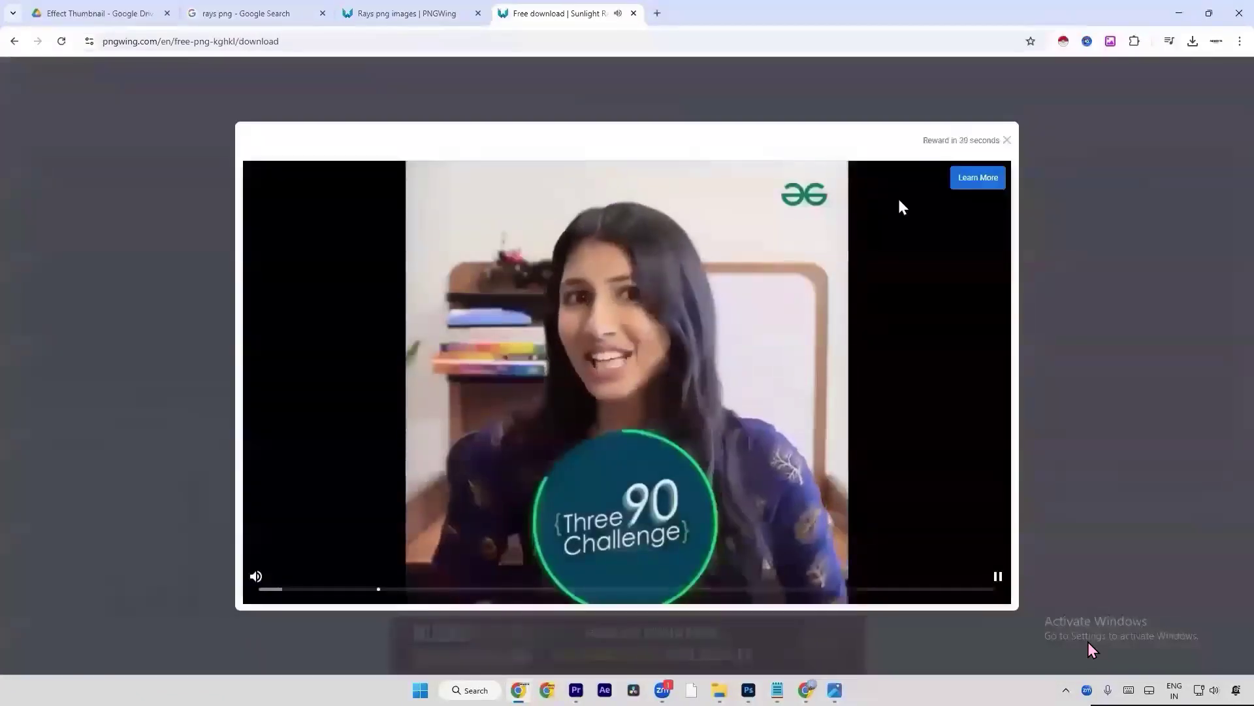
{"action": "left_click", "coordinate": [255, 575]}
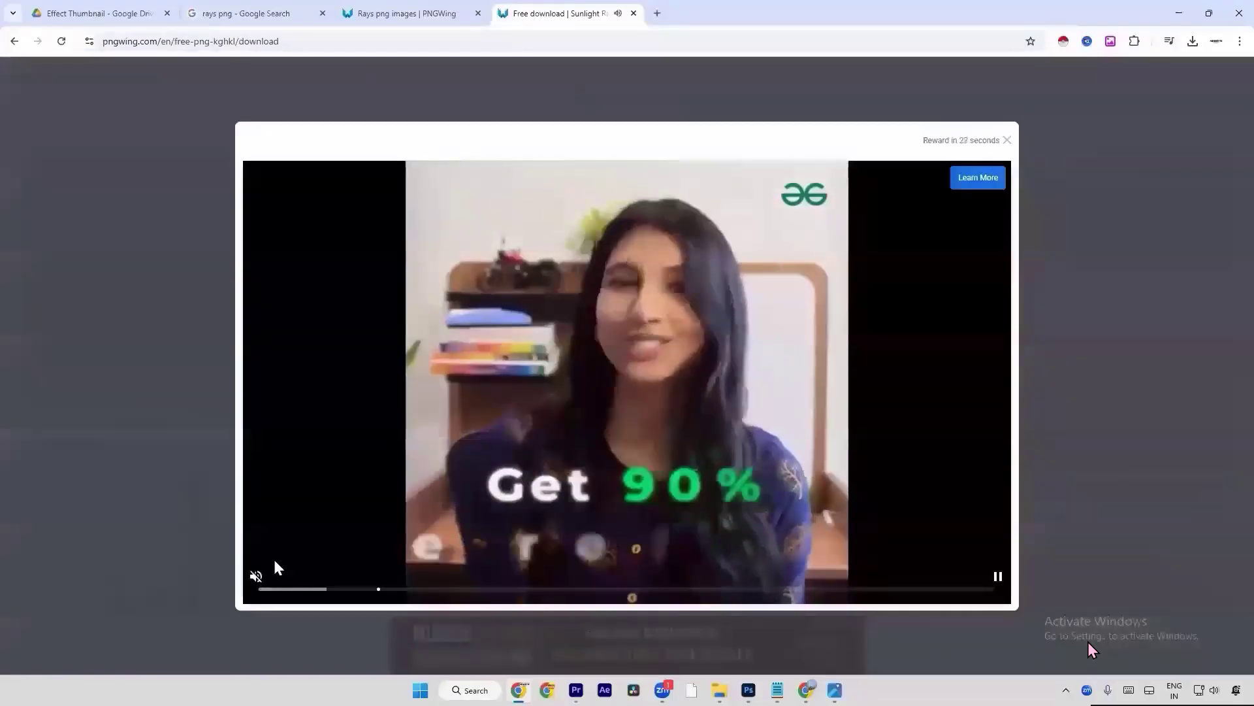
Step: Return to the PNGWing rays results and open the grey Sunlight Ray Sunburst image in its own tab
{"action": "left_click", "coordinate": [403, 14]}
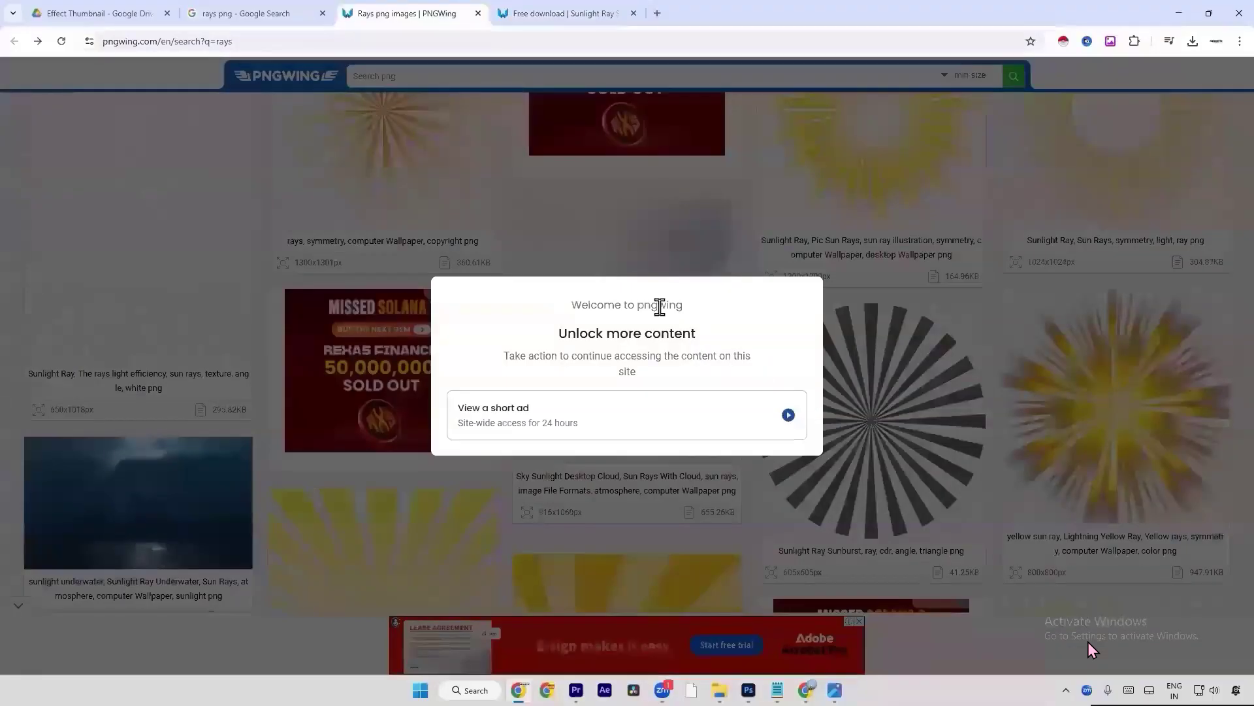
{"action": "left_click", "coordinate": [60, 43]}
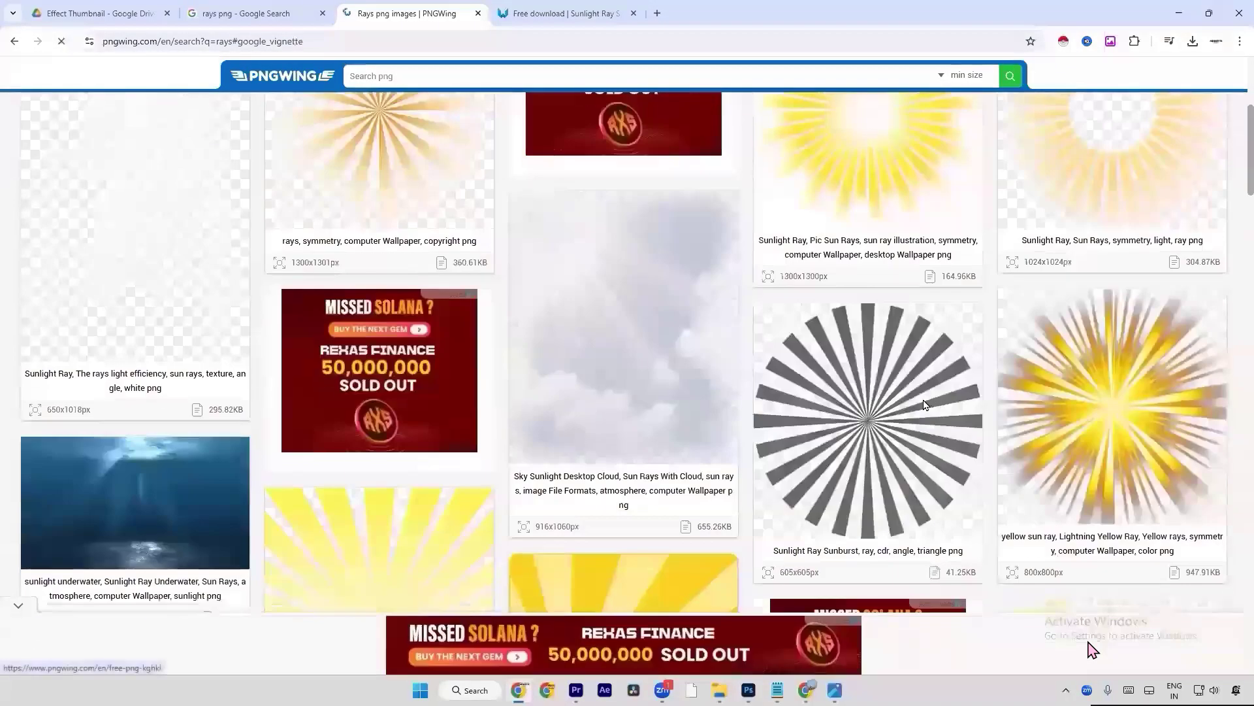
{"action": "right_click", "coordinate": [924, 397]}
{"action": "left_click", "coordinate": [992, 218]}
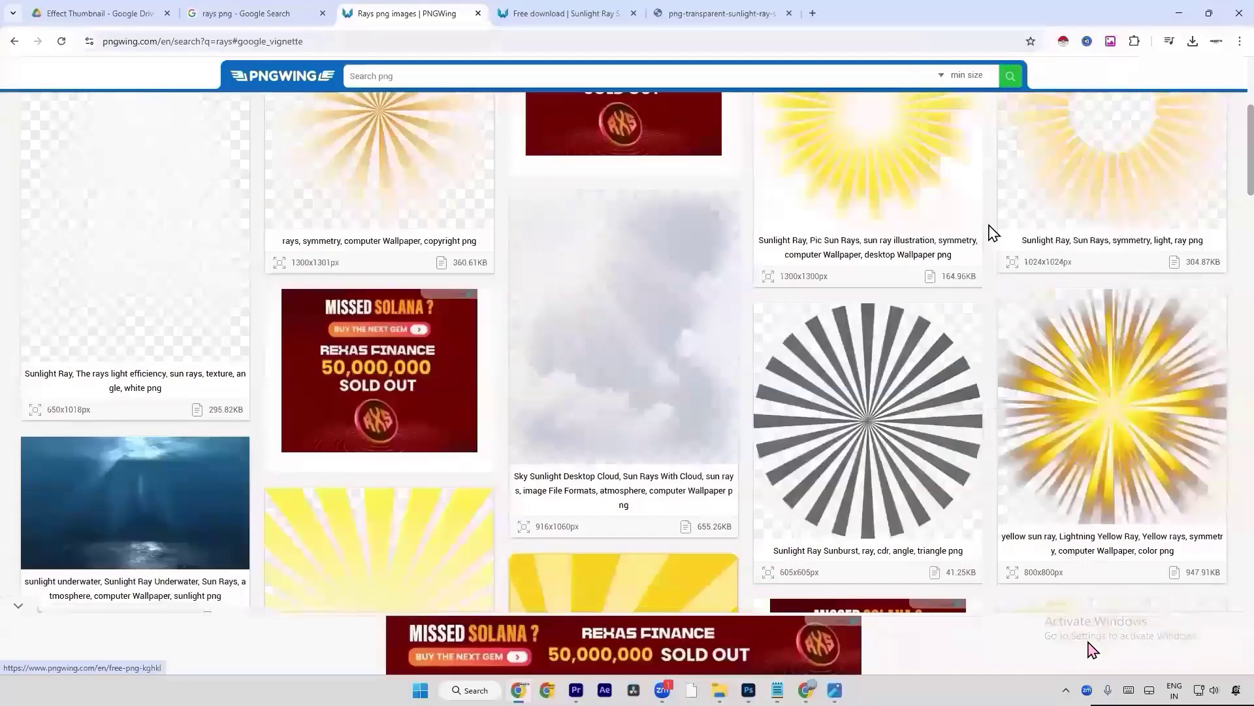
Step: Save the opened sunburst thumbnail image to the computer
{"action": "left_click", "coordinate": [692, 13]}
{"action": "right_click", "coordinate": [637, 302]}
{"action": "left_click", "coordinate": [670, 333]}
{"action": "key", "text": "Return"}
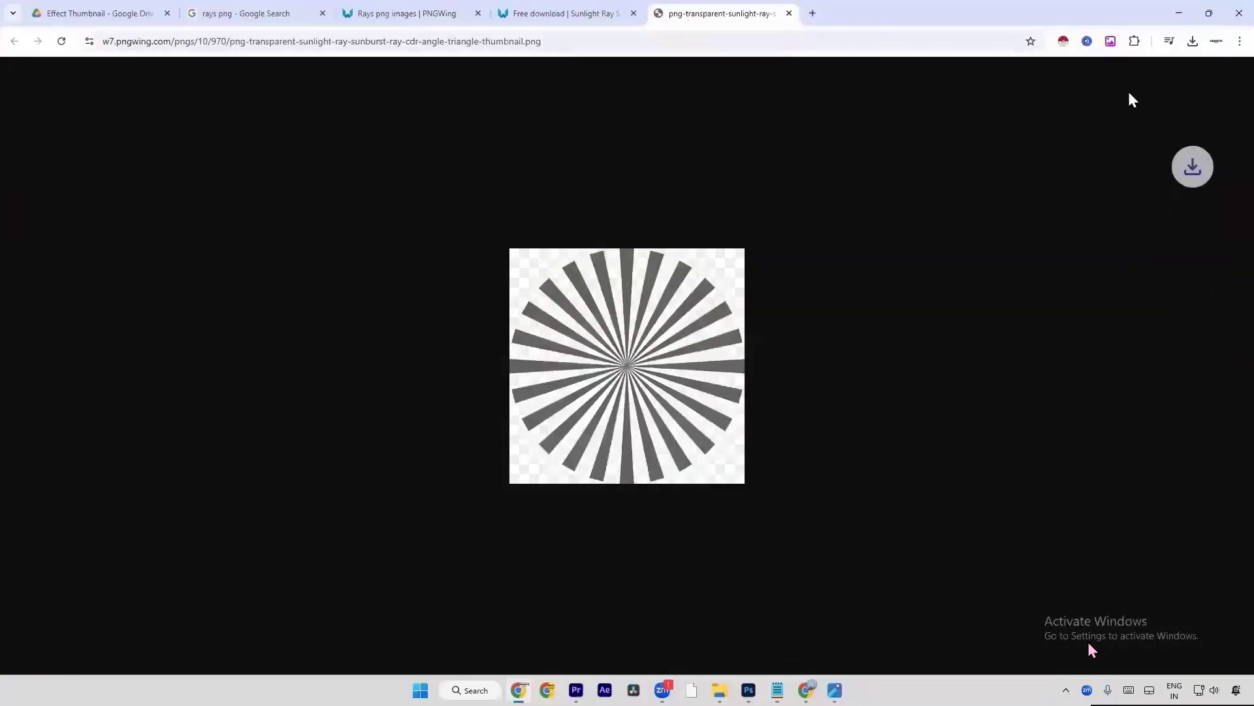
Step: Place the downloaded sunburst image into the Photoshop thumbnail document, above the purple effect layer
{"action": "left_click", "coordinate": [1193, 41]}
{"action": "left_click", "coordinate": [1165, 94]}
{"action": "left_click_drag", "start_coordinate": [576, 523], "coordinate": [775, 124]}
{"action": "key", "text": "alt+Tab"}
{"action": "left_click_drag", "start_coordinate": [544, 523], "coordinate": [622, 503]}
{"action": "key", "text": "alt+Tab"}
{"action": "key", "text": "alt+Tab"}
{"action": "key", "text": "alt+Tab"}
{"action": "key", "text": "Return"}
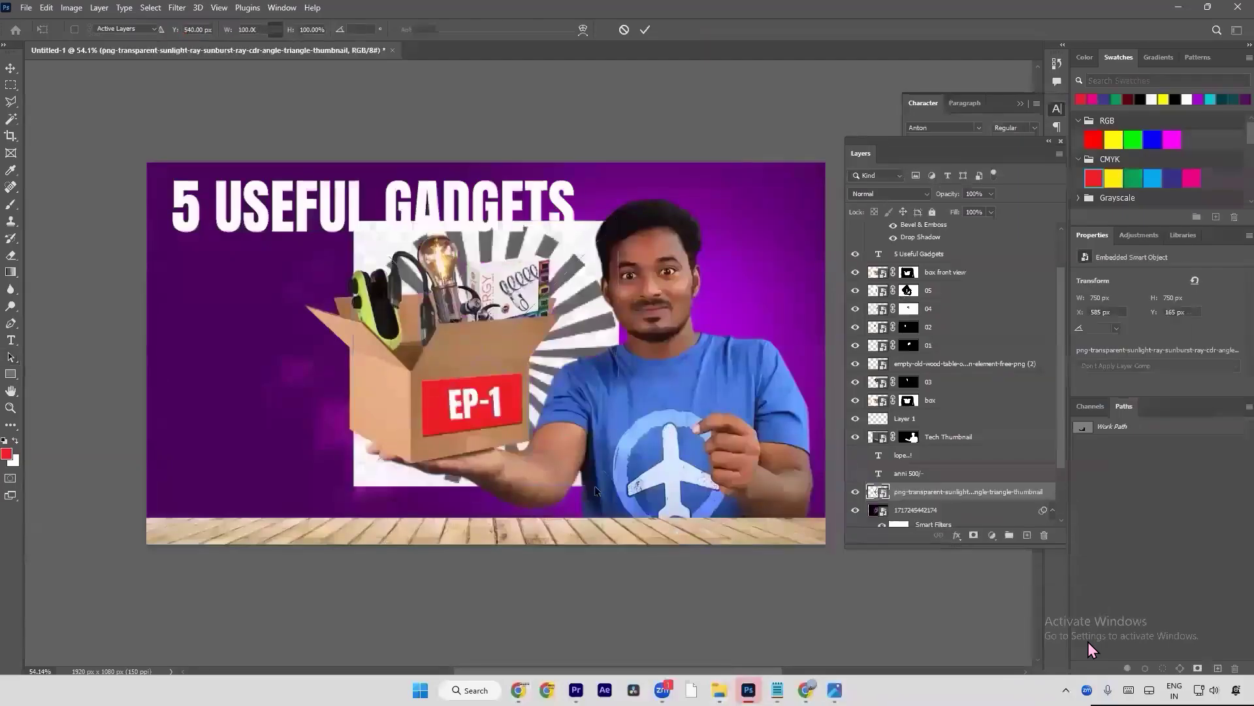
Step: Mask out the white areas of the placed sunburst image using a Magic Wand selection extended to similar pixels
{"action": "key", "text": "w"}
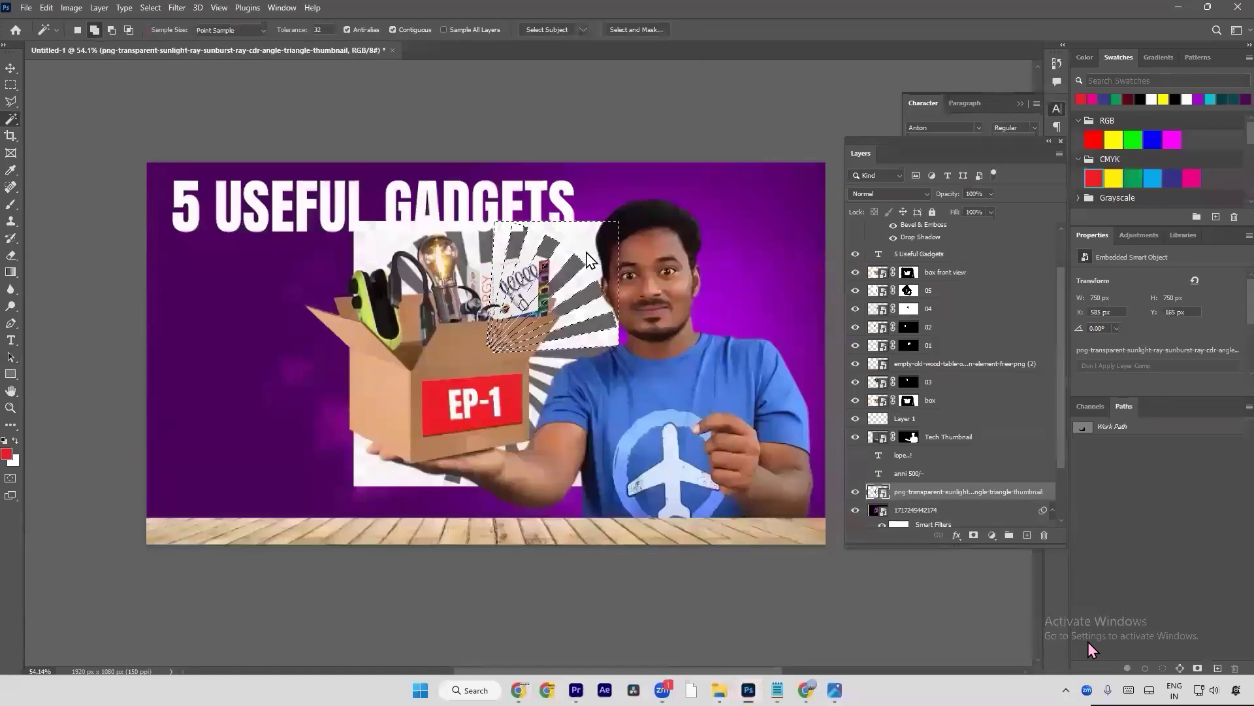
{"action": "right_click", "coordinate": [590, 243]}
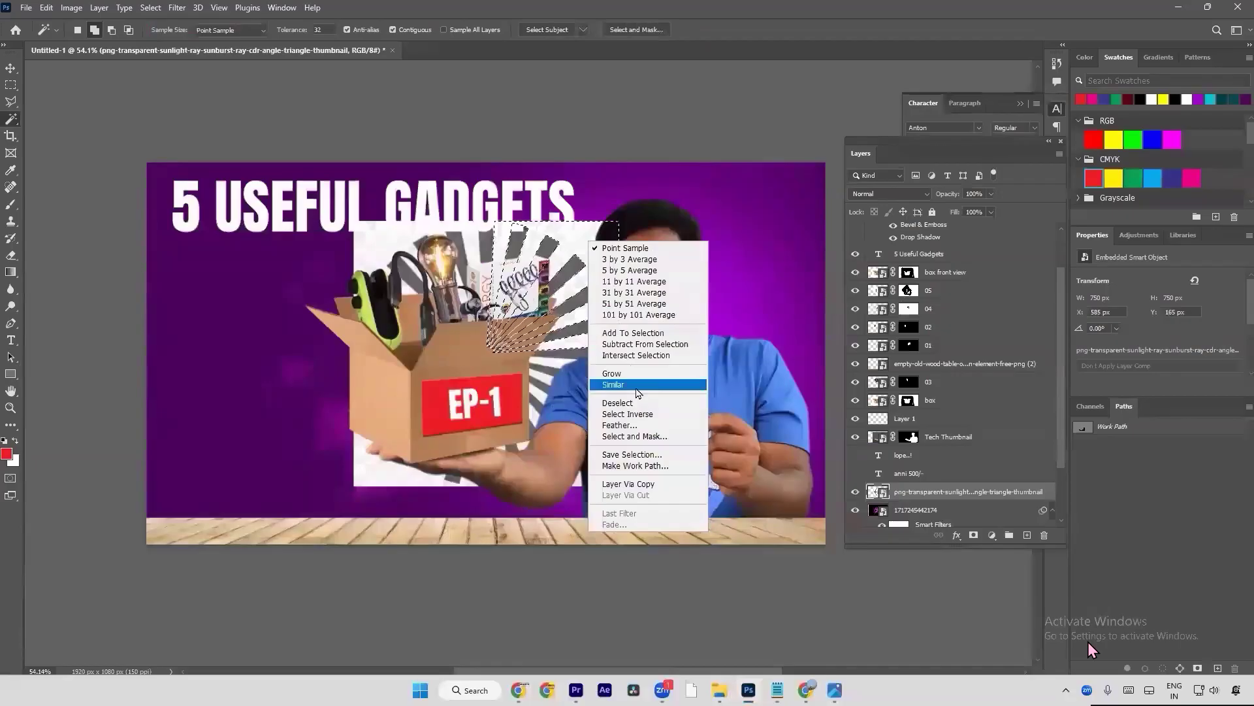
{"action": "left_click", "coordinate": [637, 389]}
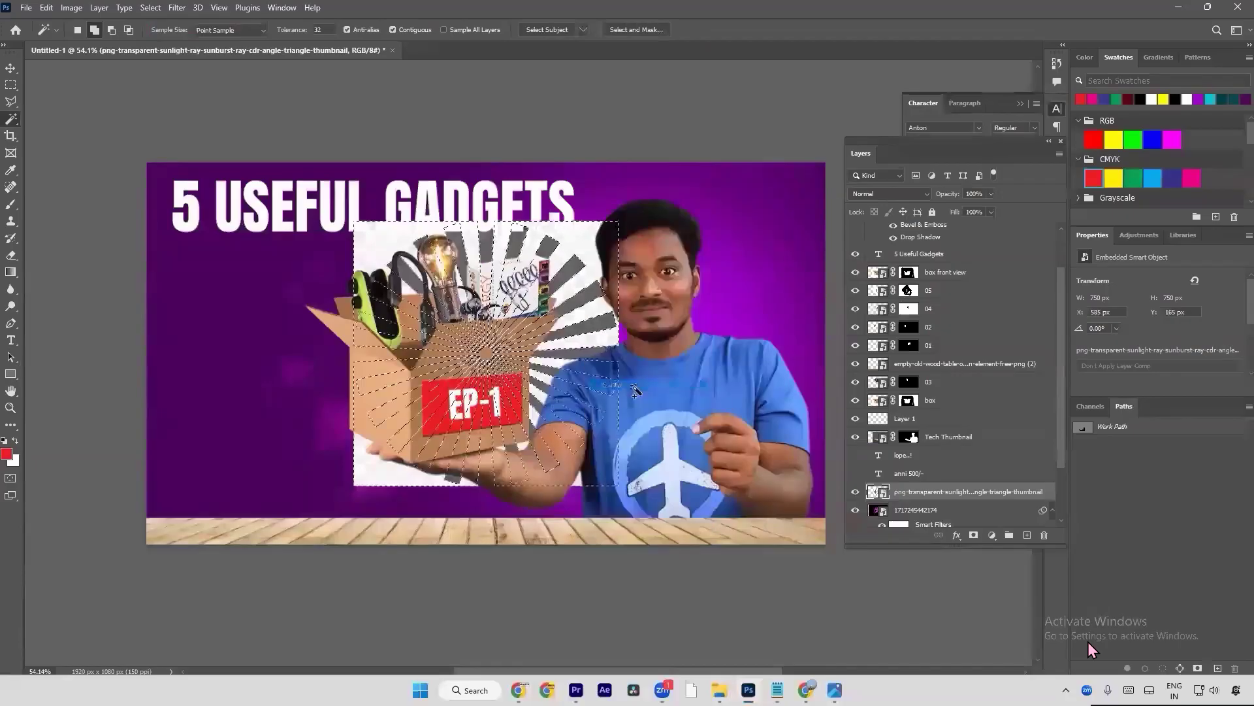
{"action": "left_click", "coordinate": [973, 537]}
Step: Move the masked grey sunburst behind the man's head and shoulders
{"action": "key", "text": "ctrl+t"}
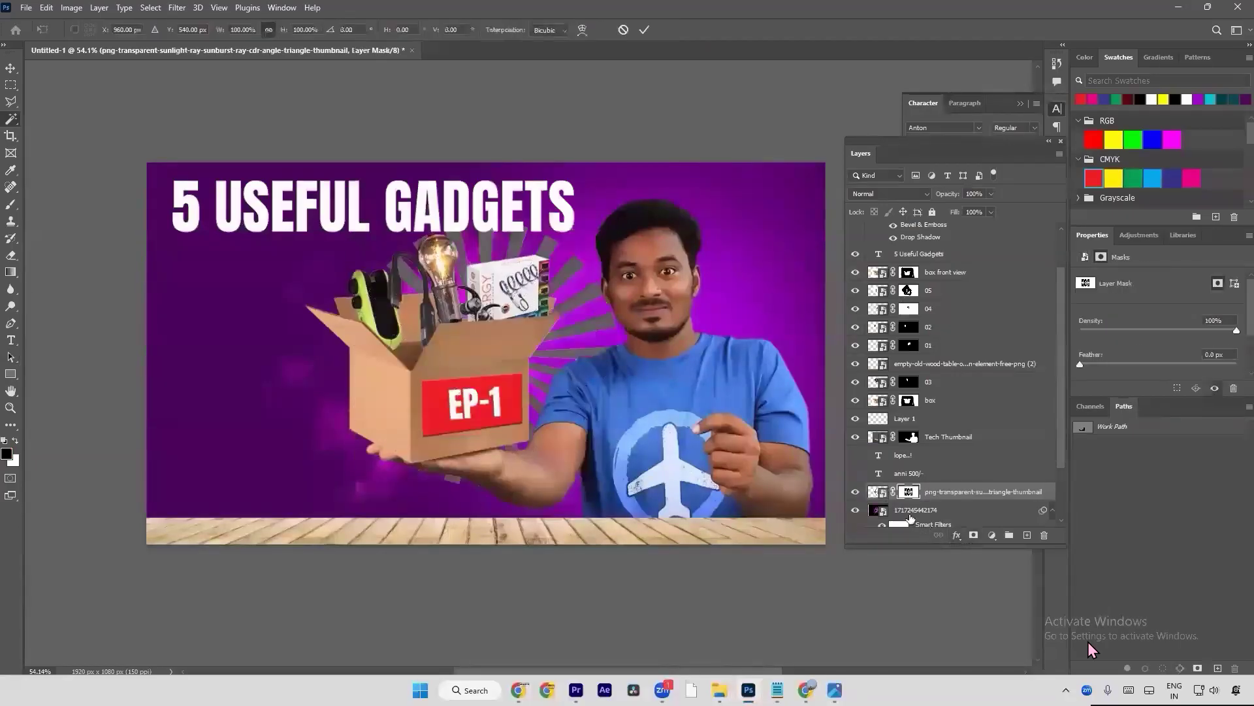
{"action": "left_click_drag", "start_coordinate": [532, 376], "coordinate": [720, 386]}
{"action": "key", "text": "Return"}
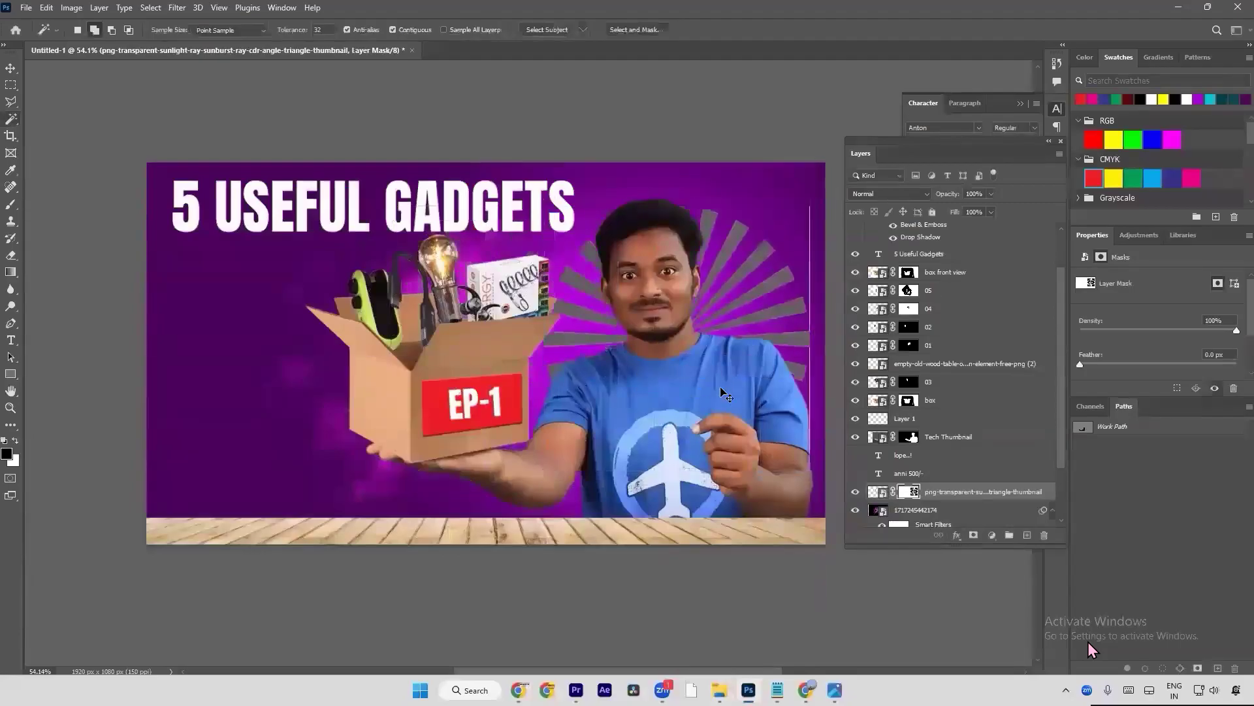
Step: Invert the sunburst's layer mask, then delete the mask and the sunburst layer
{"action": "key", "text": "ctrl"}
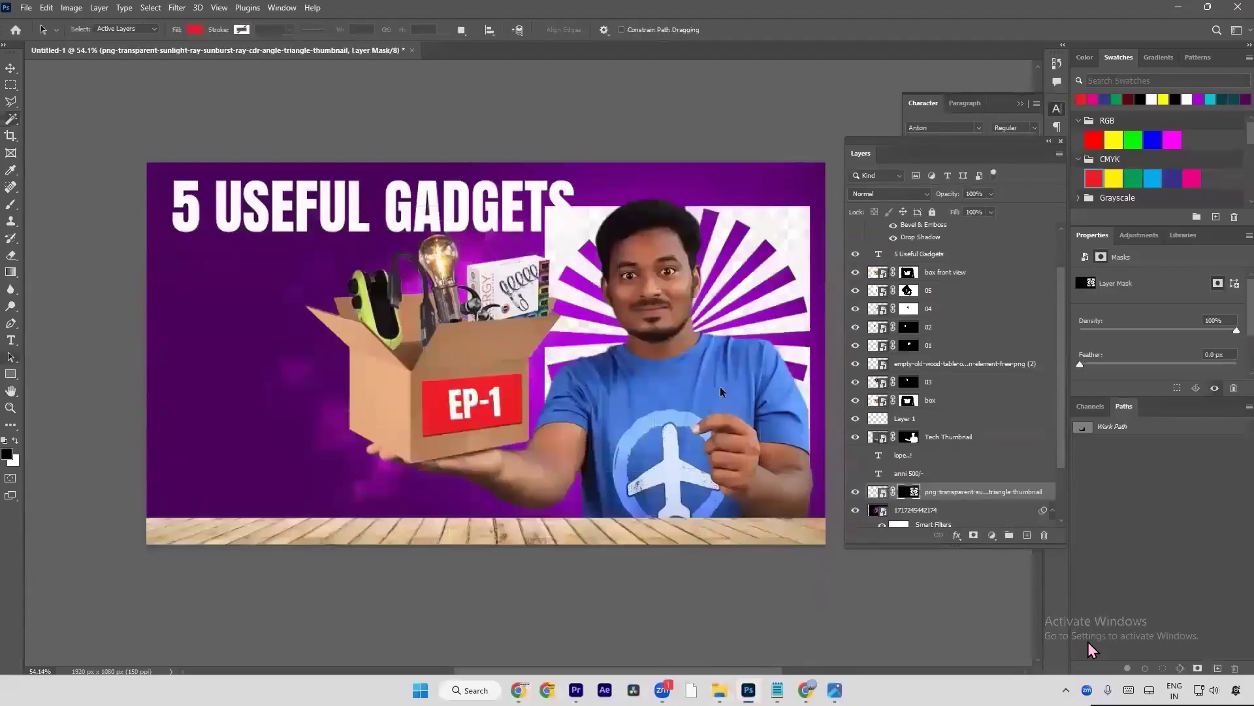
{"action": "key", "text": "Delete"}
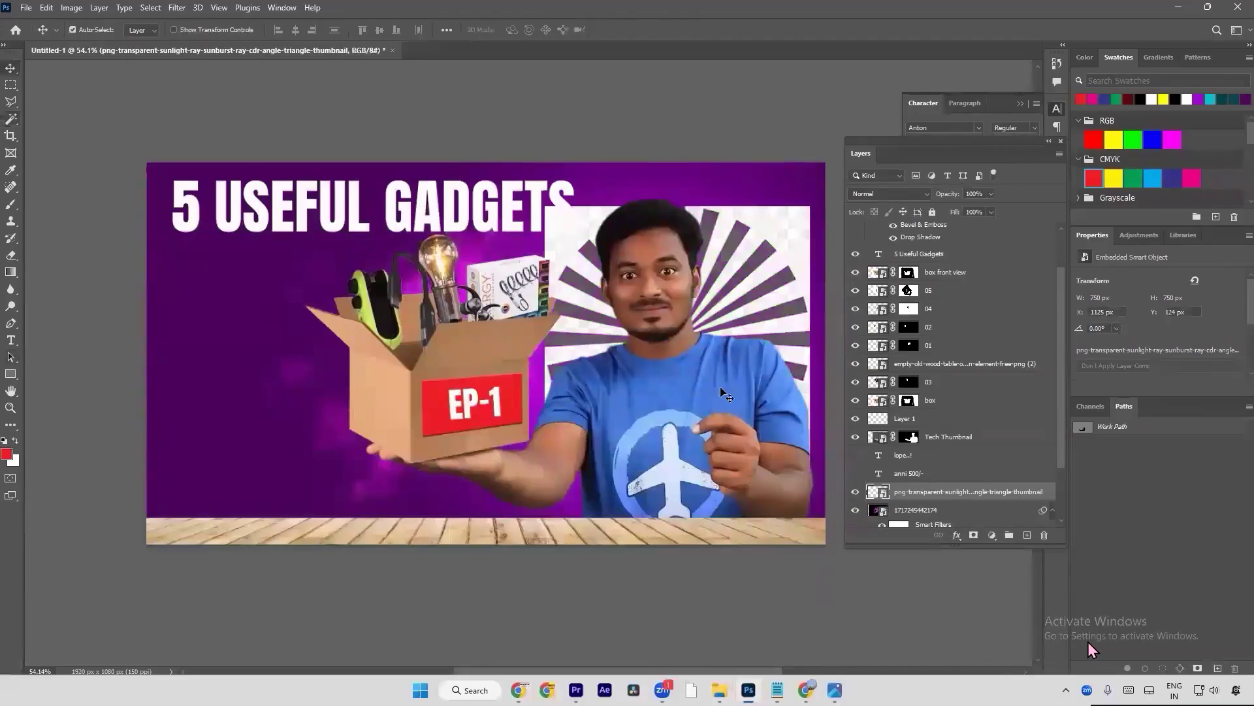
{"action": "key", "text": "Delete"}
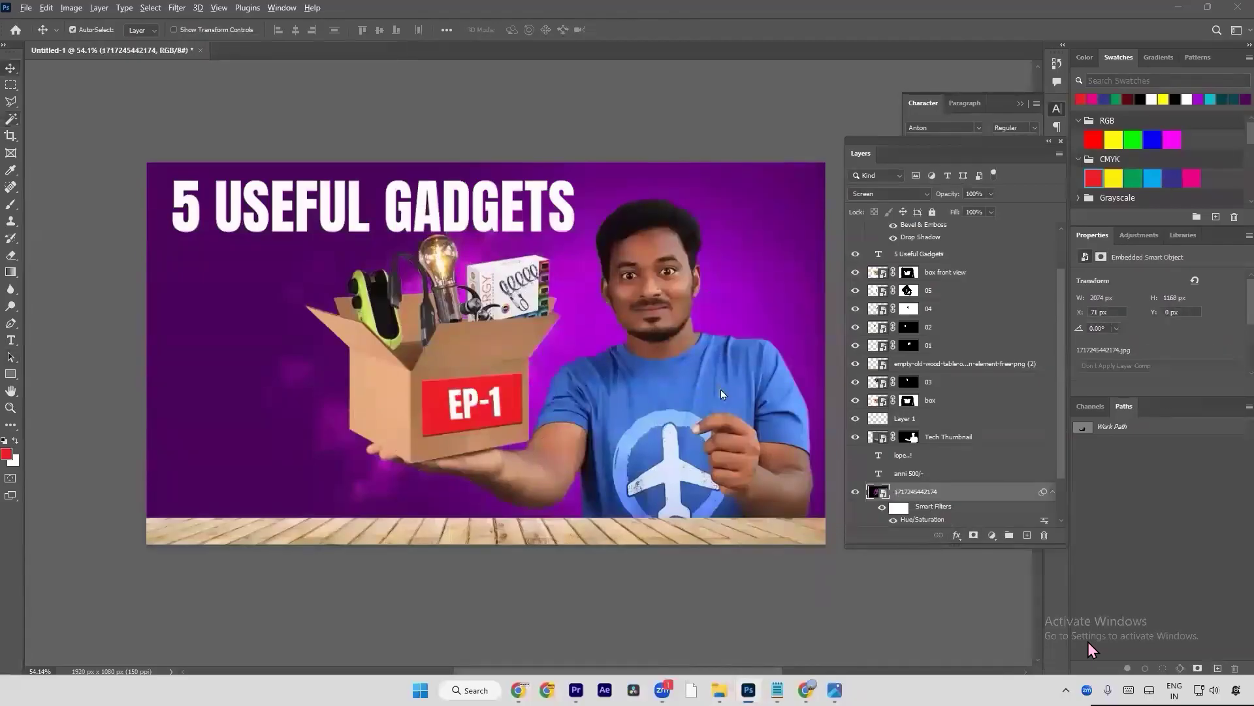
Step: Switch to Chrome and look through the open "rays png" image results and PNGWing pages for a replacement sunburst
{"action": "key", "text": "alt+Tab"}
{"action": "key", "text": "alt+Tab"}
{"action": "key", "text": "alt+Tab"}
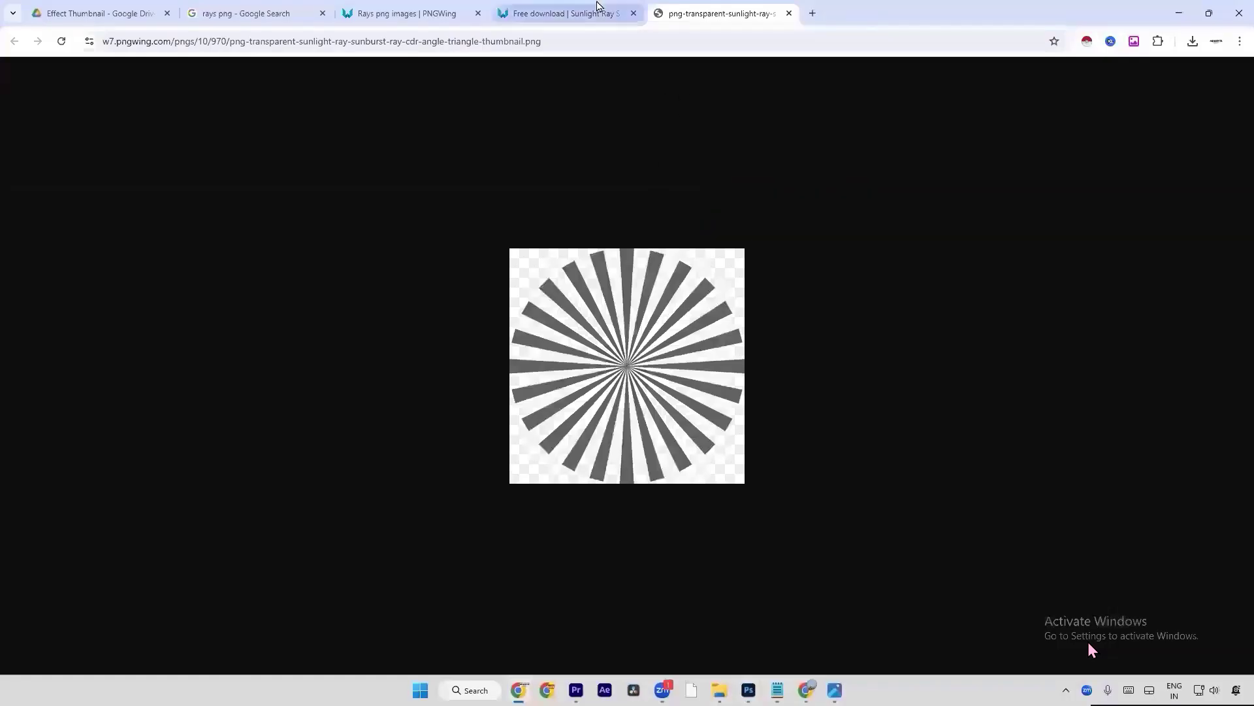
{"action": "left_click", "coordinate": [598, 6]}
{"action": "left_click", "coordinate": [363, 13]}
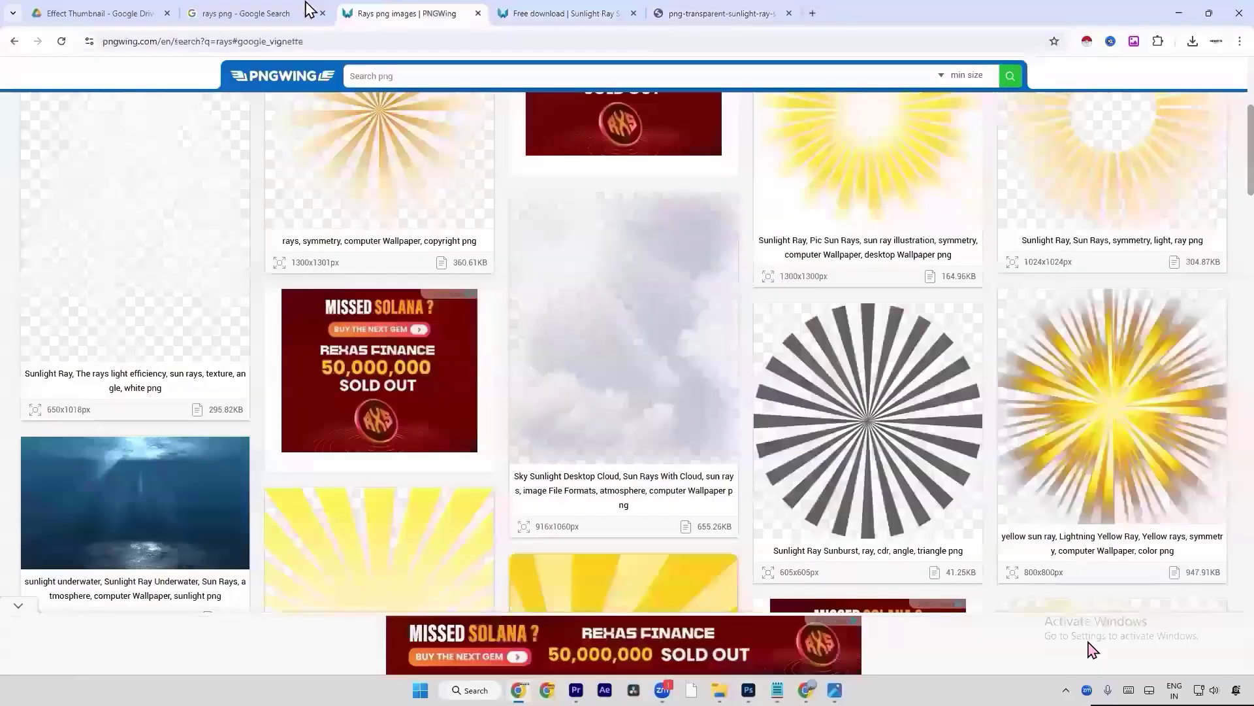
{"action": "left_click", "coordinate": [305, 11]}
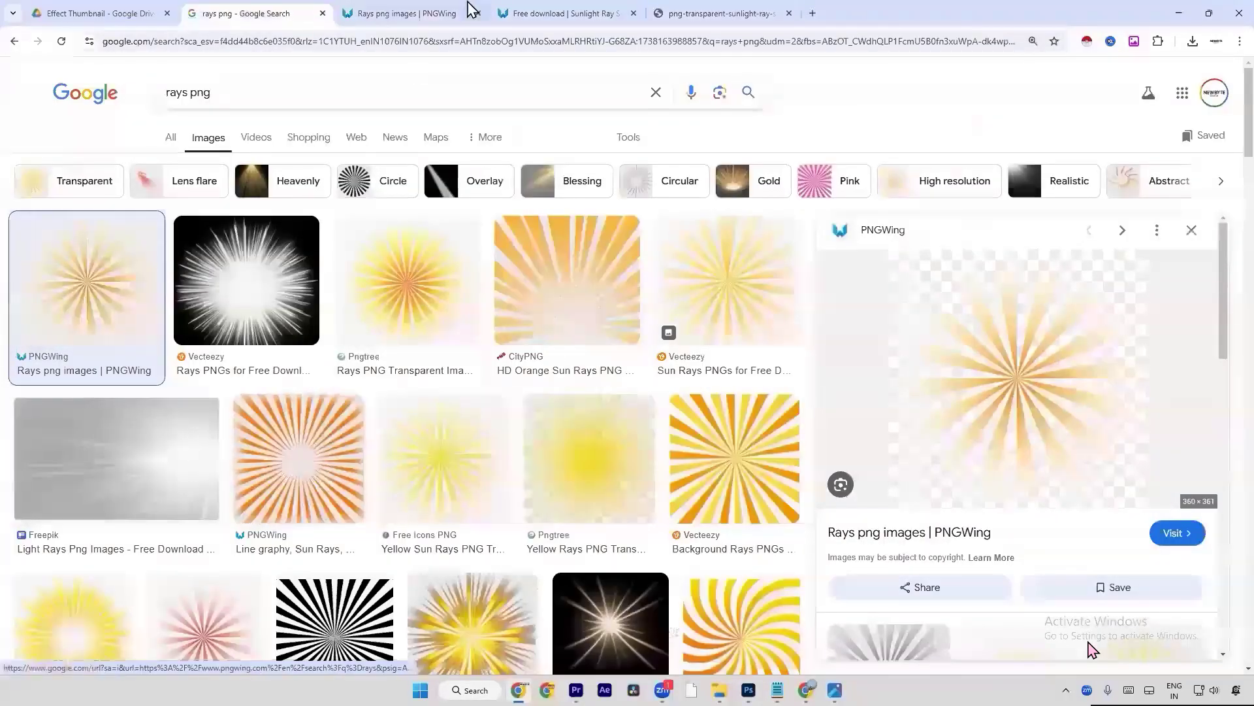
{"action": "left_click", "coordinate": [412, 13]}
{"action": "left_click", "coordinate": [522, 11]}
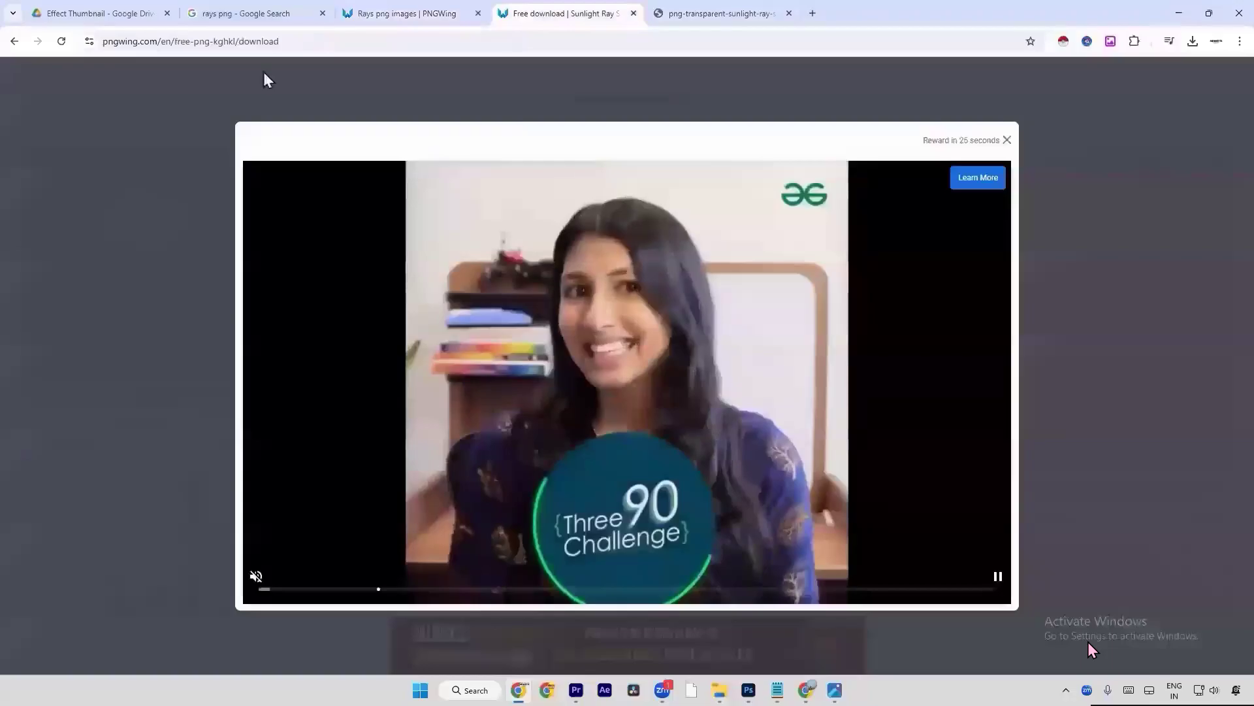
{"action": "left_click", "coordinate": [270, 10]}
{"action": "left_click", "coordinate": [528, 11]}
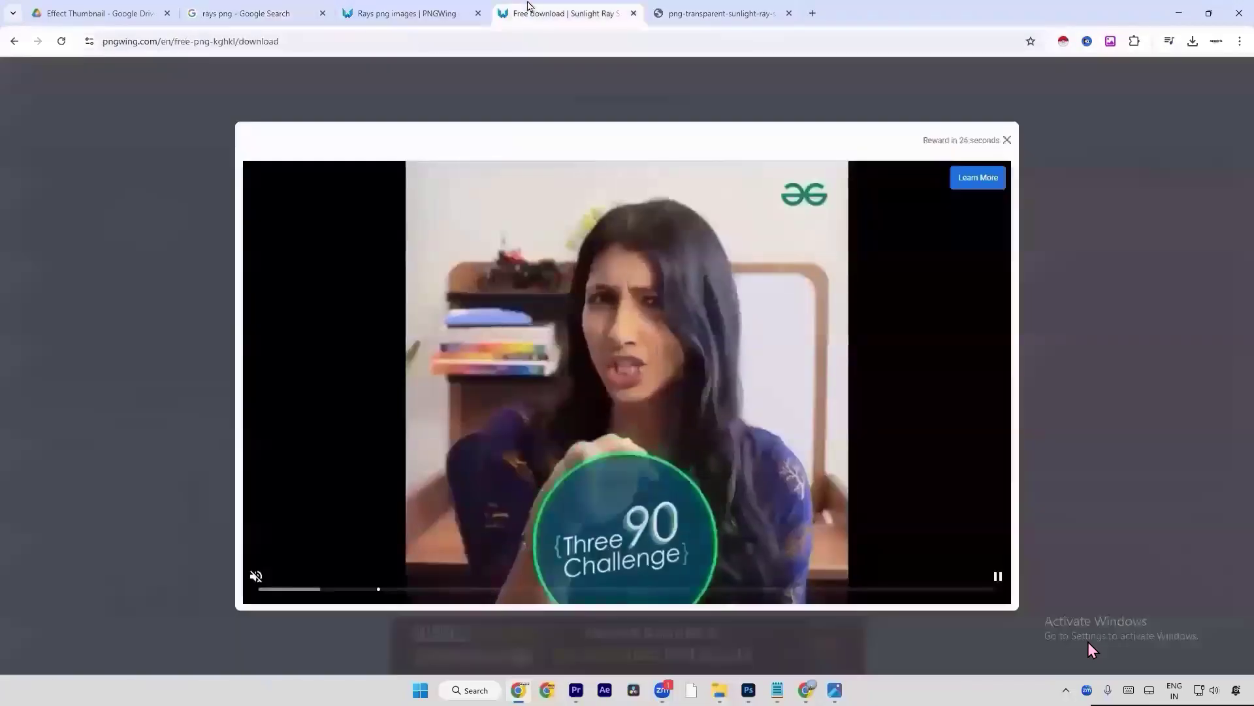
{"action": "left_click", "coordinate": [261, 11]}
{"action": "scroll", "coordinate": [437, 361], "scroll_direction": "down", "scroll_amount": 5}
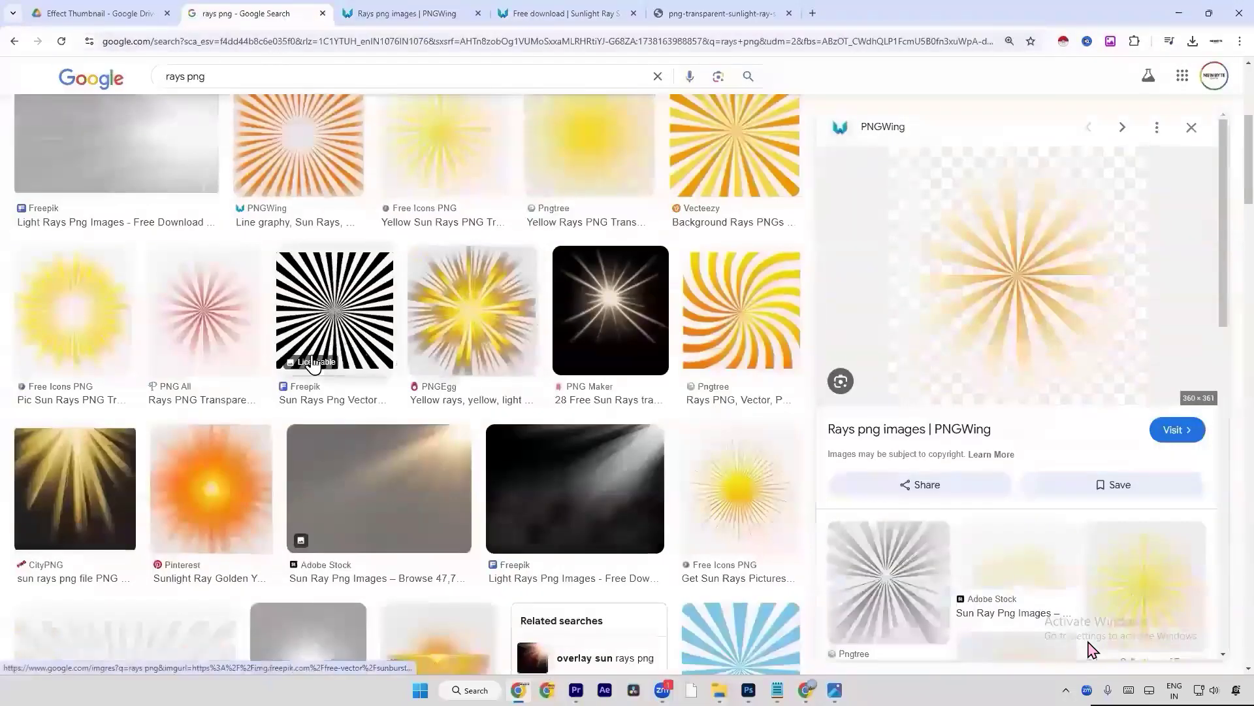
{"action": "scroll", "coordinate": [111, 438], "scroll_direction": "up", "scroll_amount": 3}
{"action": "scroll", "coordinate": [114, 438], "scroll_direction": "up", "scroll_amount": 2}
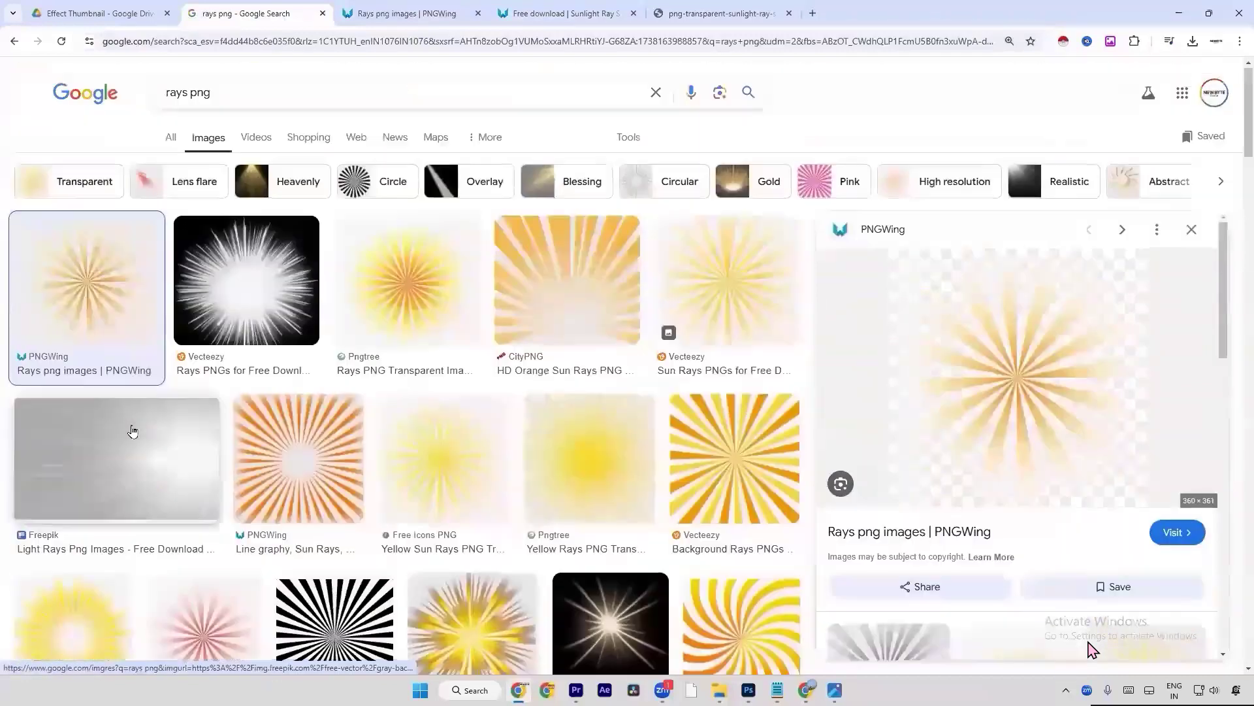
Step: Open the orange "Line graphy, Sun Rays" image on PNGWing and try to download the PNG
{"action": "left_click", "coordinate": [308, 476]}
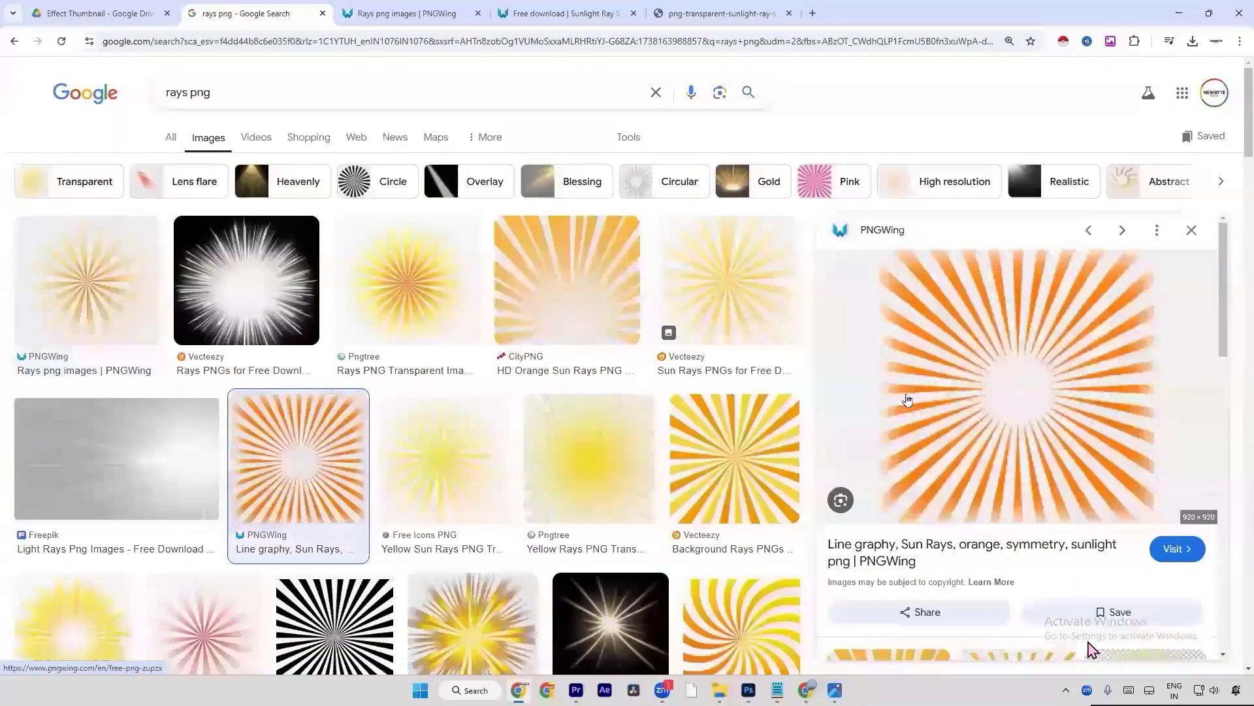
{"action": "left_click", "coordinate": [955, 387]}
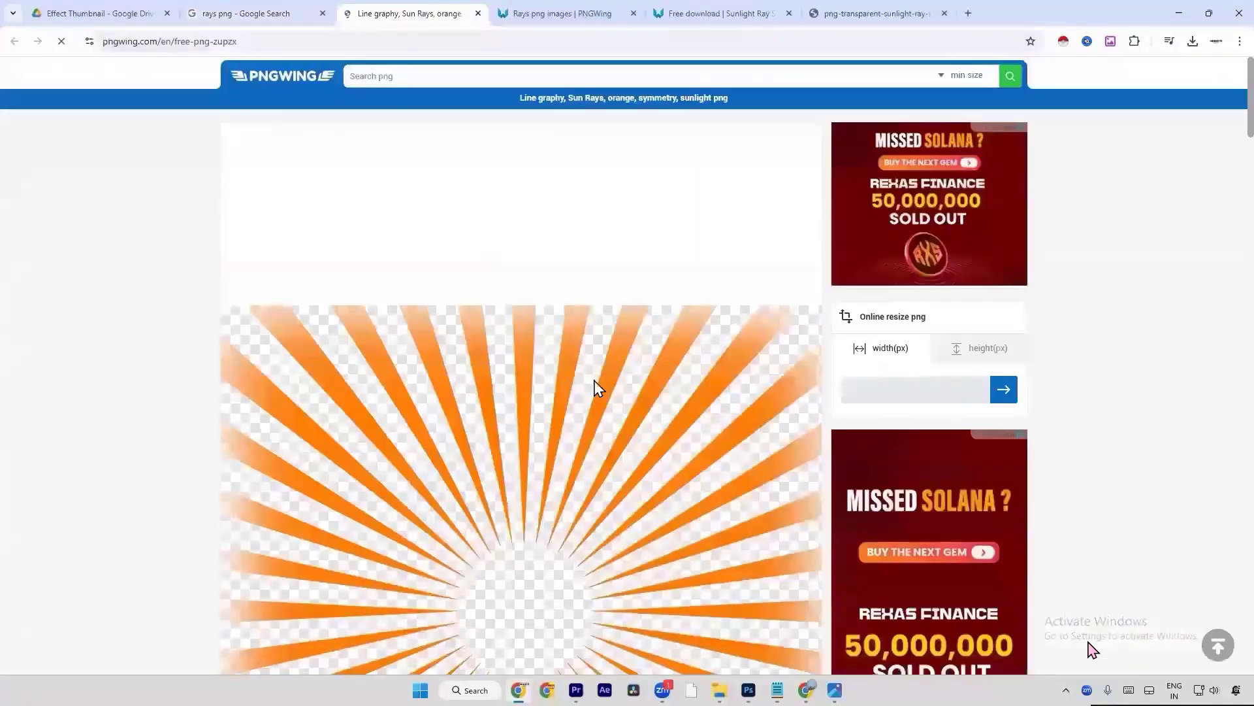
{"action": "scroll", "coordinate": [594, 386], "scroll_direction": "down", "scroll_amount": 8}
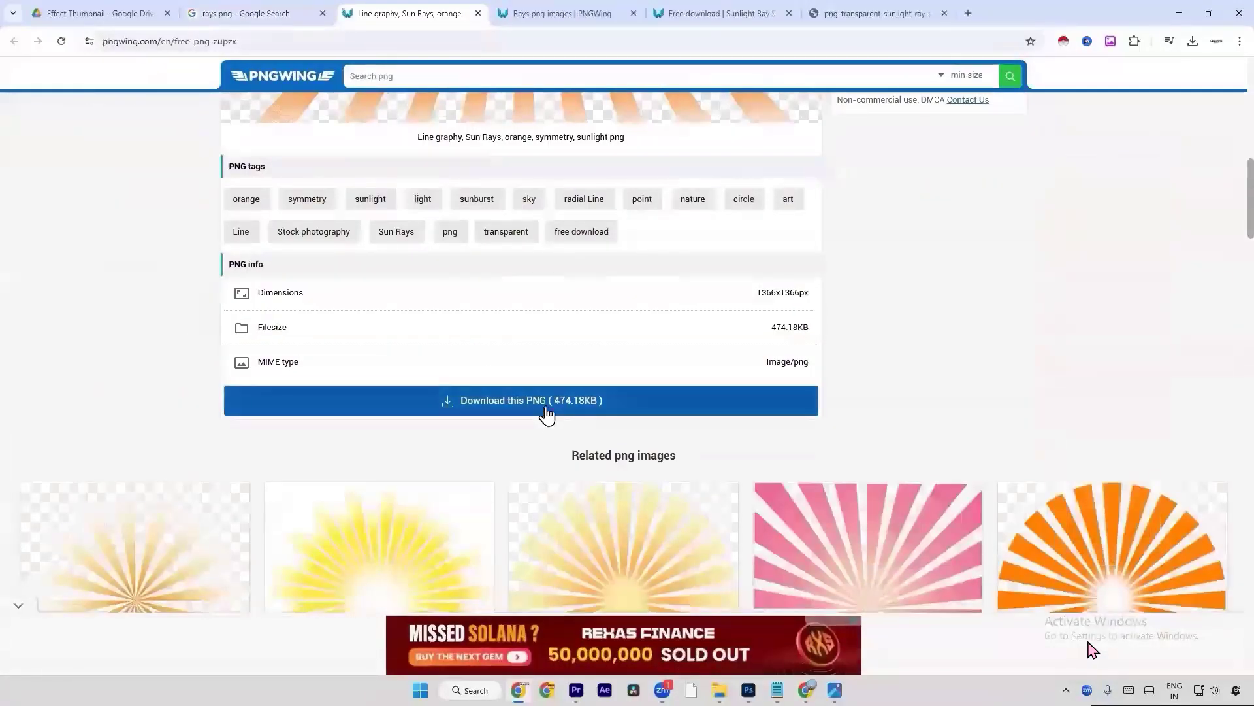
{"action": "left_click", "coordinate": [546, 406]}
{"action": "left_click", "coordinate": [575, 556]}
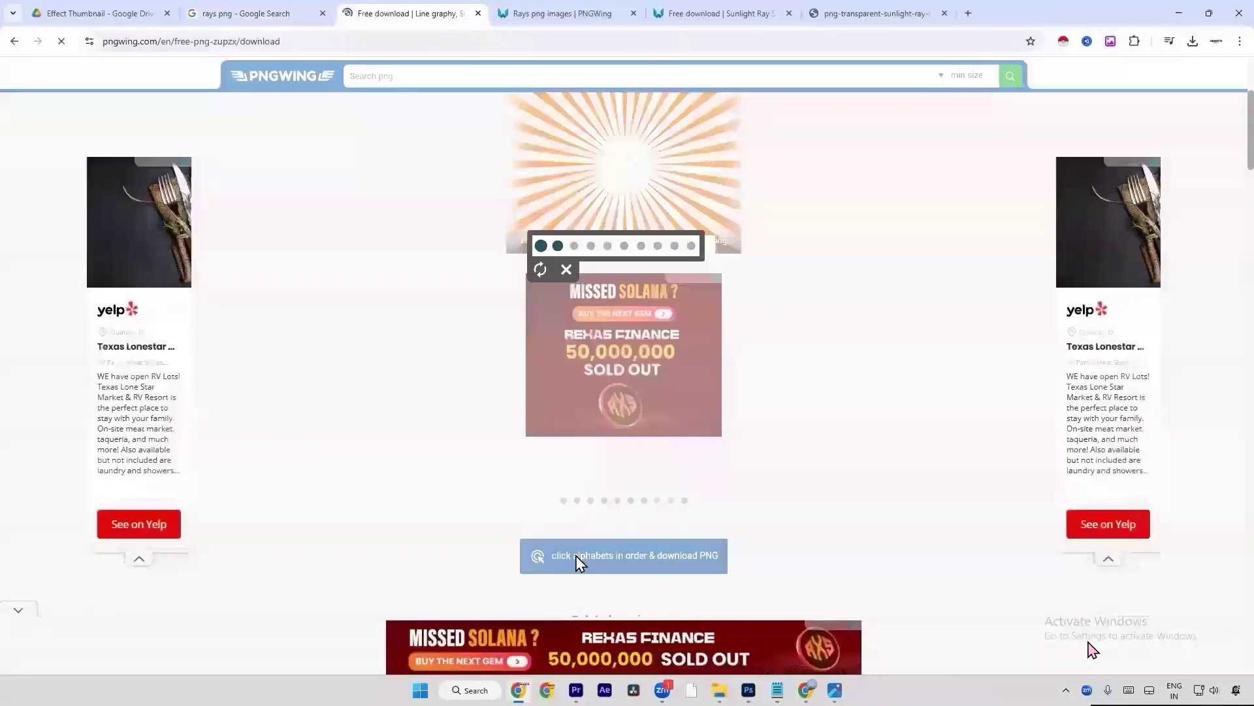
Step: Return to the Youtube Thumbnail Assets folder in Google Drive and check the Thumbnail background folder for rays
{"action": "left_click", "coordinate": [561, 13]}
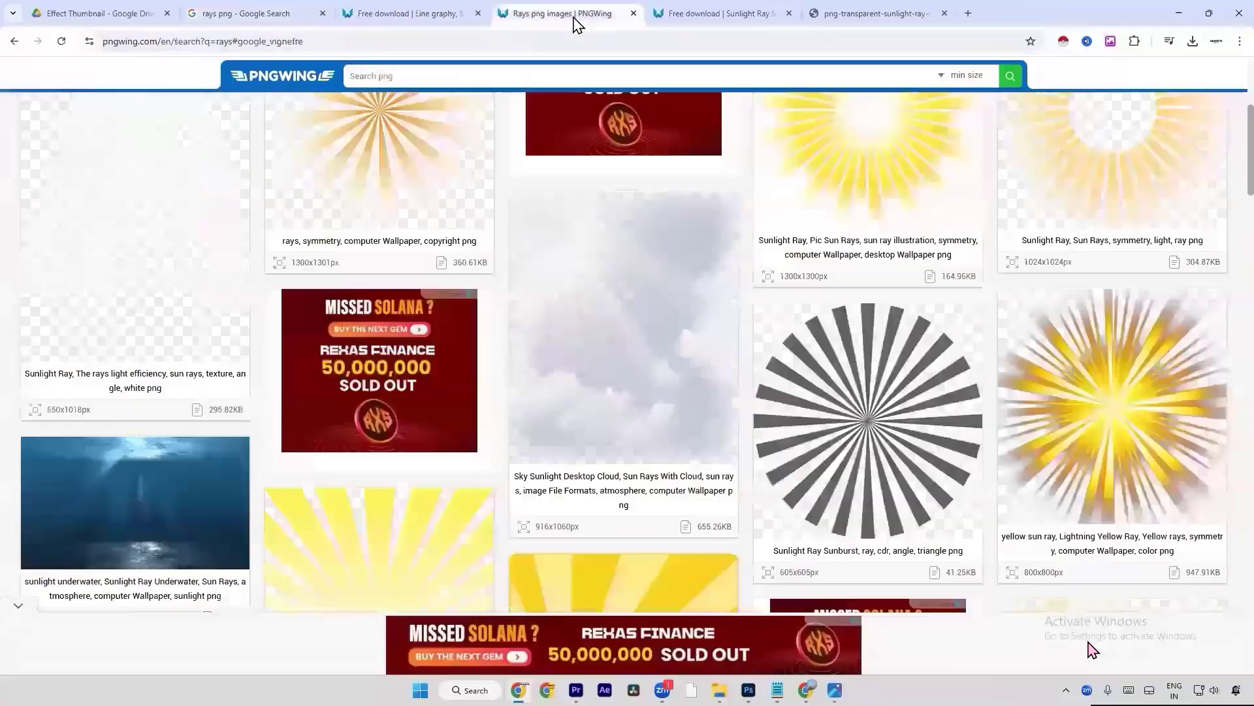
{"action": "left_click", "coordinate": [679, 4]}
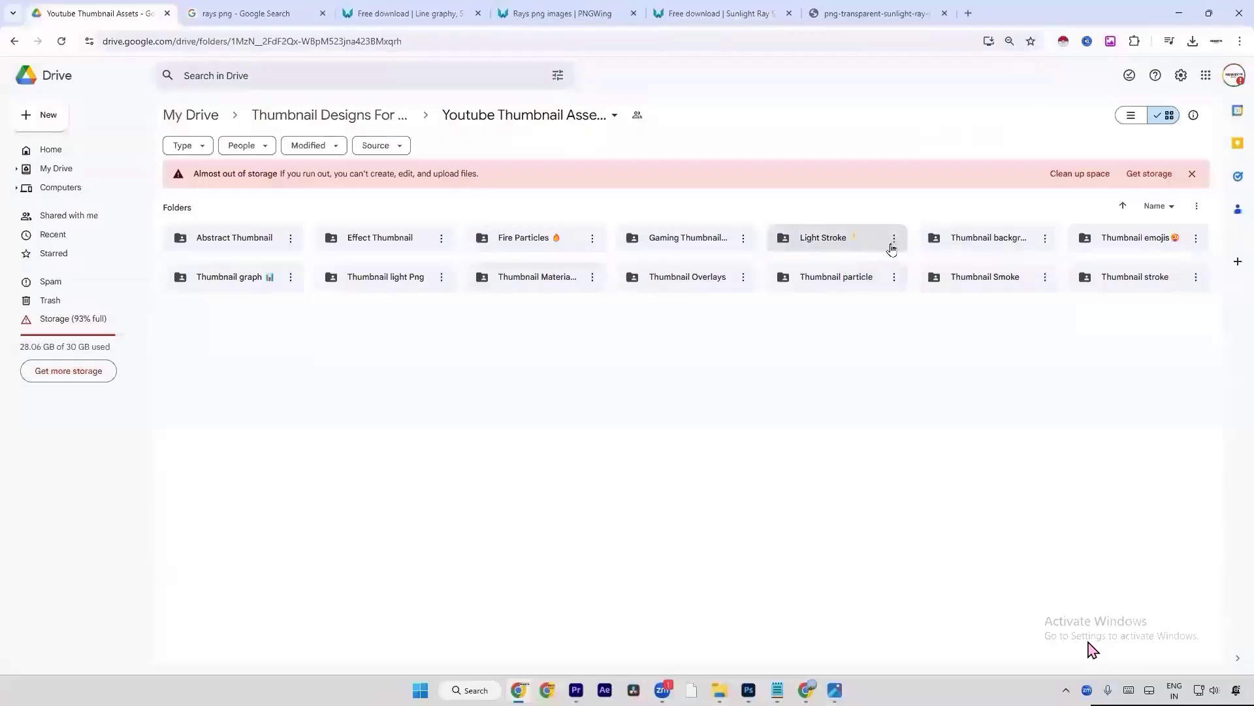
{"action": "double_click", "coordinate": [974, 241]}
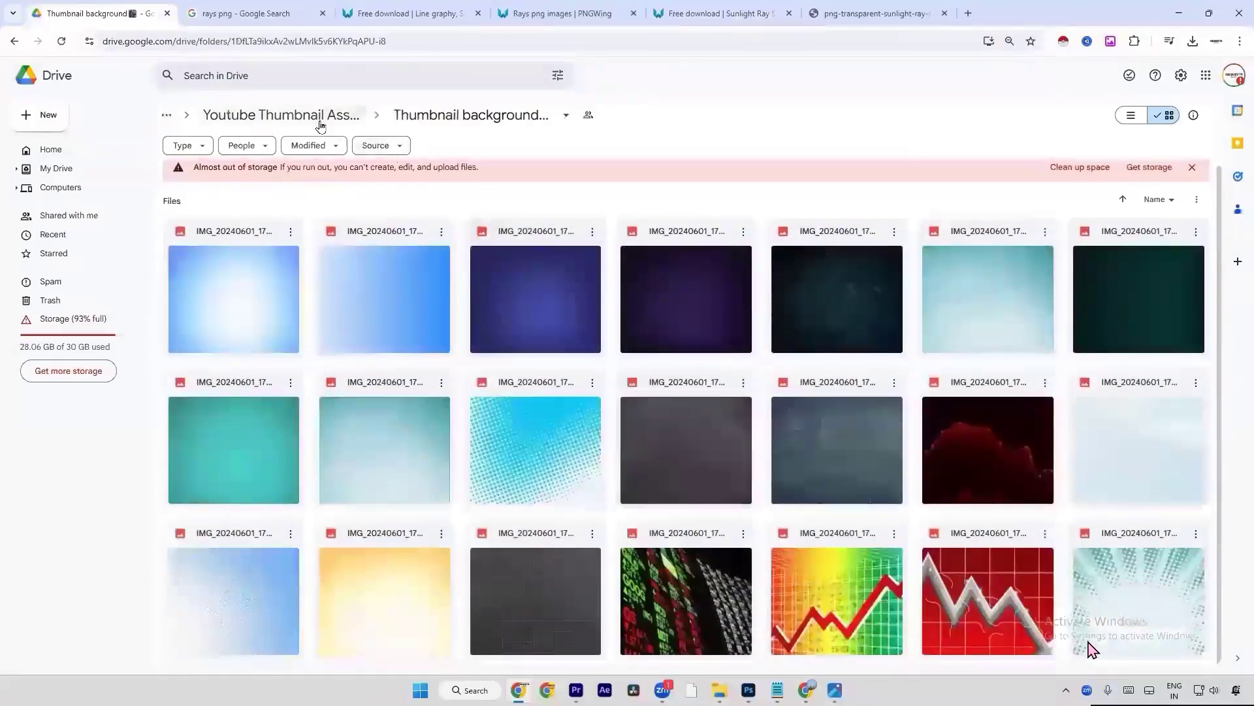
{"action": "left_click", "coordinate": [340, 115]}
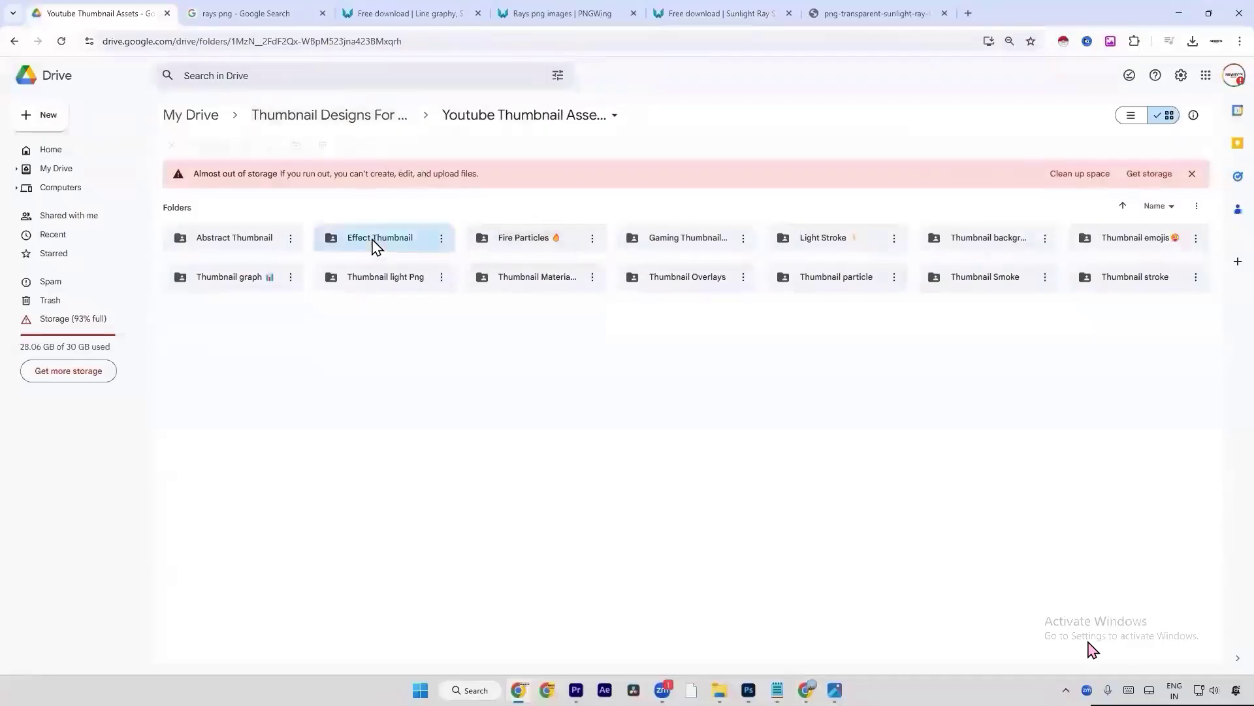
Step: Open the Effect Thumbnail folder and look through its files for a transparent sunburst rays image
{"action": "double_click", "coordinate": [375, 246]}
{"action": "scroll", "coordinate": [418, 307], "scroll_direction": "down", "scroll_amount": 10}
{"action": "scroll", "coordinate": [426, 316], "scroll_direction": "down", "scroll_amount": 20}
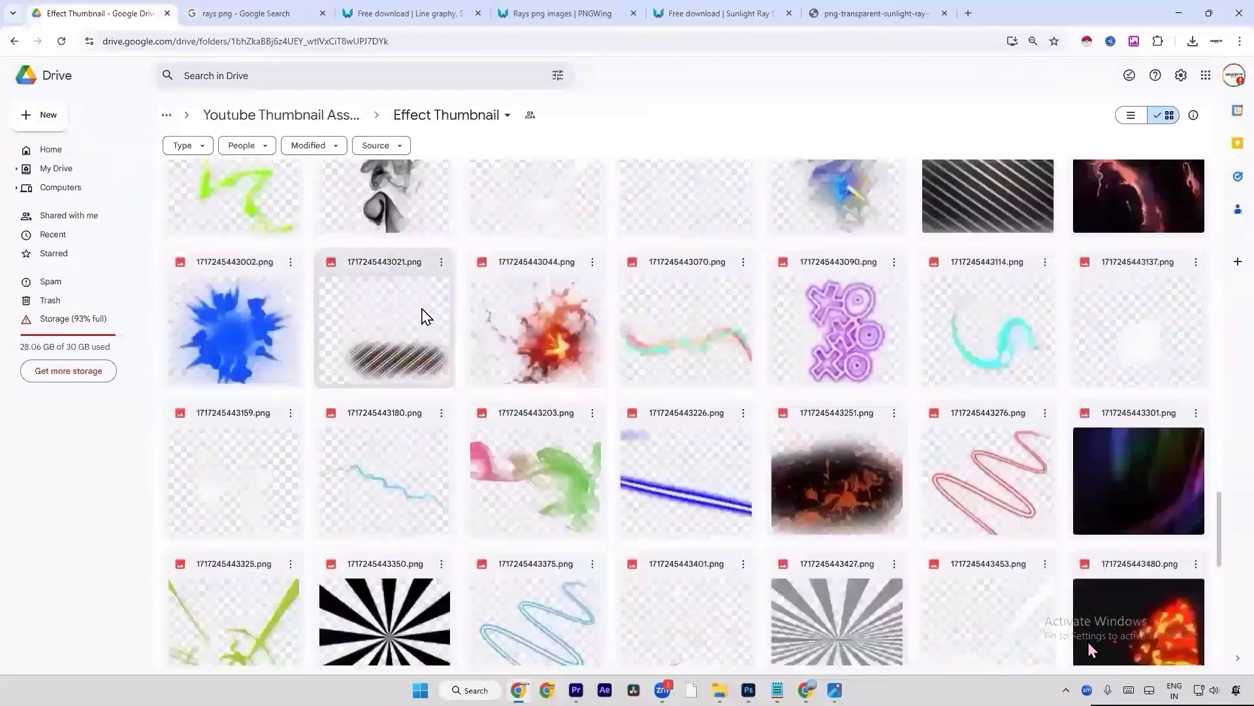
{"action": "scroll", "coordinate": [425, 316], "scroll_direction": "down", "scroll_amount": 5}
{"action": "scroll", "coordinate": [424, 315], "scroll_direction": "down", "scroll_amount": 2}
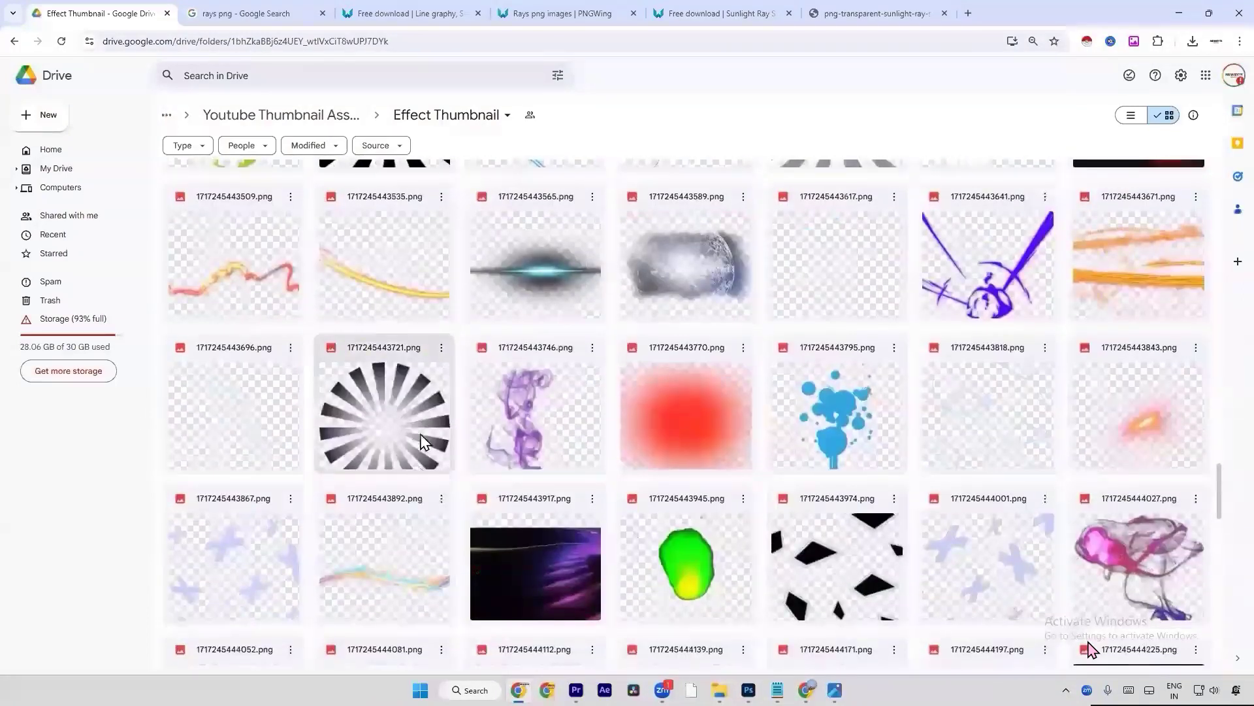
{"action": "scroll", "coordinate": [424, 442], "scroll_direction": "down", "scroll_amount": 13}
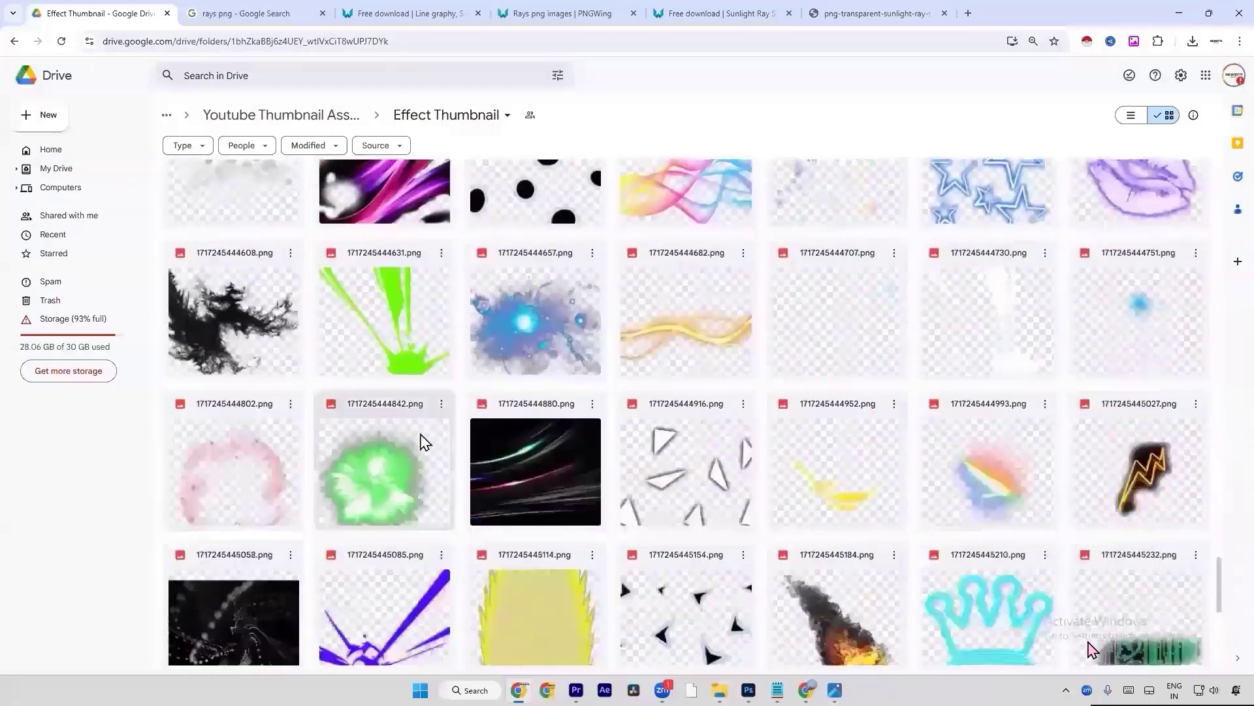
{"action": "scroll", "coordinate": [425, 442], "scroll_direction": "down", "scroll_amount": 7}
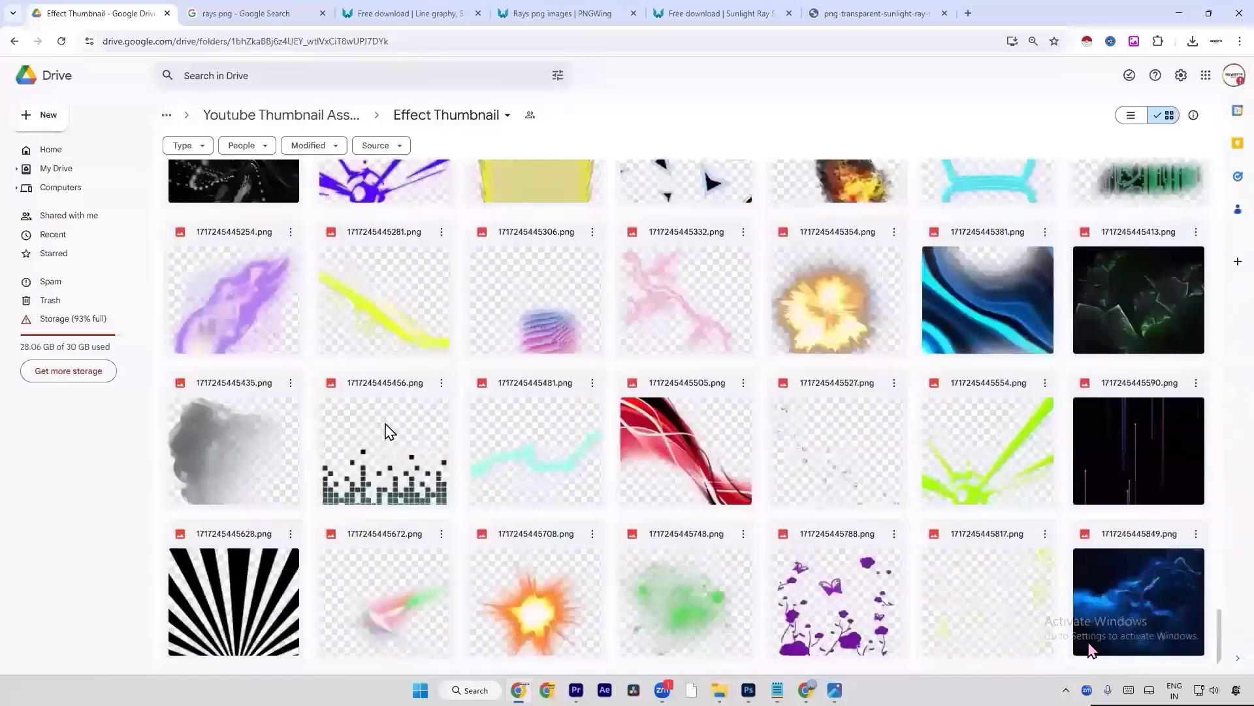
{"action": "scroll", "coordinate": [390, 431], "scroll_direction": "up", "scroll_amount": 18}
Step: Preview the circular dark sunburst file 1717245443721.png and download it
{"action": "left_click_drag", "start_coordinate": [378, 354], "coordinate": [366, 351]}
{"action": "double_click", "coordinate": [365, 350]}
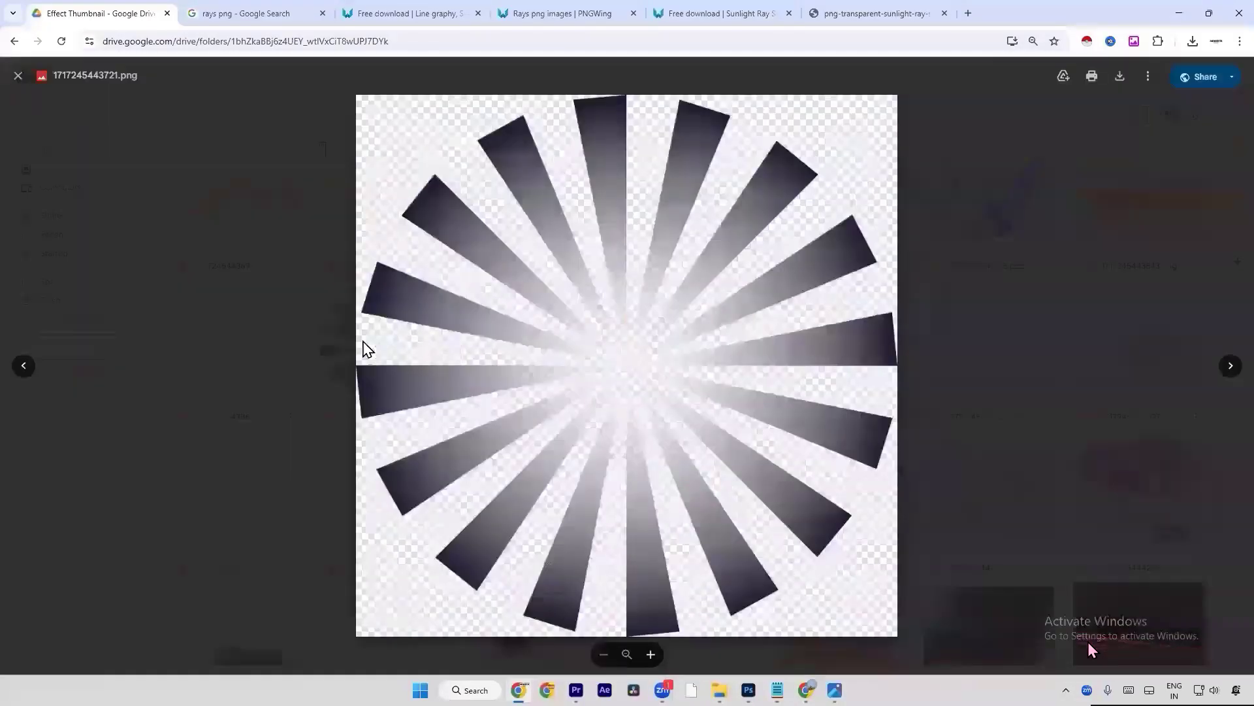
{"action": "left_click", "coordinate": [1121, 76]}
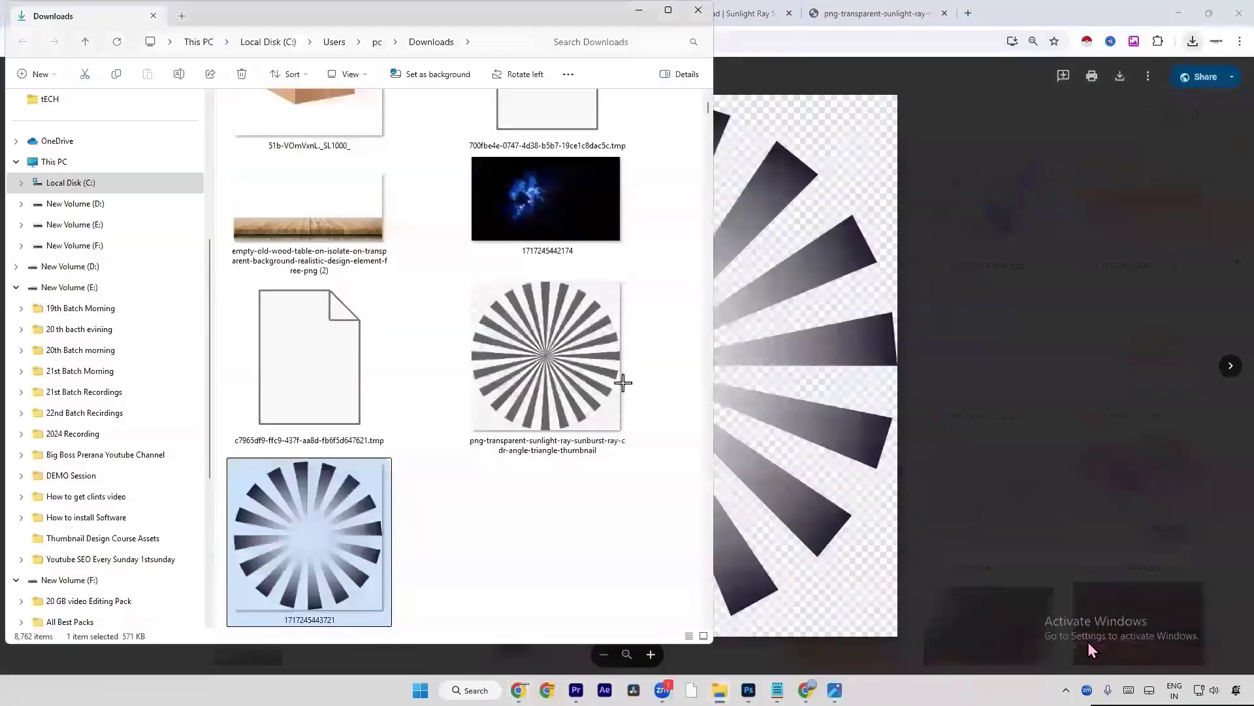
{"action": "left_click_drag", "start_coordinate": [343, 550], "coordinate": [637, 471]}
{"action": "key", "text": "alt+Tab"}
{"action": "key", "text": "alt+Tab"}
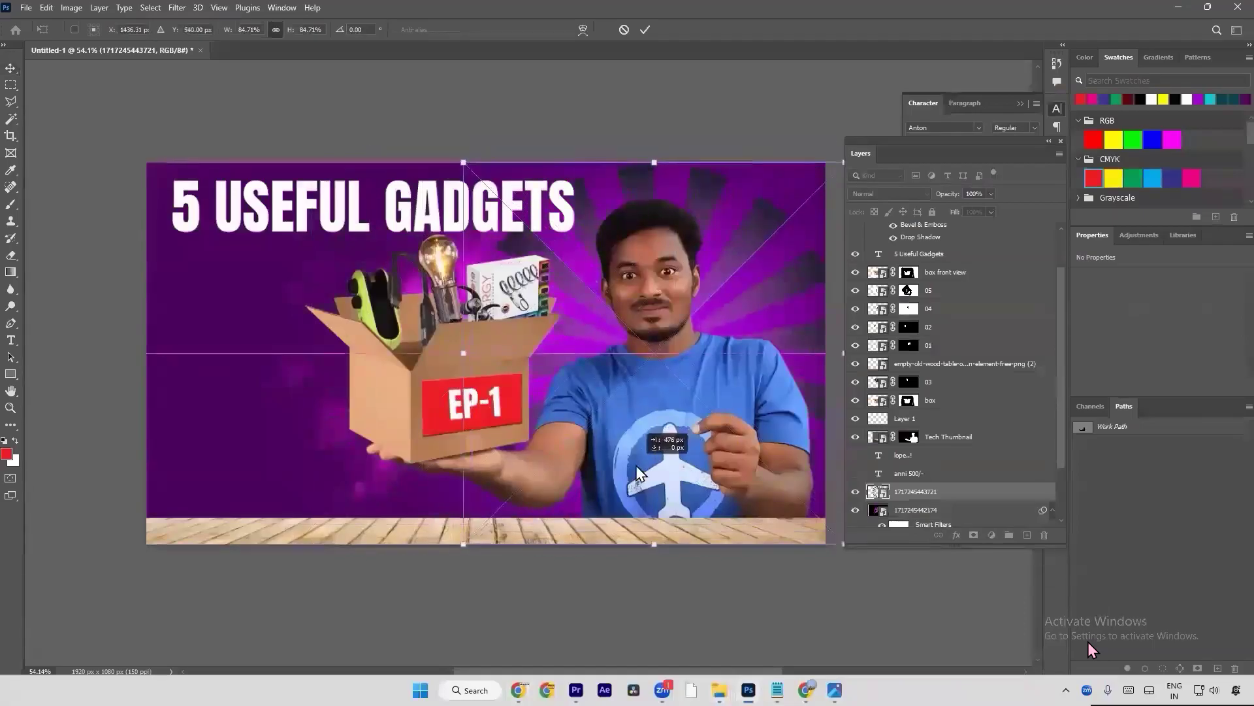
{"action": "key", "text": "Return"}
{"action": "key", "text": "a"}
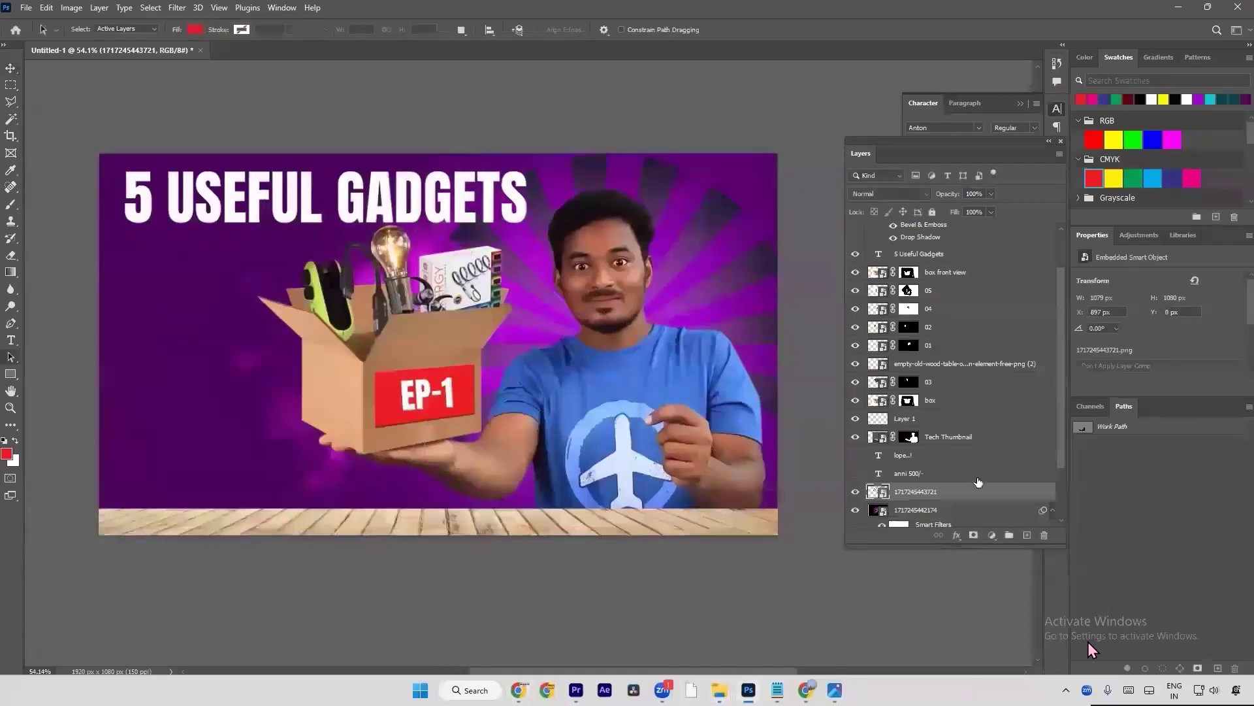
{"action": "right_click", "coordinate": [951, 493]}
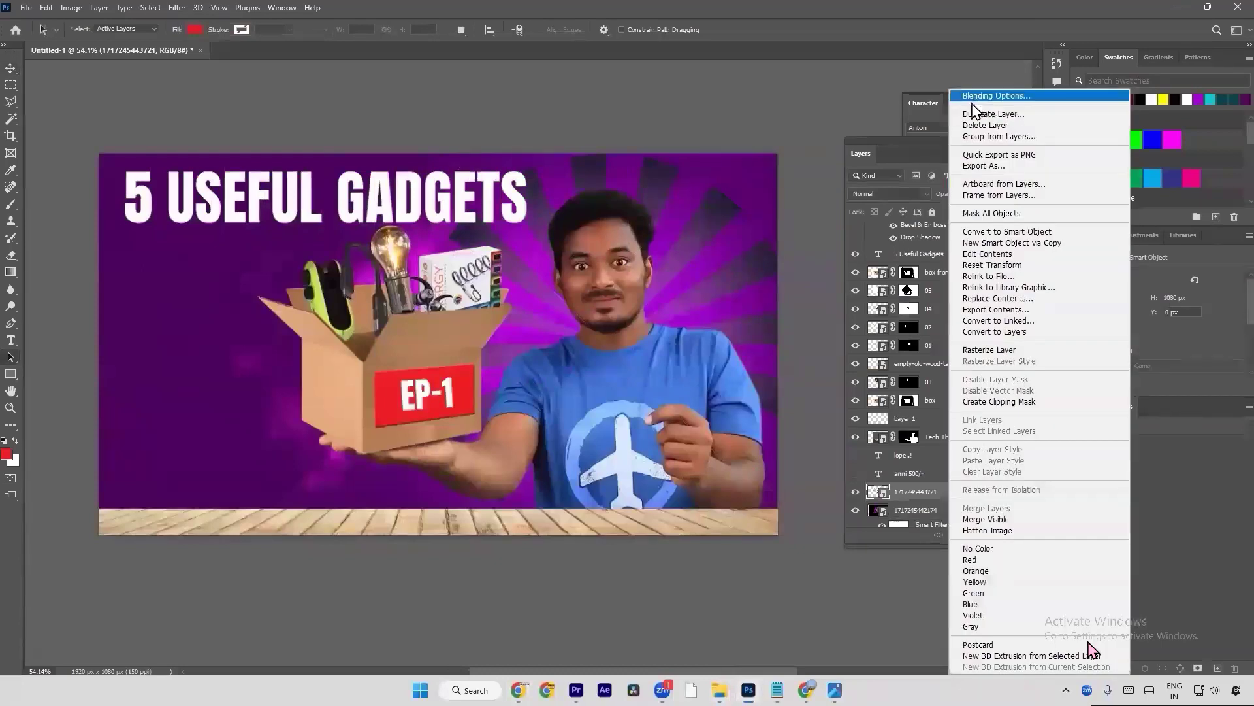
{"action": "left_click", "coordinate": [995, 97]}
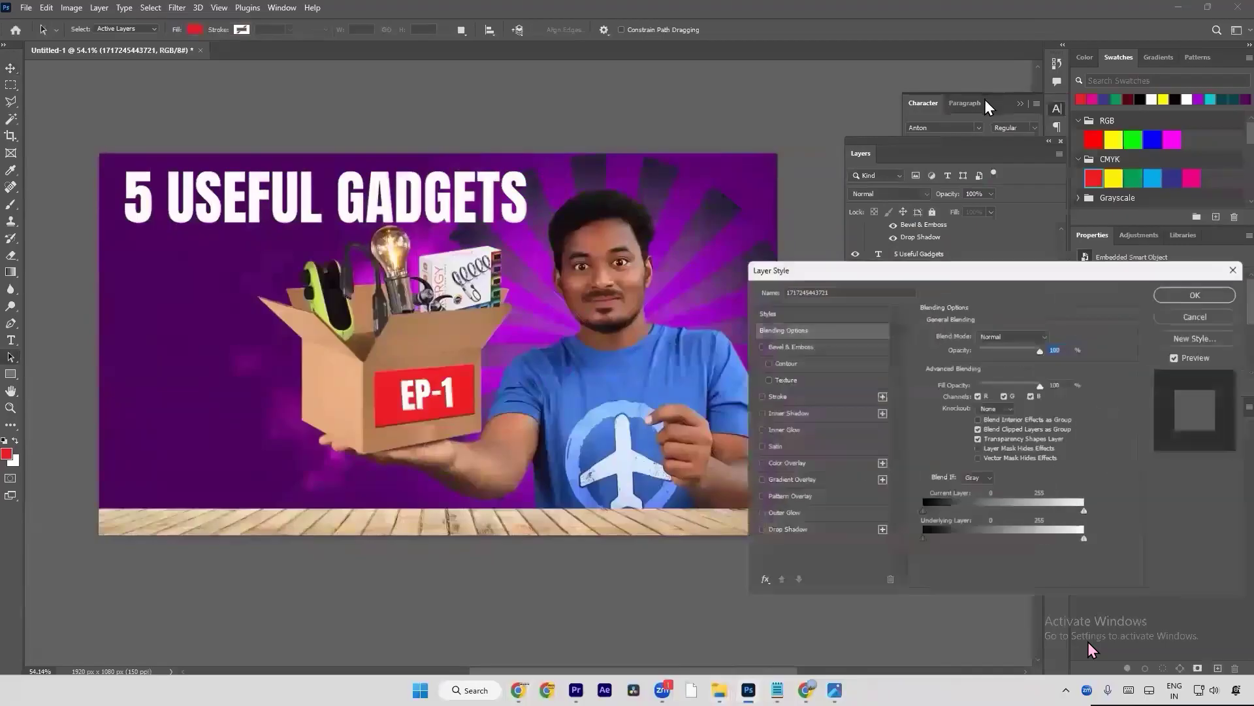
{"action": "left_click", "coordinate": [791, 464]}
{"action": "left_click", "coordinate": [1052, 336]}
{"action": "left_click", "coordinate": [582, 471]}
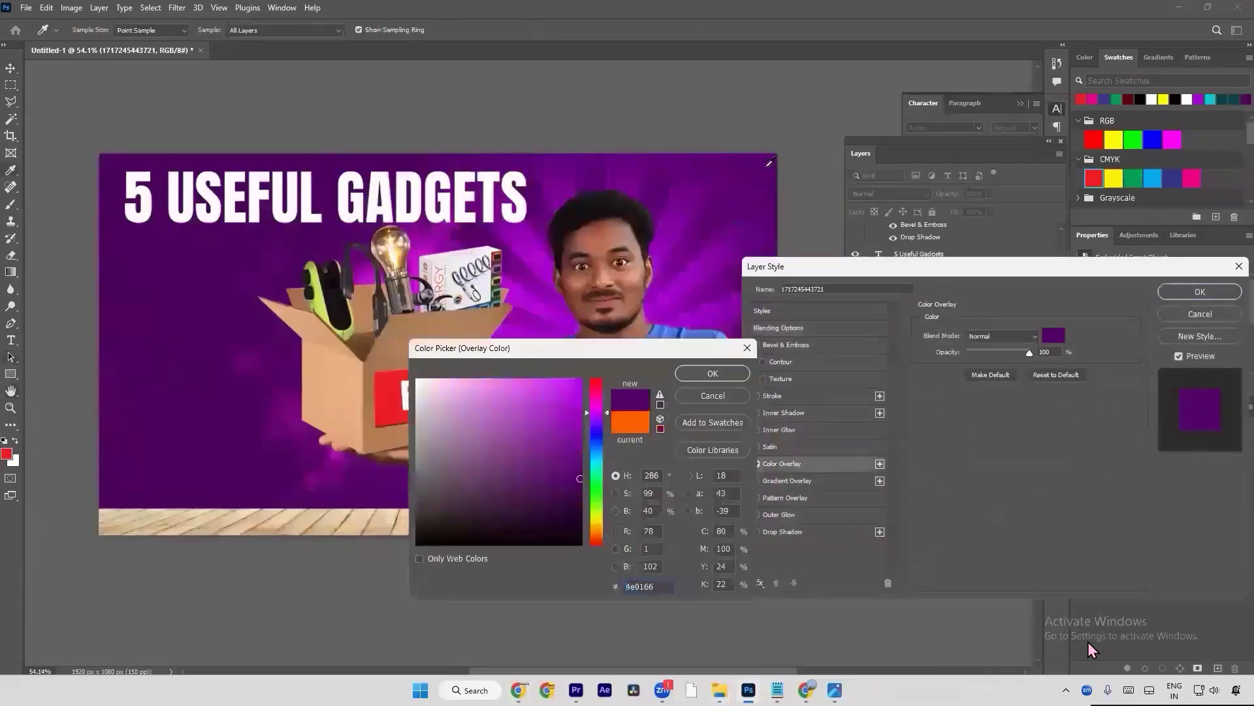
{"action": "key", "text": "Return"}
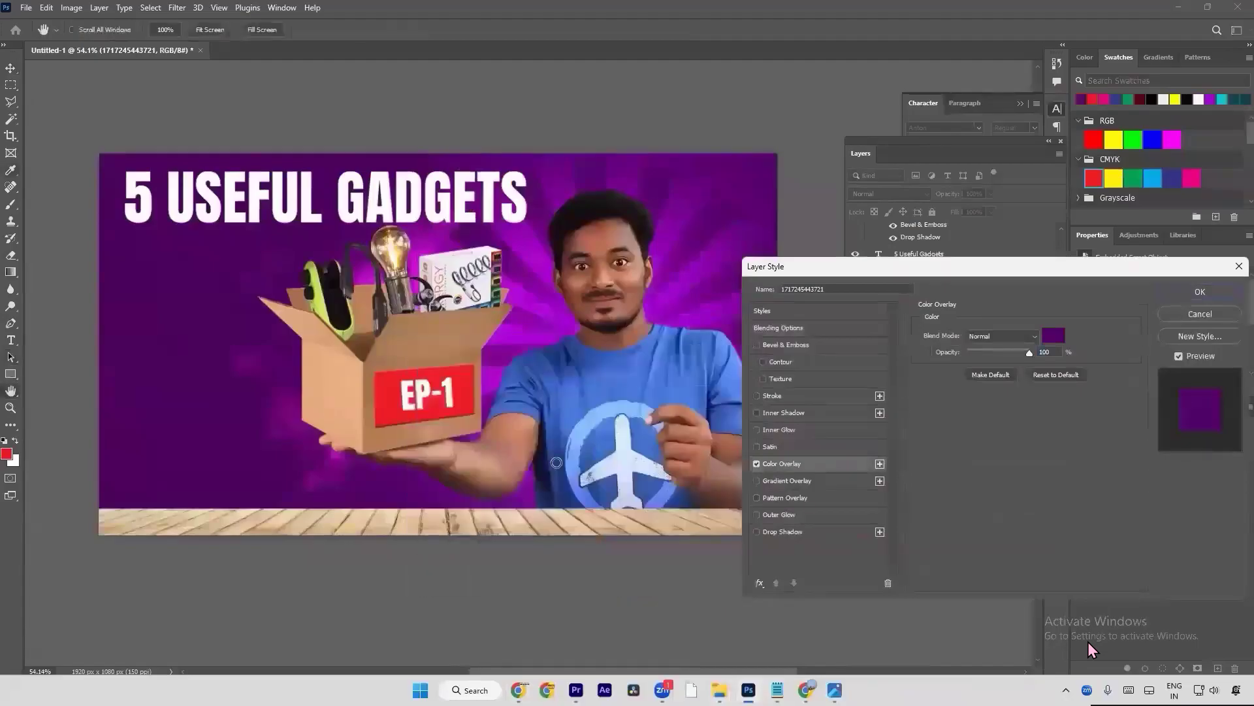
{"action": "key", "text": "Return"}
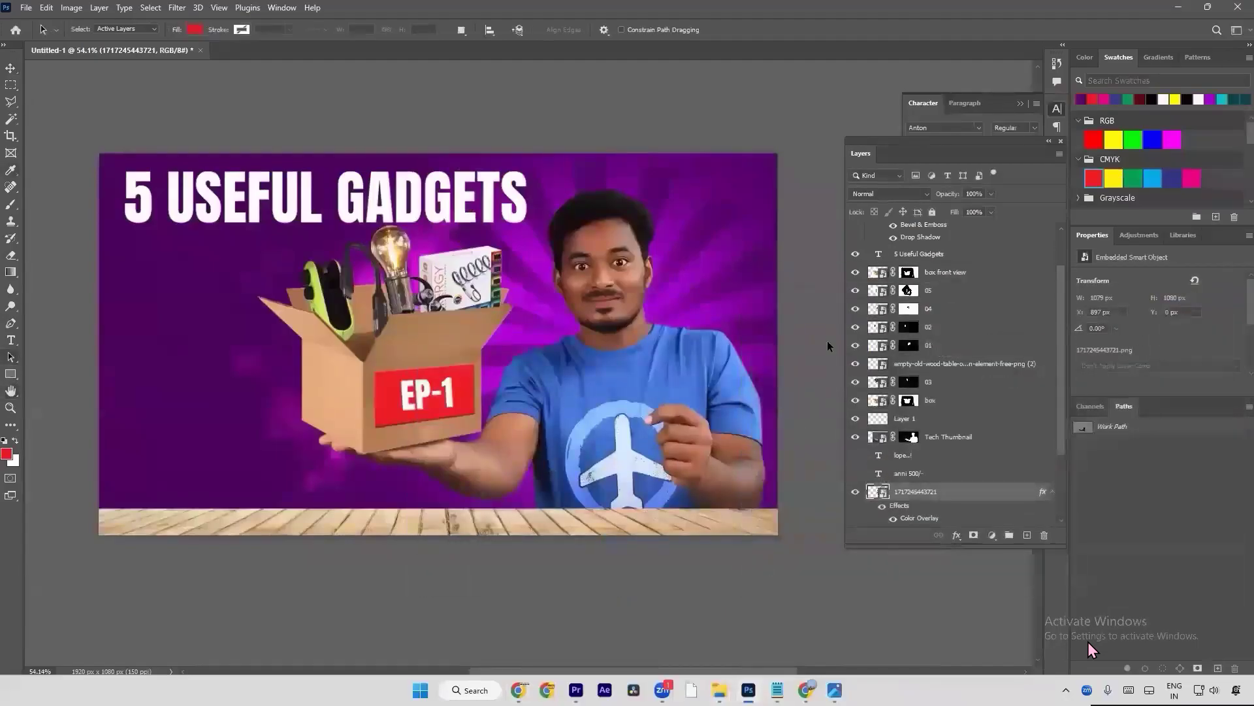
{"action": "left_click", "coordinate": [991, 194]}
{"action": "left_click_drag", "start_coordinate": [989, 209], "coordinate": [943, 213]}
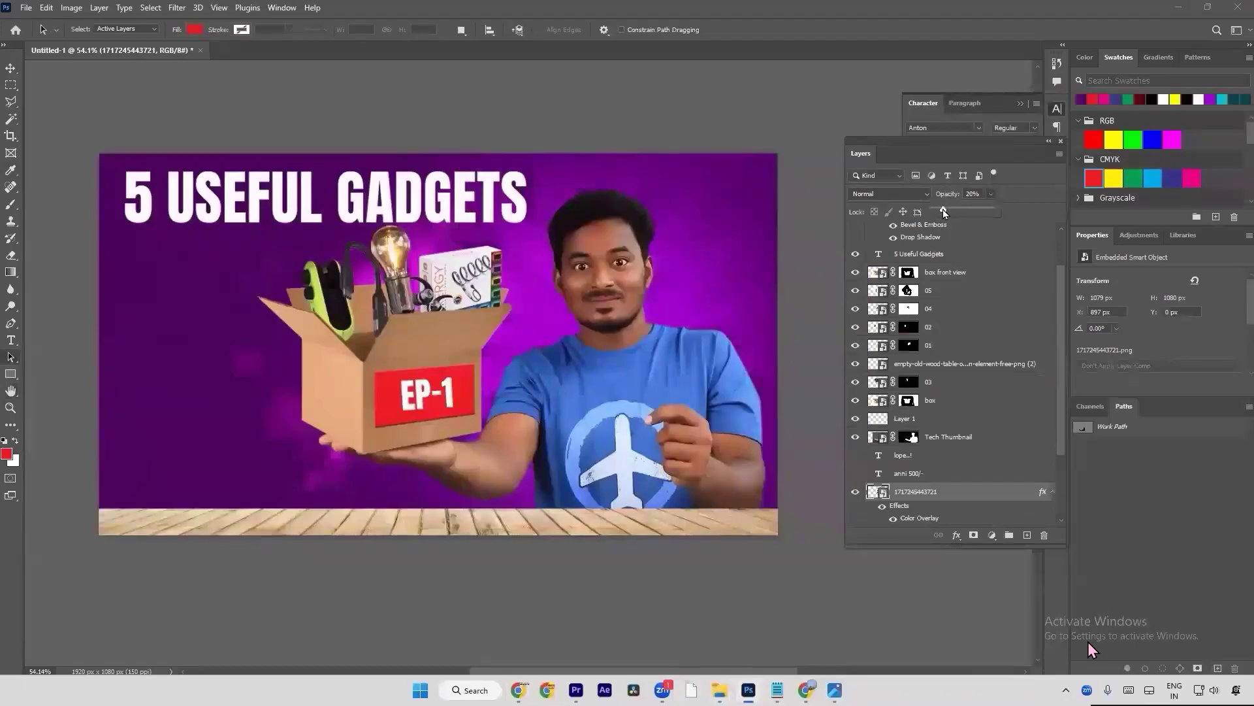
{"action": "left_click", "coordinate": [740, 232]}
{"action": "key", "text": "v"}
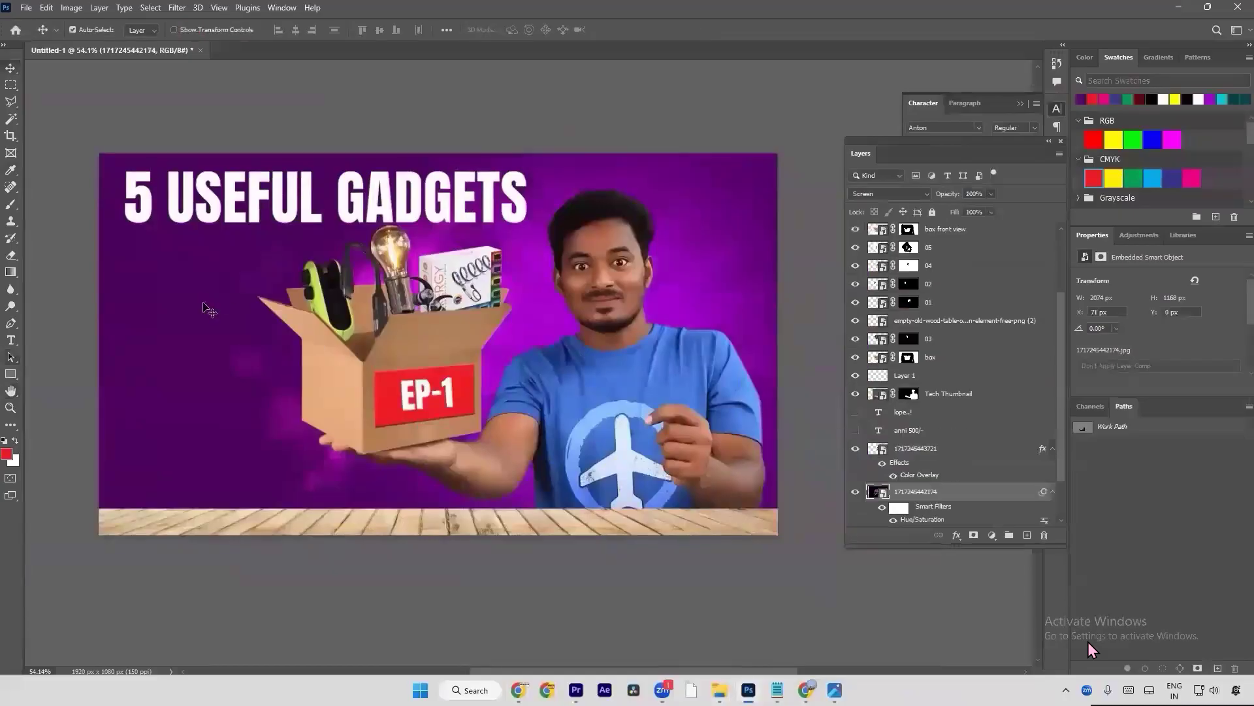
{"action": "left_click_drag", "start_coordinate": [163, 283], "coordinate": [243, 394]}
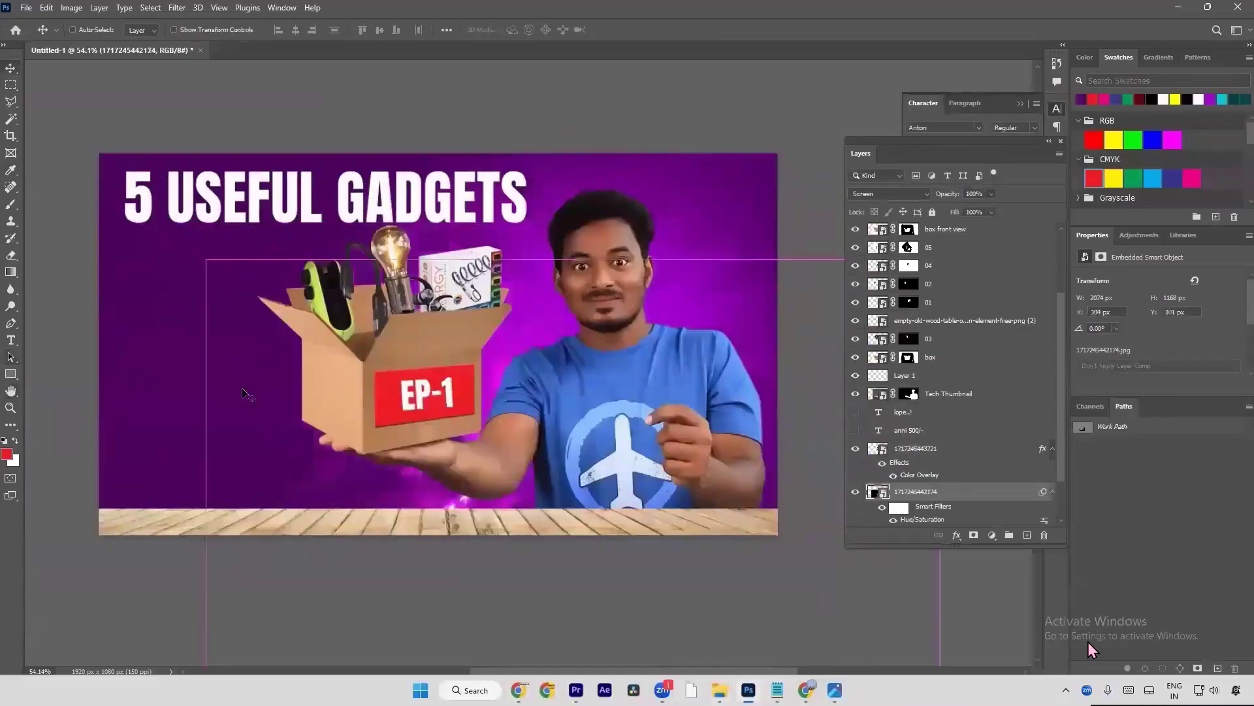
{"action": "key", "text": "ctrl+z"}
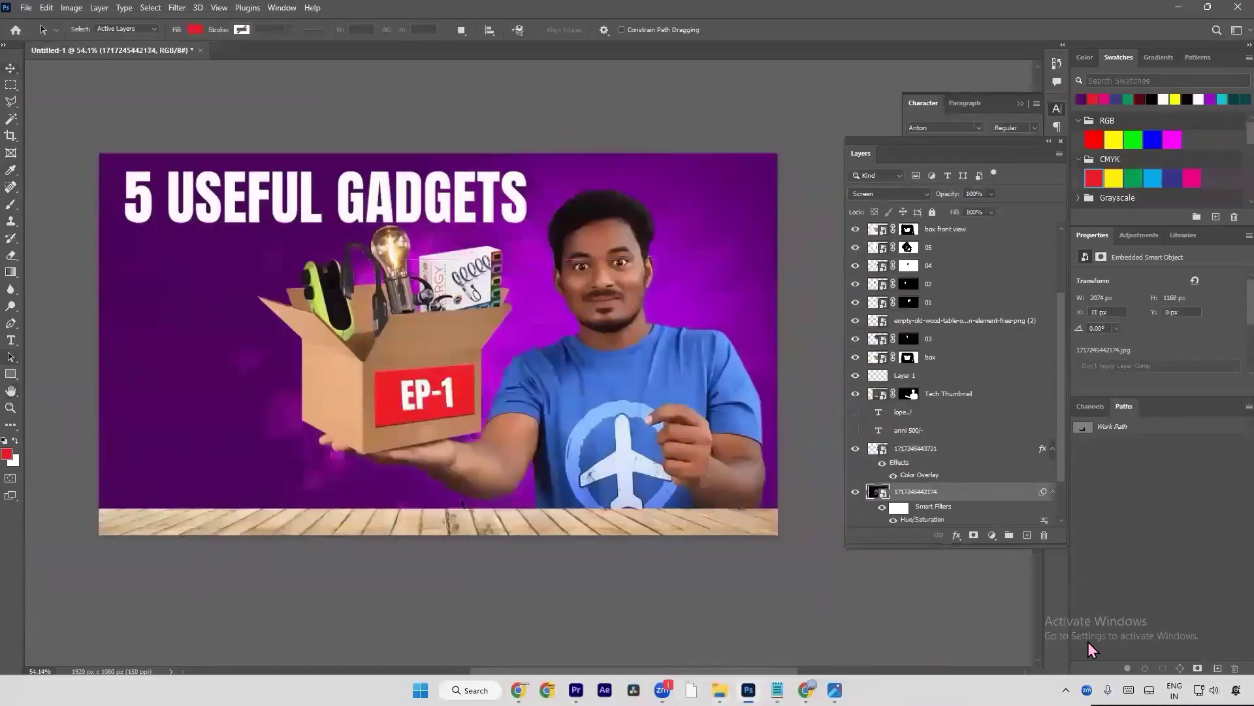
{"action": "left_click", "coordinate": [587, 338], "text": "ctrl"}
{"action": "left_click_drag", "start_coordinate": [580, 211], "coordinate": [672, 382]}
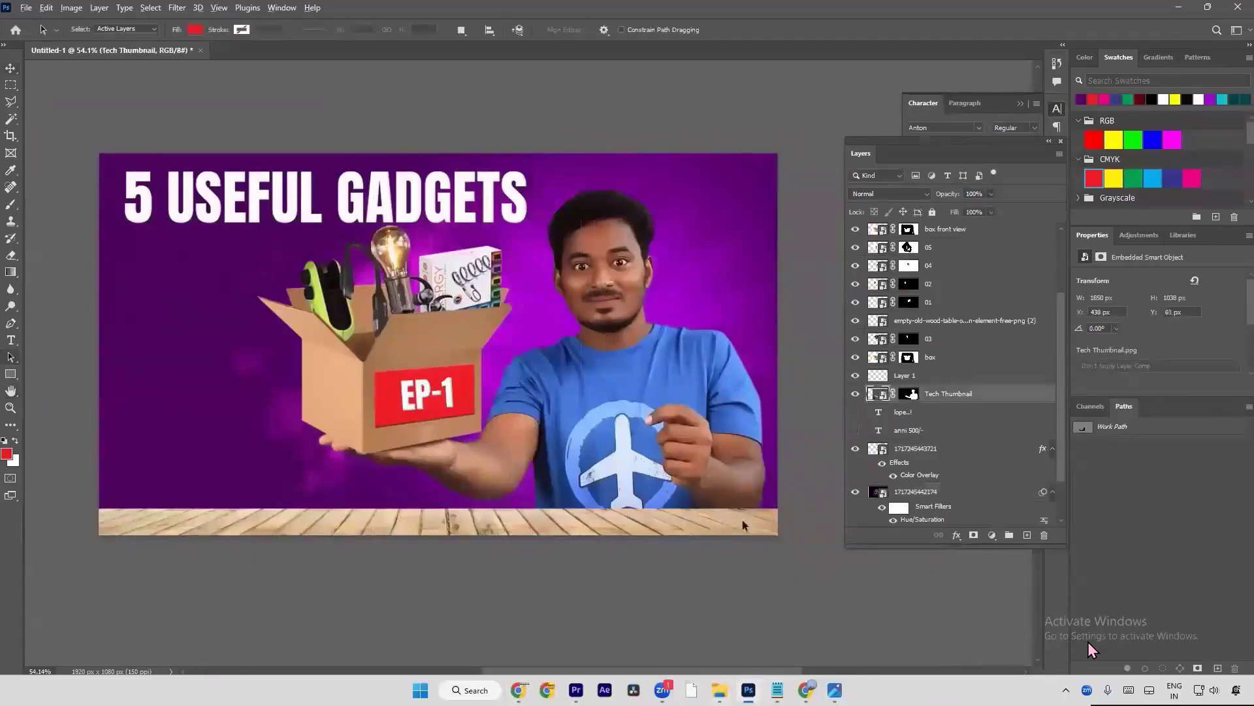
Step: Add a new blank layer directly above the wooden table layer
{"action": "scroll", "coordinate": [745, 526], "scroll_direction": "up", "scroll_amount": 1}
{"action": "scroll", "coordinate": [348, 525], "scroll_direction": "down", "scroll_amount": 4}
{"action": "left_click_drag", "start_coordinate": [353, 525], "coordinate": [358, 522]}
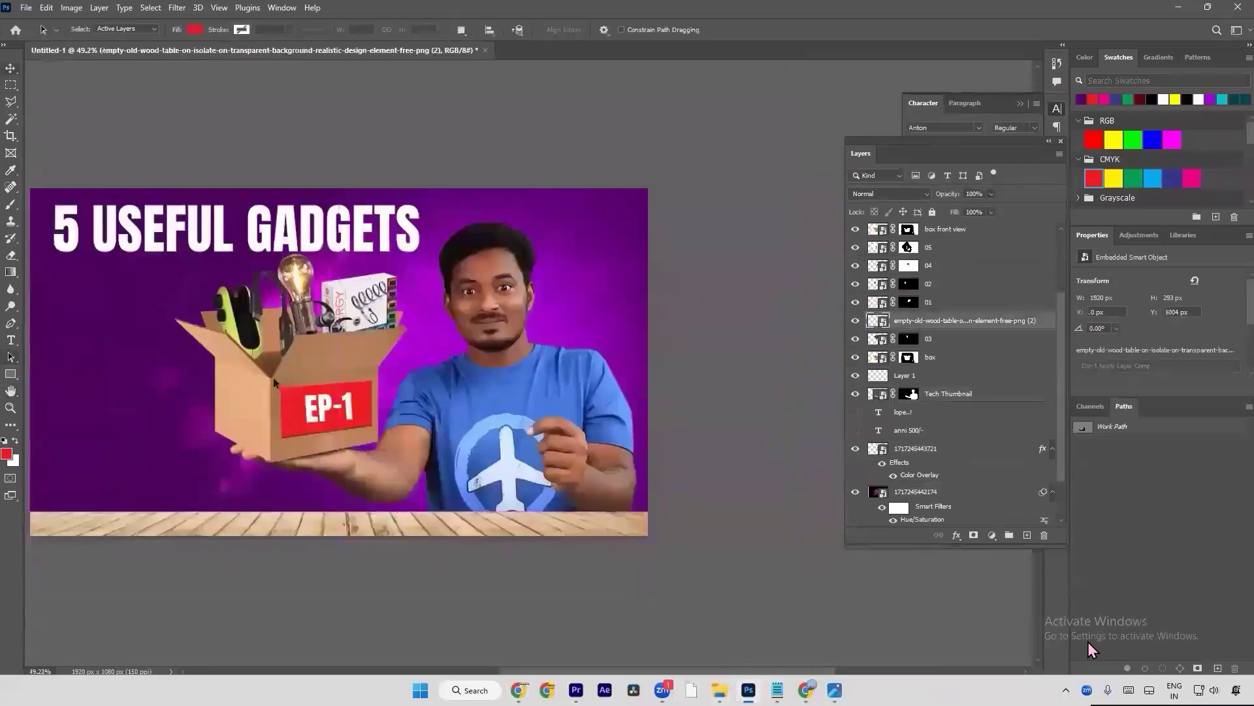
{"action": "key", "text": "v"}
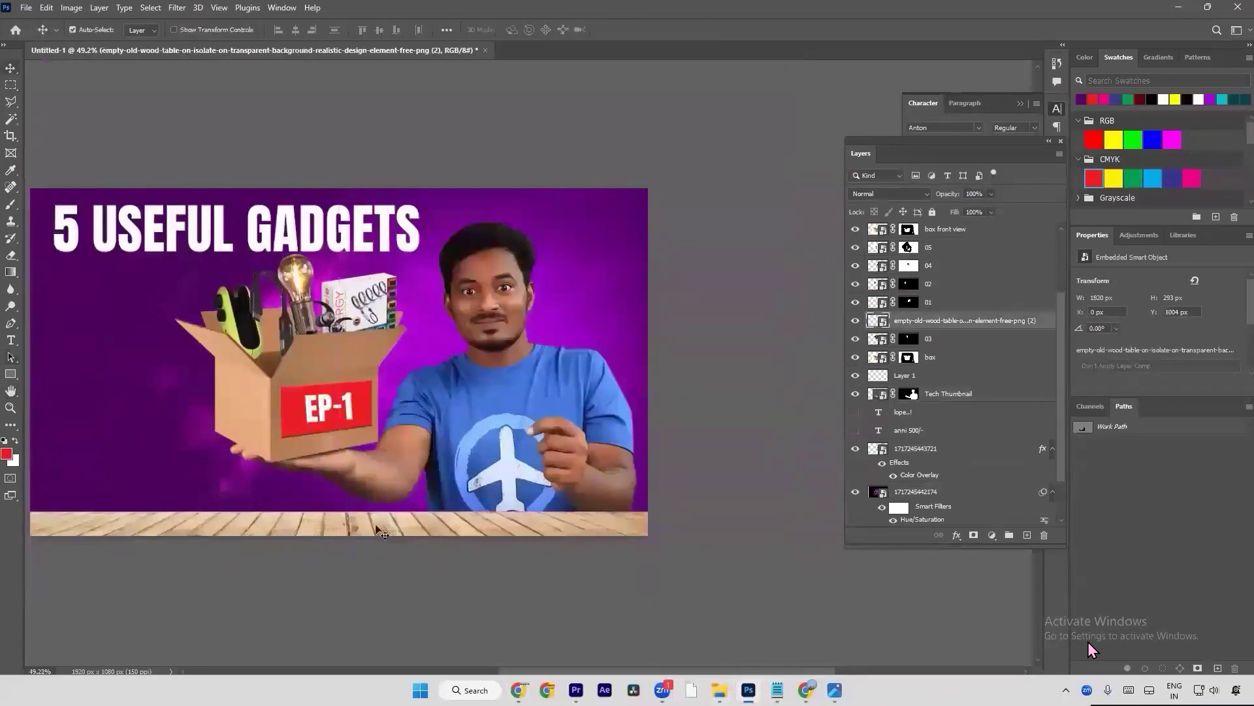
{"action": "right_click", "coordinate": [408, 534]}
{"action": "left_click", "coordinate": [427, 539]}
{"action": "left_click", "coordinate": [1025, 534]}
Step: Paint soft black strokes with a 150 px brush along the wooden table on the new layer as shading
{"action": "key", "text": "b"}
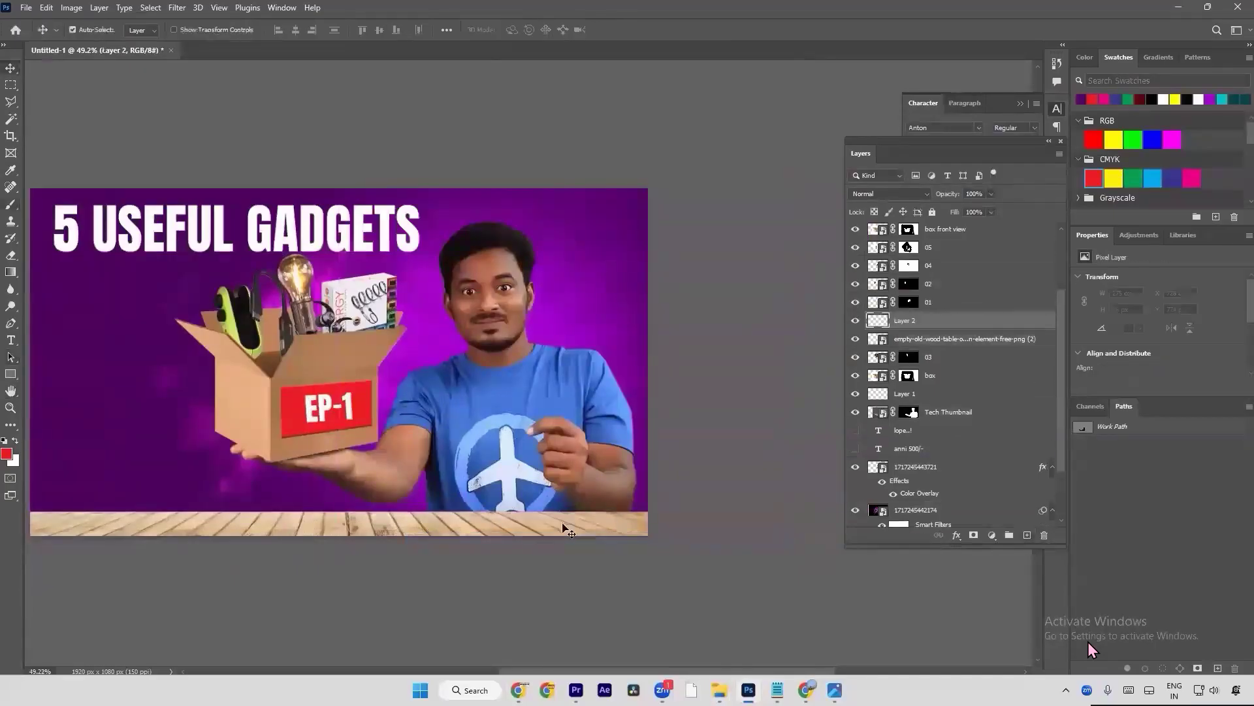
{"action": "key", "text": "bracketright"}
{"action": "key", "text": "bracketright"}
{"action": "key", "text": "bracketright"}
{"action": "key", "text": "bracketright"}
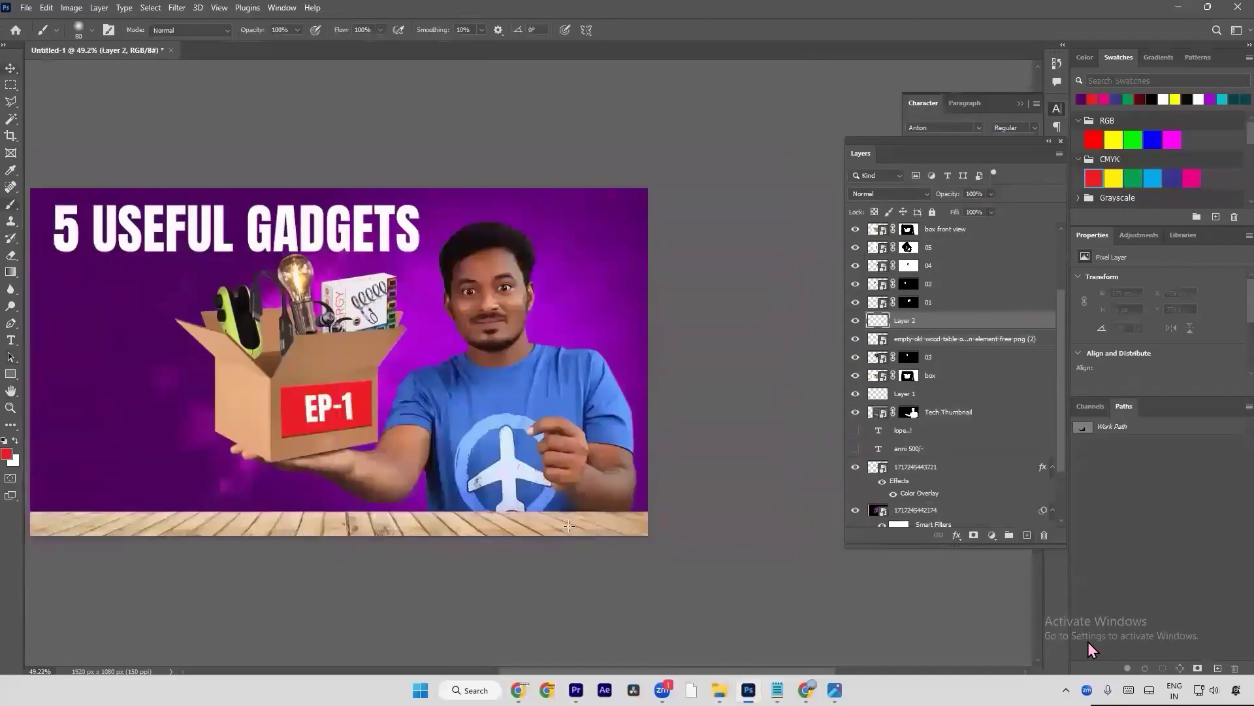
{"action": "key", "text": "Caps_Lock"}
{"action": "key", "text": "bracketleft"}
{"action": "key", "text": "bracketleft"}
{"action": "key", "text": "bracketleft"}
{"action": "key", "text": "bracketleft"}
{"action": "key", "text": "bracketleft"}
{"action": "left_click", "coordinate": [597, 521]}
{"action": "key", "text": "ctrl+z"}
{"action": "key", "text": "d"}
{"action": "left_click", "coordinate": [577, 524]}
{"action": "mouse_move", "coordinate": [588, 527]}
{"action": "left_mouse_down"}
{"action": "mouse_move", "coordinate": [837, 534]}
{"action": "mouse_move", "coordinate": [621, 522]}
{"action": "left_mouse_up"}
{"action": "scroll", "coordinate": [640, 525], "scroll_direction": "up", "scroll_amount": 2}
{"action": "left_click", "coordinate": [661, 523]}
{"action": "left_click", "coordinate": [578, 518]}
{"action": "left_click_drag", "start_coordinate": [445, 526], "coordinate": [507, 528]}
{"action": "left_click", "coordinate": [550, 523]}
{"action": "mouse_move", "coordinate": [708, 535]}
{"action": "left_mouse_down"}
{"action": "mouse_move", "coordinate": [731, 574]}
{"action": "mouse_move", "coordinate": [588, 549]}
{"action": "left_mouse_up"}
{"action": "left_click_drag", "start_coordinate": [232, 535], "coordinate": [179, 542]}
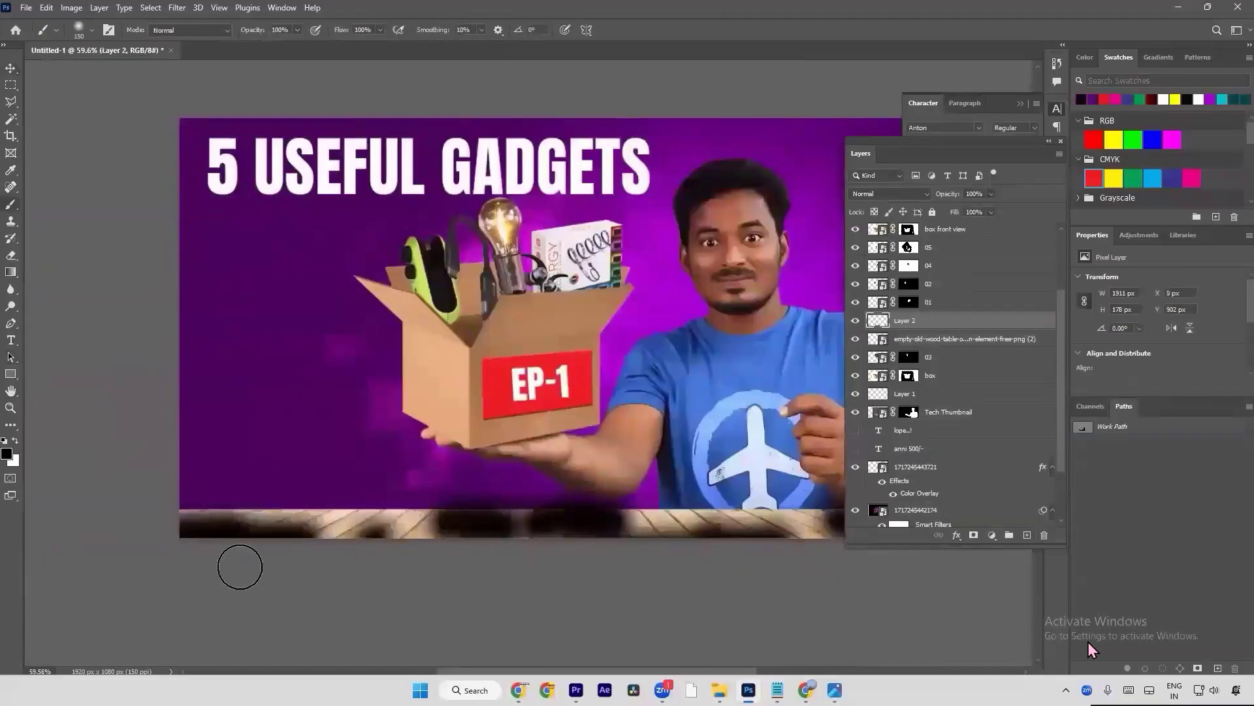
Step: Set the opacity of the painted shading layer to 28%, comparing the table with and without it
{"action": "key", "text": "a"}
{"action": "left_click", "coordinate": [990, 194]}
{"action": "left_click_drag", "start_coordinate": [962, 208], "coordinate": [954, 209]}
{"action": "left_click_drag", "start_coordinate": [682, 537], "coordinate": [415, 456]}
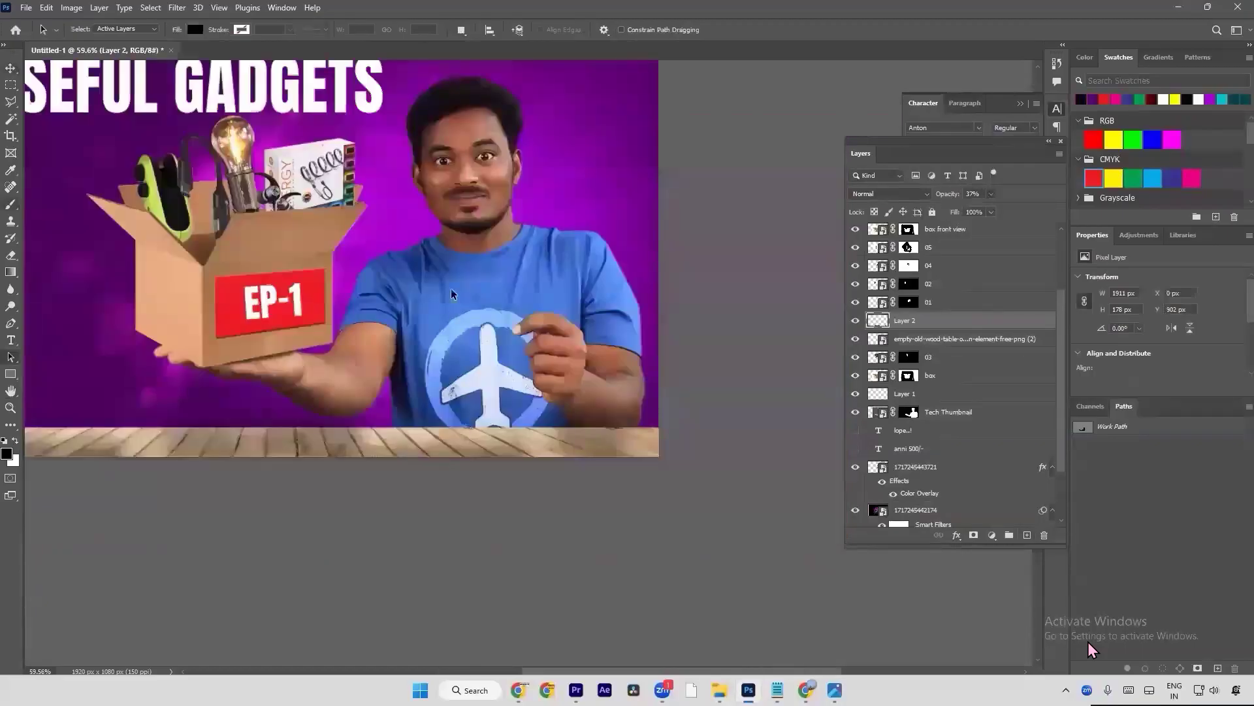
{"action": "left_click", "coordinate": [854, 324]}
{"action": "left_click", "coordinate": [854, 325]}
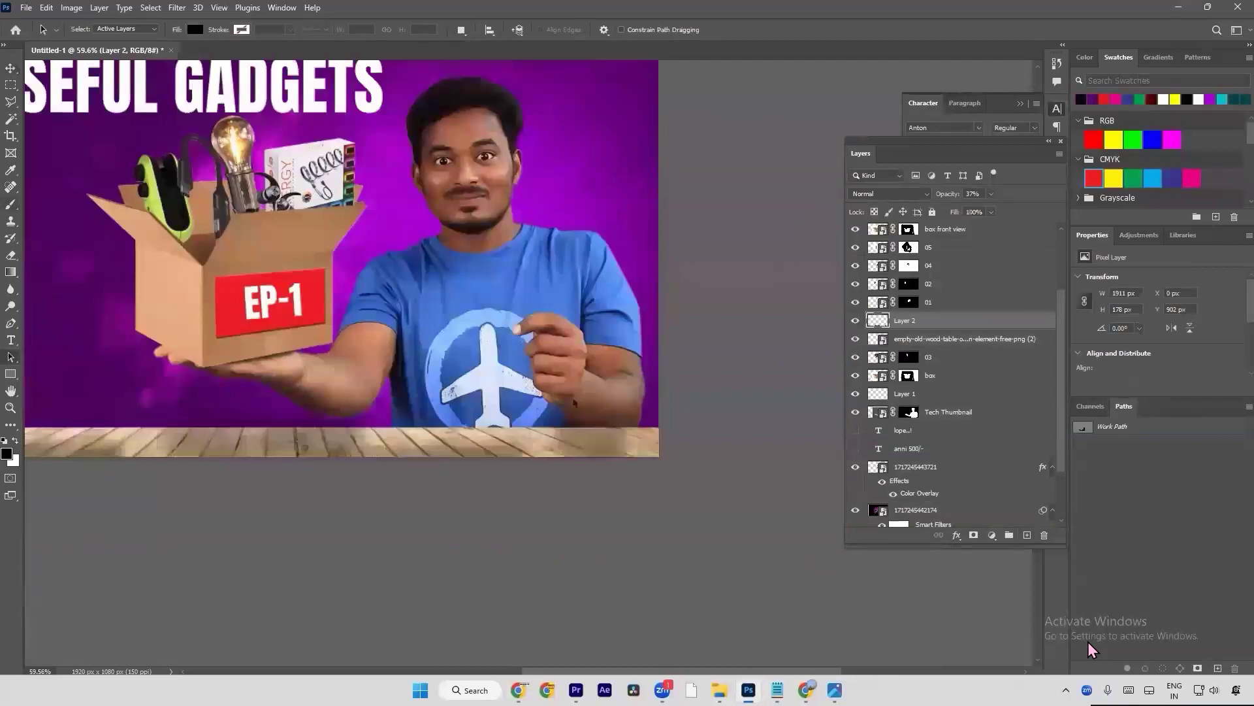
{"action": "left_click_drag", "start_coordinate": [949, 195], "coordinate": [948, 198]}
{"action": "key", "text": "ctrl+0"}
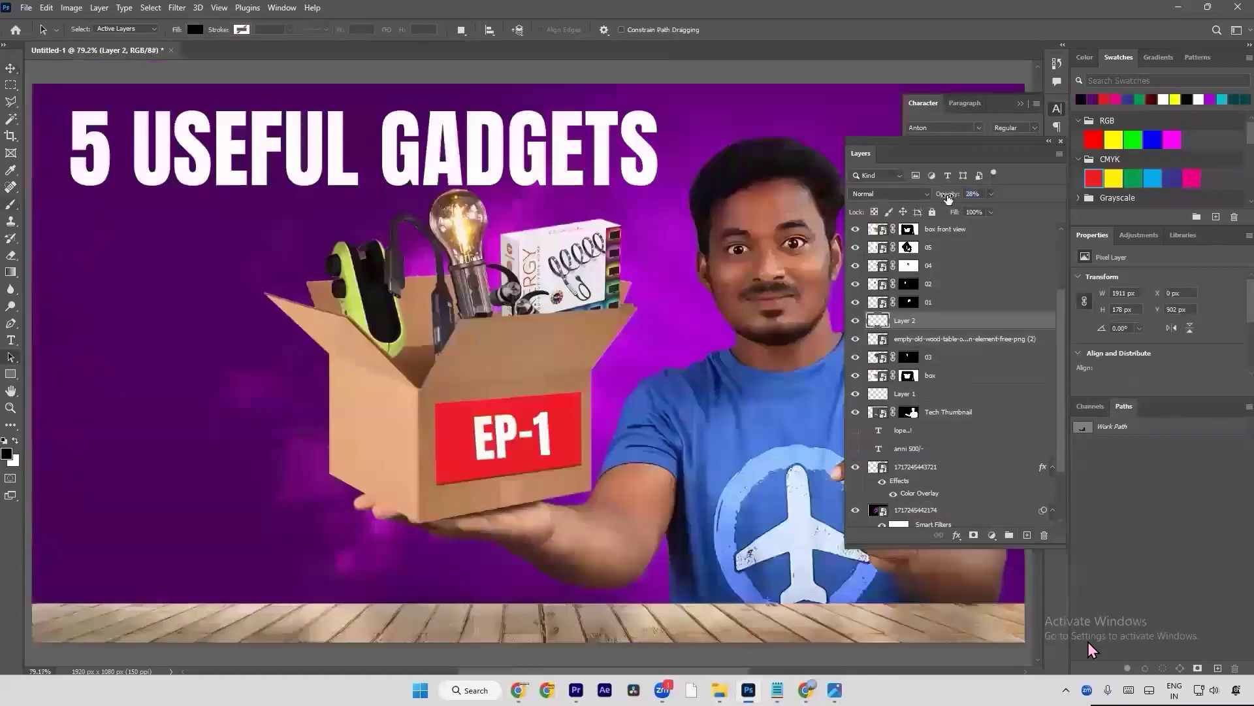
Step: Lower the opacity of the background light-glow layer beneath the box and hand
{"action": "key", "text": "ctrl+minus"}
{"action": "key", "text": "v"}
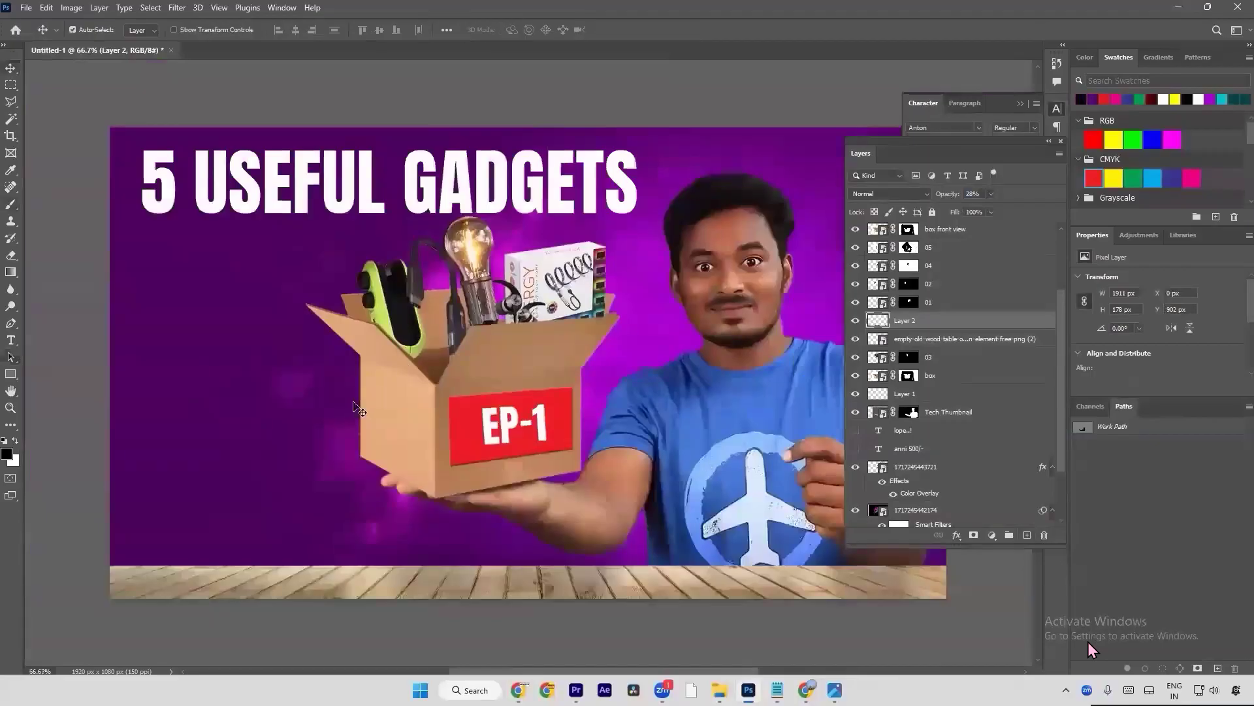
{"action": "left_click", "coordinate": [363, 507]}
{"action": "left_click", "coordinate": [991, 194]}
{"action": "left_click_drag", "start_coordinate": [993, 210], "coordinate": [951, 211]}
Step: Add an orange-to-yellow linear Gradient Overlay at 90° to the 5 Useful Gadgets title, without reversing it
{"action": "left_click", "coordinate": [497, 187]}
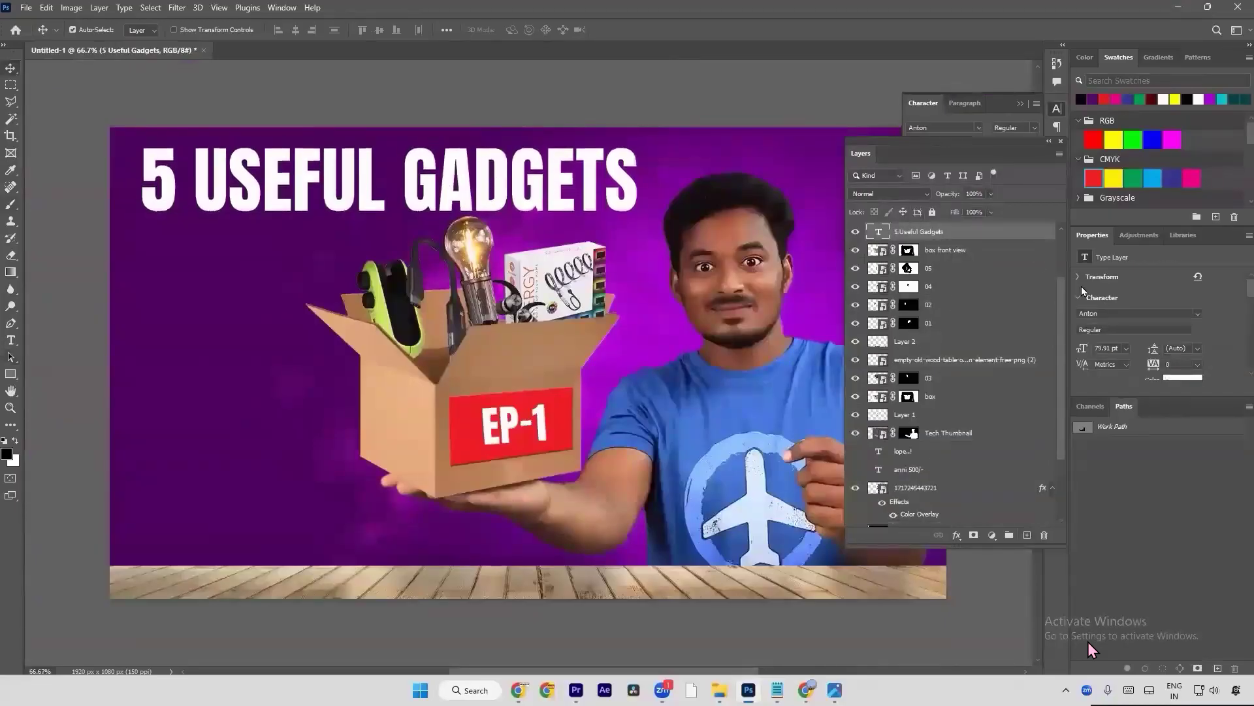
{"action": "right_click", "coordinate": [957, 232]}
{"action": "left_click", "coordinate": [995, 79]}
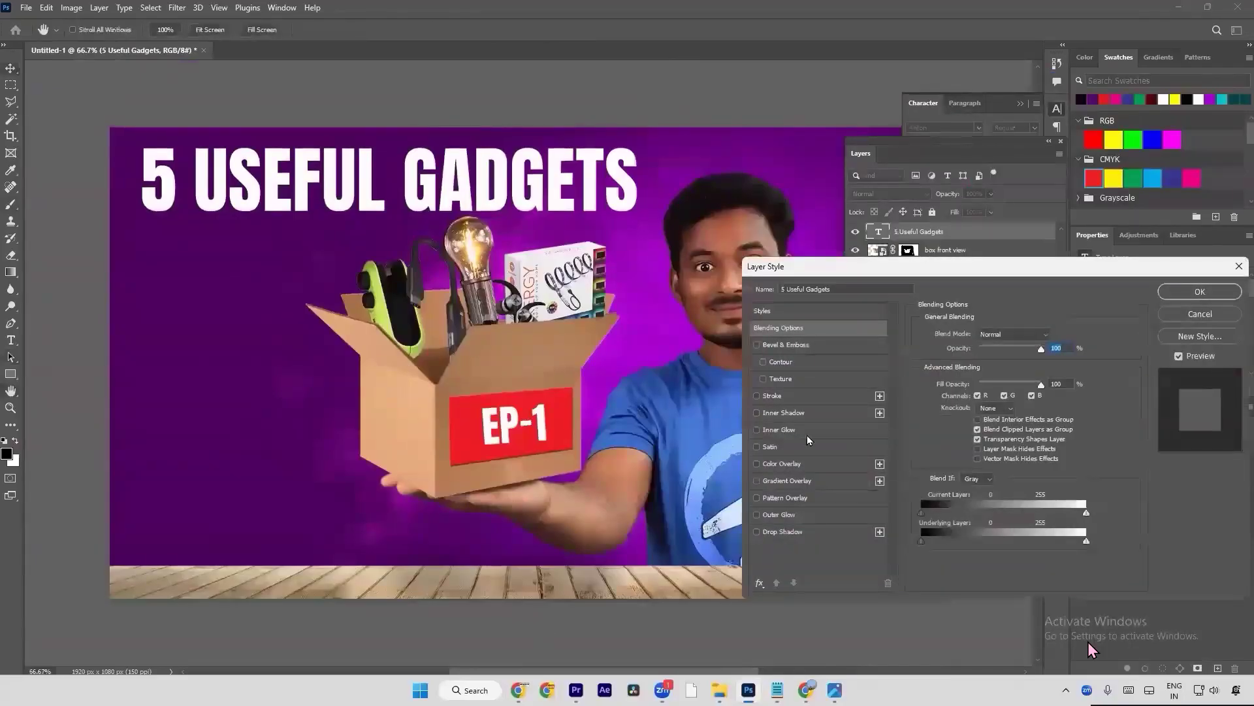
{"action": "left_click", "coordinate": [802, 482]}
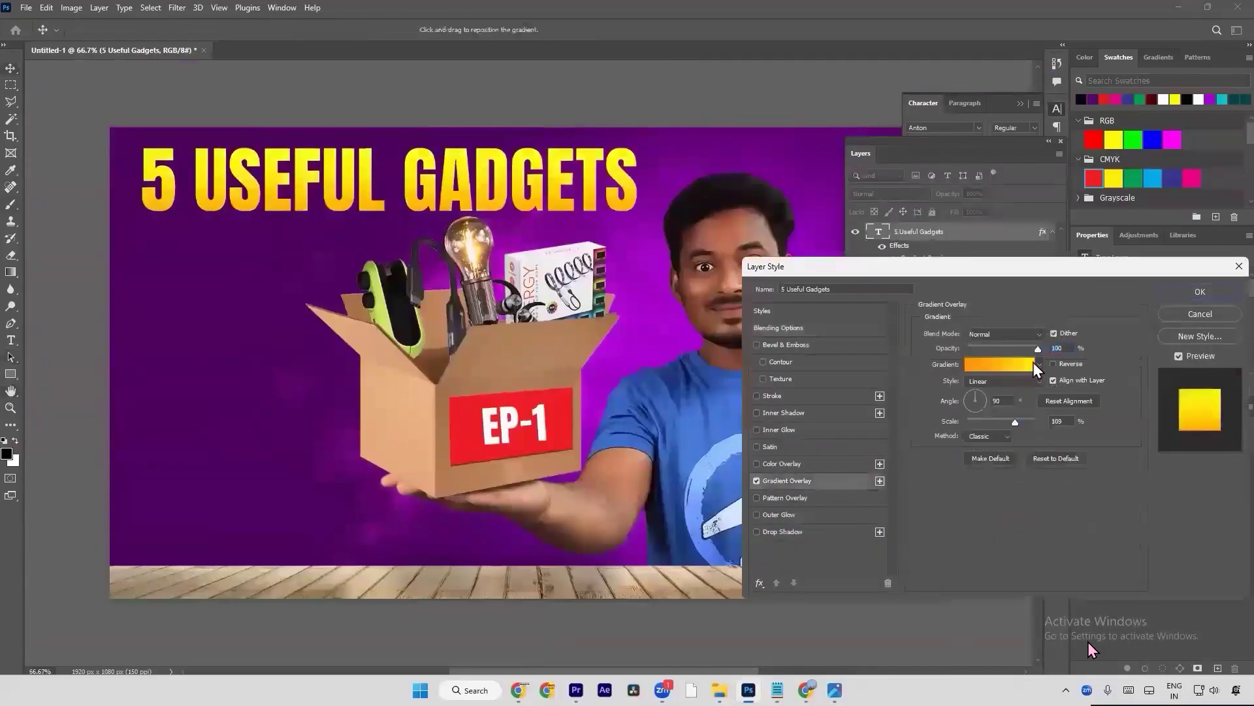
{"action": "left_click", "coordinate": [1039, 365]}
{"action": "scroll", "coordinate": [940, 478], "scroll_direction": "down", "scroll_amount": 4}
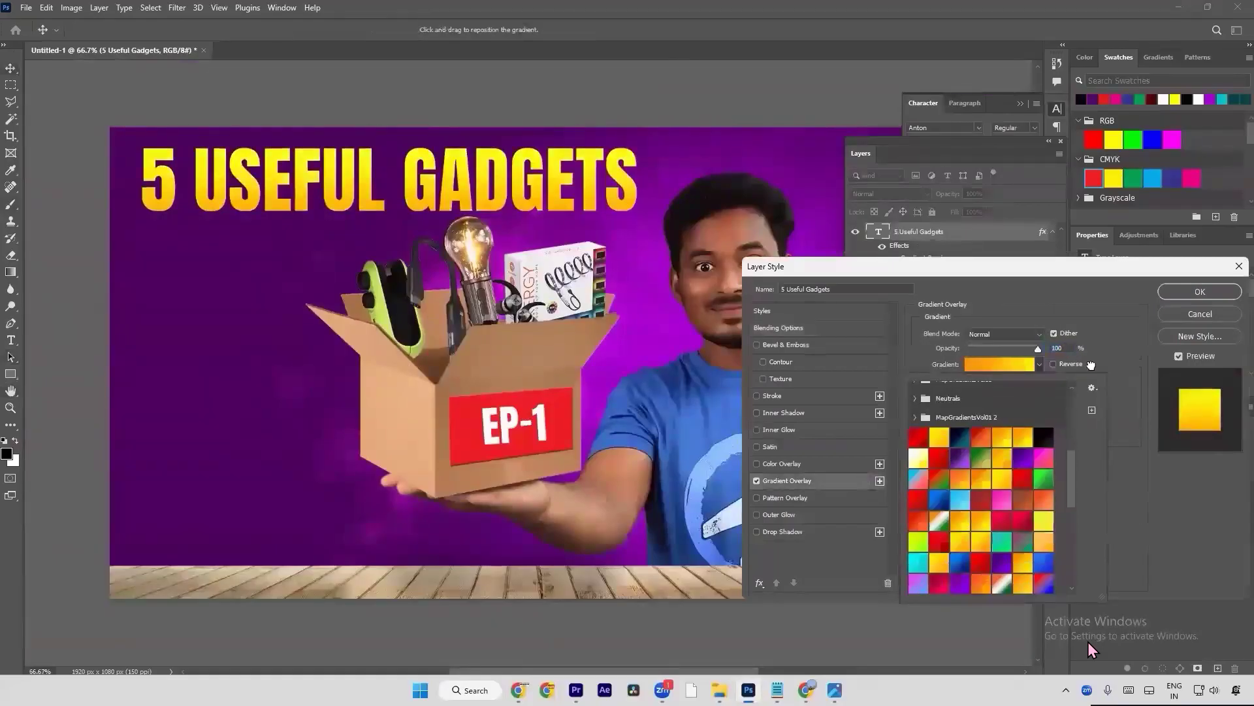
{"action": "left_click", "coordinate": [1088, 366]}
{"action": "left_click", "coordinate": [1084, 367]}
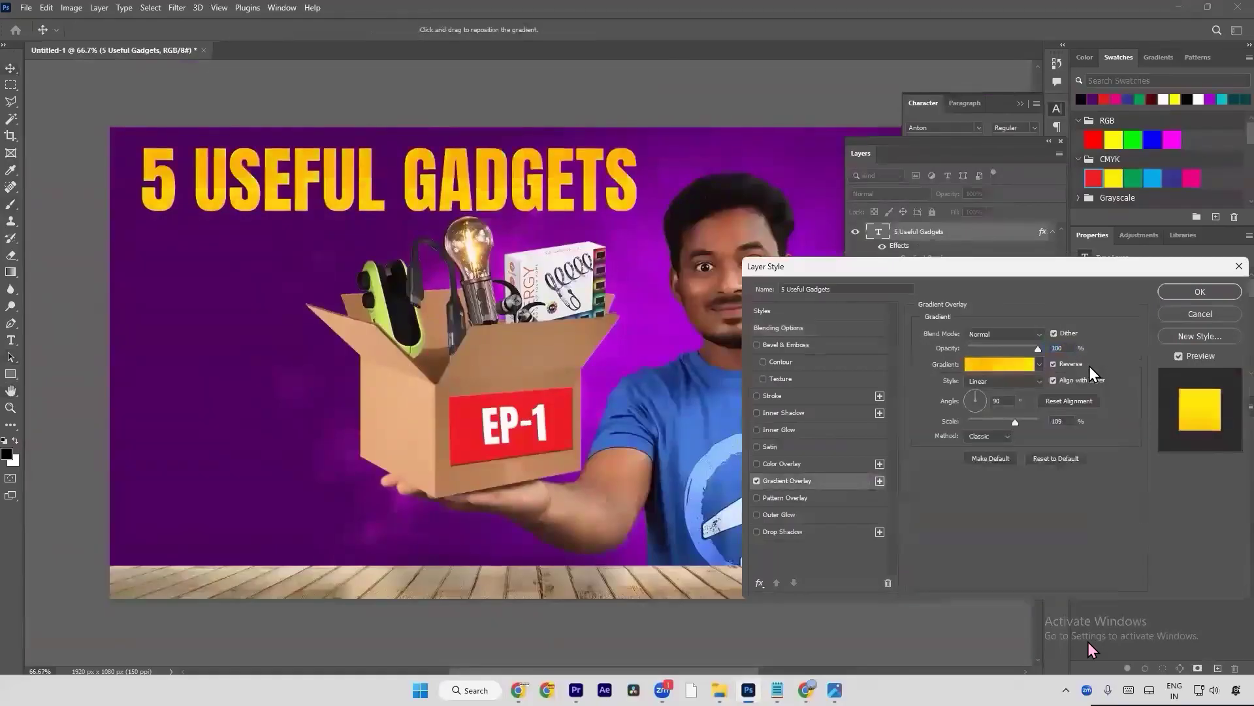
Step: Add a white 6 px outside Stroke to the 5 Useful Gadgets title and apply the layer style
{"action": "left_click", "coordinate": [810, 398]}
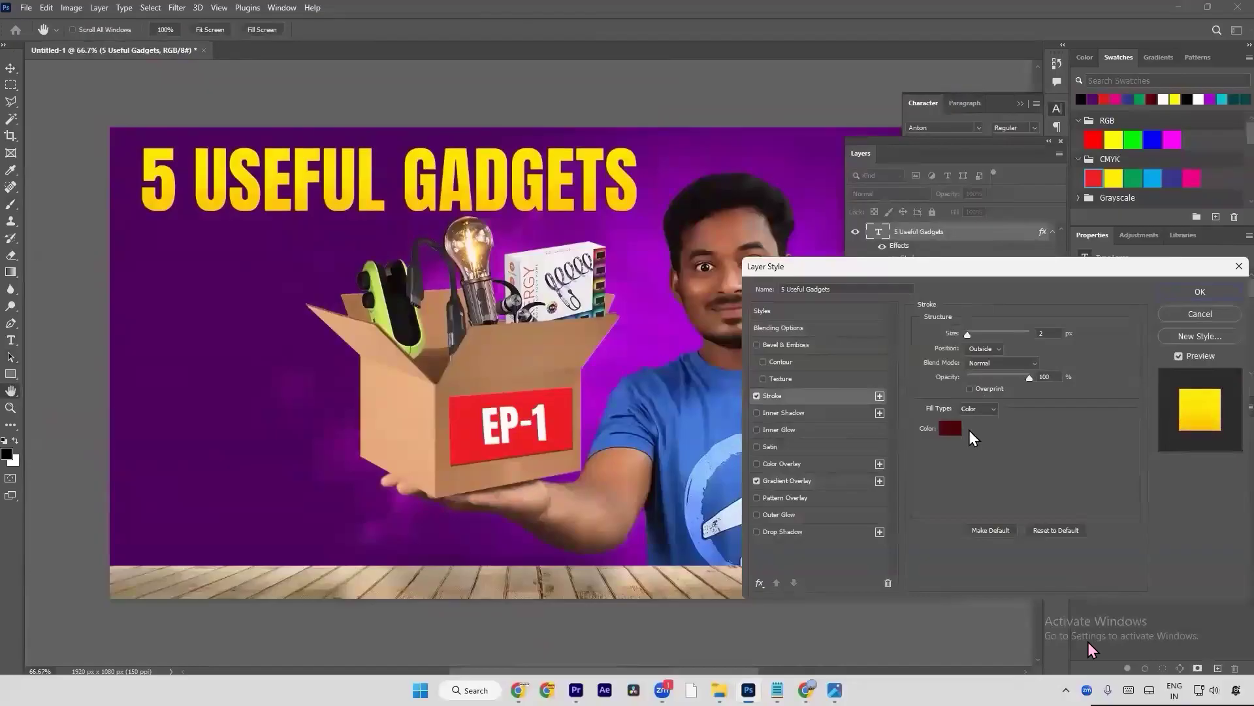
{"action": "left_click", "coordinate": [951, 429]}
{"action": "left_click_drag", "start_coordinate": [457, 419], "coordinate": [298, 290]}
{"action": "key", "text": "Return"}
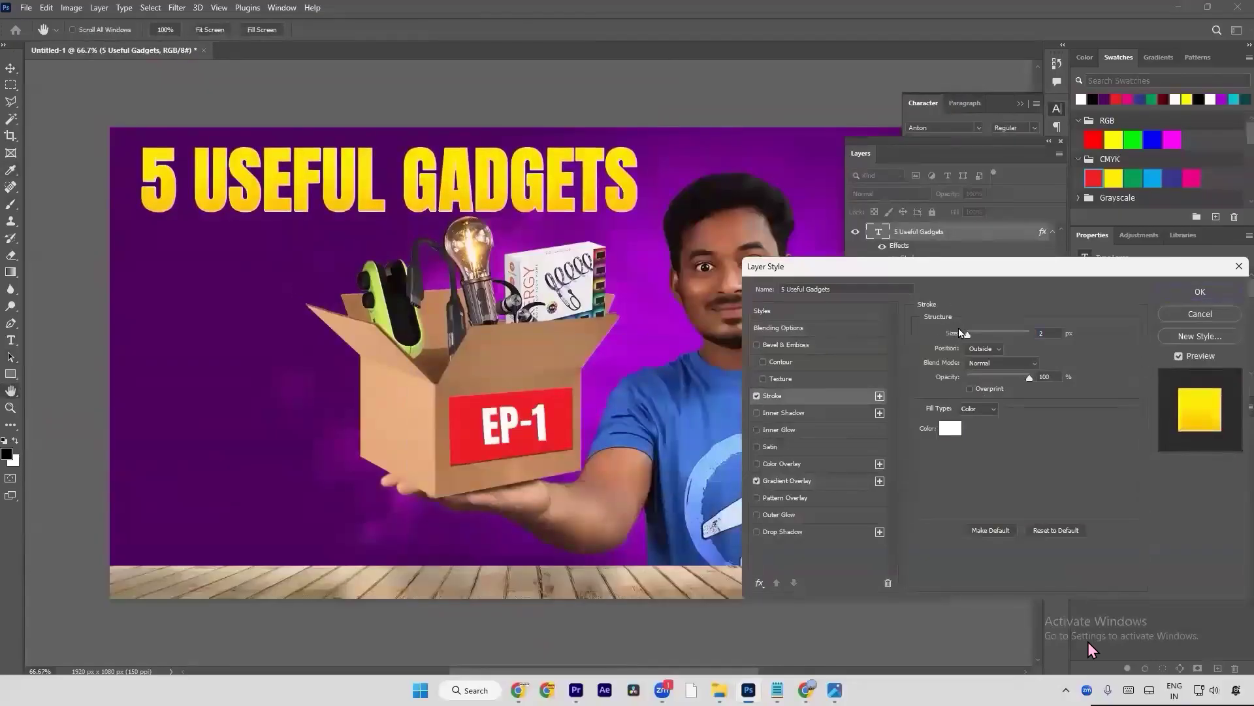
{"action": "left_click_drag", "start_coordinate": [961, 332], "coordinate": [970, 333]}
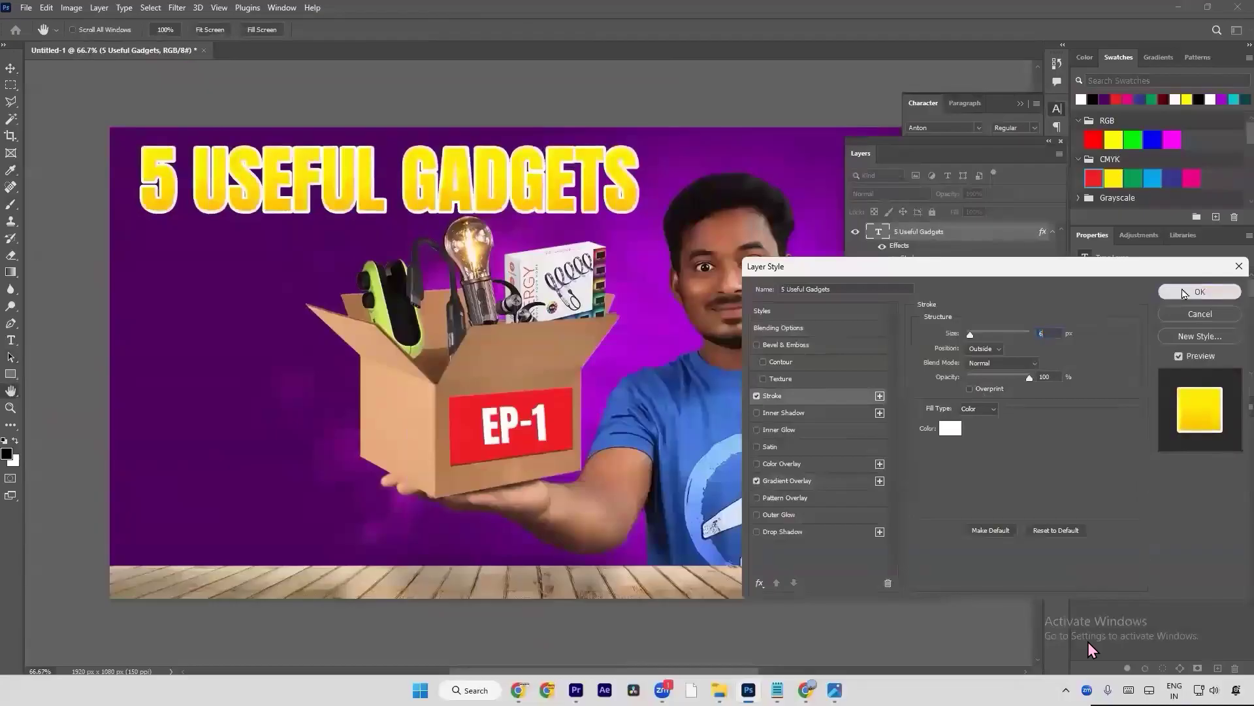
{"action": "left_click", "coordinate": [1185, 294]}
Step: Duplicate the 5 Useful Gadgets title, move the copy below the box and hide the copy's Stroke effect
{"action": "key", "text": "ctrl+j"}
{"action": "key", "text": "ctrl+t"}
{"action": "left_click_drag", "start_coordinate": [523, 185], "coordinate": [514, 531]}
{"action": "key", "text": "Return"}
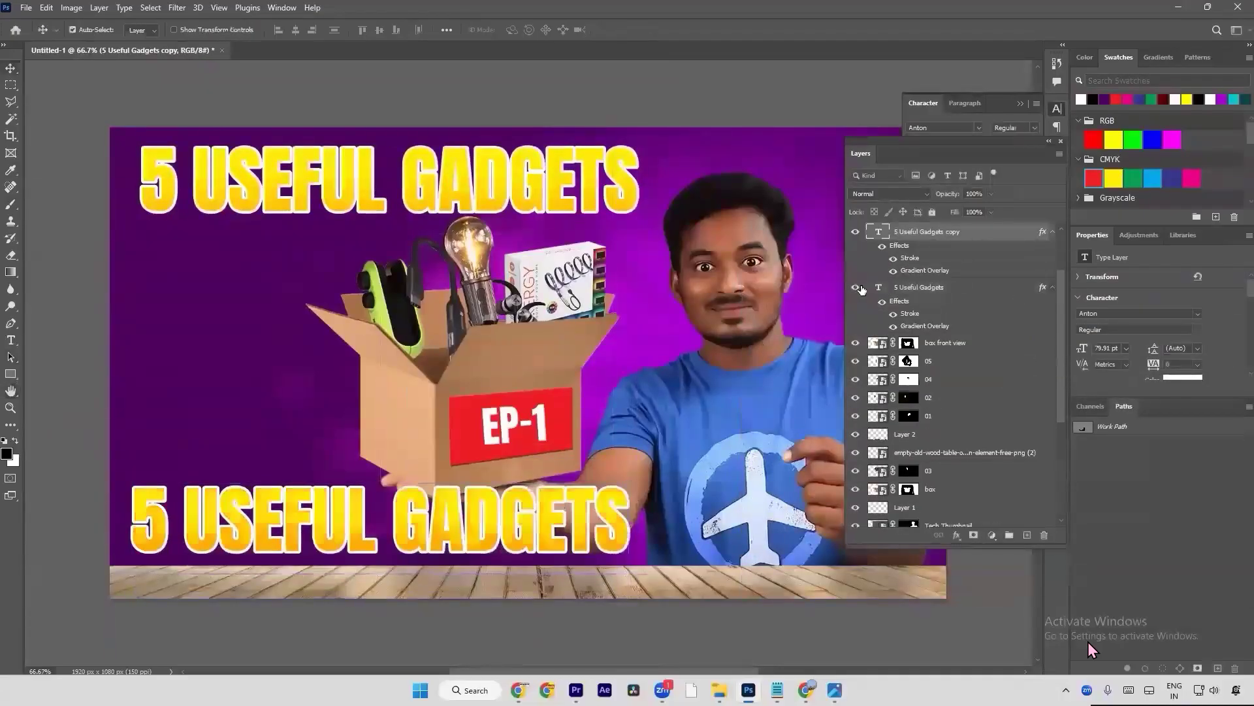
{"action": "left_click", "coordinate": [893, 257]}
Step: Compare the titles with and without a stroke at 12.5% view size, then delete the copy
{"action": "key", "text": "ctrl+minus"}
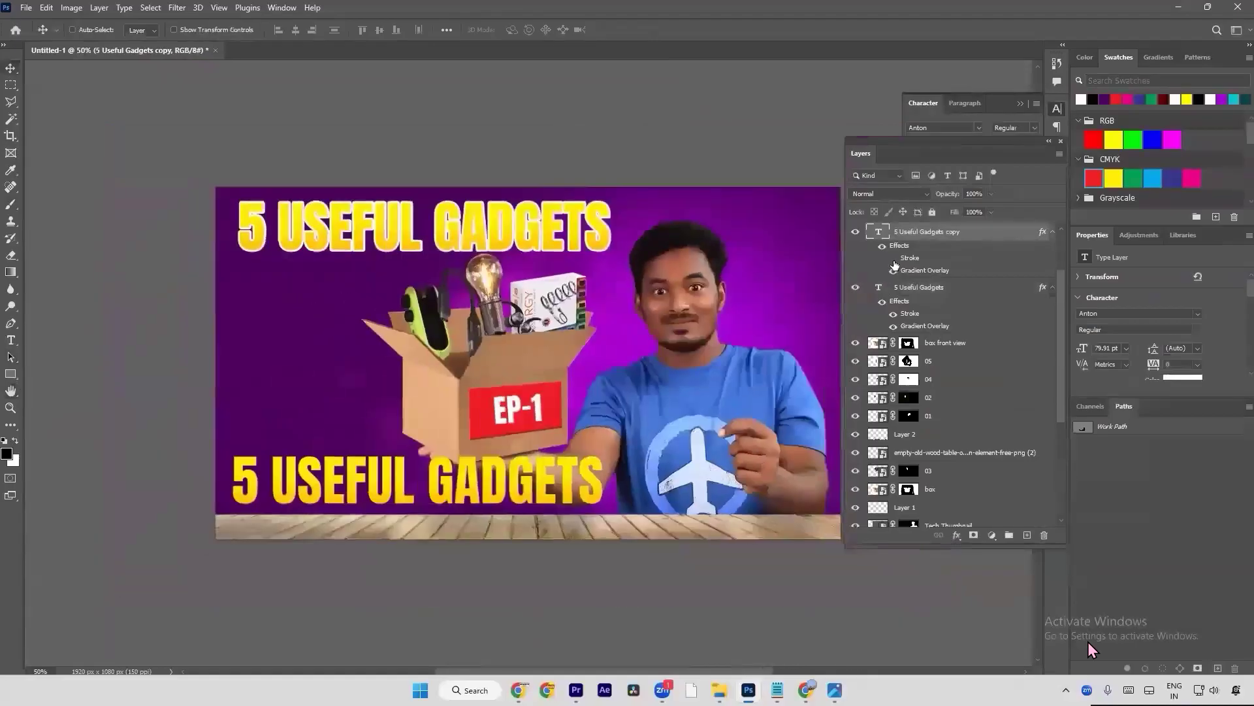
{"action": "key", "text": "ctrl+minus"}
{"action": "key", "text": "ctrl+minus"}
{"action": "key", "text": "ctrl+minus"}
{"action": "key", "text": "ctrl+minus"}
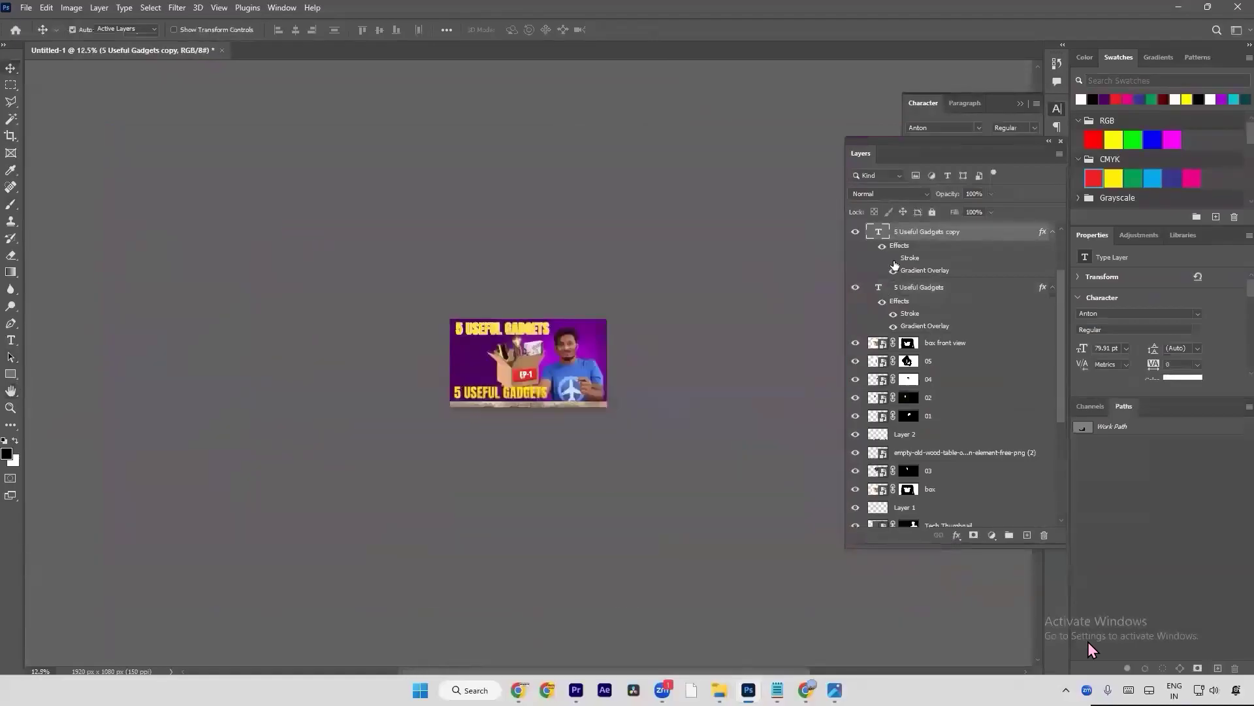
{"action": "key", "text": "a"}
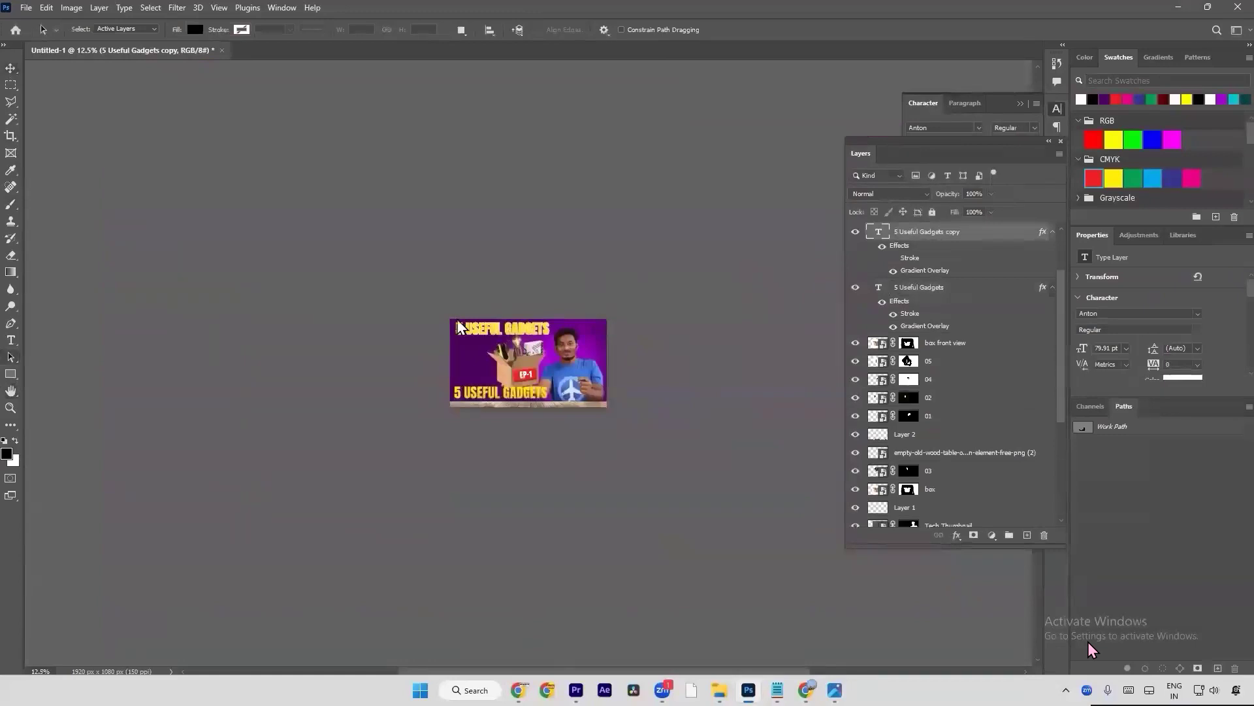
{"action": "left_click_drag", "start_coordinate": [448, 307], "coordinate": [574, 339]}
{"action": "key", "text": "v"}
{"action": "key", "text": "ctrl+0"}
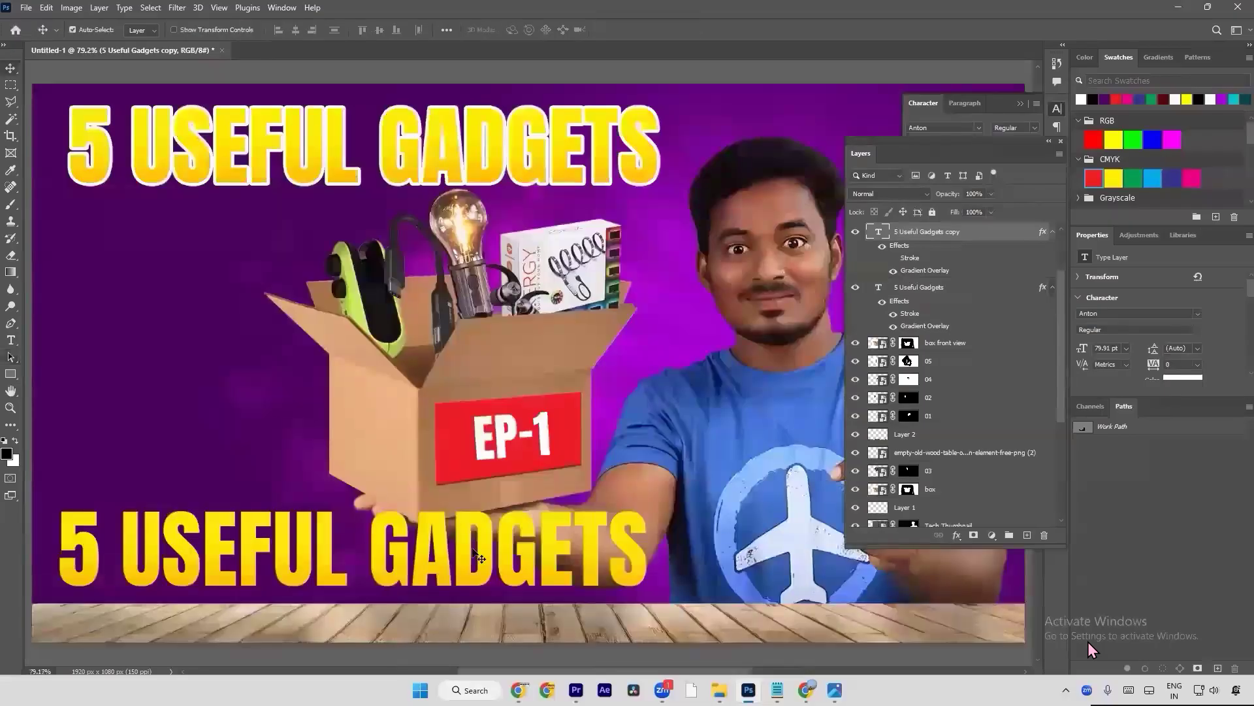
{"action": "key", "text": "Delete"}
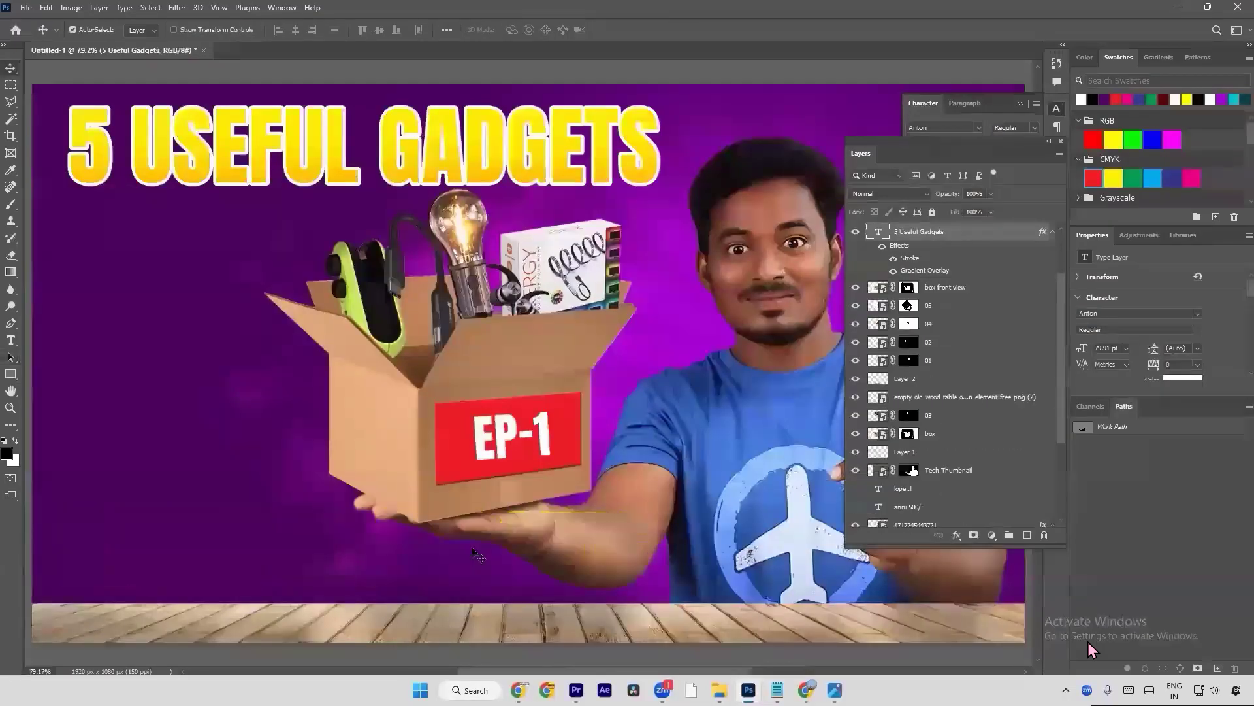
Step: Reset the title's Stroke to default, then make it 5 px, positioned outside, in a dark purple based on the background
{"action": "double_click", "coordinate": [909, 258]}
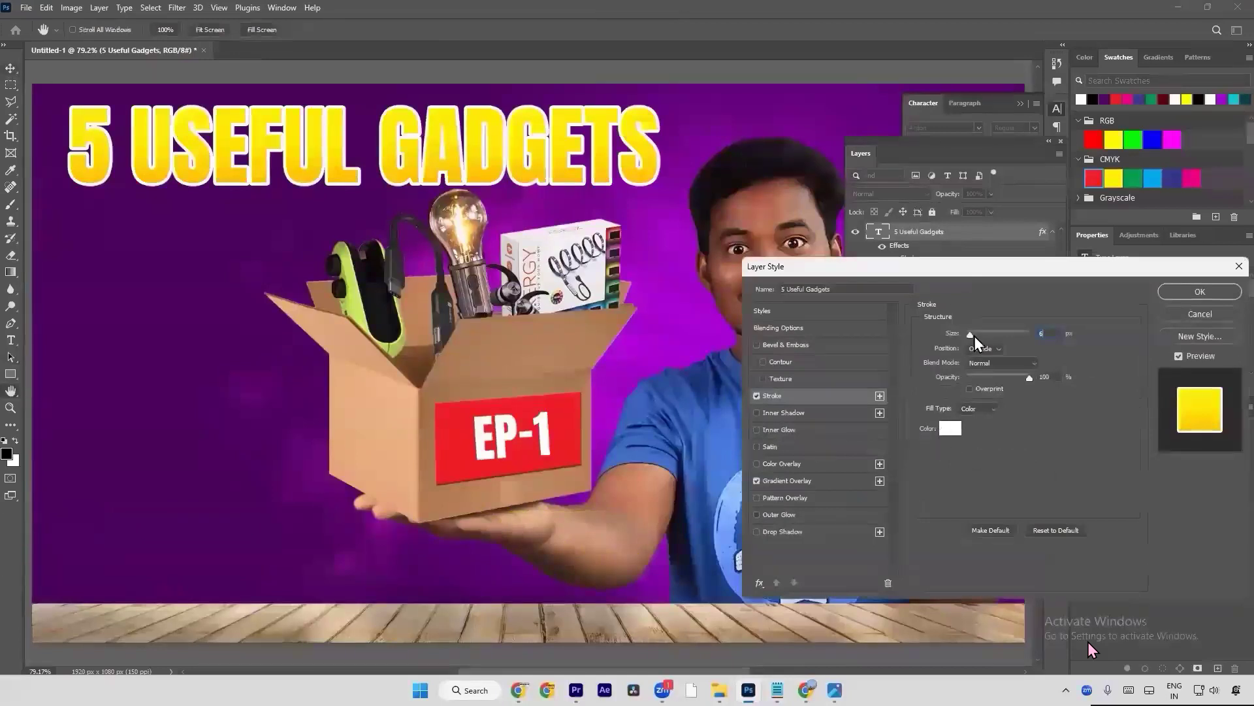
{"action": "left_click", "coordinate": [1046, 529]}
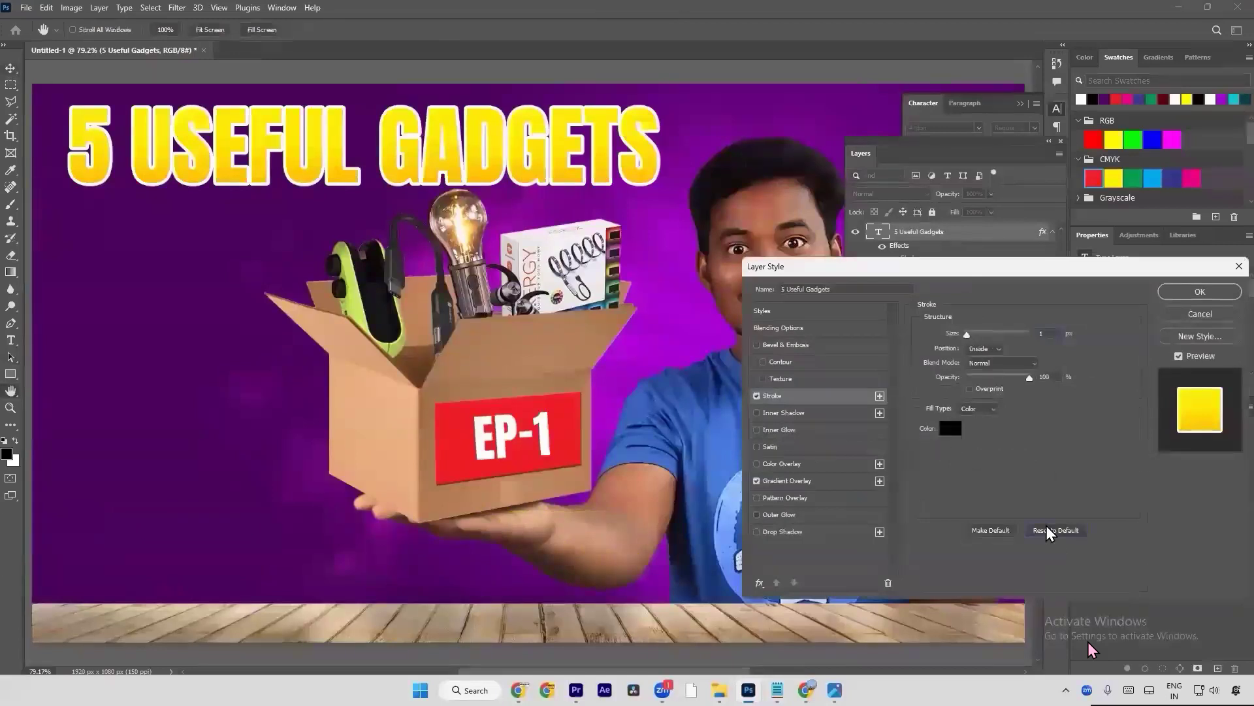
{"action": "left_click", "coordinate": [986, 350]}
{"action": "left_click", "coordinate": [985, 359]}
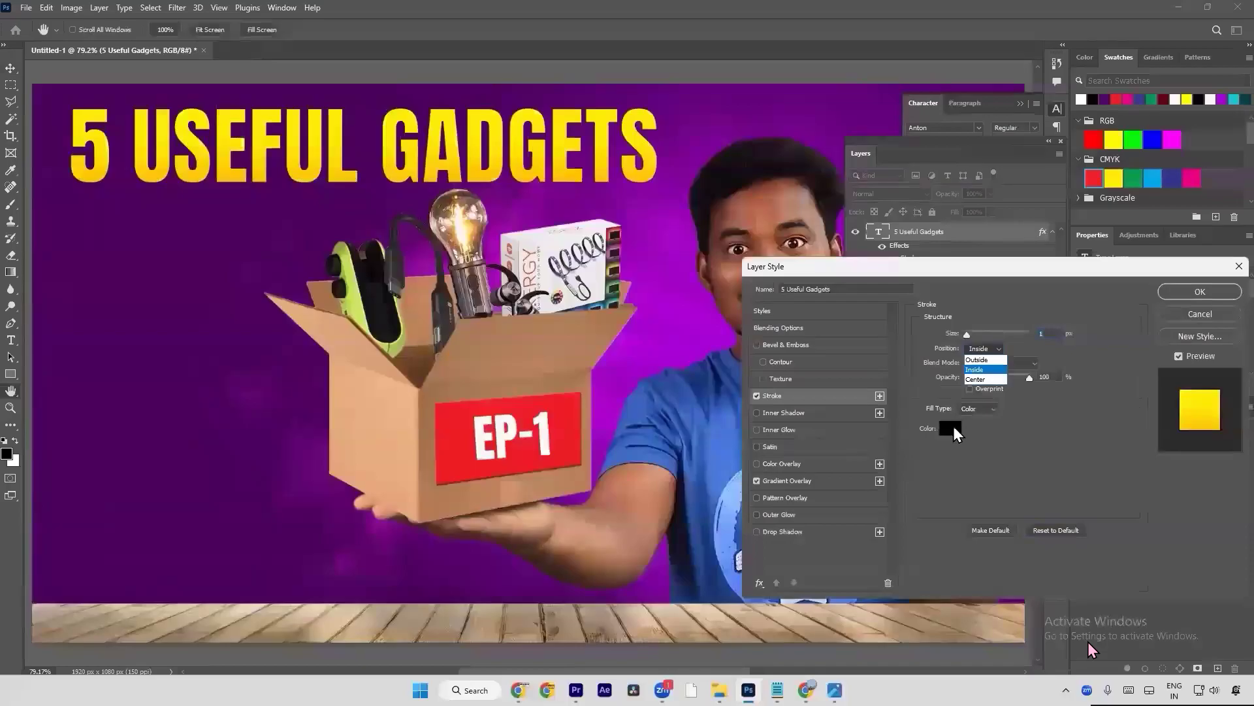
{"action": "left_click", "coordinate": [953, 427]}
{"action": "left_click", "coordinate": [895, 131]}
{"action": "left_click", "coordinate": [87, 340]}
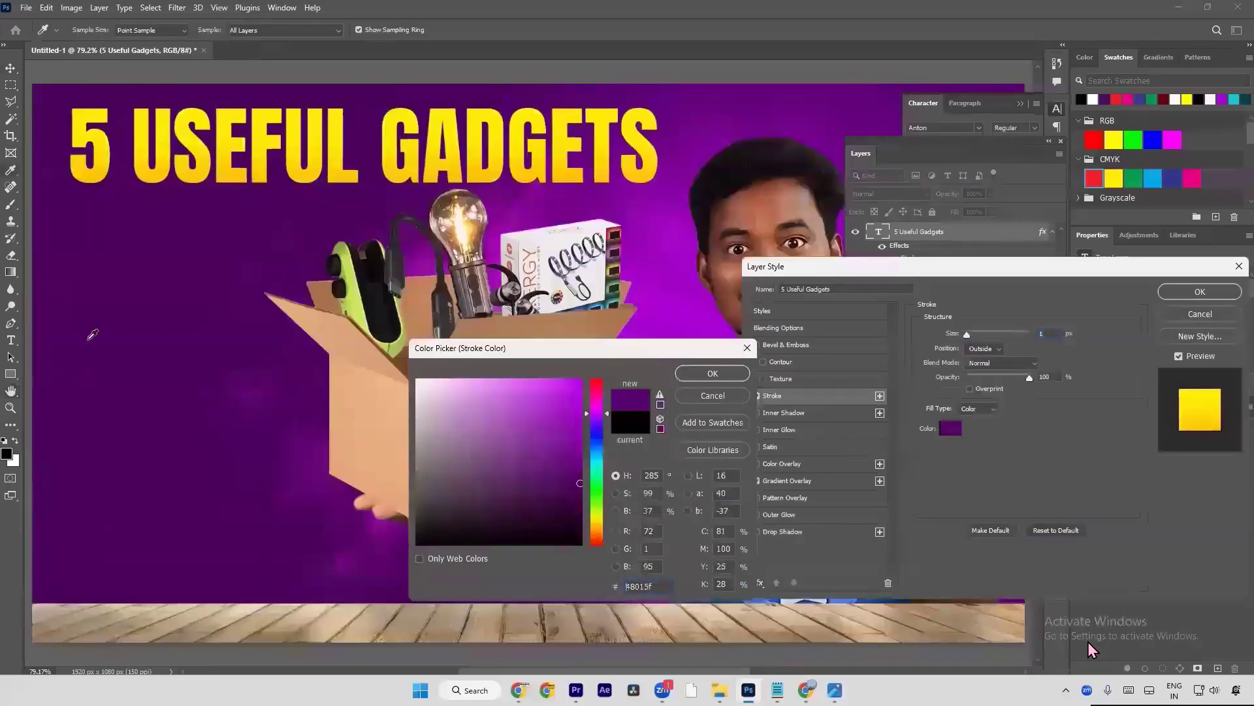
{"action": "left_click_drag", "start_coordinate": [580, 488], "coordinate": [588, 499]}
{"action": "key", "text": "Return"}
{"action": "left_click_drag", "start_coordinate": [950, 335], "coordinate": [954, 335]}
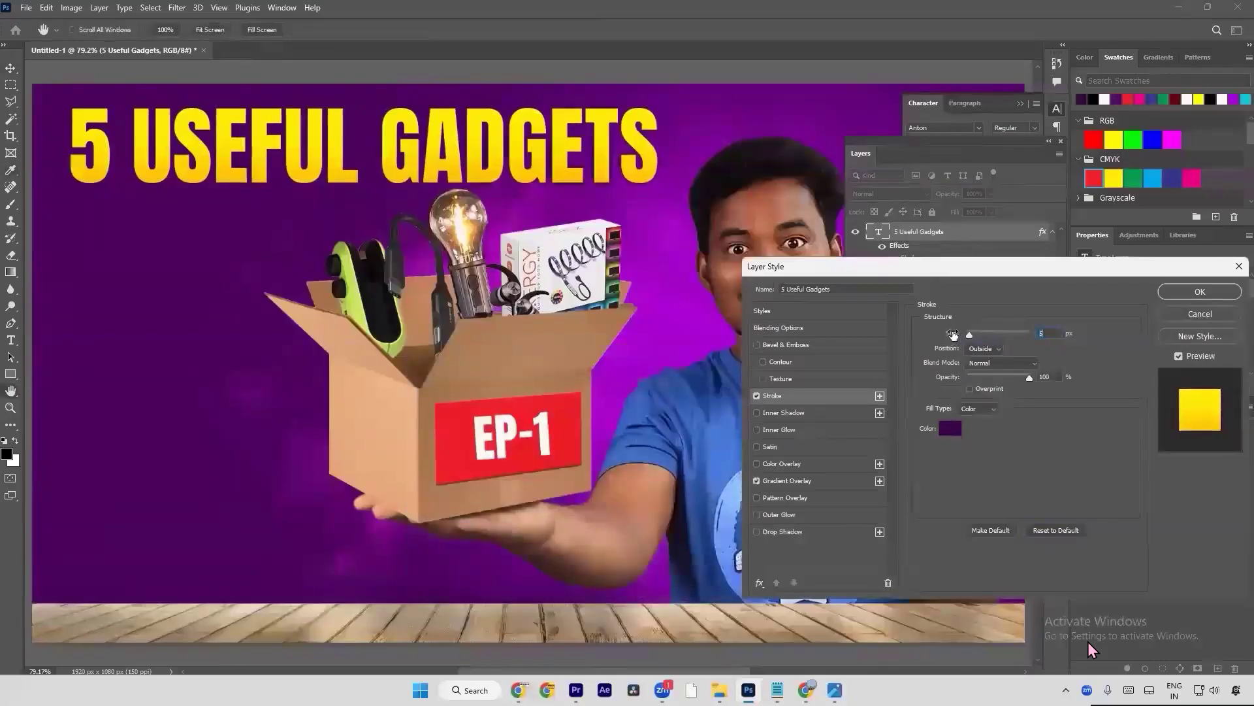
Step: Add a Drop Shadow to the title, reset to default, with Normal blend mode, 100% opacity and 6 px distance
{"action": "left_click", "coordinate": [807, 533]}
{"action": "left_click", "coordinate": [1068, 518]}
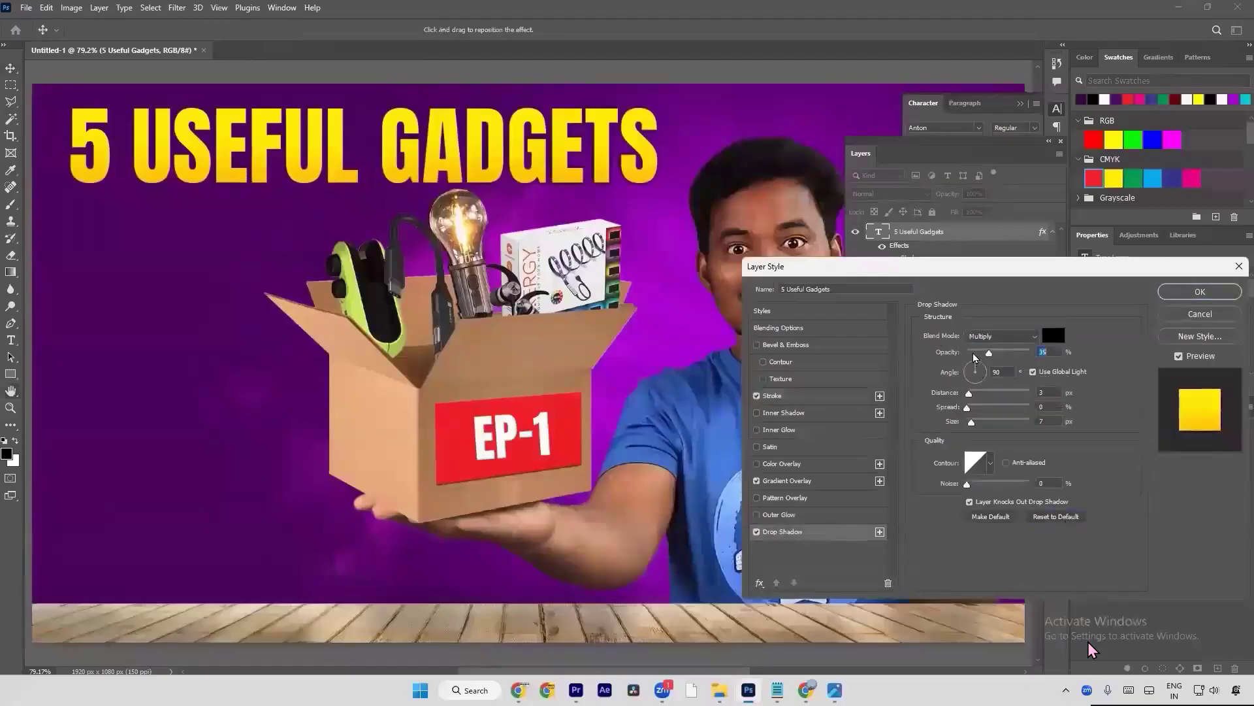
{"action": "left_click_drag", "start_coordinate": [948, 354], "coordinate": [1011, 358]}
{"action": "left_click_drag", "start_coordinate": [944, 394], "coordinate": [946, 395]}
{"action": "left_click", "coordinate": [1024, 336]}
{"action": "left_click", "coordinate": [1038, 346]}
Step: Set the title's Drop Shadow colour to dark purple #38004a, sampled from the background
{"action": "left_click", "coordinate": [1053, 335]}
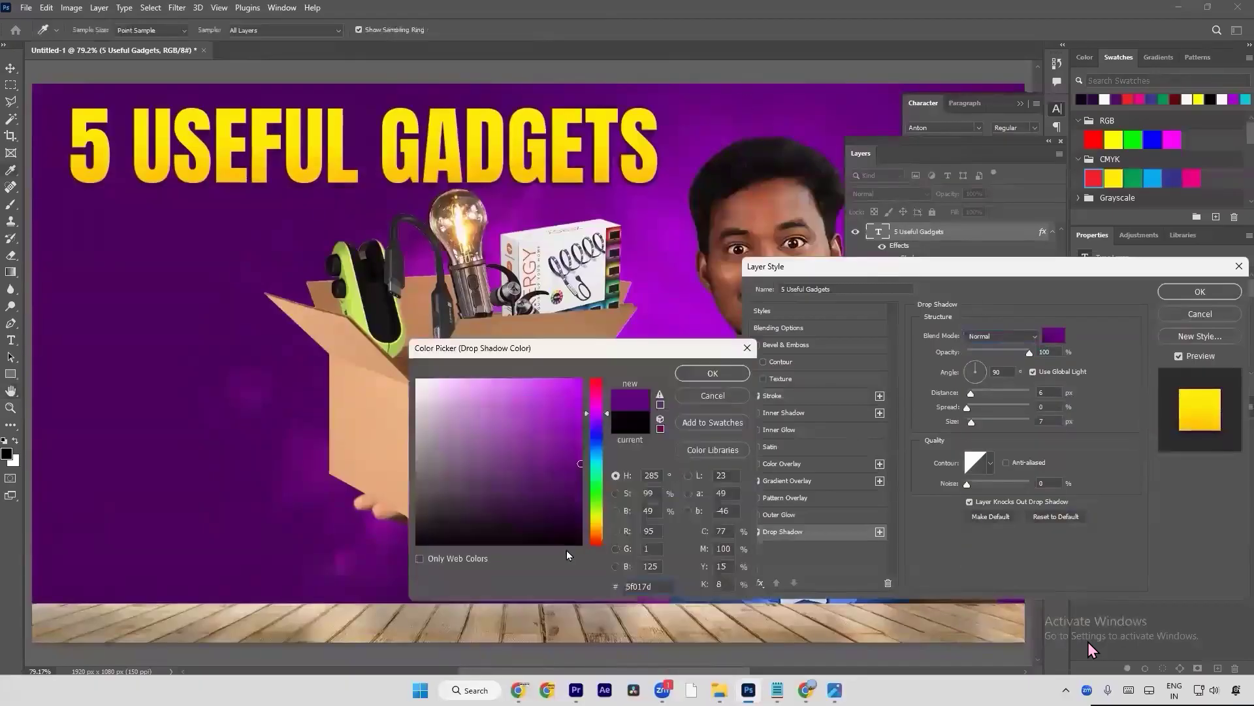
{"action": "left_click_drag", "start_coordinate": [579, 463], "coordinate": [582, 492]}
{"action": "left_click", "coordinate": [595, 489]}
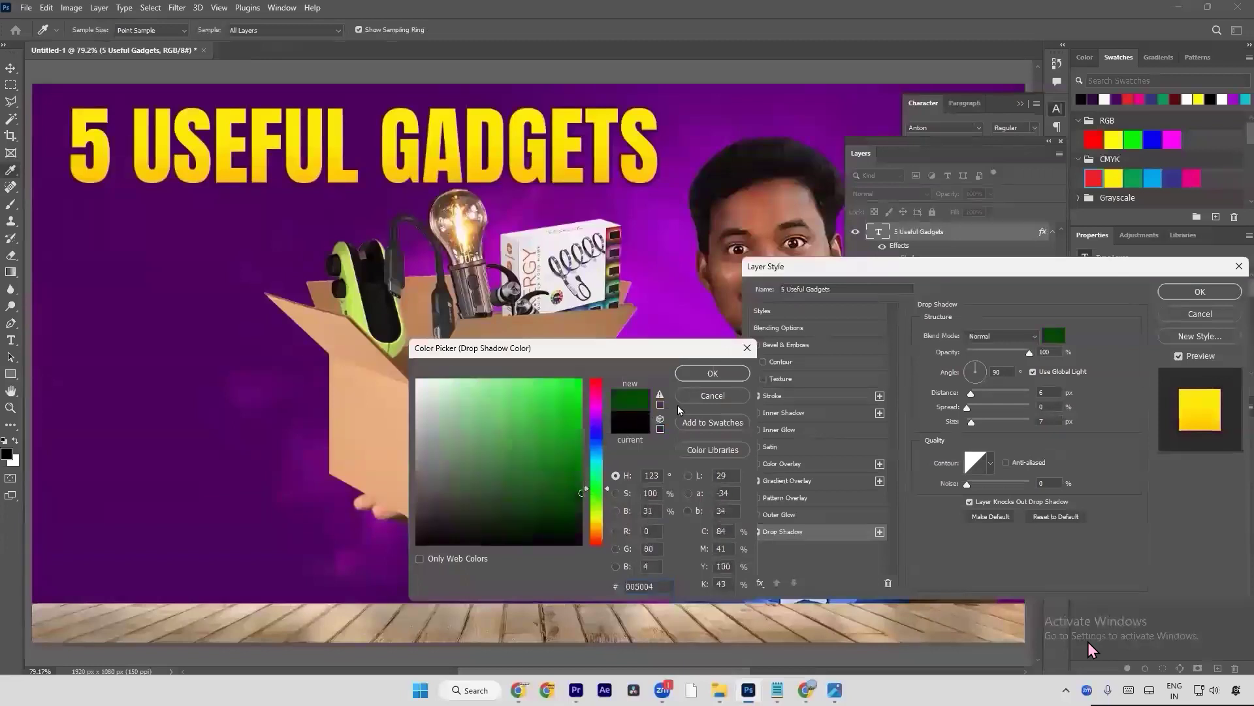
{"action": "left_click", "coordinate": [238, 204]}
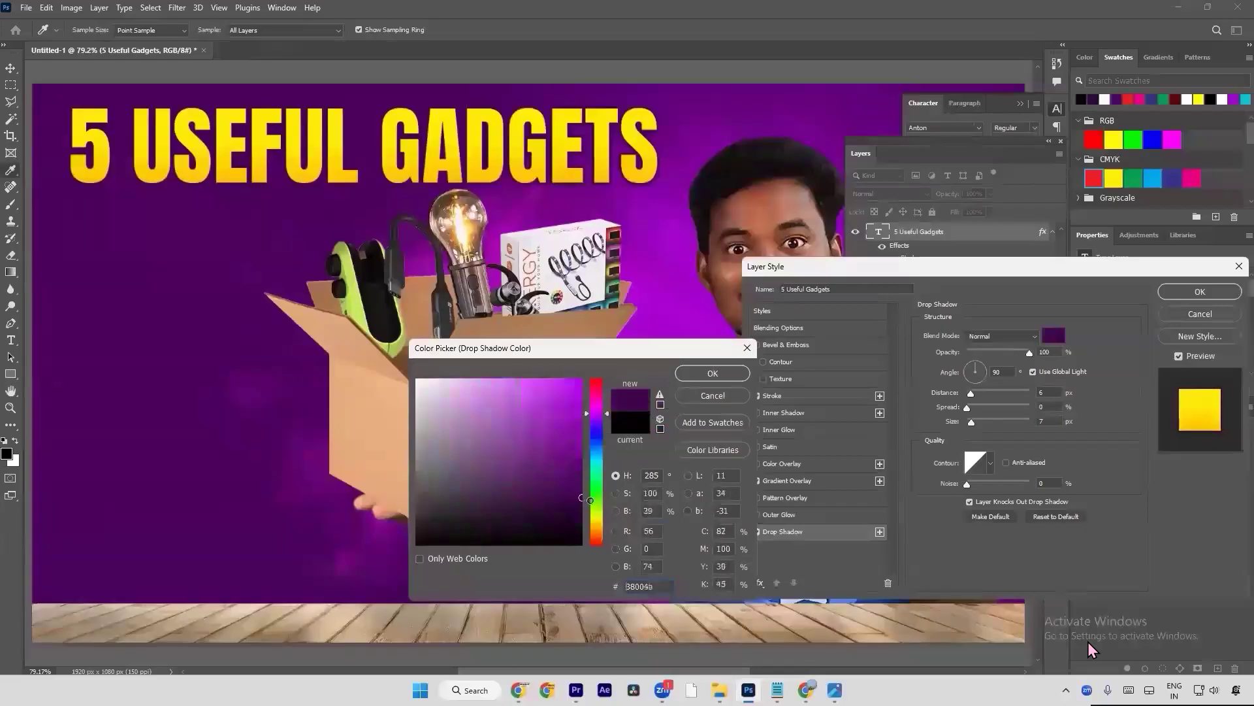
{"action": "left_click", "coordinate": [713, 373]}
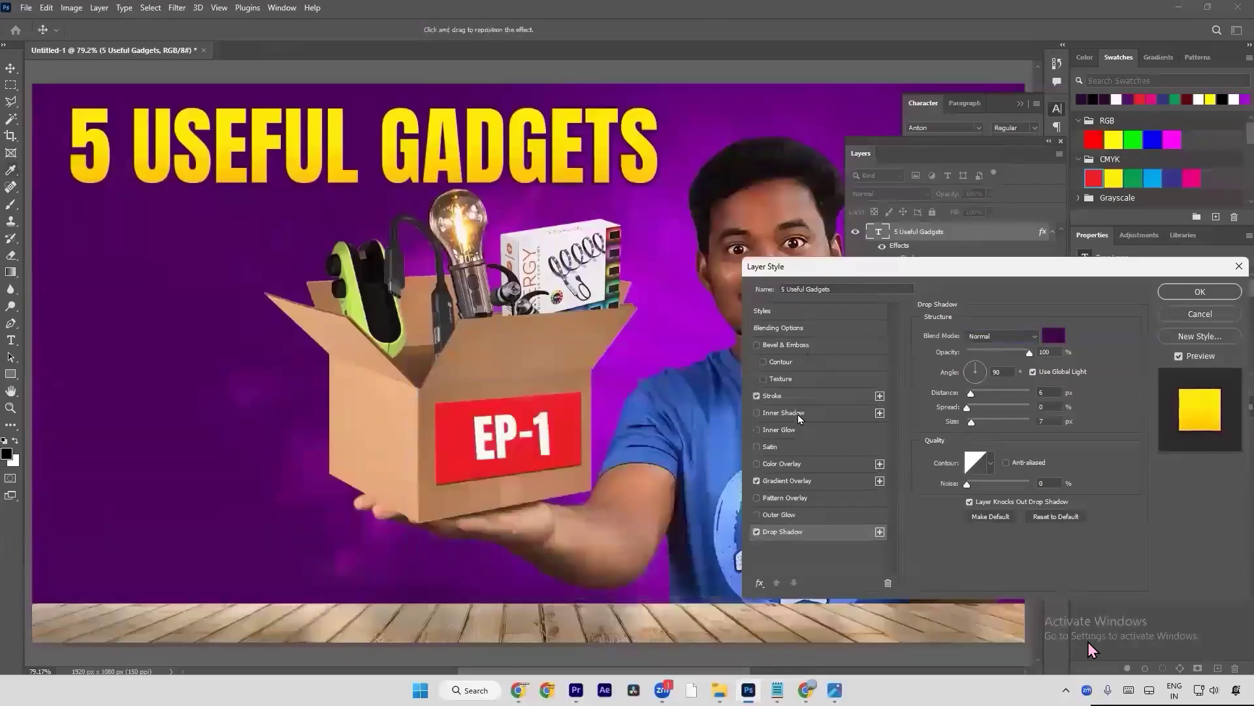
Step: Enable a white Inner Shadow on the title, compare the preview, fine-tune its distance and apply the layer style
{"action": "left_click", "coordinate": [798, 411]}
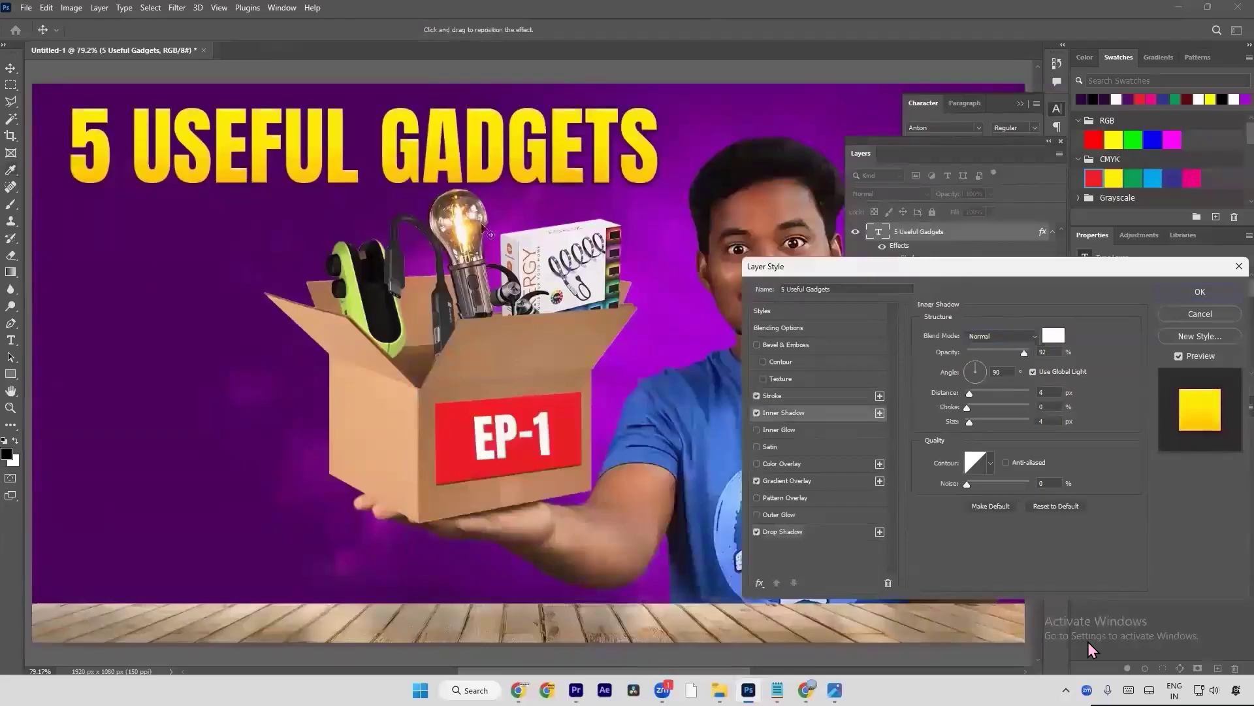
{"action": "left_click", "coordinate": [1180, 355]}
{"action": "left_click", "coordinate": [1182, 355]}
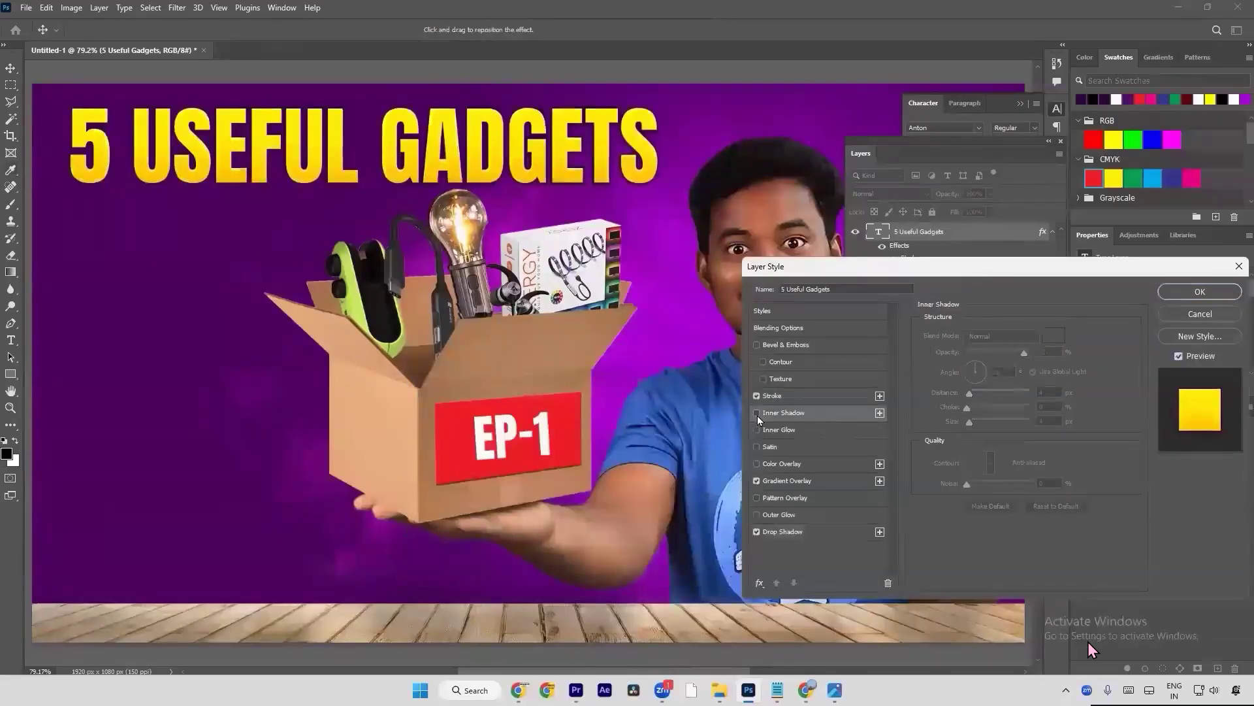
{"action": "left_click_drag", "start_coordinate": [942, 395], "coordinate": [936, 394]}
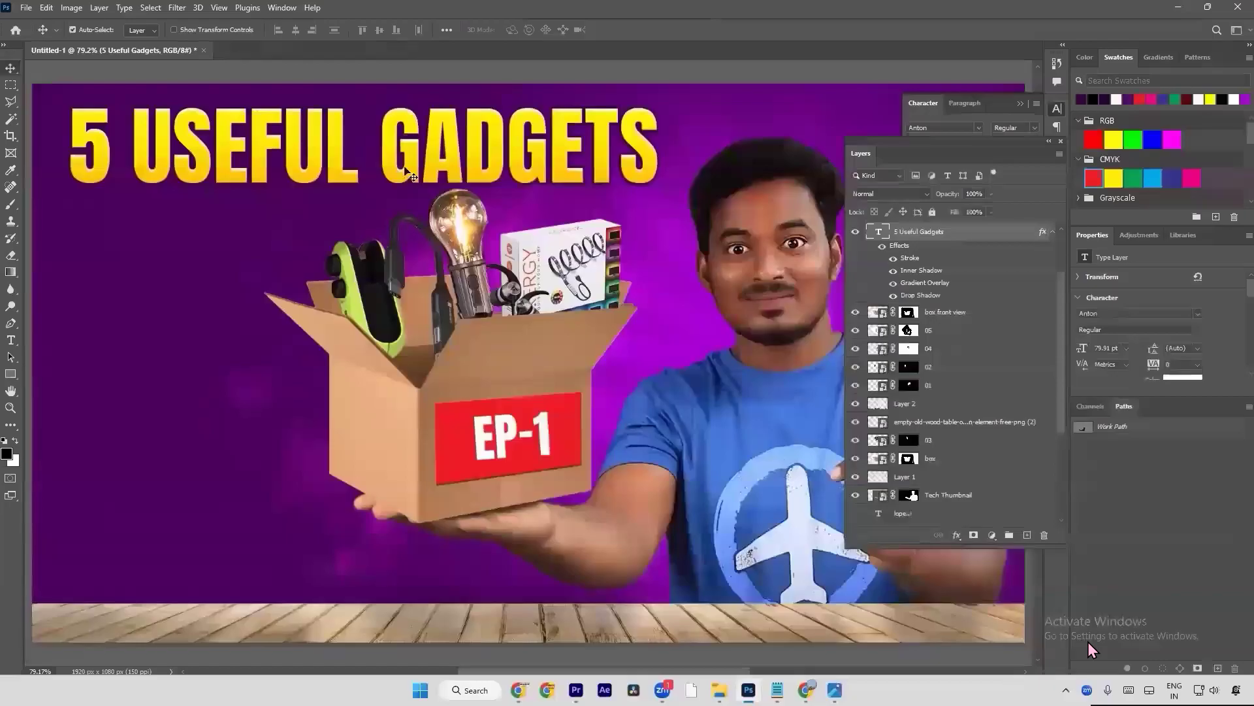
Step: Change the font of the 5 Useful Gadgets title to Impact and commit the text
{"action": "double_click", "coordinate": [408, 174]}
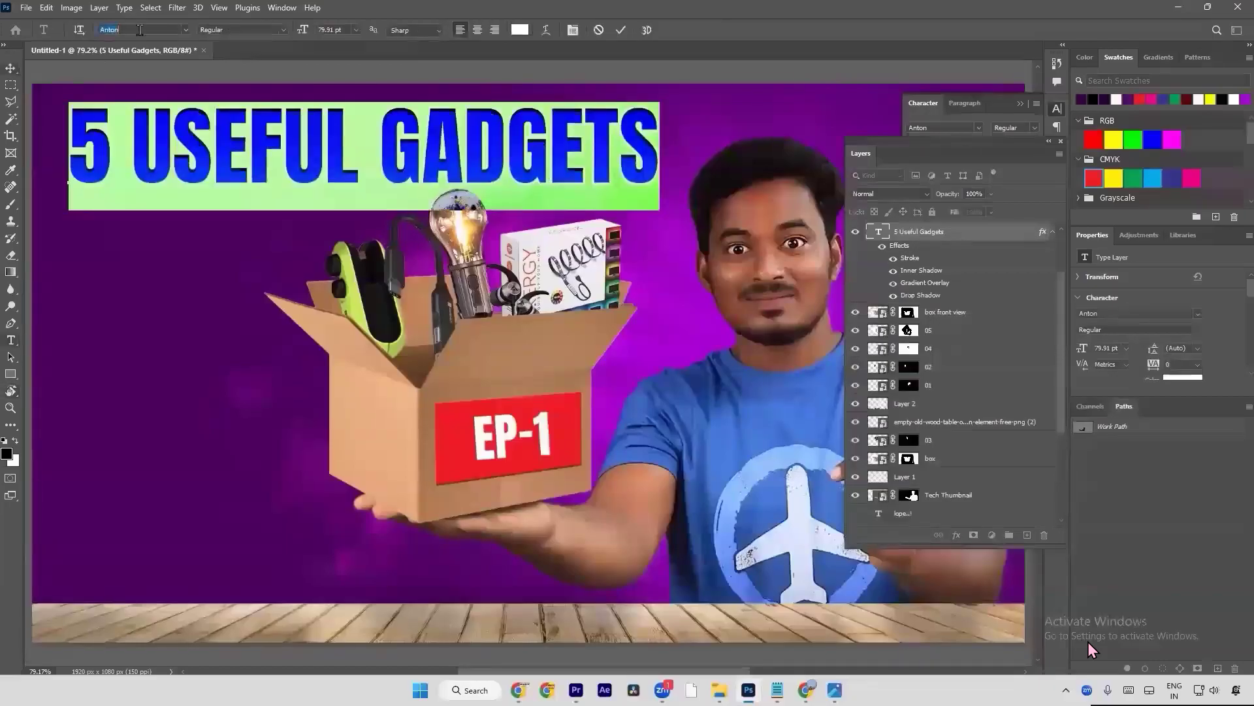
{"action": "type", "text": "Impact"}
{"action": "key", "text": "Return"}
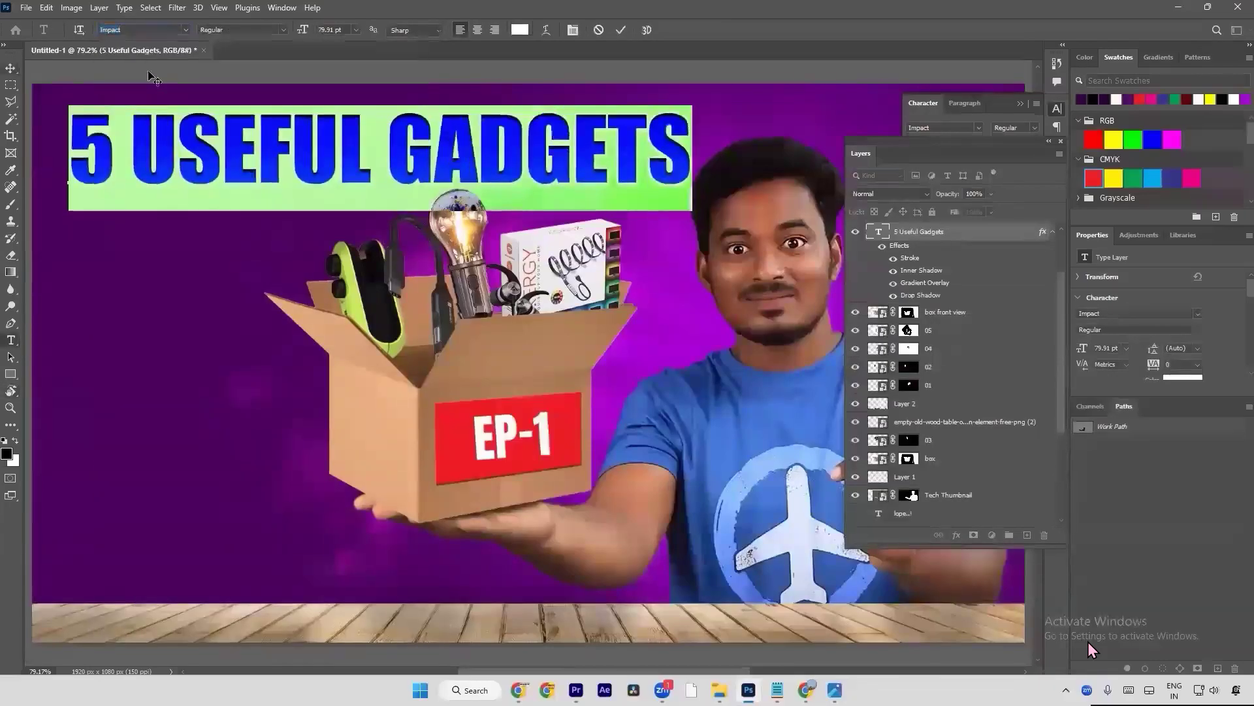
{"action": "left_click", "coordinate": [149, 71]}
{"action": "left_click", "coordinate": [184, 125]}
Step: Save the document to the Desktop as a Photoshop file named tech, keeping Maximize Compatibility on
{"action": "key", "text": "ctrl+s"}
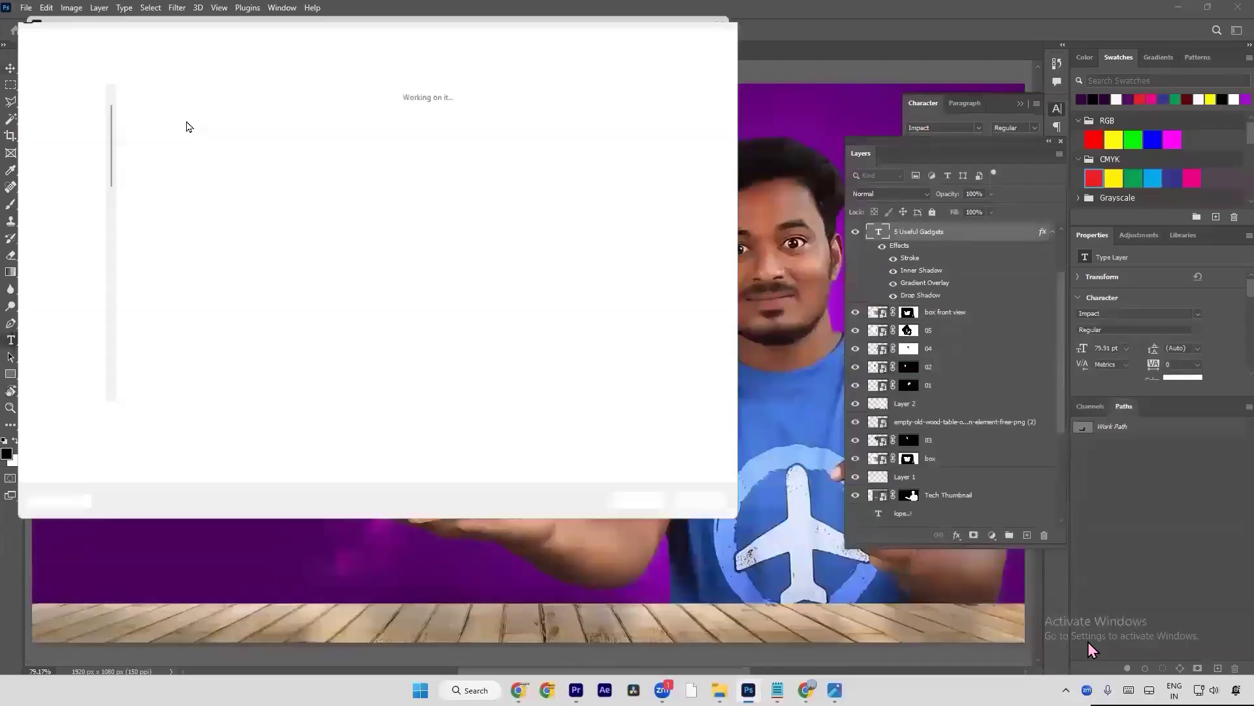
{"action": "type", "text": "tech"}
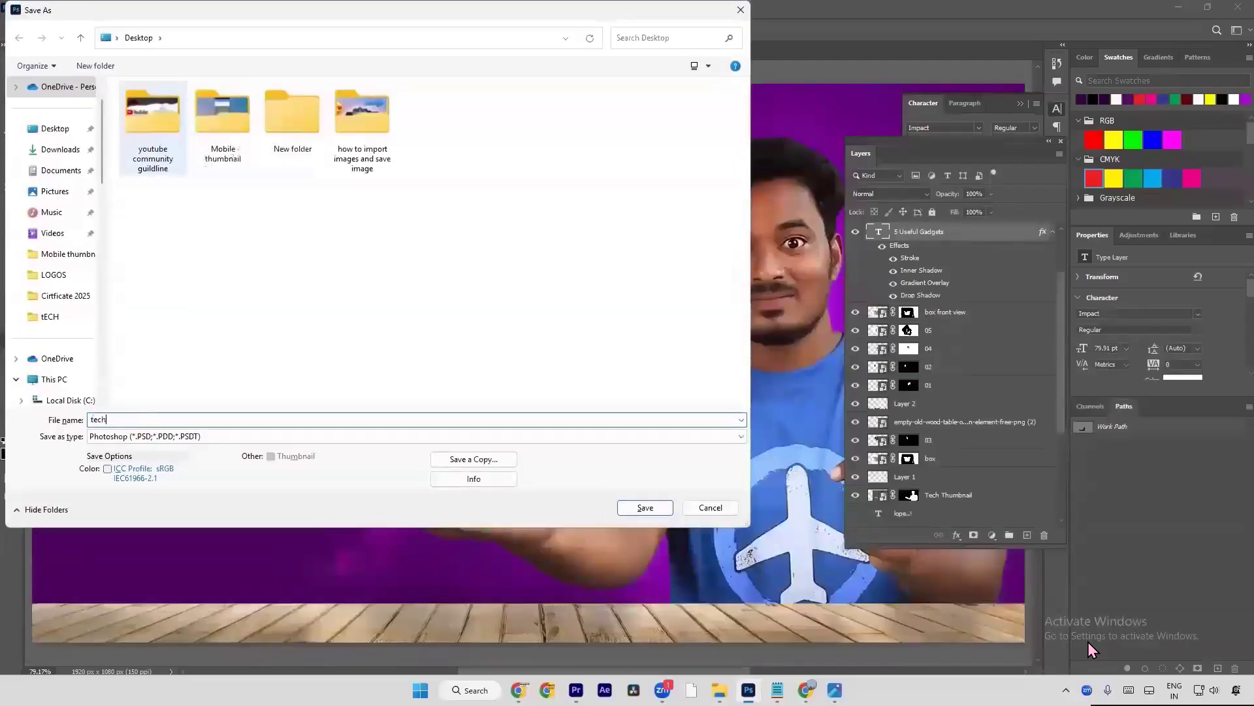
{"action": "key", "text": "Return"}
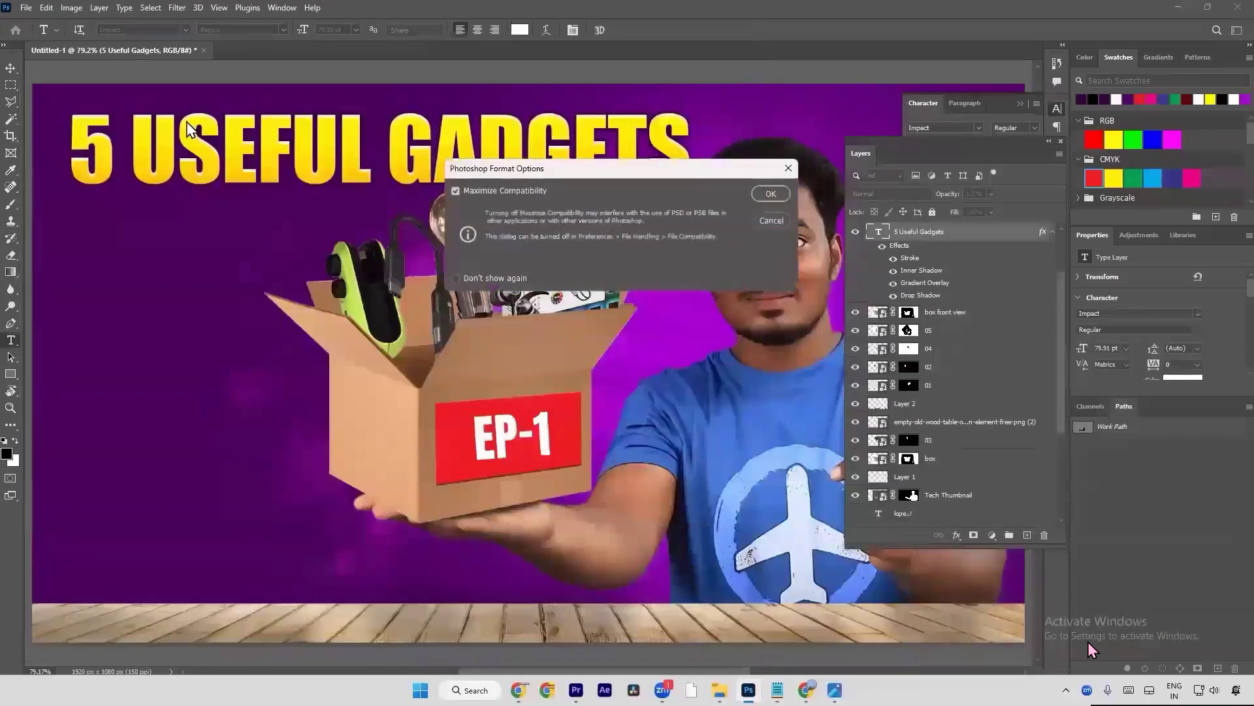
{"action": "key", "text": "Return"}
Step: Try the Uni Sans Heavy CAPS font on the 5 Useful Gadgets title and undo the font change
{"action": "left_click", "coordinate": [288, 165]}
{"action": "key", "text": "ctrl+a"}
{"action": "left_click", "coordinate": [156, 30]}
{"action": "type", "text": "uni"}
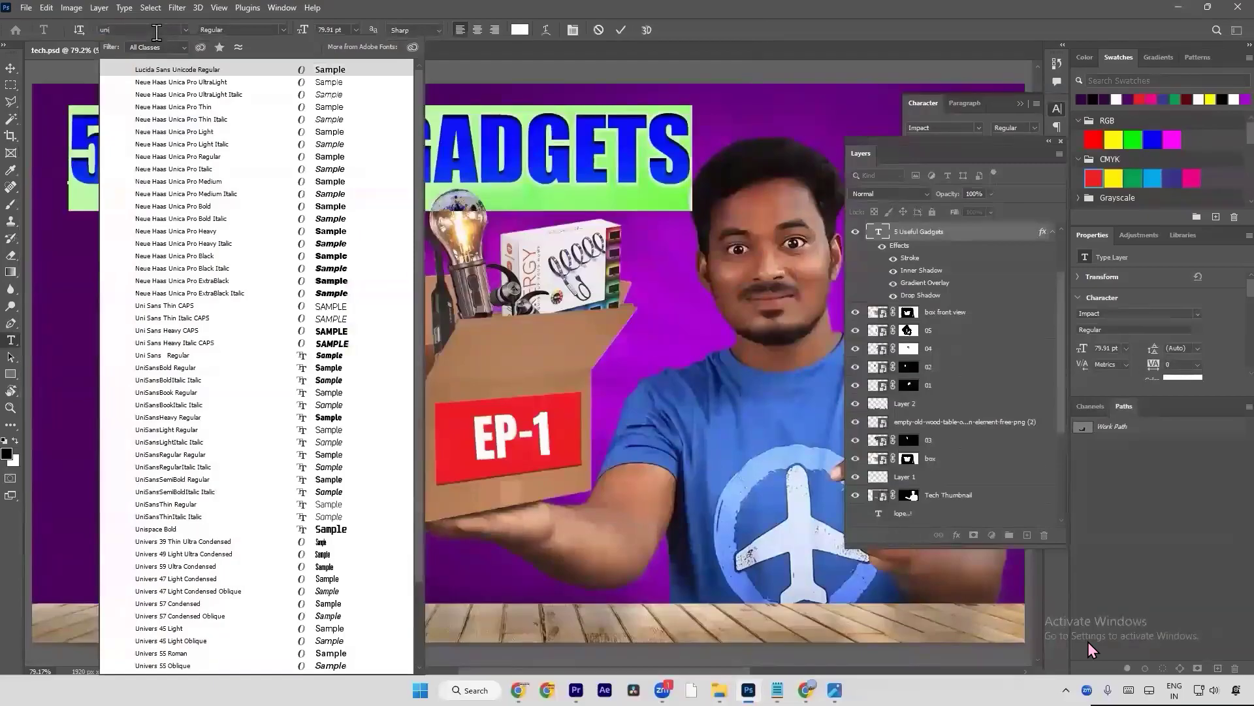
{"action": "left_click", "coordinate": [294, 330]}
{"action": "key", "text": "ctrl+Return"}
{"action": "scroll", "coordinate": [294, 341], "scroll_direction": "down", "scroll_amount": 3}
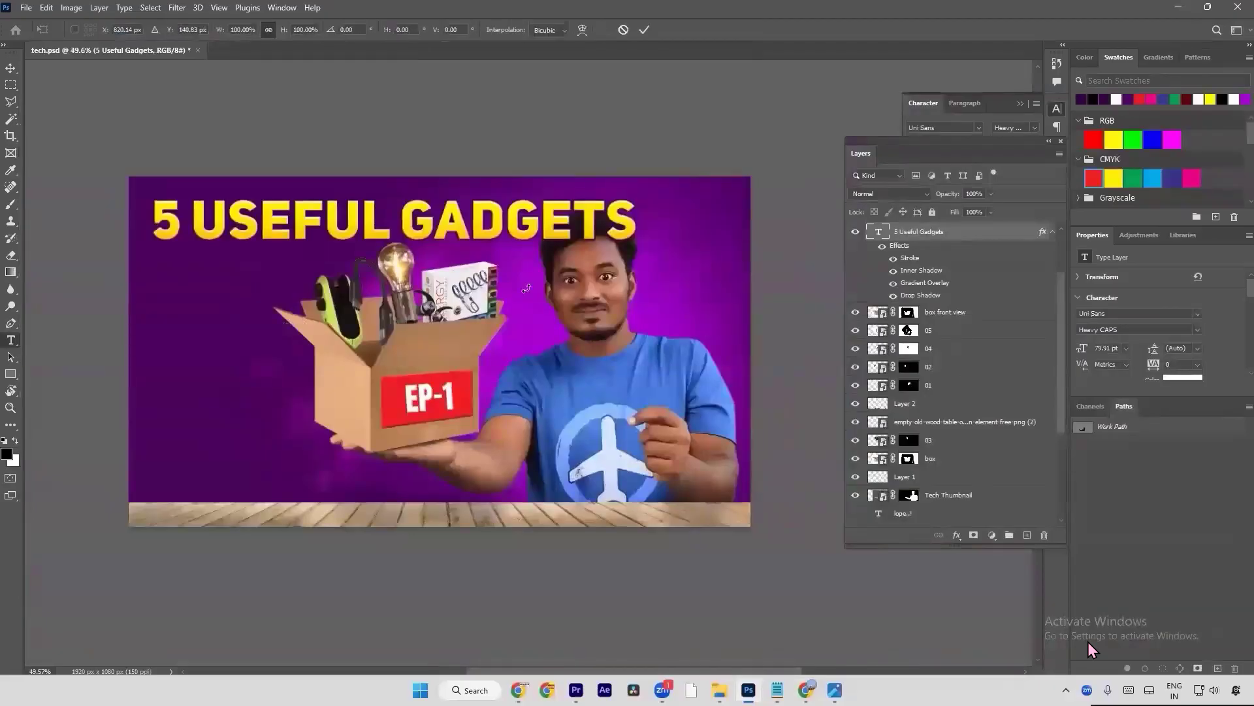
{"action": "key", "text": "Escape"}
{"action": "key", "text": "ctrl+z"}
{"action": "key", "text": "a"}
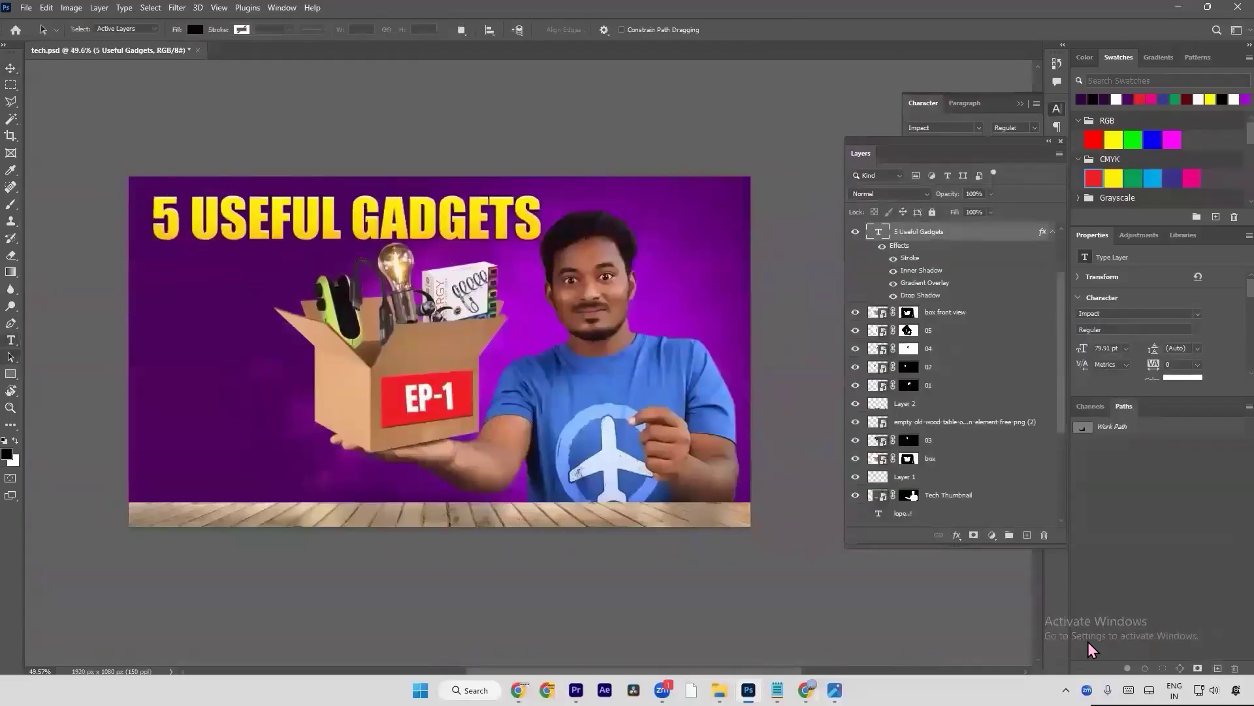
Step: Switch to Chrome, open the Google Input Tools try-out page in a new tab and set its language to Telugu
{"action": "left_click", "coordinate": [805, 689]}
{"action": "left_click", "coordinate": [1119, 12]}
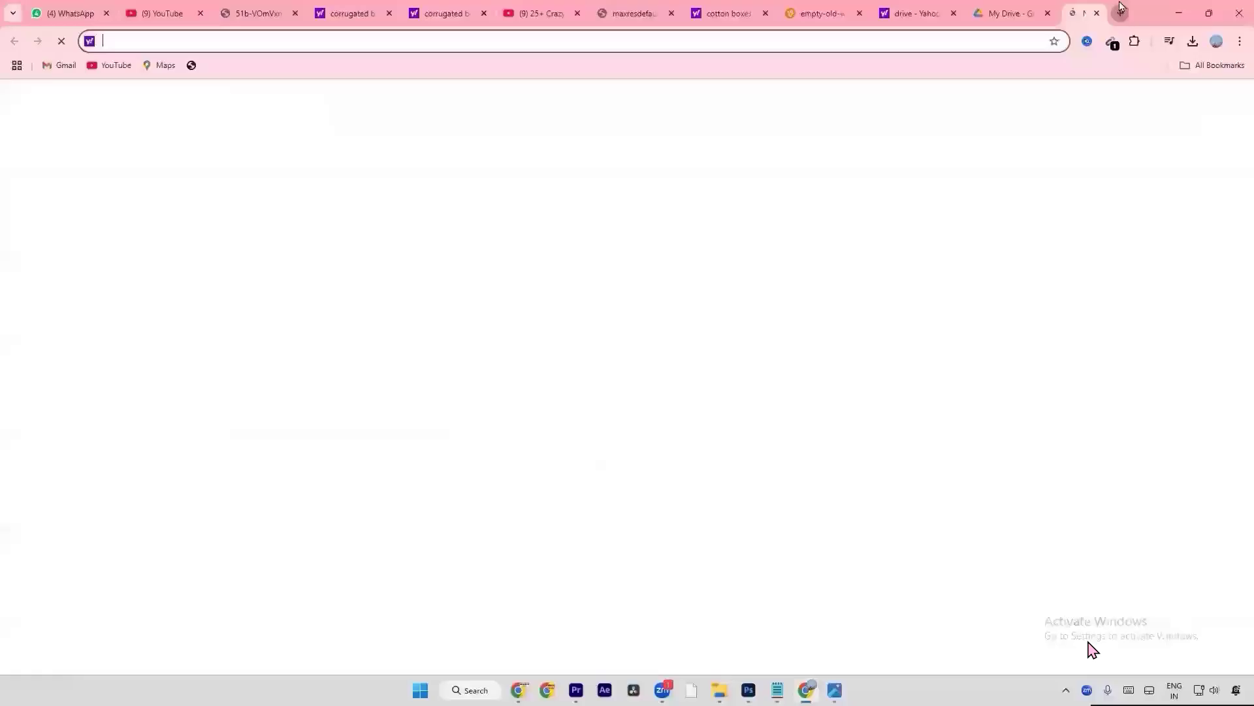
{"action": "type", "text": "foogle"}
{"action": "key", "text": "BackSpace"}
{"action": "key", "text": "BackSpace"}
{"action": "key", "text": "BackSpace"}
{"action": "key", "text": "BackSpace"}
{"action": "key", "text": "BackSpace"}
{"action": "key", "text": "BackSpace"}
{"action": "type", "text": "goo"}
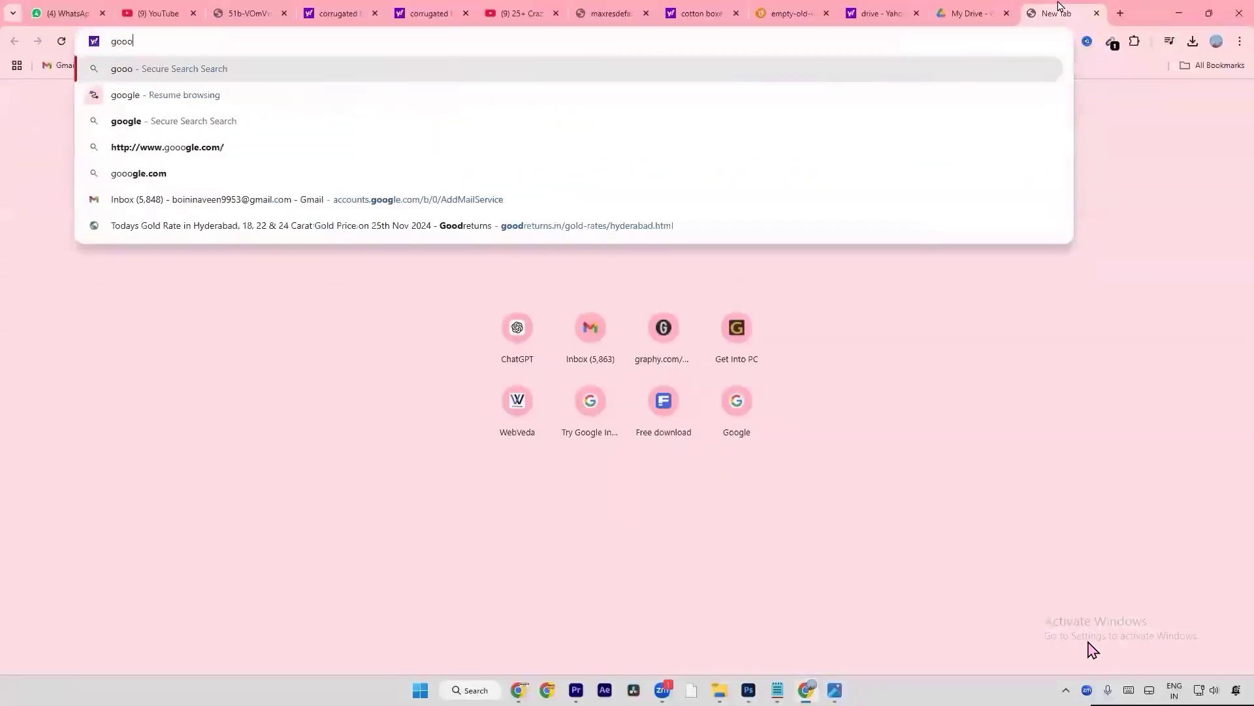
{"action": "key", "text": "Down"}
{"action": "key", "text": "Return"}
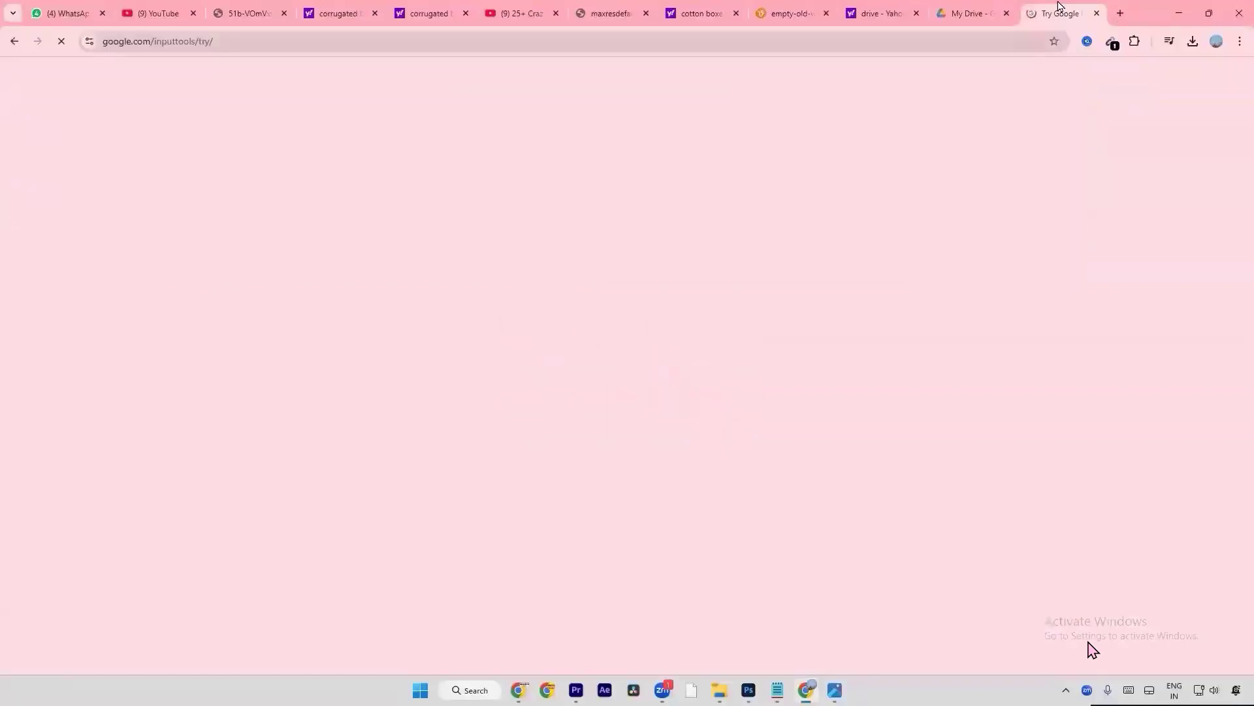
{"action": "left_click", "coordinate": [336, 230]}
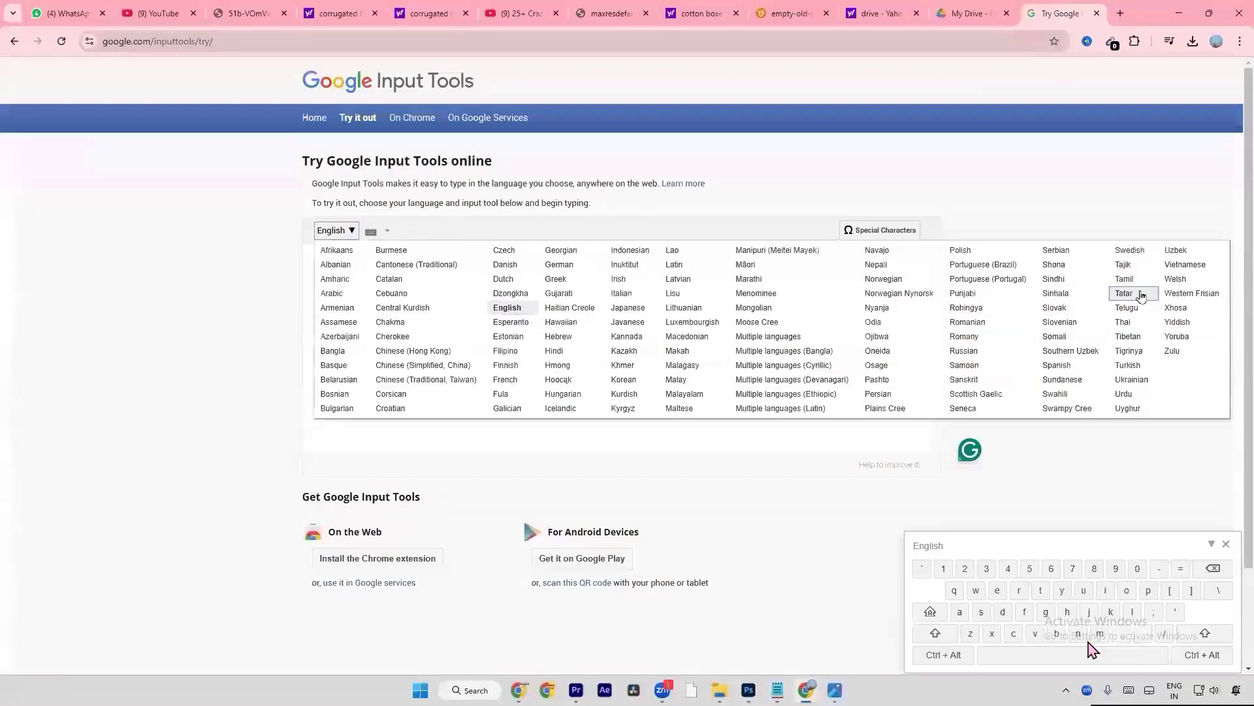
{"action": "left_click", "coordinate": [1130, 312]}
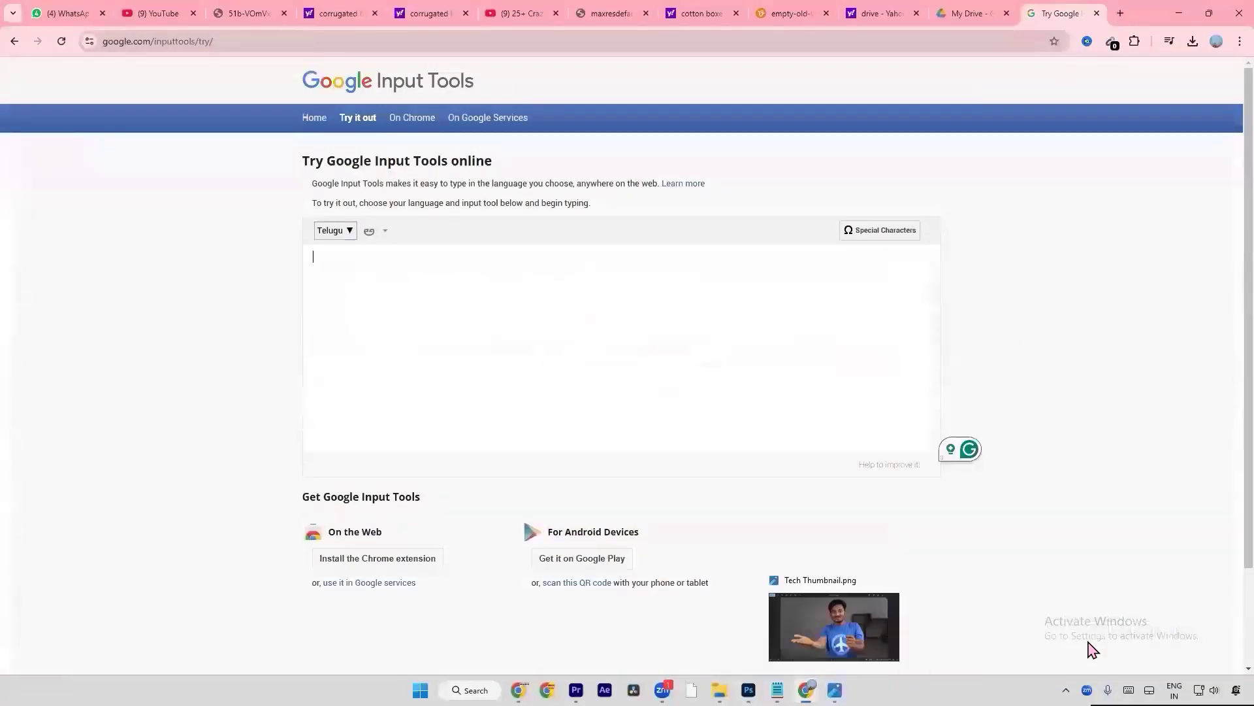
Step: Copy all the thumbnail text from the open Notepad note and paste it into the Google Input Tools text box
{"action": "mouse_move", "coordinate": [777, 690]}
{"action": "left_click", "coordinate": [840, 630]}
{"action": "left_click", "coordinate": [731, 305]}
{"action": "key", "text": "ctrl+a"}
{"action": "key", "text": "ctrl+c"}
{"action": "left_click", "coordinate": [367, 277]}
{"action": "key", "text": "ctrl+v"}
{"action": "key", "text": "Return"}
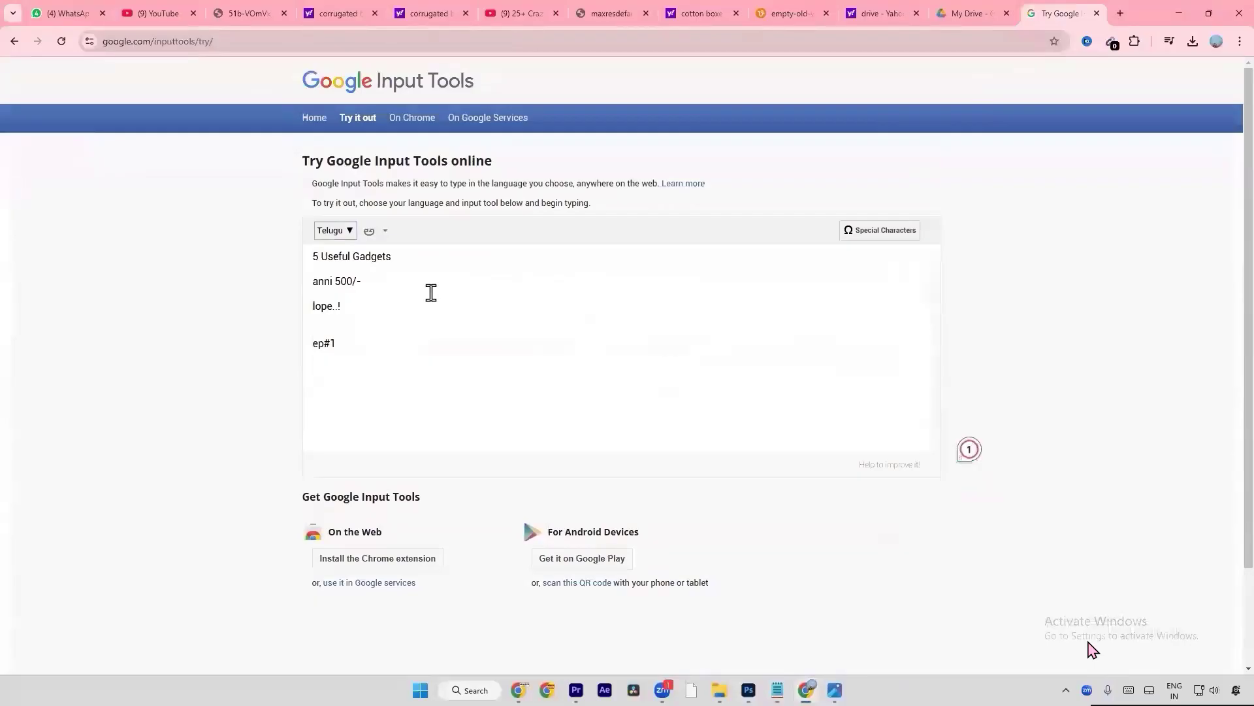
Step: Transliterate "anni" and "lope" into Telugu on separate lines below the pasted text and select both words for copying
{"action": "type", "text": "anni lope"}
{"action": "left_click_drag", "start_coordinate": [385, 414], "coordinate": [224, 369]}
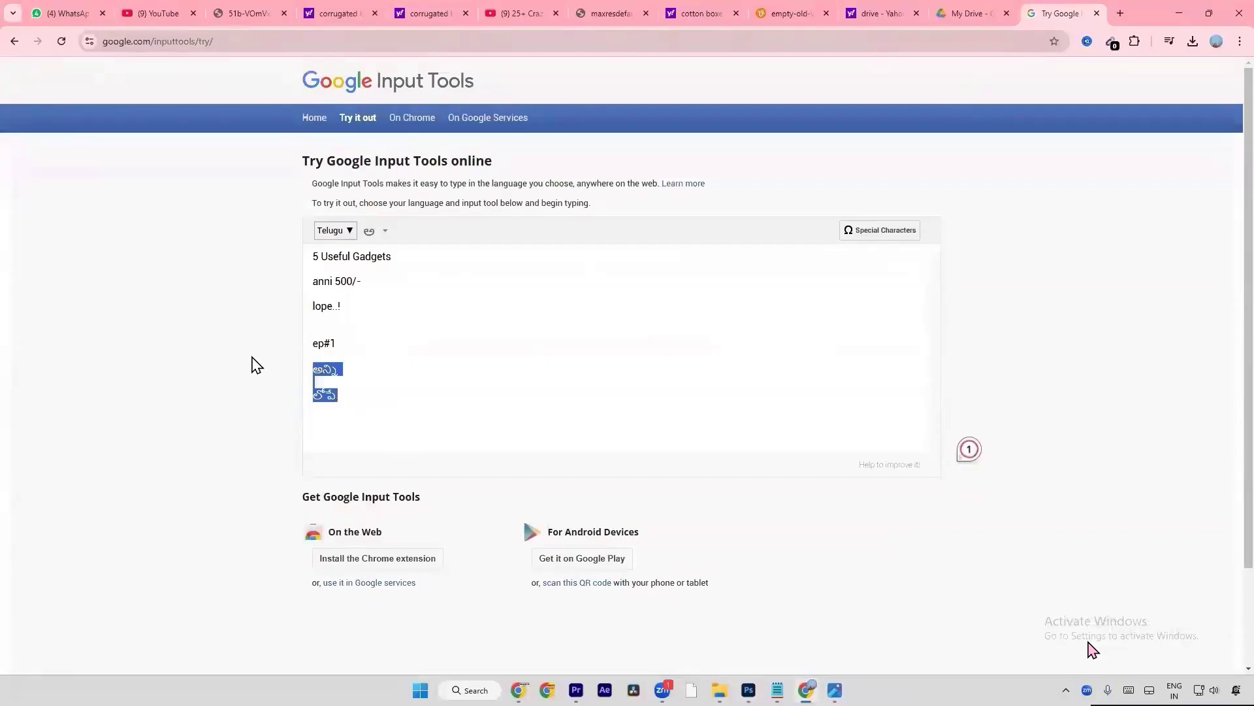
Step: Open the kolichala.com Unicode to Non-Unicode Font Converter in a new tab and paste the Telugu words as Unicode text
{"action": "left_click", "coordinate": [1121, 13]}
{"action": "type", "text": "un"}
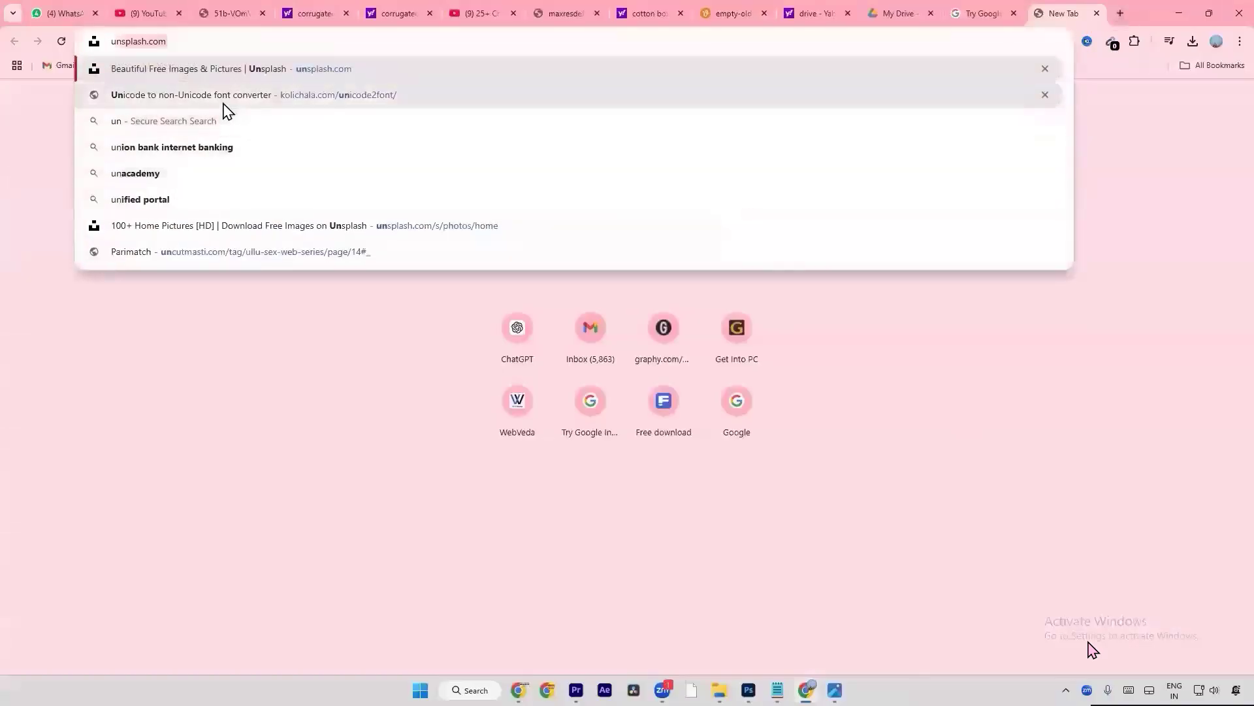
{"action": "left_click", "coordinate": [224, 104]}
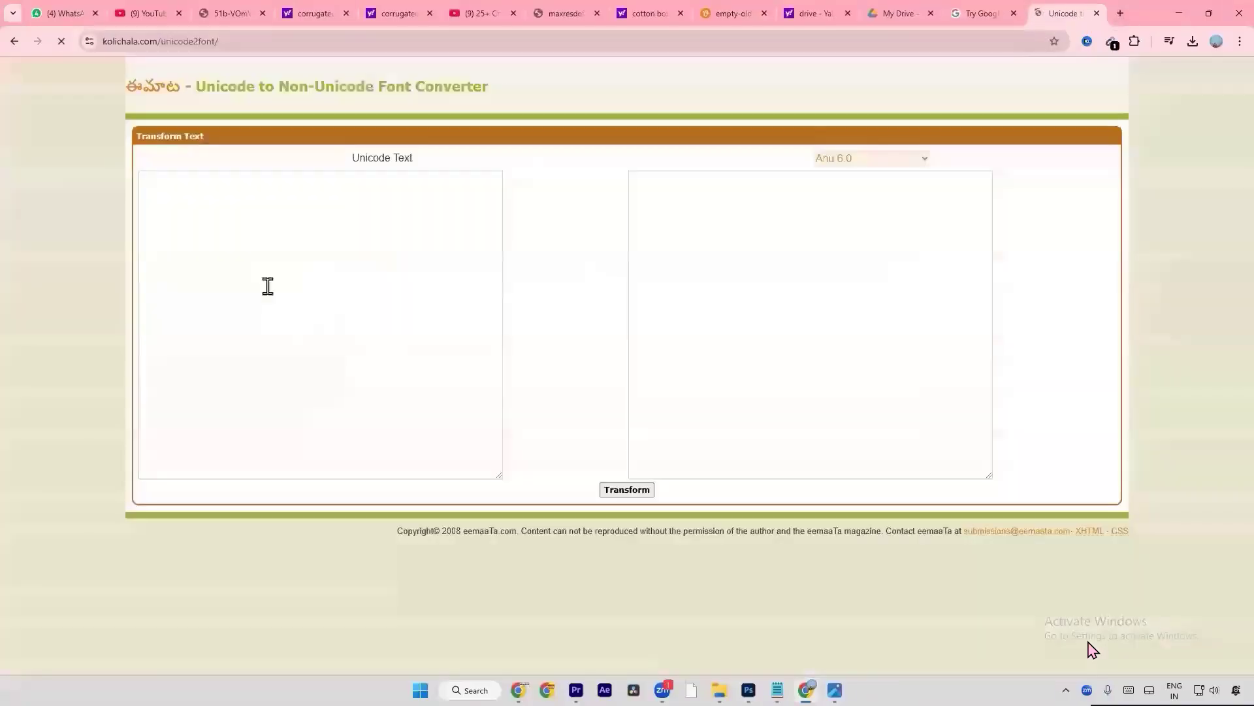
{"action": "left_click", "coordinate": [266, 286]}
{"action": "key", "text": "ctrl+v"}
Step: Transform the Telugu text to the Anu 7.0 encoding and select the whole converted result for copying
{"action": "left_click", "coordinate": [912, 163]}
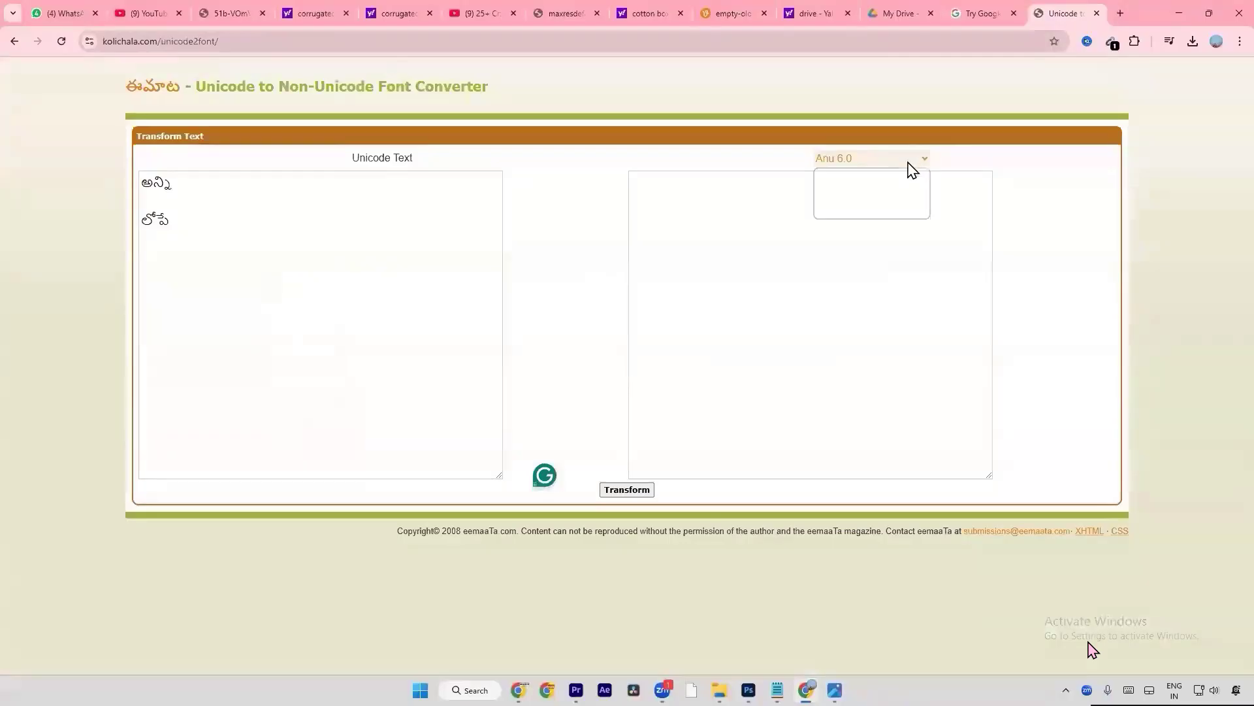
{"action": "left_click", "coordinate": [896, 210]}
{"action": "left_click", "coordinate": [627, 491]}
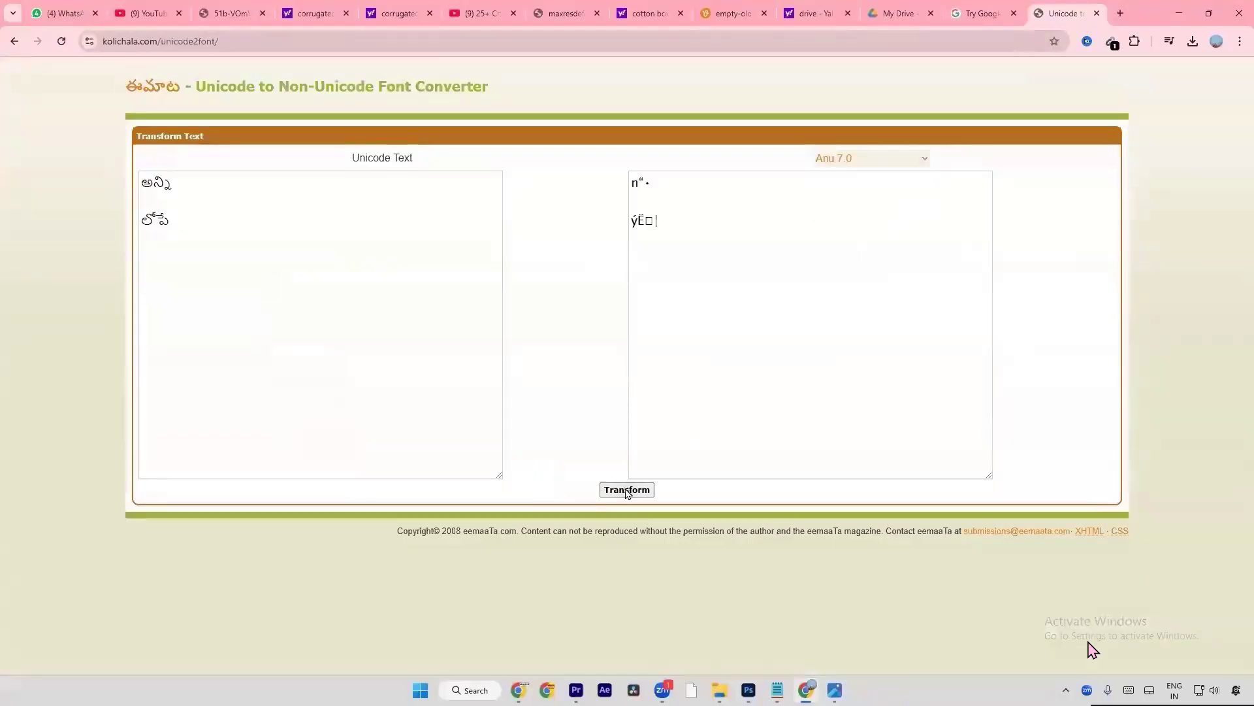
{"action": "left_click", "coordinate": [739, 293]}
{"action": "key", "text": "ctrl+a"}
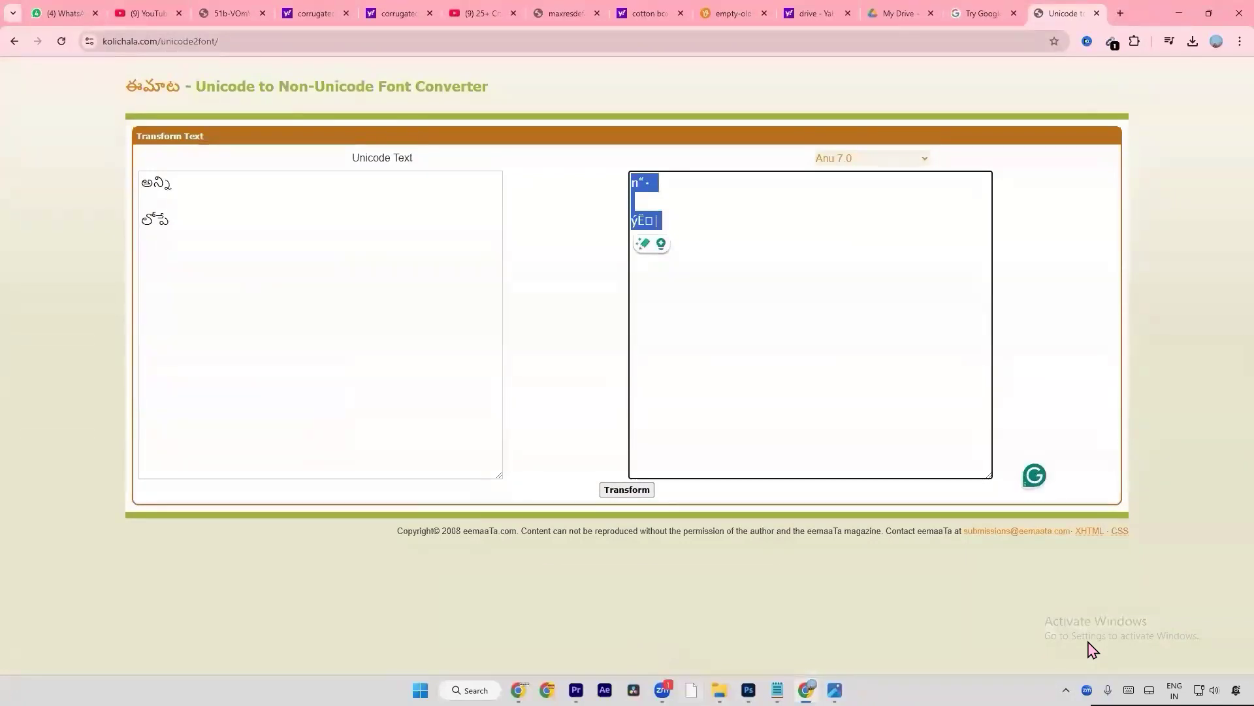
Step: Launch Word, dismiss the activation dialog and create a blank document
{"action": "key", "text": "super"}
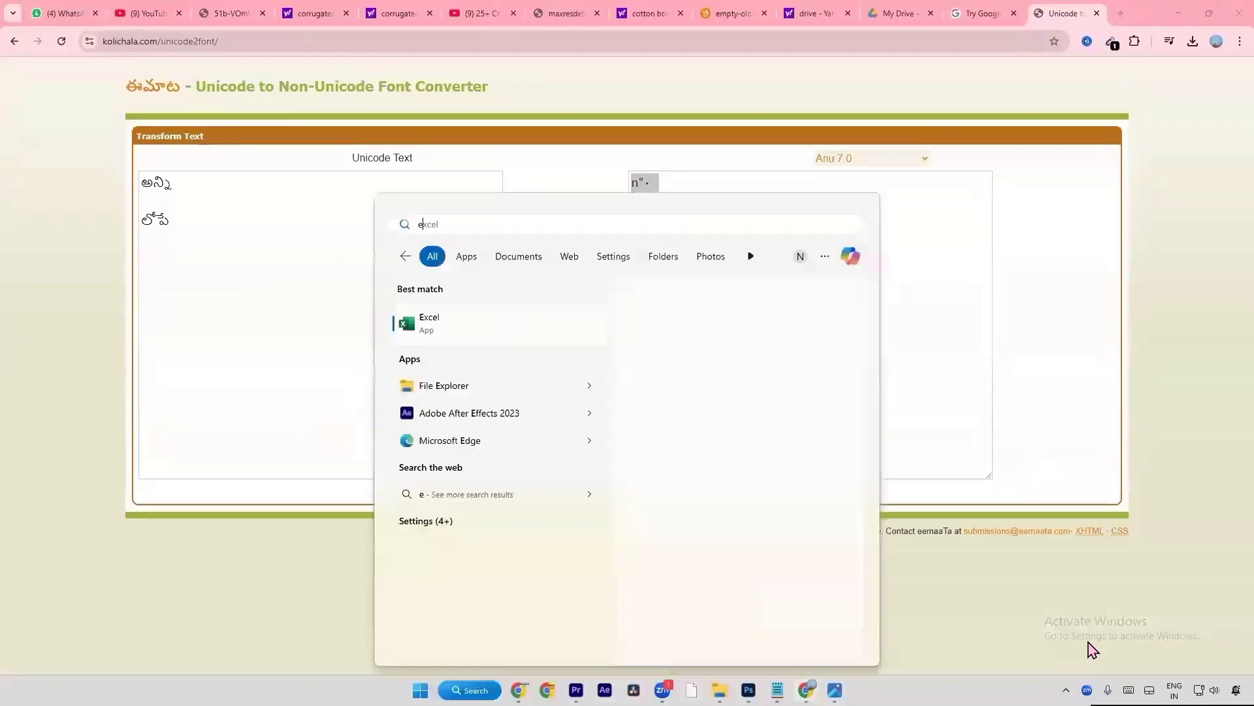
{"action": "type", "text": "w"}
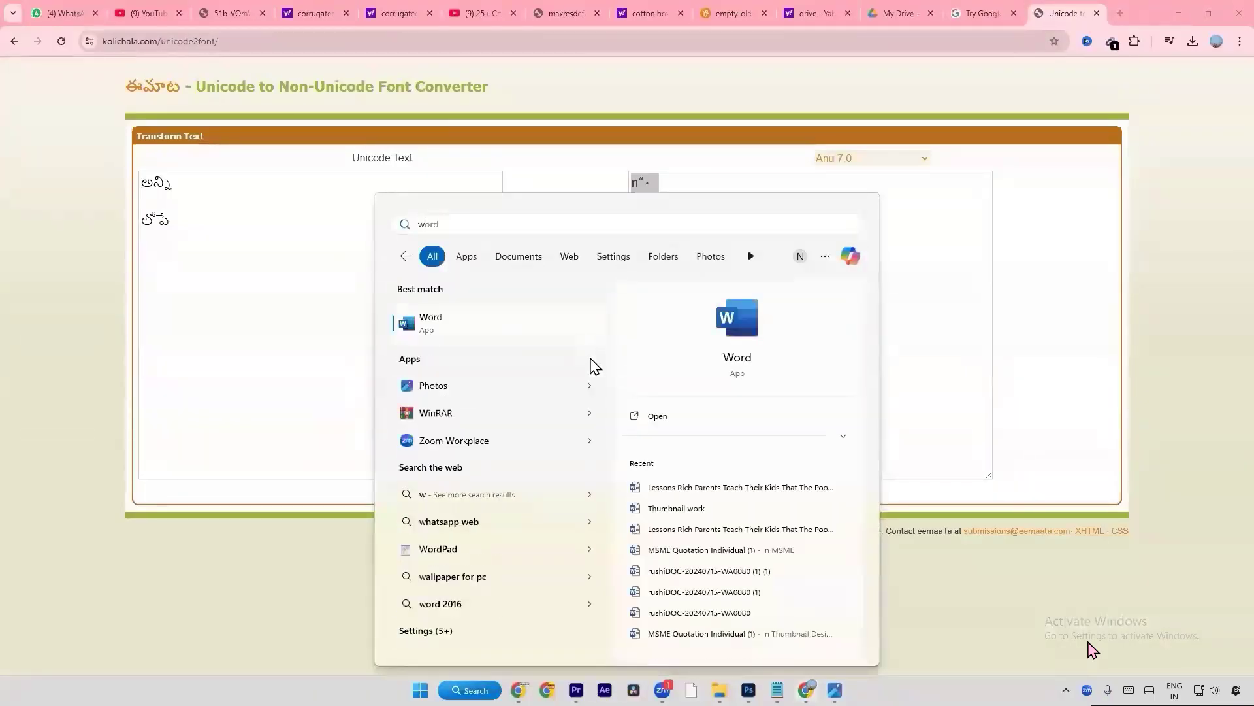
{"action": "left_click", "coordinate": [645, 423]}
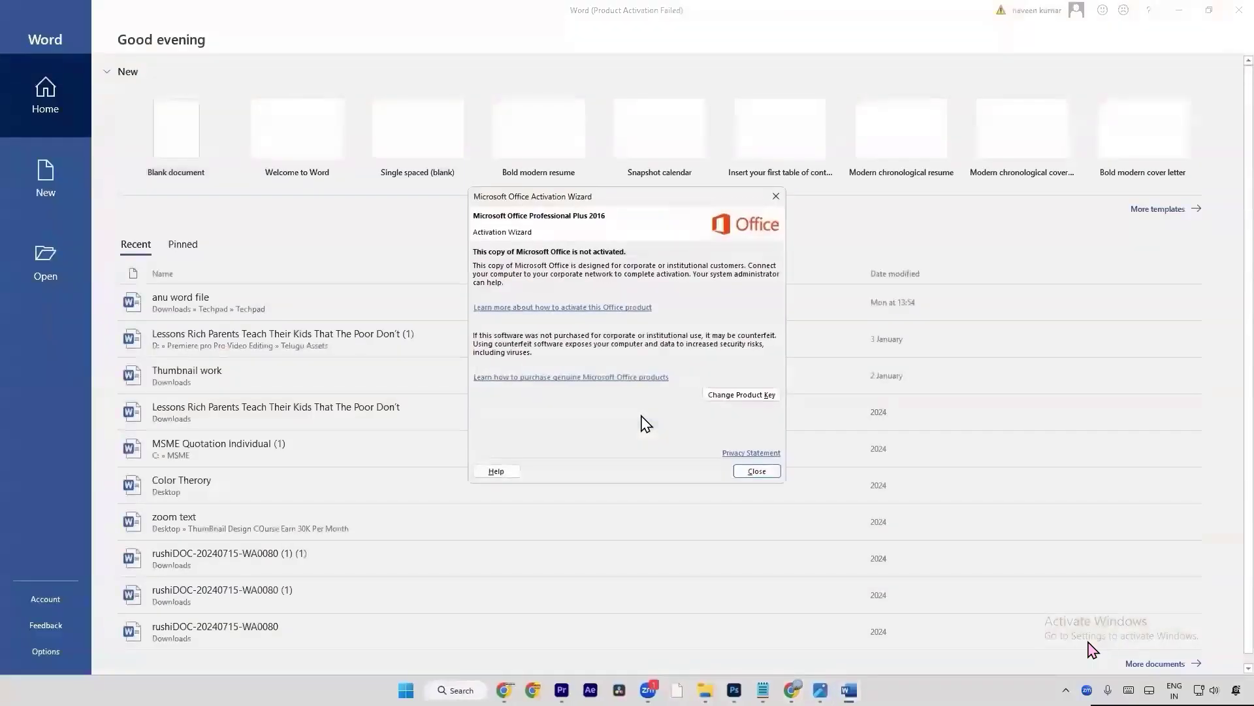
{"action": "left_click", "coordinate": [775, 197]}
{"action": "left_click", "coordinate": [147, 171]}
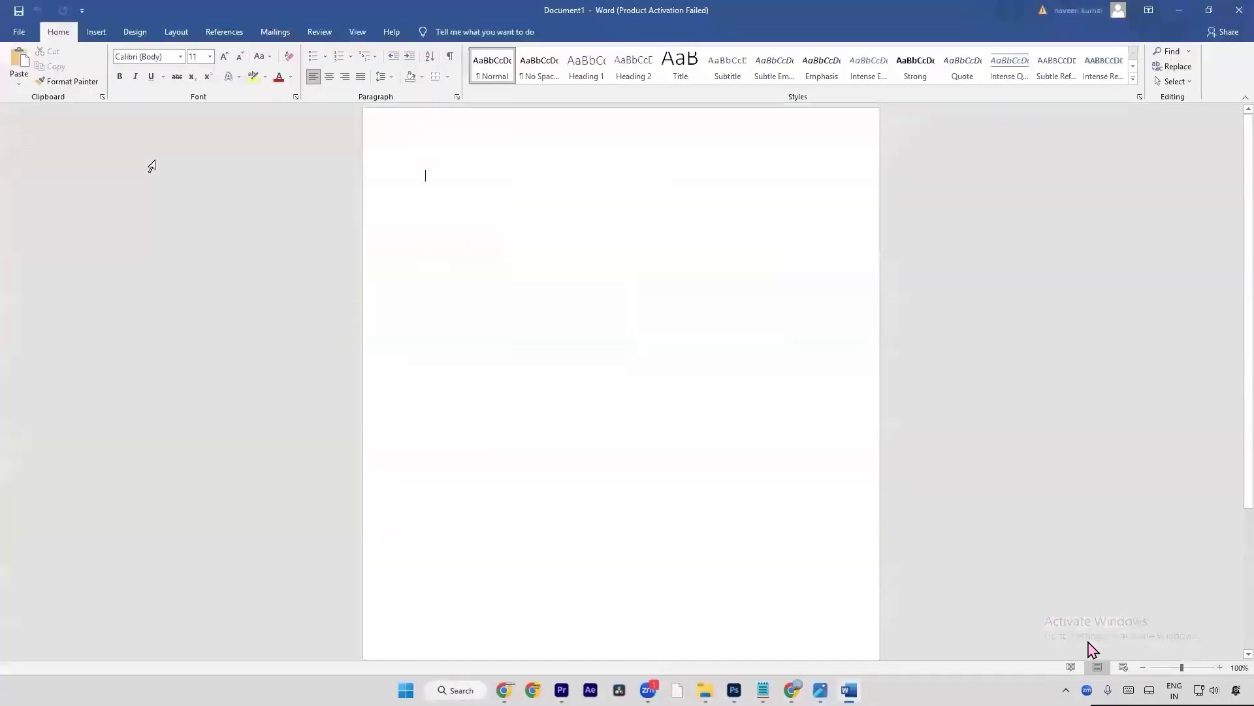
Step: Paste the converted text into the document and format it all in the Deepika font at size 48
{"action": "type", "text": "n\"•  ýË□"}
{"action": "key", "text": "ctrl+a"}
{"action": "left_click", "coordinate": [143, 56]}
{"action": "type", "text": "De"}
{"action": "key", "text": "Return"}
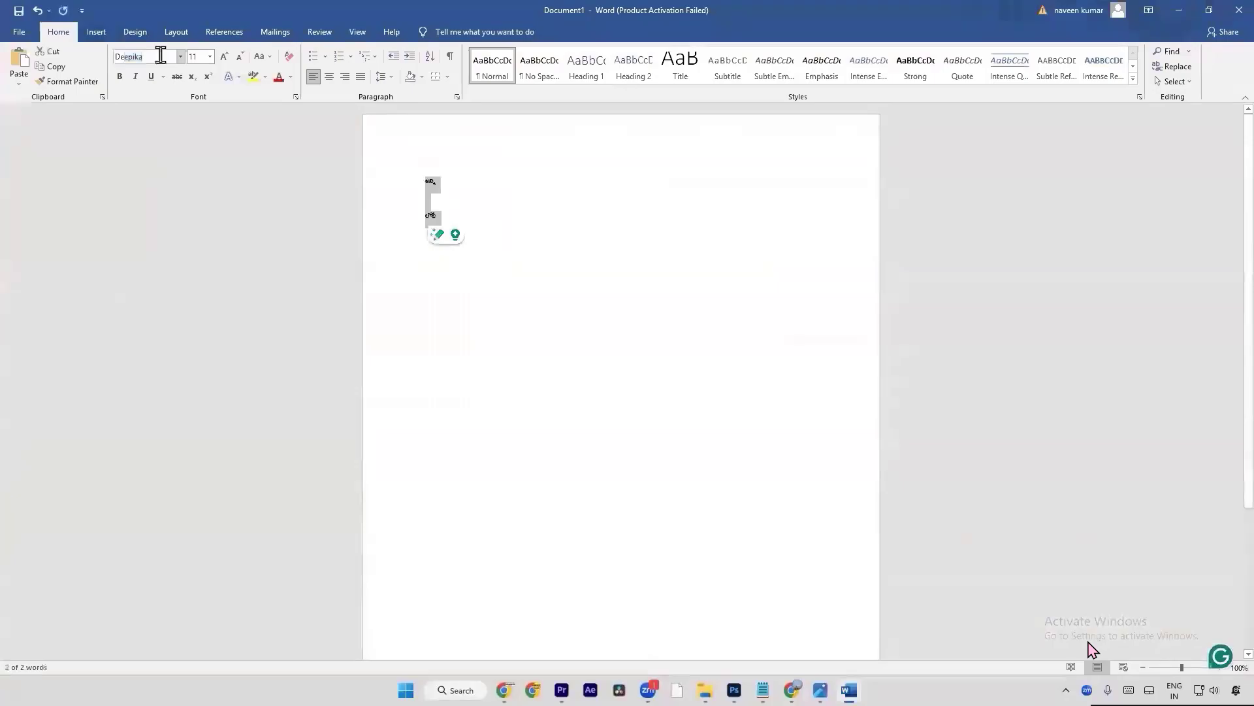
{"action": "left_click", "coordinate": [210, 56]}
{"action": "left_click", "coordinate": [190, 245]}
Step: Copy the word అన్ని from the Word document into the thumbnail in Photoshop as a new text layer in the Pragathi font
{"action": "left_click", "coordinate": [498, 246]}
{"action": "left_click_drag", "start_coordinate": [484, 196], "coordinate": [318, 199]}
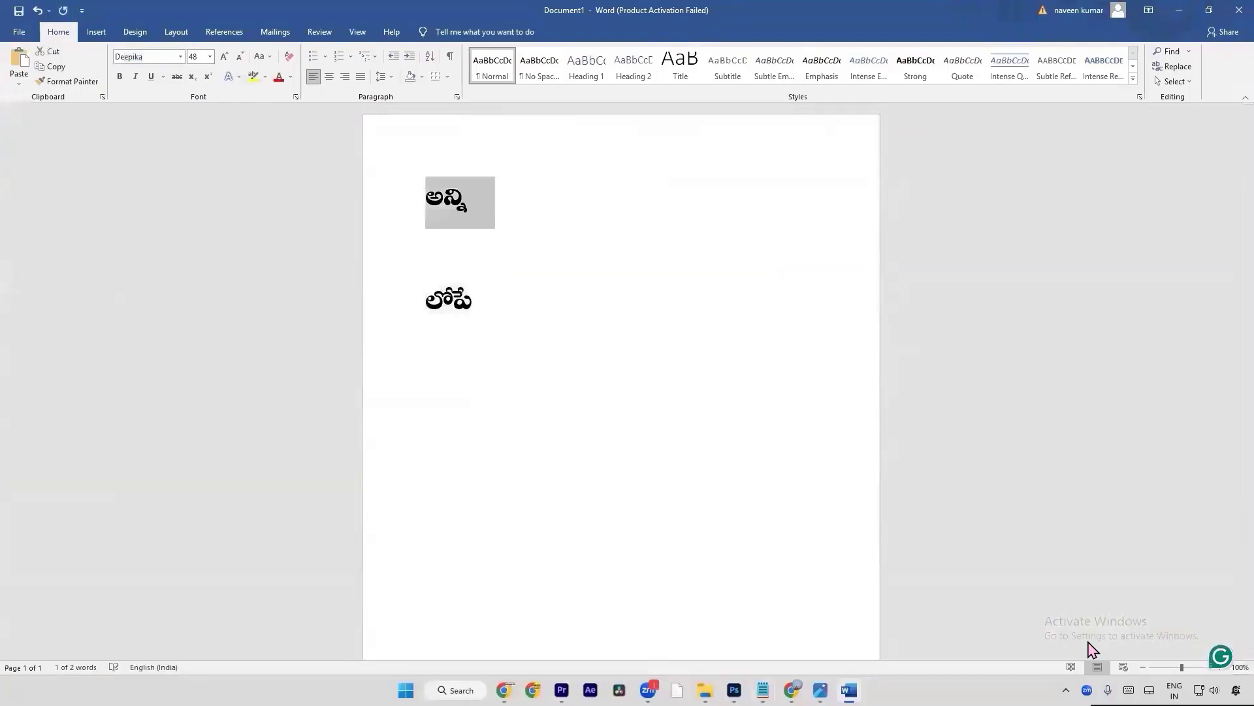
{"action": "key", "text": "alt+Tab"}
{"action": "key", "text": "ctrl+v"}
{"action": "key", "text": "ctrl+a"}
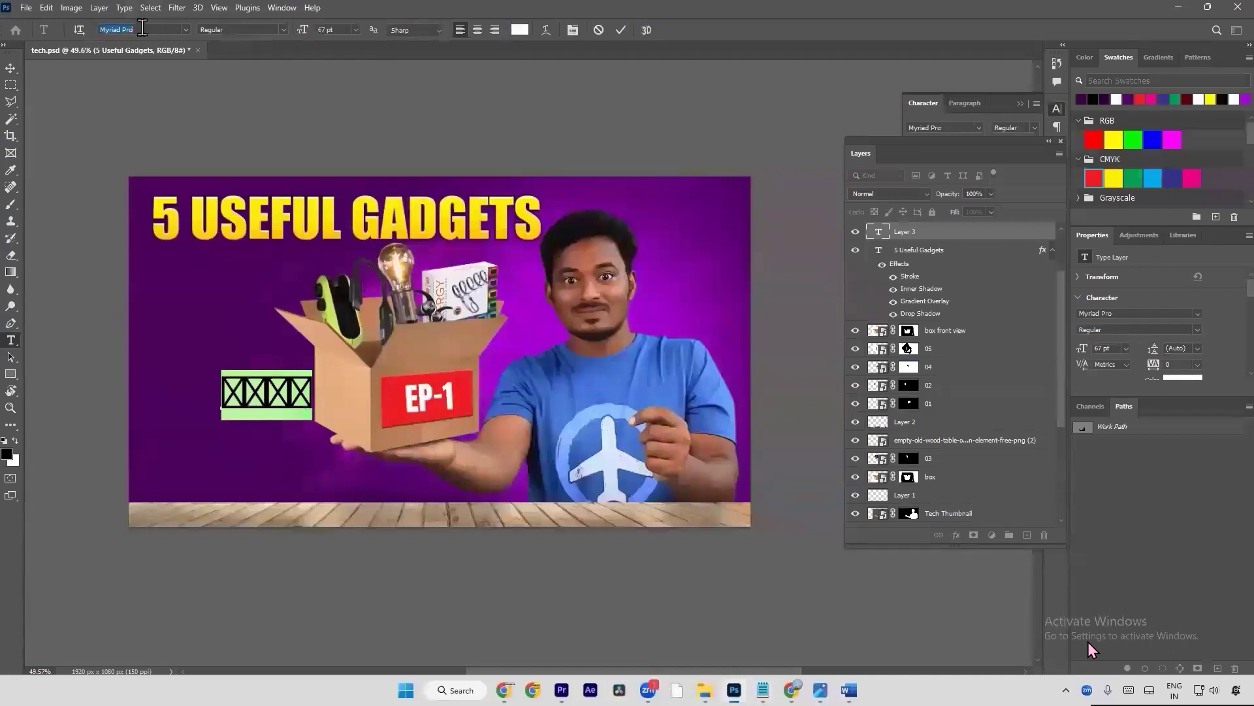
{"action": "type", "text": "Pragathi"}
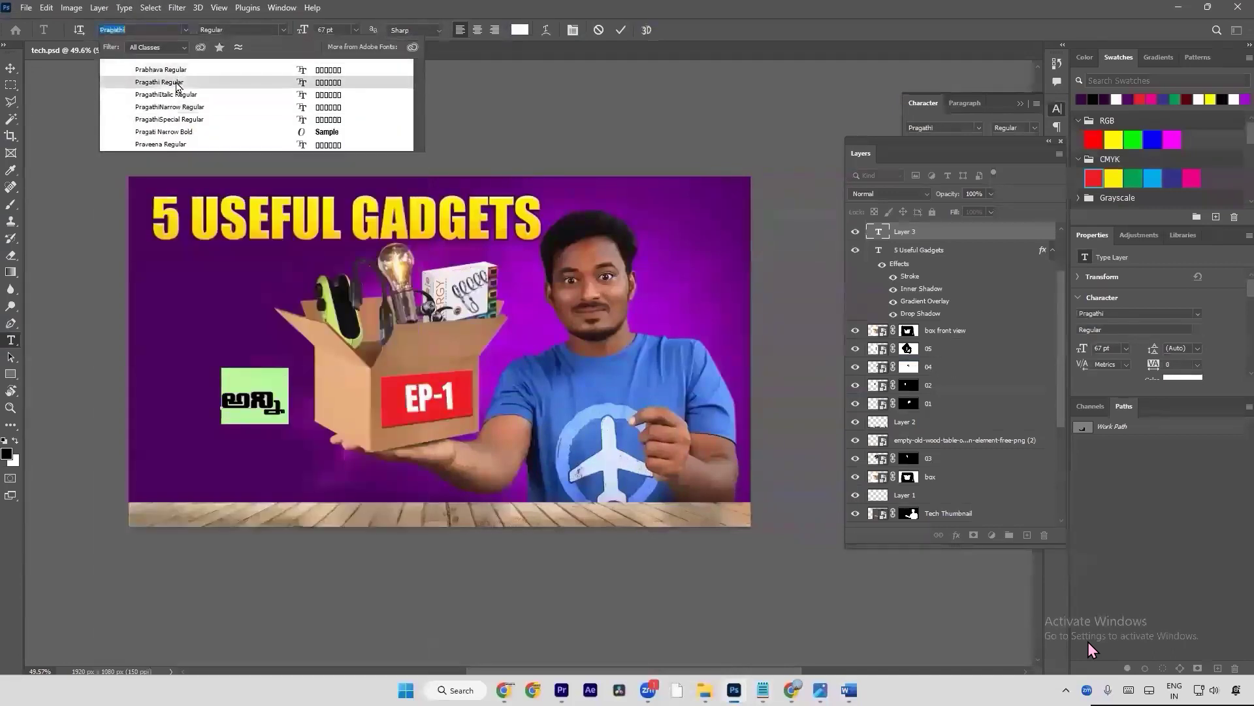
{"action": "left_click", "coordinate": [176, 83]}
{"action": "key", "text": "ctrl+Return"}
Step: Enlarge the అన్ని text to 120 pt and position it beneath the start of the title
{"action": "key", "text": "ctrl+t"}
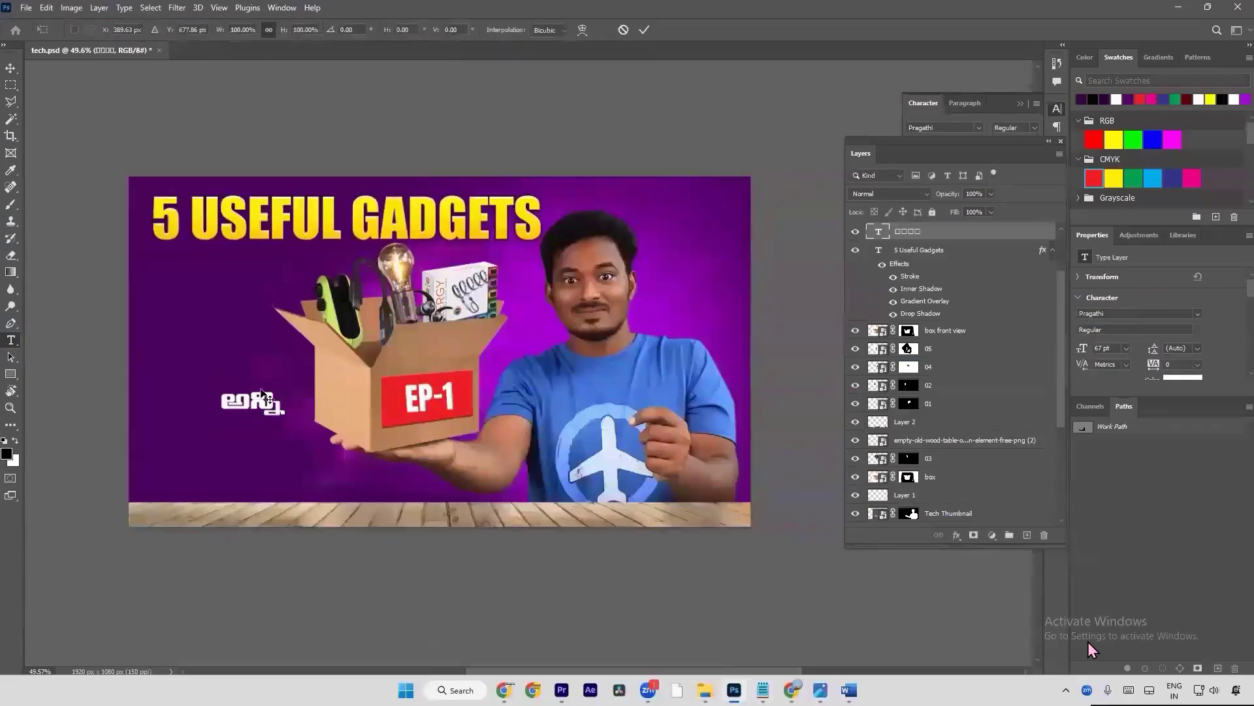
{"action": "left_click_drag", "start_coordinate": [255, 368], "coordinate": [237, 302]}
{"action": "key", "text": "Return"}
{"action": "key", "text": "v"}
Step: Copy the word లోపే from the Word document and duplicate the అన్ని text layer lower down on the thumbnail
{"action": "key", "text": "alt+Tab"}
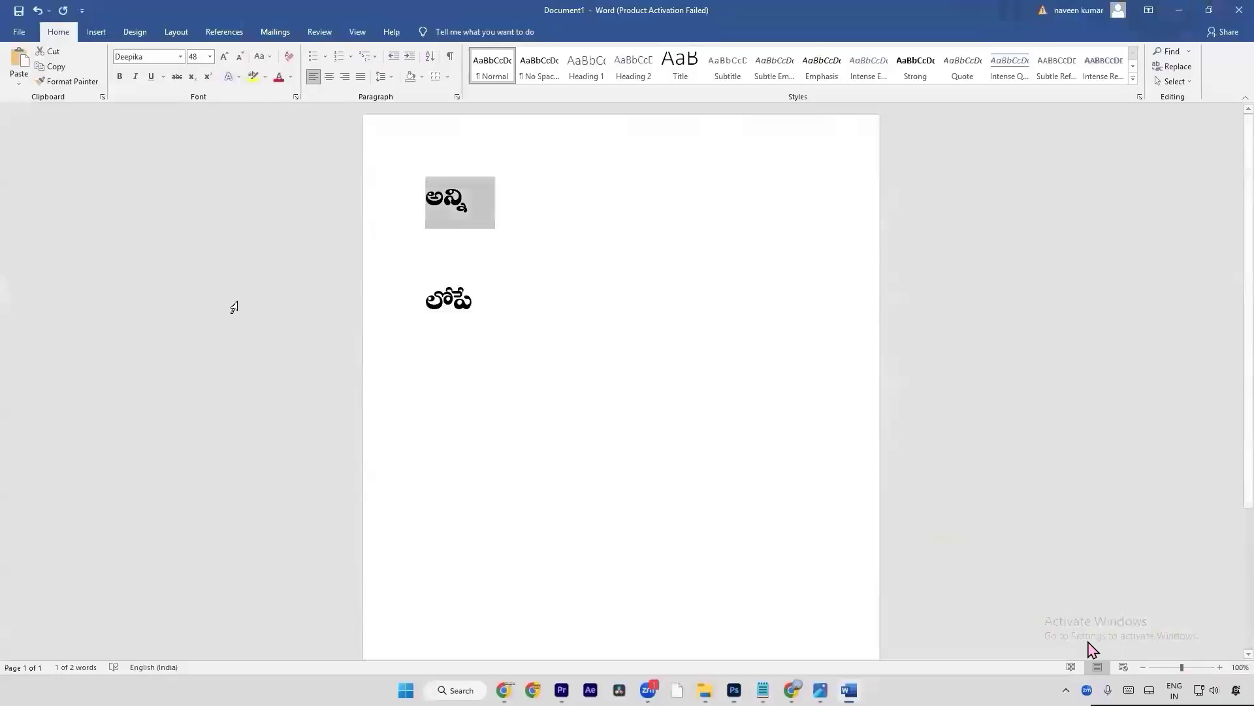
{"action": "left_click", "coordinate": [386, 299]}
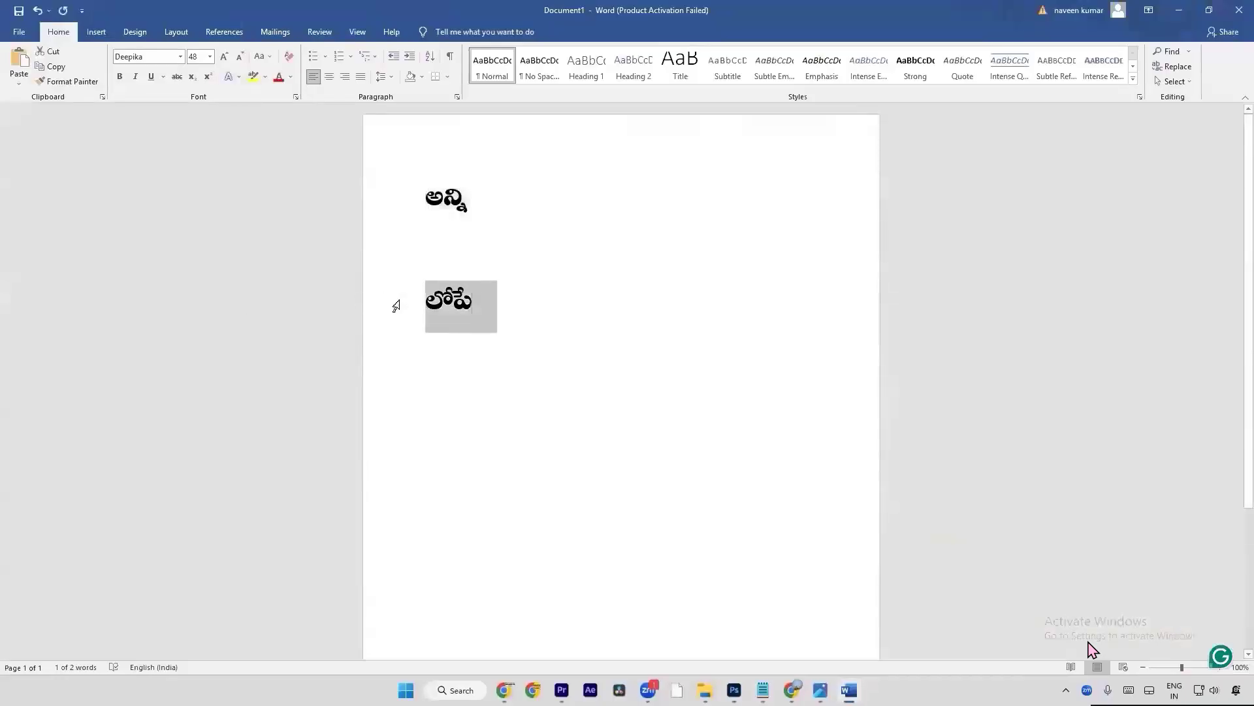
{"action": "key", "text": "alt+Tab"}
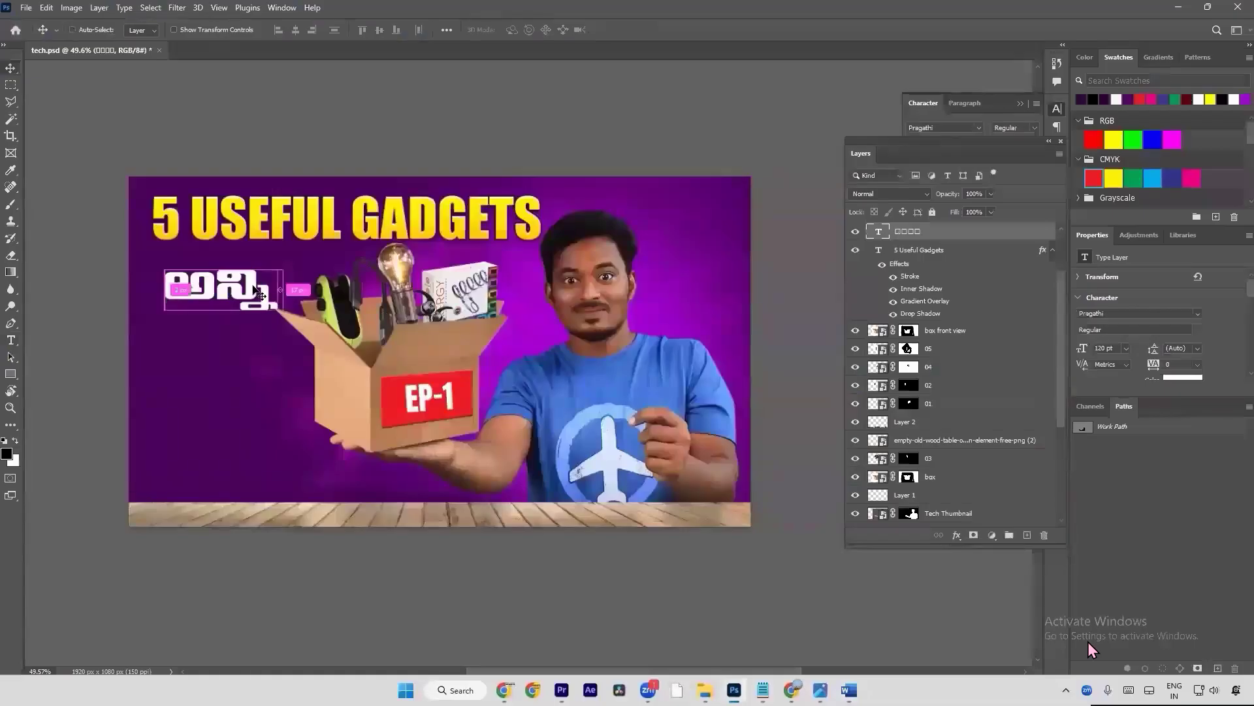
{"action": "key", "text": "ctrl+j"}
{"action": "key", "text": "ctrl+t"}
{"action": "key", "text": "Return"}
{"action": "key", "text": "a"}
{"action": "key", "text": "v"}
{"action": "left_click_drag", "start_coordinate": [250, 294], "coordinate": [252, 420]}
Step: Replace the text of the duplicated lower layer with లోపే
{"action": "key", "text": "t"}
{"action": "double_click", "coordinate": [252, 420]}
{"action": "type", "text": "లోపే"}
{"action": "key", "text": "ctrl+Return"}
{"action": "key", "text": "a"}
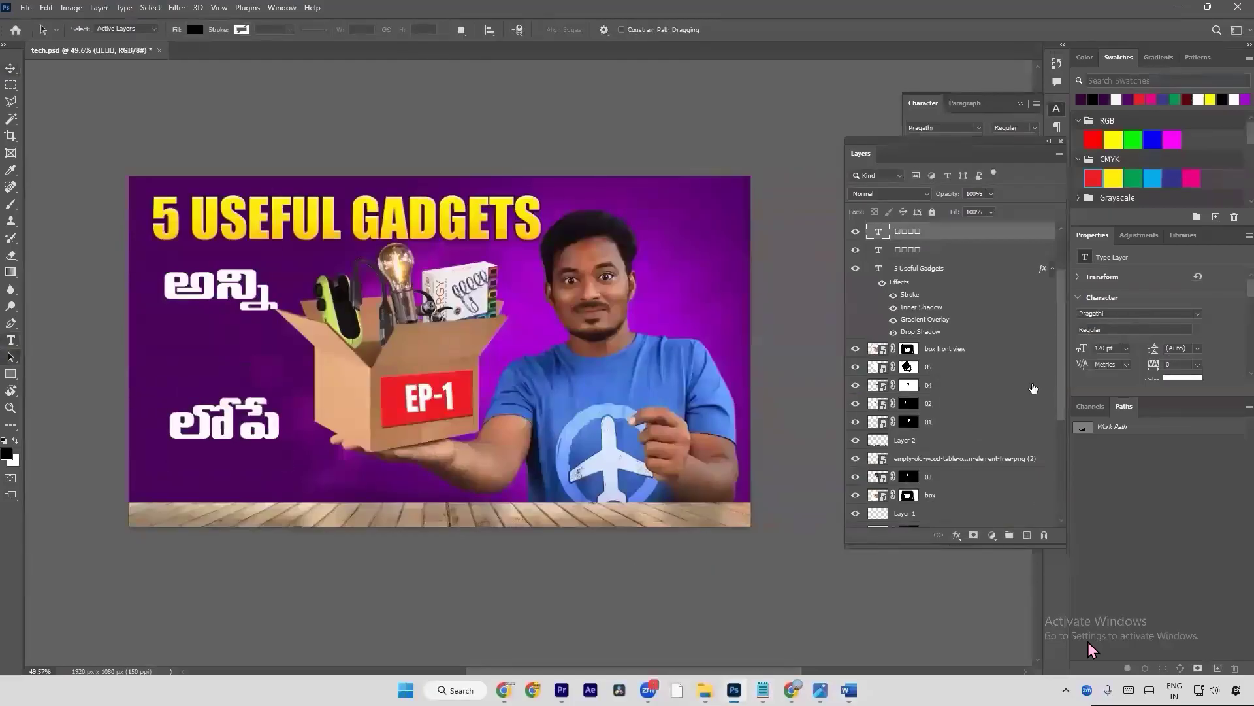
Step: Show the hidden "anni 500/-" and "lope..!" text layers, bring them to the front and move them lower over the box area
{"action": "left_click", "coordinate": [1012, 386]}
{"action": "scroll", "coordinate": [1012, 392], "scroll_direction": "down", "scroll_amount": 3}
{"action": "left_click", "coordinate": [855, 439]}
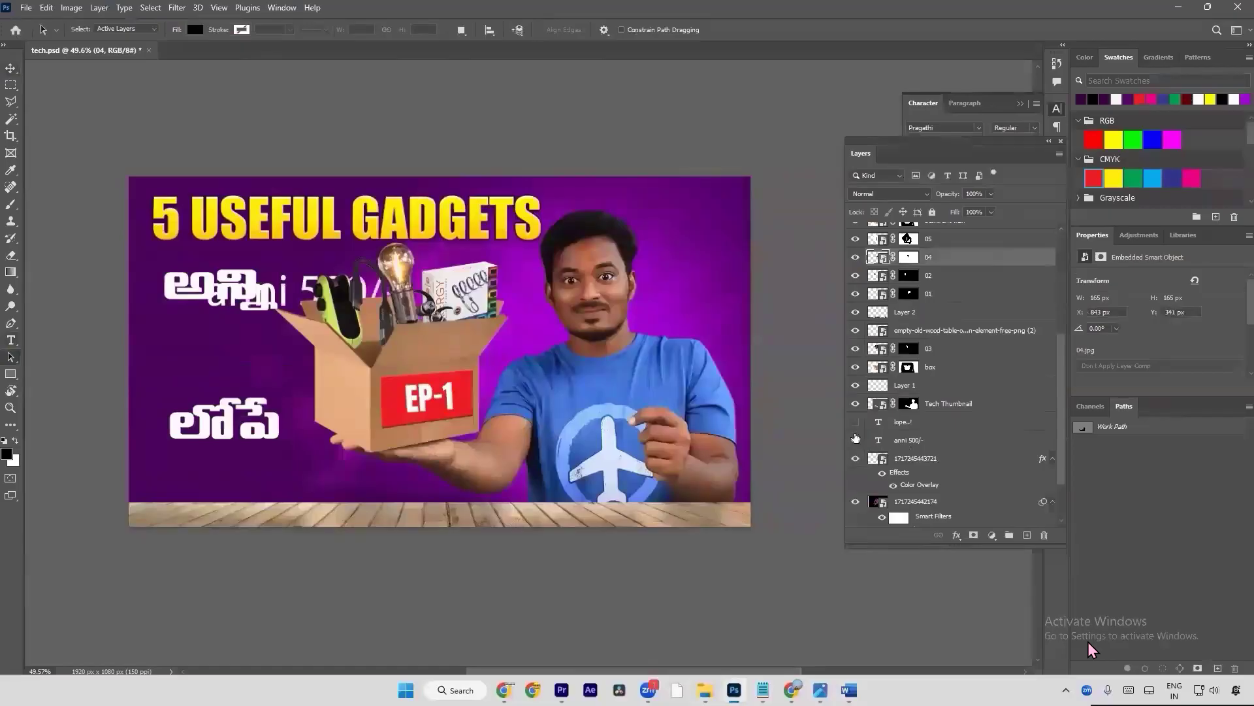
{"action": "left_click", "coordinate": [855, 422]}
{"action": "left_click", "coordinate": [912, 422]}
{"action": "left_click", "coordinate": [913, 443], "text": "shift"}
{"action": "key", "text": "ctrl+shift+bracketright"}
{"action": "key", "text": "v"}
{"action": "left_click_drag", "start_coordinate": [325, 296], "coordinate": [703, 414]}
Step: Cut 500/- out of the "anni 500/-" text and put it in a duplicate of the 5 Useful Gadgets title layer
{"action": "key", "text": "t"}
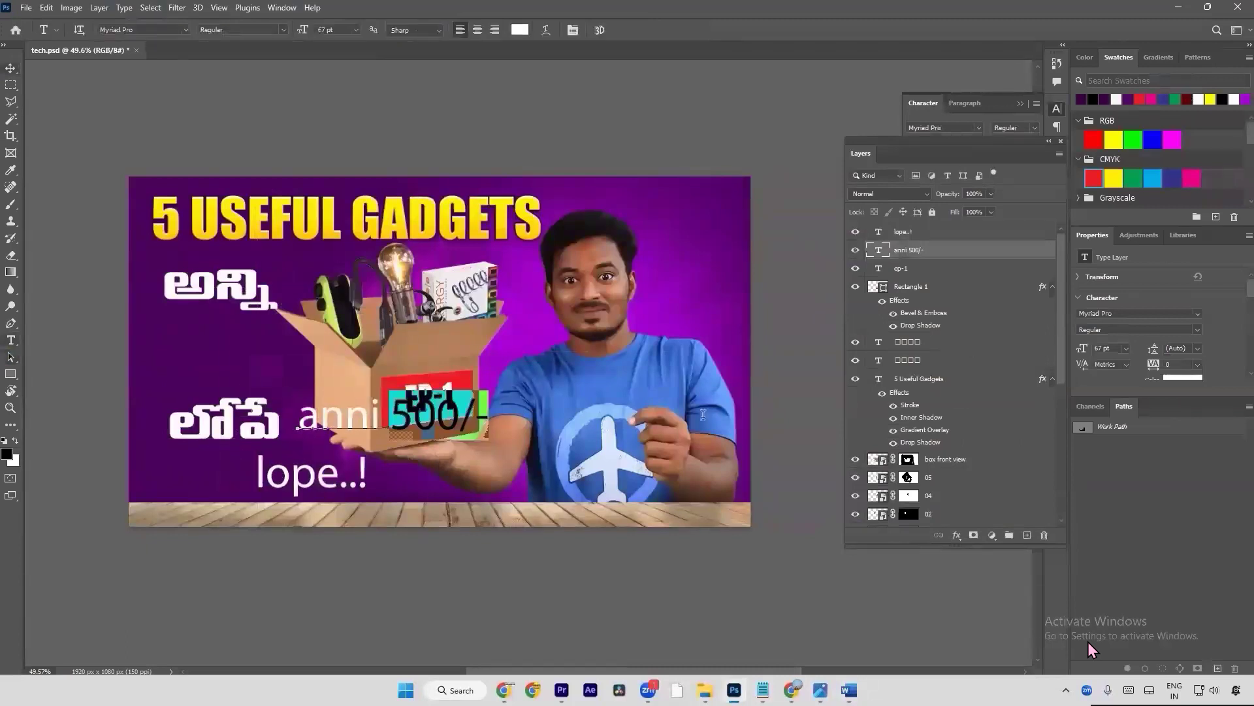
{"action": "key", "text": "BackSpace"}
{"action": "left_click", "coordinate": [509, 224]}
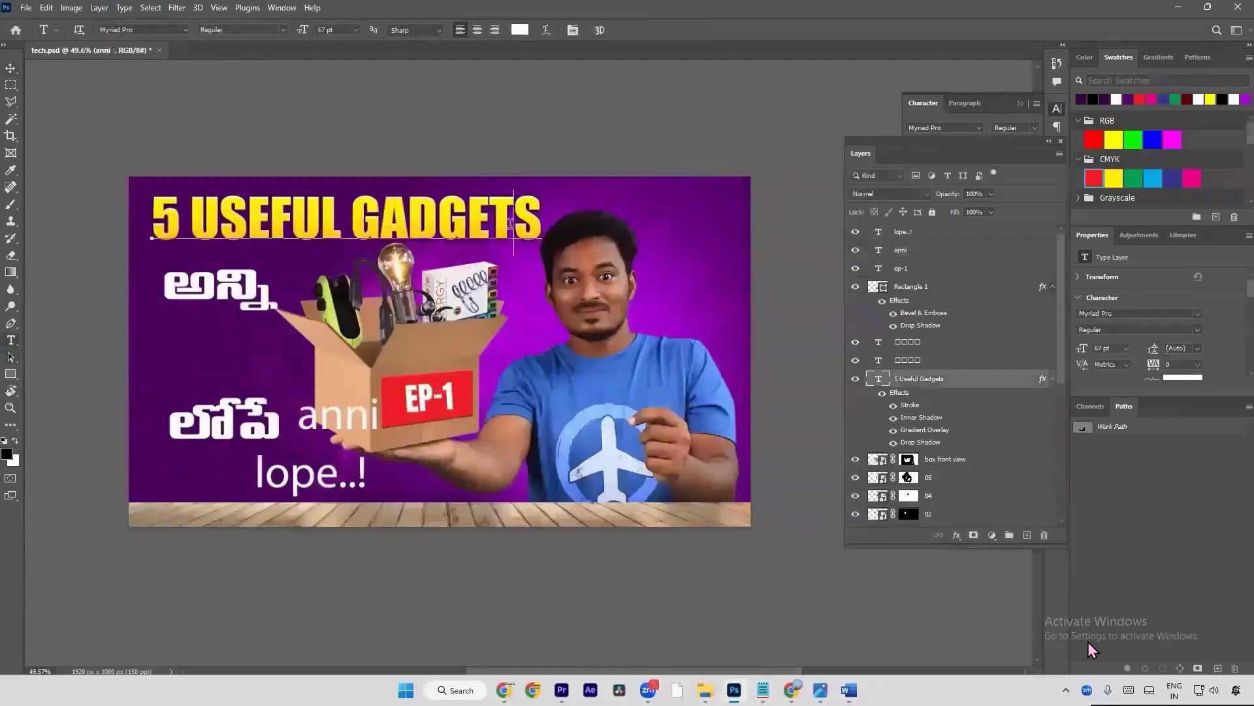
{"action": "key", "text": "ctrl+Return"}
{"action": "key", "text": "ctrl+j"}
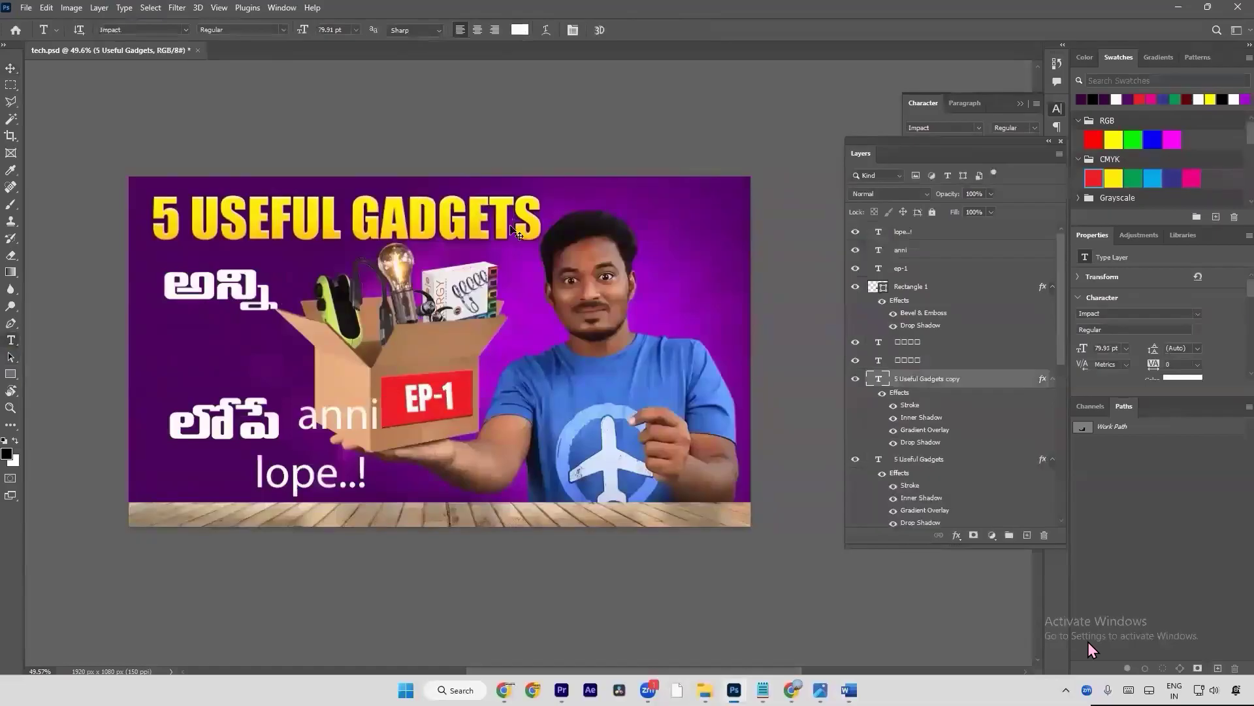
{"action": "left_click_drag", "start_coordinate": [447, 218], "coordinate": [652, 375]}
{"action": "left_click", "coordinate": [652, 374]}
{"action": "key", "text": "ctrl+a"}
{"action": "type", "text": "500/-"}
{"action": "key", "text": "ctrl+Return"}
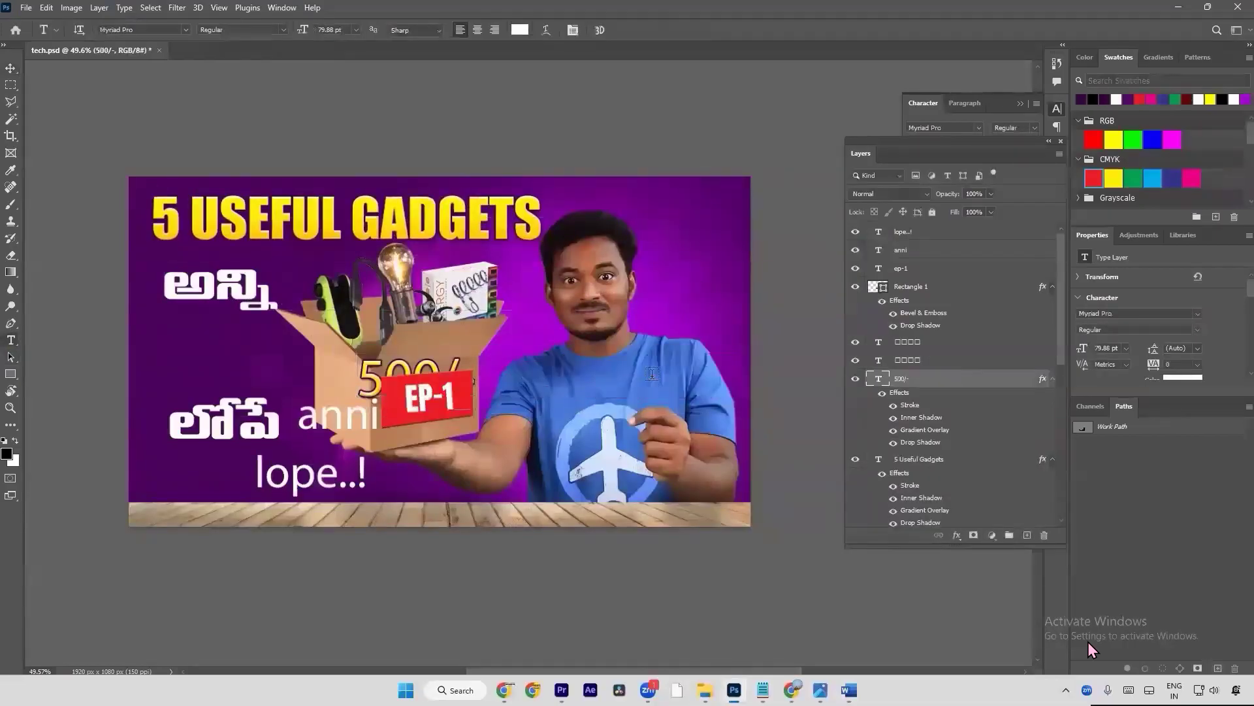
Step: Set the font of the 500/- text to Anton Regular
{"action": "double_click", "coordinate": [387, 370]}
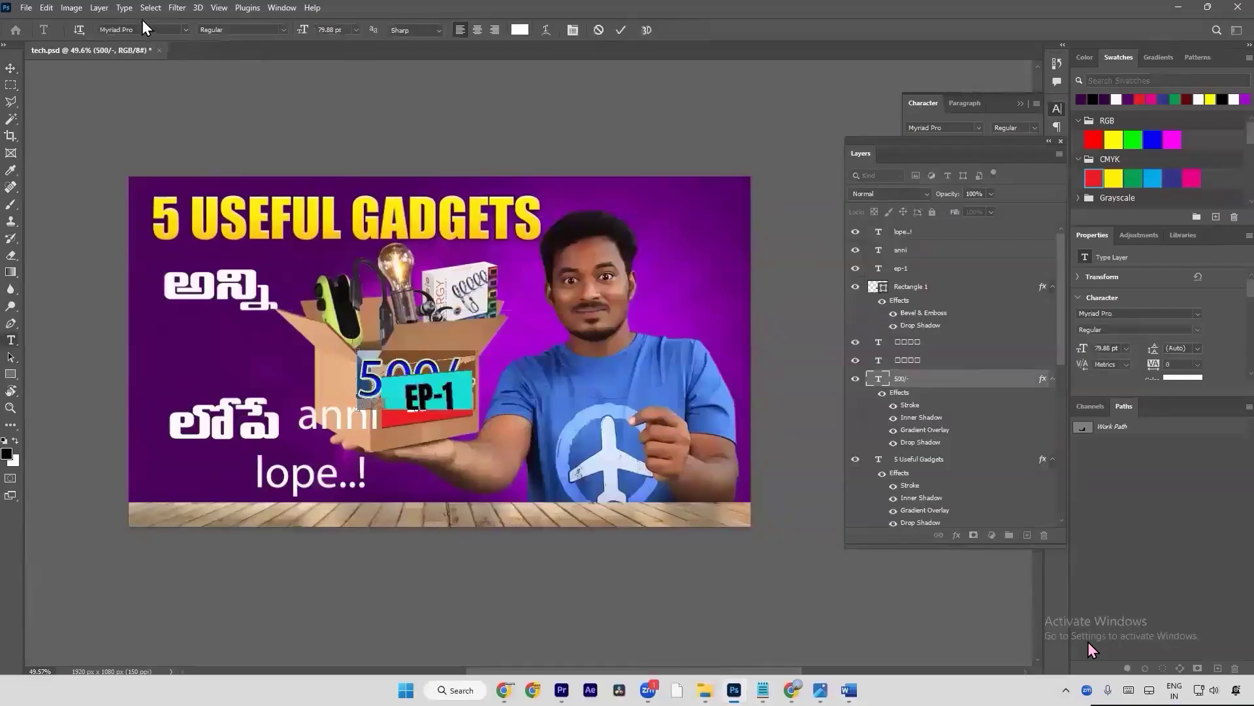
{"action": "type", "text": "ant"}
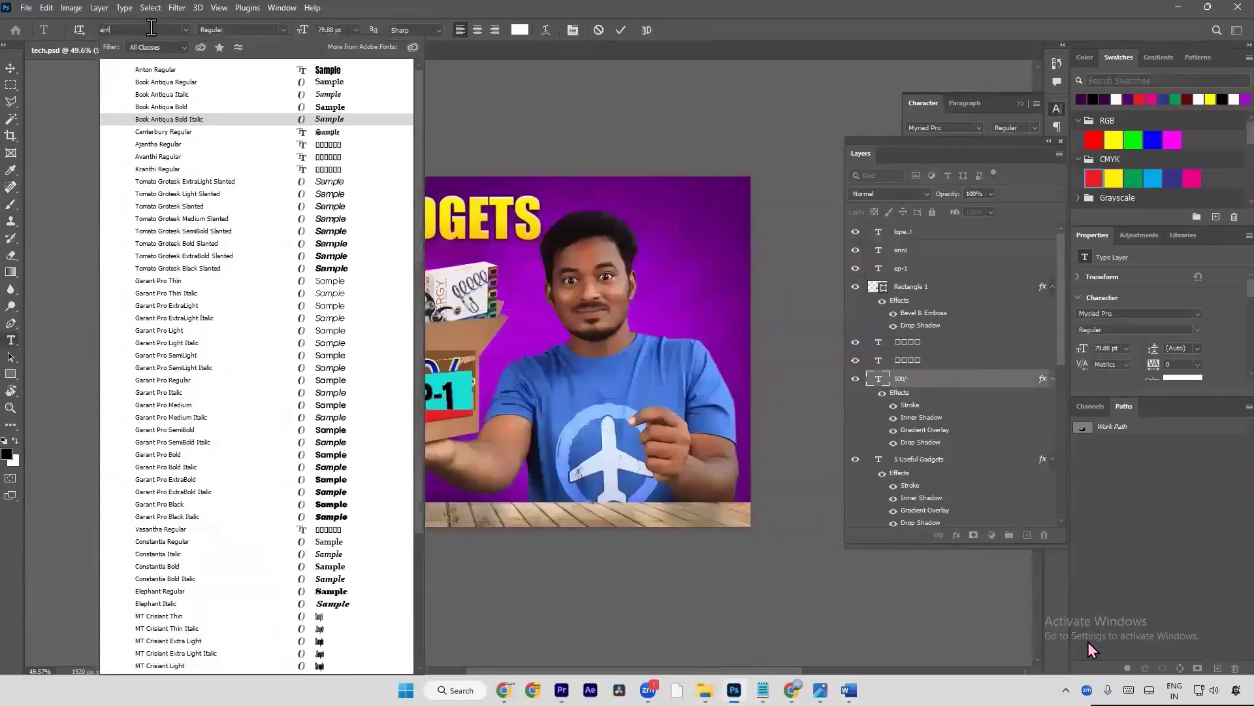
{"action": "left_click", "coordinate": [159, 69]}
{"action": "key", "text": "ctrl+Return"}
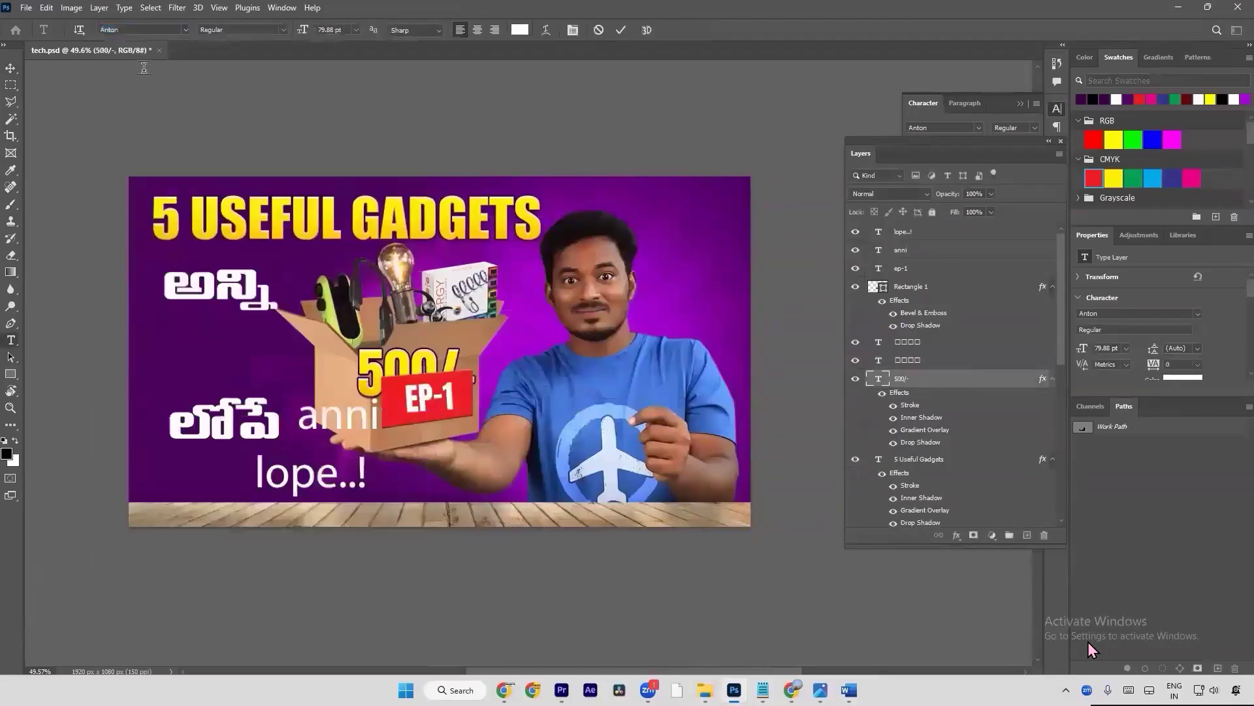
Step: Move the 500/- text between the two Telugu words and enlarge it to fill the gap
{"action": "key", "text": "v"}
{"action": "left_click_drag", "start_coordinate": [347, 353], "coordinate": [151, 341]}
{"action": "key", "text": "ctrl+t"}
{"action": "mouse_move", "coordinate": [279, 366]}
{"action": "left_mouse_down"}
{"action": "mouse_move", "coordinate": [296, 366]}
{"action": "mouse_move", "coordinate": [267, 379]}
{"action": "left_mouse_up"}
{"action": "key", "text": "Return"}
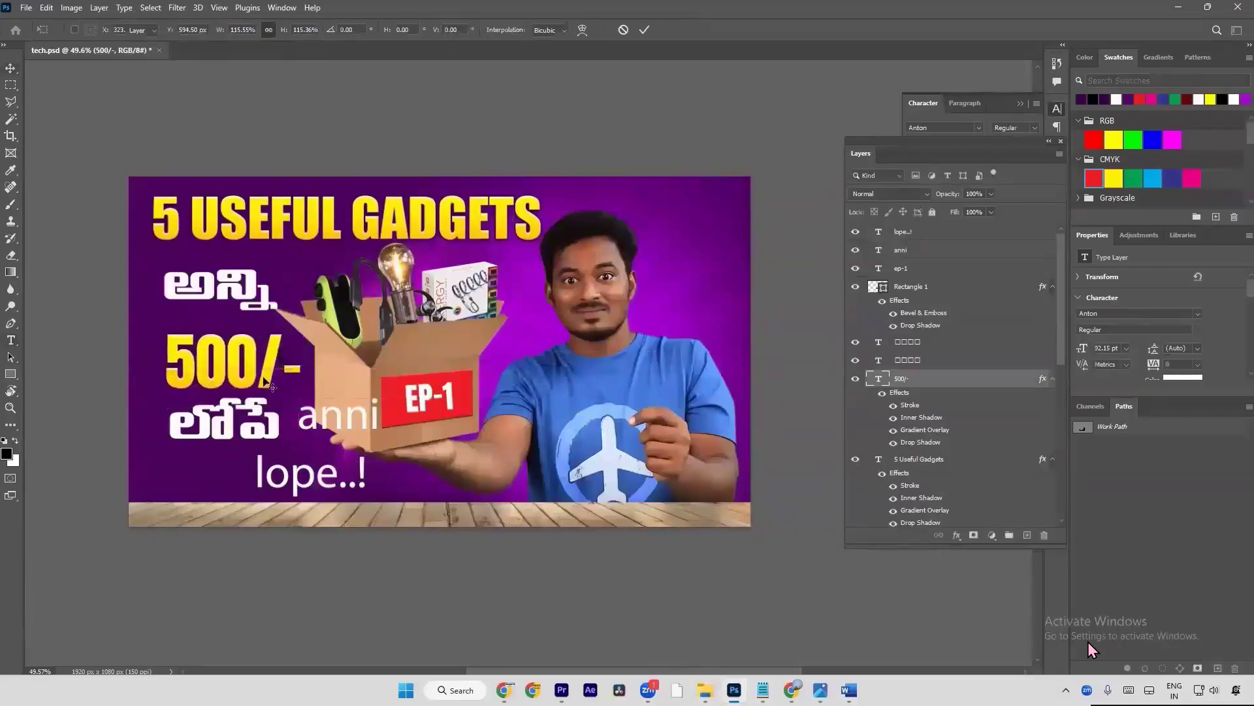
Step: Delete the "anni" text layer, take the "..!" from the "lope..!" text and delete that layer as well
{"action": "left_click_drag", "start_coordinate": [333, 427], "coordinate": [370, 436]}
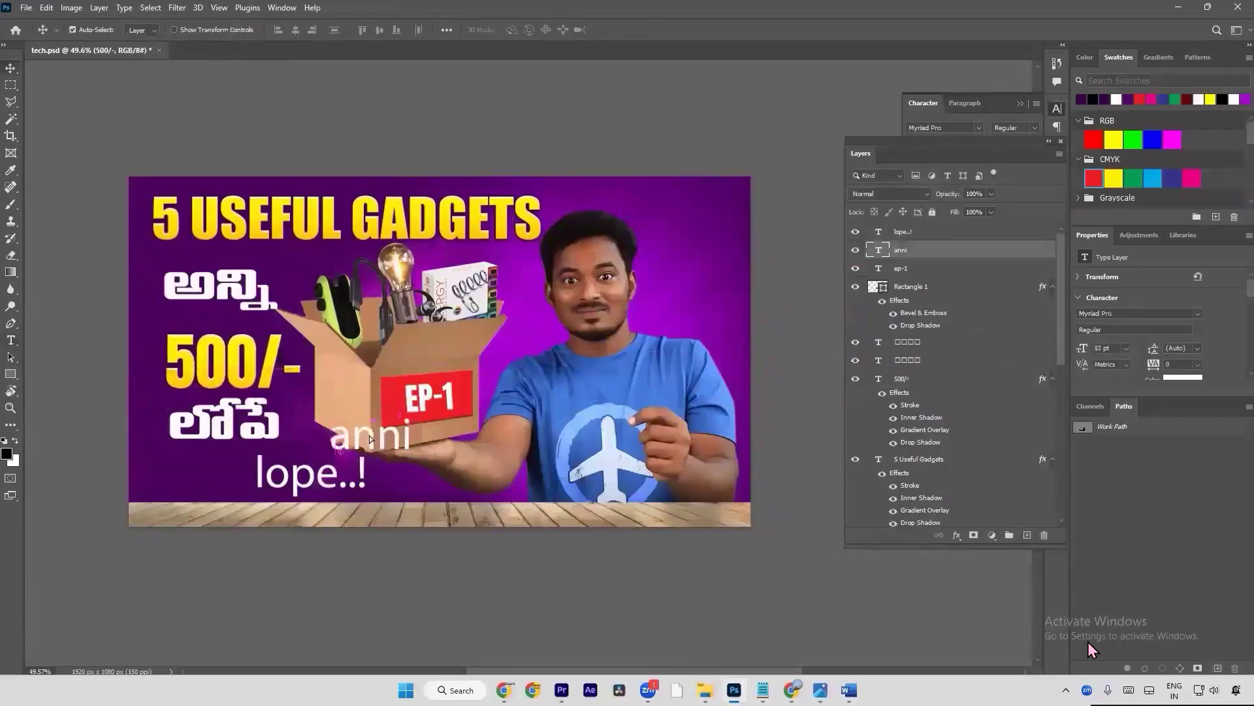
{"action": "key", "text": "Delete"}
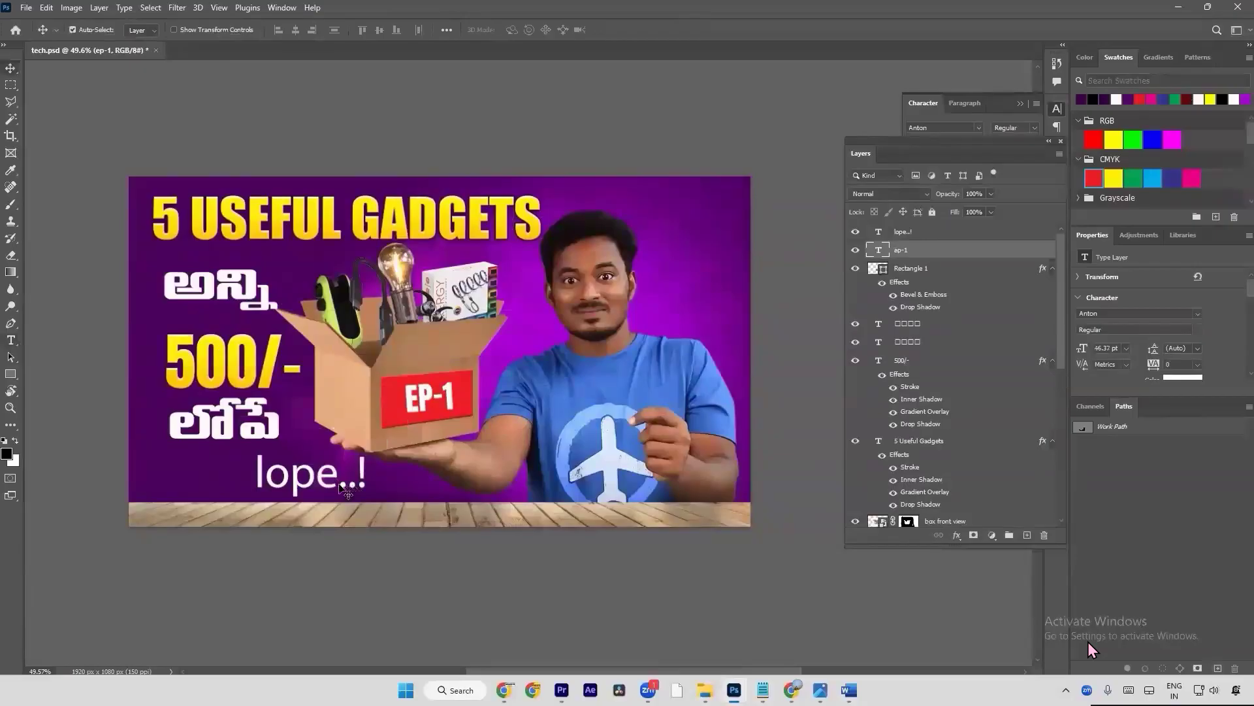
{"action": "key", "text": "t"}
{"action": "left_click_drag", "start_coordinate": [336, 477], "coordinate": [368, 475]}
{"action": "key", "text": "ctrl+c"}
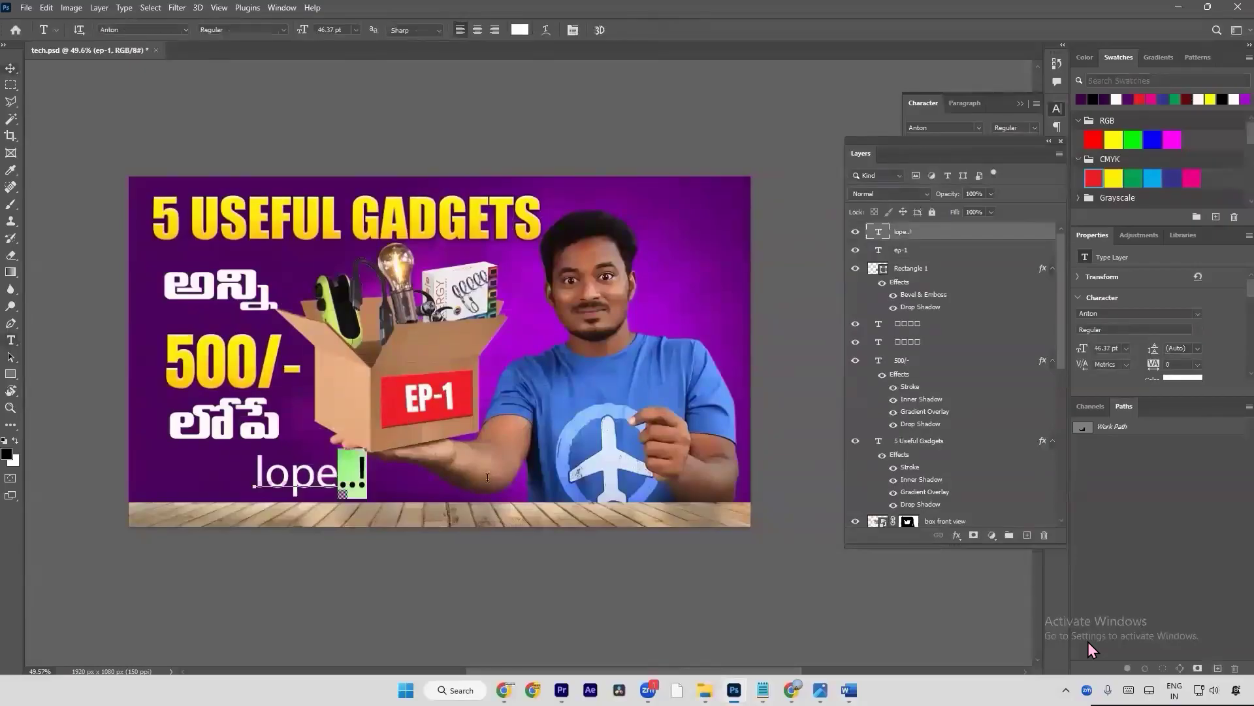
{"action": "key", "text": "BackSpace"}
{"action": "key", "text": "ctrl+Return"}
{"action": "key", "text": "v"}
{"action": "key", "text": "Delete"}
Step: Reposition లోపే and paste "..!" beside it as a new text layer in Myriad Pro Bold
{"action": "scroll", "coordinate": [232, 445], "scroll_direction": "up", "scroll_amount": 4}
{"action": "left_click_drag", "start_coordinate": [237, 439], "coordinate": [274, 458]}
{"action": "key", "text": "t"}
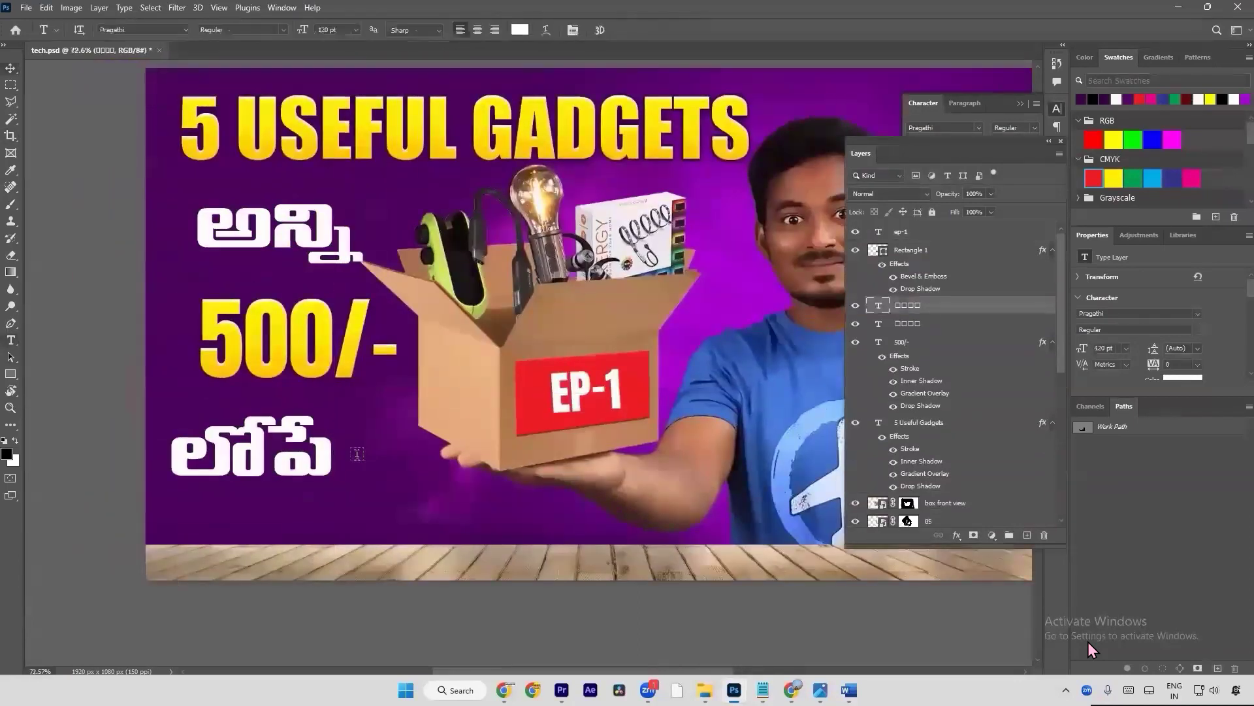
{"action": "left_click", "coordinate": [345, 495]}
{"action": "key", "text": "ctrl+v"}
{"action": "key", "text": "ctrl+a"}
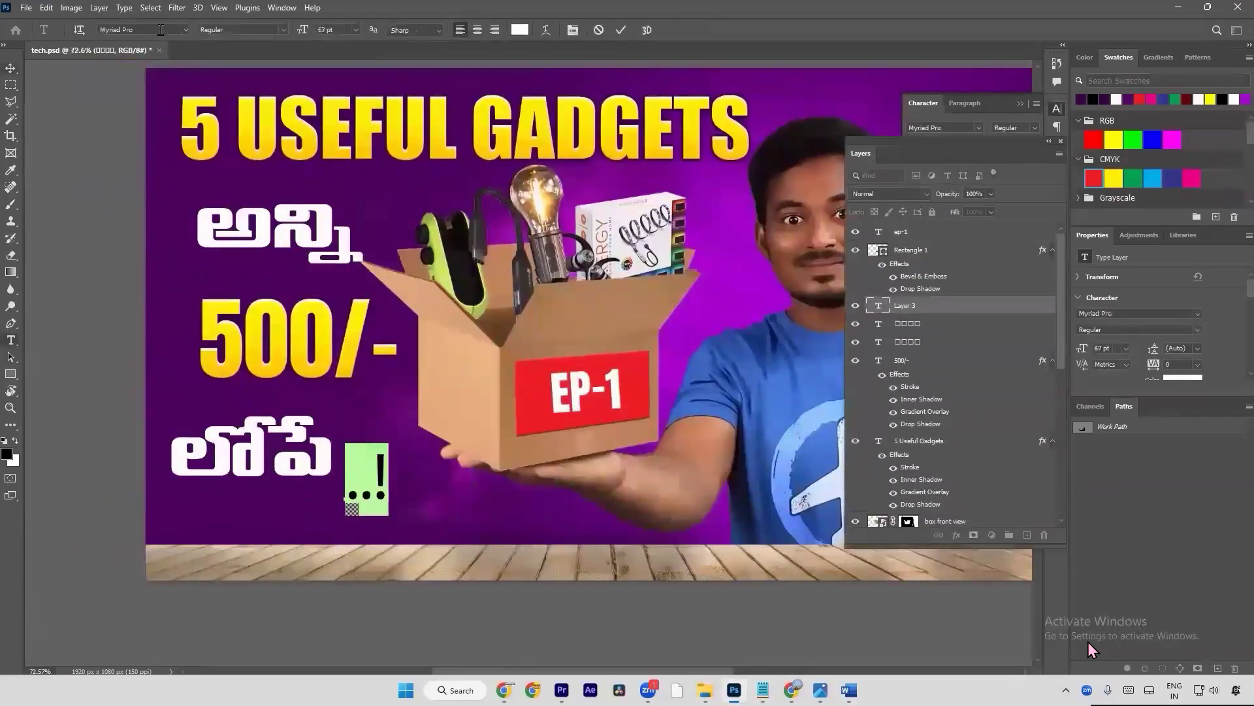
{"action": "left_click", "coordinate": [285, 33]}
{"action": "left_click", "coordinate": [260, 76]}
{"action": "key", "text": "ctrl+Return"}
Step: Raise the "..!" text so that it lines up with the baseline of లోపే
{"action": "key", "text": "v"}
{"action": "key", "text": "a"}
{"action": "key", "text": "v"}
{"action": "left_click_drag", "start_coordinate": [390, 485], "coordinate": [393, 456]}
{"action": "scroll", "coordinate": [391, 451], "scroll_direction": "down", "scroll_amount": 3}
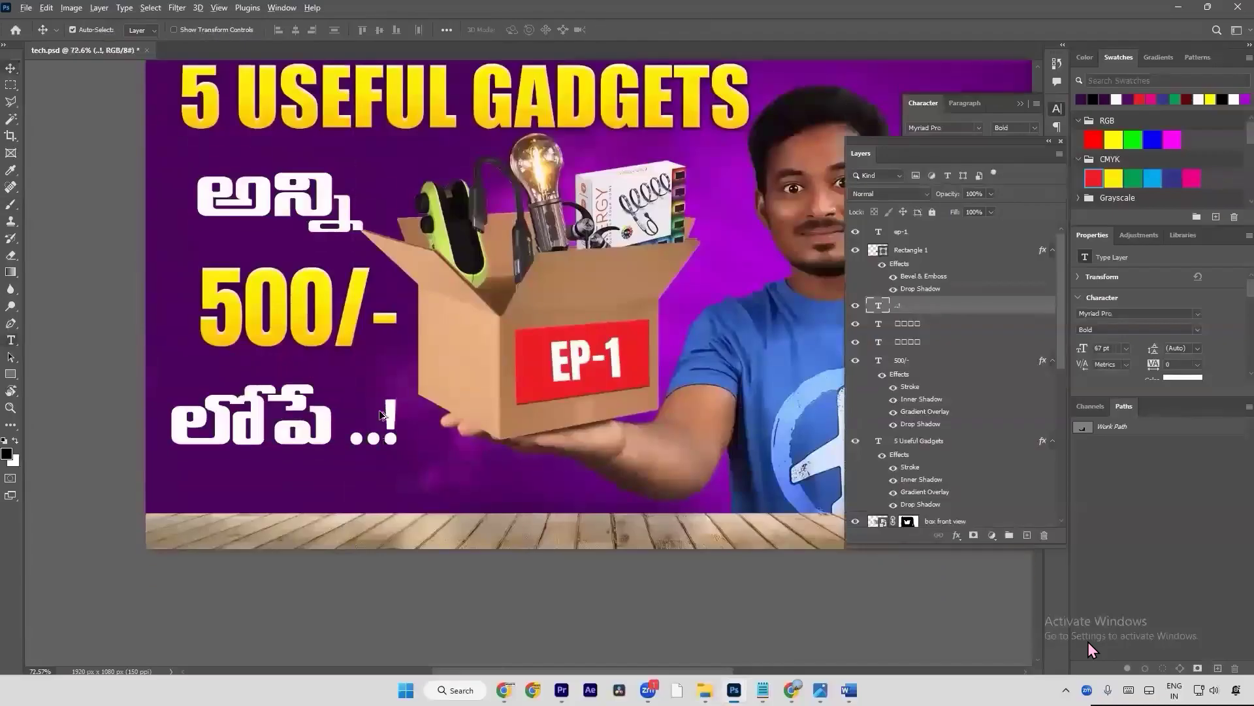
Step: Shift the 500/- text toward the thumbnail's edge and enlarge it up to the box
{"action": "left_click", "coordinate": [336, 355]}
{"action": "left_click_drag", "start_coordinate": [335, 355], "coordinate": [310, 353]}
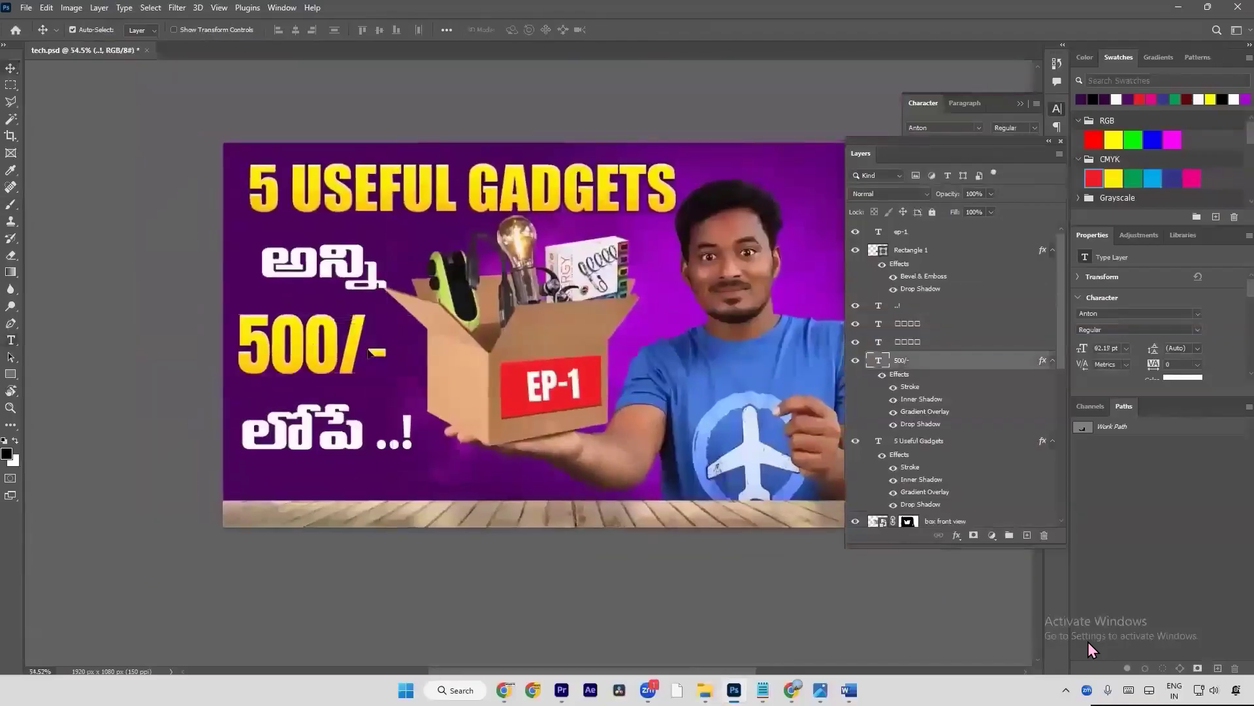
{"action": "key", "text": "ctrl+t"}
{"action": "left_click_drag", "start_coordinate": [390, 353], "coordinate": [421, 356]}
{"action": "key", "text": "Return"}
Step: Enlarge the అన్ని text to about 133 pt and align its start with the 500/- text
{"action": "left_click_drag", "start_coordinate": [319, 282], "coordinate": [291, 297]}
{"action": "key", "text": "ctrl+t"}
{"action": "left_click_drag", "start_coordinate": [369, 268], "coordinate": [373, 261]}
{"action": "left_click_drag", "start_coordinate": [306, 213], "coordinate": [309, 199]}
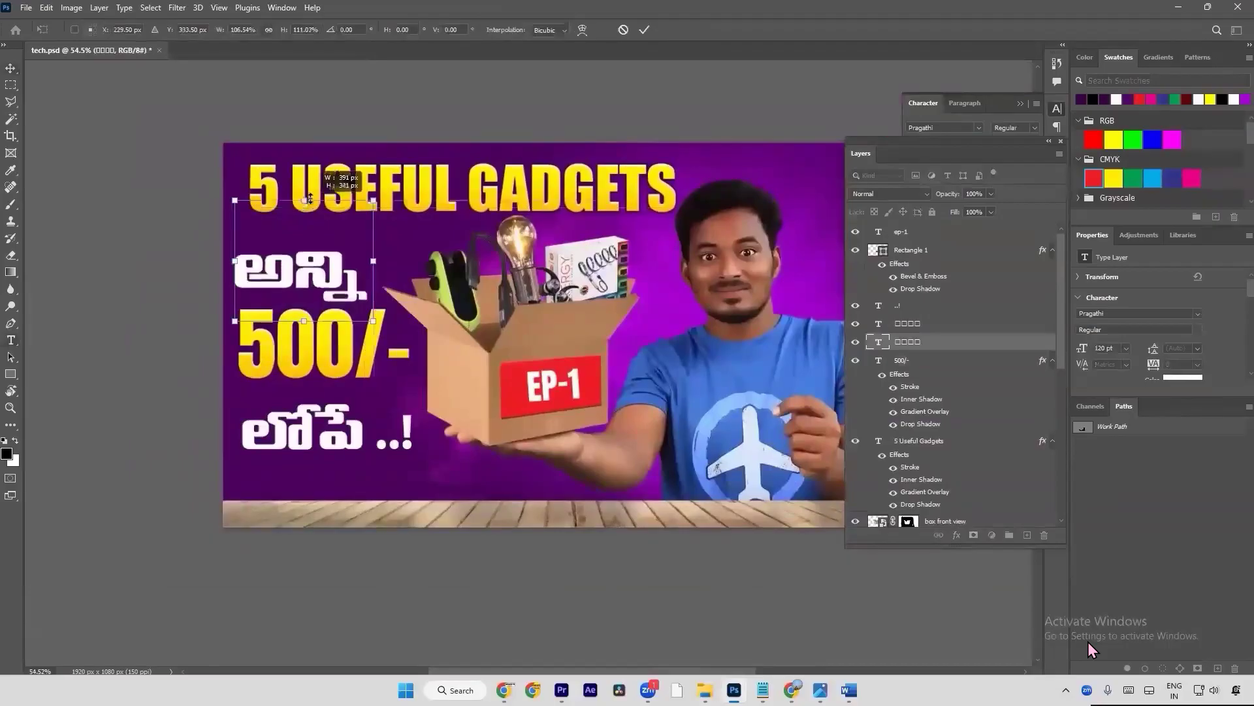
{"action": "key", "text": "Return"}
{"action": "left_click_drag", "start_coordinate": [332, 261], "coordinate": [337, 263]}
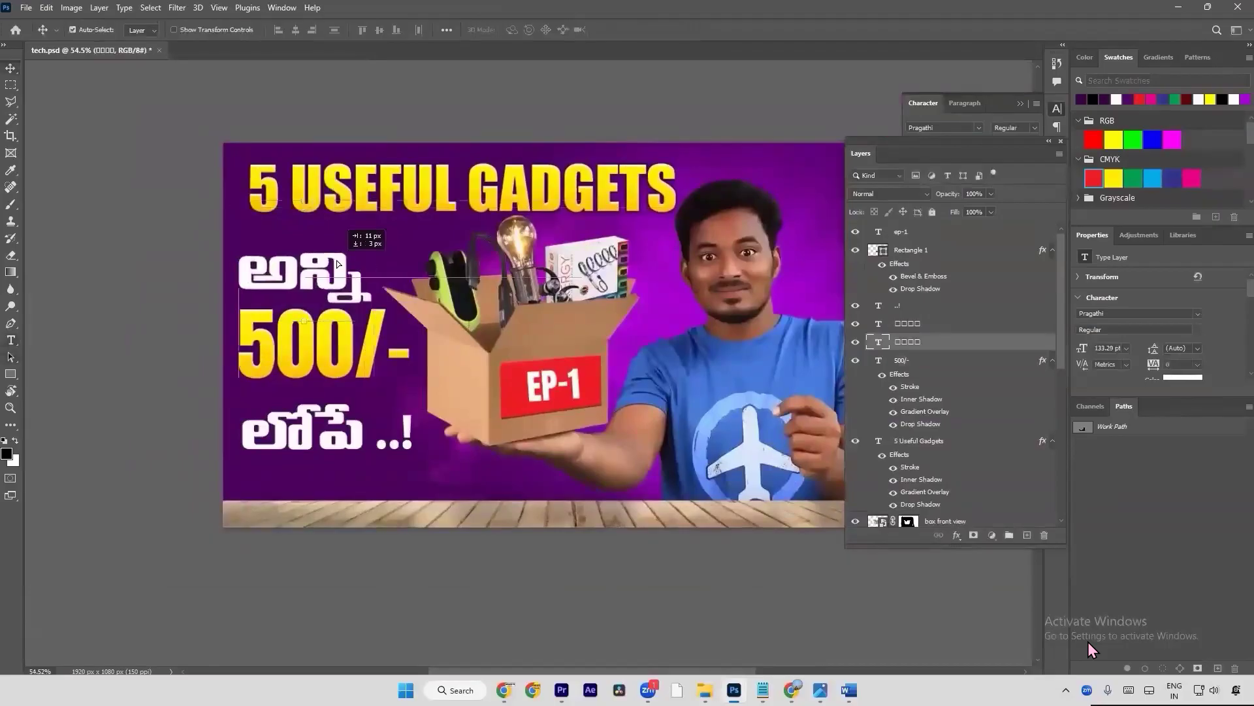
Step: Nudge the 500/- text down and move లోపే closer to the "..!" text
{"action": "left_click_drag", "start_coordinate": [347, 341], "coordinate": [347, 346]}
{"action": "left_click_drag", "start_coordinate": [348, 433], "coordinate": [358, 433]}
{"action": "key", "text": "a"}
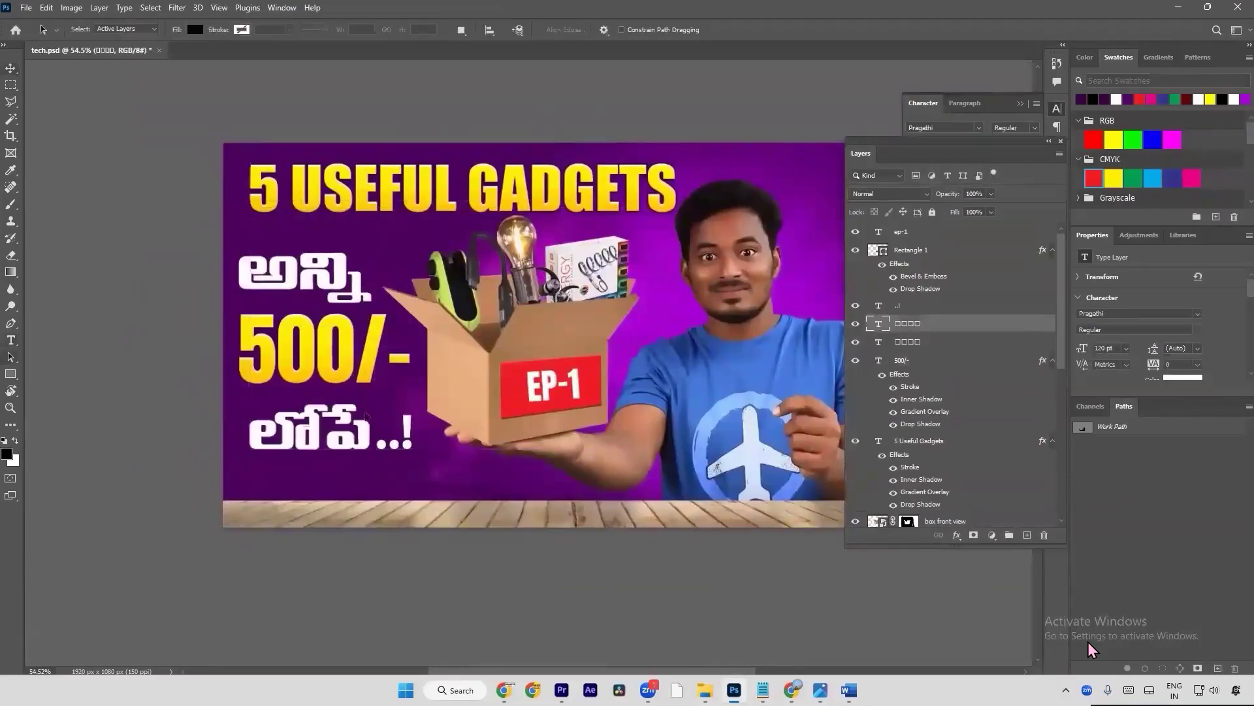
Step: Stretch the "..!" text taller to match the height of లోపే
{"action": "scroll", "coordinate": [403, 426], "scroll_direction": "up", "scroll_amount": 4}
{"action": "left_click", "coordinate": [408, 430], "text": "ctrl"}
{"action": "key", "text": "ctrl+t"}
{"action": "left_click_drag", "start_coordinate": [388, 404], "coordinate": [388, 392]}
{"action": "key", "text": "Return"}
Step: Try placing a smaller 500/- after the "..!" text and marking out that combined line
{"action": "left_click_drag", "start_coordinate": [375, 369], "coordinate": [484, 425]}
{"action": "key", "text": "ctrl+t"}
{"action": "key", "text": "Return"}
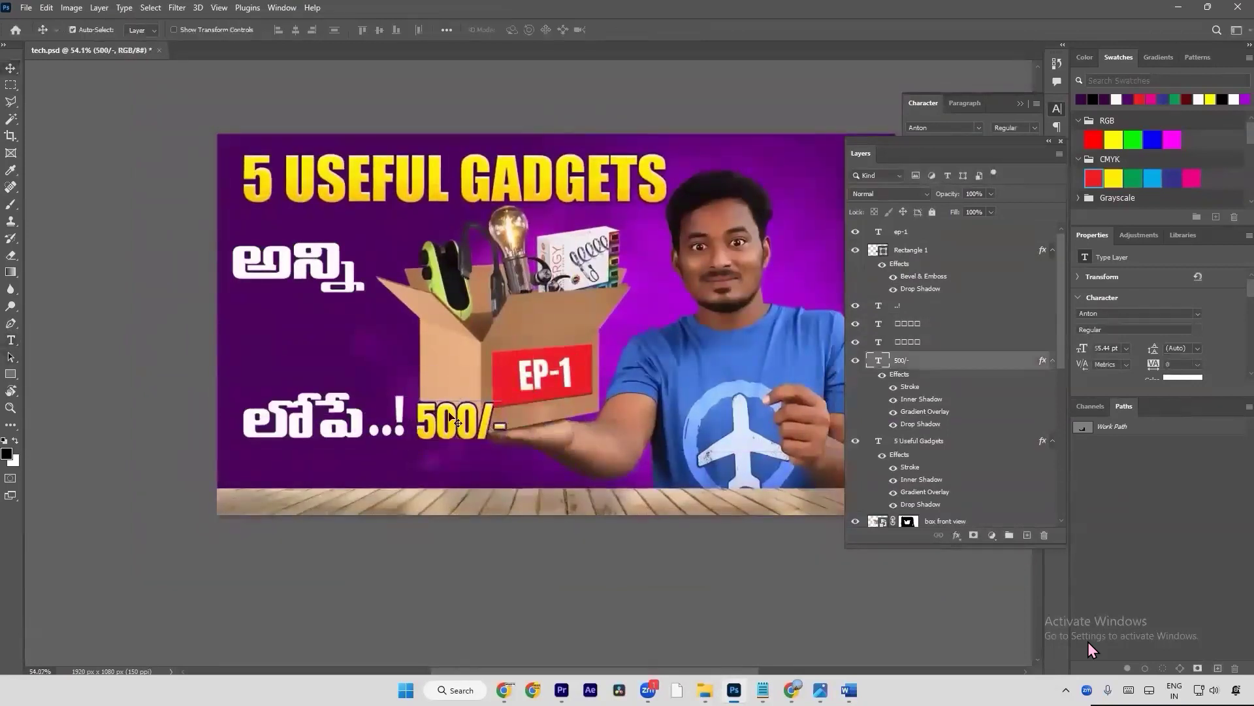
{"action": "key", "text": "m"}
{"action": "left_click_drag", "start_coordinate": [246, 390], "coordinate": [490, 442]}
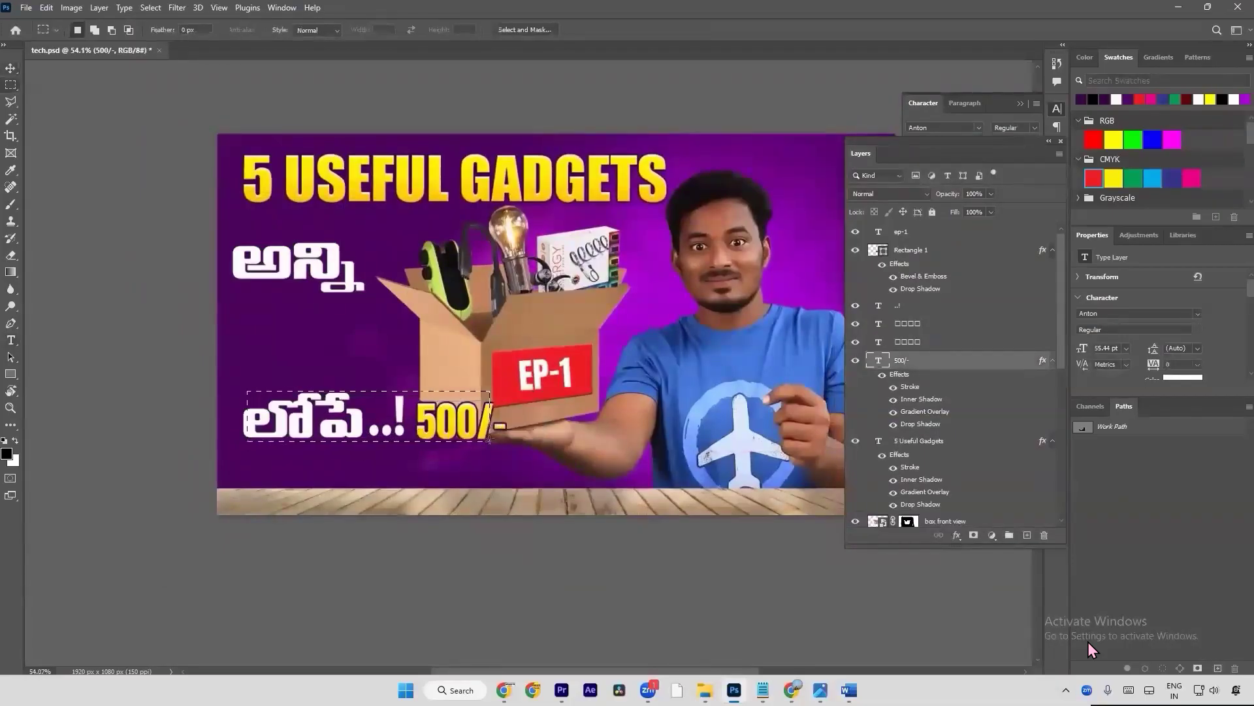
{"action": "left_click", "coordinate": [479, 429]}
{"action": "key", "text": "v"}
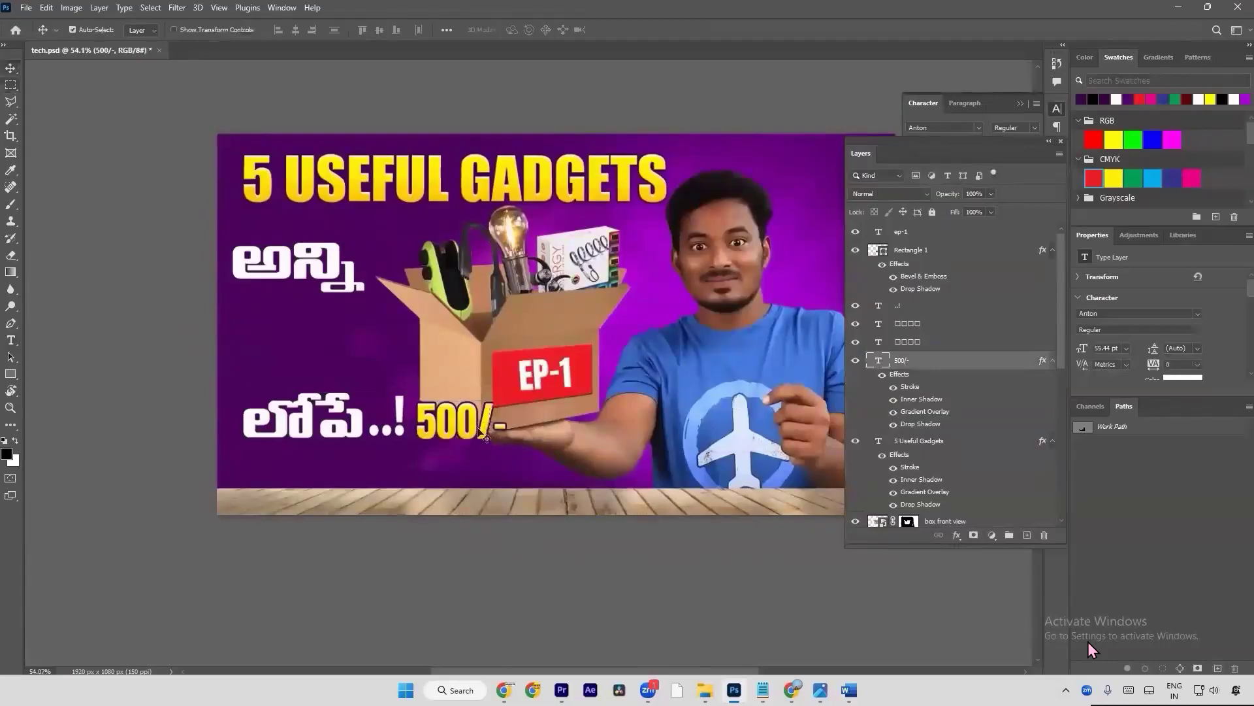
Step: Undo the move and resizing of the 500/- text
{"action": "key", "text": "ctrl+z"}
{"action": "key", "text": "ctrl+z"}
{"action": "key", "text": "ctrl+z"}
{"action": "key", "text": "ctrl+z"}
{"action": "key", "text": "a"}
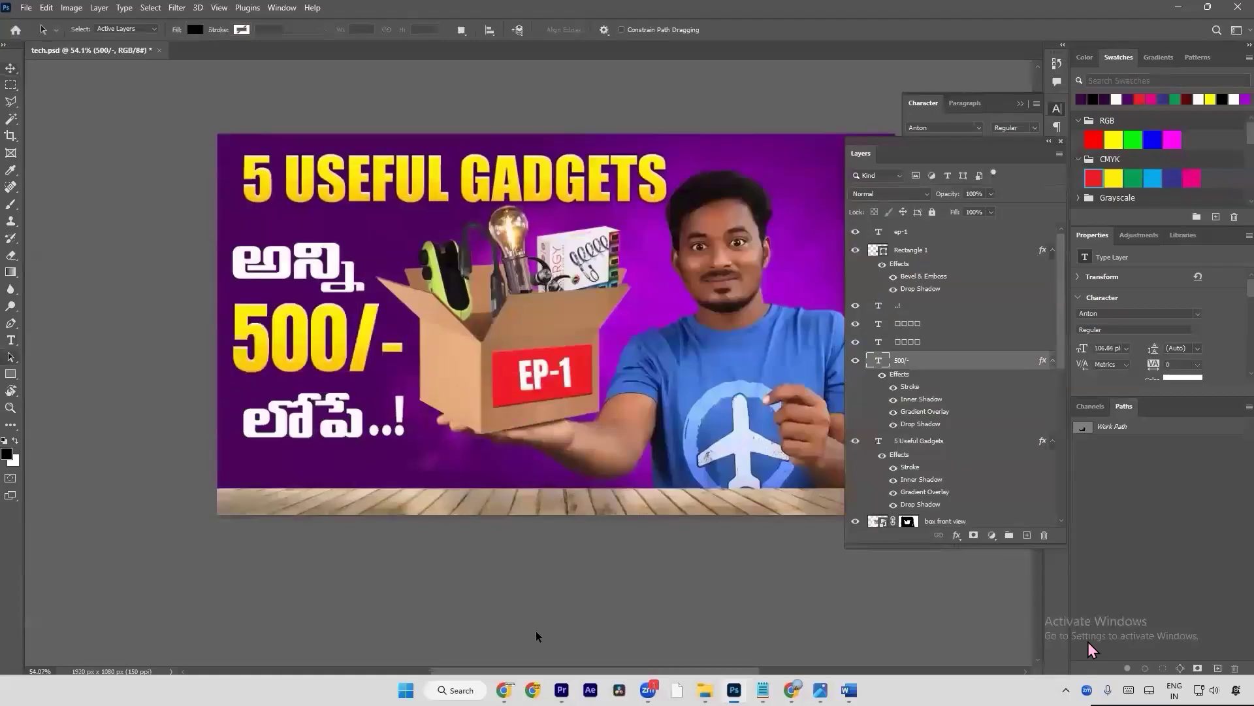
{"action": "left_click_drag", "start_coordinate": [630, 291], "coordinate": [523, 312]}
{"action": "left_click", "coordinate": [630, 291], "text": "ctrl"}
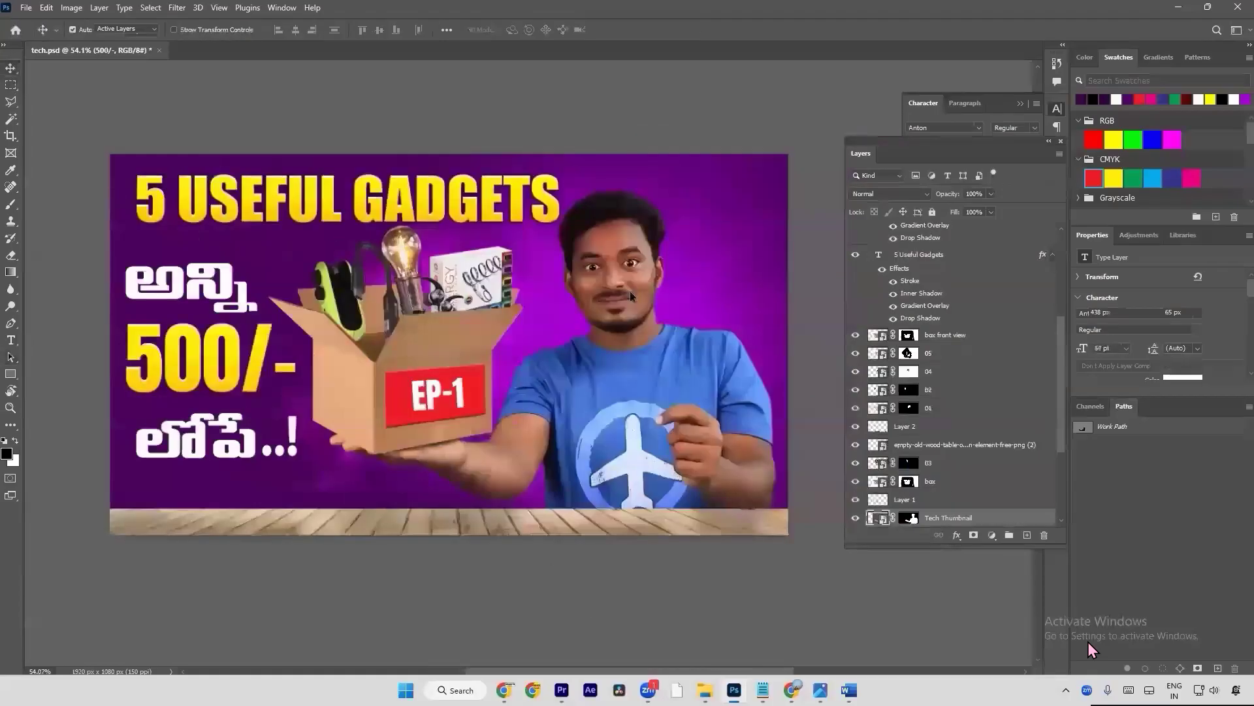
{"action": "left_click_drag", "start_coordinate": [684, 174], "coordinate": [770, 204]}
Step: Move లోపే slightly left so that it lines up with the start of the 500/- text
{"action": "key", "text": "v"}
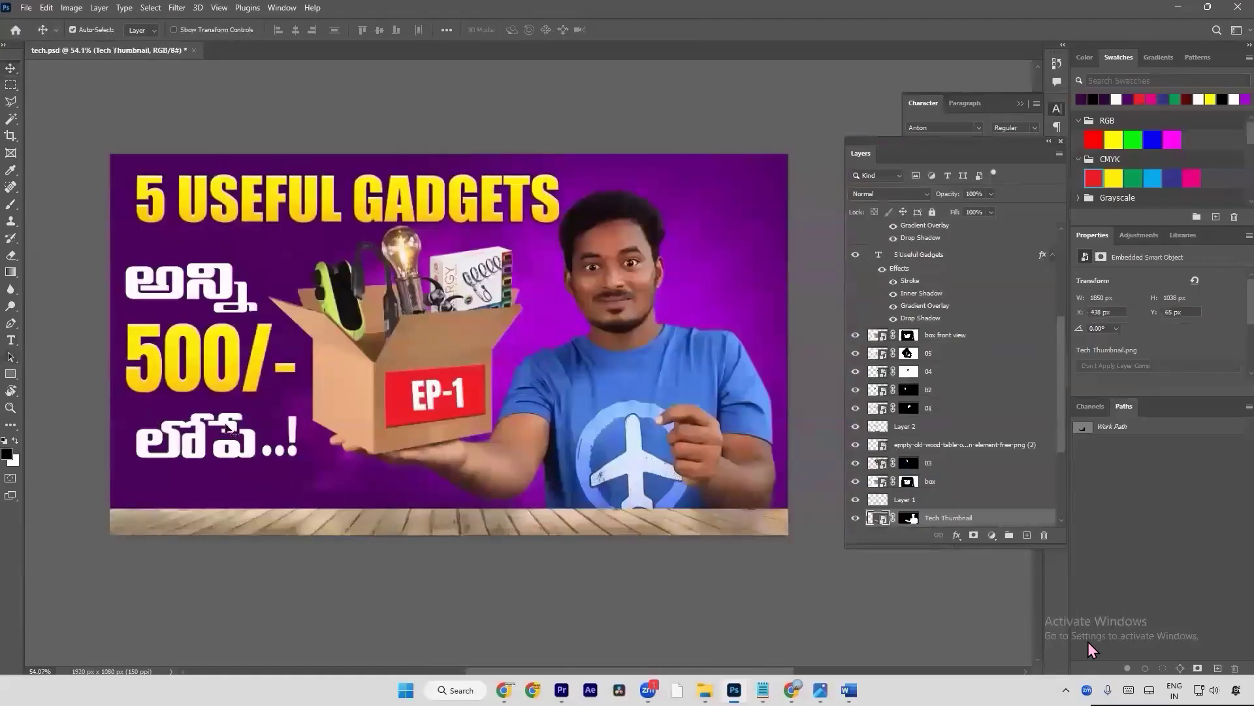
{"action": "scroll", "coordinate": [224, 430], "scroll_direction": "up", "scroll_amount": 2}
{"action": "left_click_drag", "start_coordinate": [255, 452], "coordinate": [241, 452]}
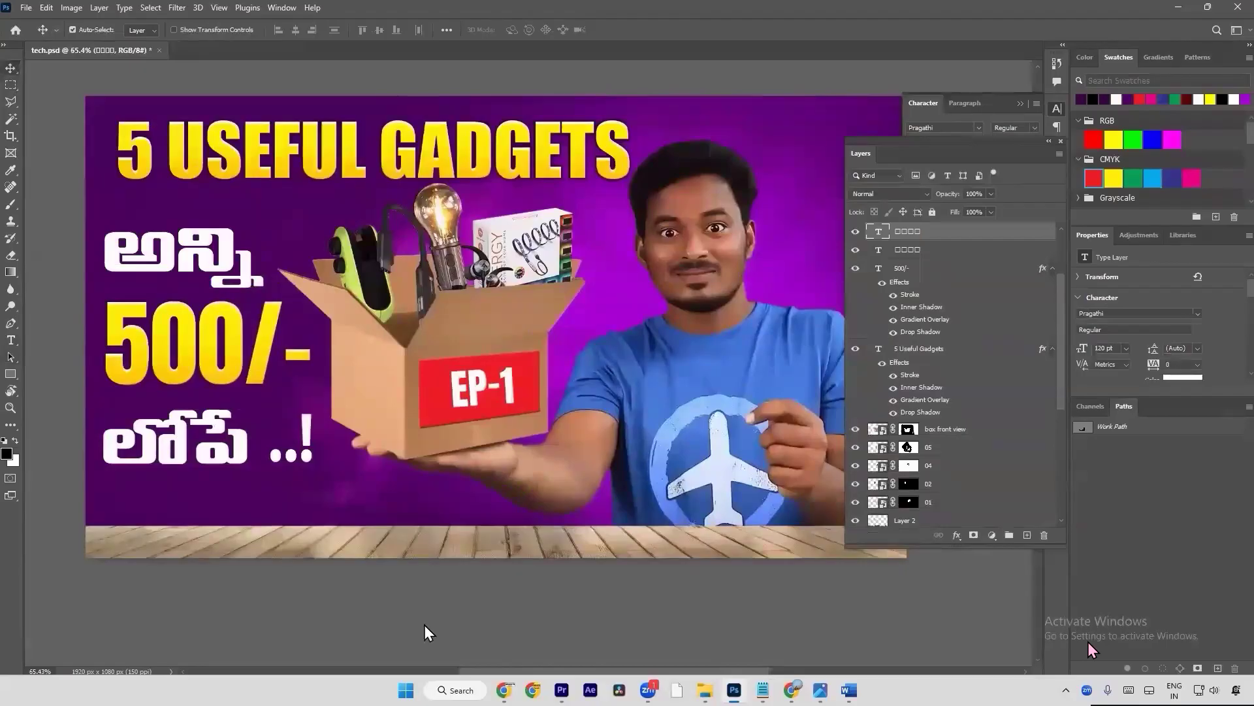
Step: Switch to the PNG's folder in File Explorer and look through its graphics for an arrow that suits the thumbnail
{"action": "key", "text": "alt+Tab"}
{"action": "double_click", "coordinate": [675, 154]}
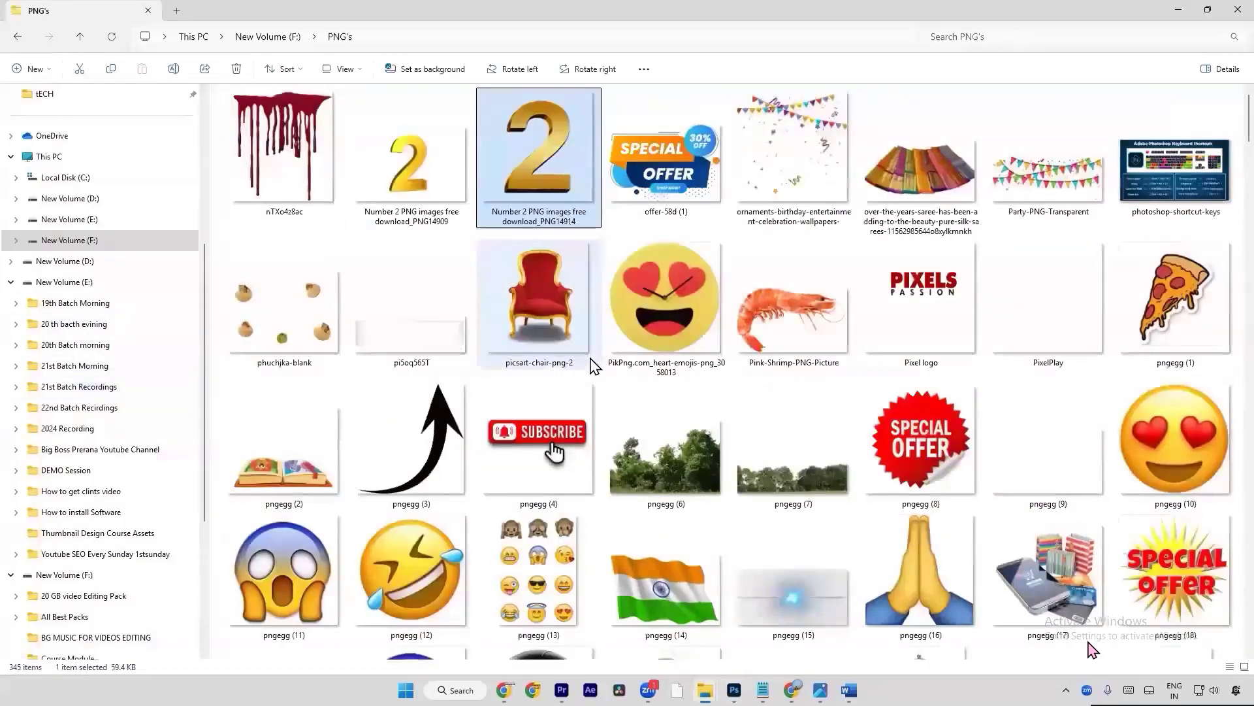
{"action": "scroll", "coordinate": [594, 366], "scroll_direction": "down", "scroll_amount": 10}
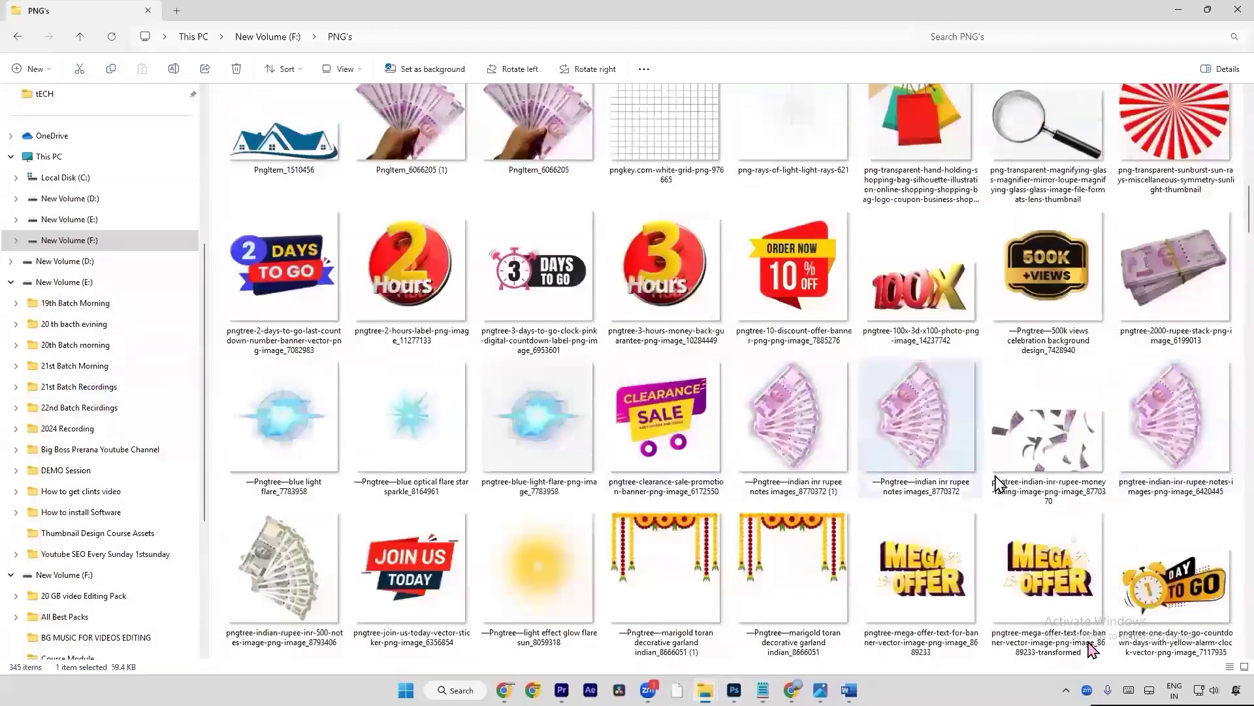
{"action": "scroll", "coordinate": [913, 434], "scroll_direction": "down", "scroll_amount": 8}
{"action": "scroll", "coordinate": [914, 434], "scroll_direction": "down", "scroll_amount": 15}
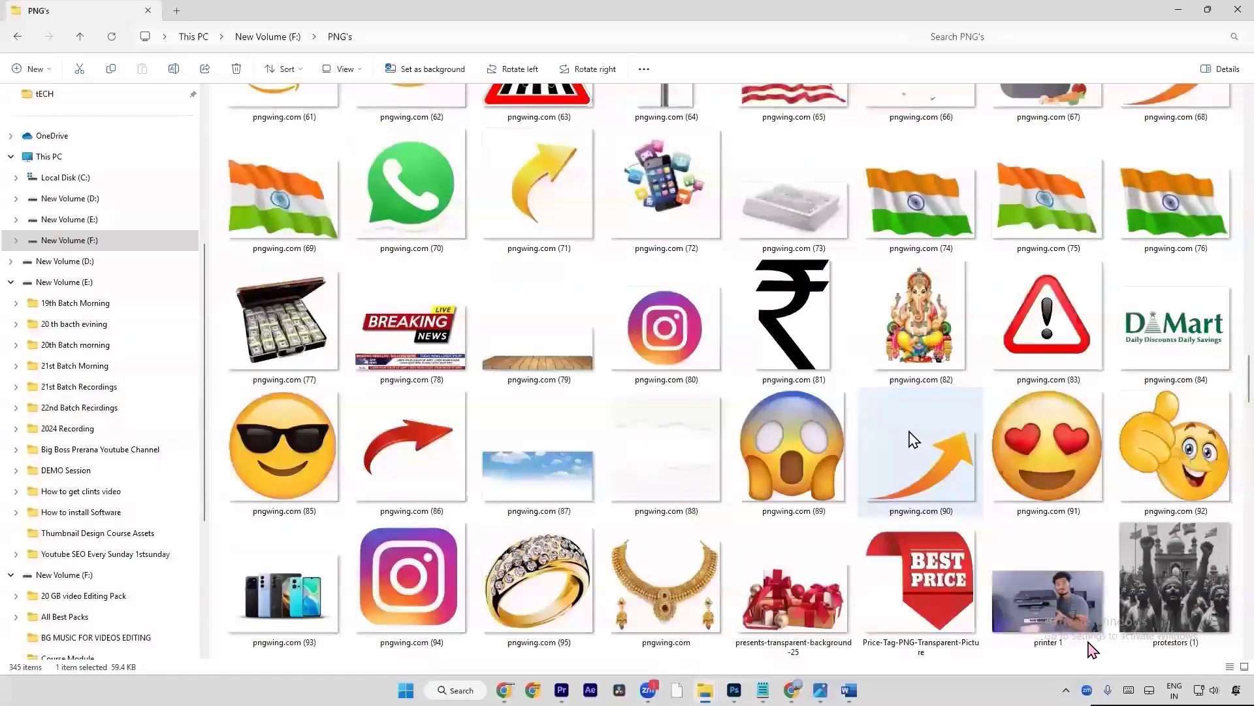
{"action": "scroll", "coordinate": [913, 439], "scroll_direction": "down", "scroll_amount": 5}
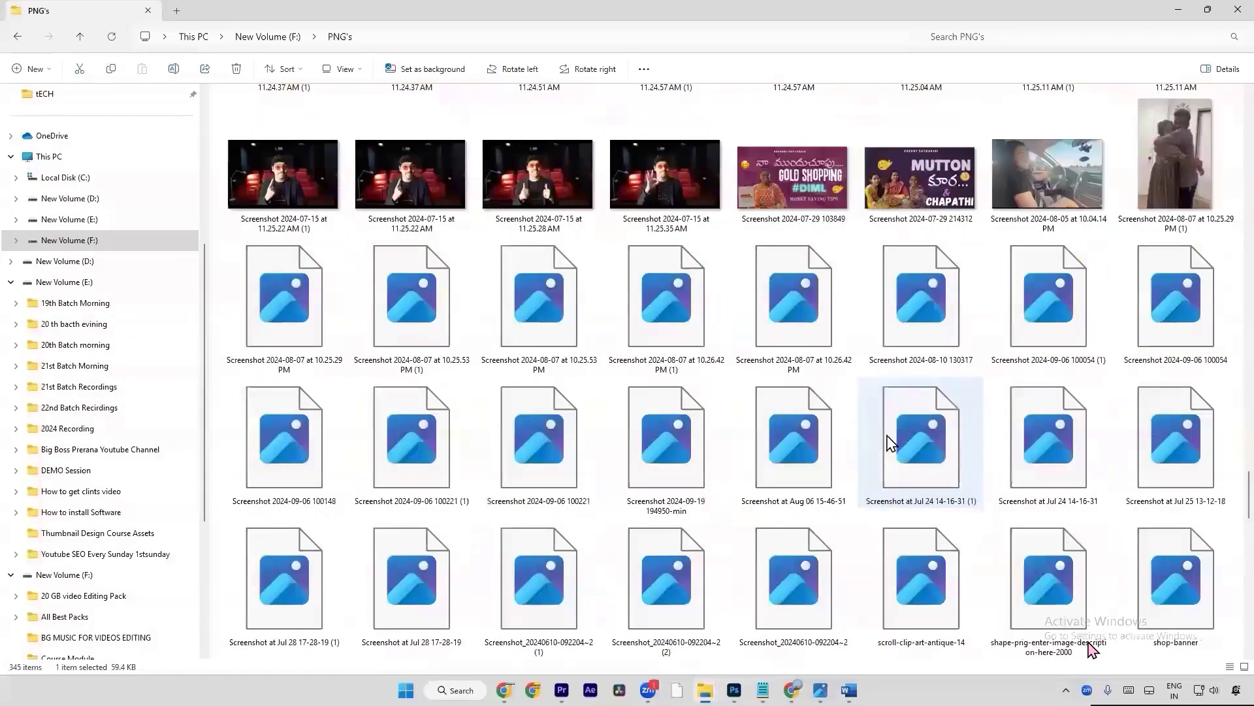
{"action": "scroll", "coordinate": [891, 443], "scroll_direction": "up", "scroll_amount": 15}
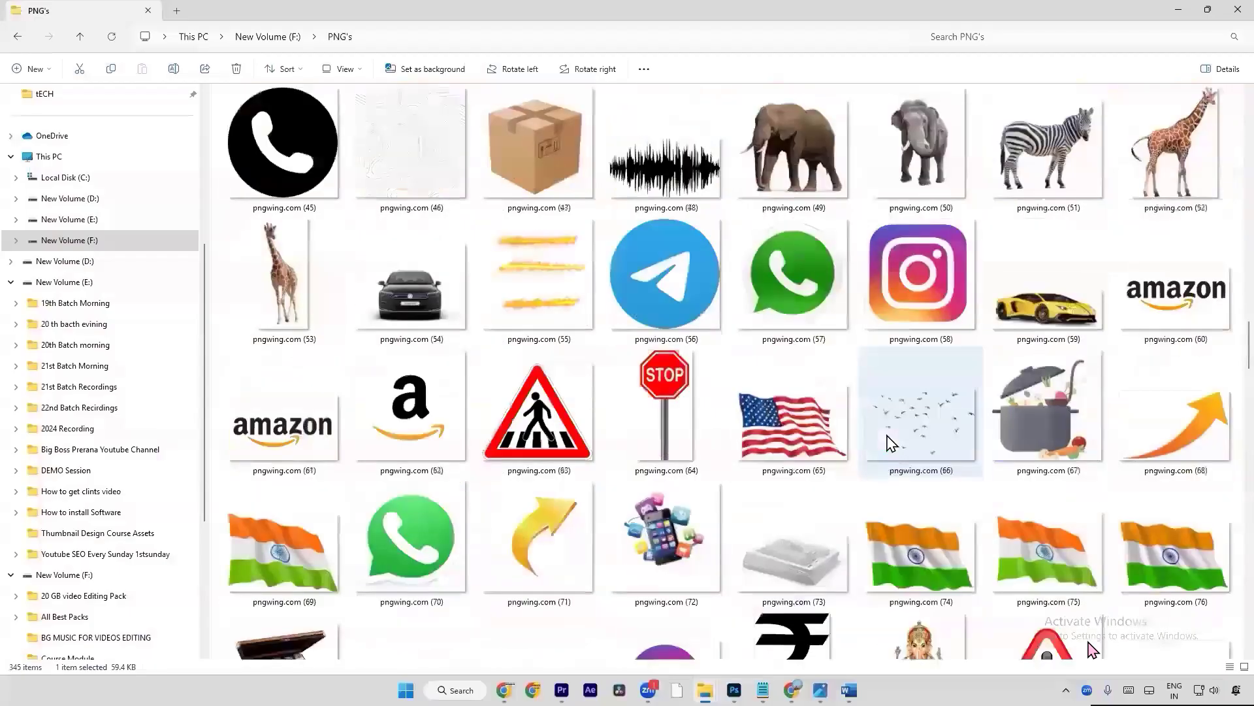
{"action": "scroll", "coordinate": [891, 443], "scroll_direction": "up", "scroll_amount": 5}
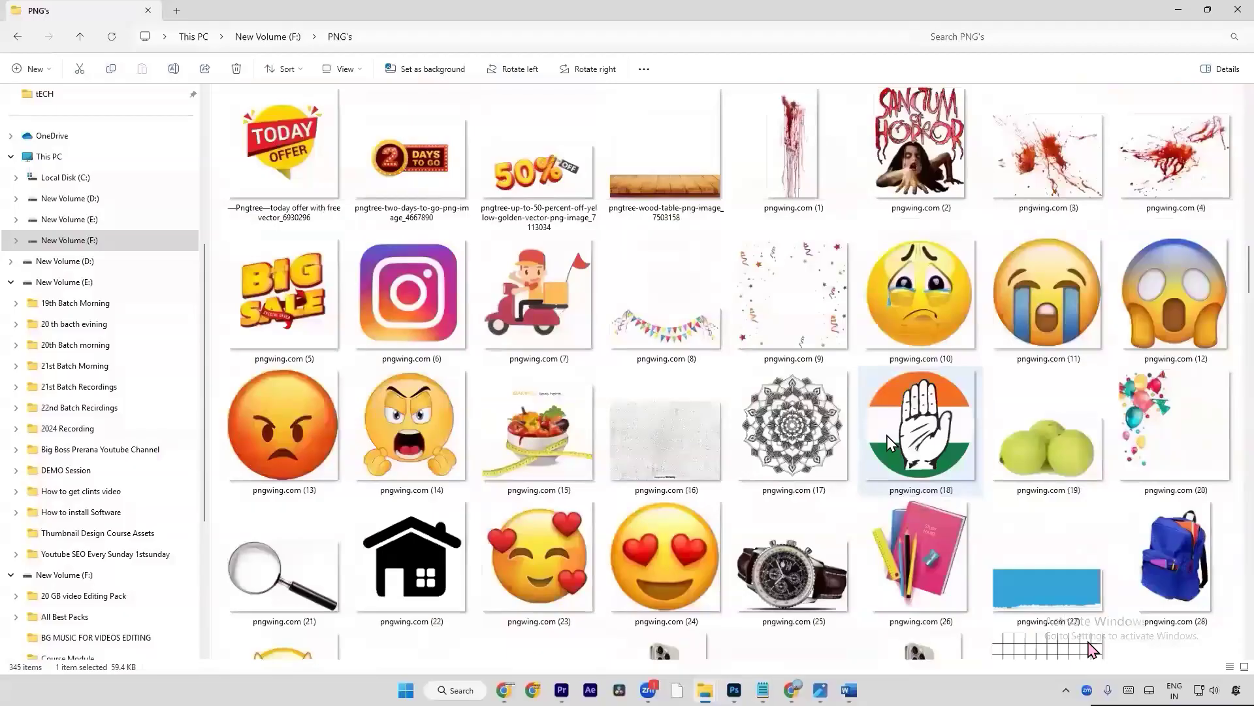
{"action": "scroll", "coordinate": [890, 443], "scroll_direction": "up", "scroll_amount": 5}
{"action": "scroll", "coordinate": [438, 447], "scroll_direction": "up", "scroll_amount": 5}
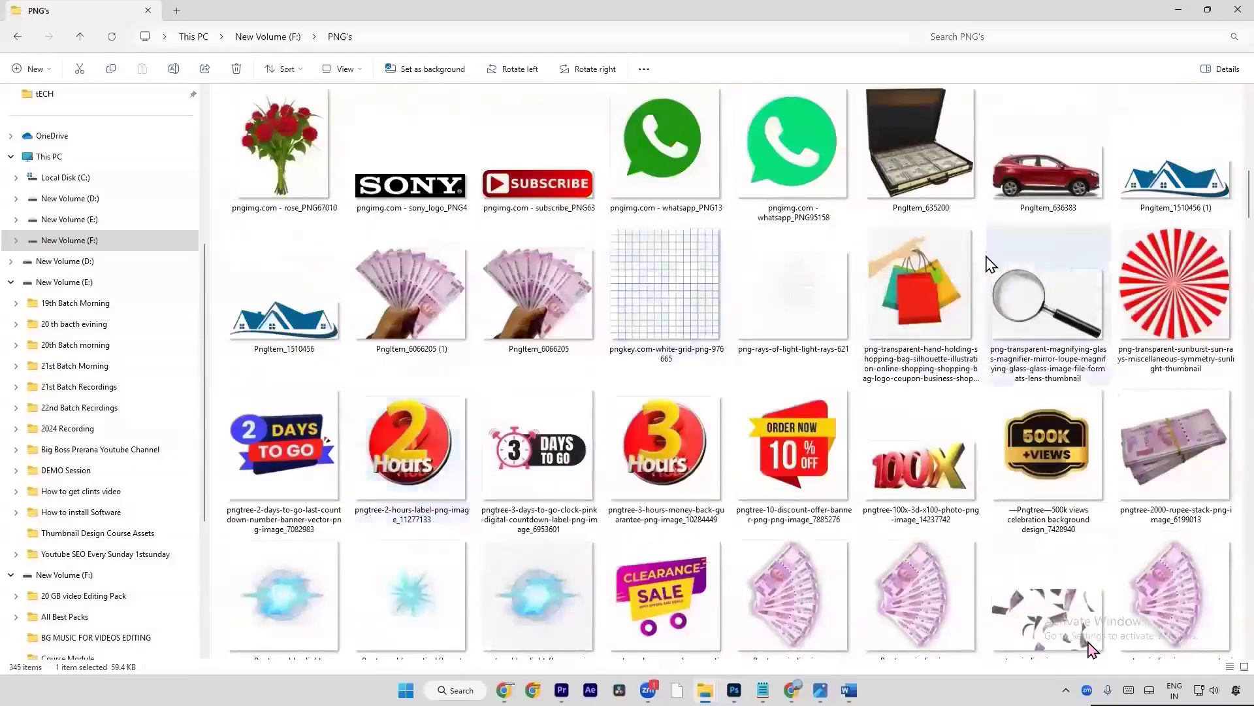
{"action": "scroll", "coordinate": [460, 438], "scroll_direction": "down", "scroll_amount": 10}
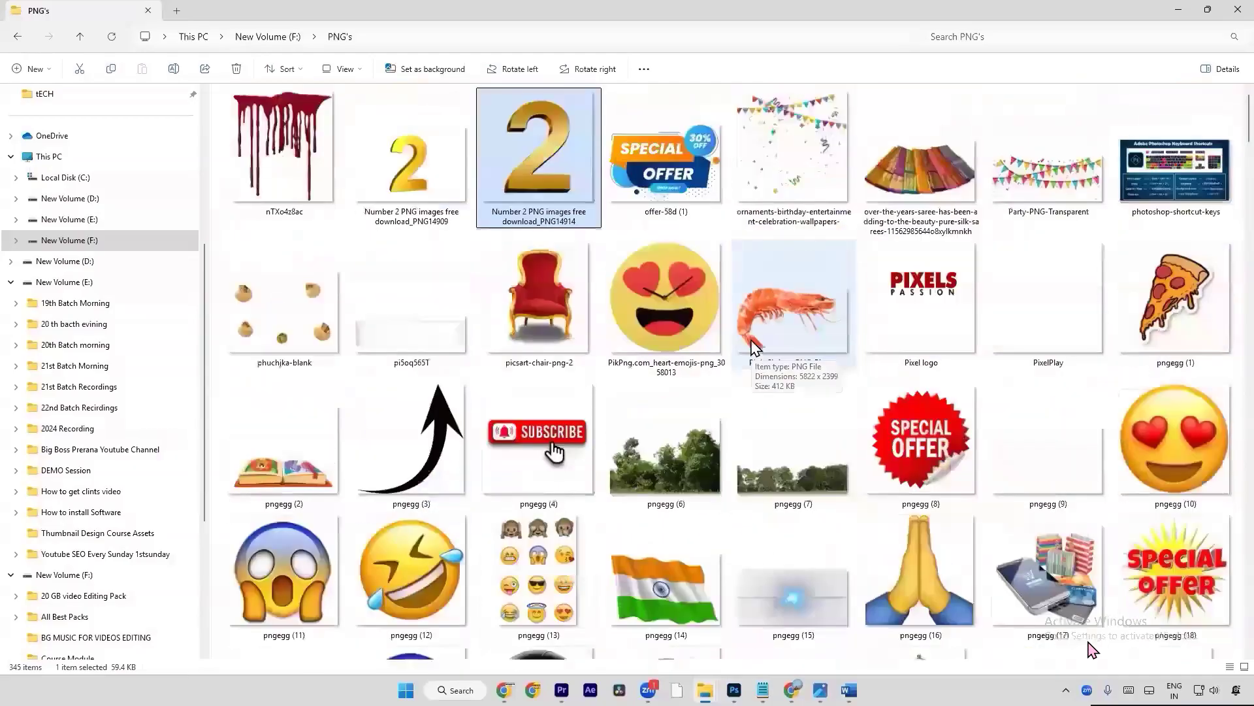
Step: Place the curved arrow pngegg (3) in the Photoshop thumbnail below the "..!" text, about 262 px wide, rotated about 44° and pointing towards the box
{"action": "left_click", "coordinate": [441, 444]}
{"action": "left_click_drag", "start_coordinate": [441, 444], "coordinate": [328, 514]}
{"action": "key", "text": "alt+Tab"}
{"action": "left_click_drag", "start_coordinate": [271, 485], "coordinate": [340, 486]}
{"action": "key", "text": "Return"}
Step: Give the arrow layer a white Color Overlay, sampling the colour from the white Telugu text
{"action": "right_click", "coordinate": [936, 243]}
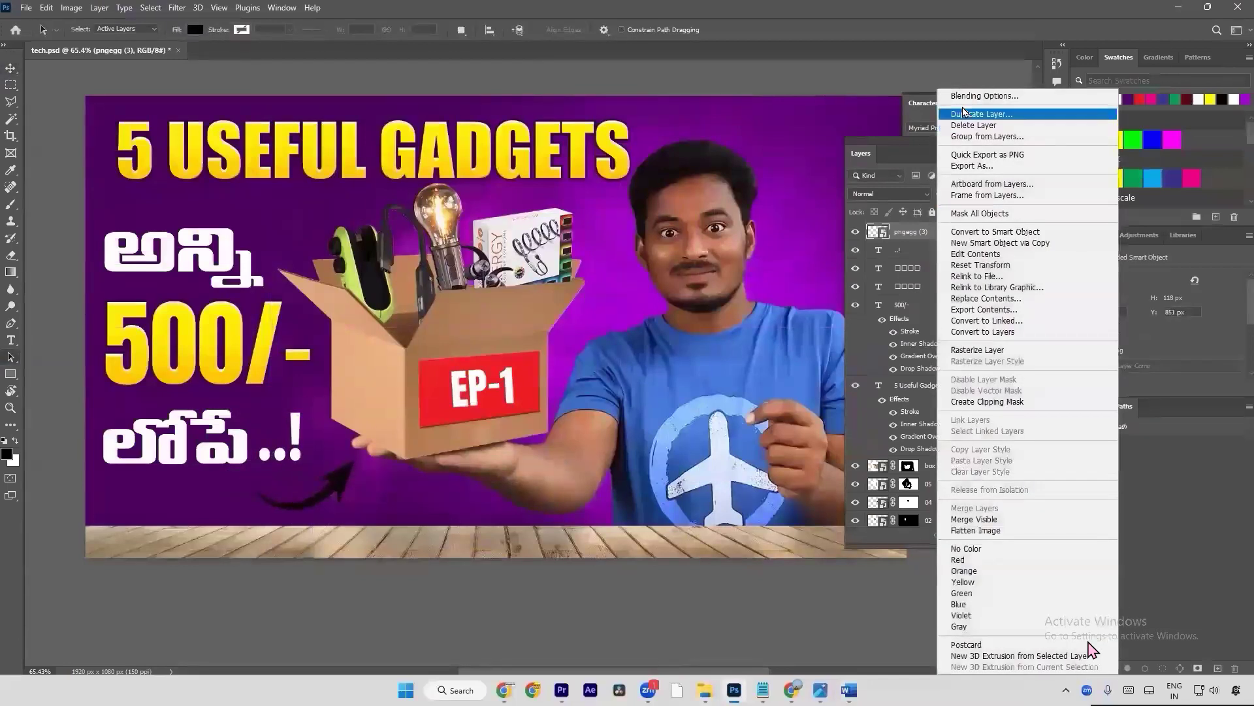
{"action": "left_click", "coordinate": [965, 98]}
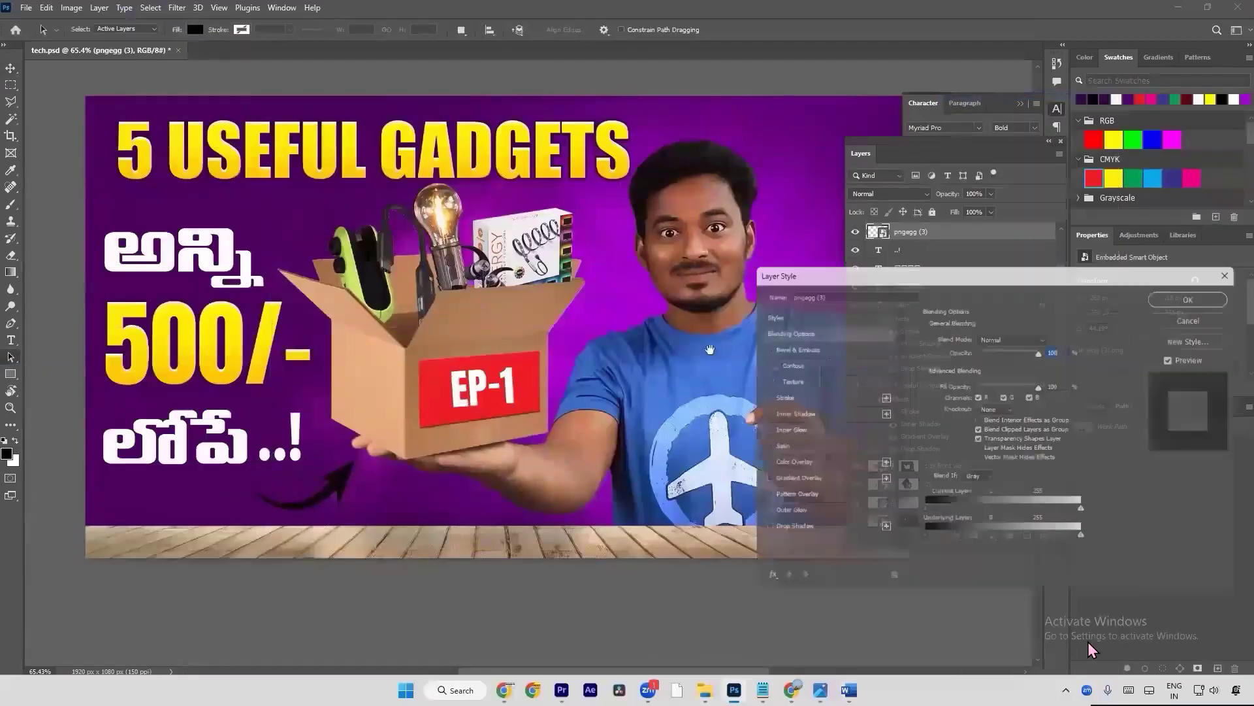
{"action": "left_click", "coordinate": [794, 464]}
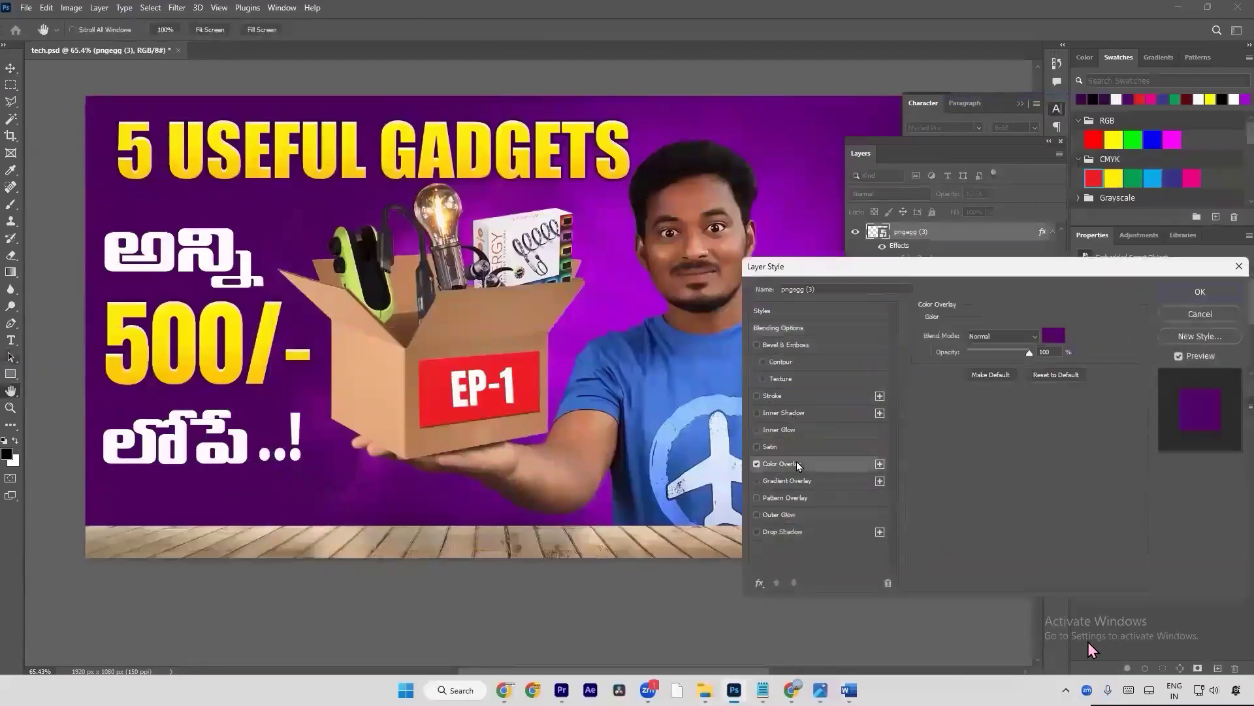
{"action": "left_click", "coordinate": [1054, 337]}
{"action": "left_click", "coordinate": [161, 223]}
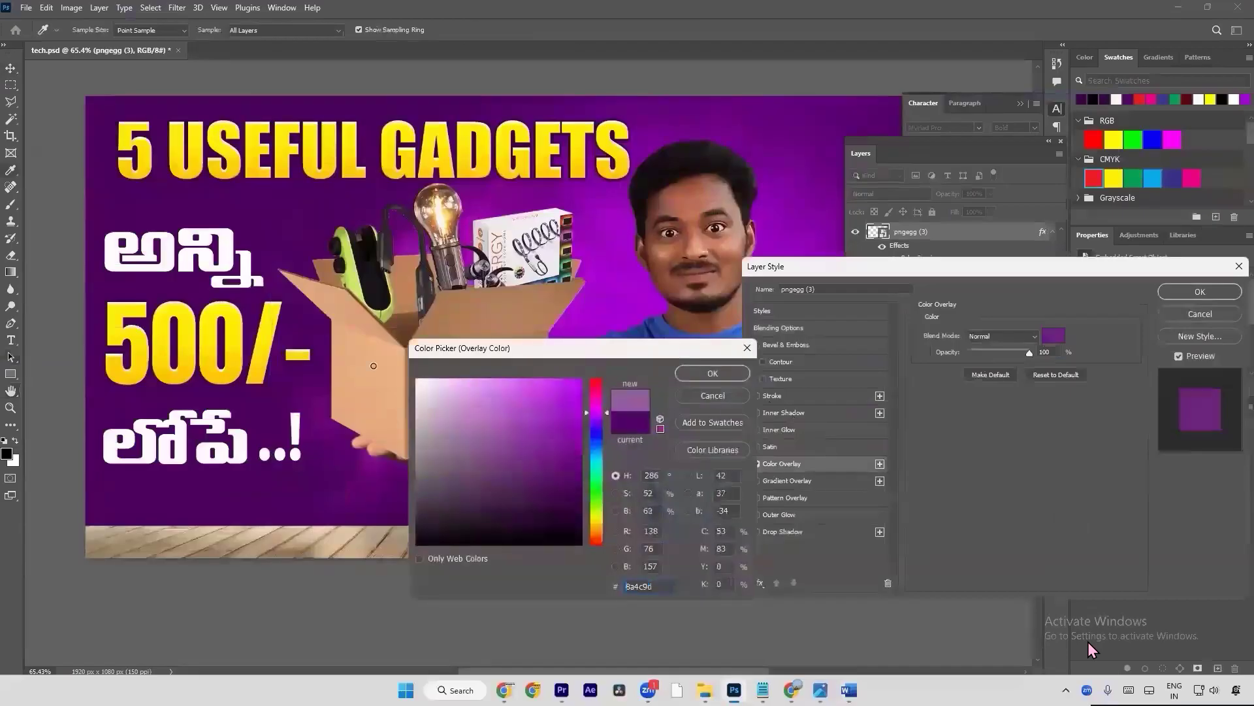
{"action": "key", "text": "Return"}
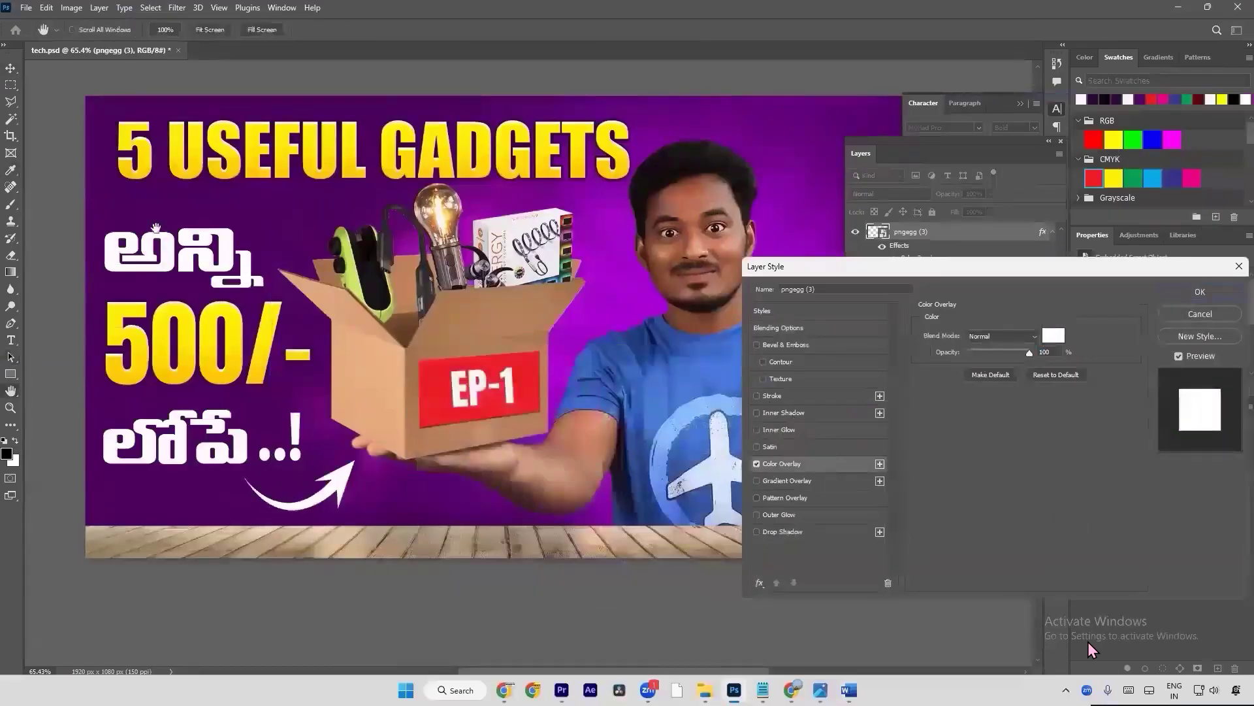
{"action": "key", "text": "Return"}
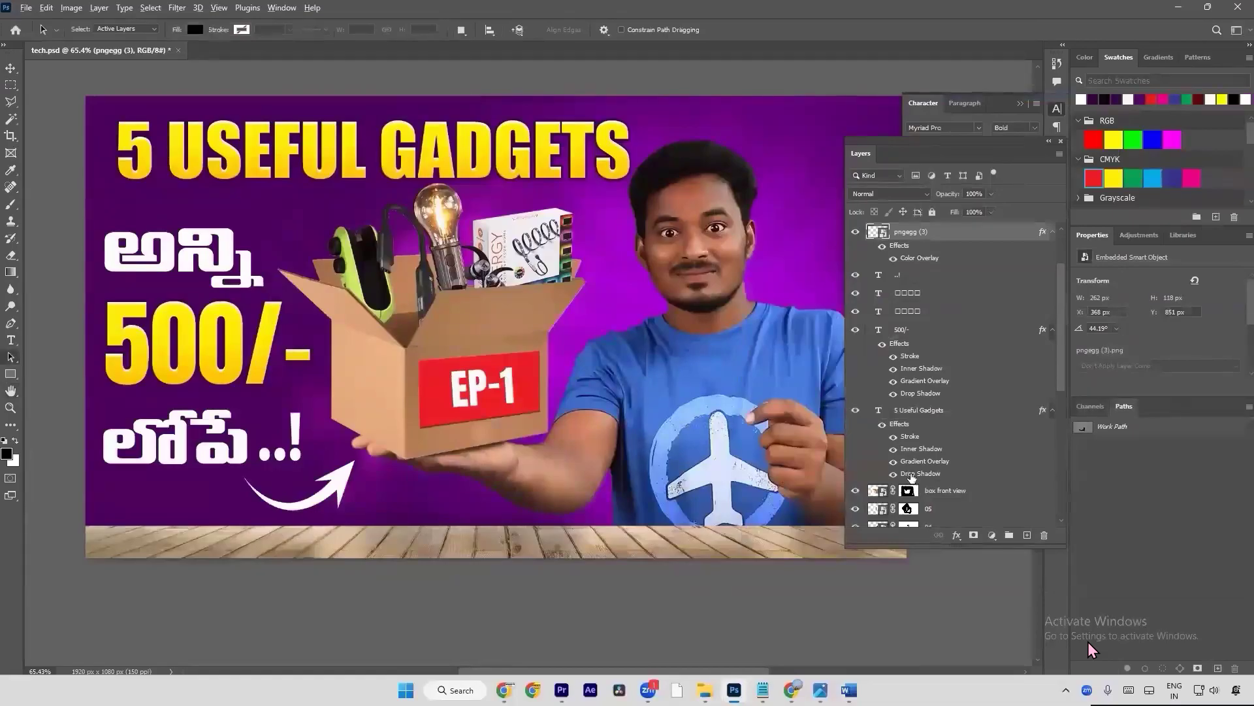
Step: Copy the title's Drop Shadow and Gradient Overlay onto the arrow, and compare its look with the Color Overlay off and on
{"action": "left_click_drag", "start_coordinate": [911, 476], "coordinate": [921, 235]}
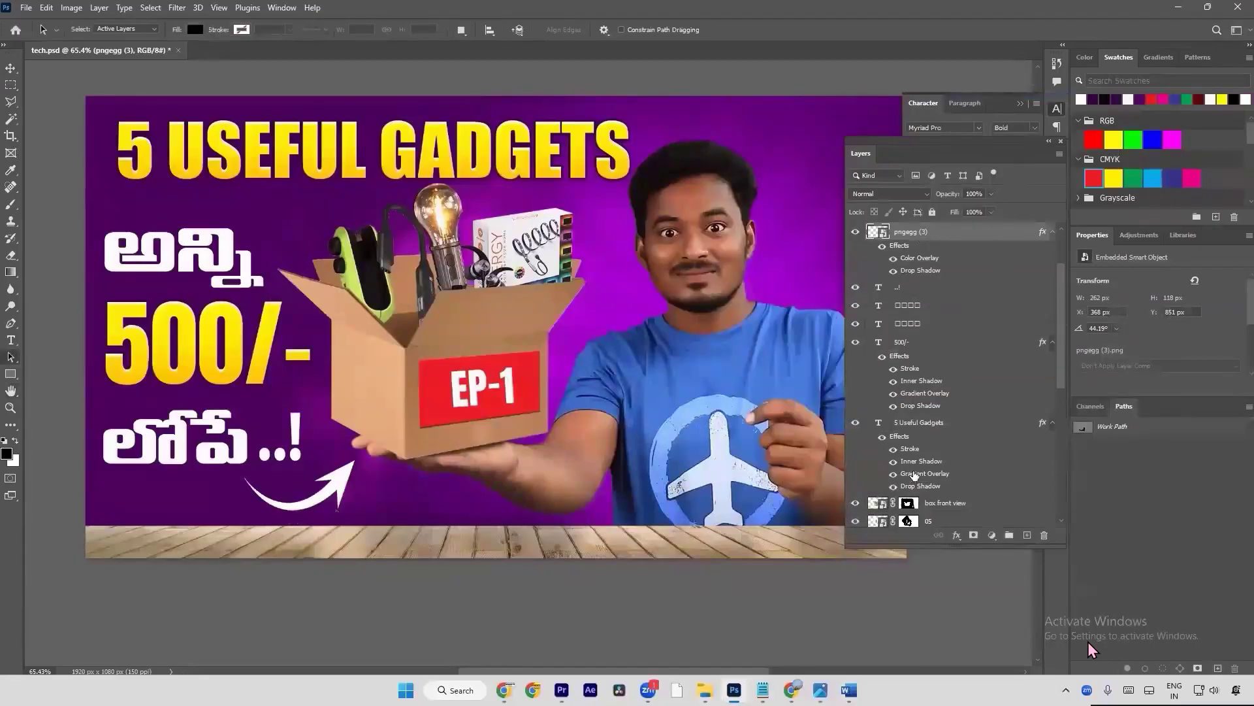
{"action": "left_click_drag", "start_coordinate": [913, 477], "coordinate": [907, 244]}
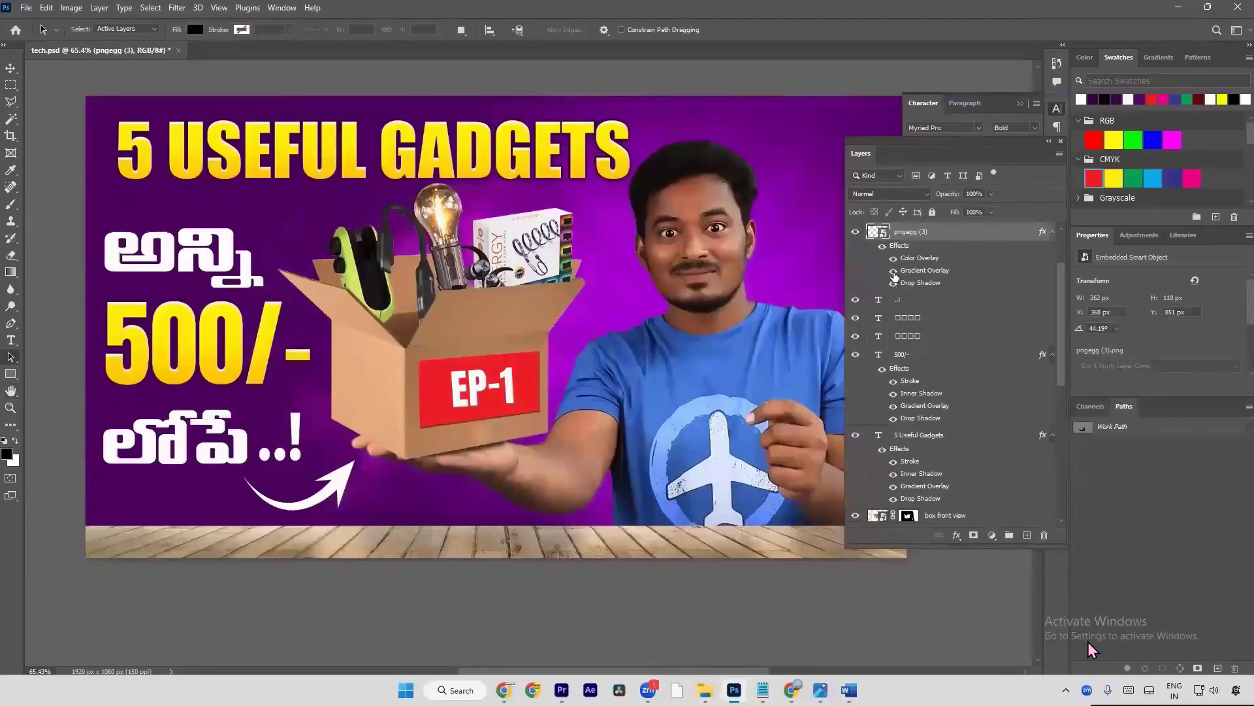
{"action": "key", "text": "v"}
{"action": "left_click", "coordinate": [894, 259]}
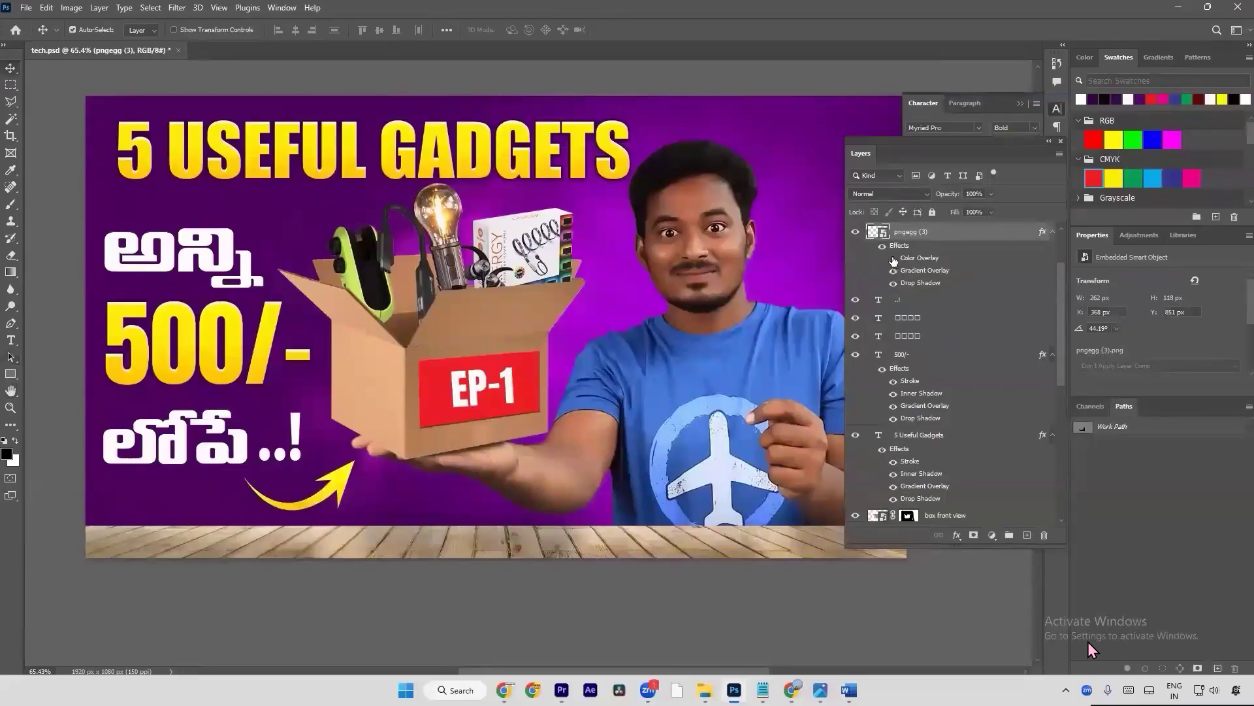
{"action": "left_click", "coordinate": [893, 259]}
{"action": "left_click", "coordinate": [893, 260]}
{"action": "left_click", "coordinate": [893, 259]}
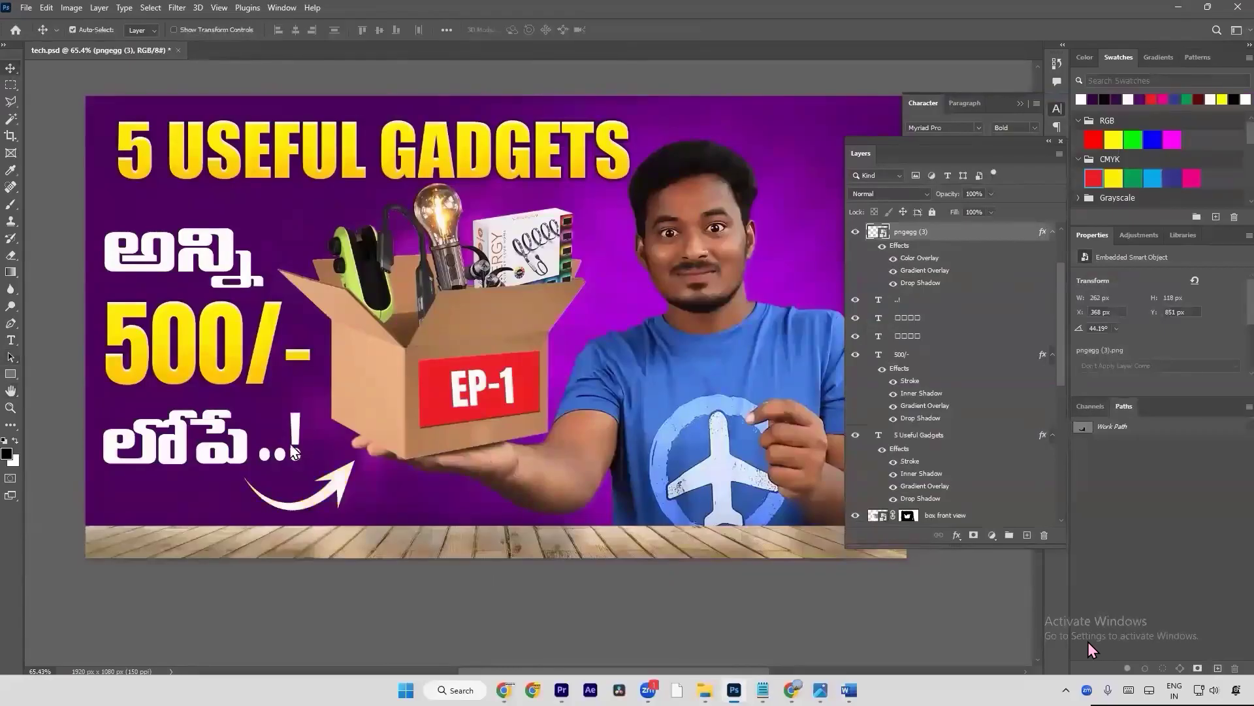
Step: Copy the Drop Shadow effect onto the లోపే and అన్ని text layers
{"action": "key", "text": "a"}
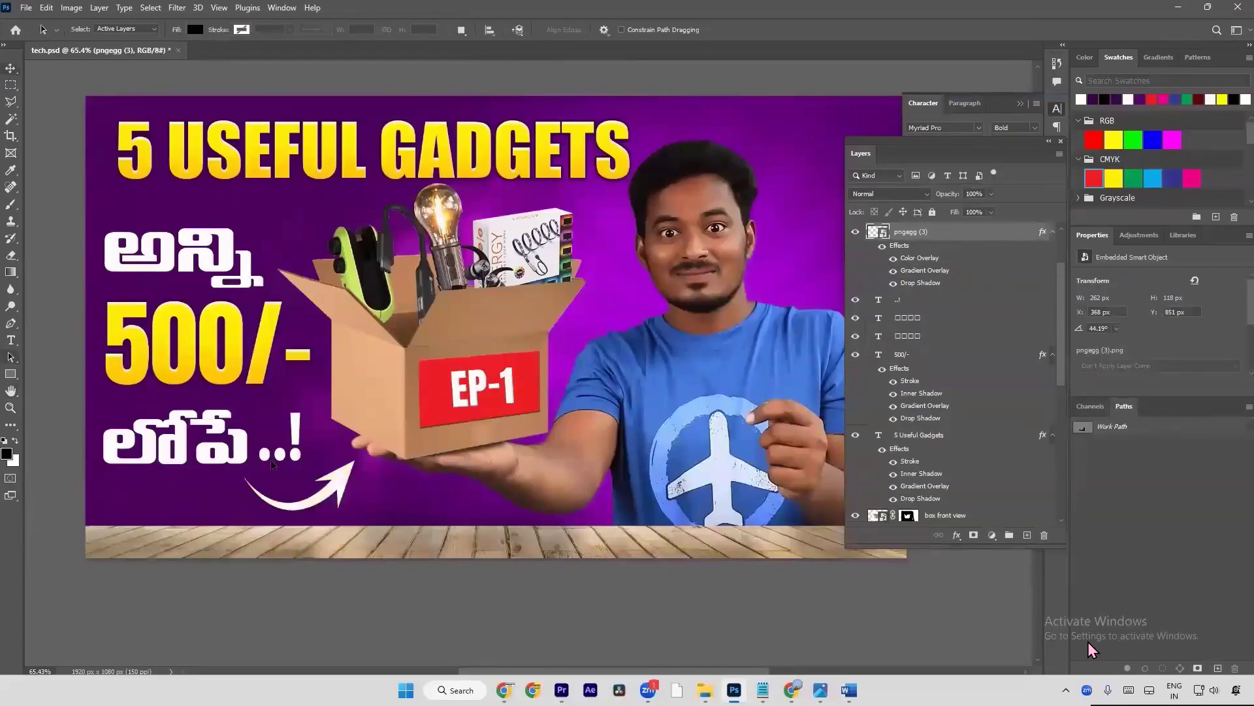
{"action": "key", "text": "v"}
{"action": "left_click", "coordinate": [245, 453]}
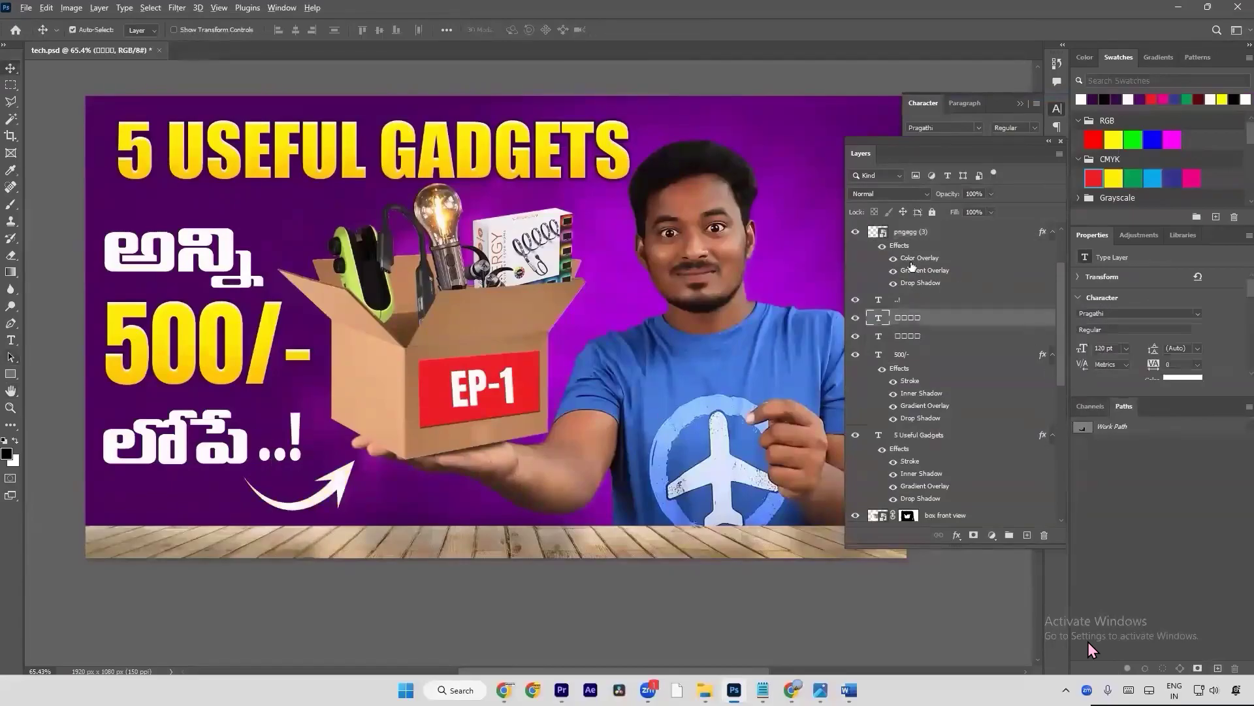
{"action": "left_click_drag", "start_coordinate": [915, 286], "coordinate": [915, 360]}
{"action": "key", "text": "a"}
{"action": "scroll", "coordinate": [190, 343], "scroll_direction": "up", "scroll_amount": 3}
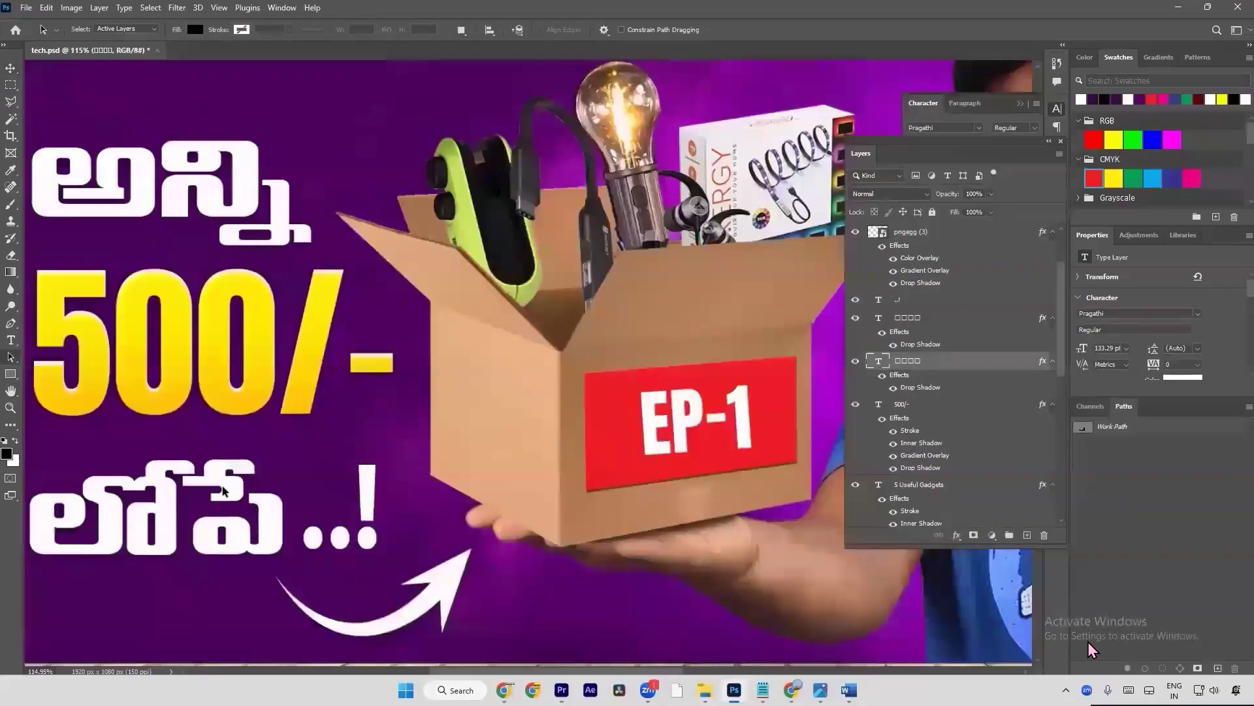
Step: Apply the Camera Raw Filter to the man's Tech Thumbnail layer and brighten it with the Basic adjustments
{"action": "scroll", "coordinate": [222, 490], "scroll_direction": "down", "scroll_amount": 4}
{"action": "scroll", "coordinate": [222, 490], "scroll_direction": "down", "scroll_amount": 1}
{"action": "key", "text": "v"}
{"action": "left_click", "coordinate": [598, 382]}
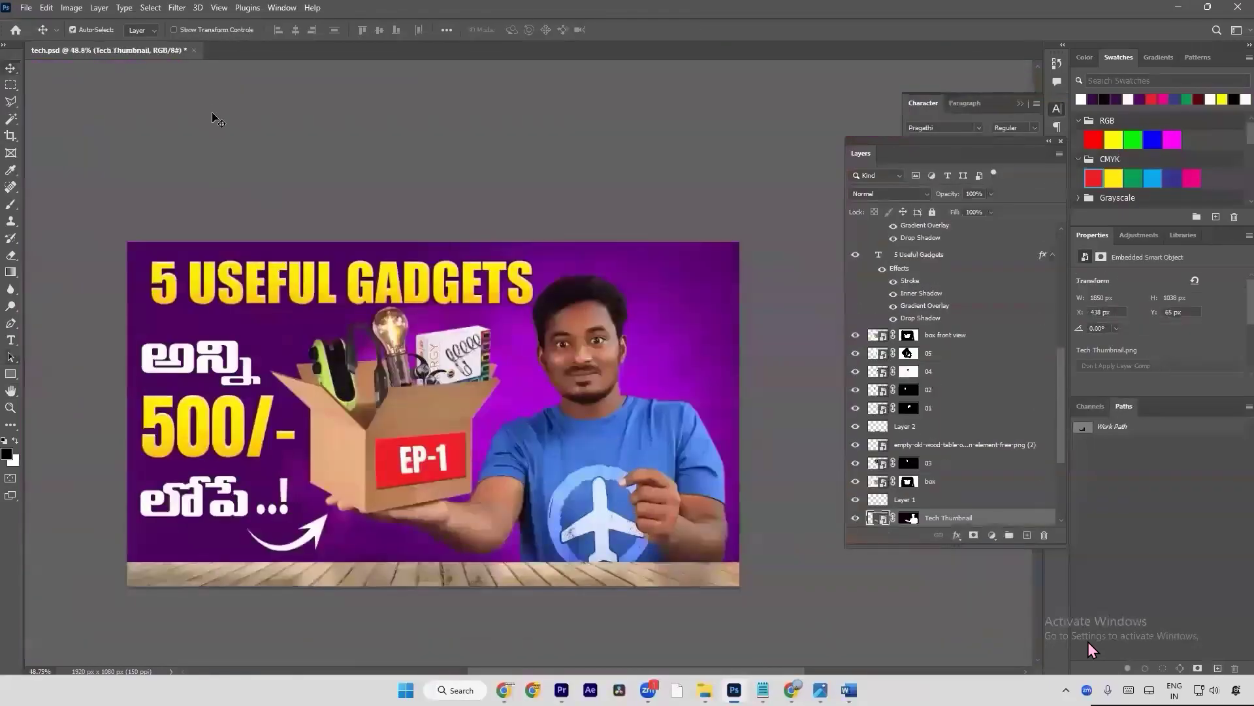
{"action": "left_click", "coordinate": [177, 8]}
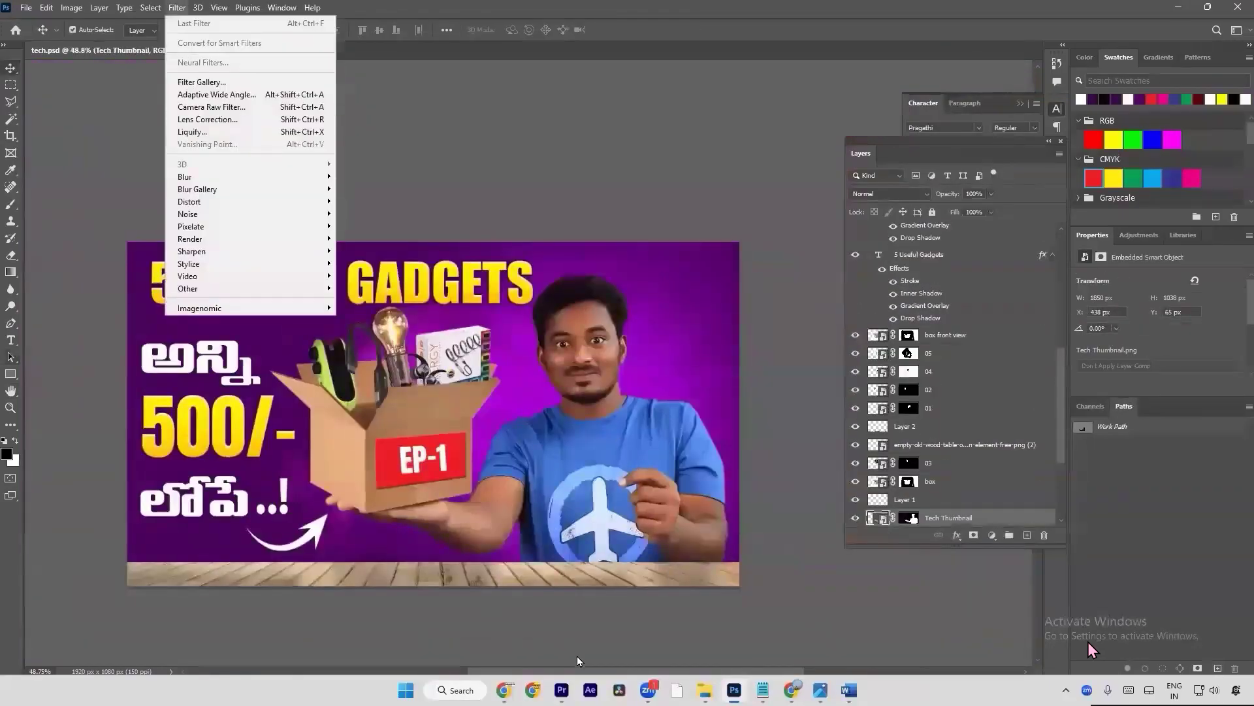
{"action": "left_click", "coordinate": [274, 108]}
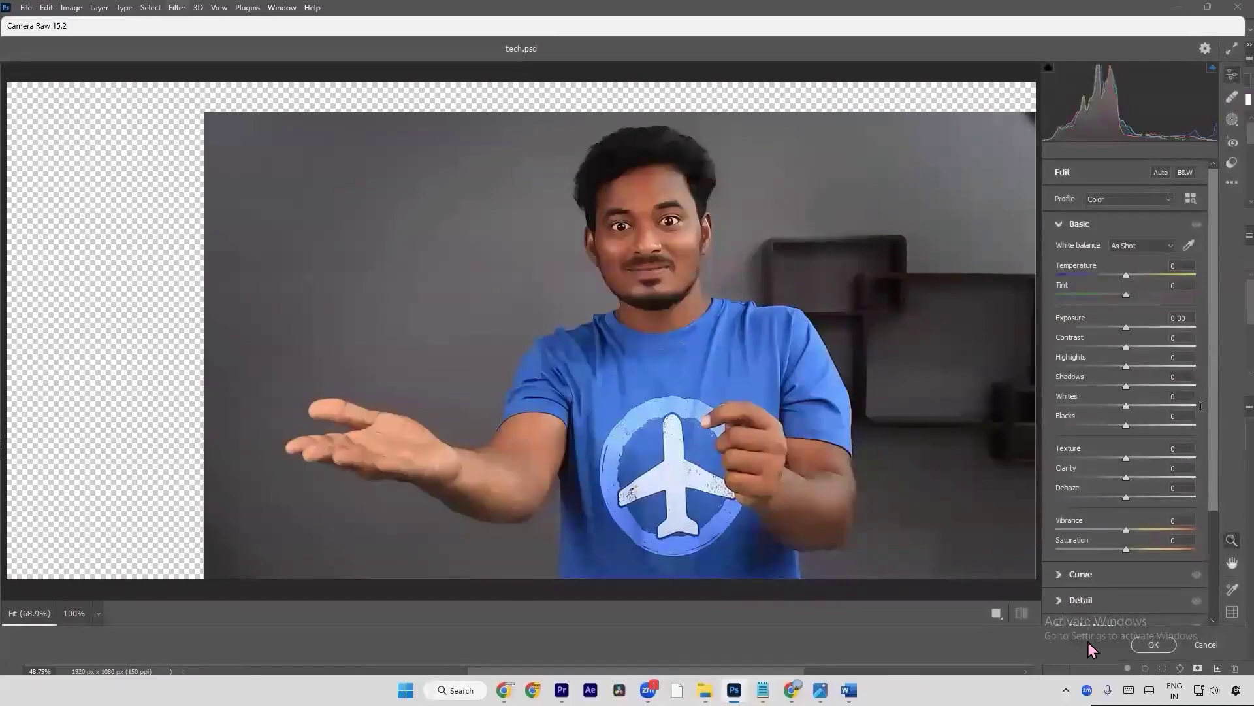
{"action": "key", "text": "Return"}
{"action": "left_click_drag", "start_coordinate": [1083, 319], "coordinate": [1076, 469]}
Step: Set Sharpening to 26 in the Camera Raw detail settings, raise Noise Reduction to smooth the skin, and apply the filter
{"action": "left_click", "coordinate": [1072, 601]}
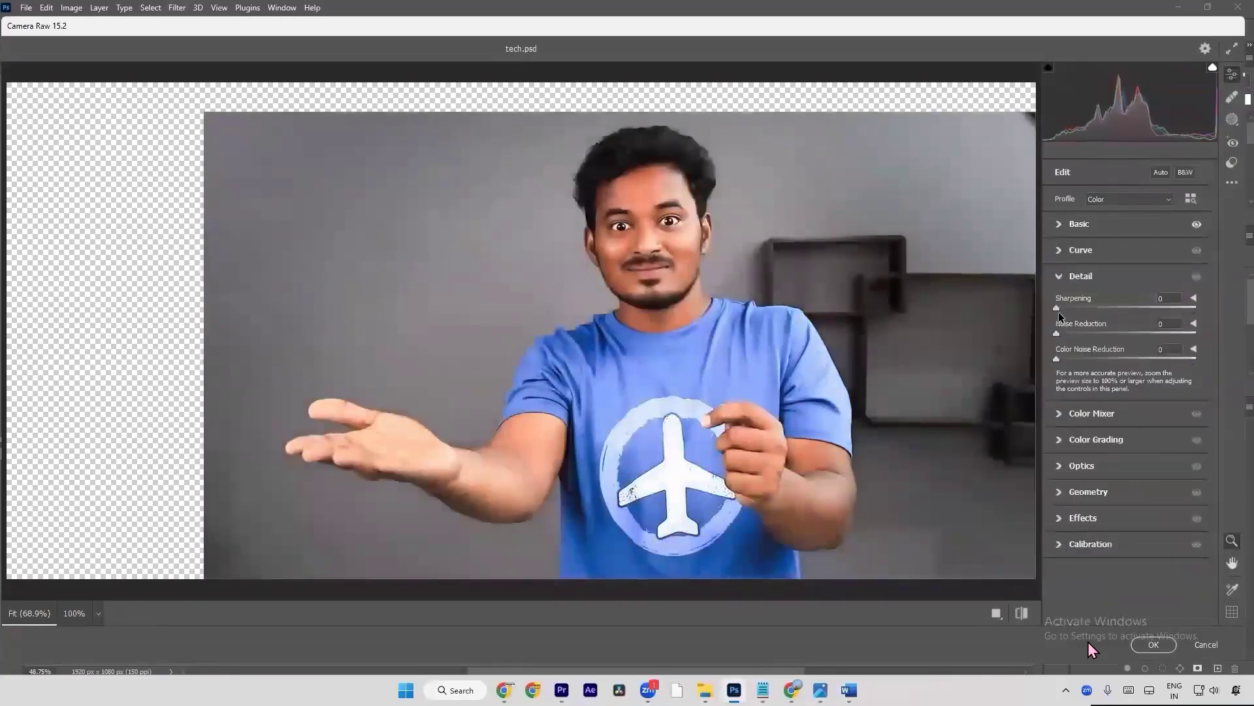
{"action": "left_click_drag", "start_coordinate": [1073, 304], "coordinate": [1099, 328]}
{"action": "left_click_drag", "start_coordinate": [619, 192], "coordinate": [727, 258]}
{"action": "left_click_drag", "start_coordinate": [1113, 325], "coordinate": [890, 334]}
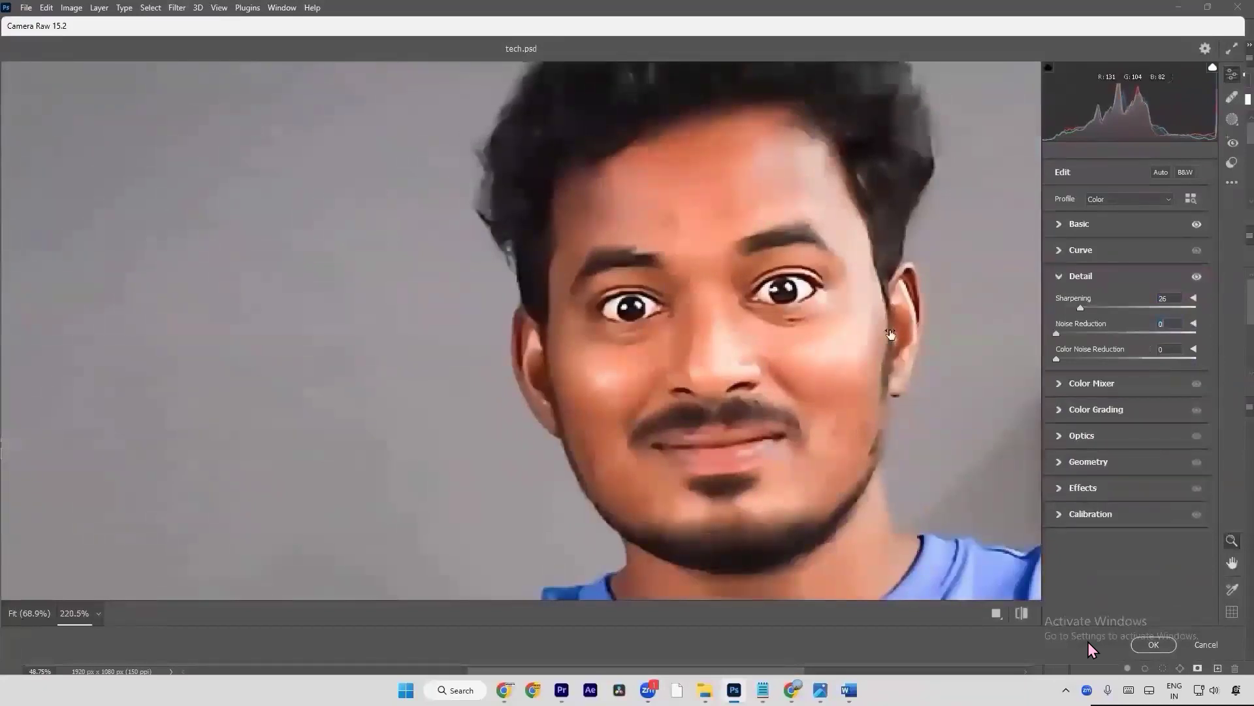
{"action": "left_click_drag", "start_coordinate": [1071, 335], "coordinate": [1154, 336]}
{"action": "left_click", "coordinate": [1163, 649]}
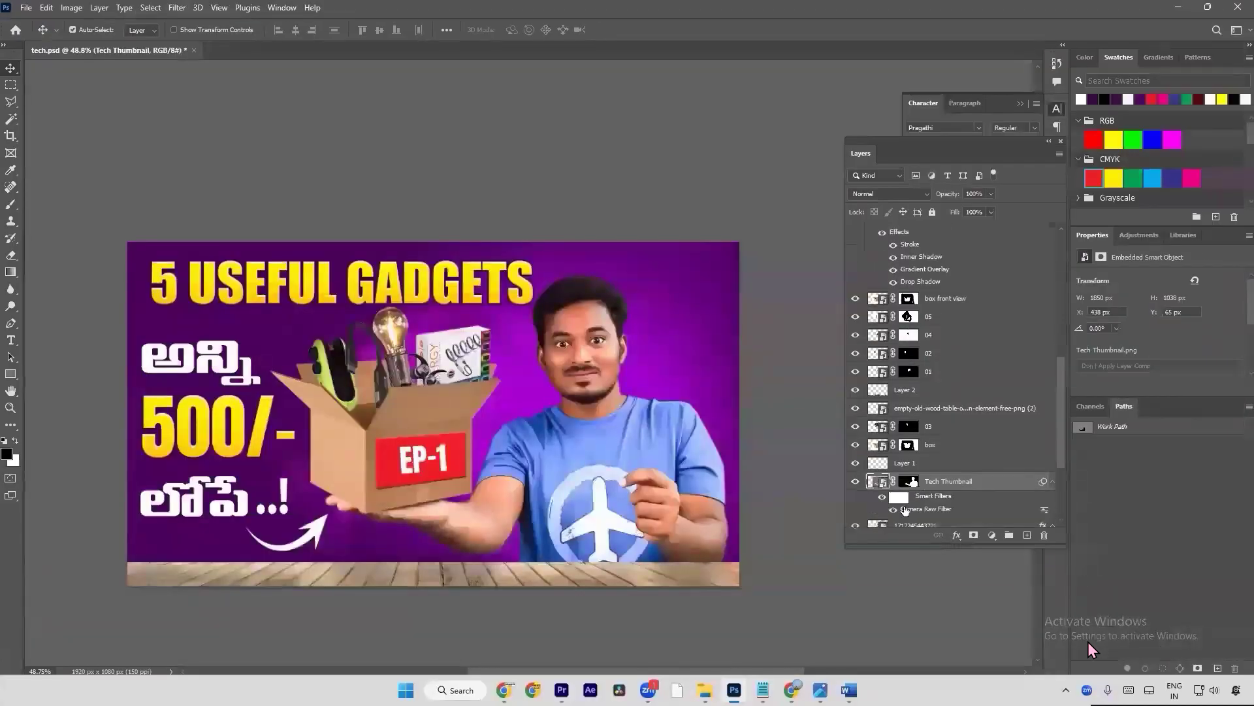
Step: Refine the man's layer mask around his hair in Select and Mask, and output it to a new masked layer
{"action": "left_click", "coordinate": [893, 510]}
{"action": "scroll", "coordinate": [578, 287], "scroll_direction": "up", "scroll_amount": 5}
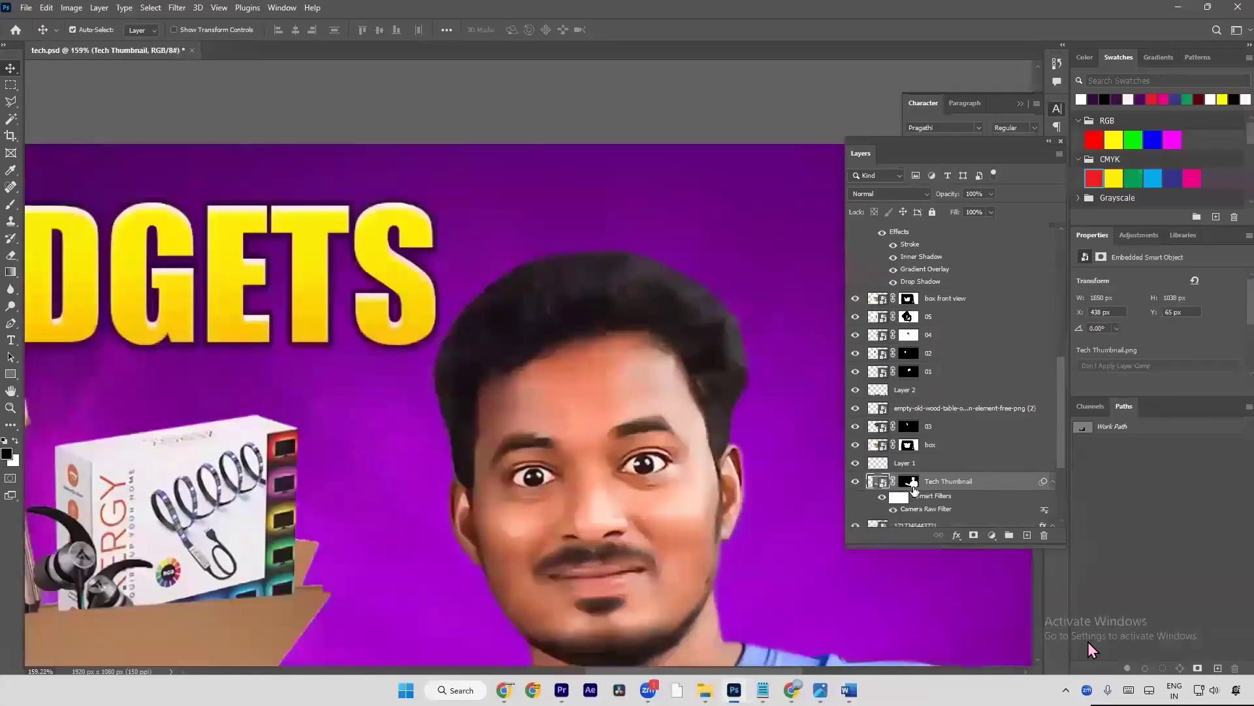
{"action": "double_click", "coordinate": [910, 482]}
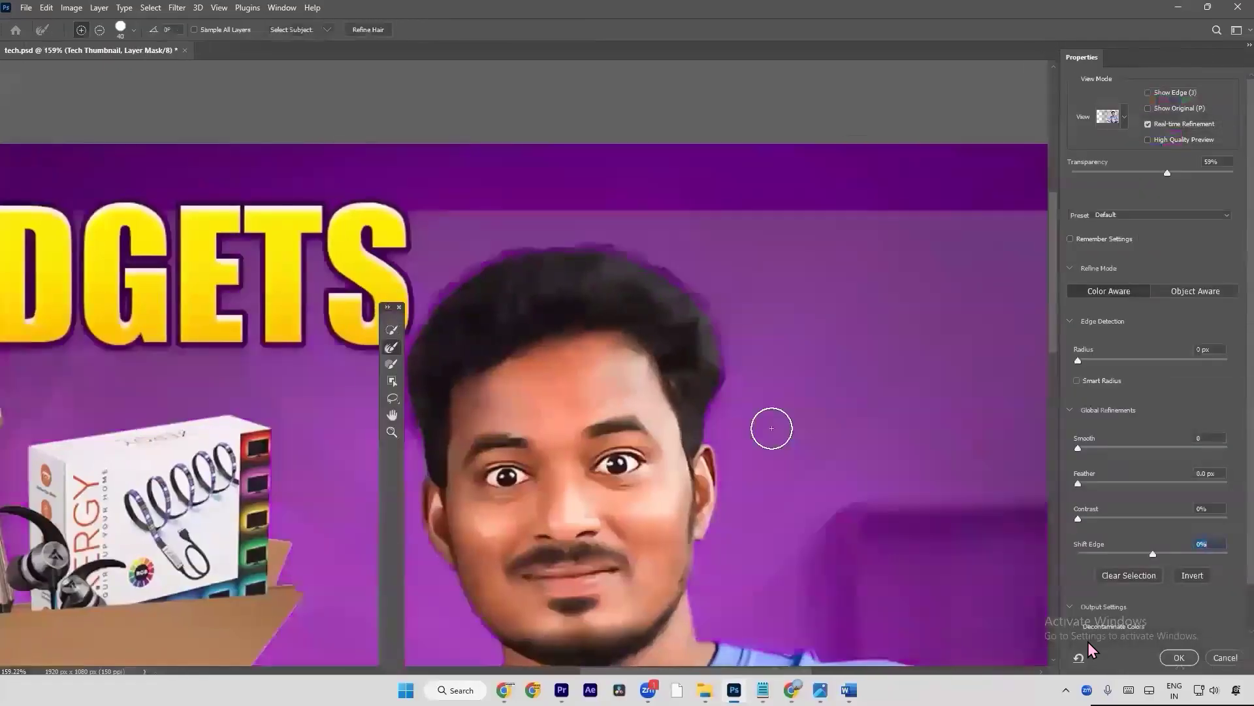
{"action": "key", "text": "bracketleft"}
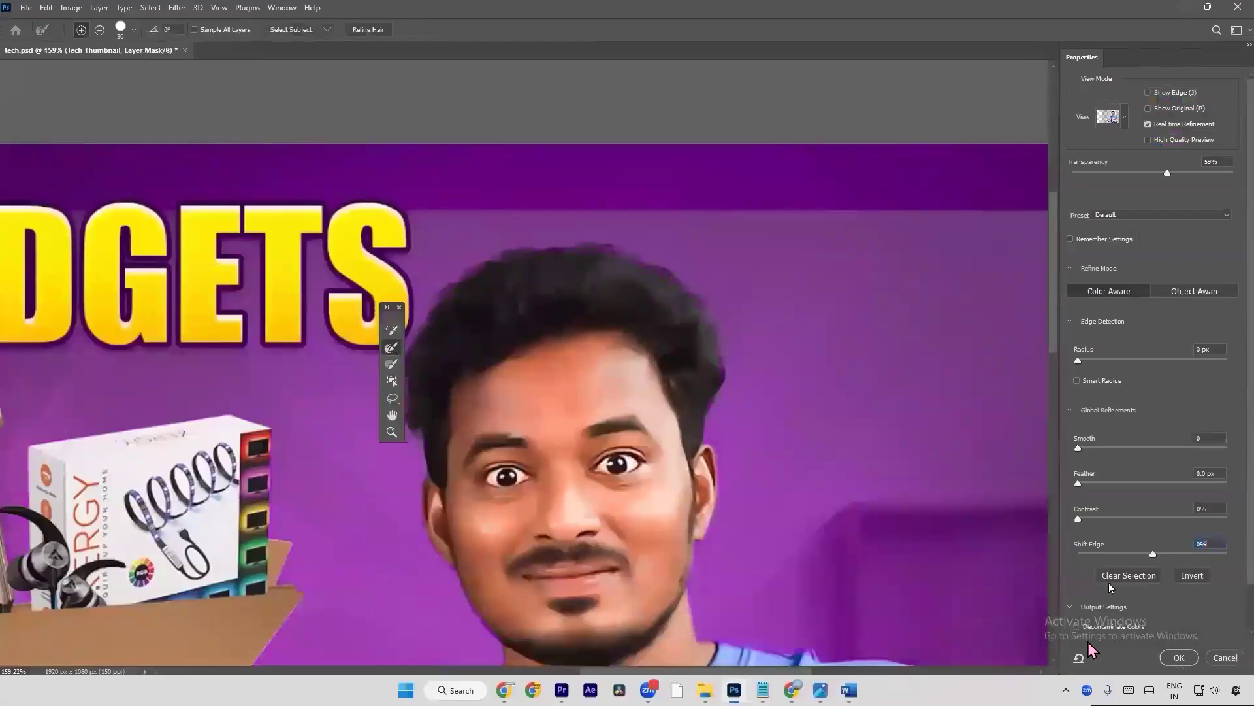
{"action": "left_click", "coordinate": [1178, 658]}
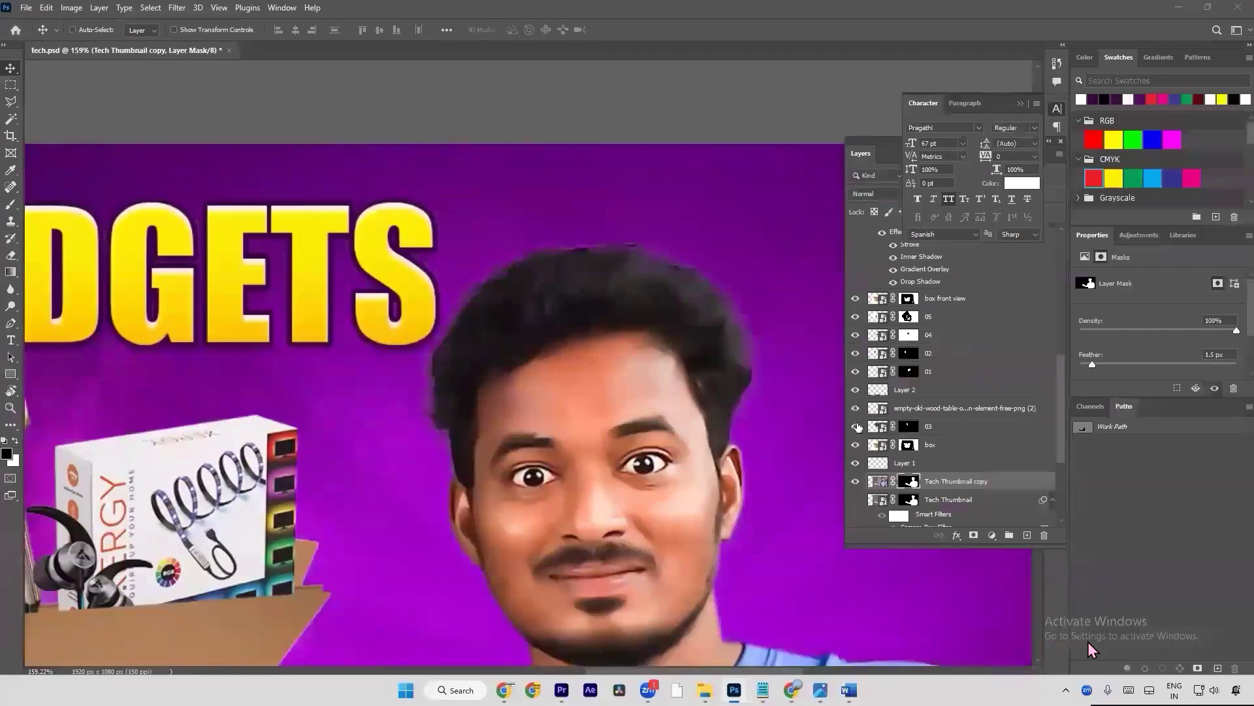
Step: Compare the hair edge before and after the mask refinement, and examine the man within the whole thumbnail
{"action": "key", "text": "ctrl+z"}
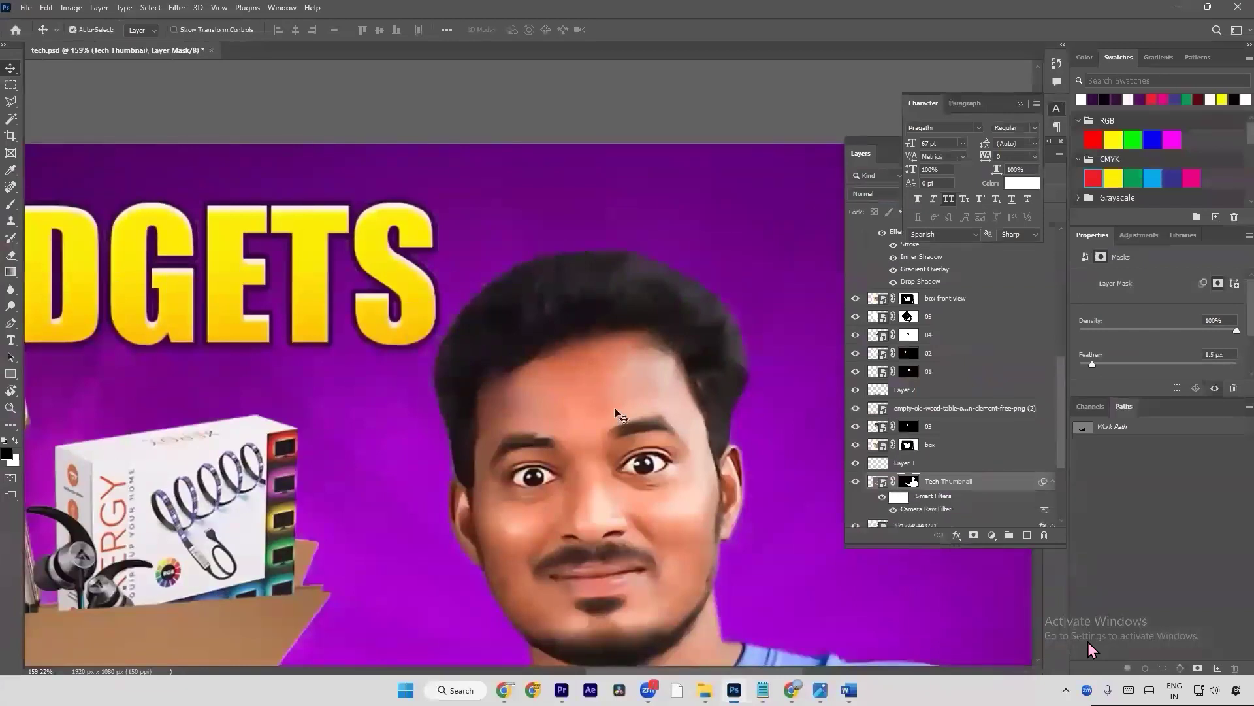
{"action": "key", "text": "ctrl+shift+z"}
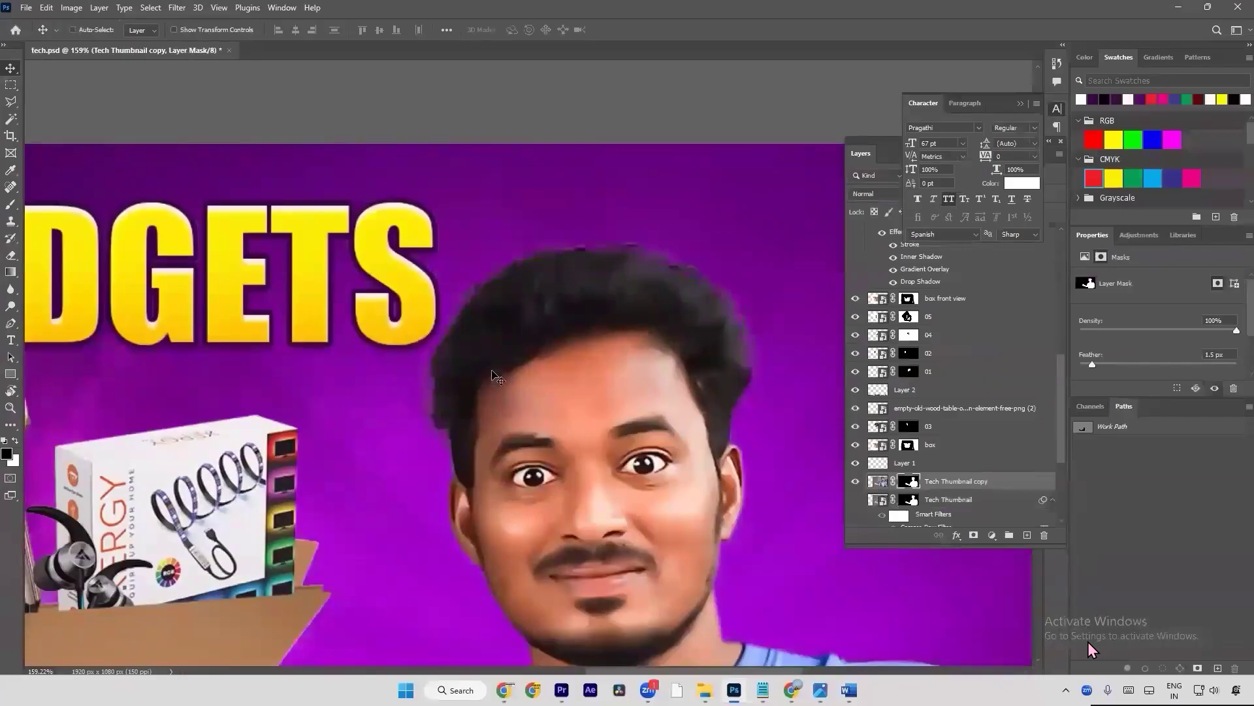
{"action": "key", "text": "ctrl+0"}
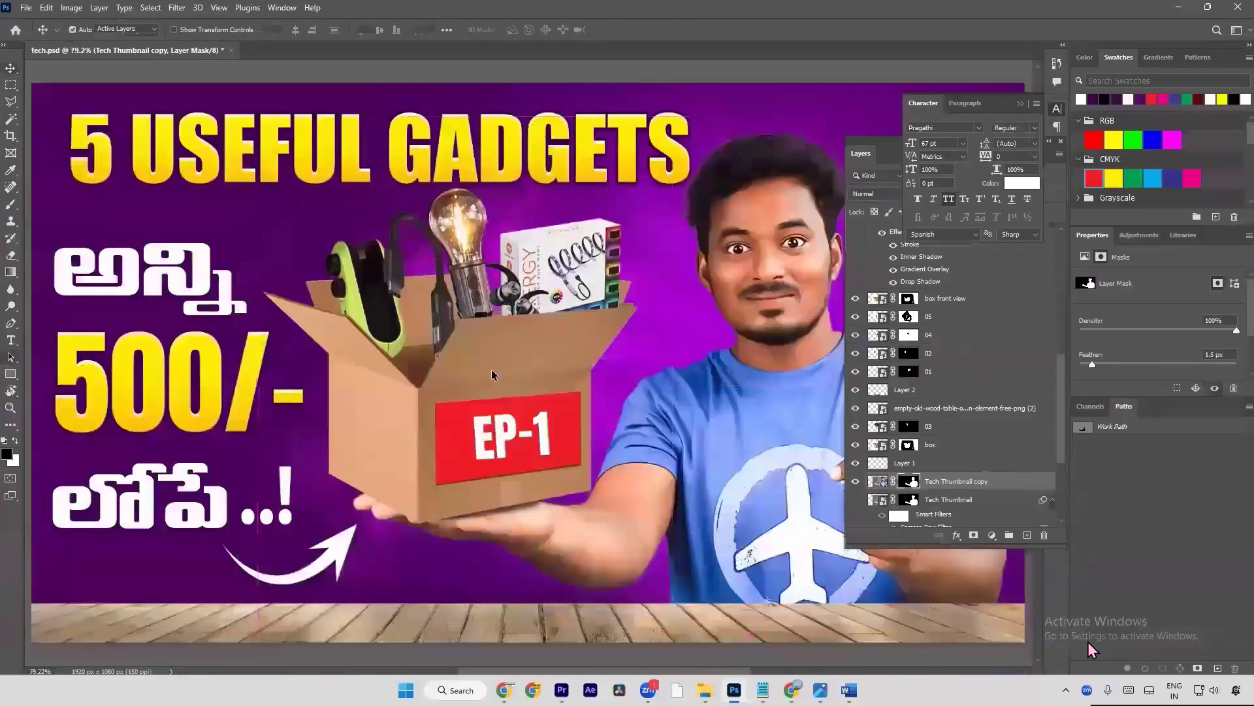
{"action": "key", "text": "a"}
{"action": "left_click_drag", "start_coordinate": [726, 239], "coordinate": [418, 286]}
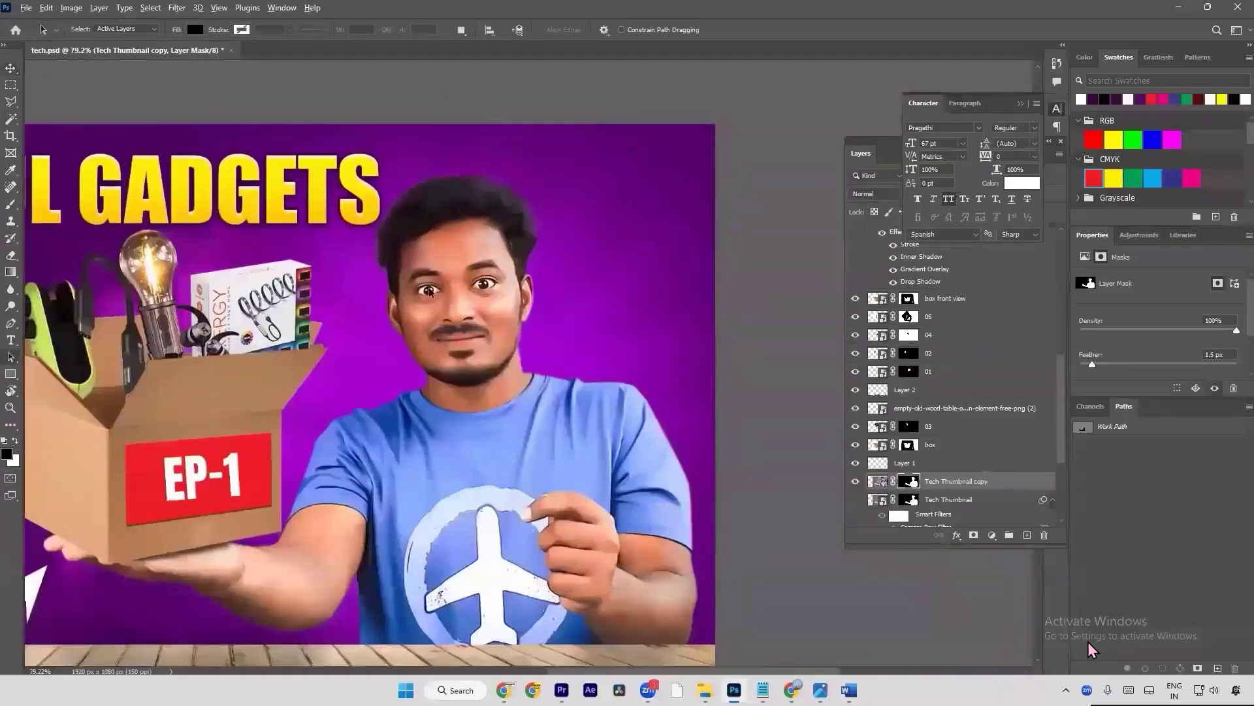
{"action": "key", "text": "alt+f"}
{"action": "key", "text": "l"}
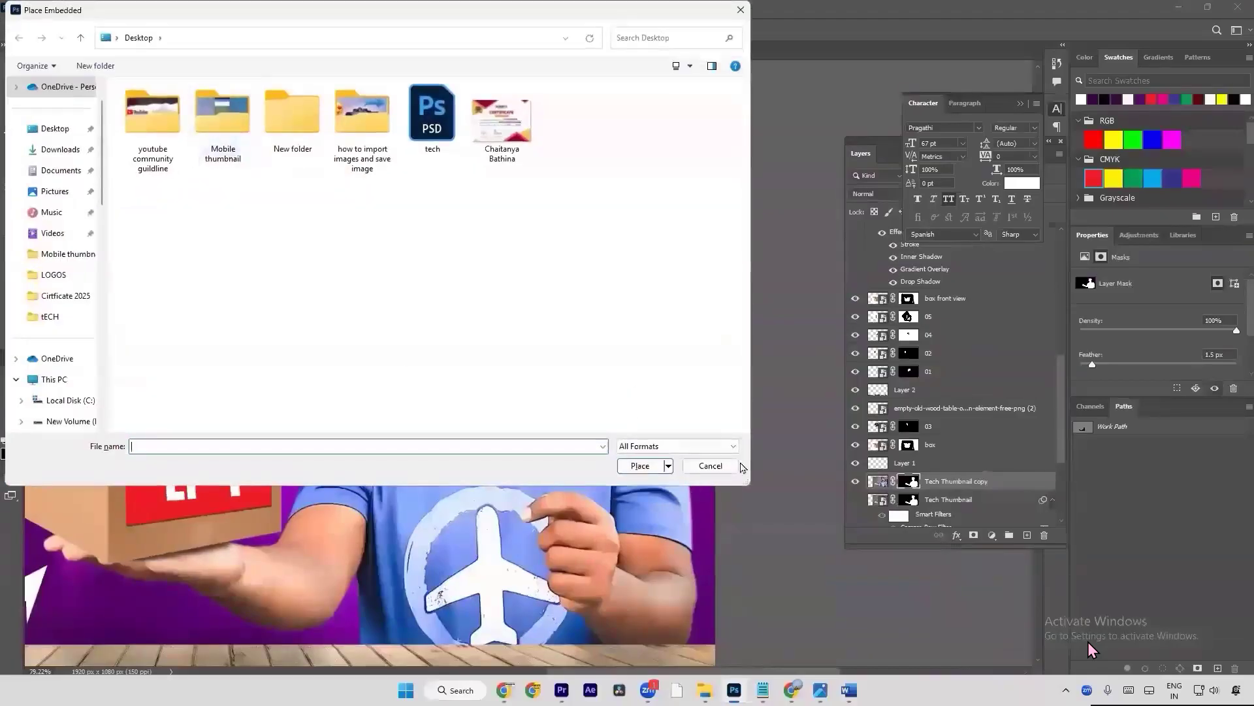
{"action": "left_click", "coordinate": [710, 465]}
Step: Switch to File Explorer, find the New Byte media logo on New Volume (F:), and place it in the open Photoshop document
{"action": "key", "text": "alt+Tab"}
{"action": "key", "text": "Tab"}
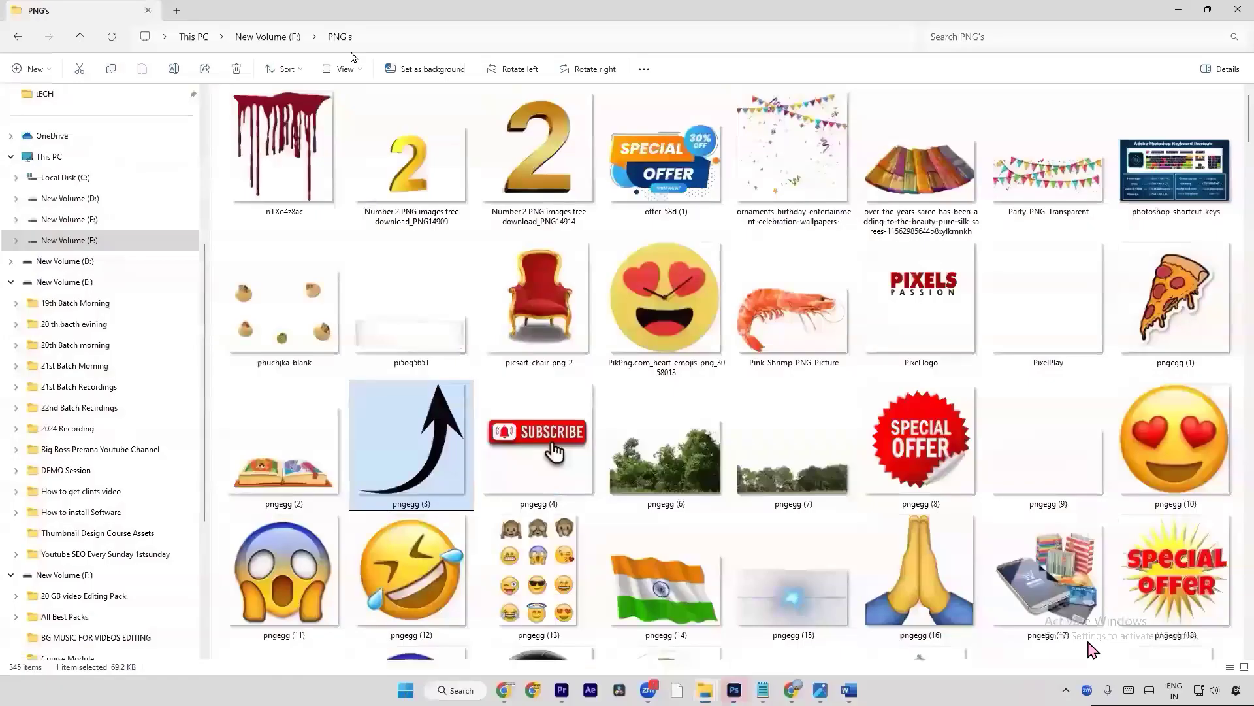
{"action": "left_click", "coordinate": [288, 37]}
{"action": "double_click", "coordinate": [625, 158]}
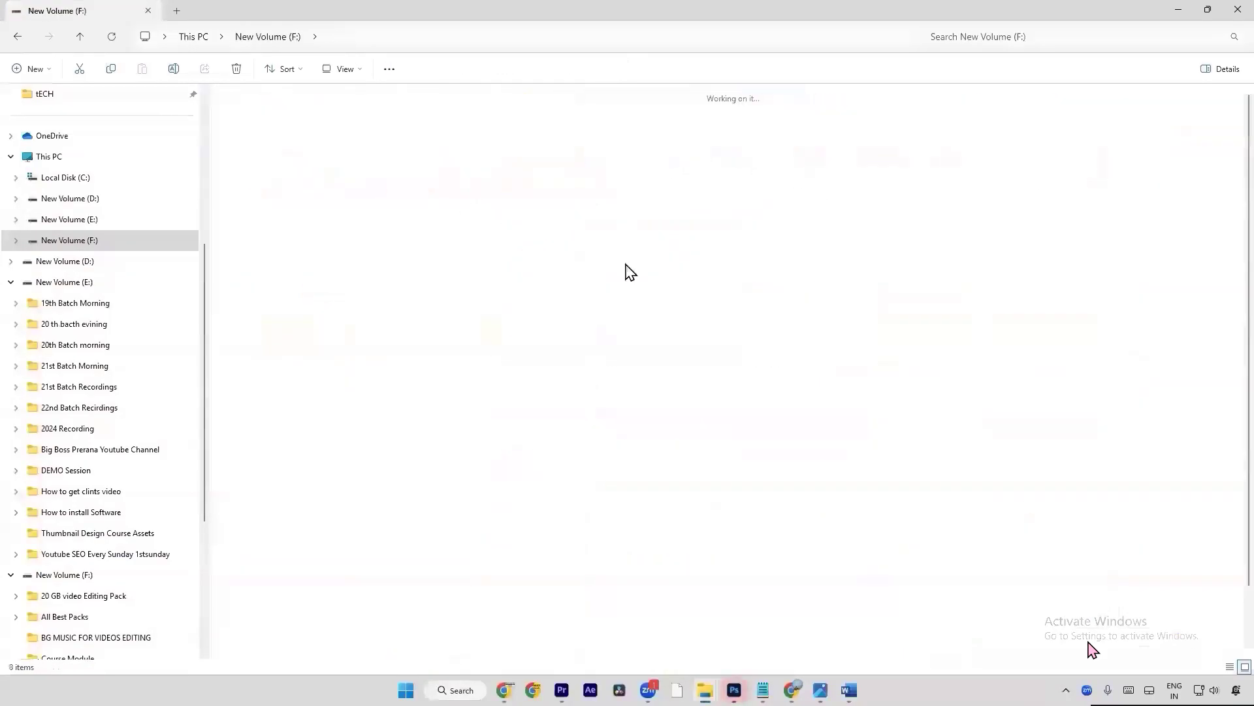
{"action": "scroll", "coordinate": [980, 327], "scroll_direction": "down", "scroll_amount": 1}
{"action": "left_click", "coordinate": [980, 346]}
{"action": "left_click_drag", "start_coordinate": [1058, 369], "coordinate": [729, 275]}
{"action": "key", "text": "alt+Tab"}
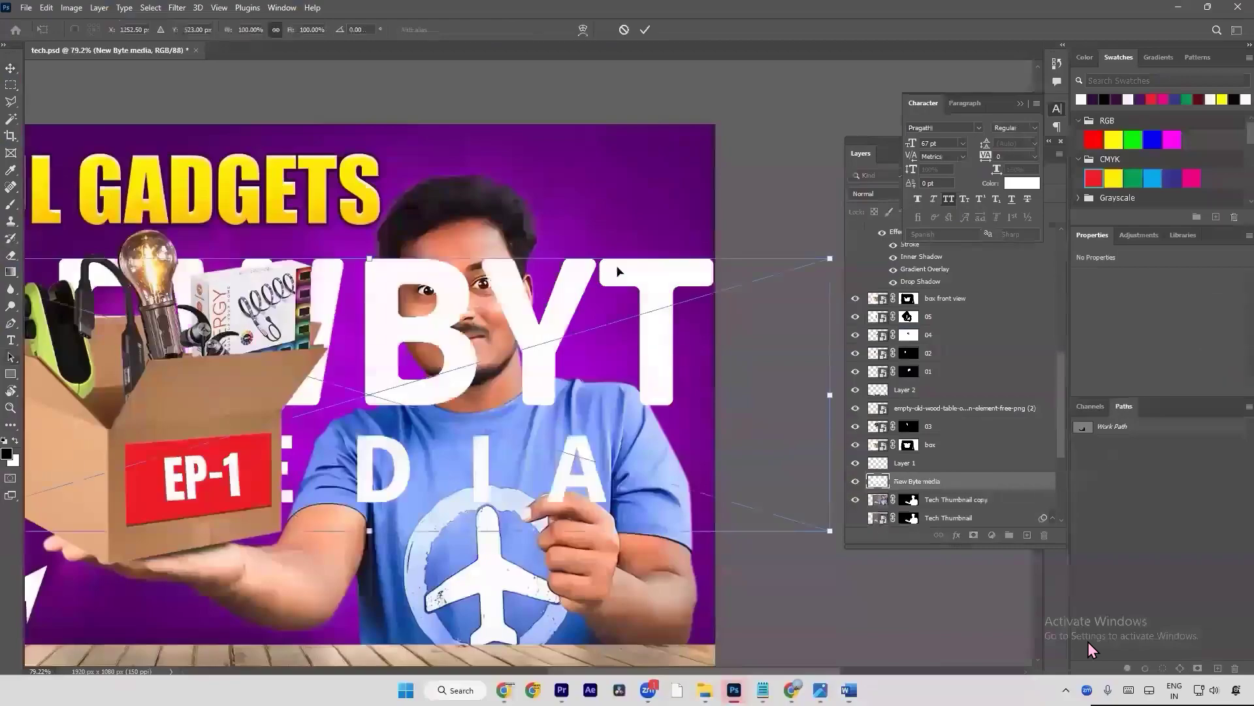
Step: Scale the New Byte media logo down to about 215 px wide and position it in the thumbnail's upper-right corner
{"action": "left_click_drag", "start_coordinate": [370, 257], "coordinate": [405, 488]}
{"action": "left_click_drag", "start_coordinate": [435, 507], "coordinate": [679, 165]}
{"action": "left_click_drag", "start_coordinate": [660, 170], "coordinate": [590, 166]}
{"action": "key", "text": "Return"}
{"action": "left_click_drag", "start_coordinate": [590, 166], "coordinate": [631, 174]}
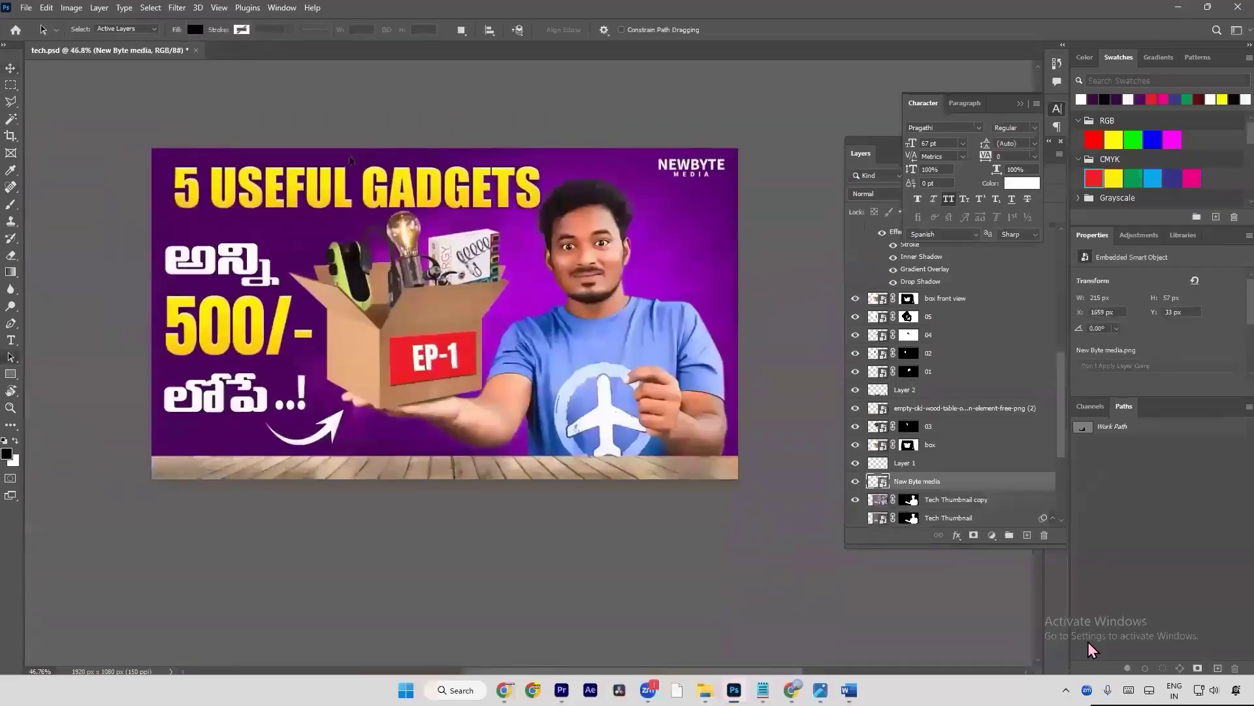
{"action": "key", "text": "v"}
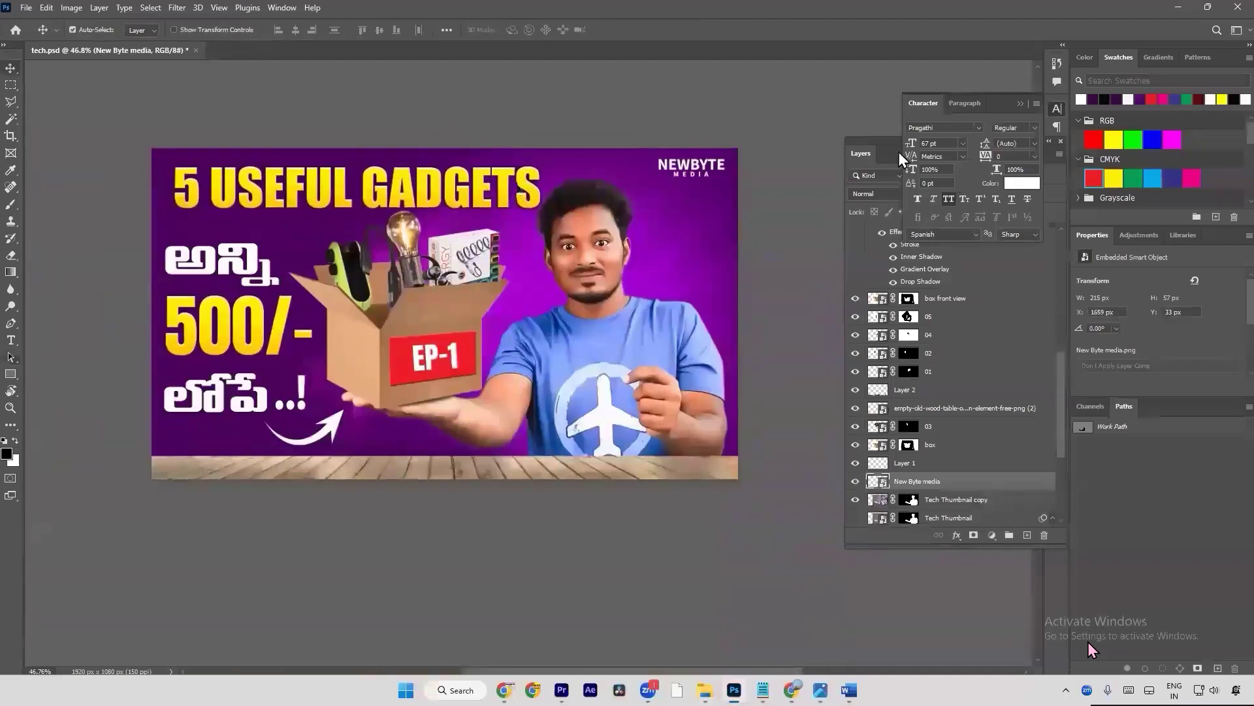
Step: Add a new layer above the ep-1 text layer and draw a rectangle about 1919 x 1080 px covering the whole canvas
{"action": "left_click_drag", "start_coordinate": [872, 158], "coordinate": [798, 159]}
{"action": "scroll", "coordinate": [905, 307], "scroll_direction": "up", "scroll_amount": 5}
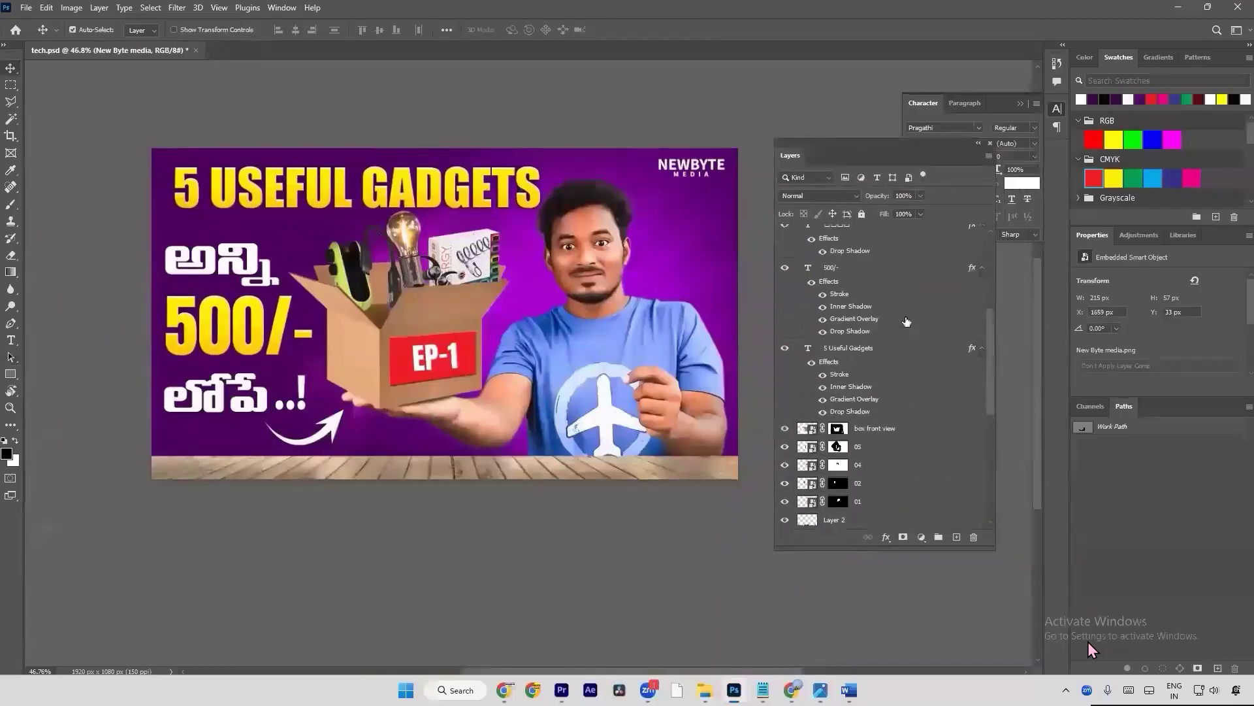
{"action": "scroll", "coordinate": [905, 301], "scroll_direction": "up", "scroll_amount": 2}
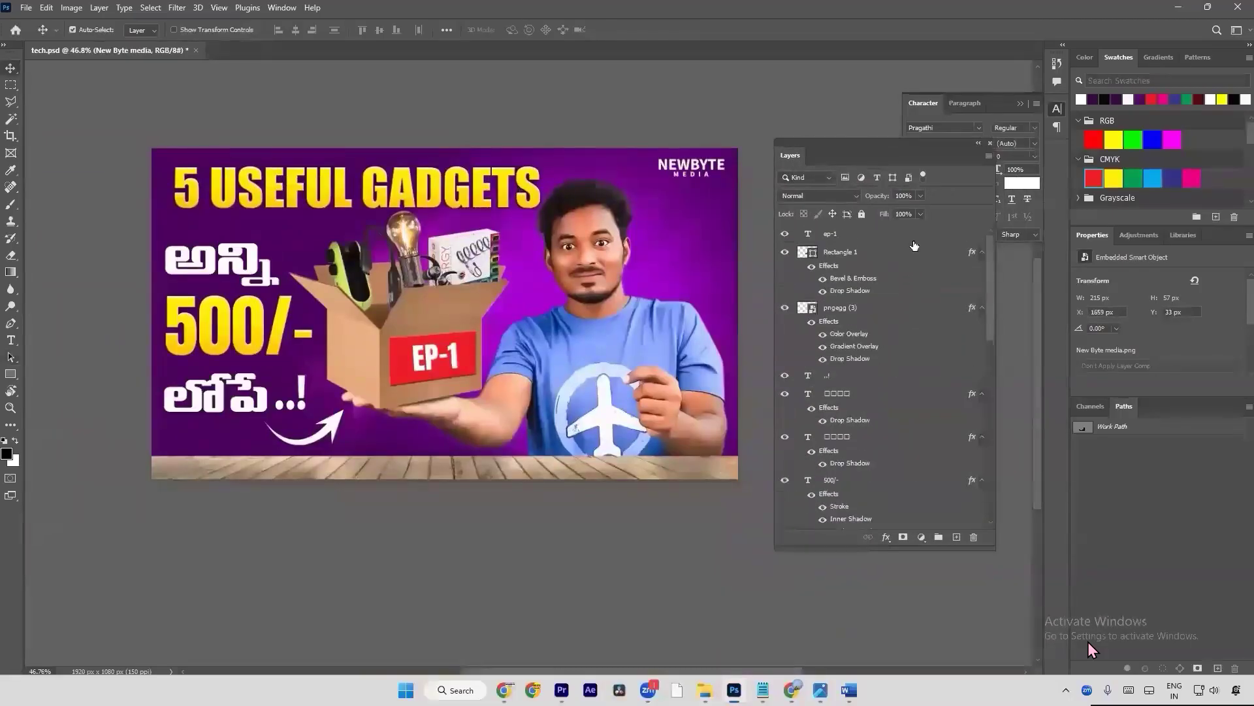
{"action": "left_click", "coordinate": [914, 241]}
{"action": "left_click", "coordinate": [957, 537]}
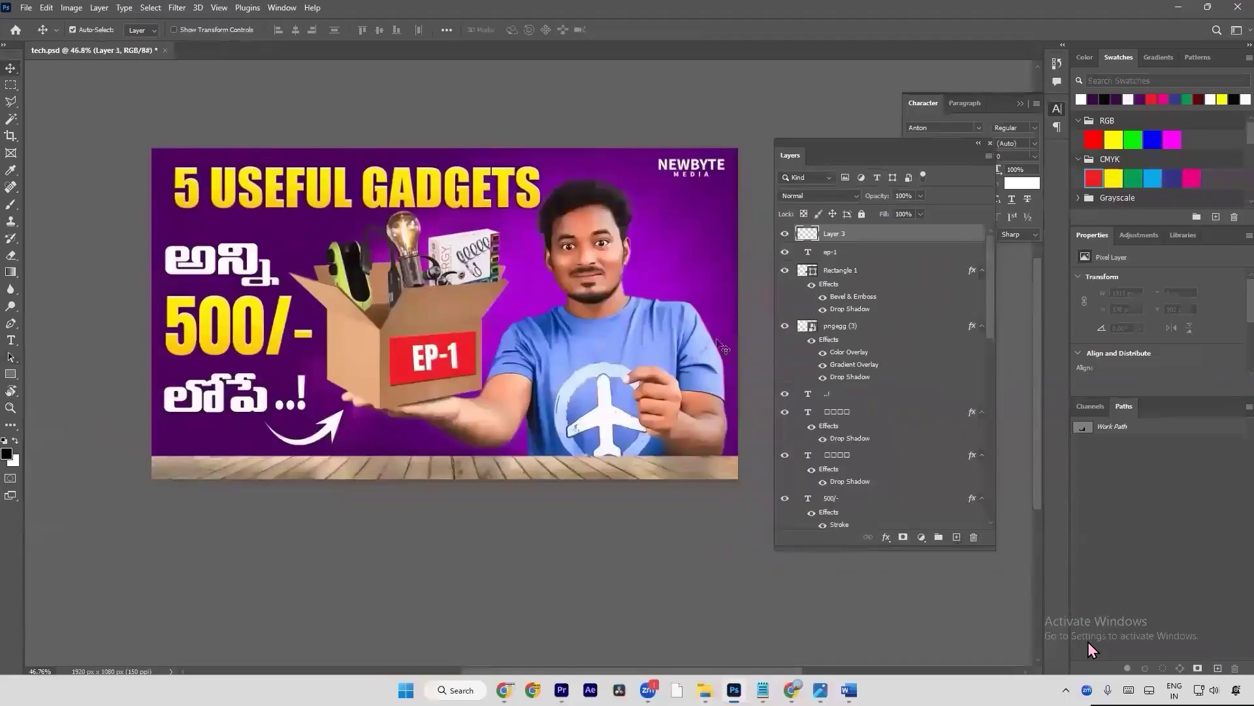
{"action": "left_click", "coordinate": [11, 376]}
{"action": "left_click_drag", "start_coordinate": [152, 148], "coordinate": [736, 477]}
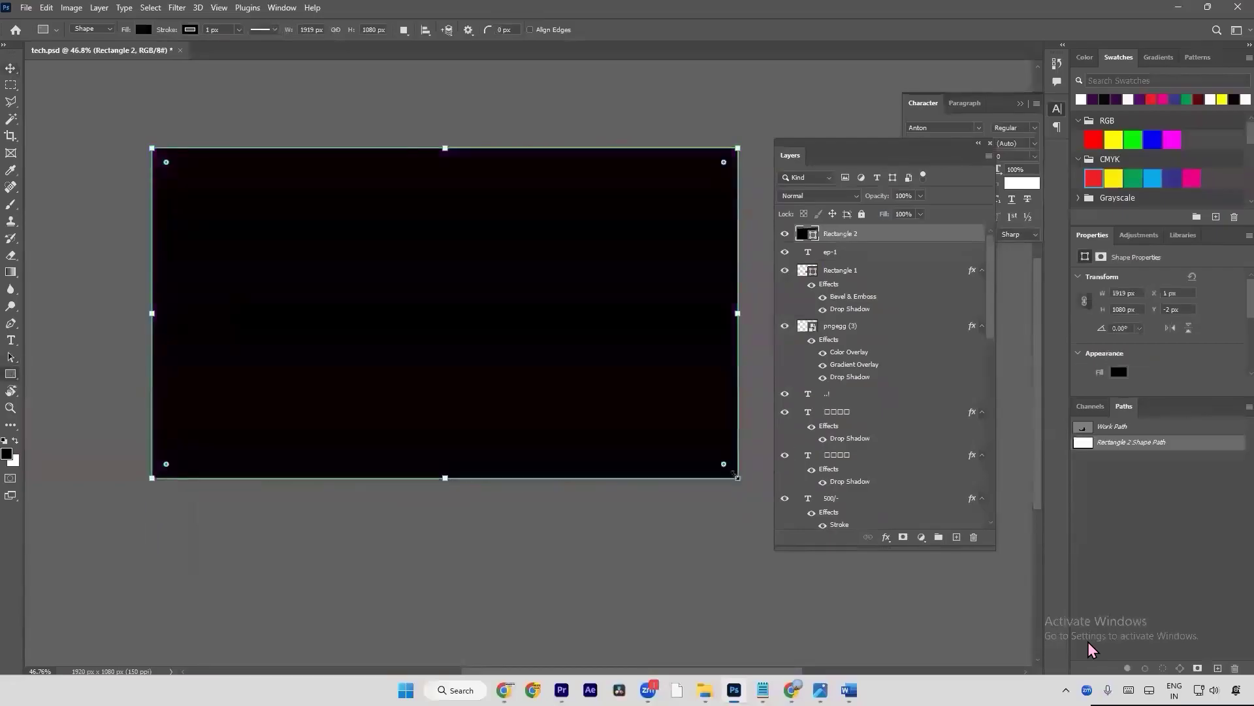
Step: Give the canvas-sized rectangle a 10 px white stroke and remove its fill
{"action": "left_click", "coordinate": [188, 30]}
{"action": "left_click", "coordinate": [187, 31]}
{"action": "type", "text": "10"}
{"action": "left_click", "coordinate": [188, 30]}
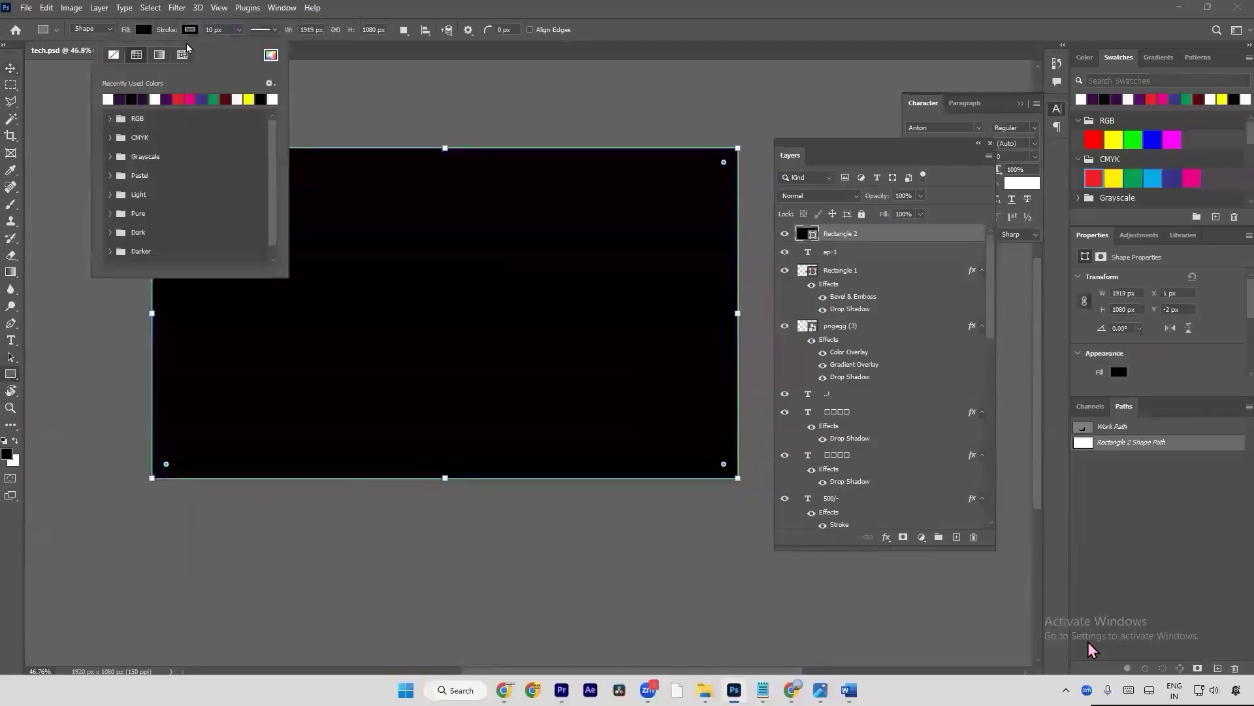
{"action": "left_click", "coordinate": [105, 103]}
{"action": "left_click", "coordinate": [140, 31]}
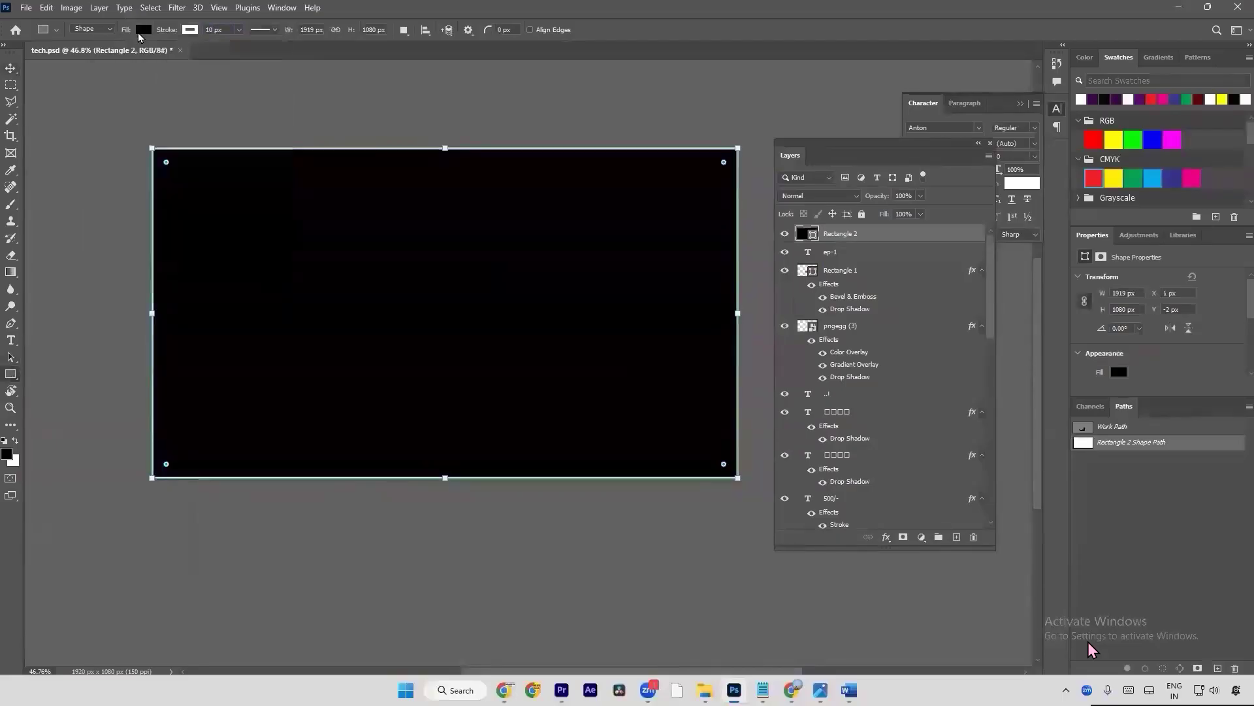
{"action": "left_click", "coordinate": [72, 54]}
{"action": "key", "text": "v"}
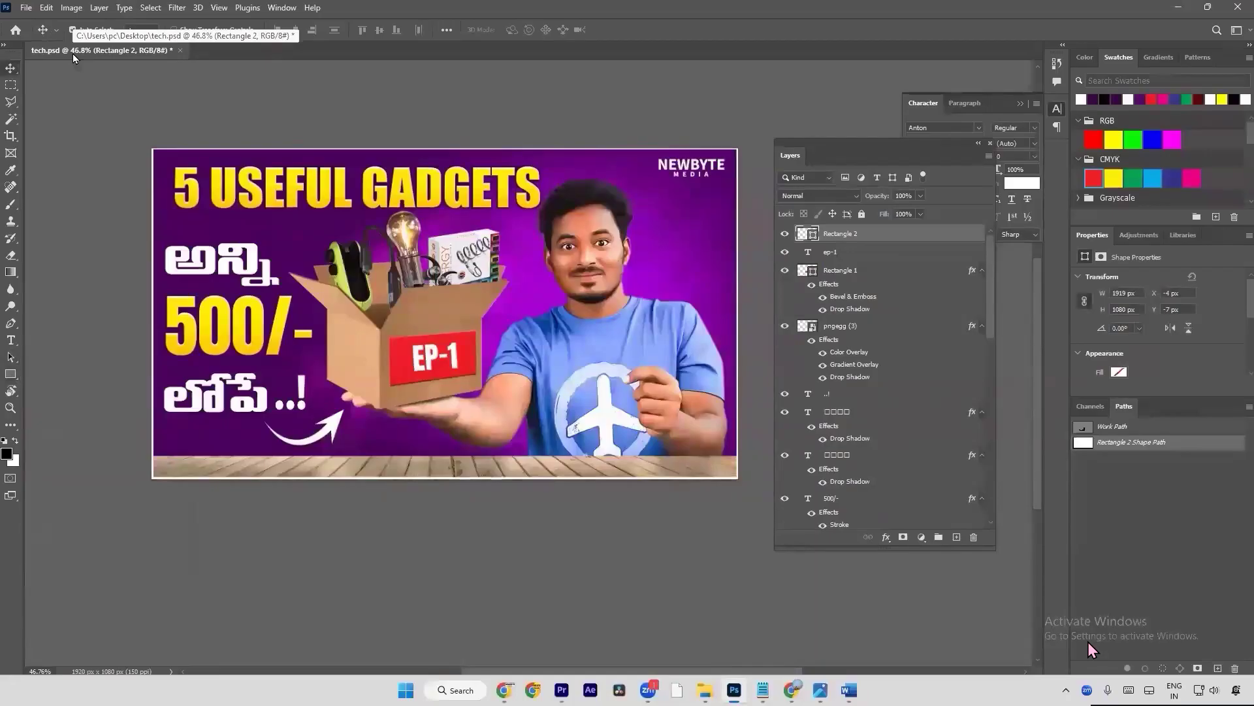
Step: Transform the border rectangle to about 1910 x 1075 px so its stroke fits within the canvas edges
{"action": "key", "text": "ctrl+t"}
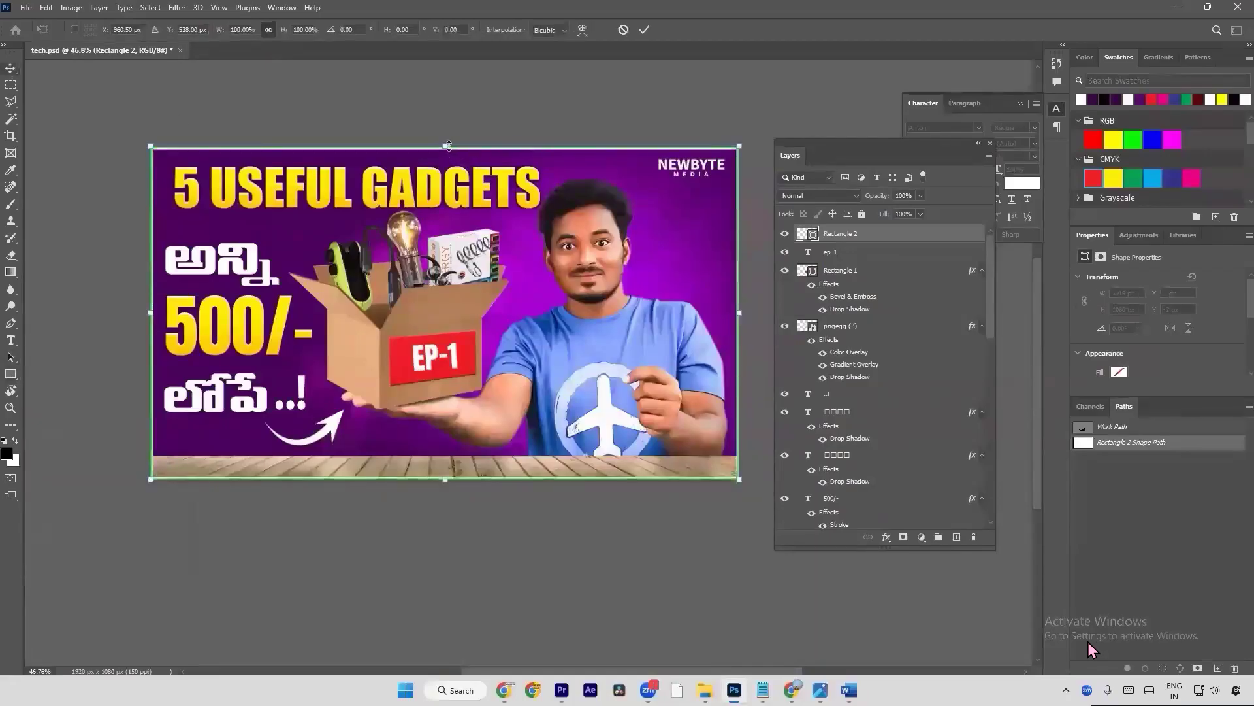
{"action": "left_click_drag", "start_coordinate": [750, 311], "coordinate": [749, 311]}
{"action": "left_click_drag", "start_coordinate": [446, 479], "coordinate": [442, 477]}
{"action": "left_click_drag", "start_coordinate": [155, 313], "coordinate": [156, 312]}
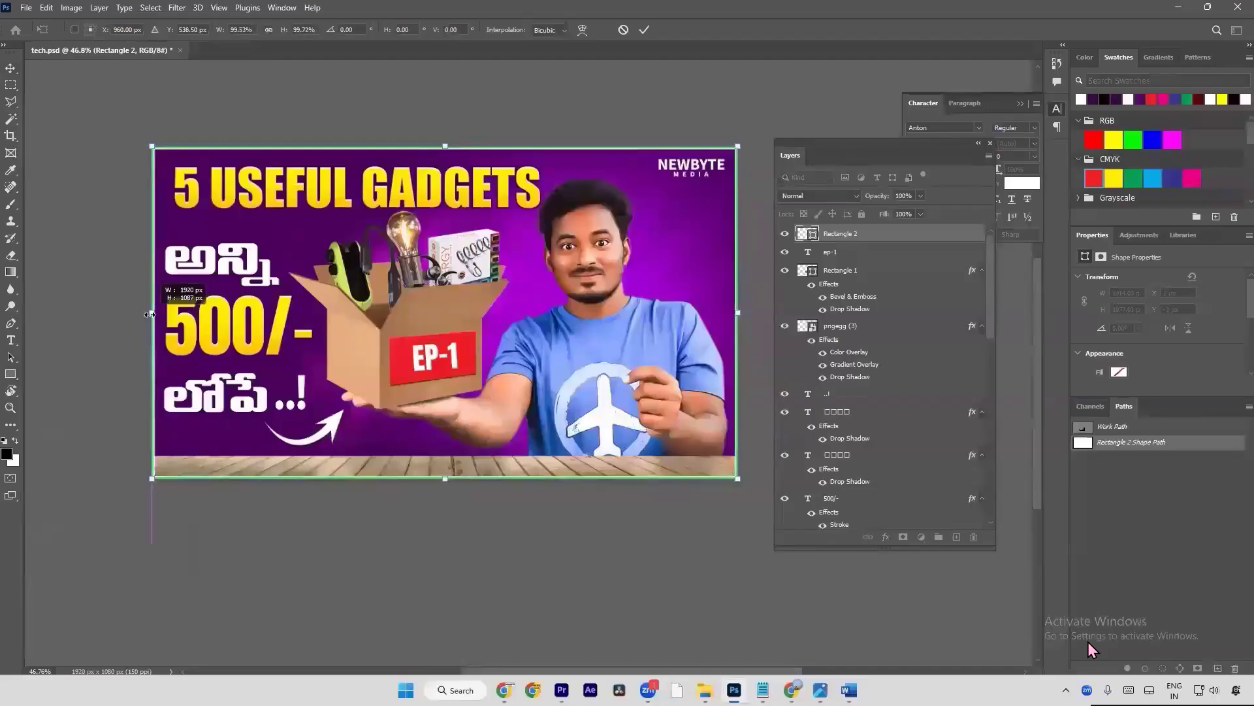
{"action": "key", "text": "Return"}
{"action": "left_click_drag", "start_coordinate": [444, 148], "coordinate": [445, 149]}
{"action": "key", "text": "Return"}
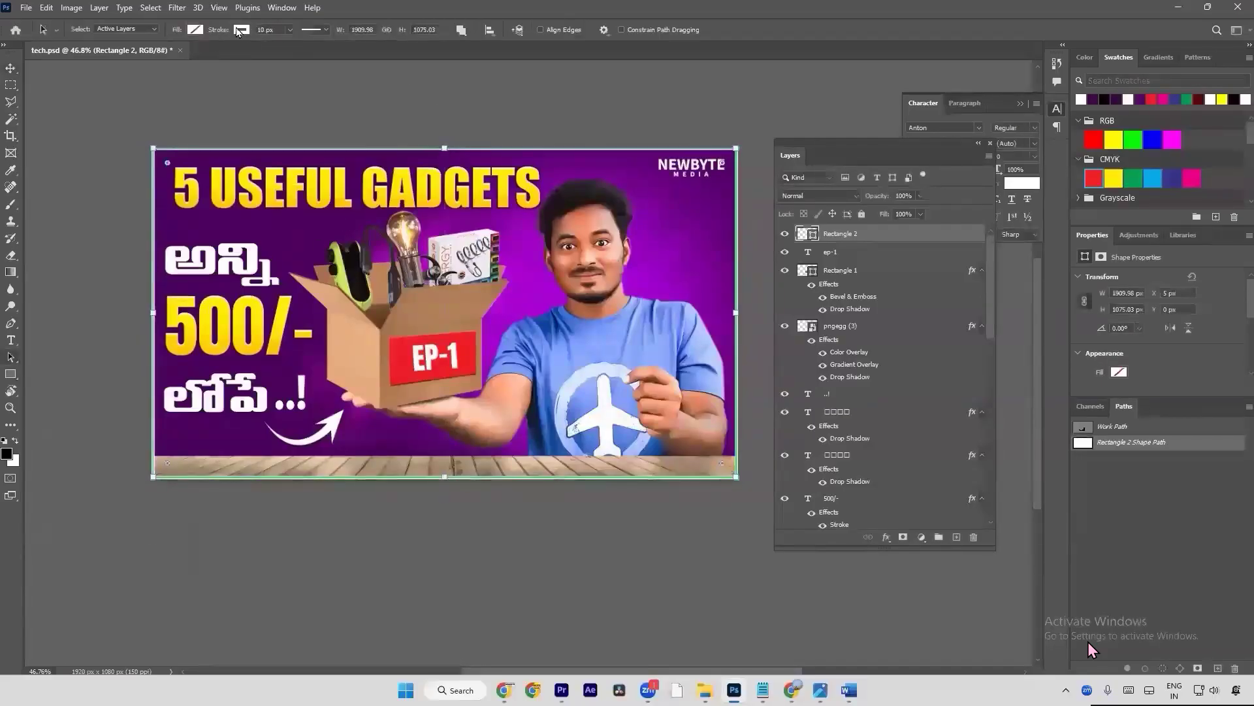
Step: Set the border rectangle's stroke to 25 px and round all four of its corners with a 50 px radius
{"action": "left_click_drag", "start_coordinate": [216, 31], "coordinate": [225, 34]}
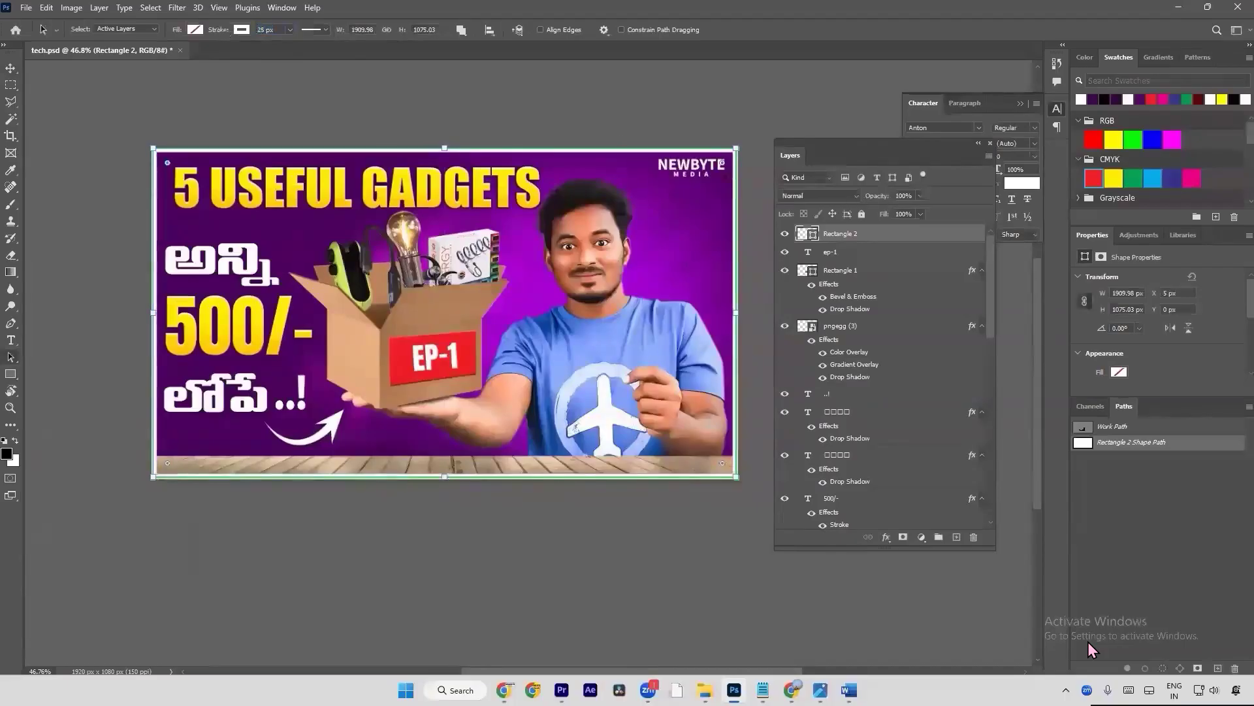
{"action": "left_click_drag", "start_coordinate": [723, 164], "coordinate": [726, 195]}
{"action": "left_click_drag", "start_coordinate": [1092, 235], "coordinate": [941, 191]}
{"action": "left_click_drag", "start_coordinate": [976, 425], "coordinate": [980, 567]}
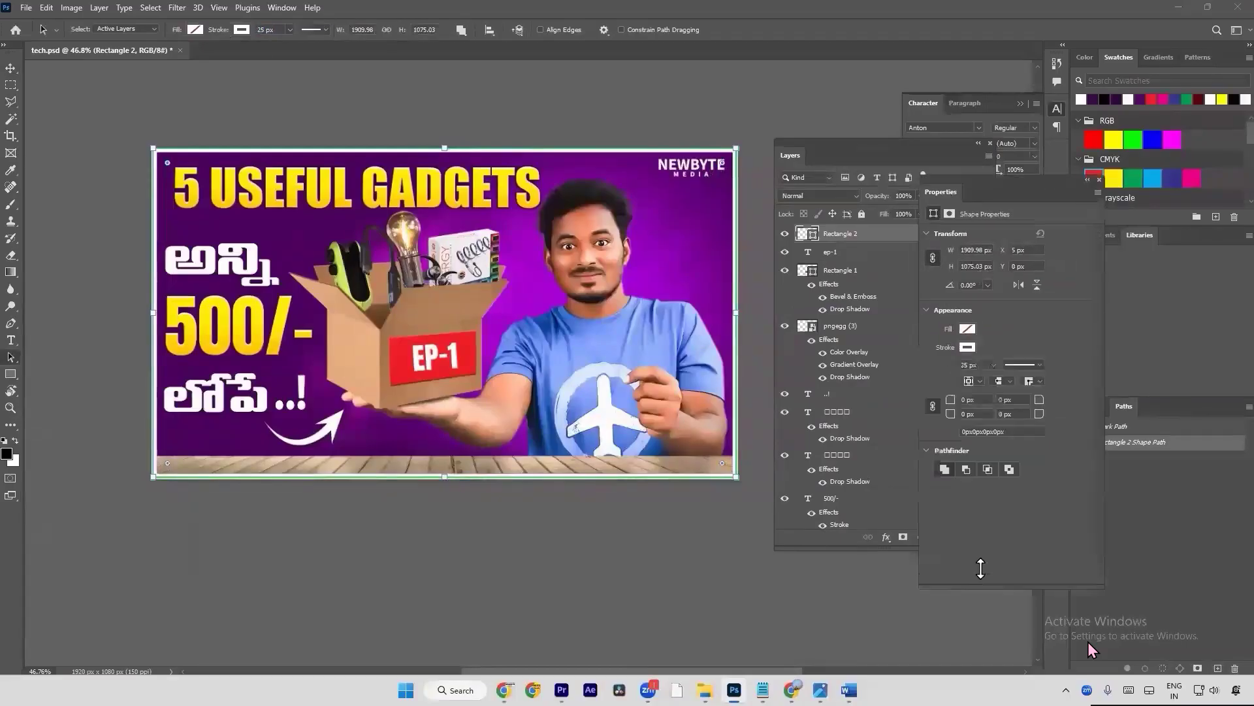
{"action": "left_click_drag", "start_coordinate": [949, 404], "coordinate": [983, 404]}
{"action": "type", "text": "25"}
{"action": "key", "text": "Return"}
{"action": "left_click", "coordinate": [980, 402]}
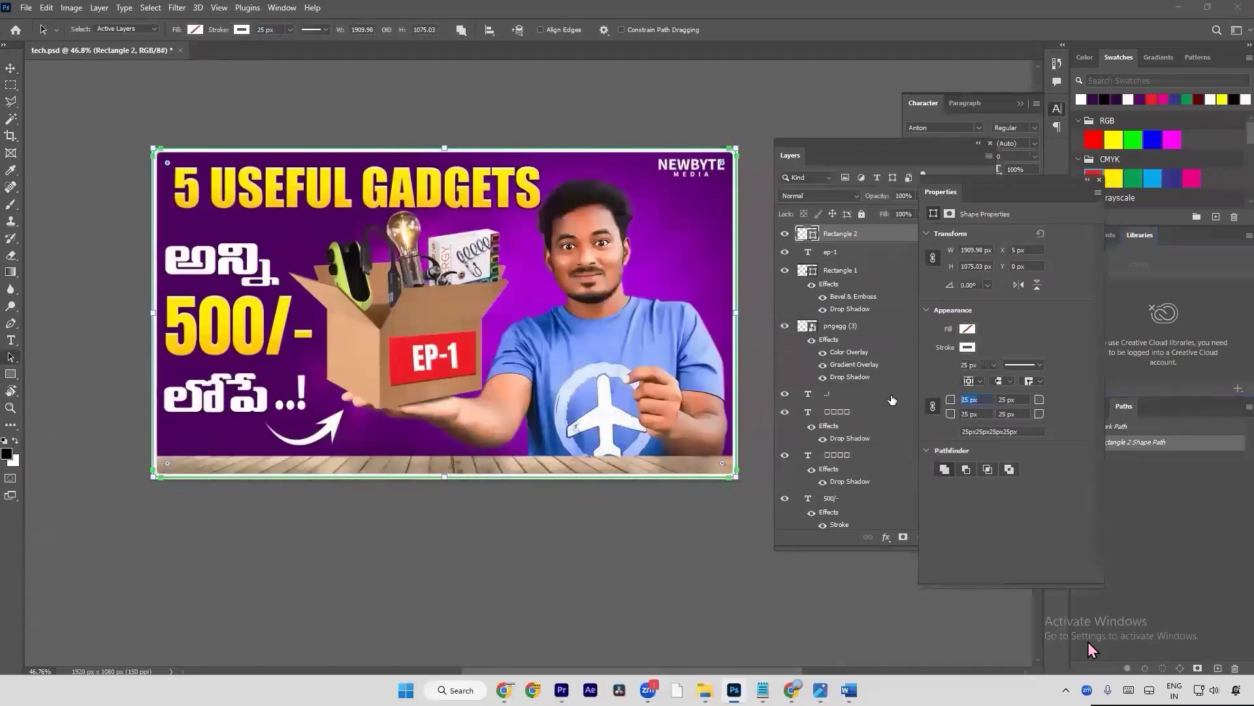
{"action": "key", "text": "Return"}
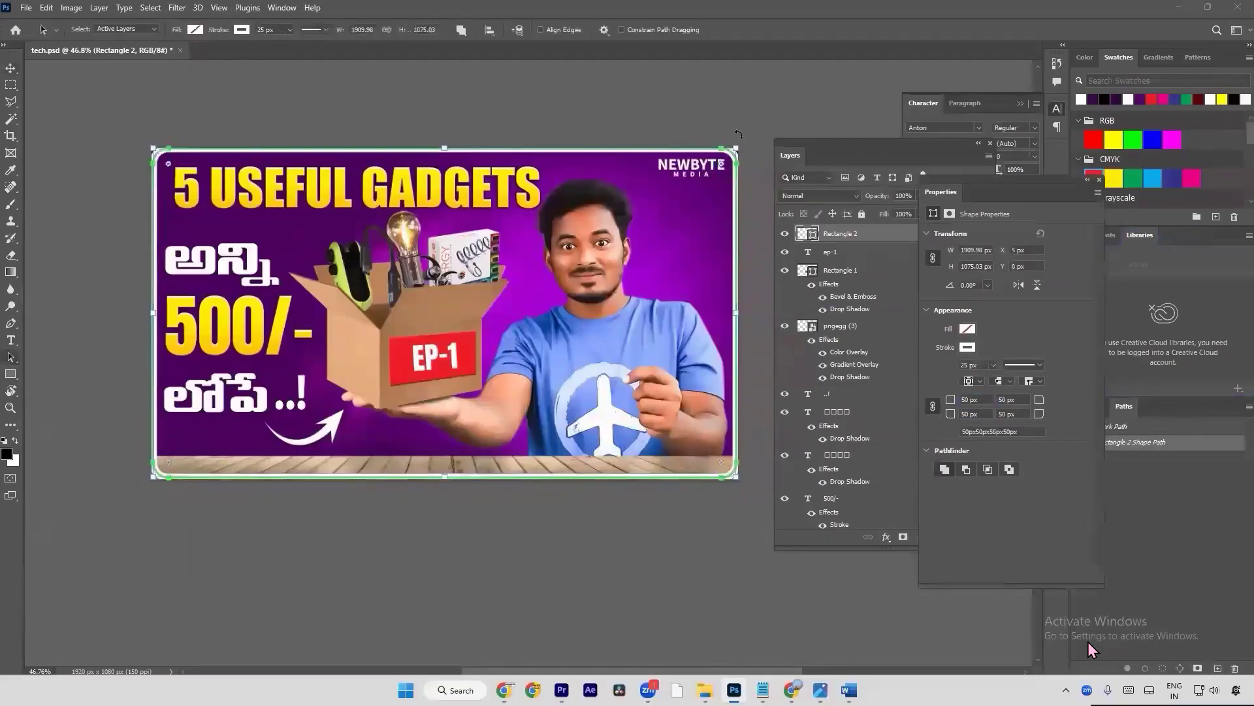
Step: Reduce the rounded border's stroke width to 10 px
{"action": "key", "text": "v"}
{"action": "key", "text": "a"}
{"action": "key", "text": "b"}
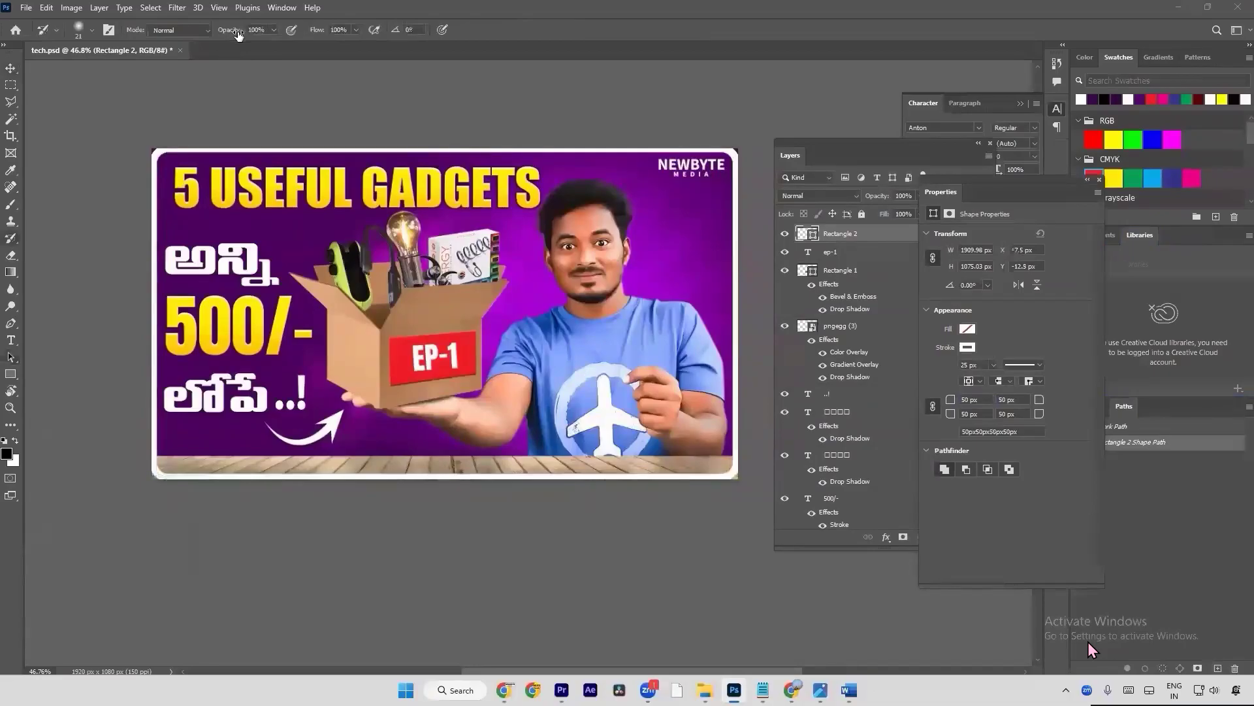
{"action": "key", "text": "u"}
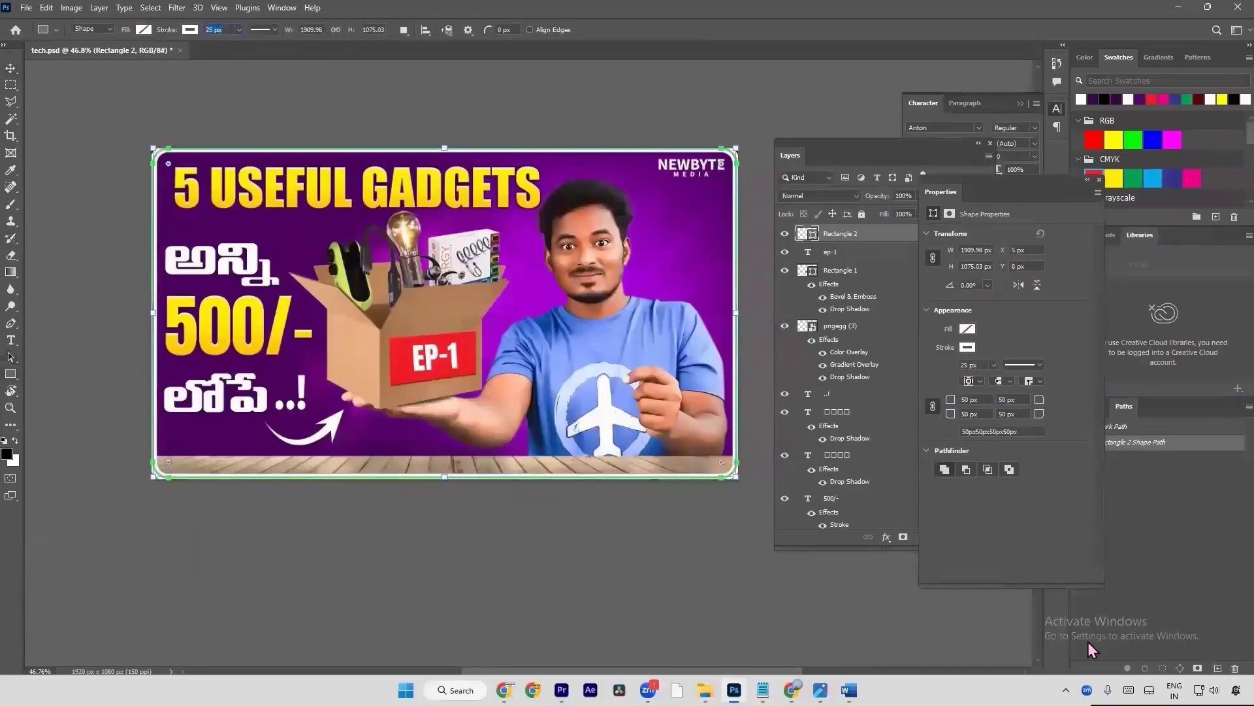
{"action": "key", "text": "Return"}
{"action": "key", "text": "v"}
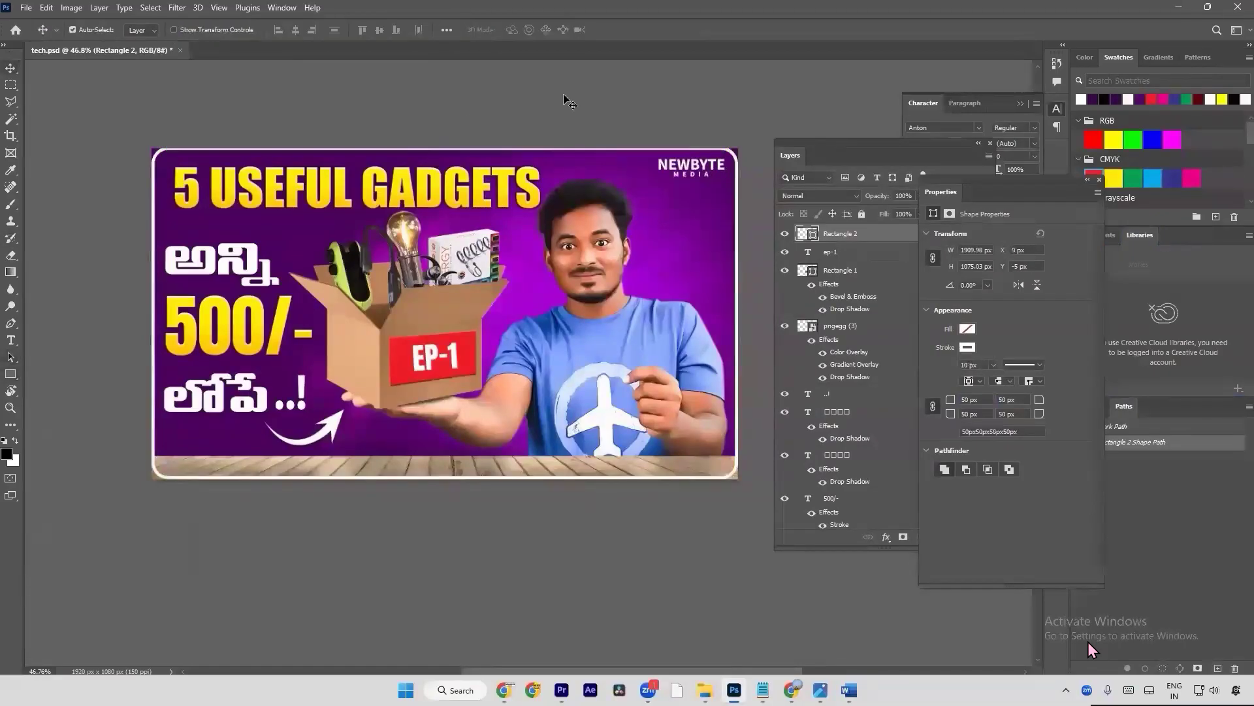
Step: Create a new empty layer and place it above the Rectangle 2 border layer
{"action": "scroll", "coordinate": [728, 245], "scroll_direction": "up", "scroll_amount": 3}
{"action": "left_click_drag", "start_coordinate": [728, 245], "coordinate": [569, 483]}
{"action": "scroll", "coordinate": [577, 330], "scroll_direction": "up", "scroll_amount": 3}
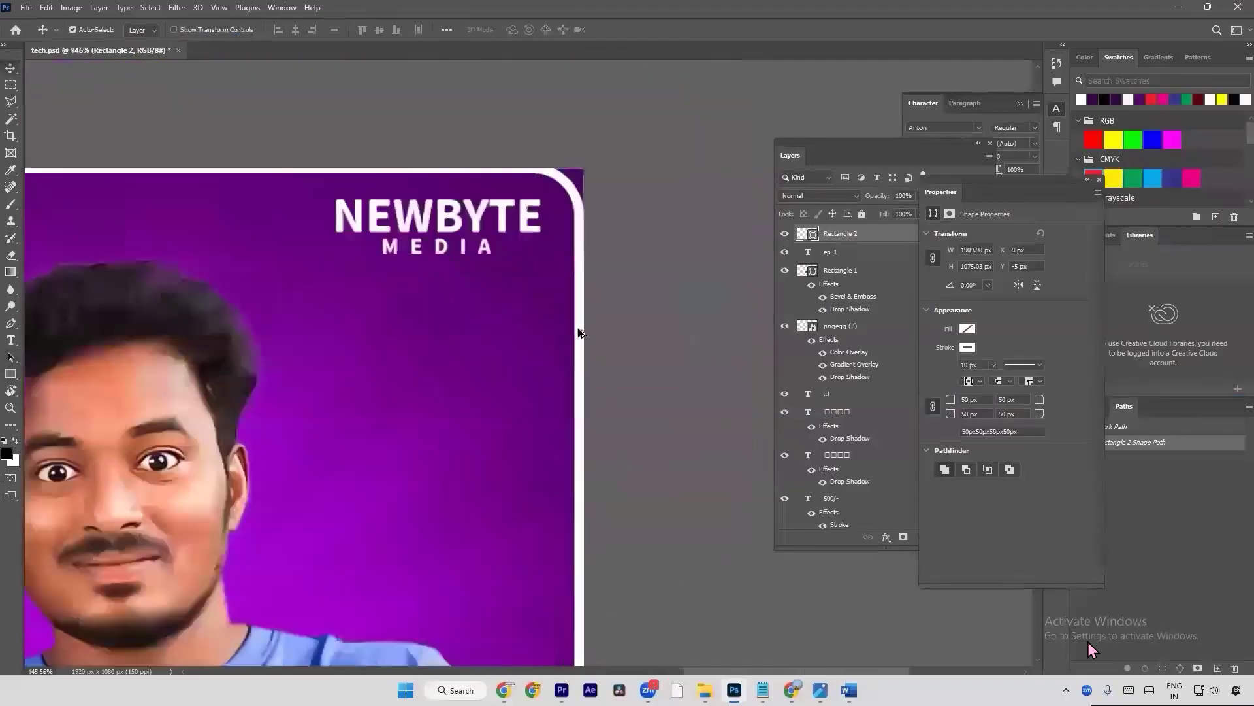
{"action": "key", "text": "a"}
{"action": "left_click_drag", "start_coordinate": [558, 124], "coordinate": [637, 202]}
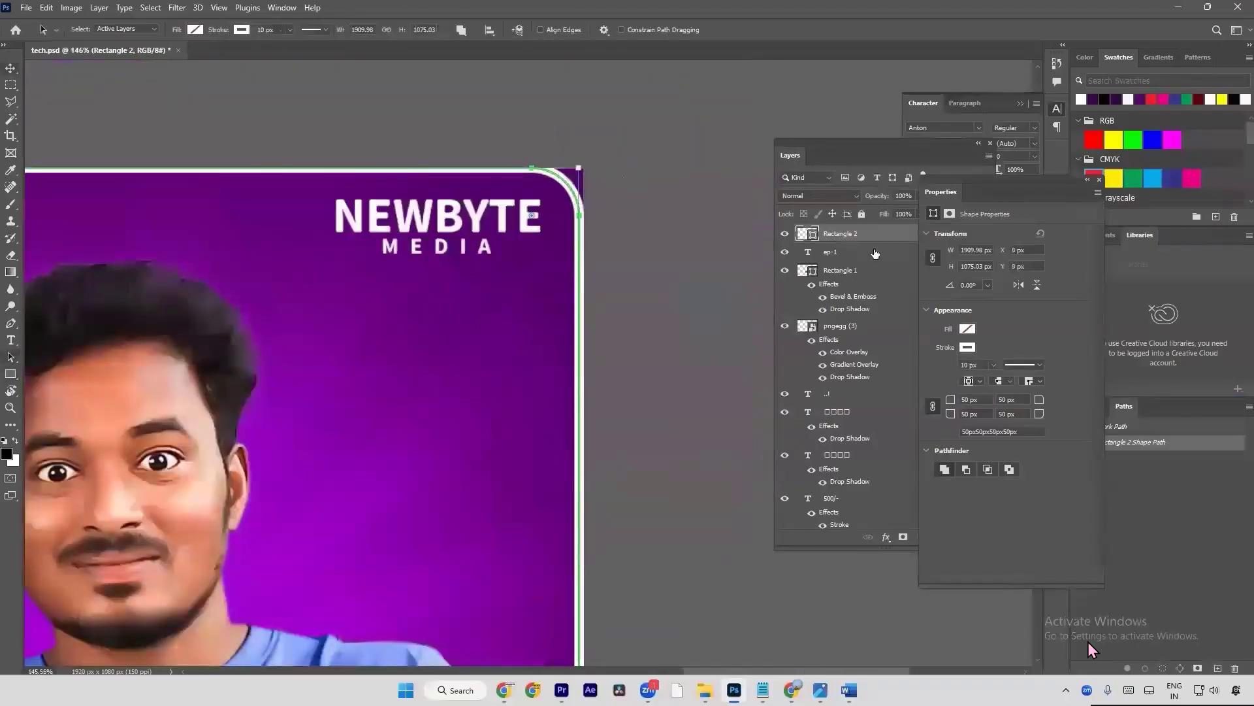
{"action": "left_click", "coordinate": [875, 254]}
{"action": "left_click", "coordinate": [956, 536]}
{"action": "key", "text": "b"}
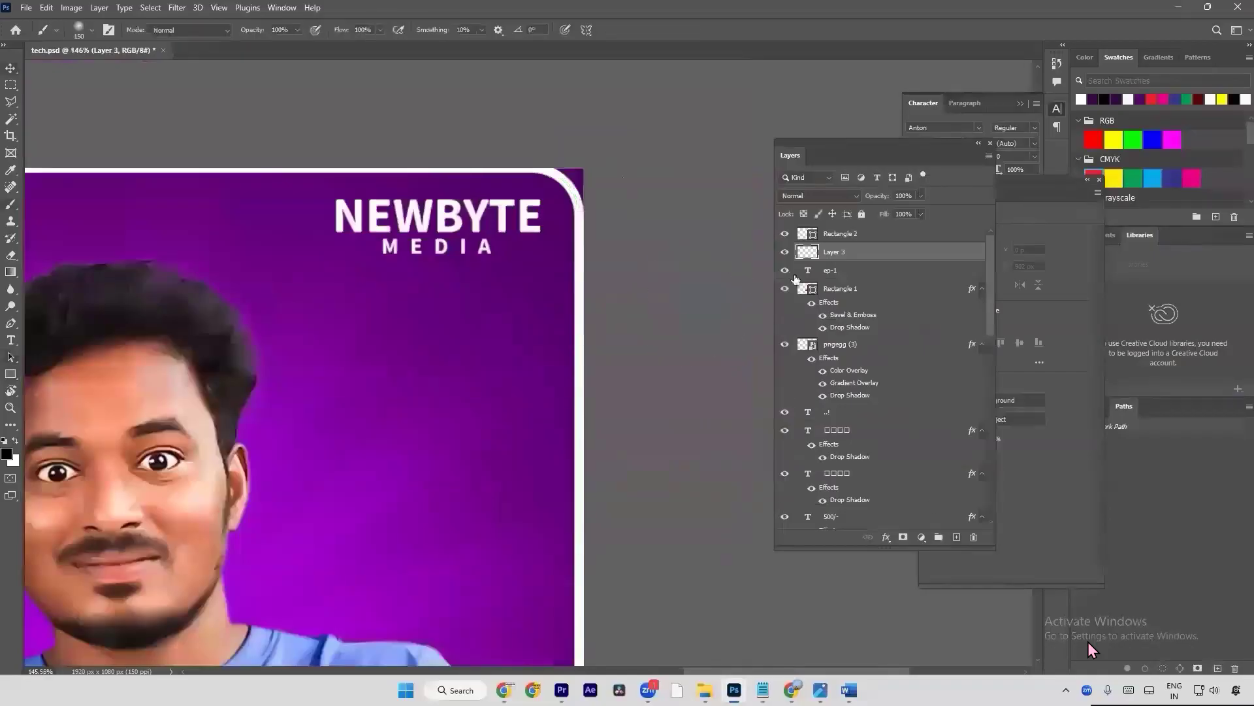
{"action": "left_click_drag", "start_coordinate": [840, 257], "coordinate": [839, 230]}
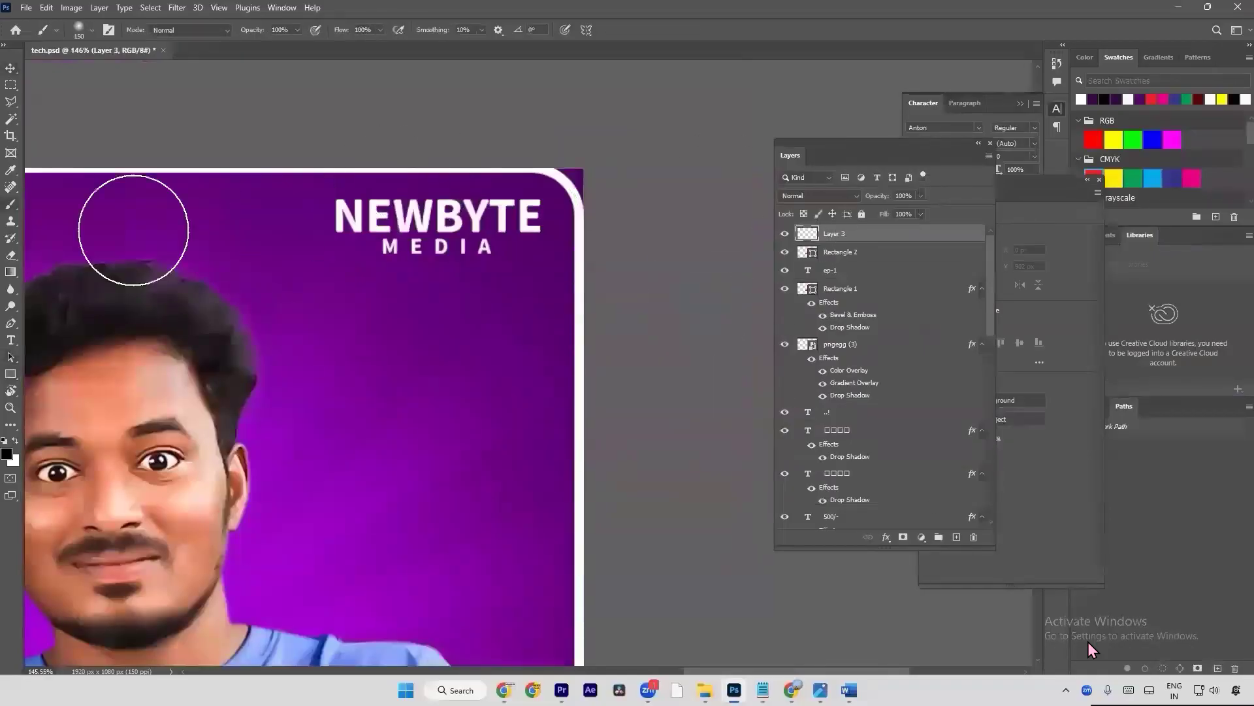
Step: Paint the gap outside the border's top-right corner white with a 100 px Hard Round brush
{"action": "left_click", "coordinate": [19, 442]}
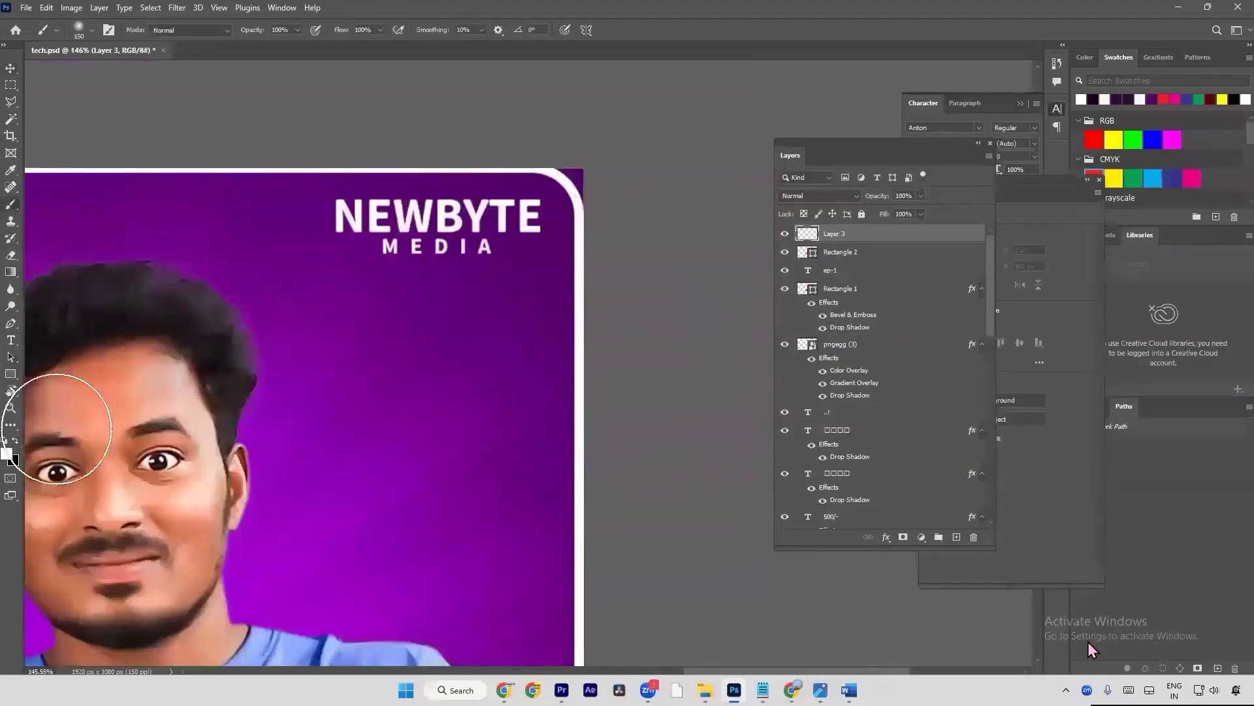
{"action": "key", "text": "bracketleft"}
{"action": "key", "text": "bracketleft"}
{"action": "right_click", "coordinate": [568, 268]}
{"action": "left_click", "coordinate": [793, 418]}
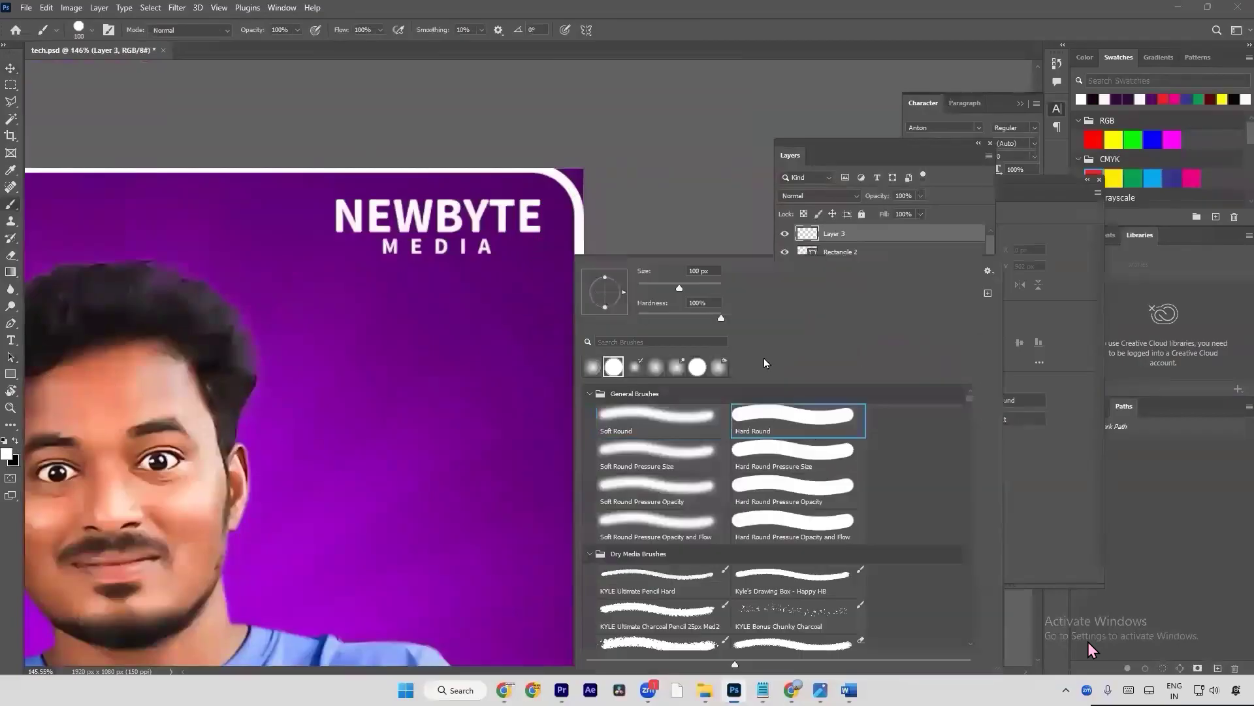
{"action": "key", "text": "ctrl+z"}
{"action": "left_click_drag", "start_coordinate": [574, 127], "coordinate": [619, 175]}
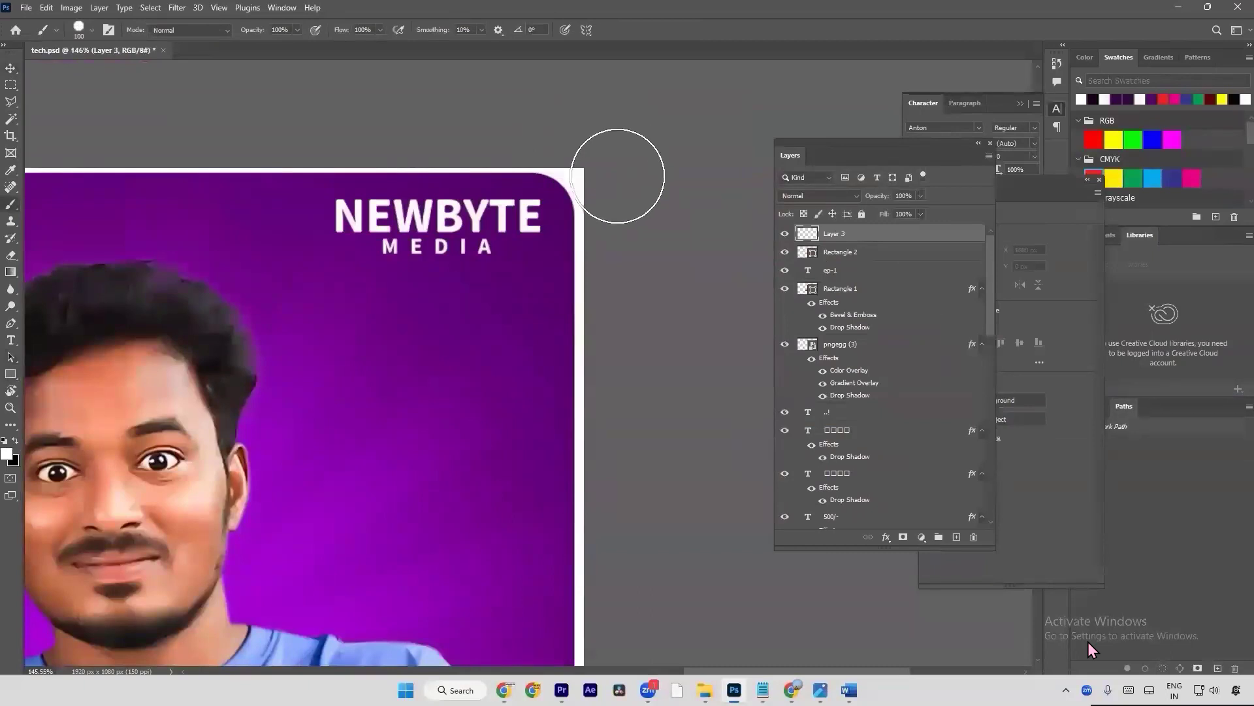
Step: Paint the gaps outside the border's bottom-right and bottom-left corners white with the same brush
{"action": "key", "text": "ctrl+minus"}
{"action": "left_click_drag", "start_coordinate": [634, 448], "coordinate": [568, 299]}
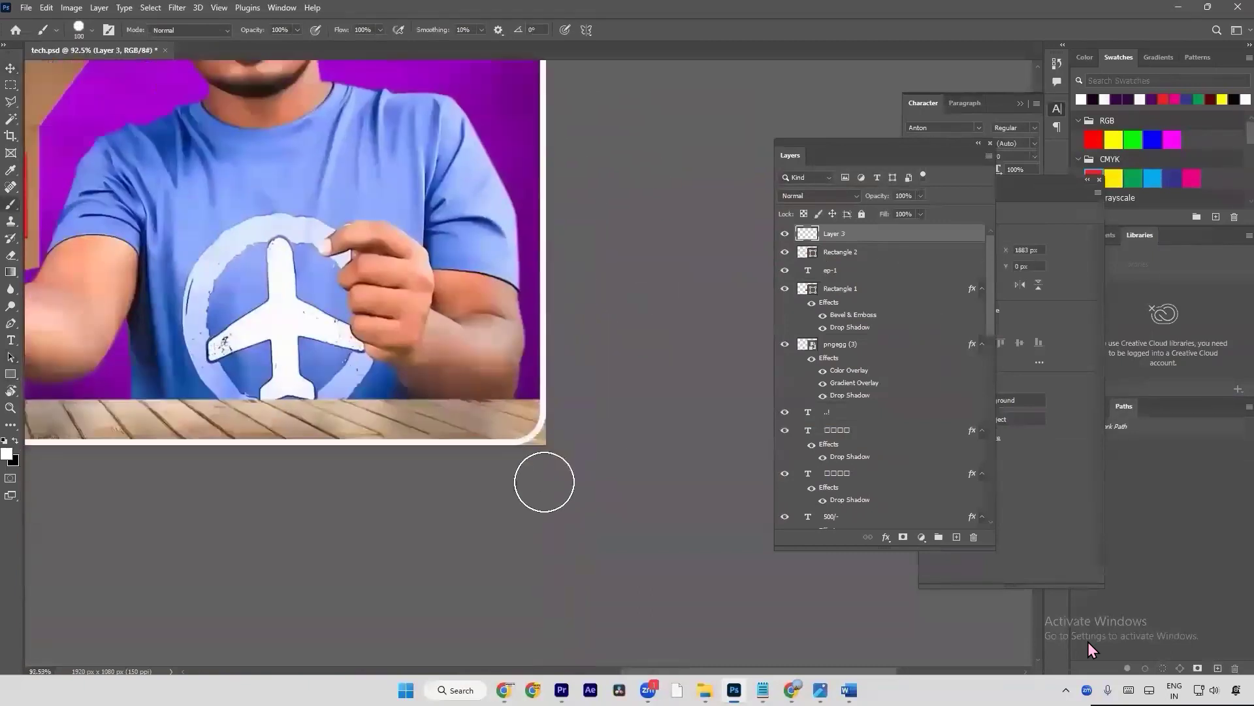
{"action": "left_click_drag", "start_coordinate": [537, 464], "coordinate": [576, 423]}
{"action": "left_click_drag", "start_coordinate": [347, 418], "coordinate": [552, 409]}
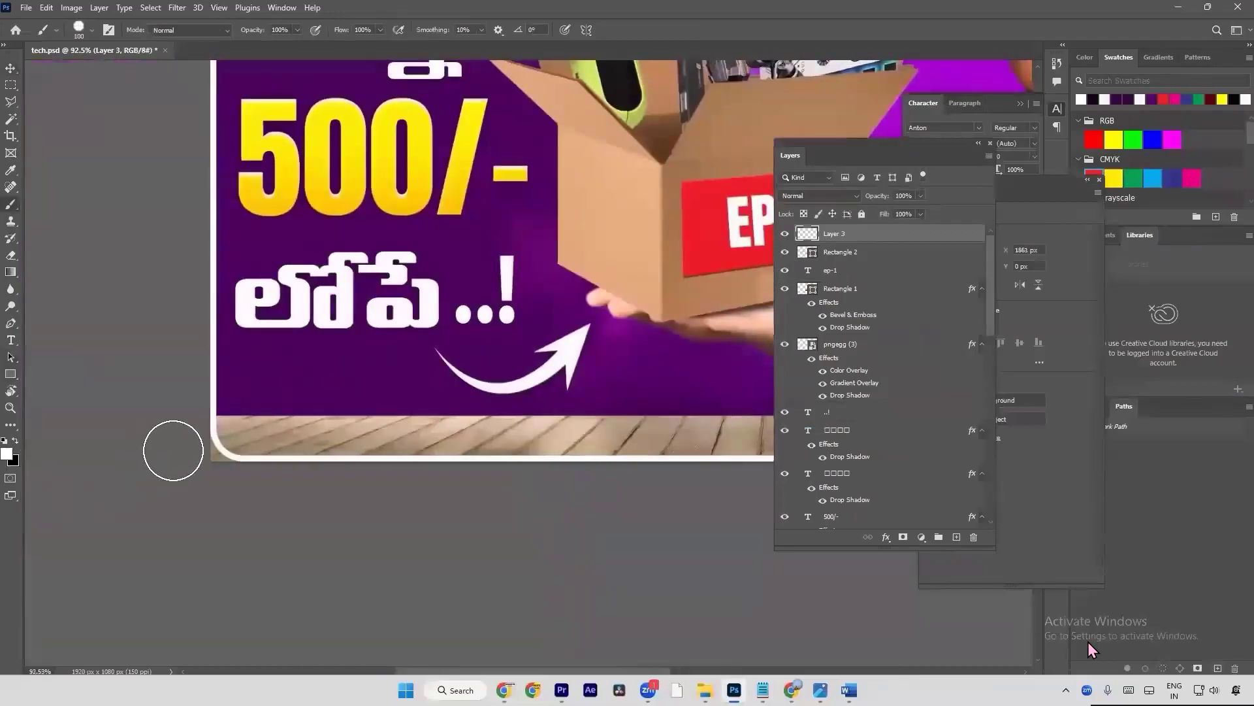
{"action": "key", "text": "ctrl+plus"}
{"action": "left_click_drag", "start_coordinate": [183, 481], "coordinate": [342, 479]}
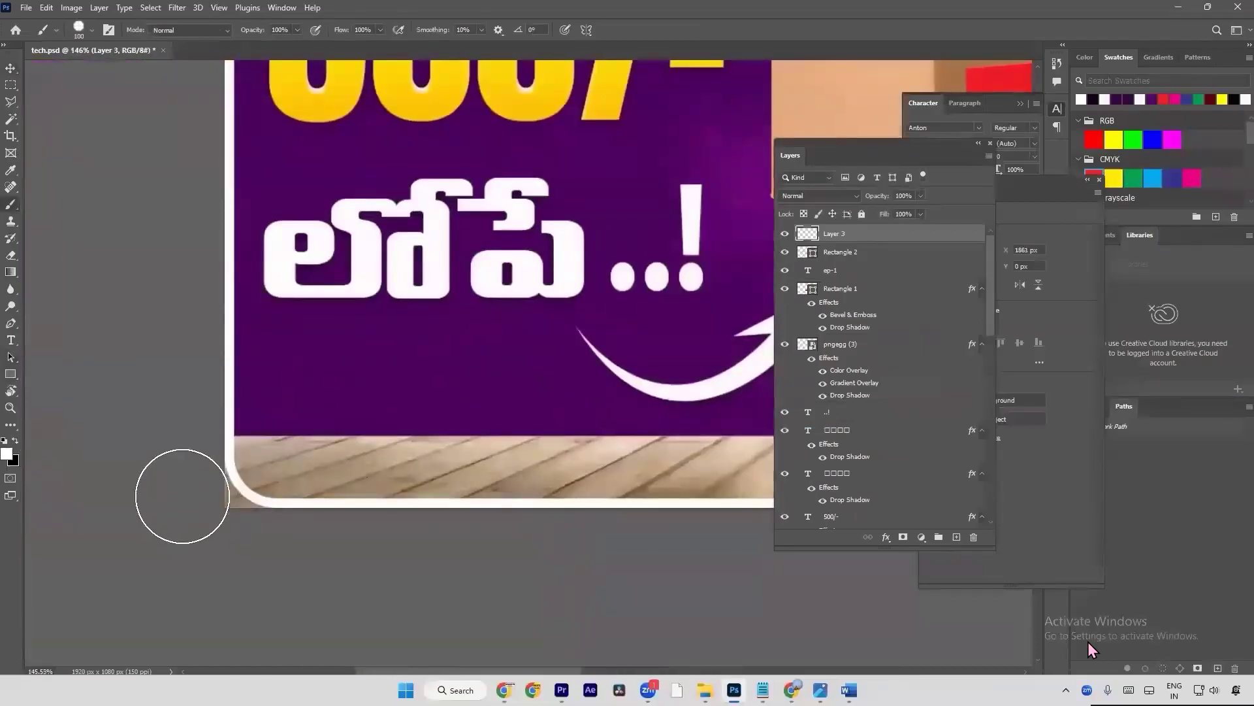
{"action": "left_click_drag", "start_coordinate": [194, 507], "coordinate": [236, 539]}
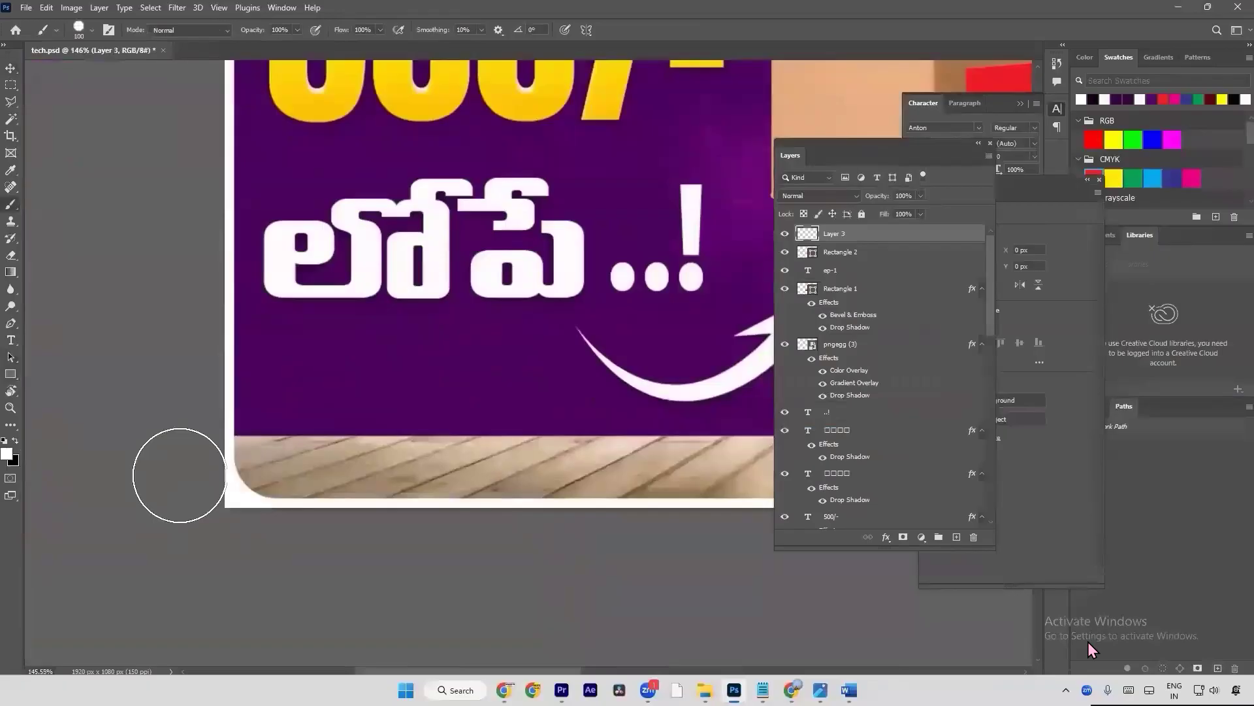
Step: Paint the gap outside the border's top-left corner white with the same brush
{"action": "key", "text": "ctrl+minus"}
{"action": "left_click_drag", "start_coordinate": [363, 208], "coordinate": [219, 600]}
{"action": "scroll", "coordinate": [217, 290], "scroll_direction": "up", "scroll_amount": 2}
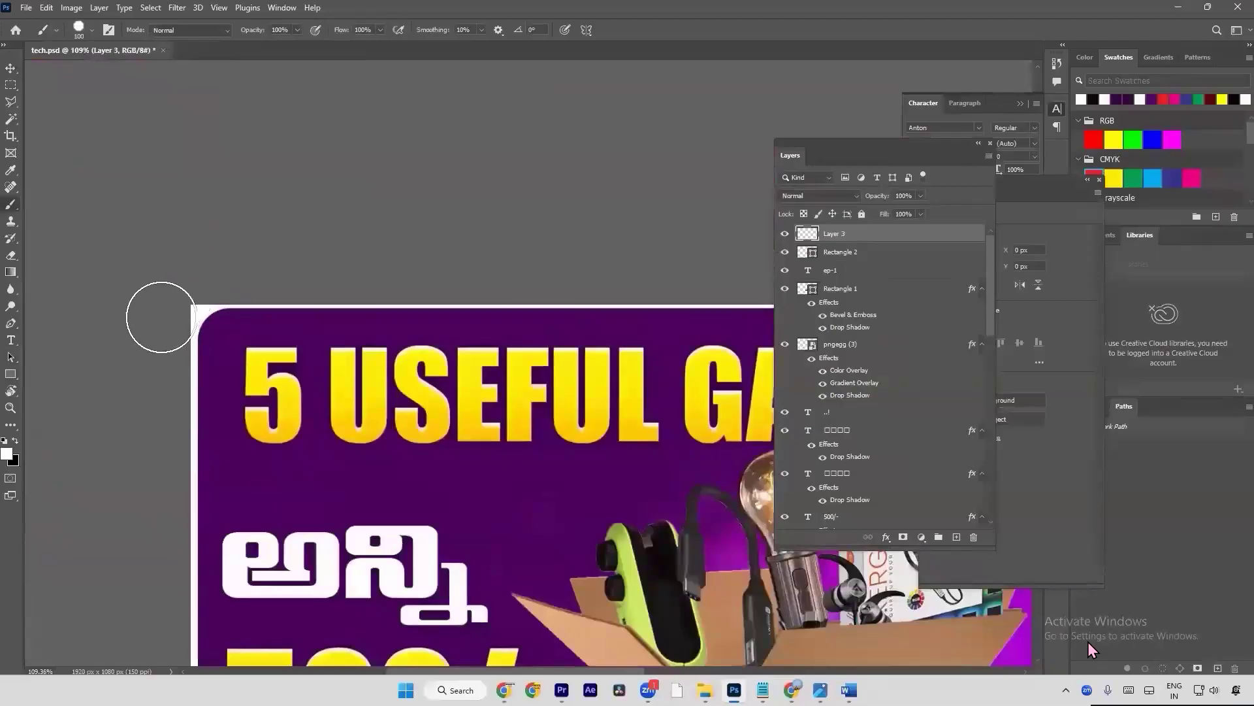
{"action": "scroll", "coordinate": [161, 330], "scroll_direction": "down", "scroll_amount": 5}
{"action": "left_click_drag", "start_coordinate": [319, 367], "coordinate": [126, 319]}
{"action": "key", "text": "a"}
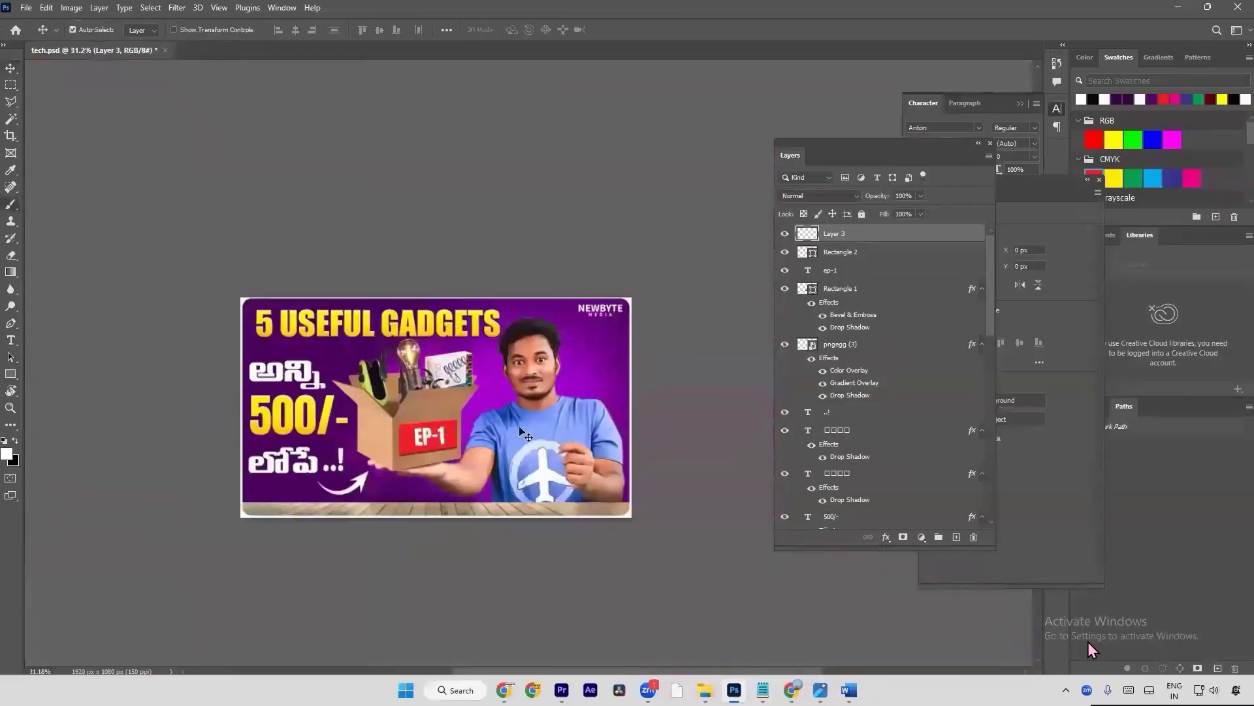
Step: Hide the Tech Thumbnail copy layer and show the Tech Thumbnail layer beneath it
{"action": "key", "text": "v"}
{"action": "left_click", "coordinate": [519, 425]}
{"action": "scroll", "coordinate": [887, 399], "scroll_direction": "down", "scroll_amount": 1}
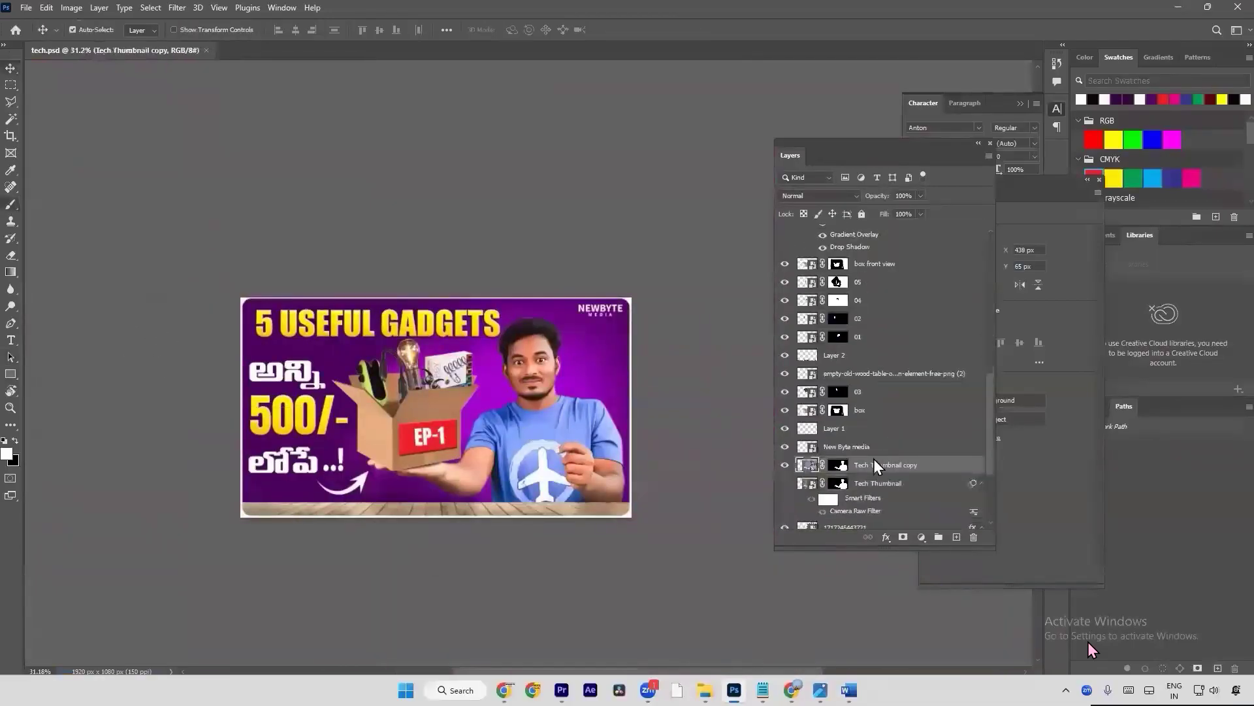
{"action": "scroll", "coordinate": [958, 471], "scroll_direction": "down", "scroll_amount": 1}
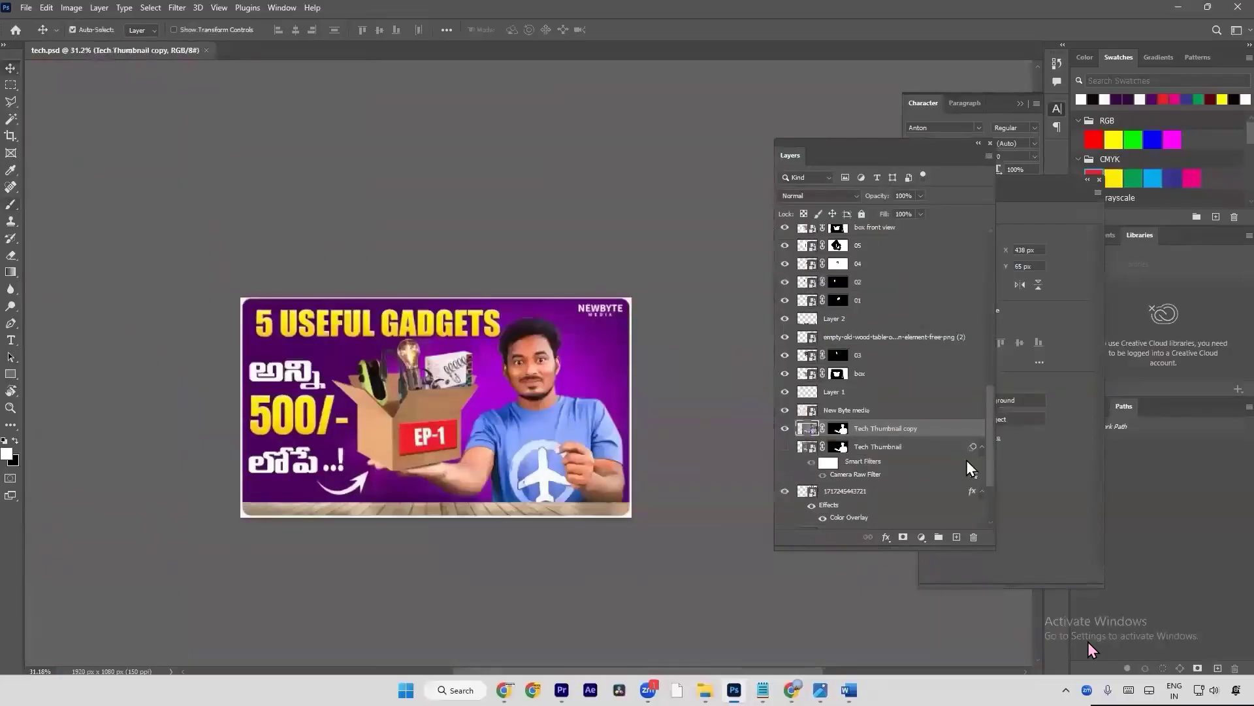
{"action": "left_click_drag", "start_coordinate": [877, 196], "coordinate": [877, 198]}
{"action": "left_click", "coordinate": [786, 446]}
{"action": "left_click", "coordinate": [837, 477]}
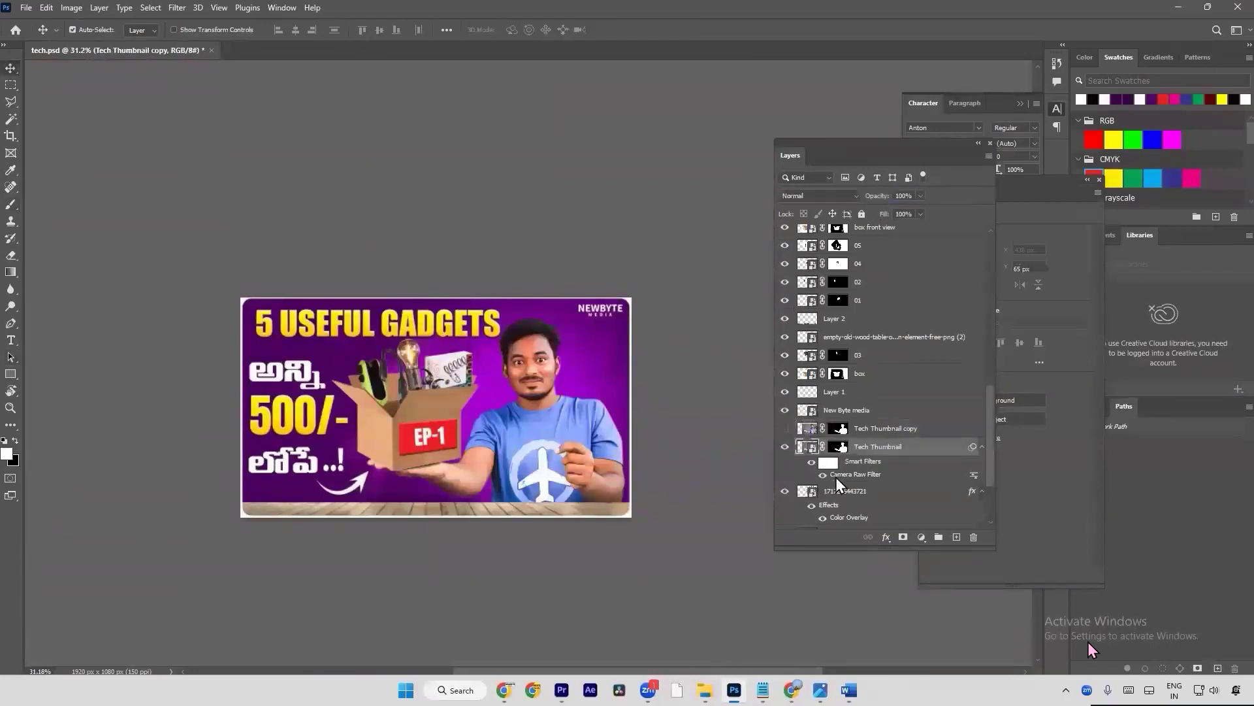
Step: Edit the Tech Thumbnail layer's Camera Raw filter, setting Exposure to +0.45 and Highlights to 0
{"action": "double_click", "coordinate": [841, 474]}
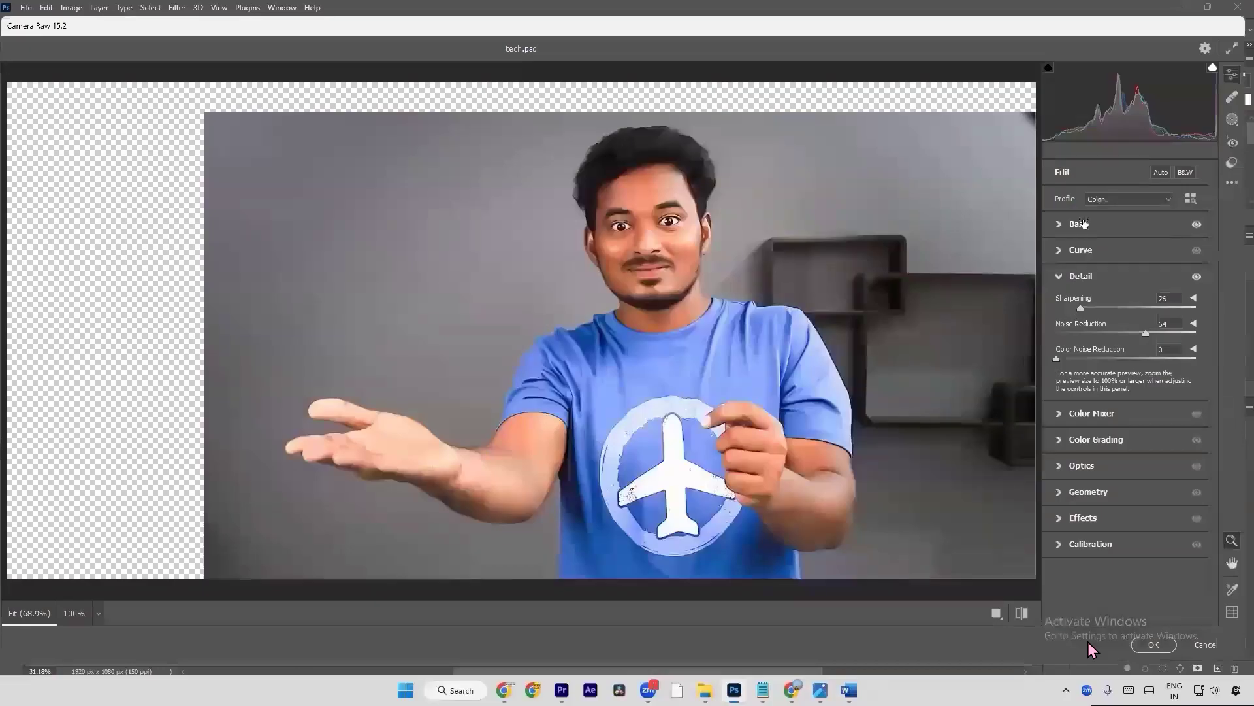
{"action": "left_click", "coordinate": [1084, 224]}
{"action": "left_click_drag", "start_coordinate": [1080, 321], "coordinate": [1069, 359]}
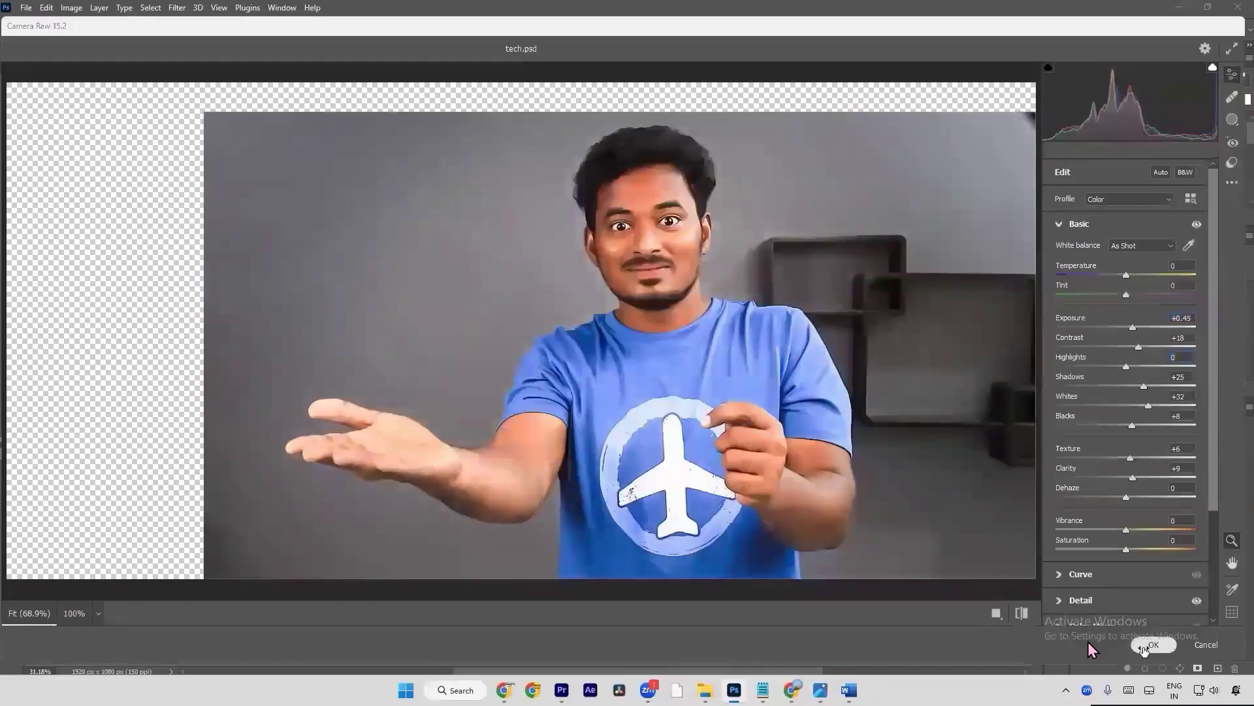
{"action": "left_click", "coordinate": [1151, 644]}
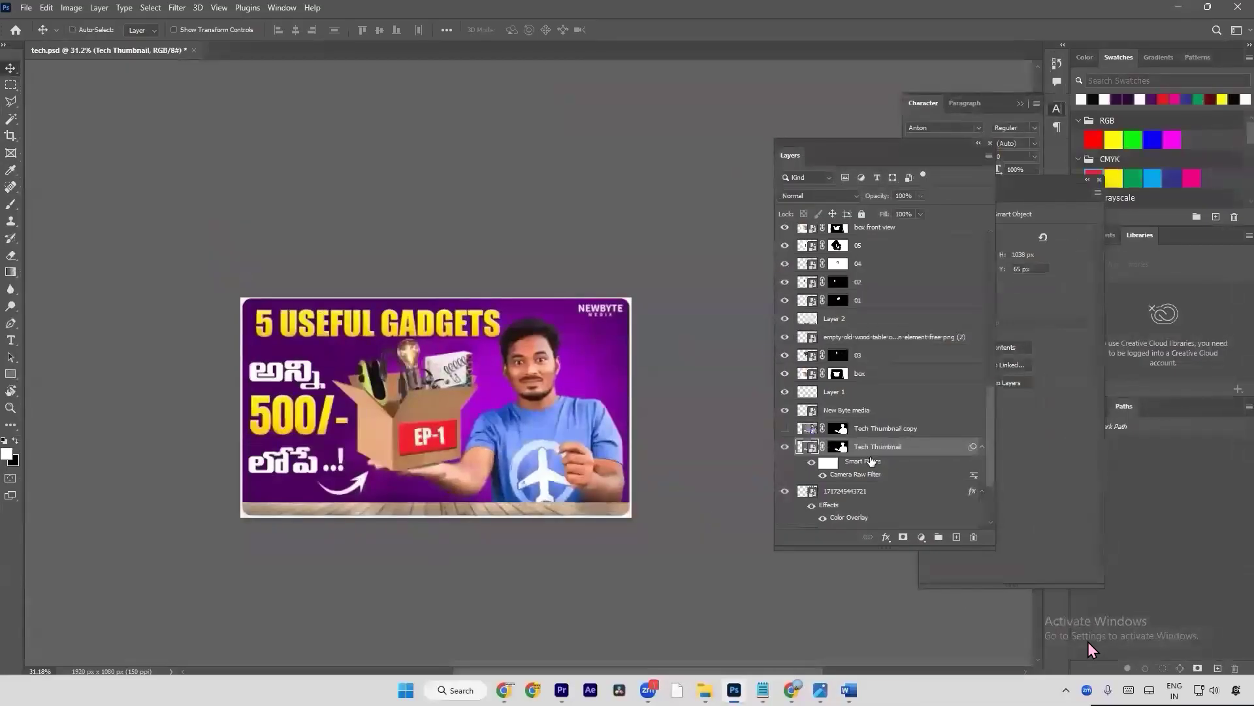
Step: Duplicate the Tech Thumbnail layer above all other layers and make its layer mask fully white to reveal the whole photo
{"action": "key", "text": "ctrl+j"}
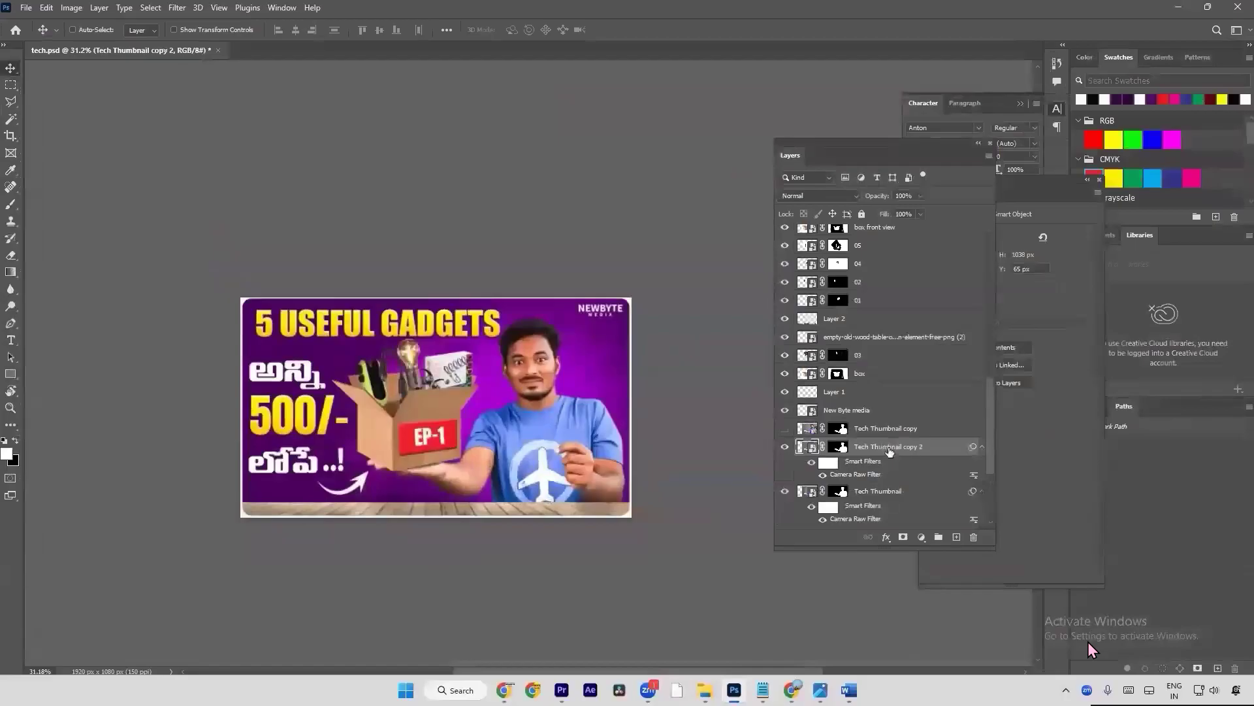
{"action": "key", "text": "ctrl+shift+bracketright"}
{"action": "left_click", "coordinate": [839, 234]}
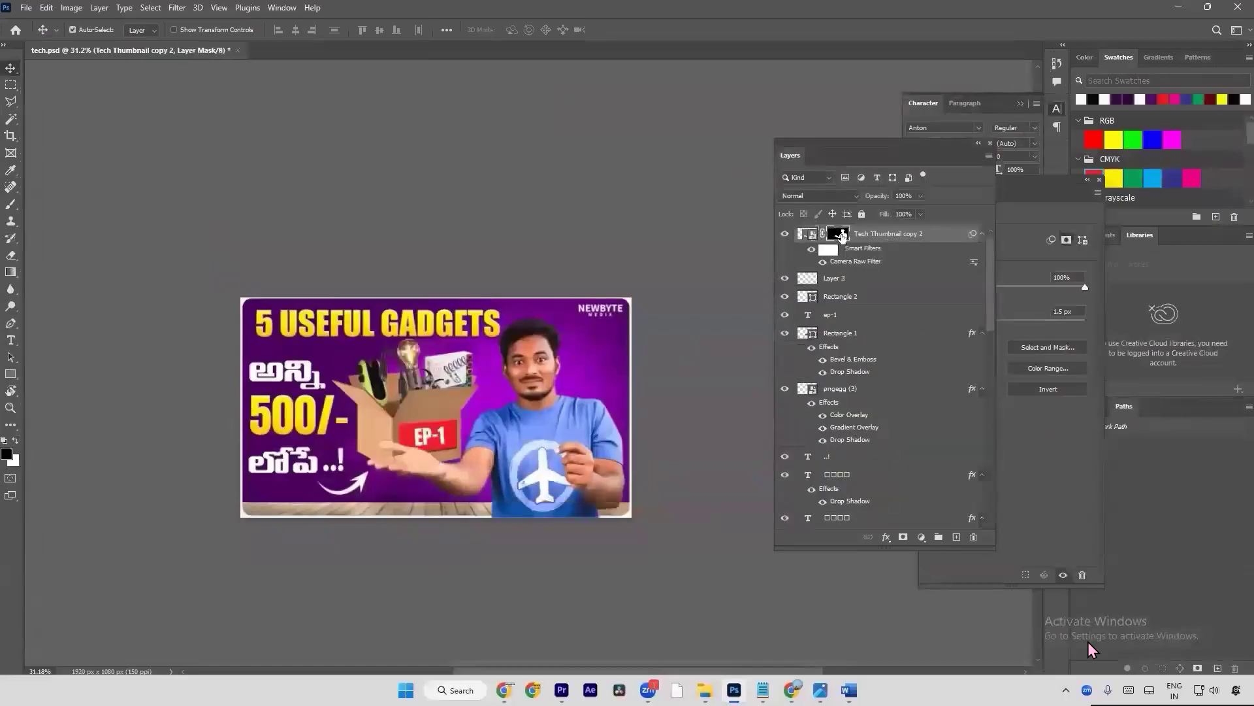
{"action": "key", "text": "ctrl+i"}
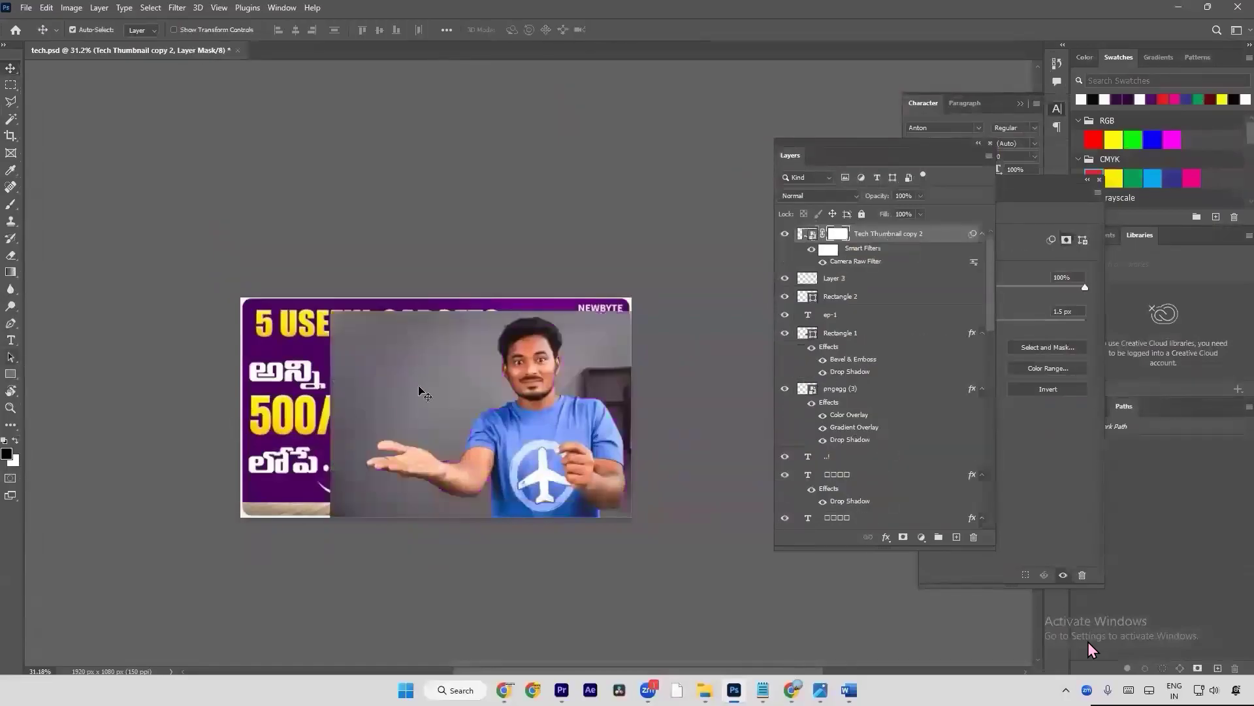
Step: Centre the unmasked photo copy over the canvas, toggle its visibility to compare it with the finished thumbnail, and leave it hidden
{"action": "left_click_drag", "start_coordinate": [364, 420], "coordinate": [362, 441]}
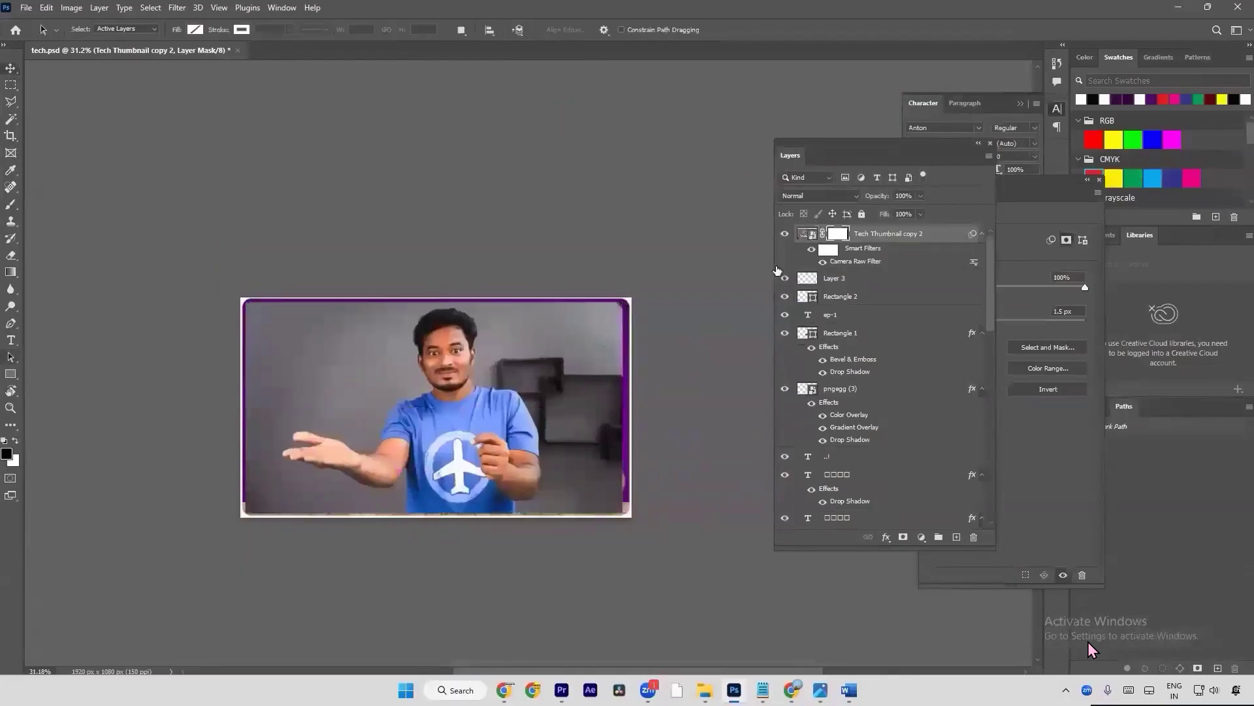
{"action": "left_click", "coordinate": [784, 234]}
{"action": "left_click", "coordinate": [783, 234]}
{"action": "left_click", "coordinate": [784, 234]}
{"action": "left_click", "coordinate": [784, 234]}
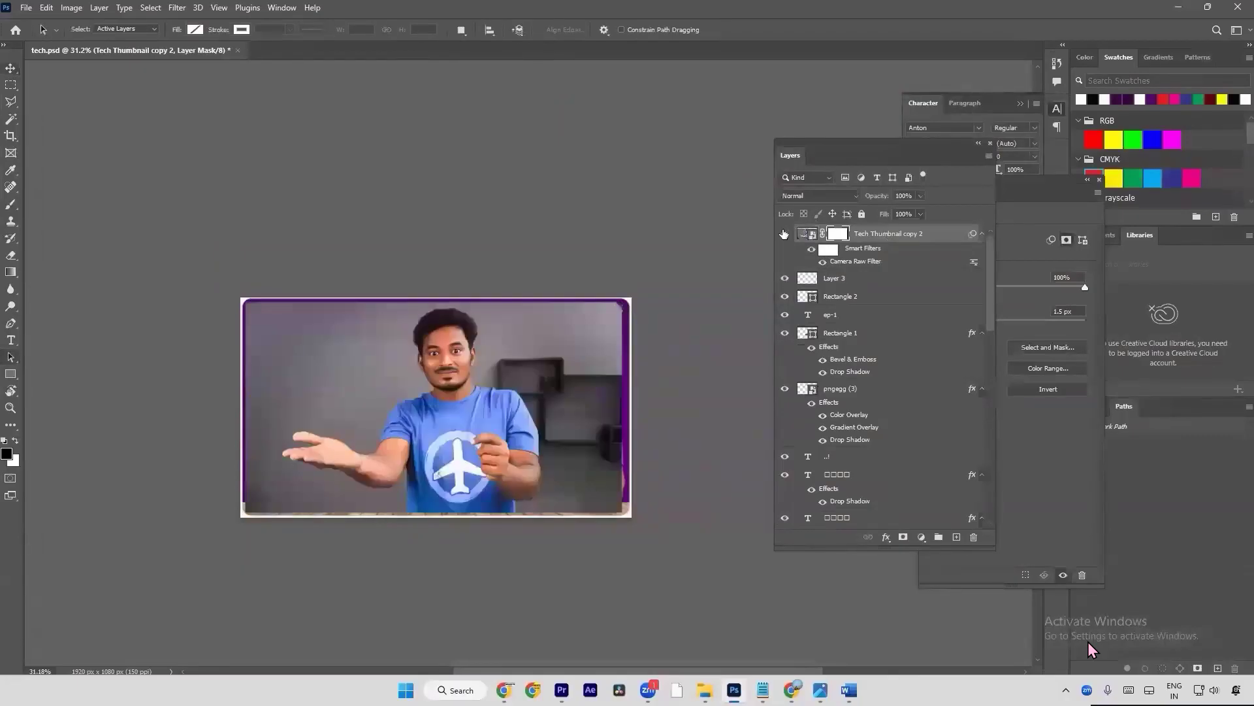
{"action": "key", "text": "v"}
{"action": "left_click_drag", "start_coordinate": [533, 358], "coordinate": [511, 373]}
{"action": "left_click_drag", "start_coordinate": [491, 373], "coordinate": [492, 373]}
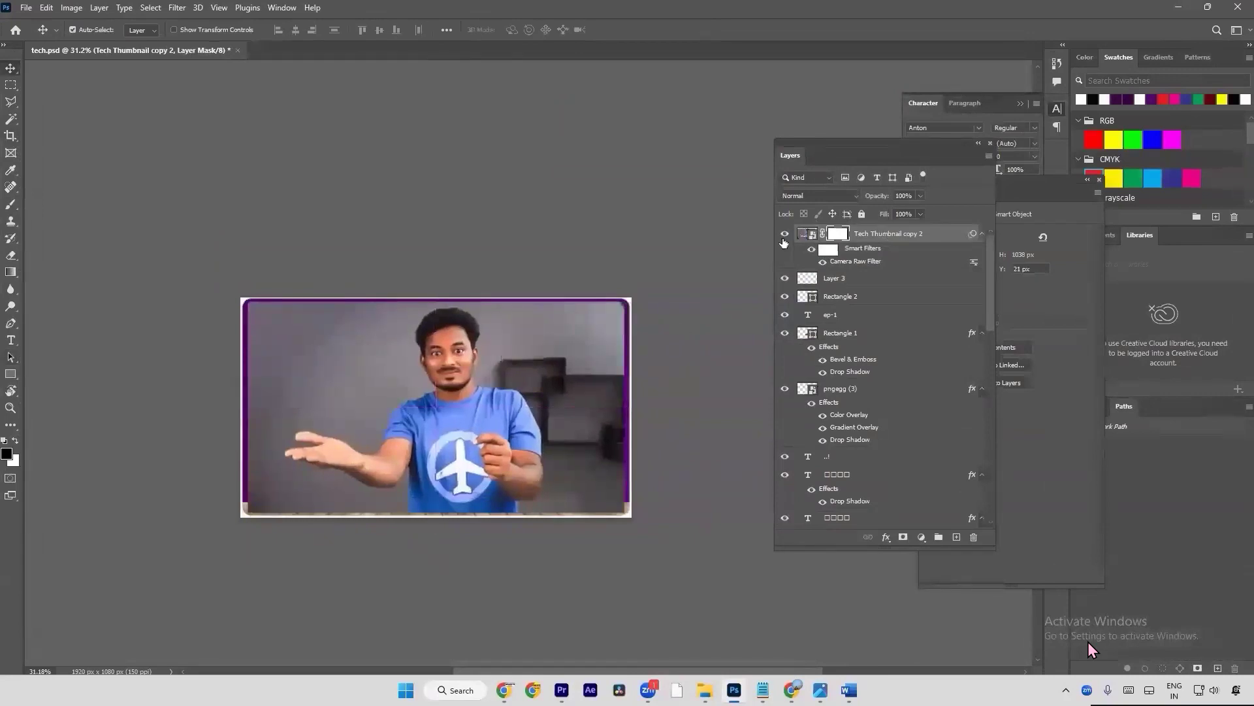
{"action": "left_click", "coordinate": [784, 235]}
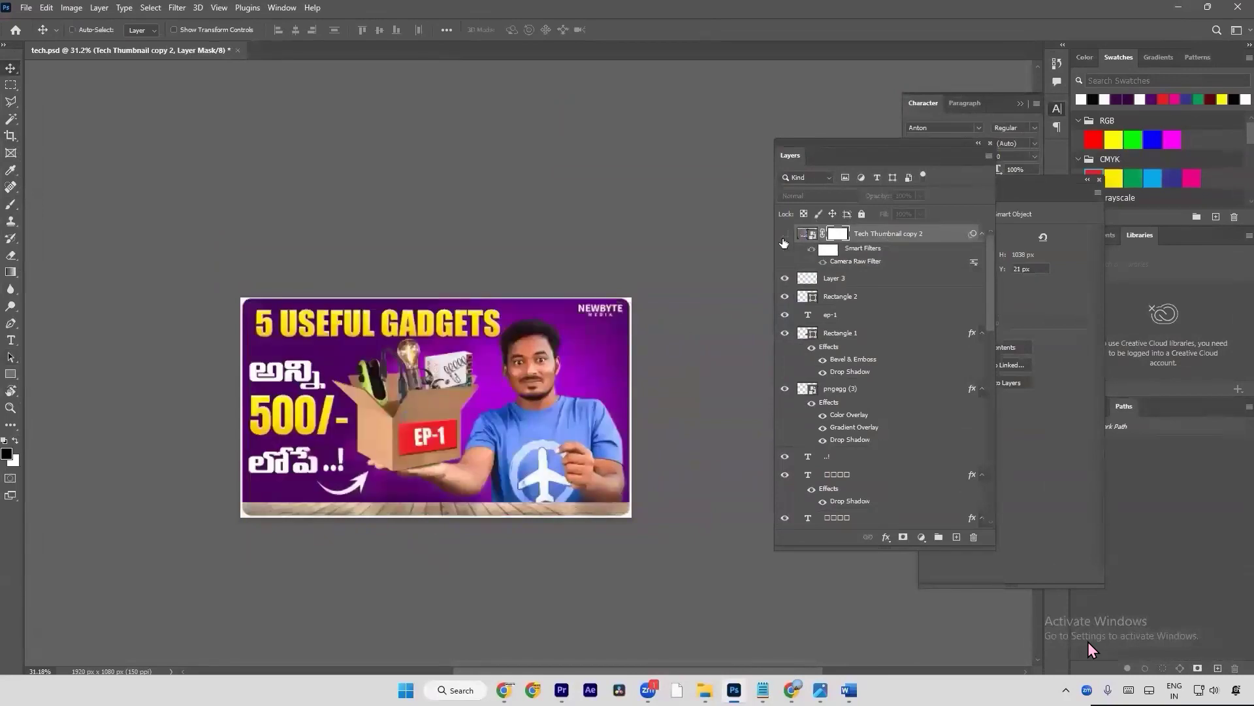
Step: Save a copy of the thumbnail to the Desktop as a JPEG named tech copy
{"action": "key", "text": "a"}
{"action": "left_click", "coordinate": [26, 7]}
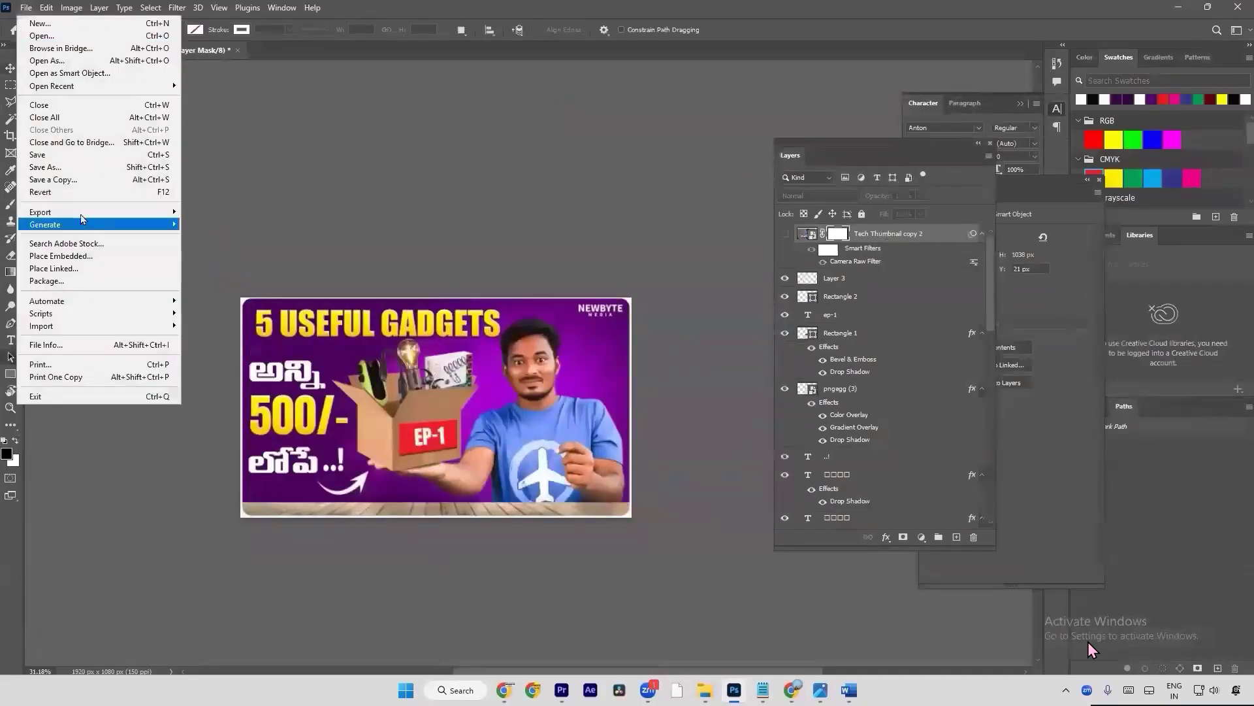
{"action": "left_click", "coordinate": [86, 180]}
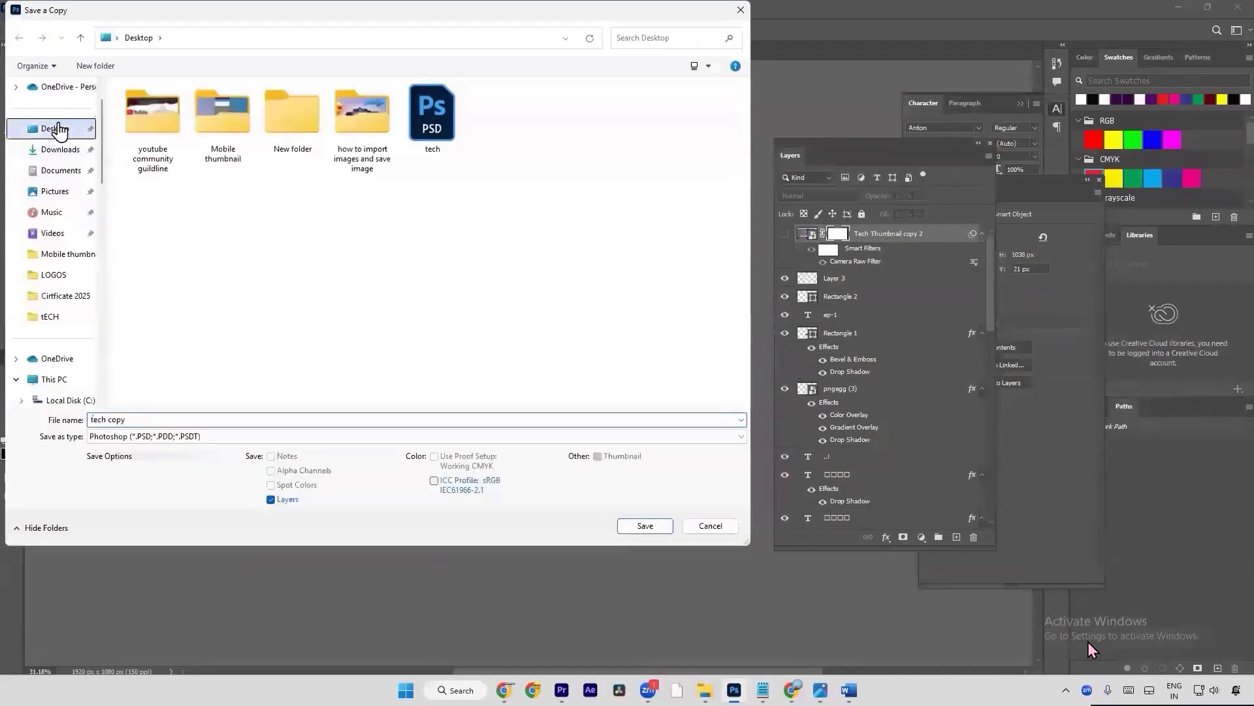
{"action": "left_click", "coordinate": [167, 436]}
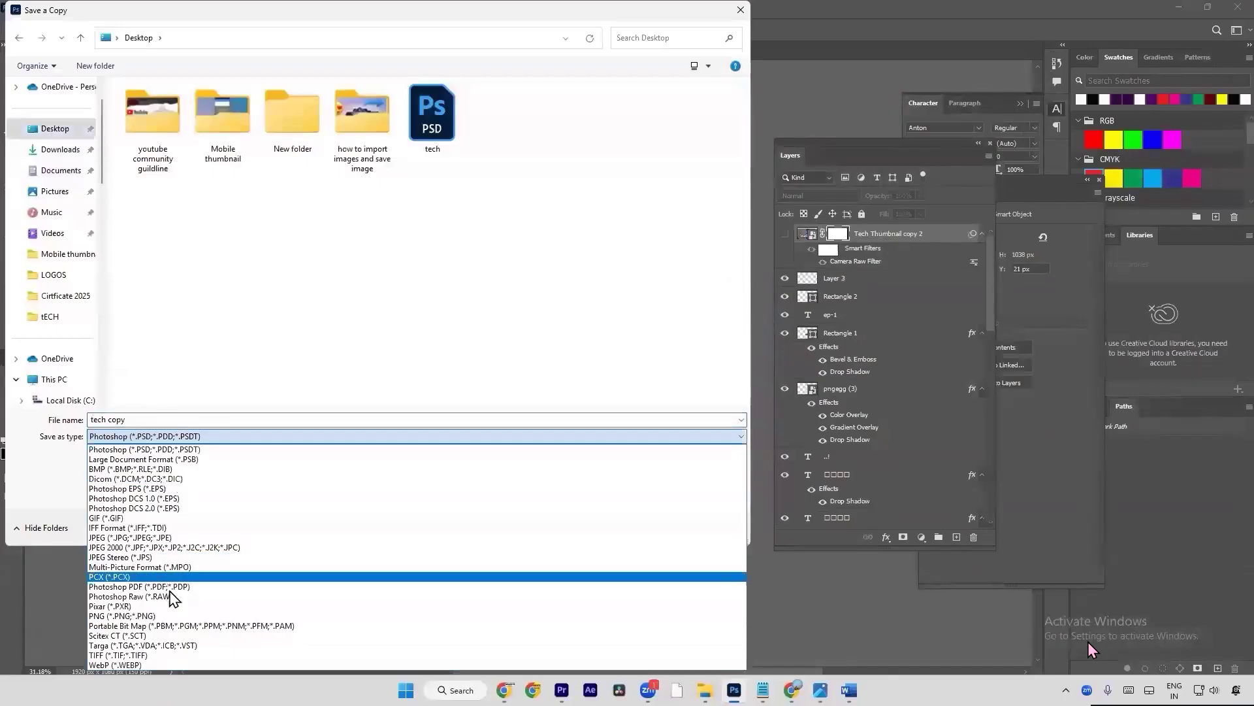
{"action": "left_click", "coordinate": [169, 539]}
{"action": "left_click", "coordinate": [649, 528]}
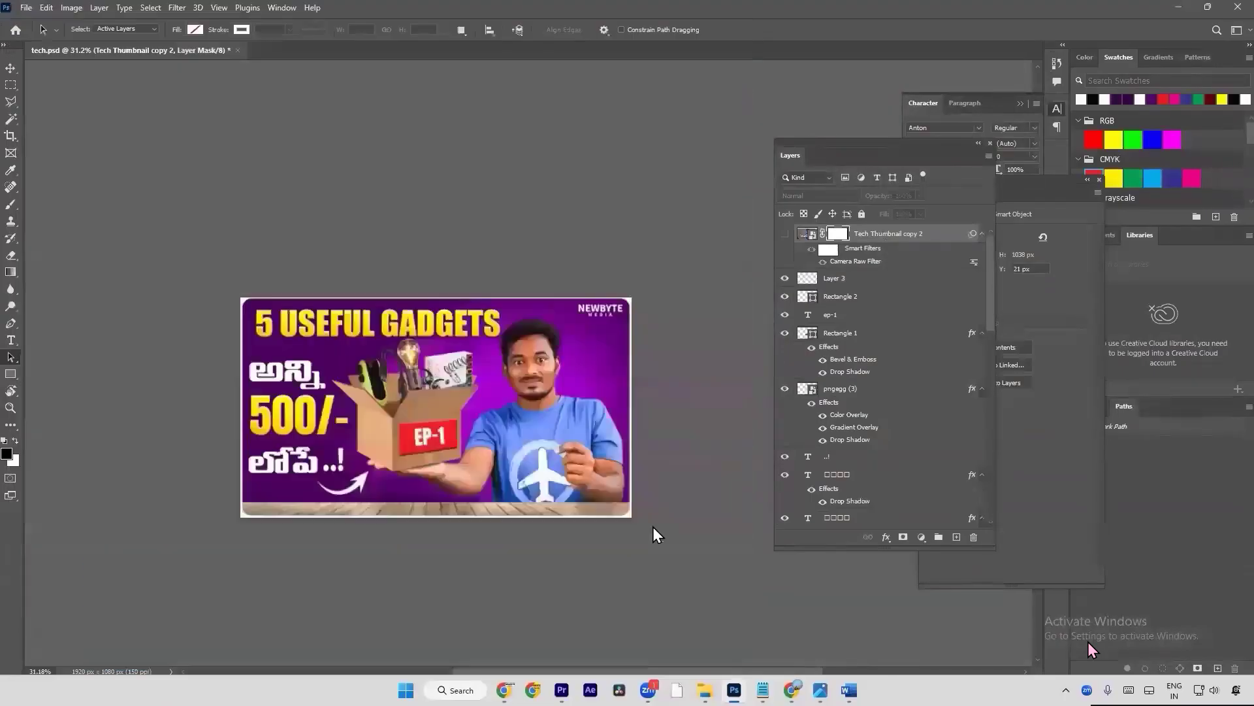
{"action": "left_click", "coordinate": [699, 169]}
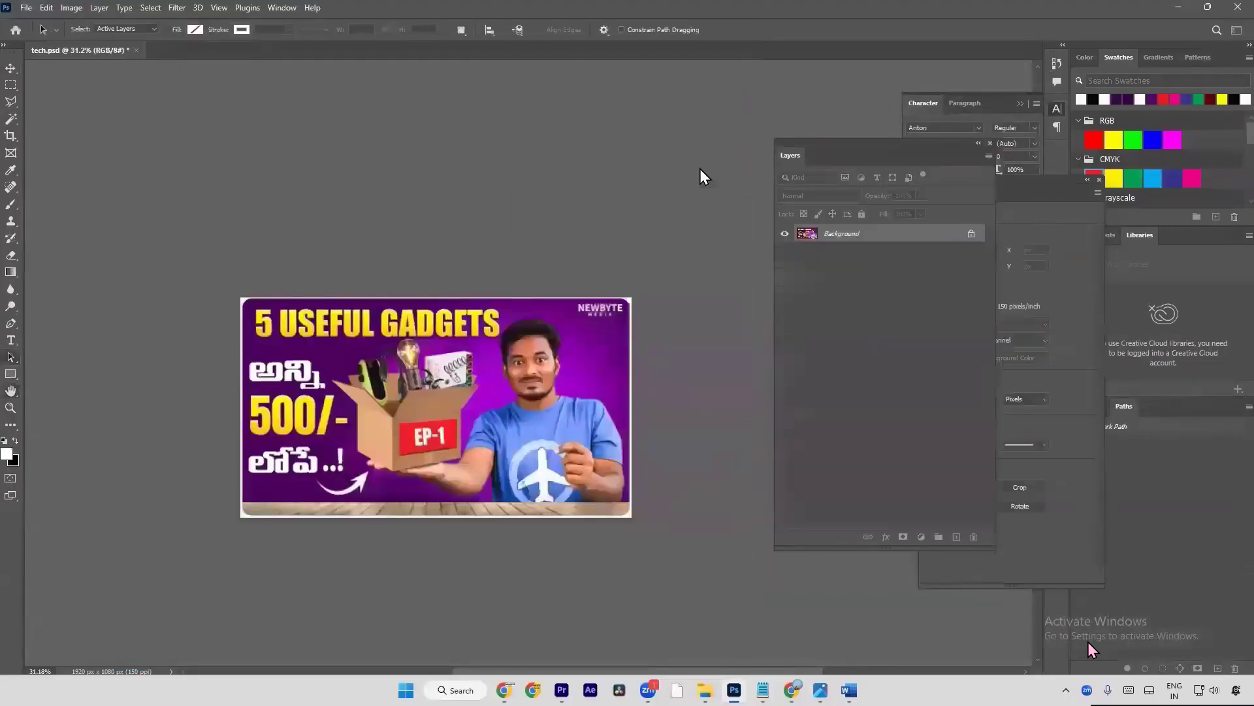
Step: Create a new 1920 x 1080 px document at 150 ppi and place the tech copy image in it
{"action": "key", "text": "ctrl+n"}
{"action": "key", "text": "Return"}
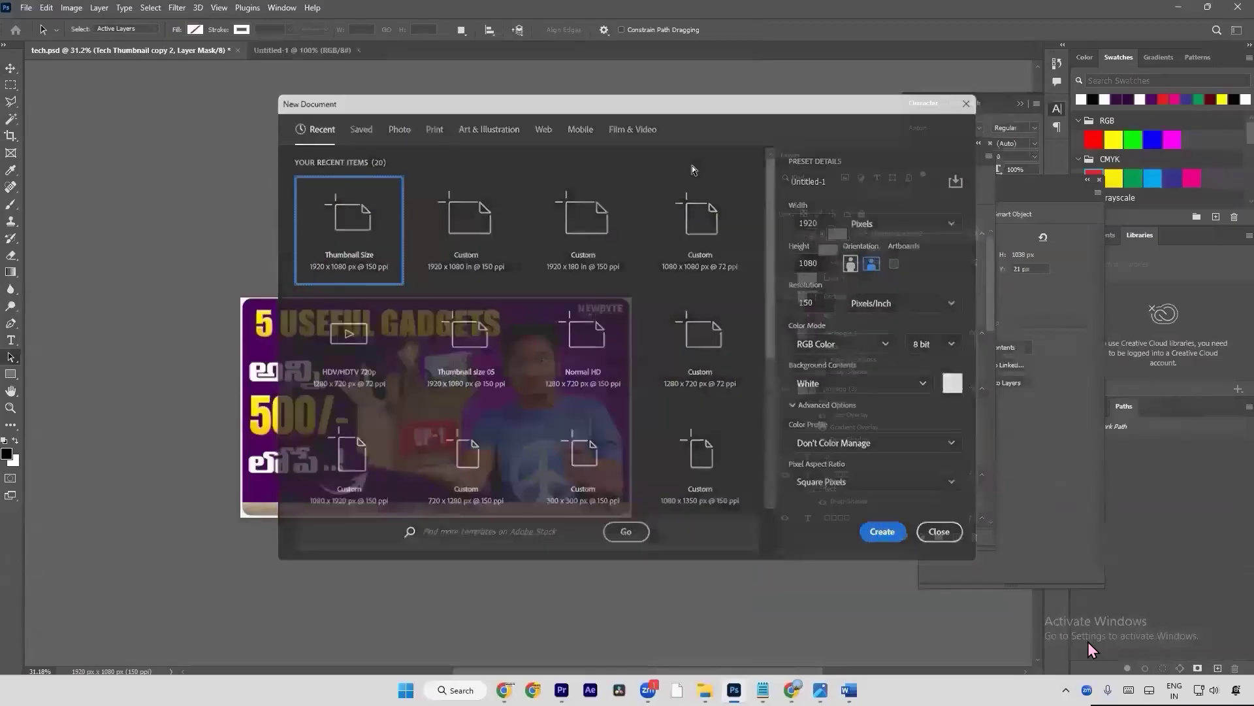
{"action": "key", "text": "alt+f"}
{"action": "key", "text": "l"}
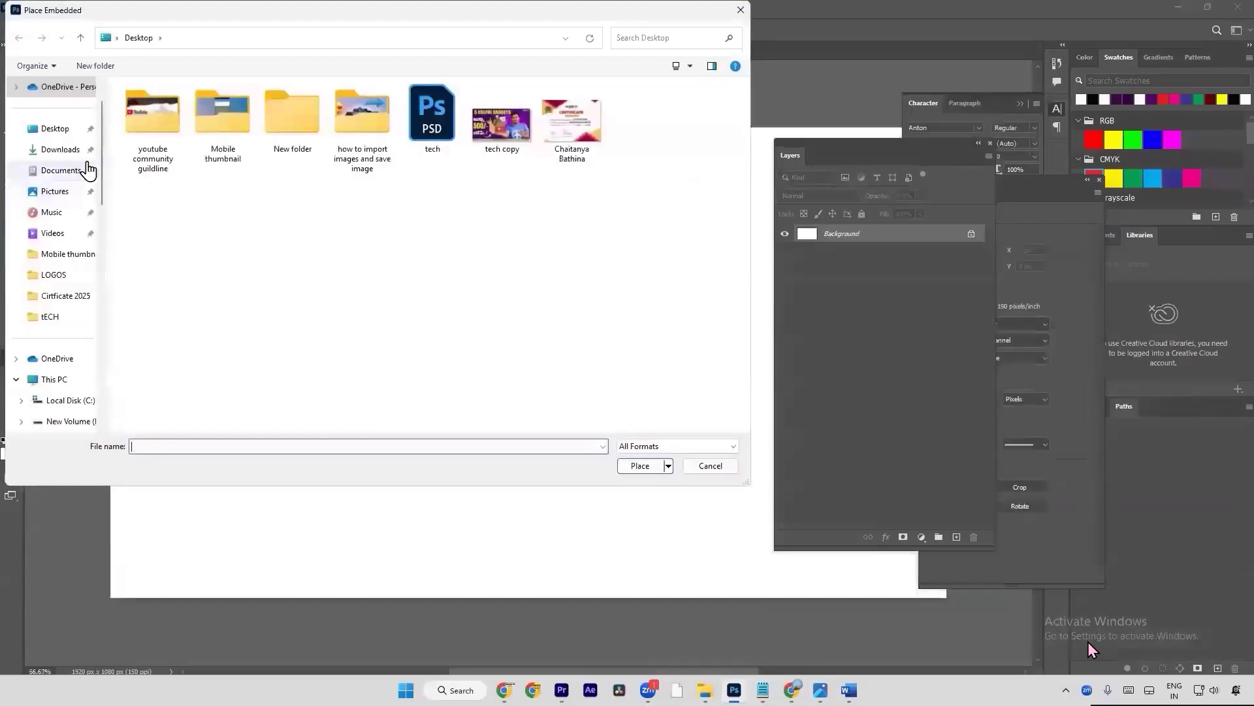
{"action": "double_click", "coordinate": [504, 125]}
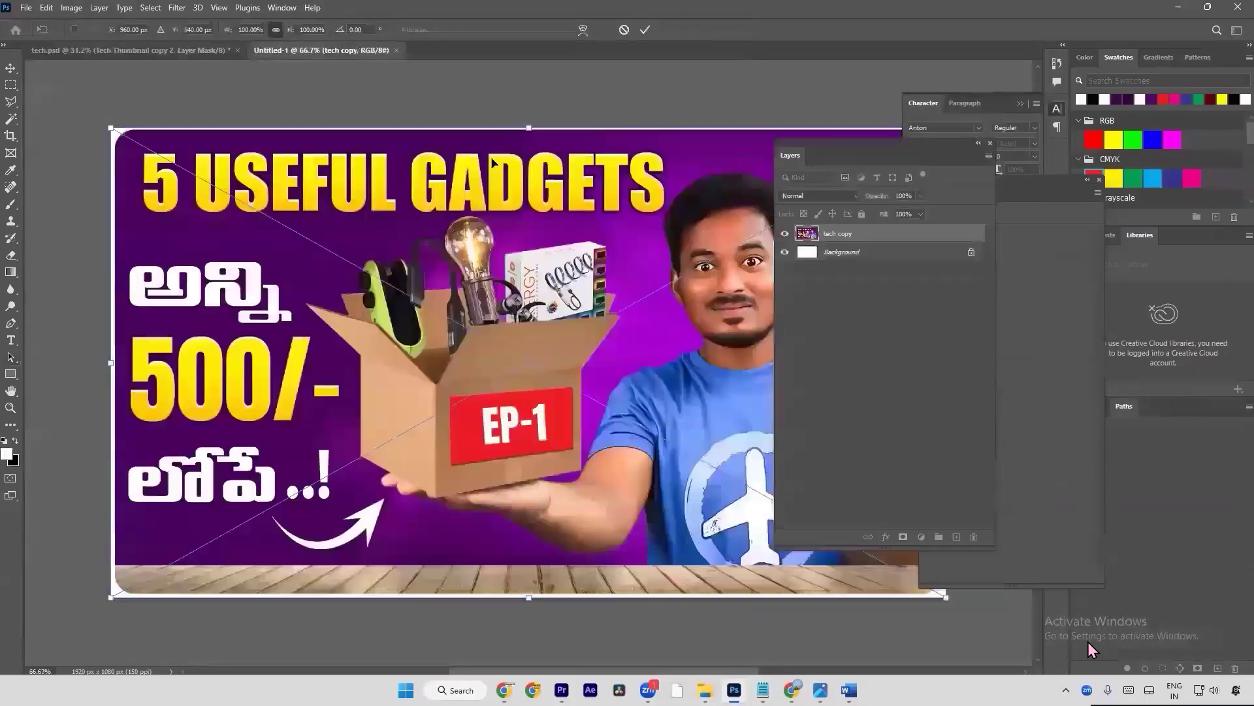
Step: Scale the placed thumbnail down to about 507 px high and position it in the canvas's upper-left area
{"action": "left_click_drag", "start_coordinate": [516, 255], "coordinate": [518, 291]}
{"action": "left_click_drag", "start_coordinate": [523, 365], "coordinate": [436, 224]}
{"action": "left_click_drag", "start_coordinate": [717, 302], "coordinate": [562, 277]}
{"action": "key", "text": "Return"}
{"action": "scroll", "coordinate": [465, 251], "scroll_direction": "down", "scroll_amount": 1}
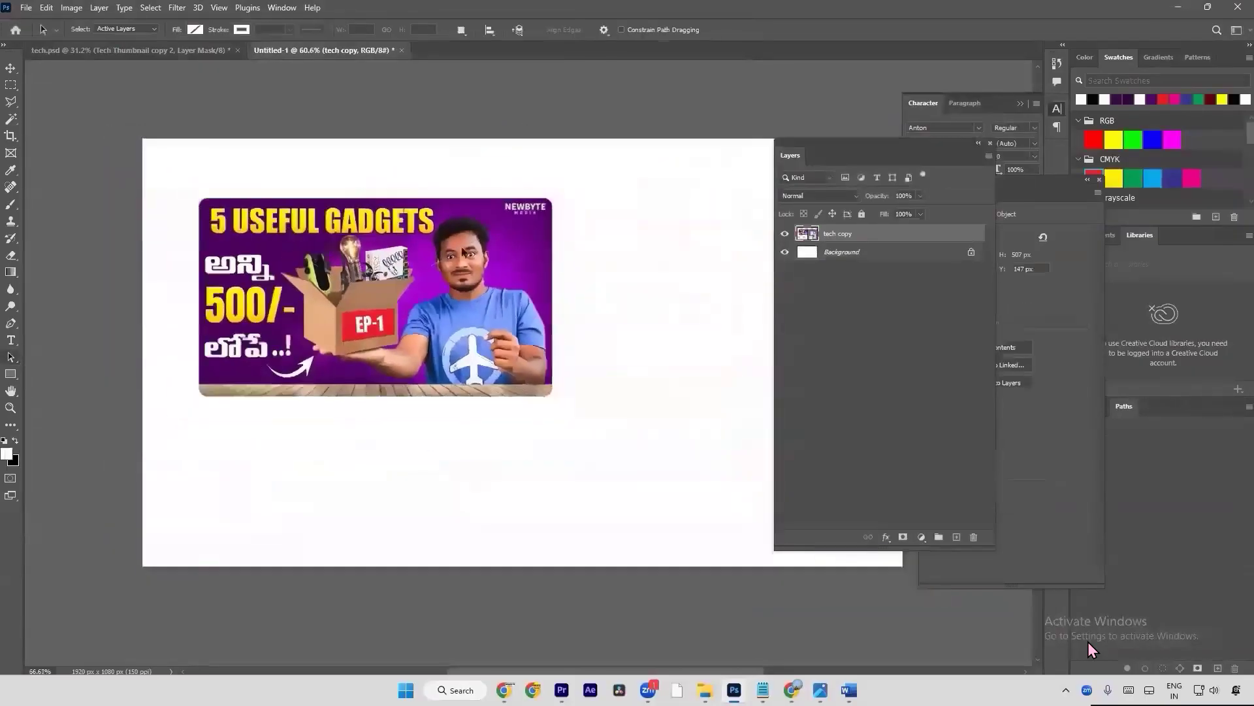
{"action": "left_click_drag", "start_coordinate": [482, 259], "coordinate": [340, 315]}
{"action": "scroll", "coordinate": [351, 300], "scroll_direction": "down", "scroll_amount": 3}
{"action": "key", "text": "v"}
{"action": "key", "text": "alt+f"}
{"action": "key", "text": "Escape"}
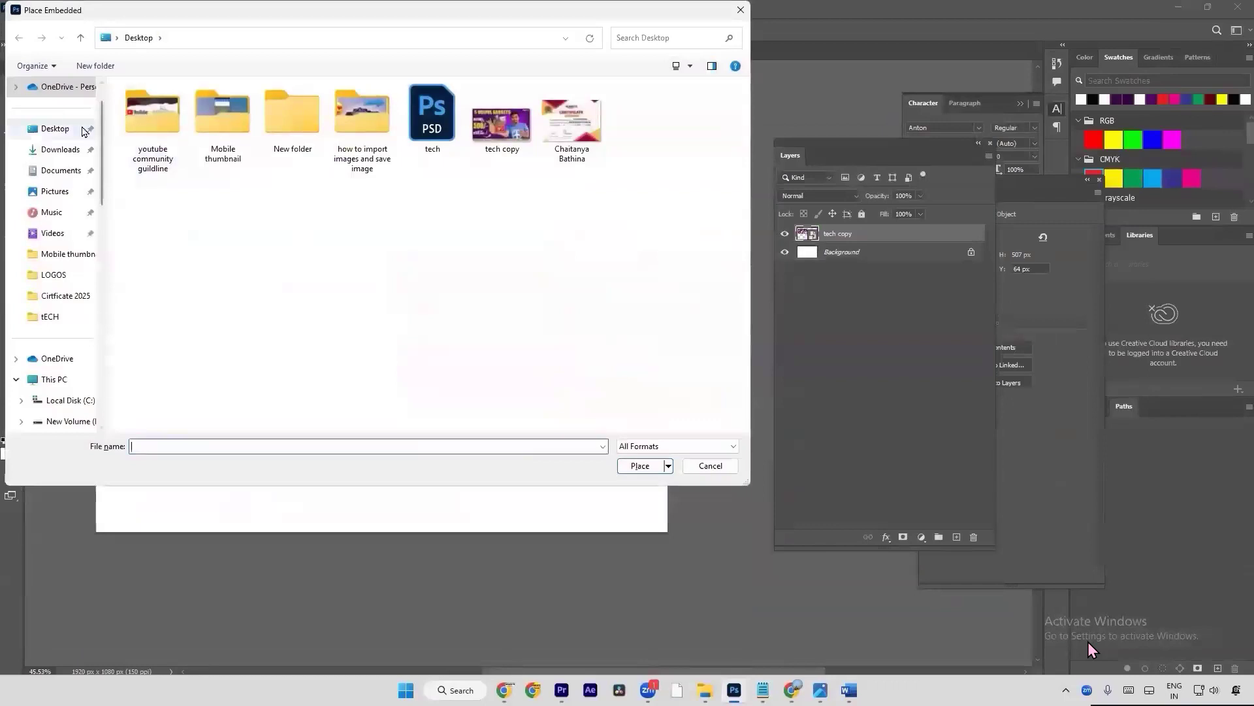
{"action": "left_click", "coordinate": [710, 465]}
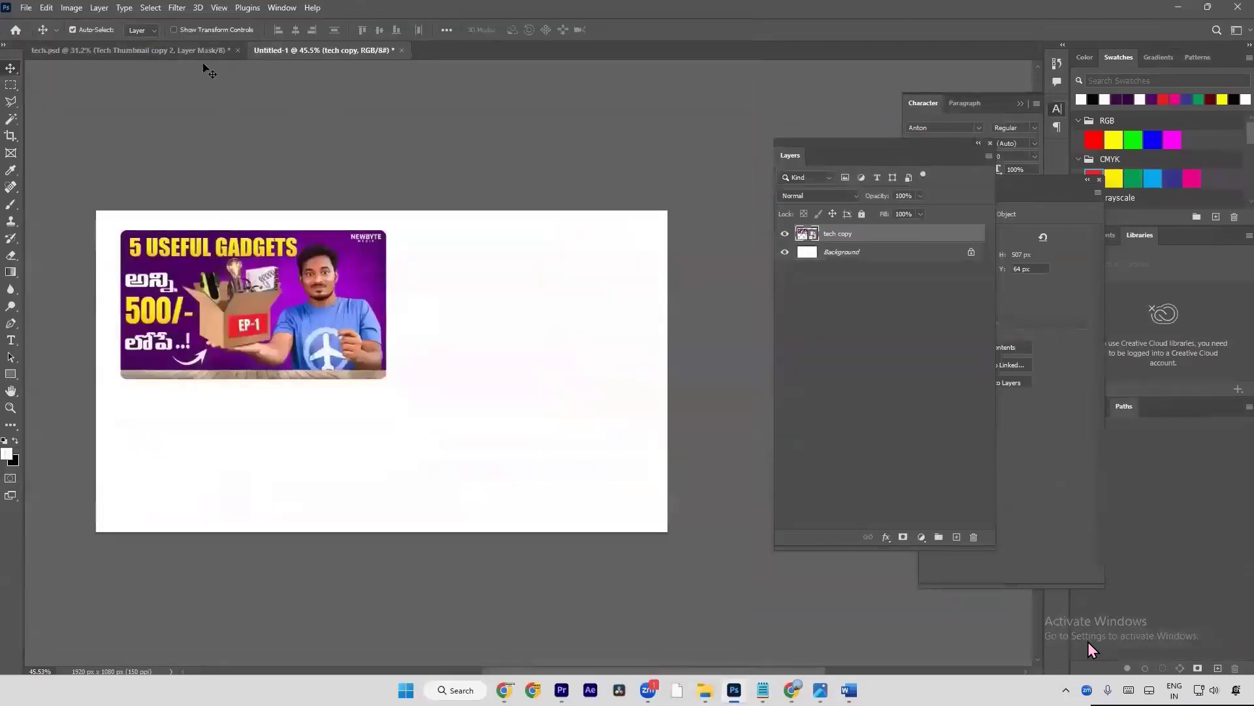
Step: Show the Tech Thumbnail copy 2 layer in tech.psd and copy it into the Untitled-1 document
{"action": "left_click", "coordinate": [199, 55]}
{"action": "left_click", "coordinate": [518, 371]}
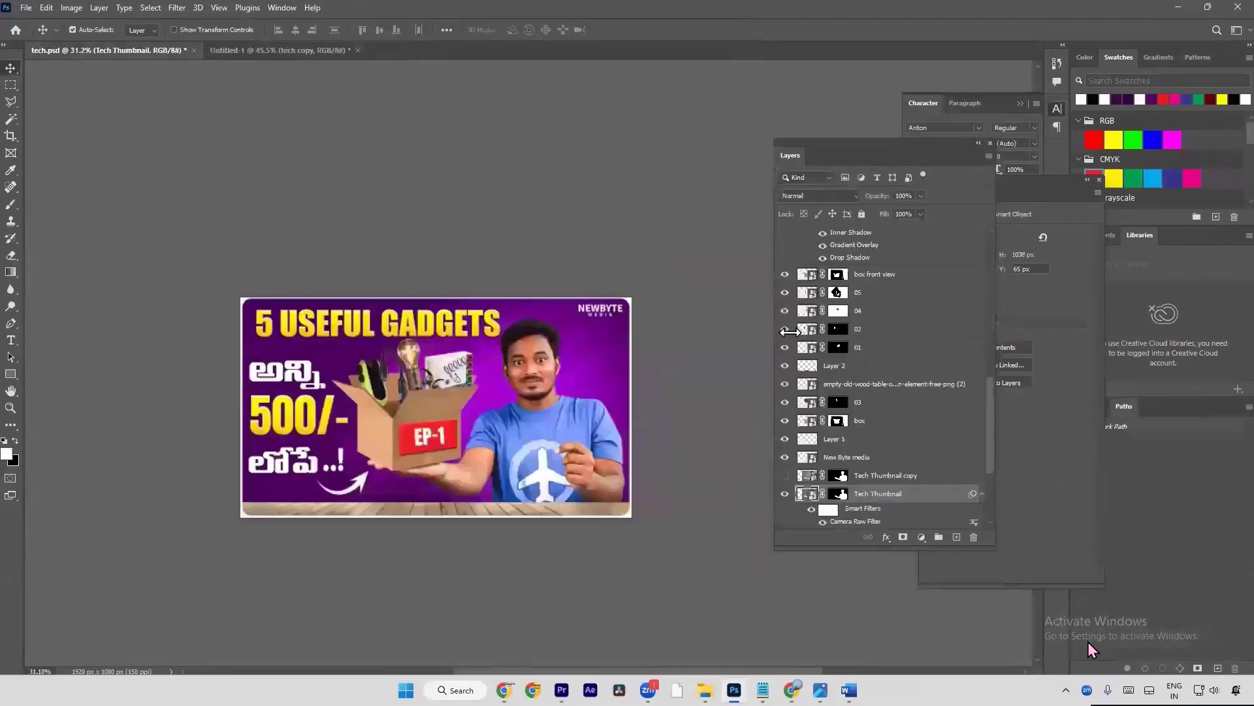
{"action": "scroll", "coordinate": [825, 307], "scroll_direction": "up", "scroll_amount": 10}
{"action": "left_click", "coordinate": [784, 233]}
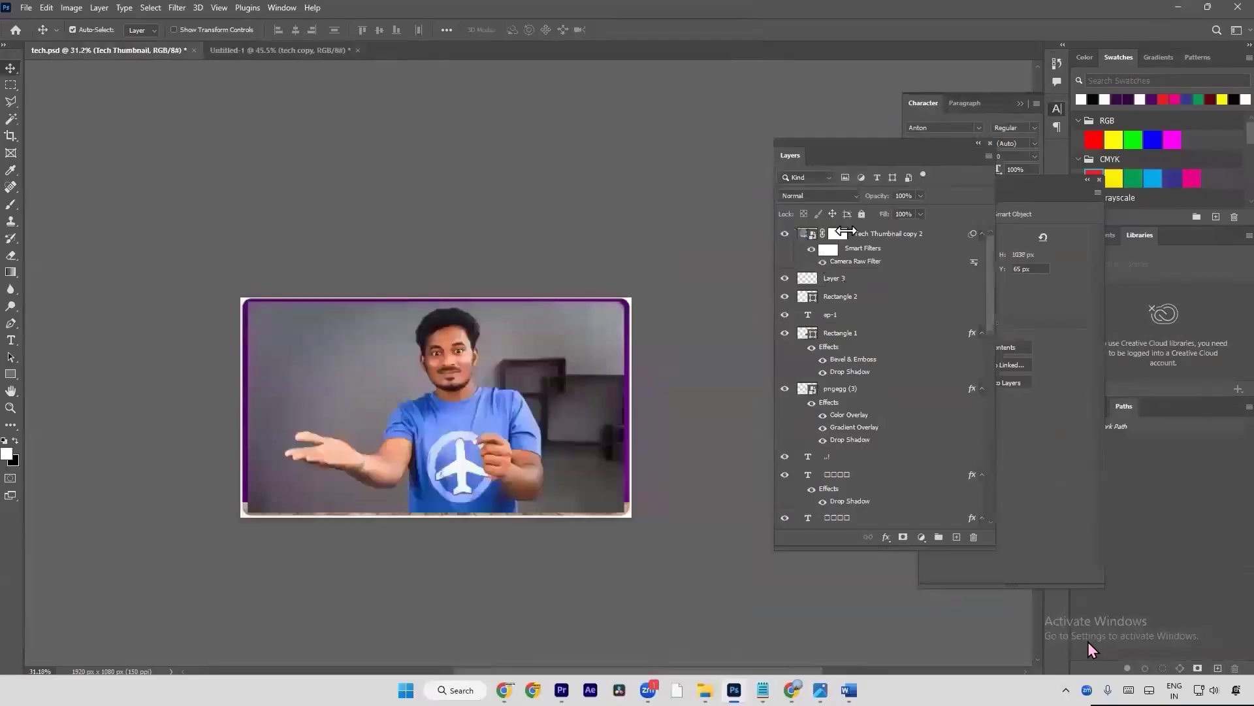
{"action": "left_click", "coordinate": [839, 234]}
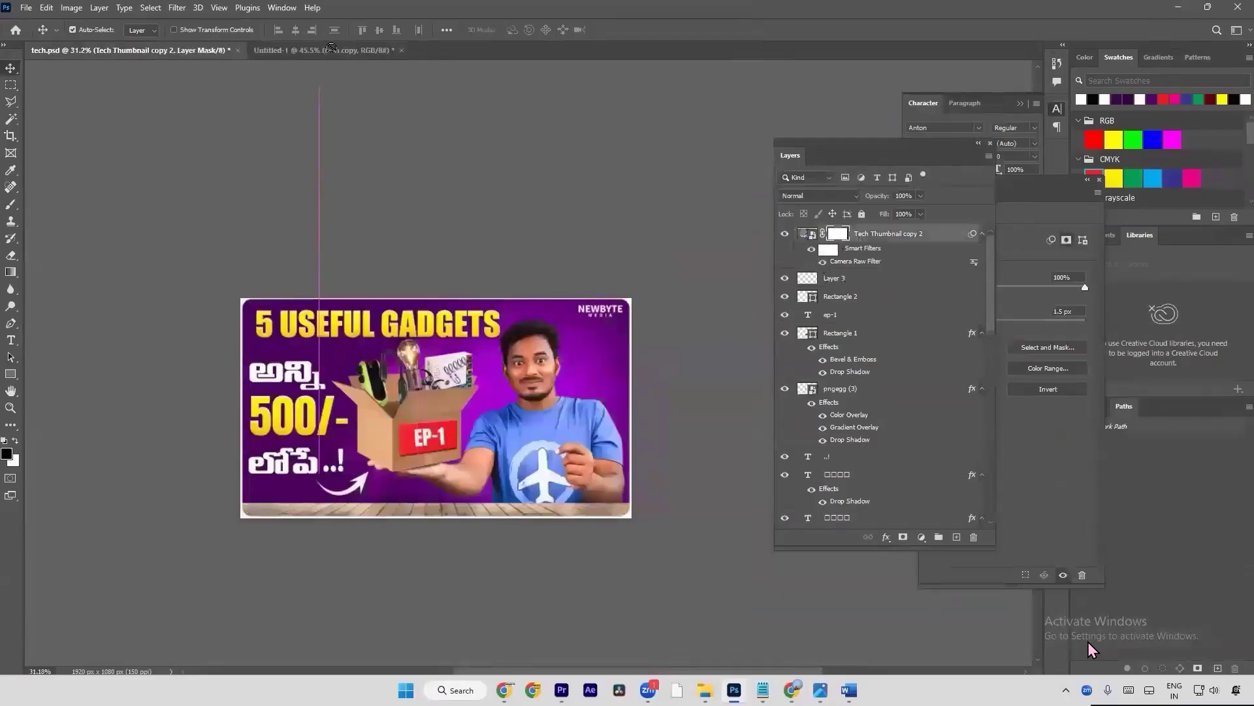
{"action": "left_click", "coordinate": [330, 51]}
{"action": "left_click_drag", "start_coordinate": [335, 60], "coordinate": [422, 419]}
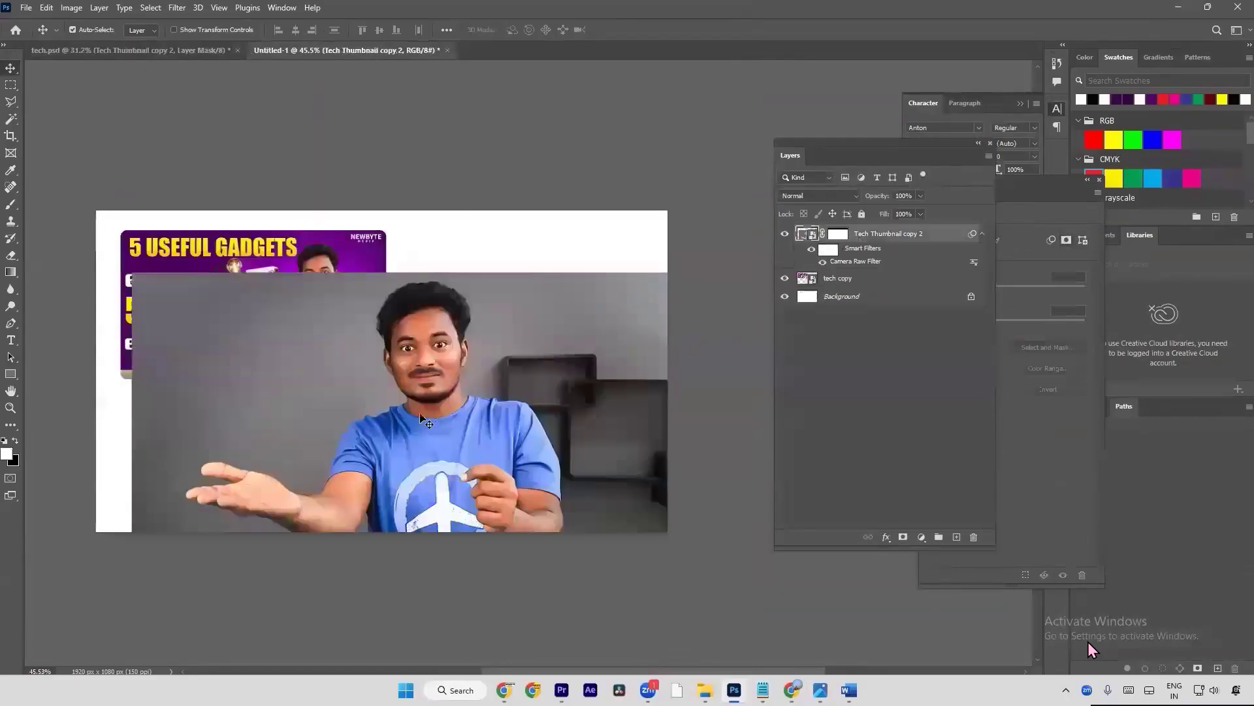
Step: Scale the original photo down and position it in the canvas's lower-right area
{"action": "key", "text": "ctrl+t"}
{"action": "key", "text": "Return"}
{"action": "left_click_drag", "start_coordinate": [449, 579], "coordinate": [469, 498]}
Step: Bring the tech copy thumbnail in front of the original photo and enlarge it to about 53.3%
{"action": "left_click", "coordinate": [289, 285], "text": "ctrl"}
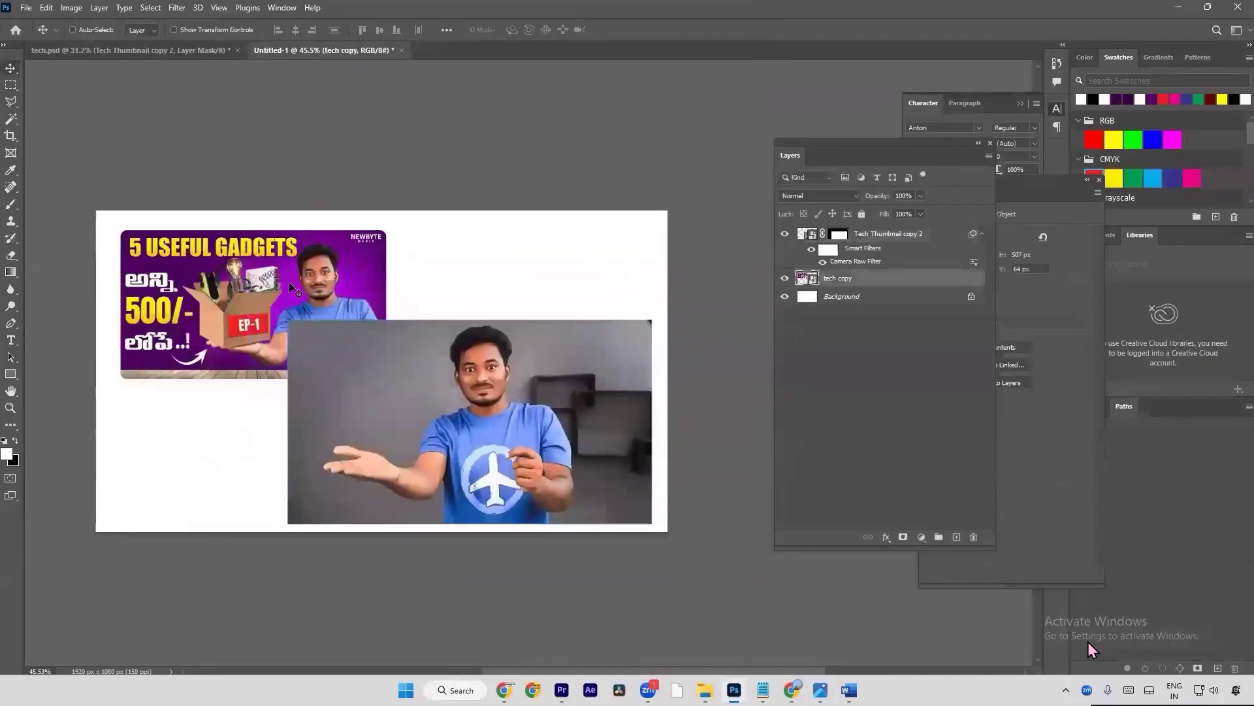
{"action": "key", "text": "ctrl+]"}
{"action": "key", "text": "ctrl+t"}
{"action": "left_click_drag", "start_coordinate": [386, 380], "coordinate": [422, 416]}
{"action": "left_click_drag", "start_coordinate": [390, 375], "coordinate": [382, 378]}
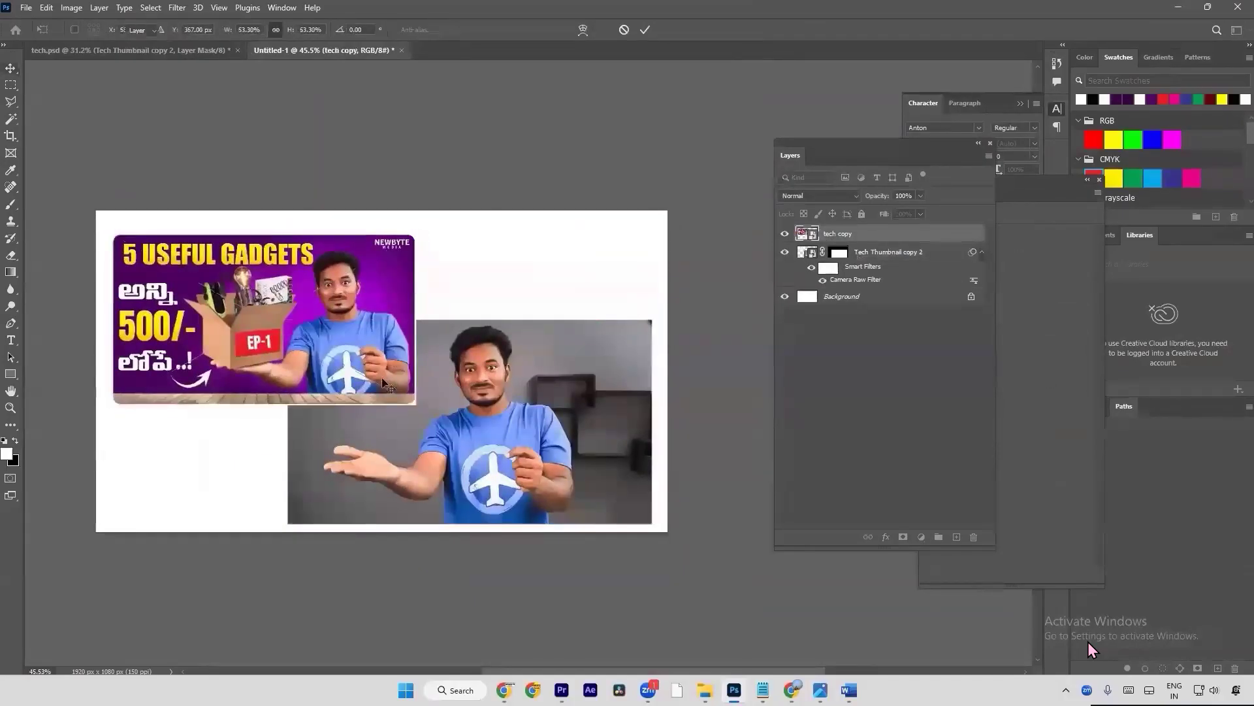
{"action": "key", "text": "Return"}
{"action": "key", "text": "ctrl+0"}
{"action": "key", "text": "ctrl+minus"}
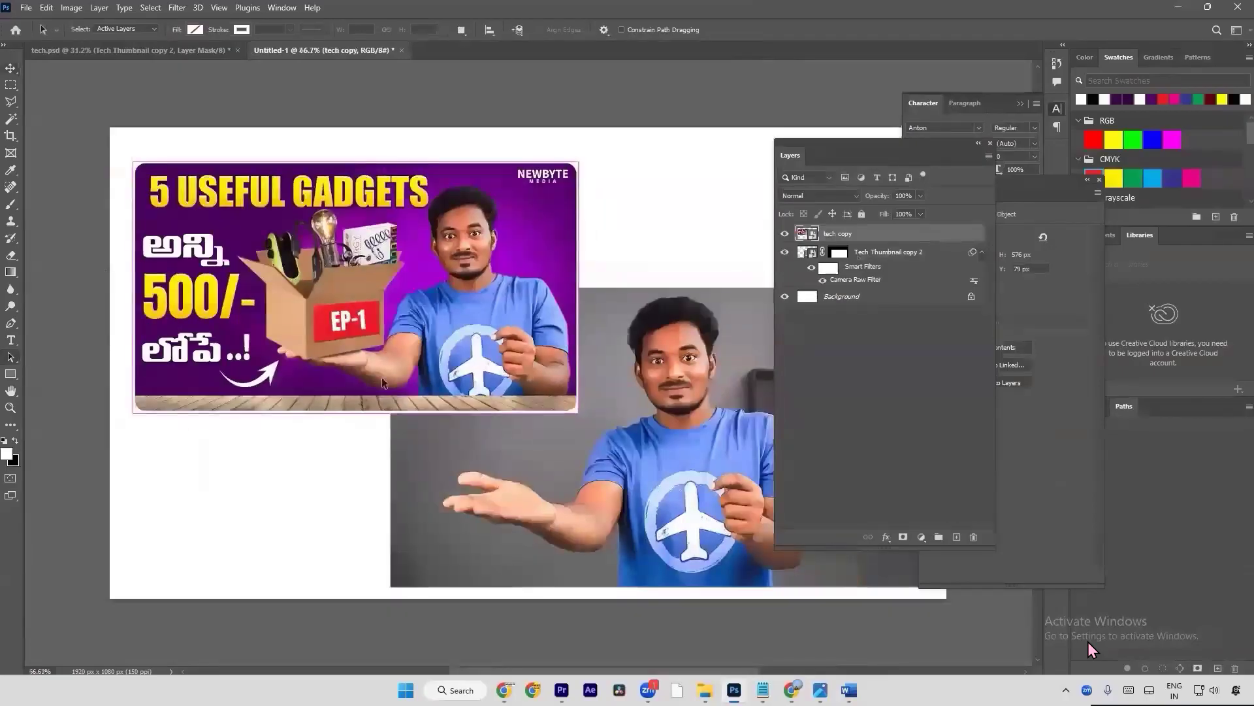
{"action": "left_click_drag", "start_coordinate": [408, 346], "coordinate": [364, 333]}
{"action": "scroll", "coordinate": [365, 334], "scroll_direction": "down", "scroll_amount": 2}
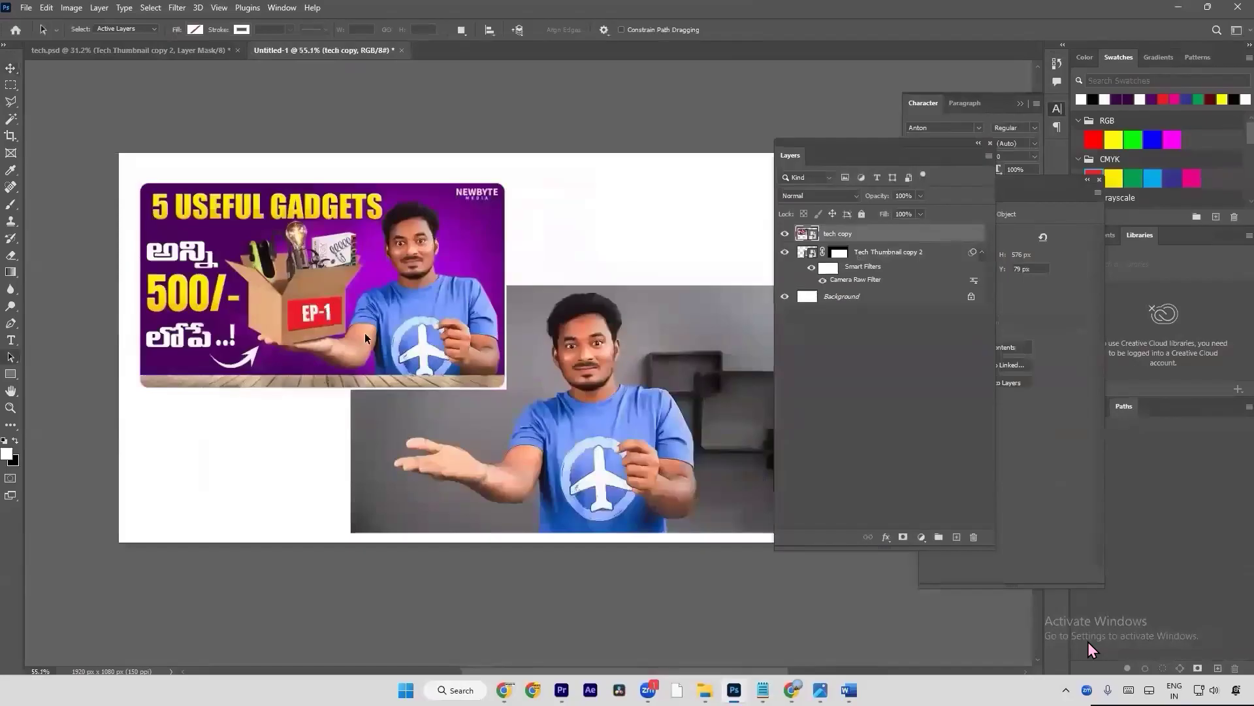
Step: Switch to File Explorer and view the source images in the tECH folder
{"action": "key", "text": "alt+Tab"}
{"action": "key", "text": "alt+Tab"}
{"action": "key", "text": "alt+Tab"}
{"action": "key", "text": "alt+Tab"}
{"action": "key", "text": "alt+Tab"}
{"action": "key", "text": "alt+Tab"}
{"action": "key", "text": "alt+Tab"}
{"action": "key", "text": "alt+Tab"}
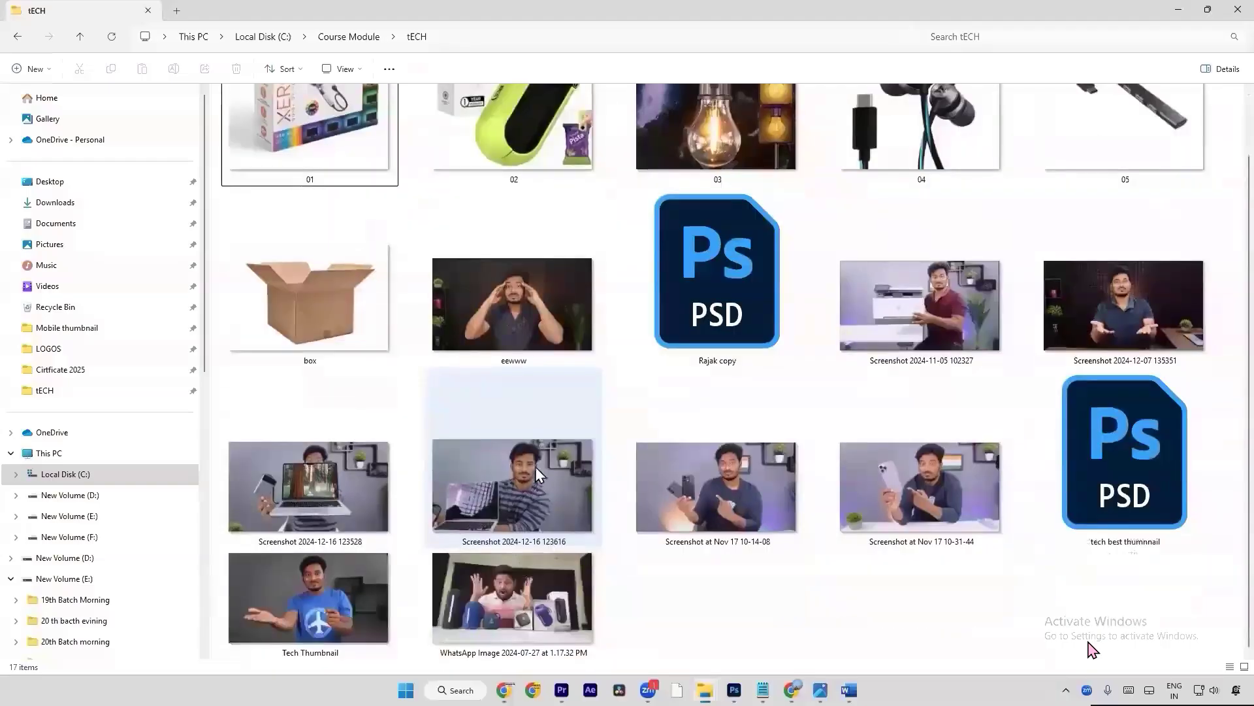
{"action": "left_click", "coordinate": [488, 562]}
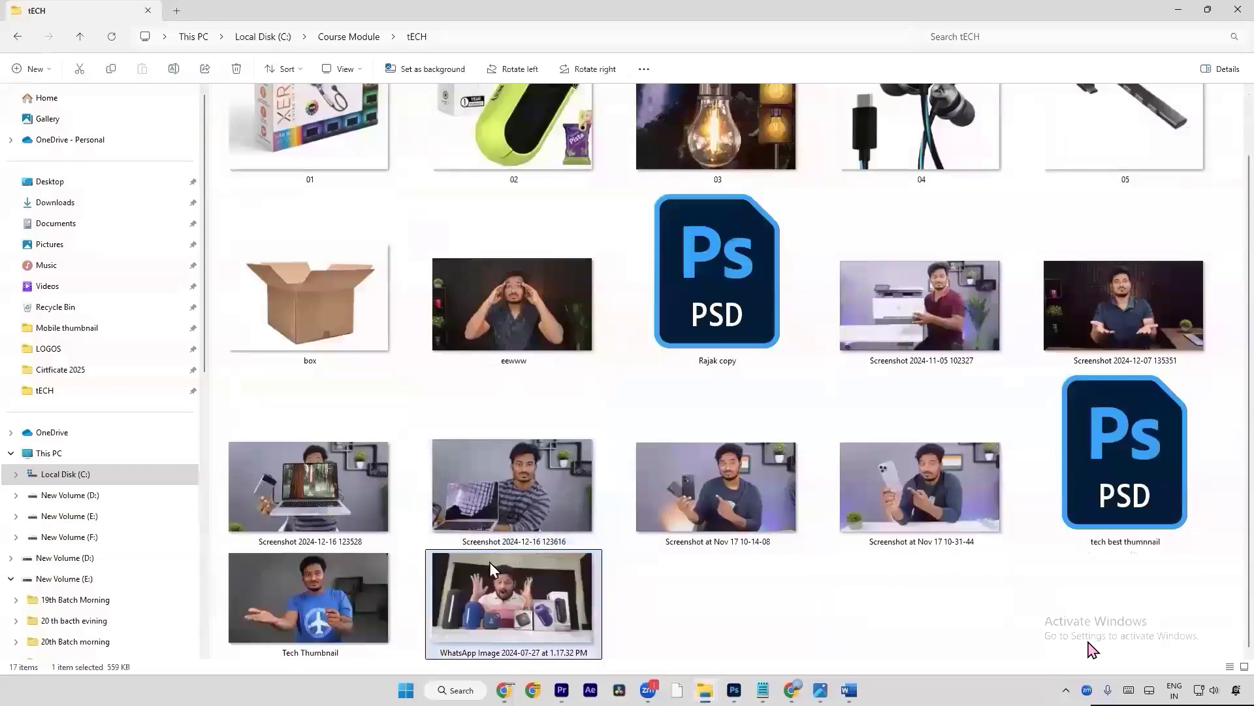
{"action": "double_click", "coordinate": [489, 561]}
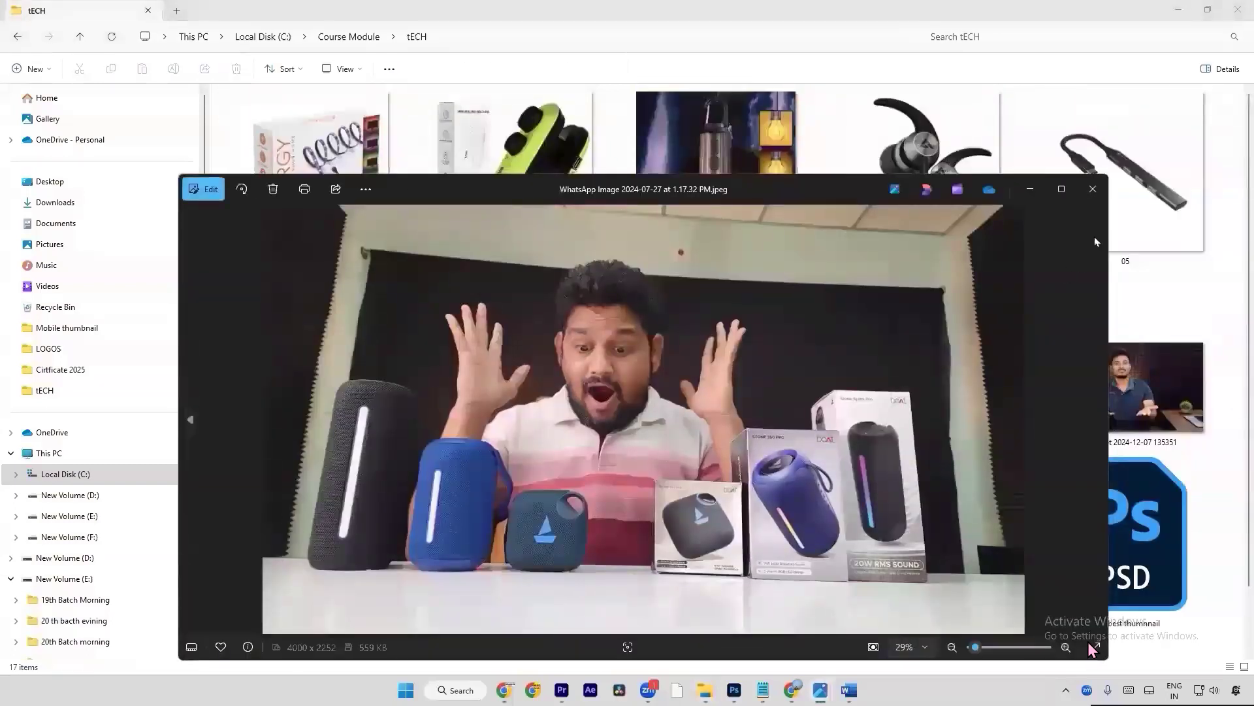
{"action": "left_click", "coordinate": [1092, 189]}
{"action": "left_click", "coordinate": [683, 568]}
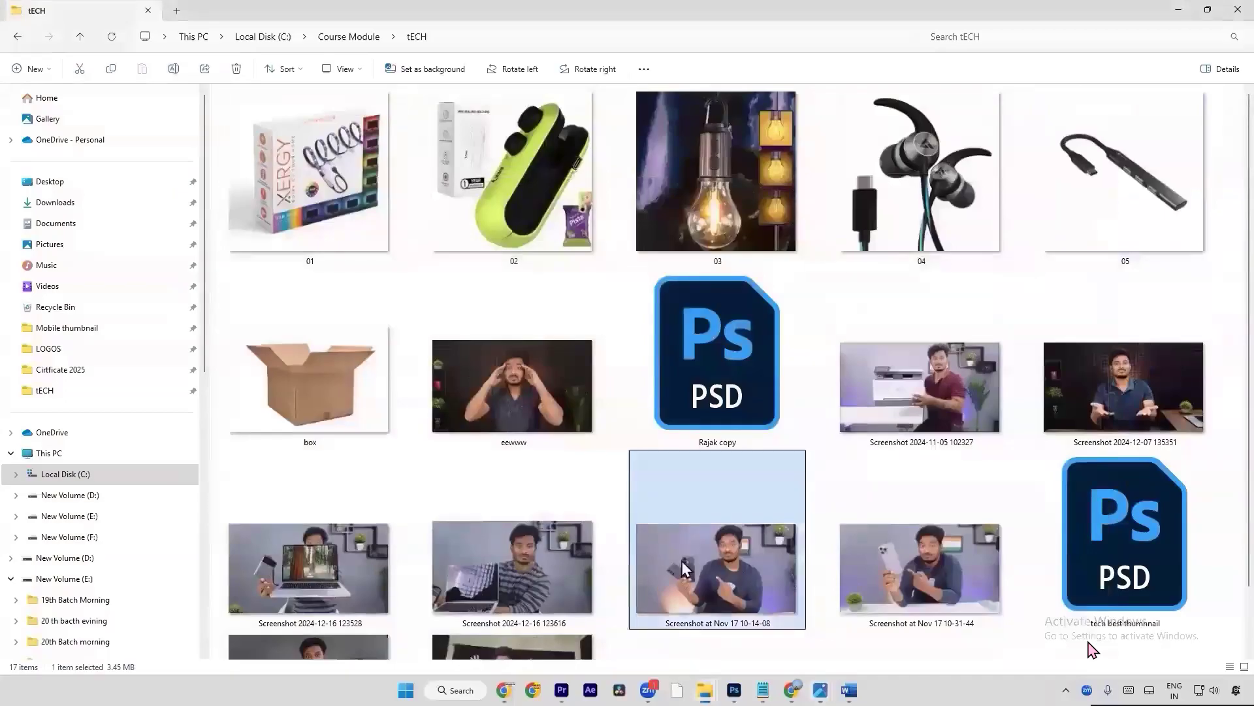
{"action": "double_click", "coordinate": [682, 569]}
{"action": "left_click", "coordinate": [1096, 189]}
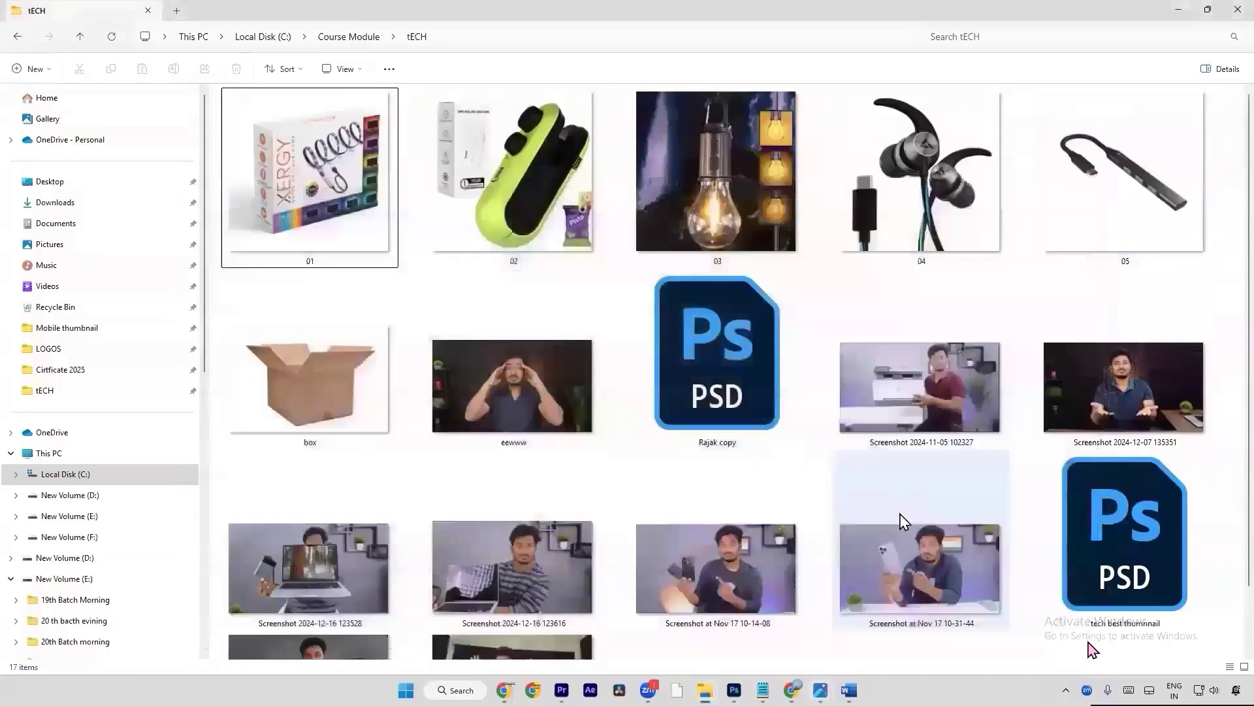
{"action": "double_click", "coordinate": [904, 521]}
{"action": "left_click", "coordinate": [1096, 189]}
{"action": "double_click", "coordinate": [965, 399]}
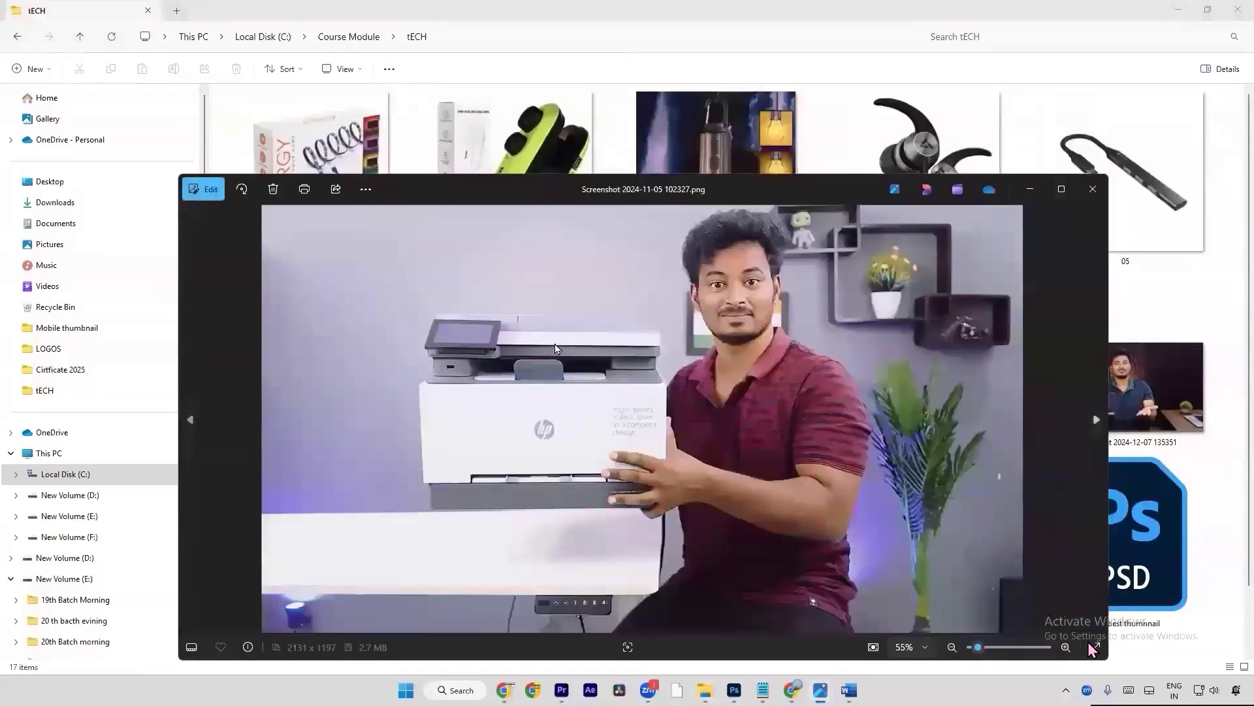
{"action": "left_click", "coordinate": [1079, 194]}
{"action": "key", "text": "alt+Tab"}
{"action": "key", "text": "a"}
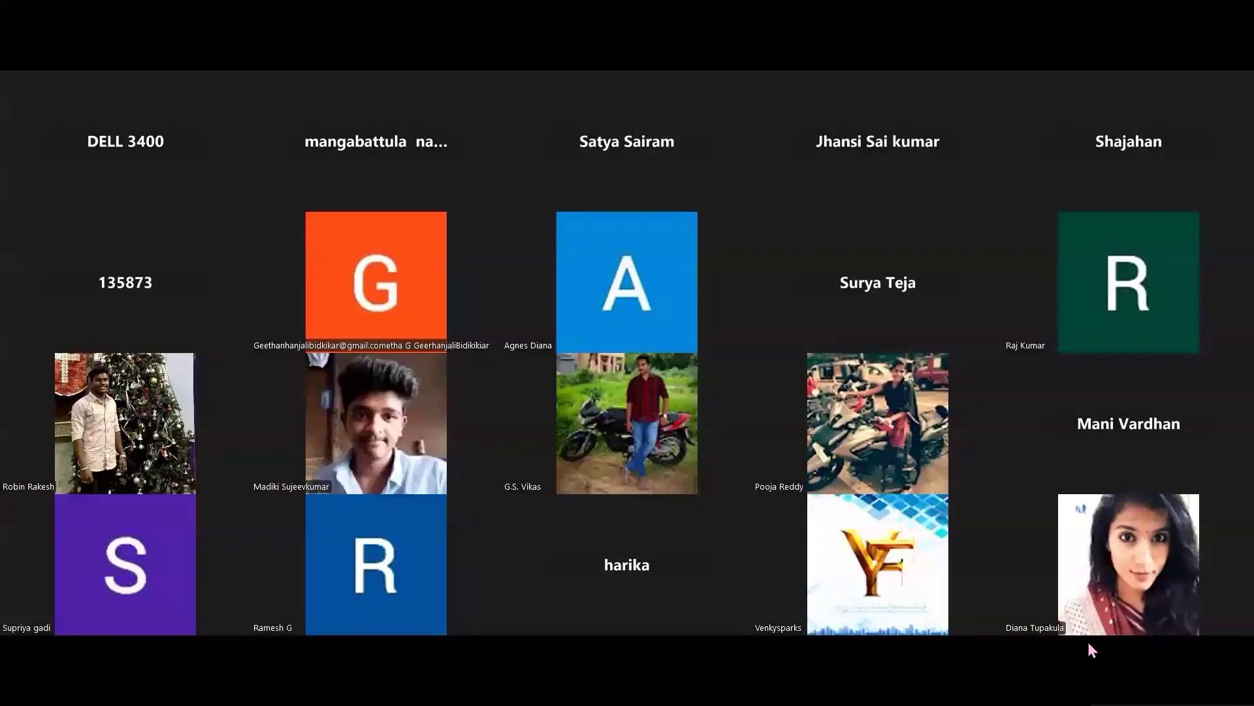
{"action": "key", "text": "alt+Tab"}
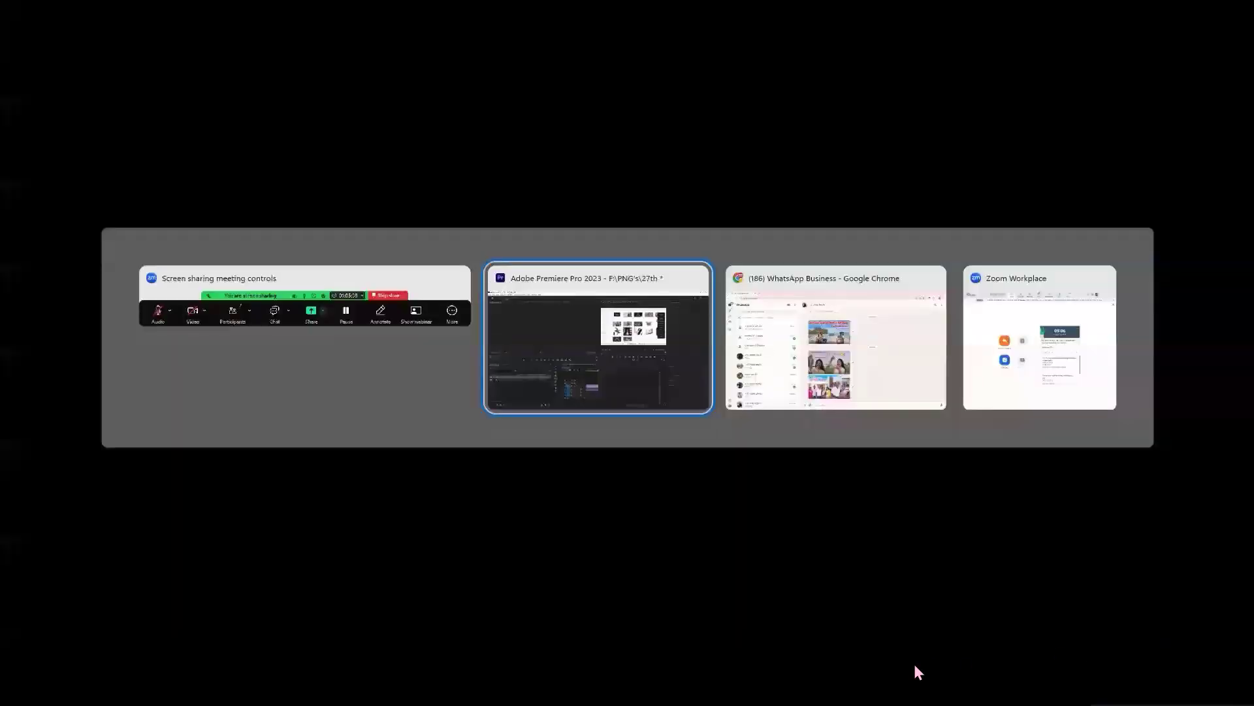